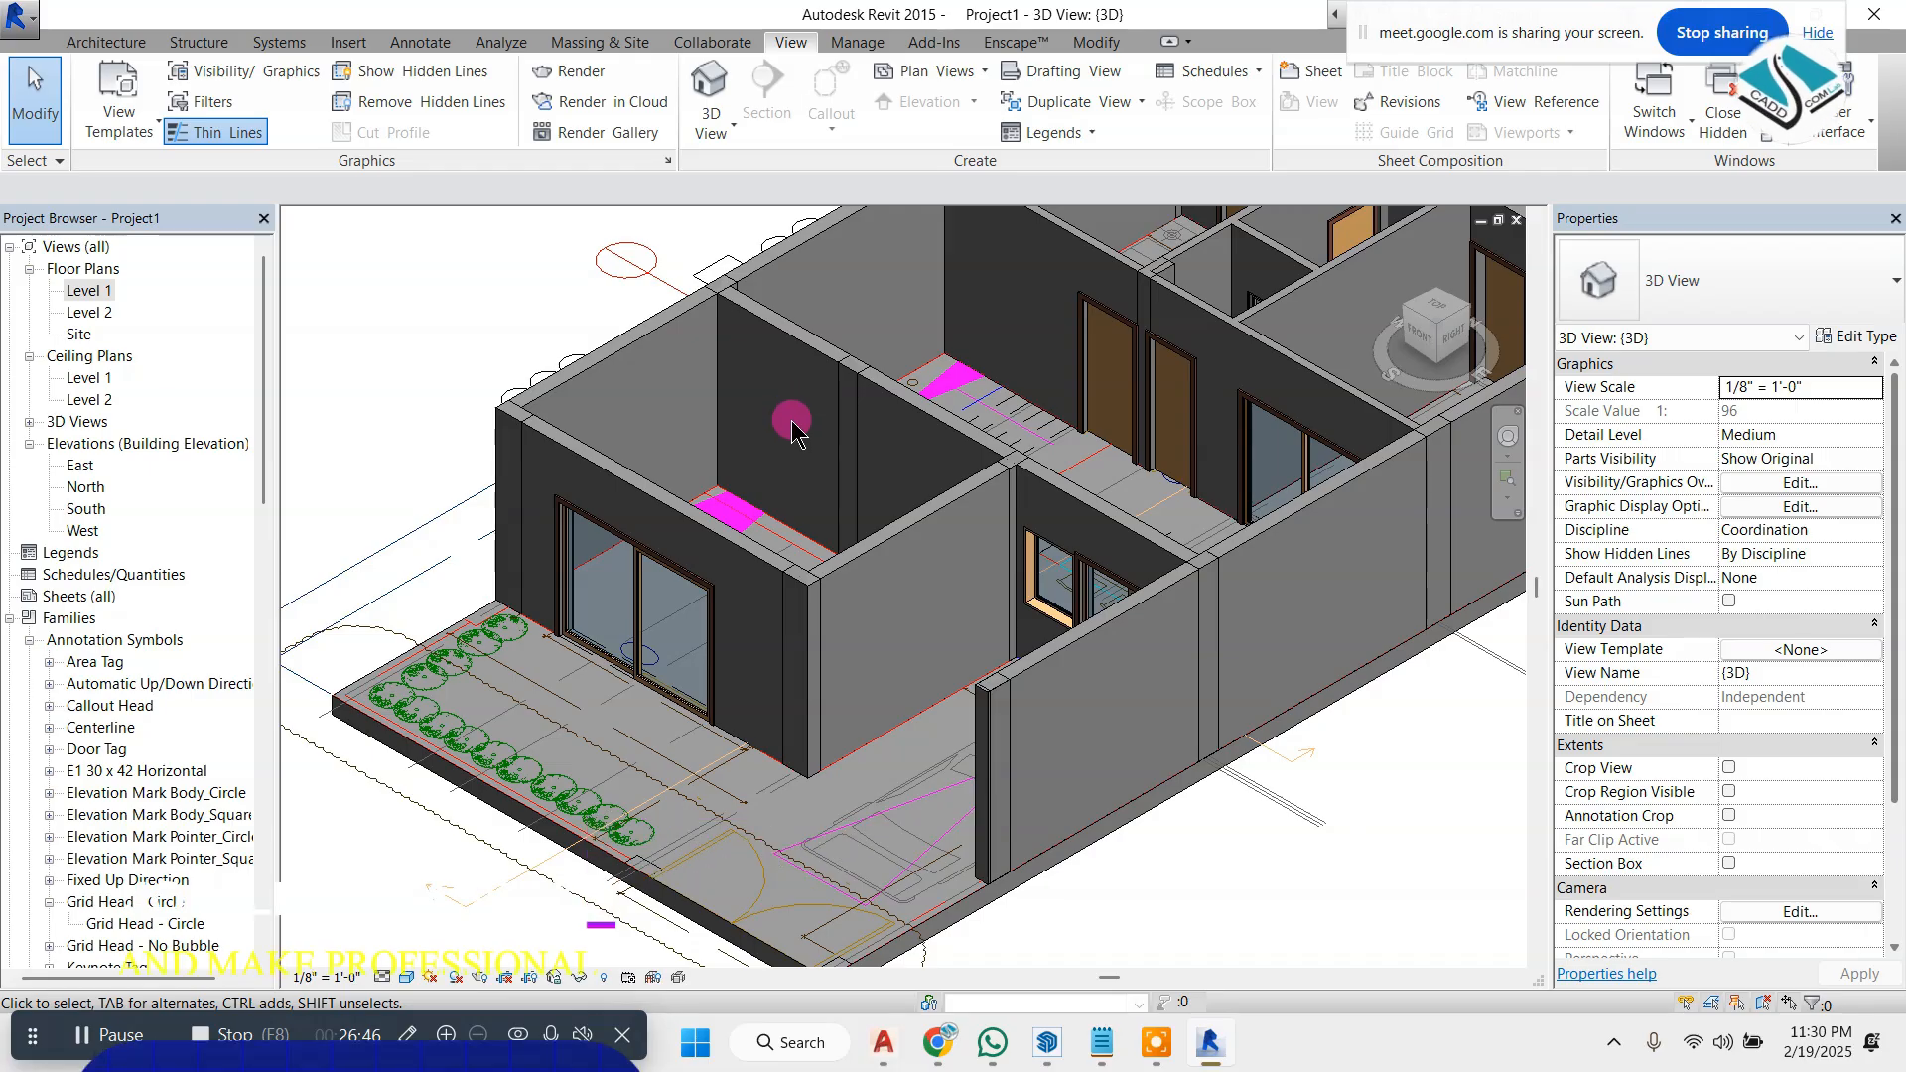
- Open the Level 1 floor plan and examine the placed doors and windows against the imported drawing around the toilet and rear setback
scroll(794, 417, down, 5)
scroll(505, 364, up, 4)
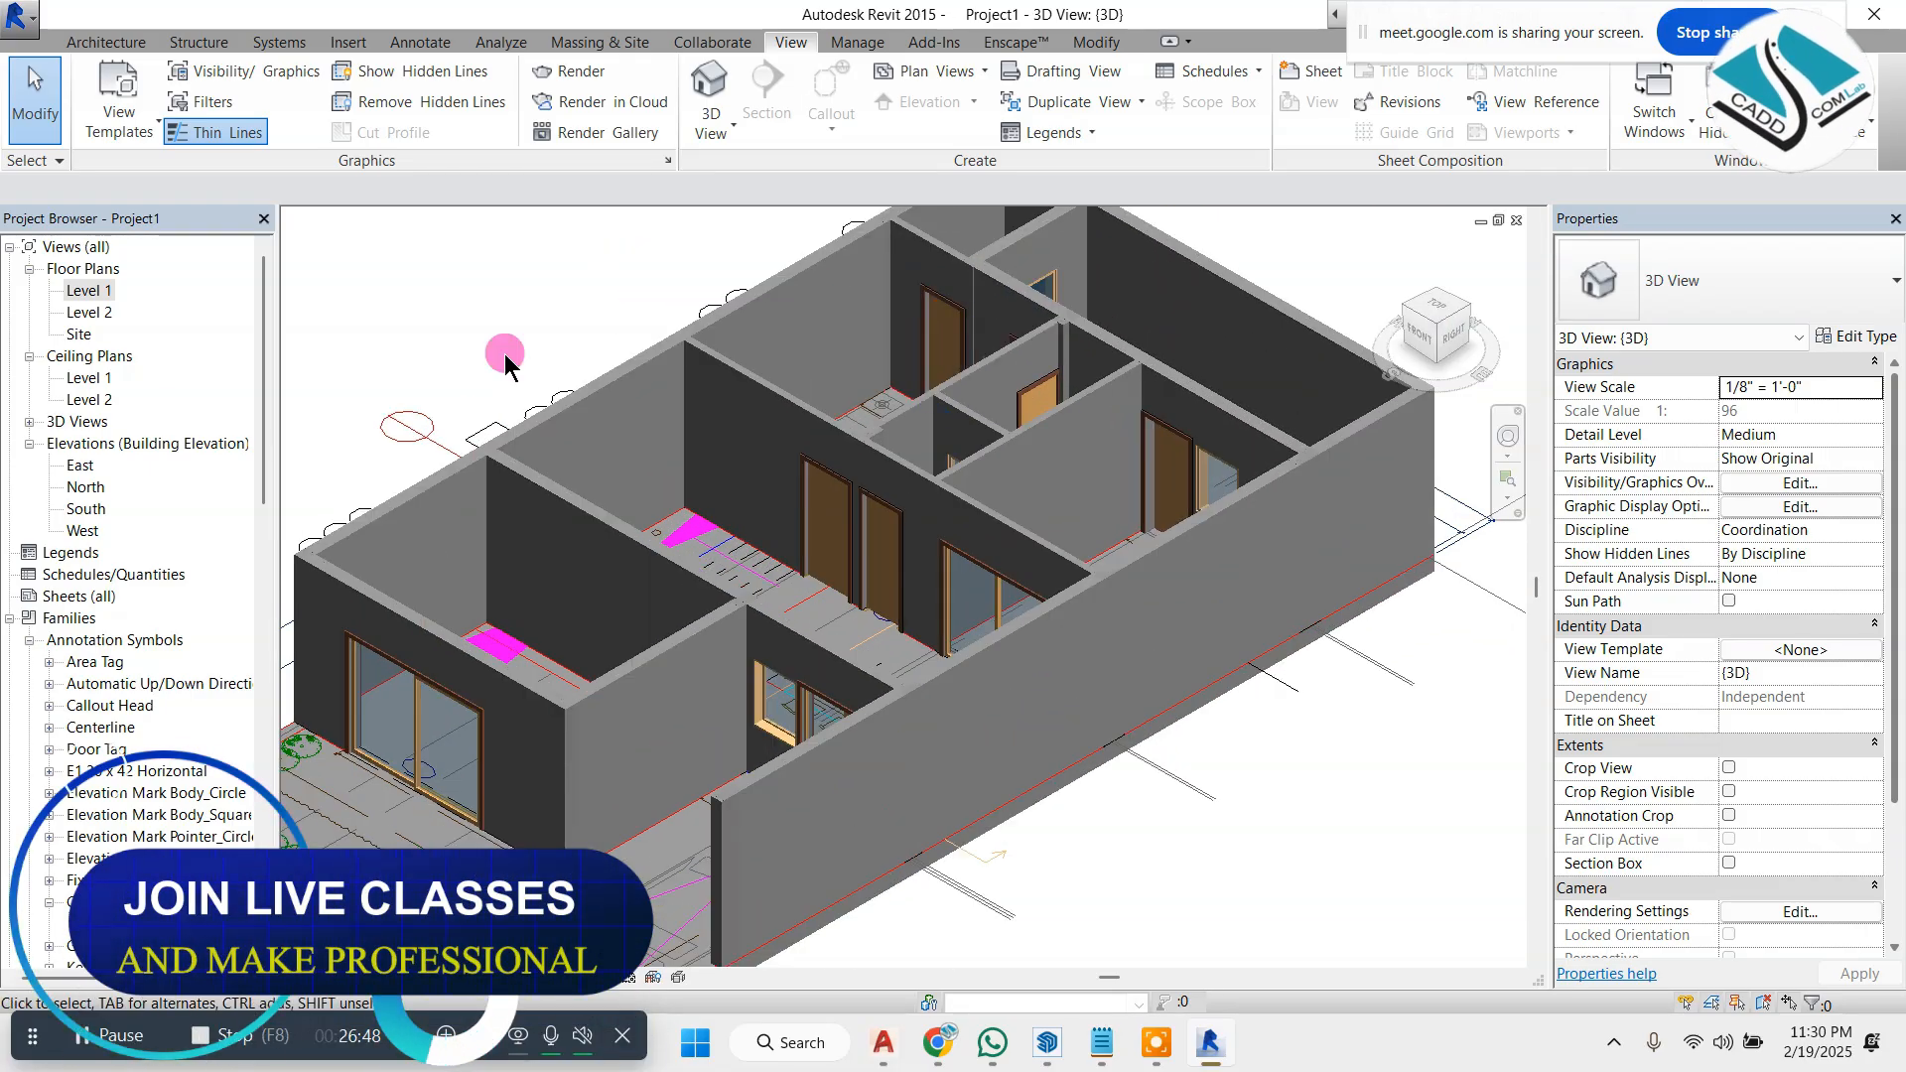
double_click(89, 290)
scroll(874, 735, down, 6)
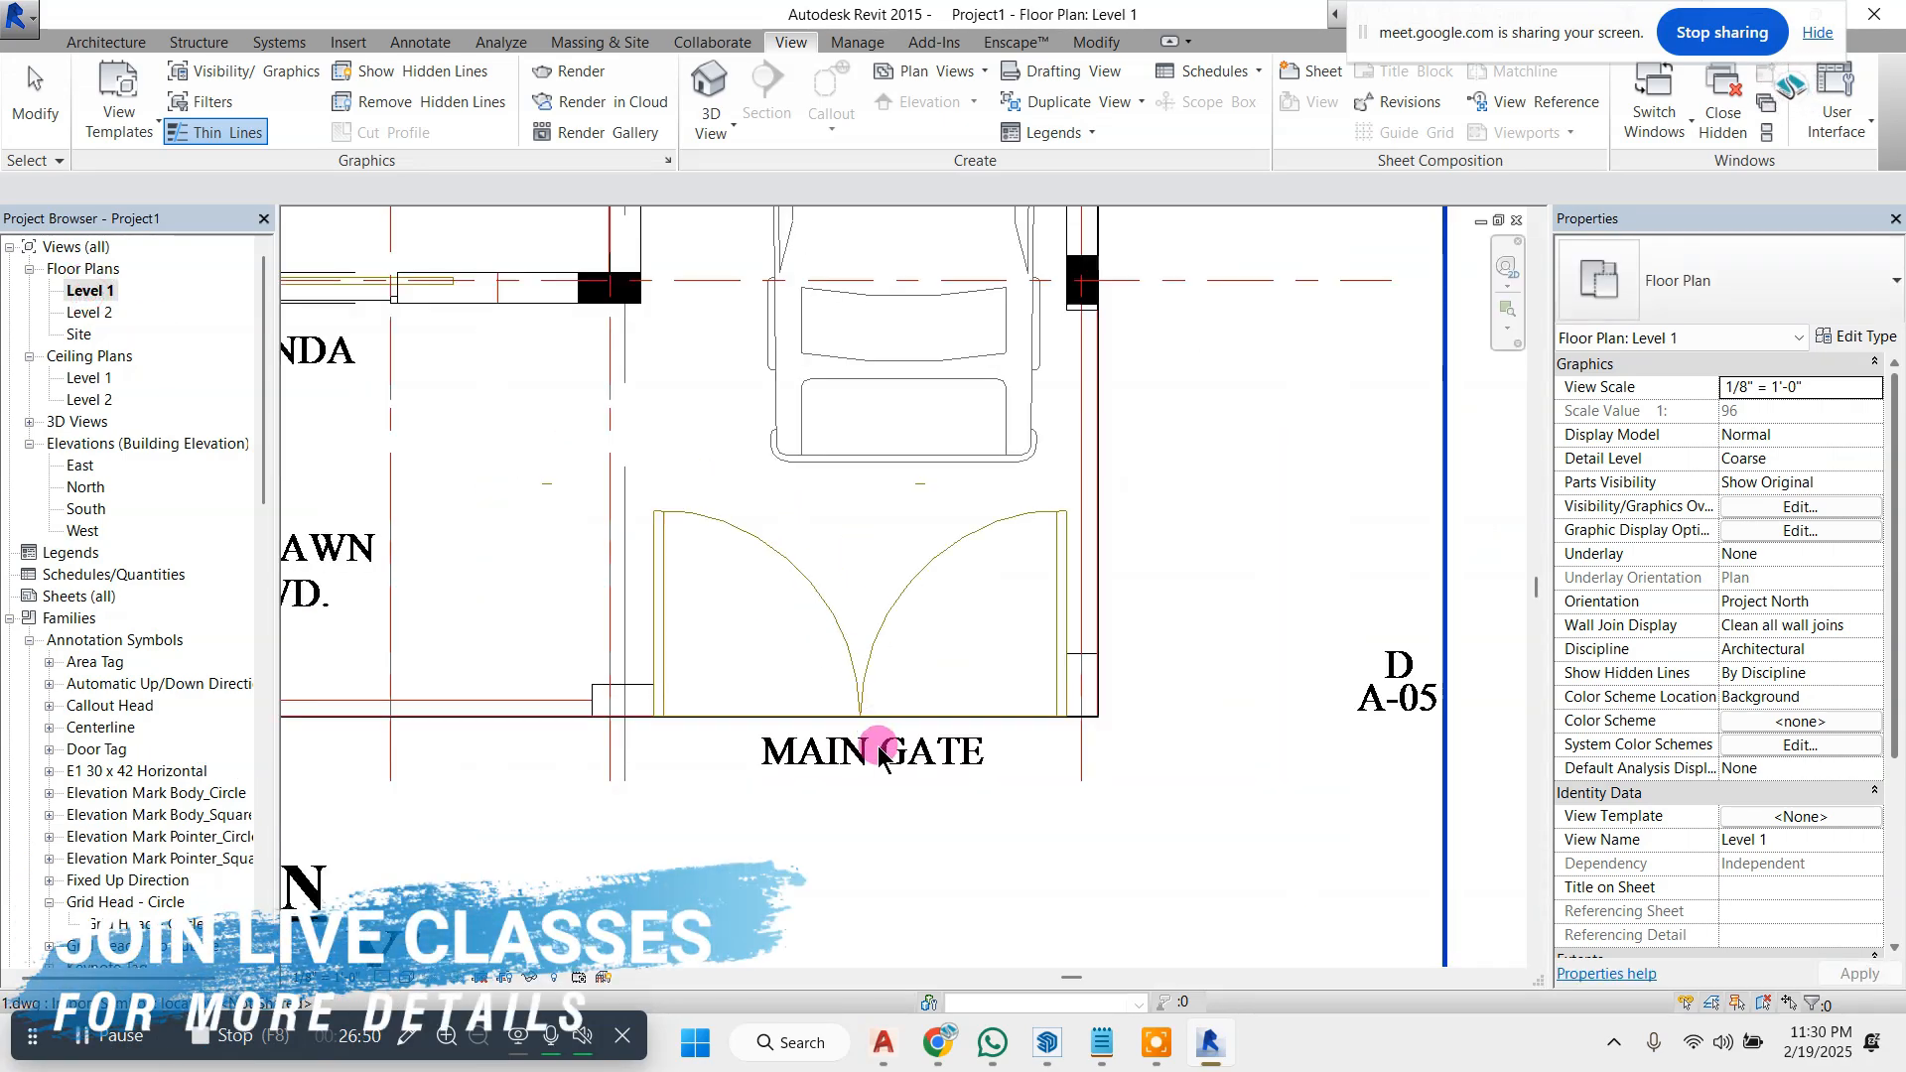
scroll(918, 635, up, 4)
scroll(854, 367, down, 5)
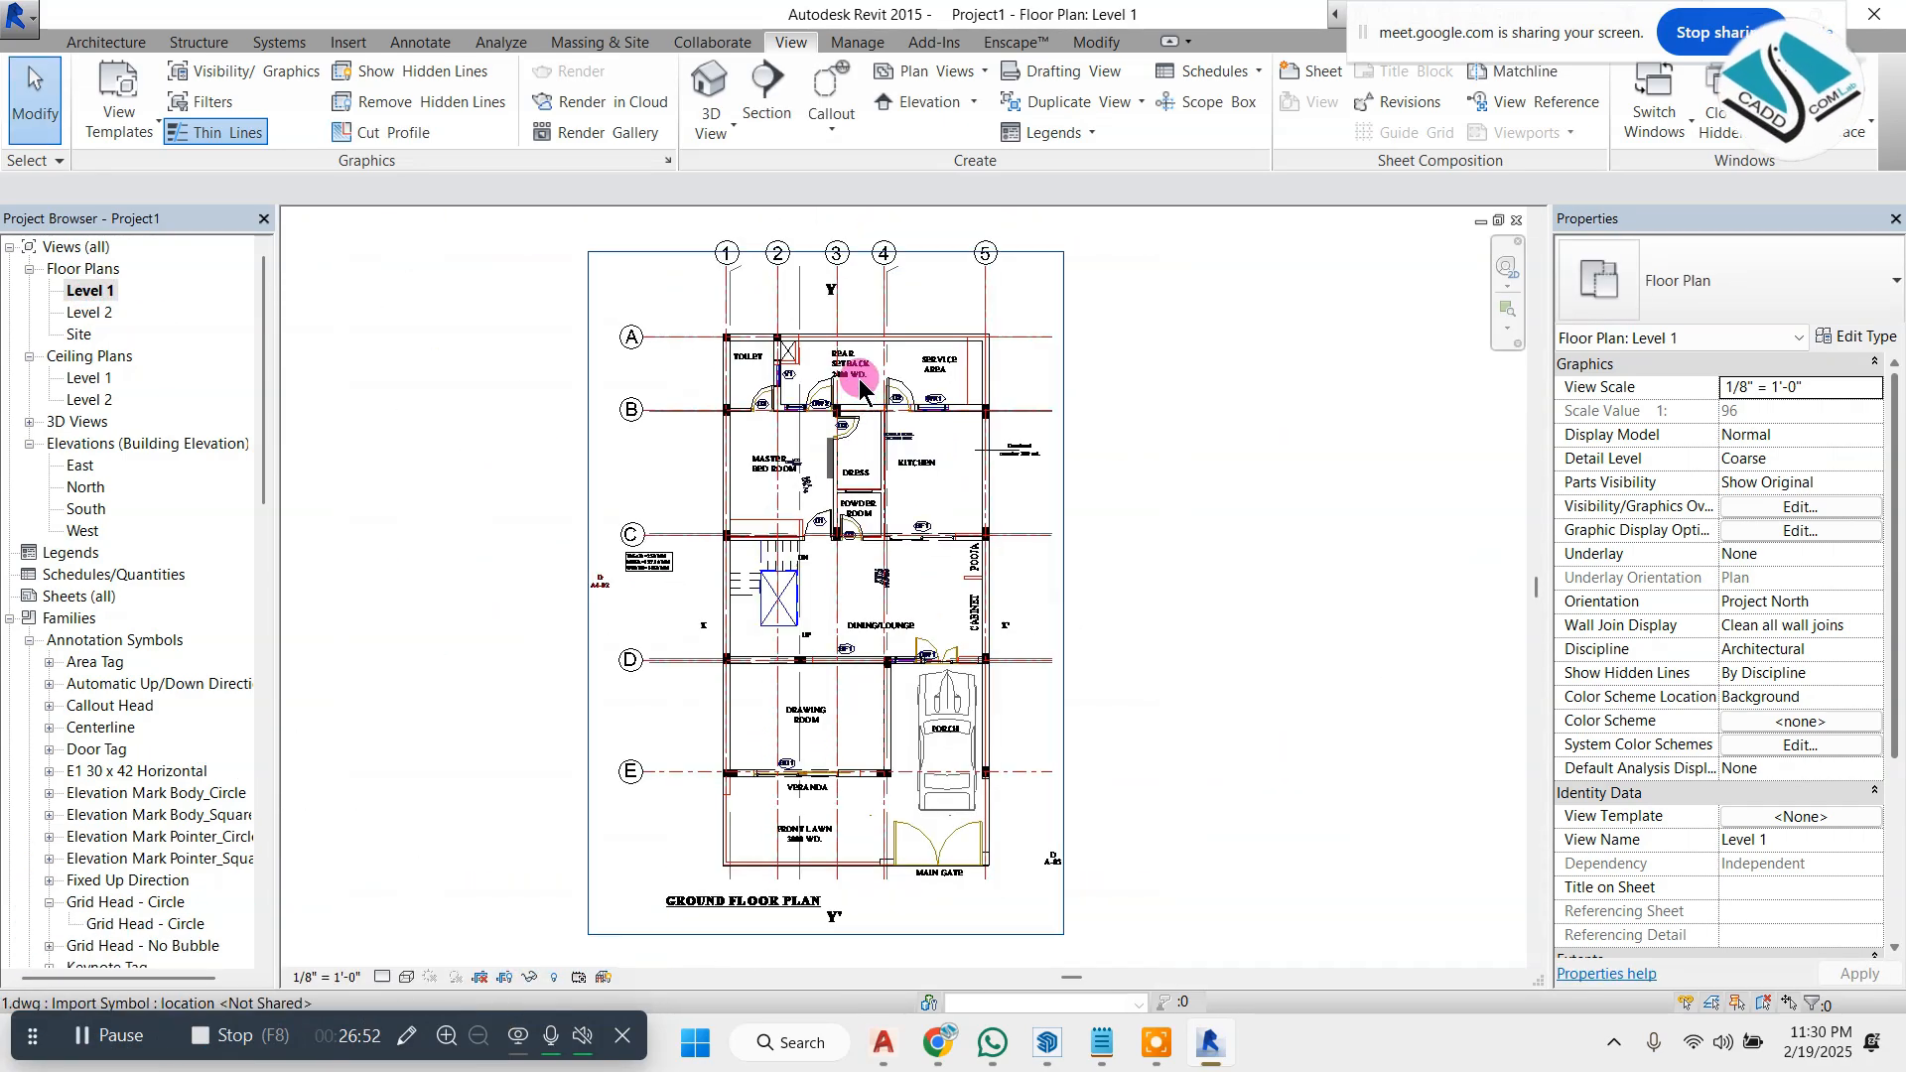
scroll(778, 248, up, 6)
scroll(679, 438, up, 2)
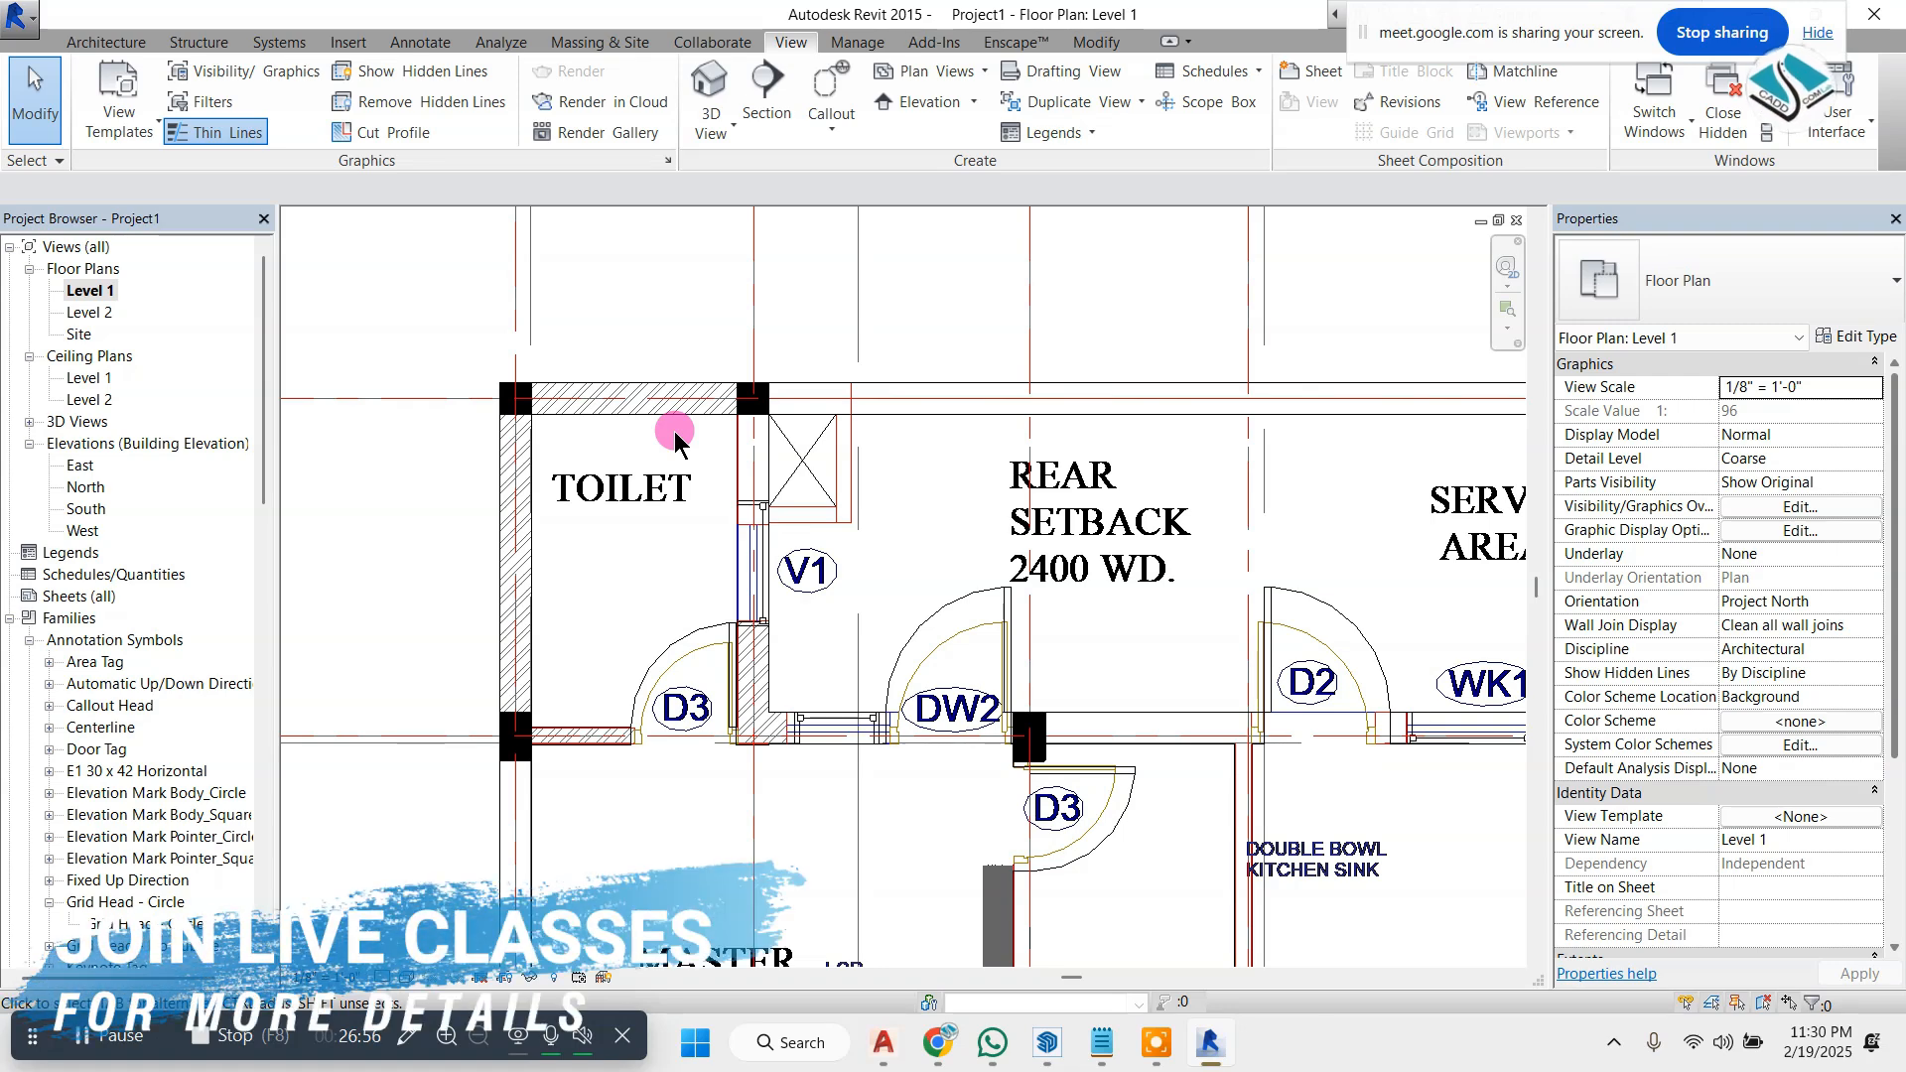
scroll(727, 592, down, 3)
scroll(689, 646, up, 3)
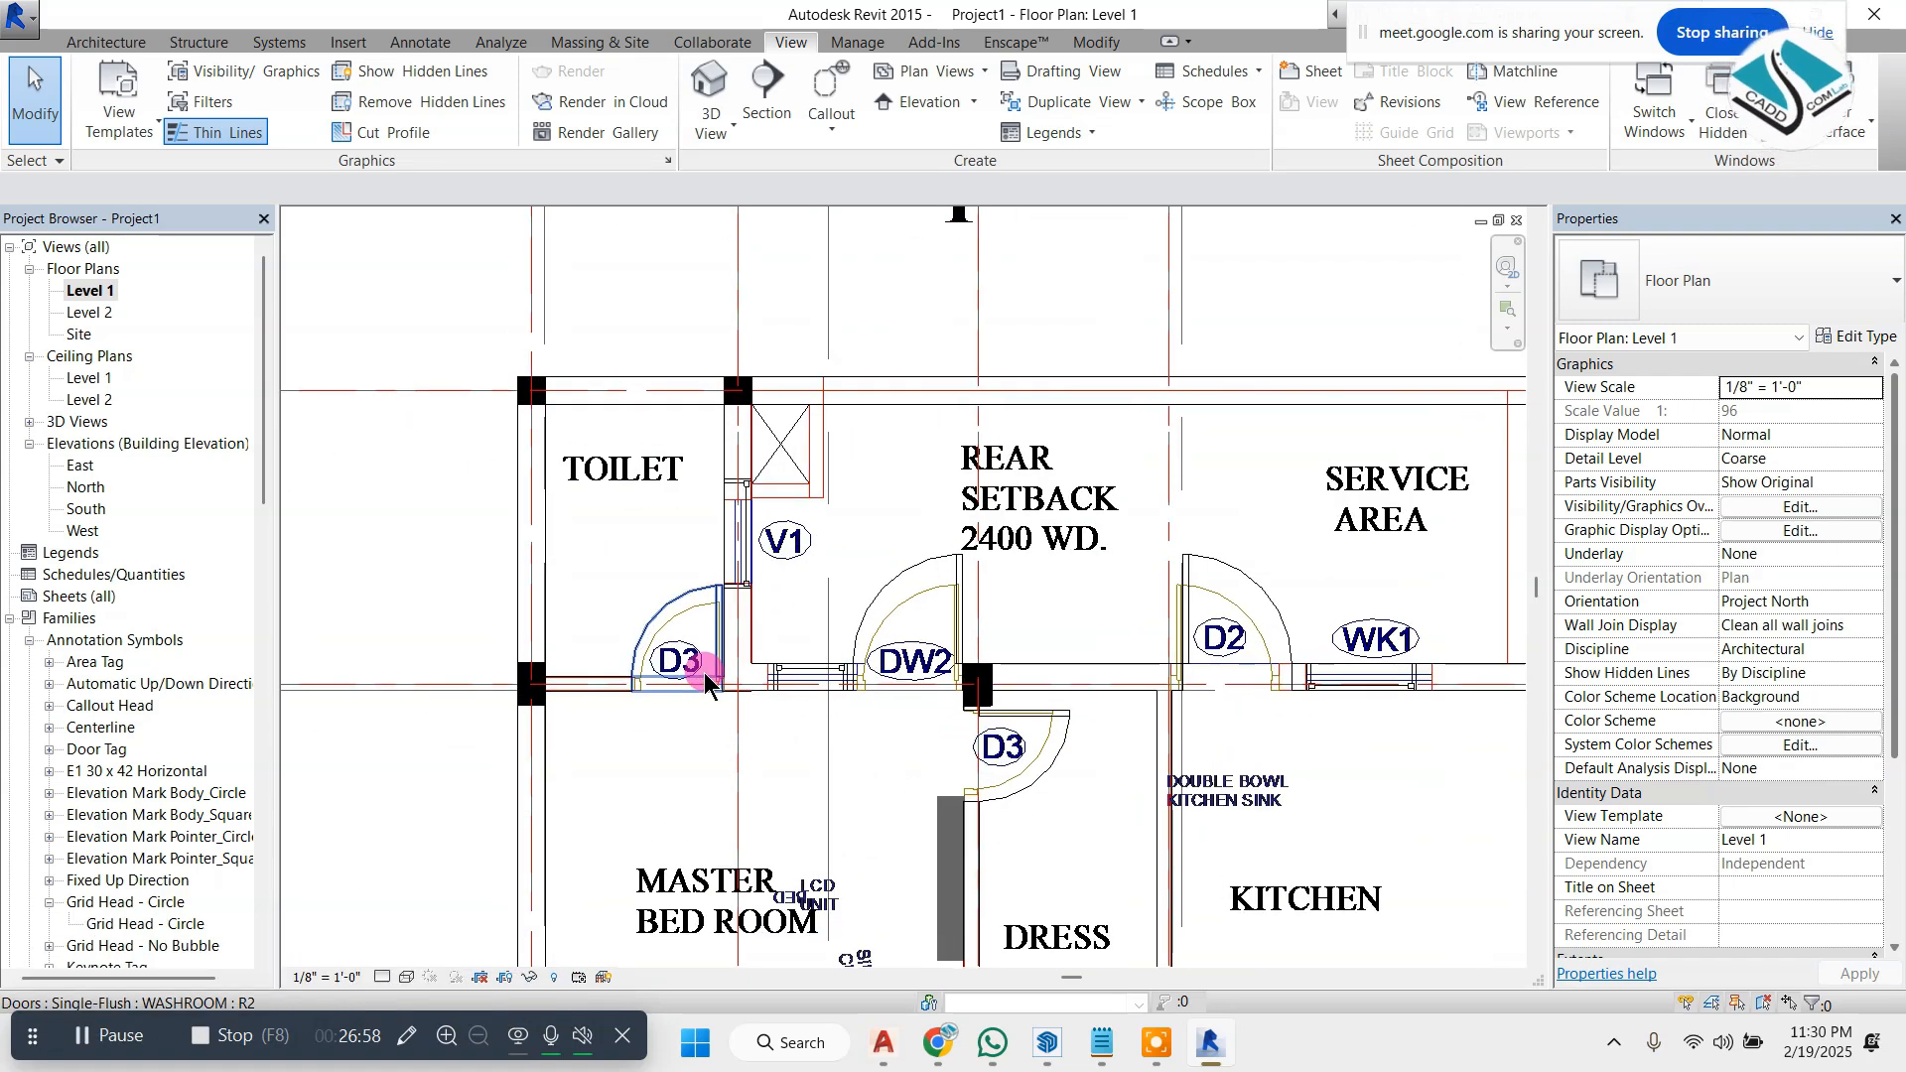
scroll(608, 566, down, 2)
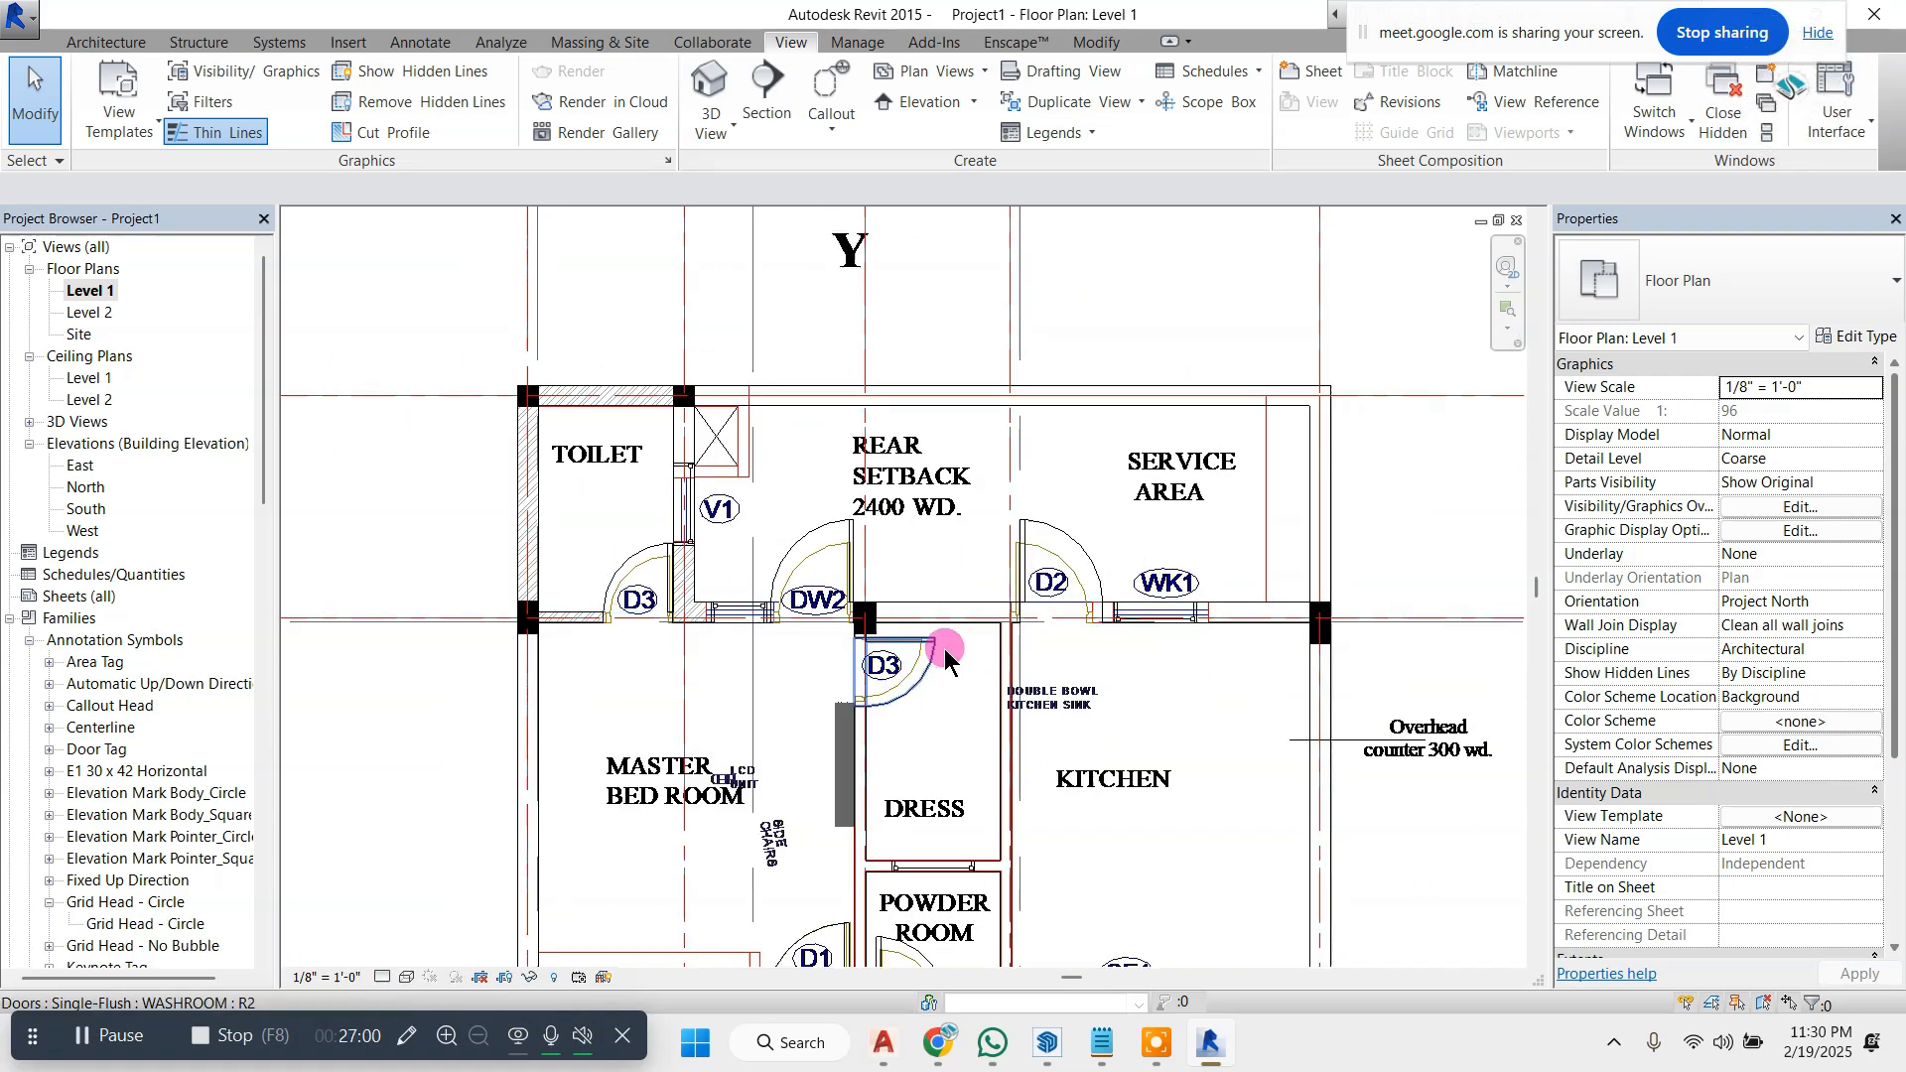
- Hide the imported 1.dwg drawing in the Level 1 floor plan
key(g)
click(1303, 147)
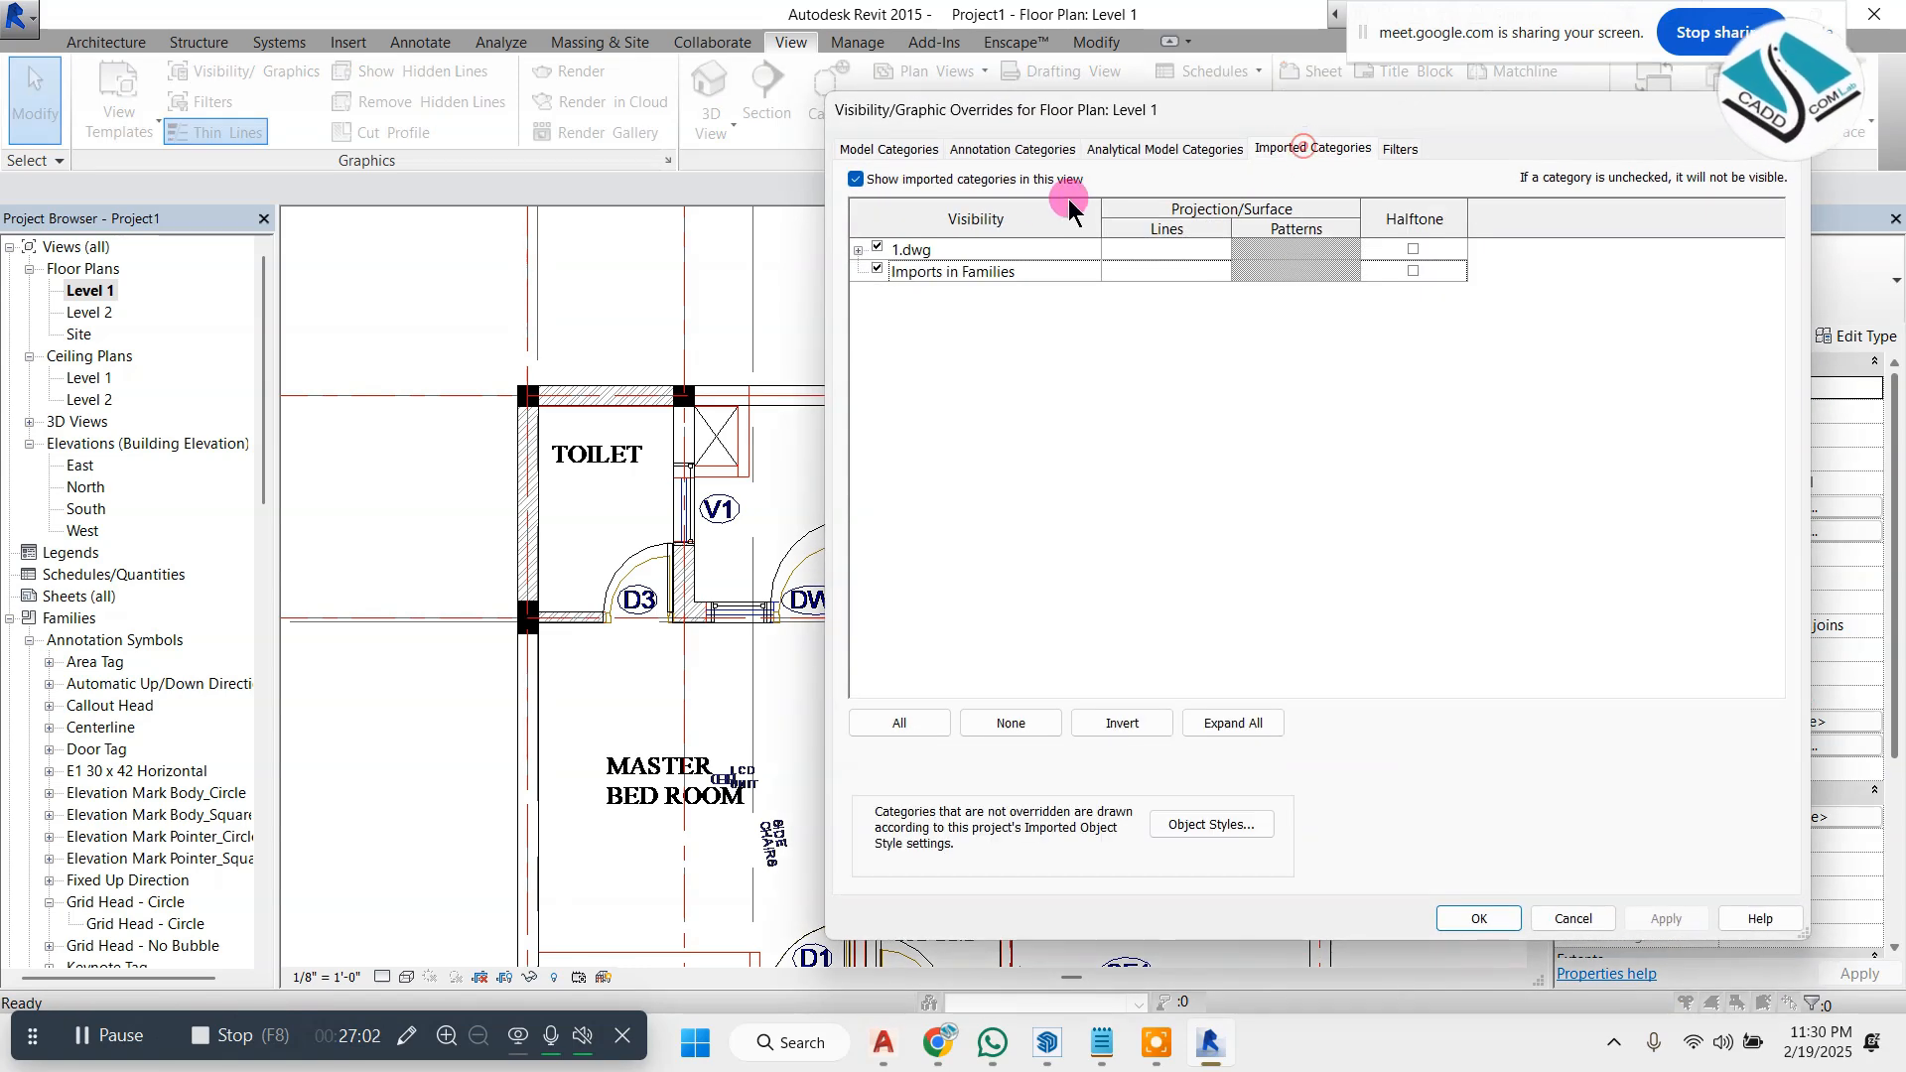
click(876, 247)
click(1477, 918)
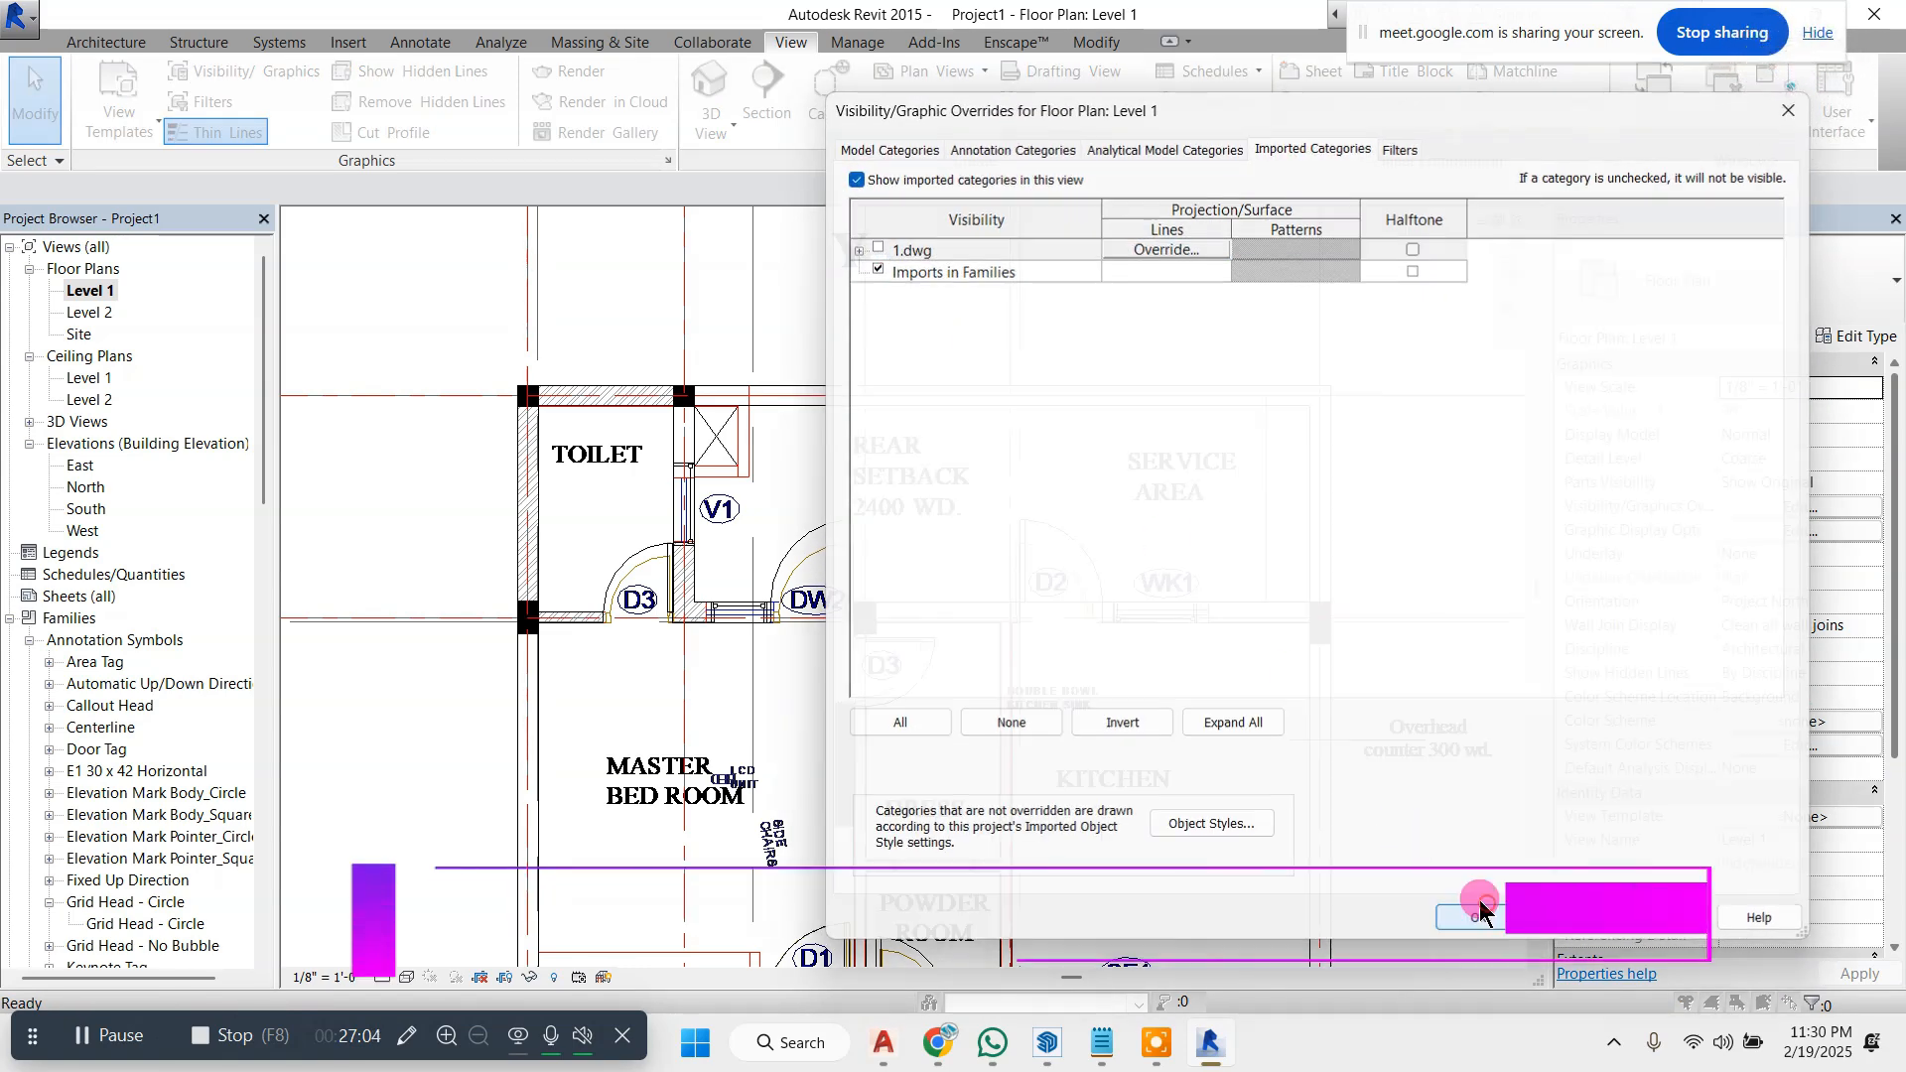
- Examine the walls, doors and windows of the Level 1 plan with the import hidden, from gridline A to E
scroll(914, 383, down, 2)
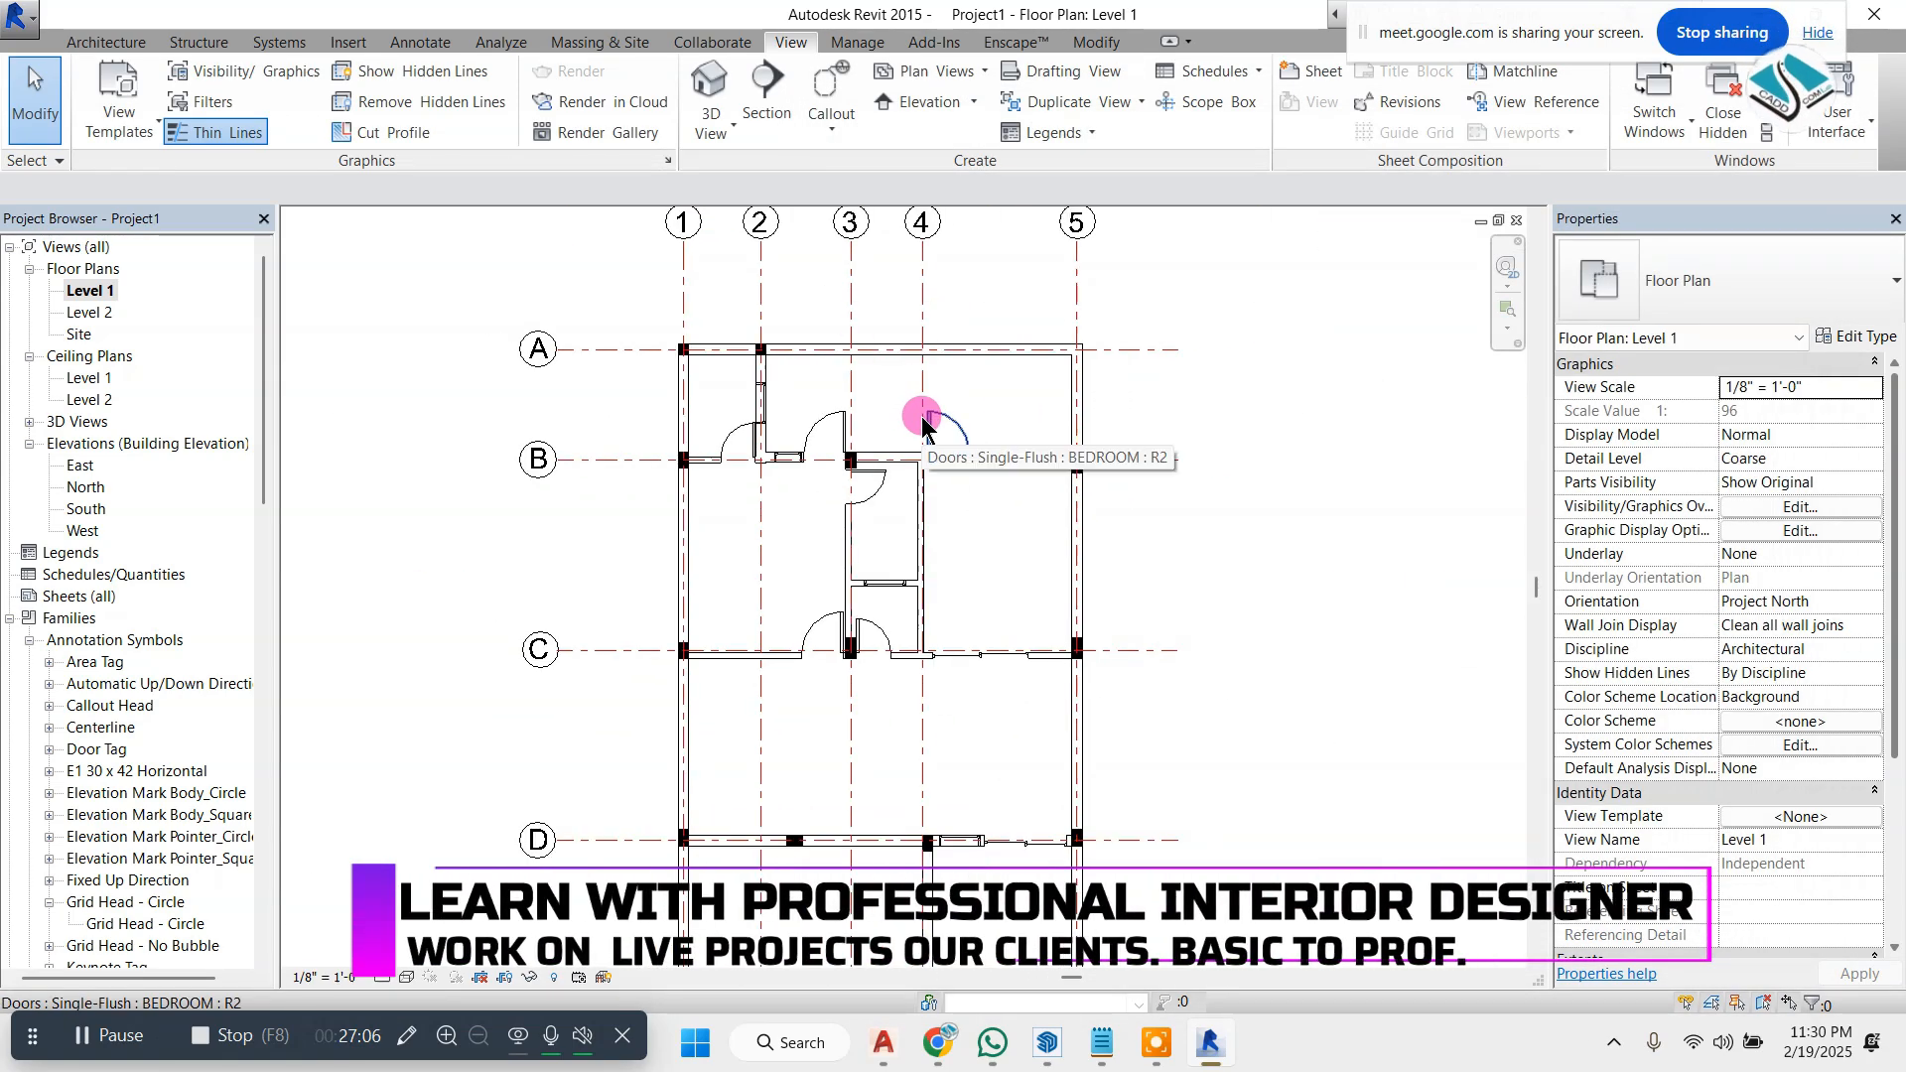
scroll(927, 570, up, 1)
scroll(1047, 683, up, 5)
scroll(980, 478, down, 7)
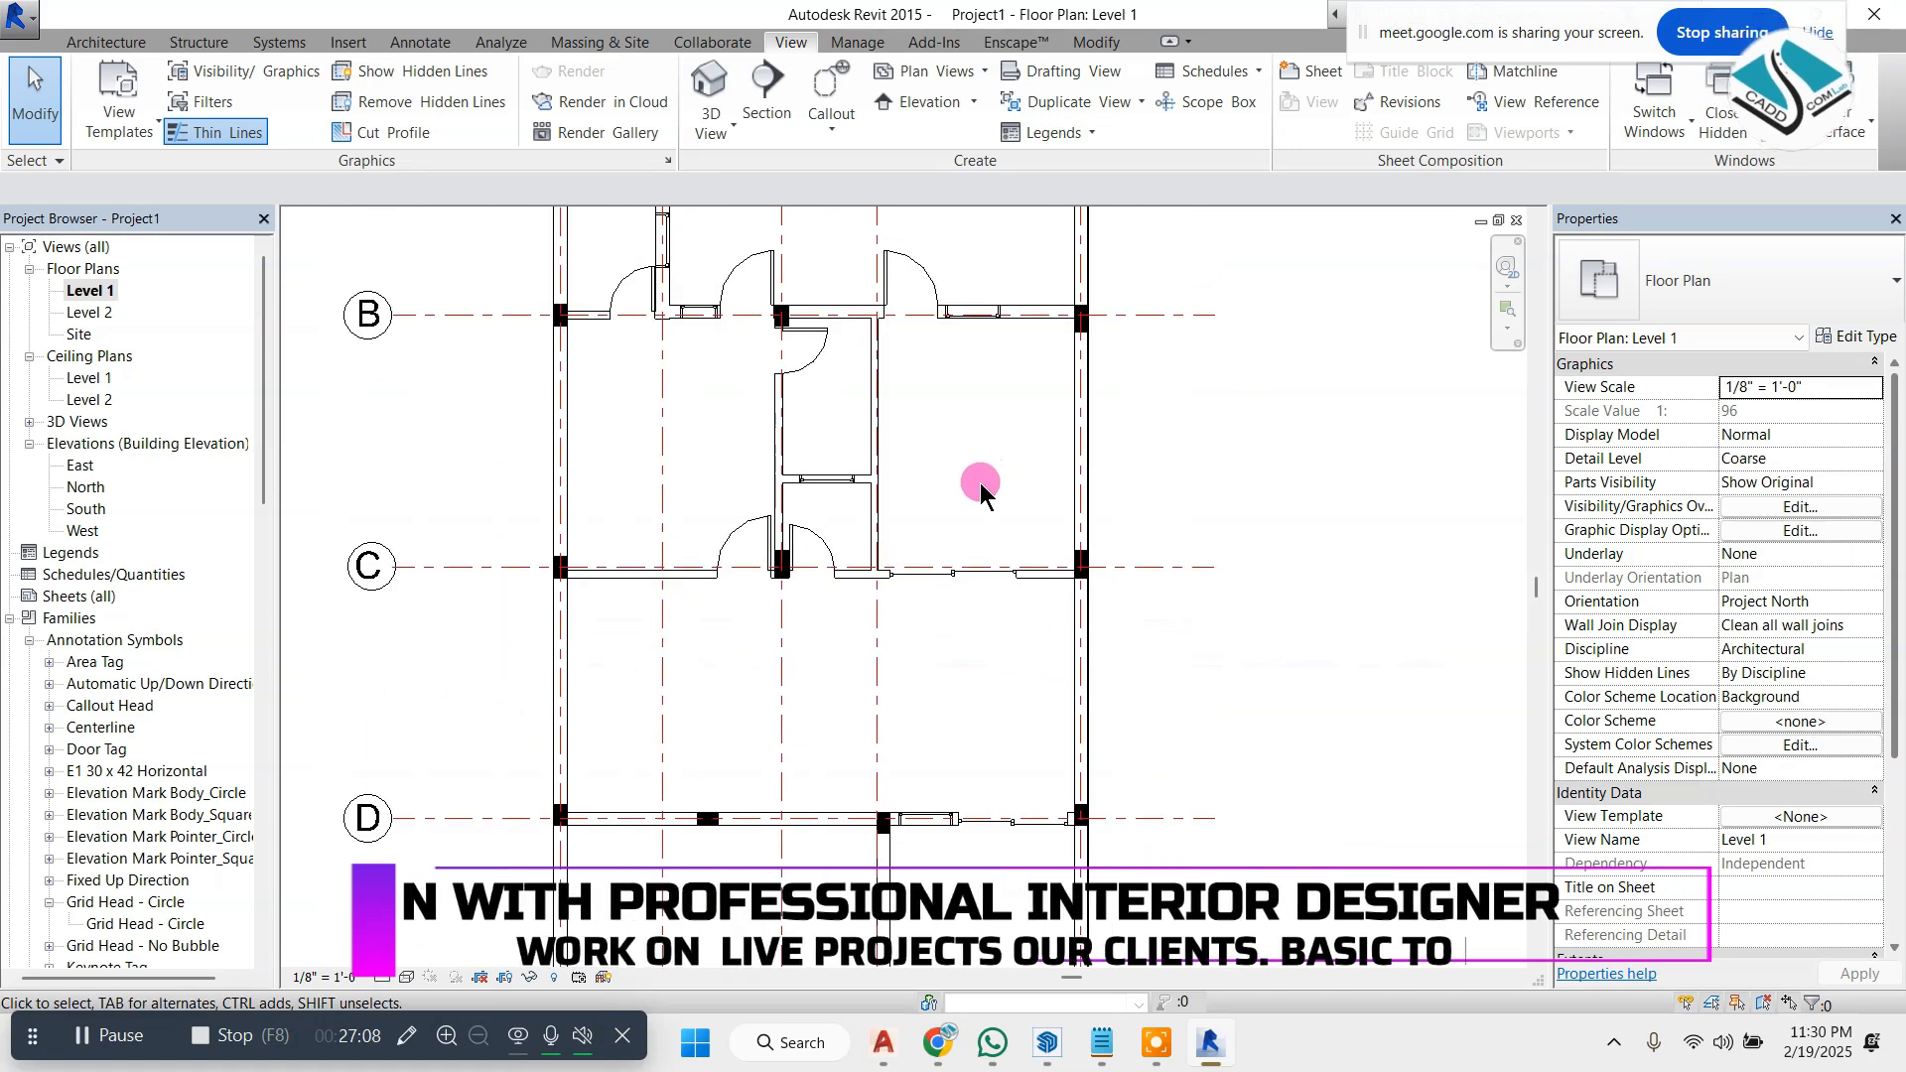
scroll(963, 770, up, 4)
scroll(961, 688, up, 1)
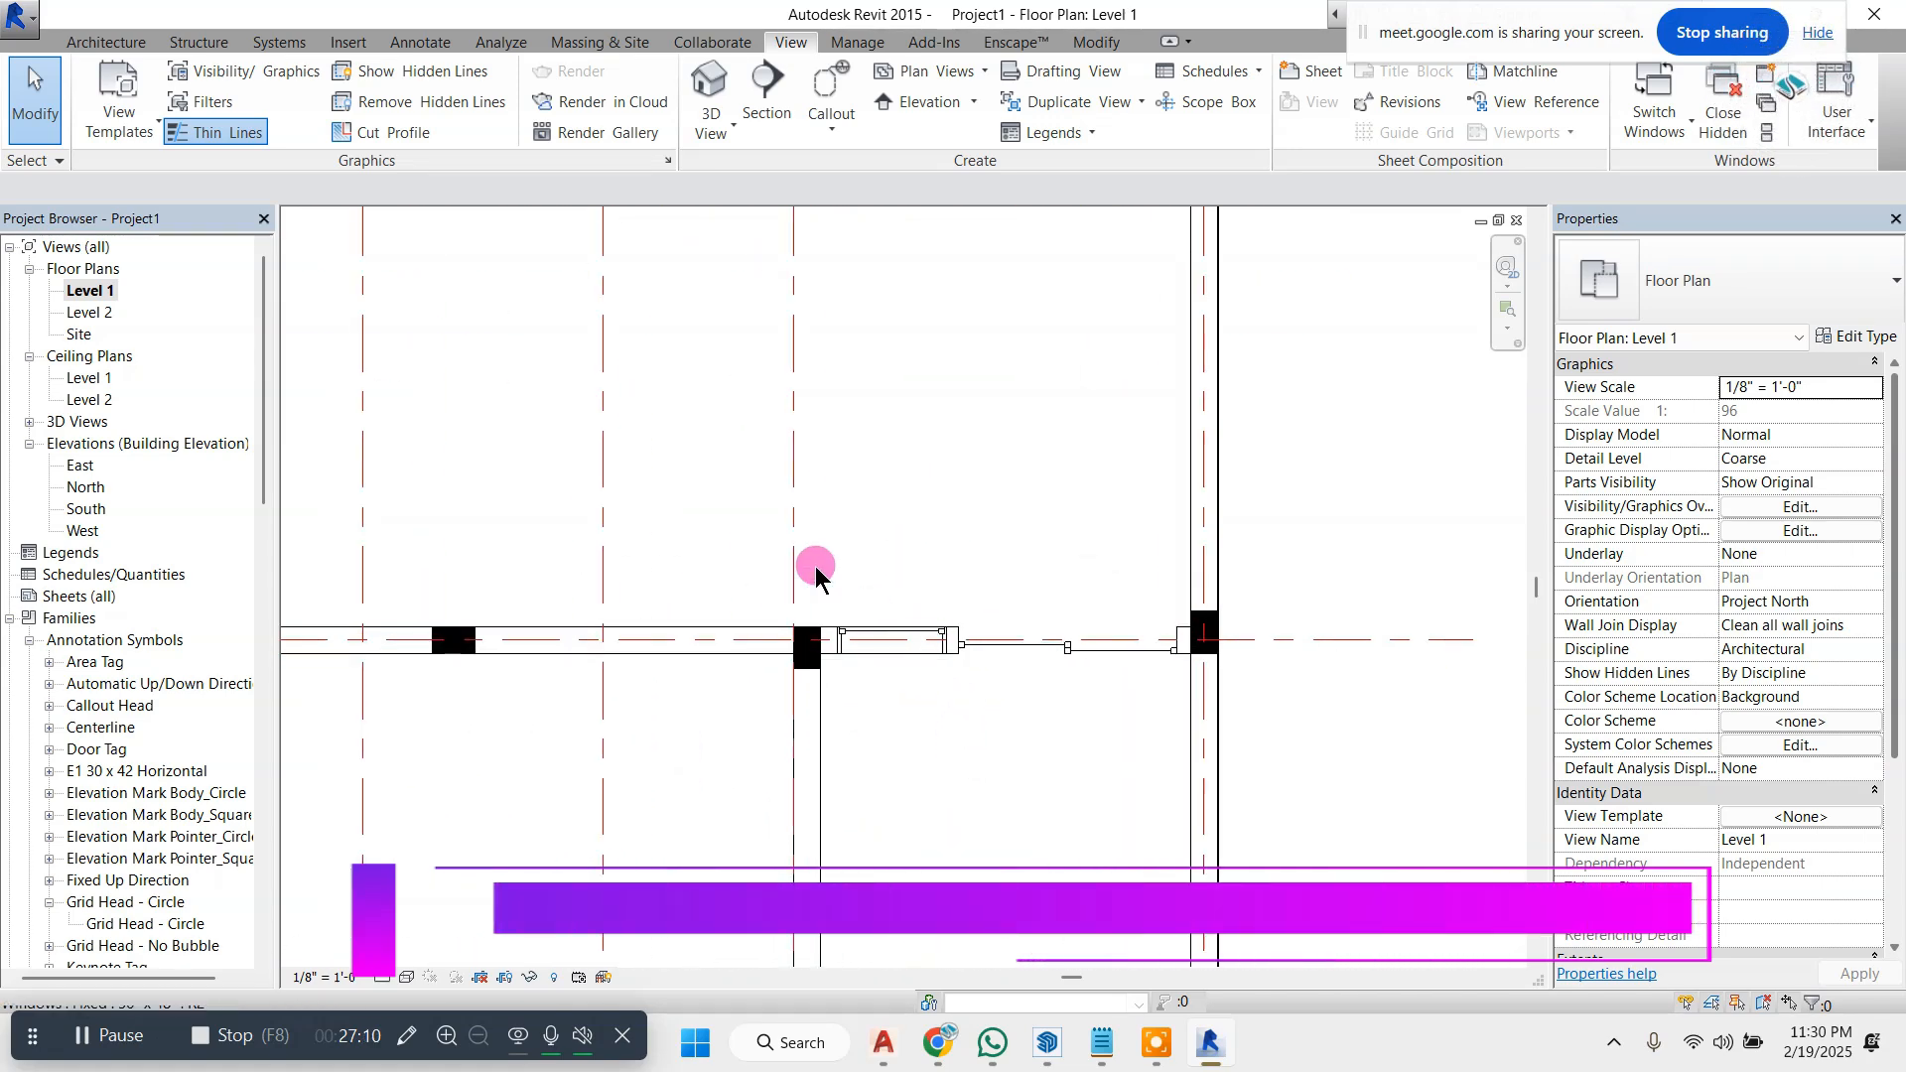
scroll(765, 687, down, 2)
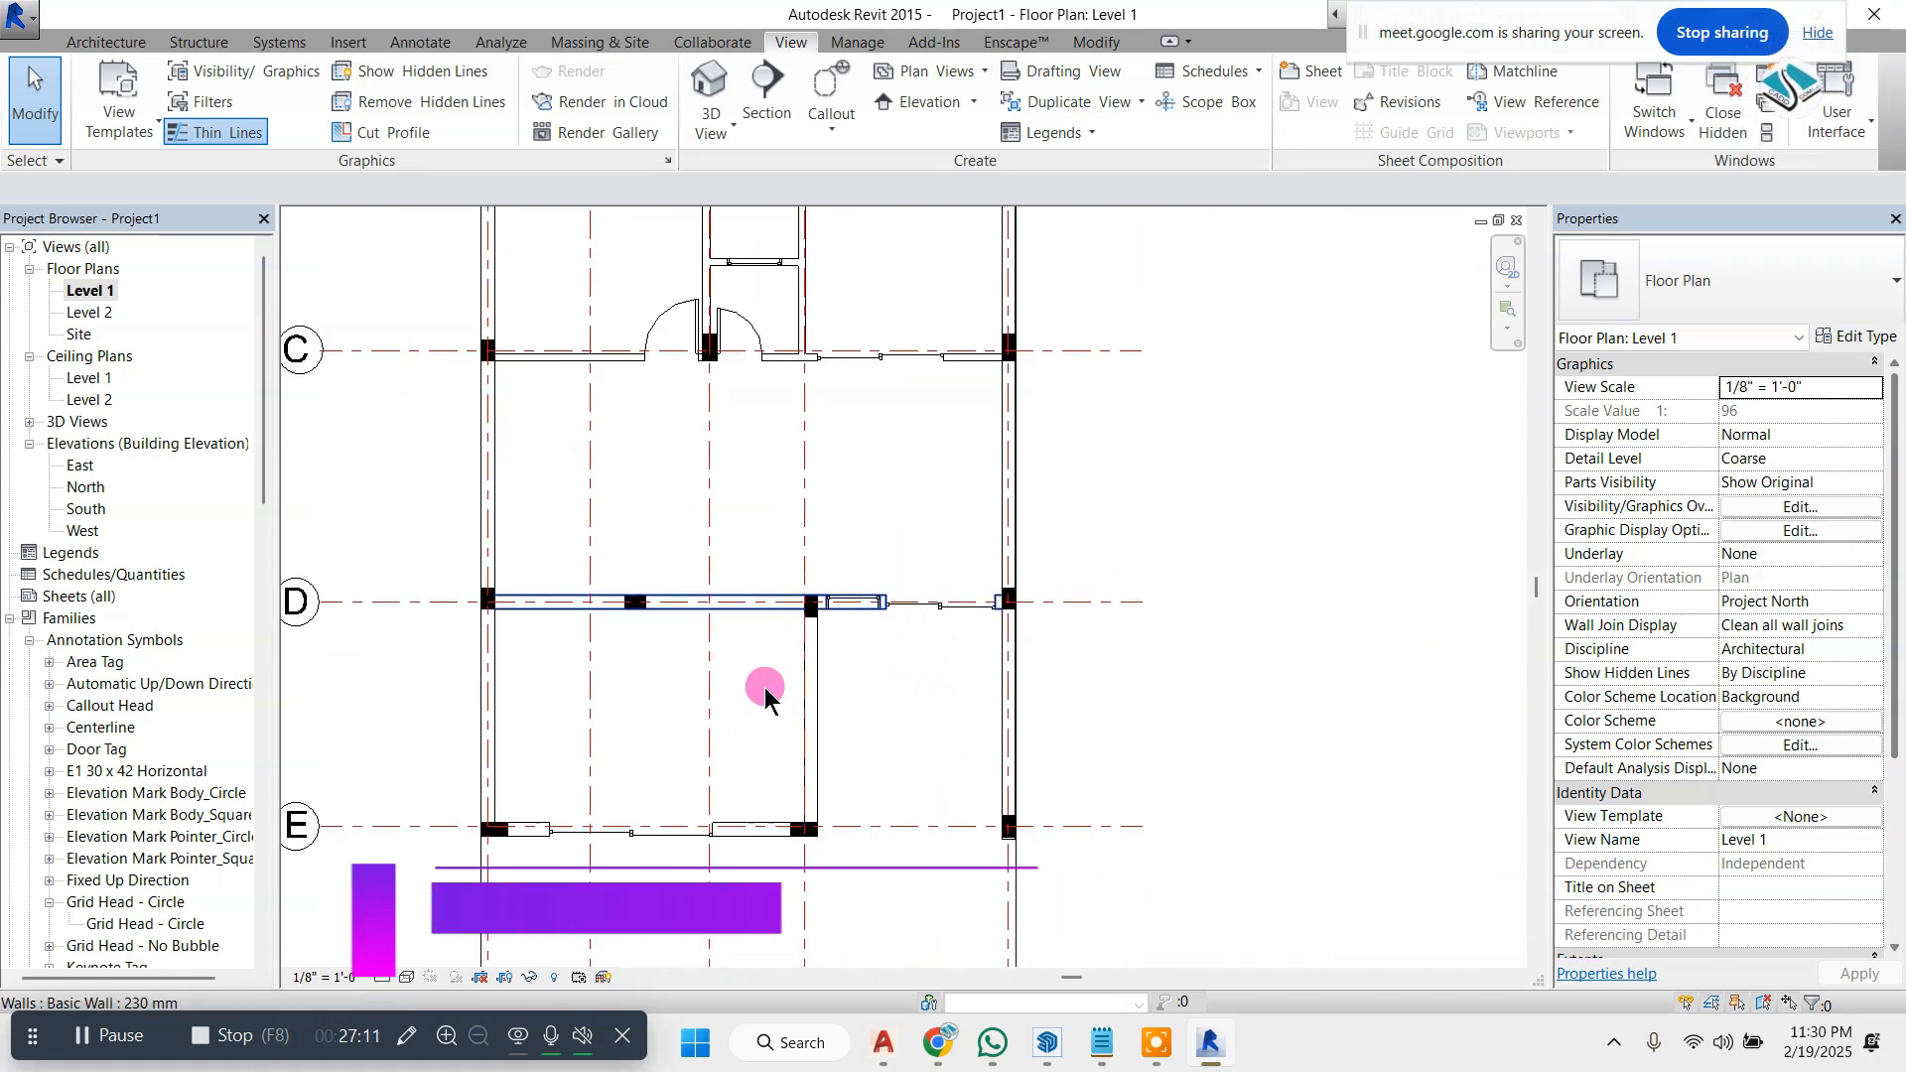
- Start placing a Fixed 36" x 72" window and set the type's width to 6'
click(106, 41)
click(204, 88)
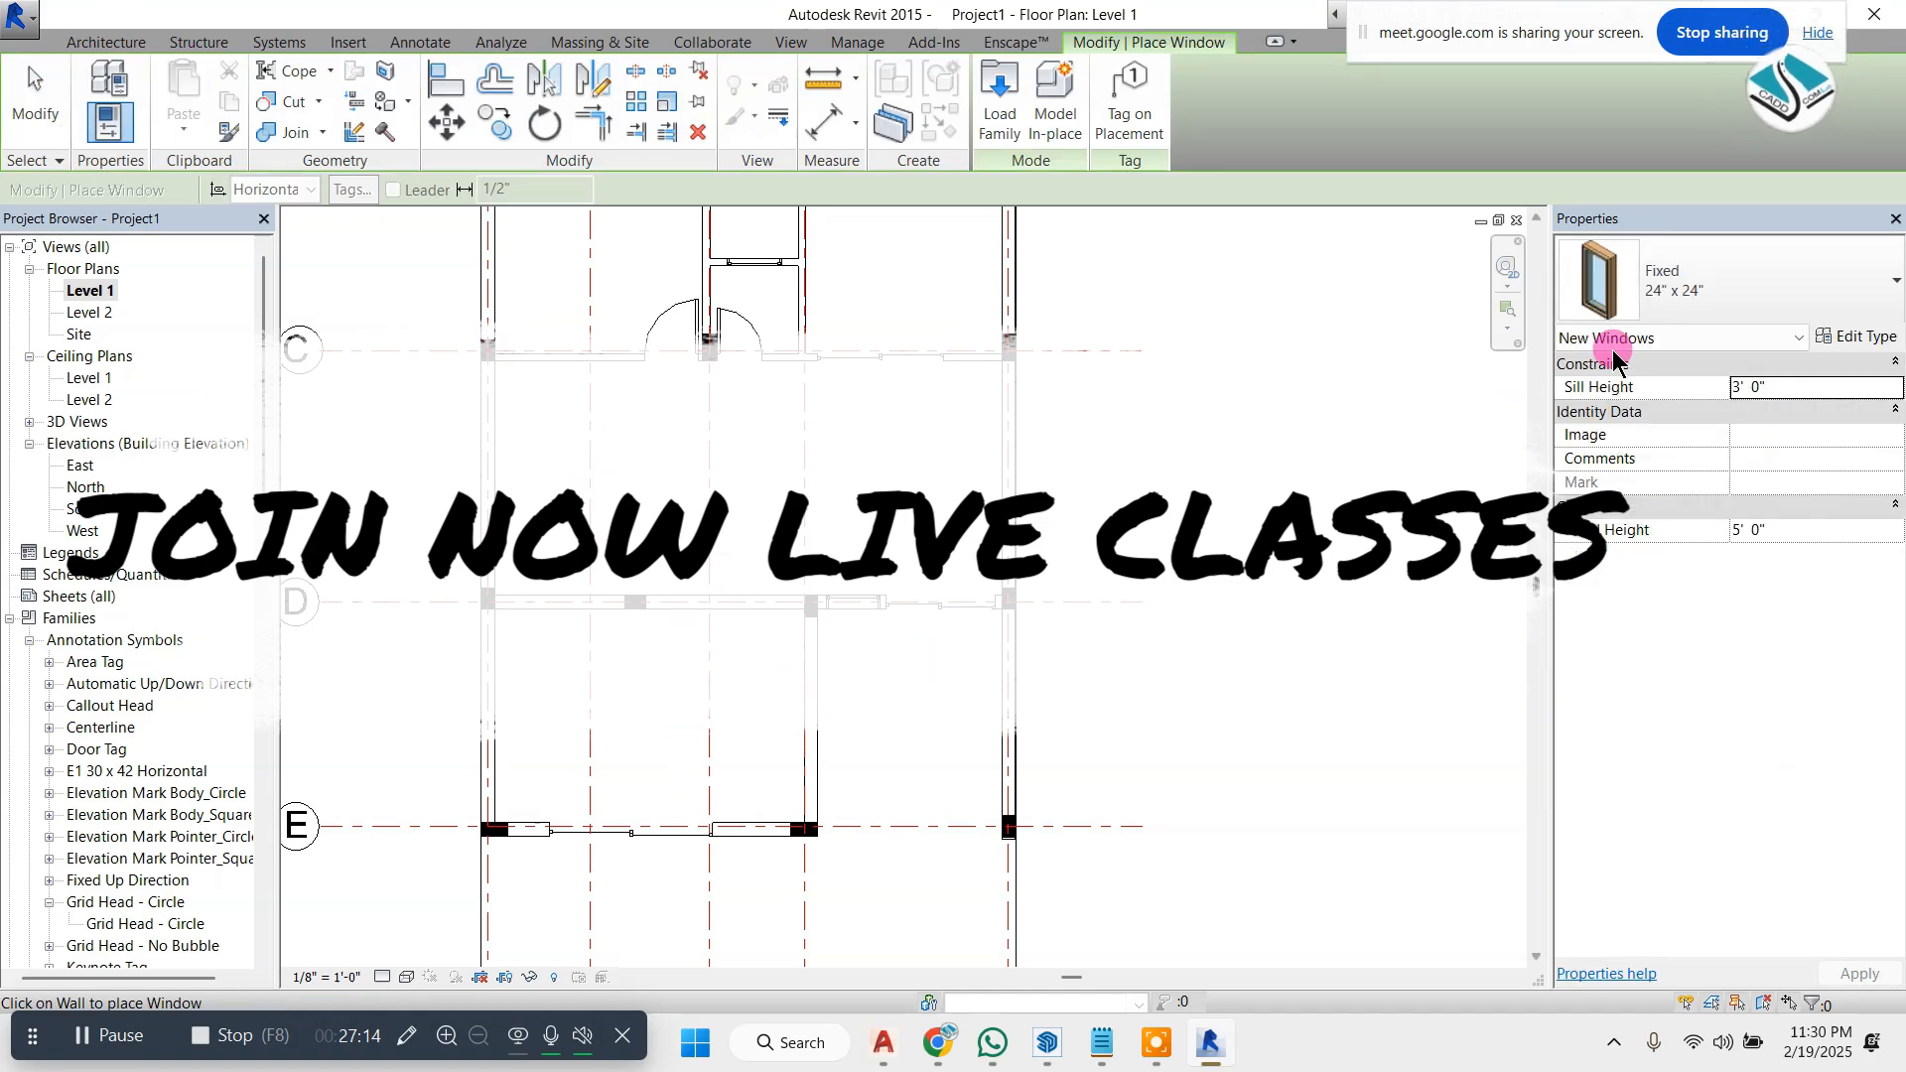
click(1613, 350)
click(1654, 608)
key(Escape)
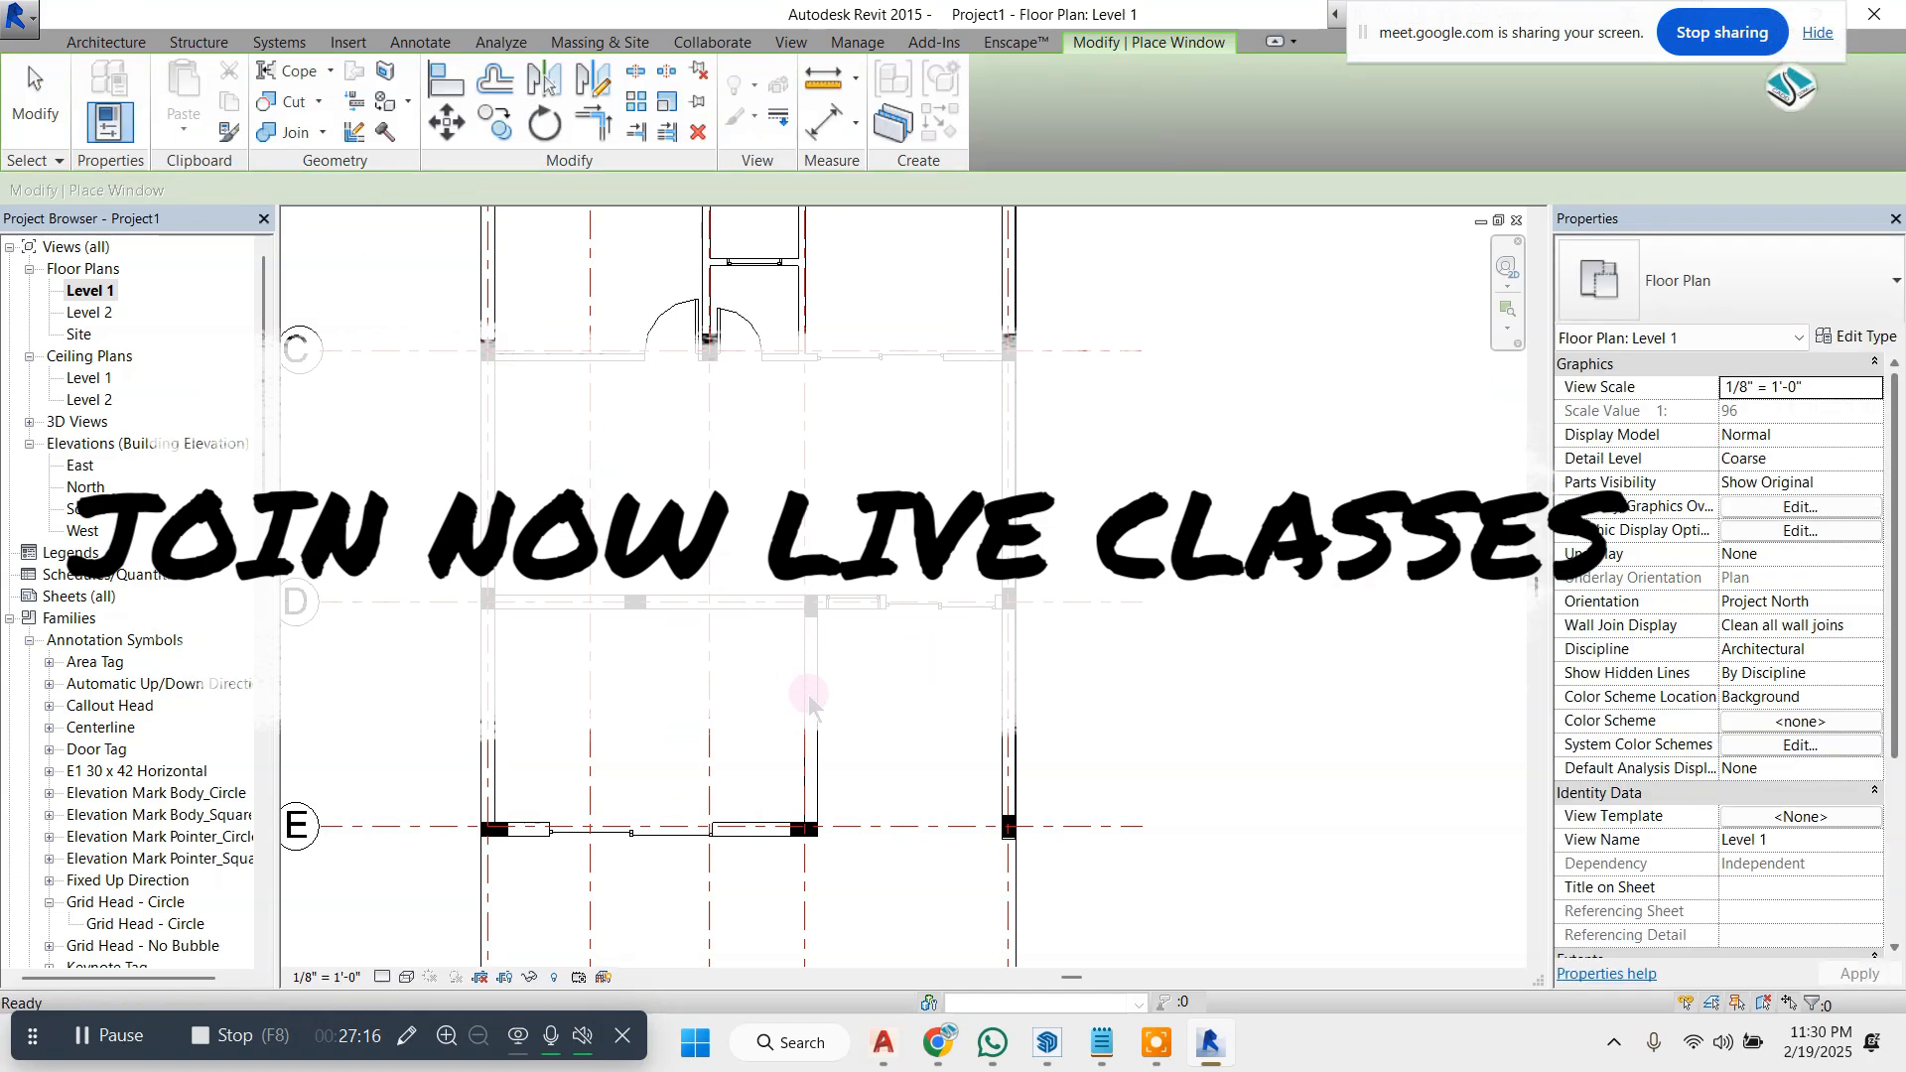
click(1864, 337)
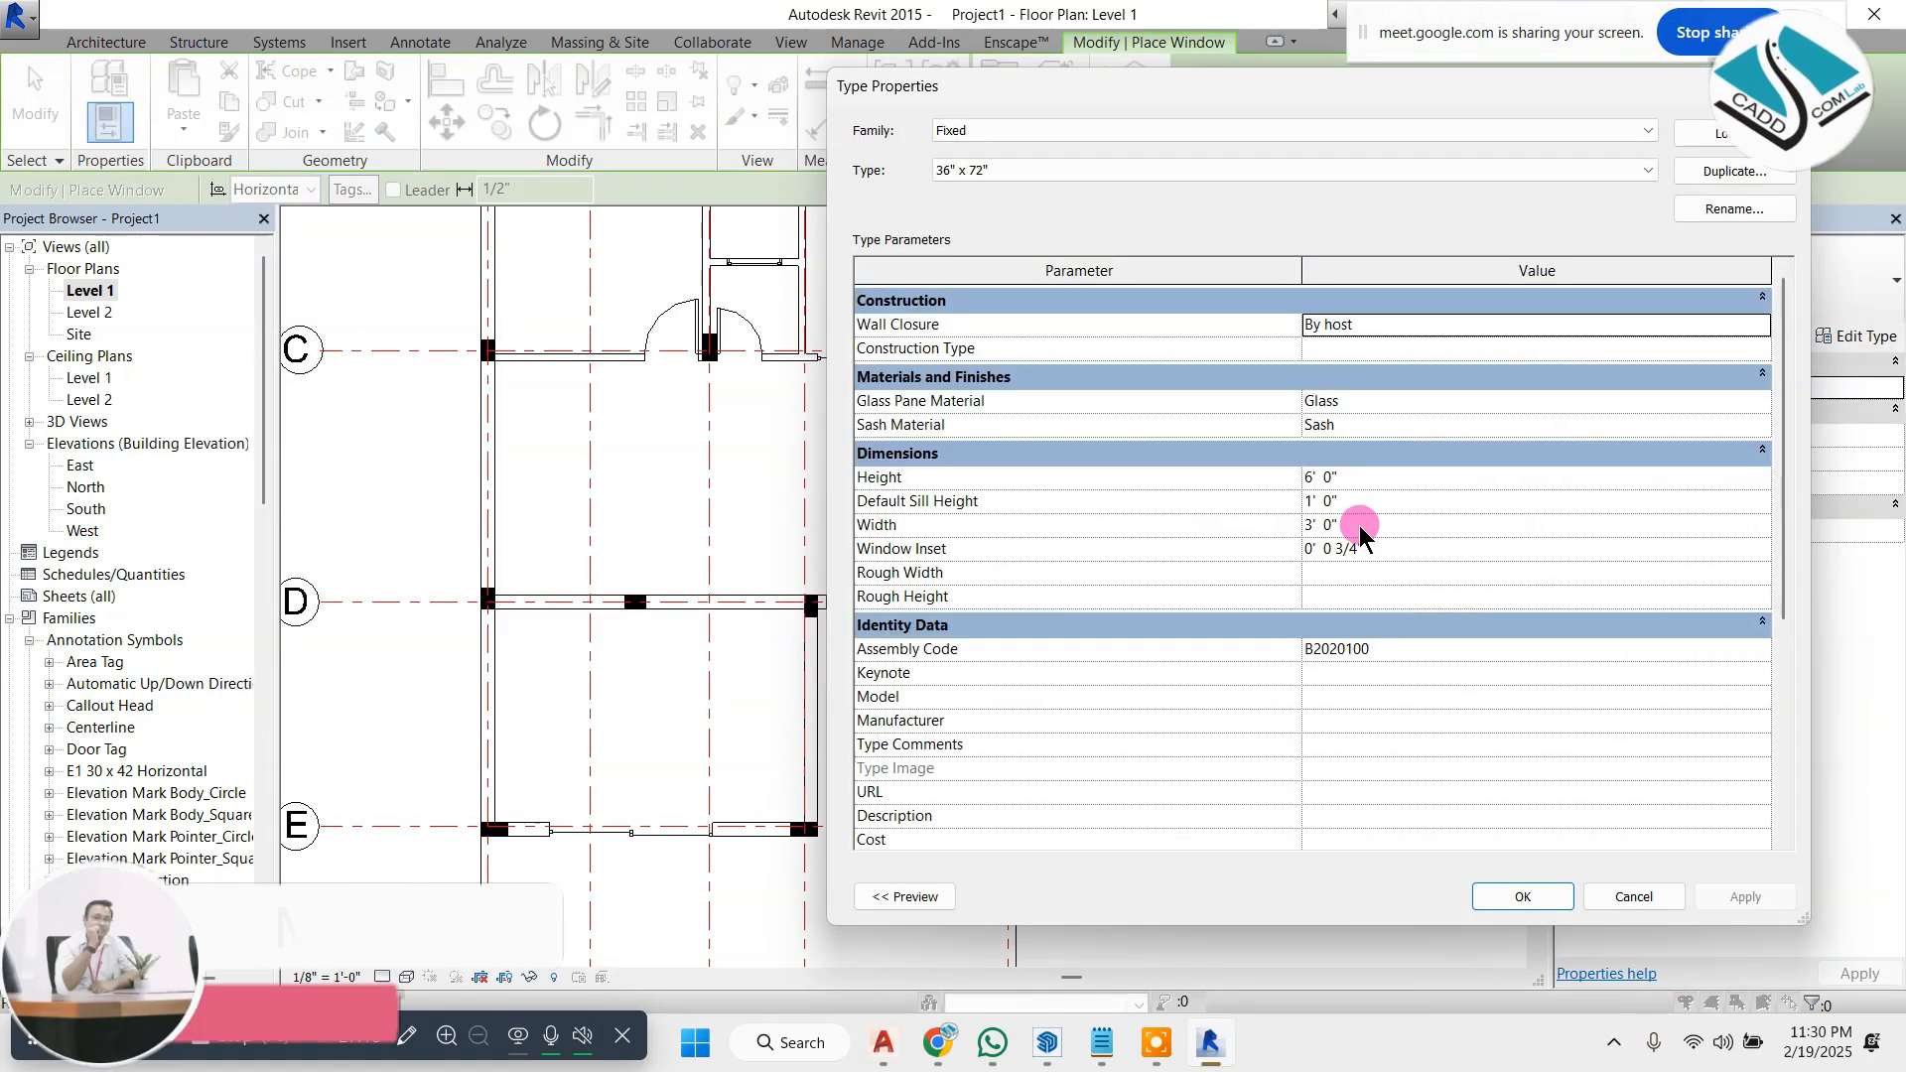
click(1354, 523)
text(6)
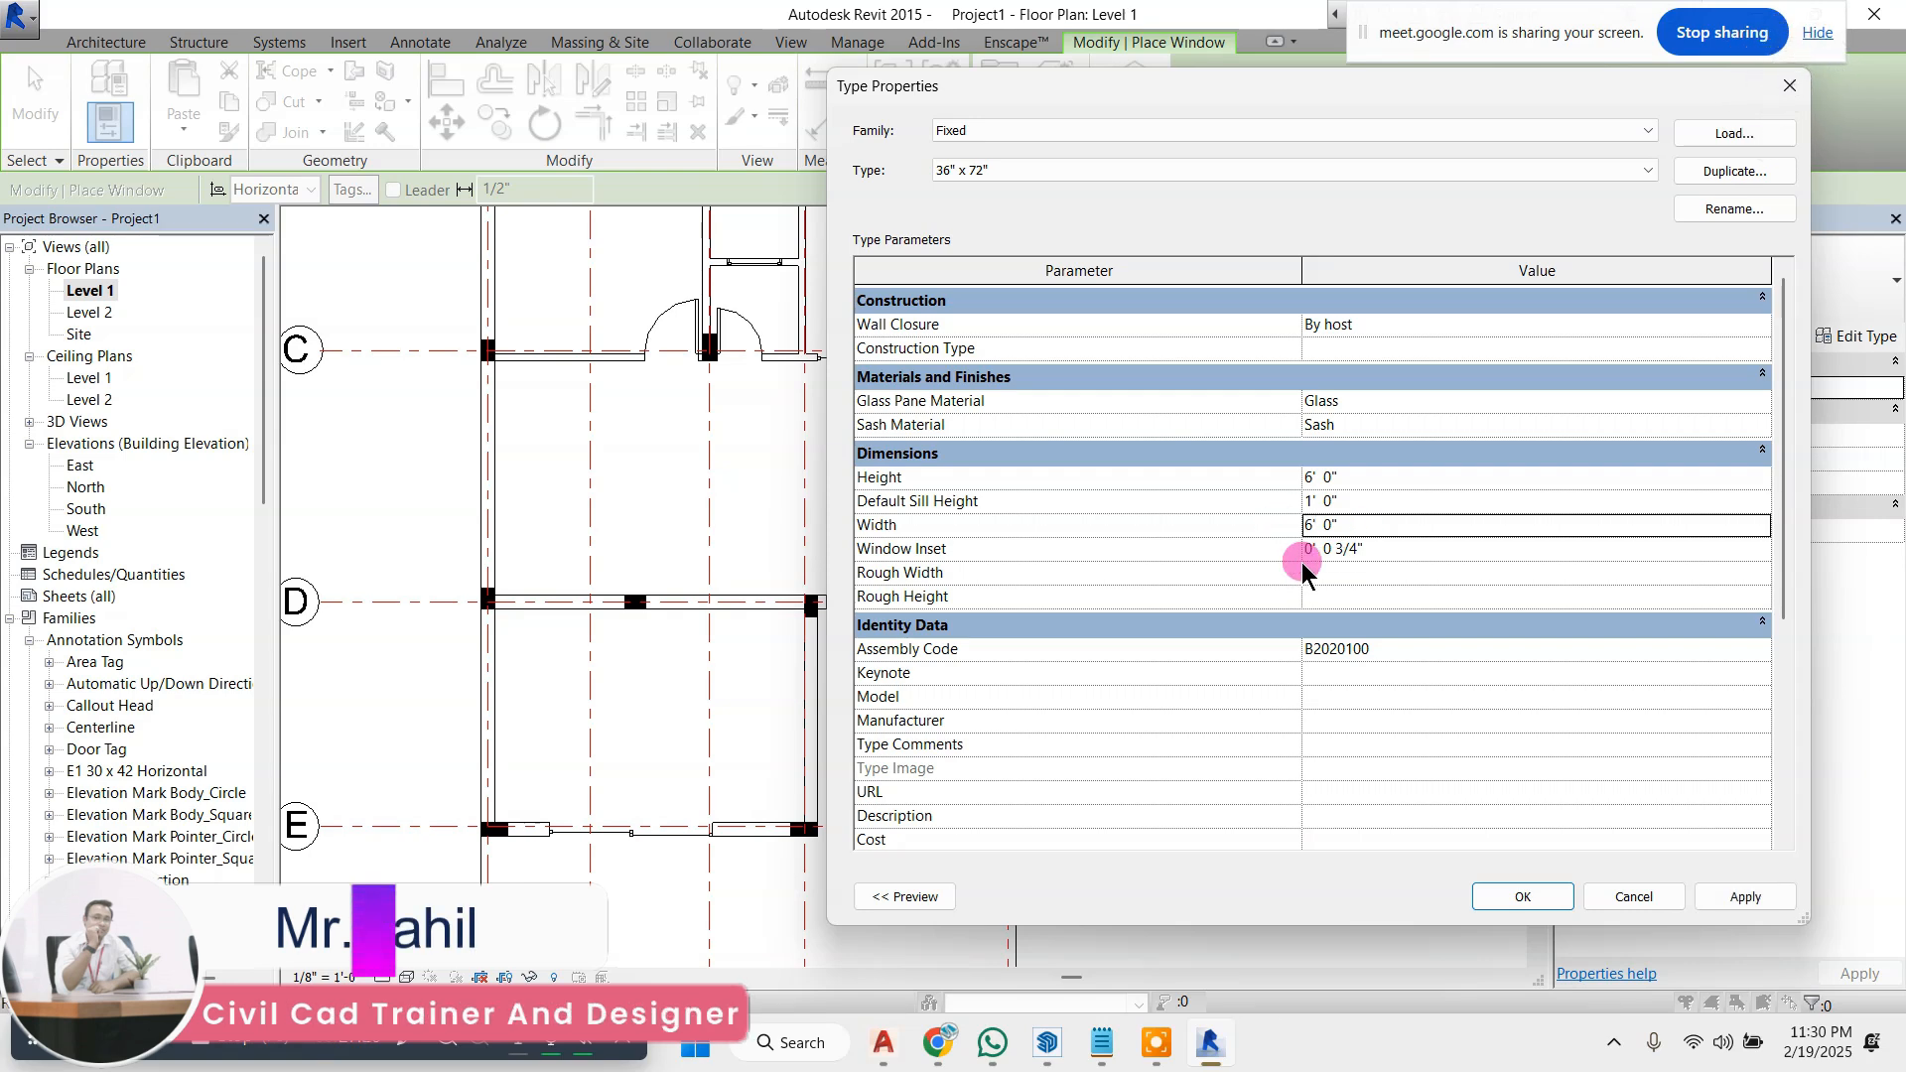
click(1522, 896)
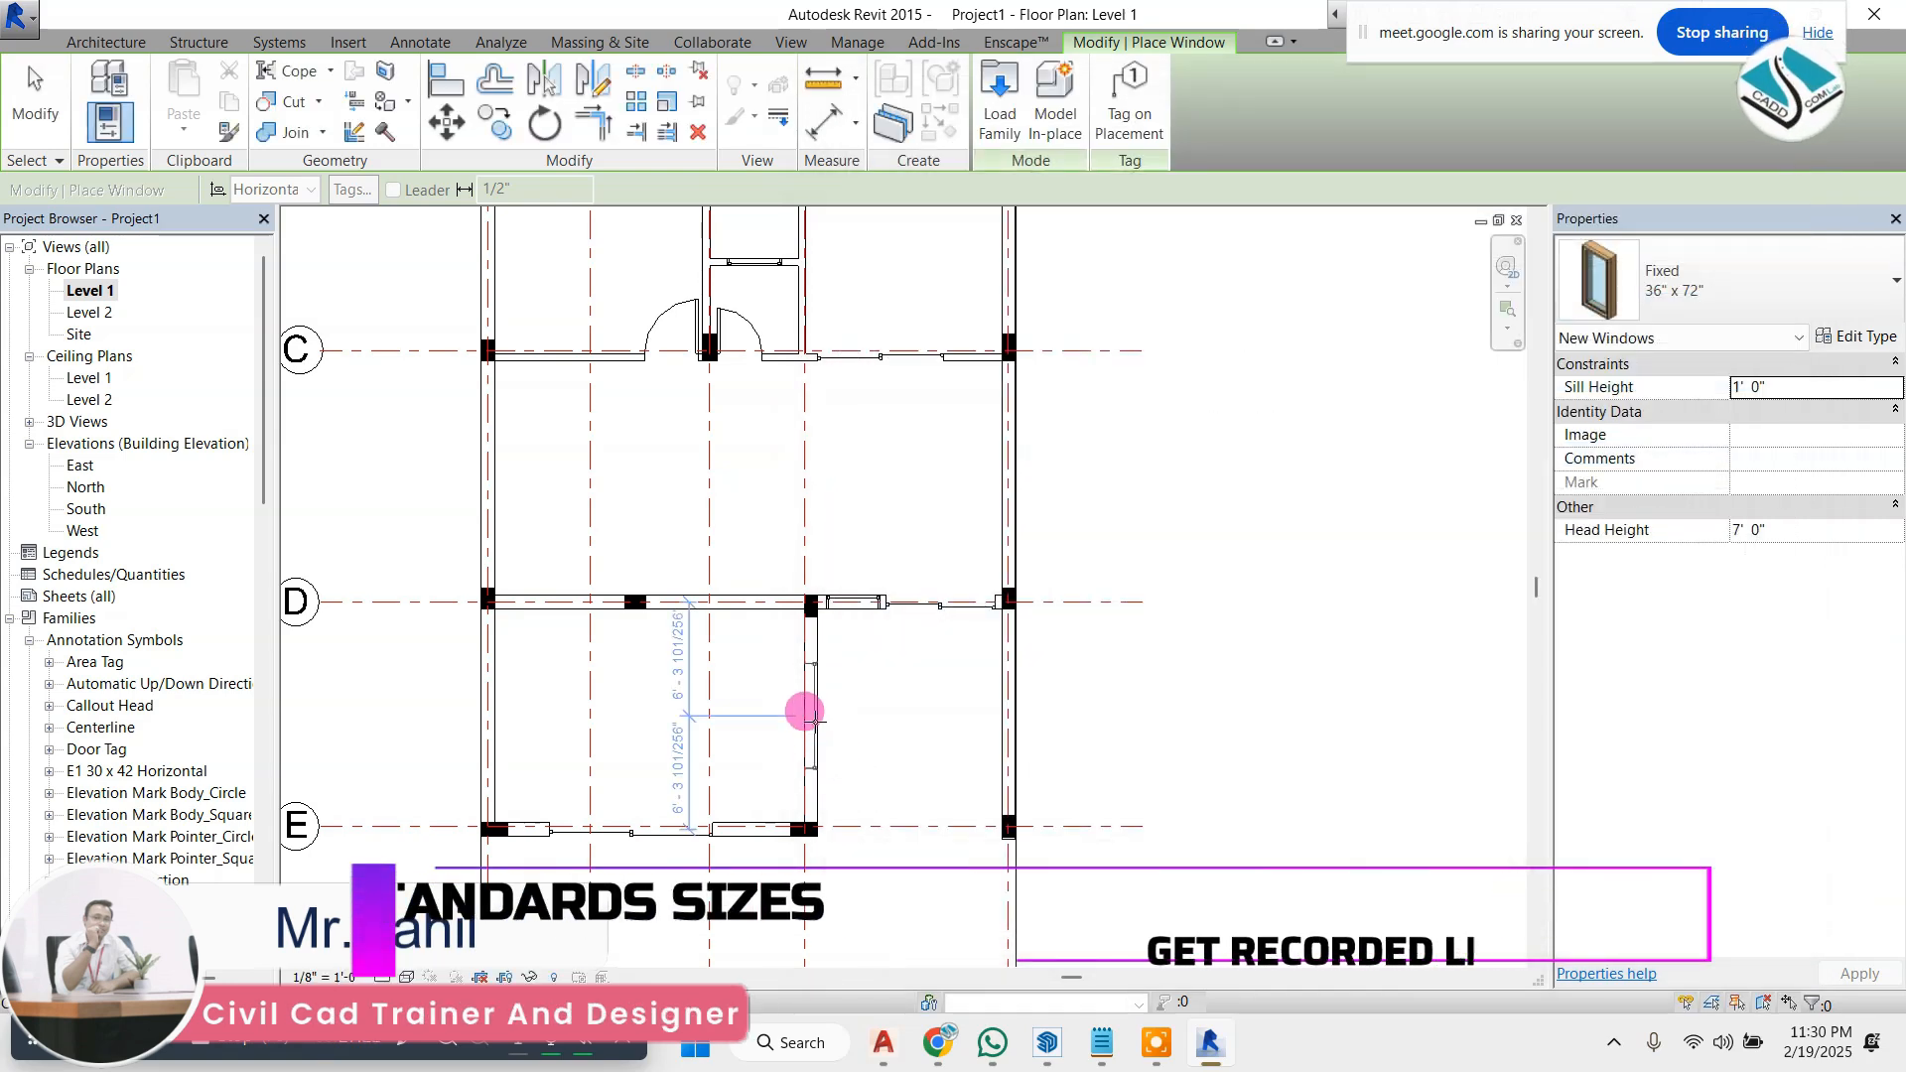
- Place the window in the wall along gridline 4, midway between gridlines D and E
click(809, 713)
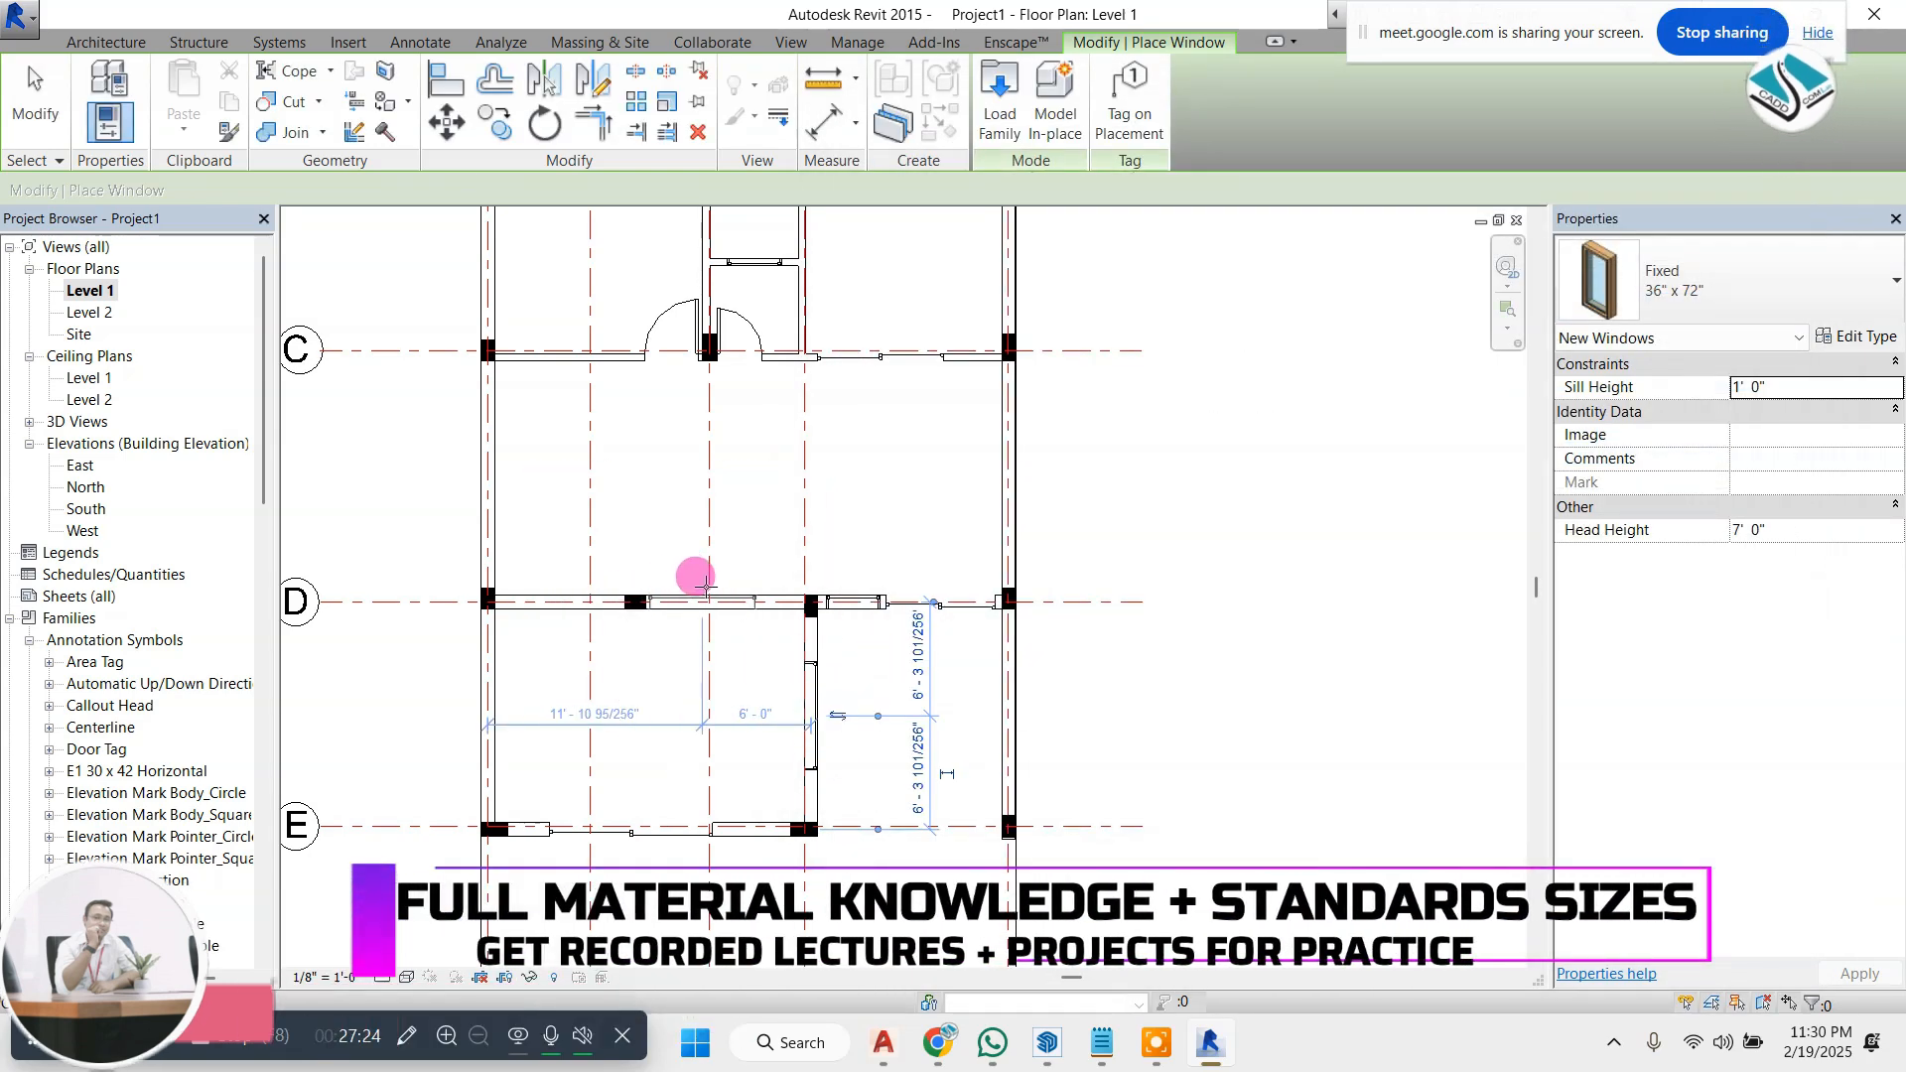
key(Escape)
key(Escape)
- Place a Sliding-2 panel 72" x 84" door in the gridline D wall, about 4' 6" from its gridline 4 end
scroll(724, 596, up, 1)
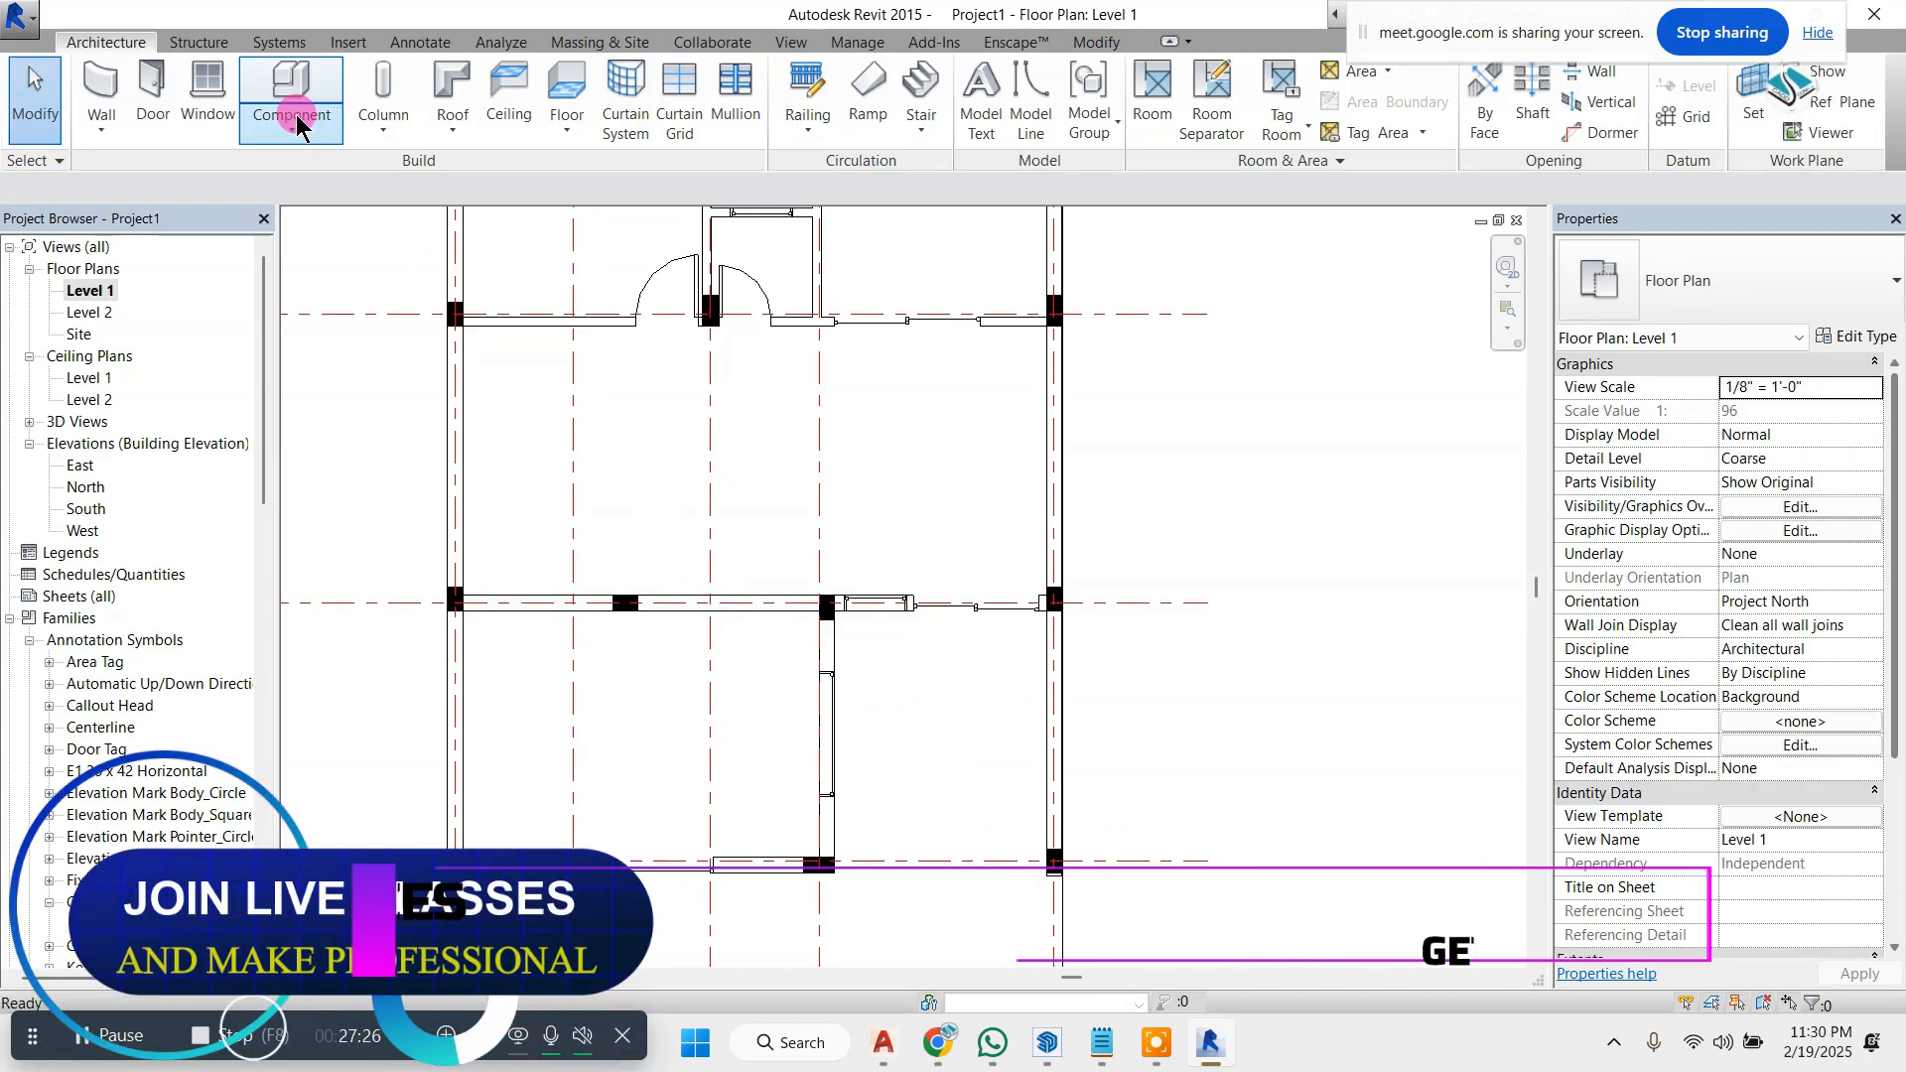
click(152, 94)
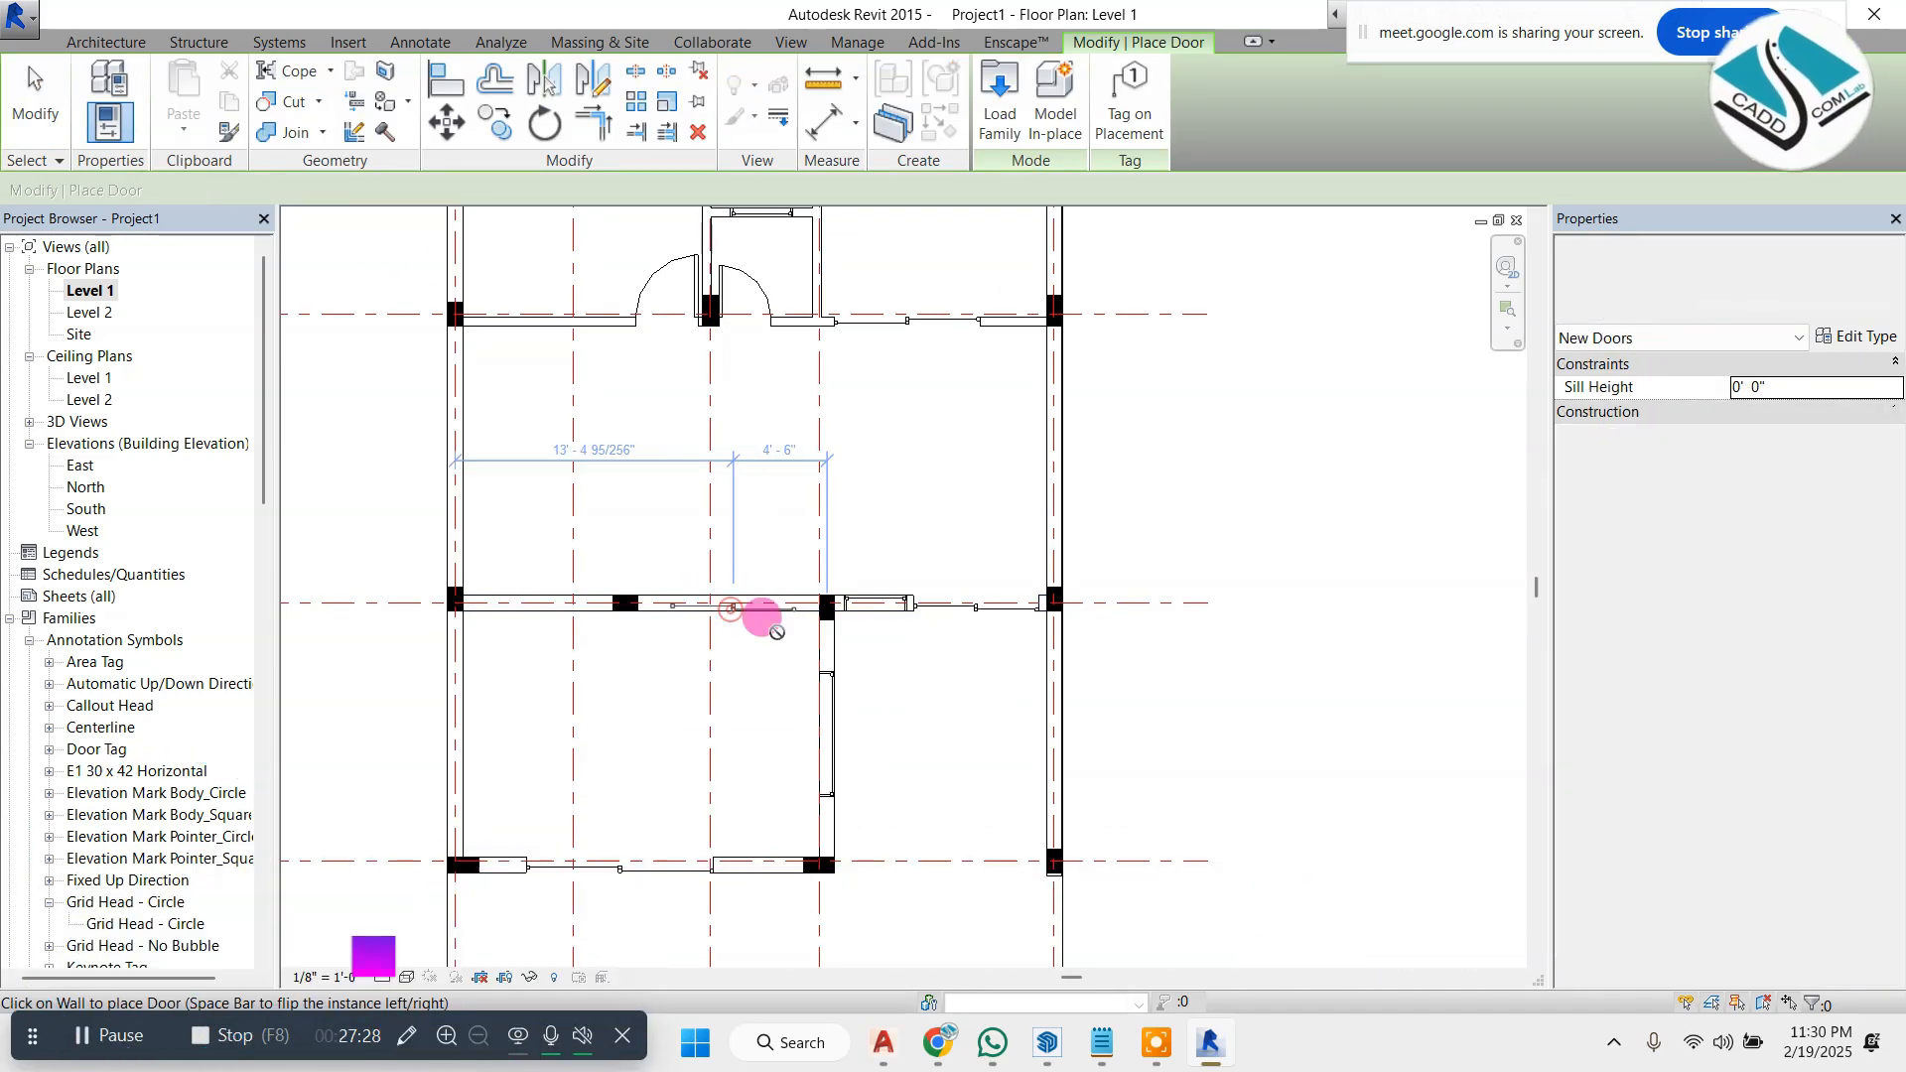
scroll(979, 733, down, 2)
key(Escape)
key(Escape)
- Nudge the Single-Flush WASHROOM door on gridline B slightly away from the gridline 2 wall toward gridline 1
scroll(910, 413, down, 1)
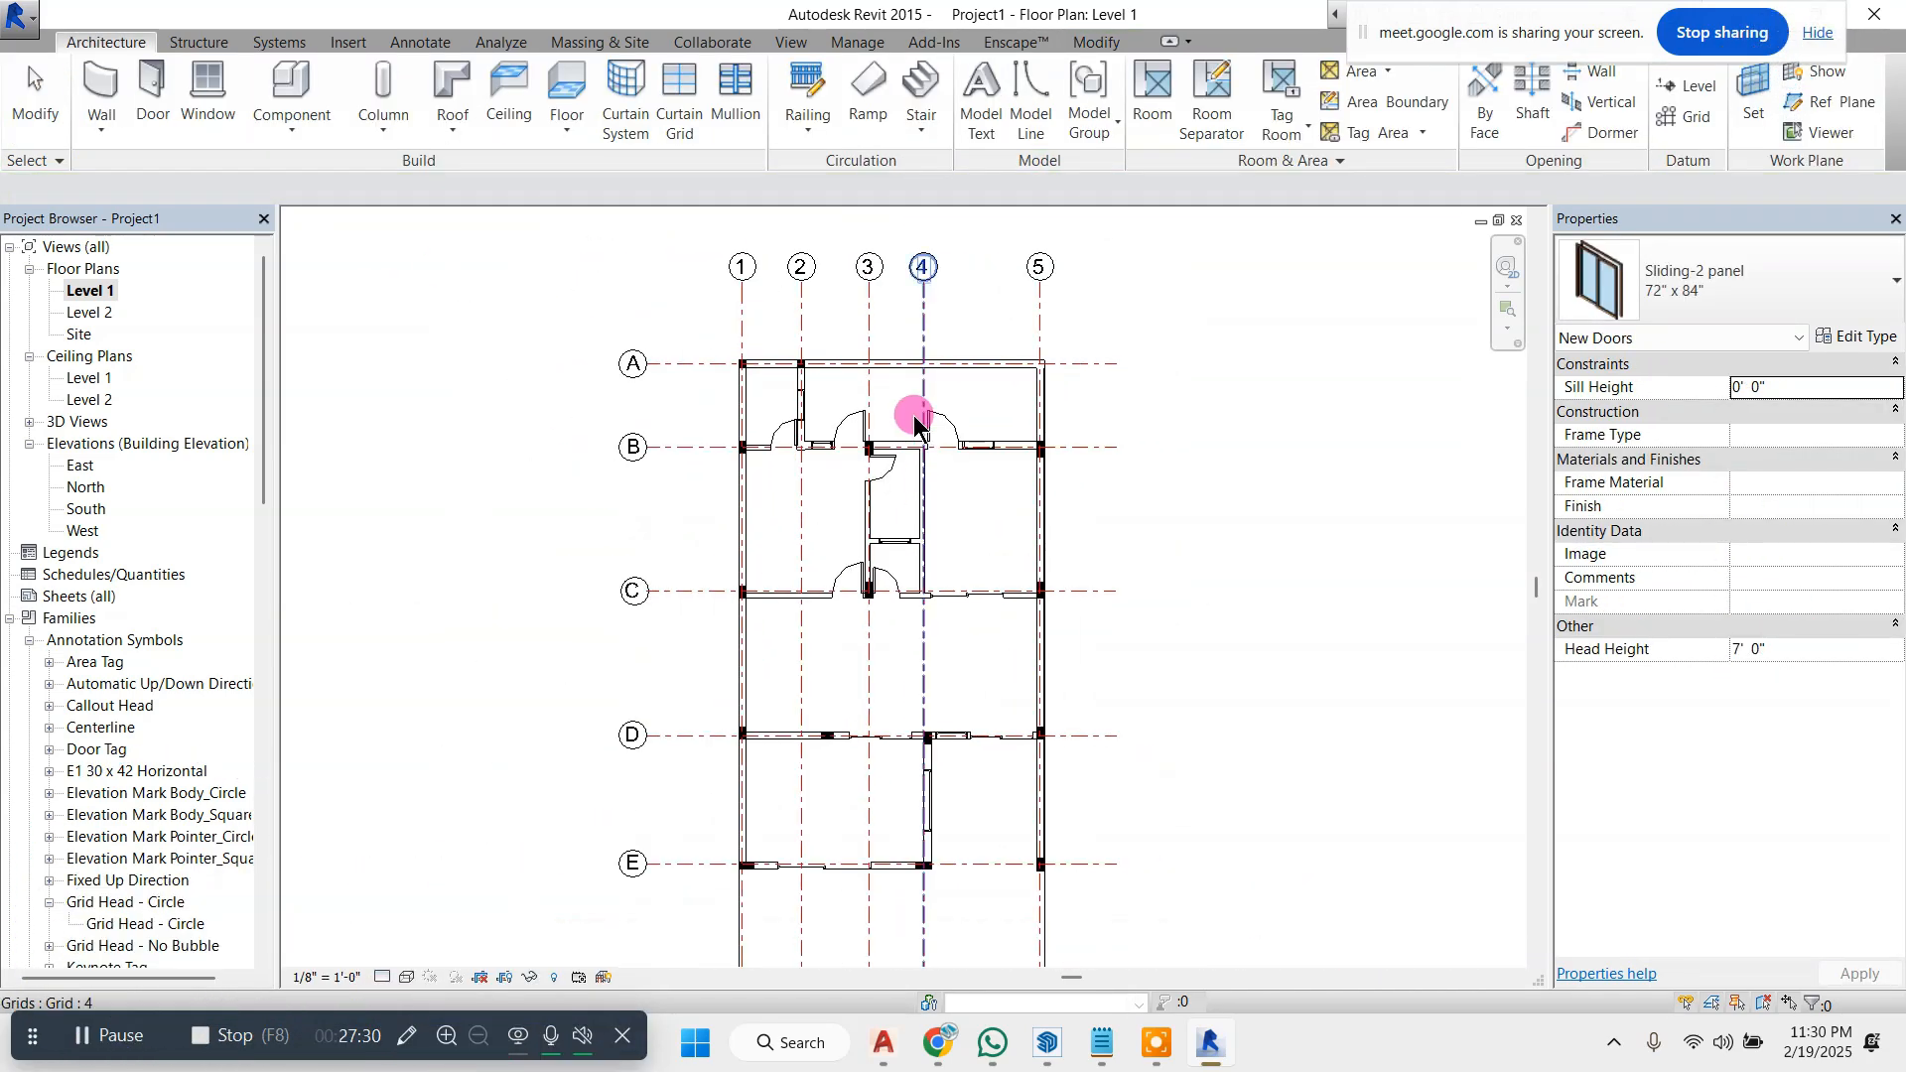
scroll(936, 502, up, 5)
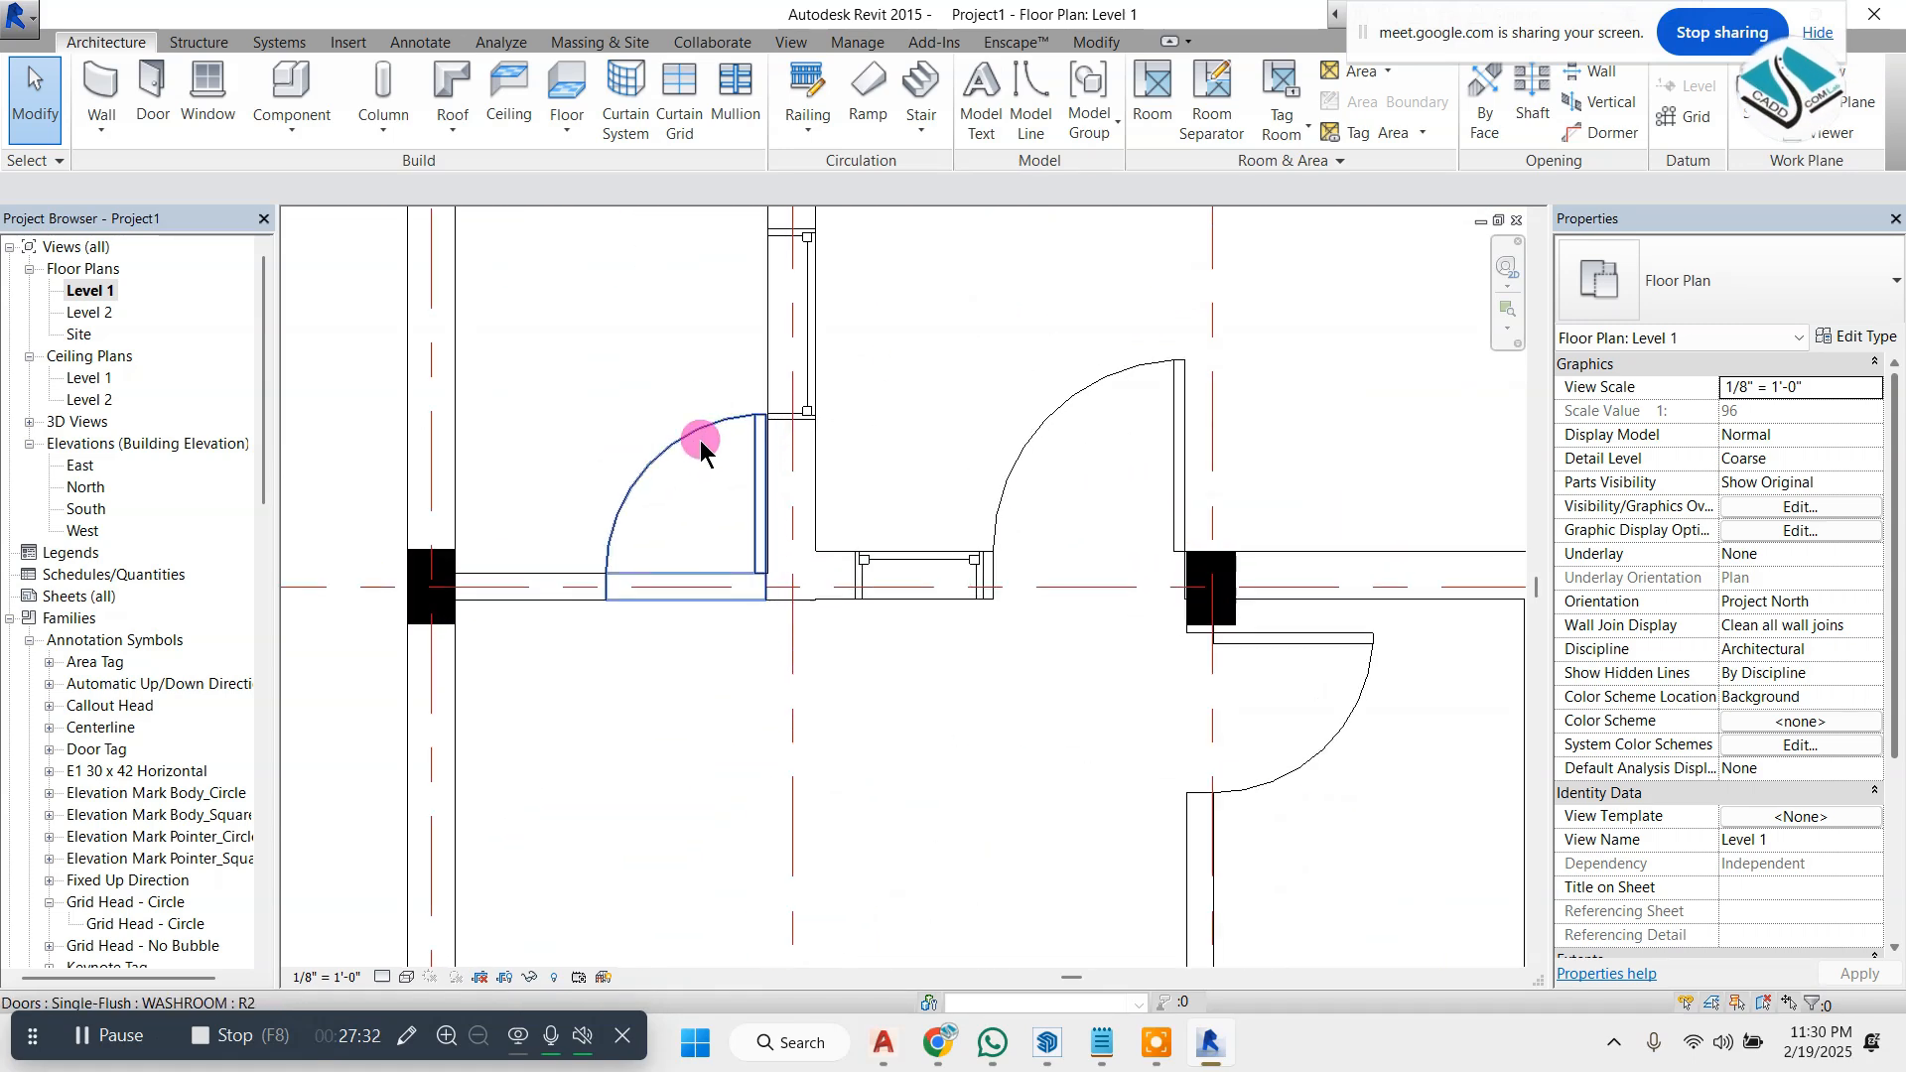
click(701, 447)
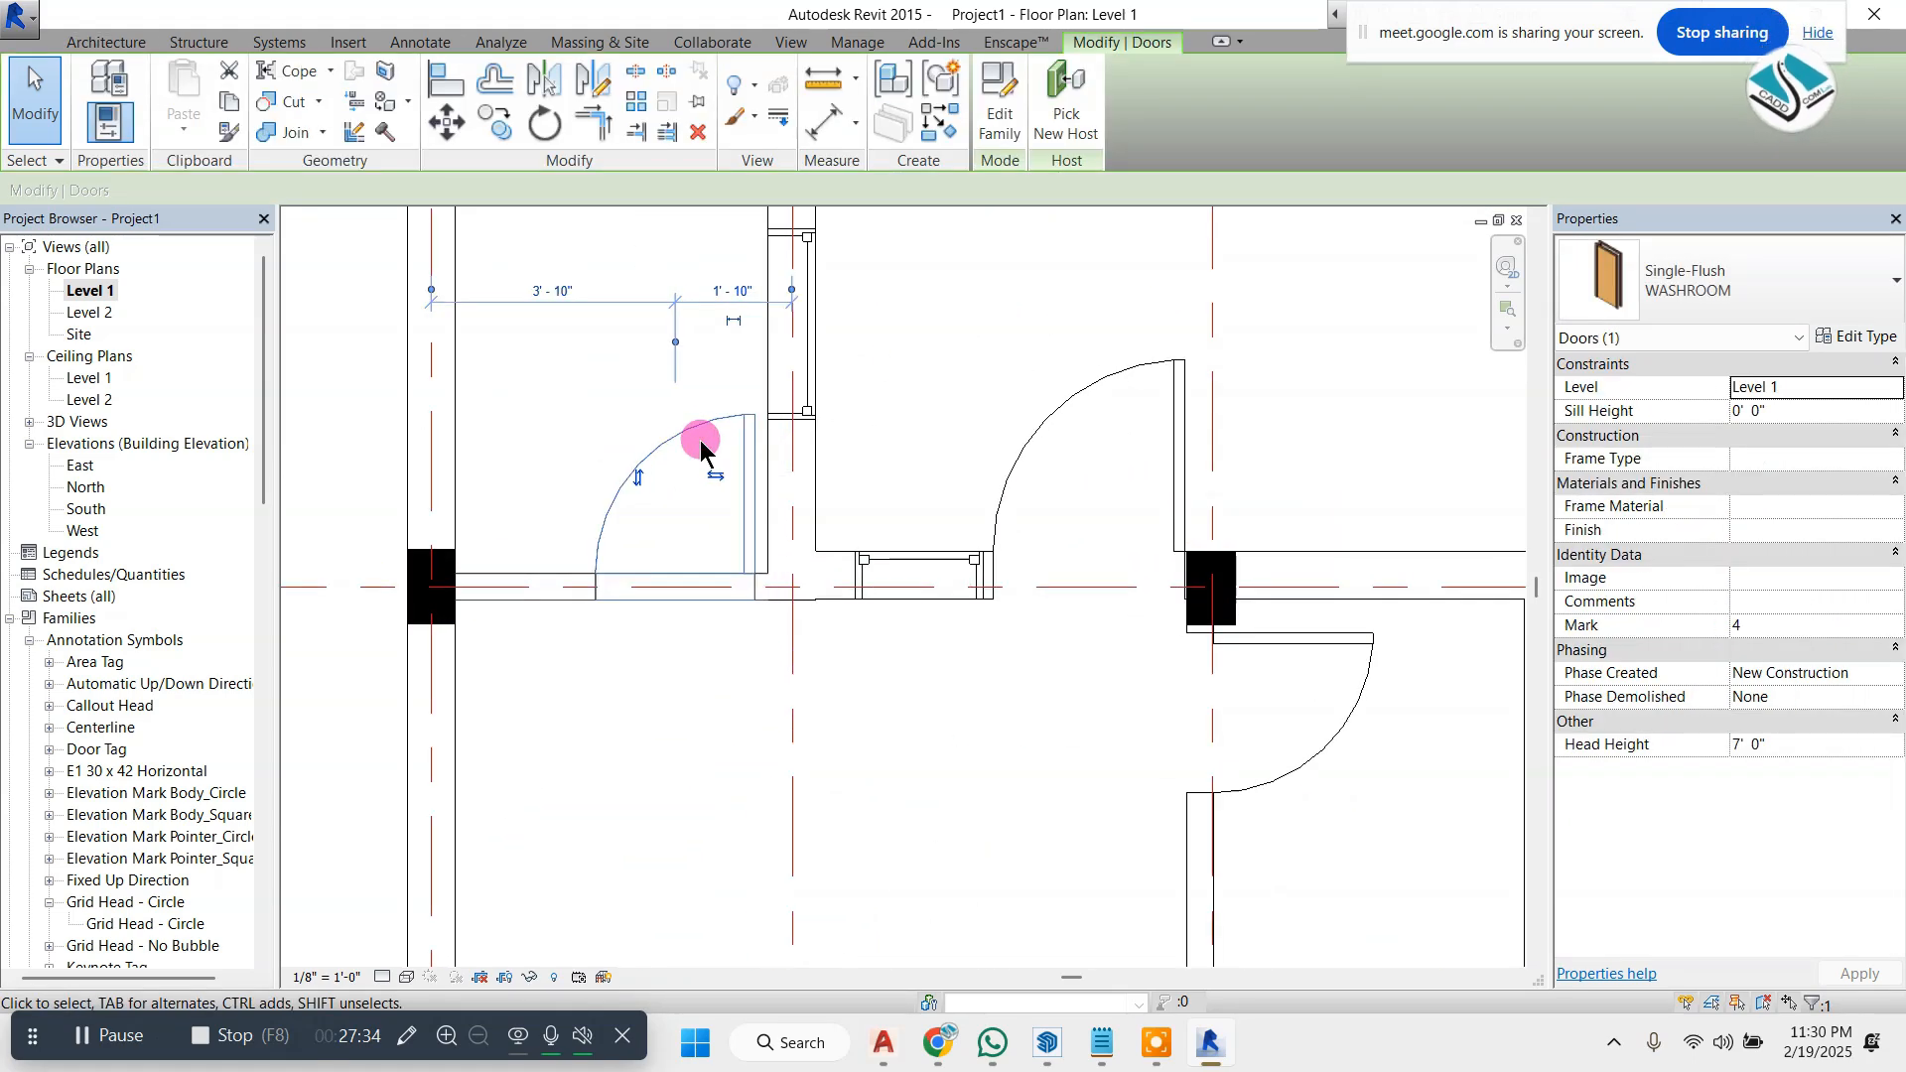
key(Escape)
scroll(700, 442, down, 2)
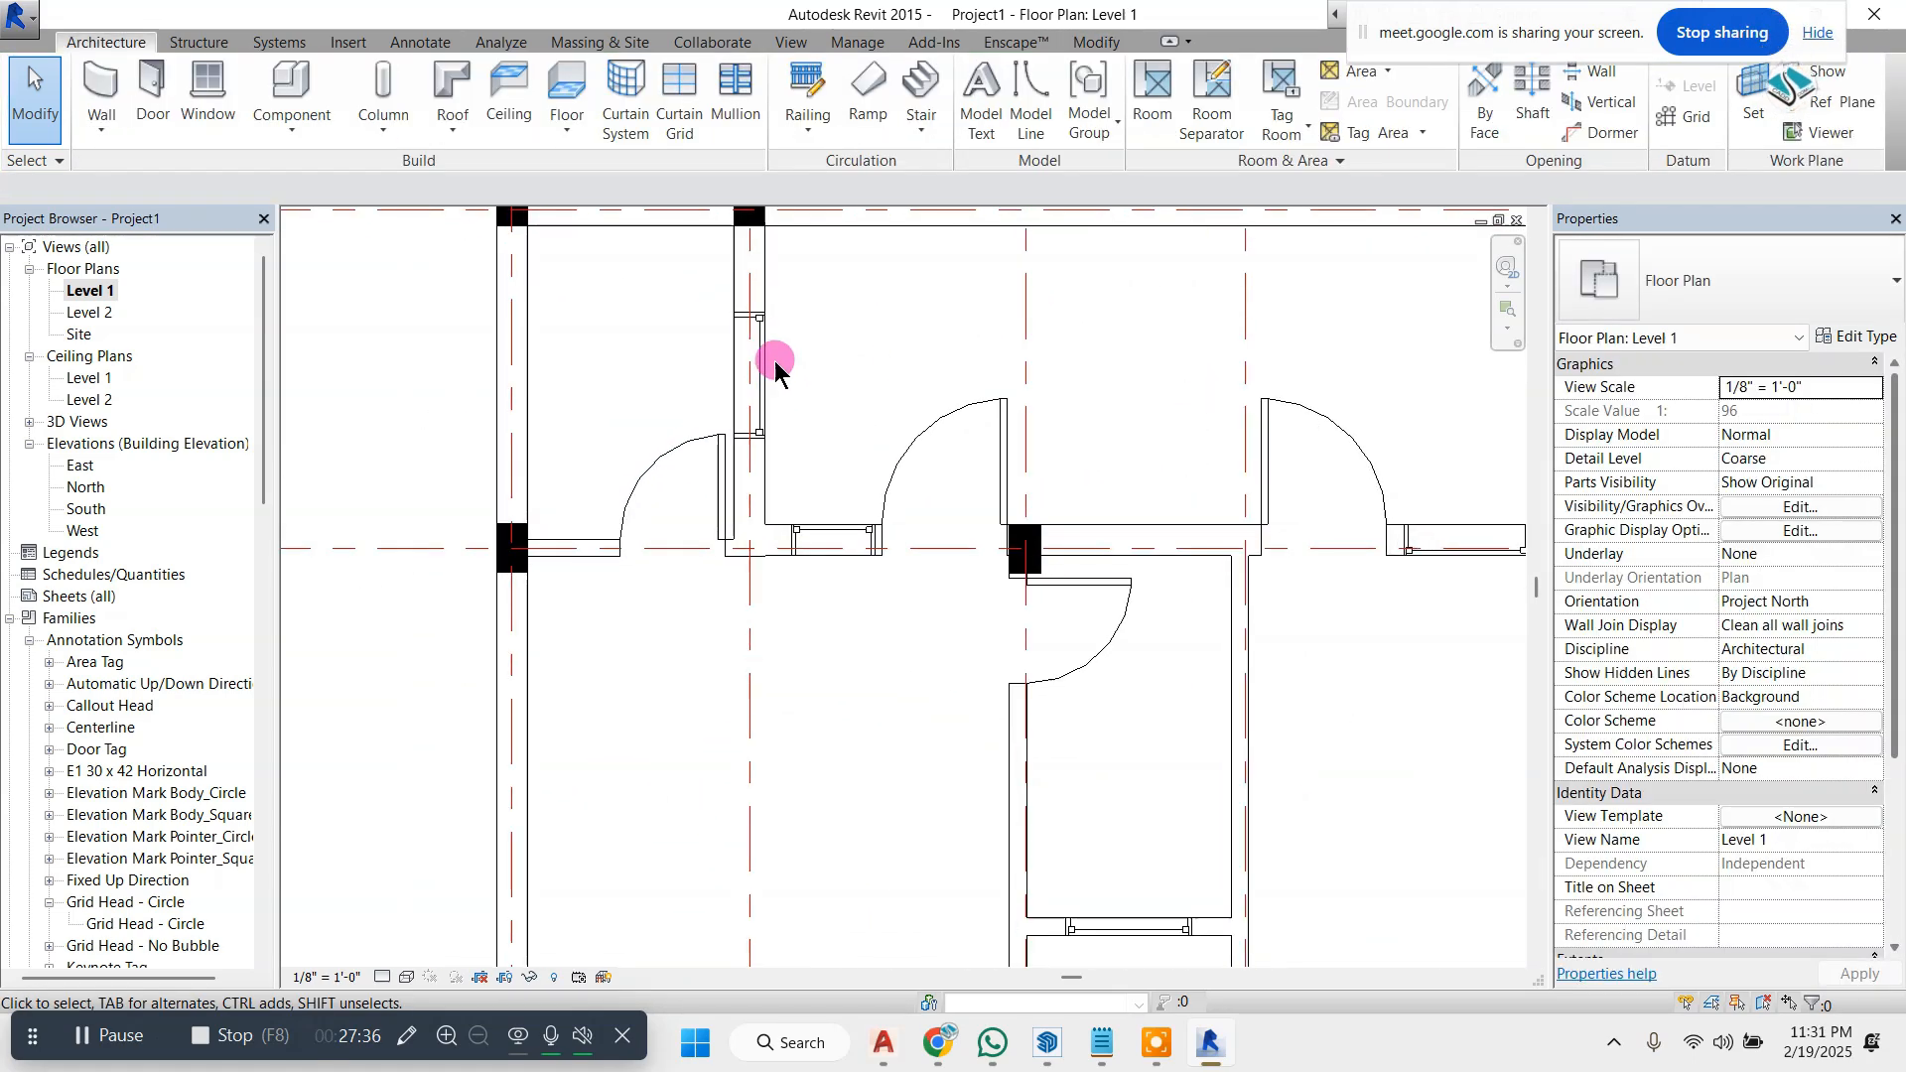
- Tag all untagged doors in the current view with horizontal Door Tags without leaders
scroll(805, 506, up, 2)
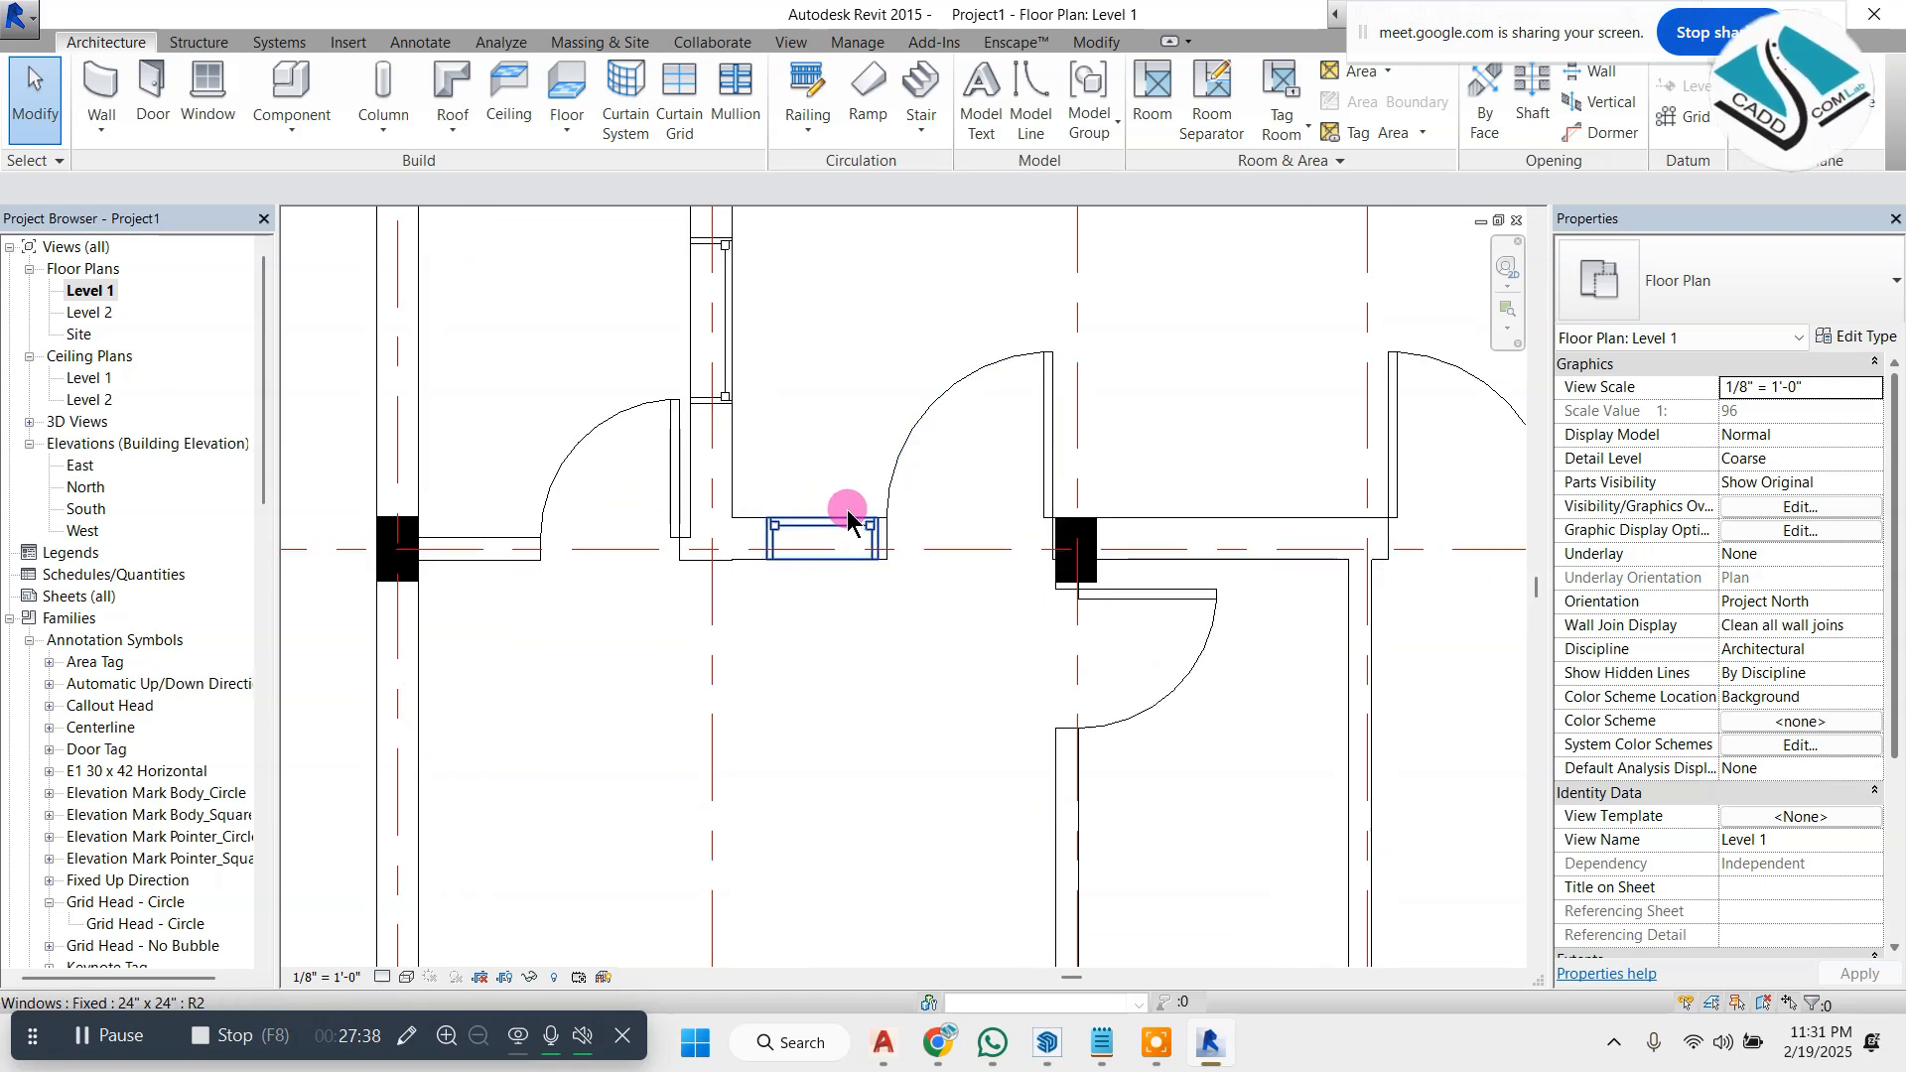
scroll(847, 516, down, 5)
scroll(970, 551, up, 1)
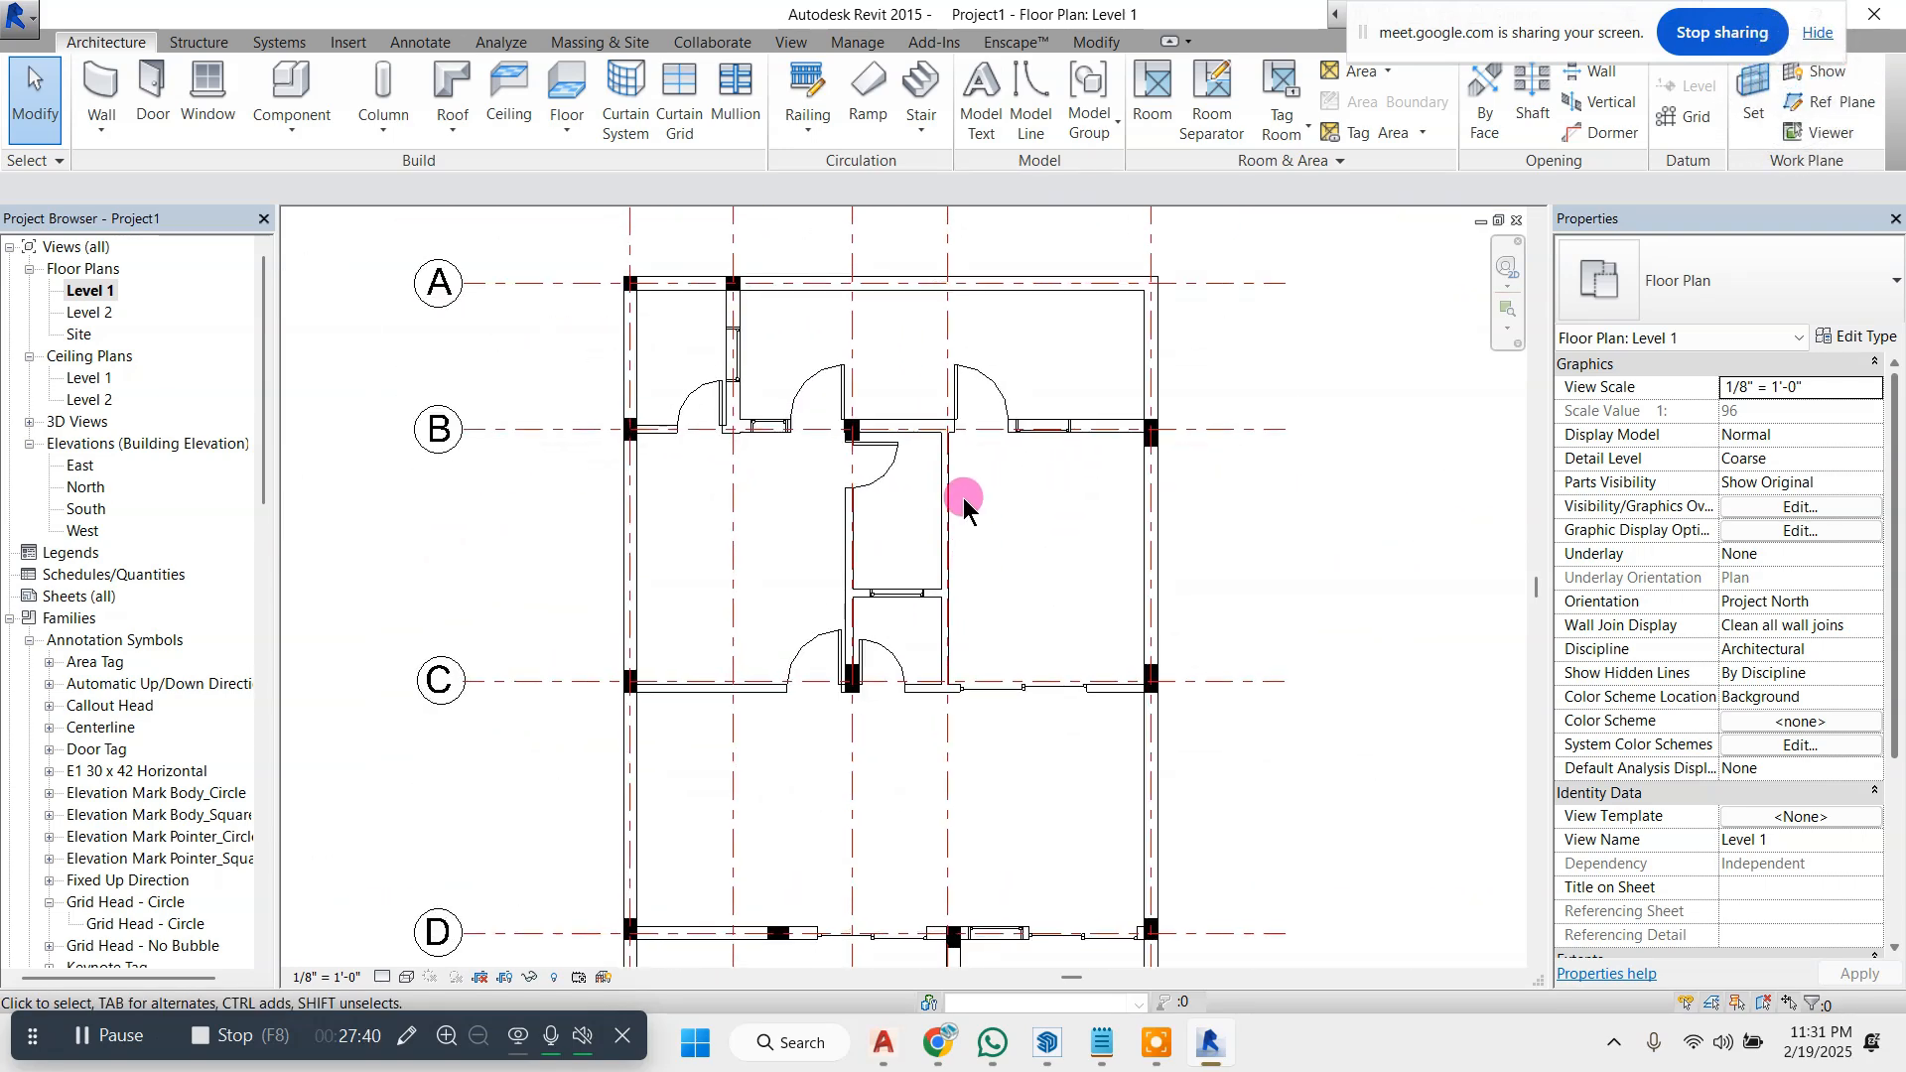
click(795, 43)
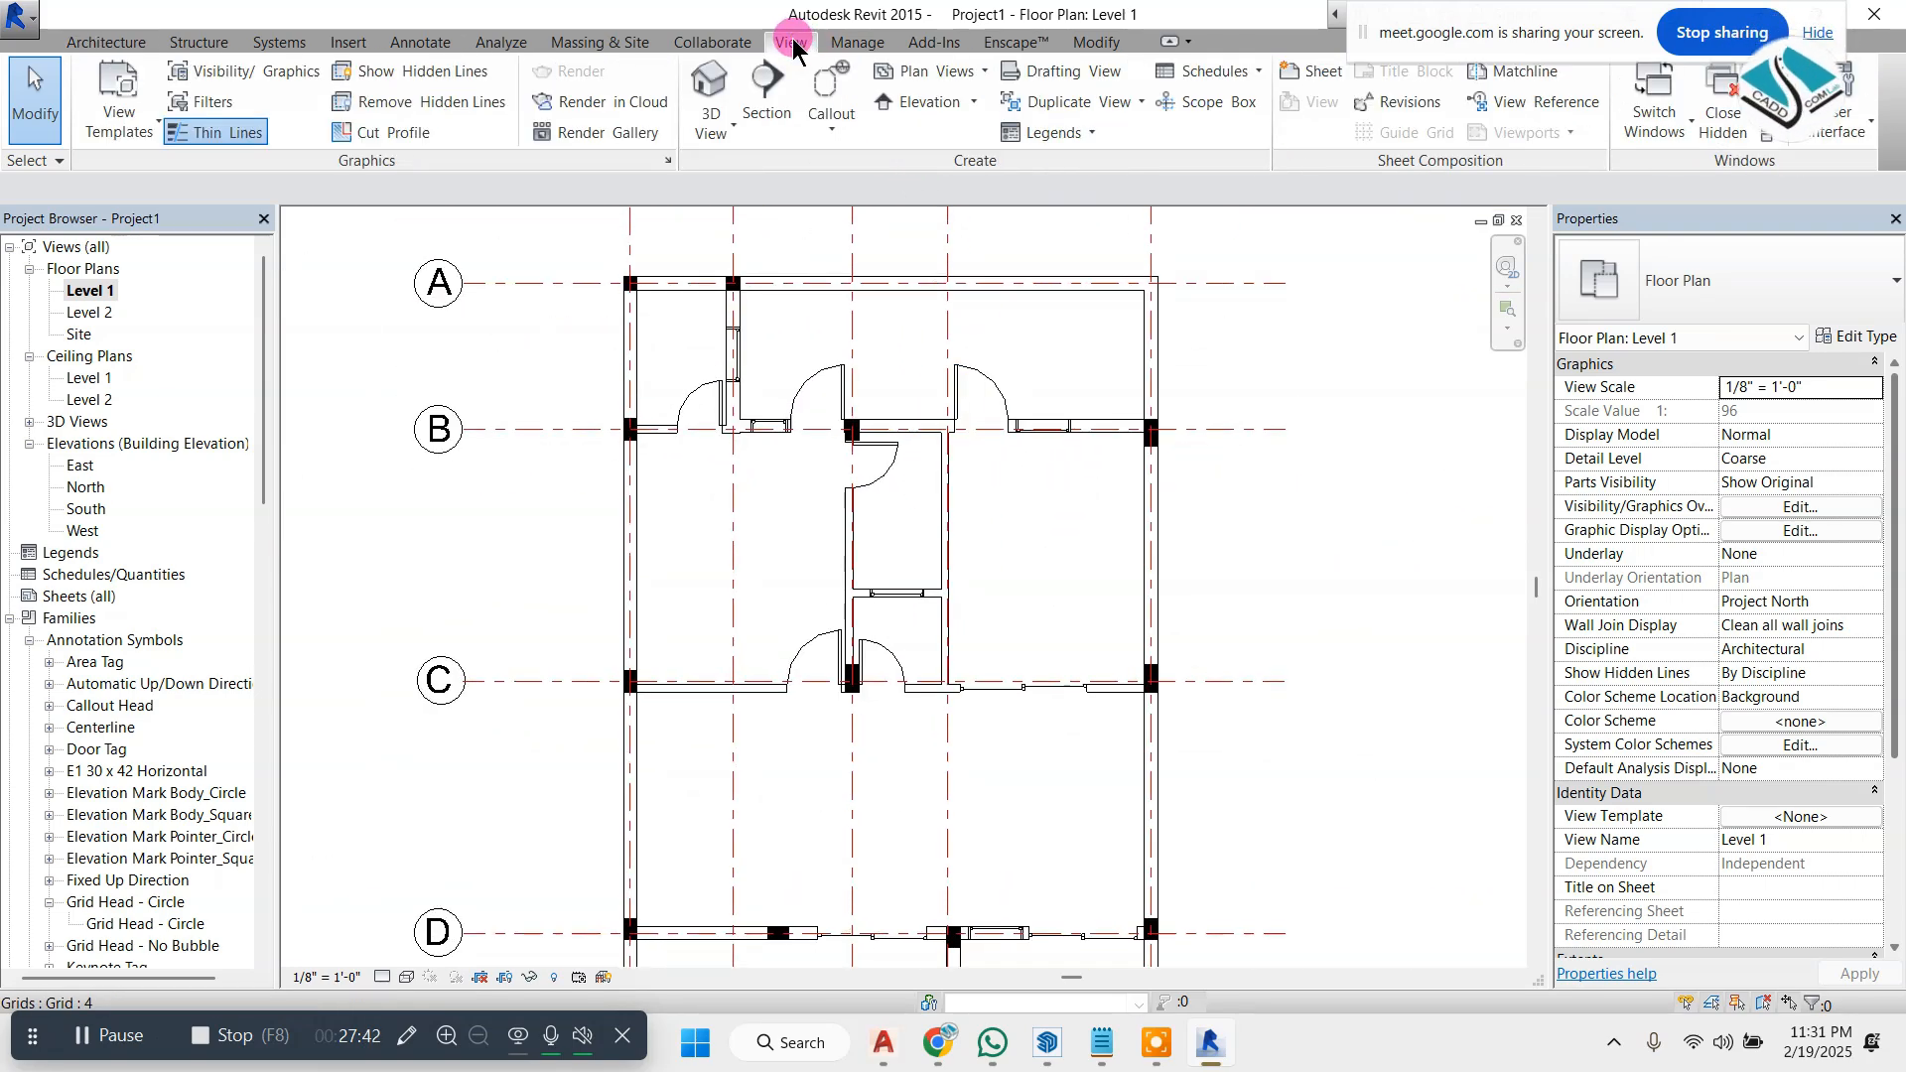
click(420, 43)
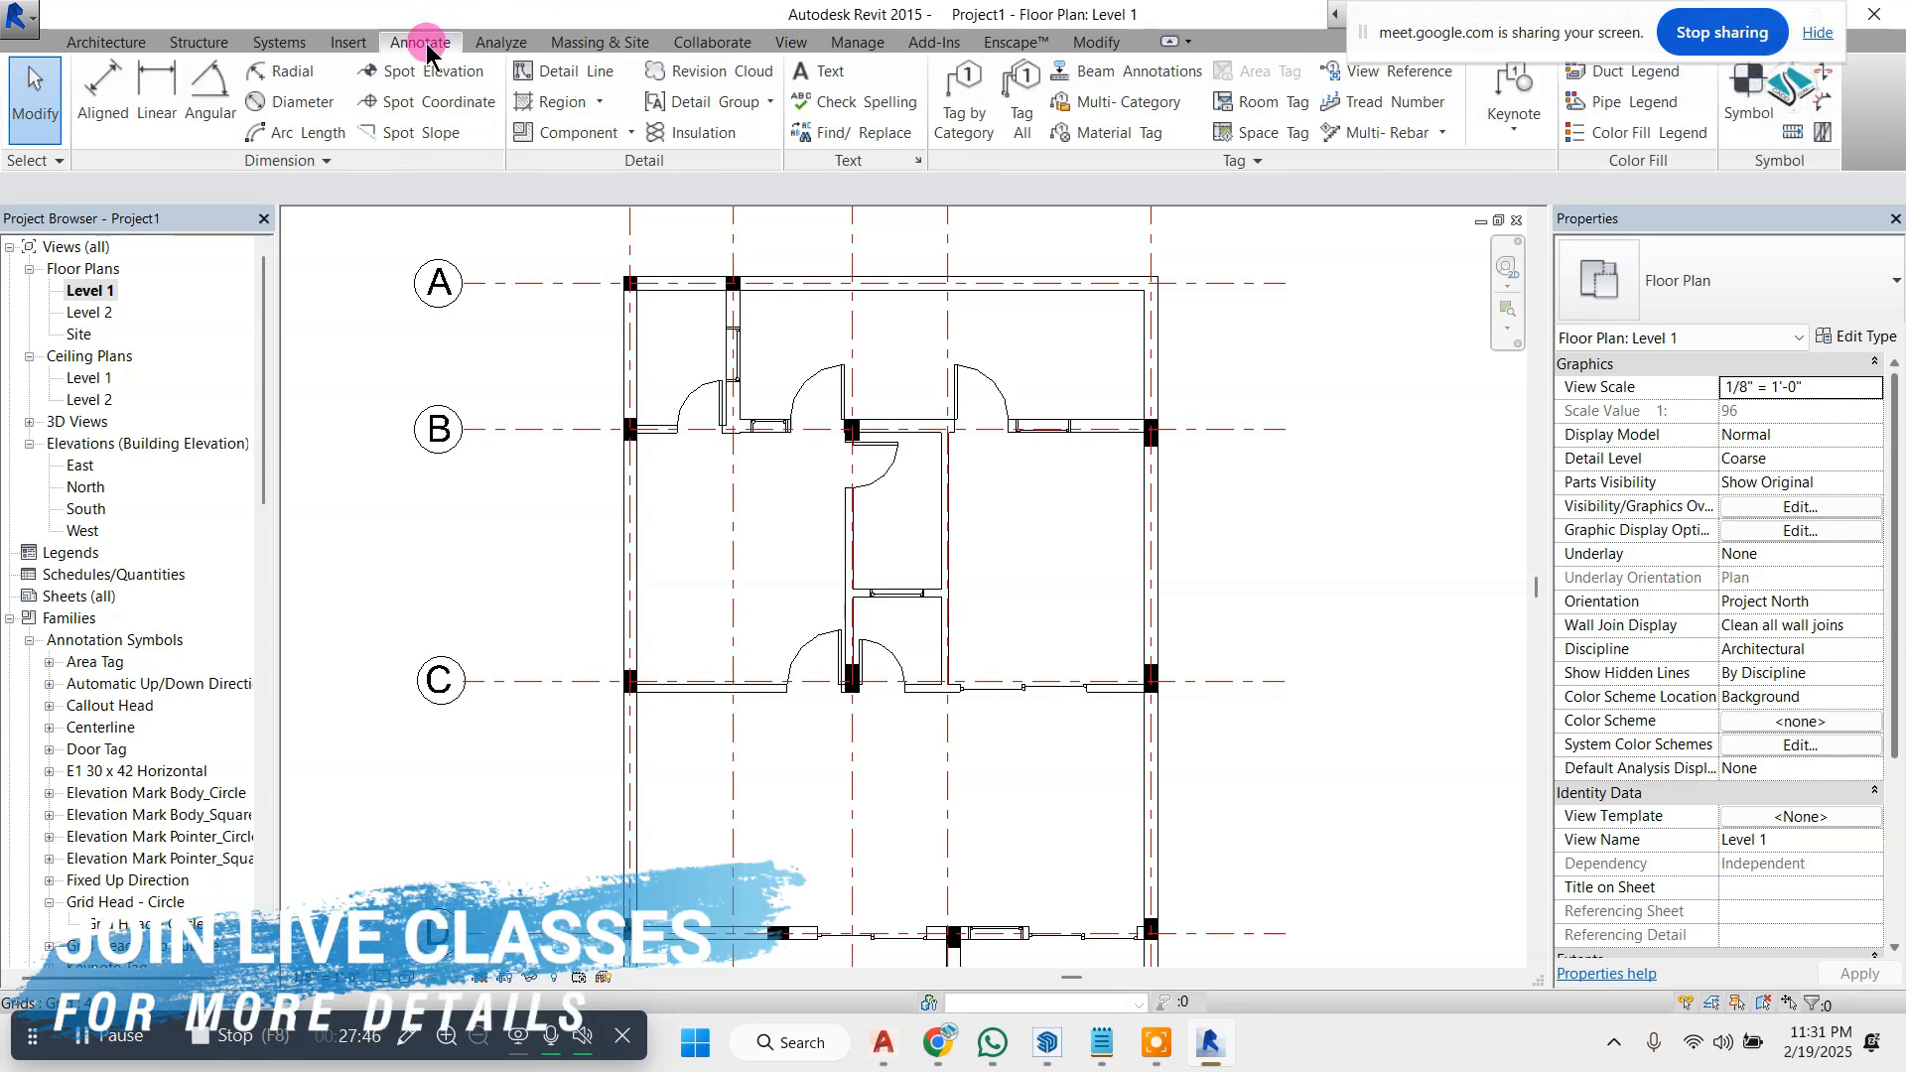
click(1026, 137)
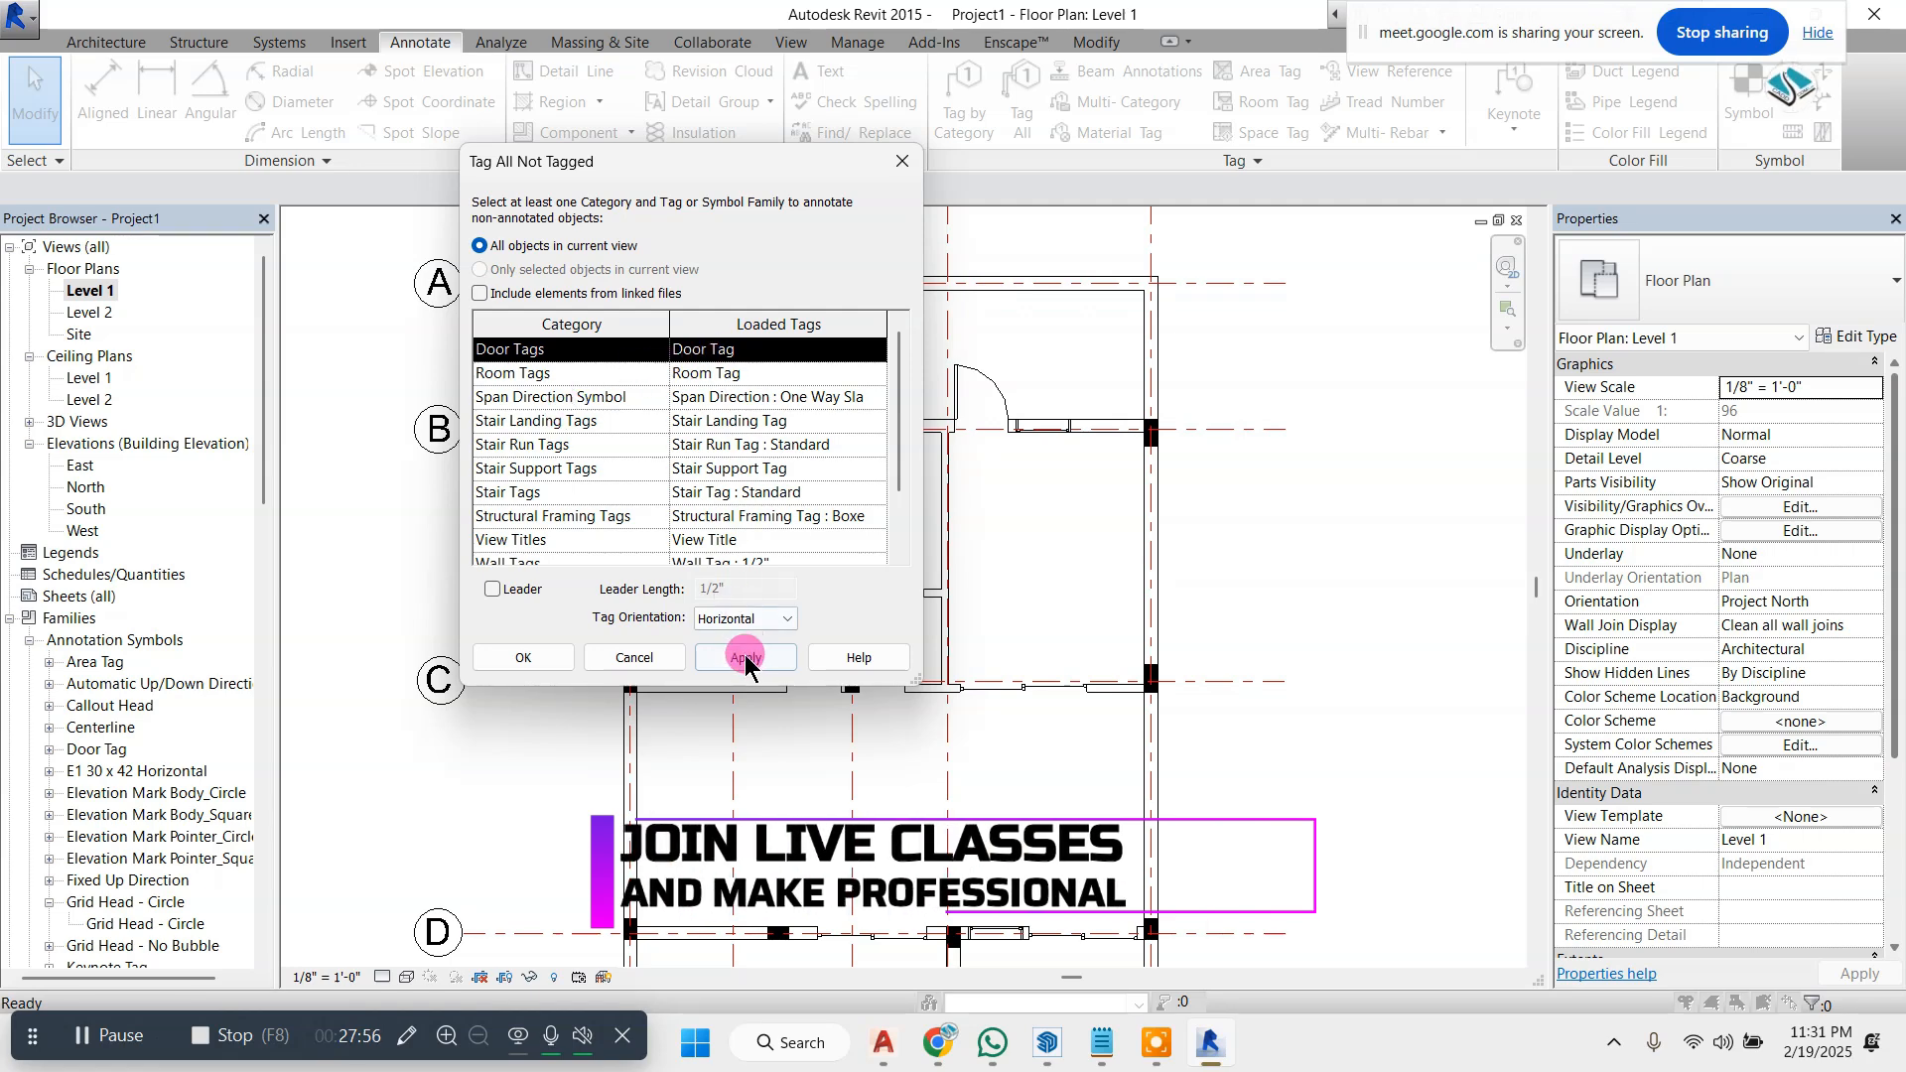
- Tag all untagged windows with Window Tag and all untagged walls with Wall Tag : 1/2" in the current view
scroll(670, 536, down, 1)
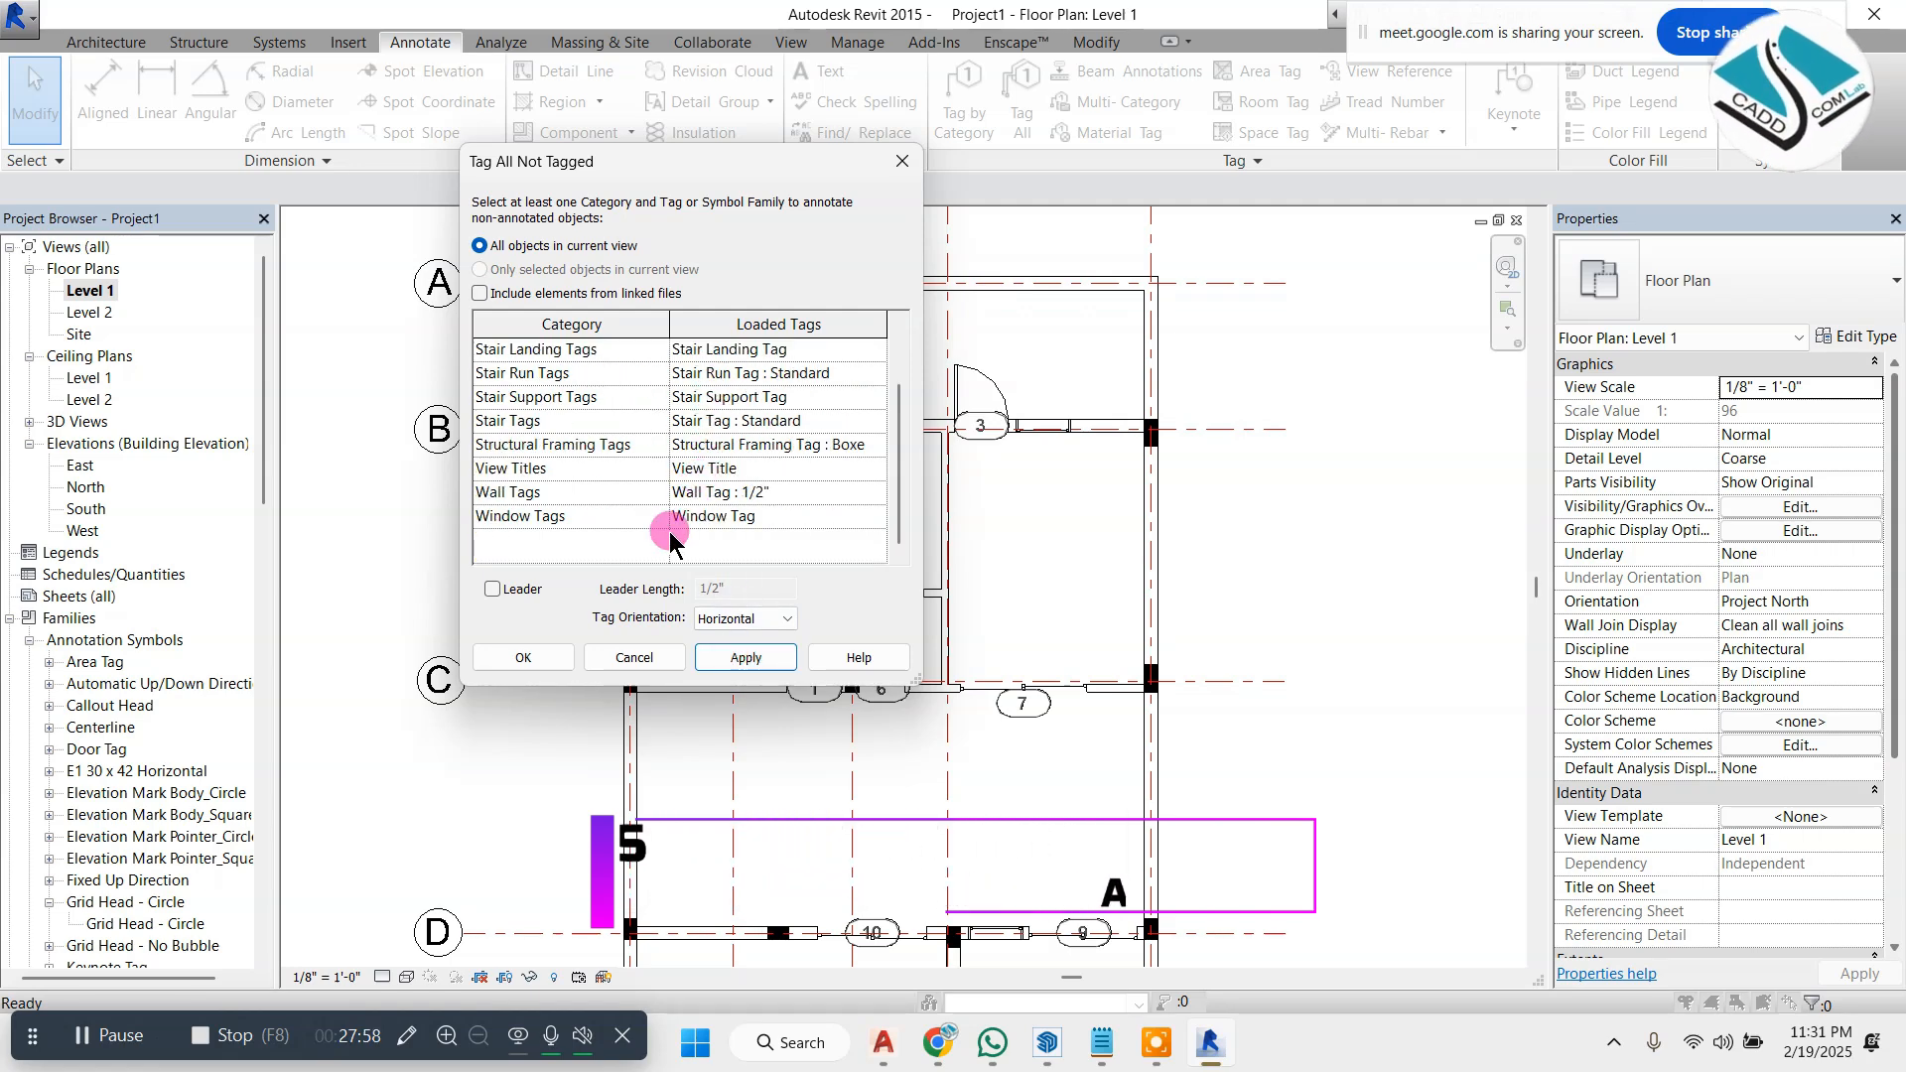
click(713, 516)
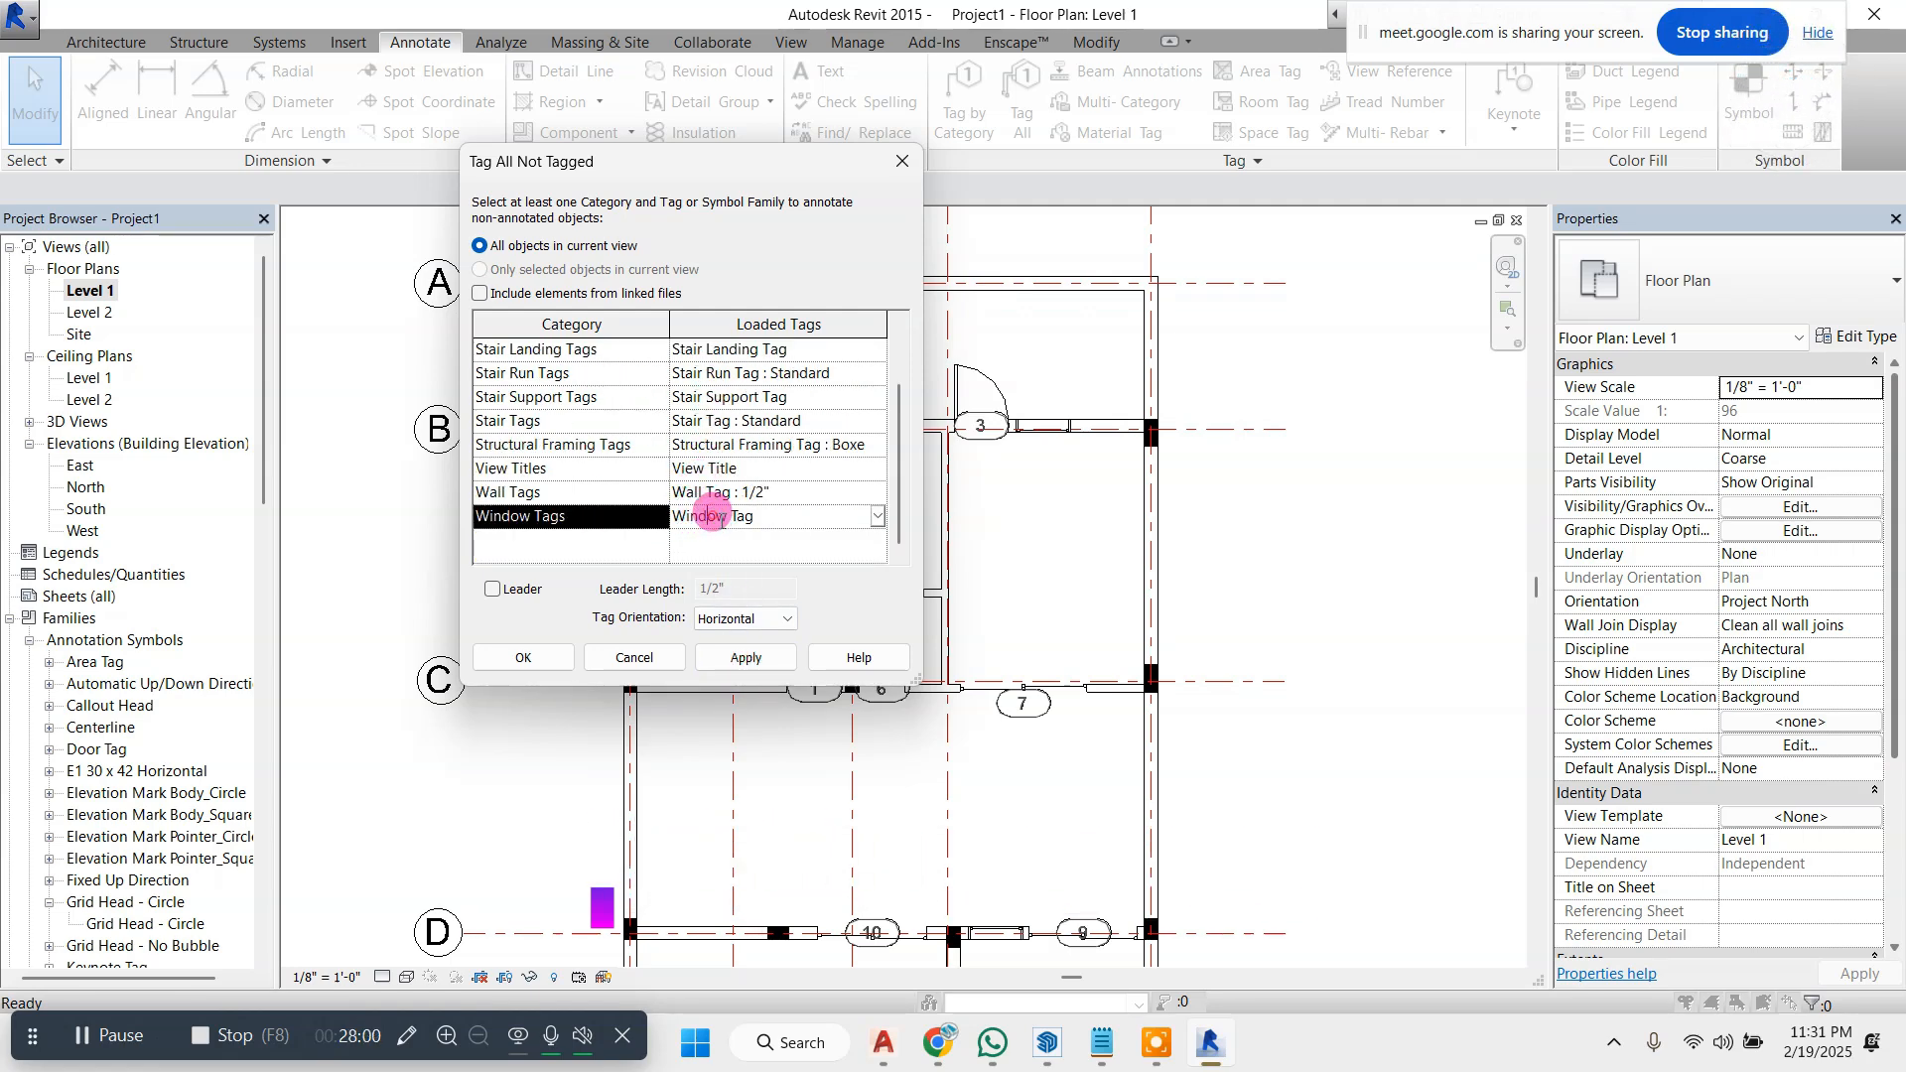
click(703, 493)
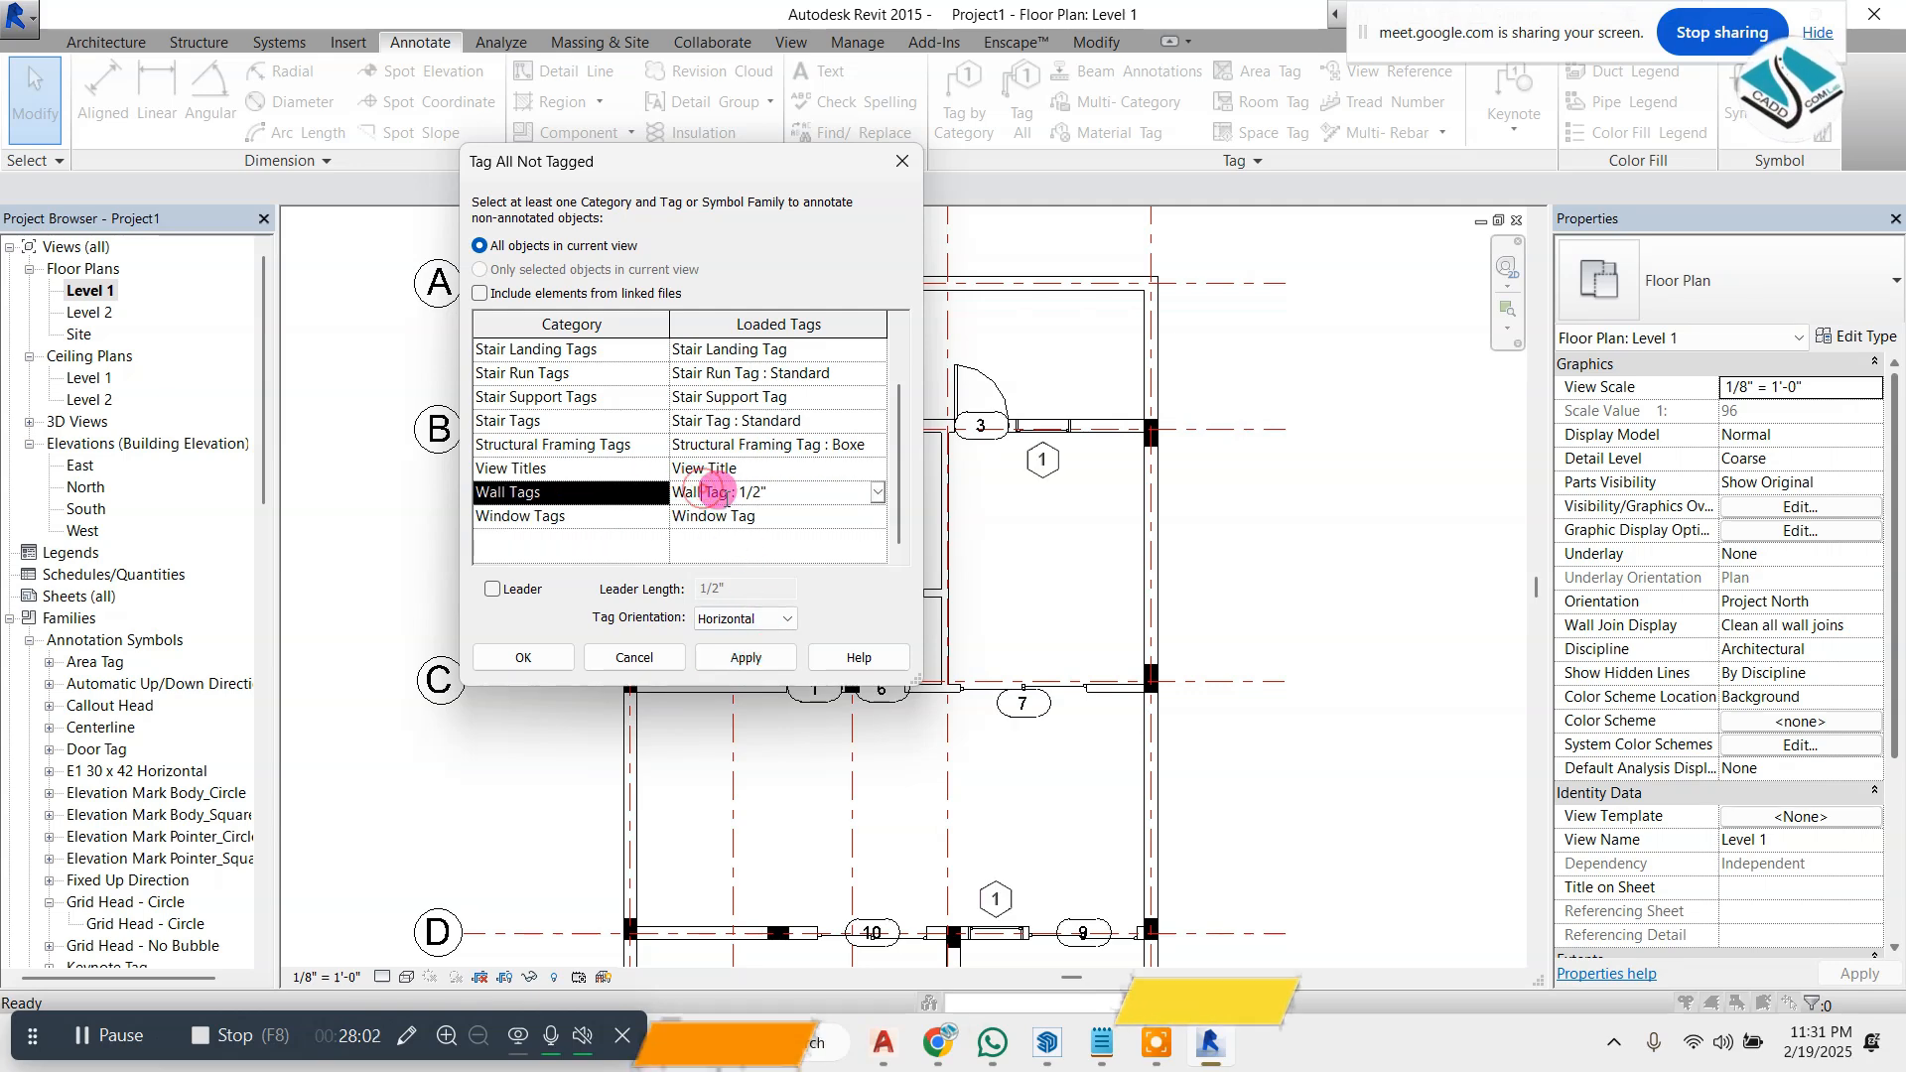
click(553, 650)
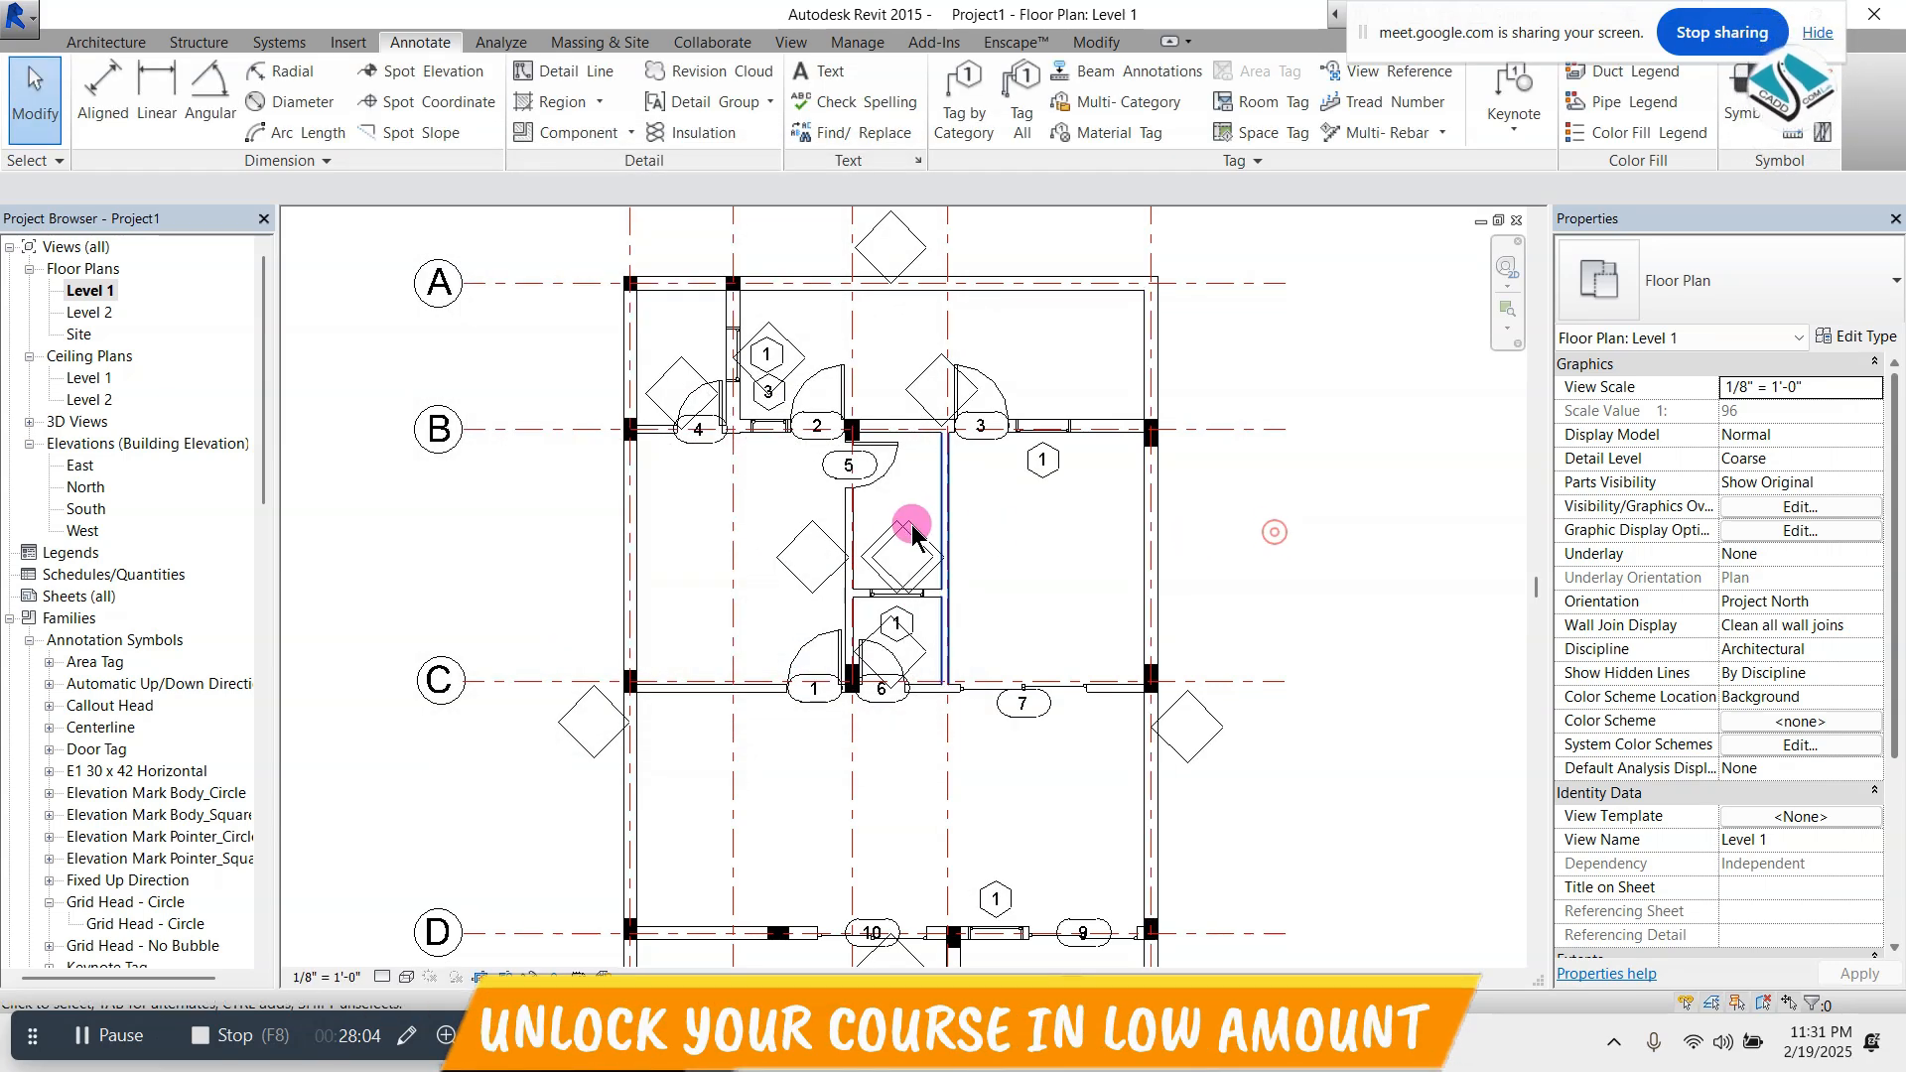
- Move the wall tag beside door tag 4 to above the gridline A wall, between gridlines 1 and 2
scroll(906, 532, down, 2)
scroll(873, 413, up, 5)
drag(574, 437, 574, 390)
scroll(697, 641, down, 3)
scroll(705, 536, up, 3)
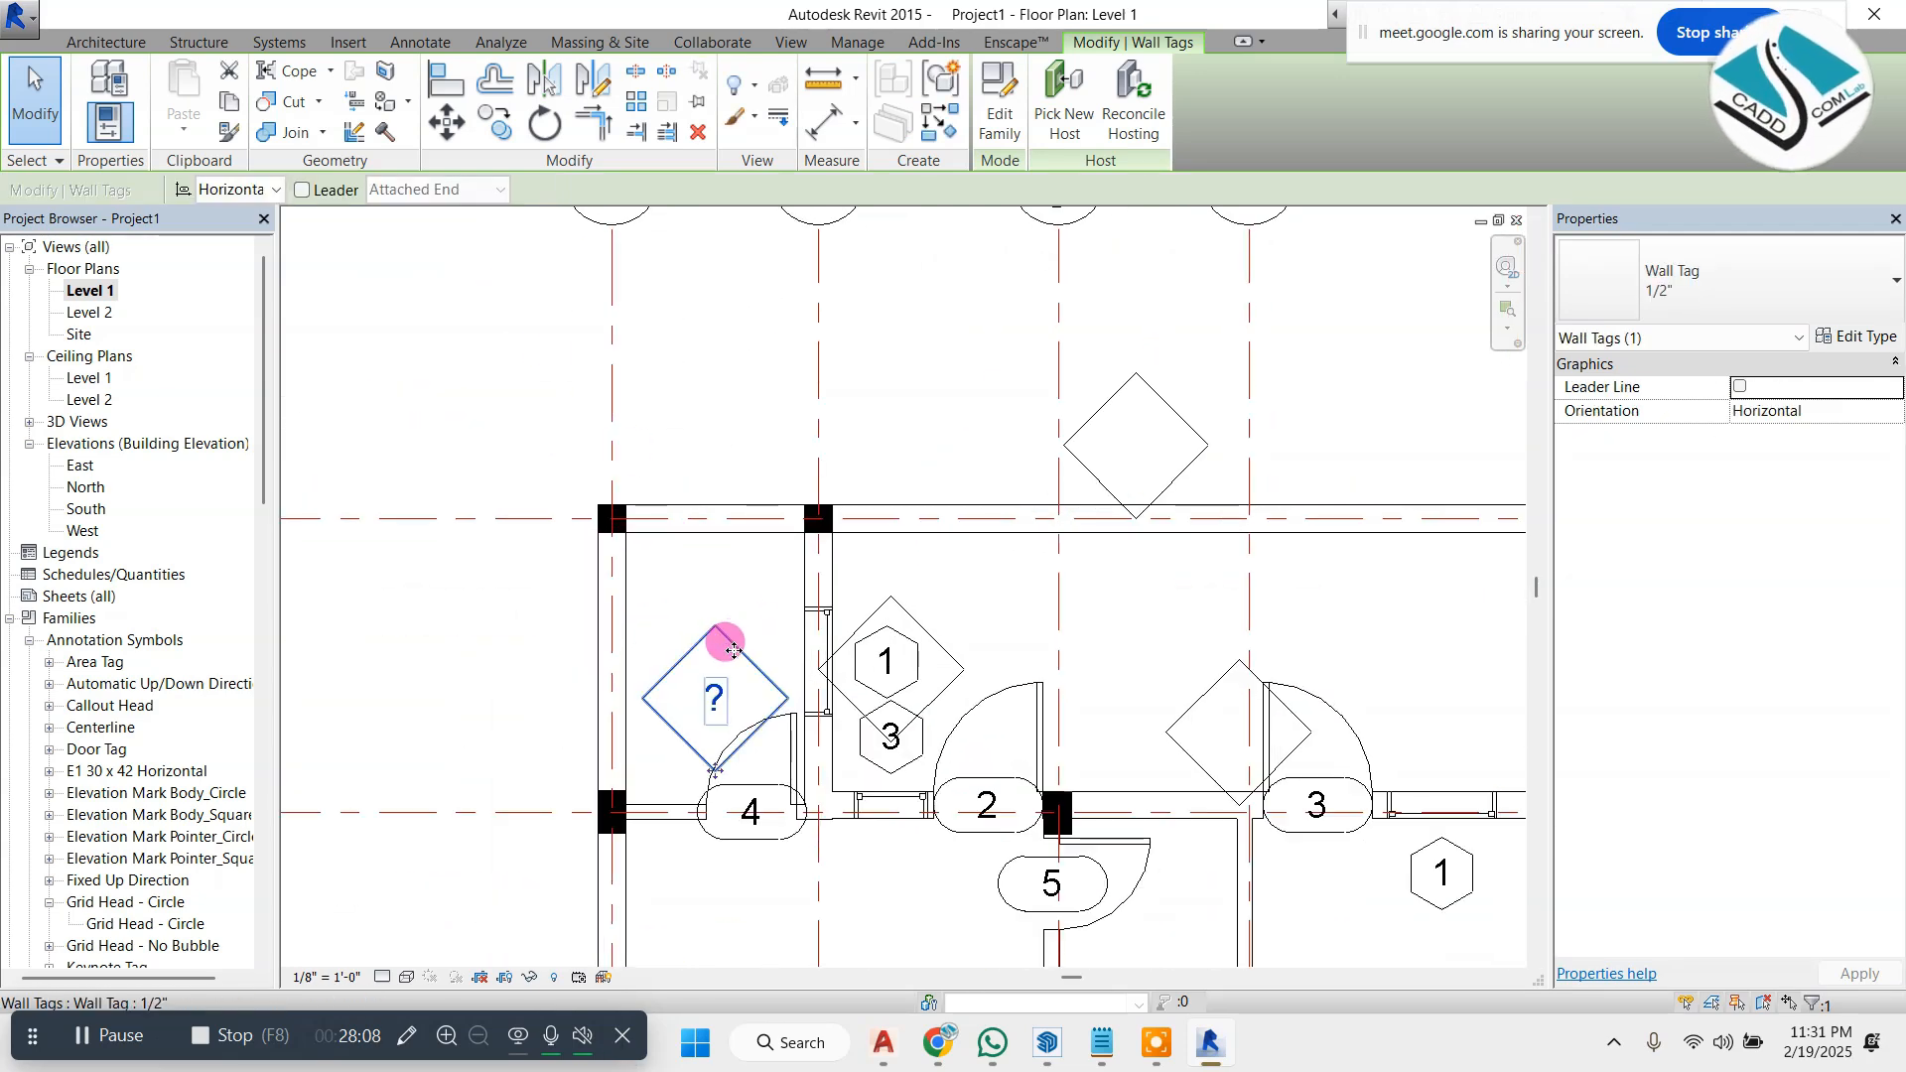
drag(729, 404, 722, 359)
scroll(608, 383, down, 3)
- Delete the wall tag above gridline A between gridlines 3 and 4, and move the wall tag overlapping door 3 clear of its swing
click(932, 404)
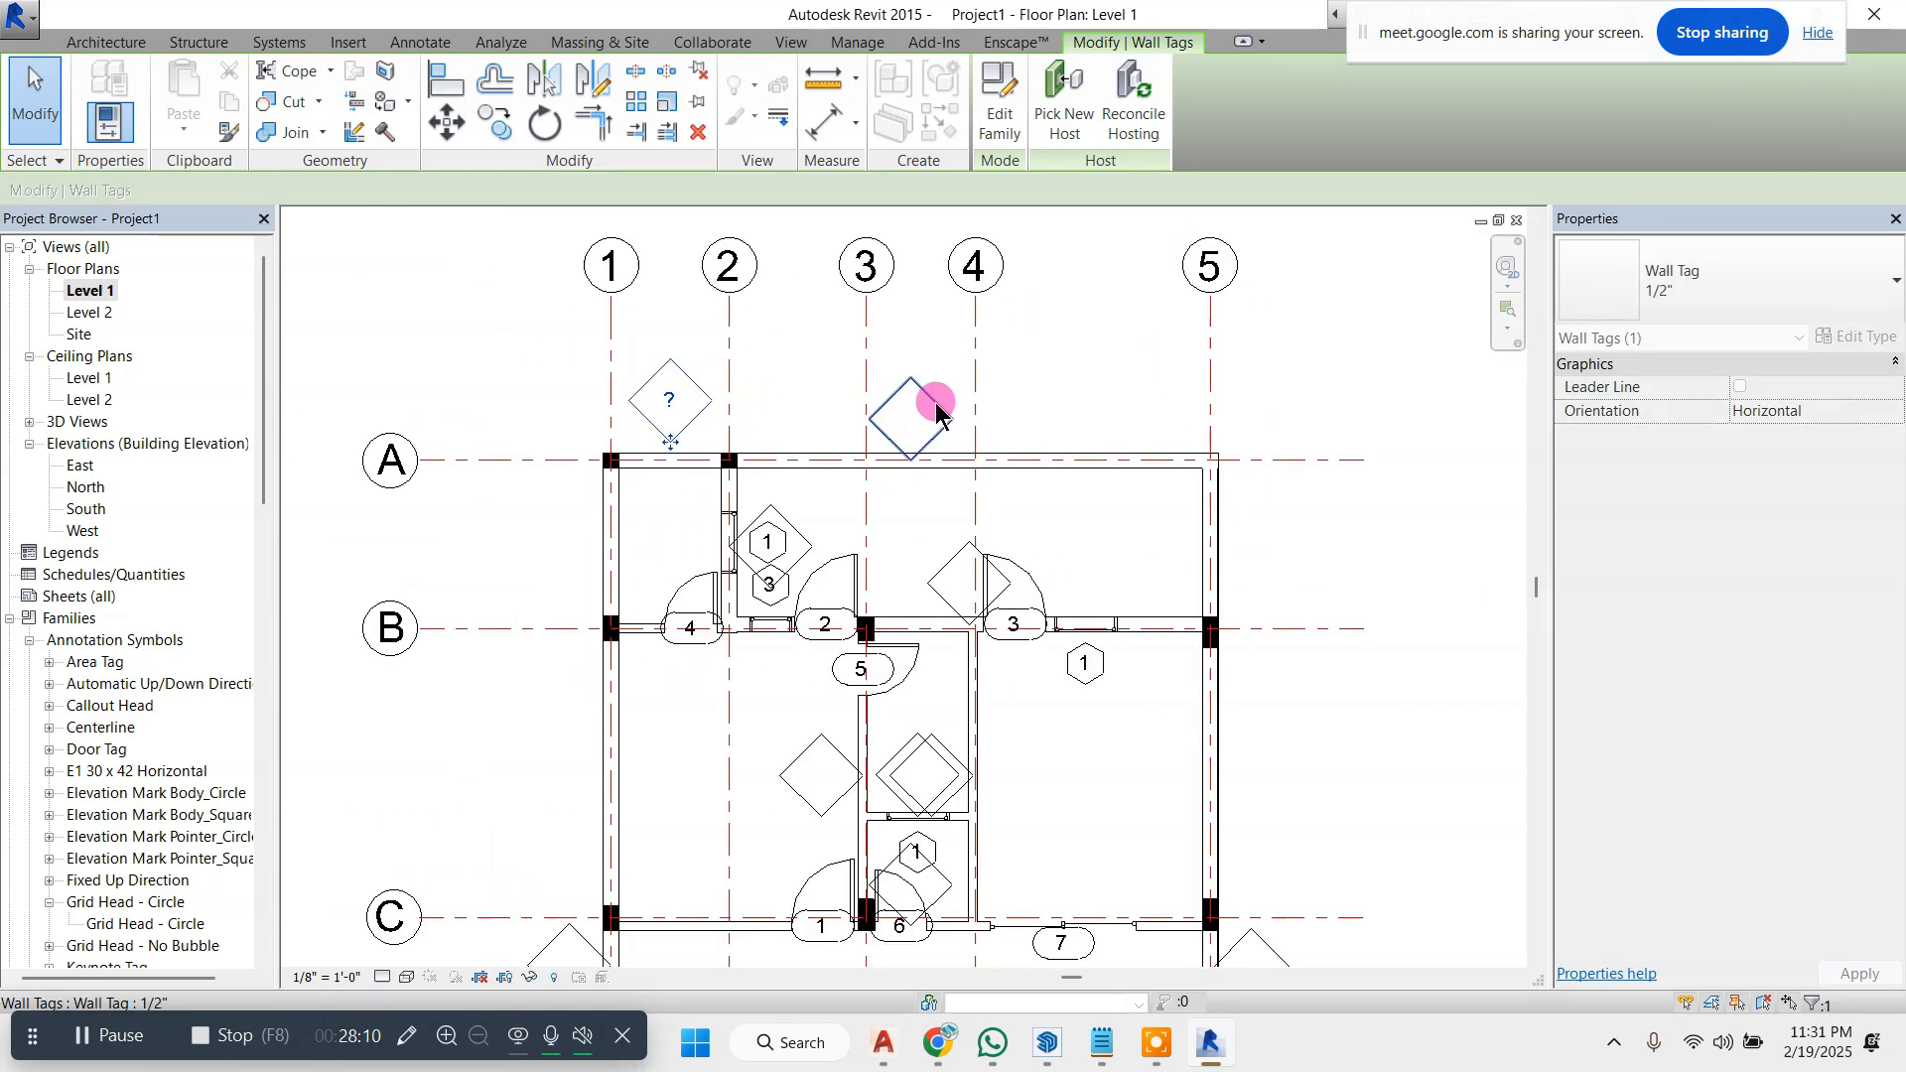
key(Delete)
scroll(1085, 646, down, 1)
scroll(938, 516, up, 3)
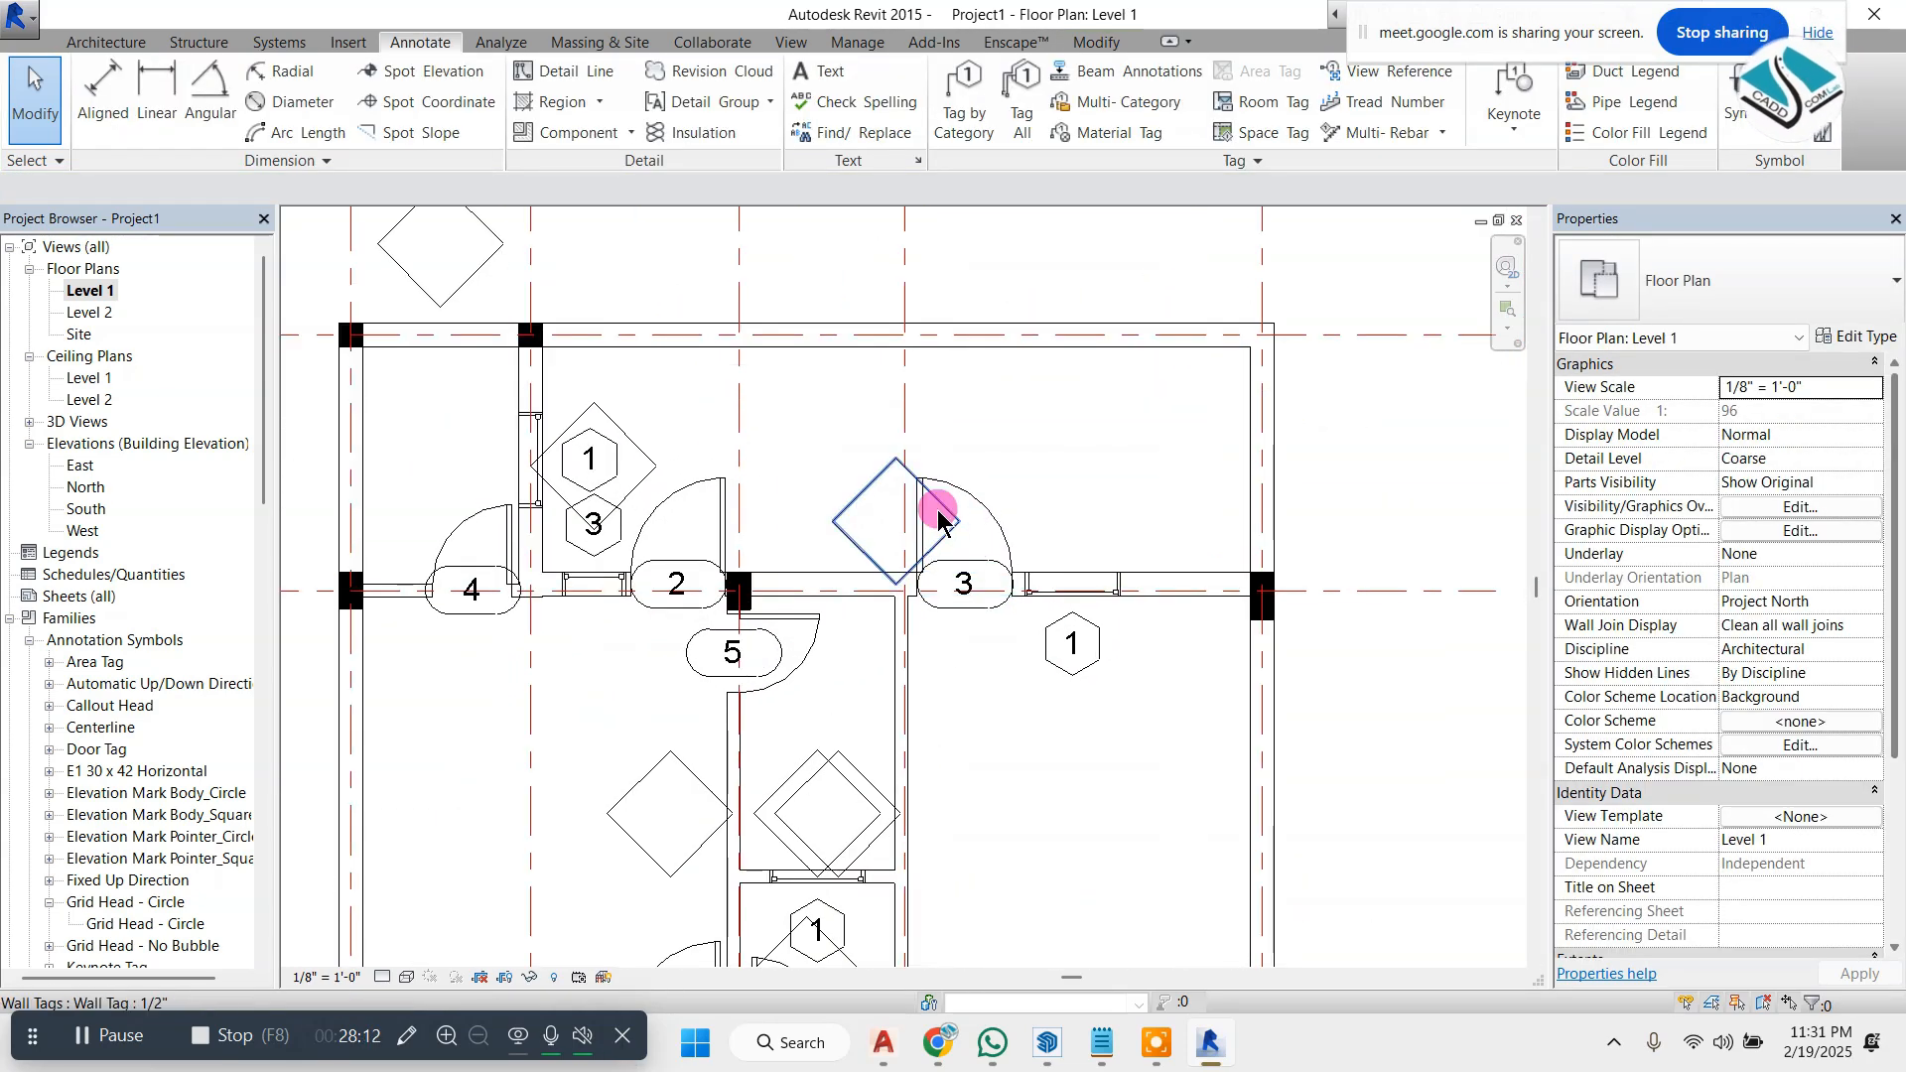
drag(905, 467, 846, 396)
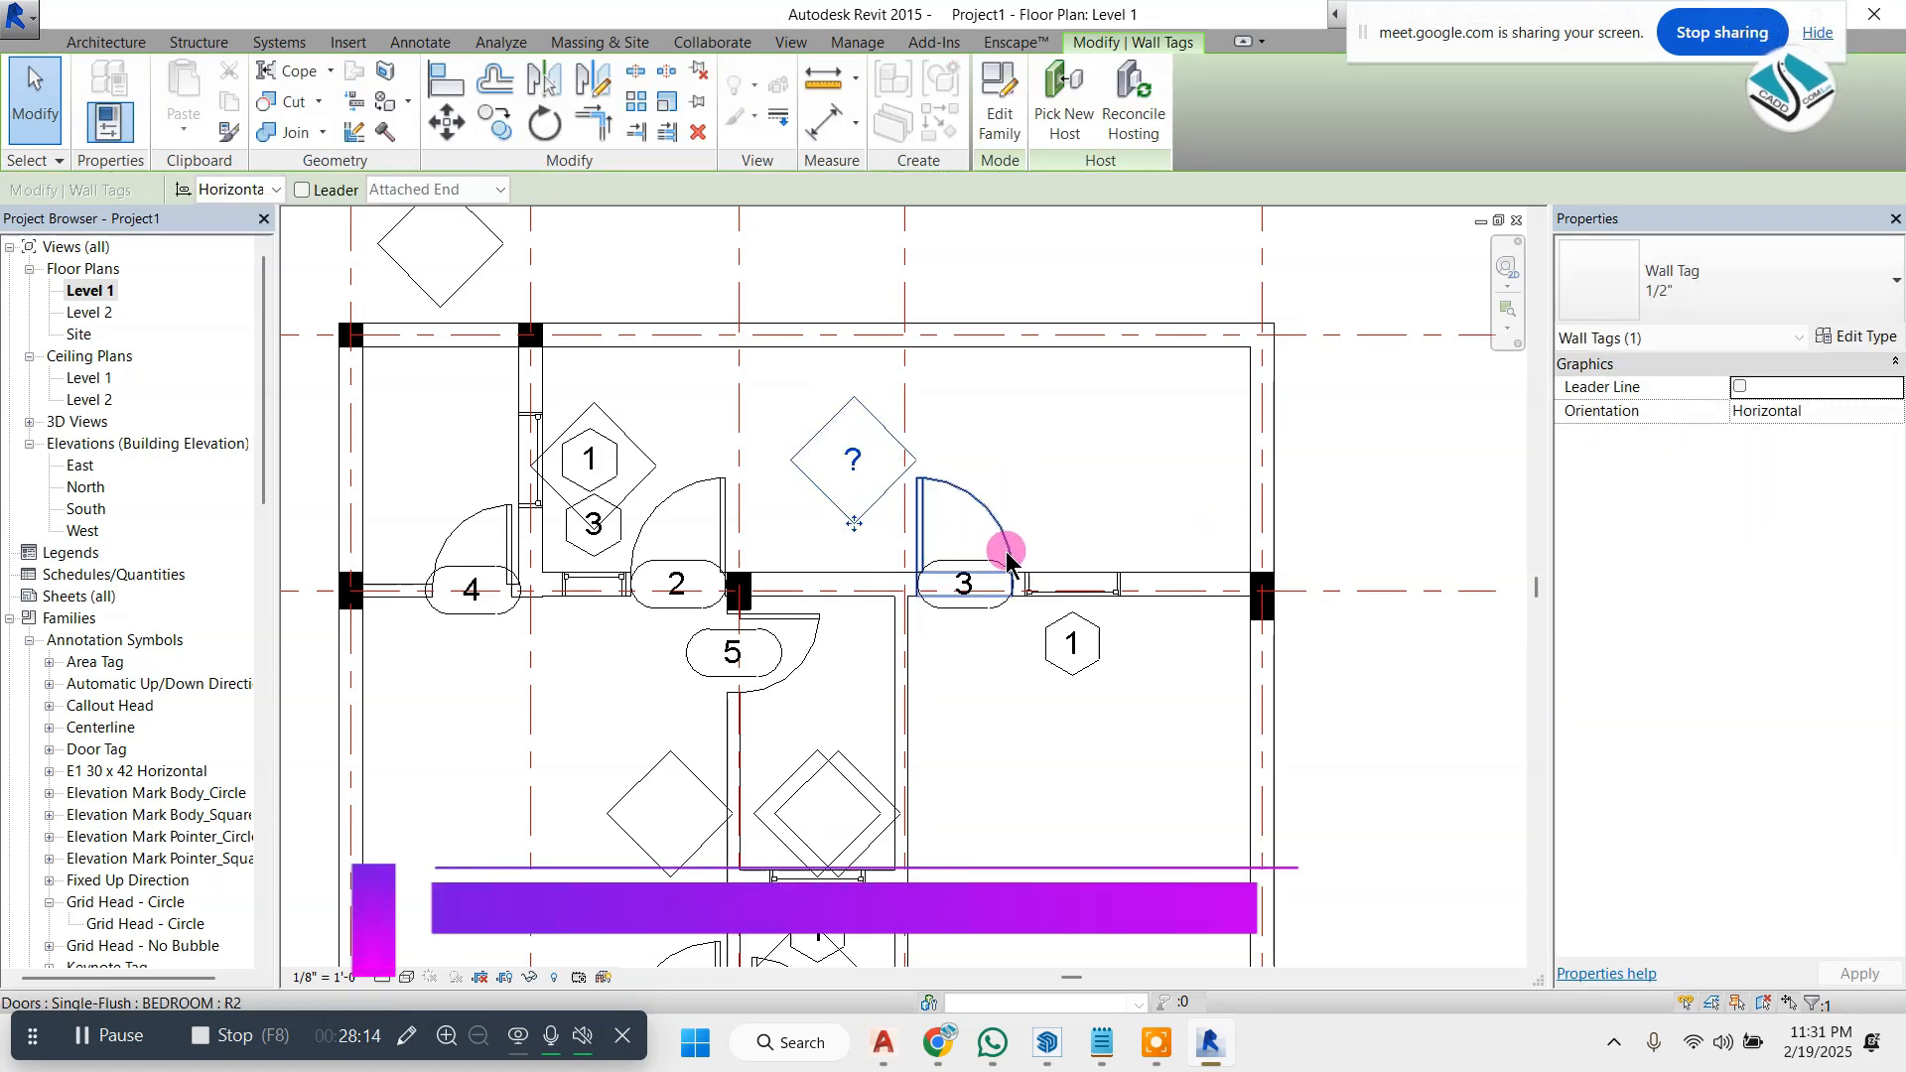
scroll(1079, 556, down, 1)
scroll(1078, 556, down, 3)
key(Escape)
scroll(891, 487, up, 8)
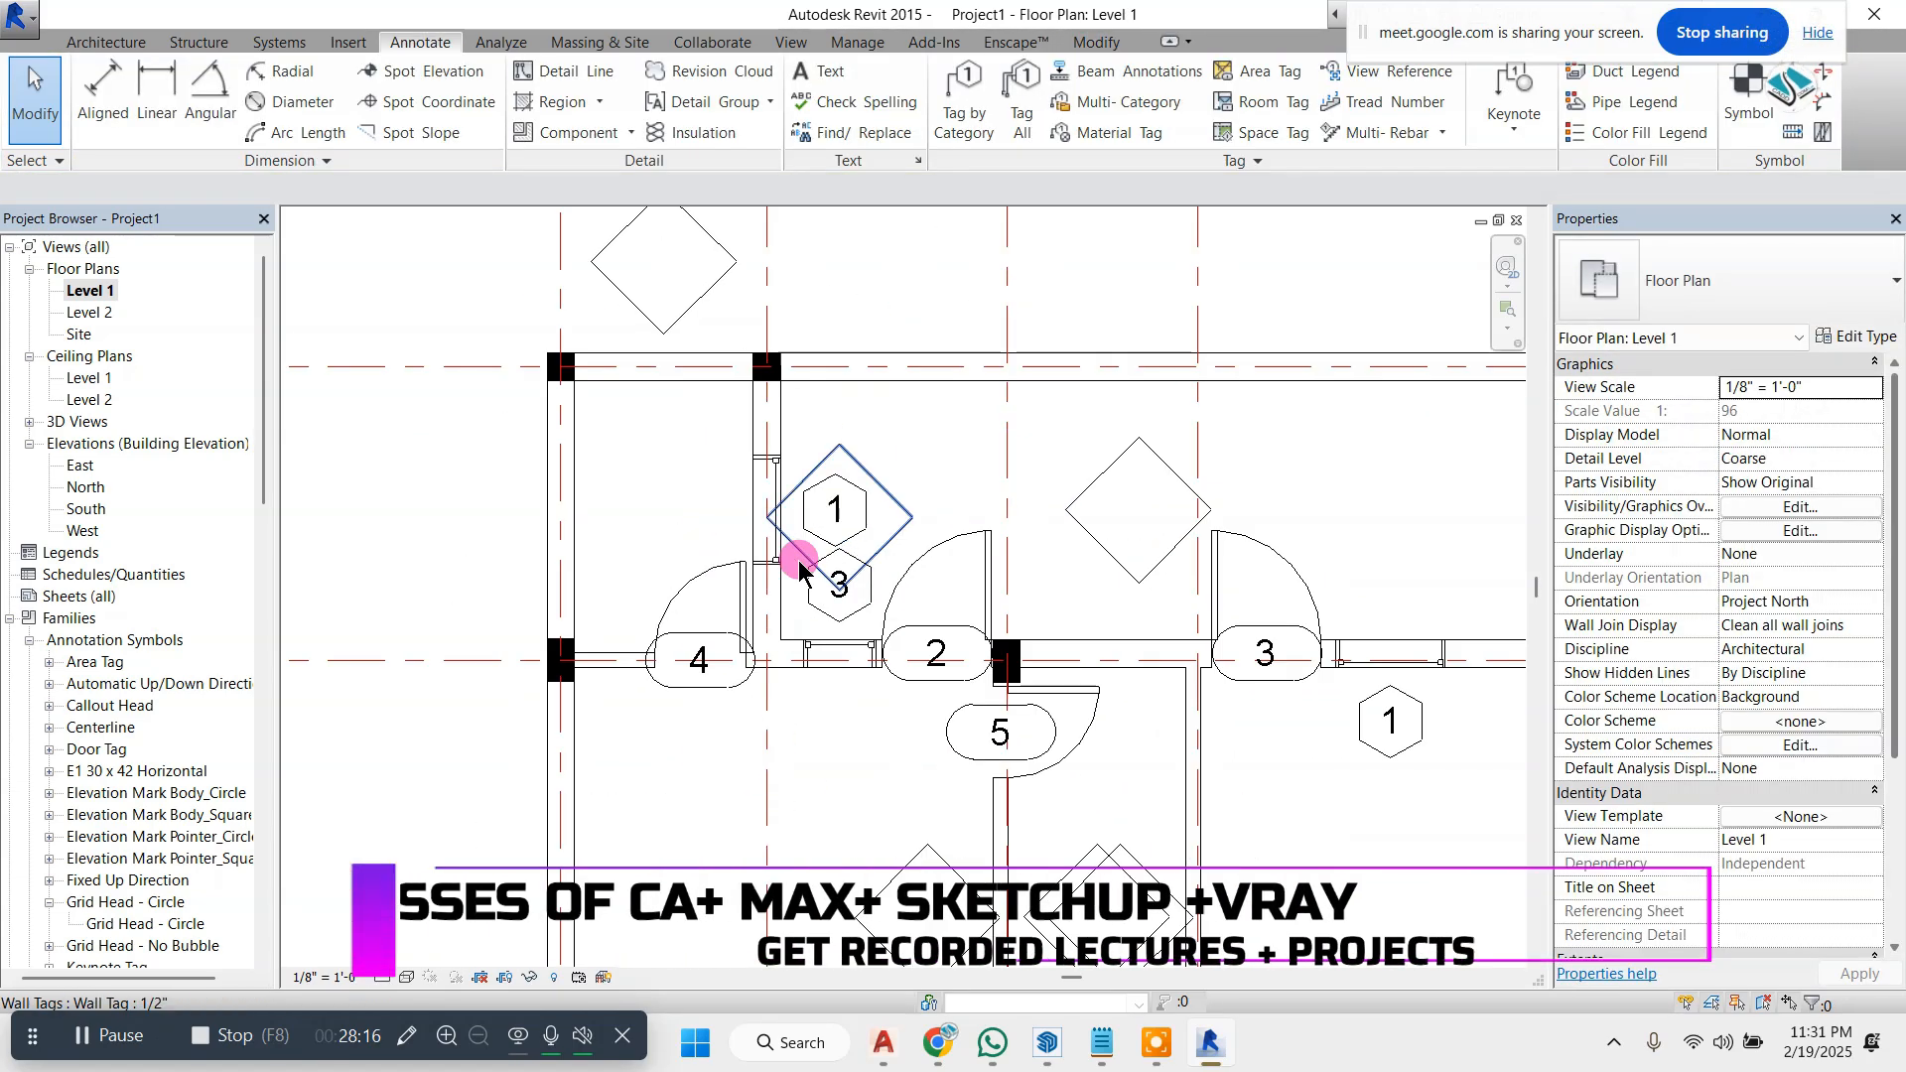
- Inspect the type properties of door tag 4 at the WASHROOM door on gridline B
scroll(702, 678, up, 3)
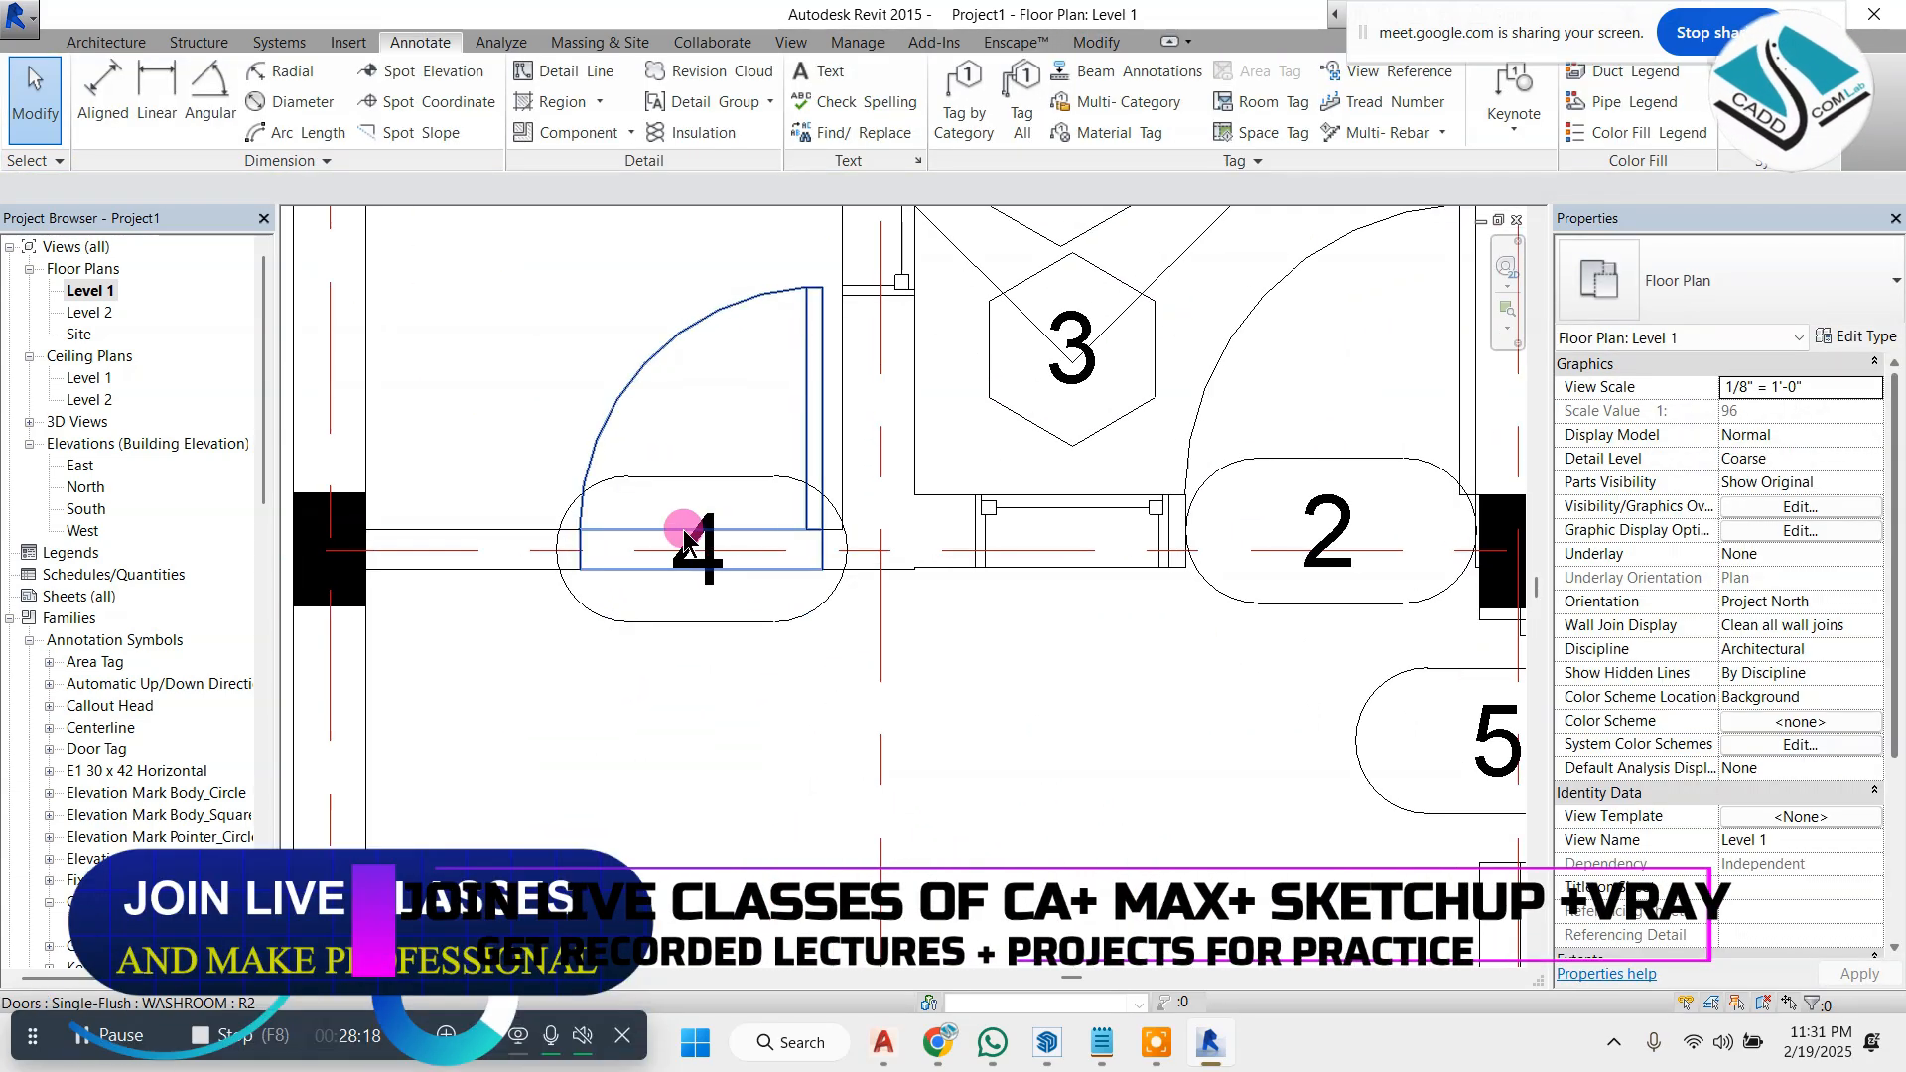
click(738, 487)
scroll(737, 486, up, 2)
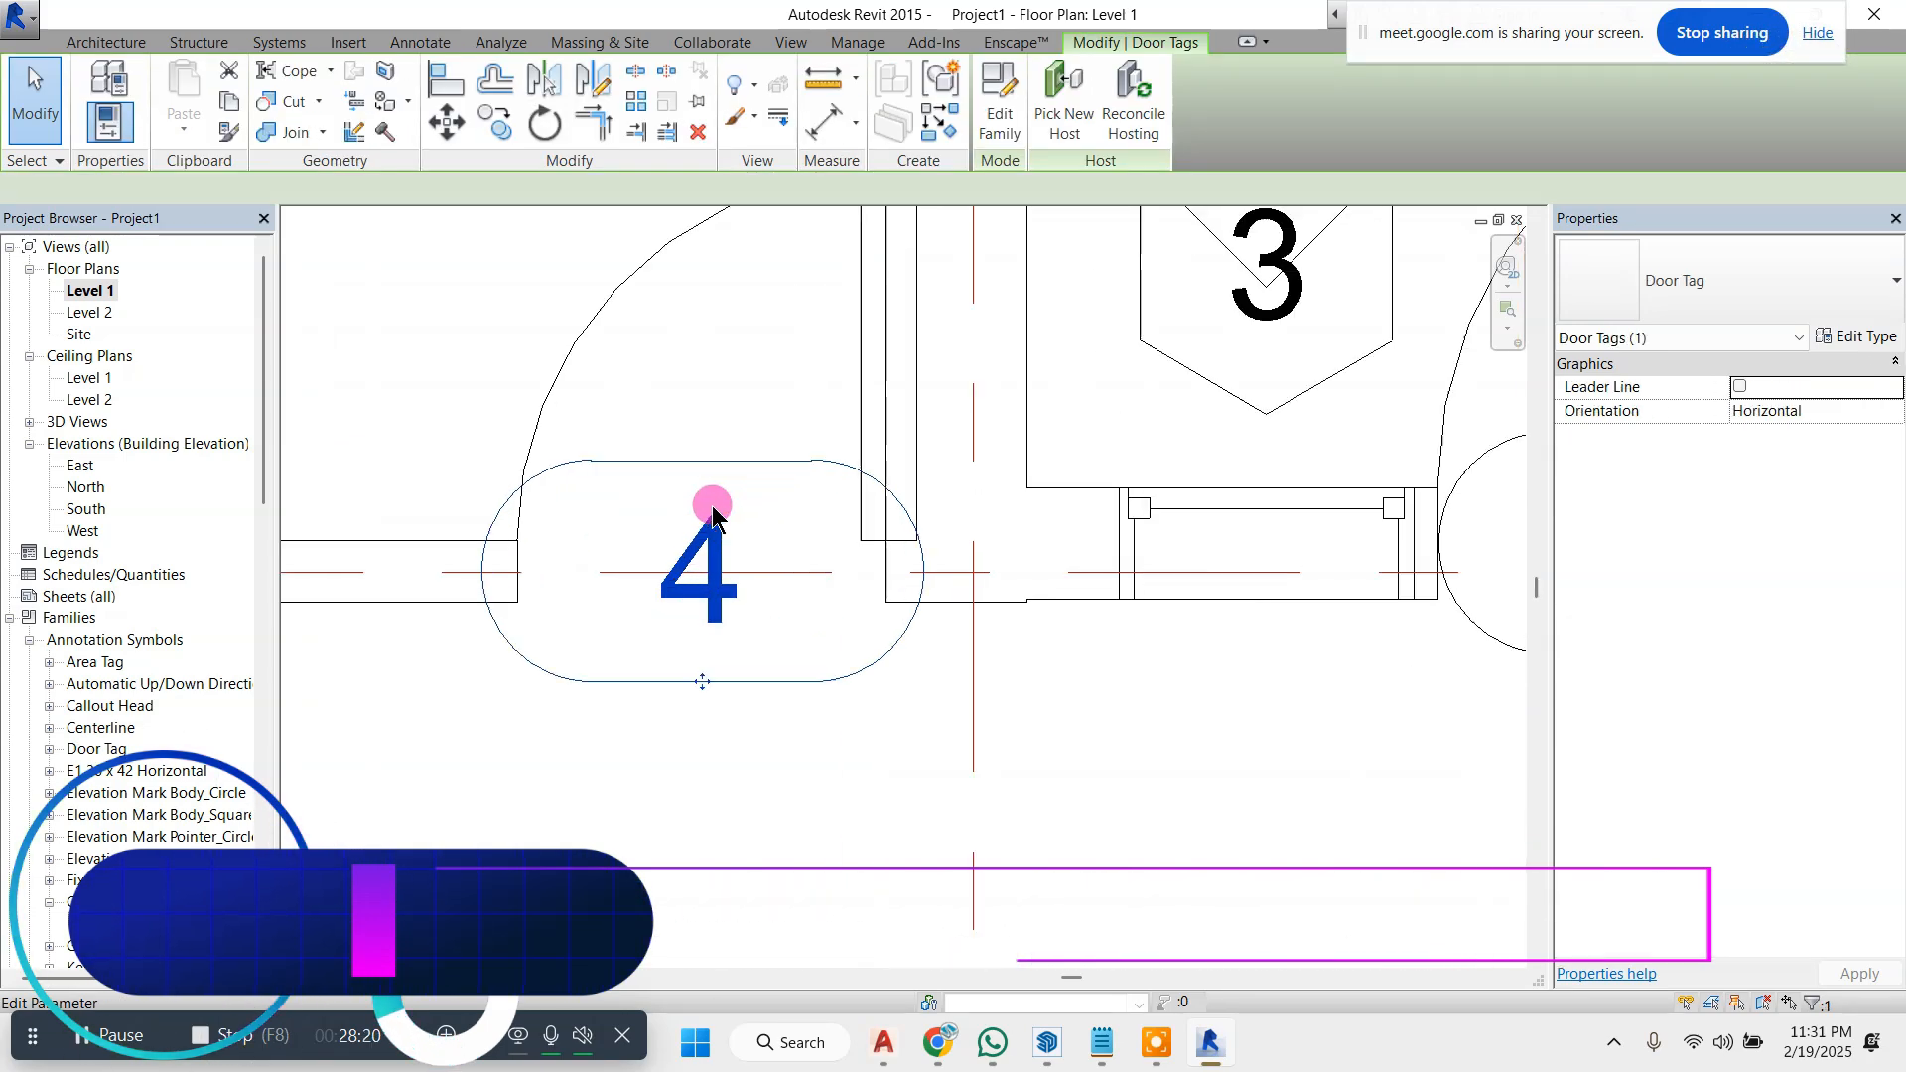
click(1857, 335)
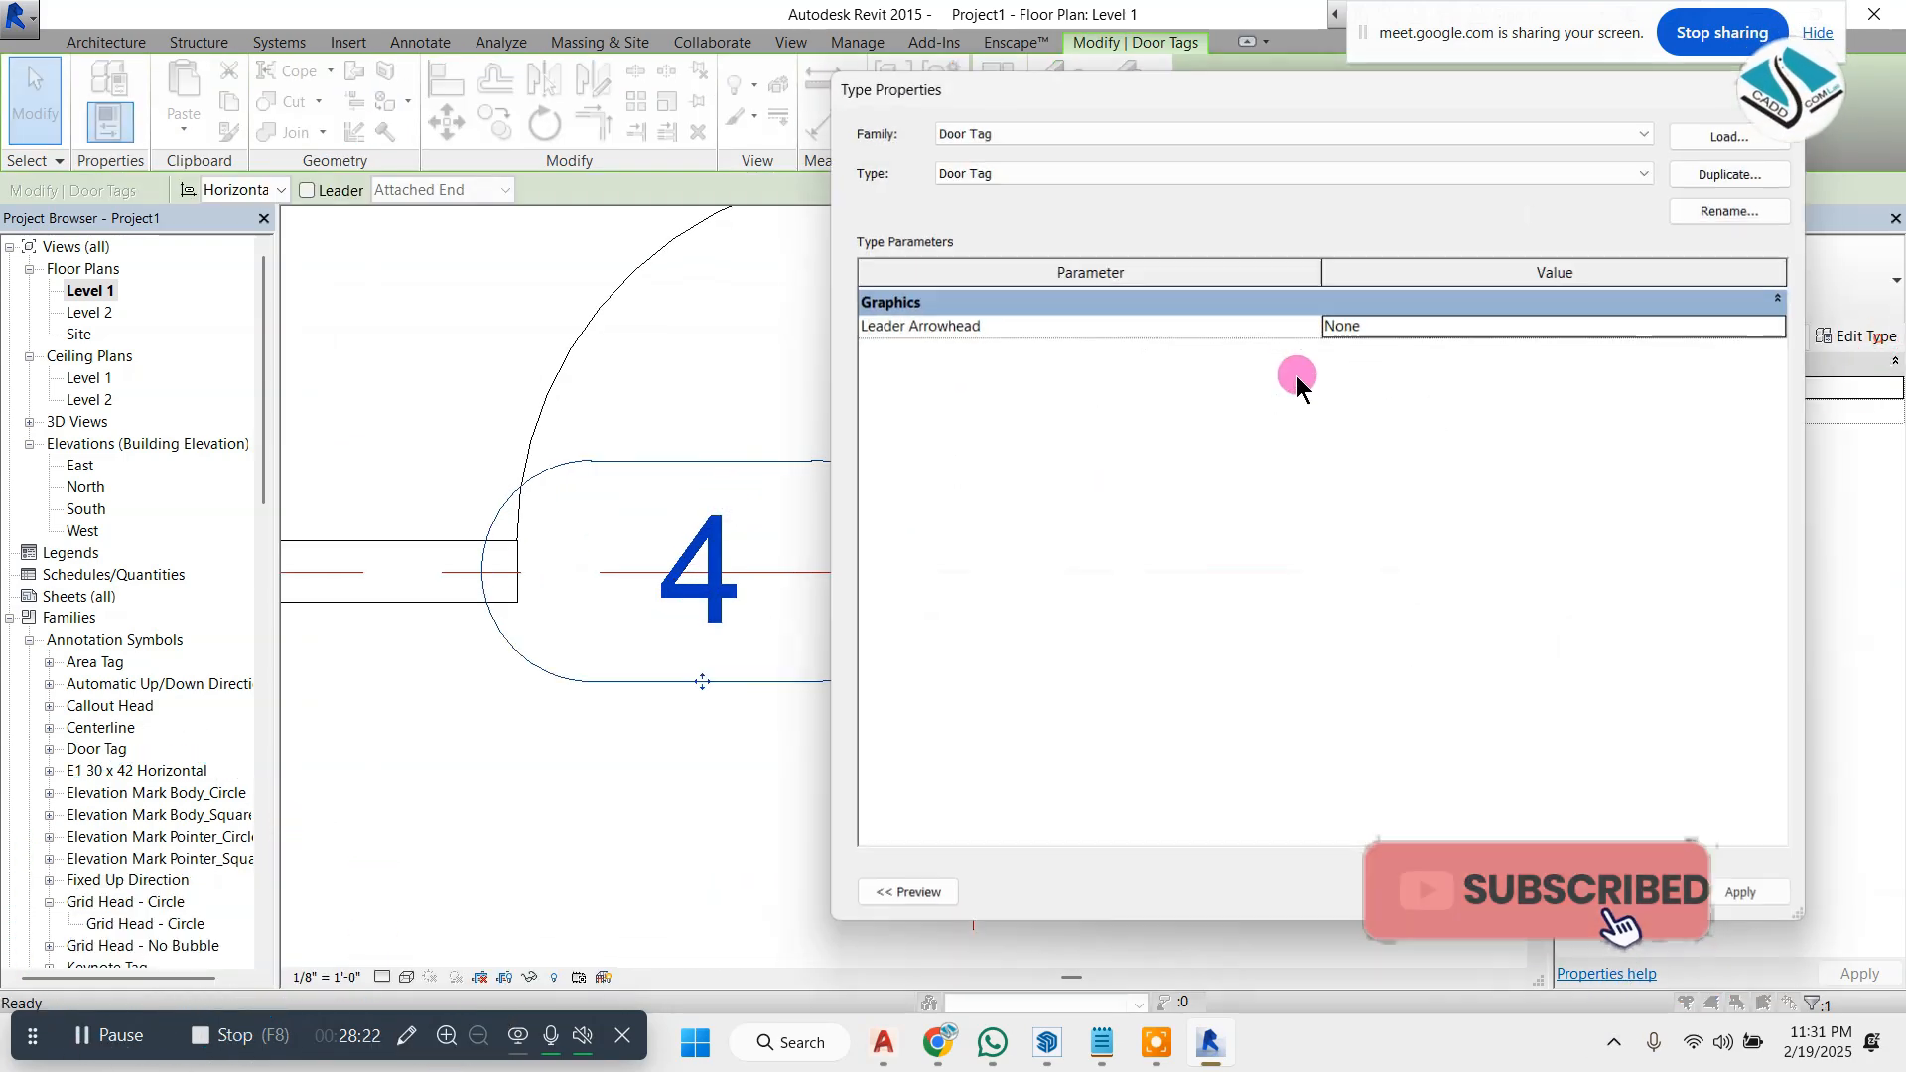
key(Escape)
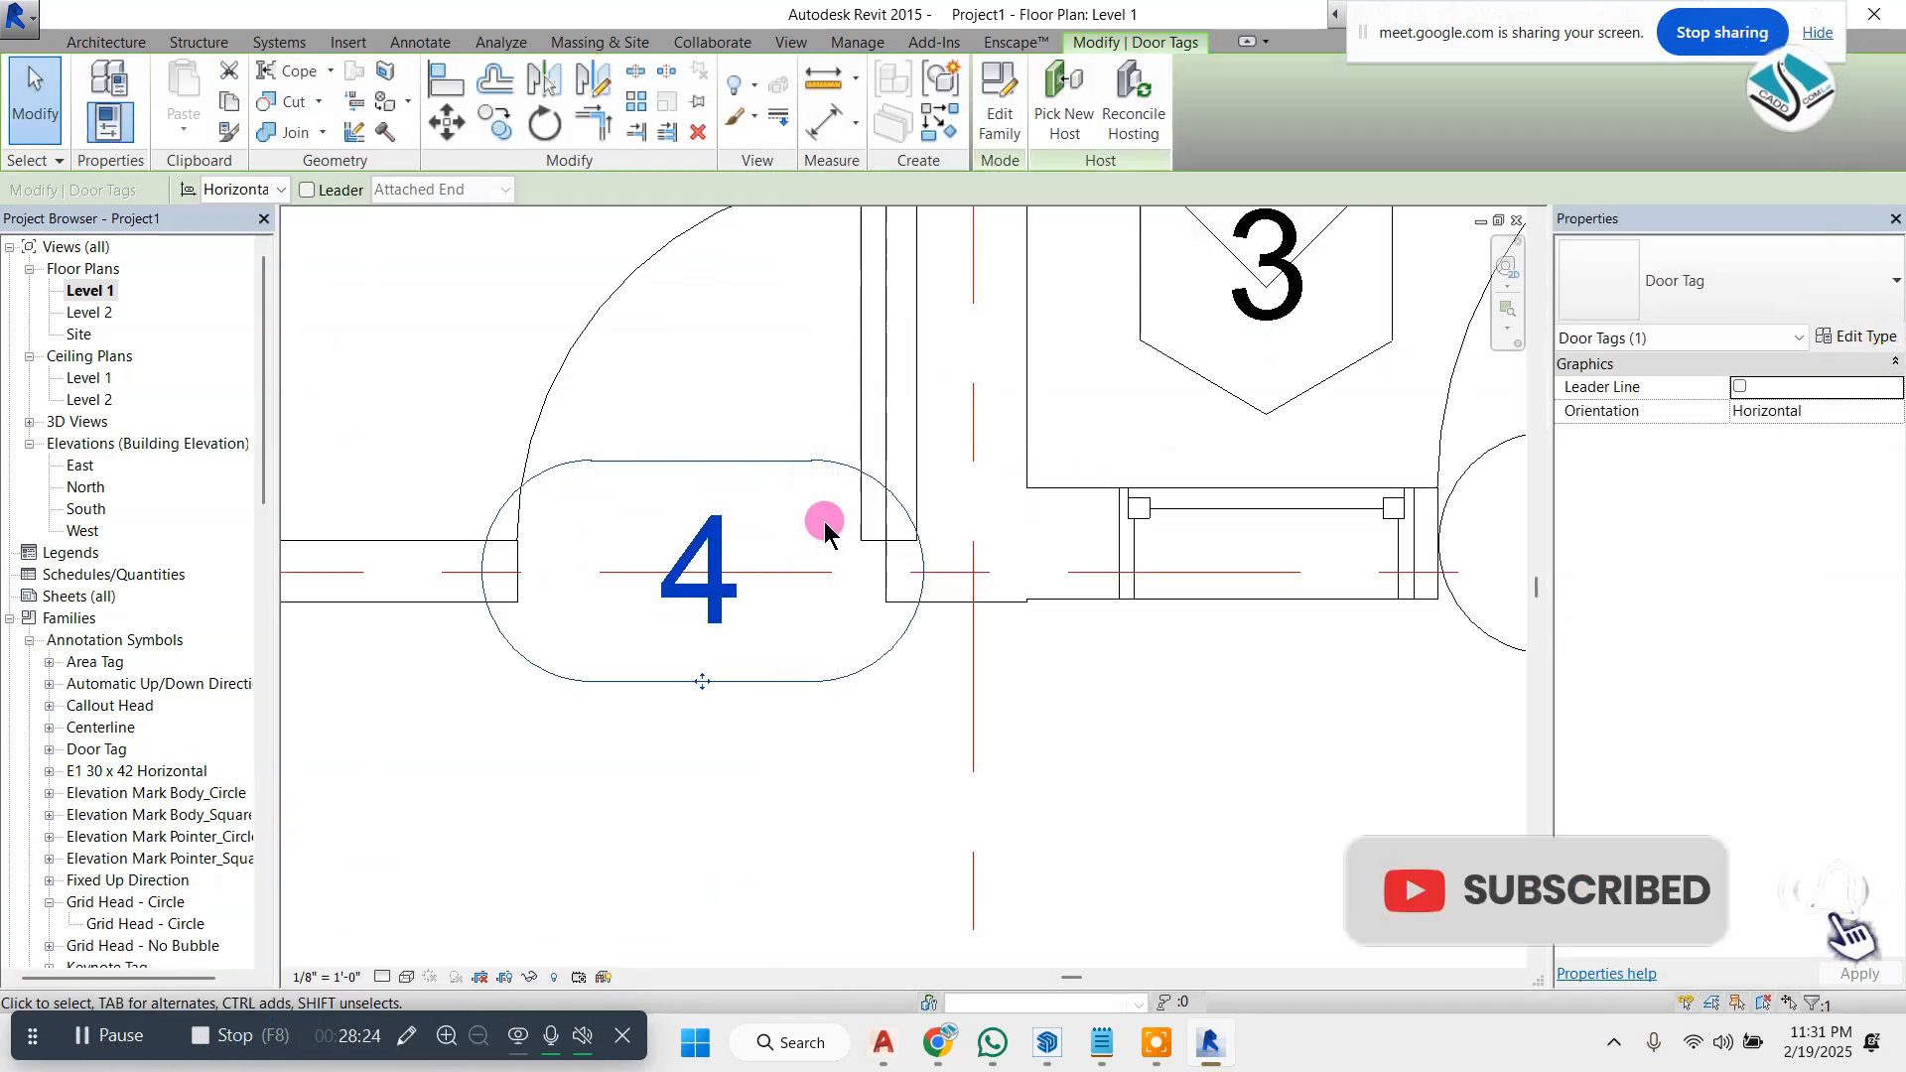
key(Escape)
- Examine the Door Tag type's properties under the project's annotation symbol families
scroll(842, 499, down, 2)
scroll(712, 506, down, 2)
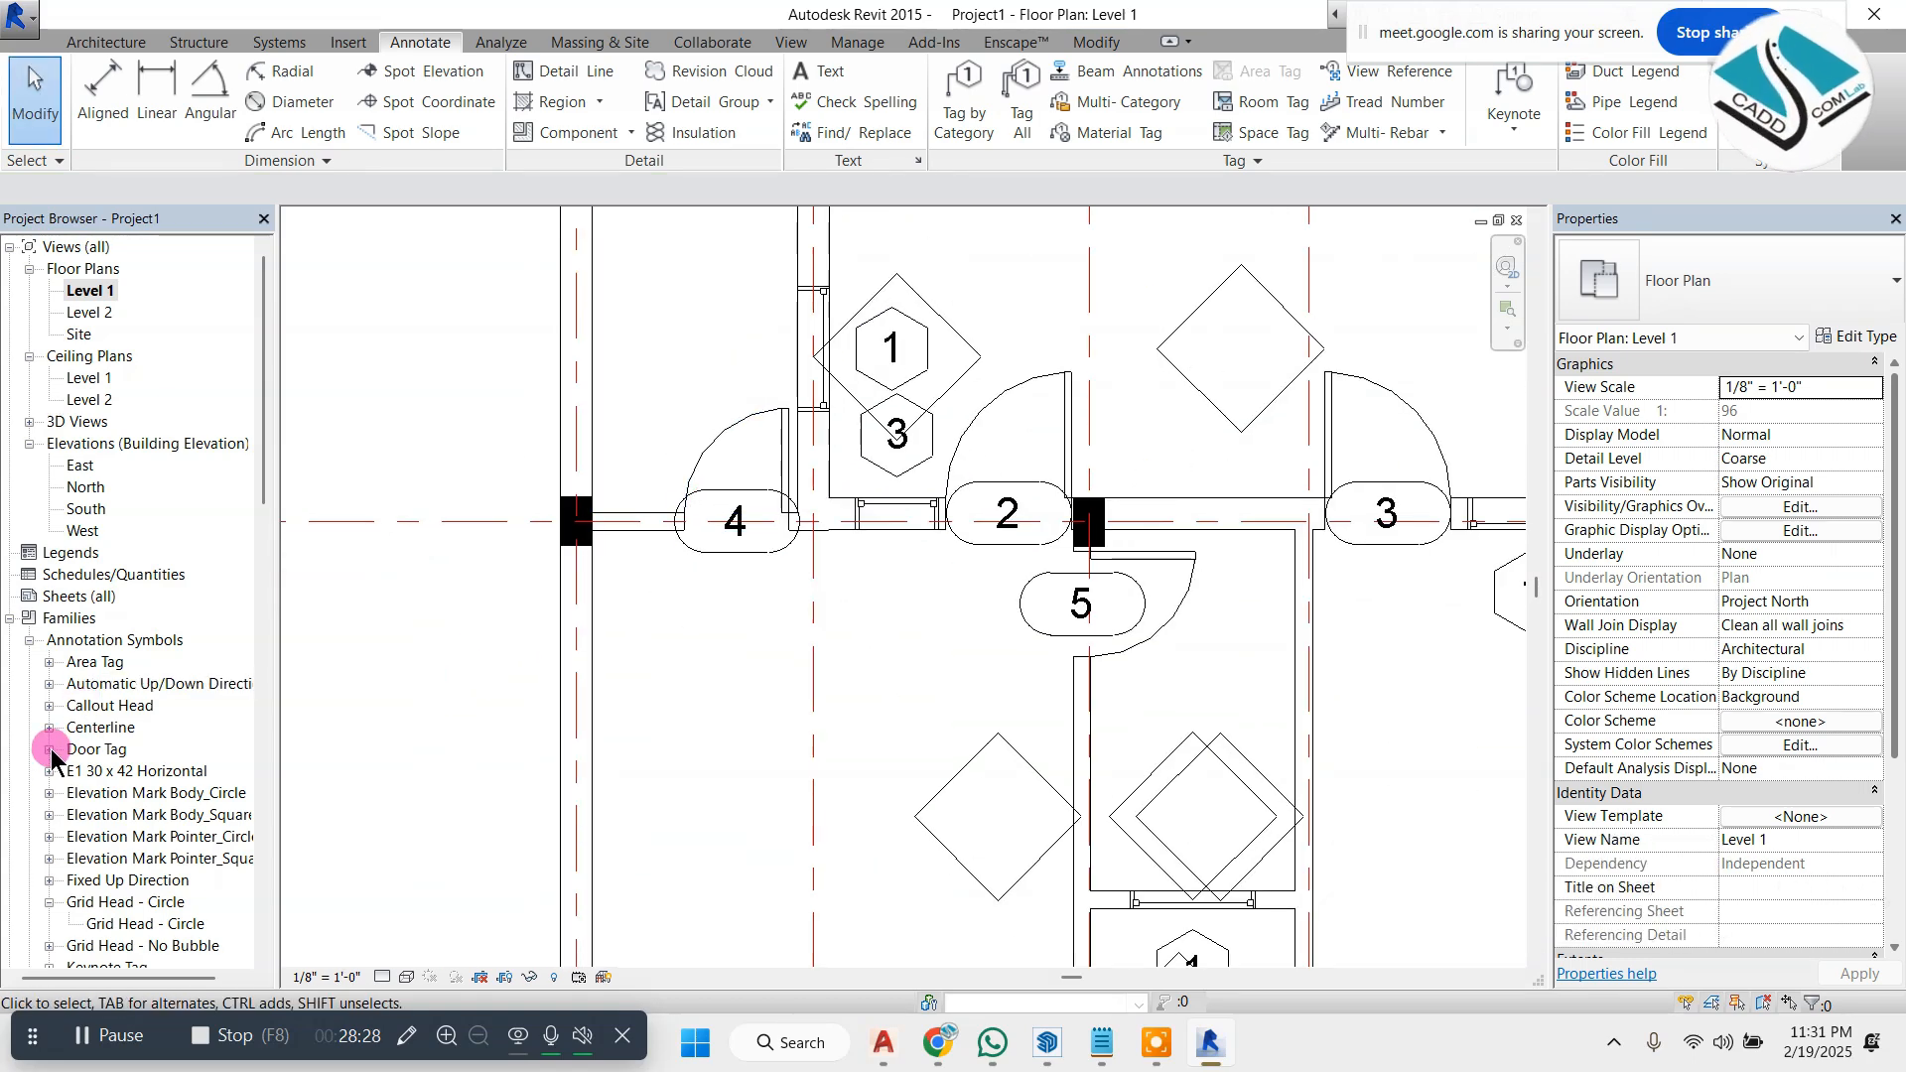
scroll(52, 760, down, 2)
click(48, 597)
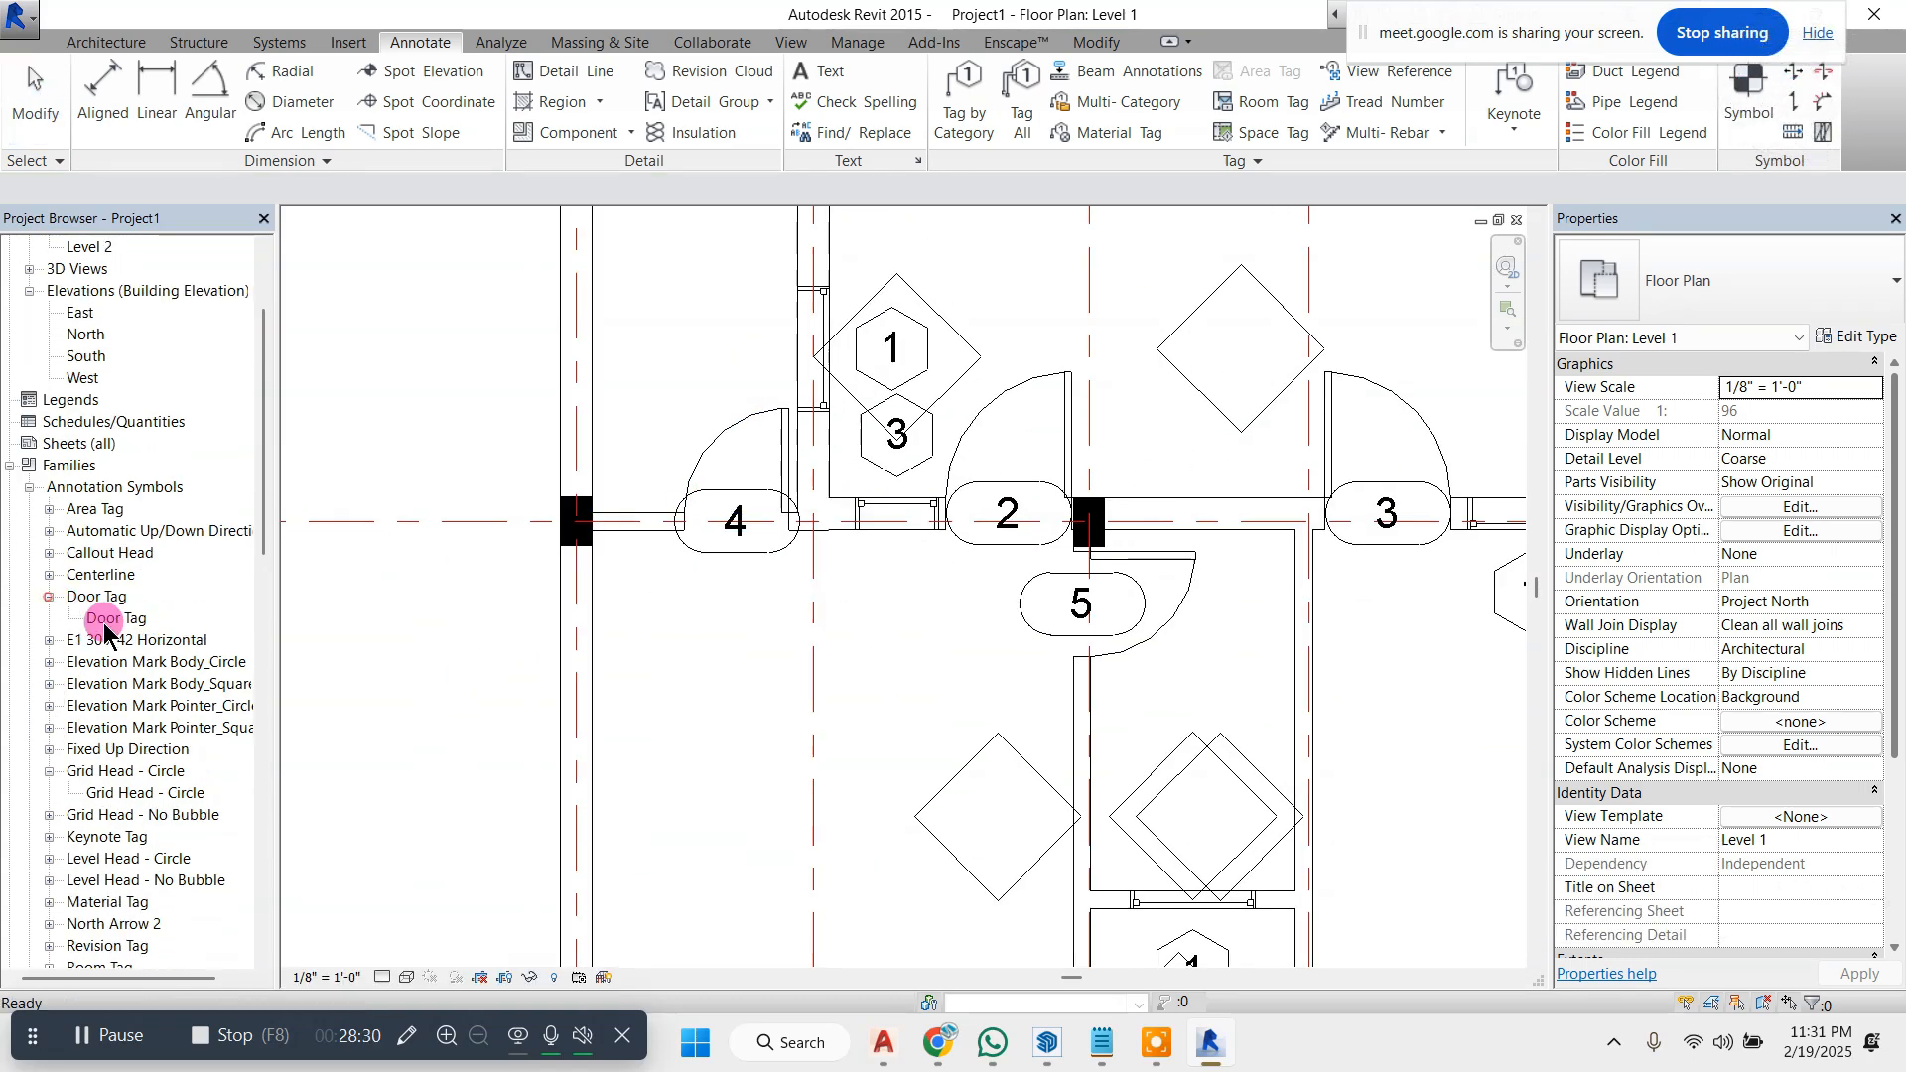
double_click(117, 619)
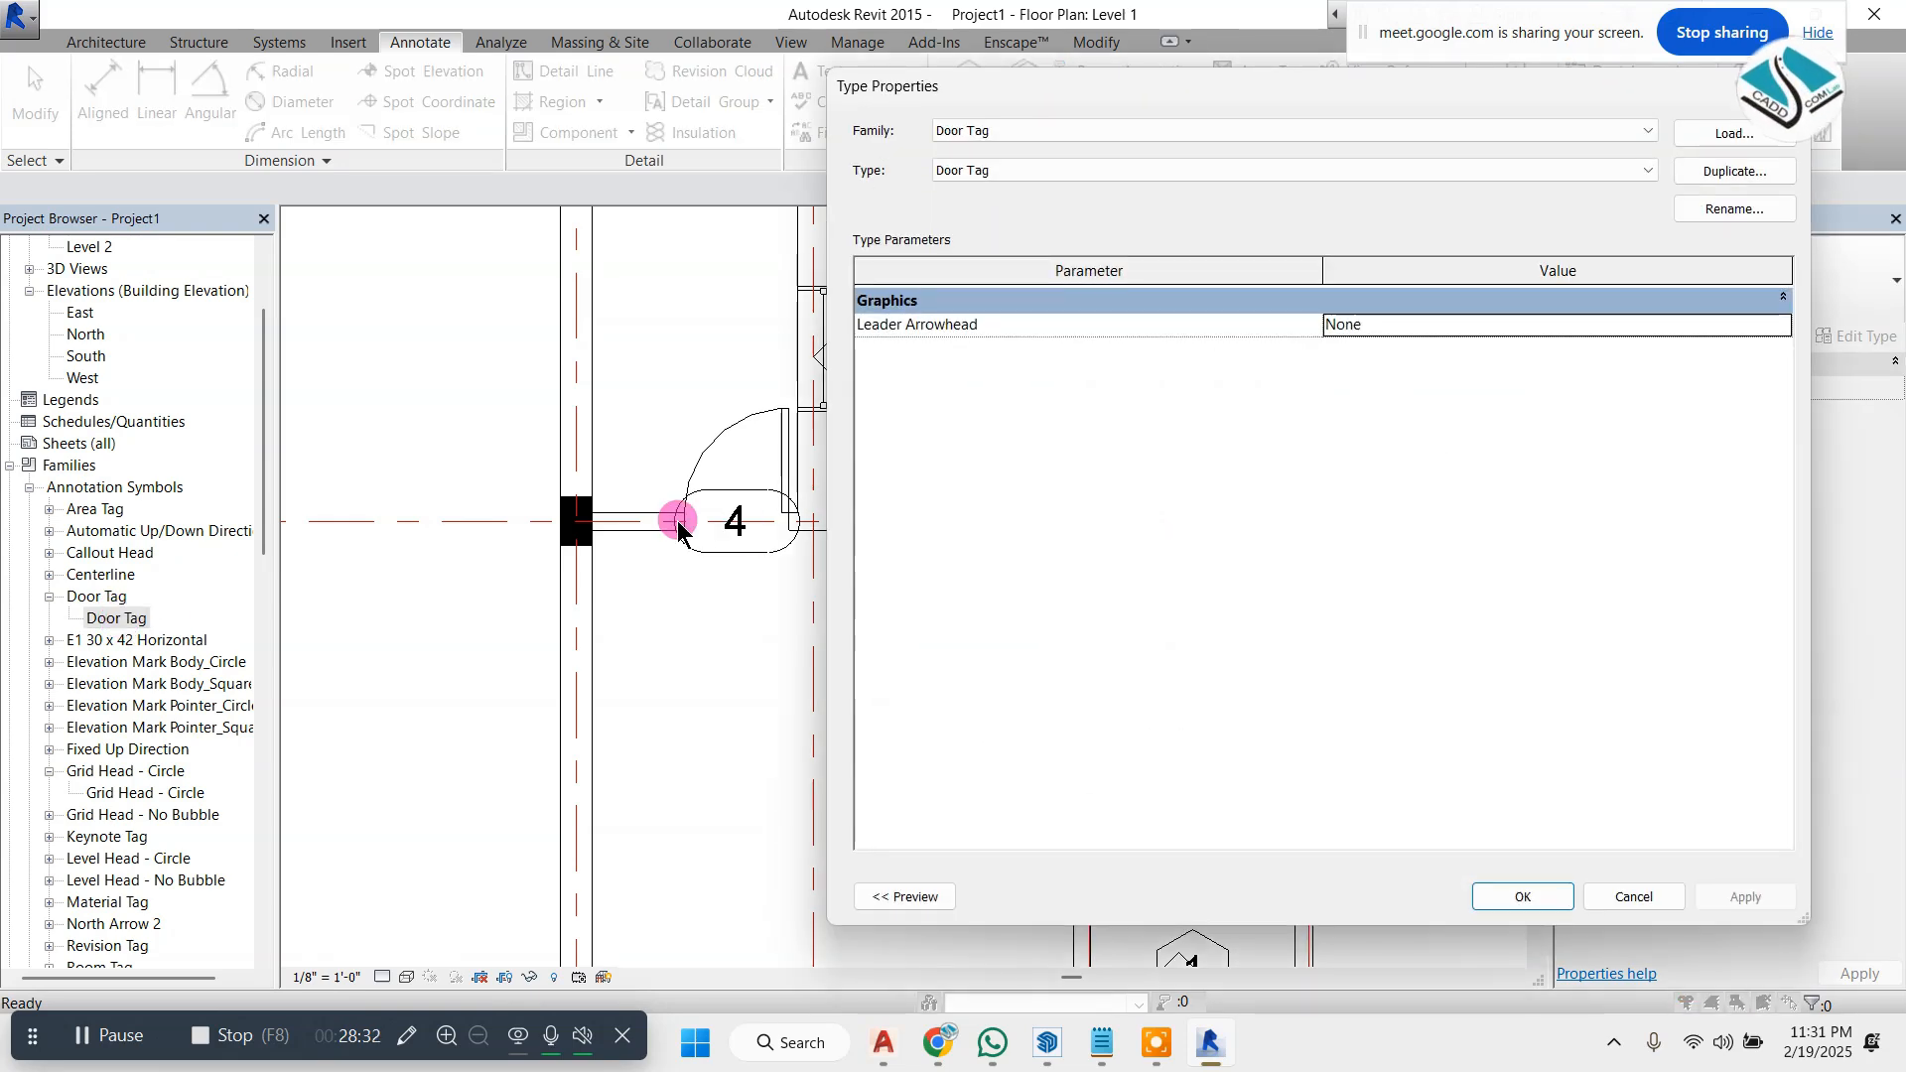
key(Escape)
scroll(715, 497, up, 4)
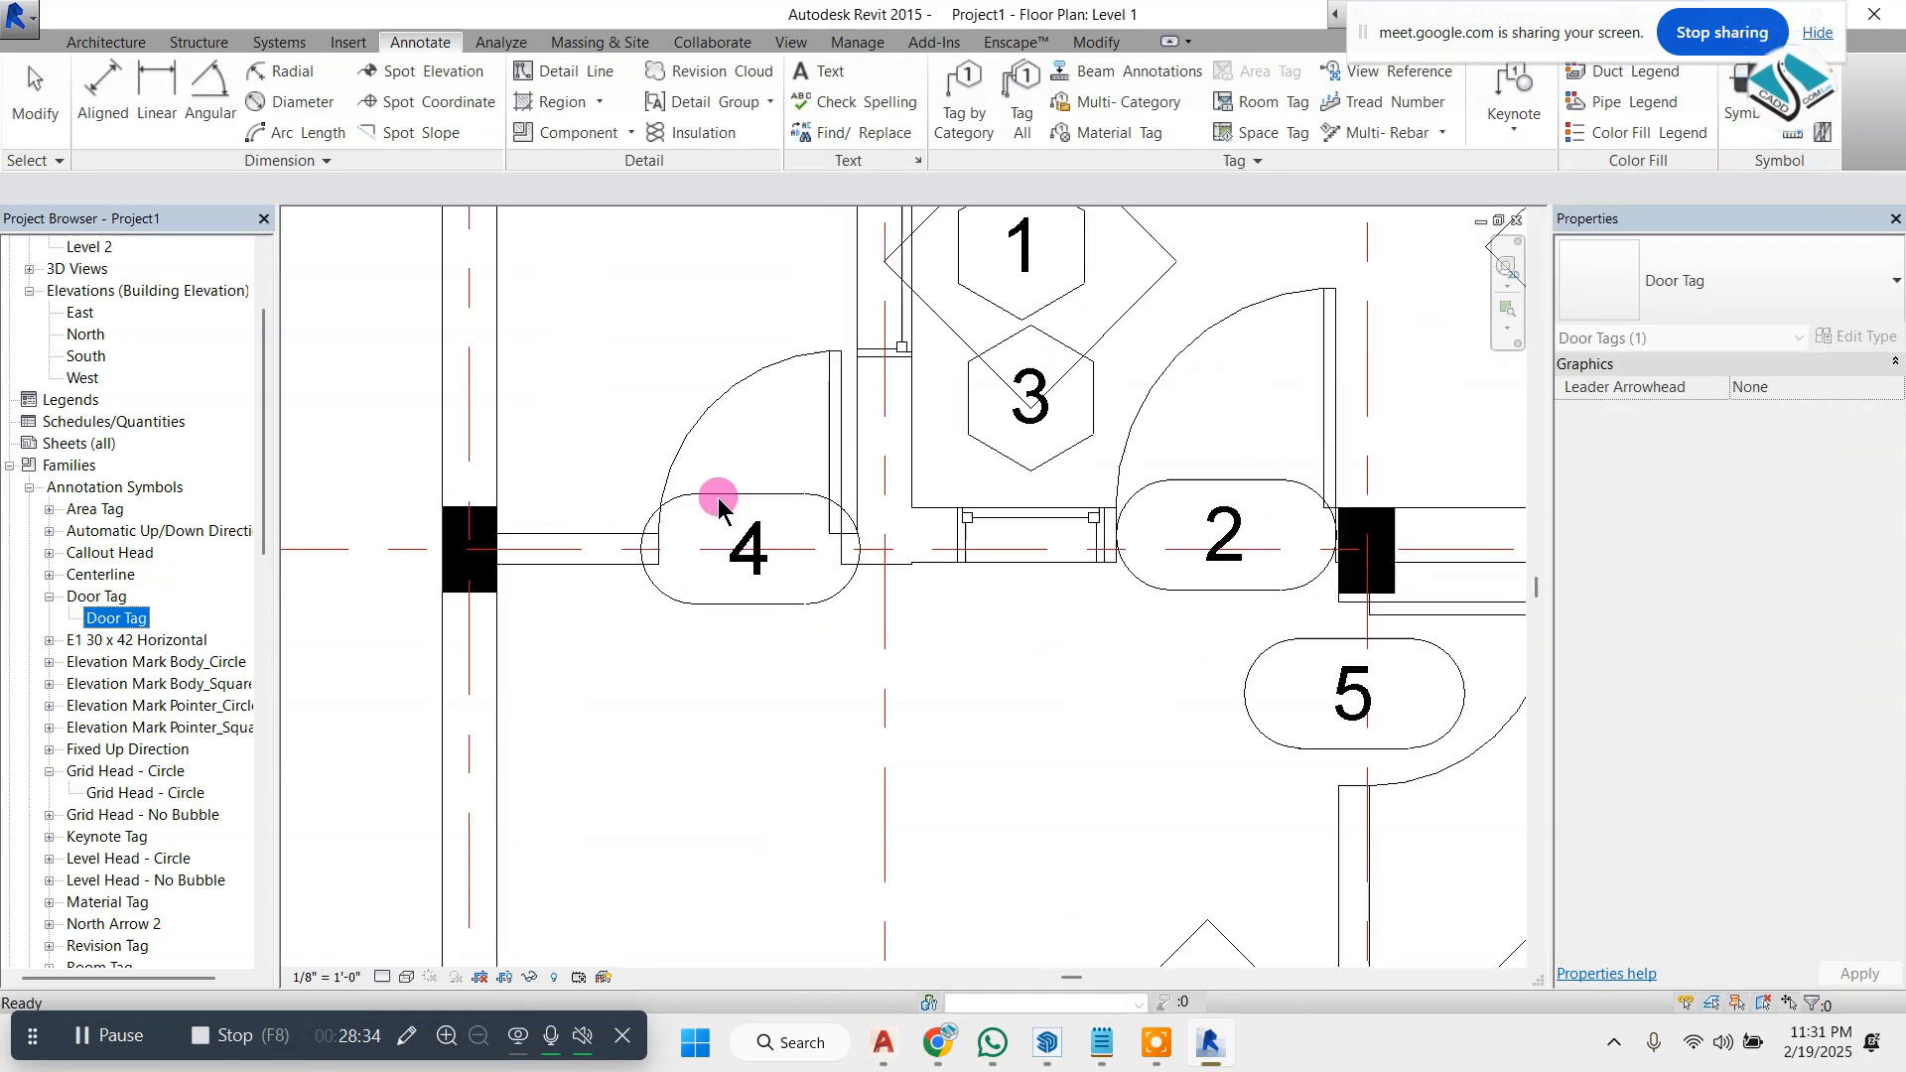
double_click(134, 623)
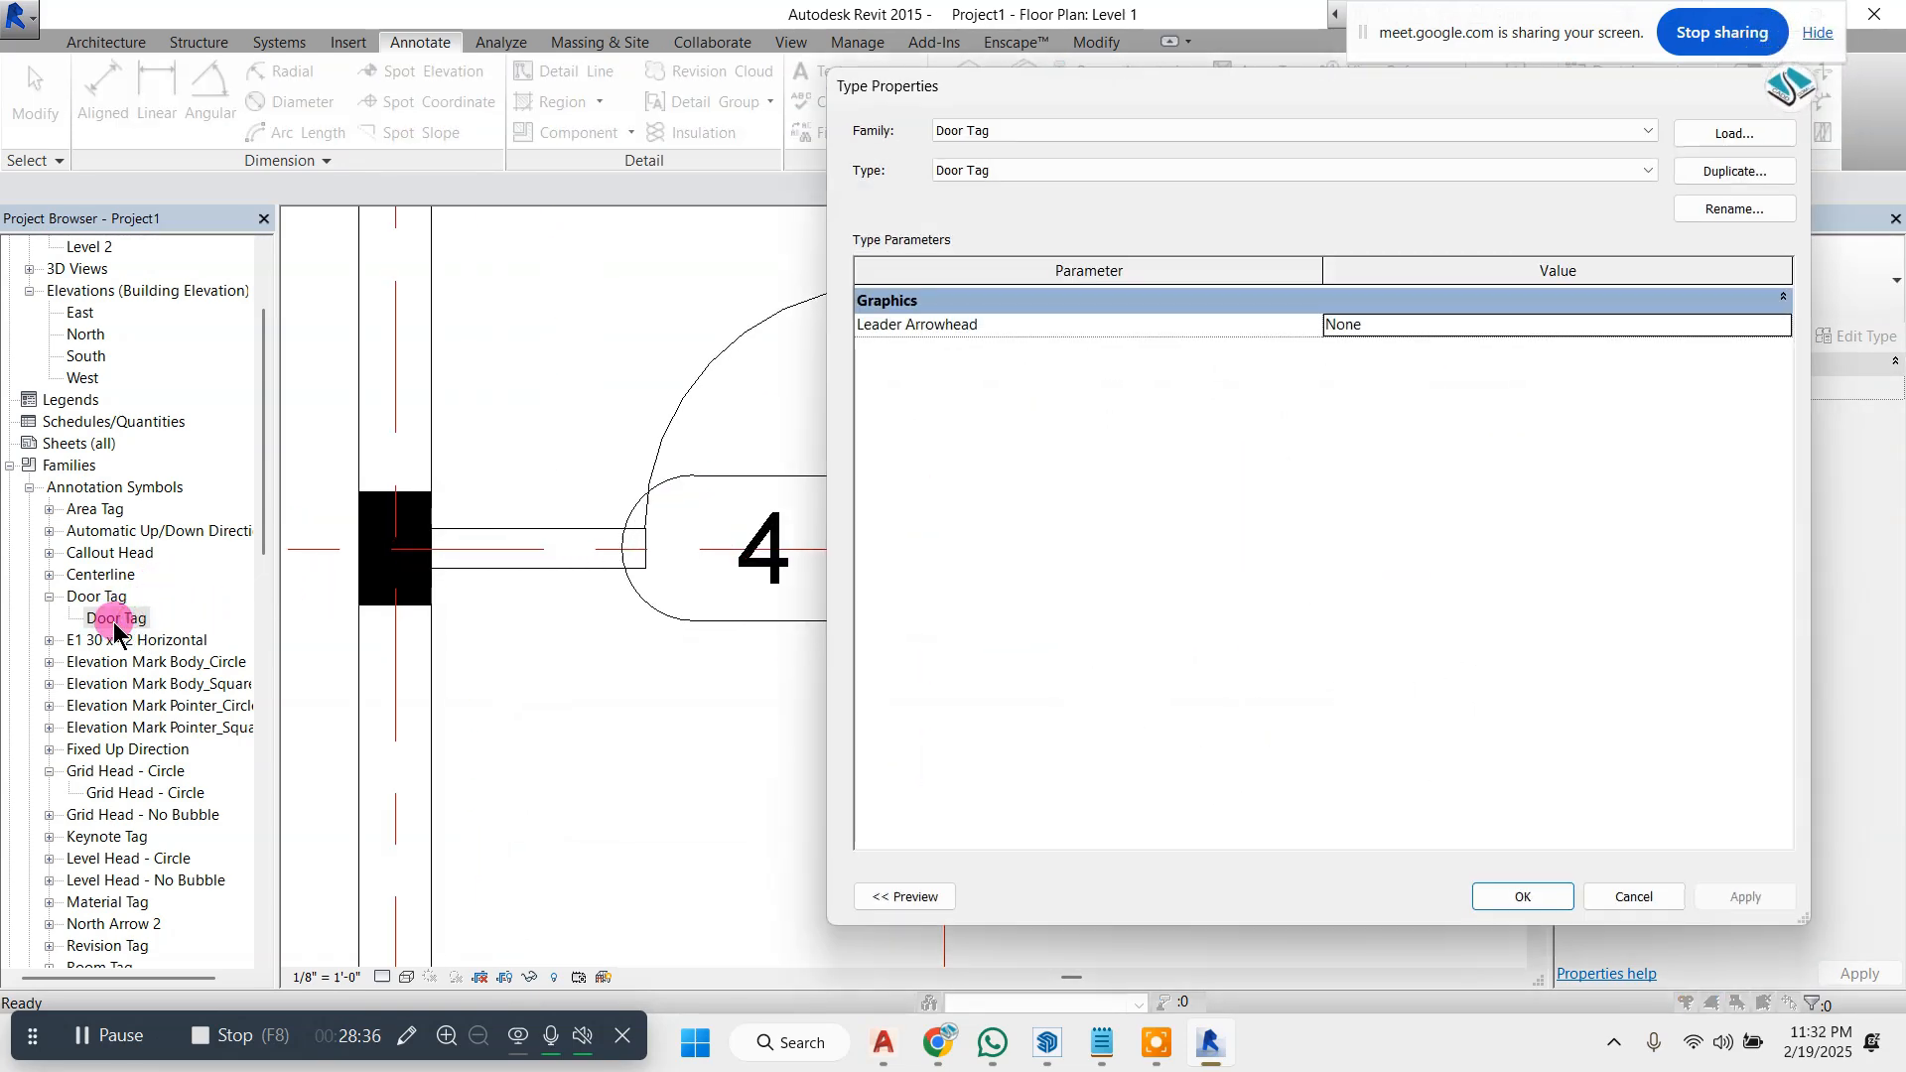
key(Escape)
- Open the Door Tag annotation family for editing
click(109, 598)
right_click(109, 601)
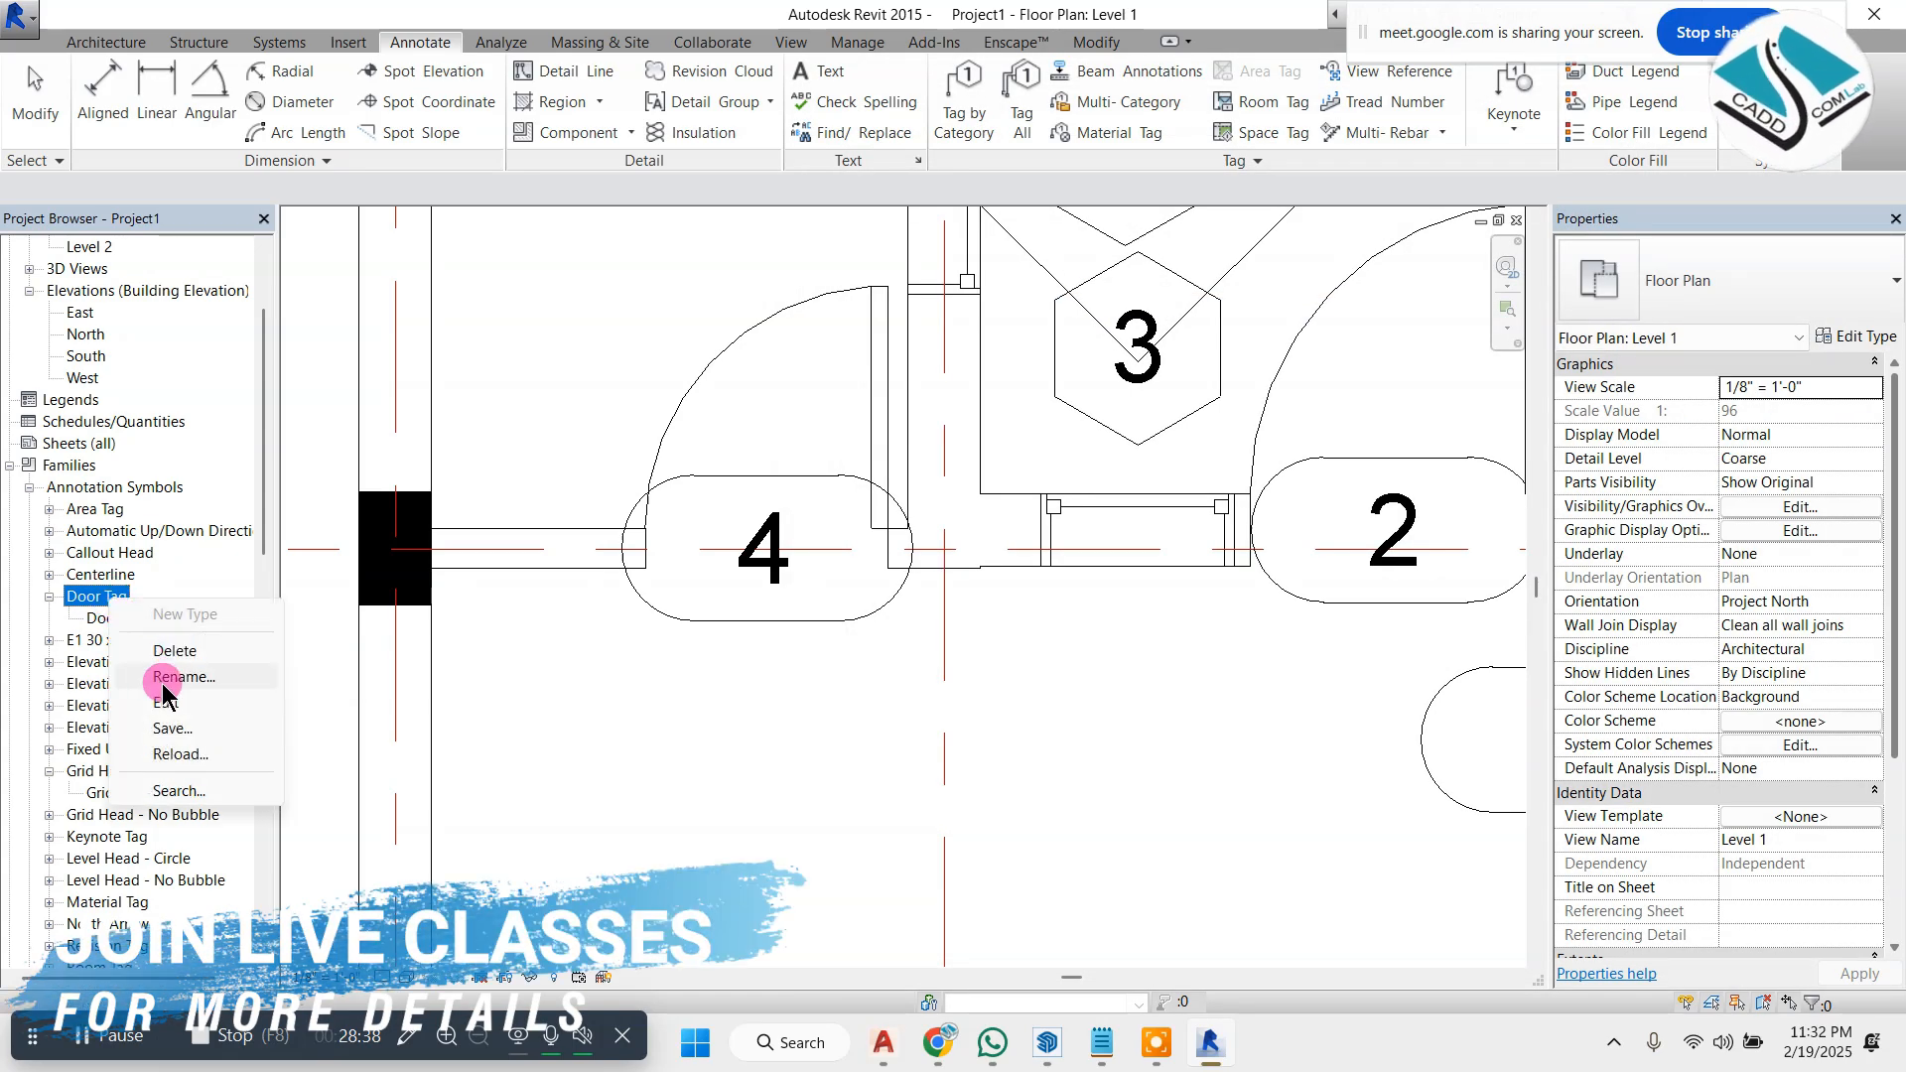
click(224, 700)
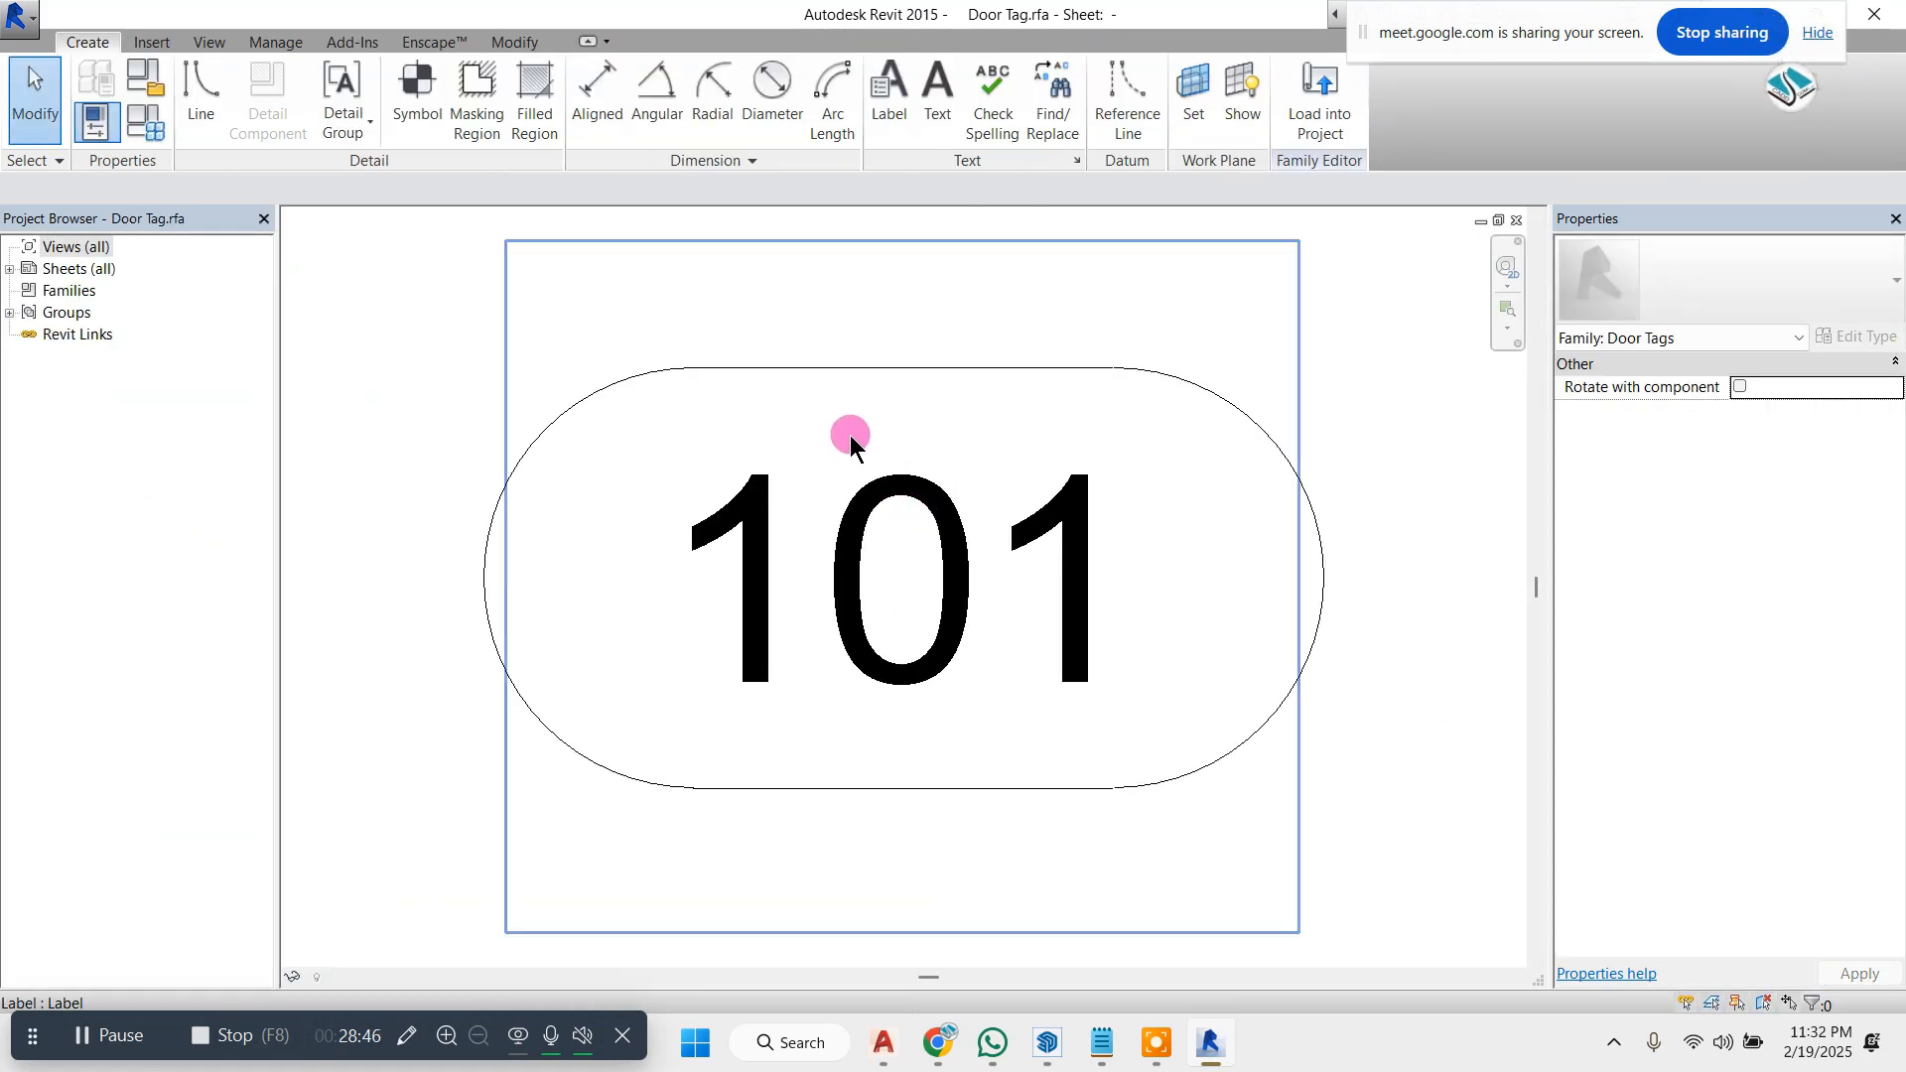
scroll(842, 438, down, 1)
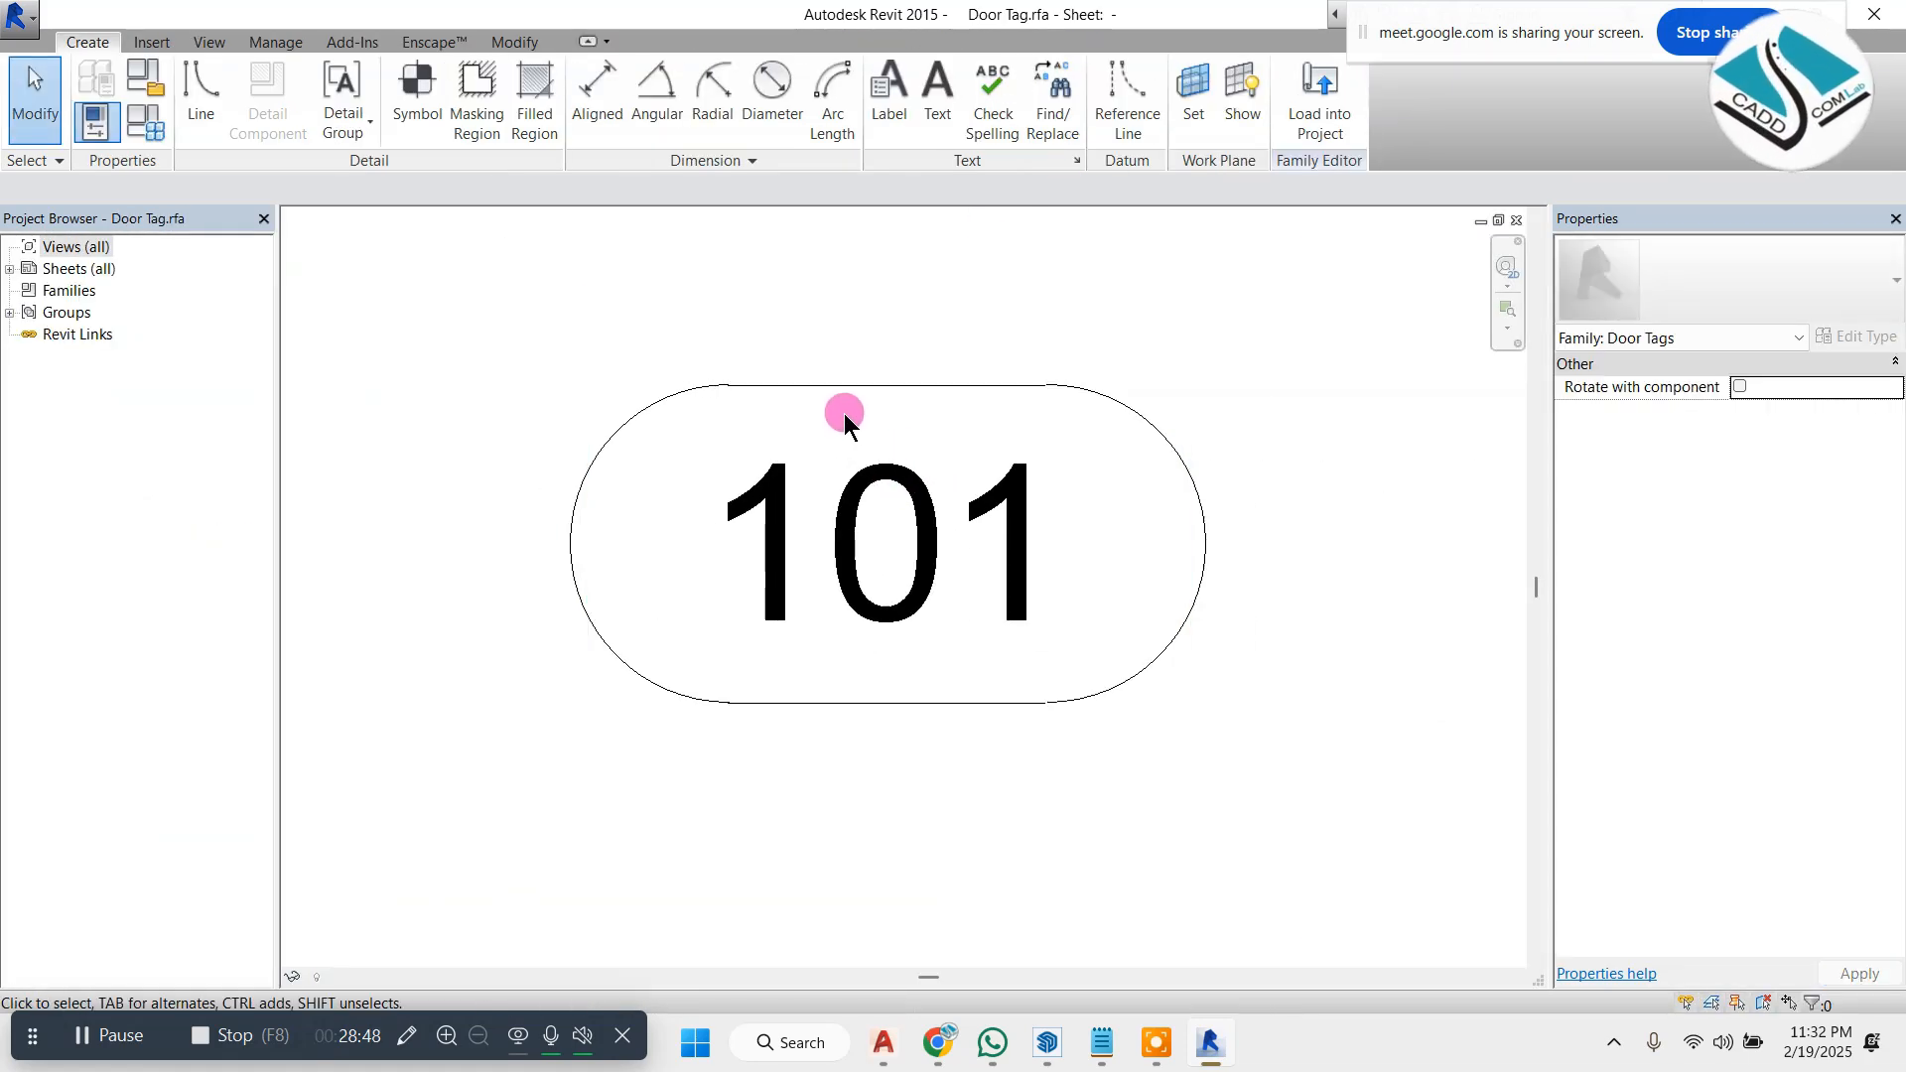
scroll(903, 452, up, 1)
click(893, 477)
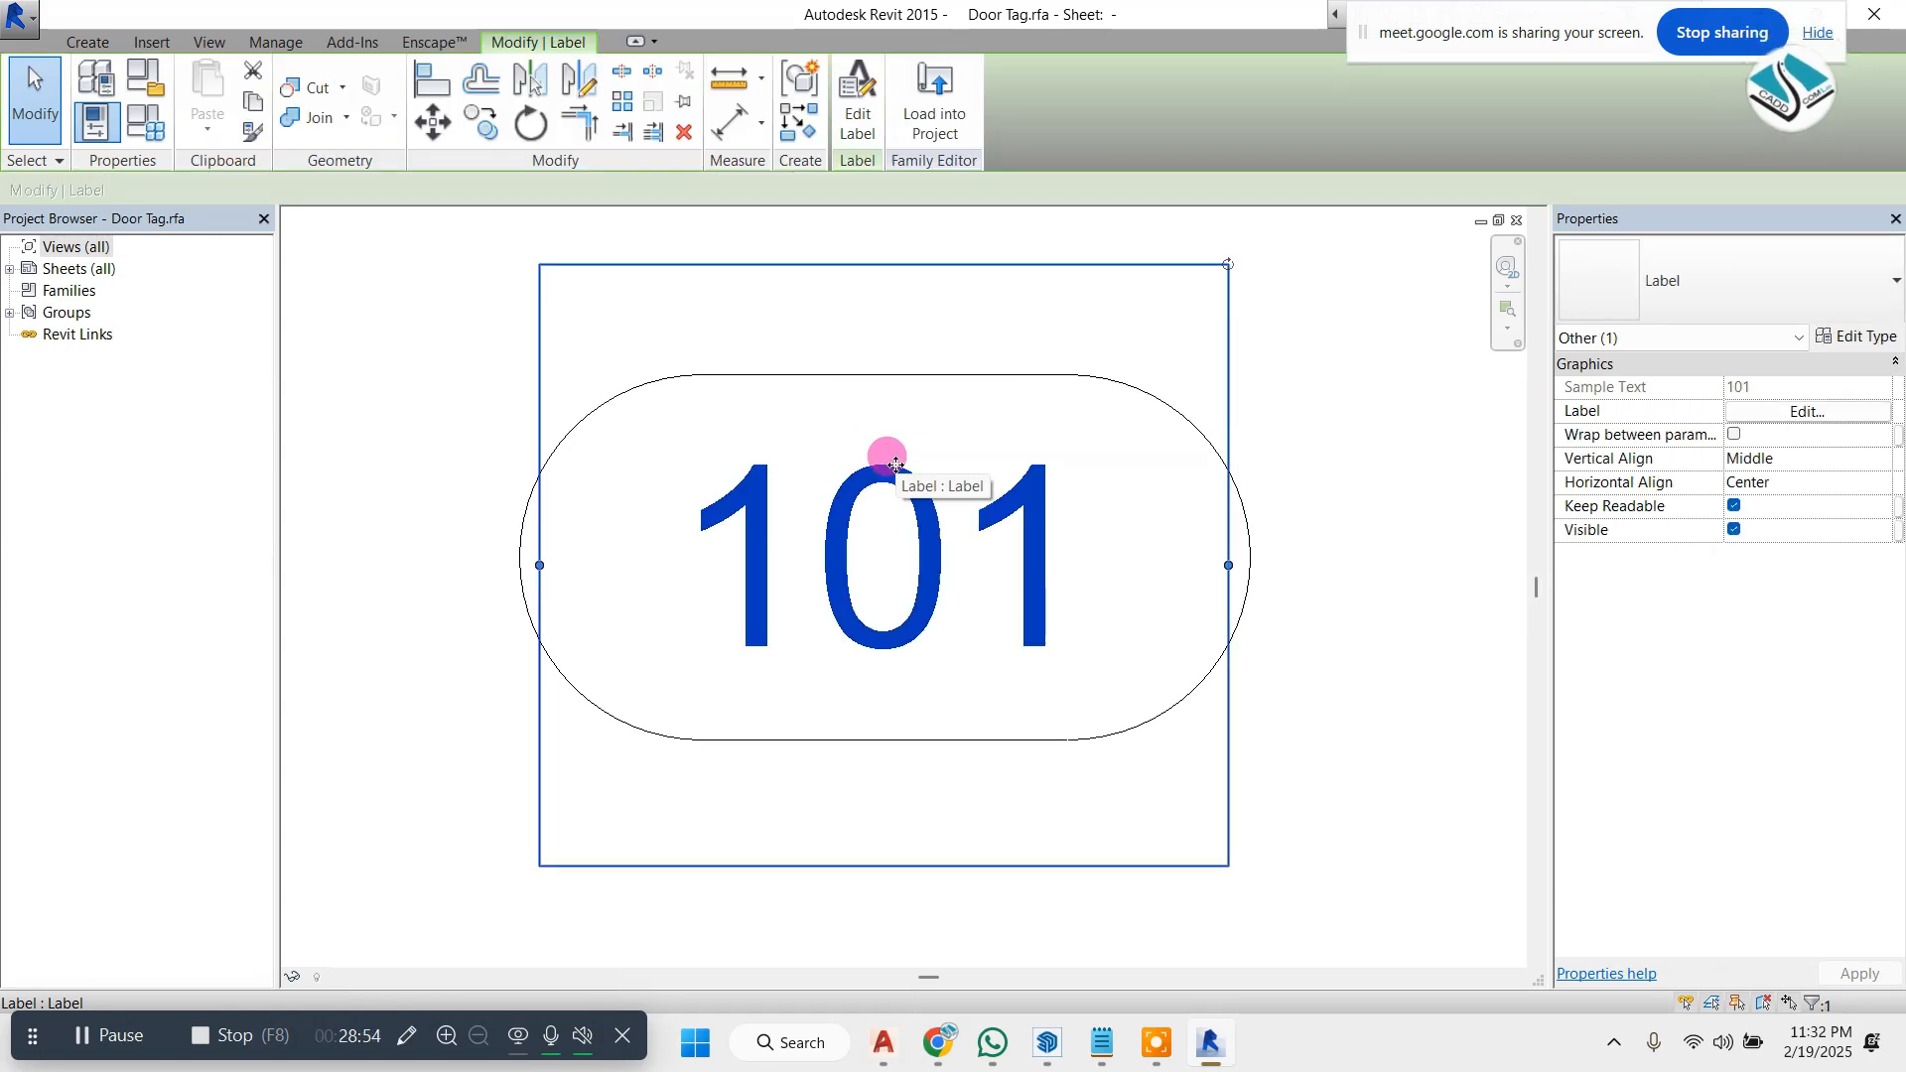
key(Escape)
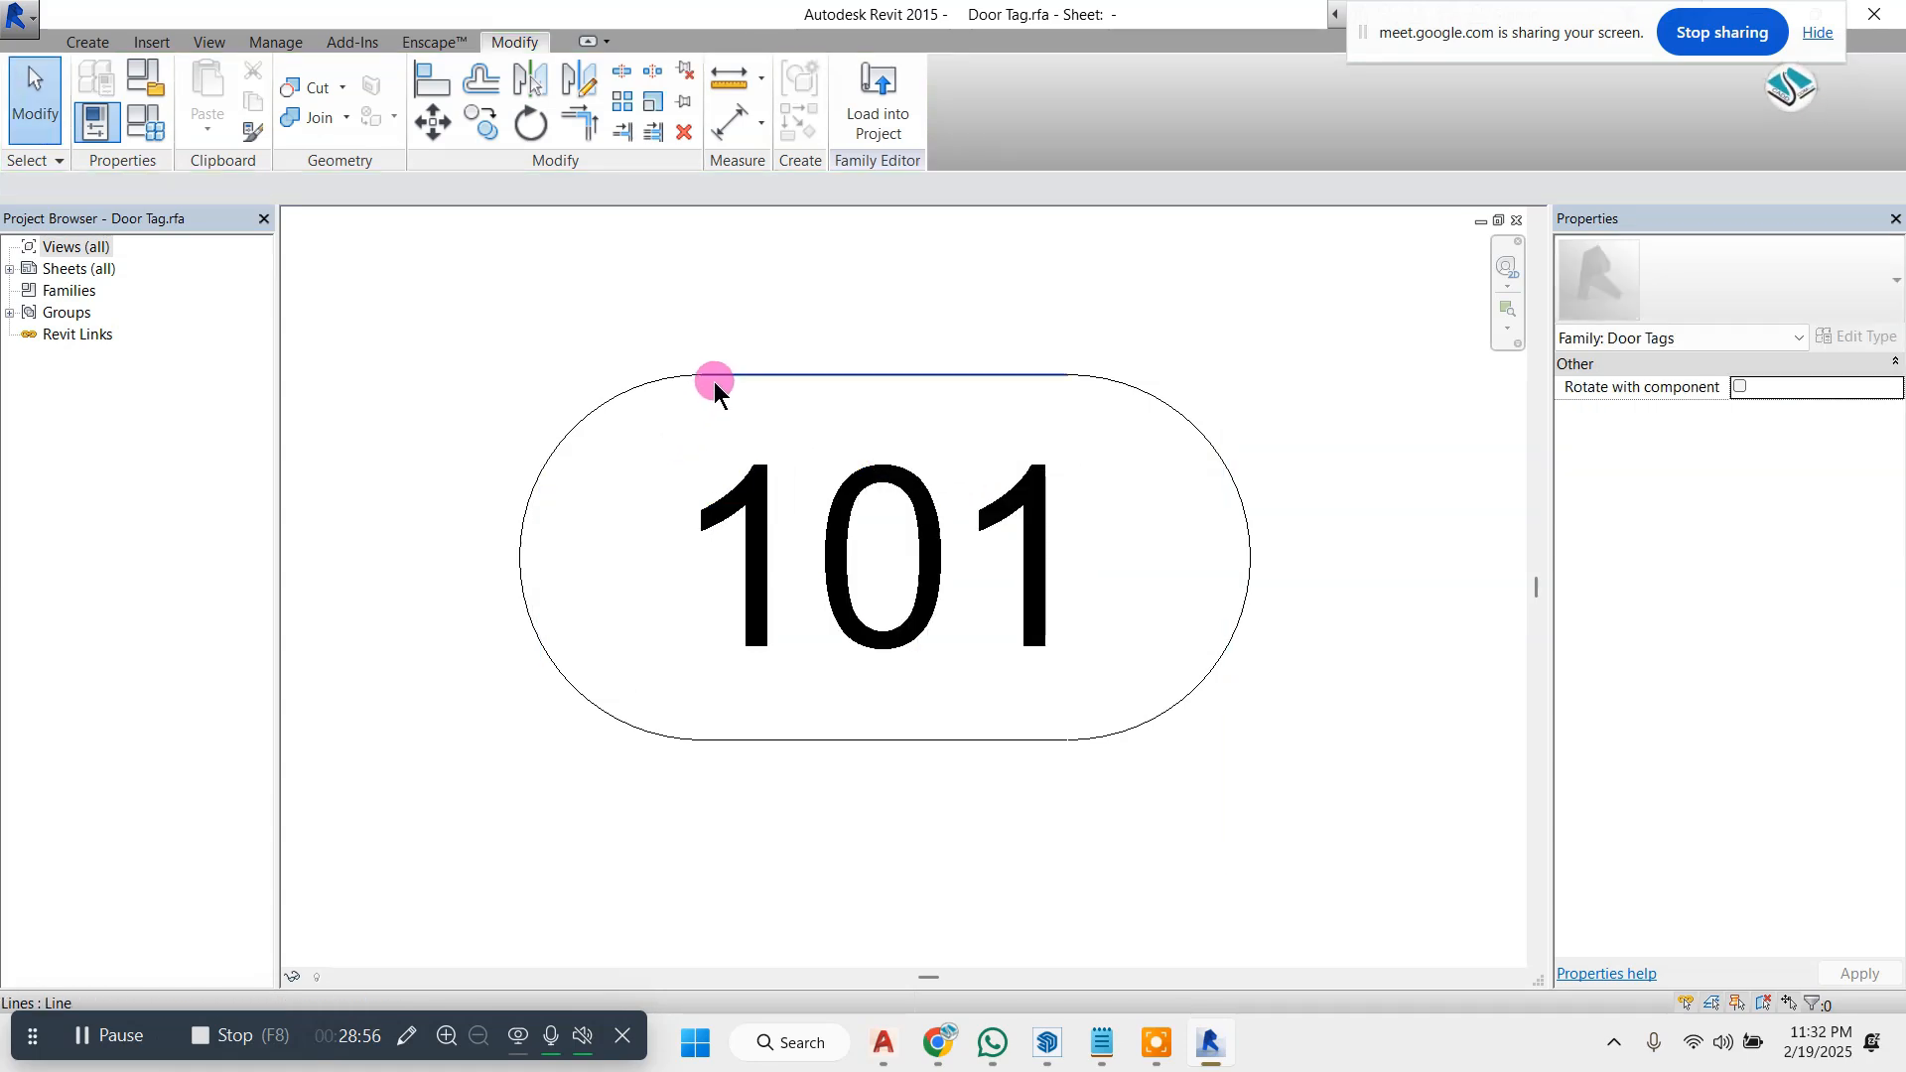
- Delete the rounded outline lines around the 101 label in the door tag family, keeping the label
drag(459, 302, 1280, 789)
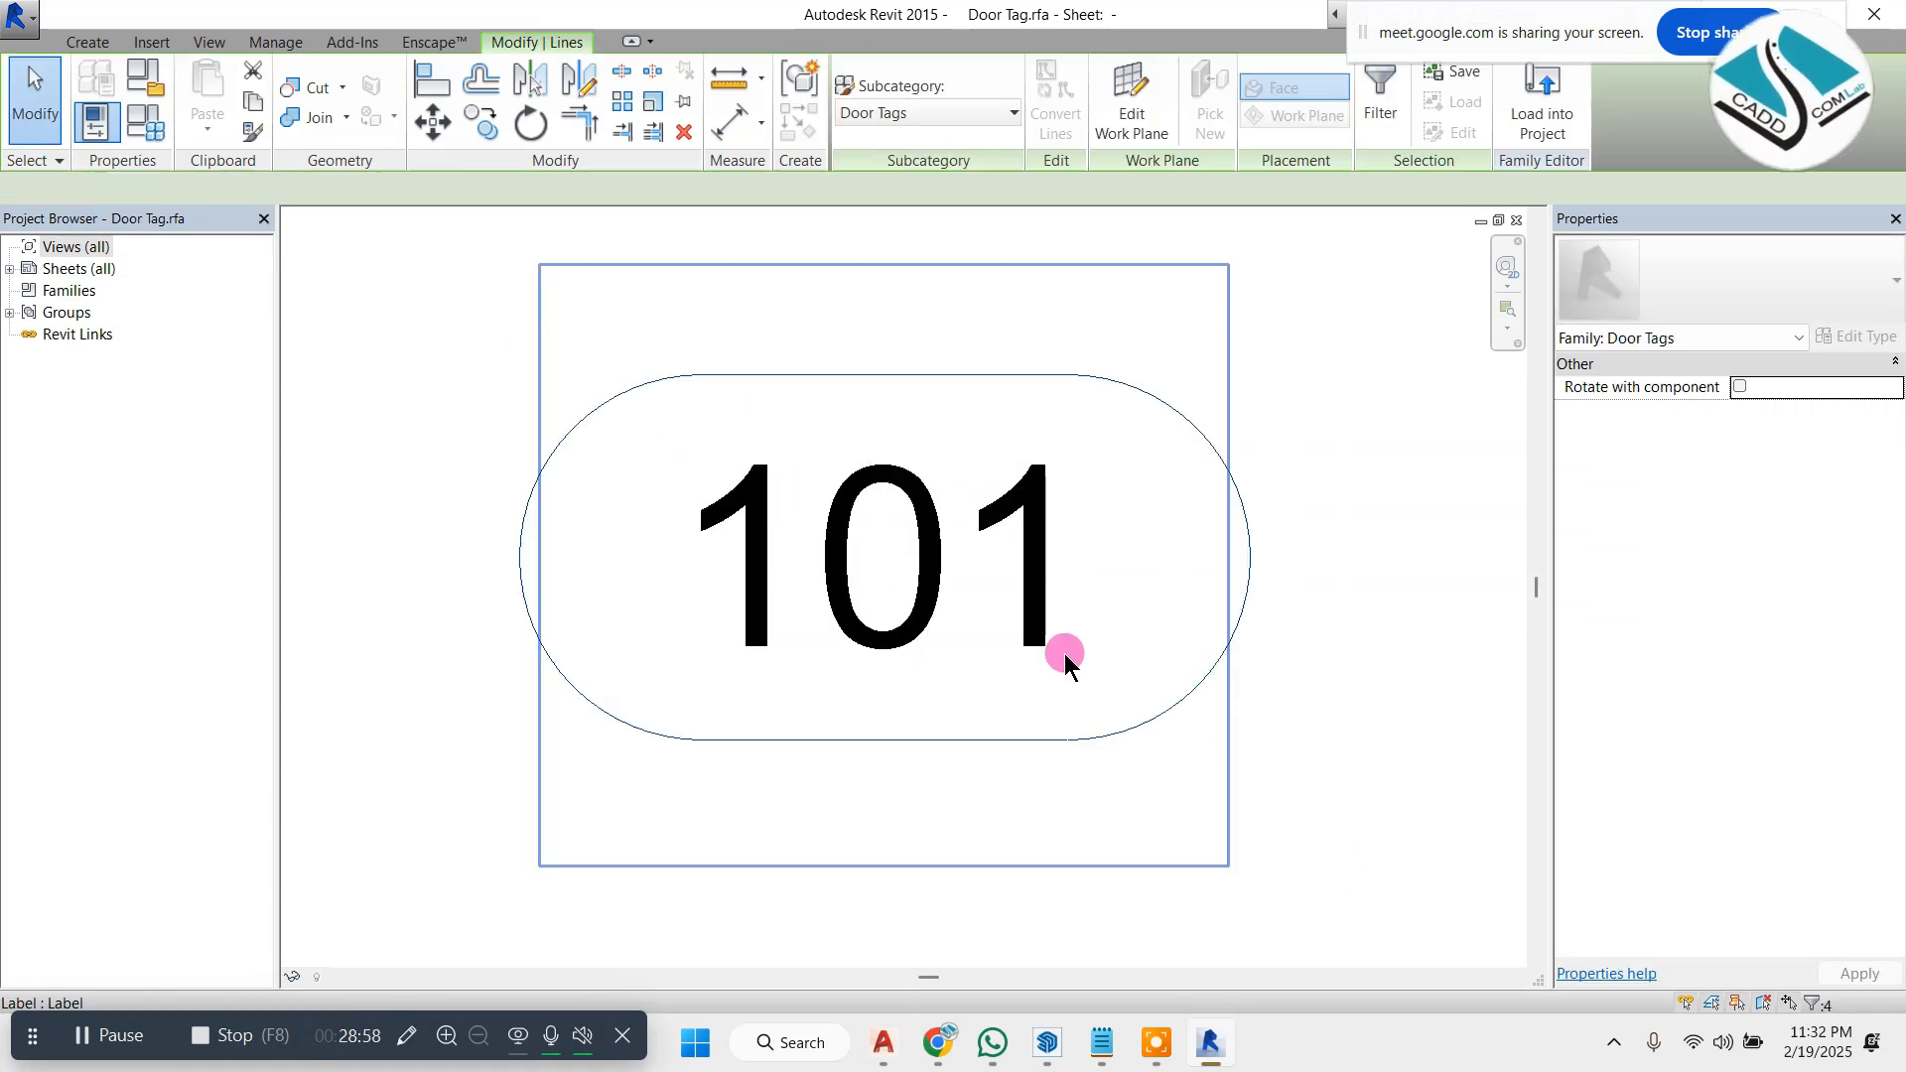
key(Escape)
drag(472, 319, 1457, 869)
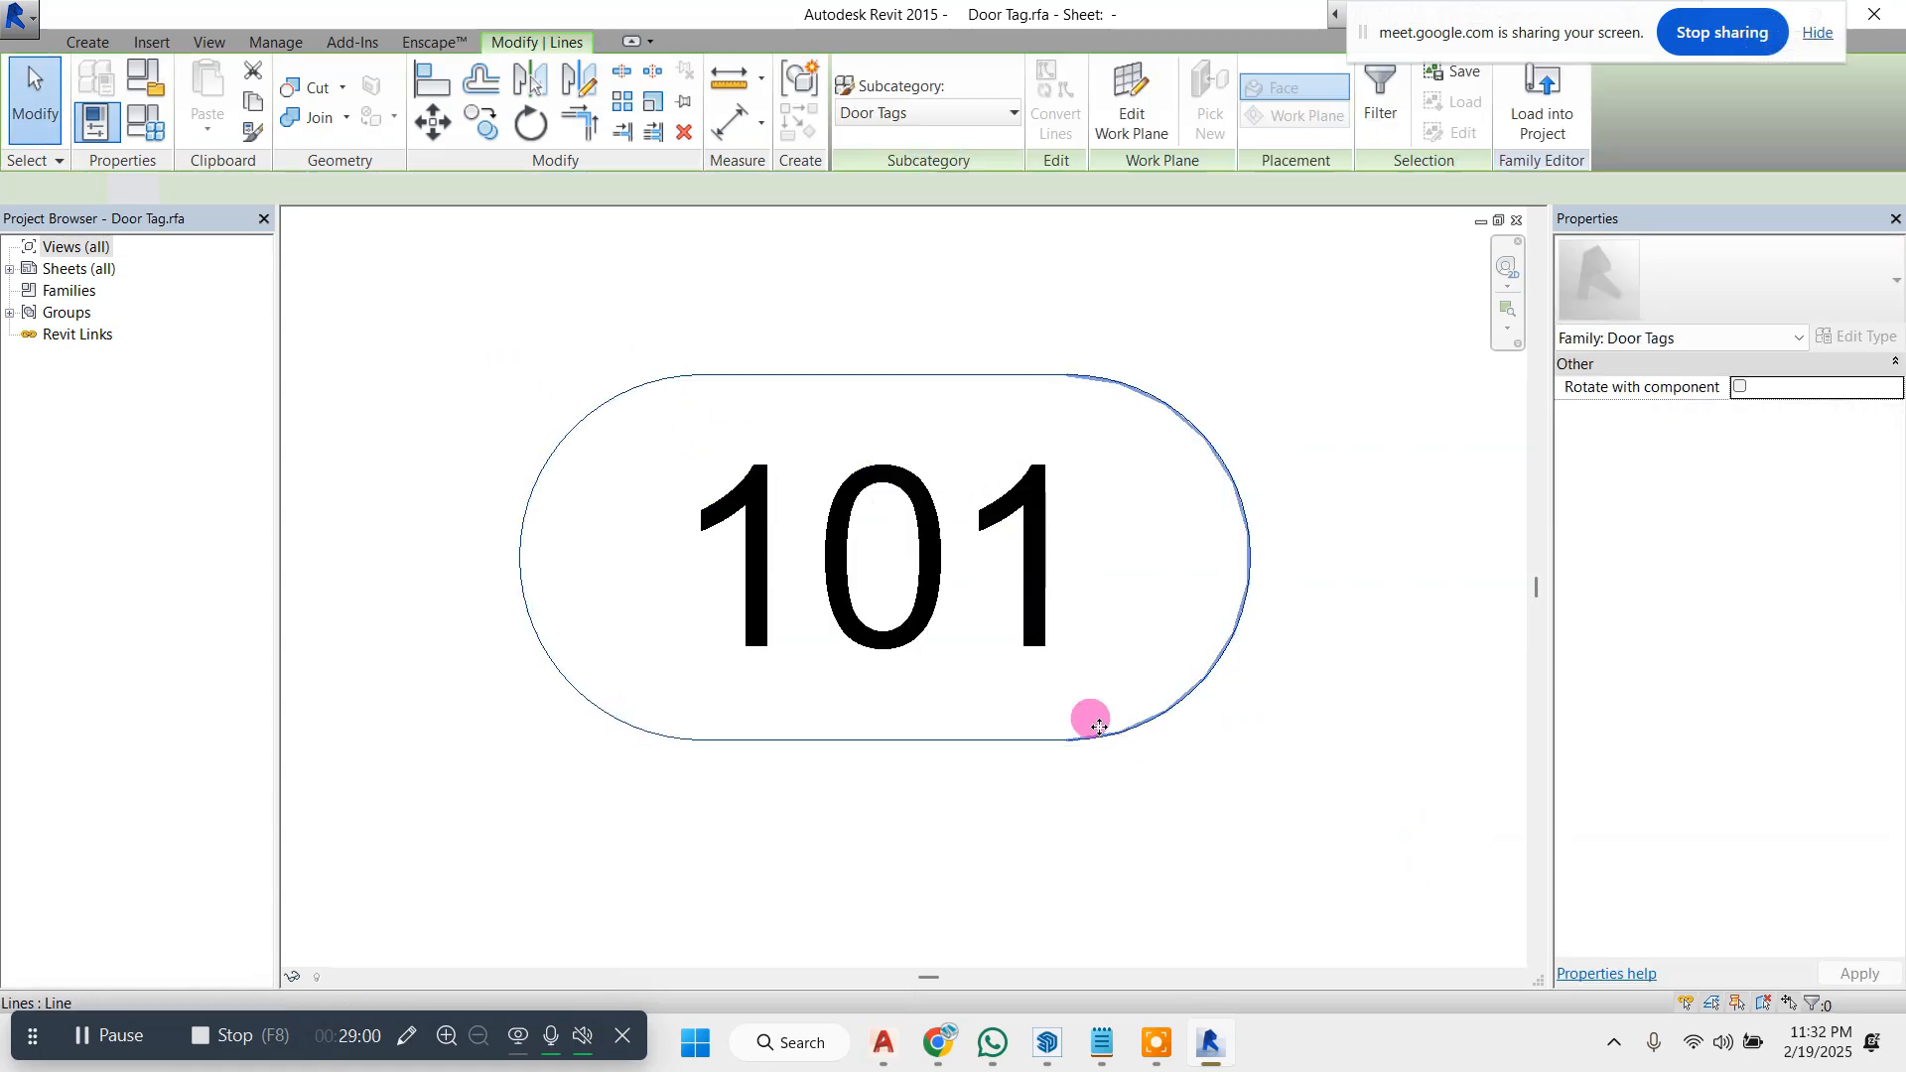
key(Delete)
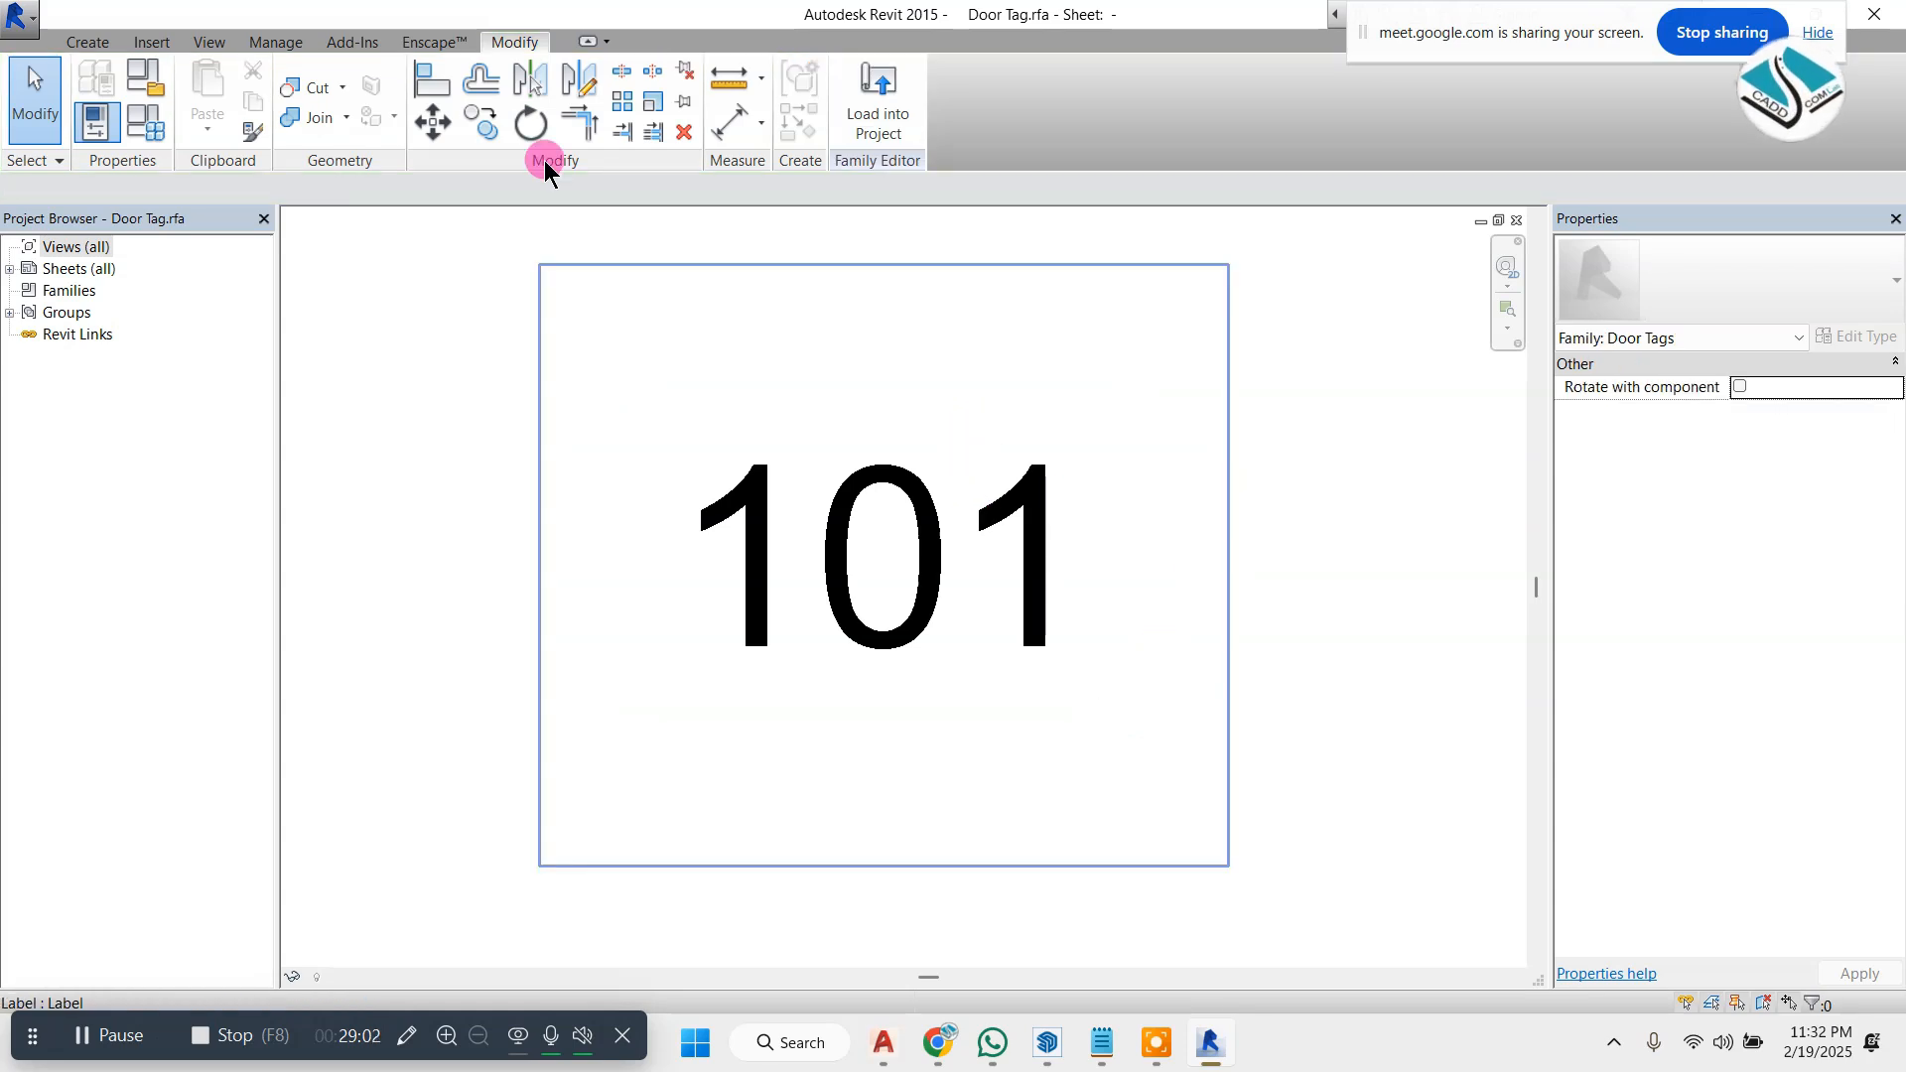
- Draw a five-sided circumscribed polygon centred on the 101 label, with a radius of about 31/256"
click(97, 43)
click(199, 86)
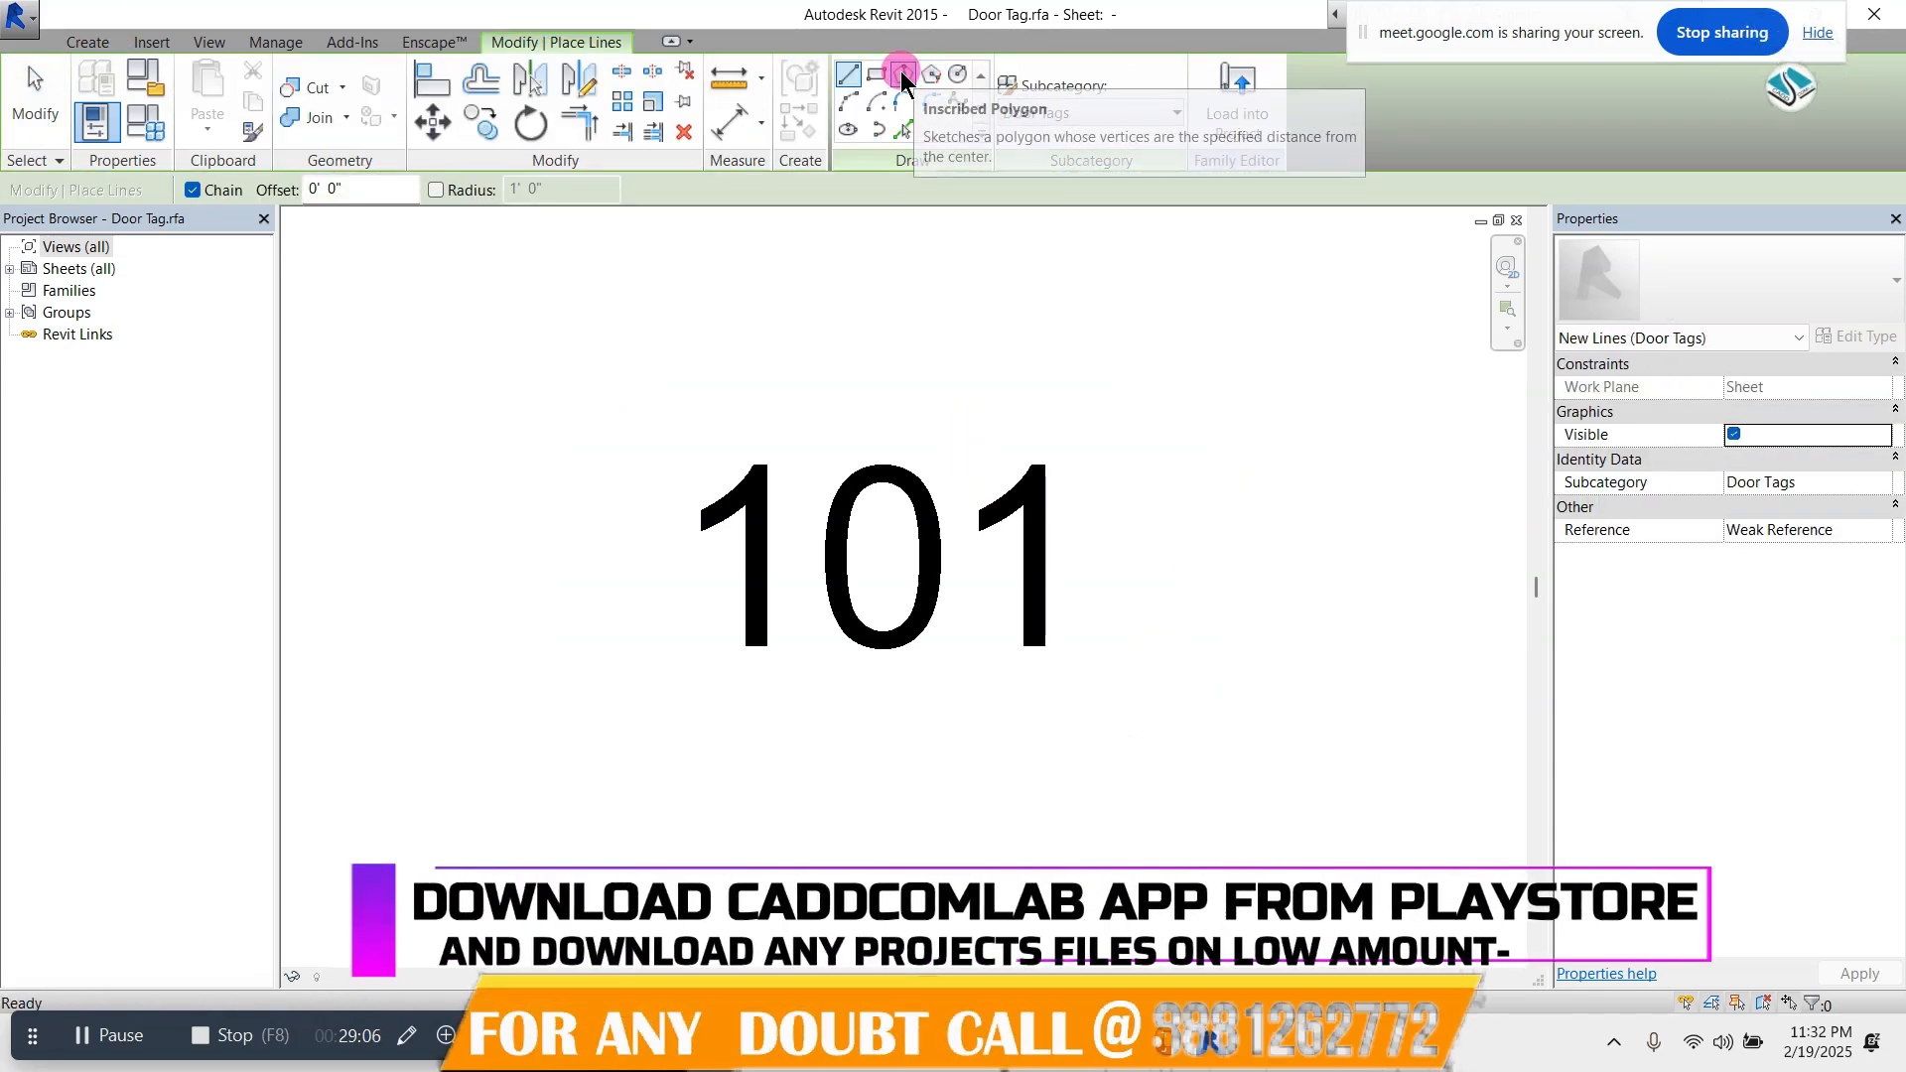
click(902, 75)
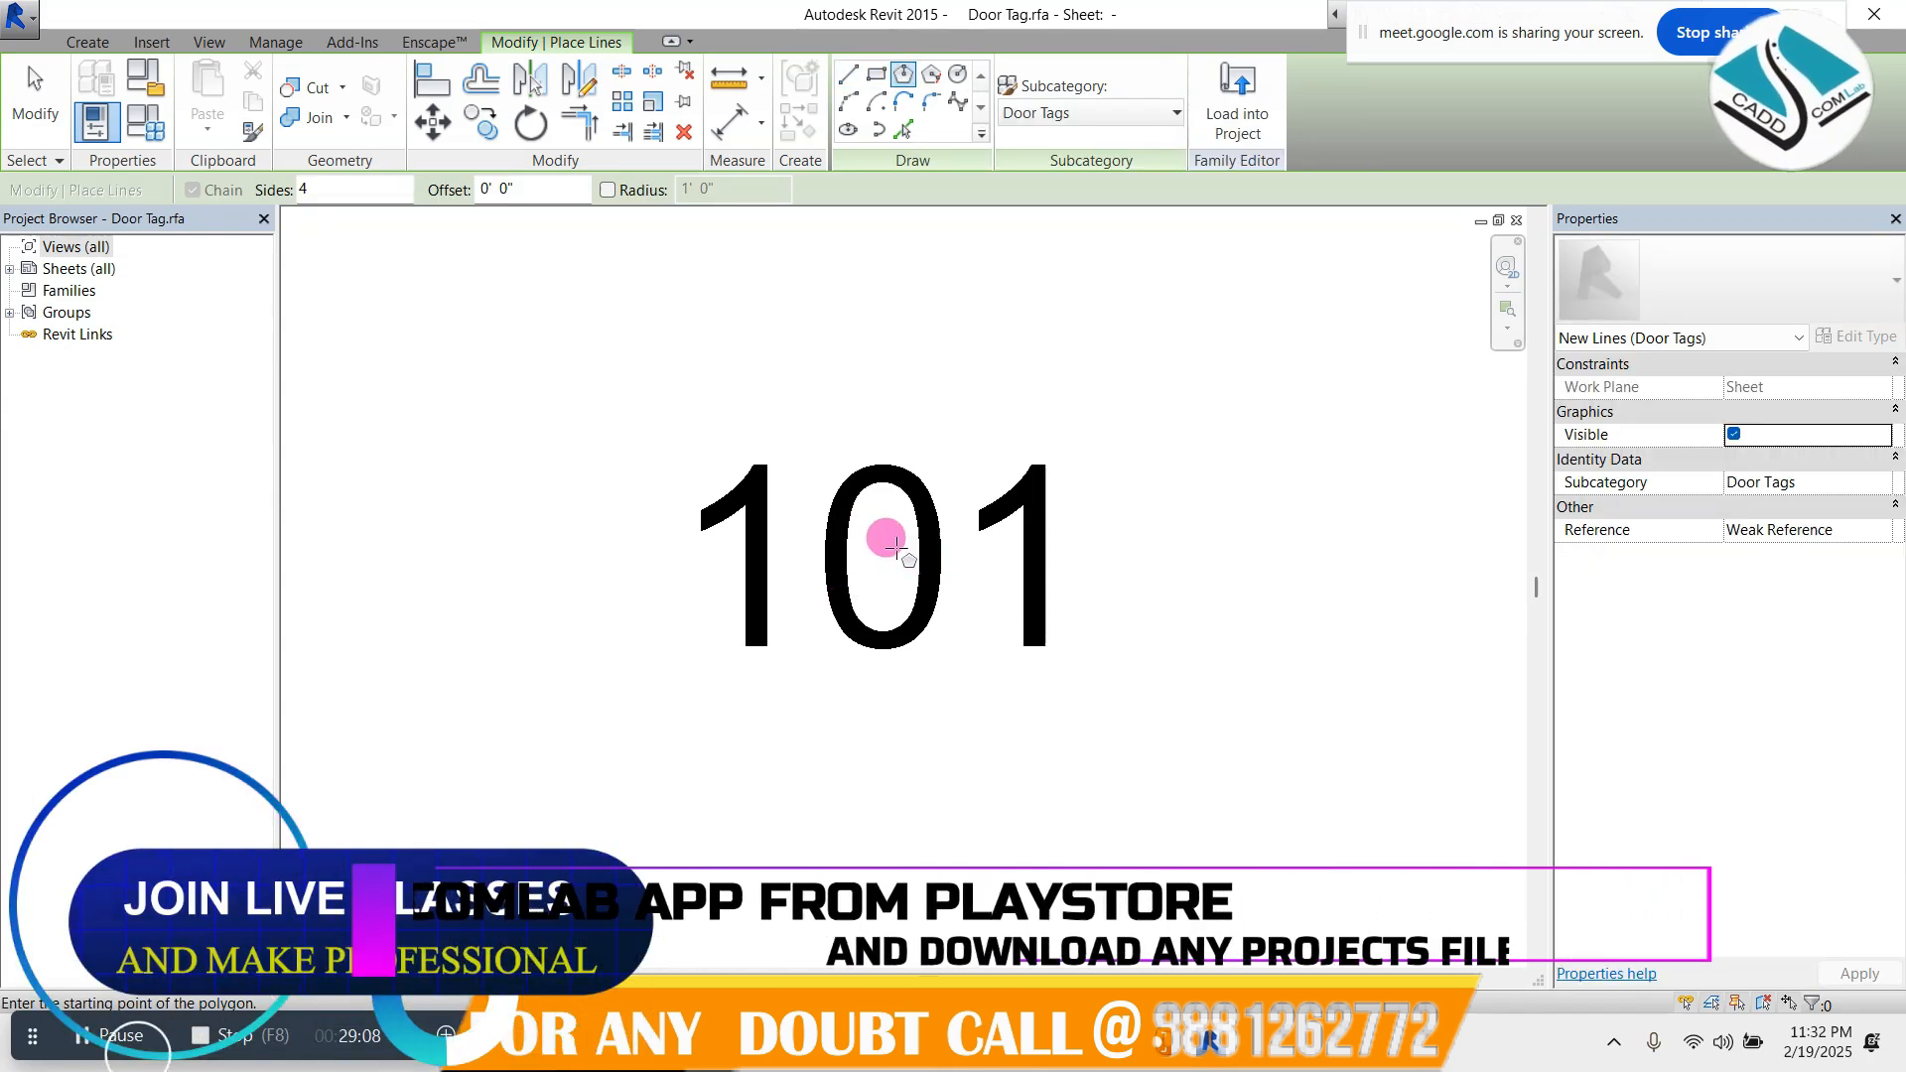
click(884, 546)
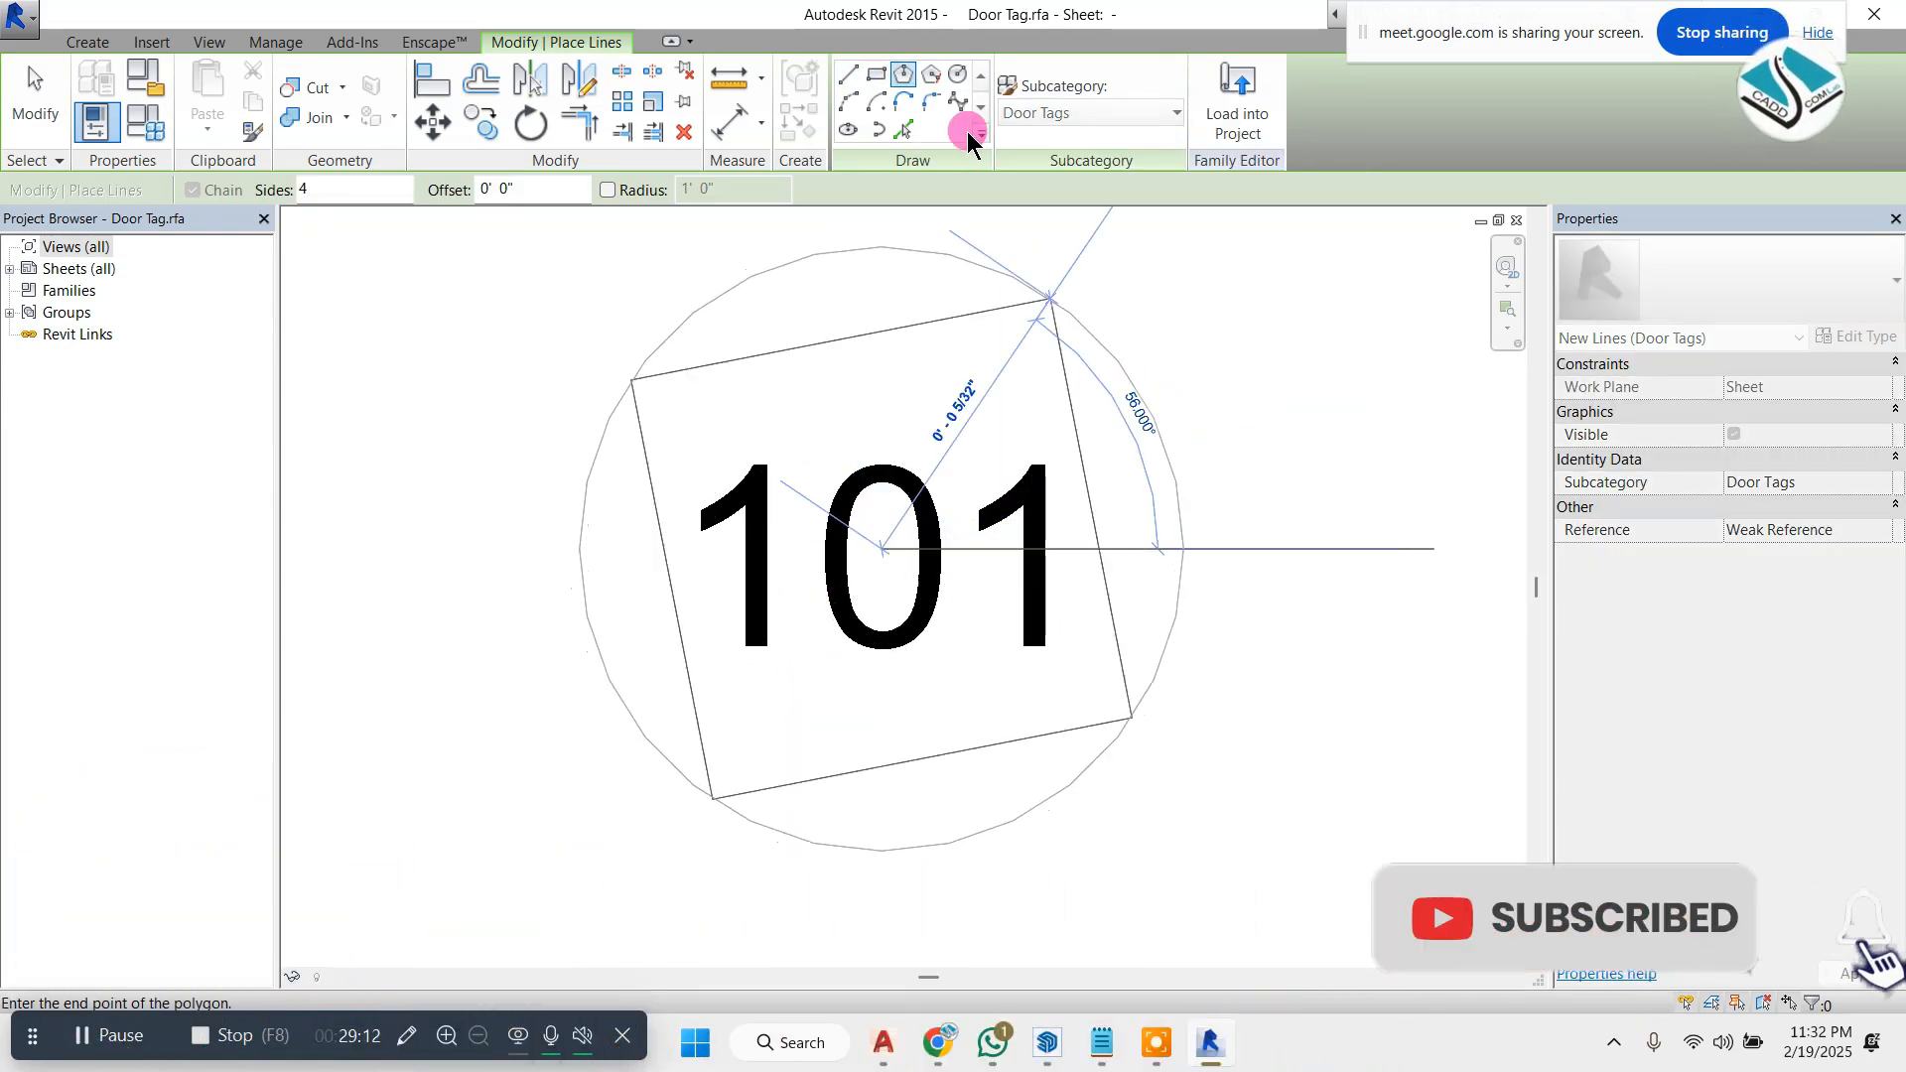
click(930, 75)
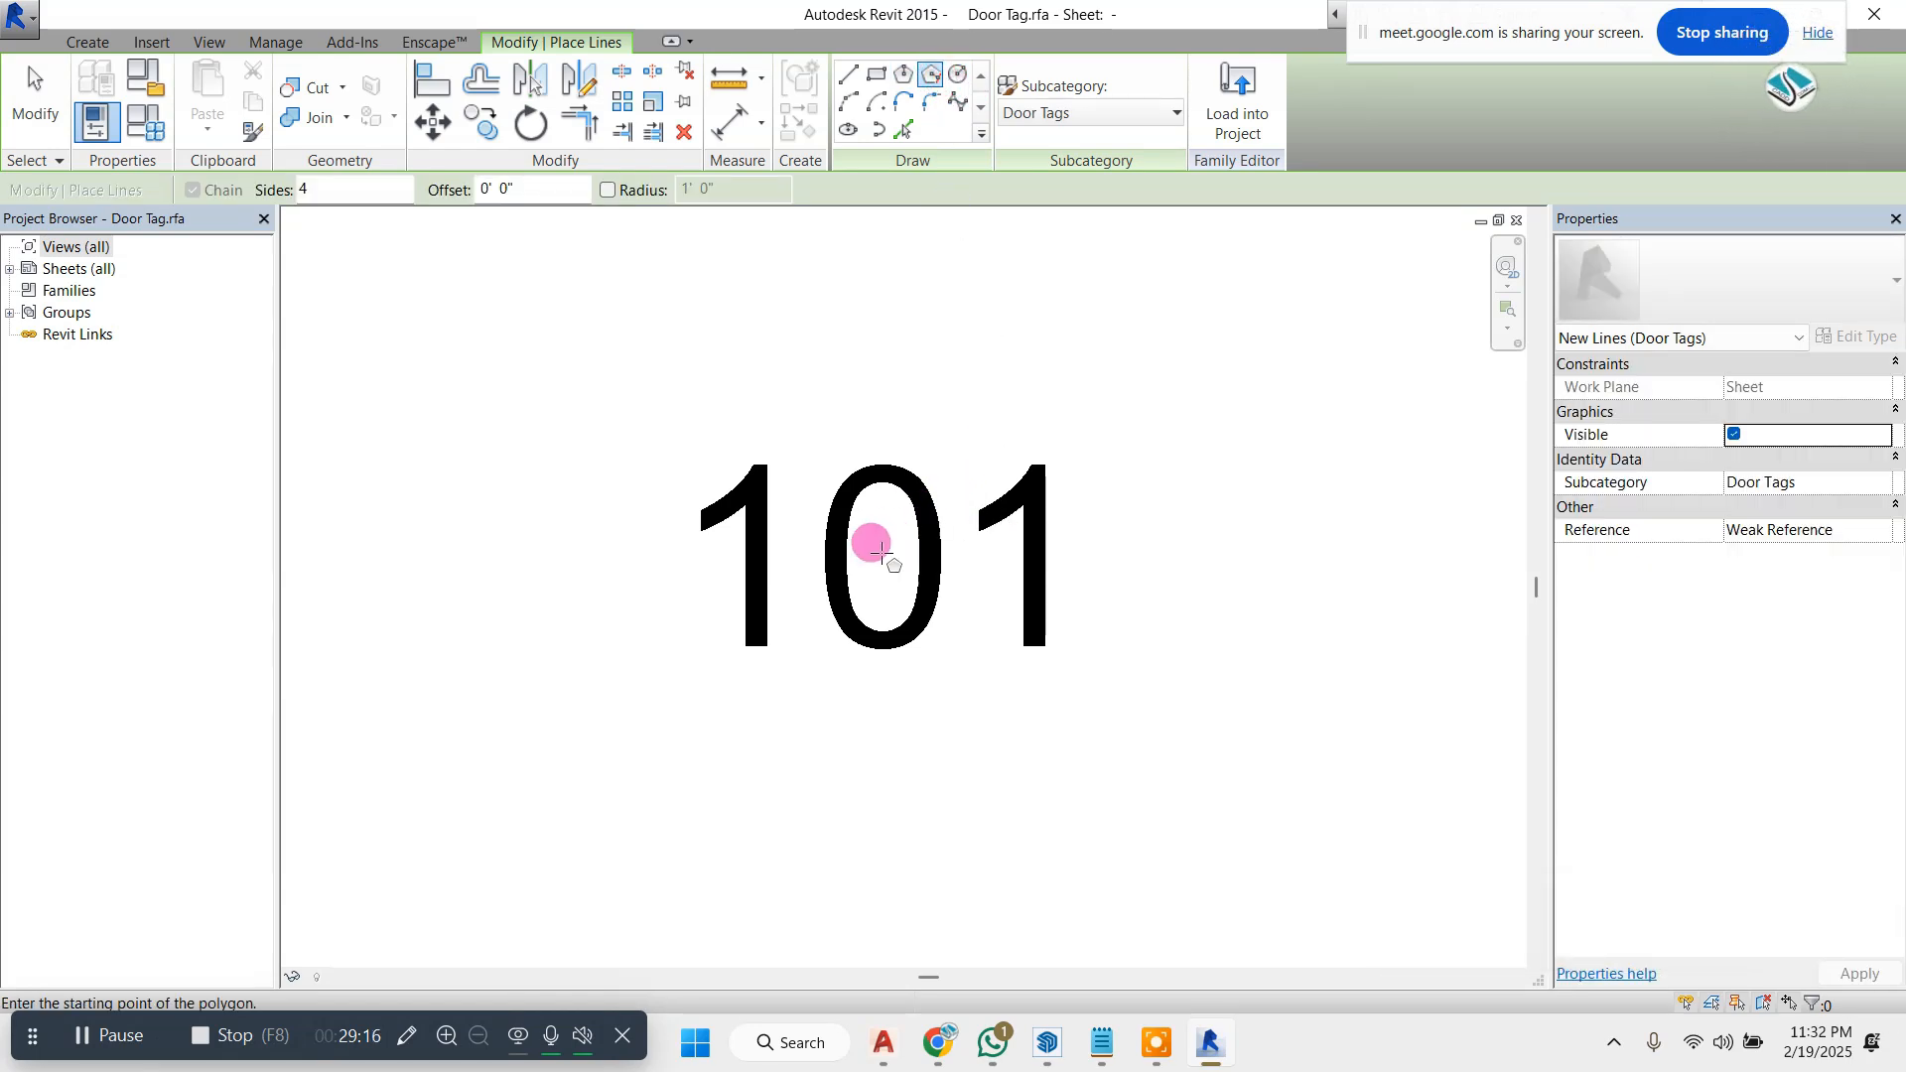
click(882, 552)
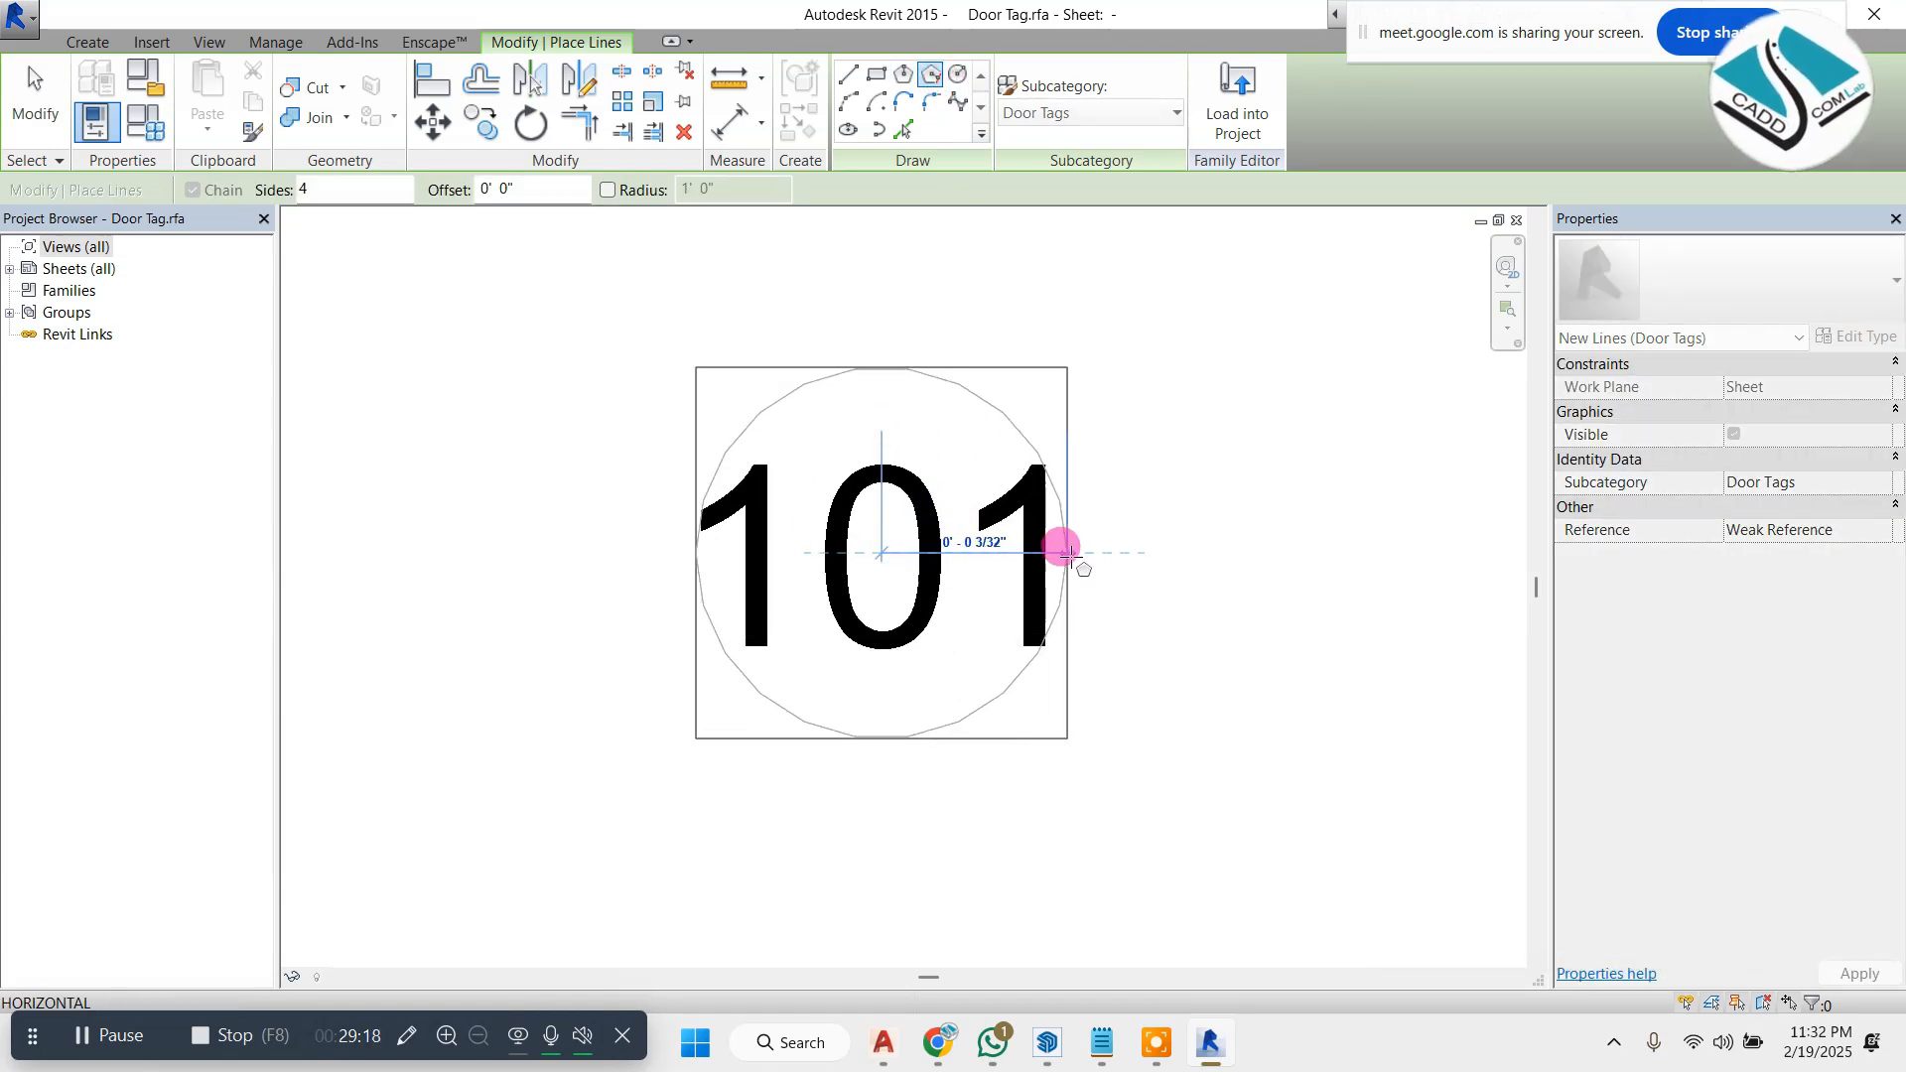
key(Escape)
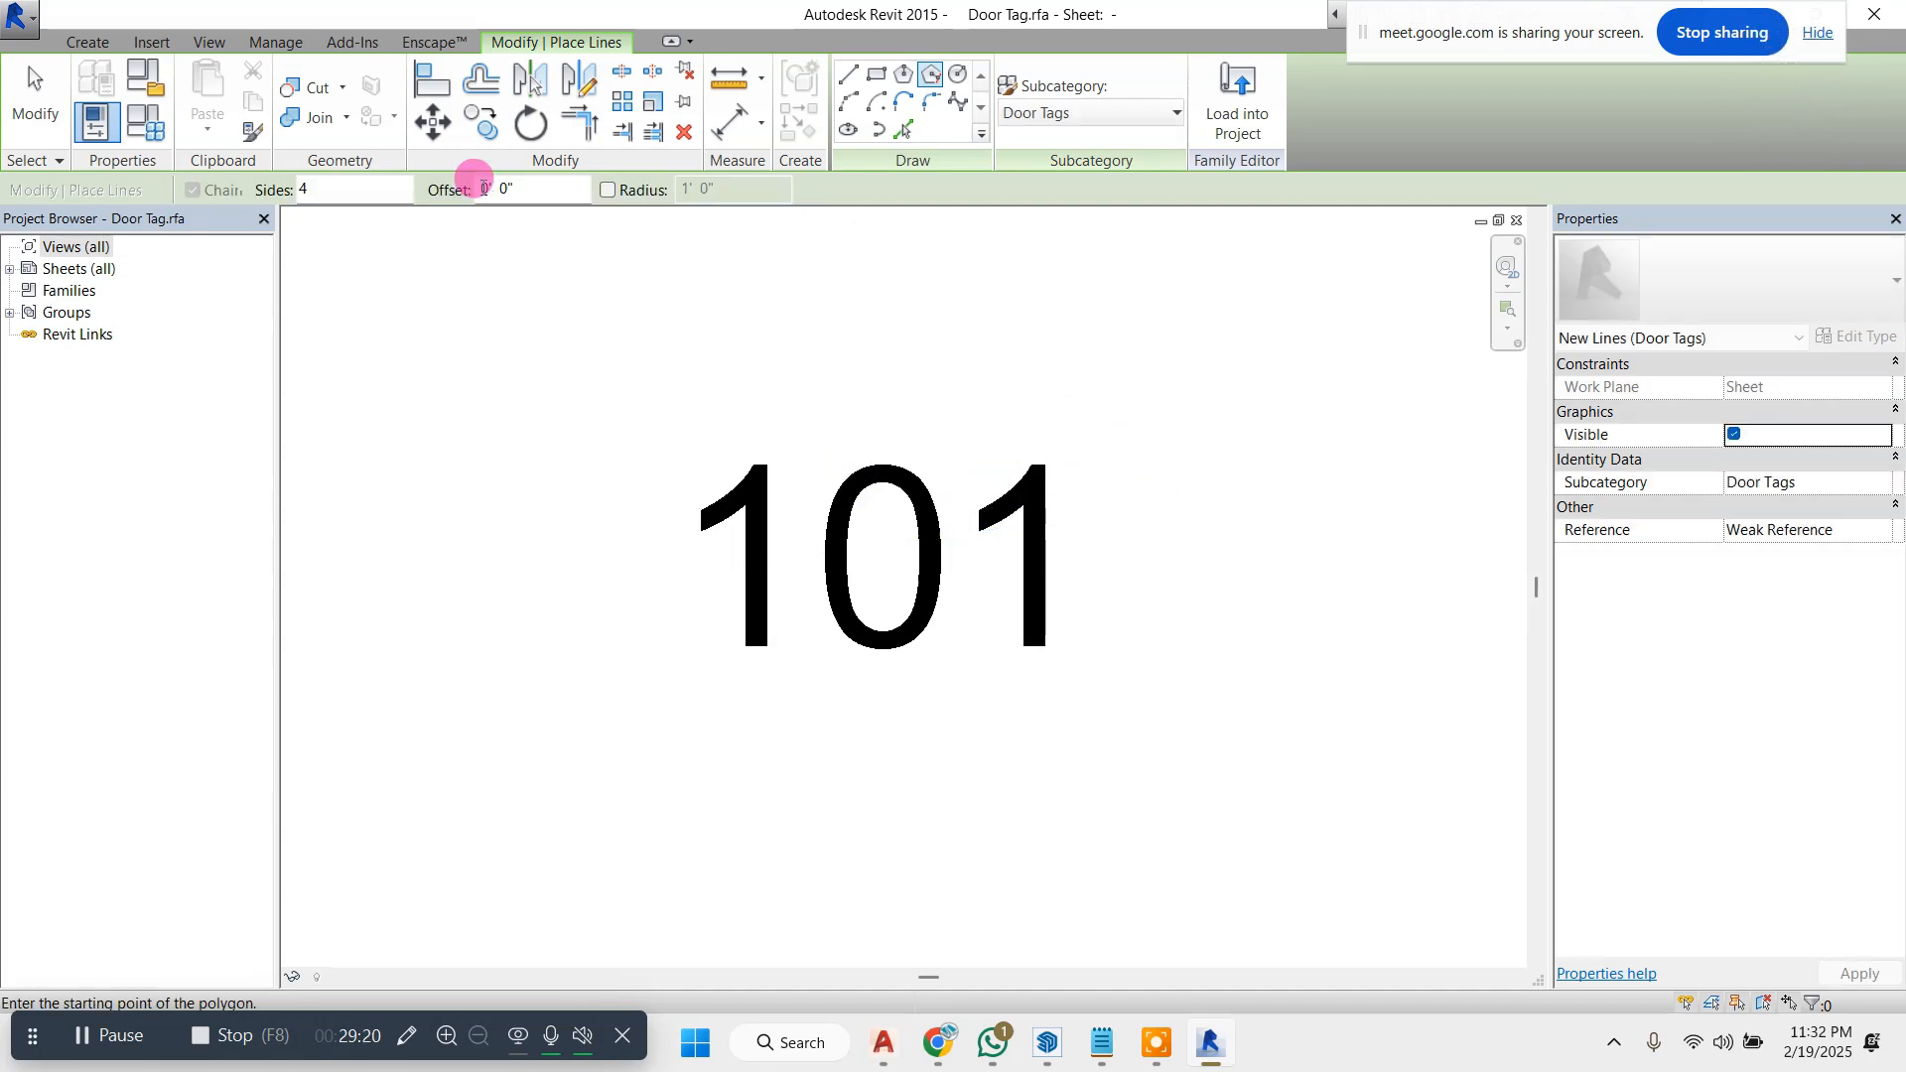
double_click(316, 191)
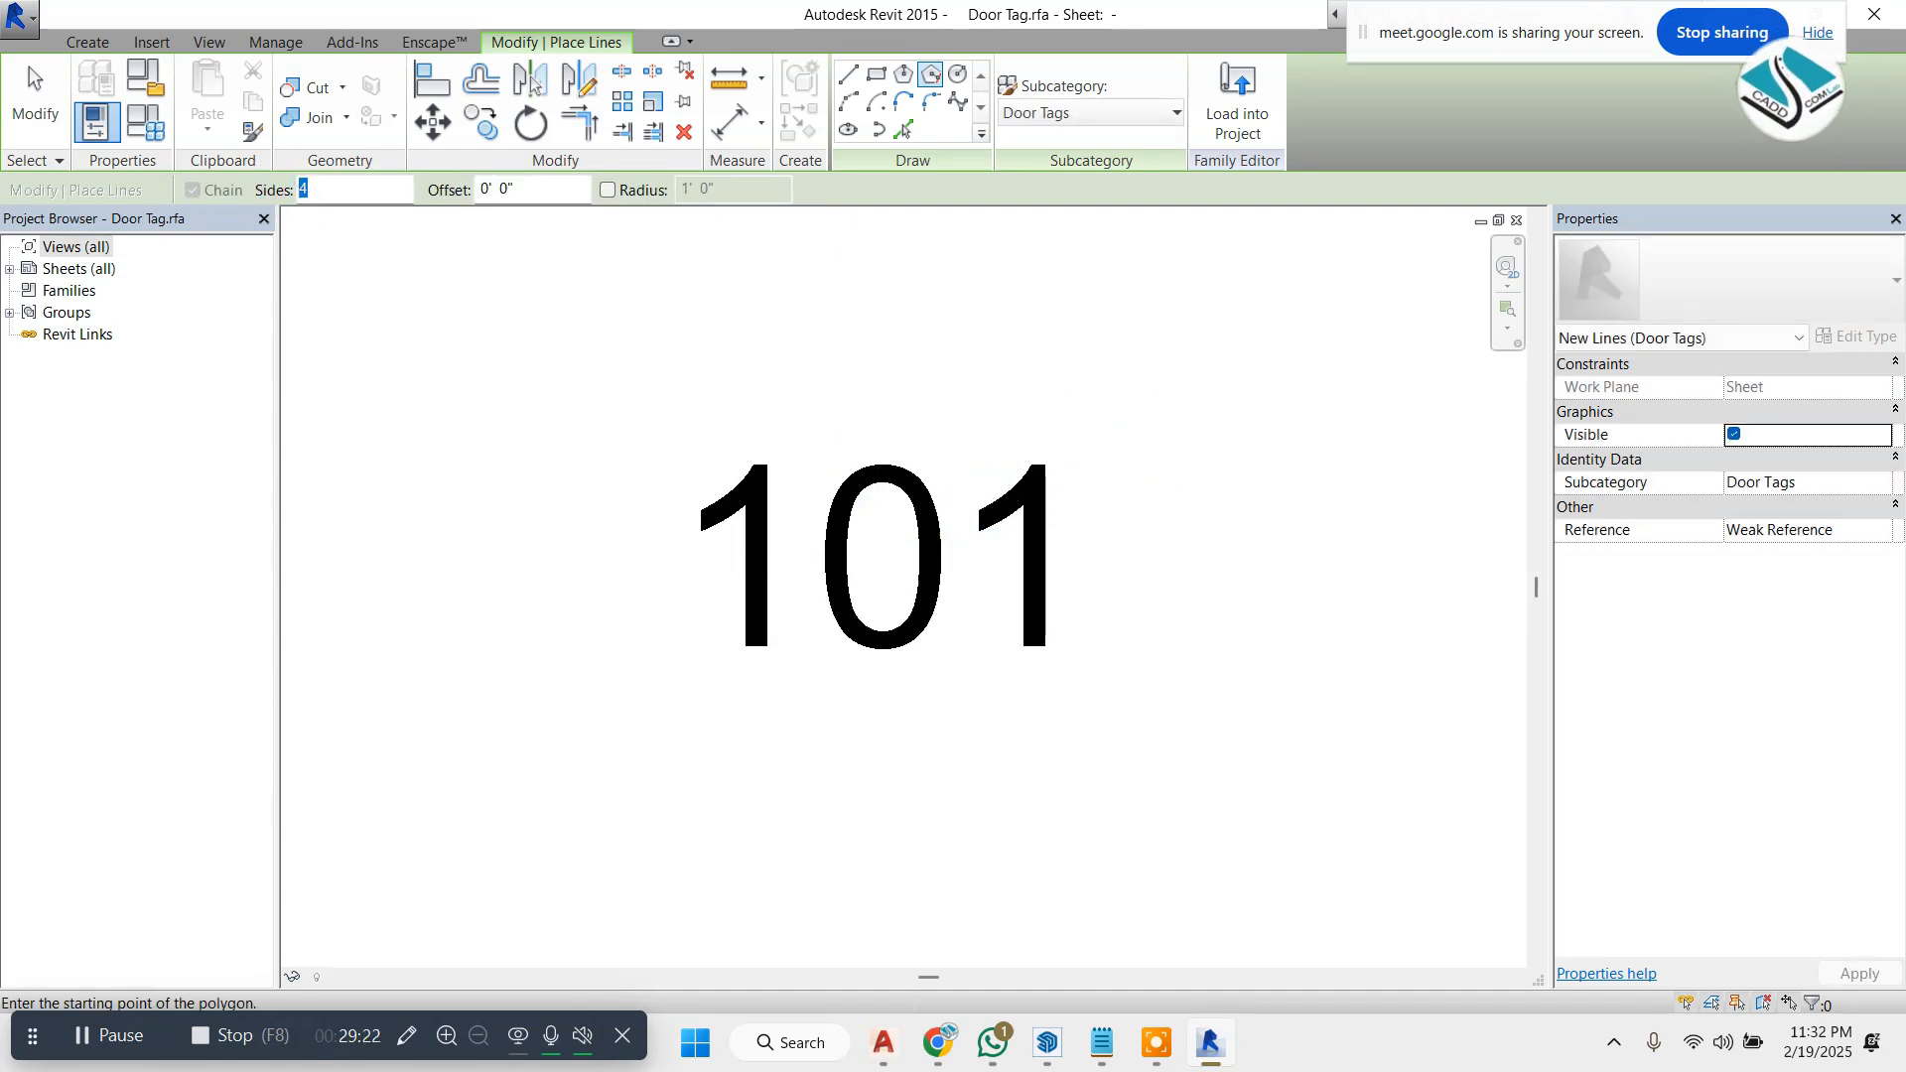
text(5)
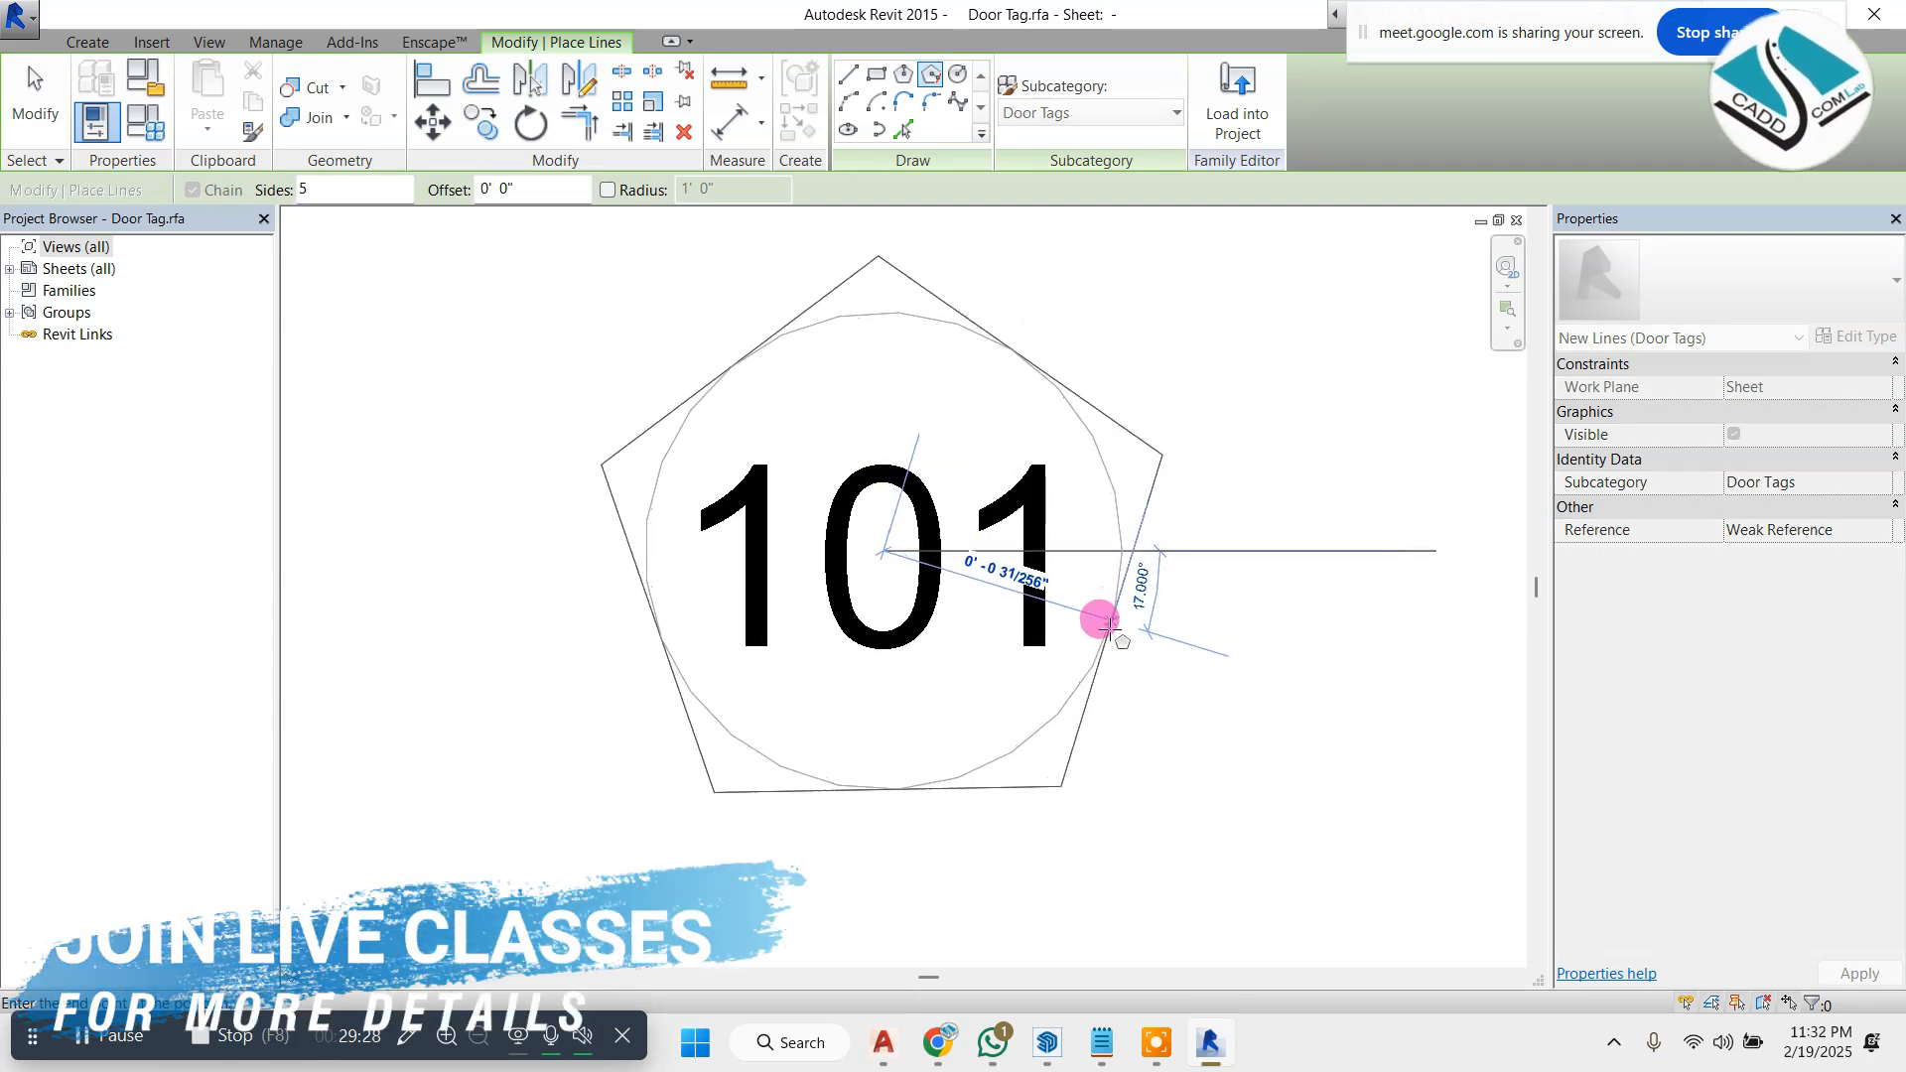
click(1109, 619)
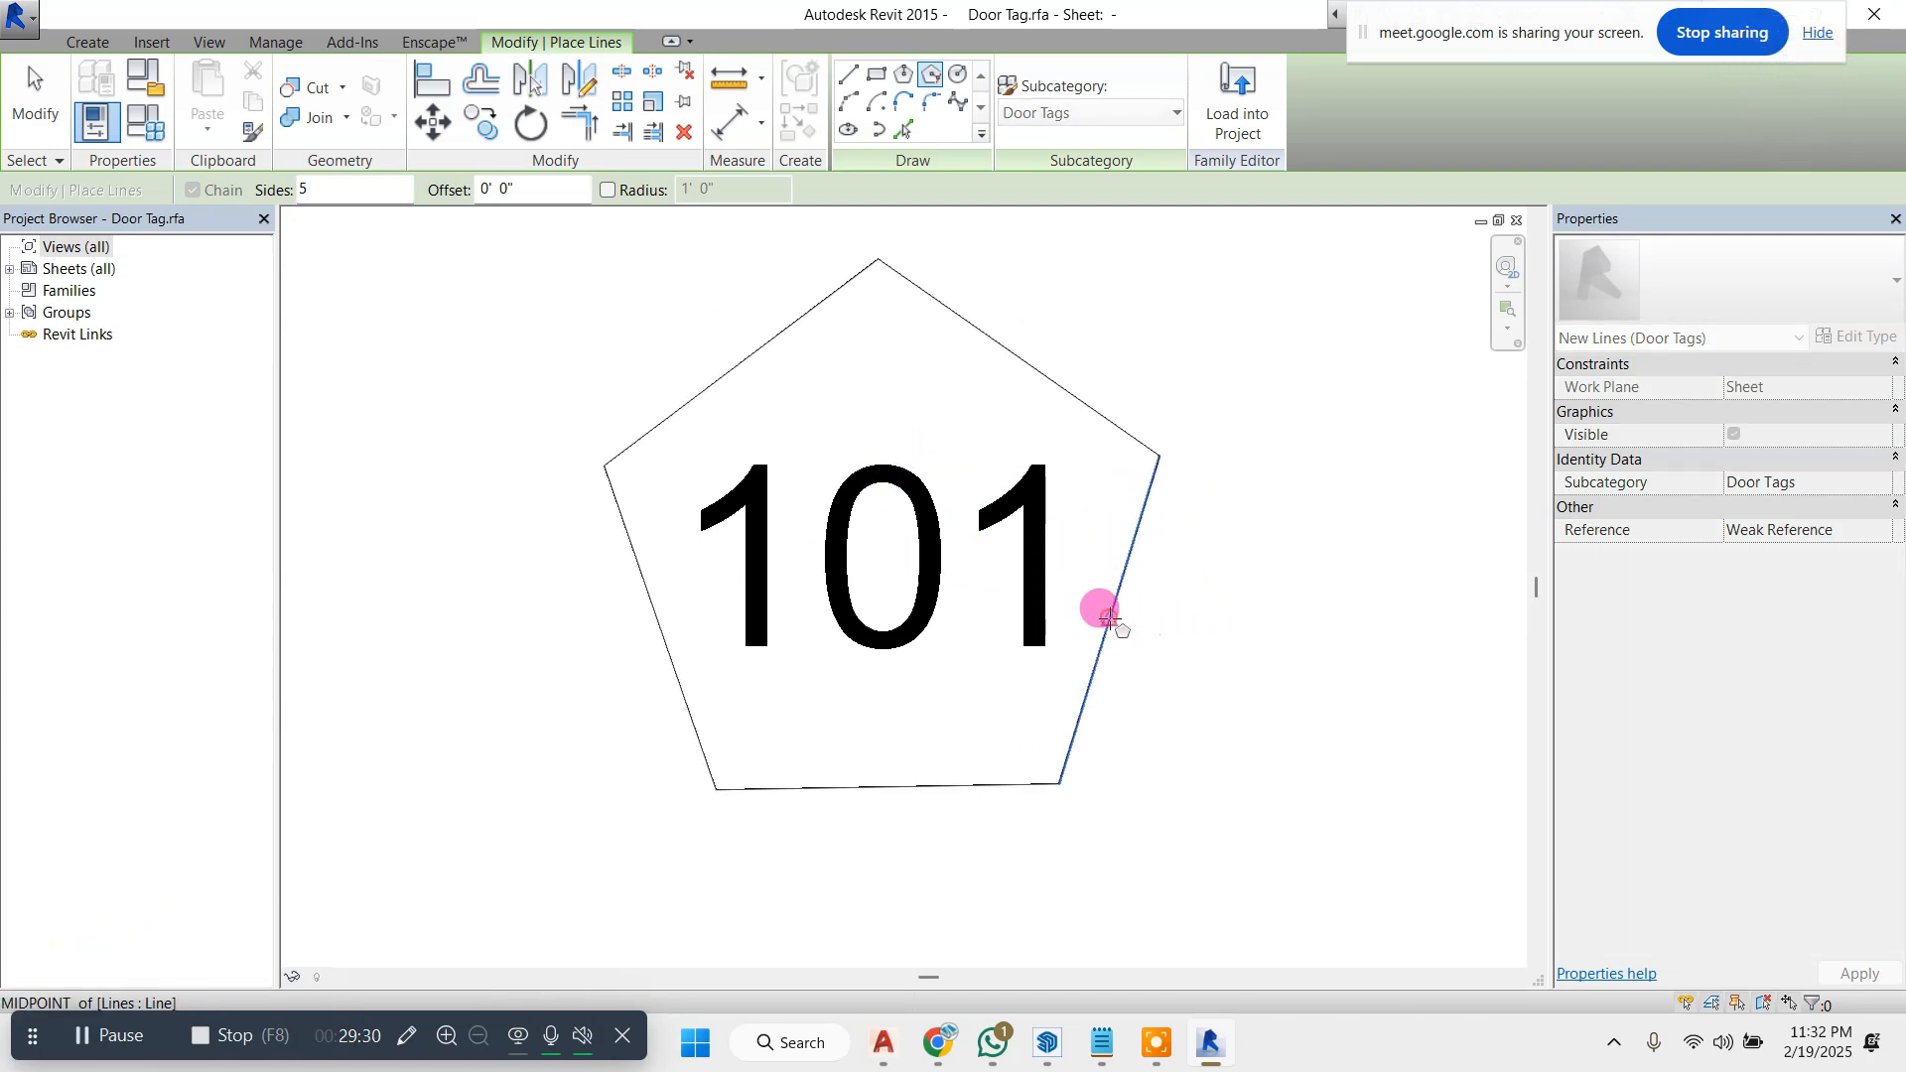
scroll(1013, 617, down, 2)
key(Escape)
key(Escape)
scroll(979, 520, up, 1)
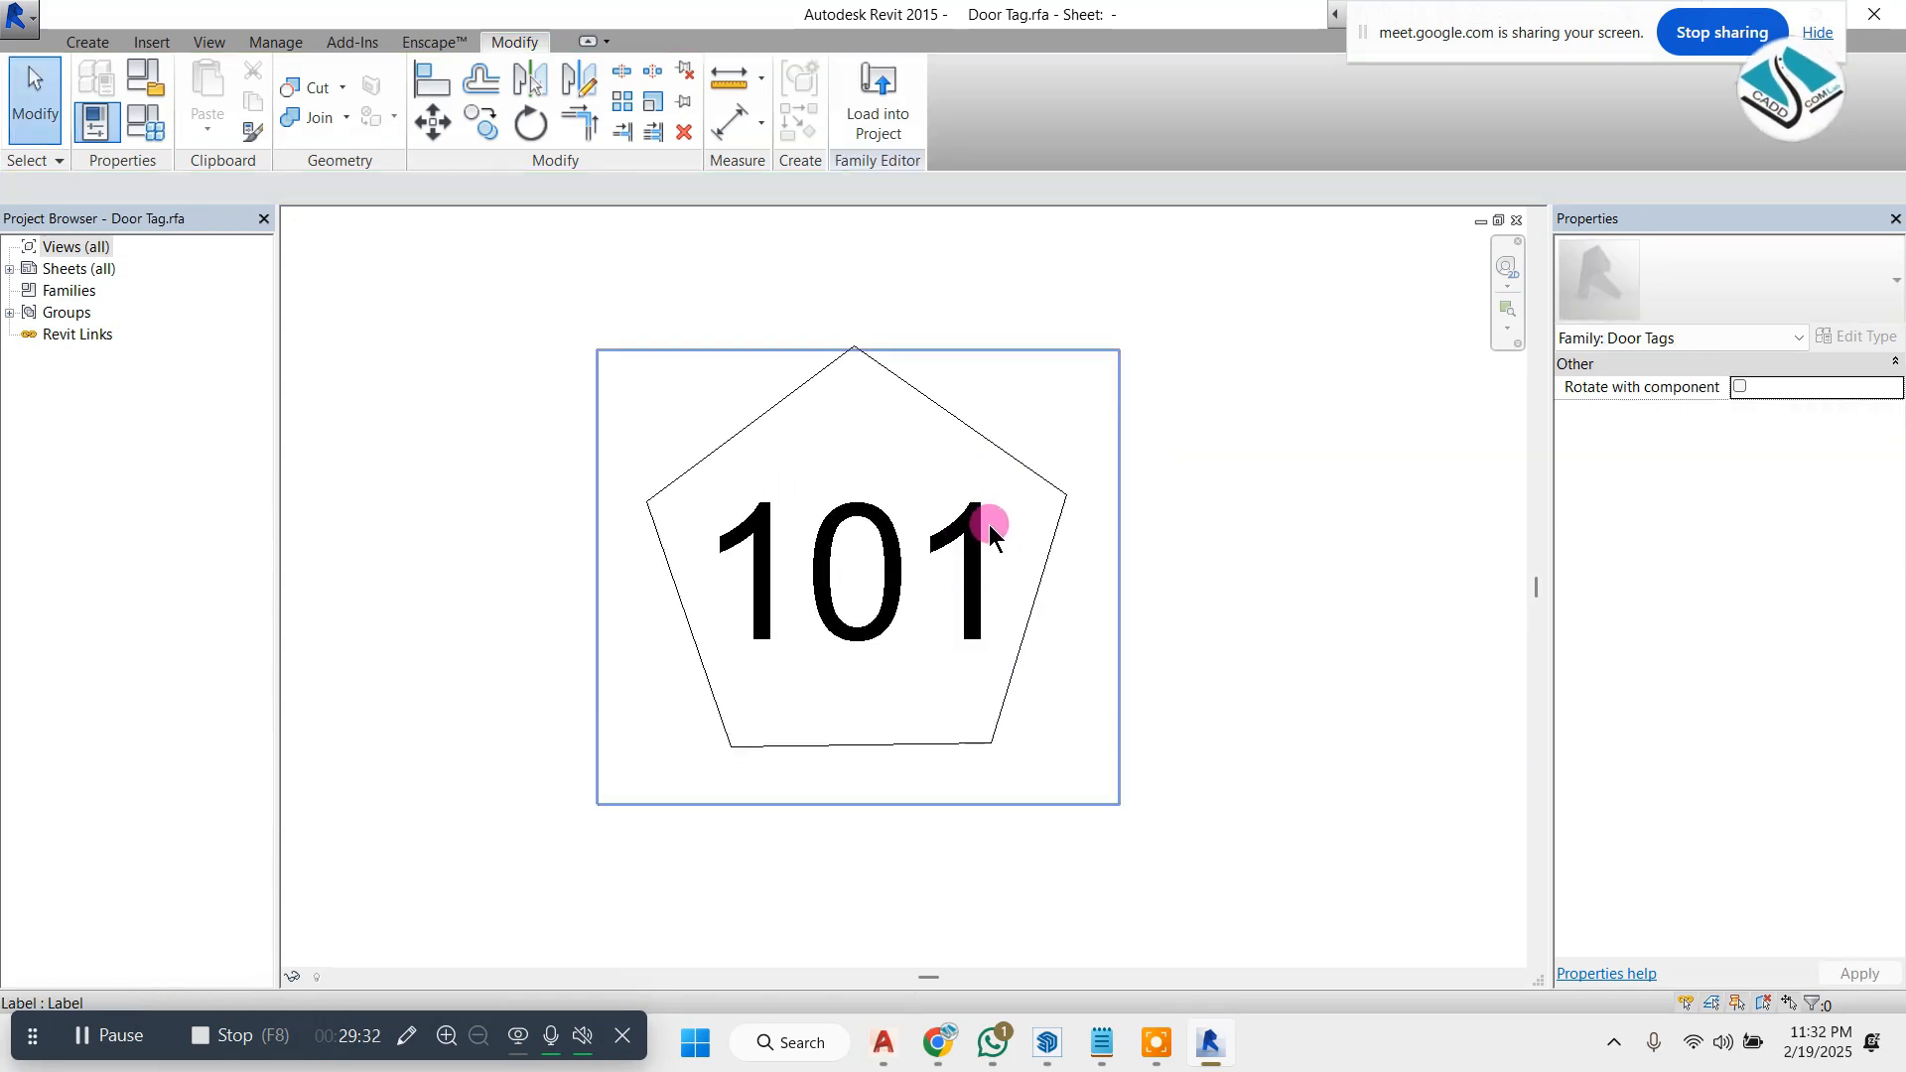
- Set the 101 label type's text font to Revit_HEB_DWG
click(988, 524)
click(1863, 342)
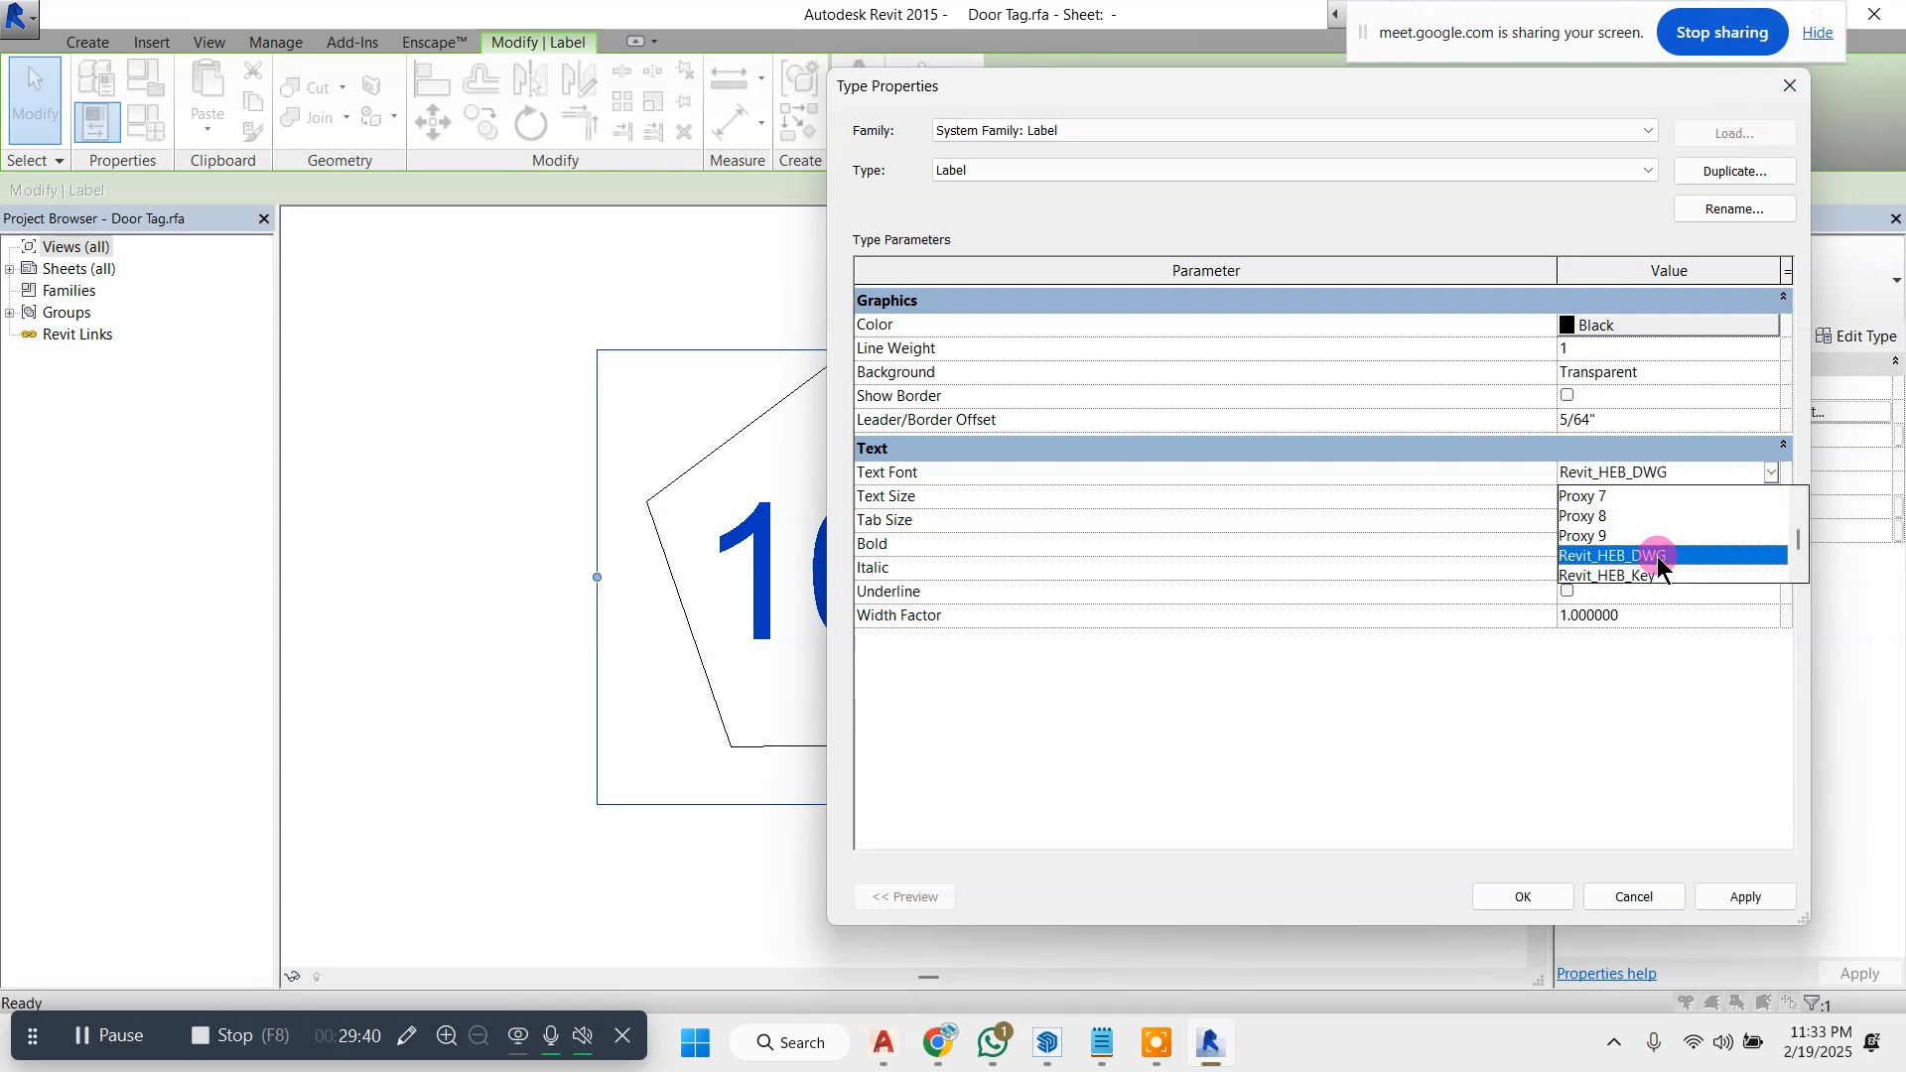
click(1655, 556)
click(1505, 877)
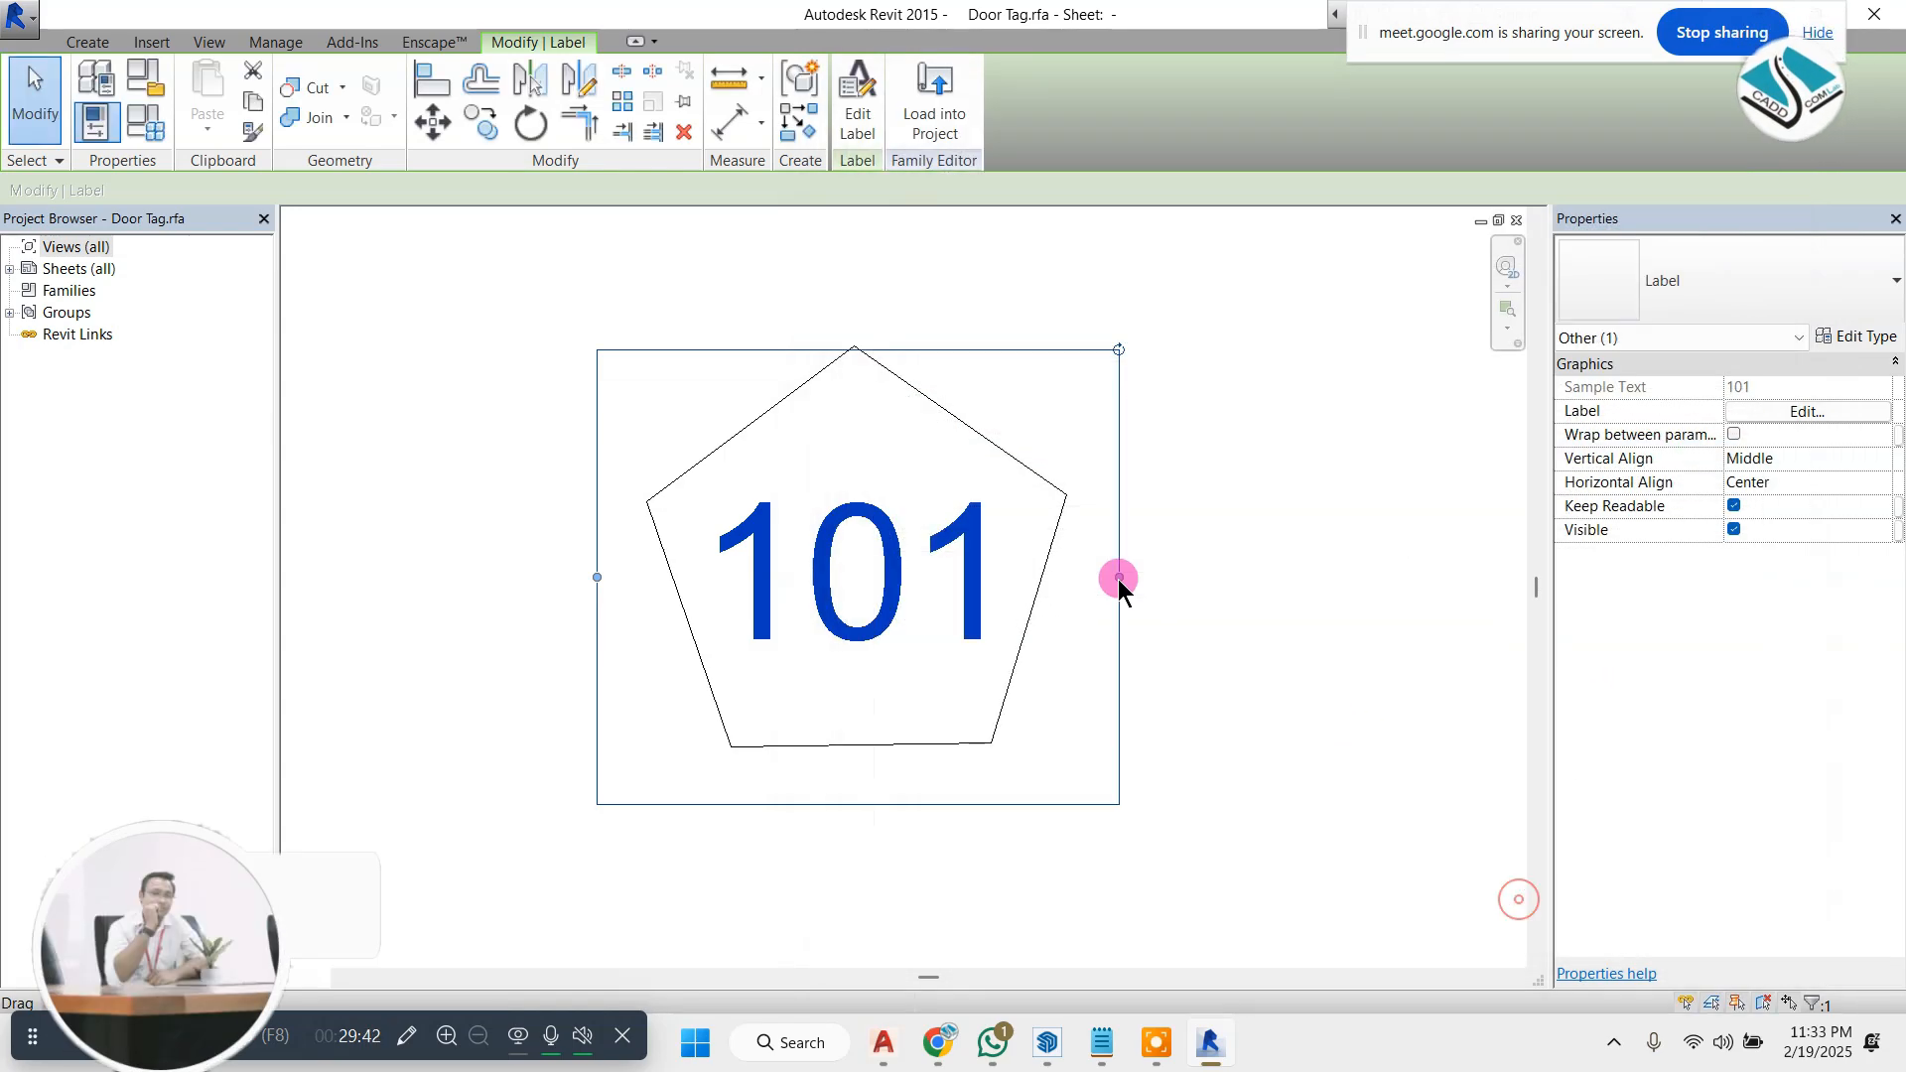
- Load the pentagon door tag family into Project1, overwriting the existing version
click(1195, 435)
click(881, 107)
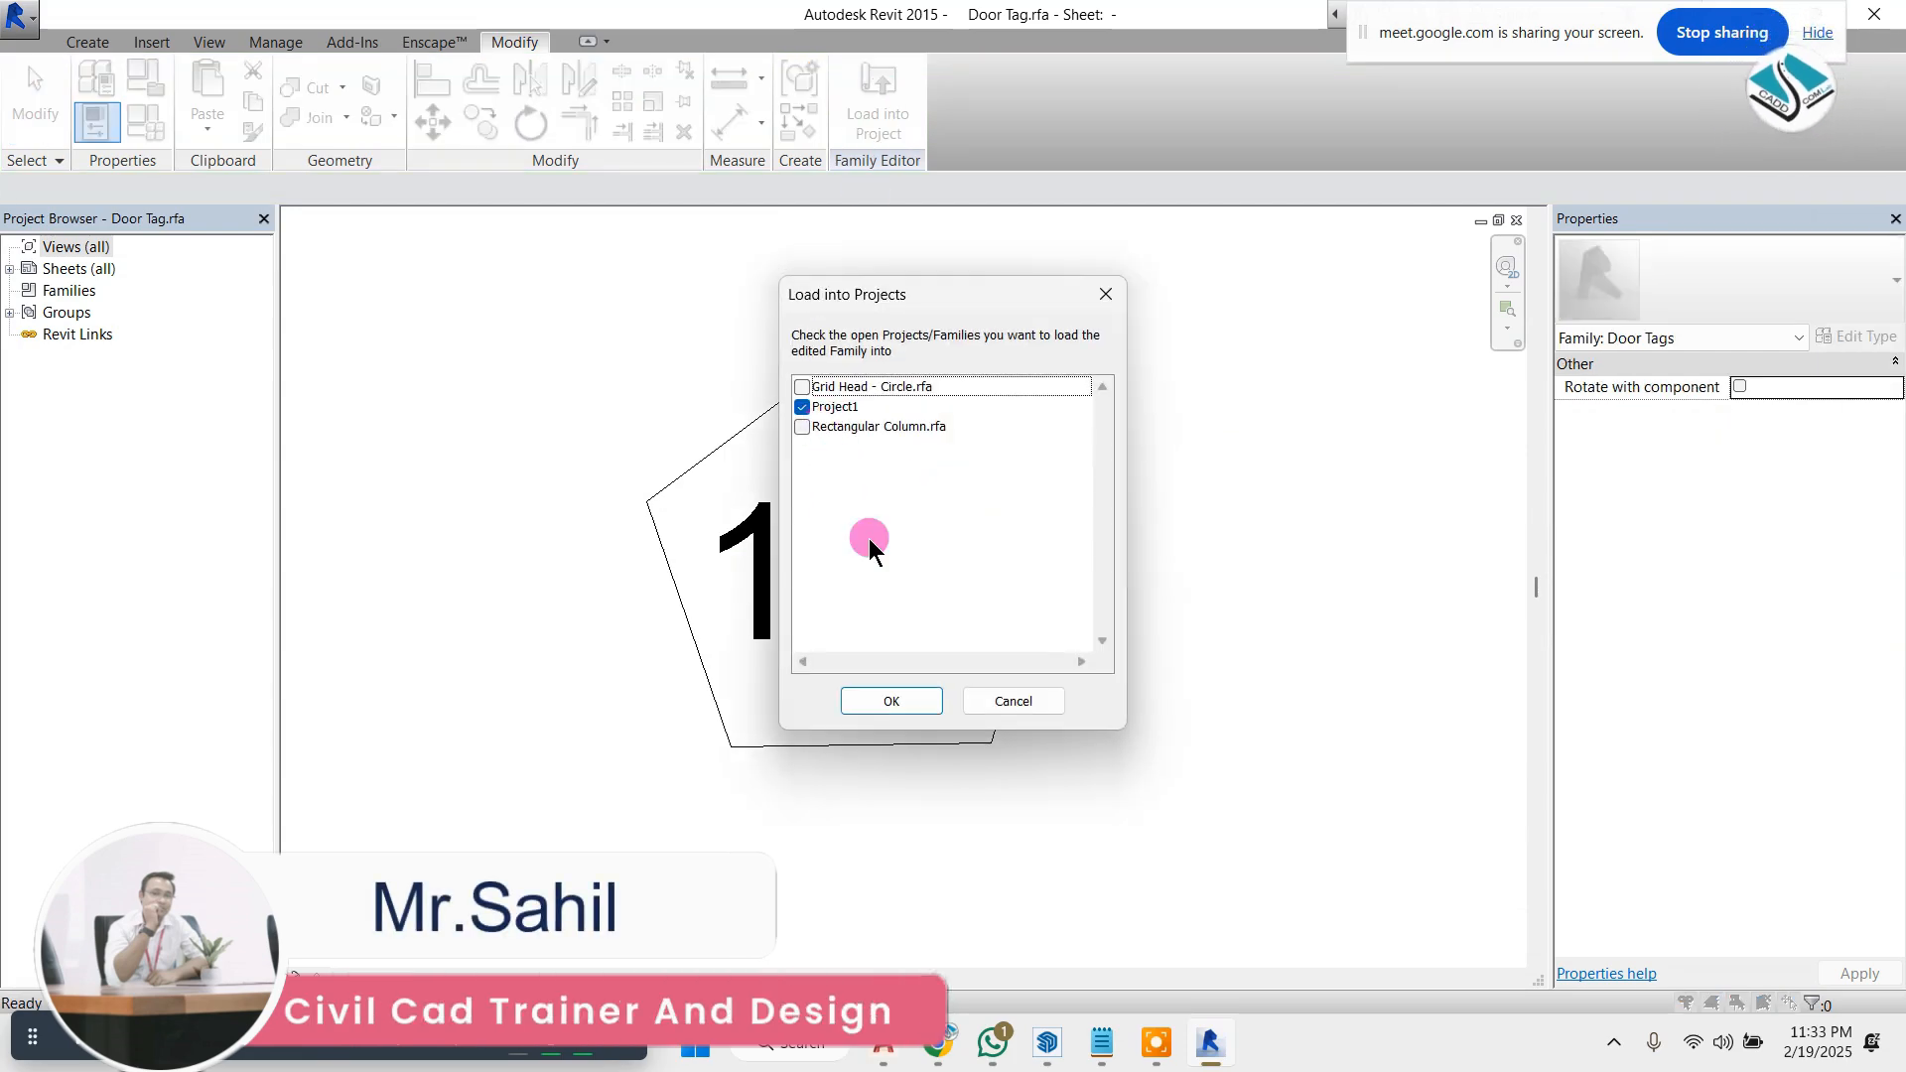
click(905, 701)
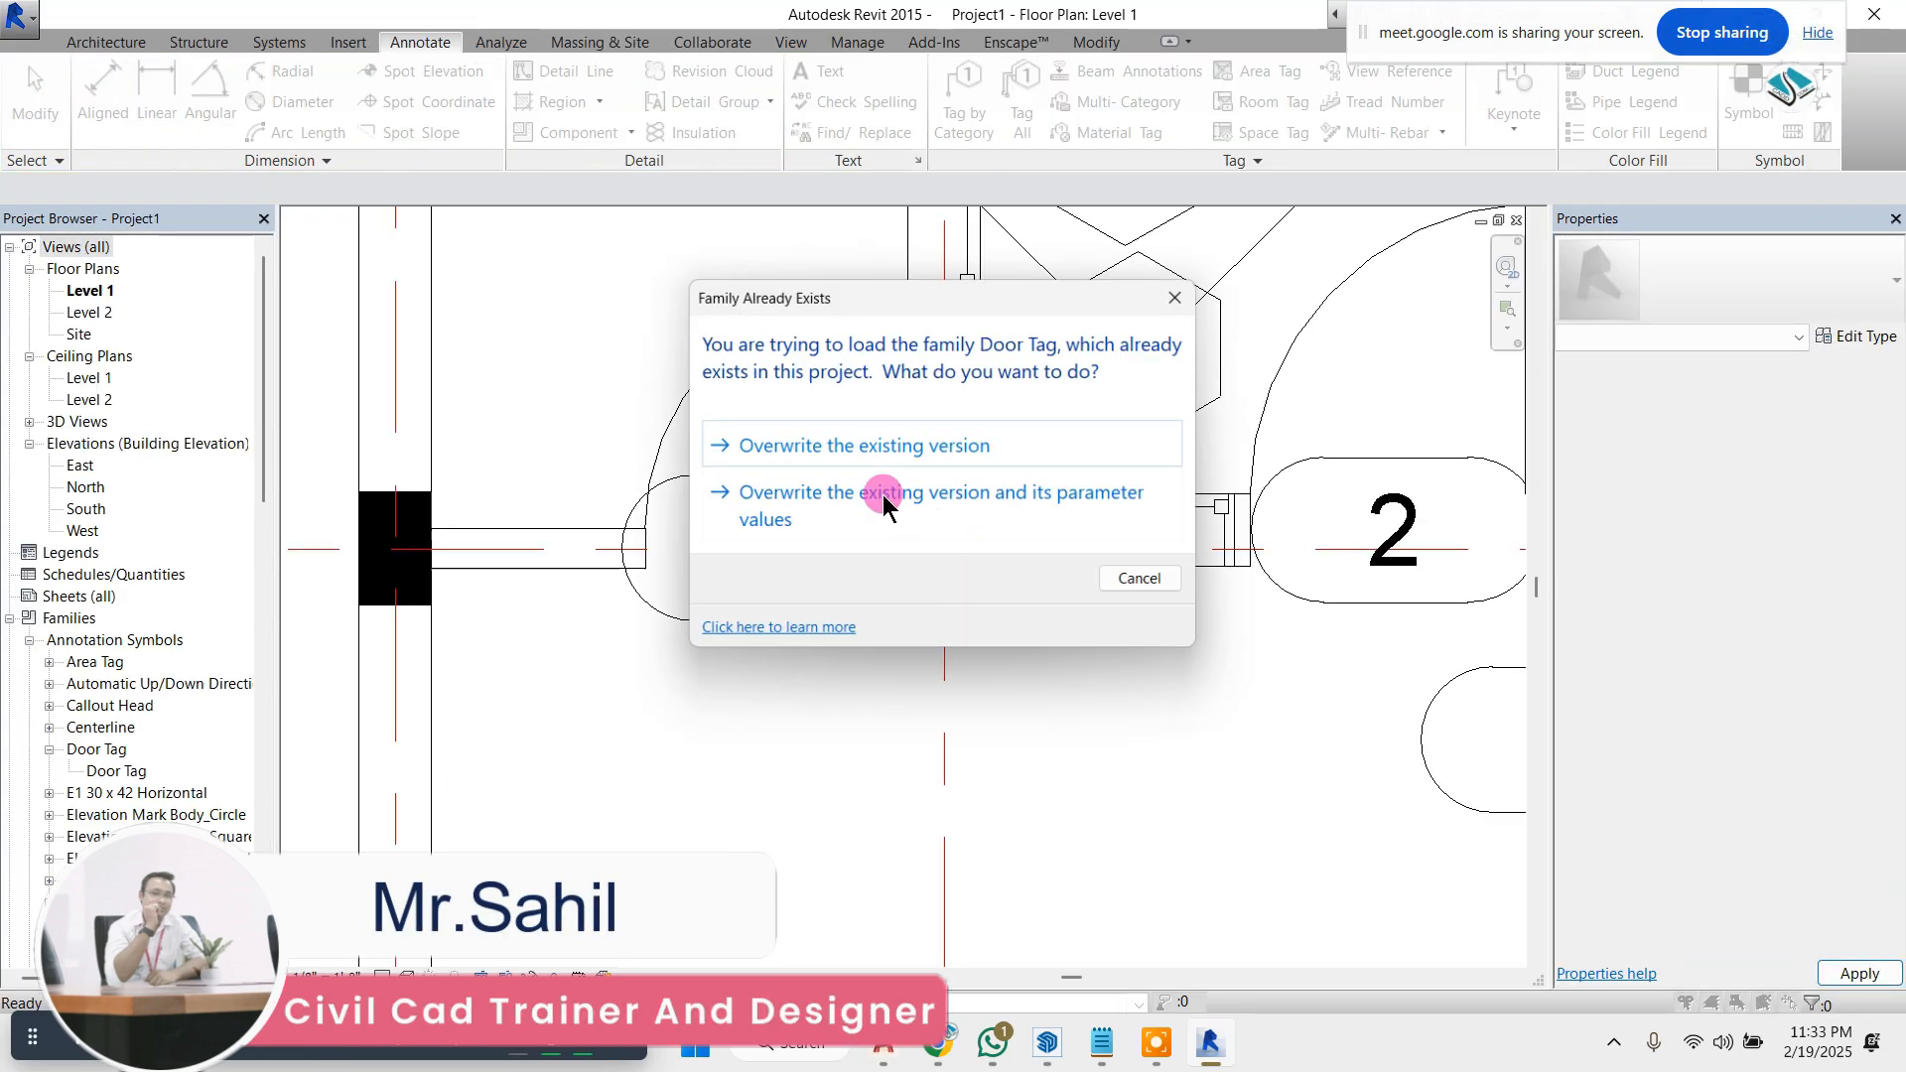
click(986, 465)
scroll(829, 685, down, 3)
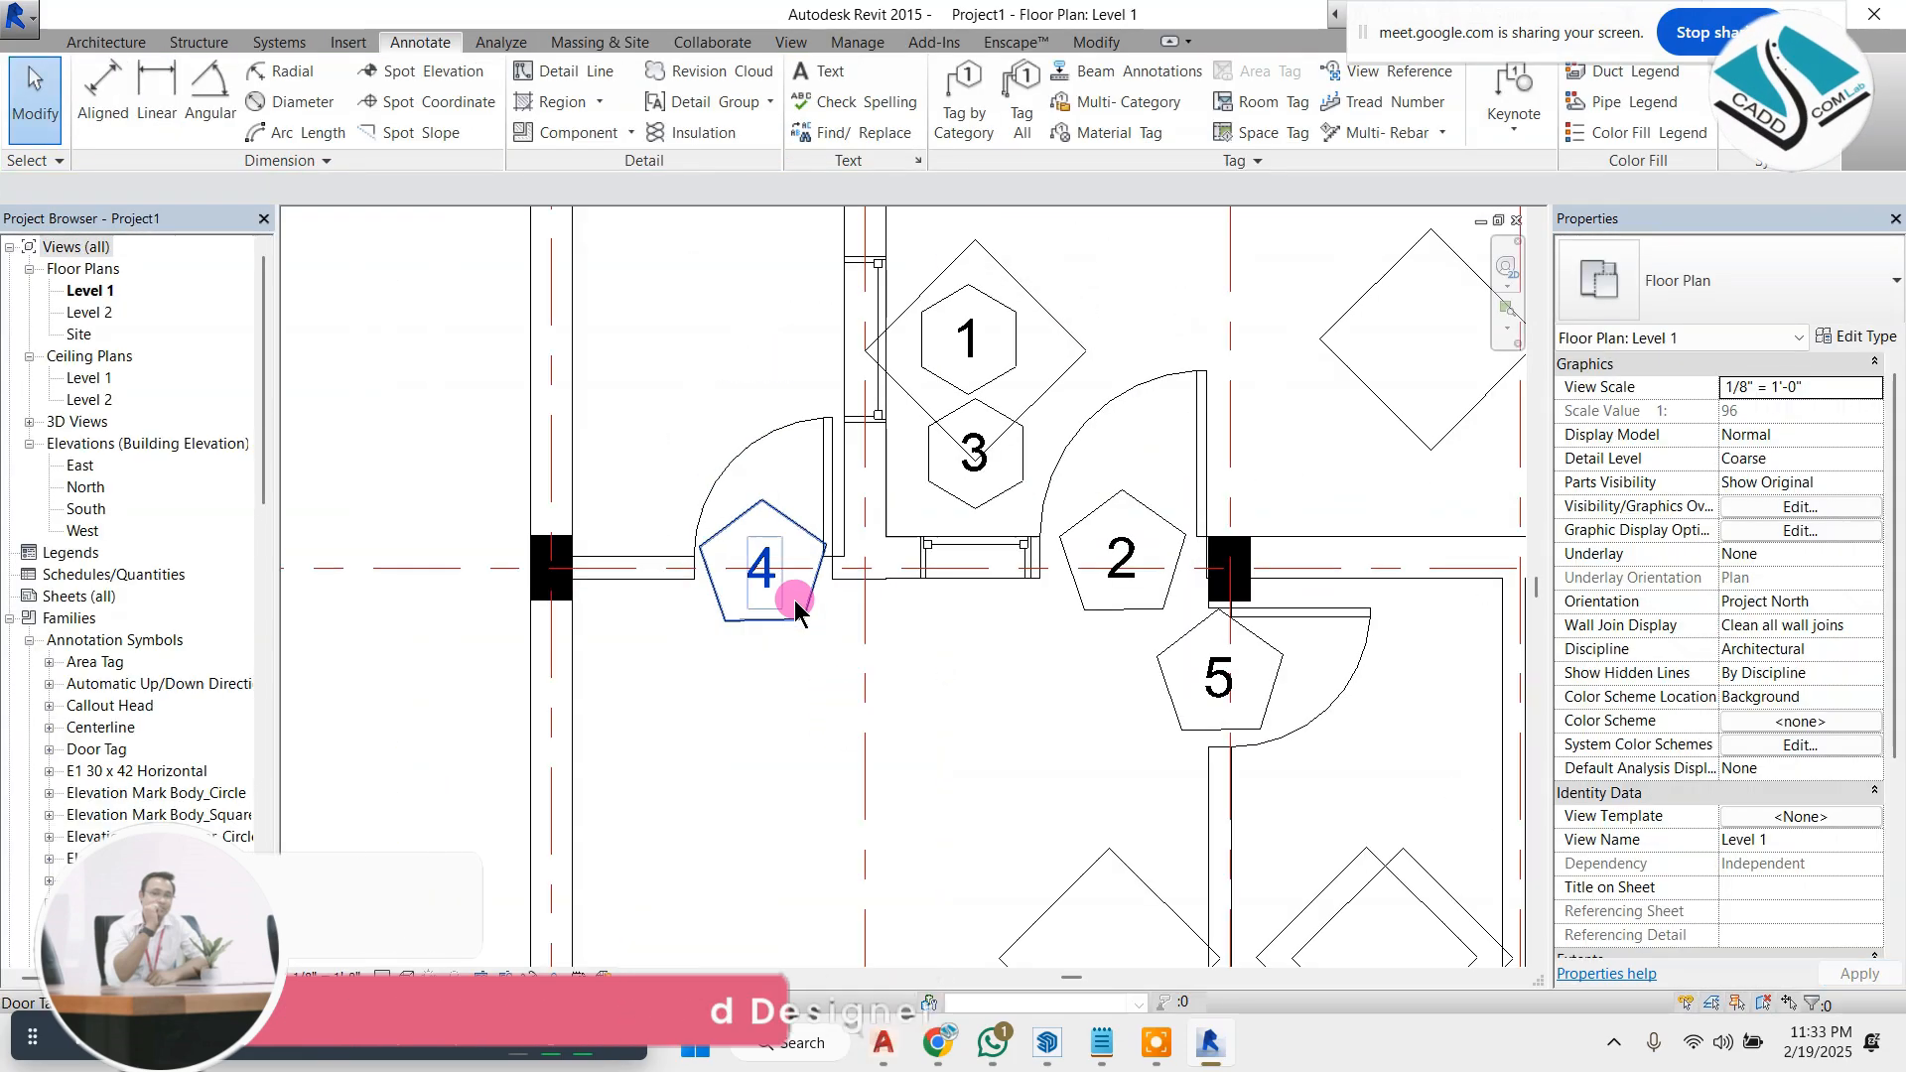
scroll(795, 608, up, 3)
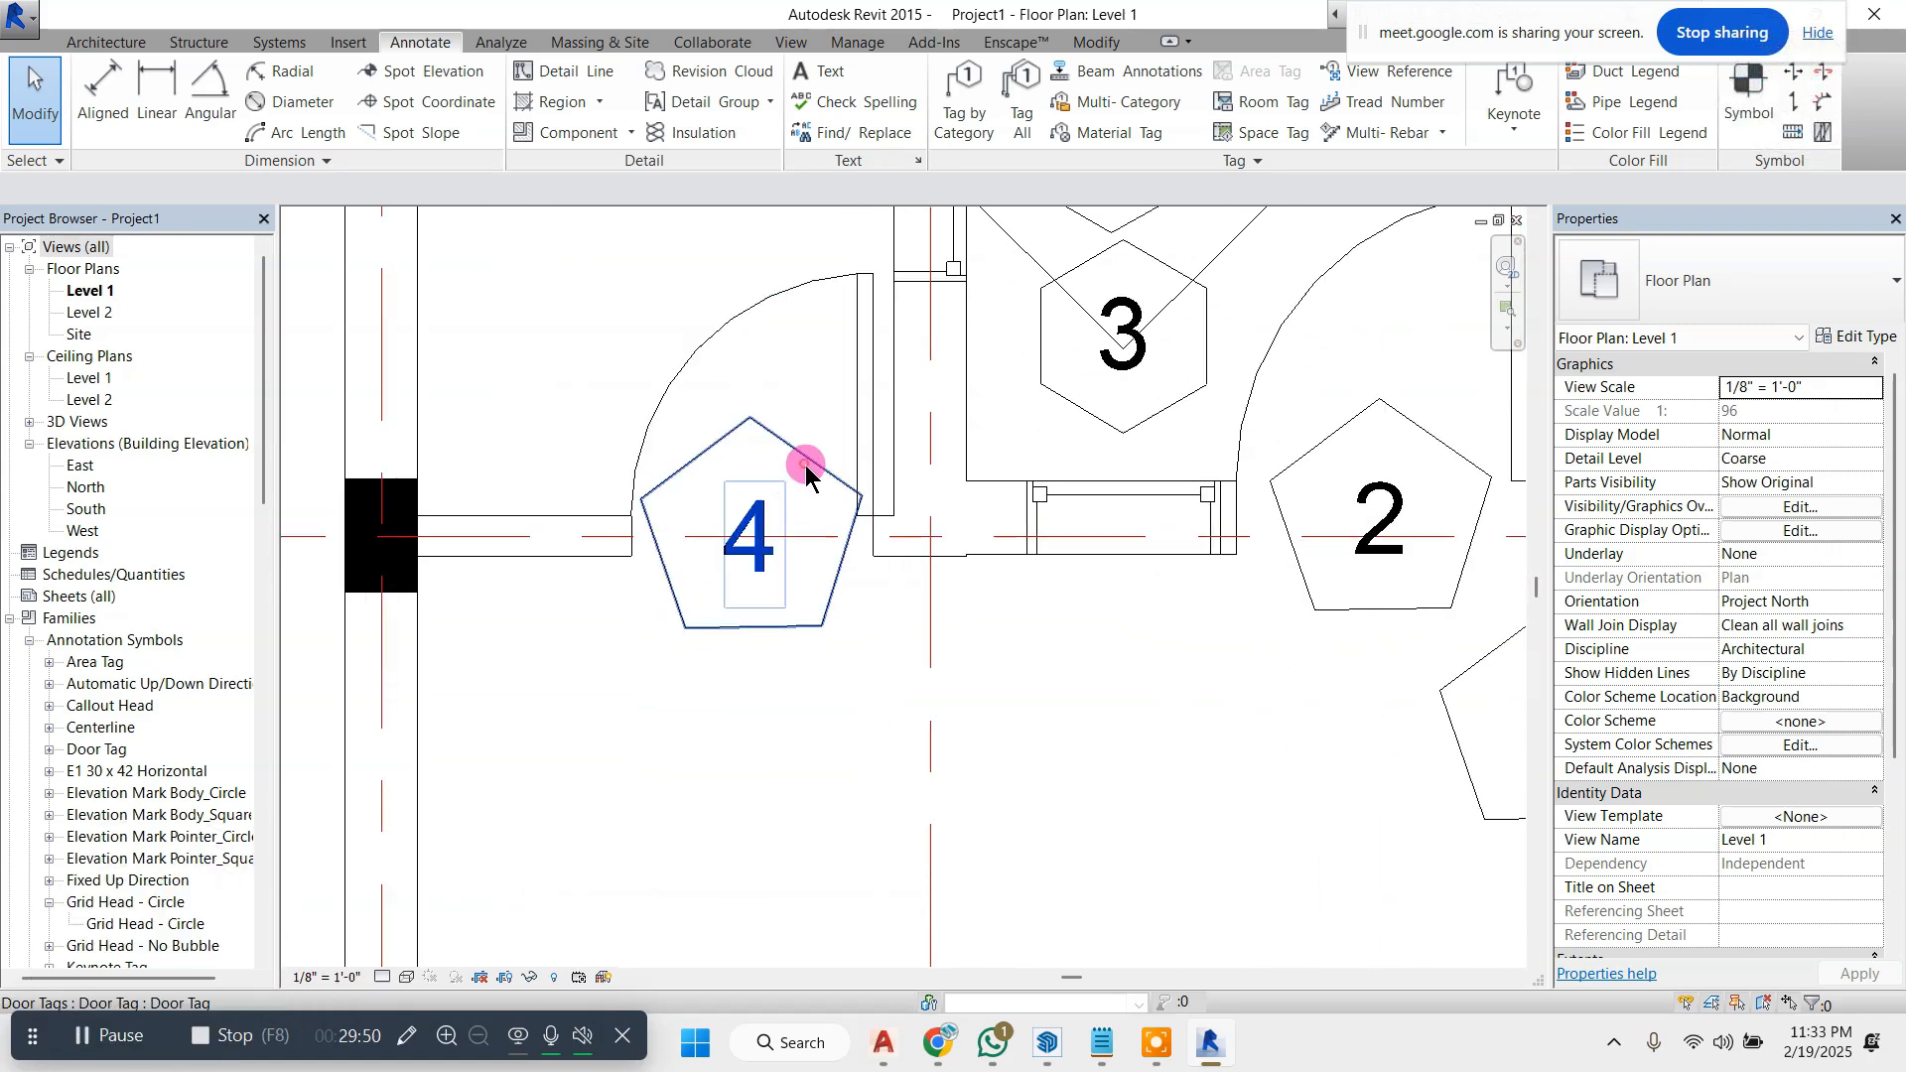
- Reopen the Door Tag annotation family of door tag 4 for editing
click(802, 467)
scroll(753, 455, up, 2)
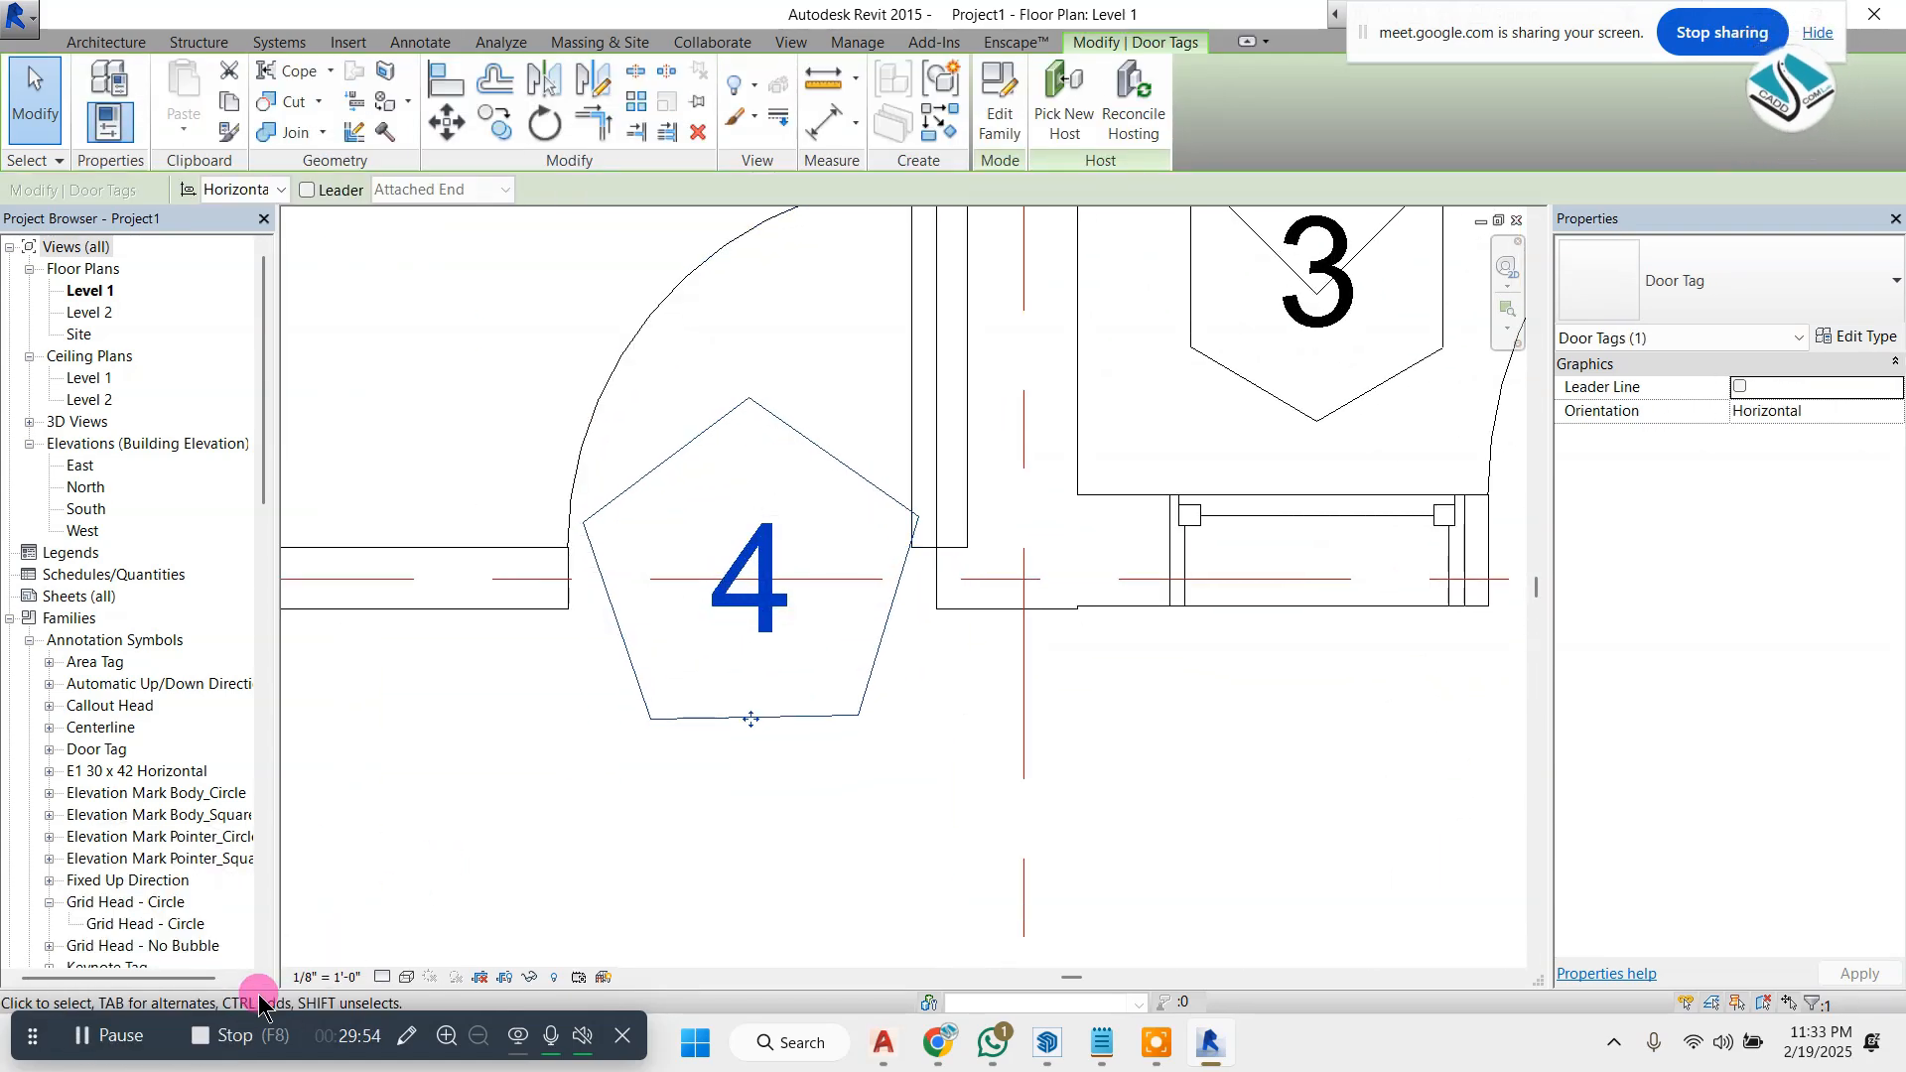
click(117, 751)
right_click(117, 752)
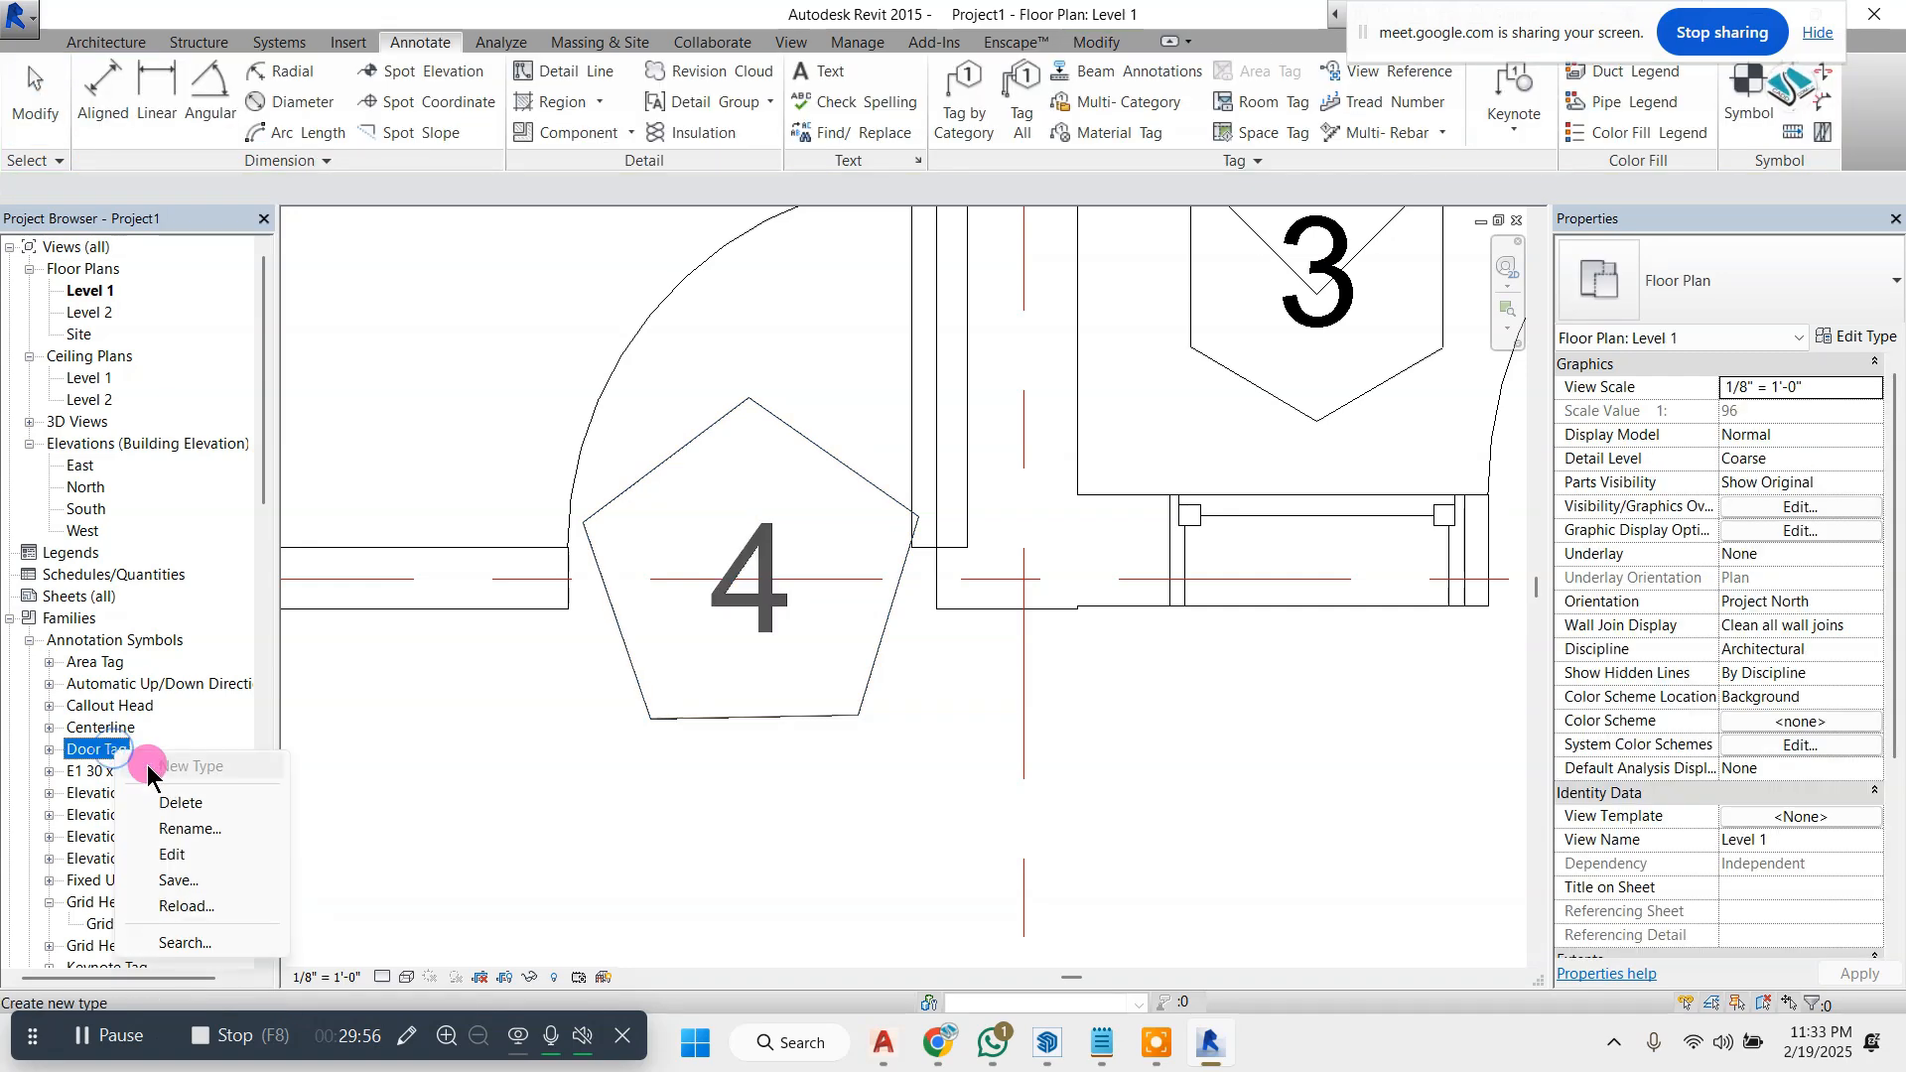
click(173, 854)
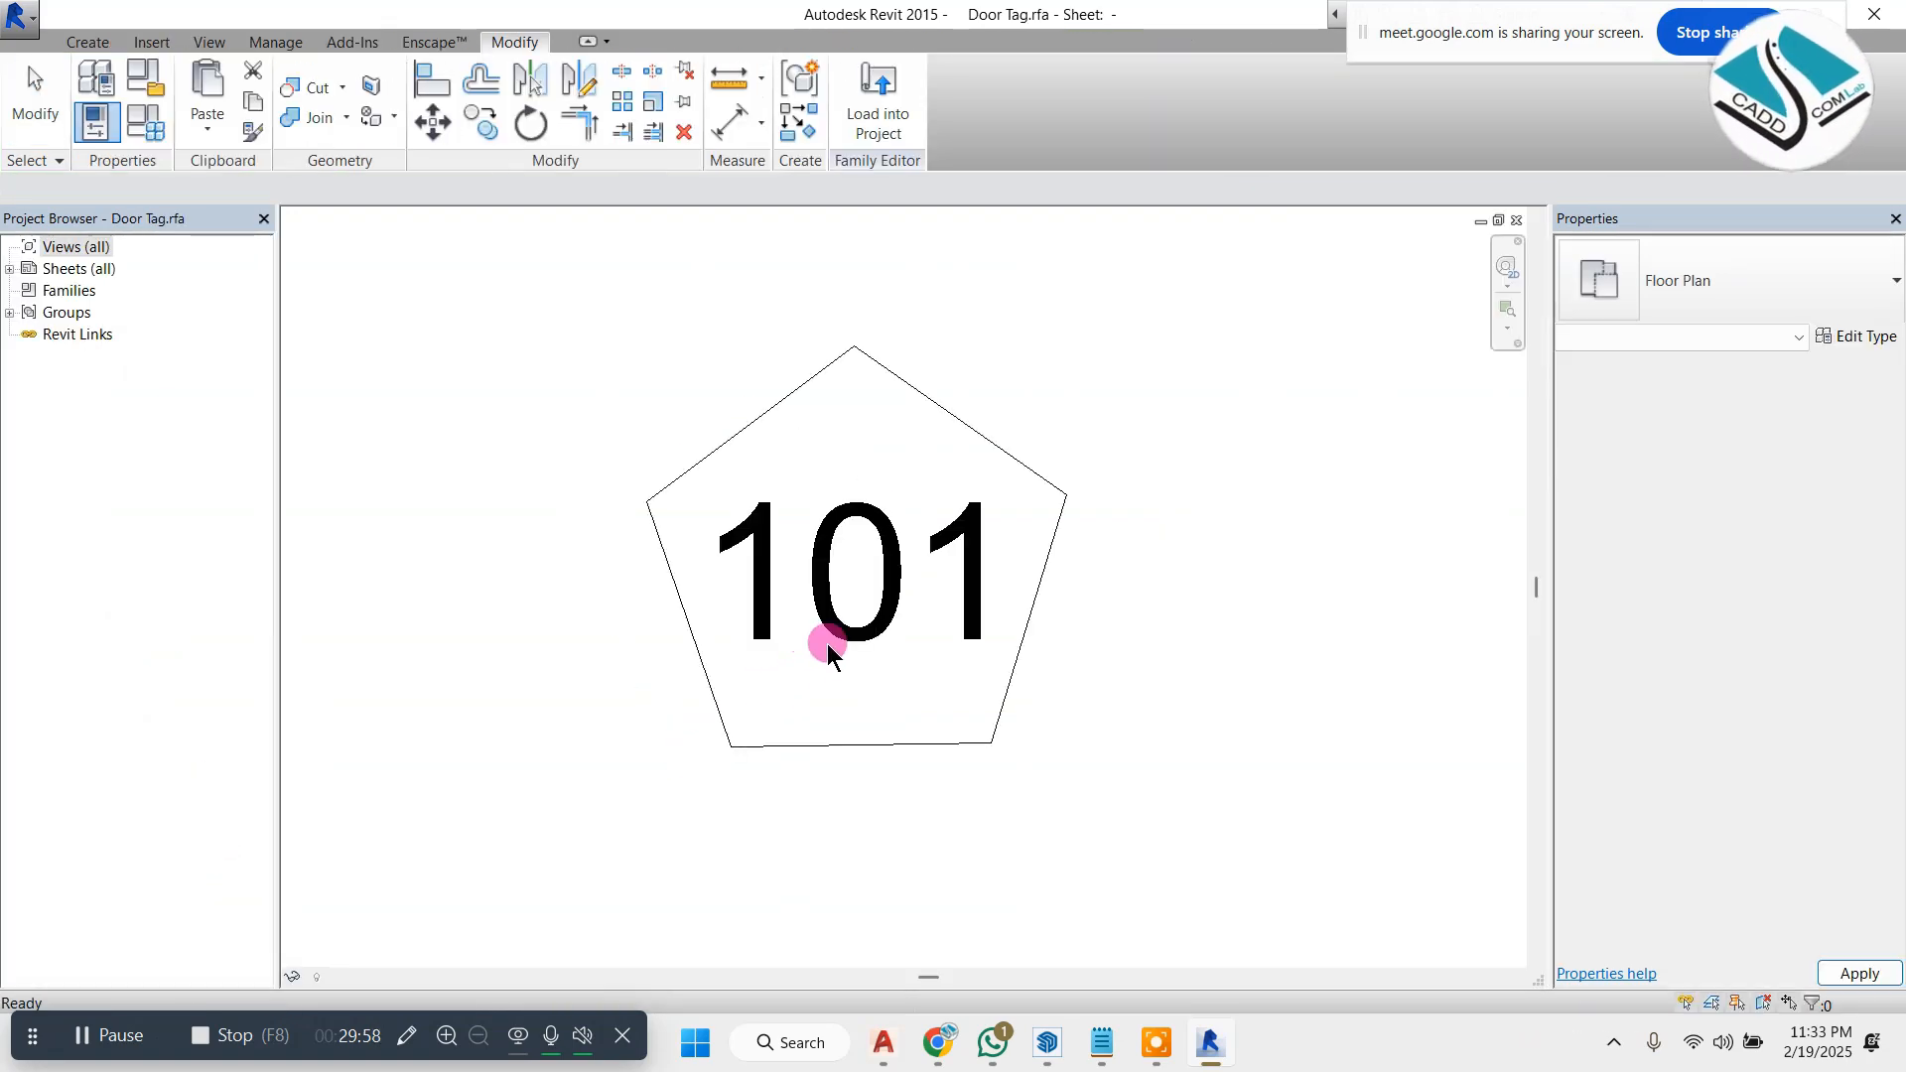
- Set the sample value of the door tag label's Mark parameter to 01
click(840, 527)
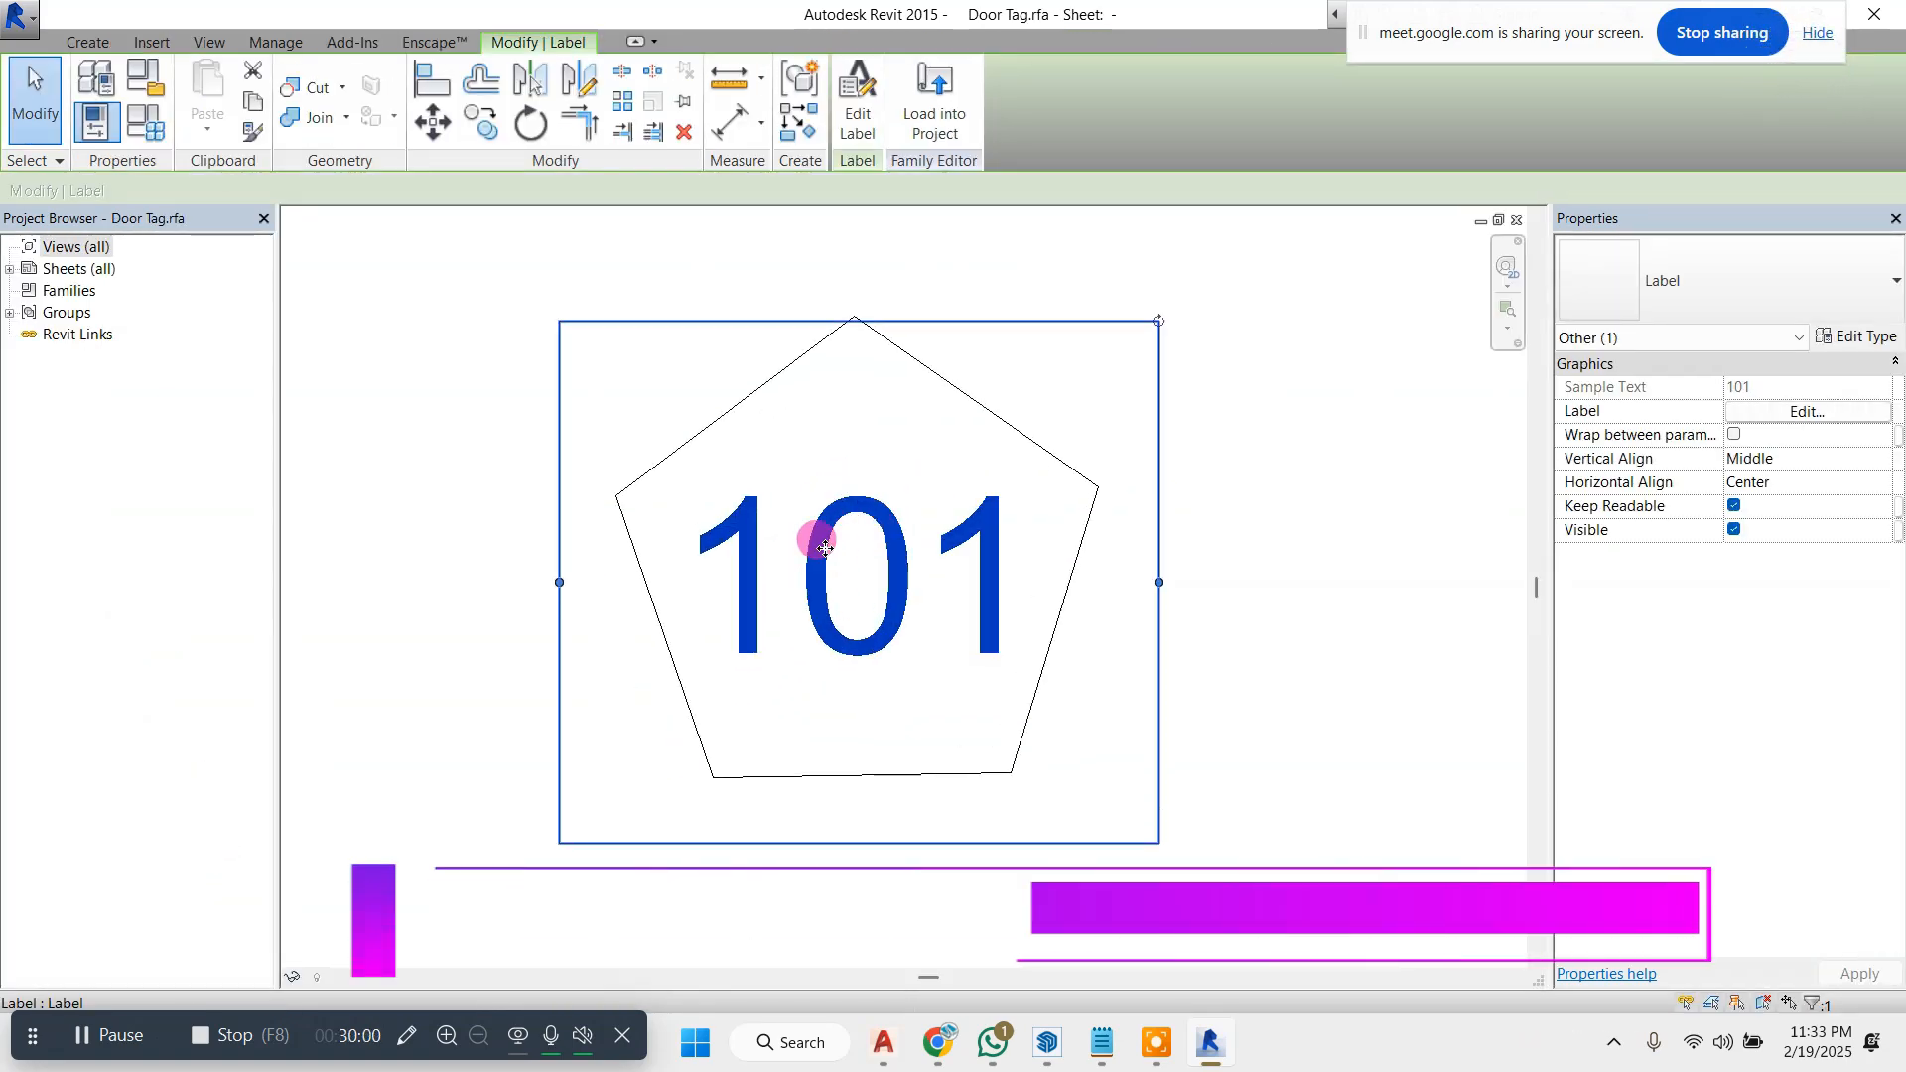
click(851, 139)
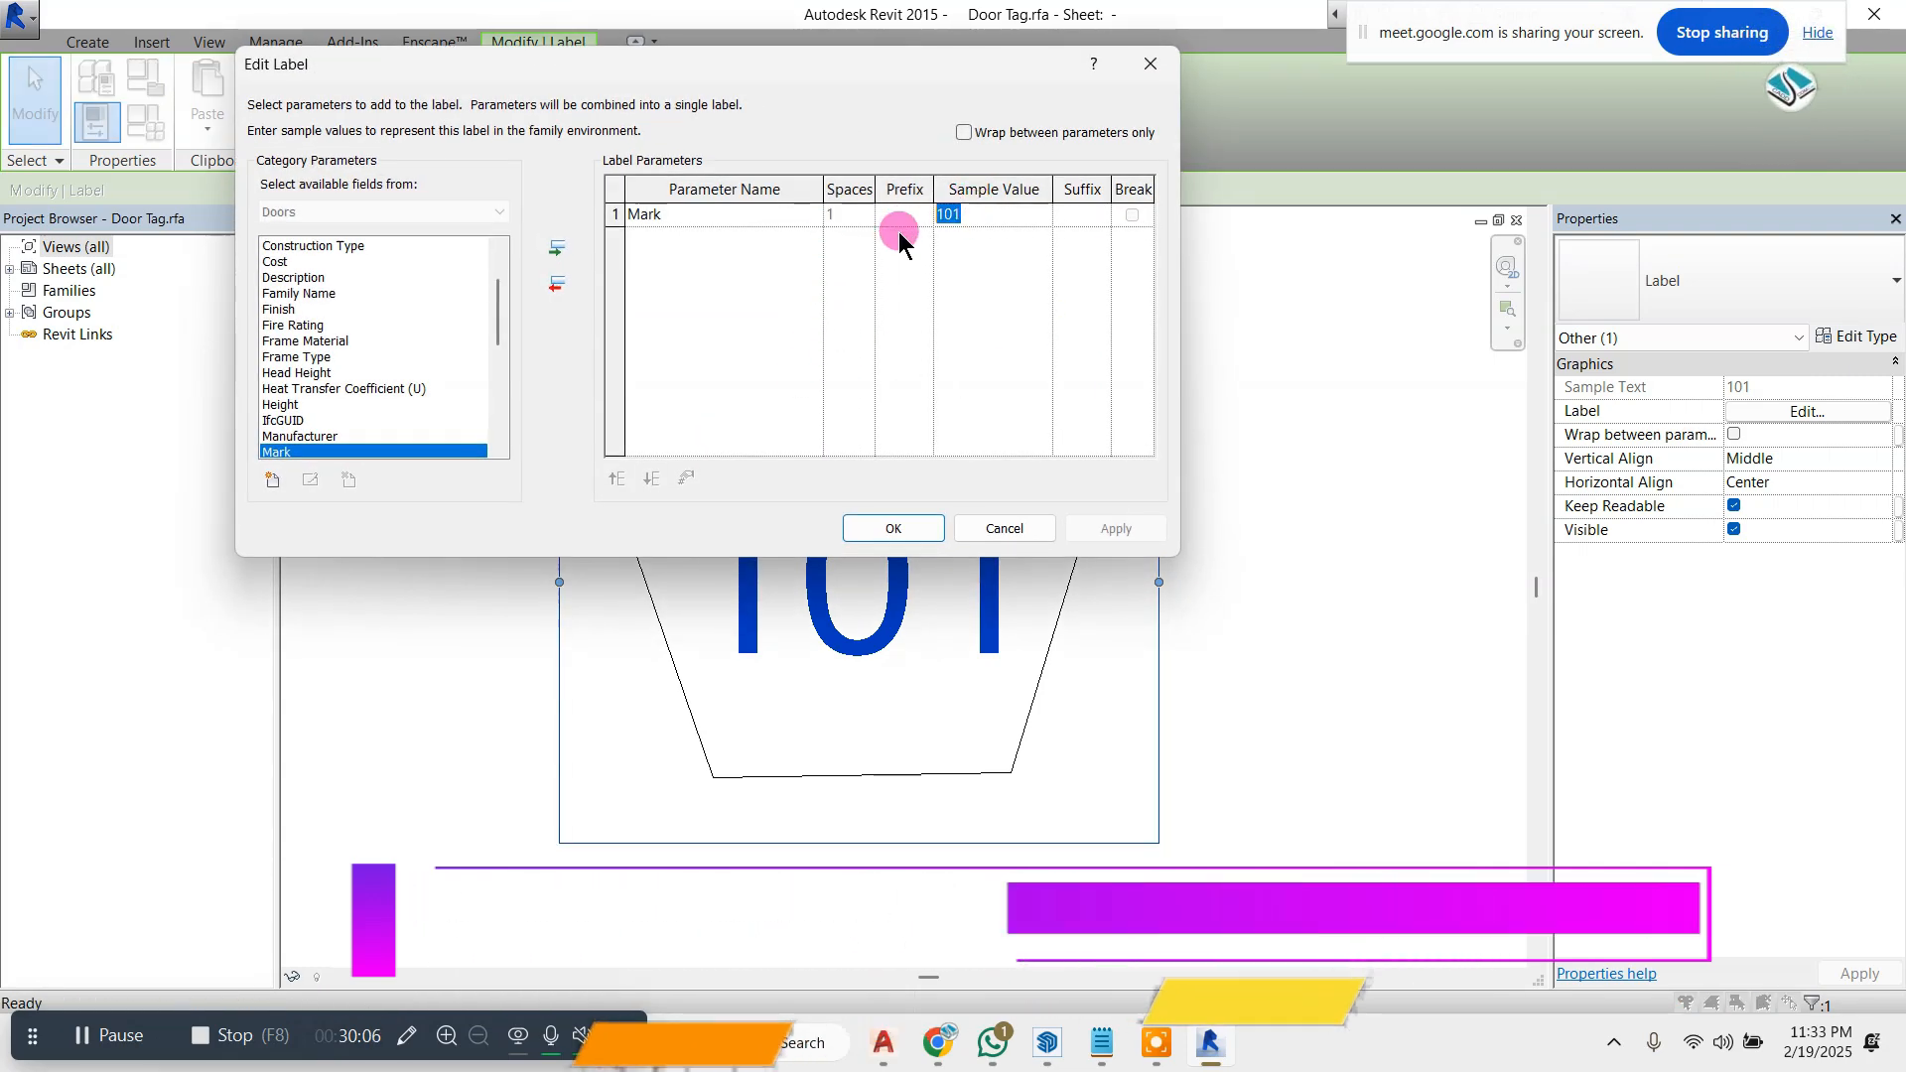
text(01)
click(905, 532)
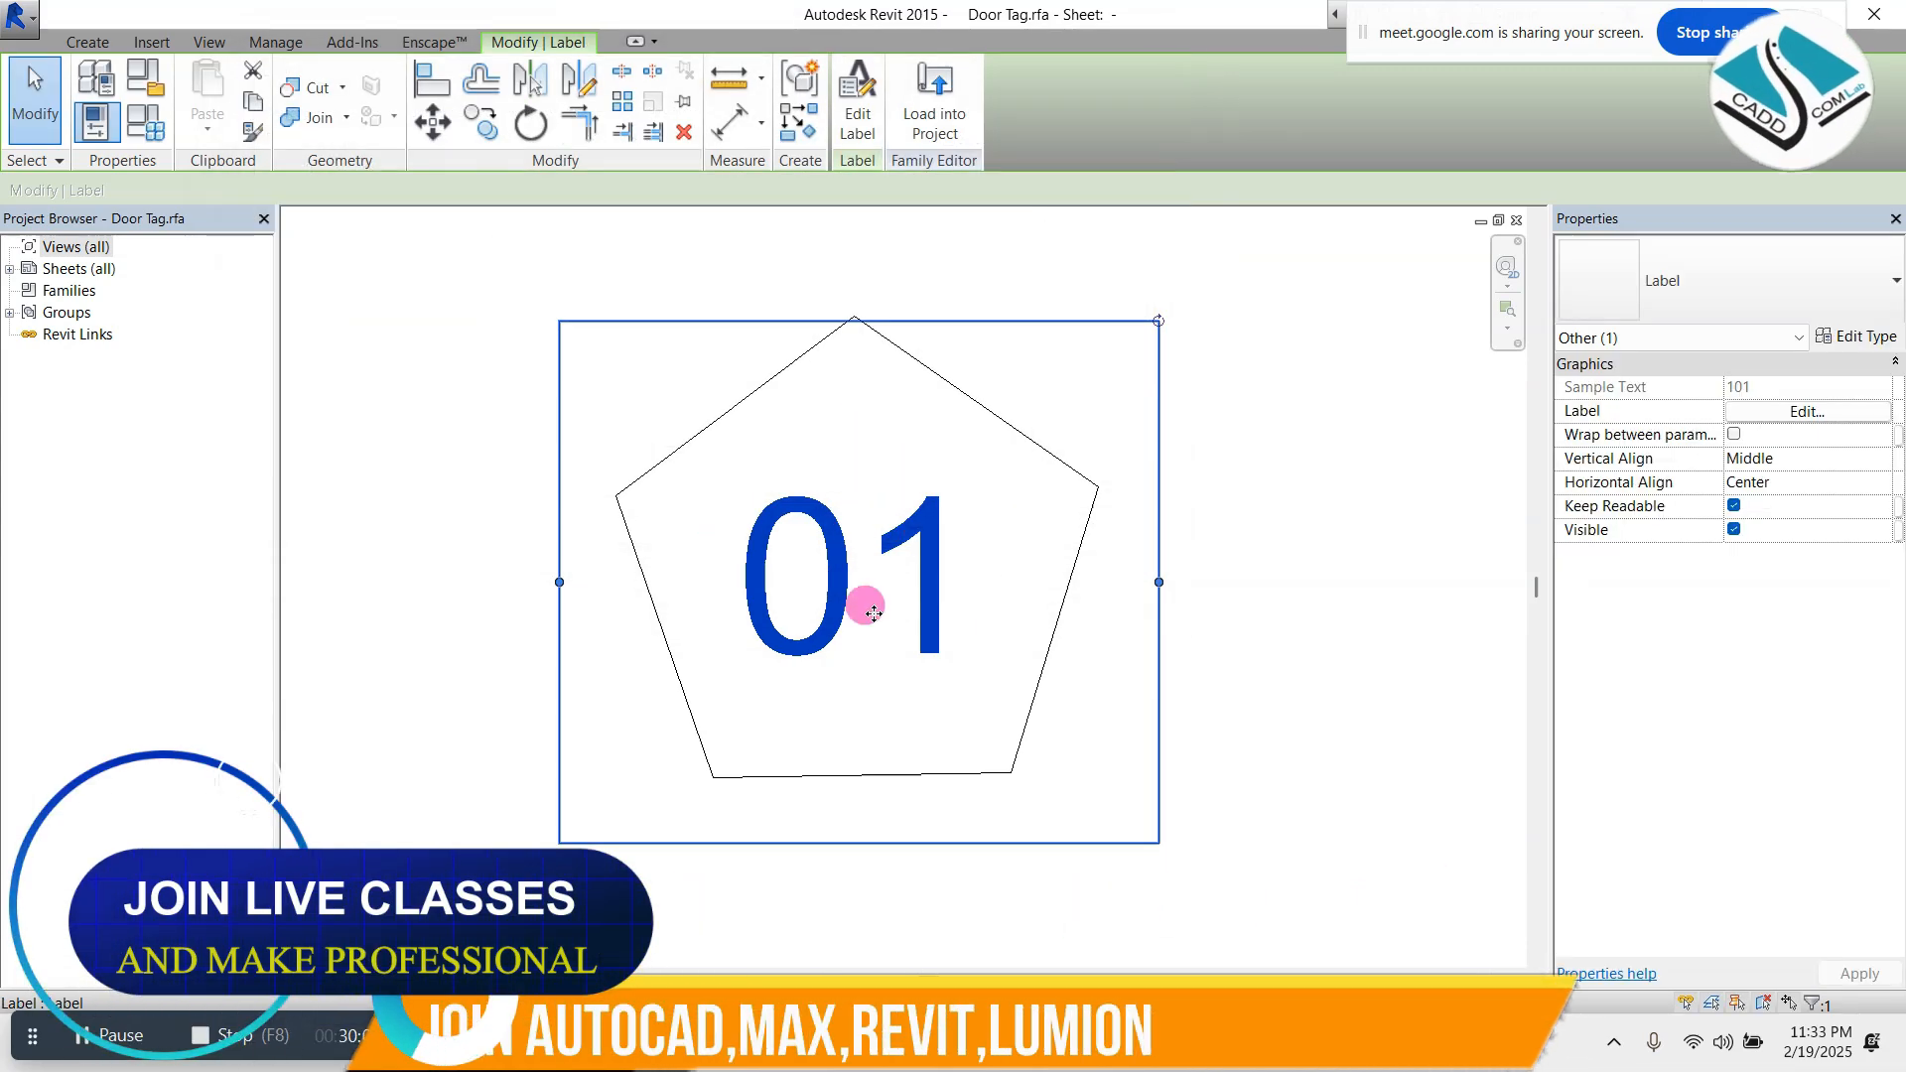
key(Escape)
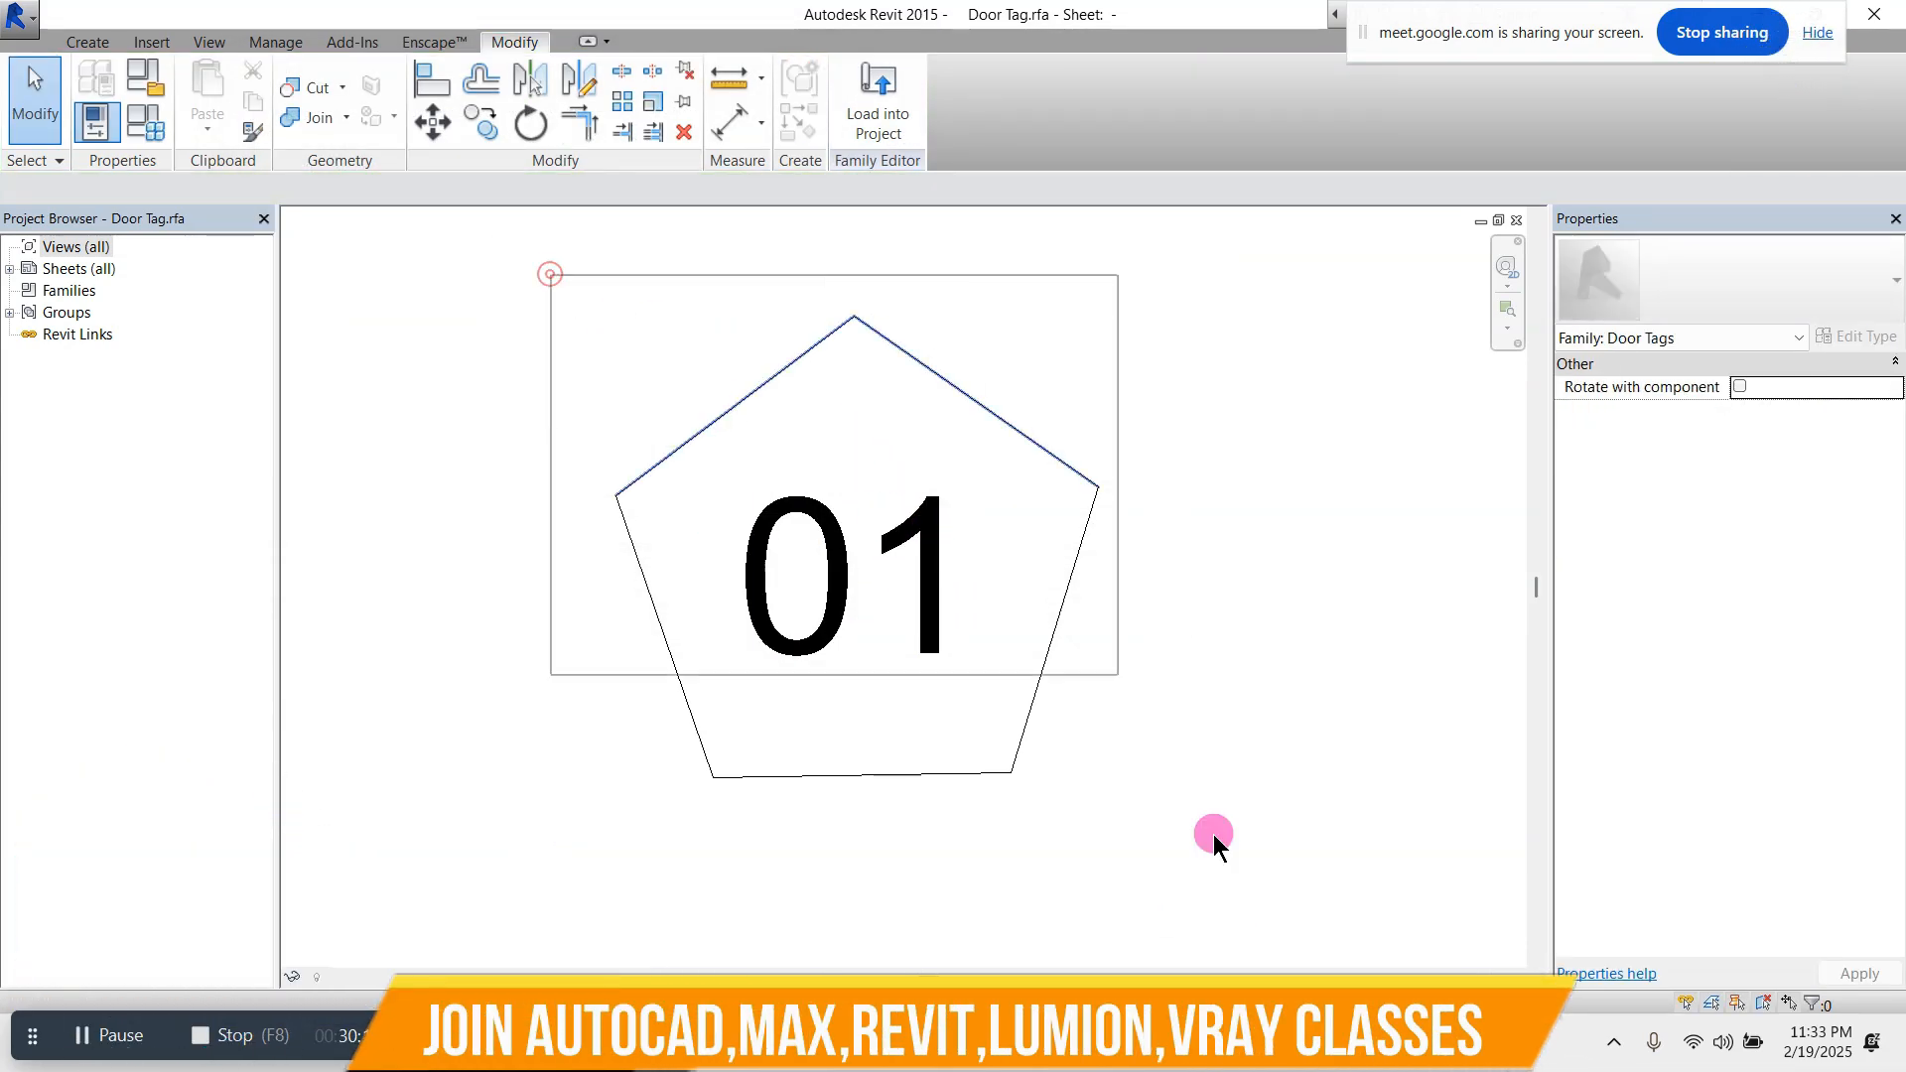
- Scale the five pentagon lines down graphically from one corner until each side is about 29/256" long
drag(1215, 842, 996, 672)
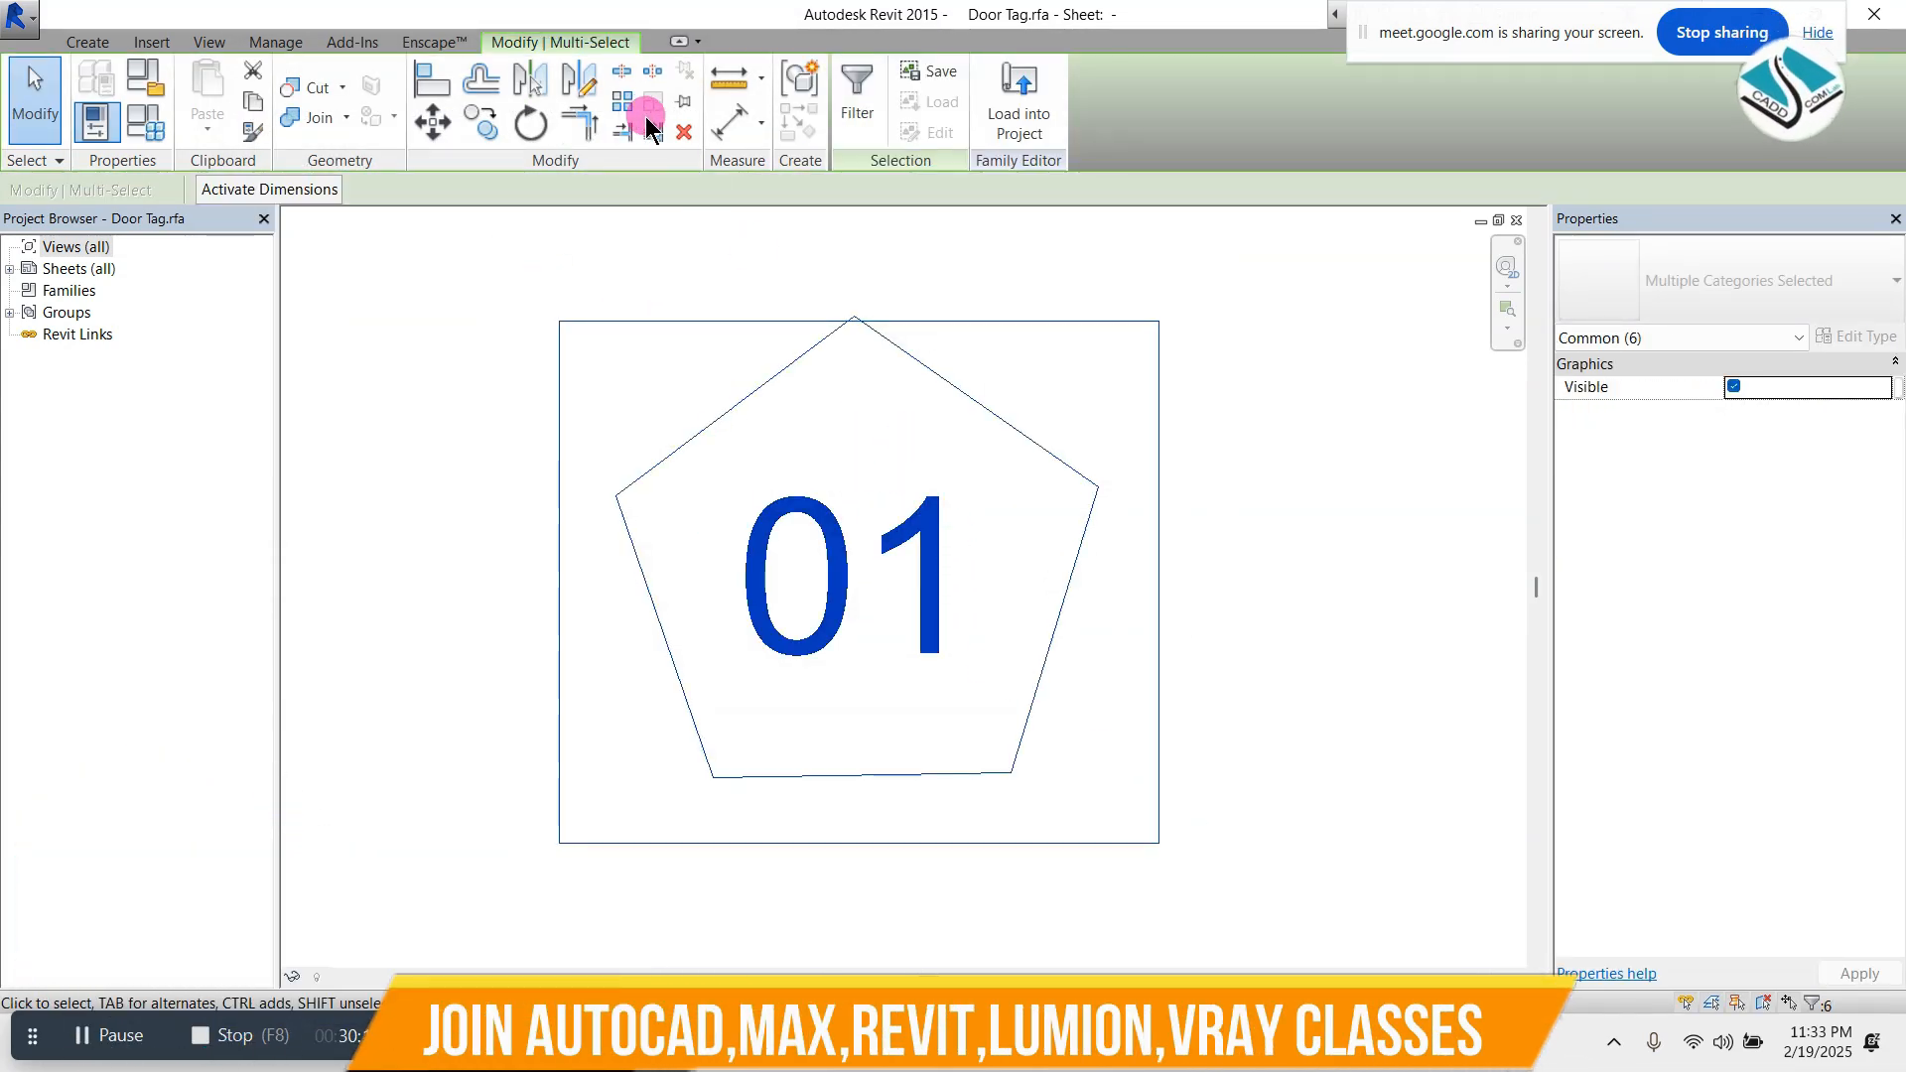
click(797, 345)
click(906, 355)
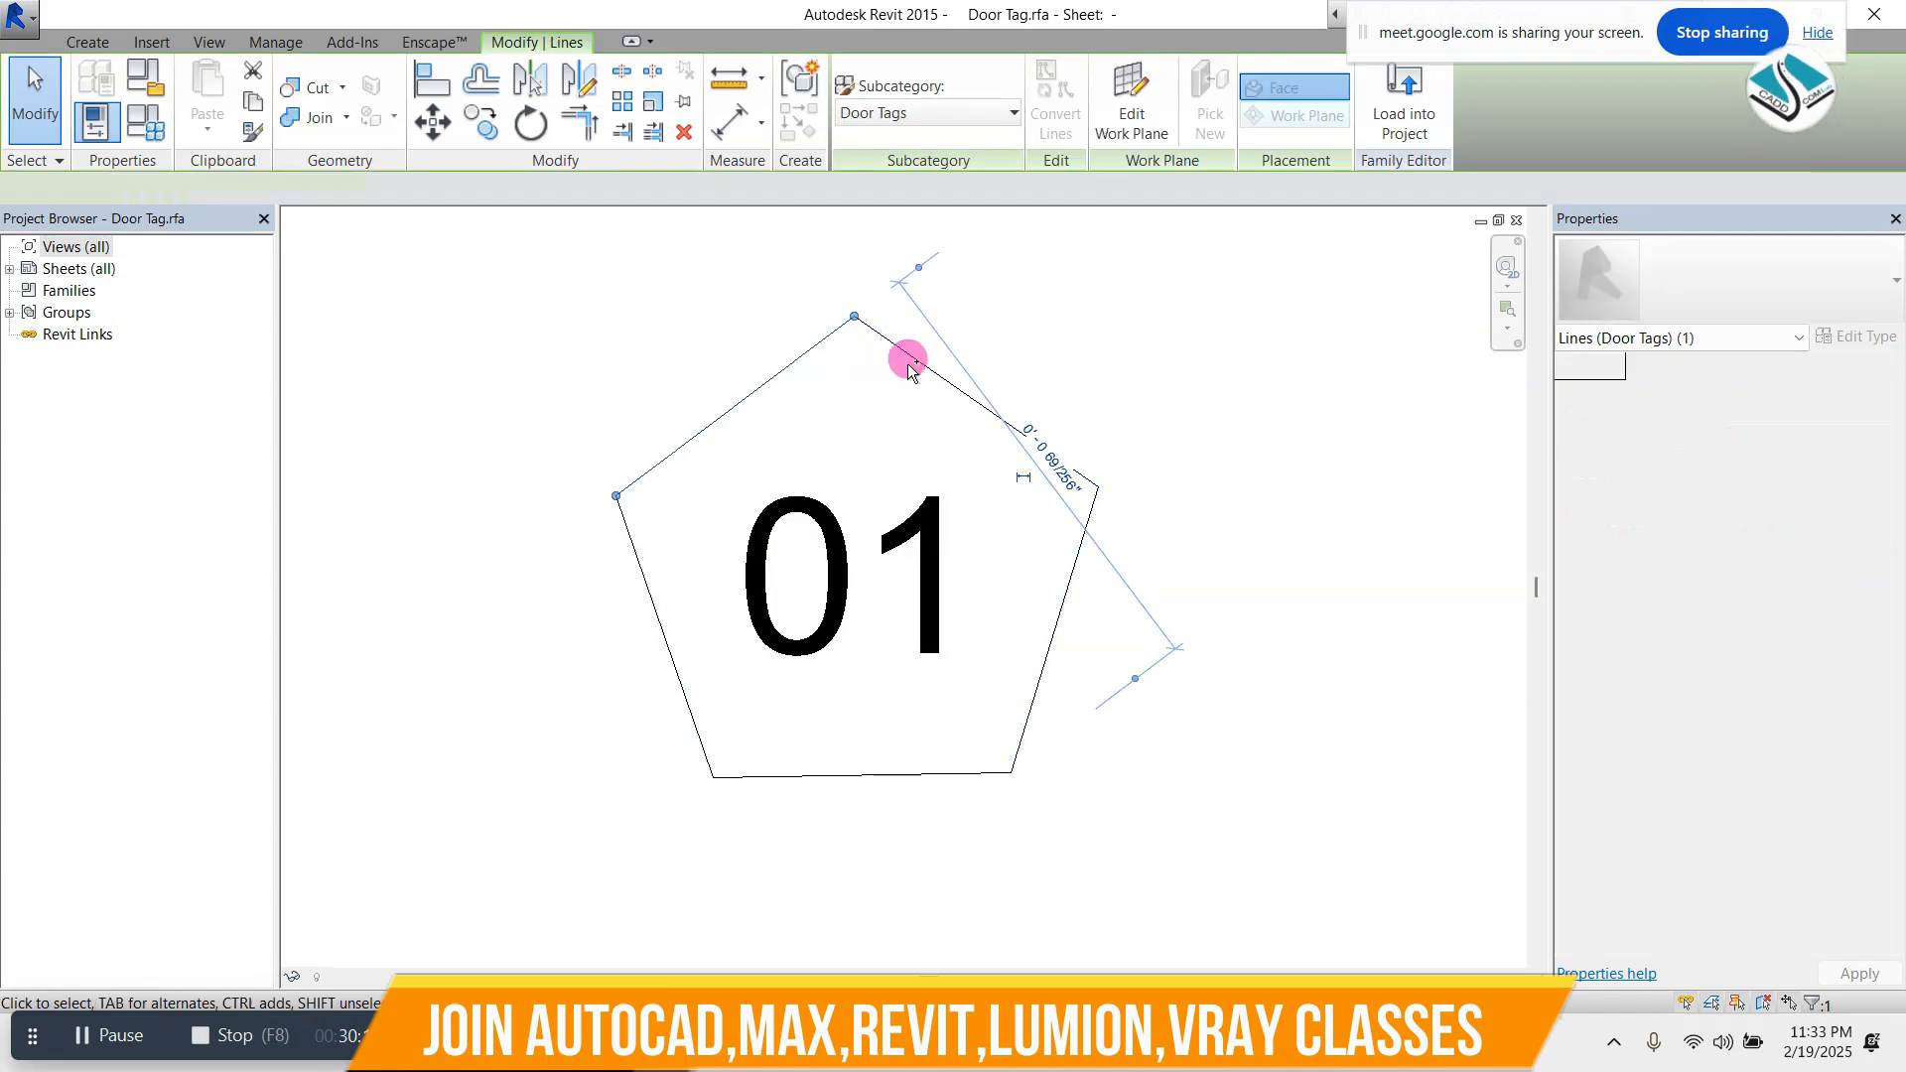
ctrl+click(646, 604)
ctrl+click(889, 770)
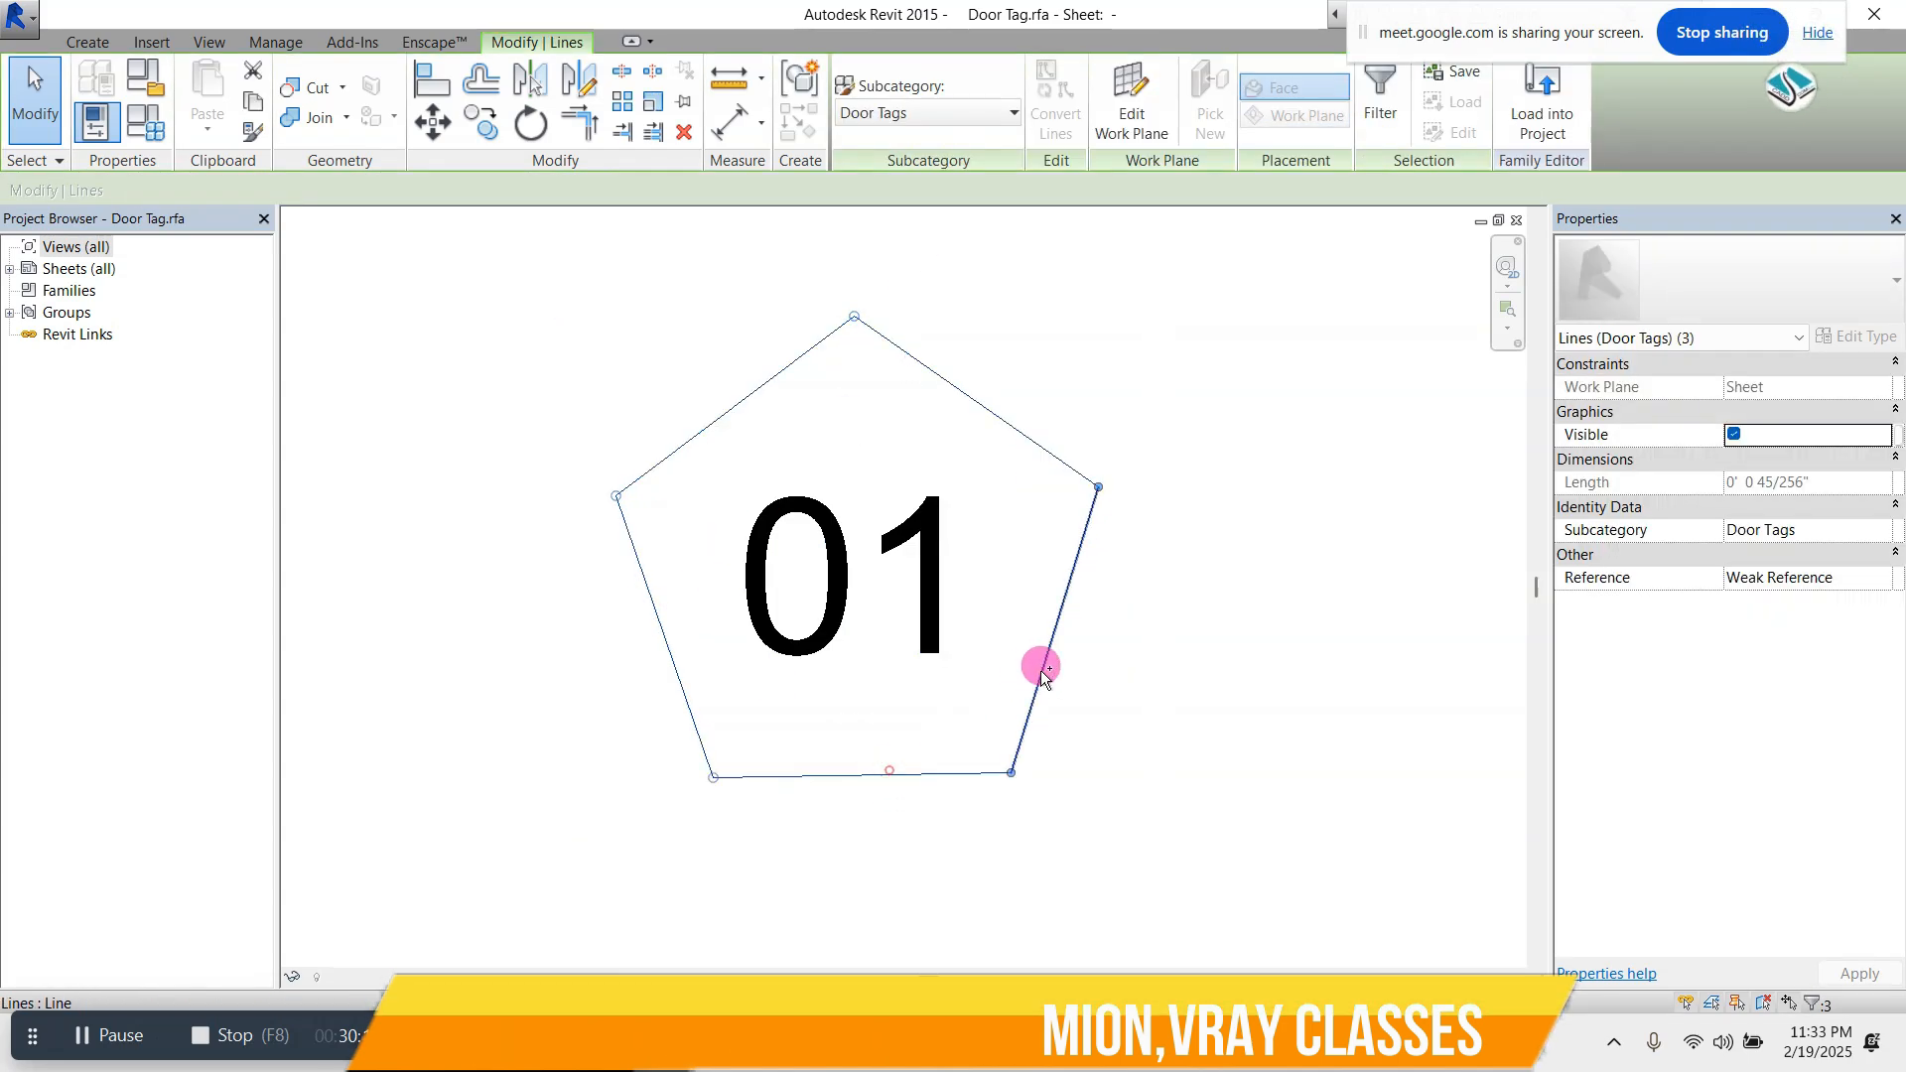
ctrl+click(1039, 670)
click(652, 102)
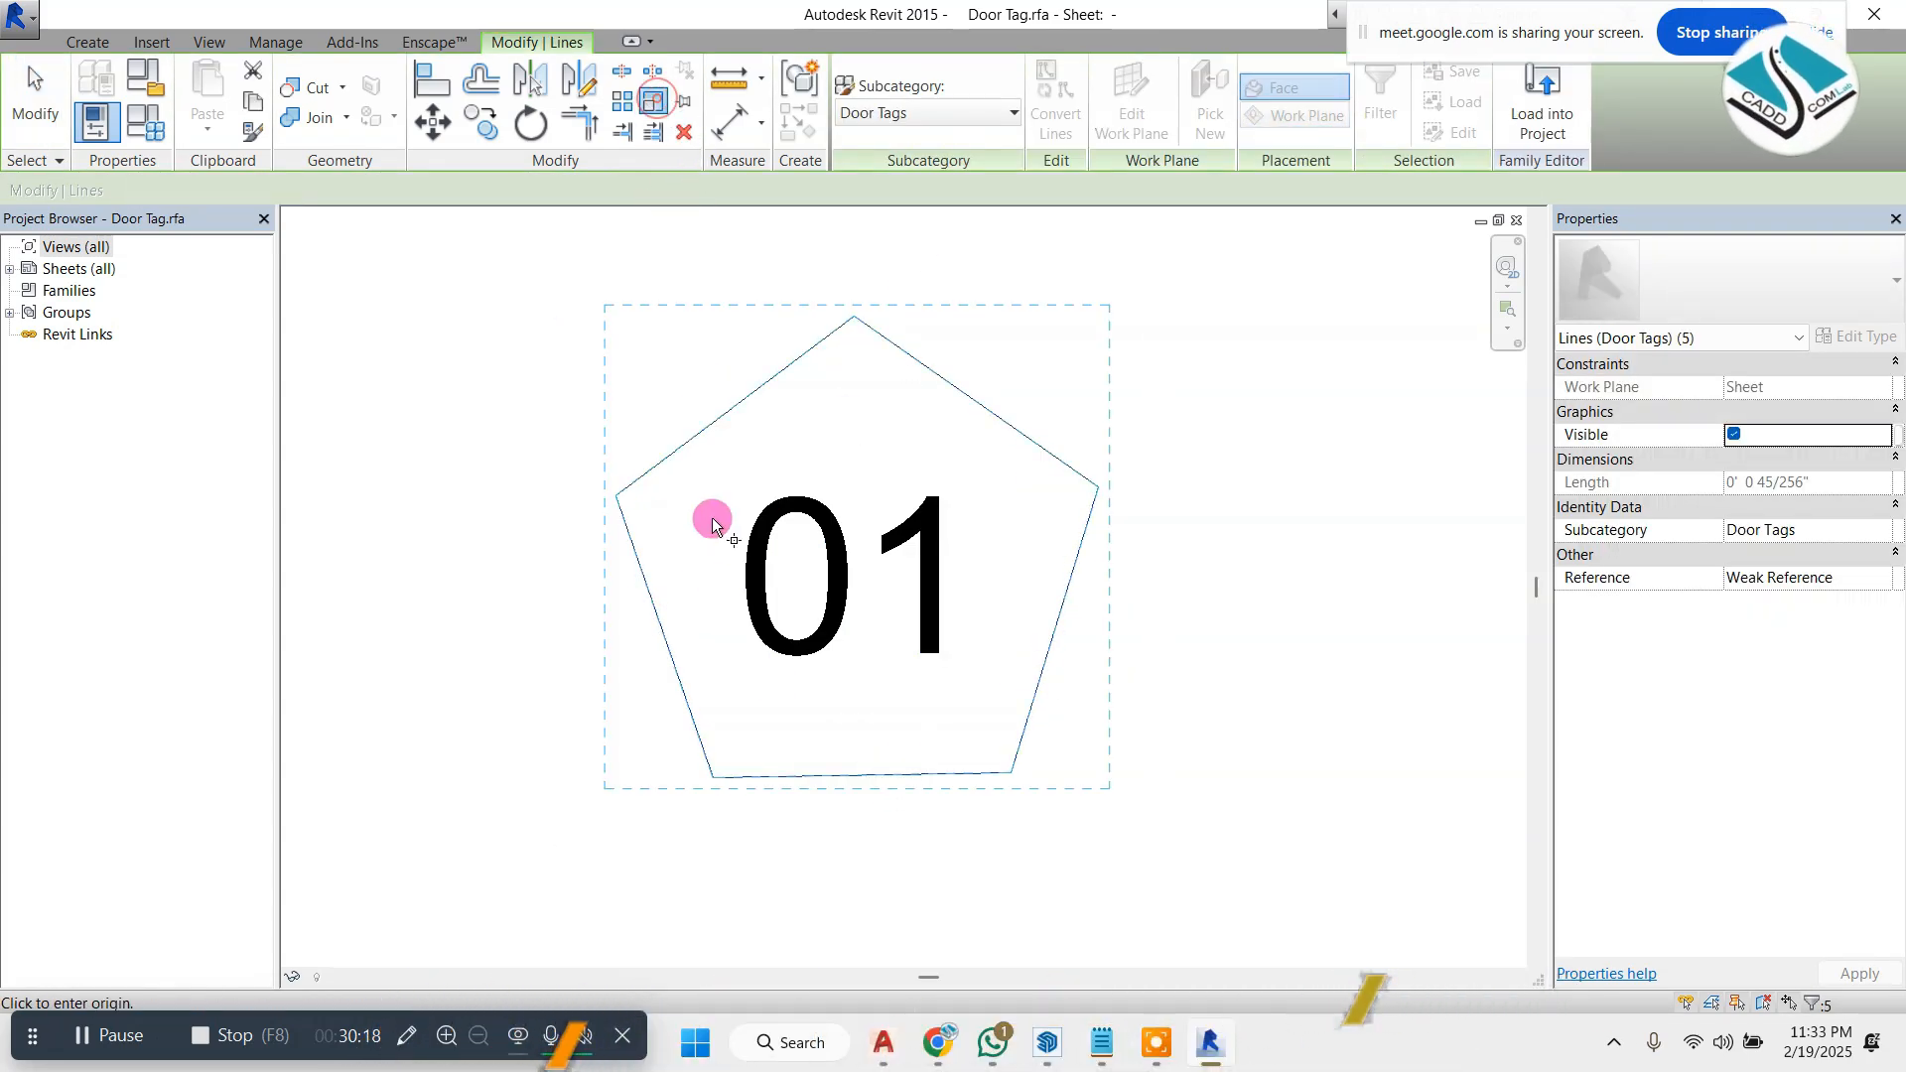
click(622, 495)
click(834, 562)
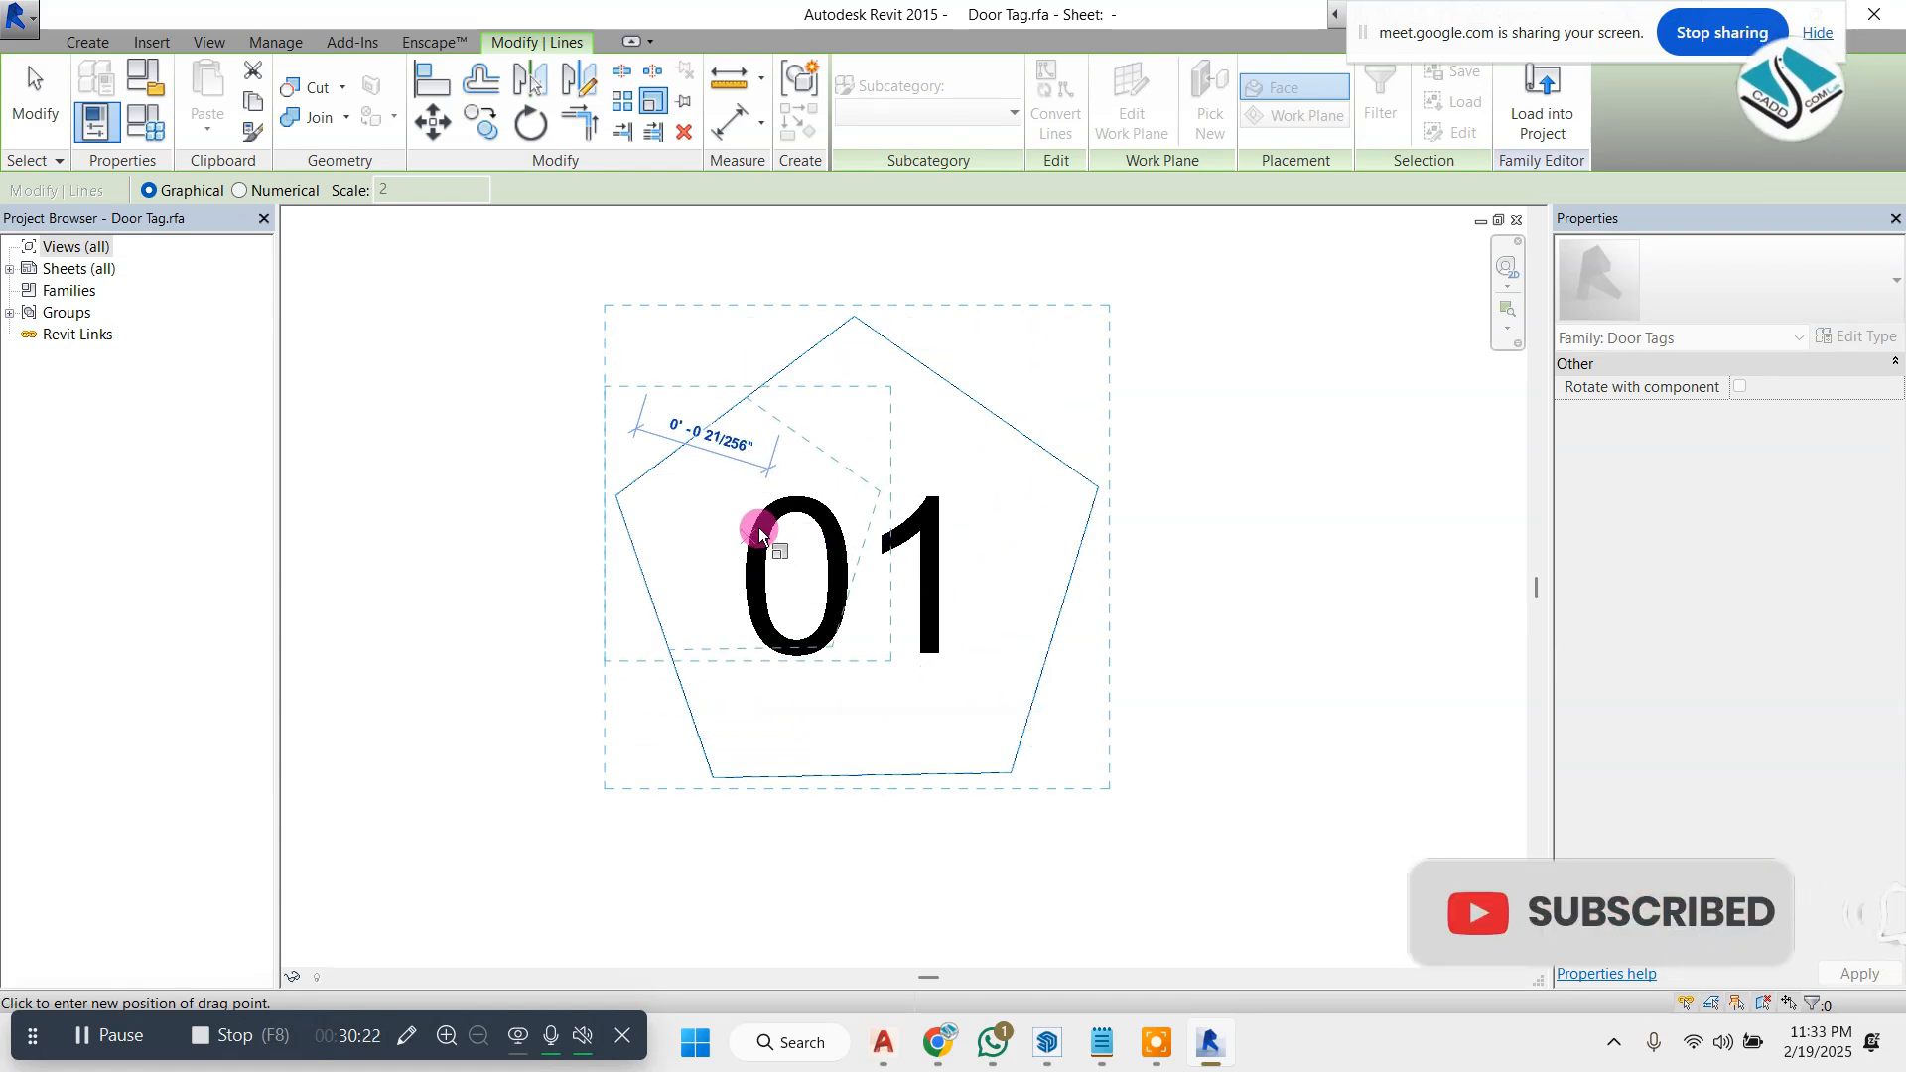
click(774, 536)
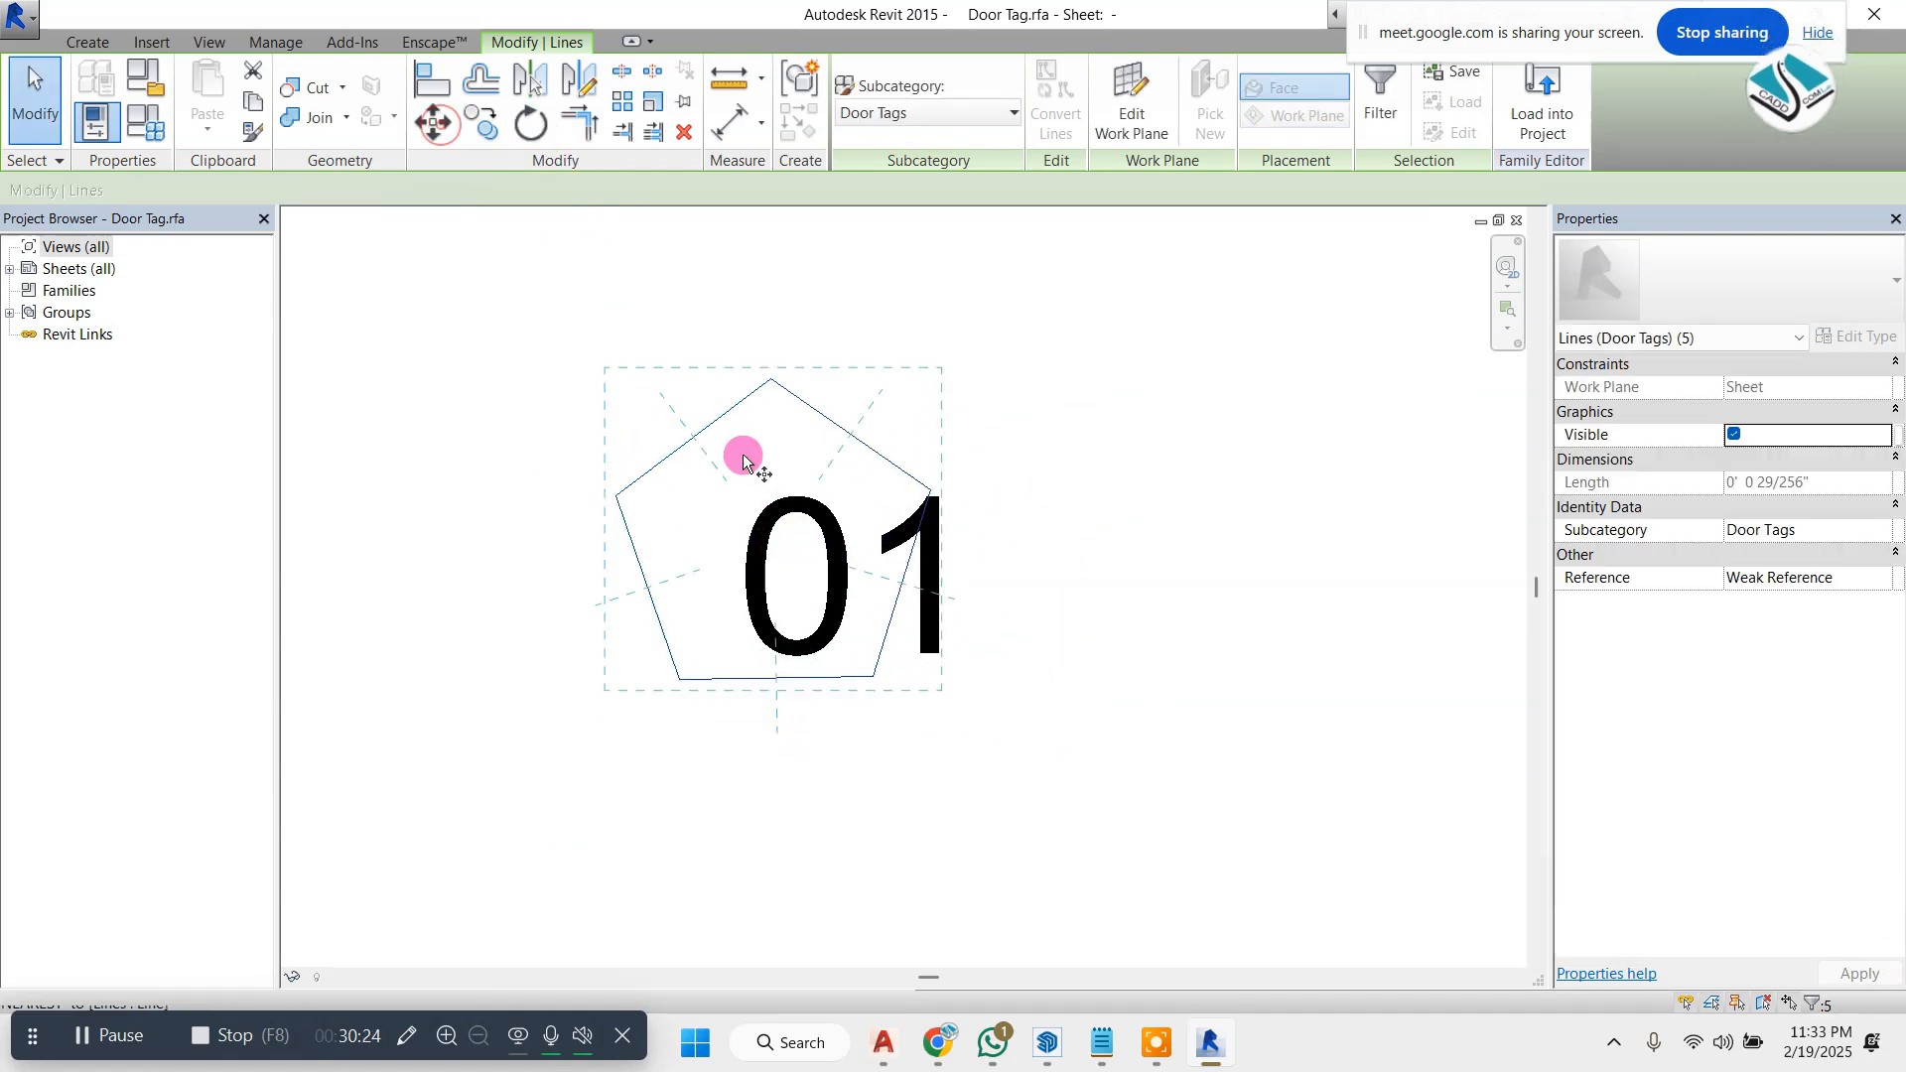
- Move the reduced pentagon outline so that it encloses the 01 label
click(808, 489)
scroll(953, 595, up, 3)
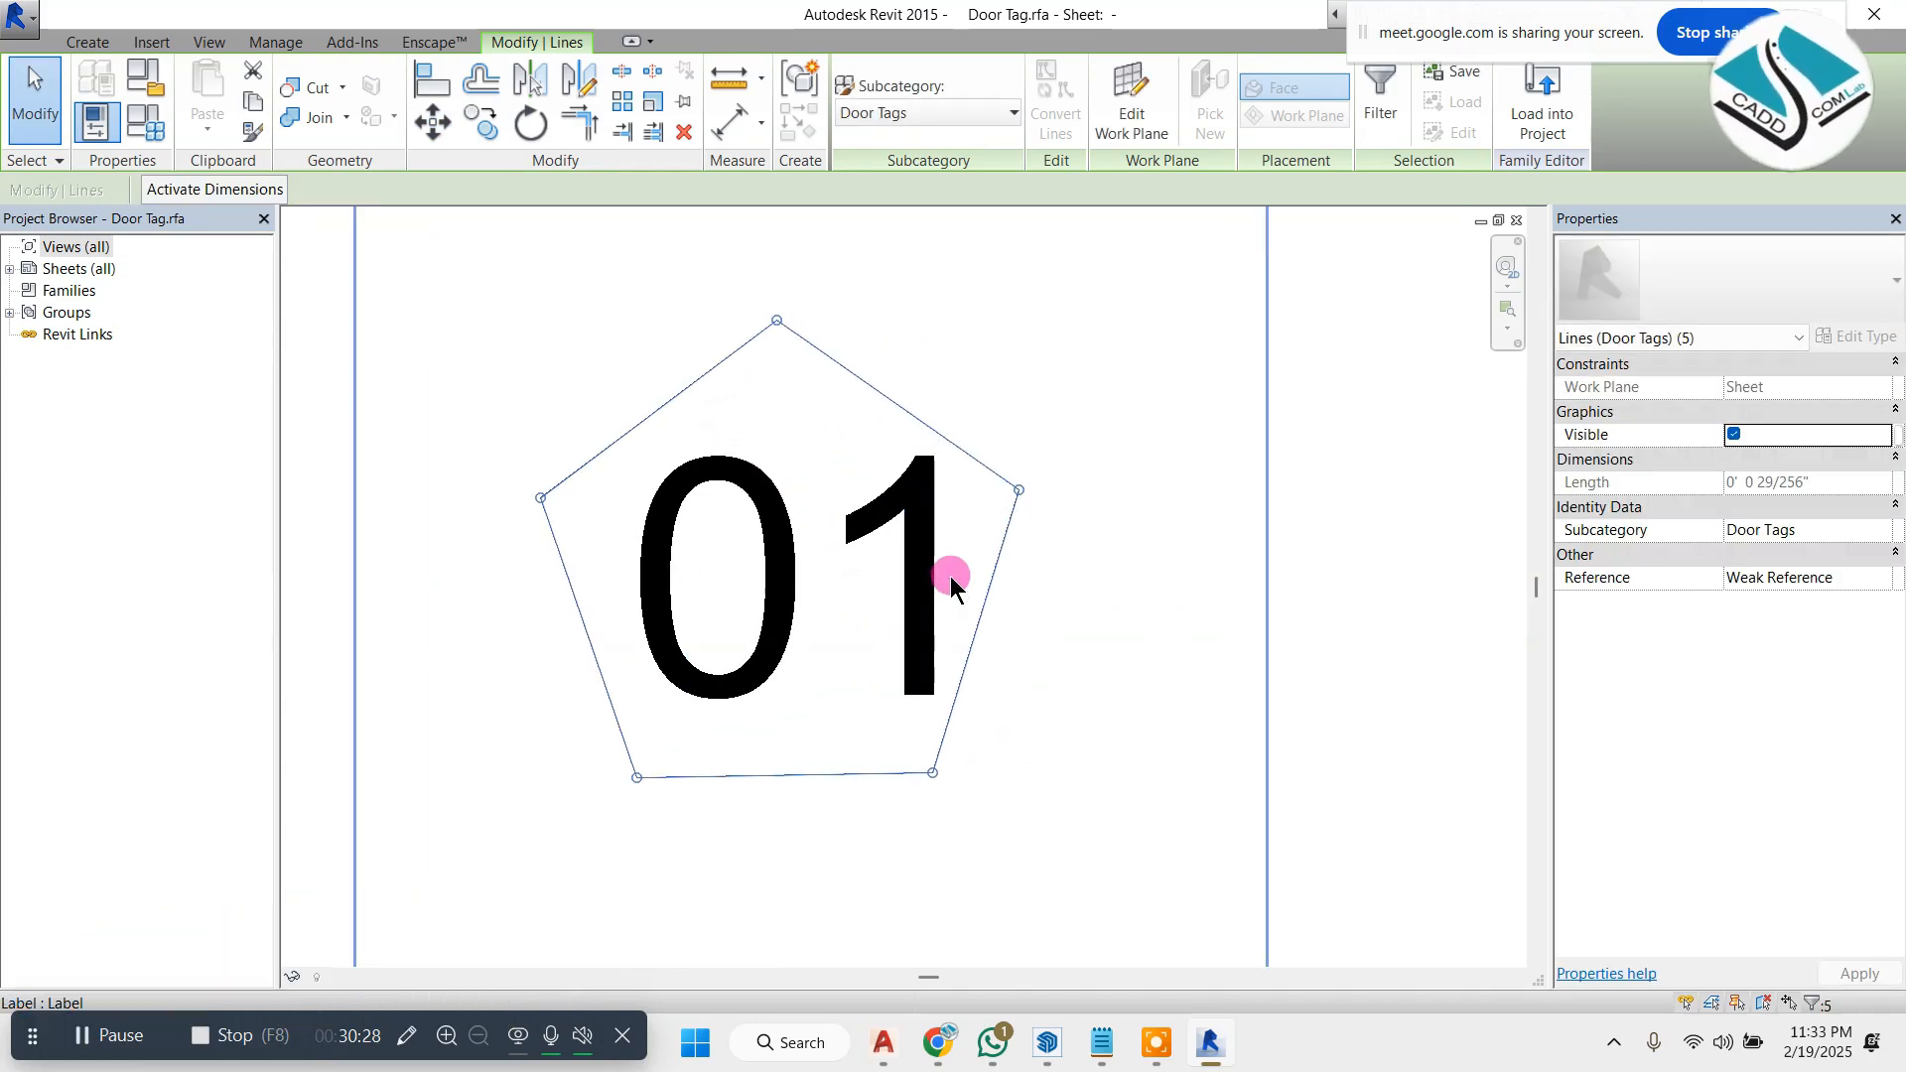
key(Escape)
scroll(903, 544, down, 2)
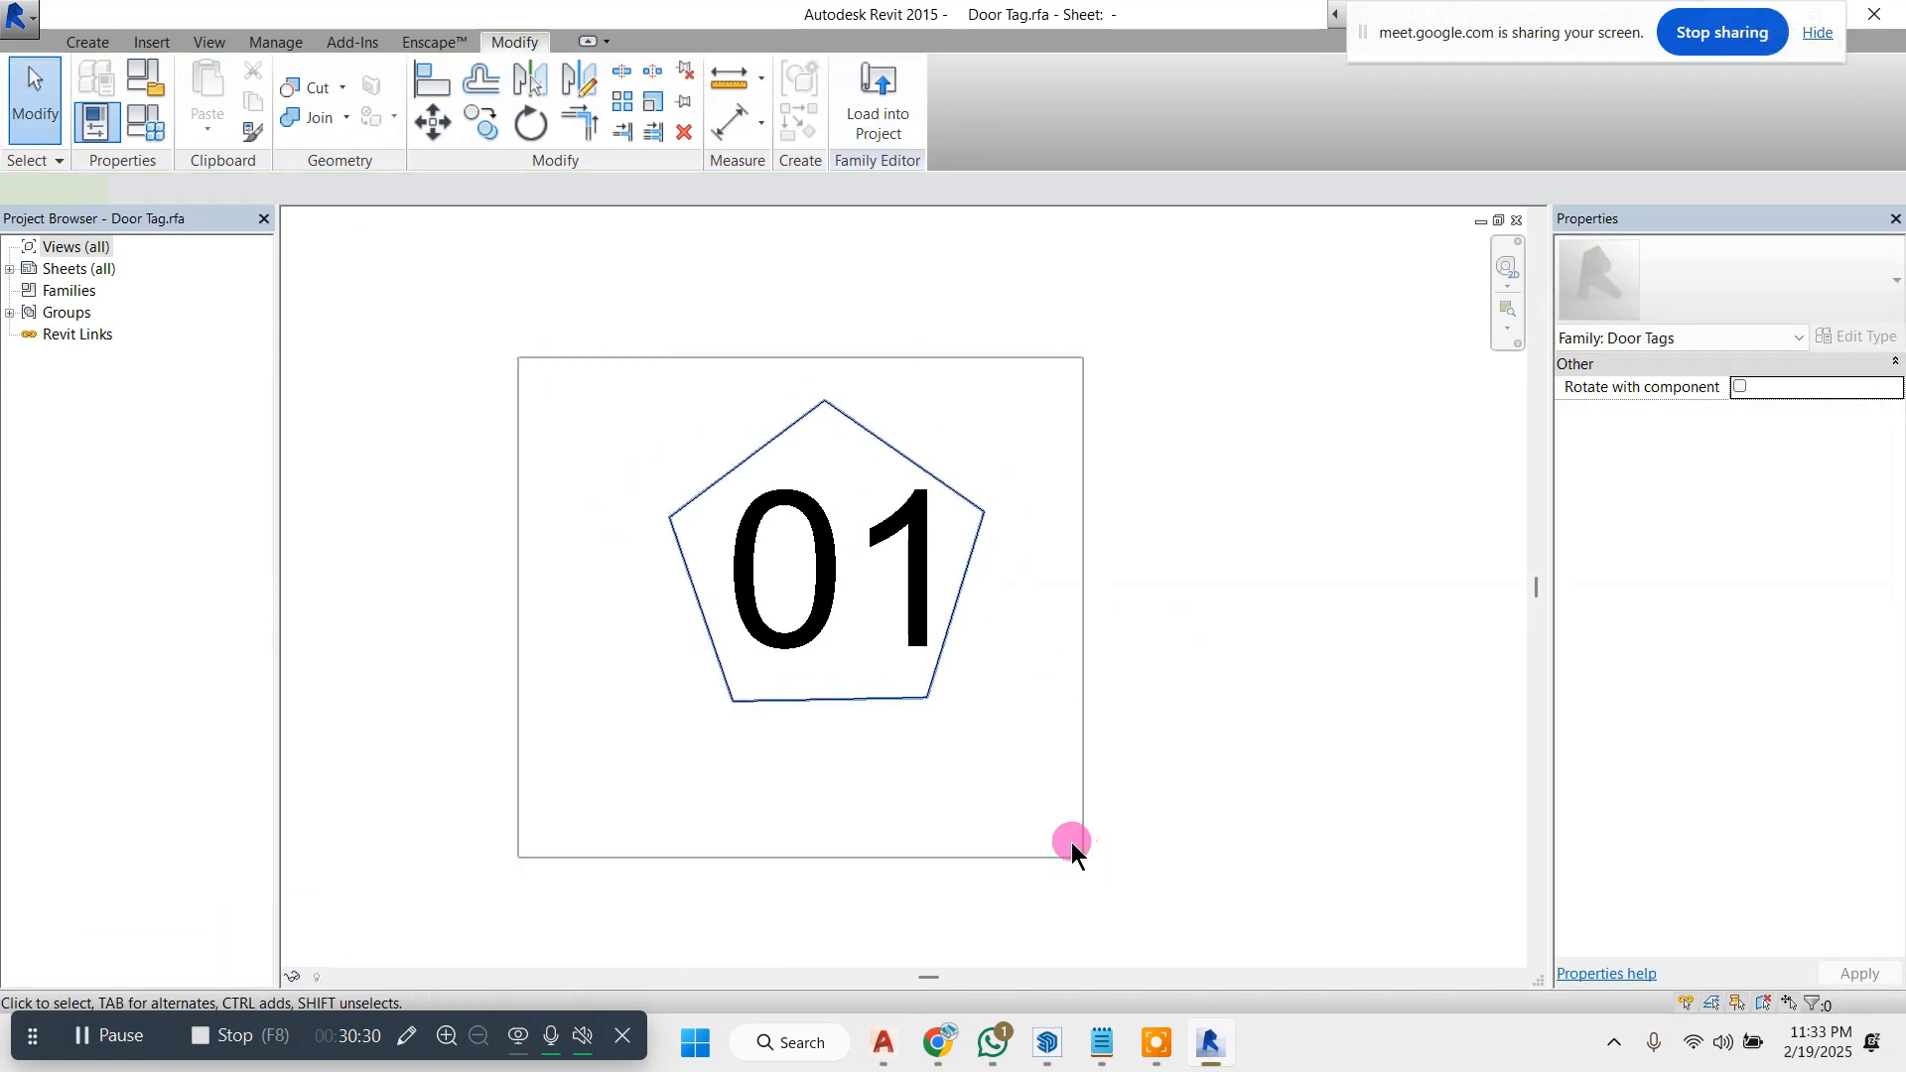
- Replace the pentagon with a six-sided circumscribed polygon centred on the 01 label, with a radius of about 23/256"
drag(1072, 848, 936, 446)
key(Delete)
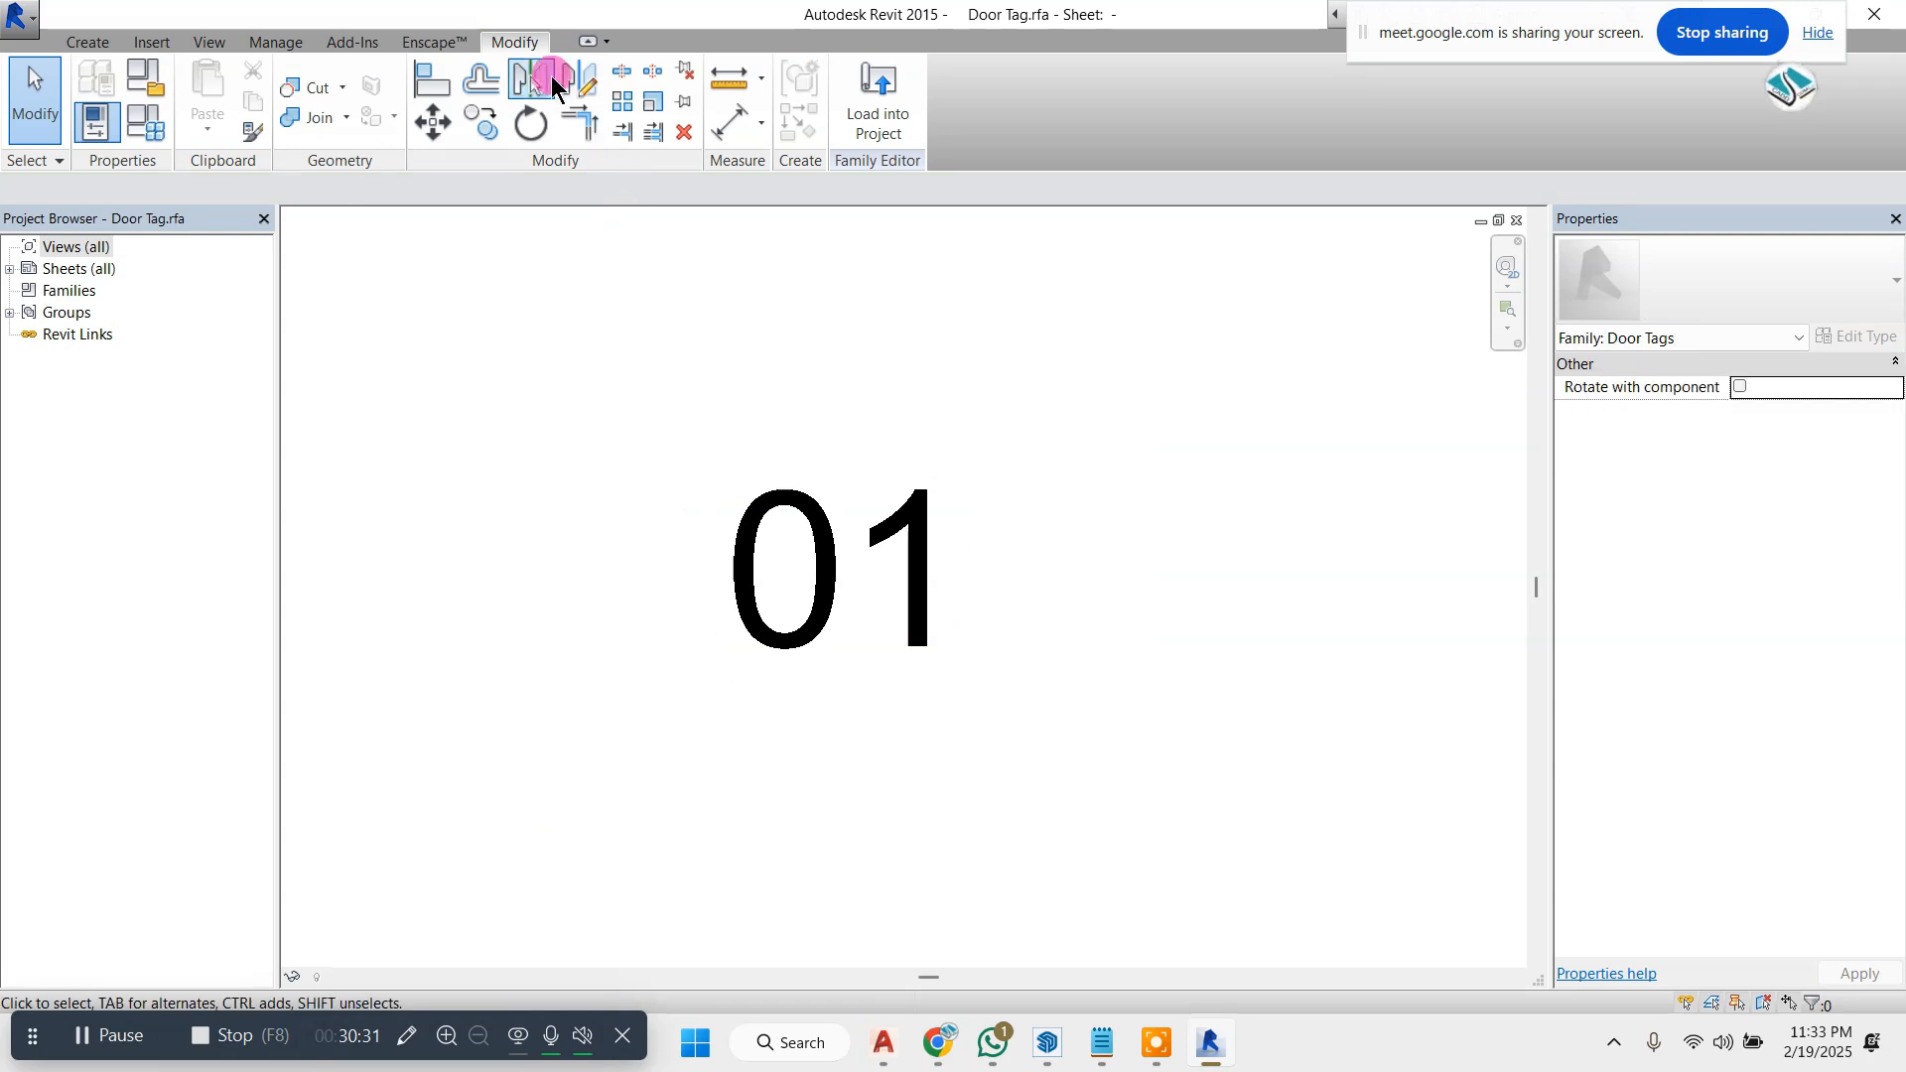
click(87, 47)
click(199, 94)
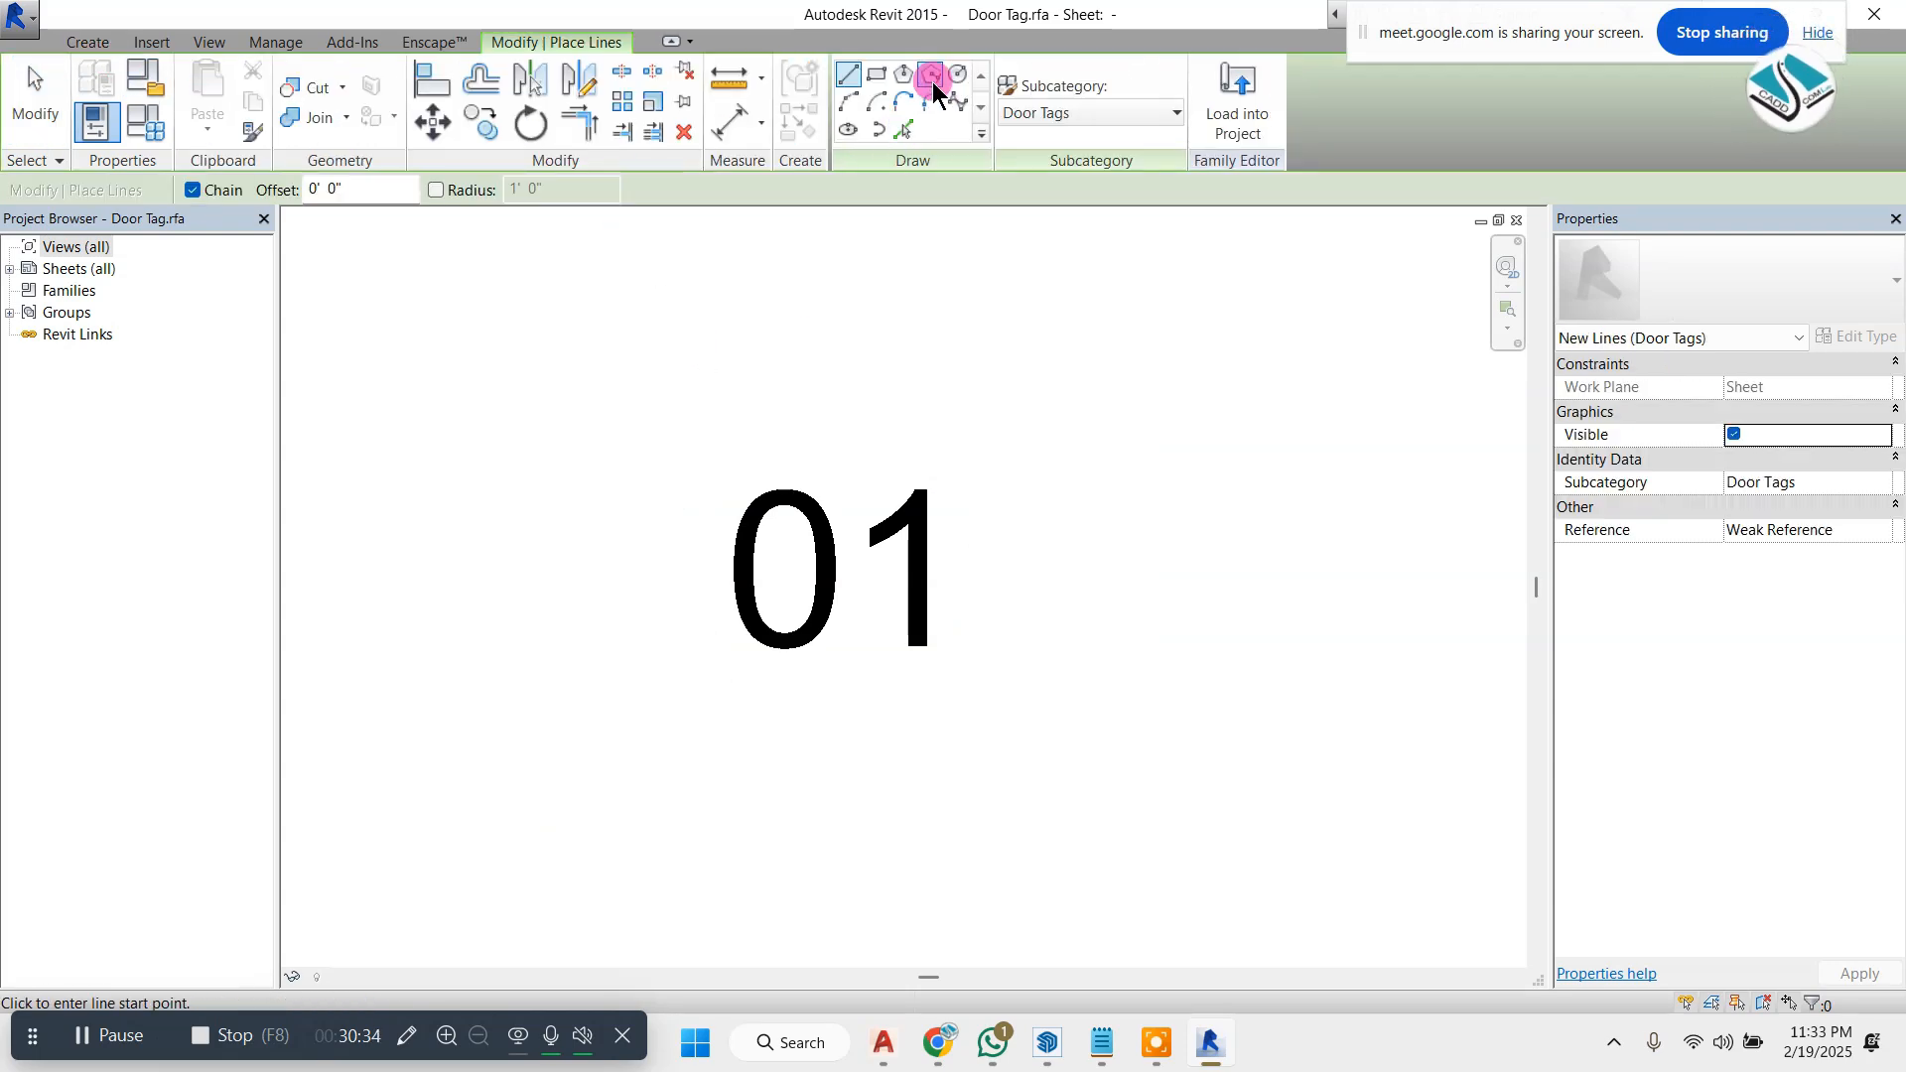
double_click(352, 188)
text(6)
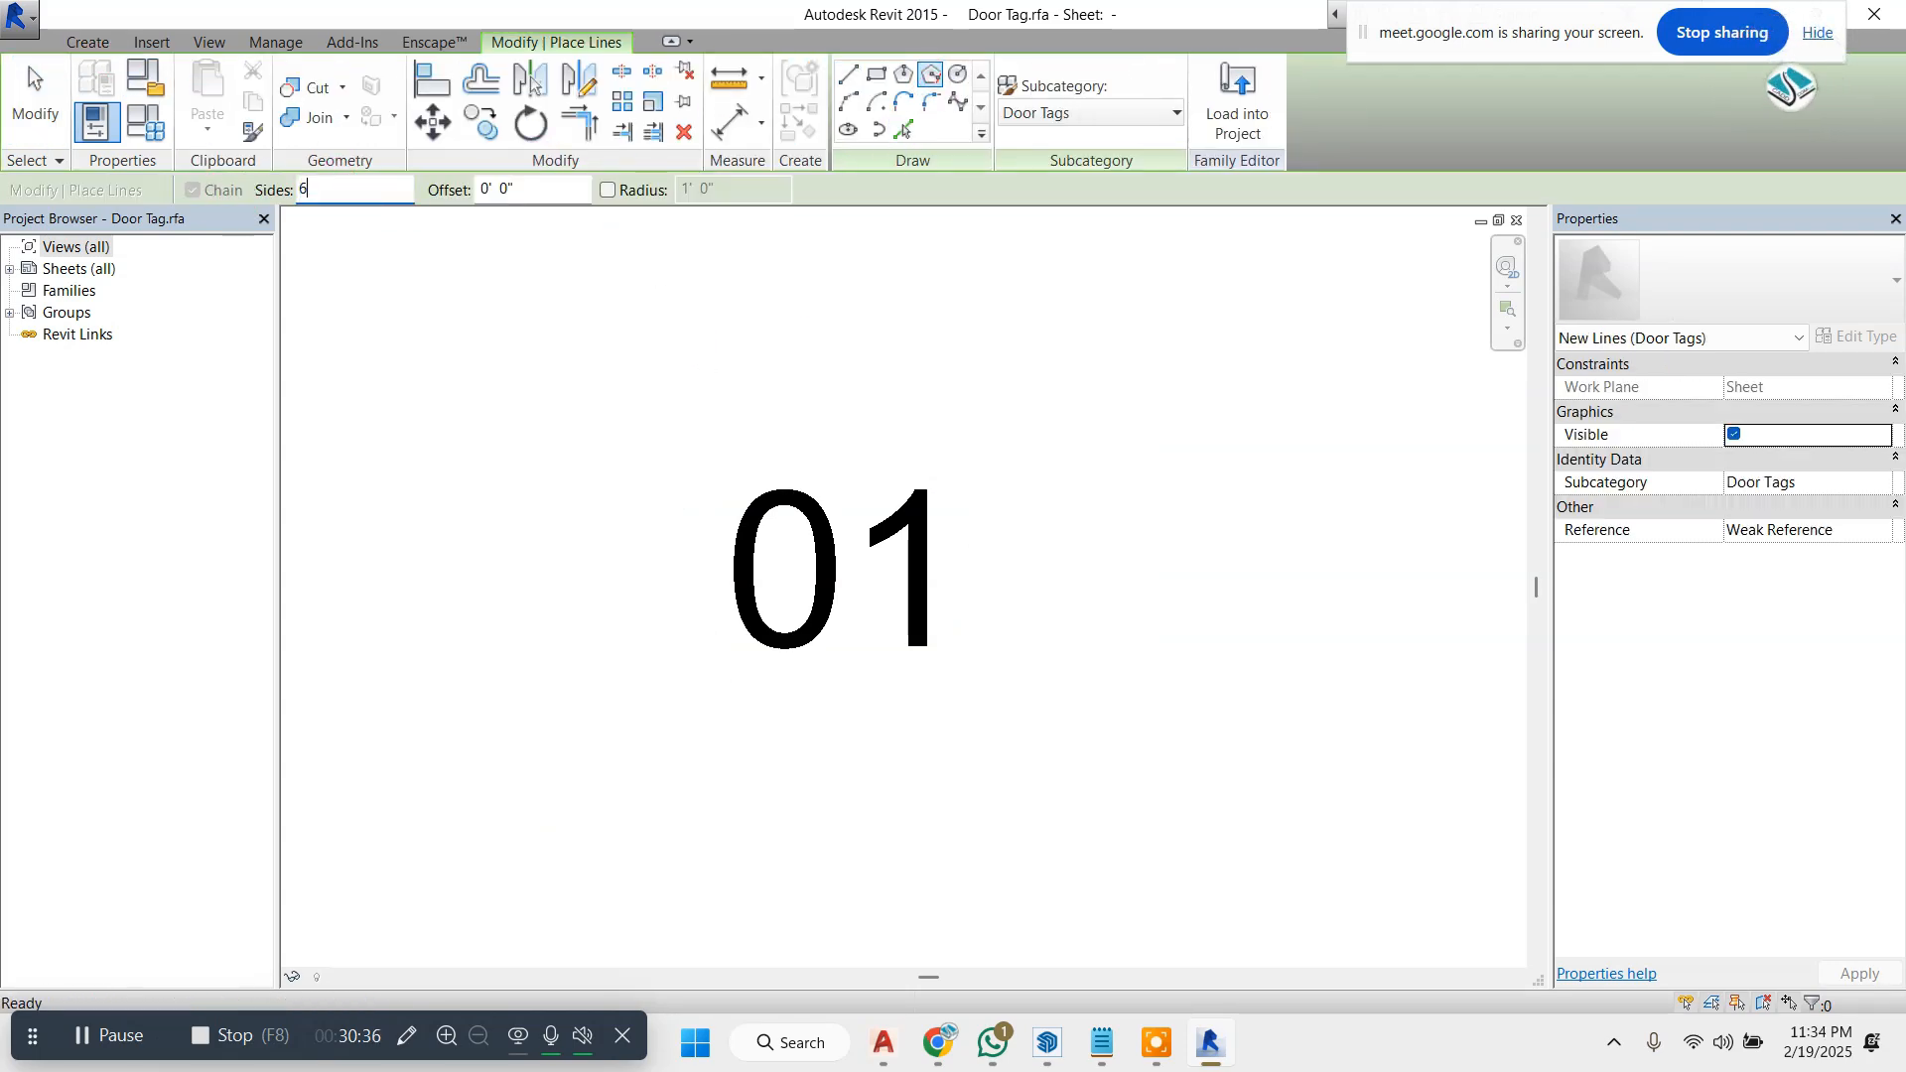
click(849, 557)
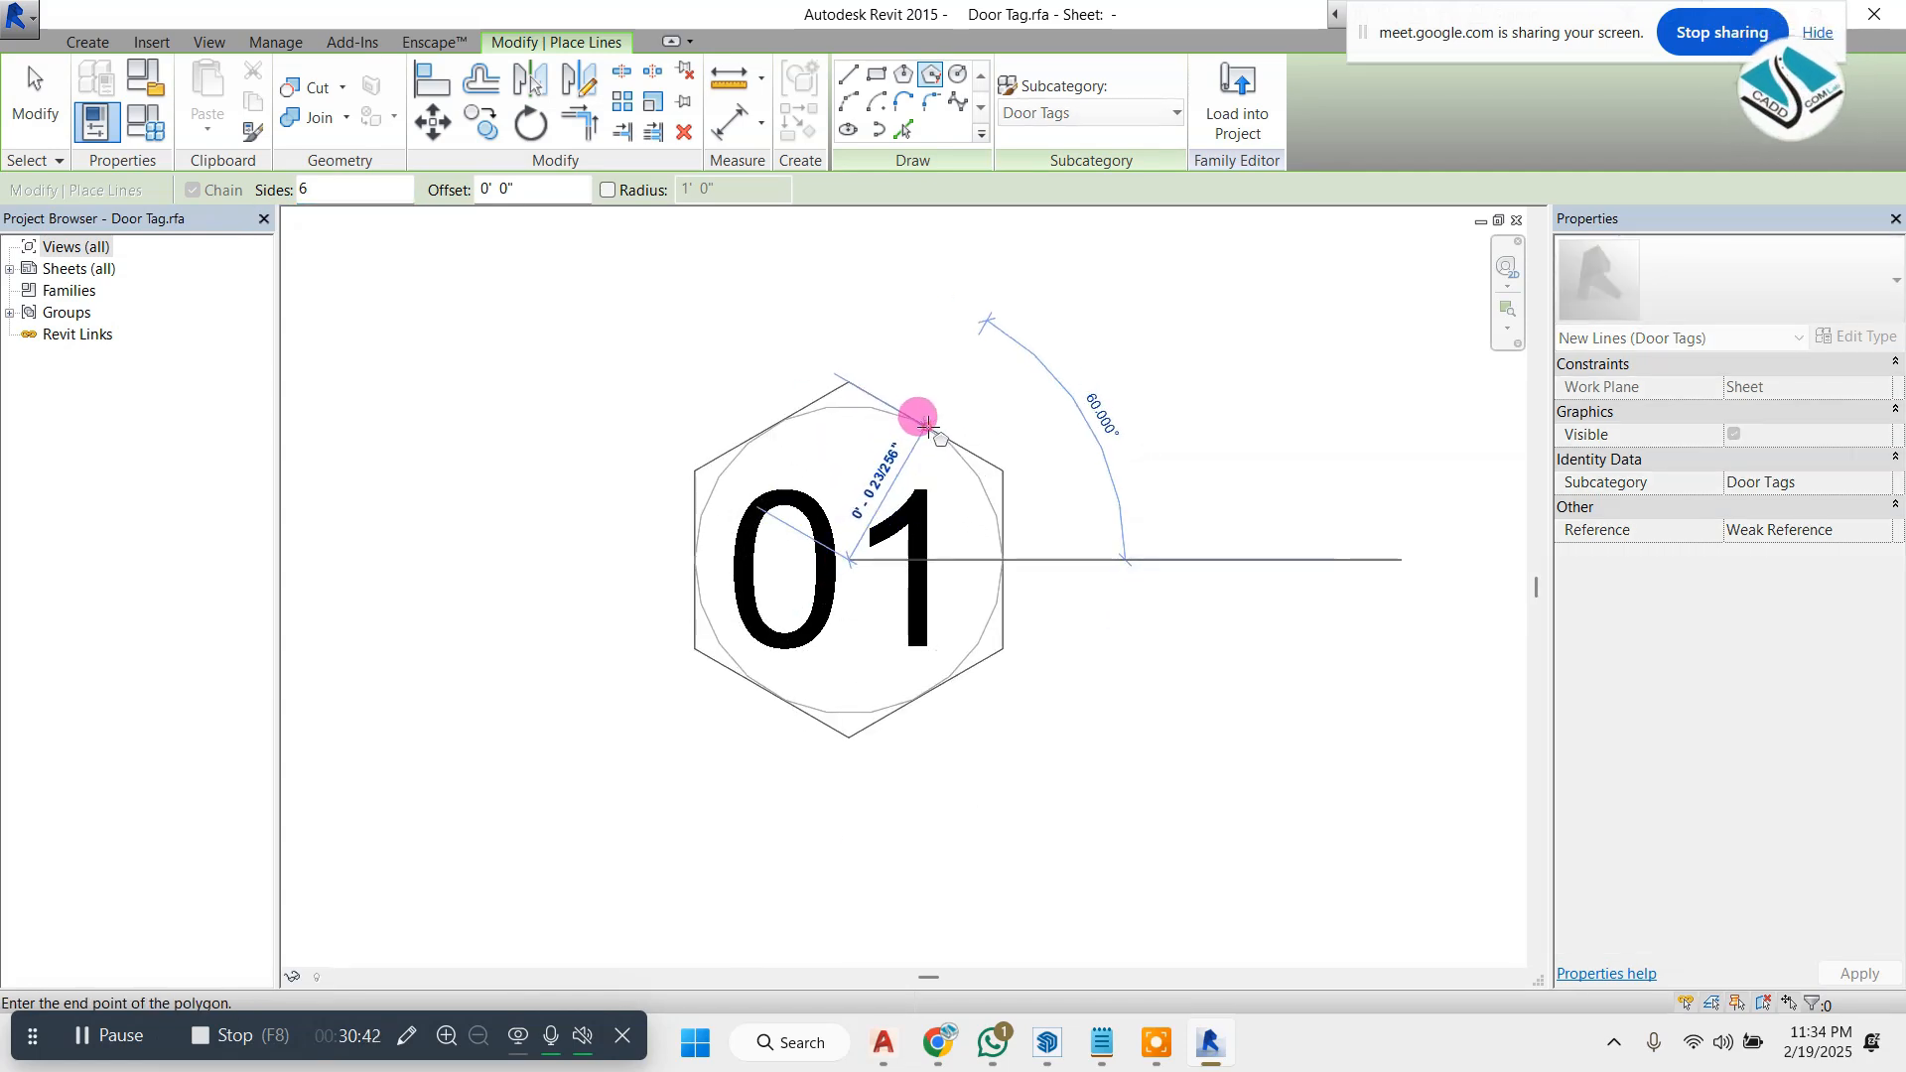
click(926, 425)
key(Escape)
key(Escape)
scroll(977, 534, up, 1)
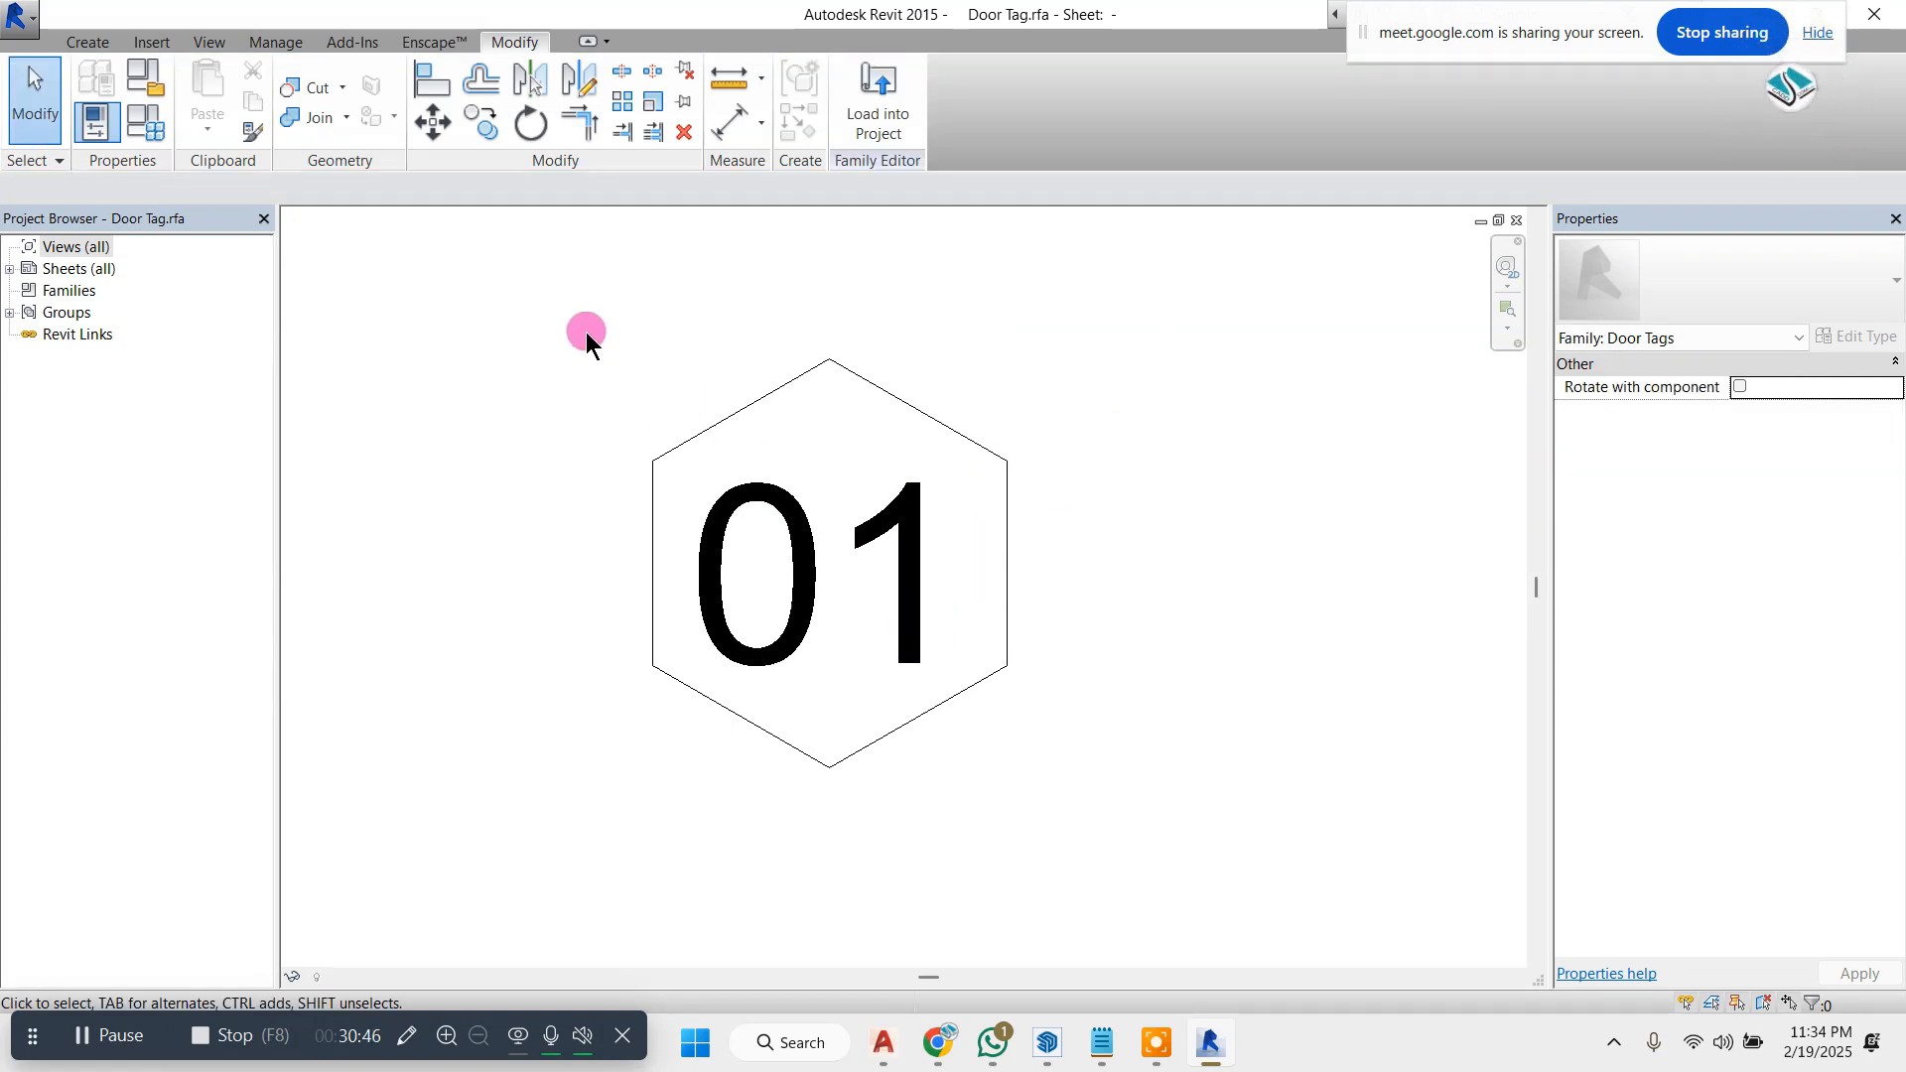
- Load the hexagon door tag family into the project, overwriting the existing version
click(887, 107)
click(898, 699)
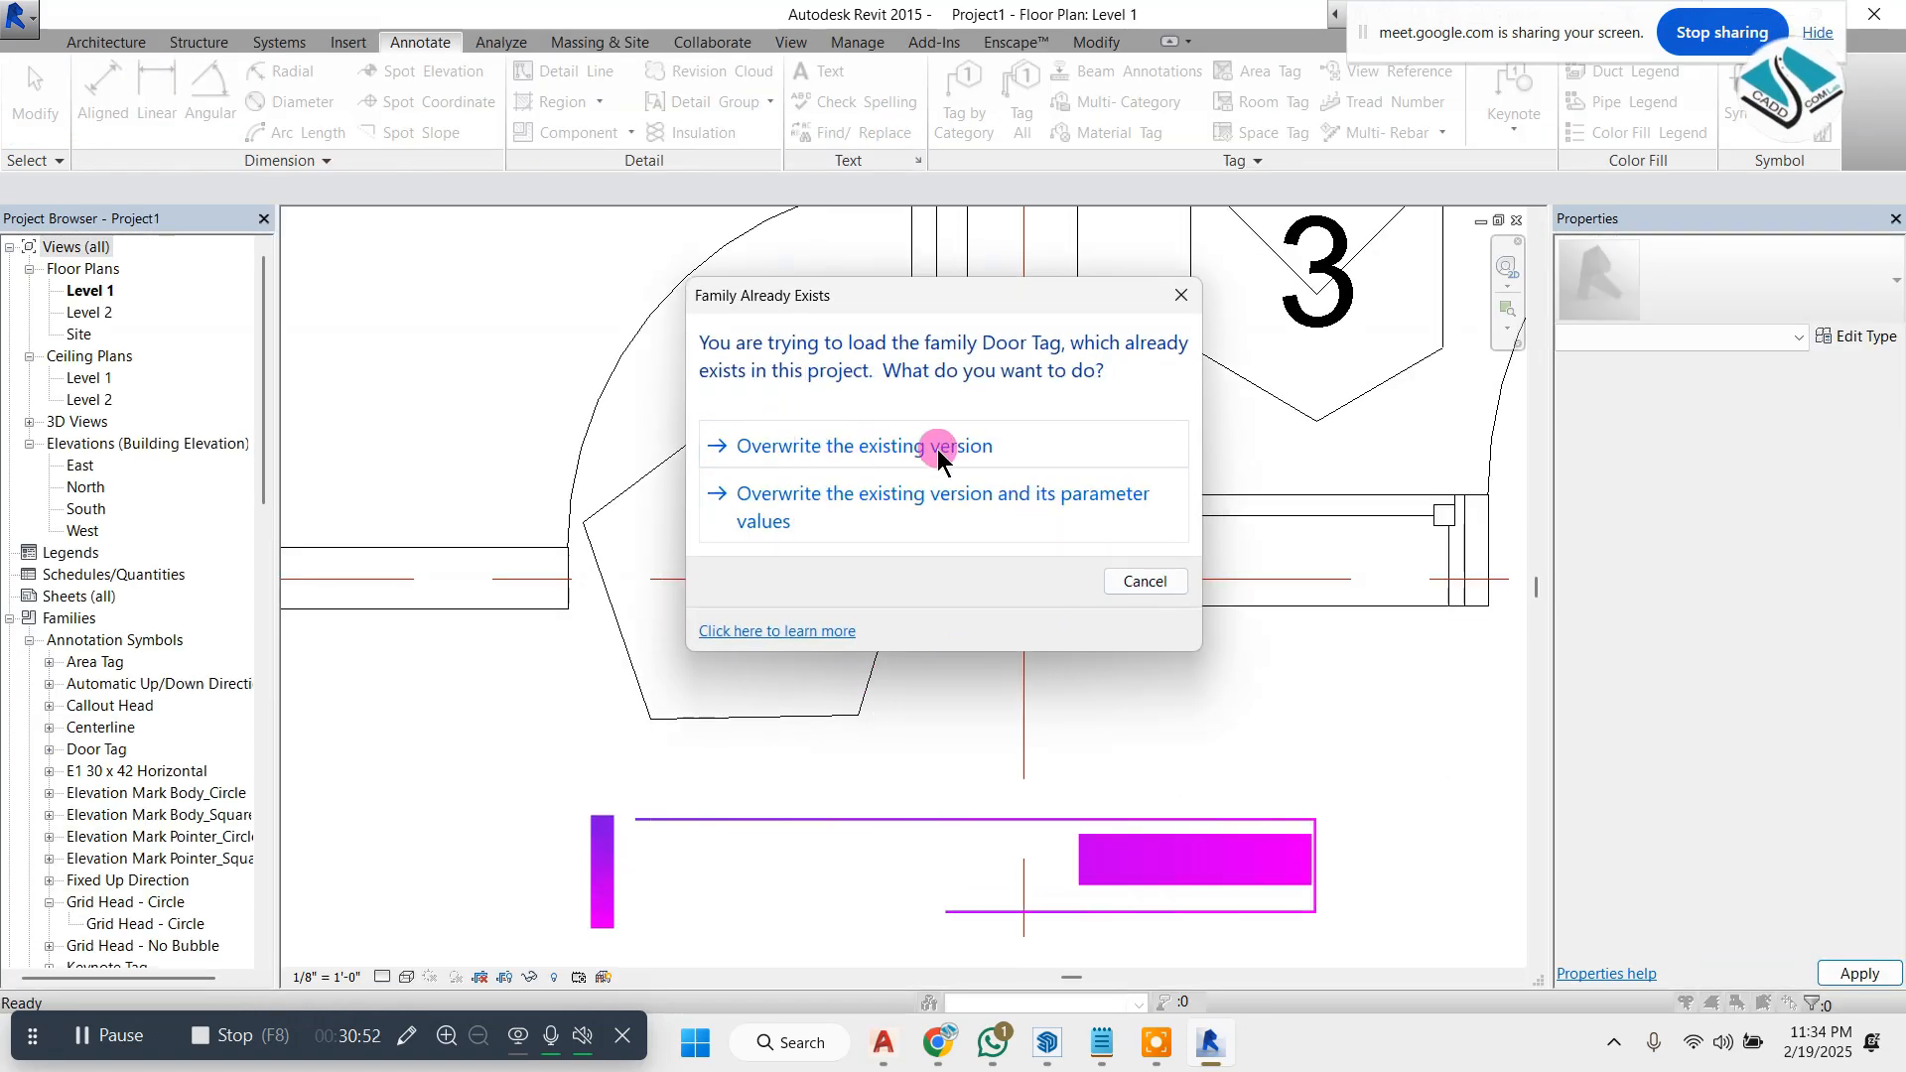
click(967, 455)
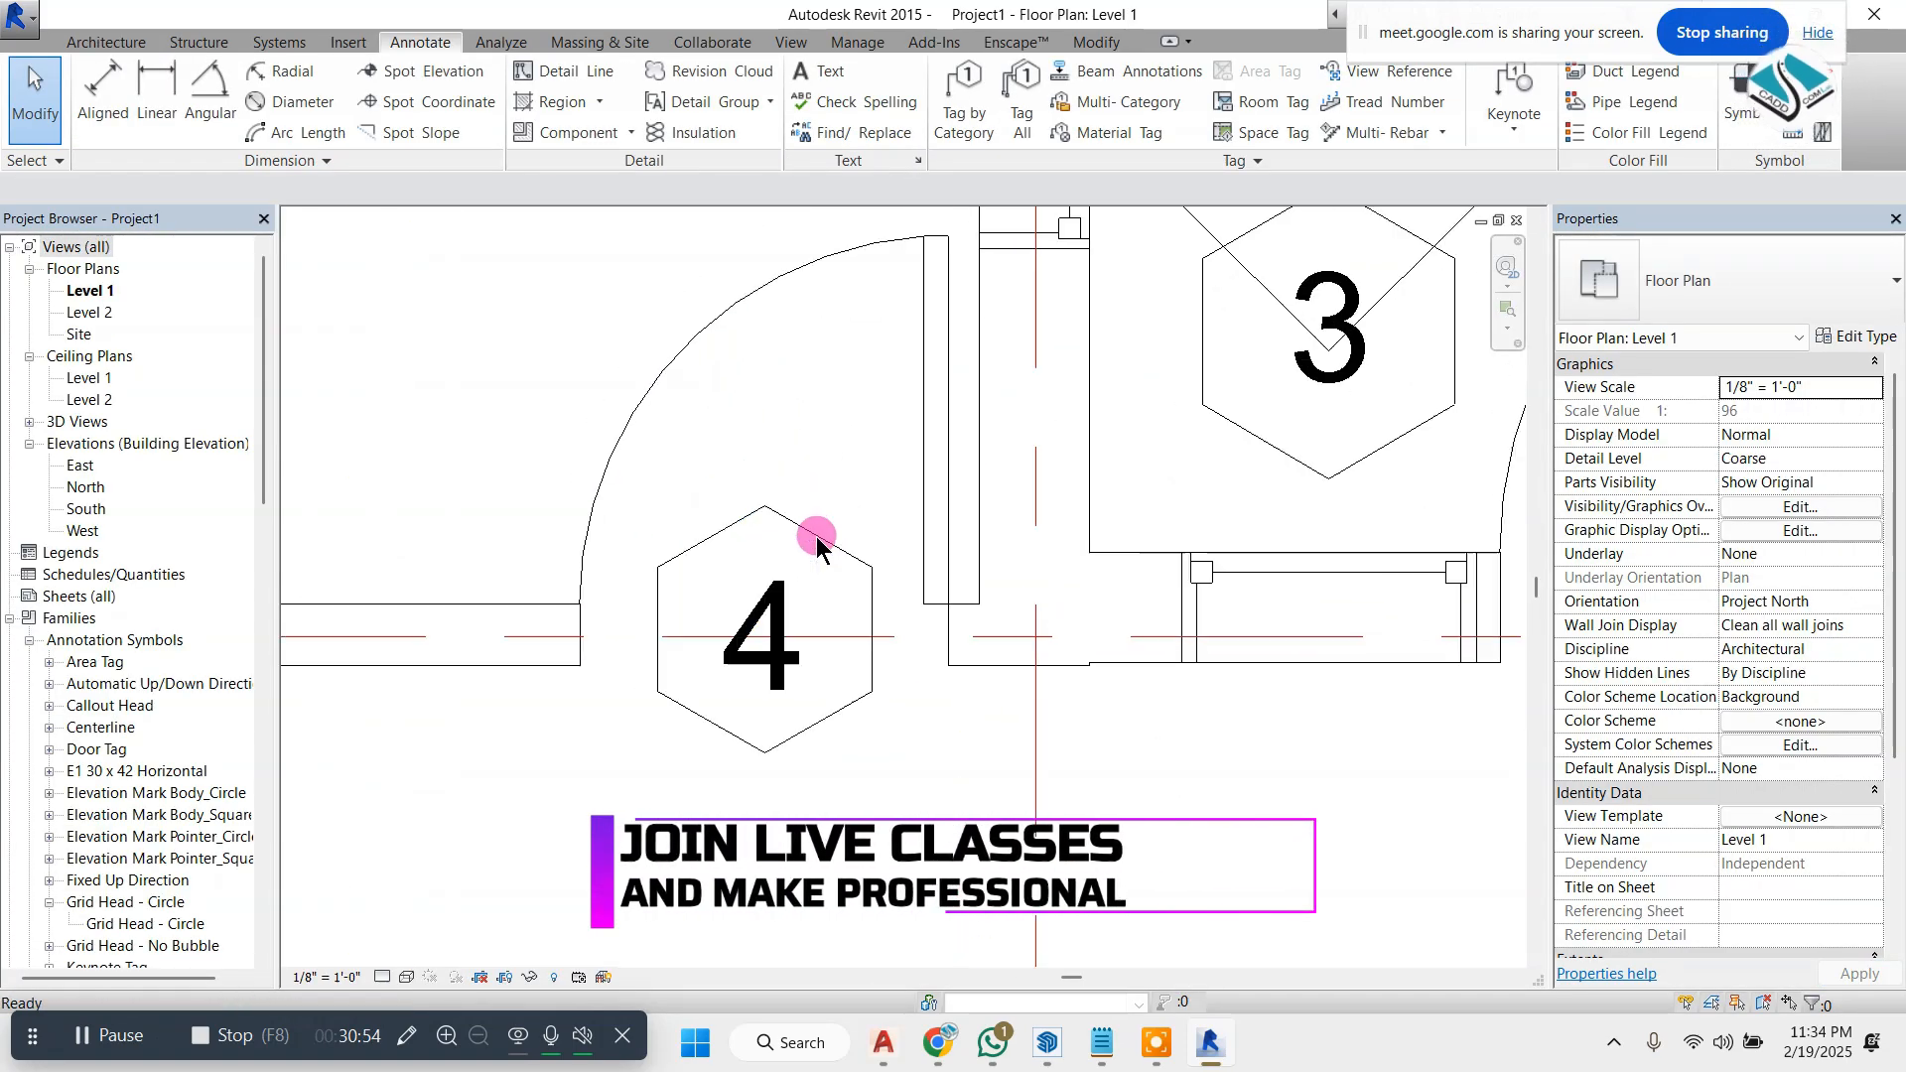
- Move door tag 4 off the wall opening and into the door's swing area
click(822, 544)
drag(824, 543, 834, 407)
click(850, 788)
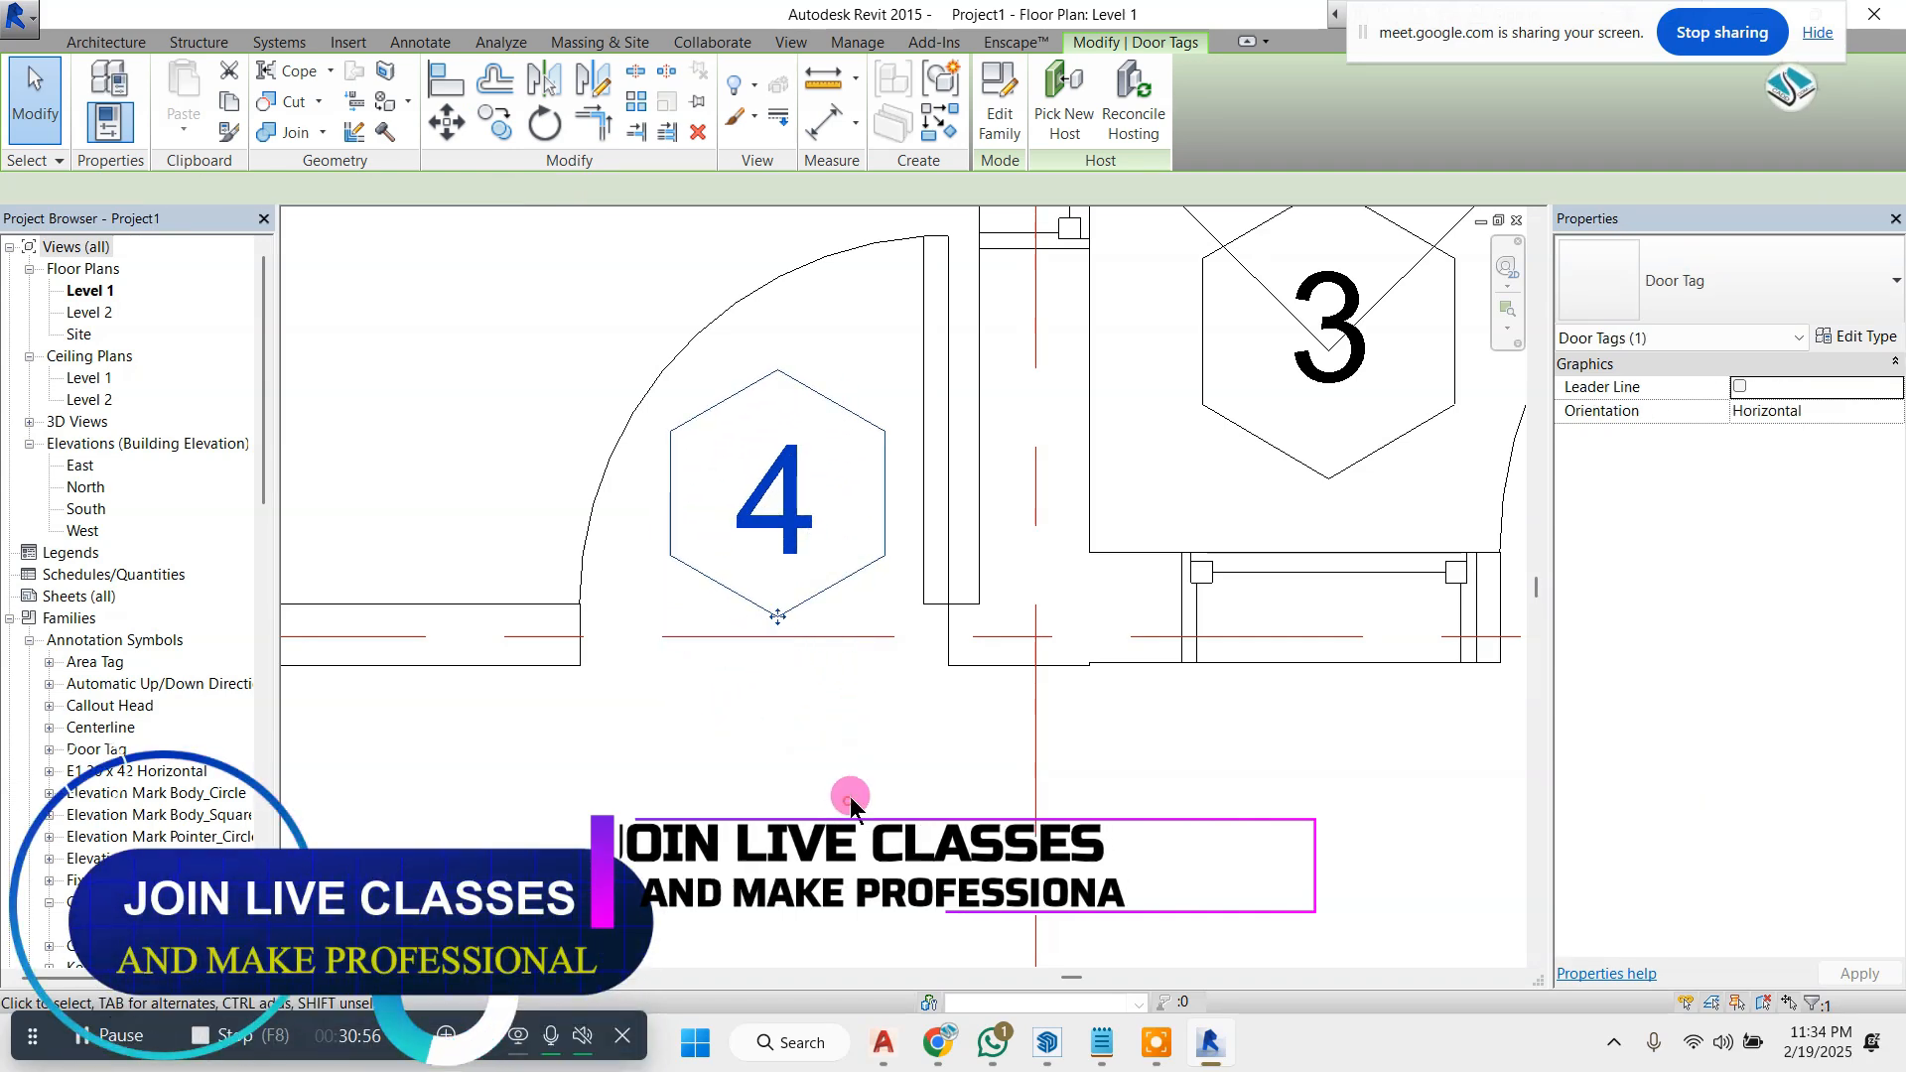
scroll(767, 512, down, 2)
scroll(767, 511, down, 3)
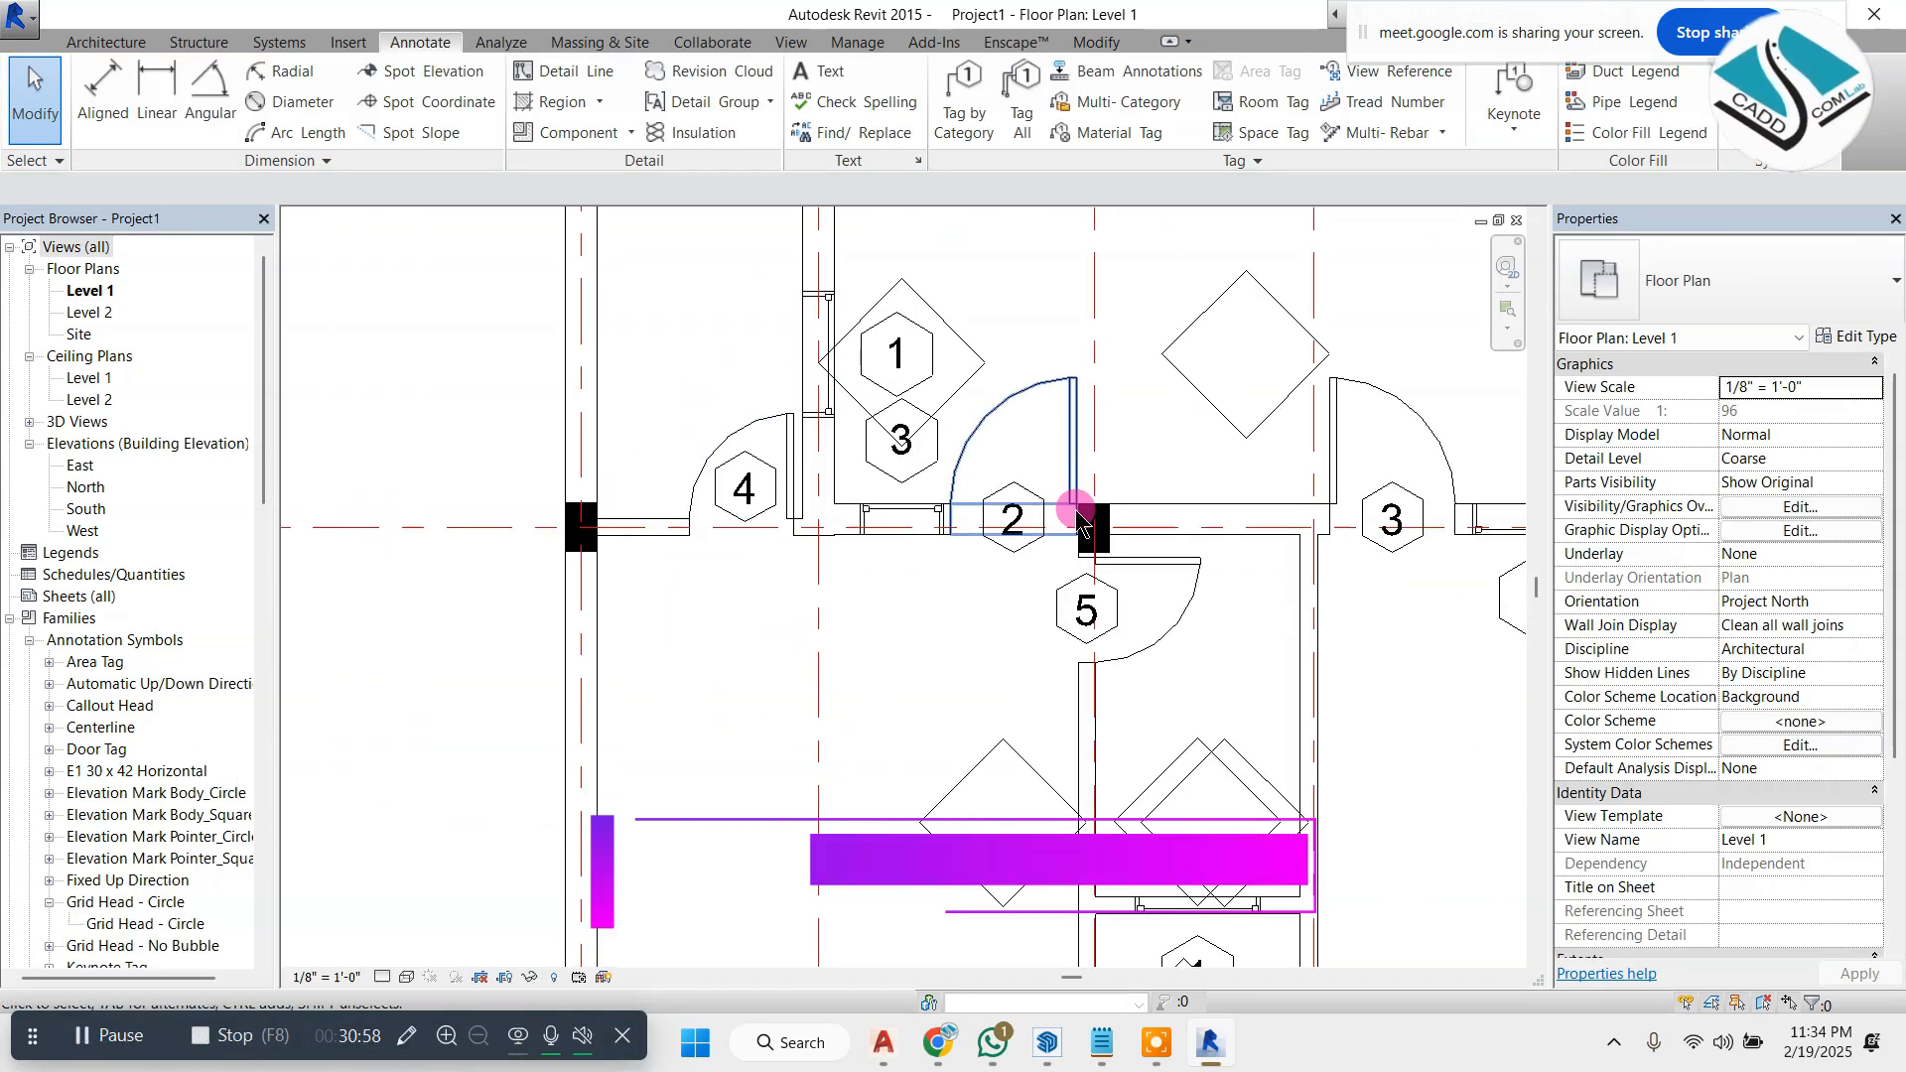
scroll(765, 502, up, 2)
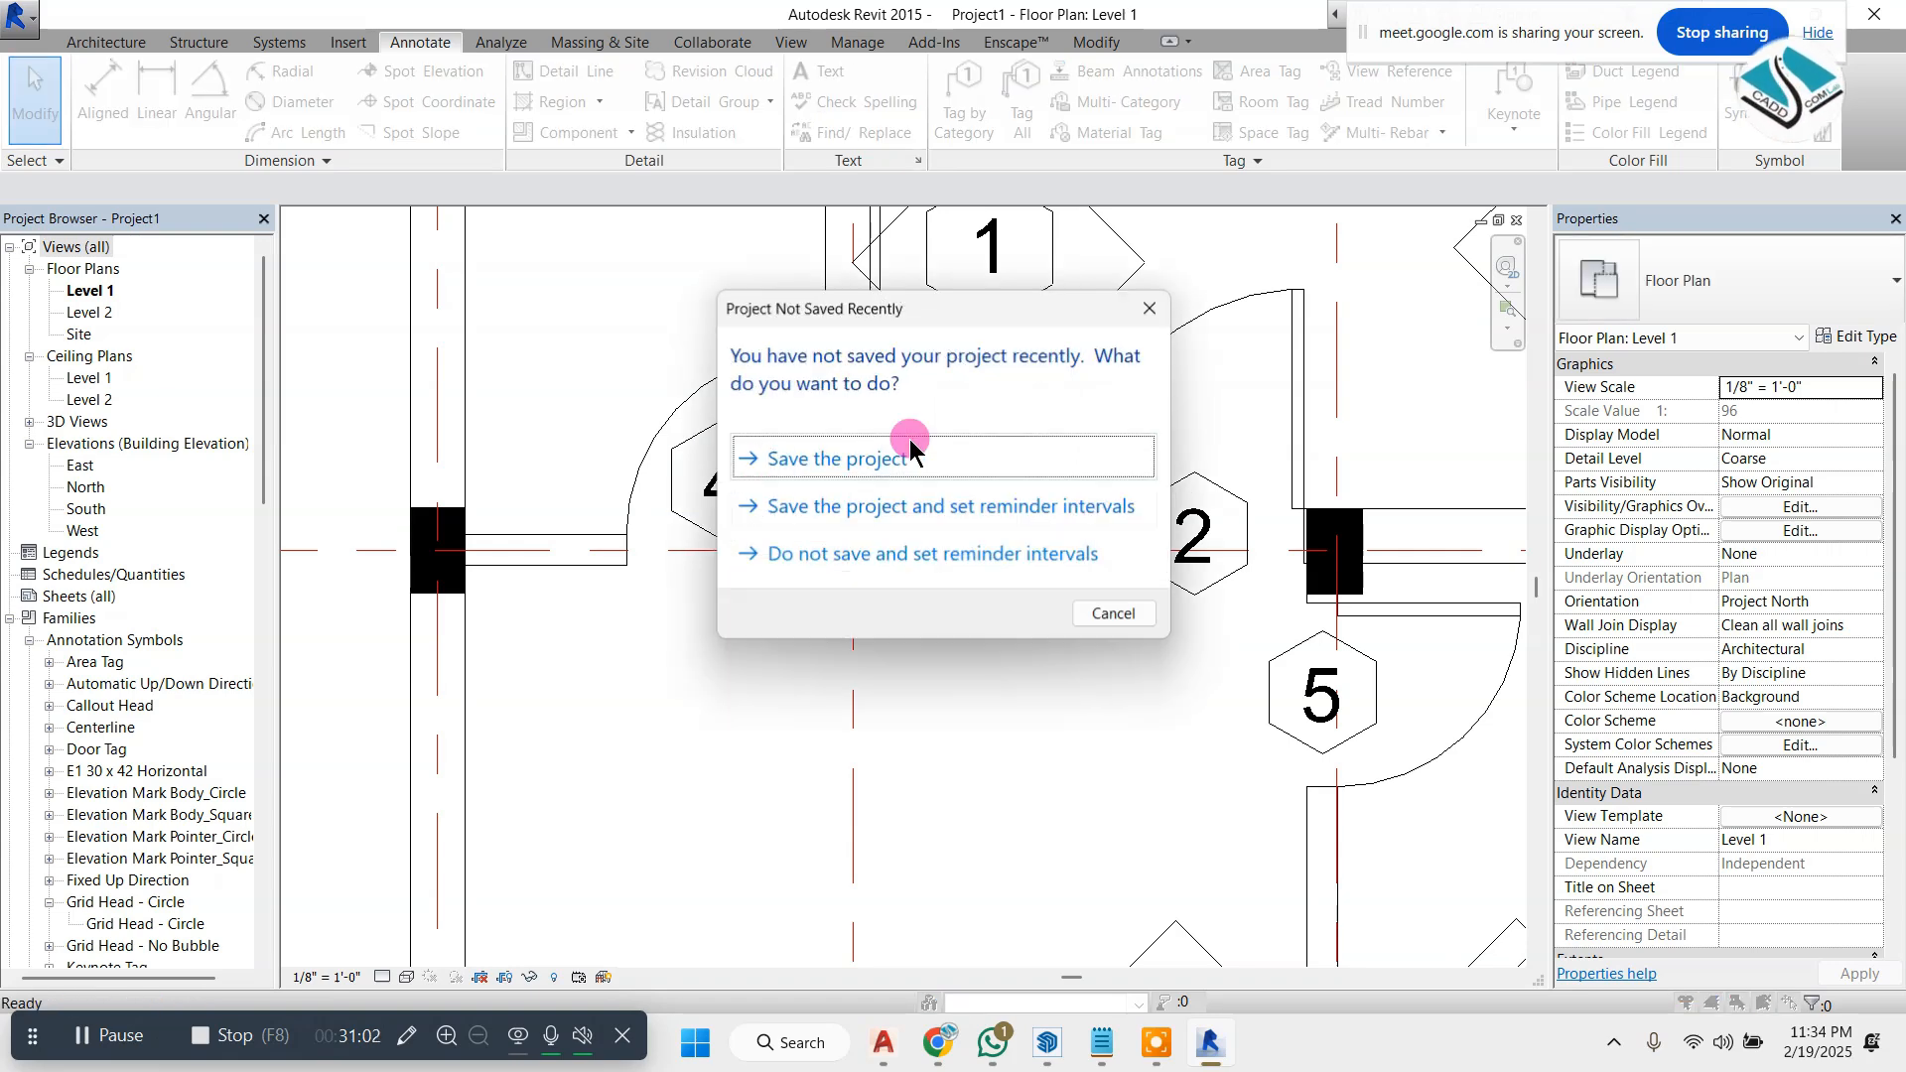
- Dismiss the save reminder and set the project's length units to millimeters
key(Escape)
key(u)
key(n)
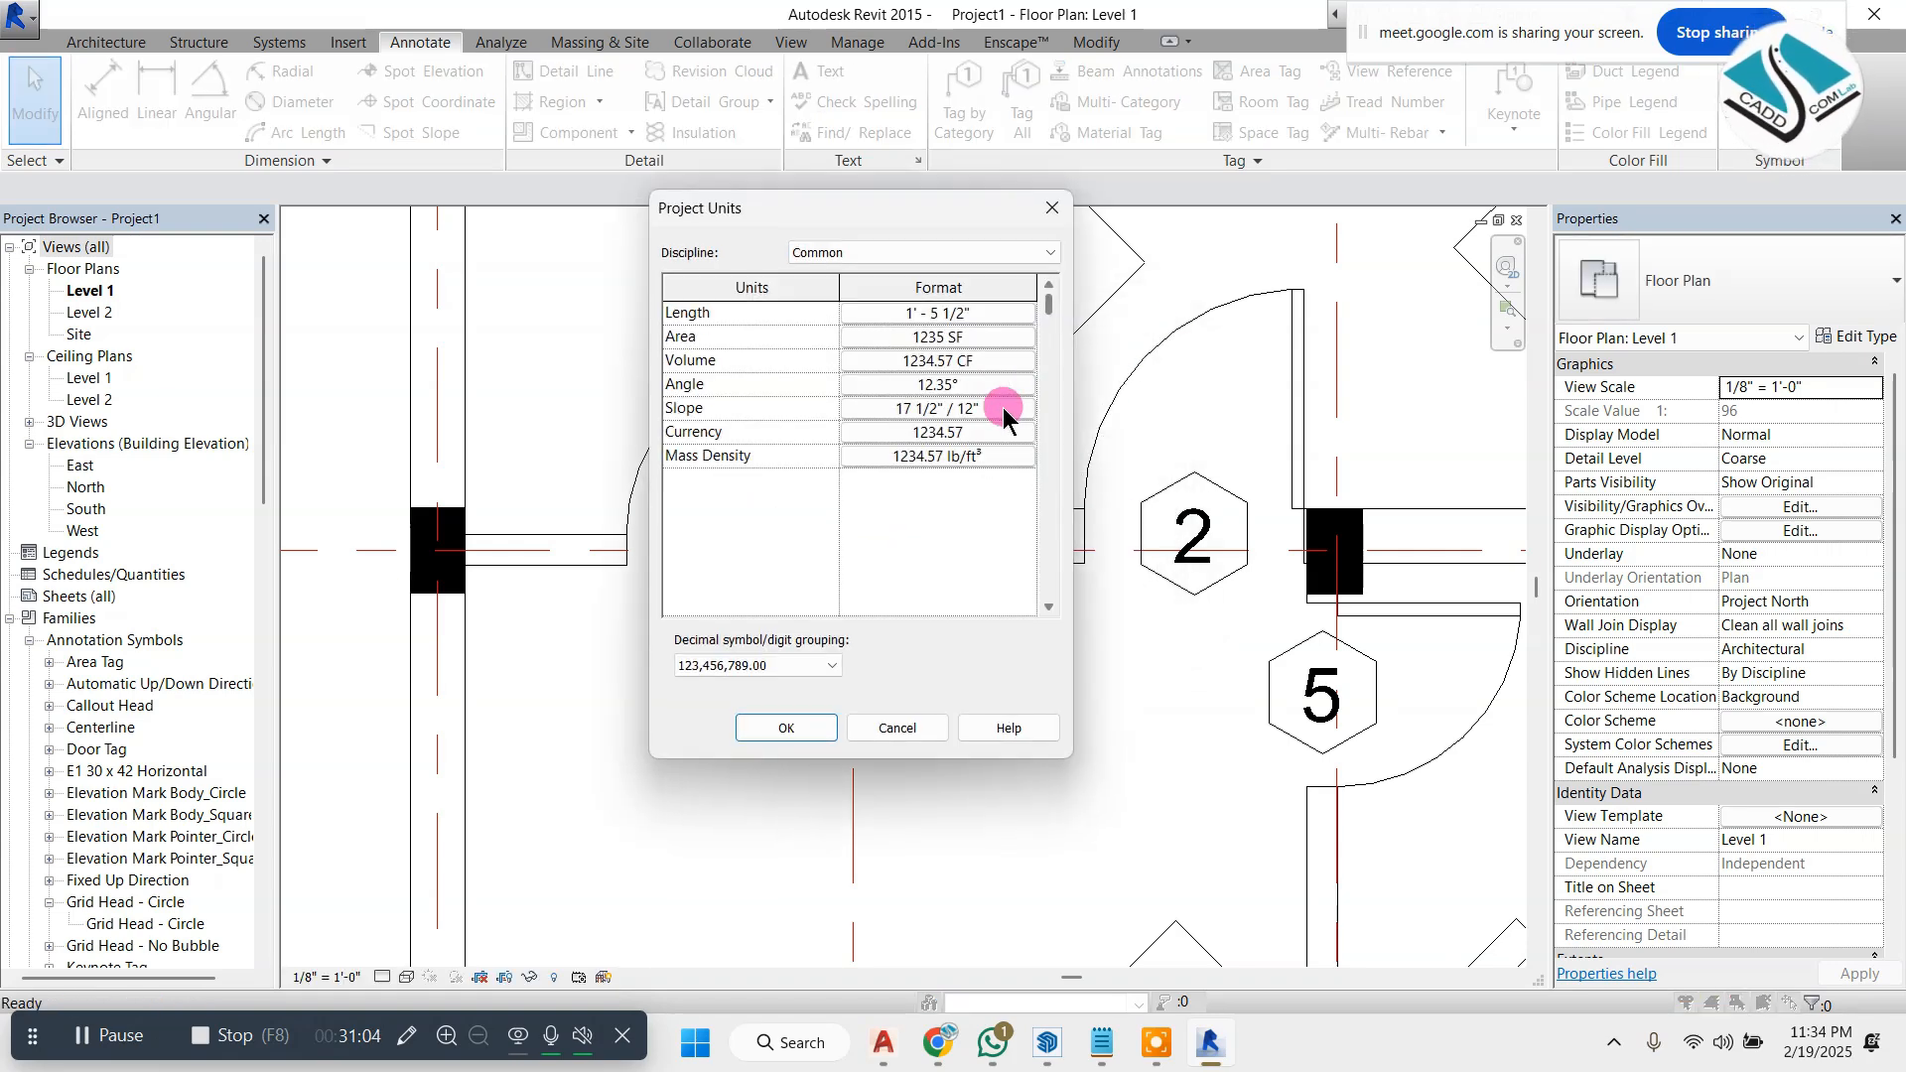
click(989, 314)
click(1170, 238)
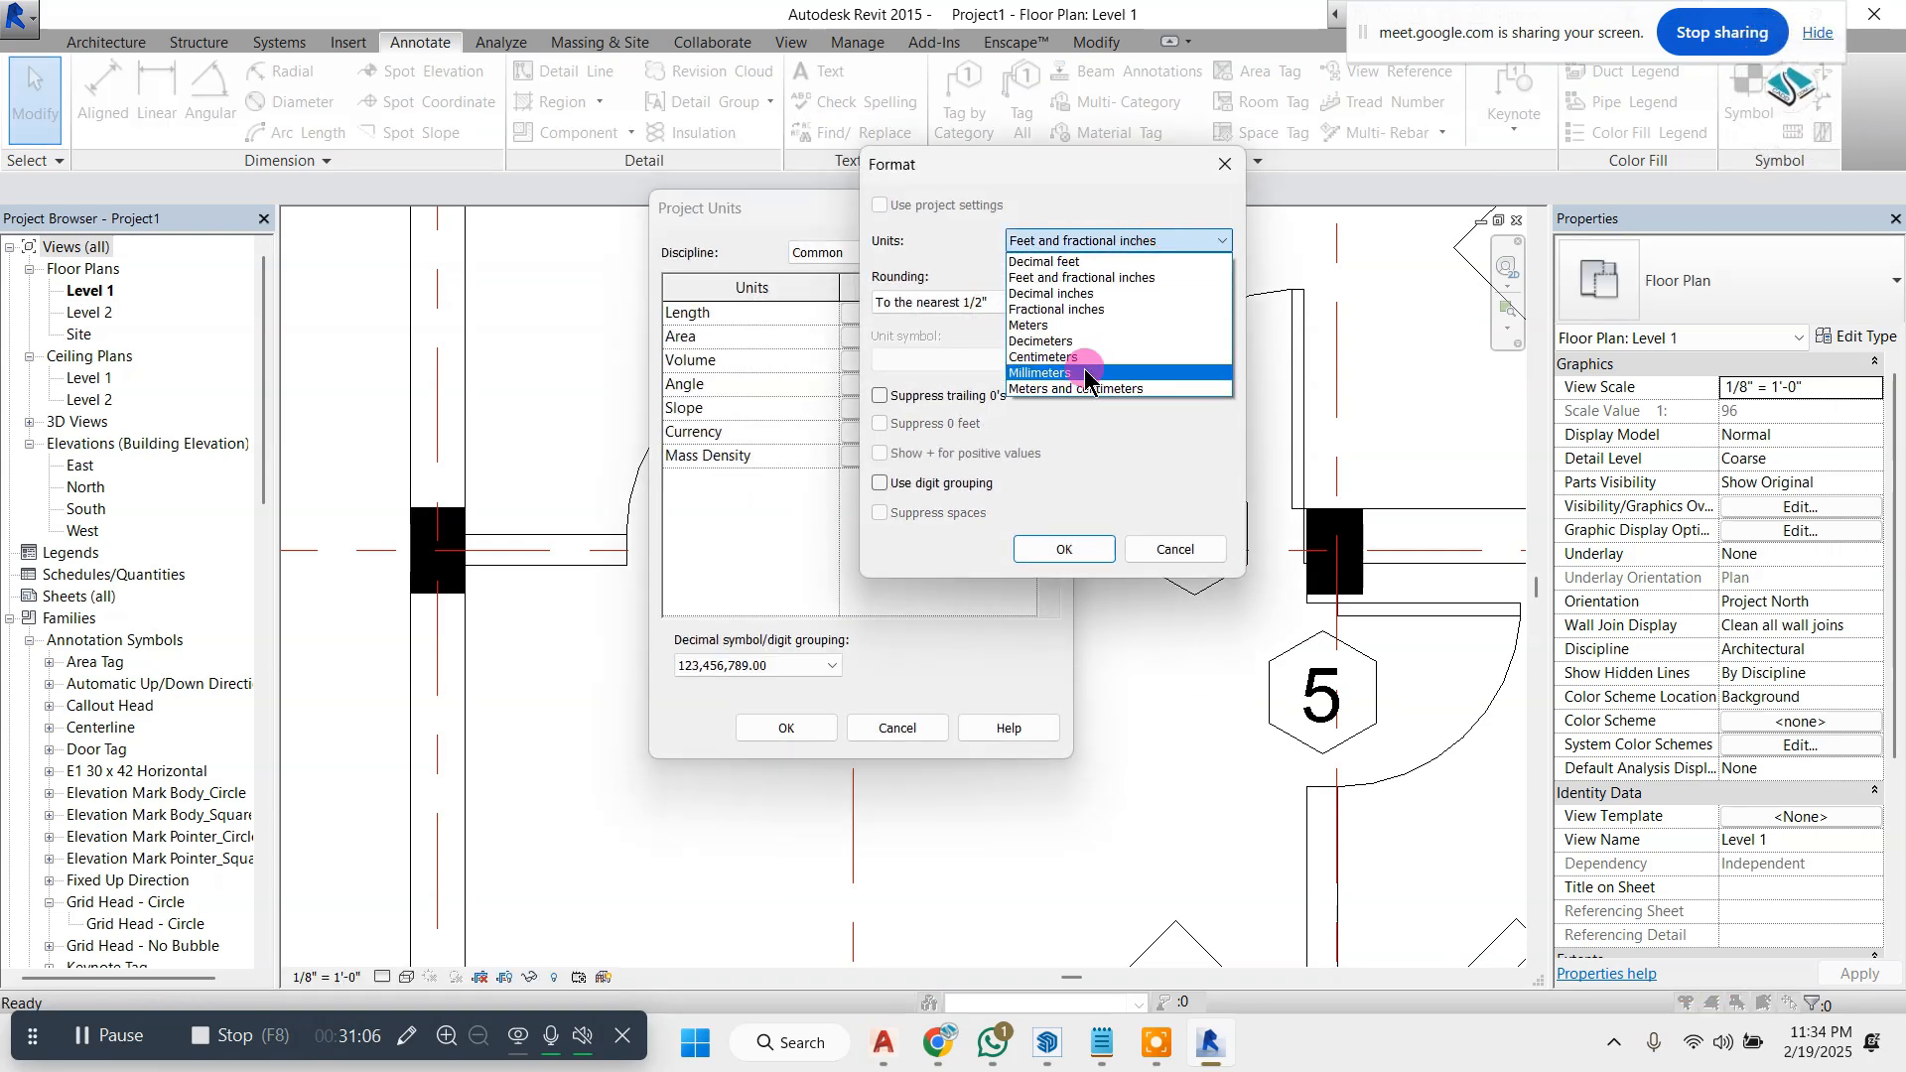
click(1078, 373)
click(1063, 549)
click(785, 728)
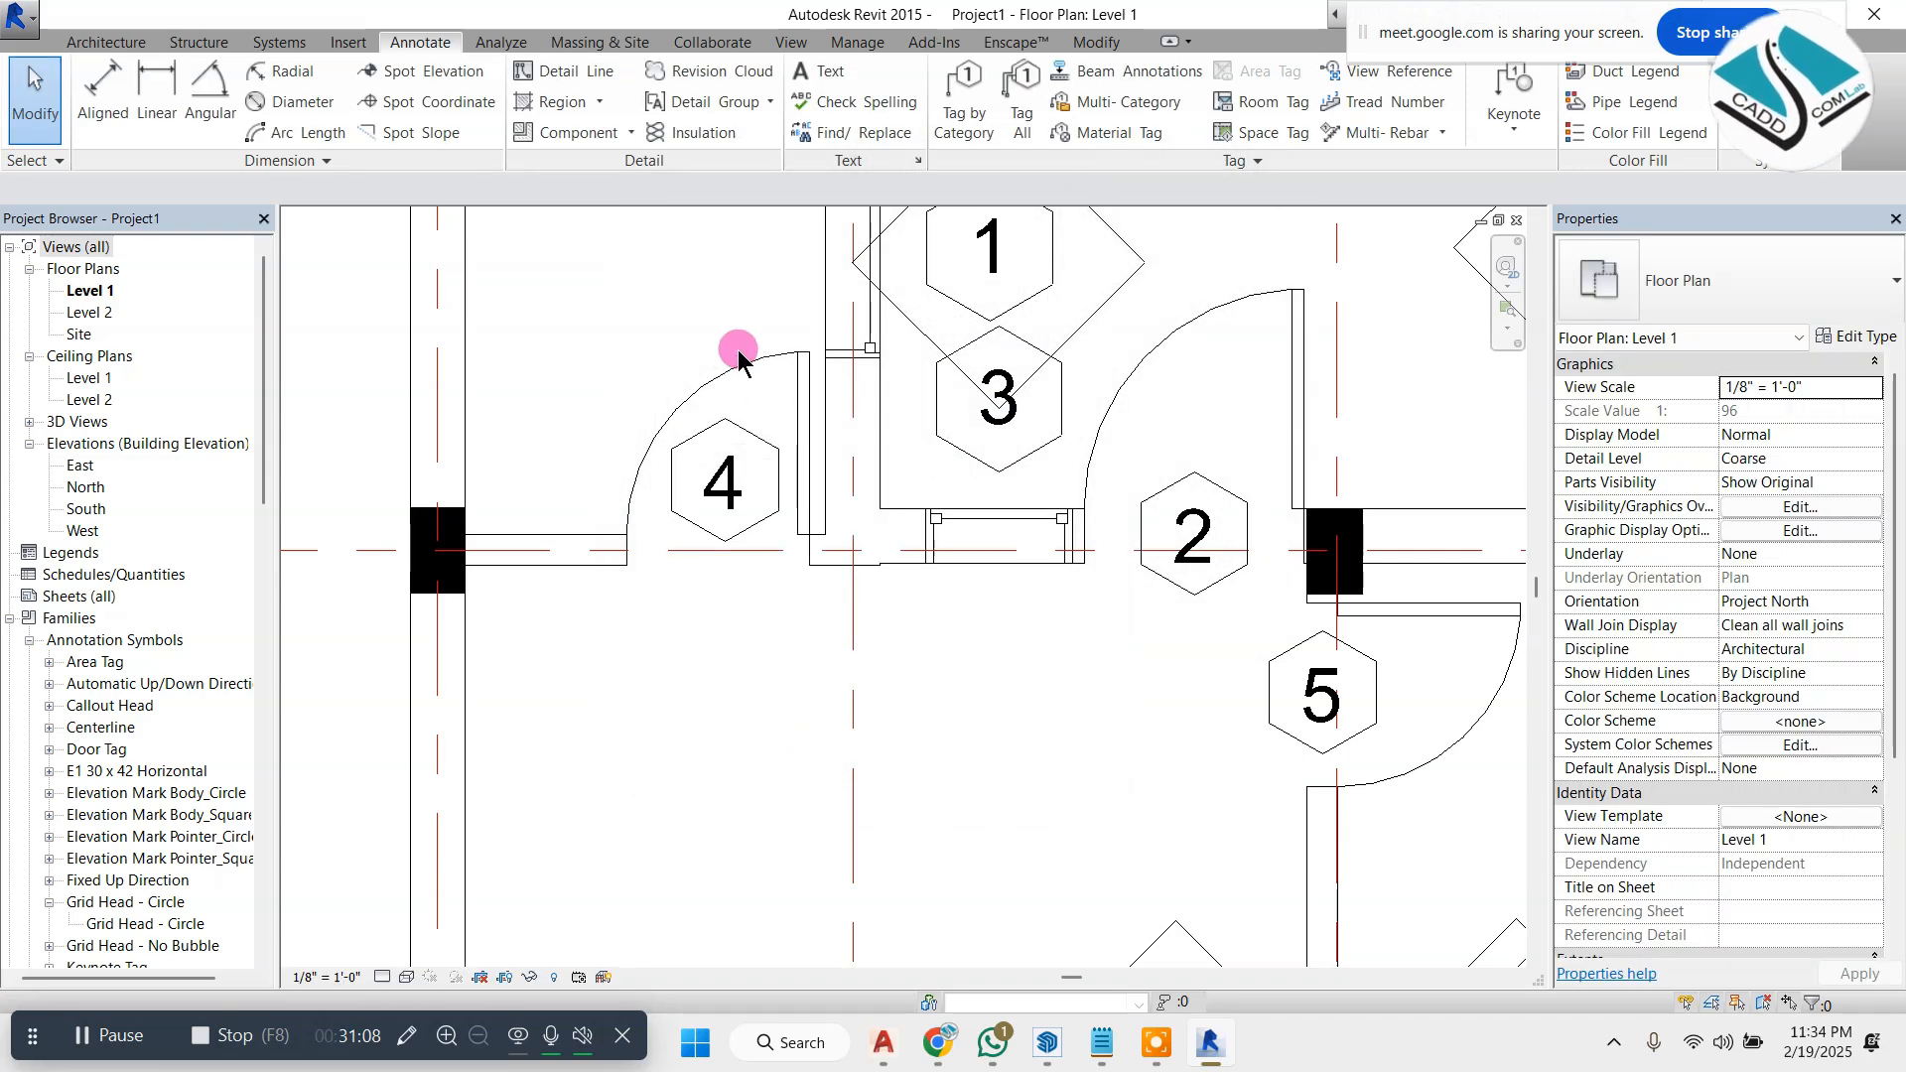
- Open the Door Tag family for editing and set the prefix of its label's Mark parameter to 0
click(732, 422)
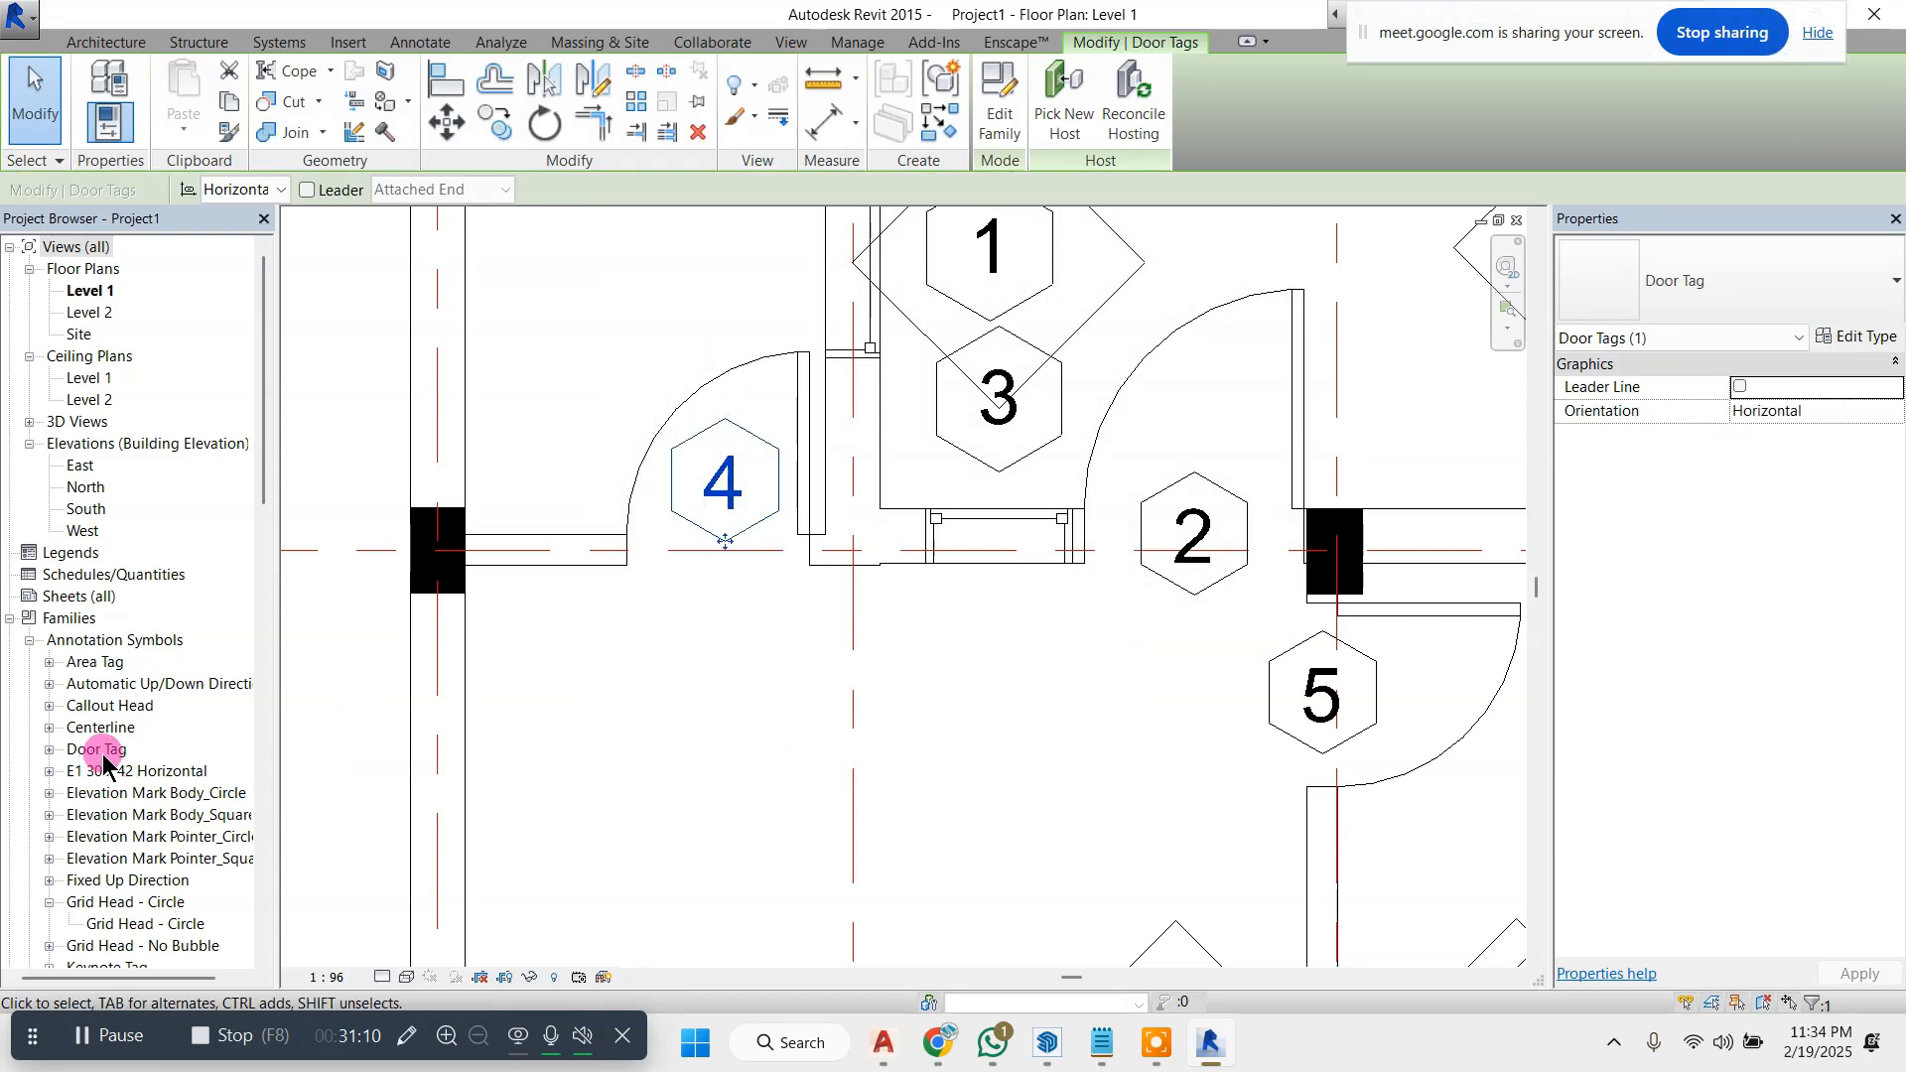
right_click(104, 757)
click(198, 857)
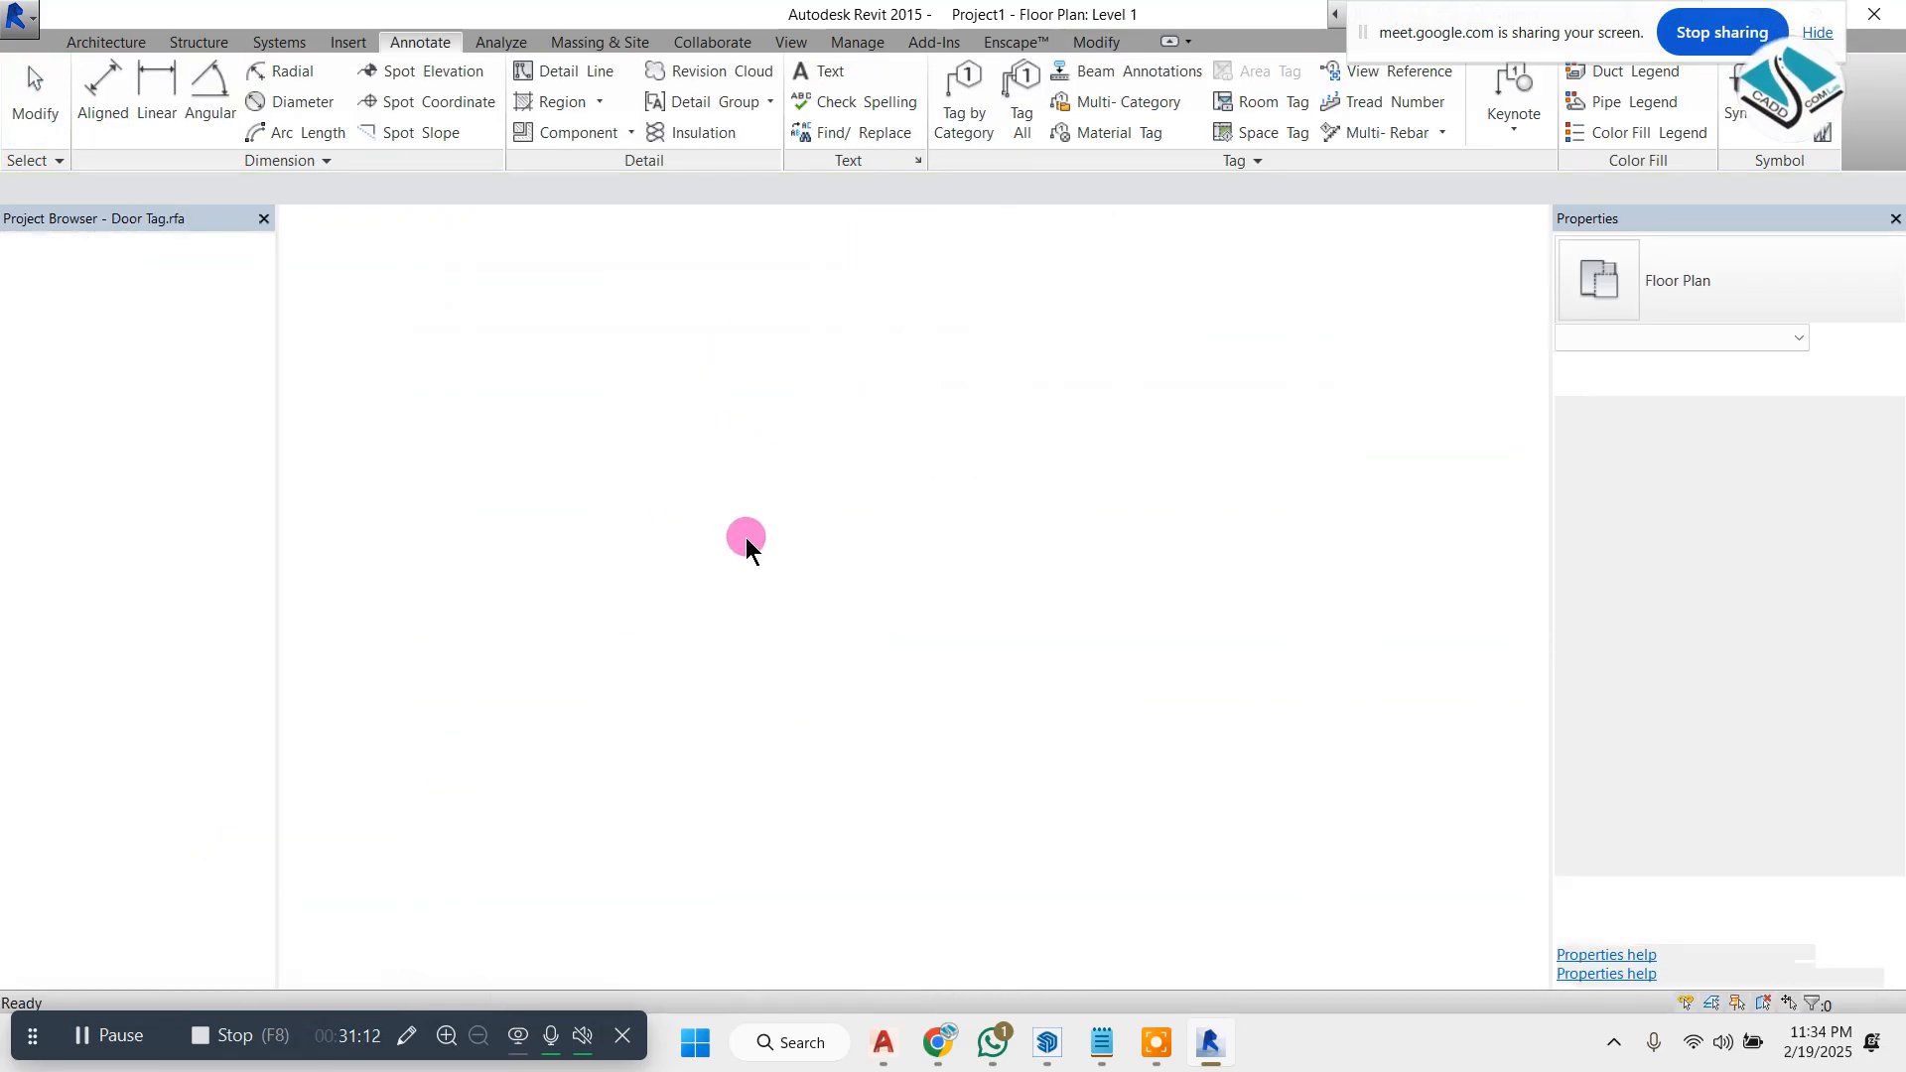
click(799, 521)
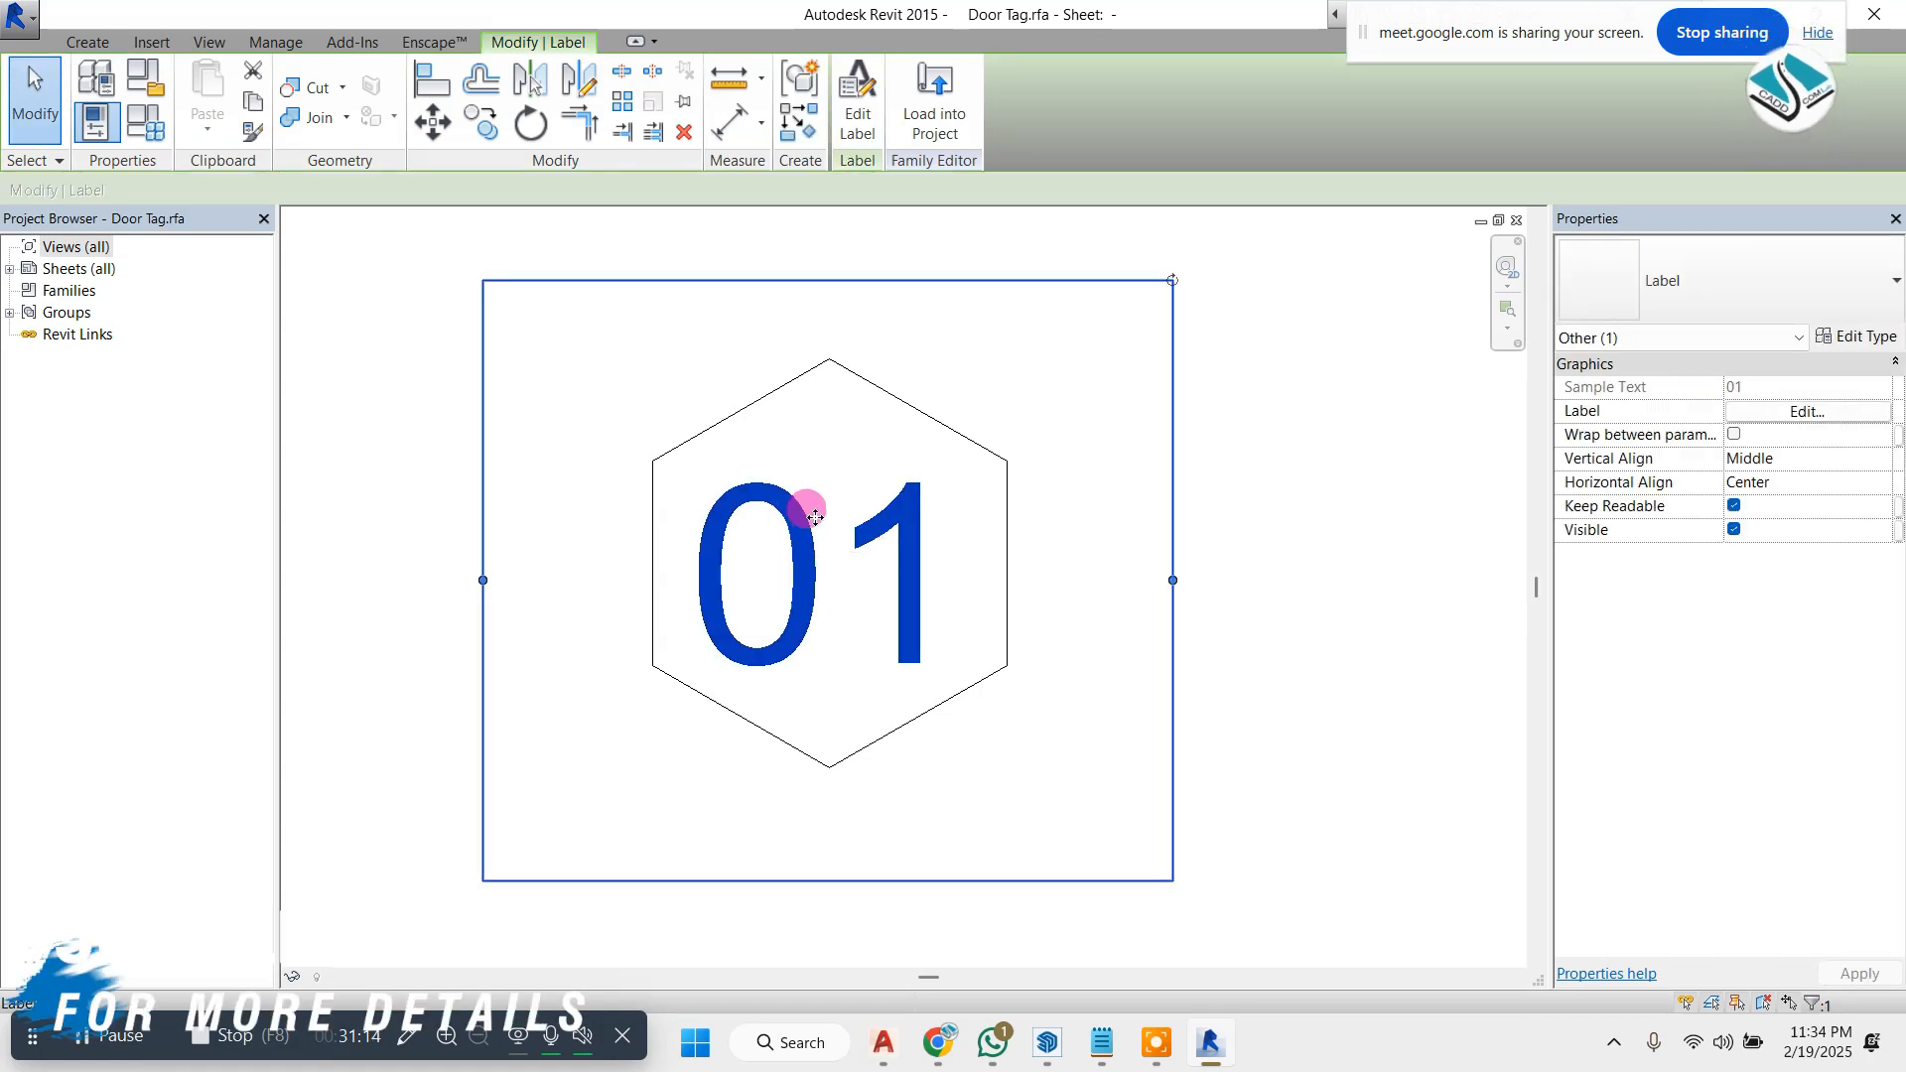
click(883, 139)
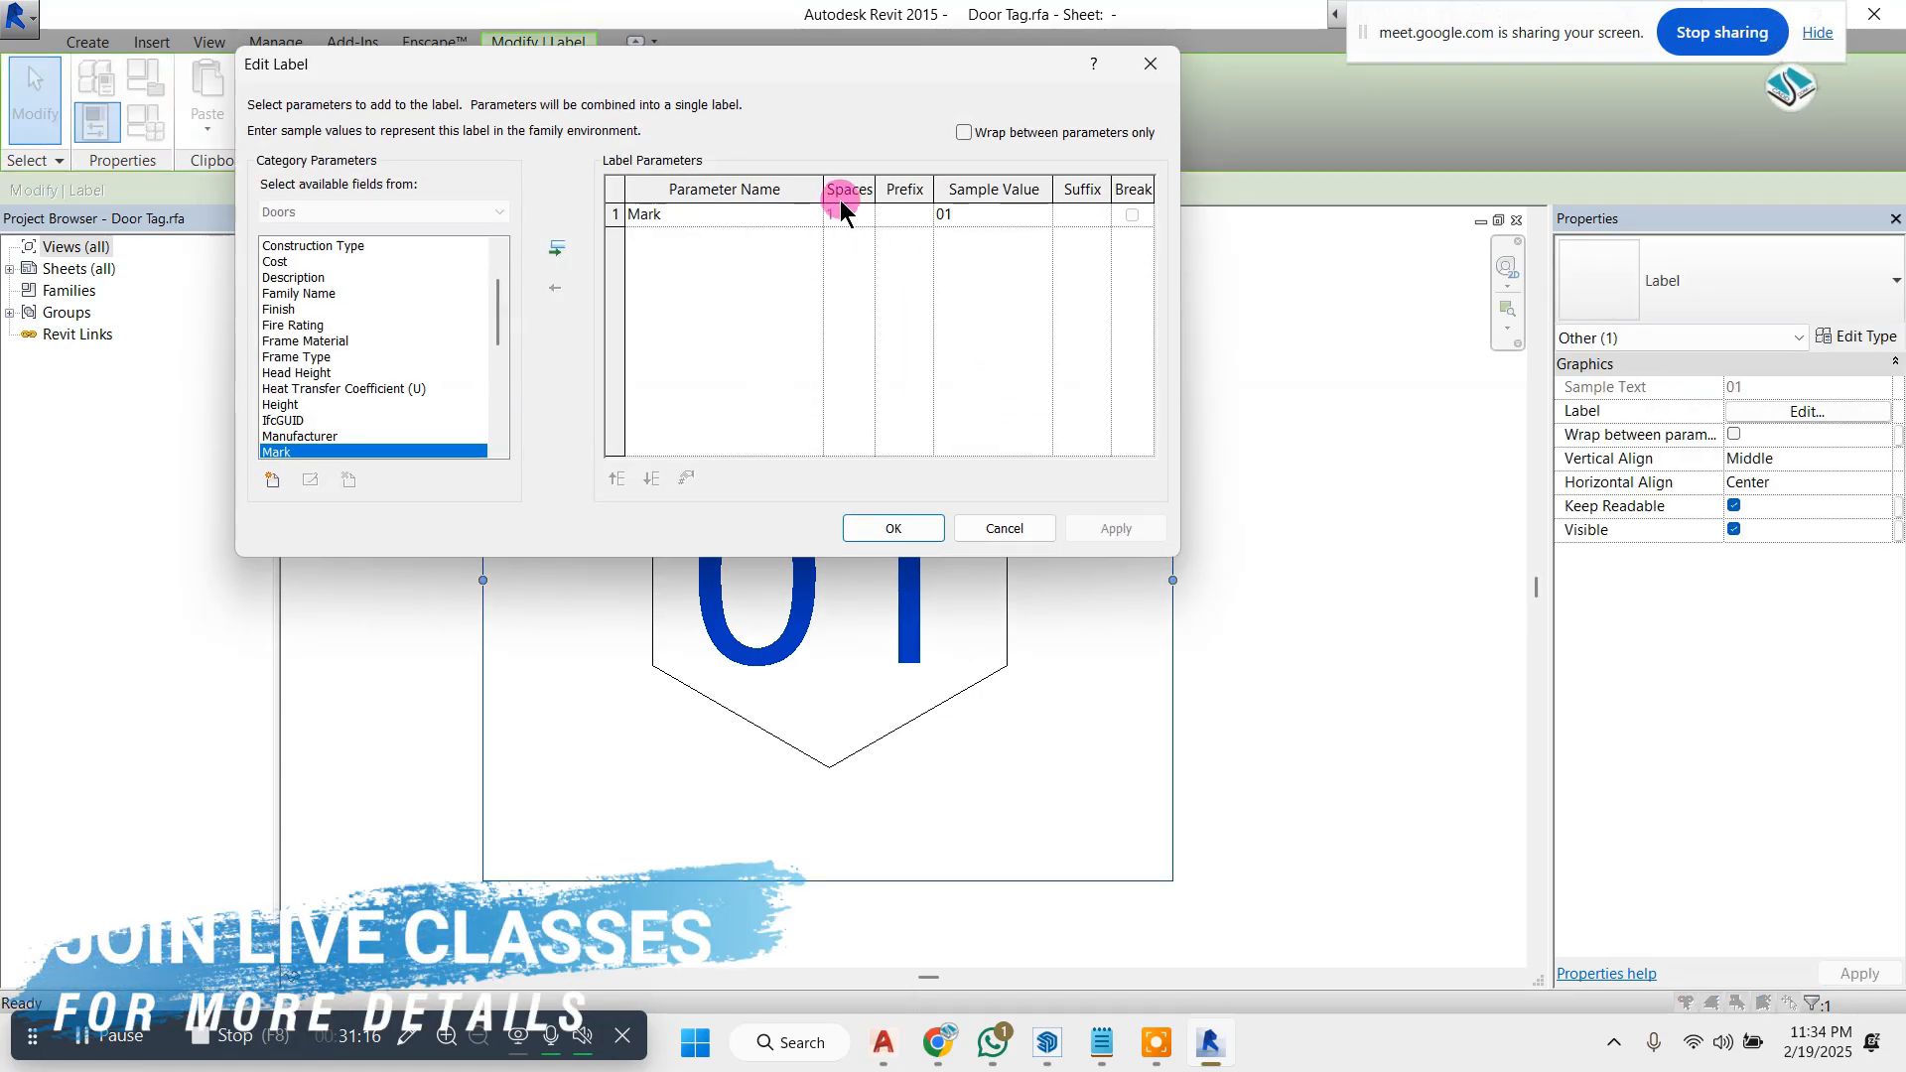
click(897, 212)
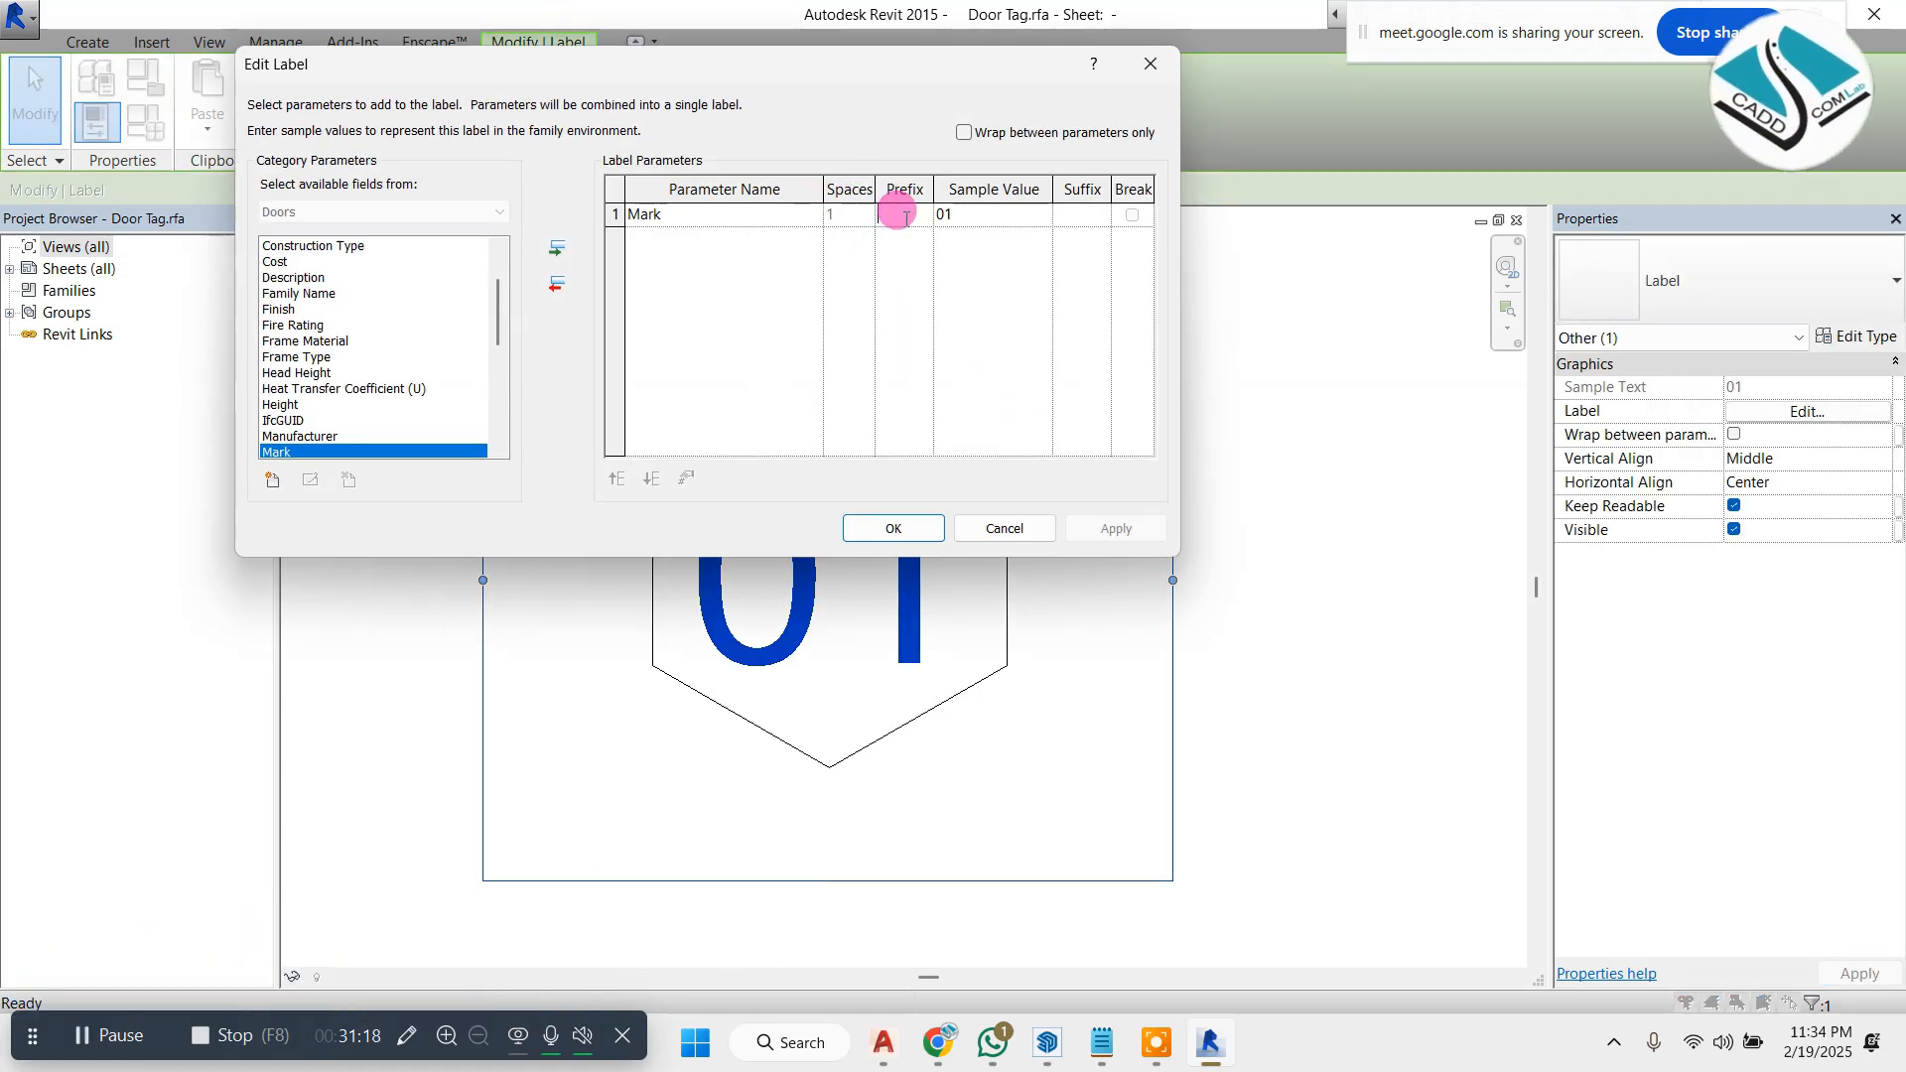
click(903, 259)
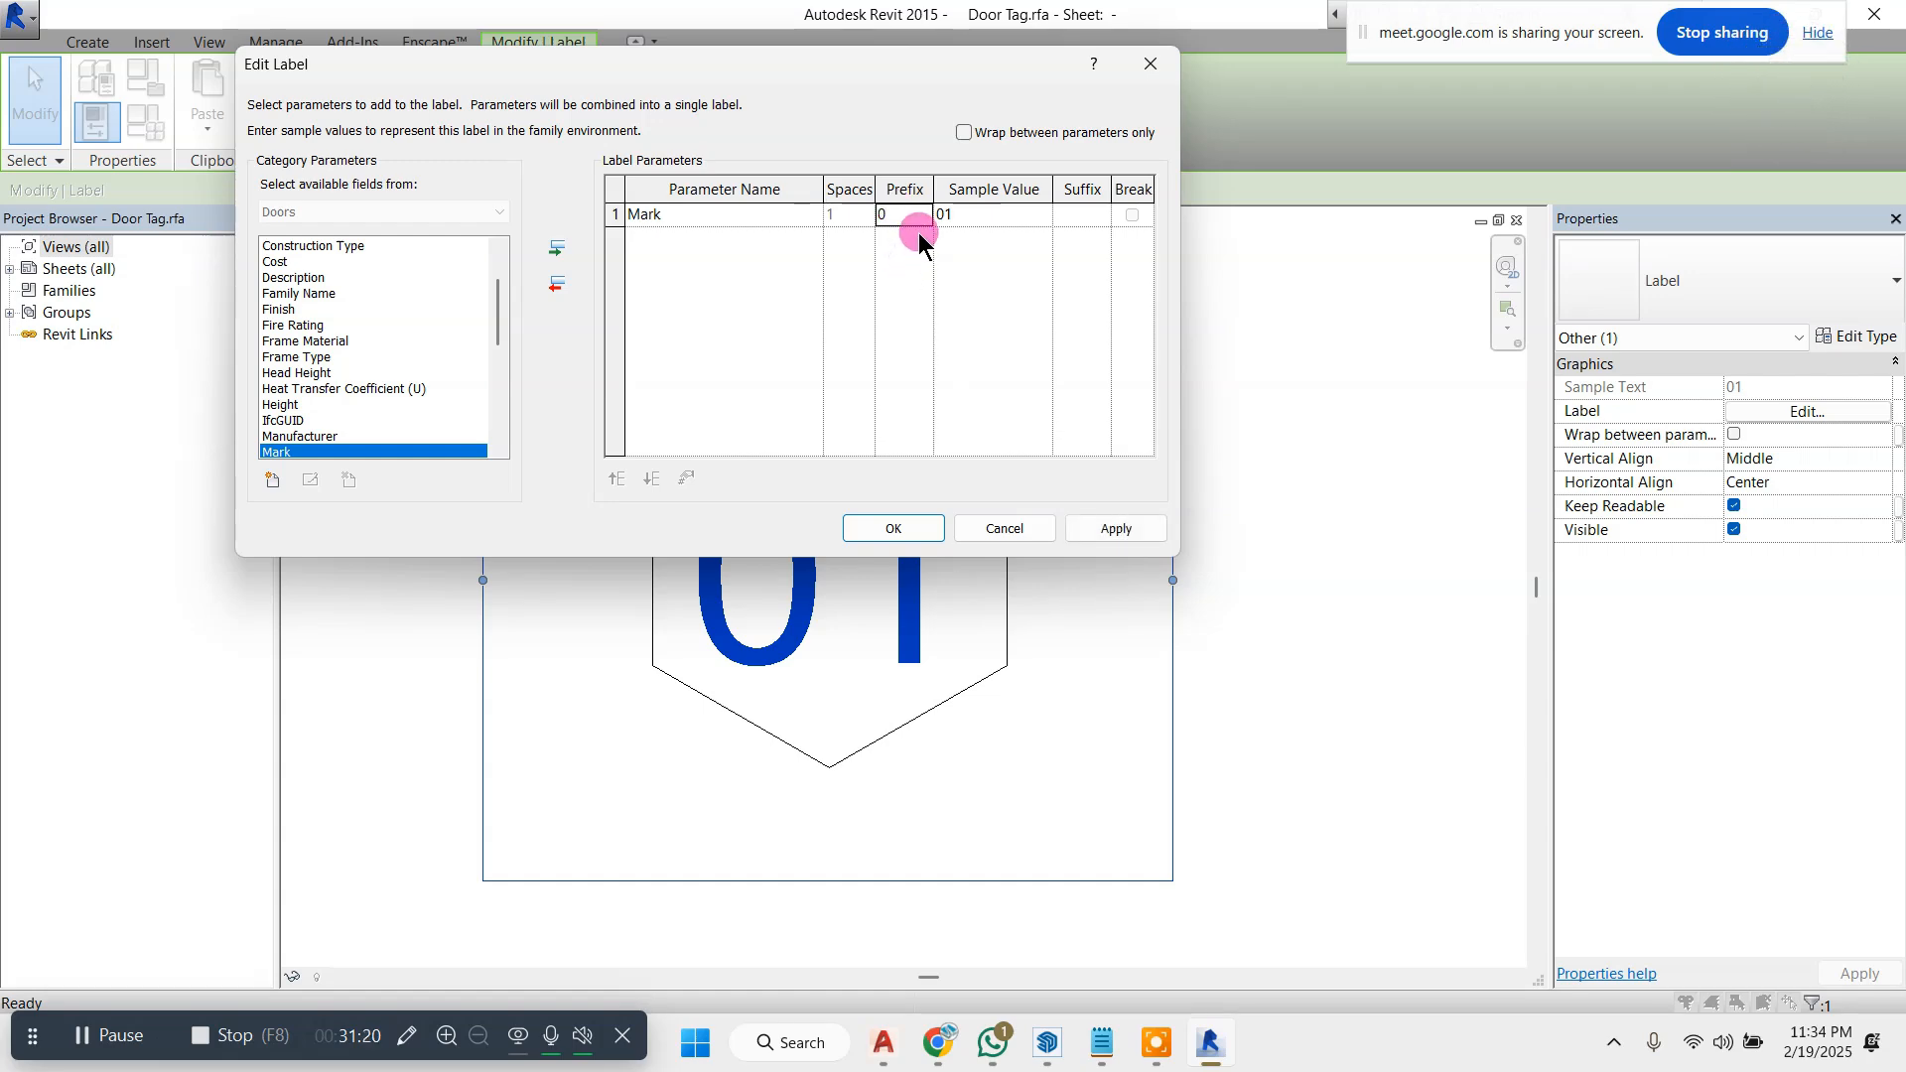
click(915, 525)
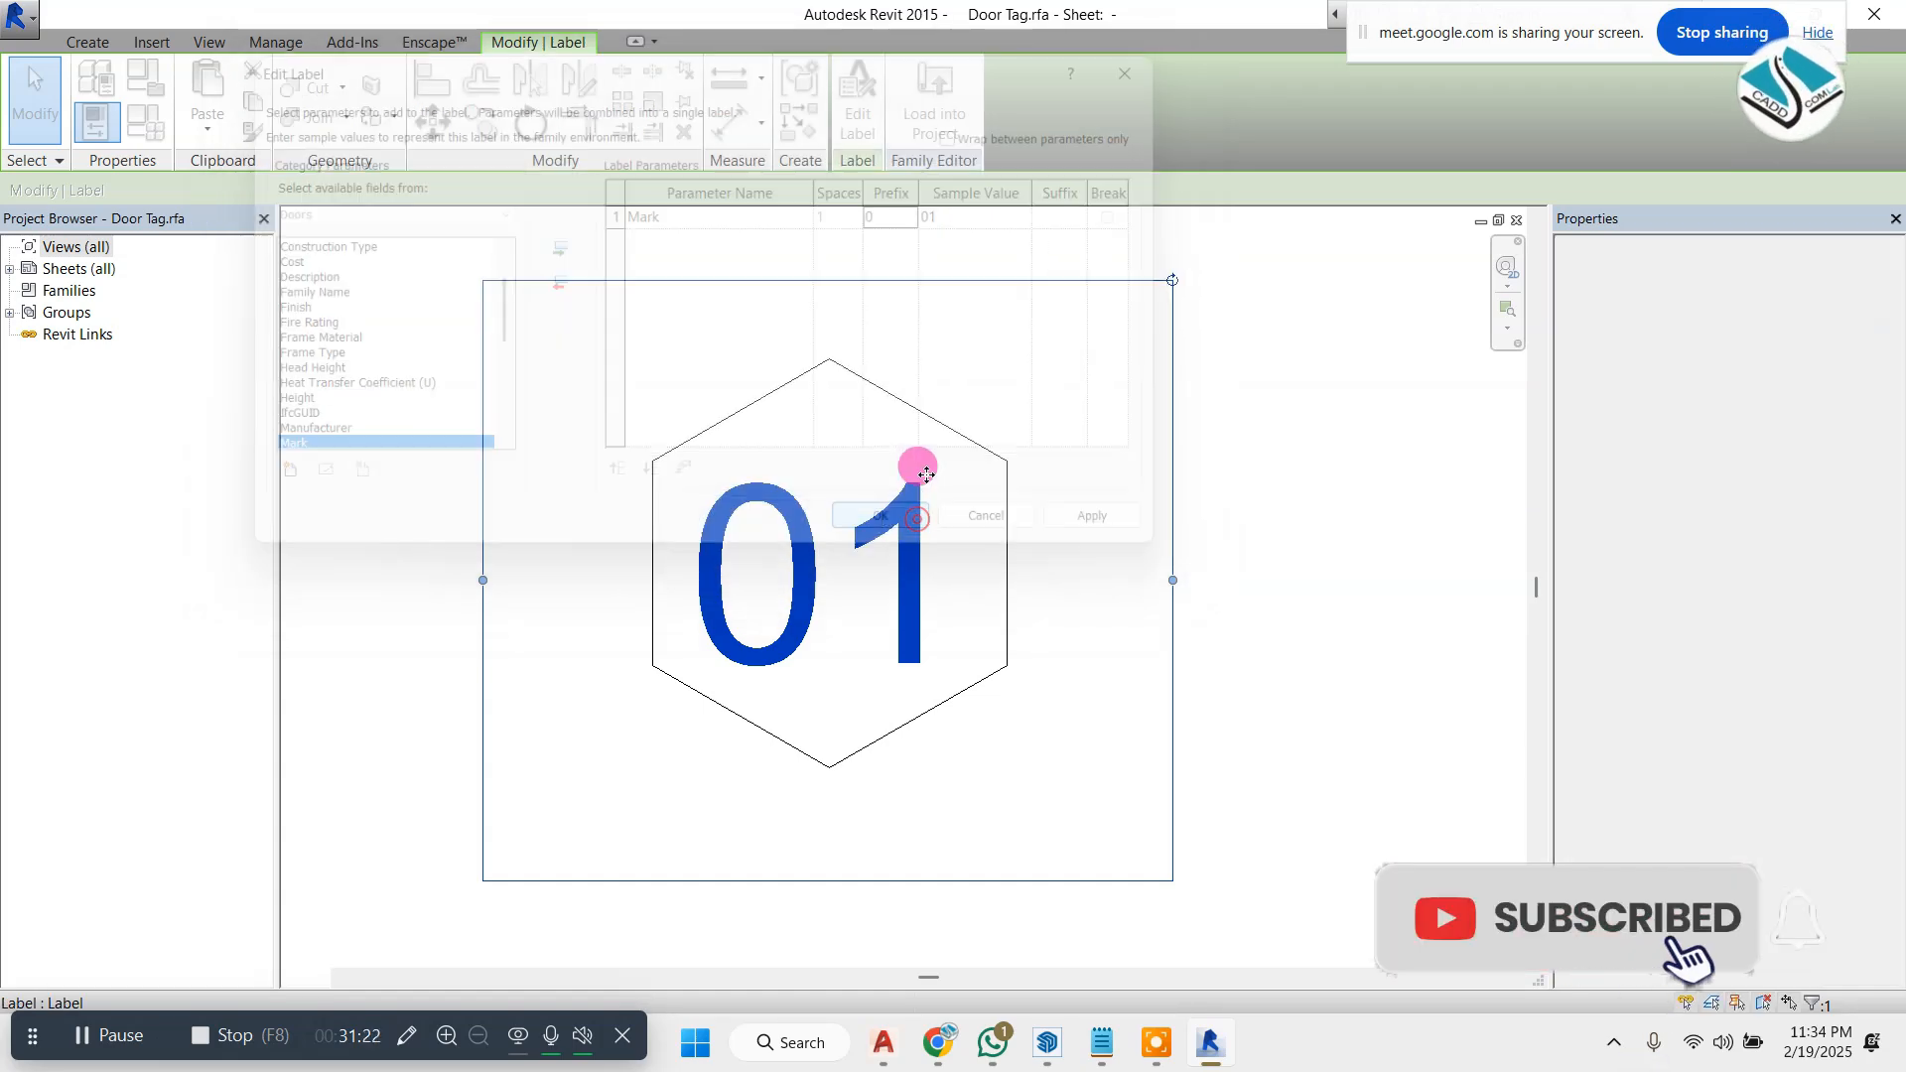
- Change the sample value of the door tag label's Mark parameter to 0
click(860, 94)
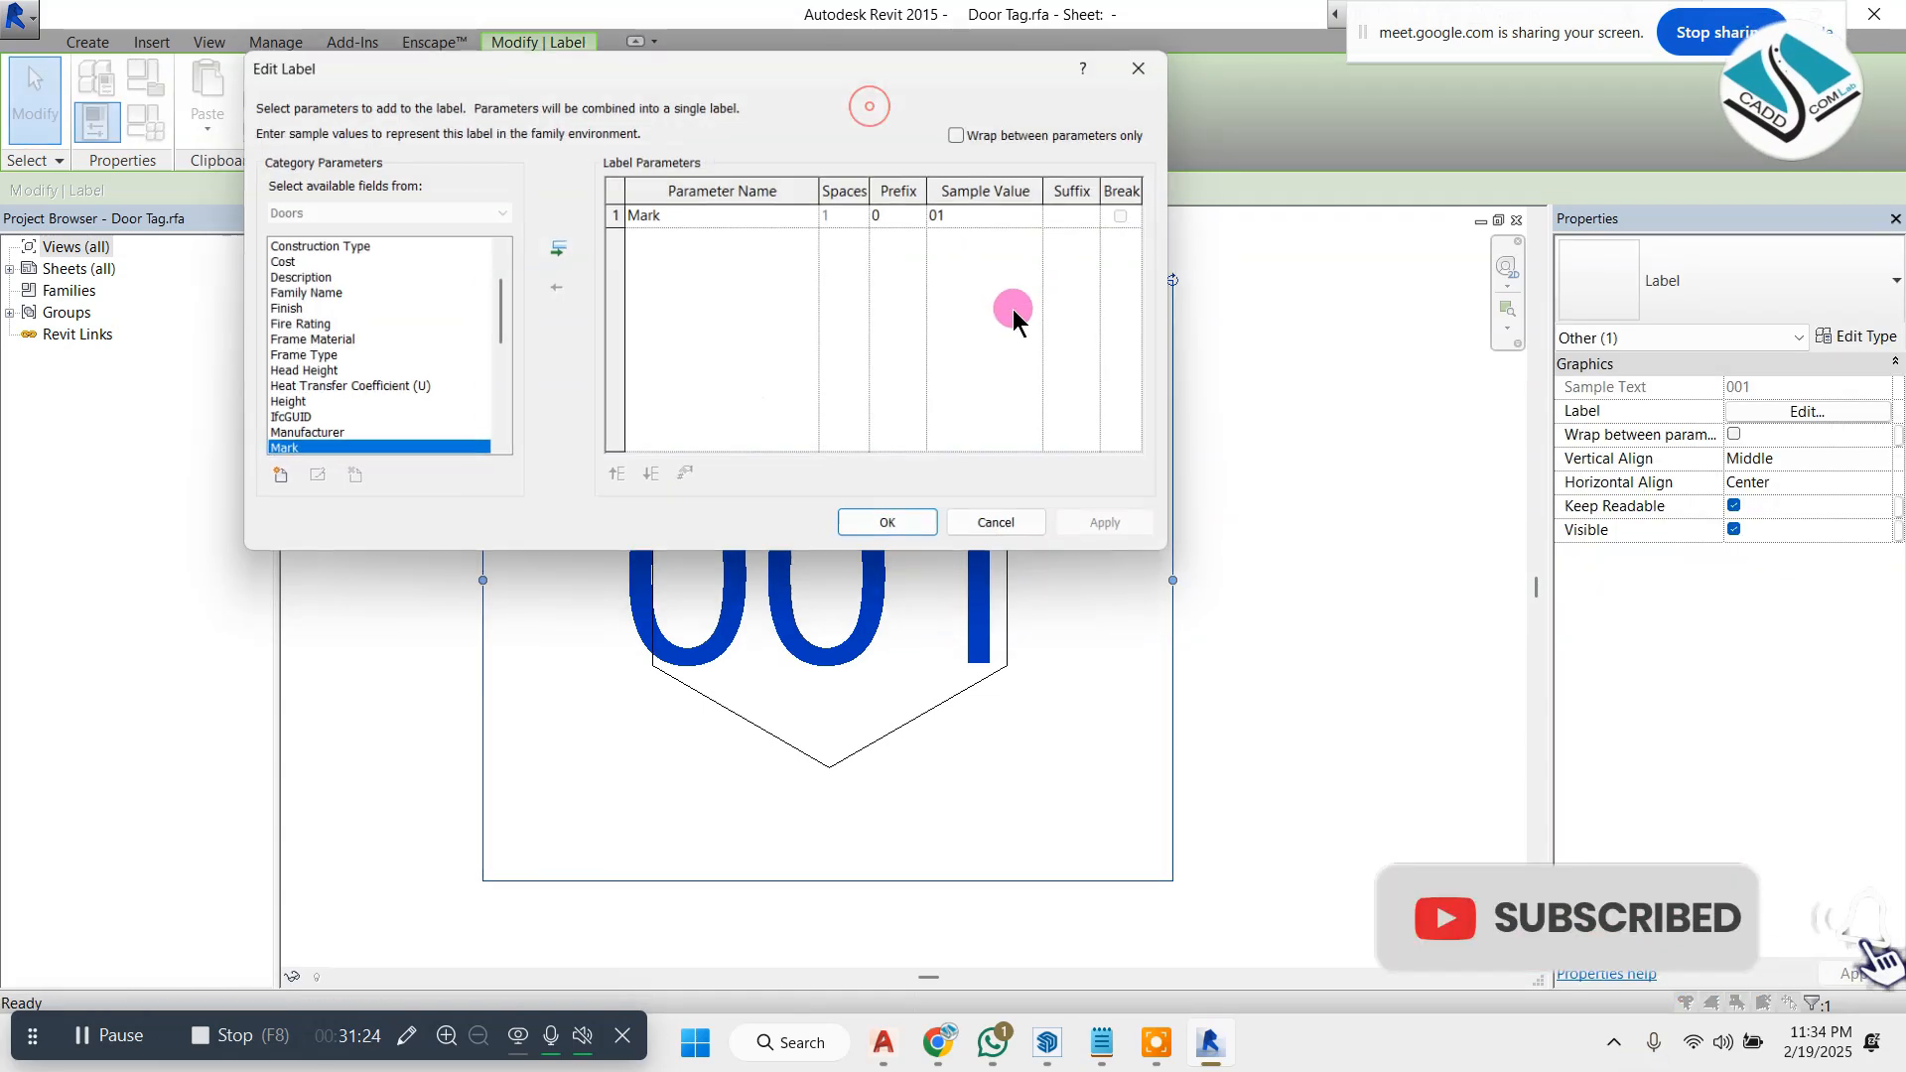
click(966, 211)
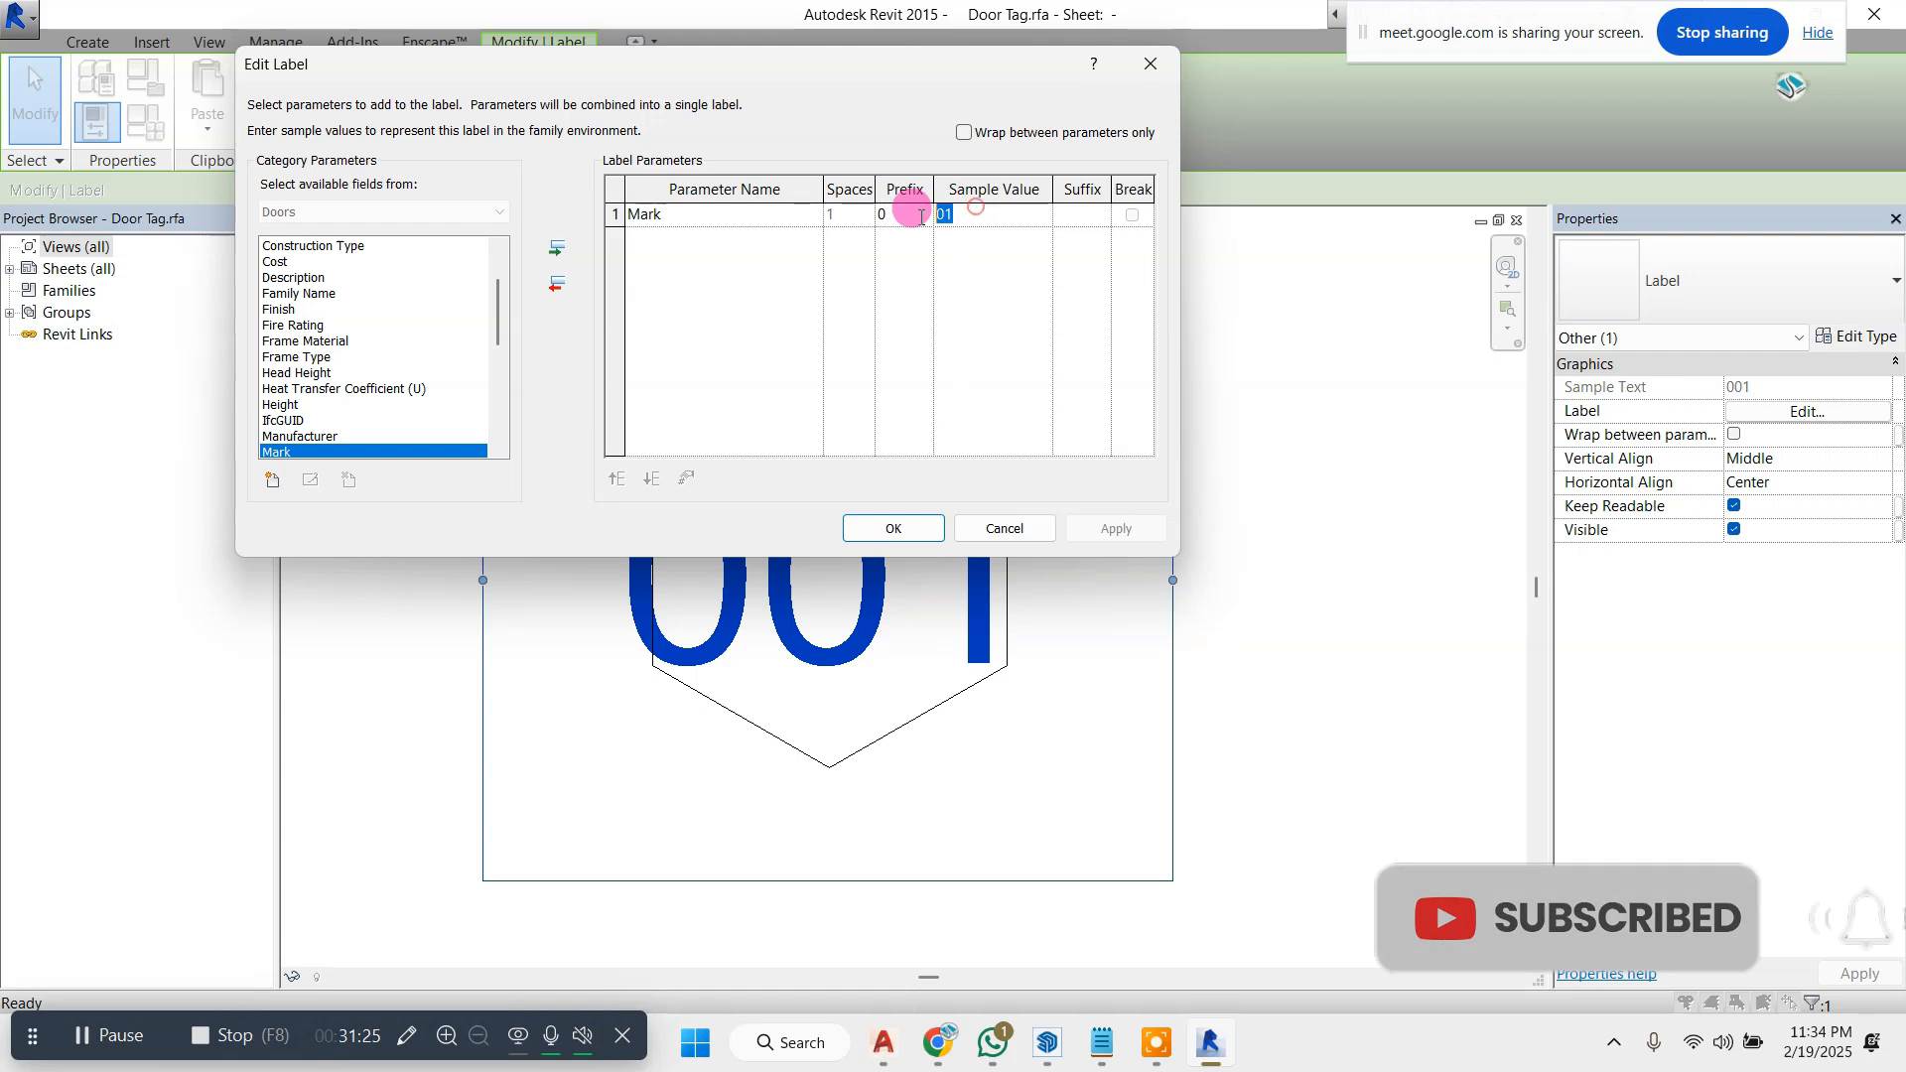
click(880, 537)
click(991, 470)
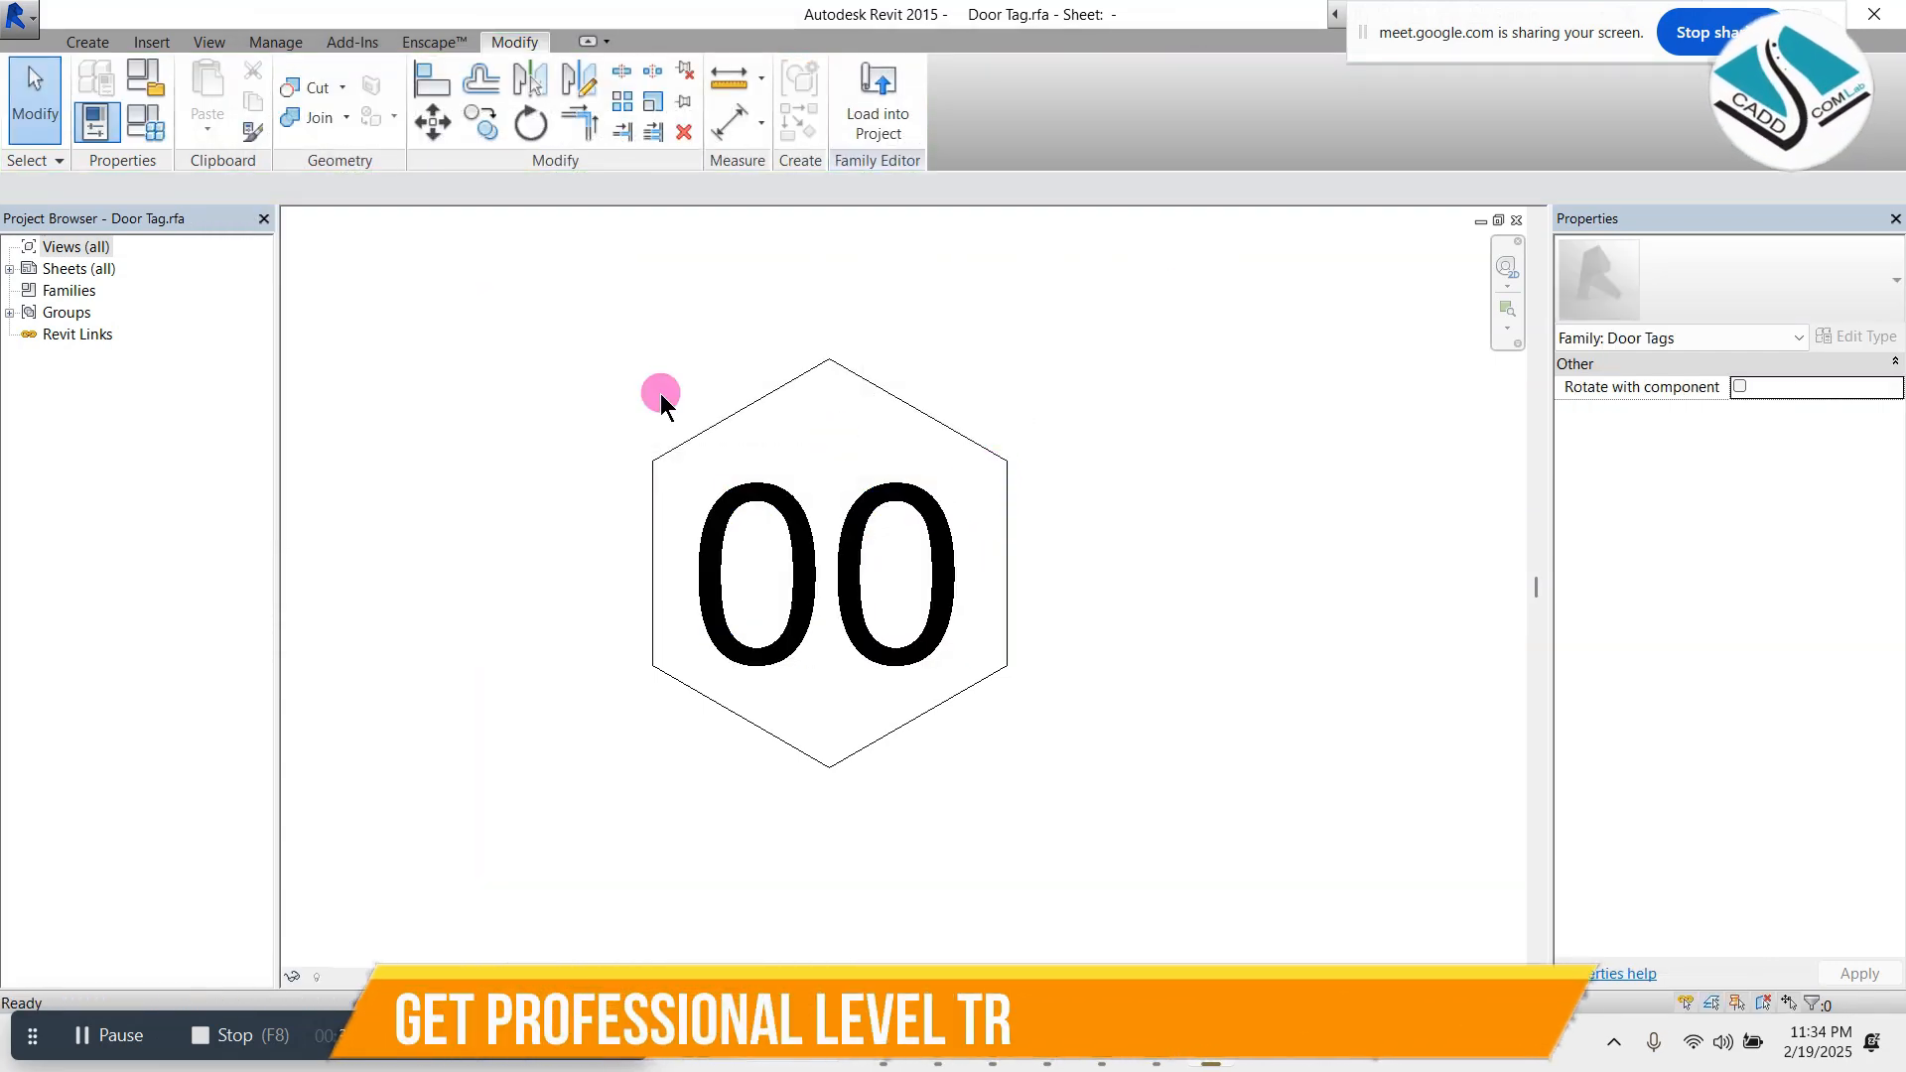
- Scale the hexagon outline down graphically to a side length of about 23/256" so it fits closer around the label
drag(525, 289, 1215, 820)
key(ctrl+z)
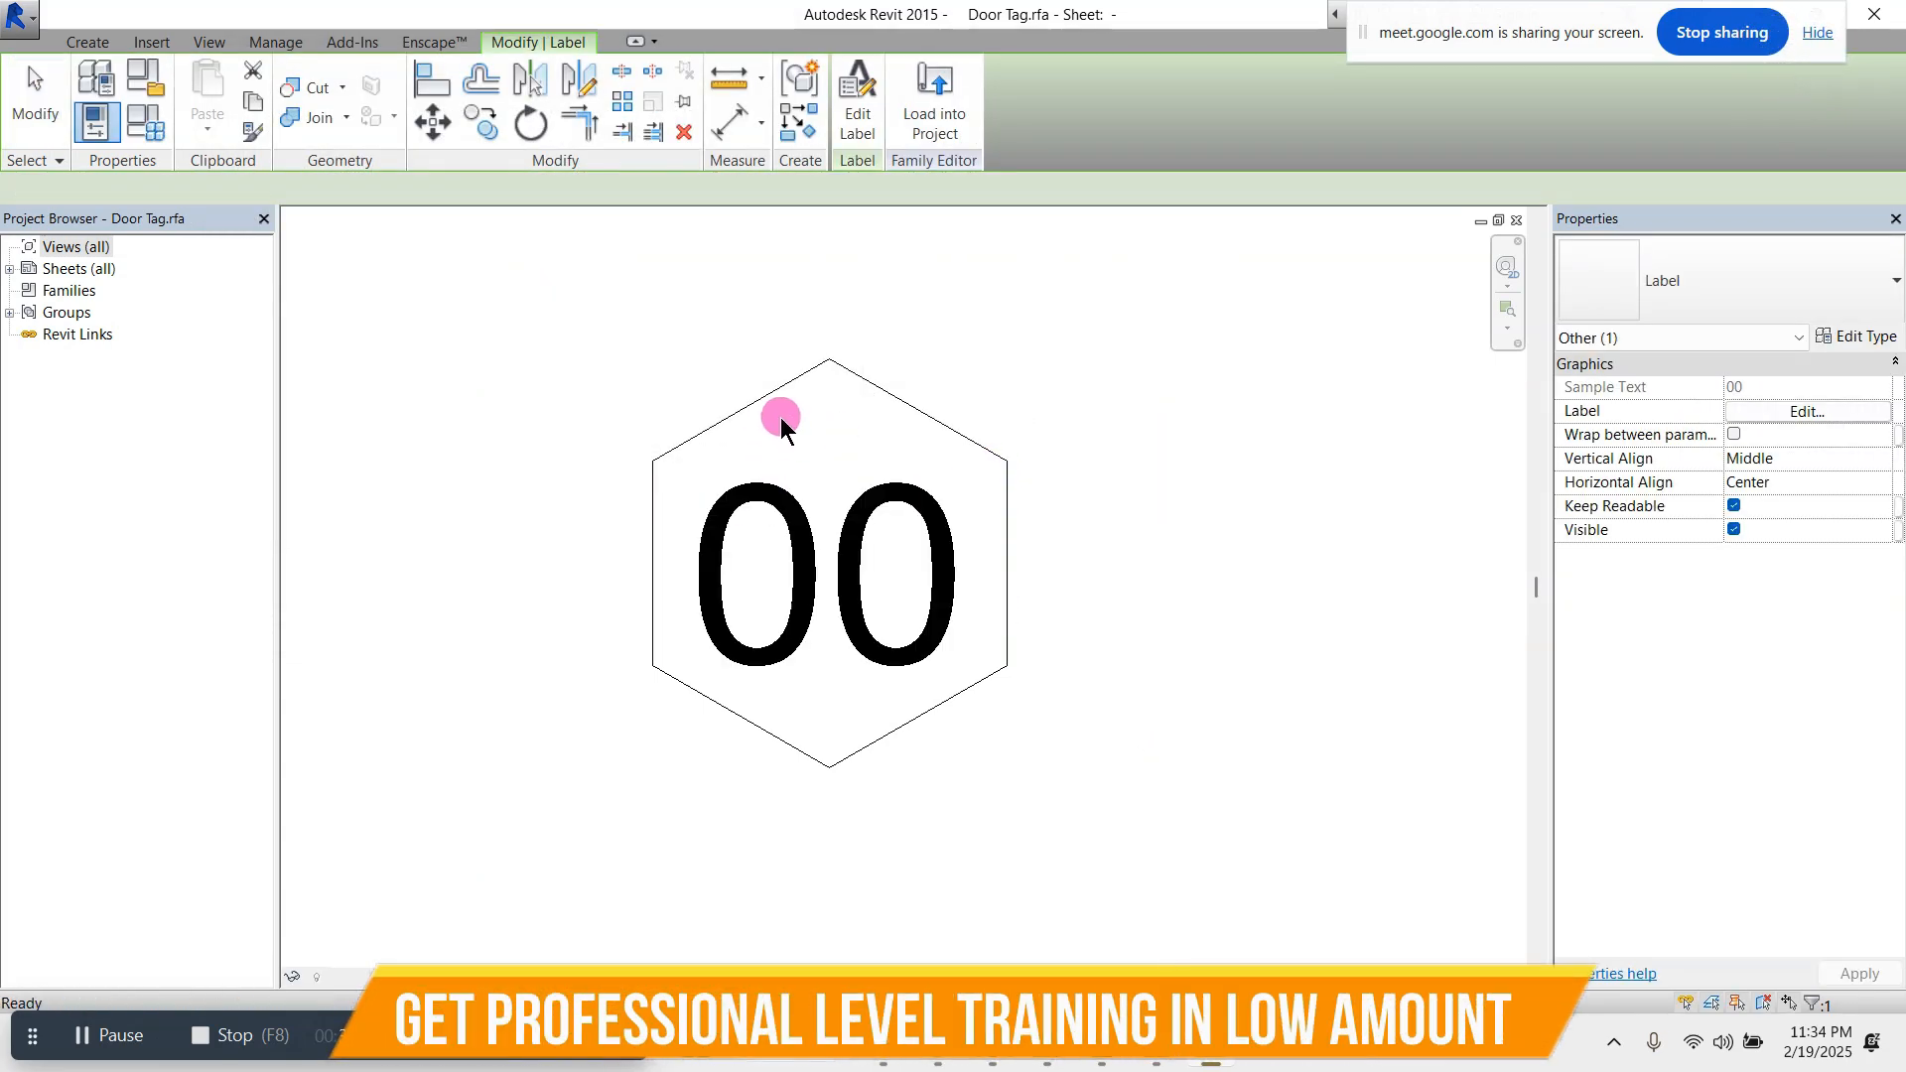
click(549, 310)
drag(566, 298, 1098, 831)
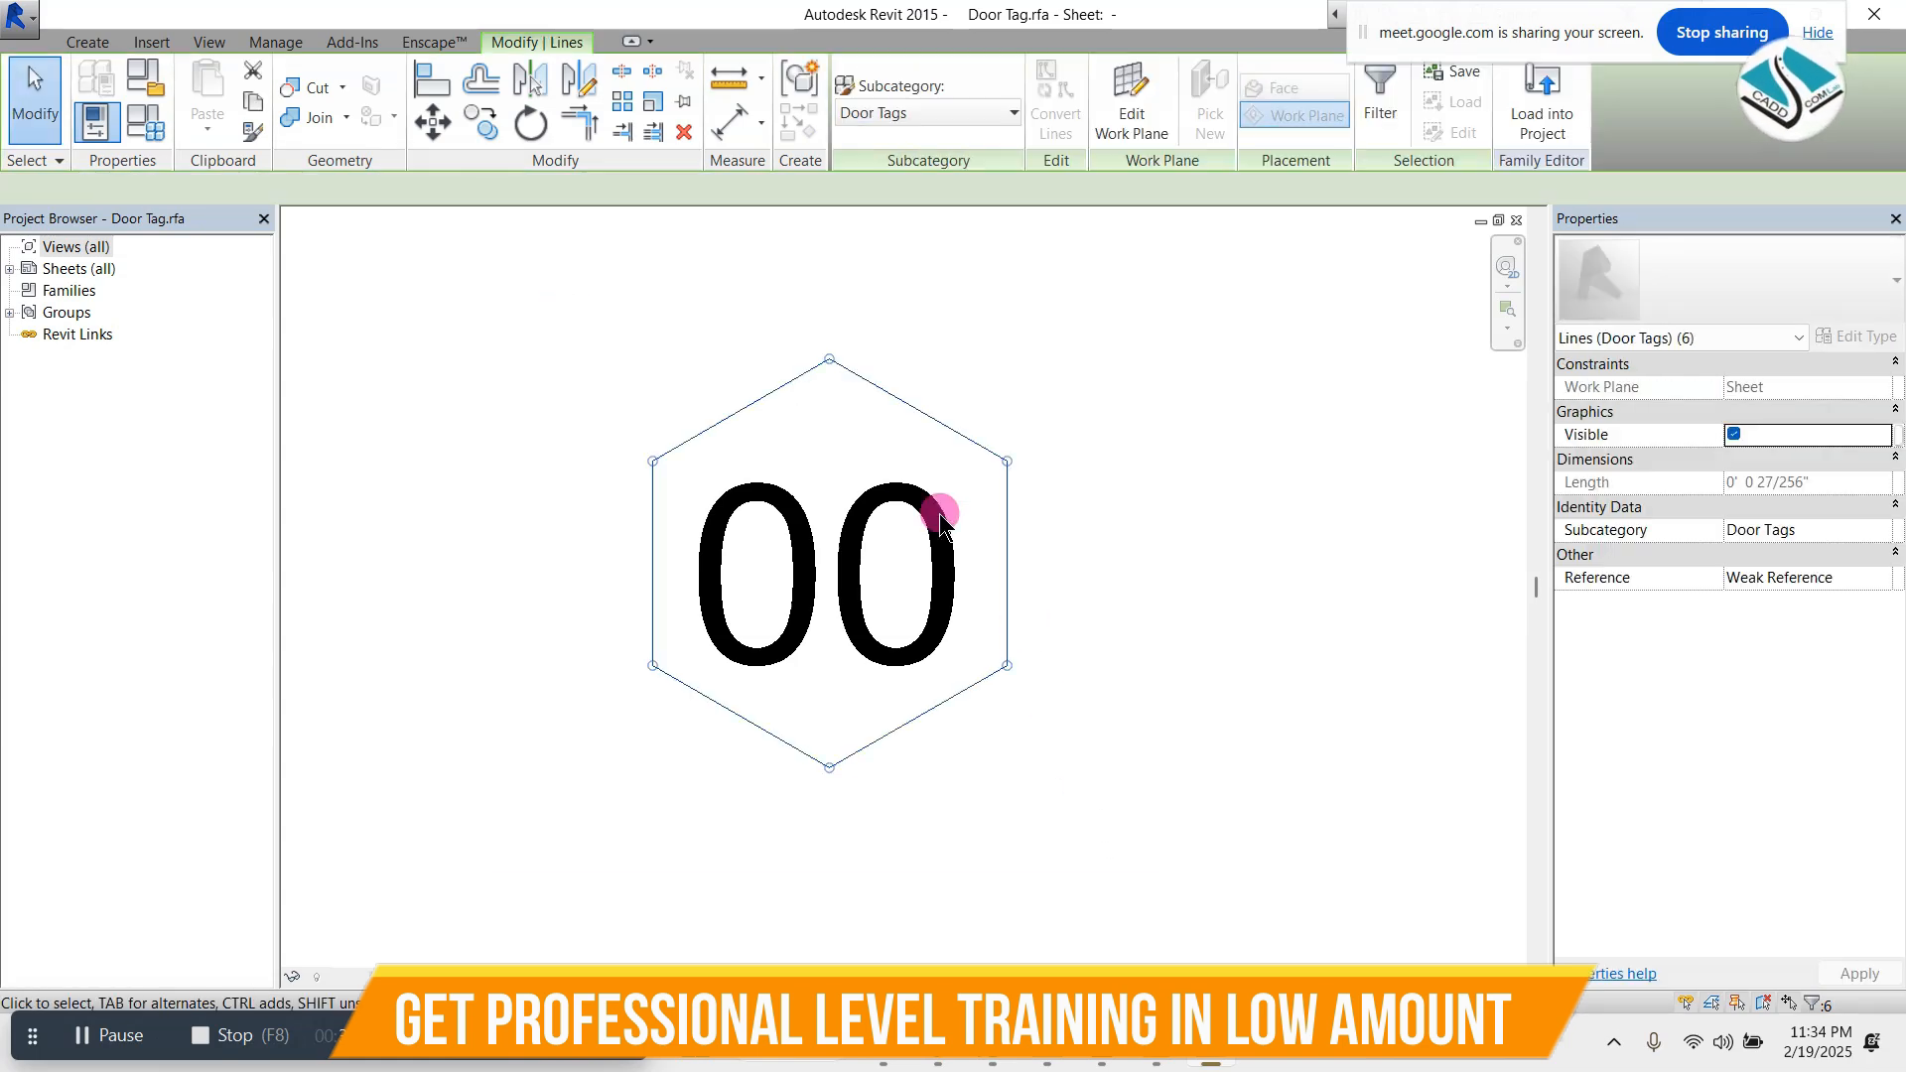
click(652, 101)
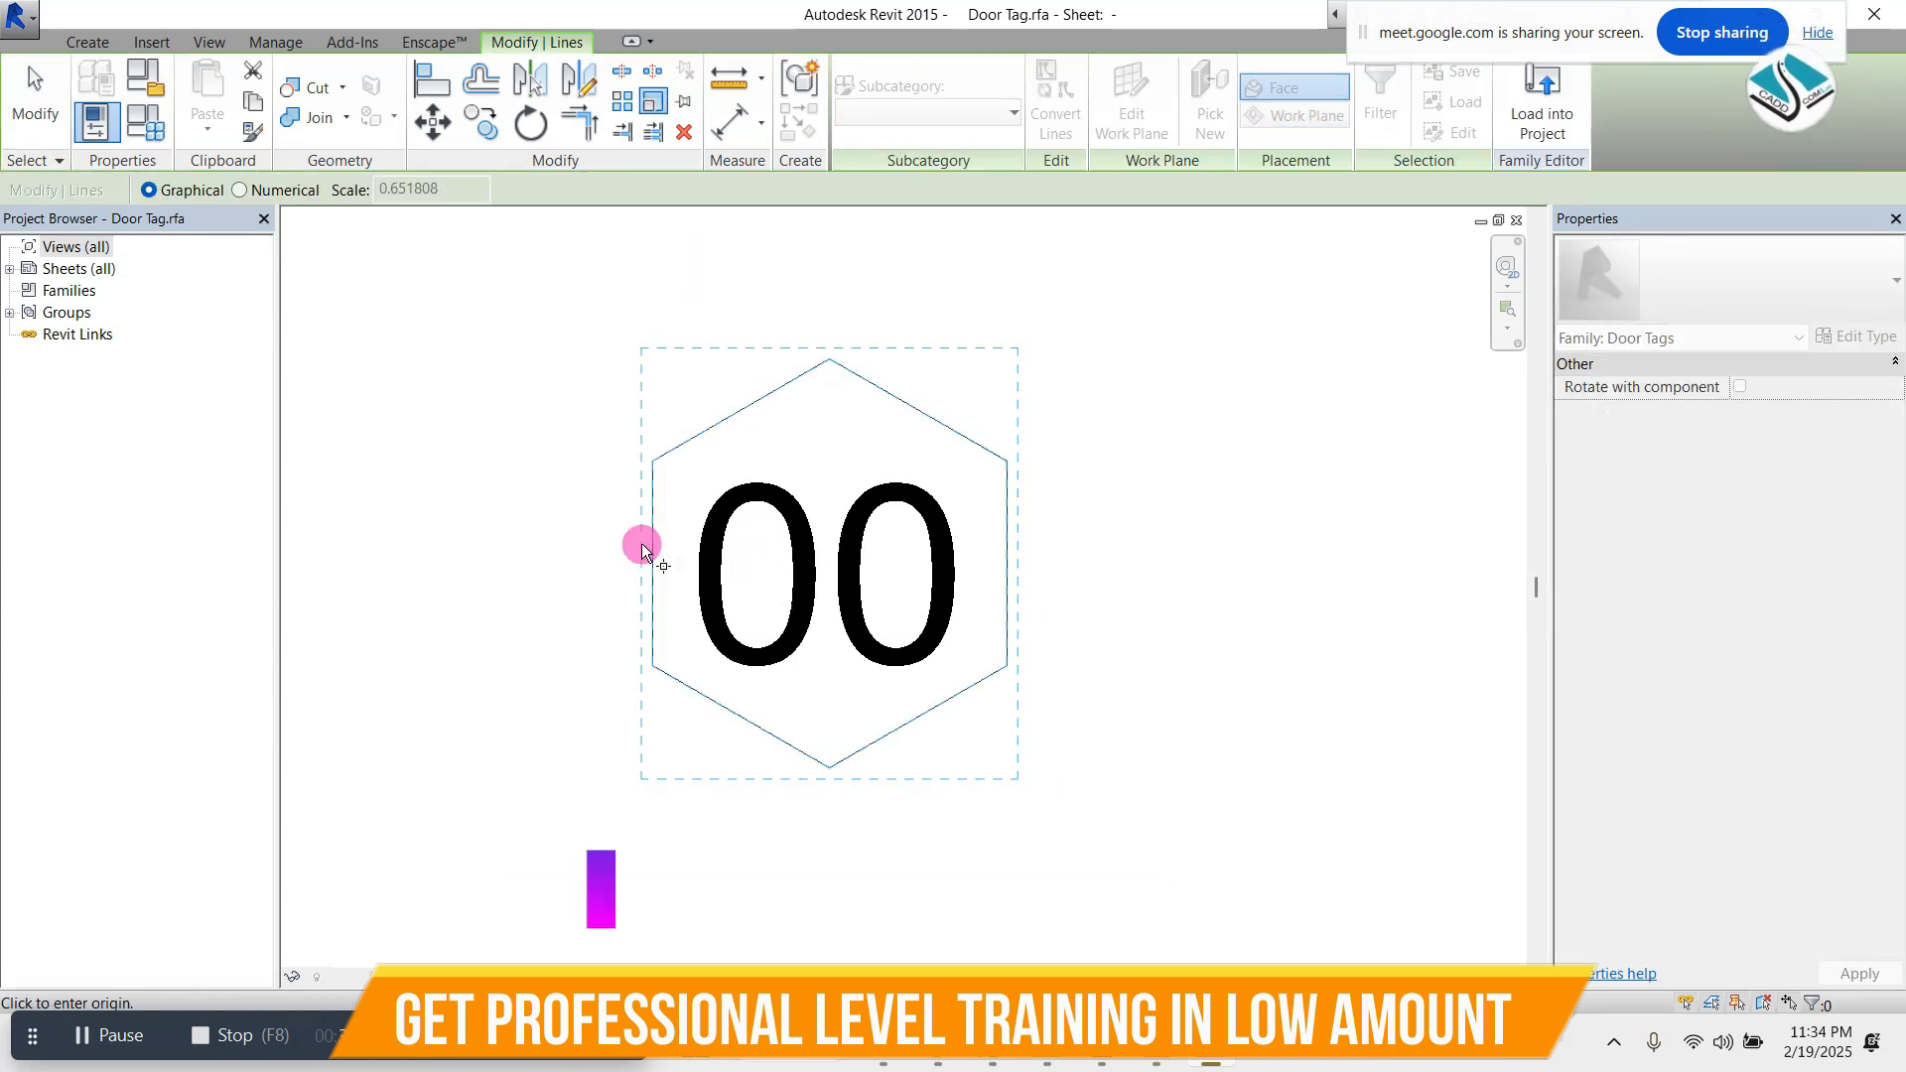
click(645, 544)
click(757, 545)
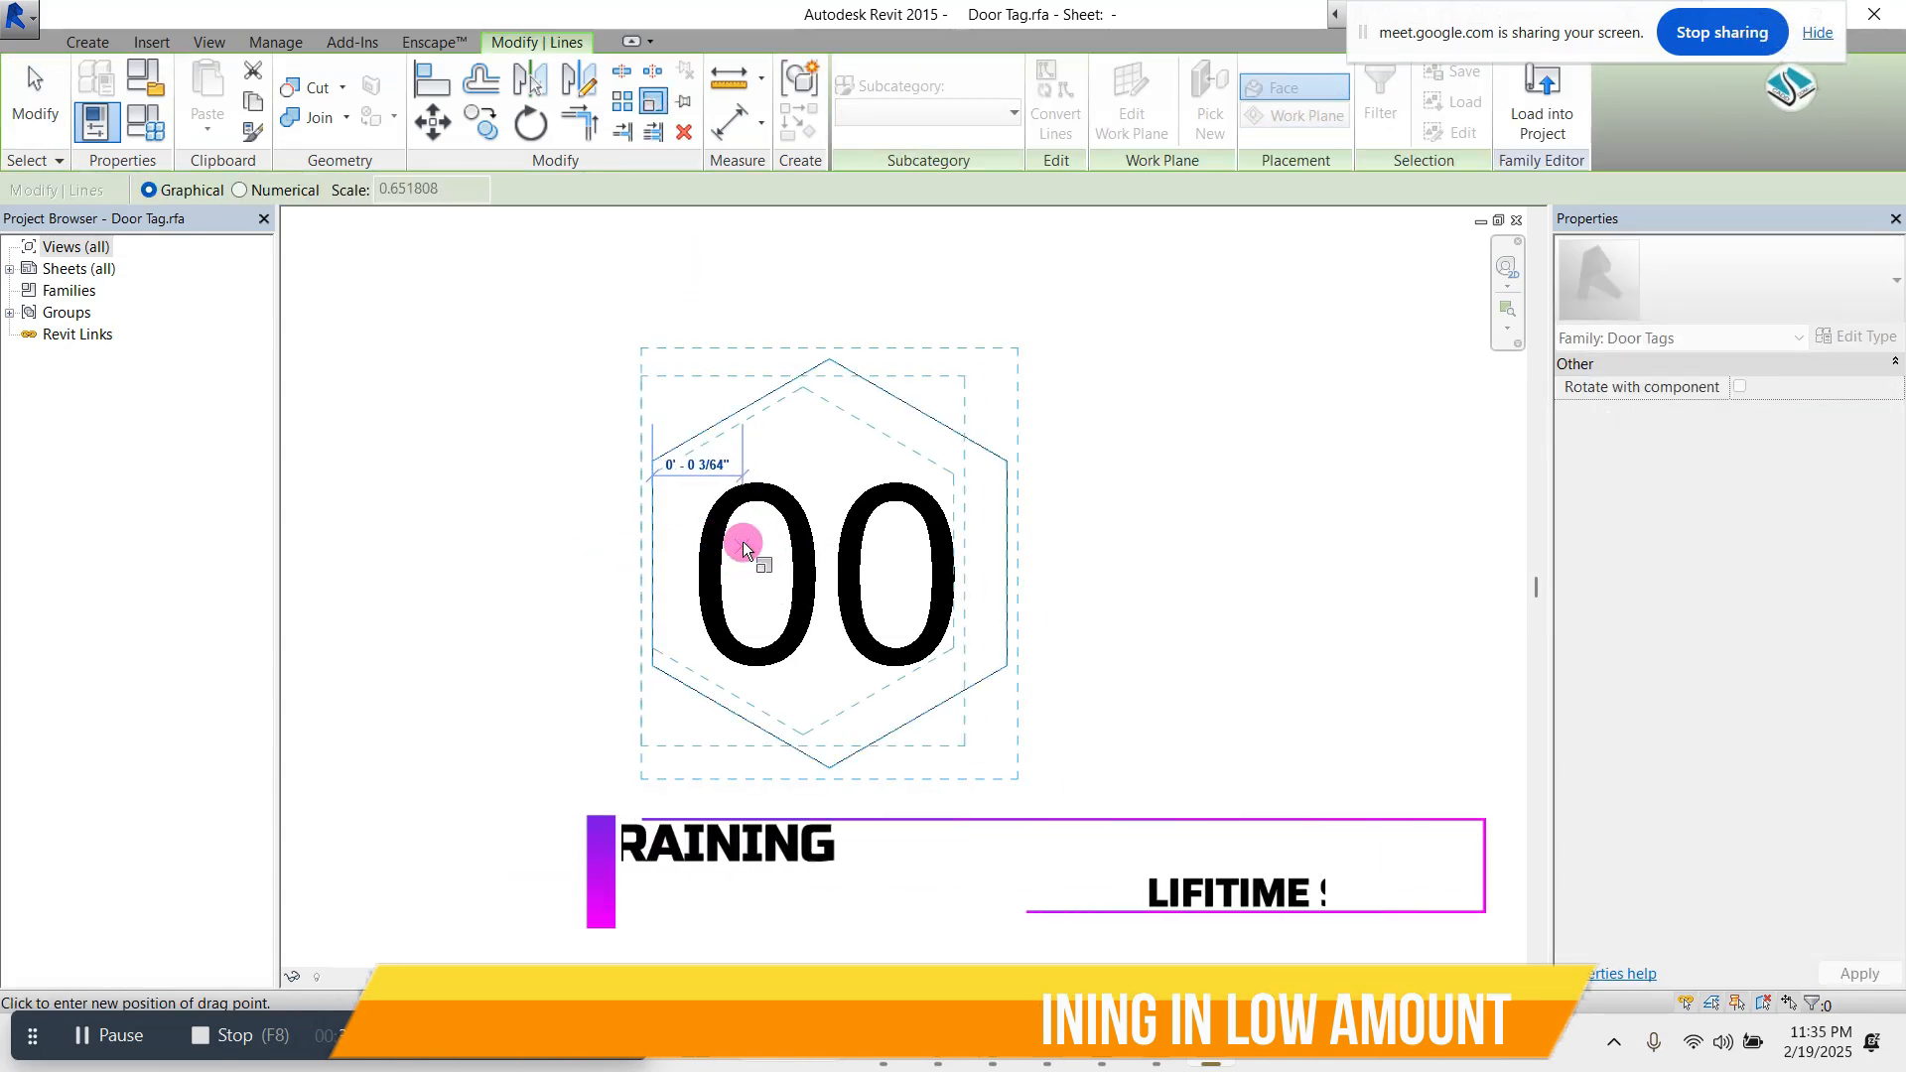
click(743, 540)
- Nudge the scaled hexagon outline down until it is centred vertically around the 00 label
scroll(752, 512, up, 2)
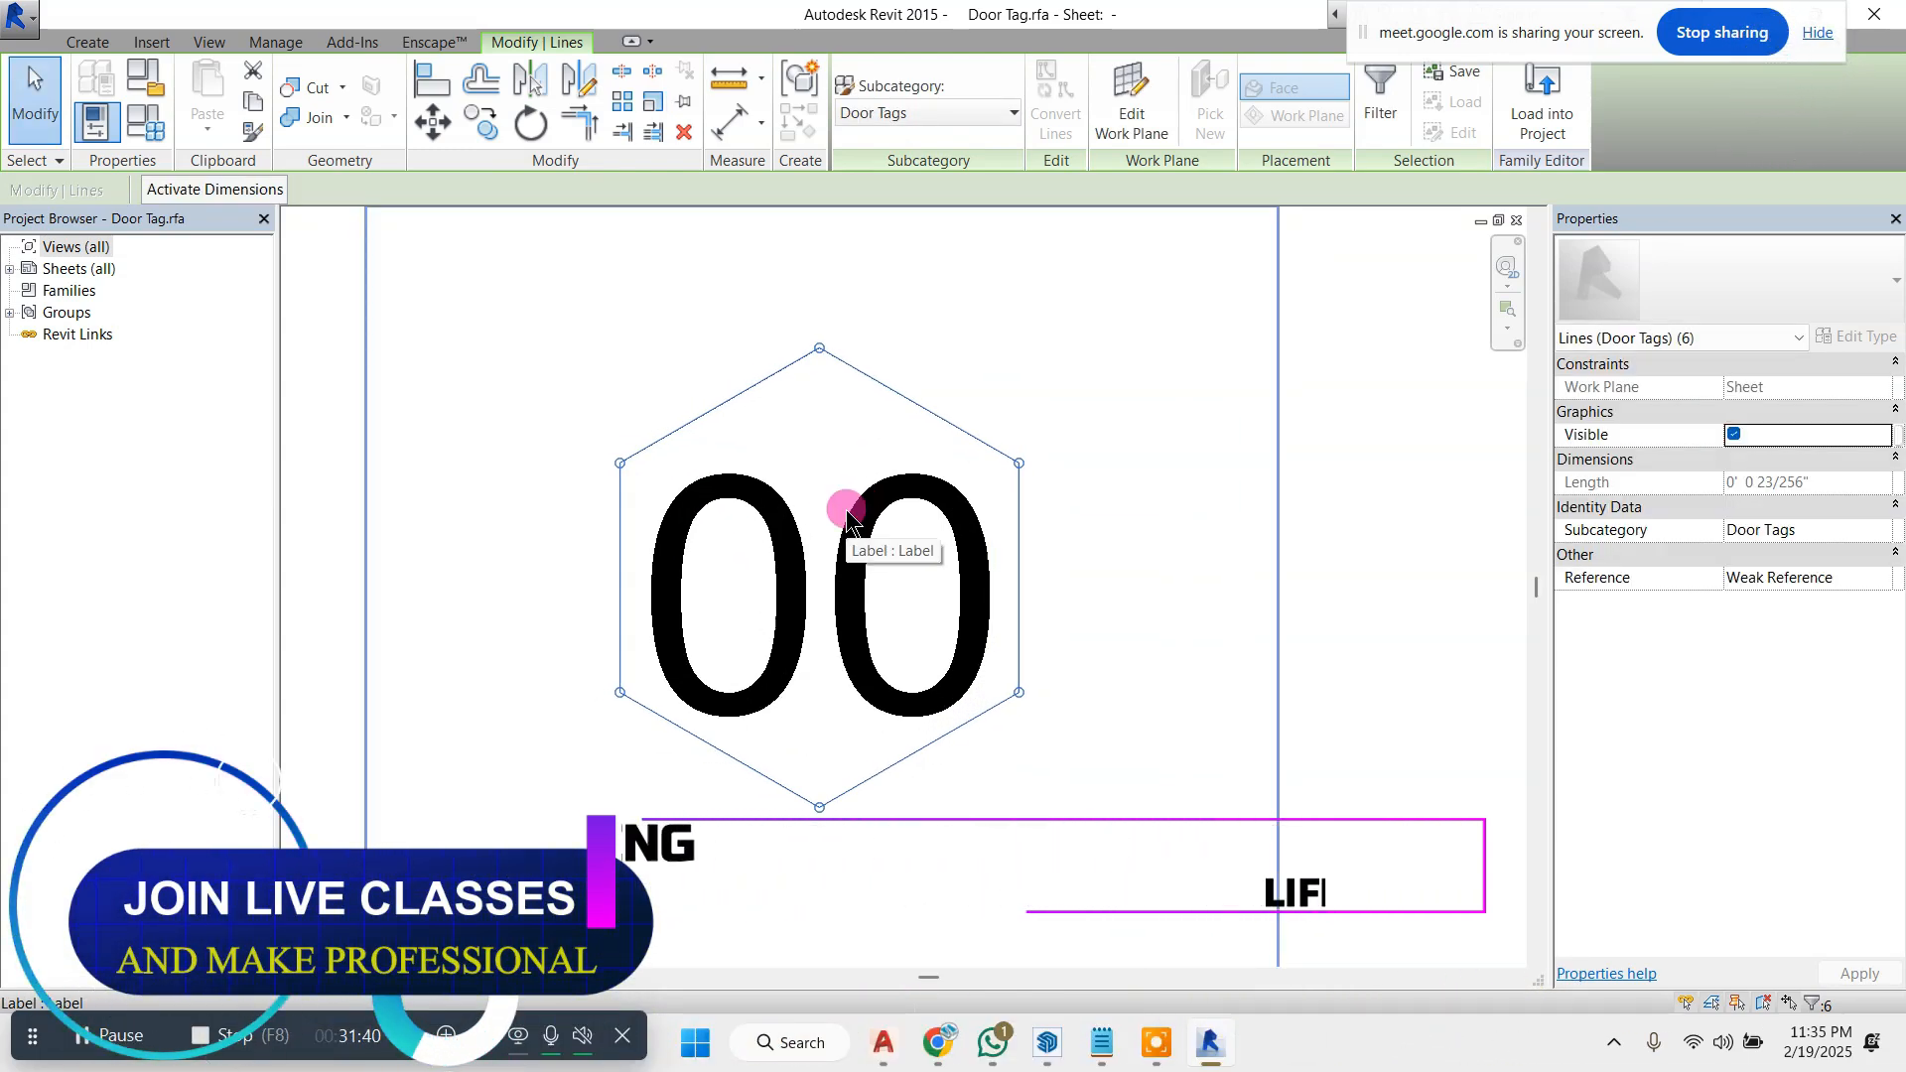
key(Down)
key(Down)
key(Down)
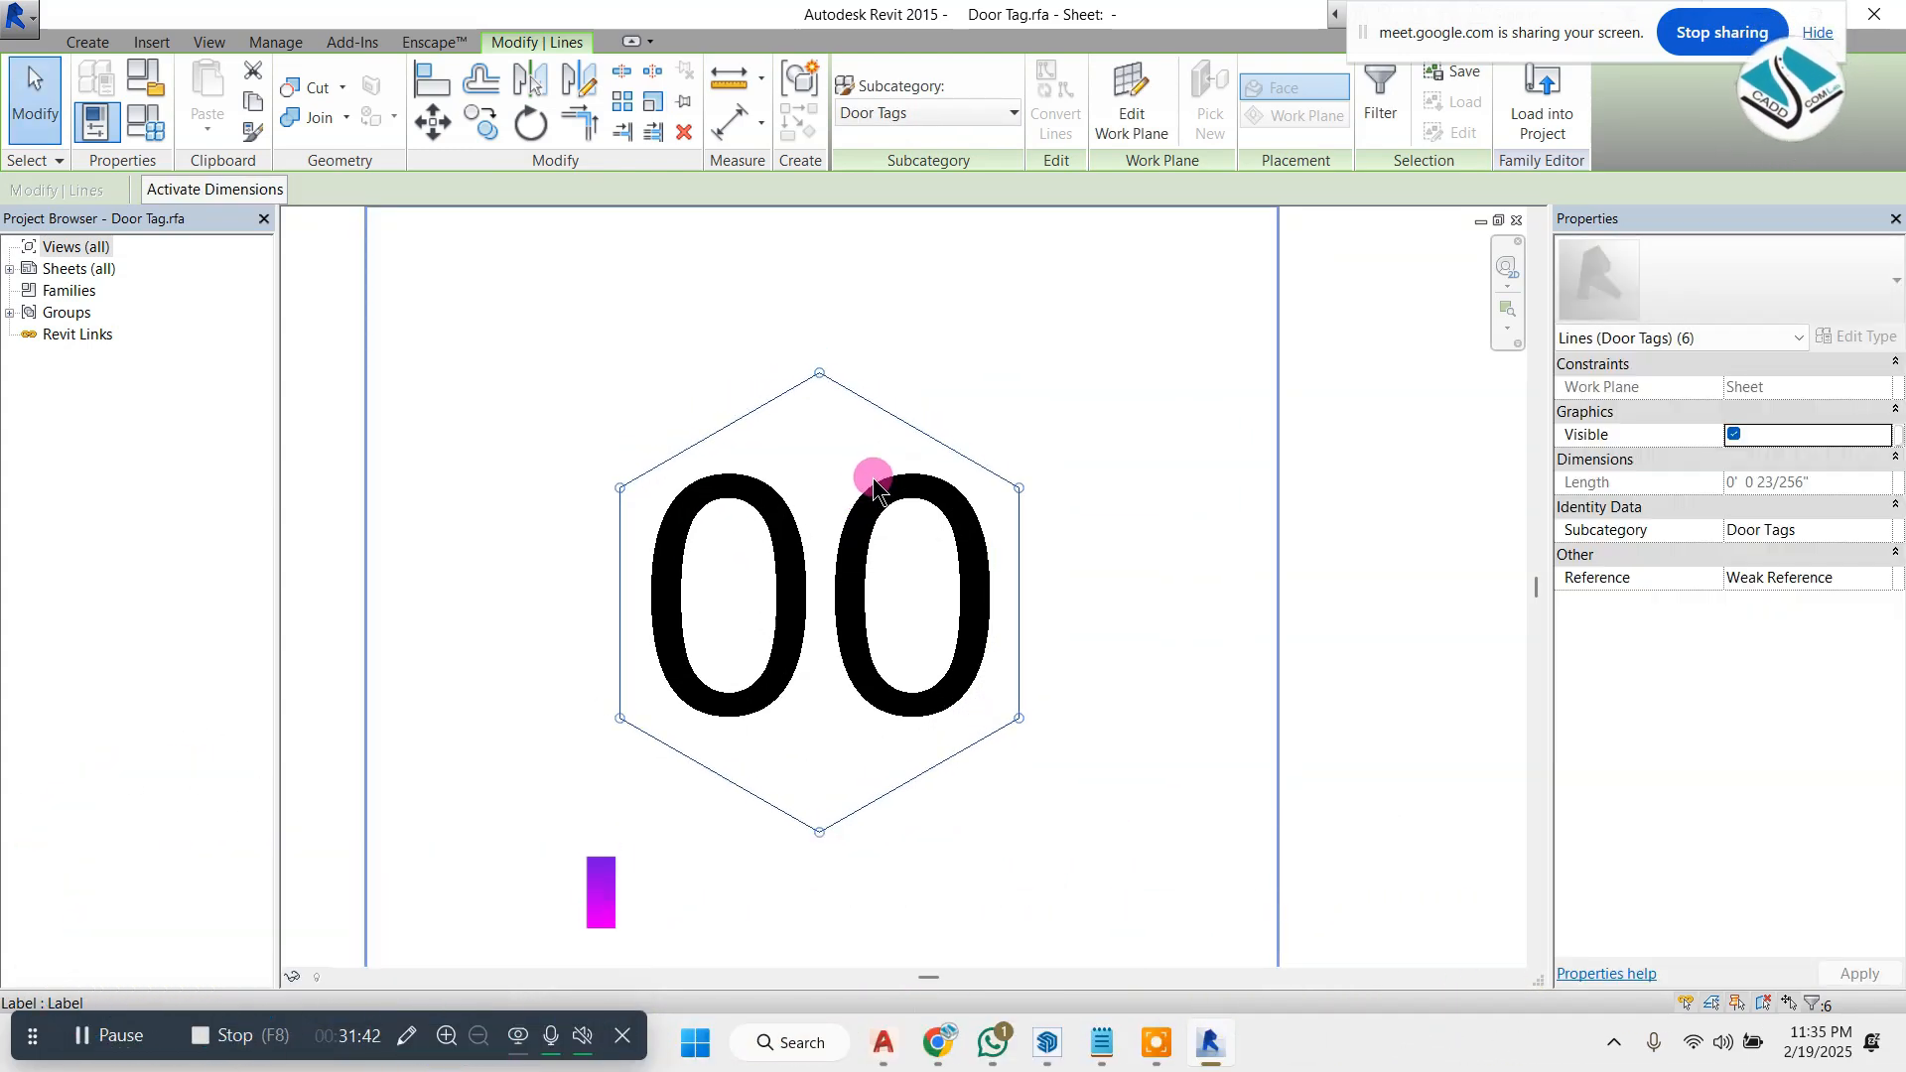
key(Escape)
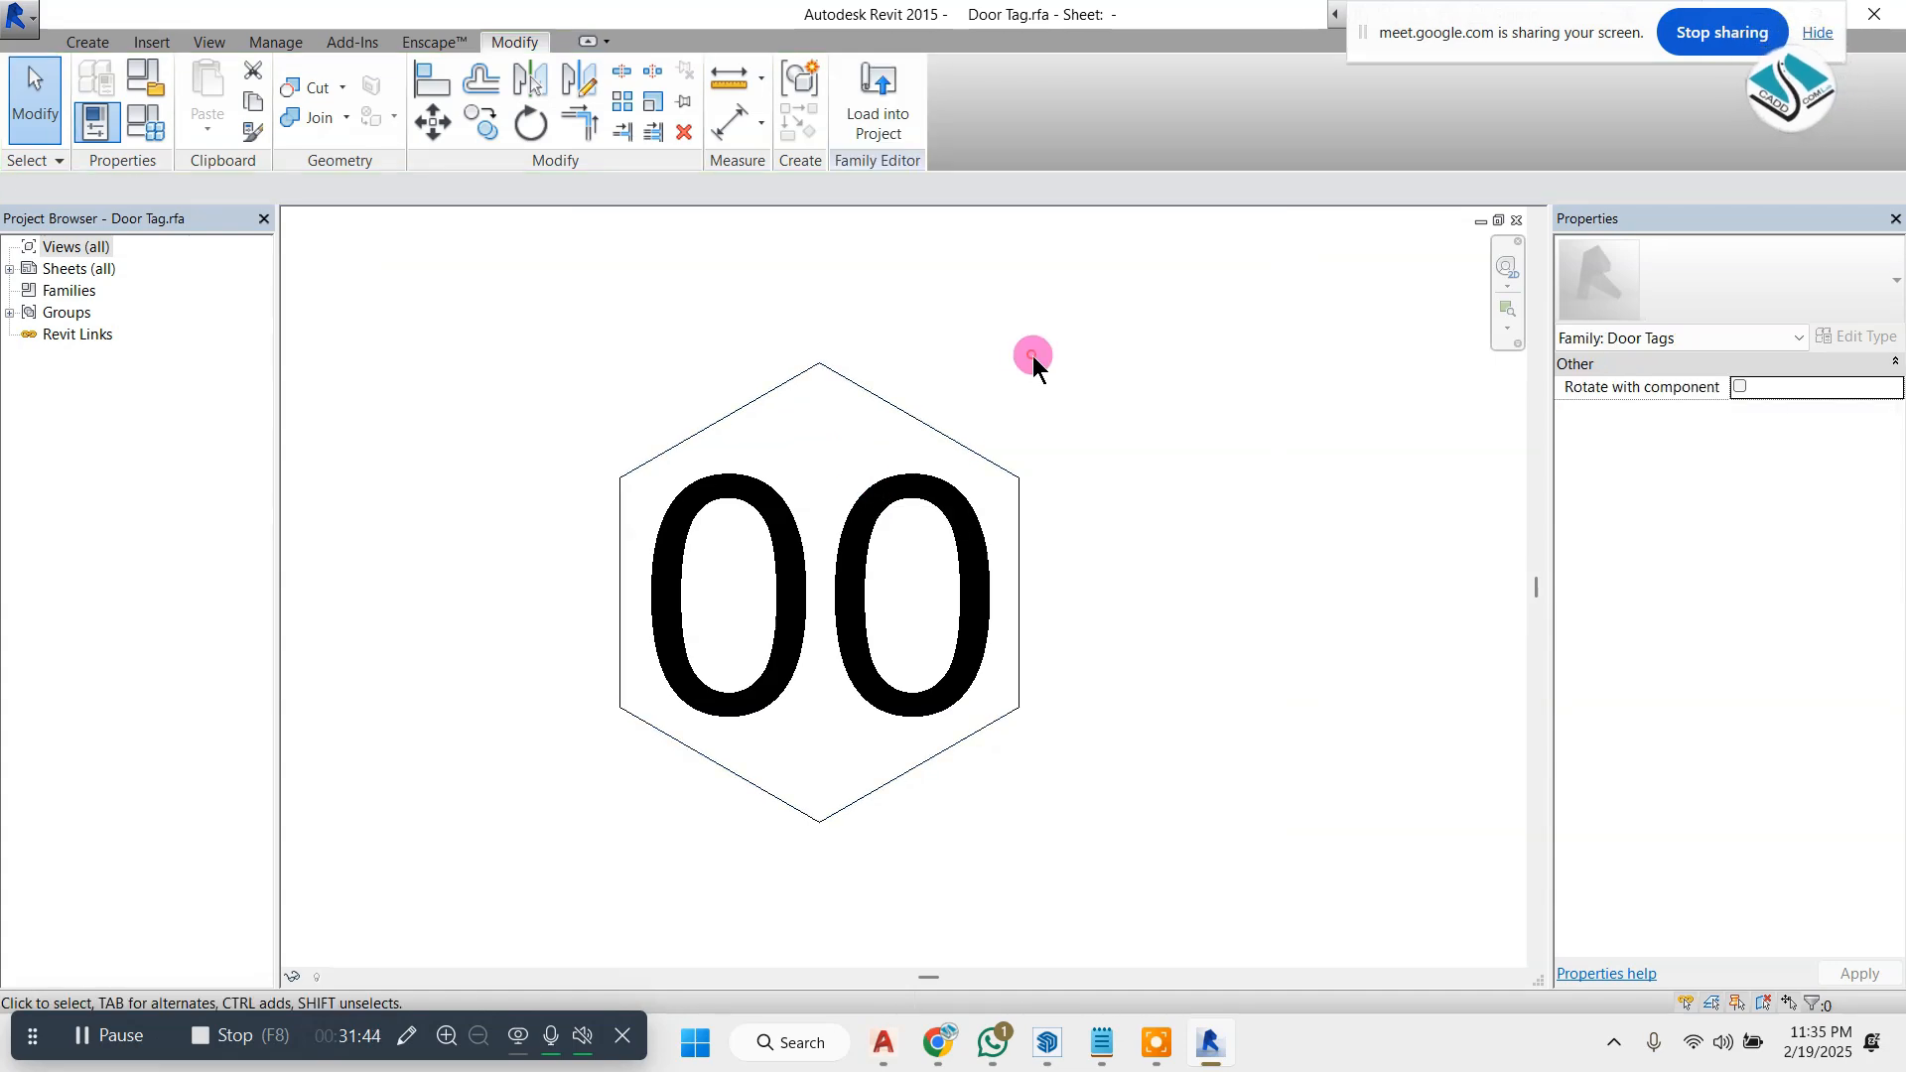
- Load the edited door tag family into Project1, overwriting the existing version and its parameter values
scroll(889, 320, down, 2)
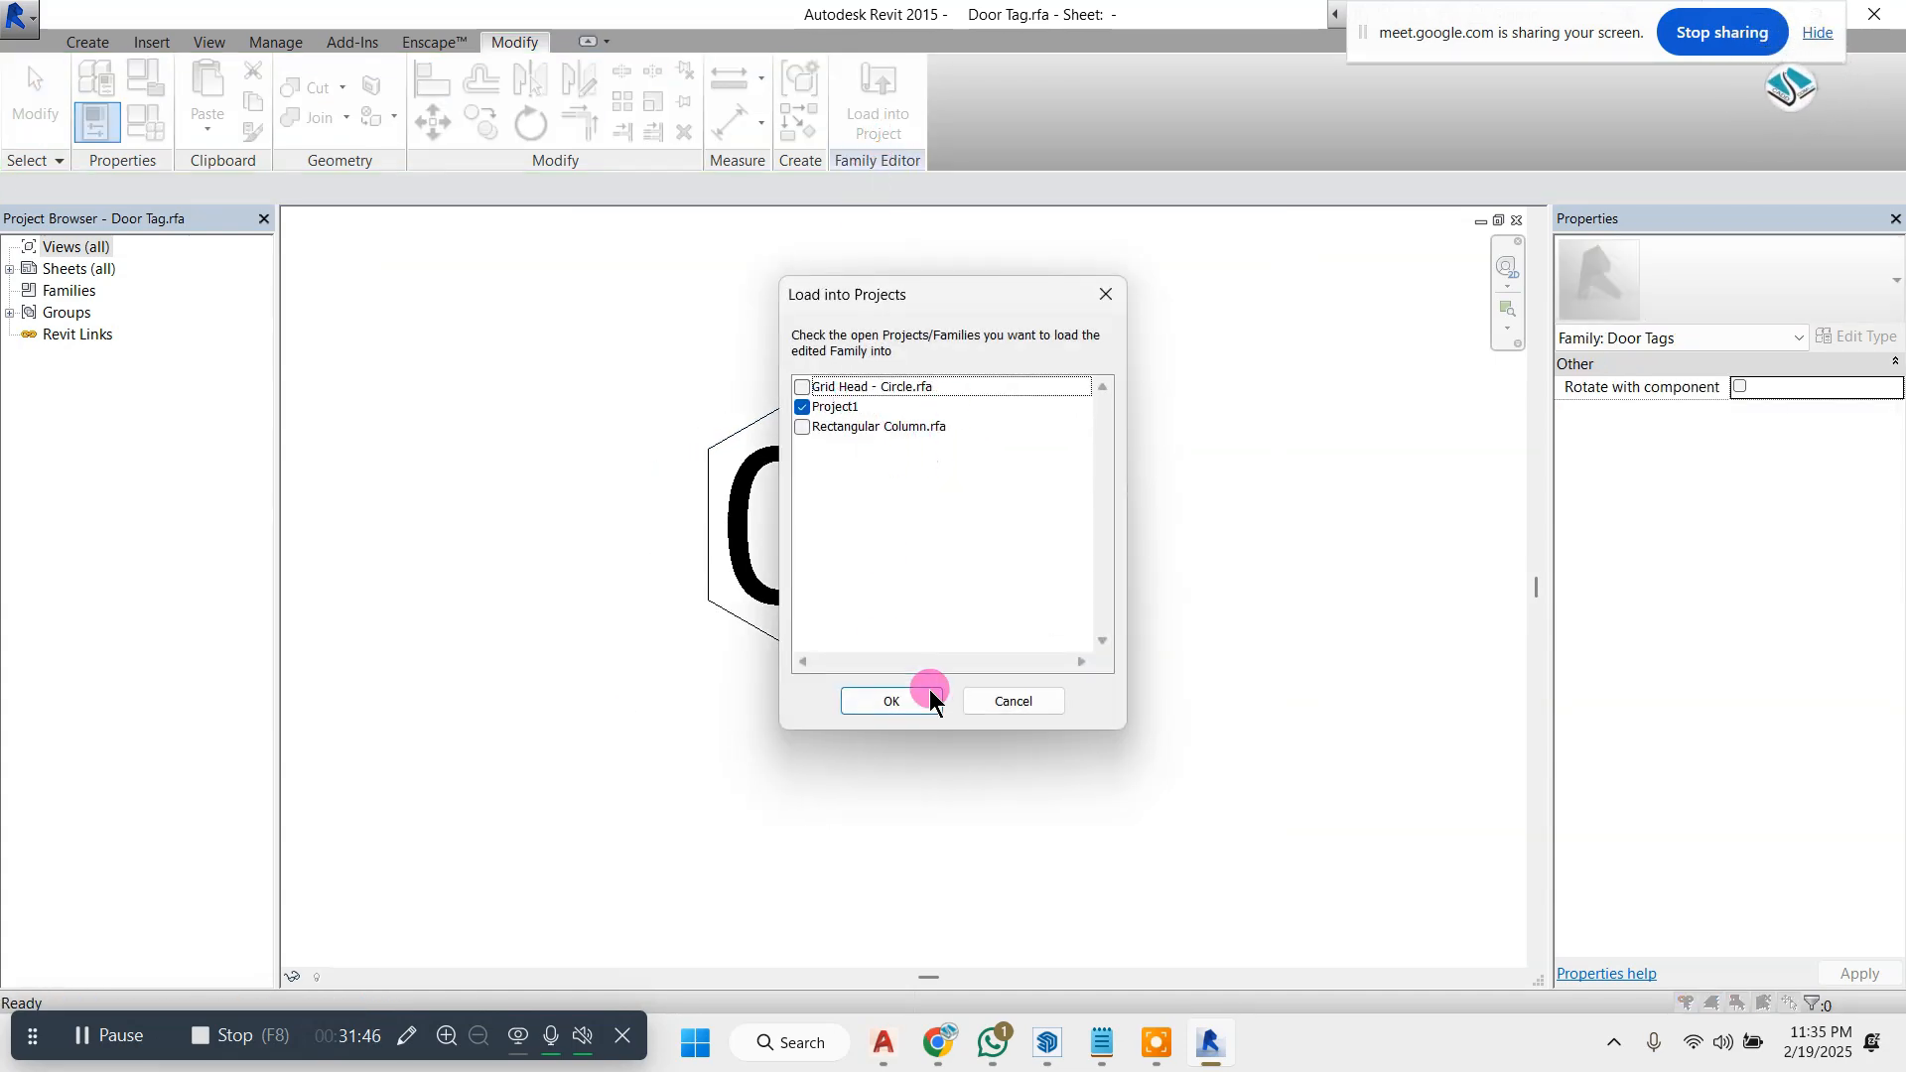
click(933, 700)
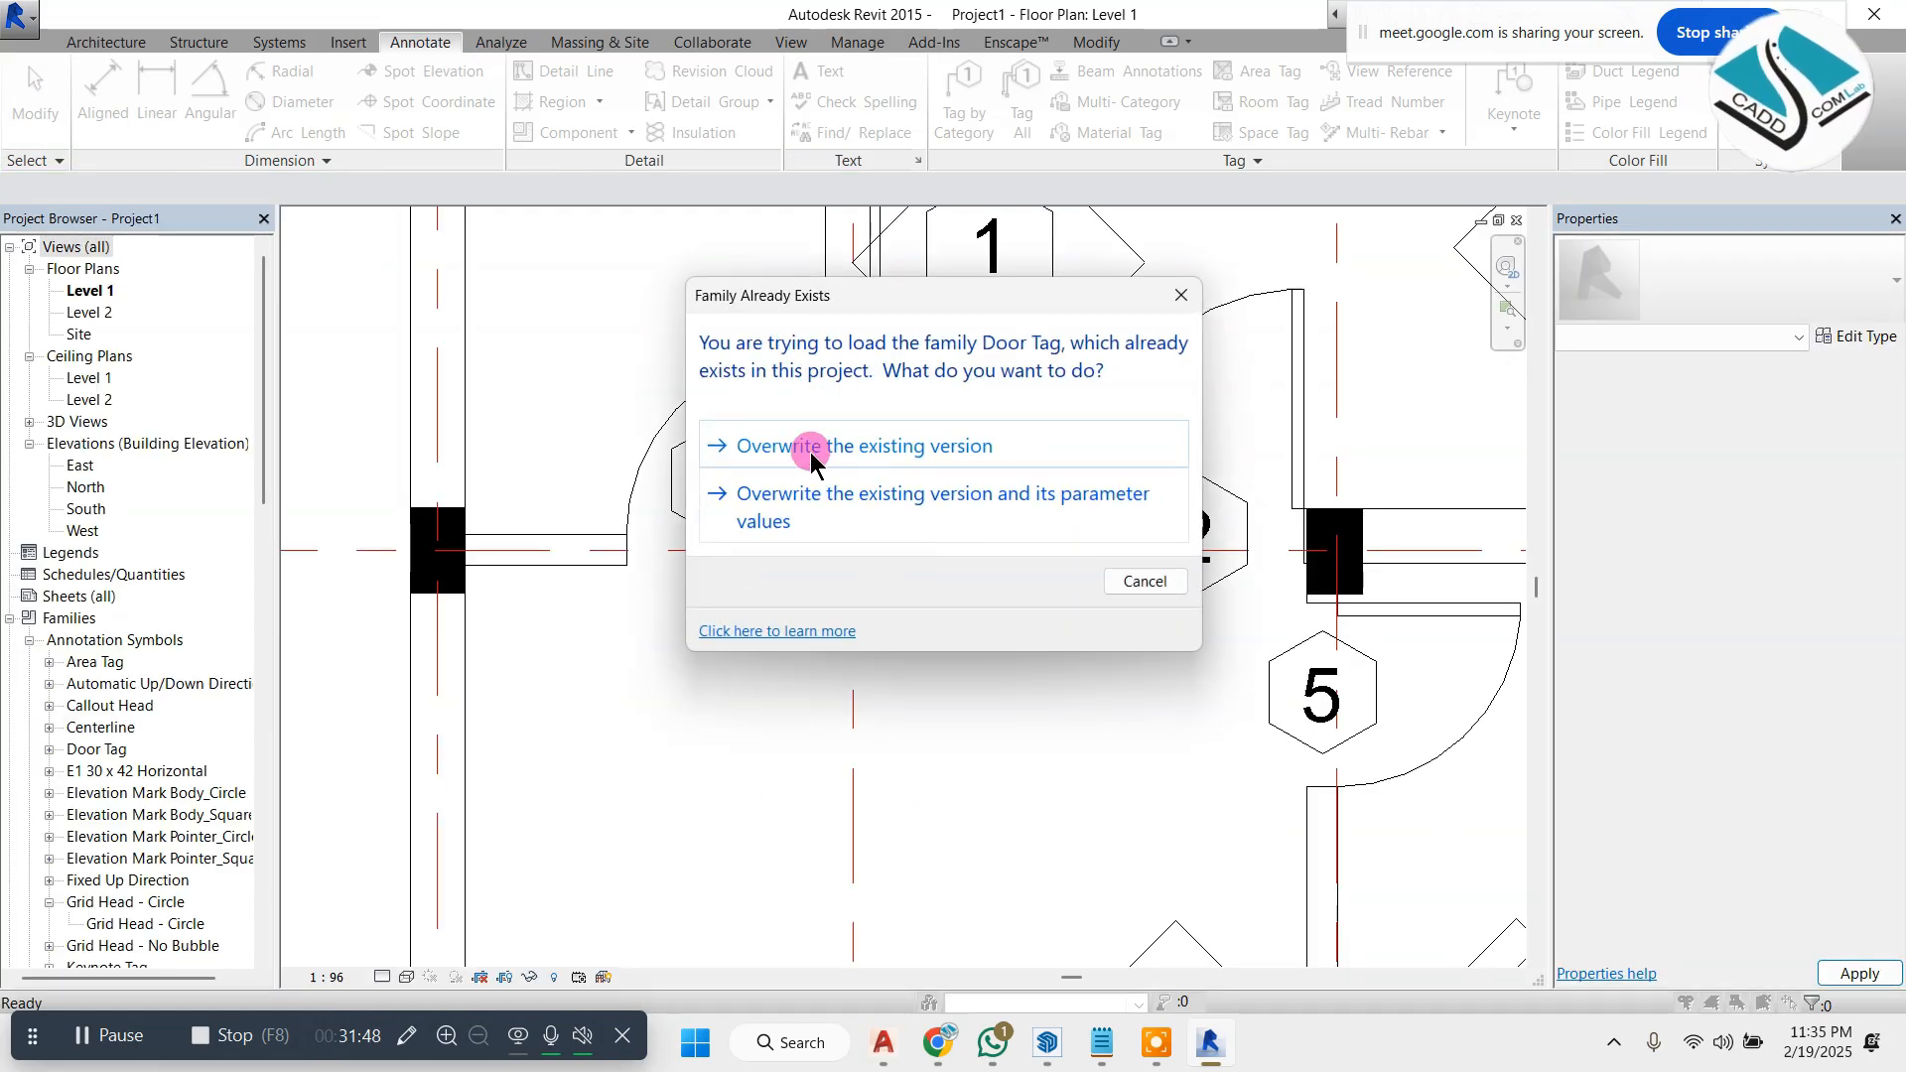
click(953, 497)
- Reposition door tag 01 within its bedroom door opening, just below the grid line
scroll(808, 430, down, 2)
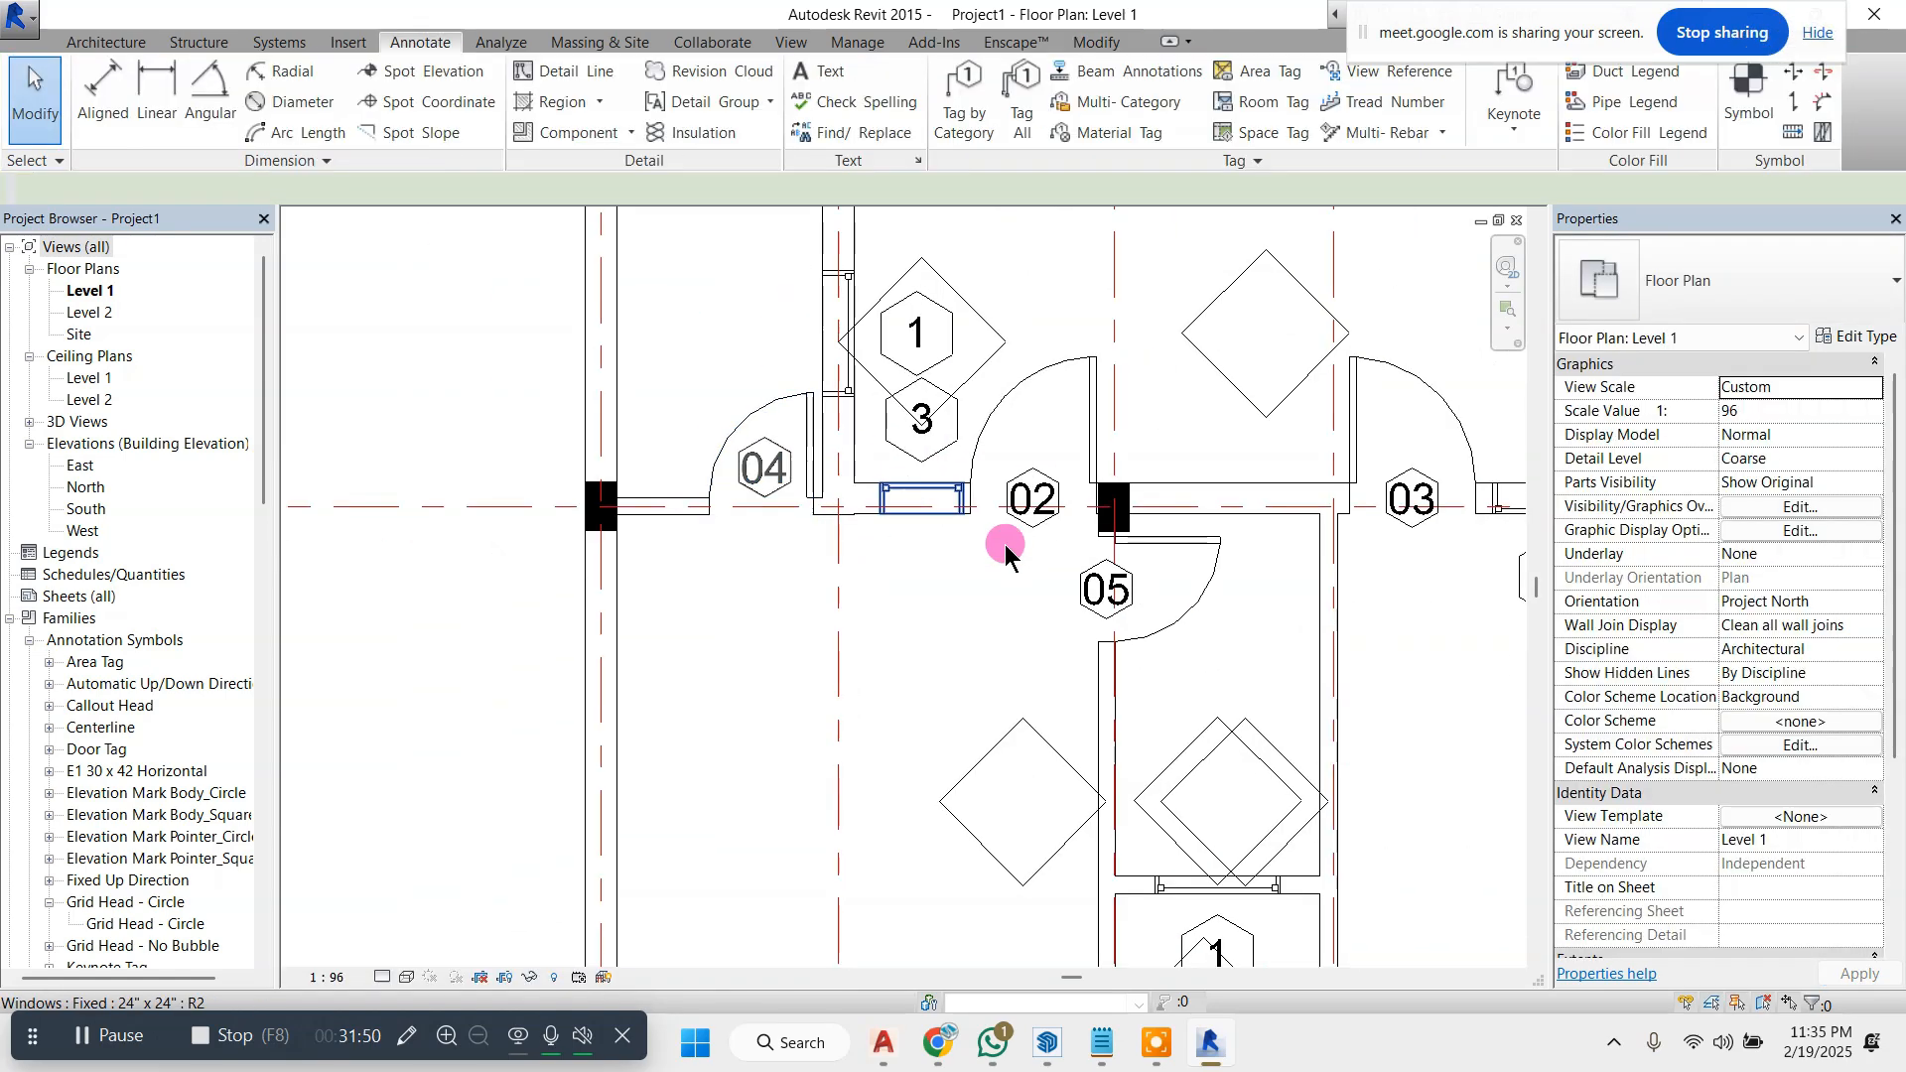
scroll(860, 502, up, 4)
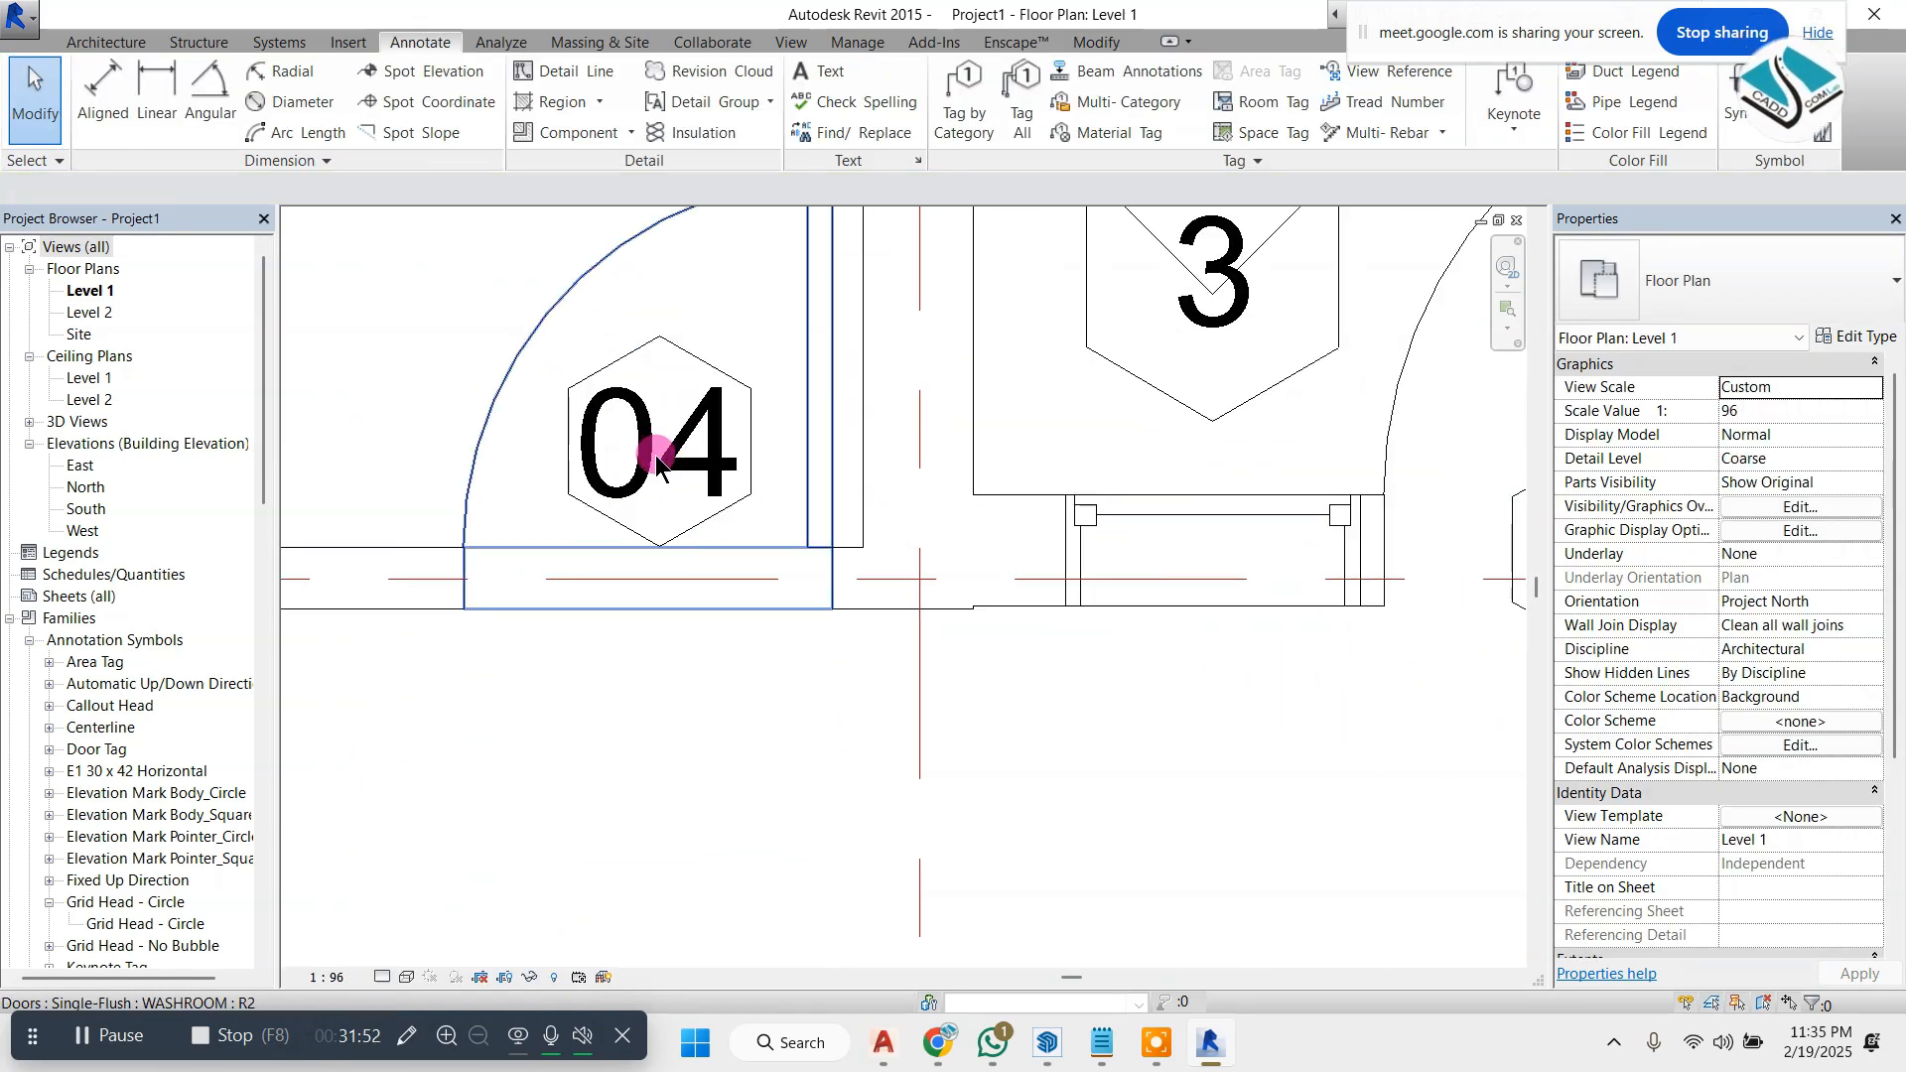
scroll(645, 452, down, 3)
scroll(1092, 613, down, 2)
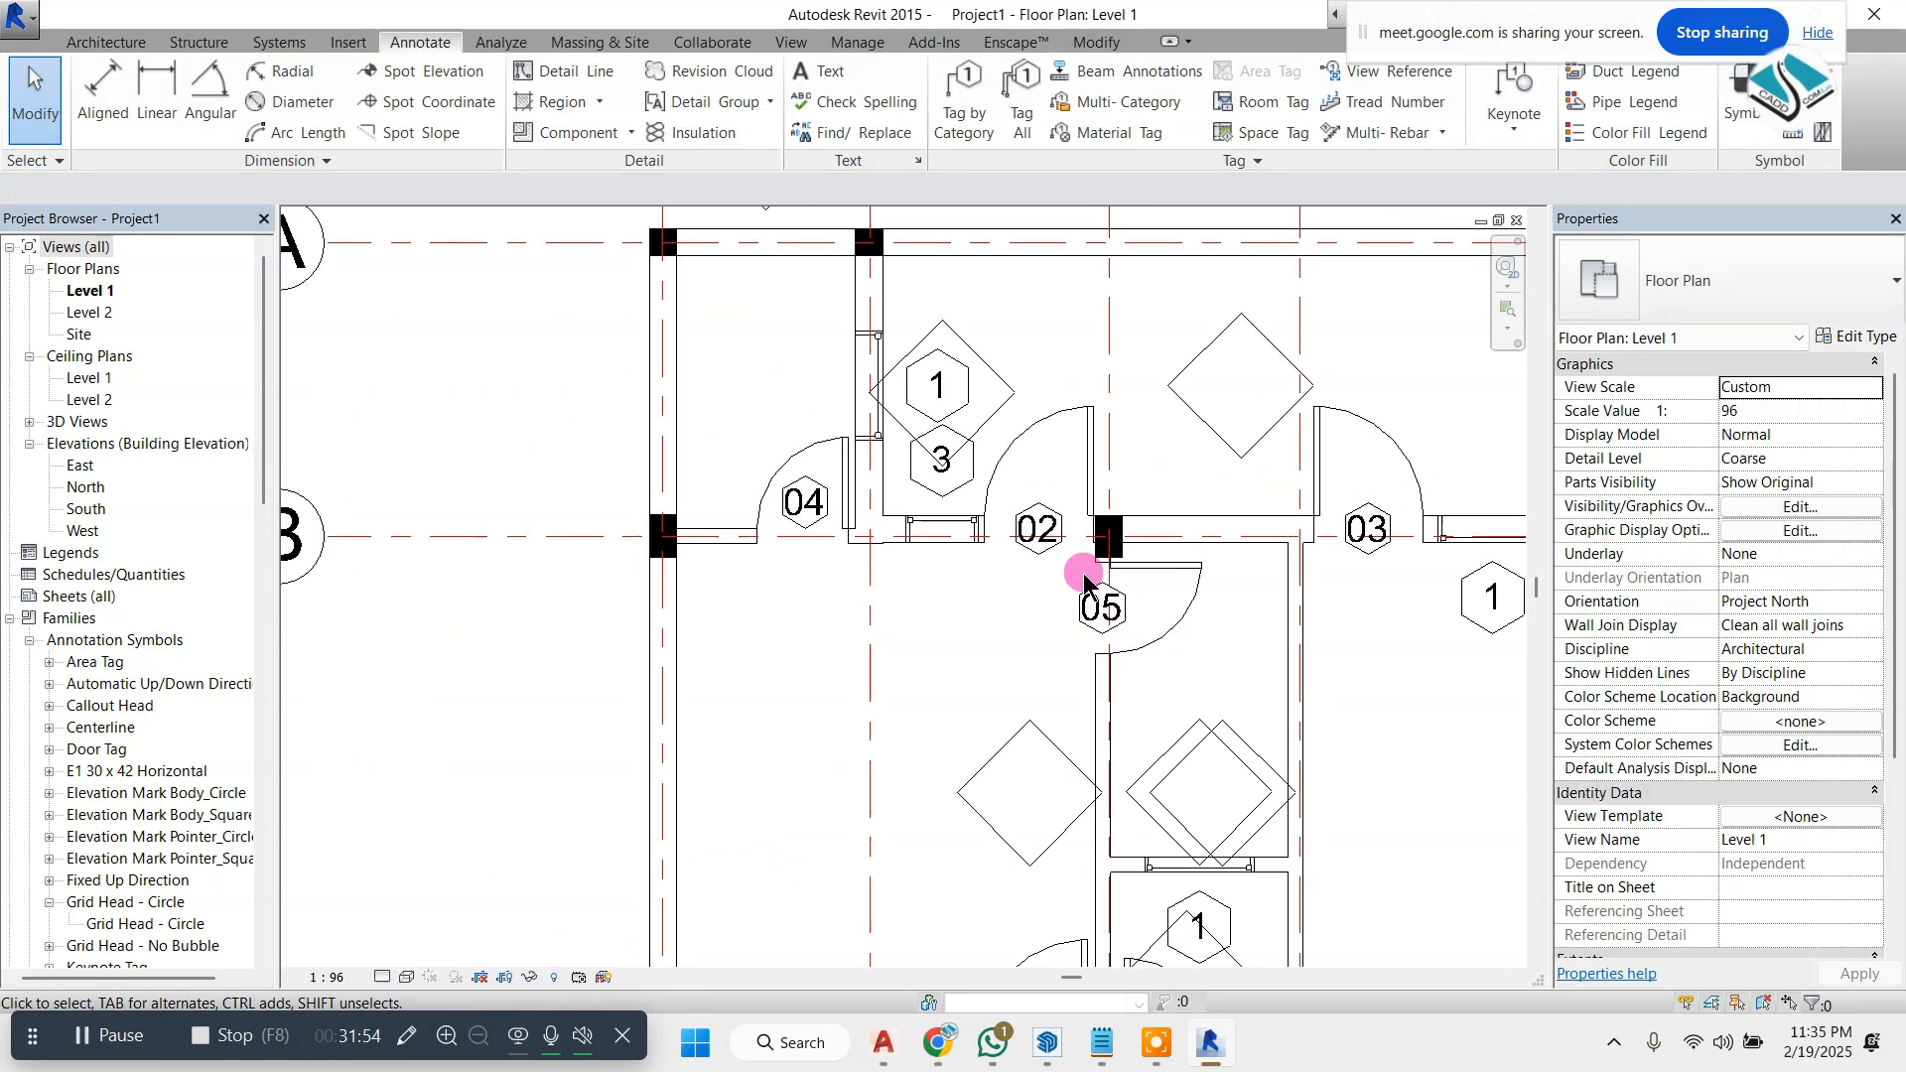
scroll(1013, 556, down, 2)
scroll(987, 744, up, 5)
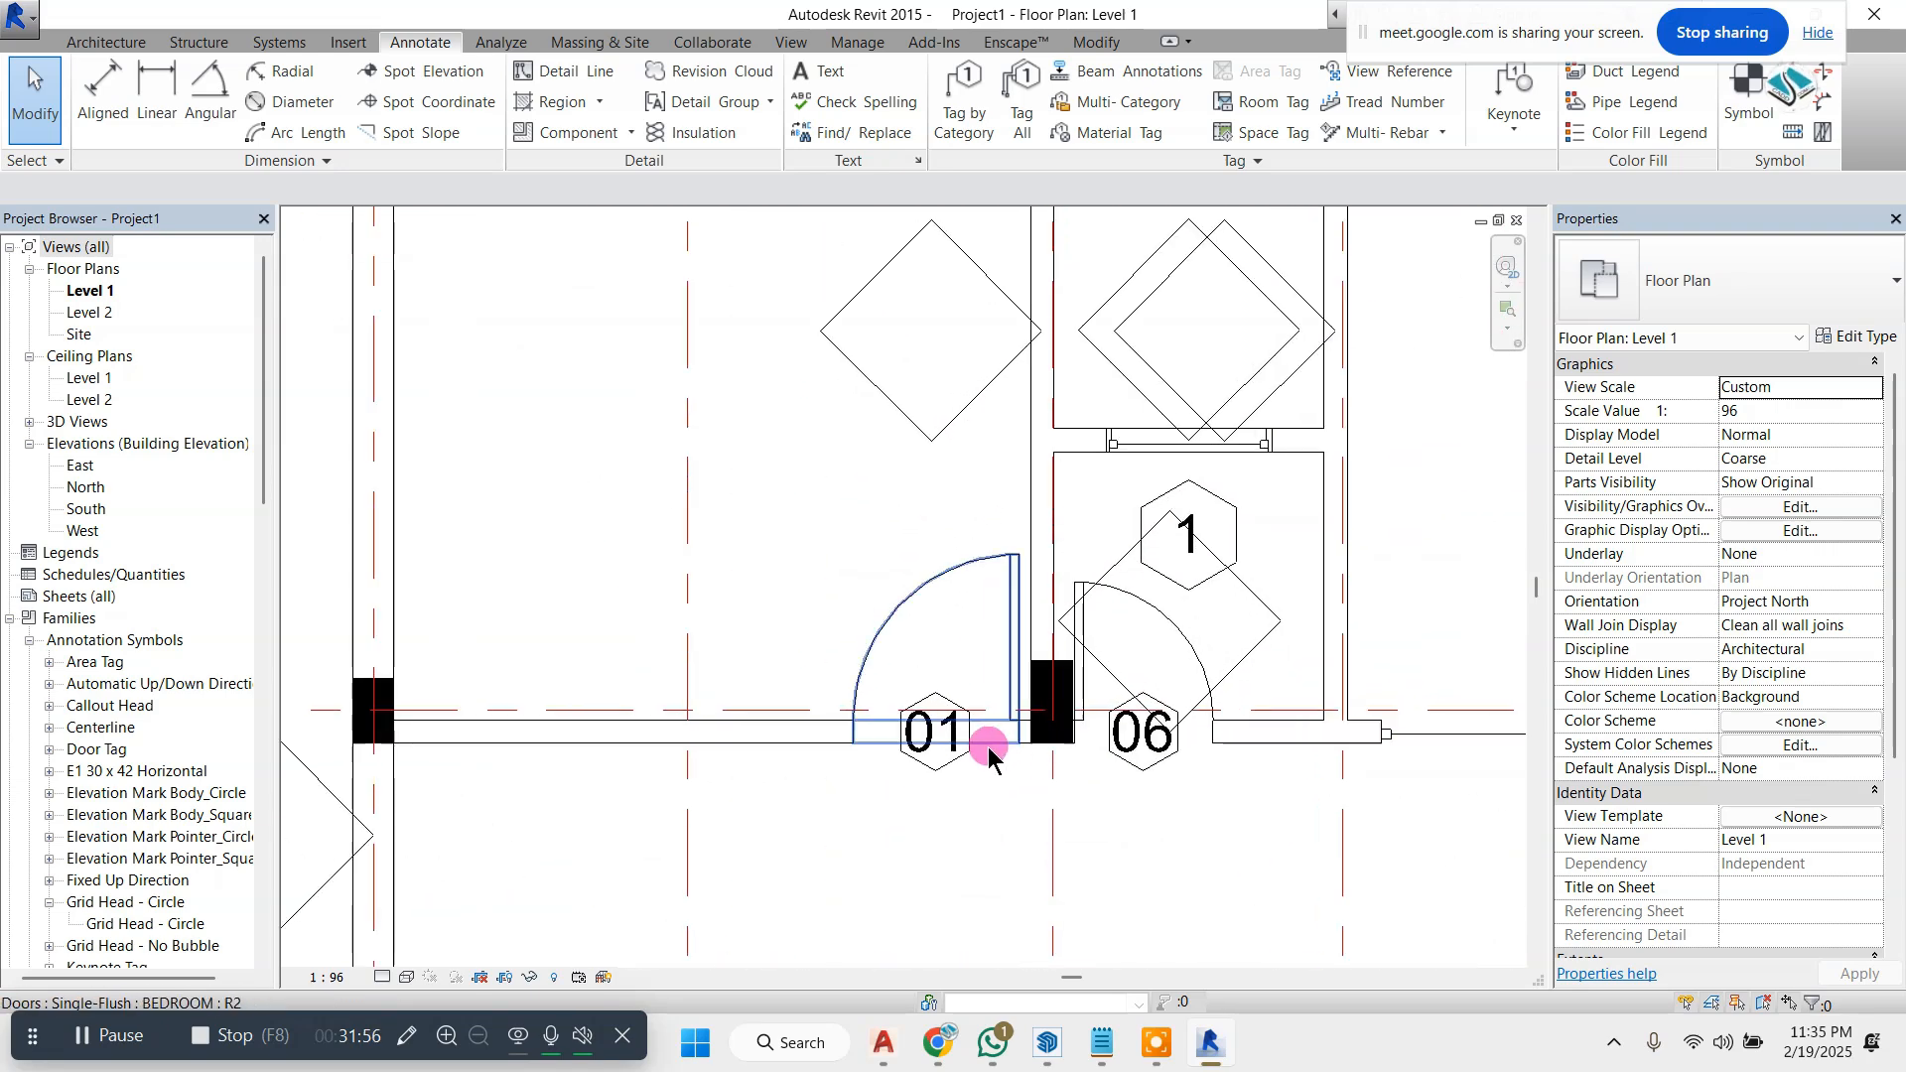
drag(914, 778, 933, 684)
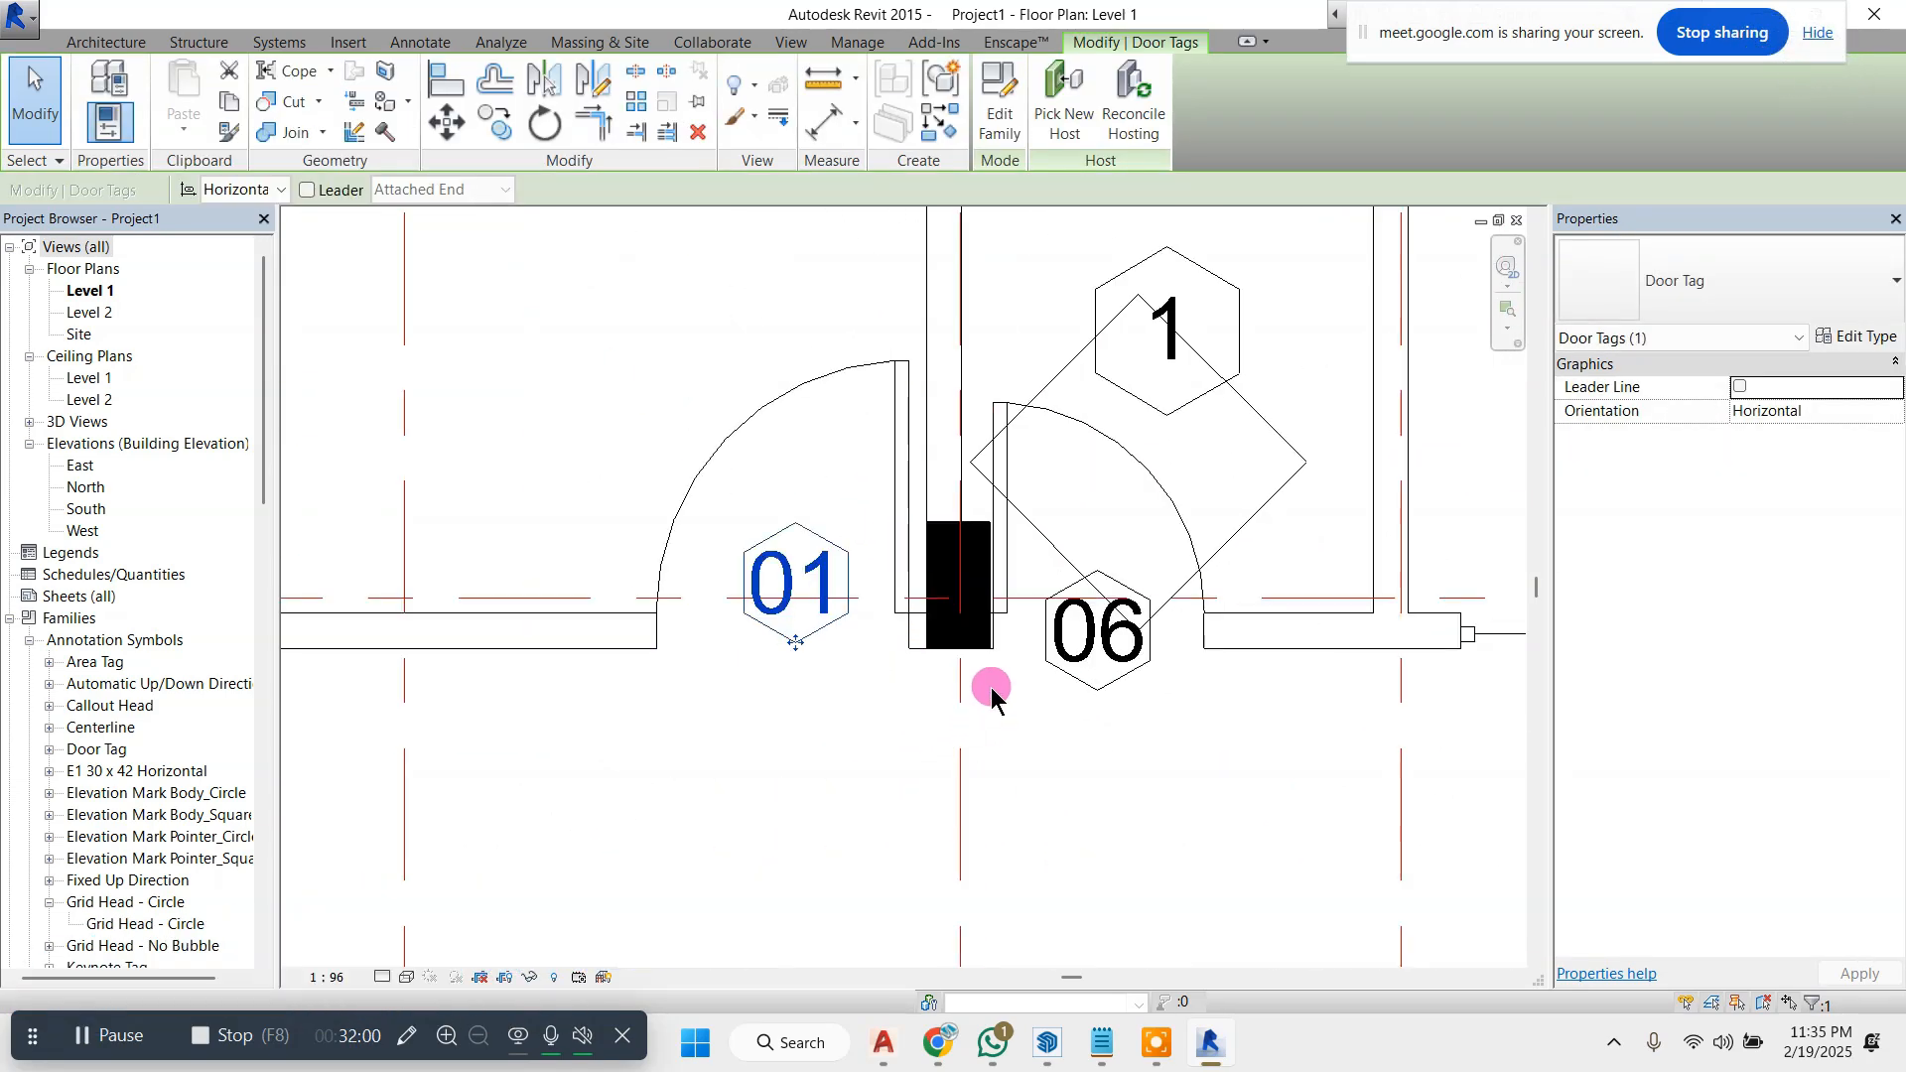
scroll(1026, 638, down, 2)
scroll(697, 624, up, 3)
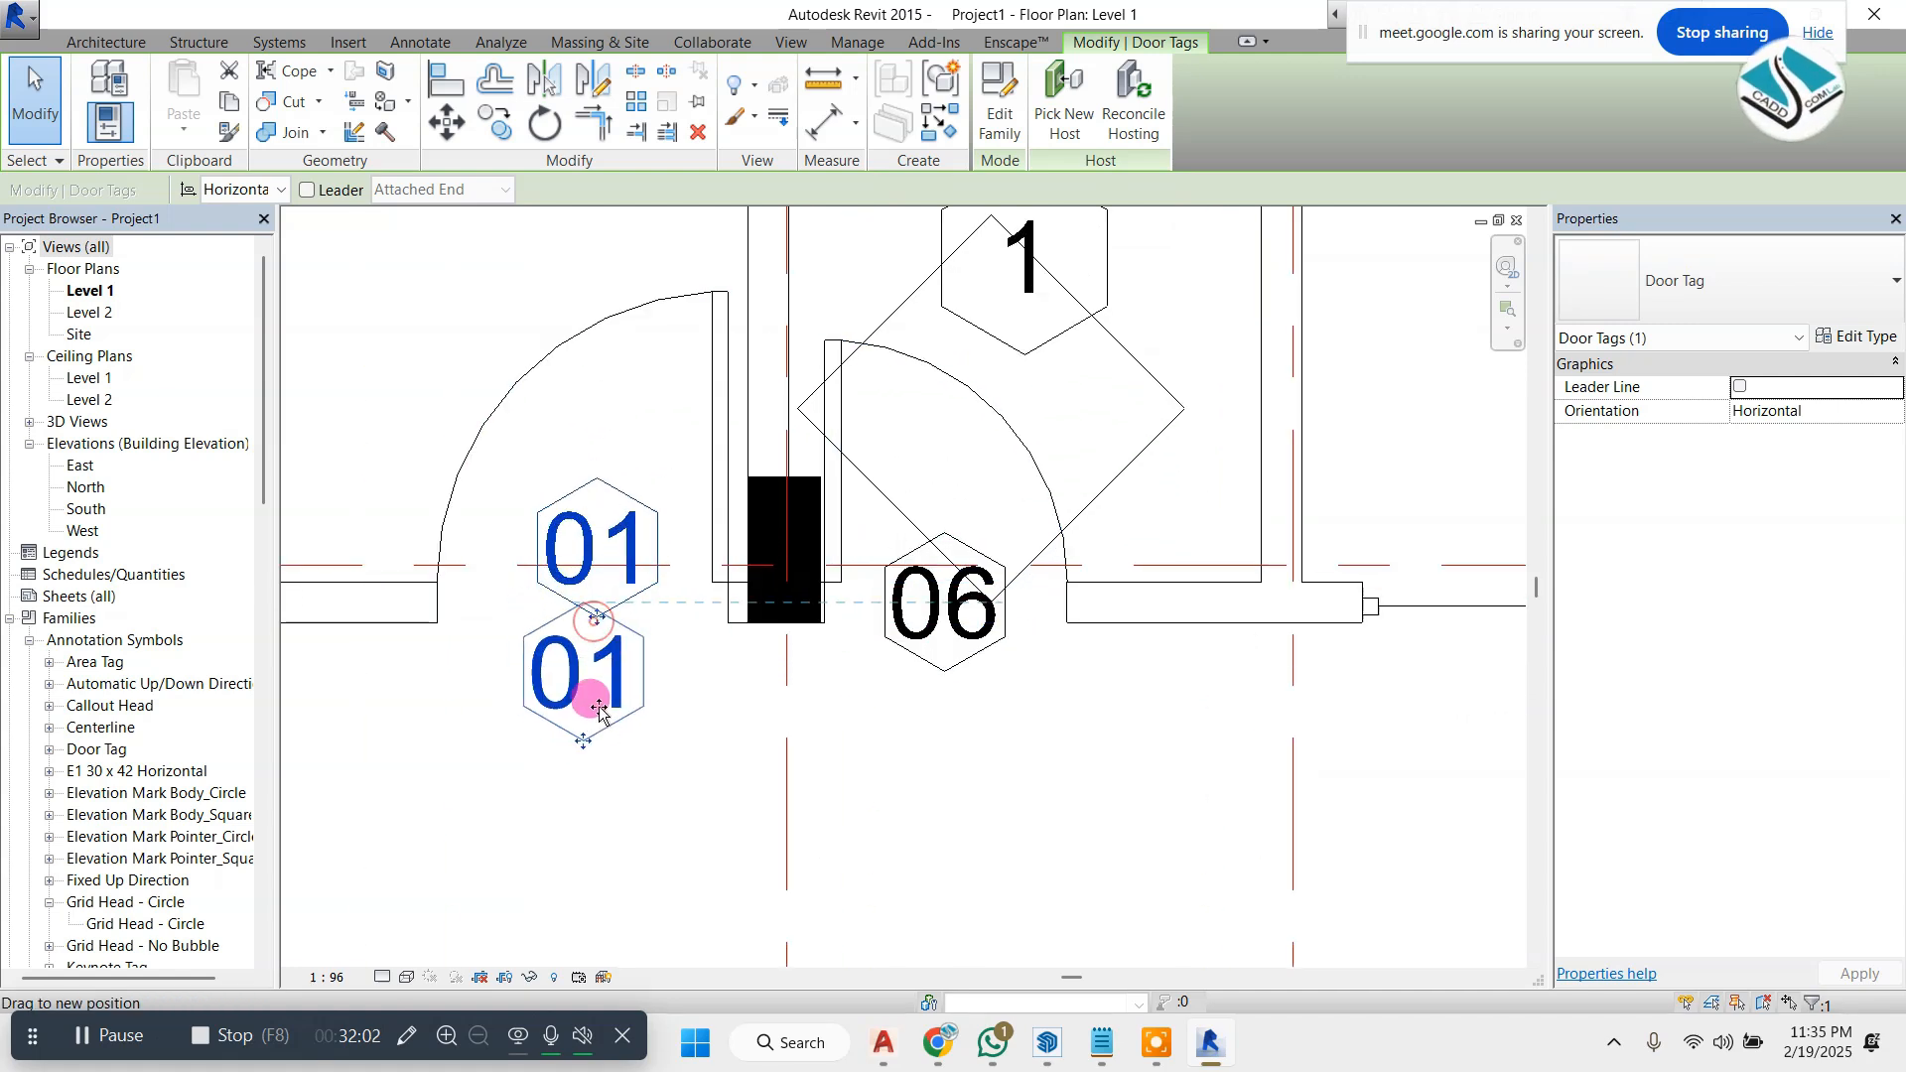
drag(599, 710, 600, 685)
scroll(607, 683, up, 3)
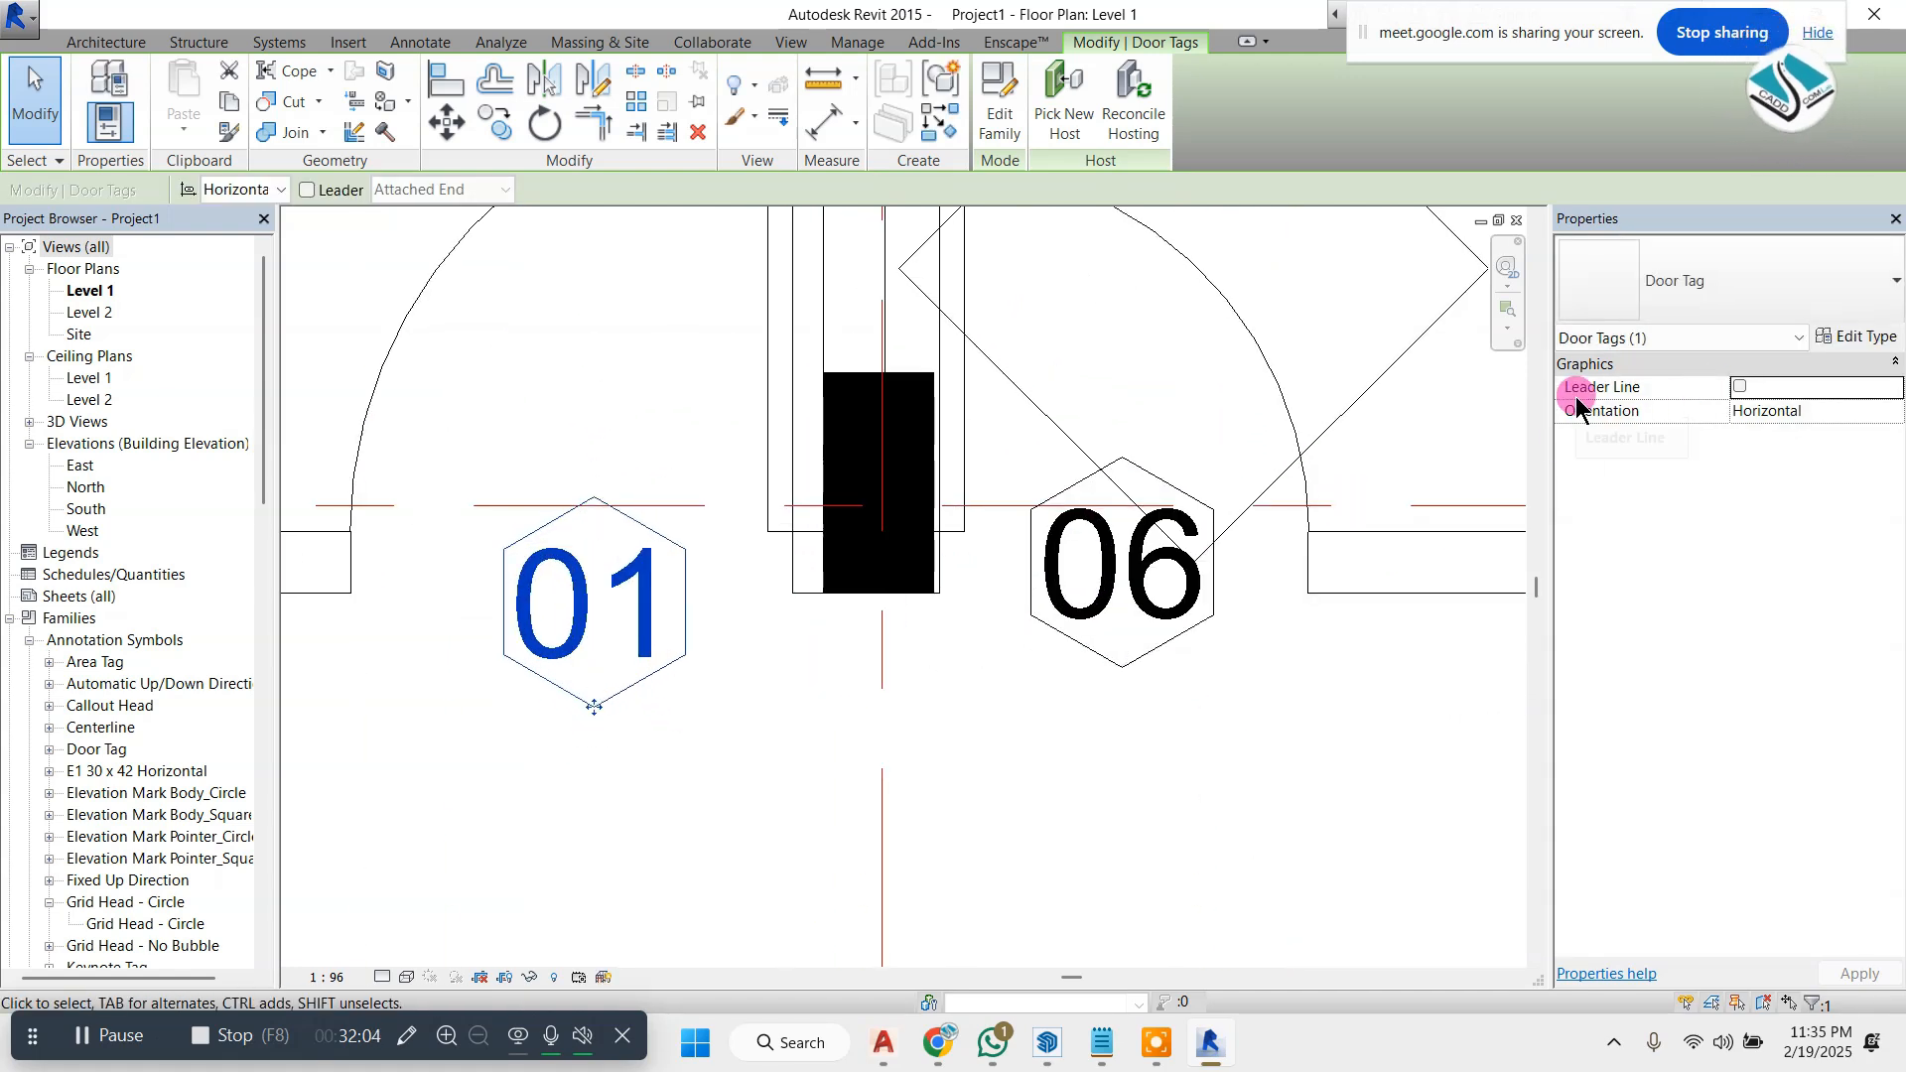
- Turn on the leader line for door tag 01 and move the tag below the wall opening
click(1741, 388)
scroll(1267, 577, down, 1)
scroll(810, 687, up, 1)
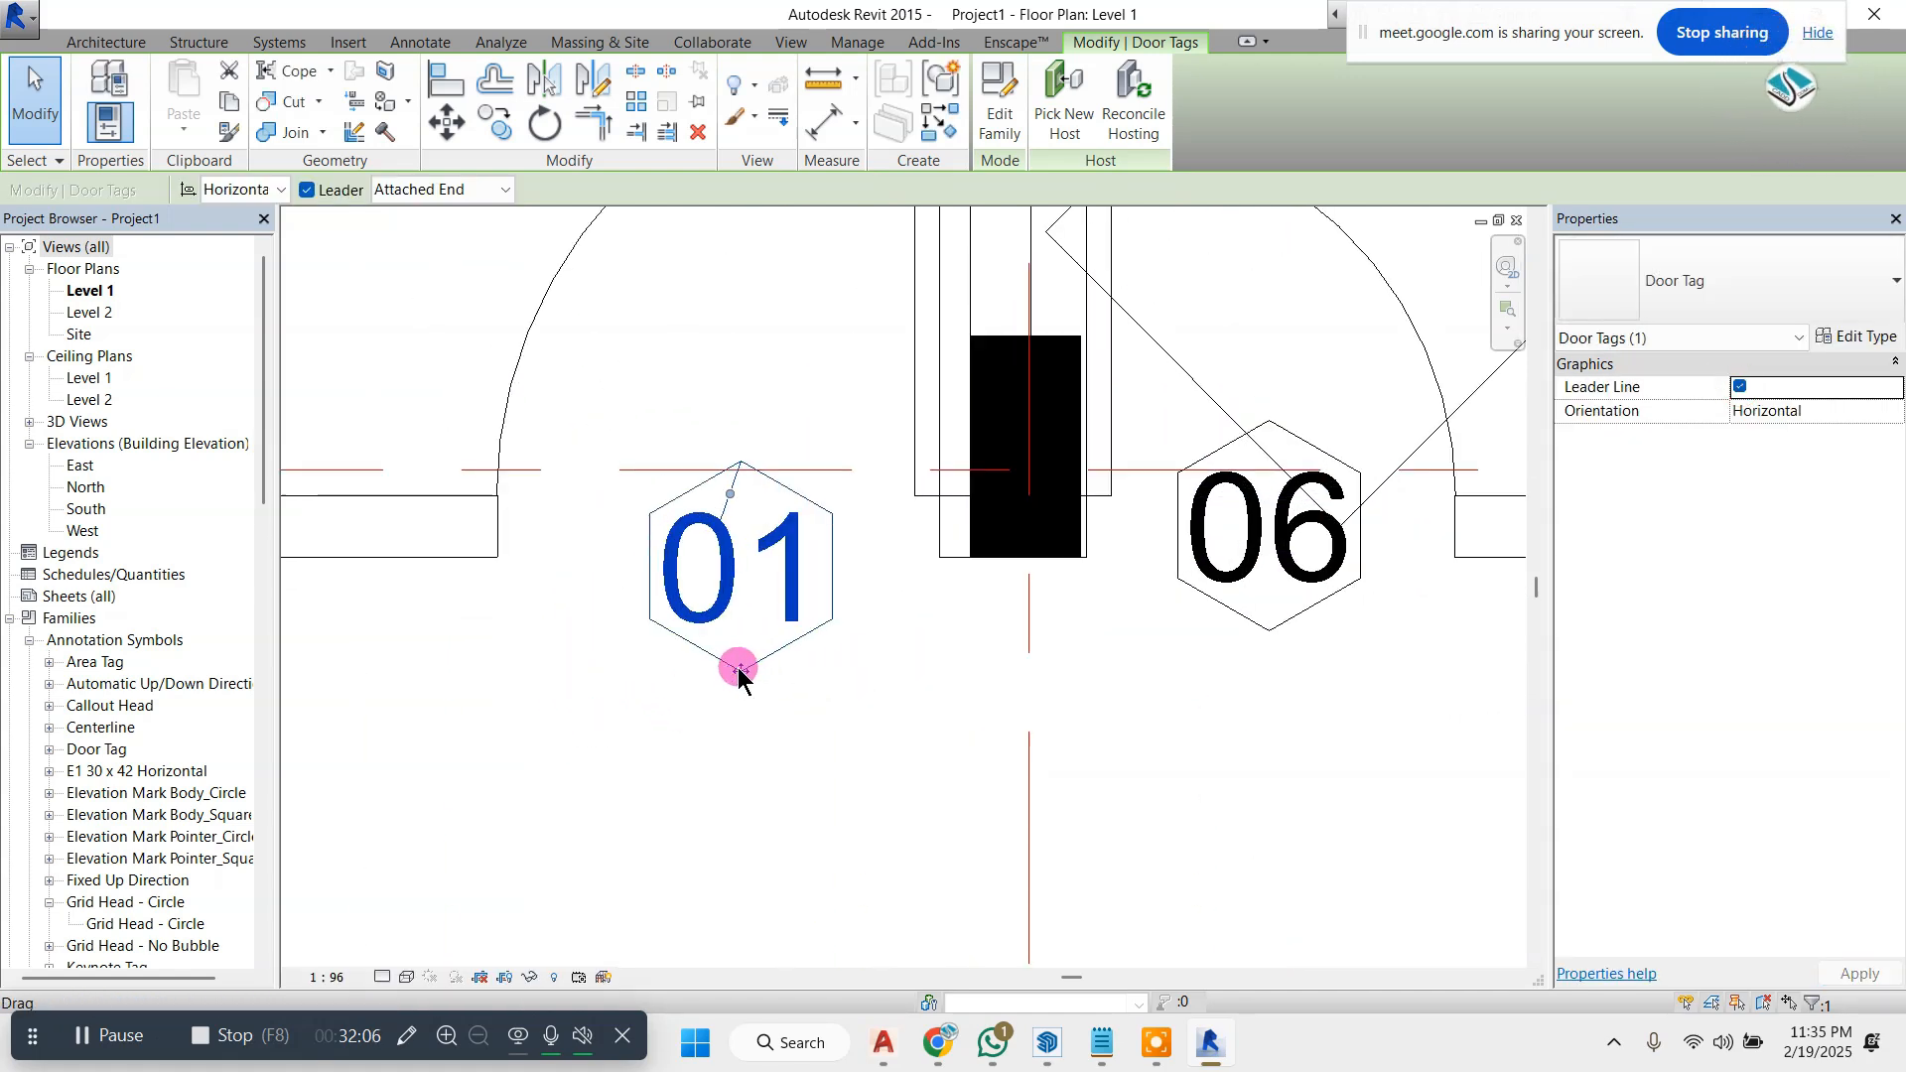
mouse_move(739, 672)
mouse_down()
mouse_move(784, 467)
mouse_move(738, 378)
mouse_move(697, 748)
mouse_move(716, 815)
mouse_up()
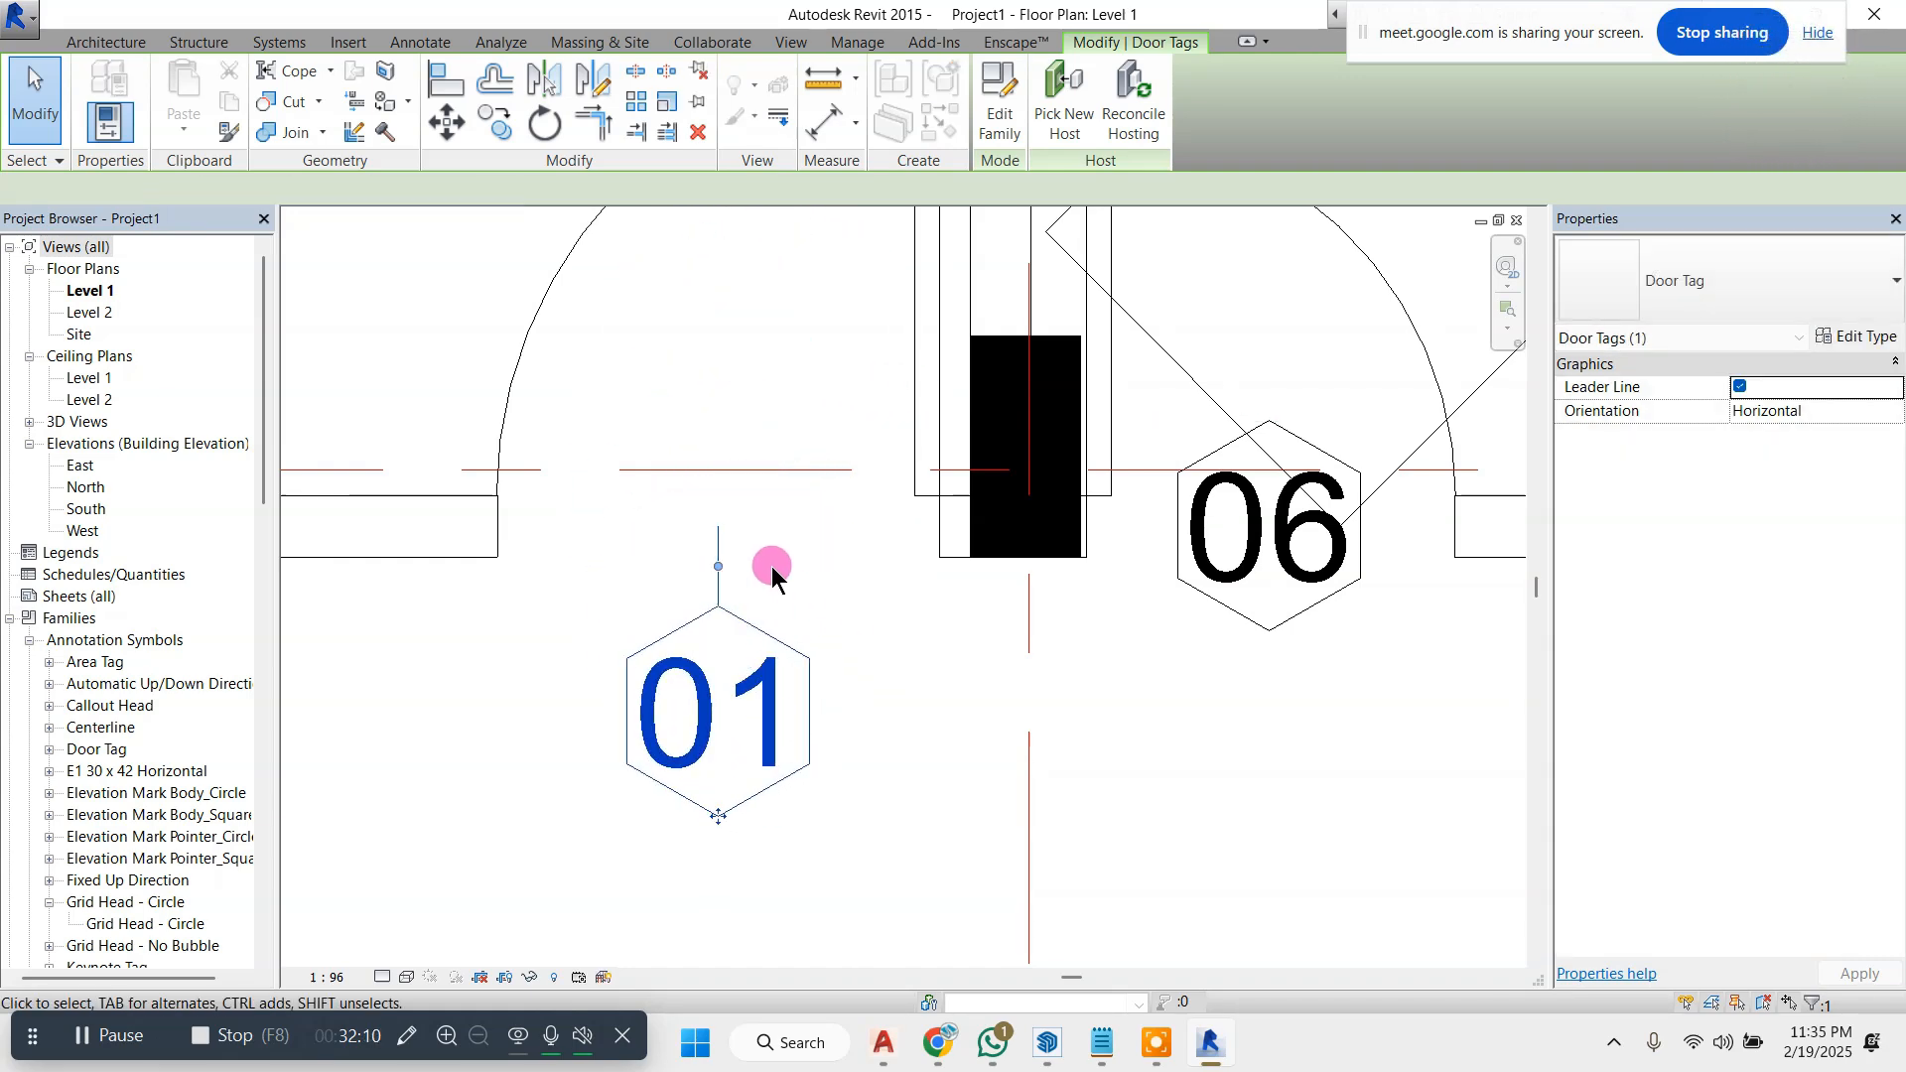
click(769, 562)
- Move door tag 06 up from the wall opening into its washroom door's swing area
scroll(831, 590, down, 4)
scroll(942, 612, up, 5)
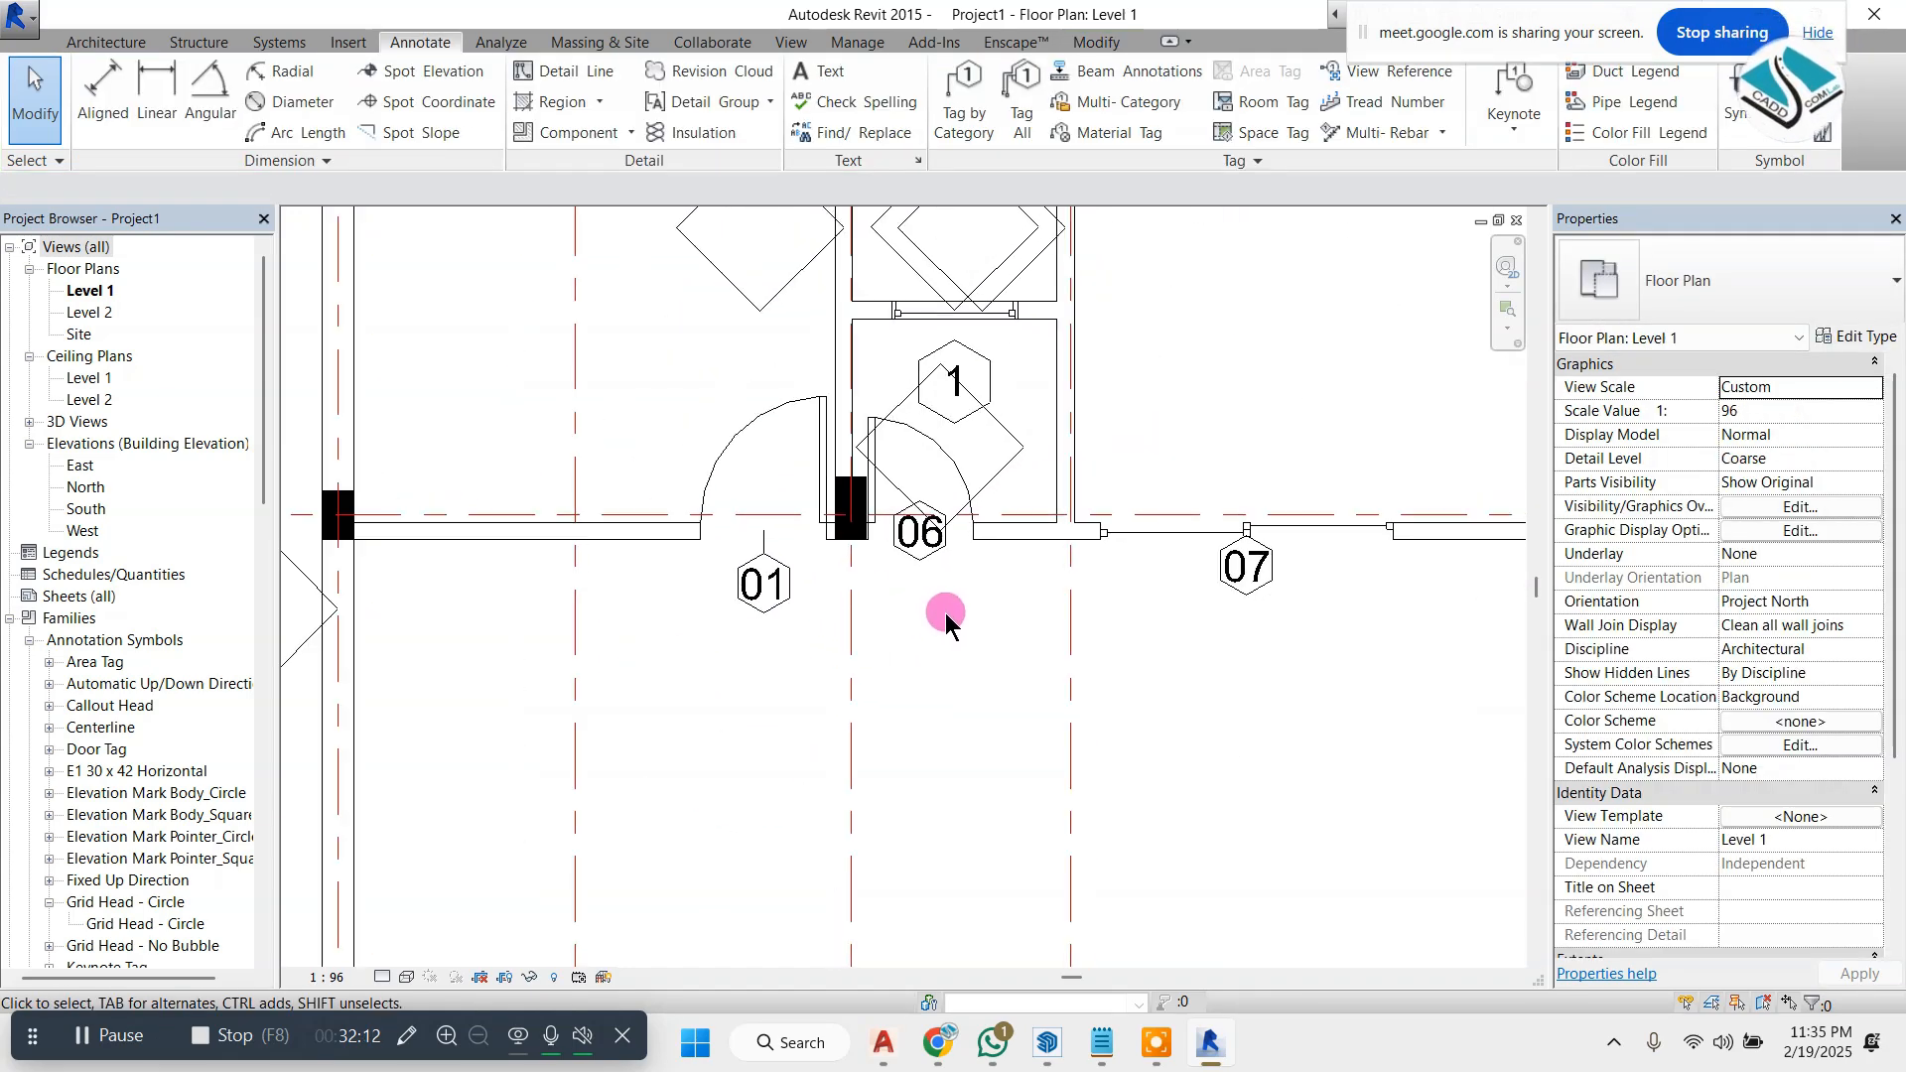
drag(909, 659, 882, 586)
click(980, 702)
scroll(892, 655, down, 6)
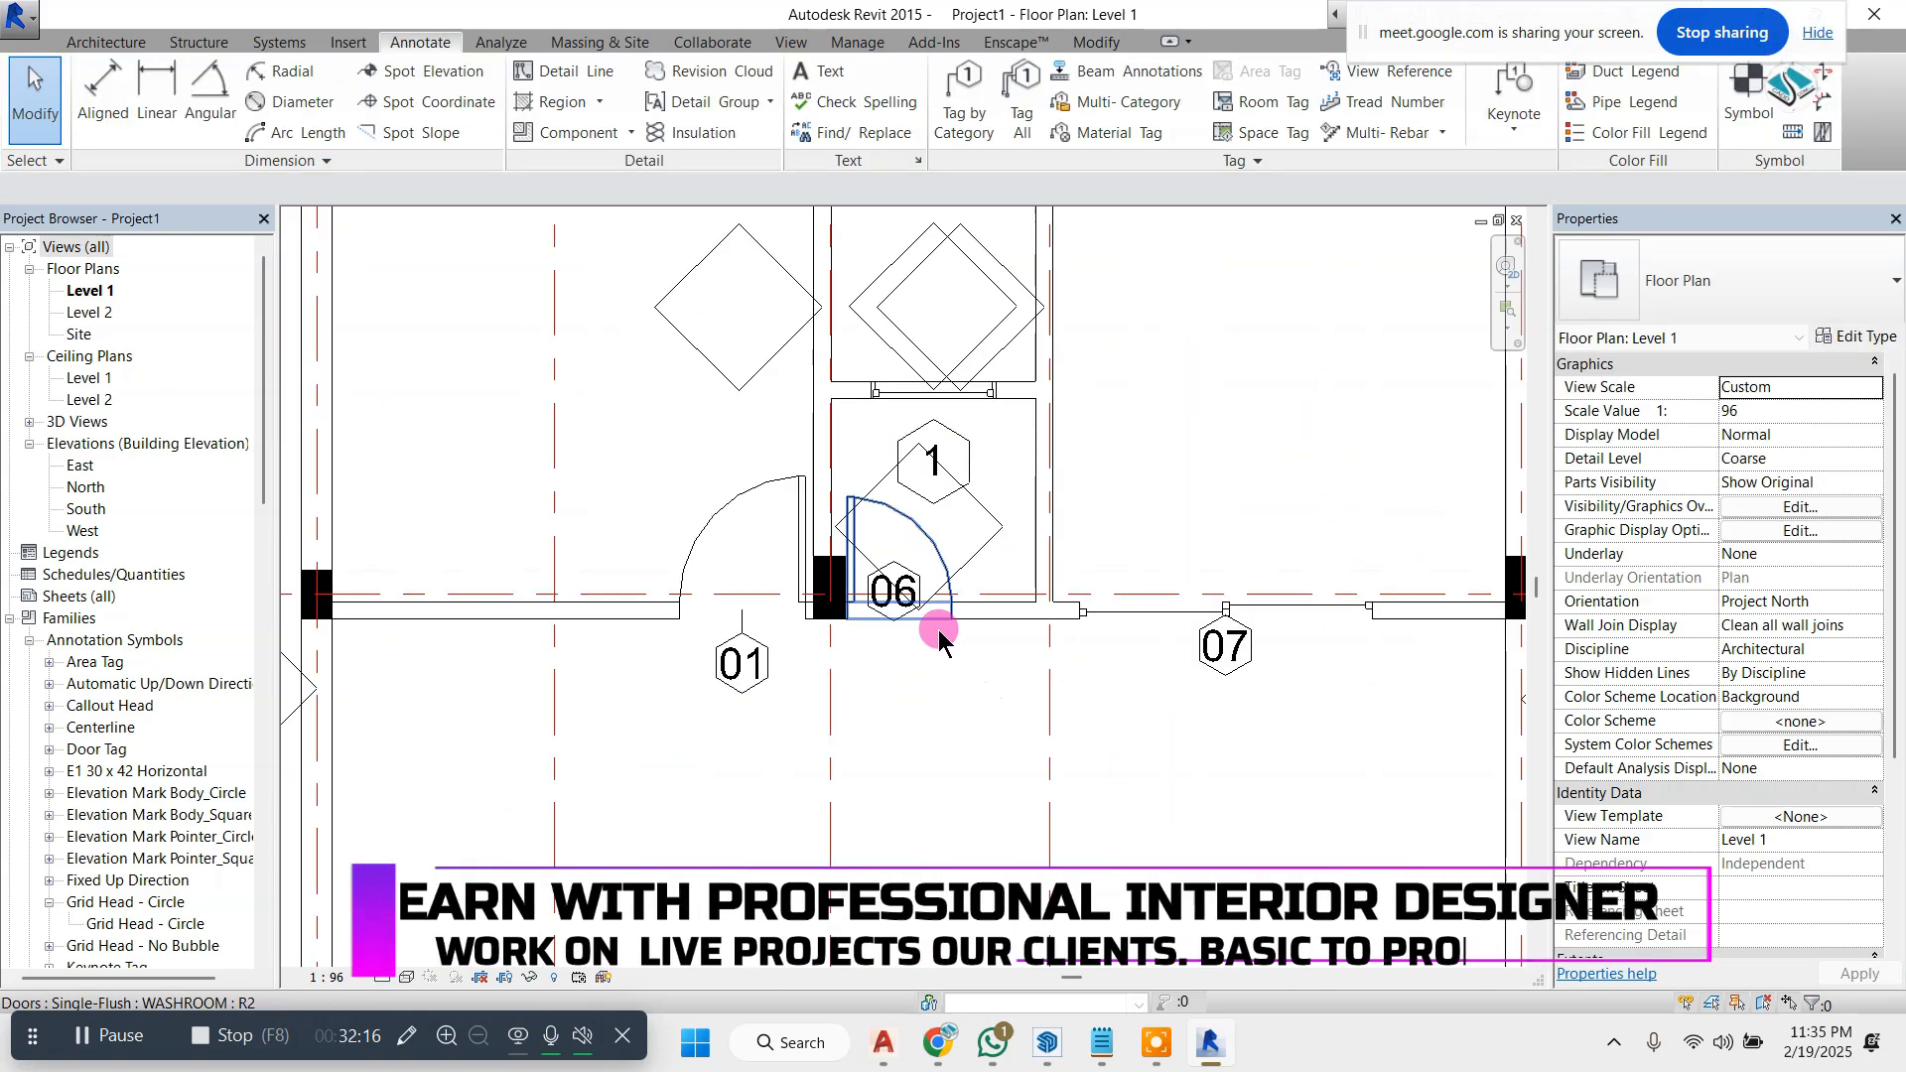
scroll(705, 389, up, 3)
scroll(705, 390, up, 5)
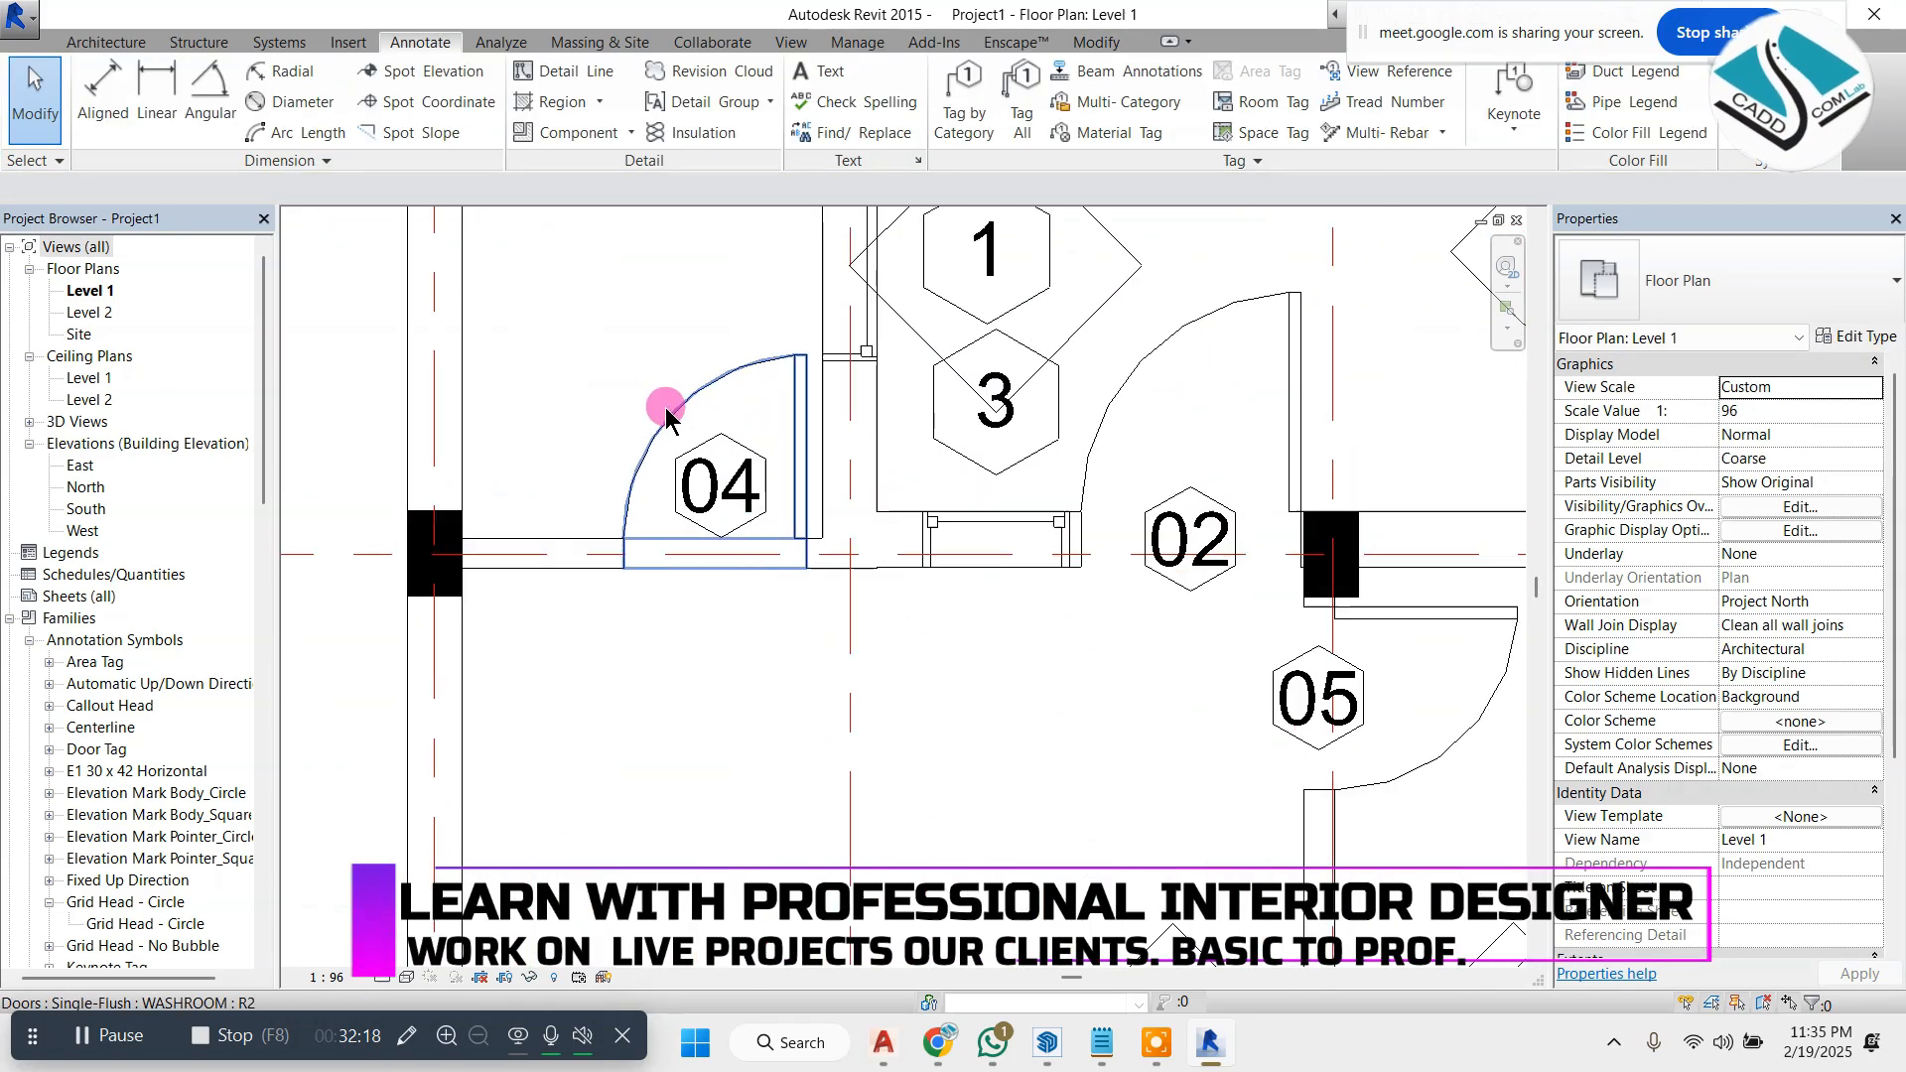
click(766, 452)
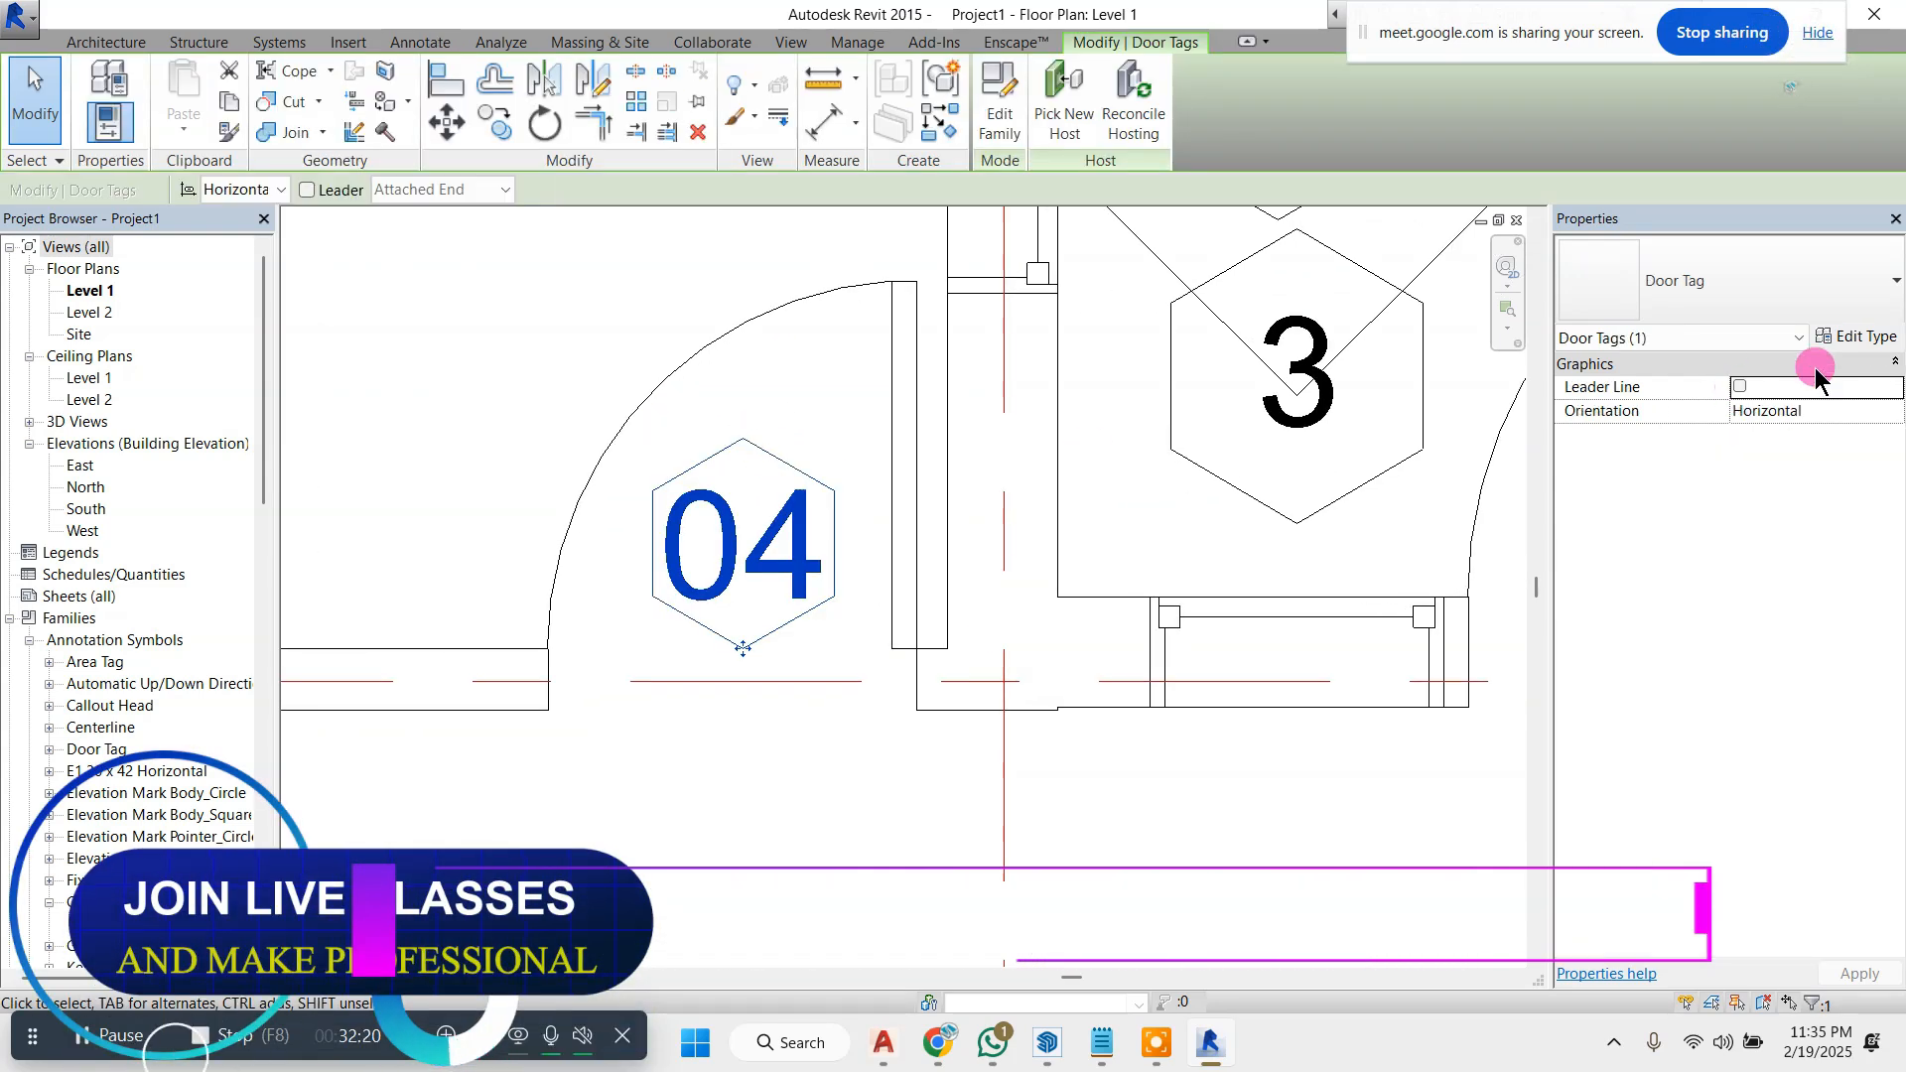
click(1876, 338)
key(Escape)
key(Escape)
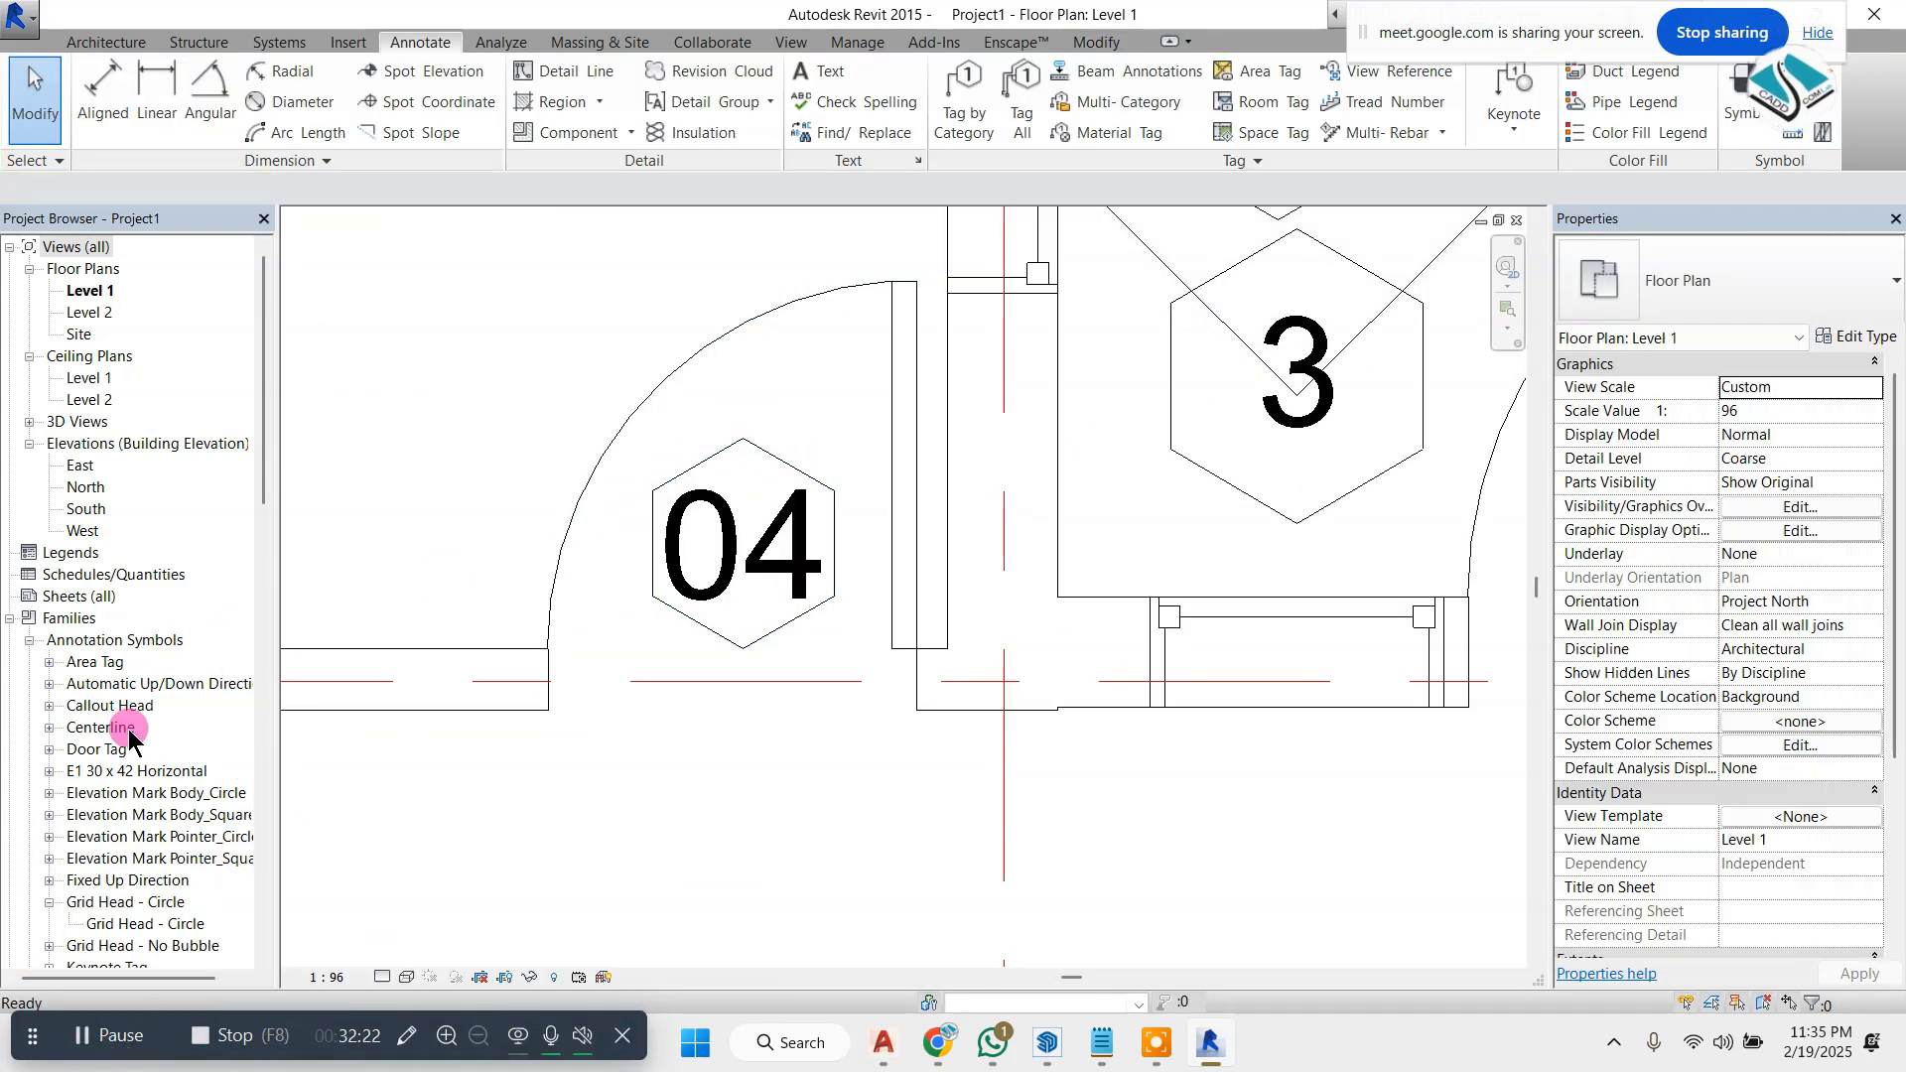
- Open the Door Tag family for editing and examine the properties of its hexagon outline
right_click(112, 751)
click(171, 853)
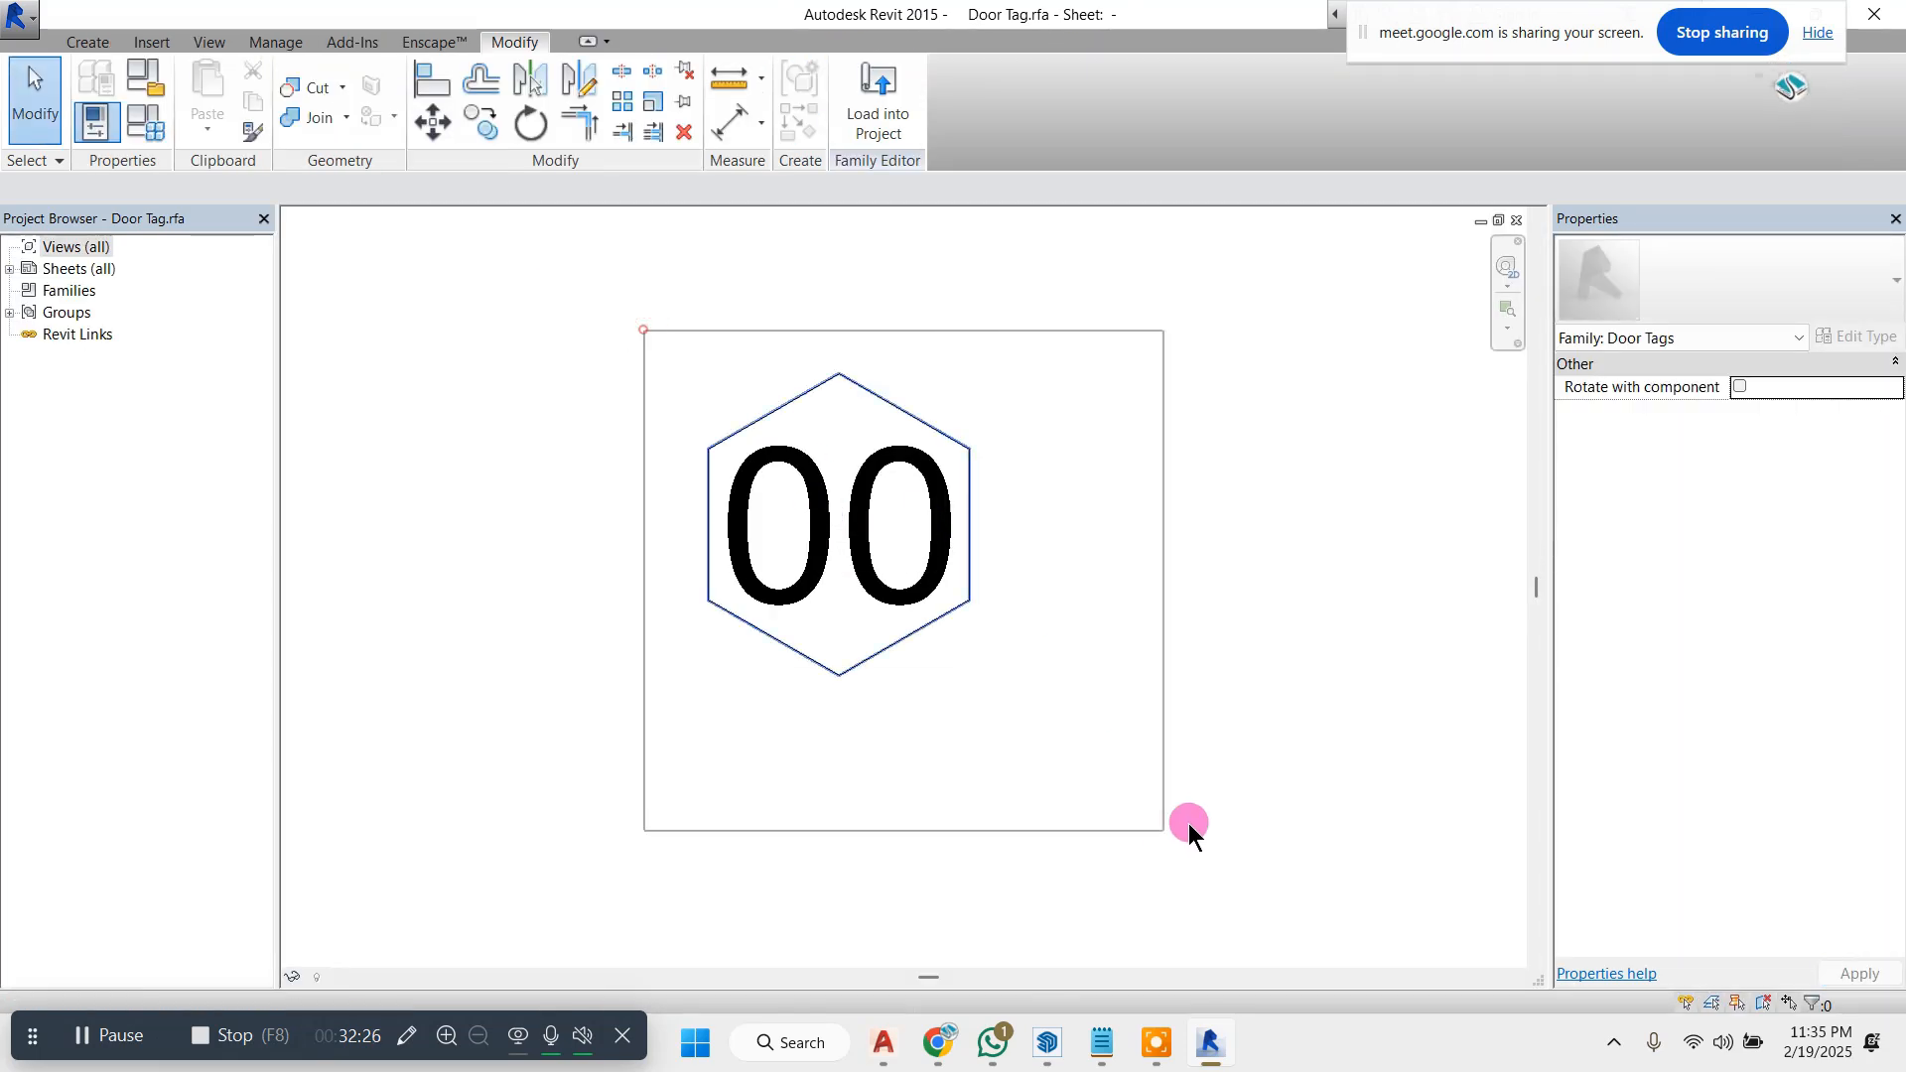
drag(1191, 834, 1191, 834)
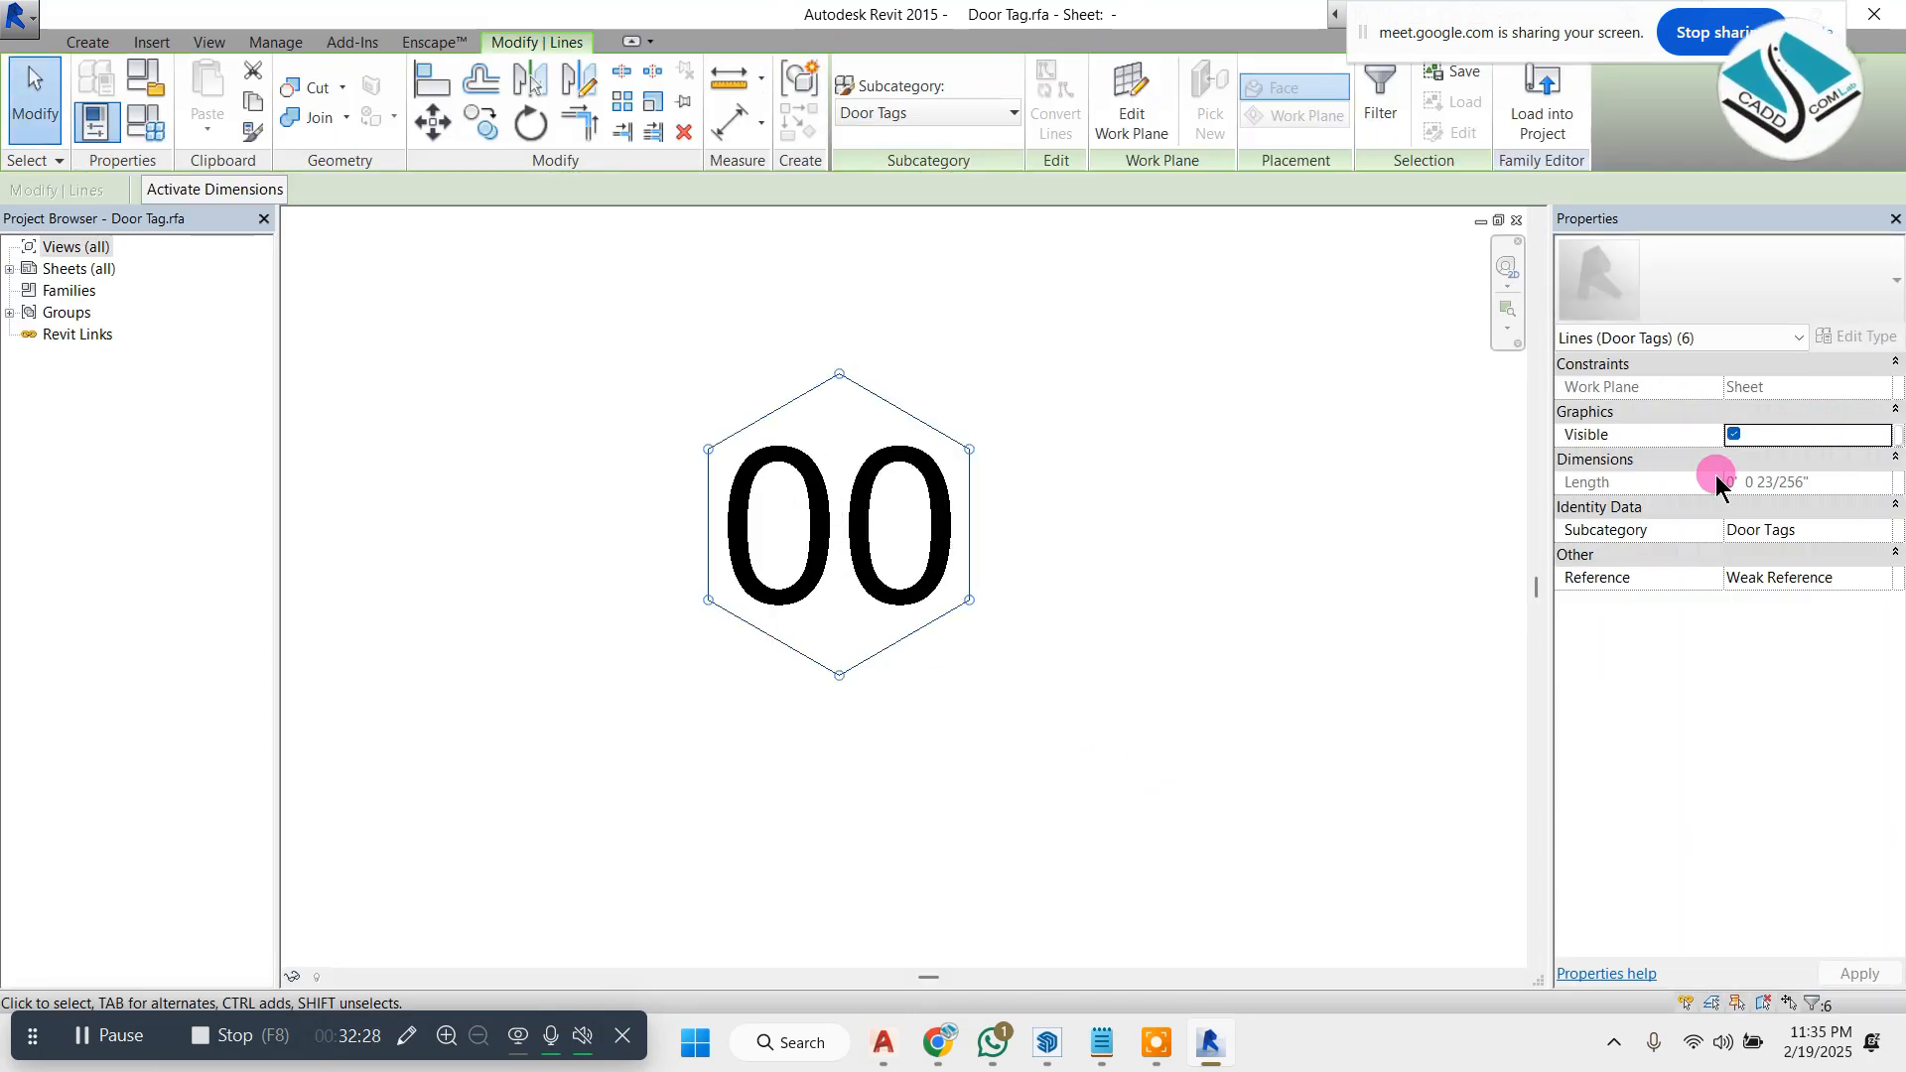
click(1082, 452)
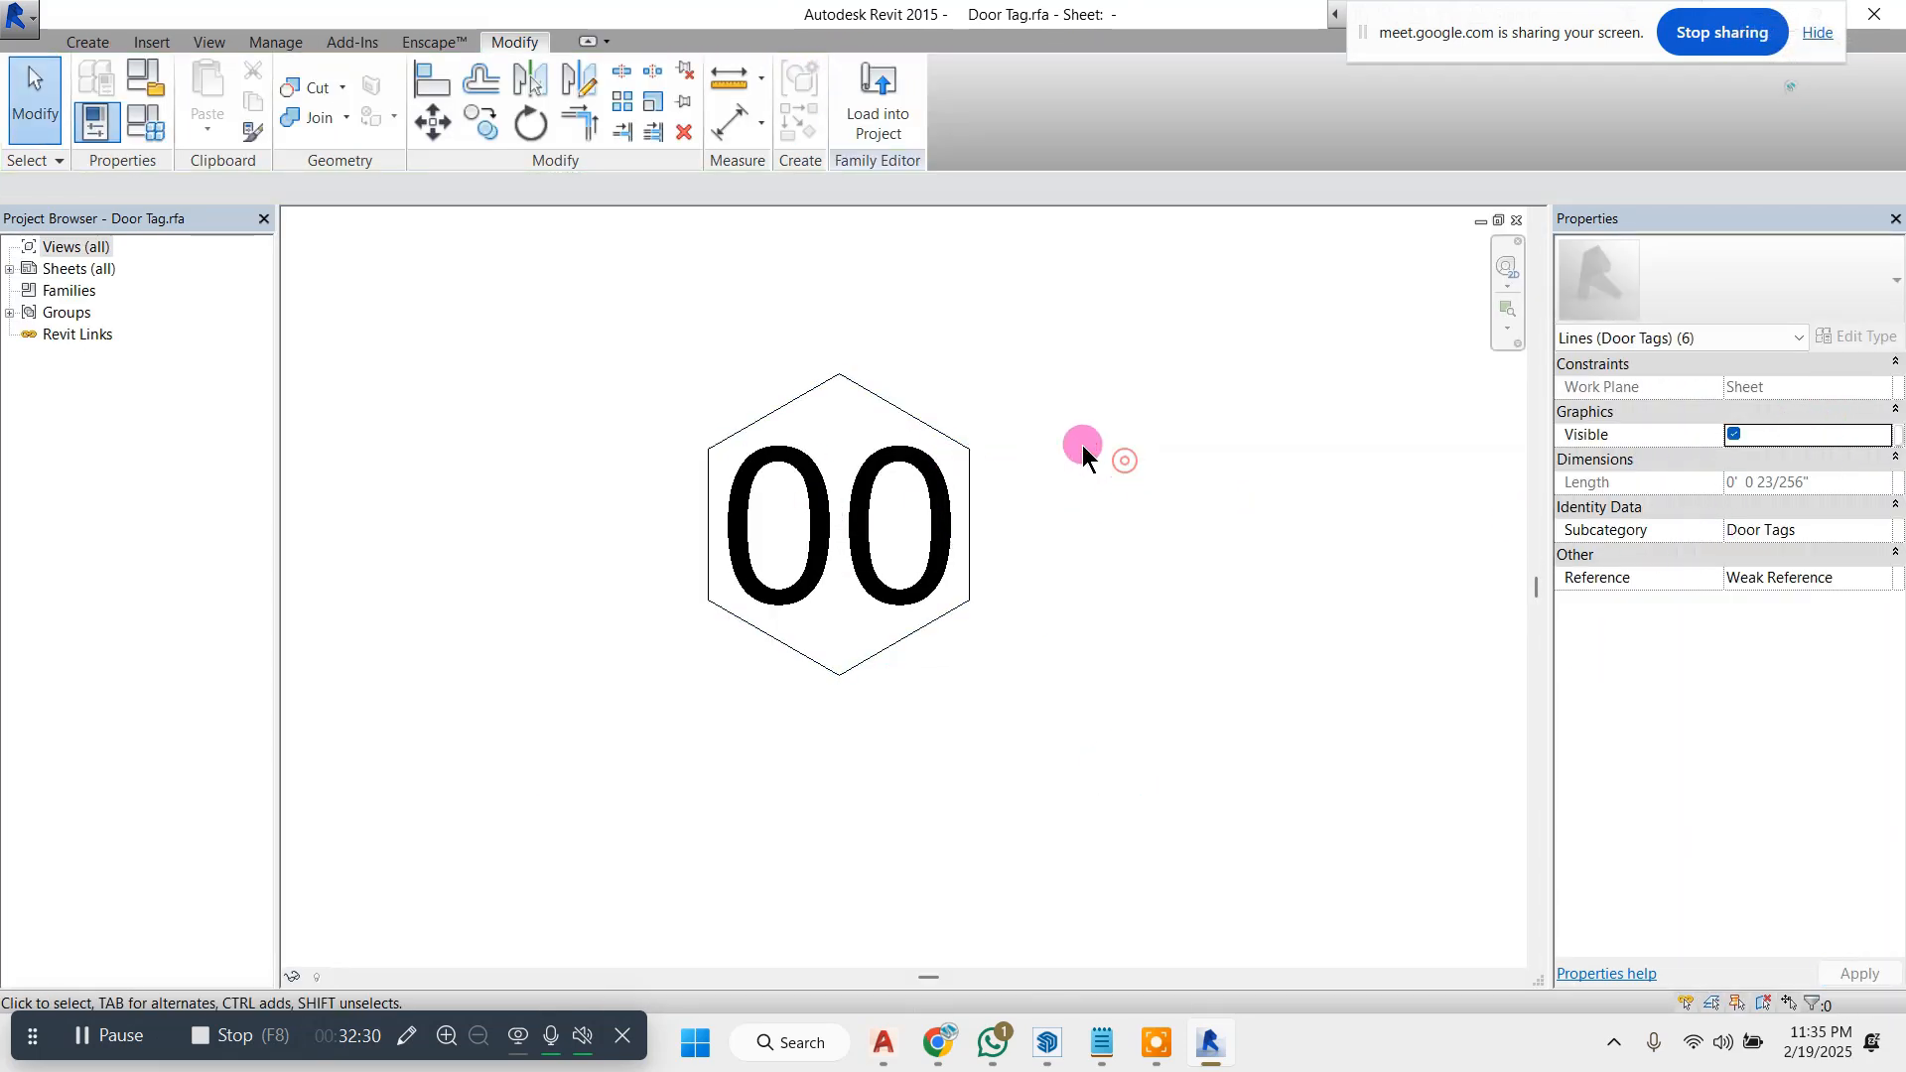
click(927, 423)
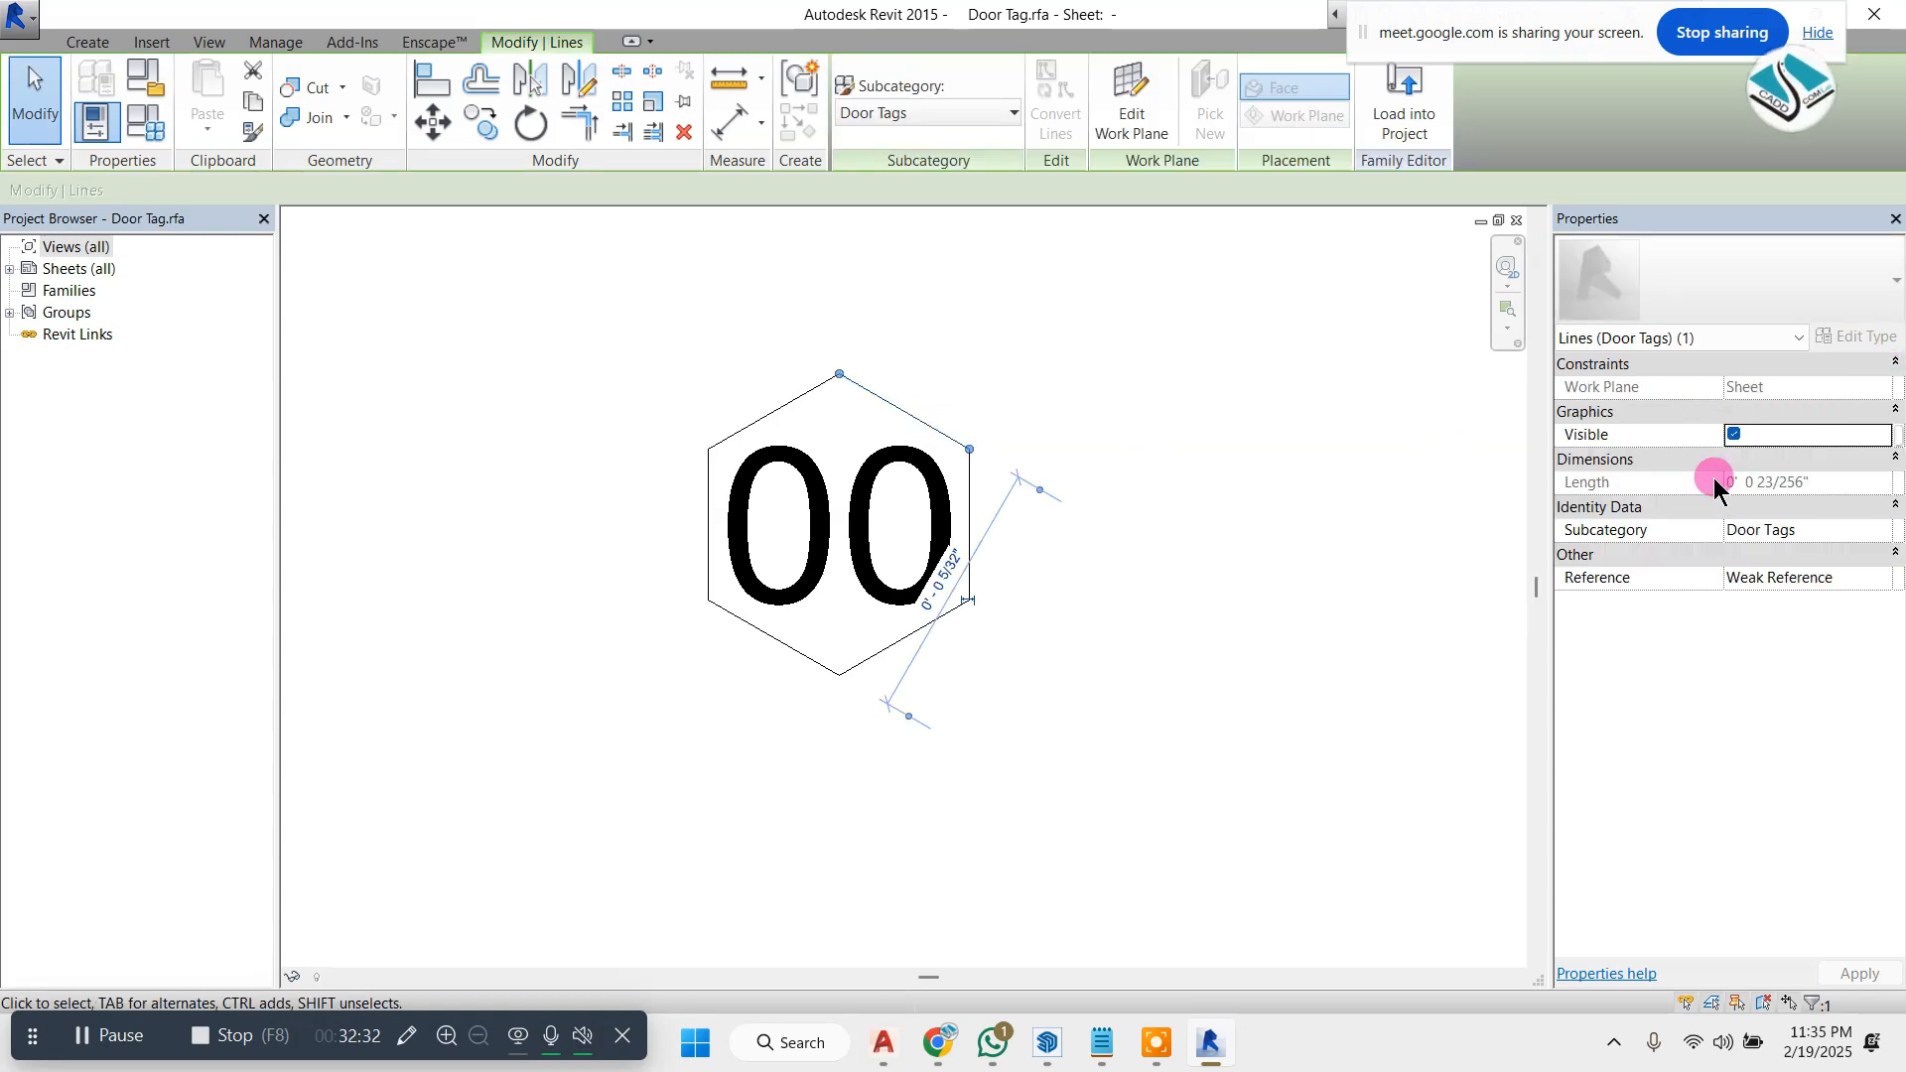
click(944, 399)
- Set the colour of the door tag's label type to red
drag(629, 303, 1104, 710)
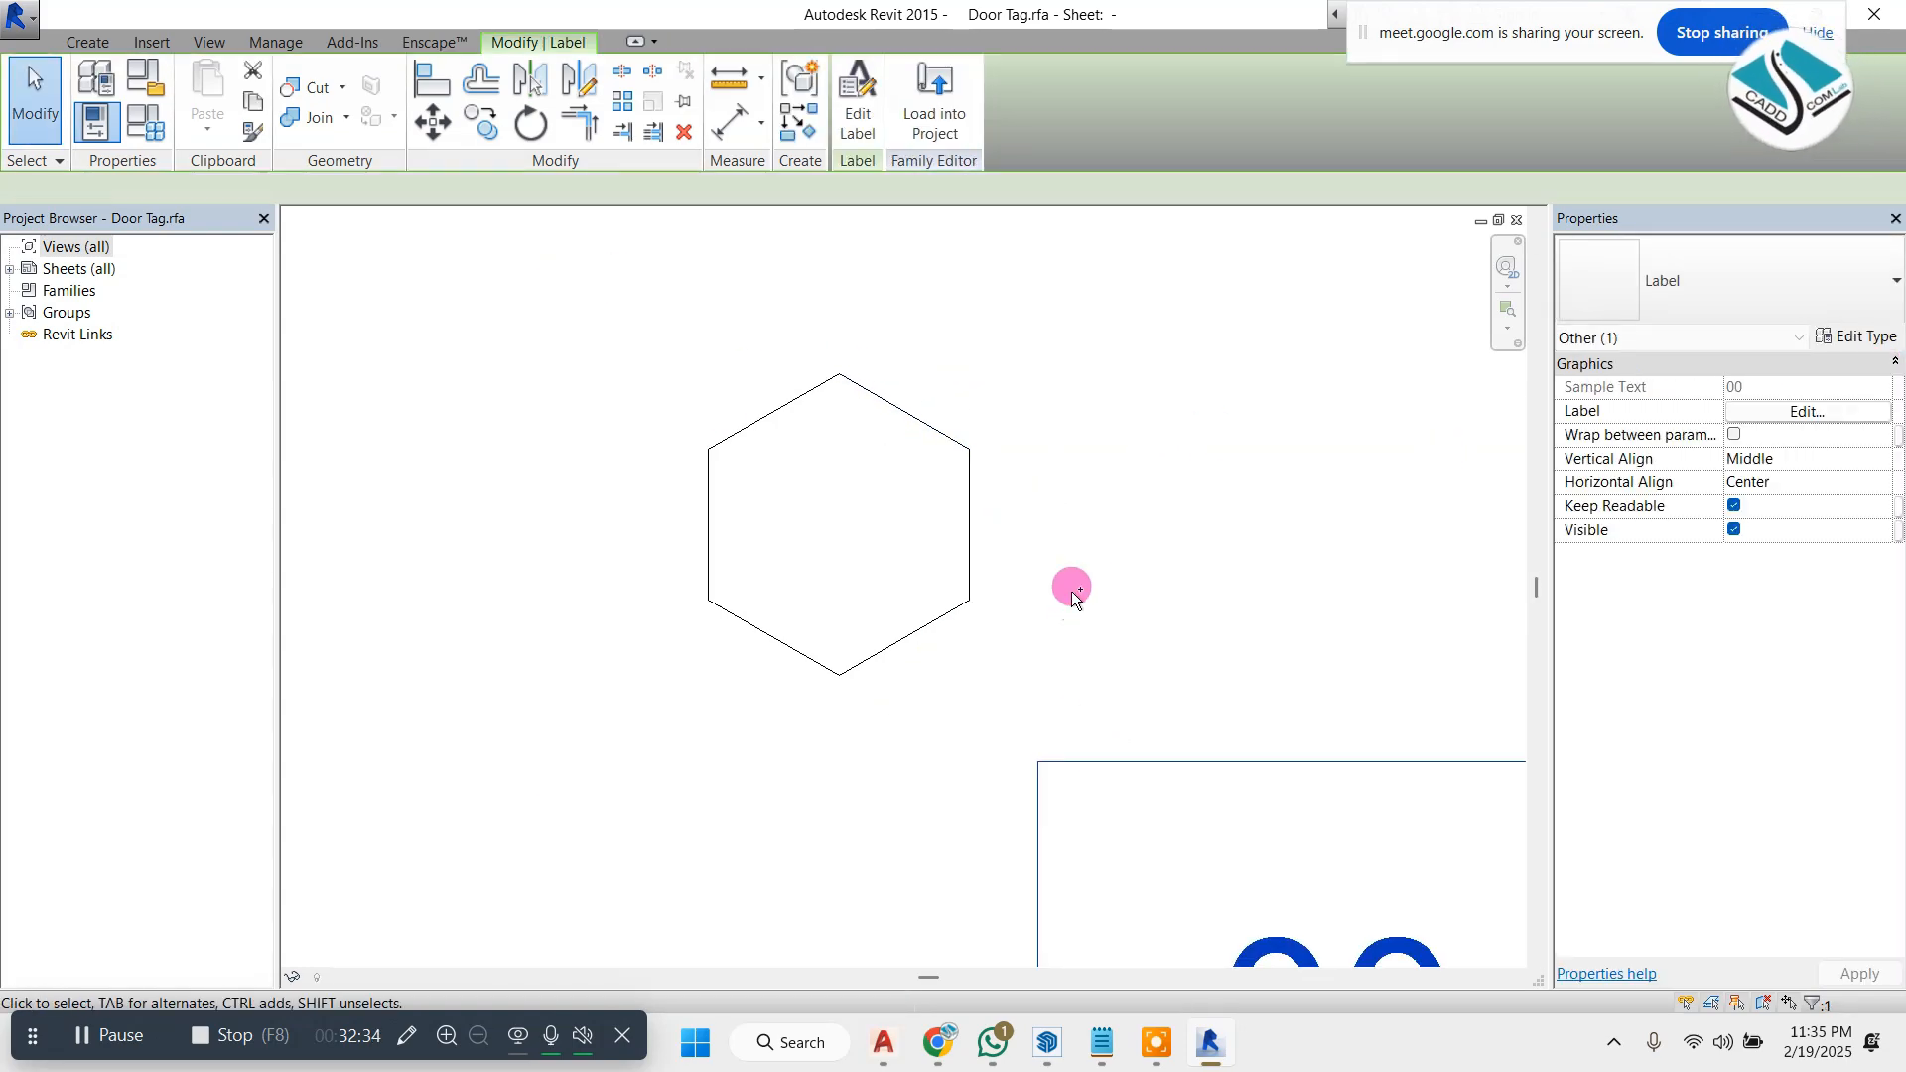
key(ctrl+z)
click(927, 487)
click(1876, 345)
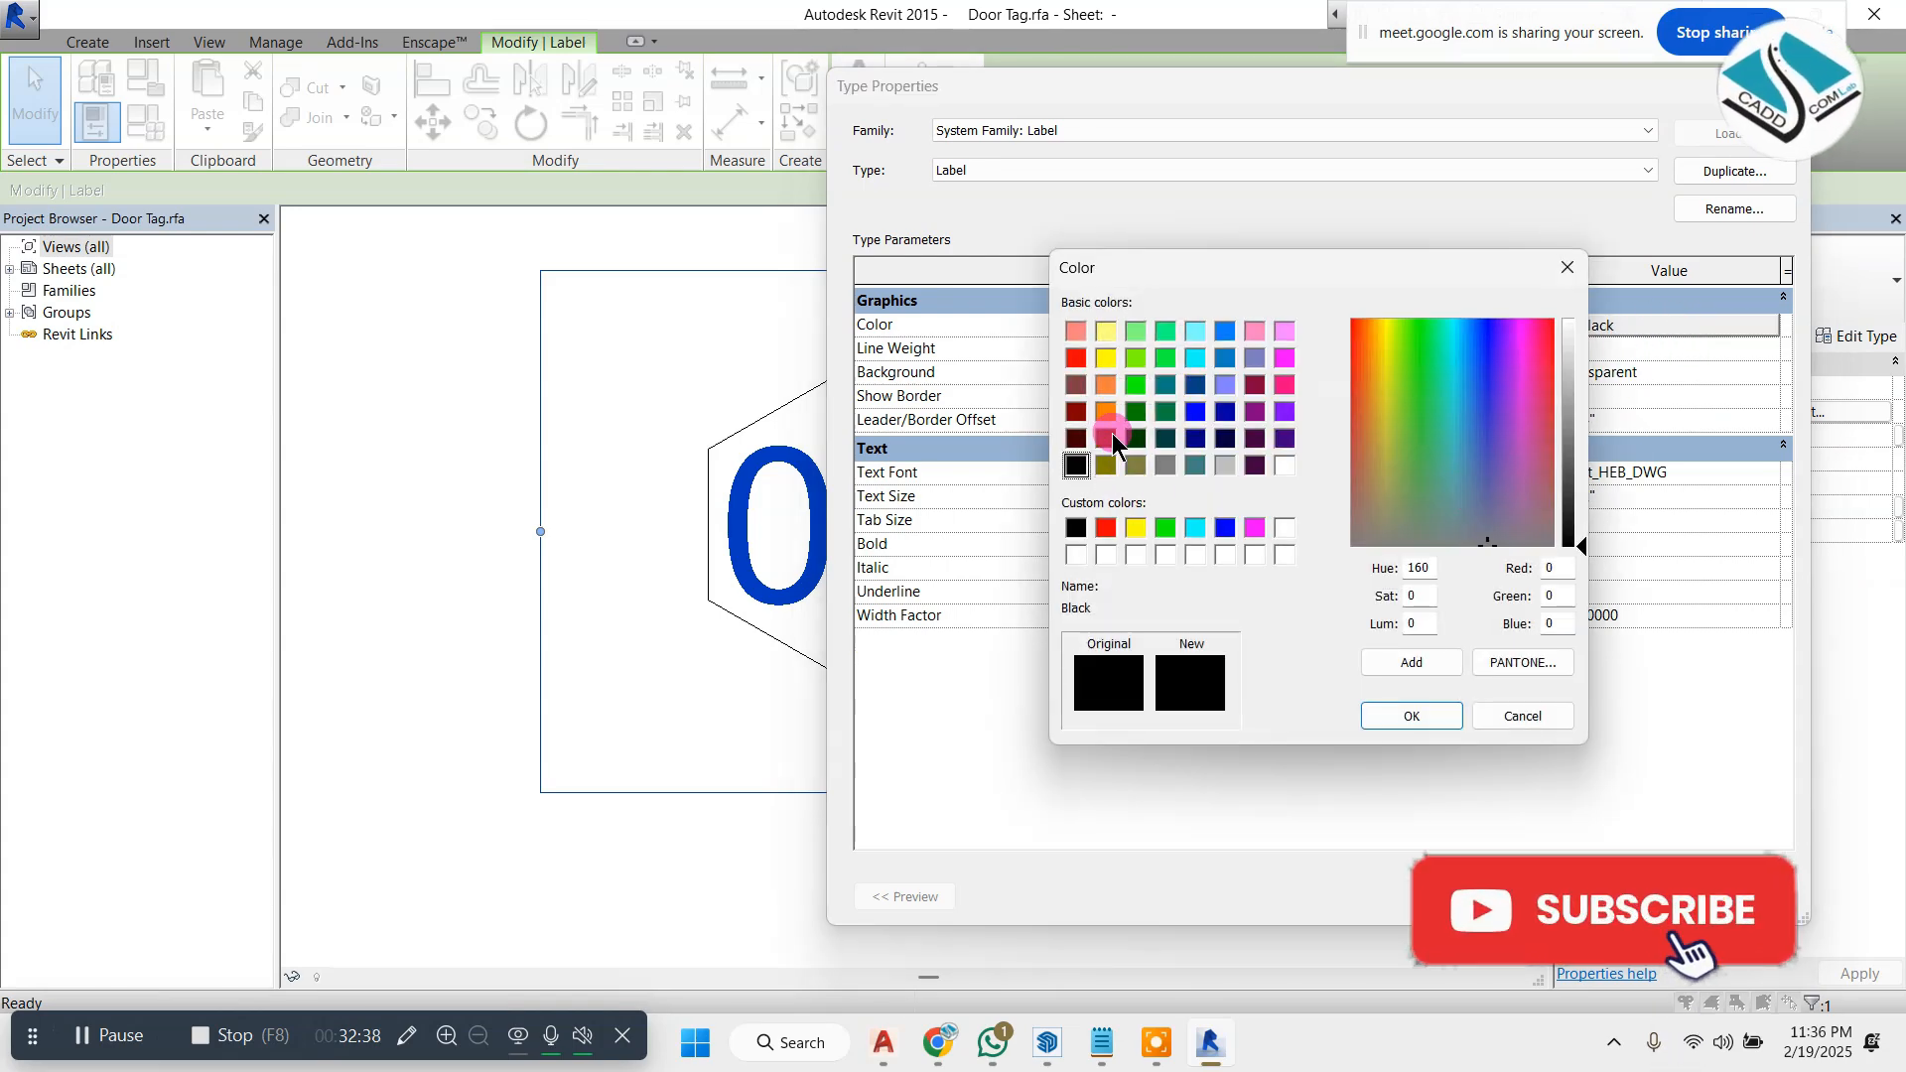
click(1075, 356)
click(1405, 716)
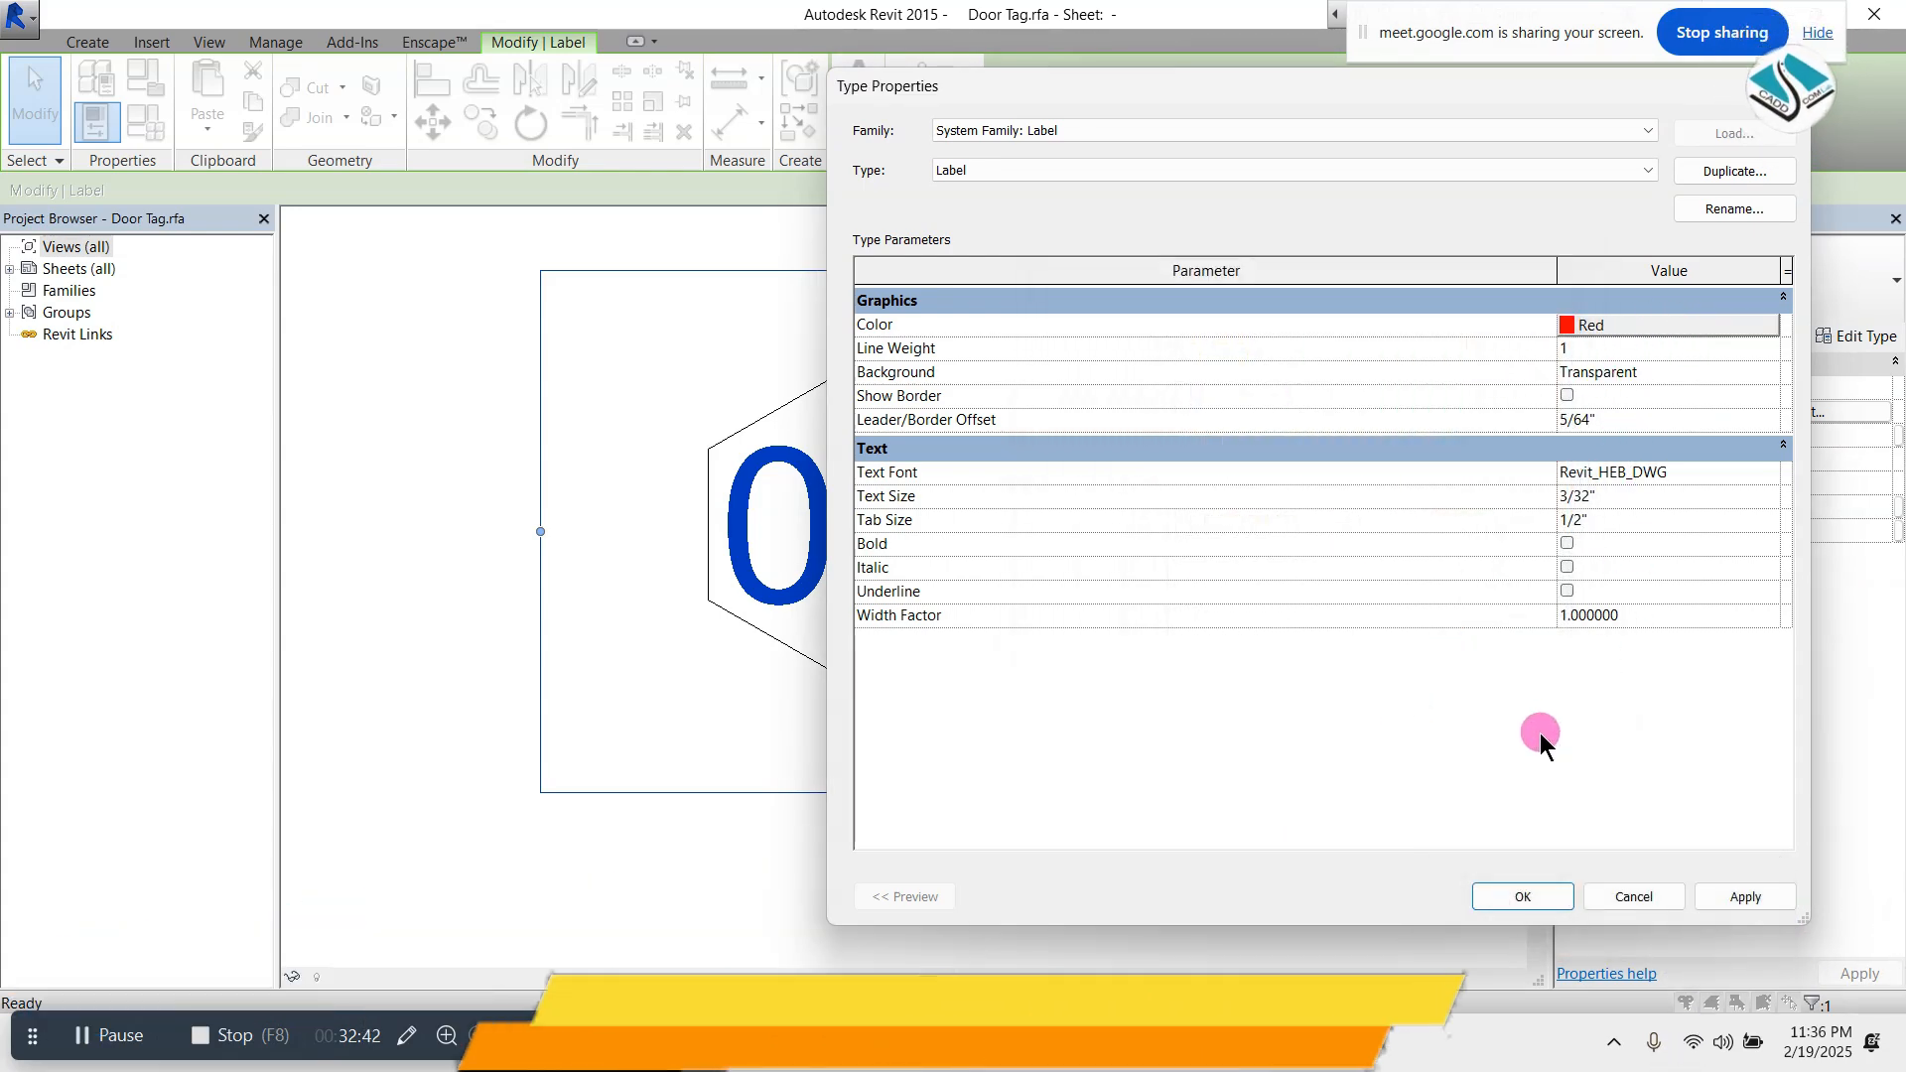
click(1522, 896)
click(1268, 467)
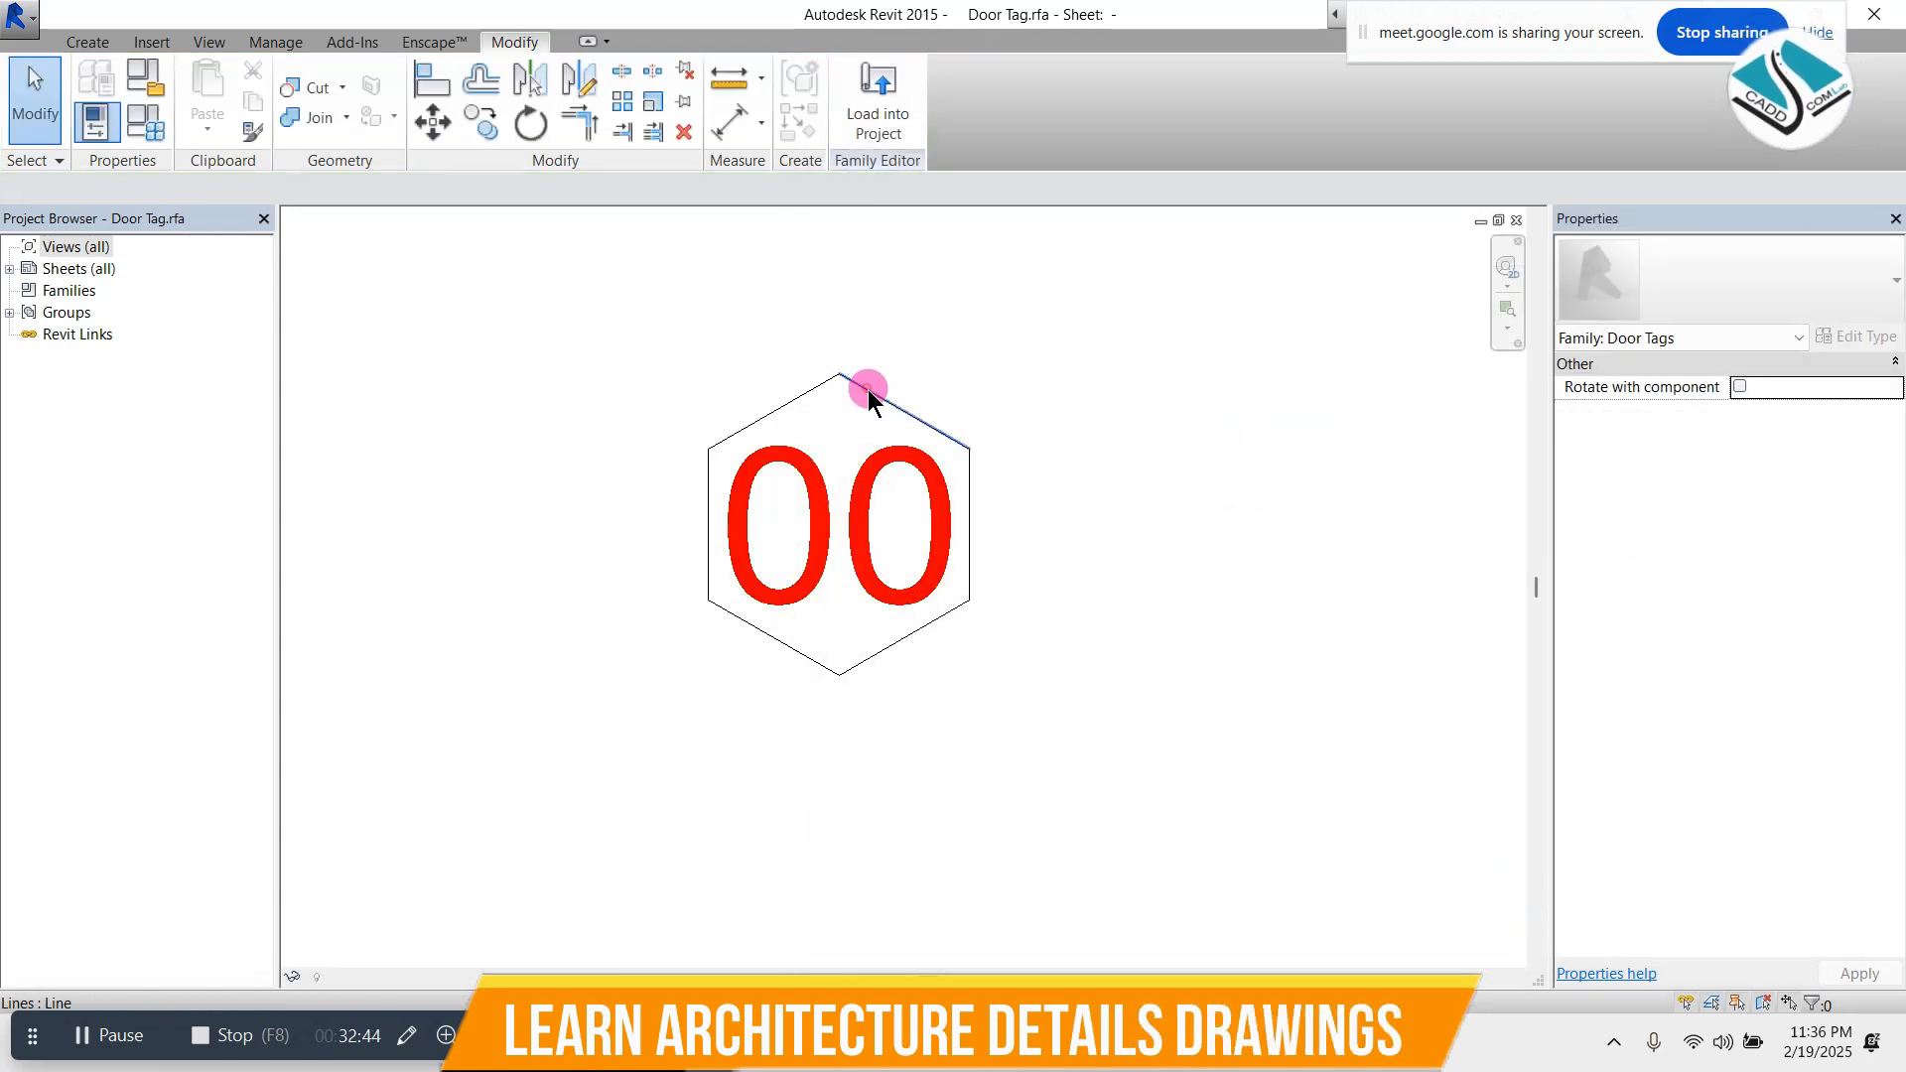
- Examine the shared properties of several outline lines of the door tag's hexagon
click(868, 396)
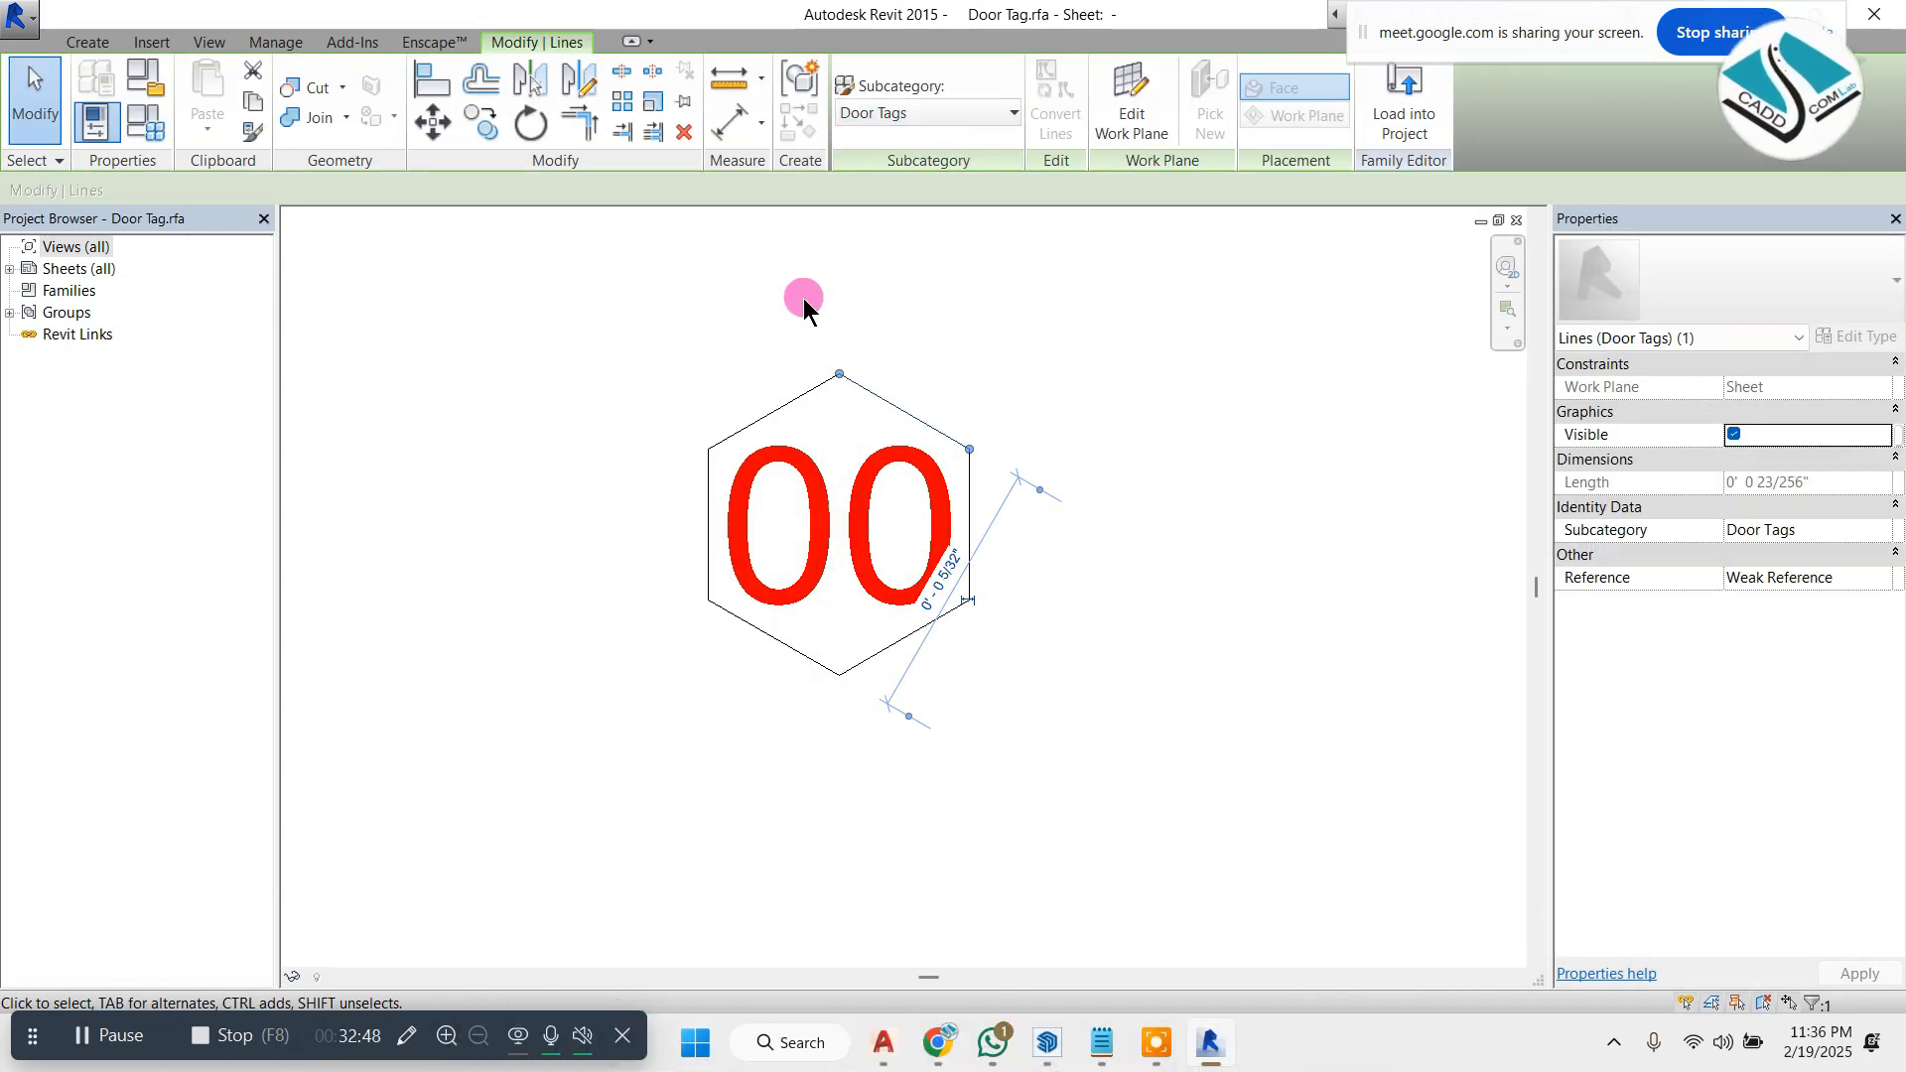
ctrl+click(794, 395)
ctrl+click(702, 510)
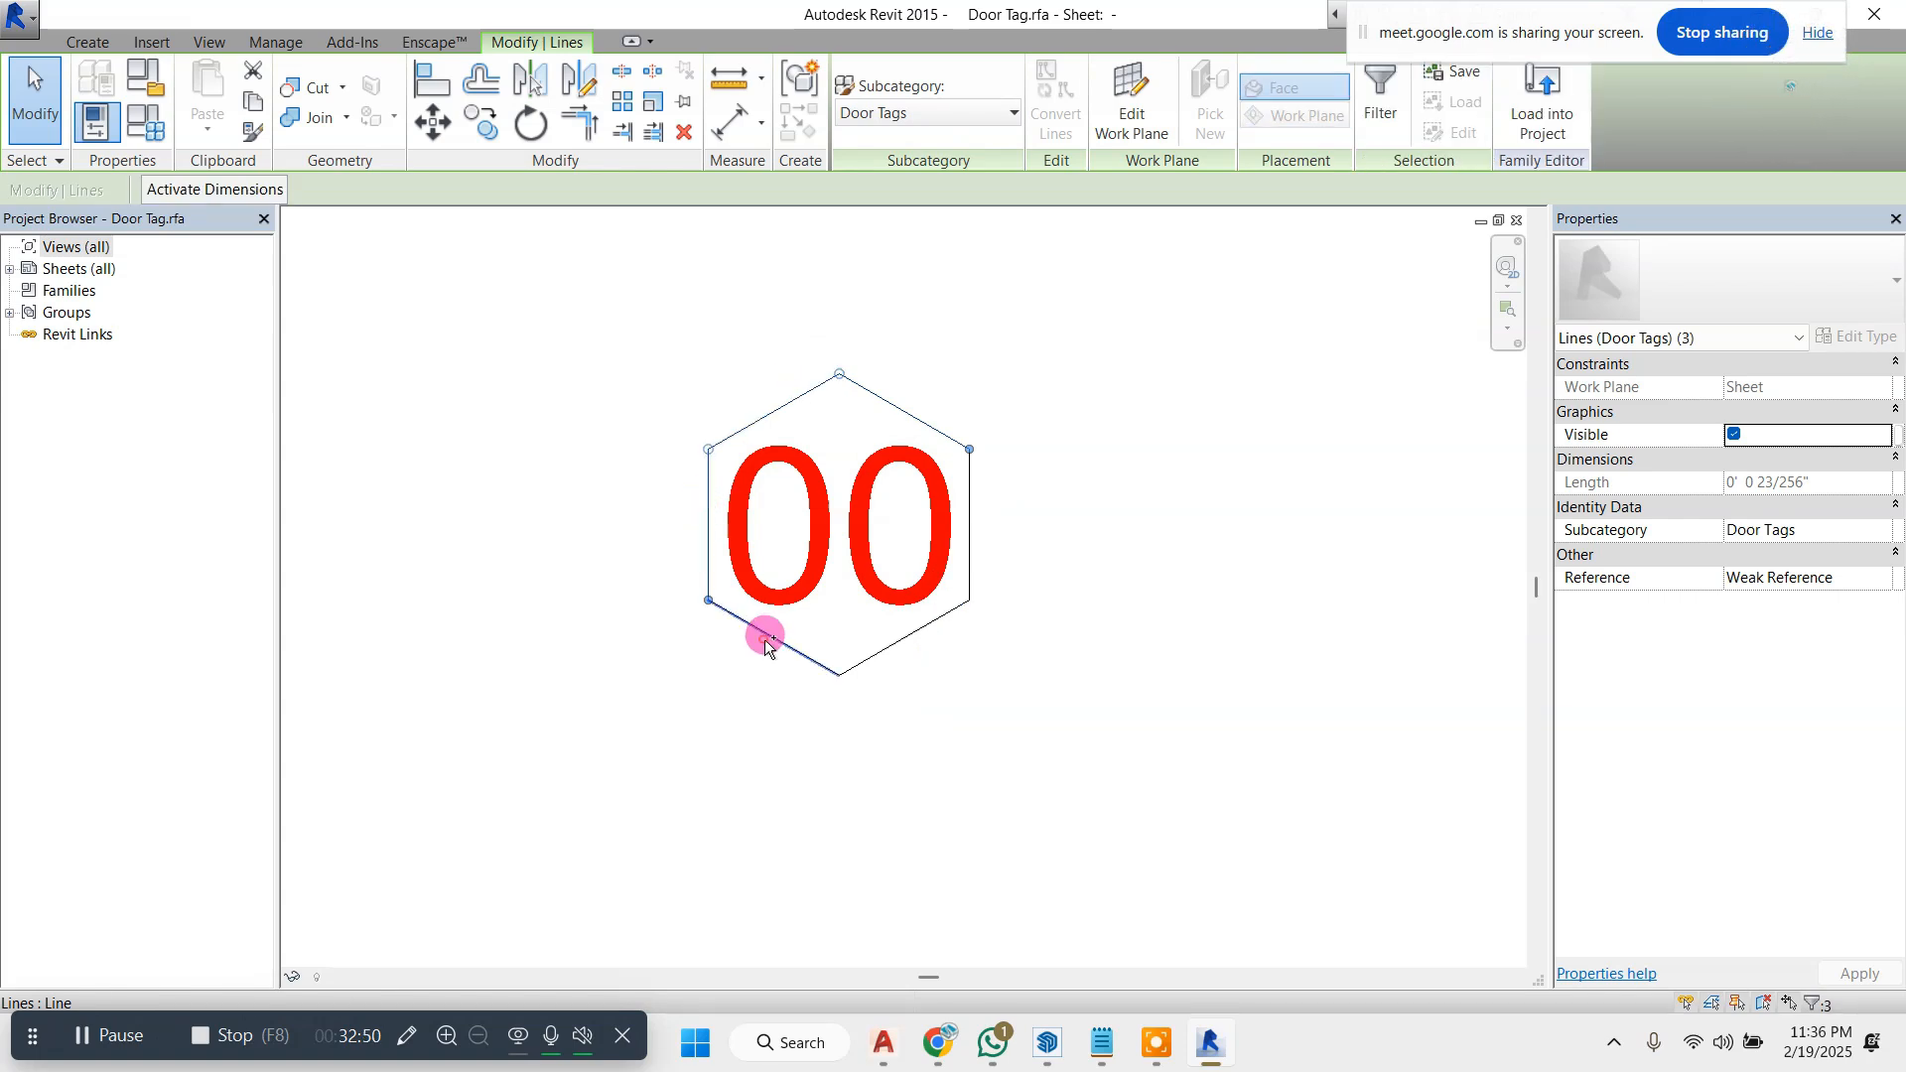
ctrl+click(913, 637)
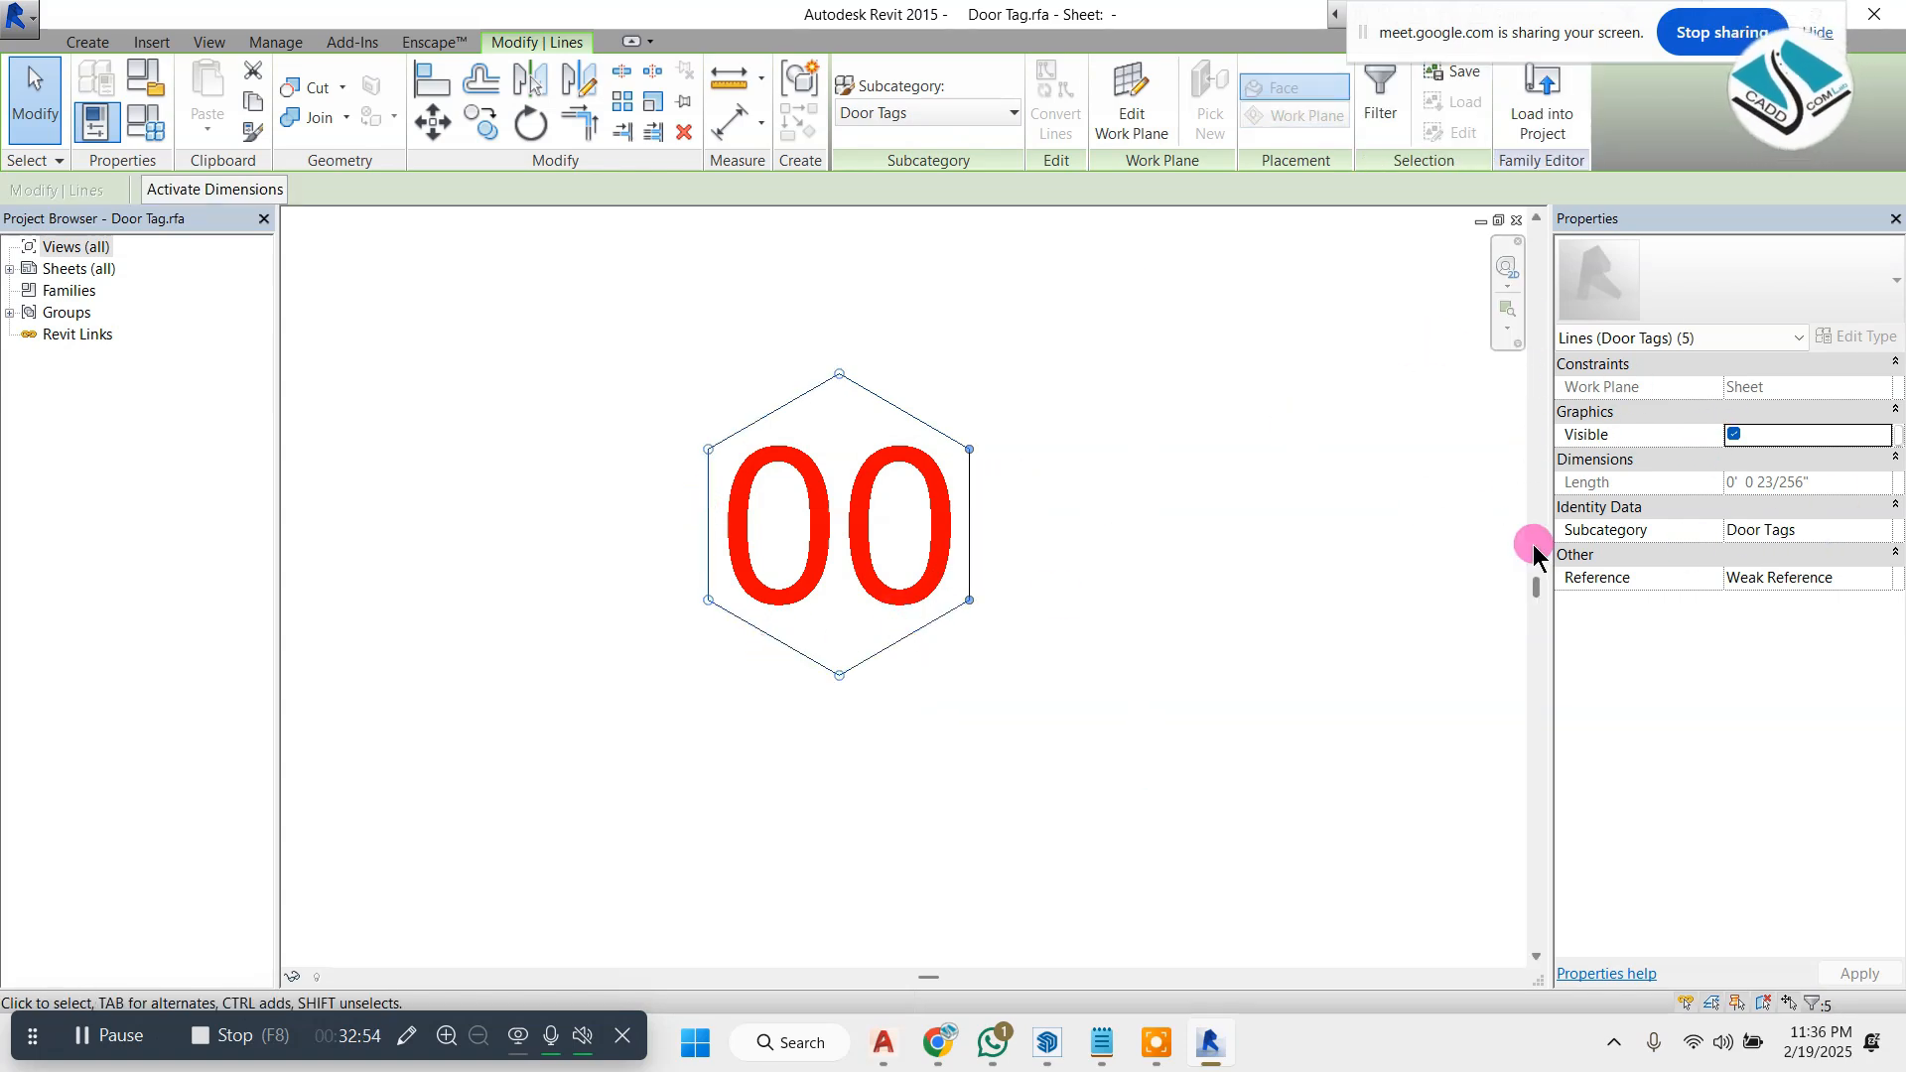
click(1366, 527)
- Load the door tag family into Project1, overwriting only the existing version
click(878, 99)
click(921, 690)
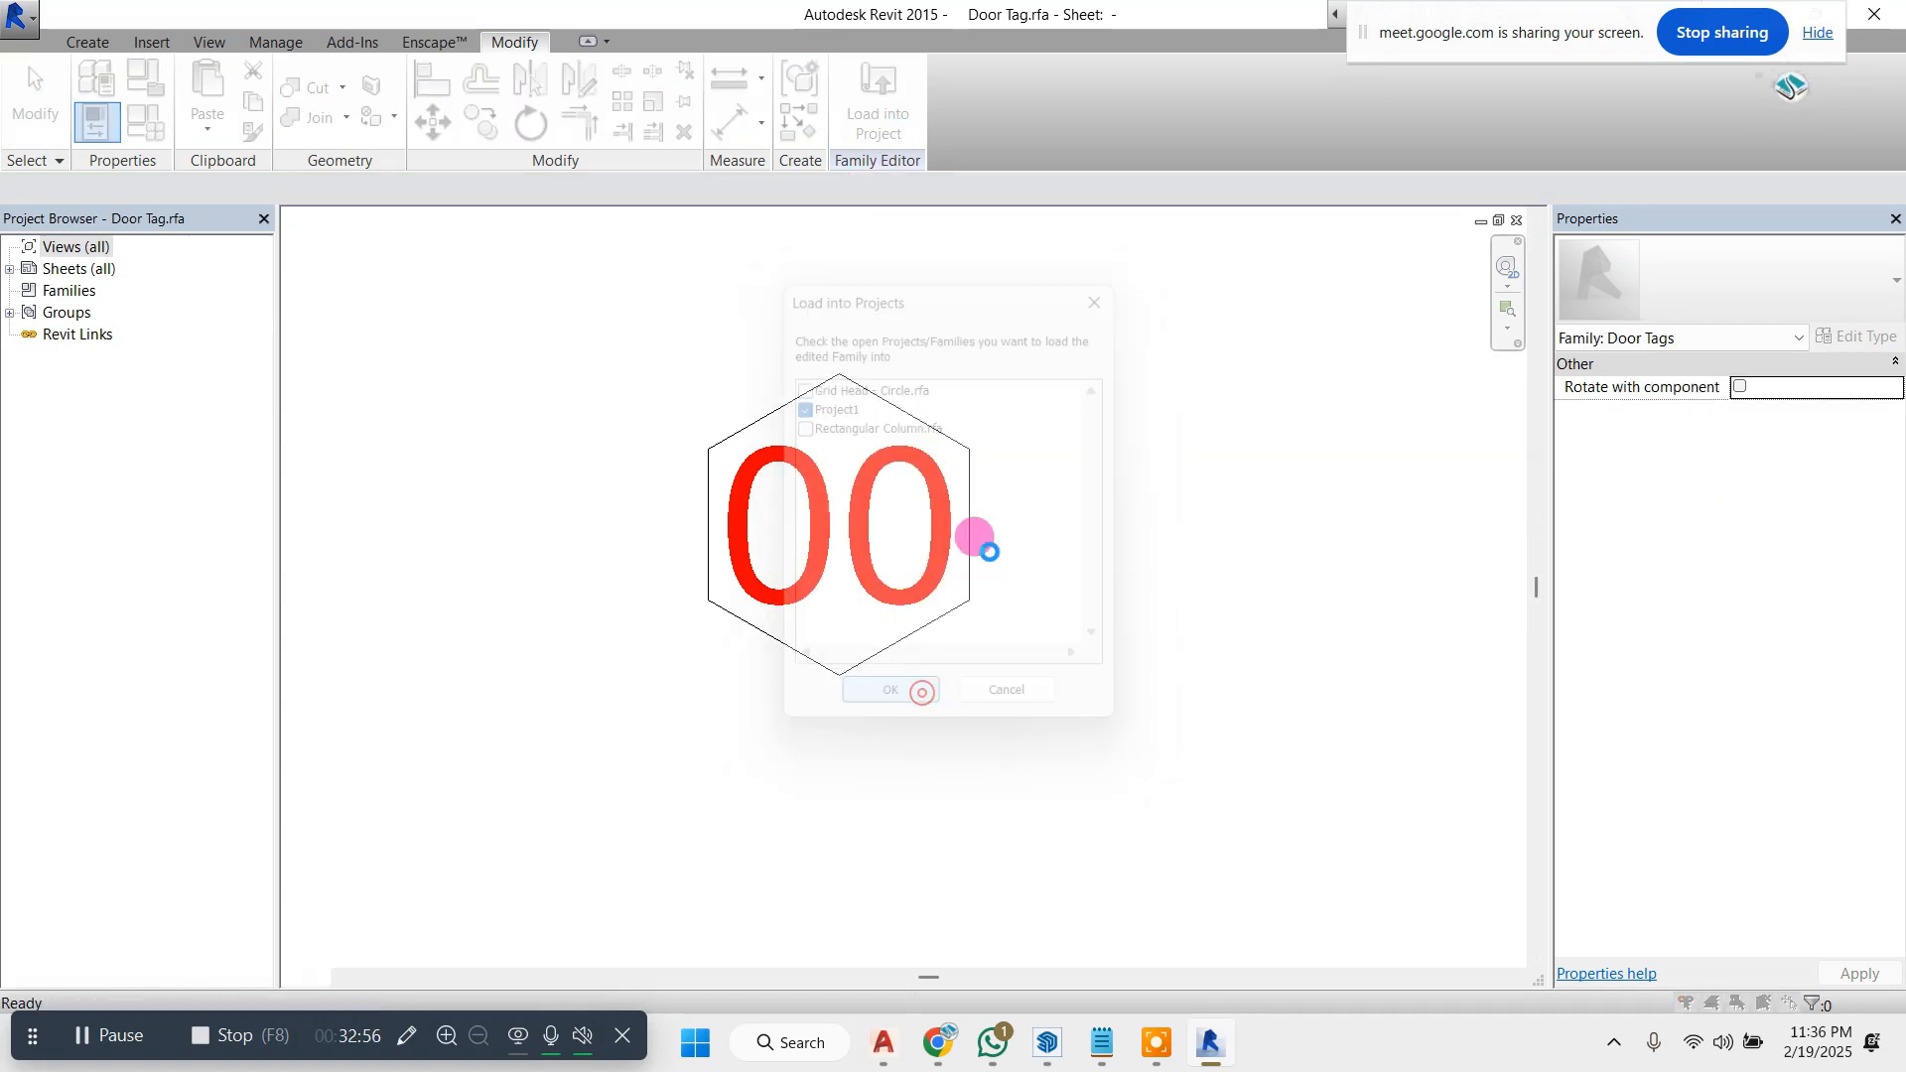
click(956, 446)
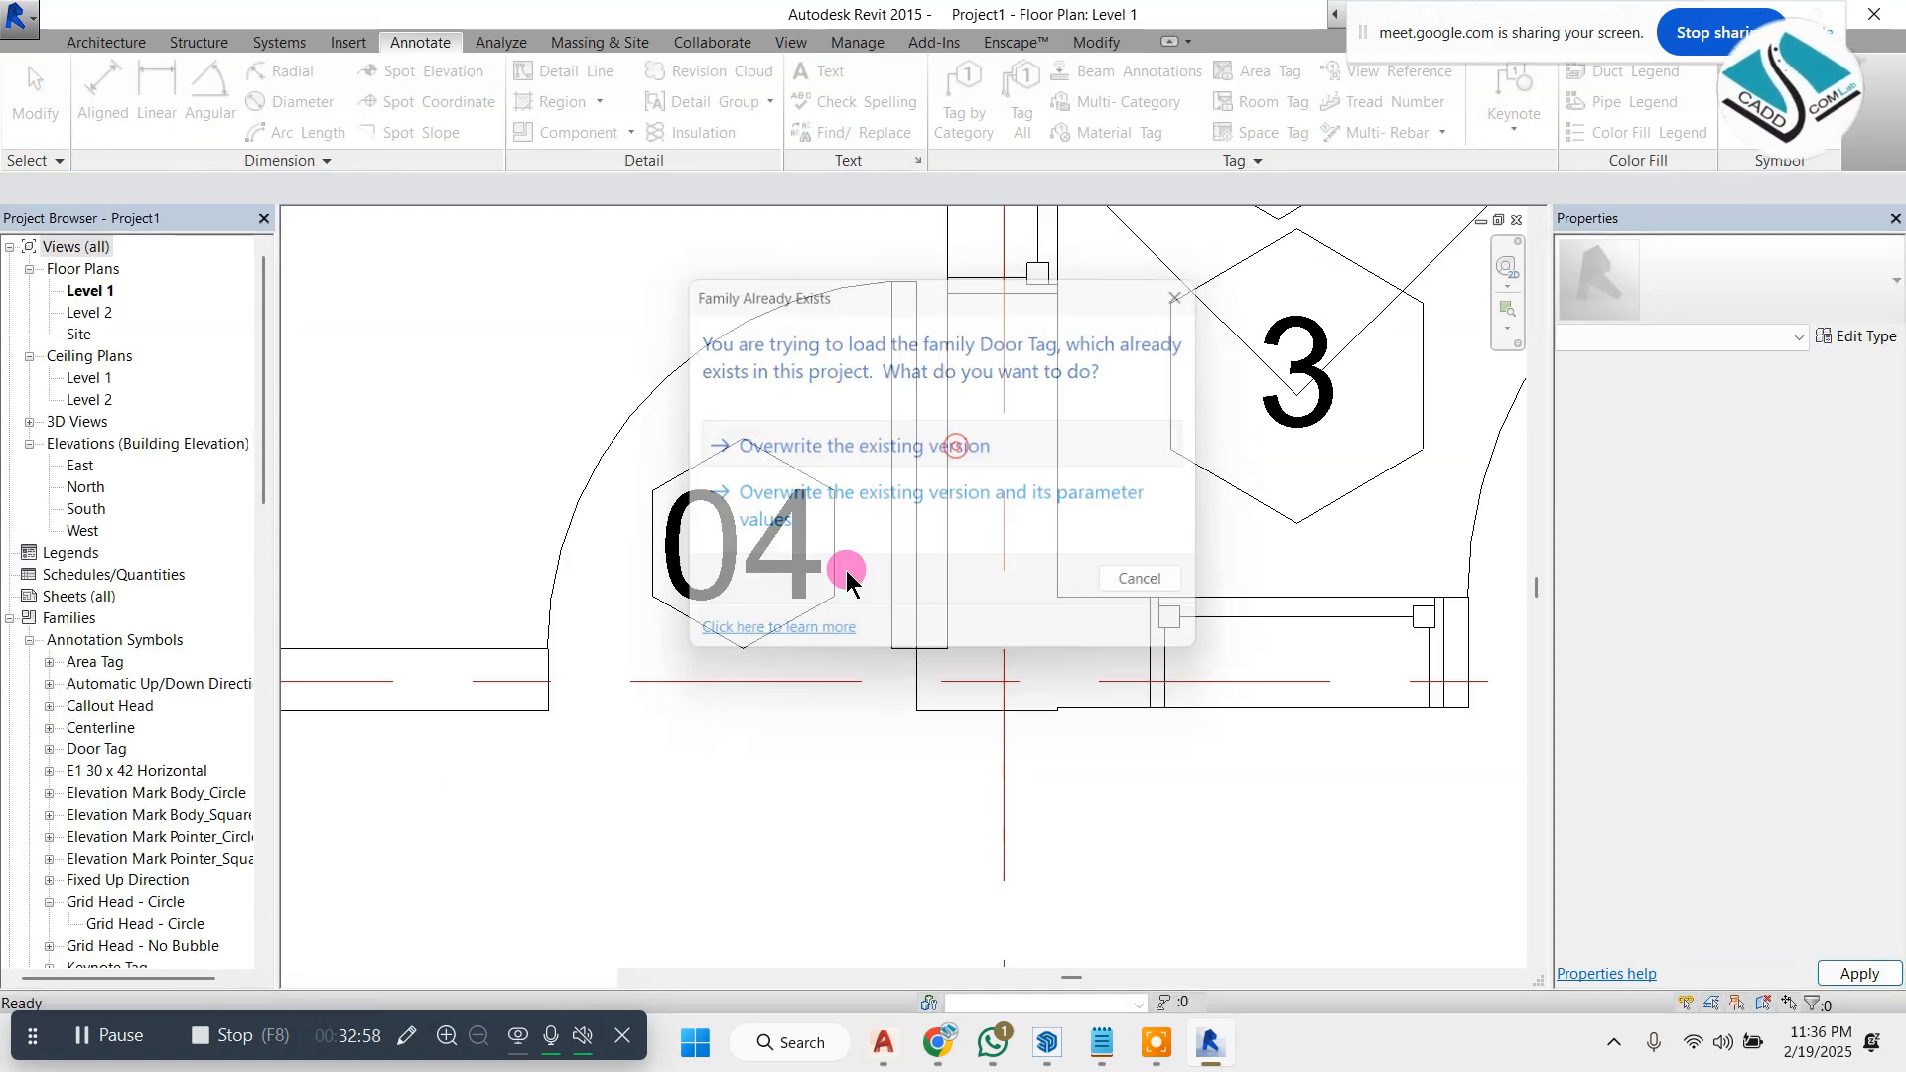
- Move door tag 02 up from the wall opening near grid B into its door's swing area
scroll(749, 506, down, 6)
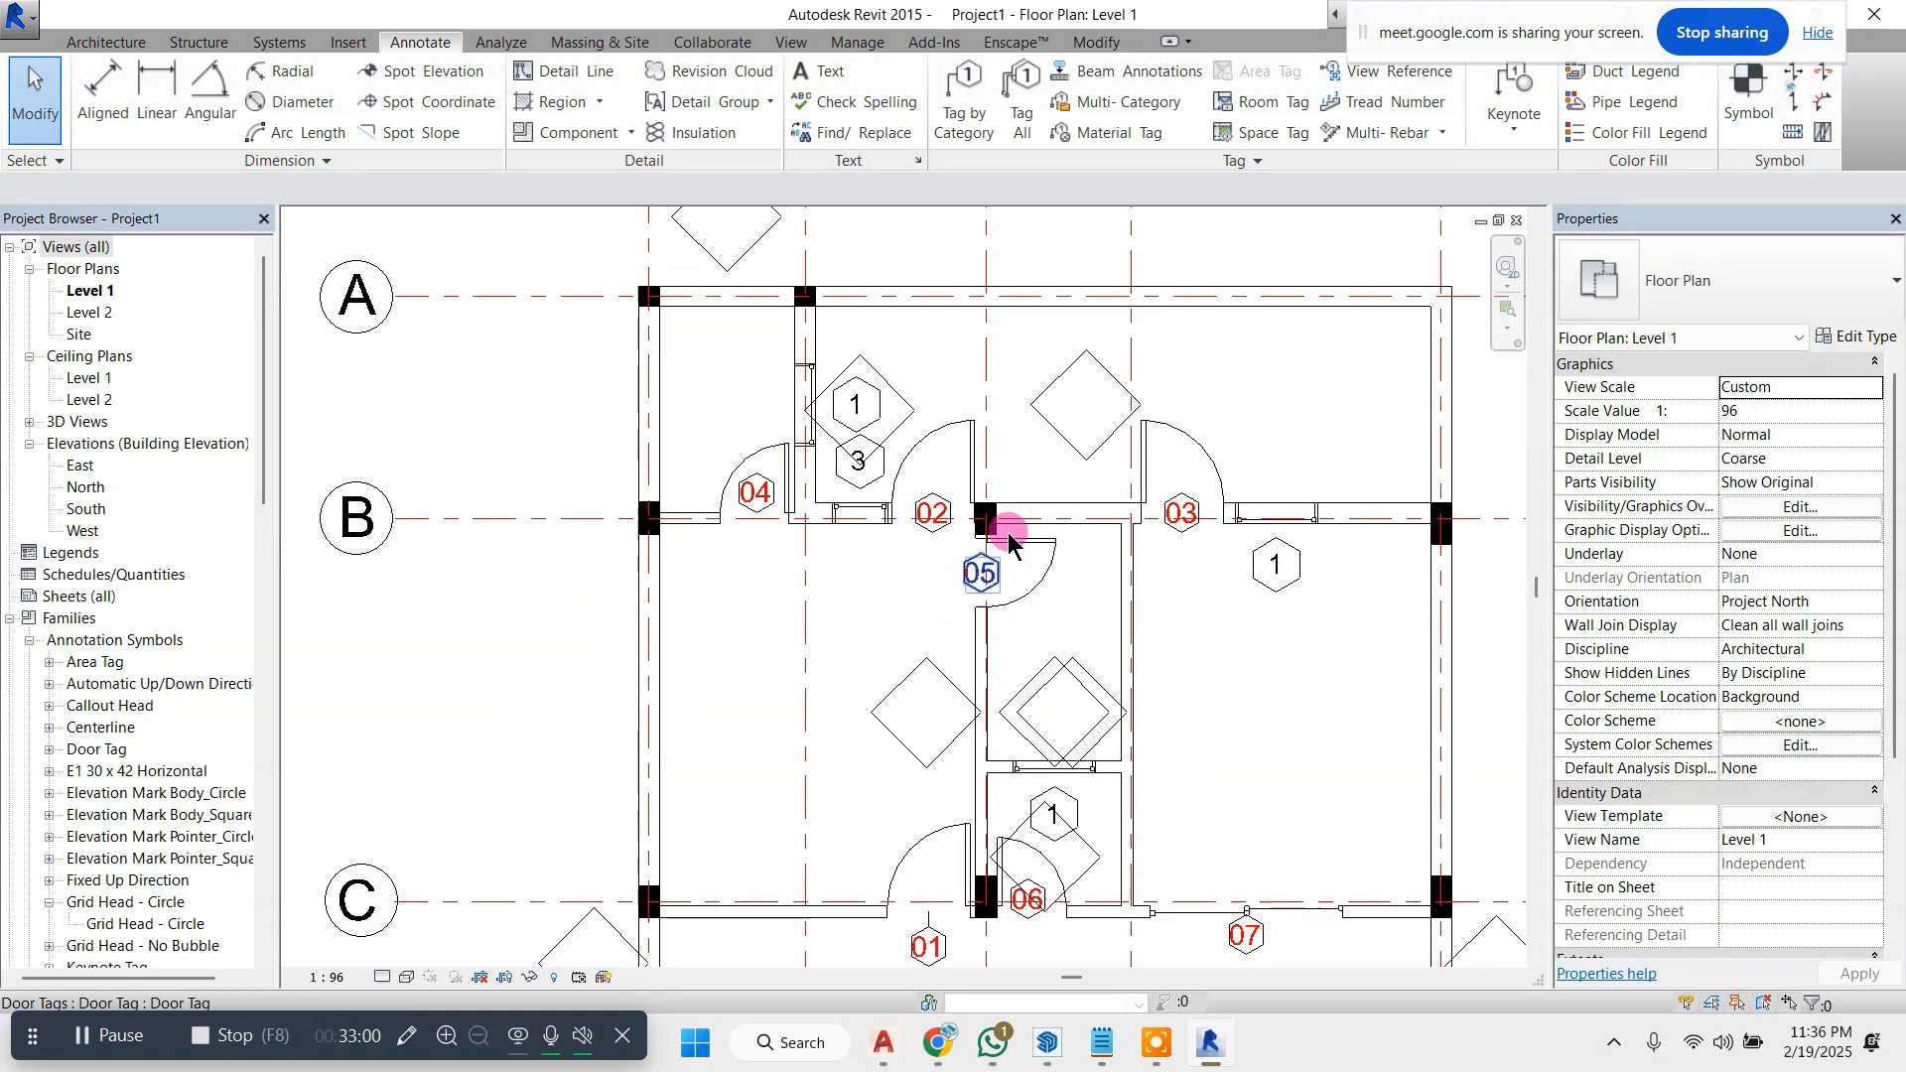
scroll(982, 526, up, 5)
drag(800, 562, 800, 444)
scroll(765, 512, down, 3)
scroll(941, 621, up, 4)
key(Escape)
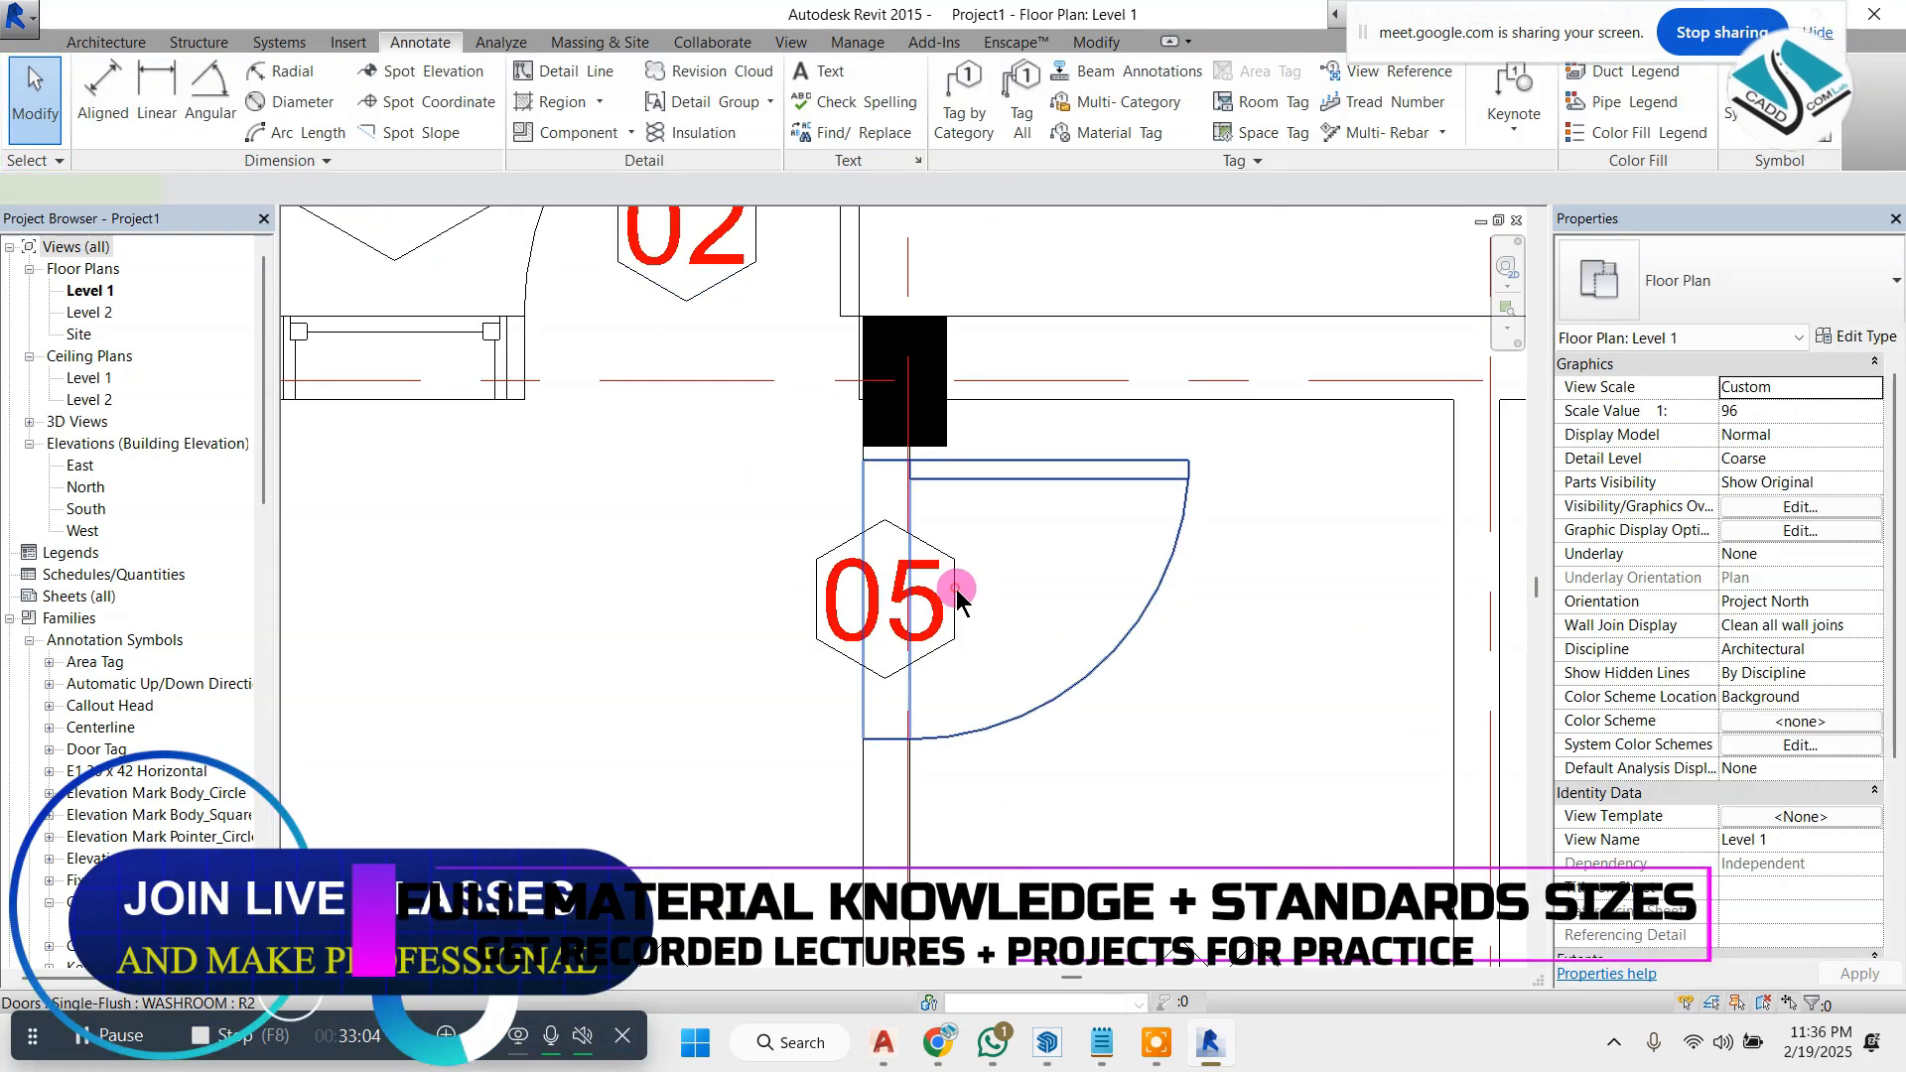
- Move door tag 05 sideways from the wall opening into its washroom door's swing area
click(956, 588)
click(680, 546)
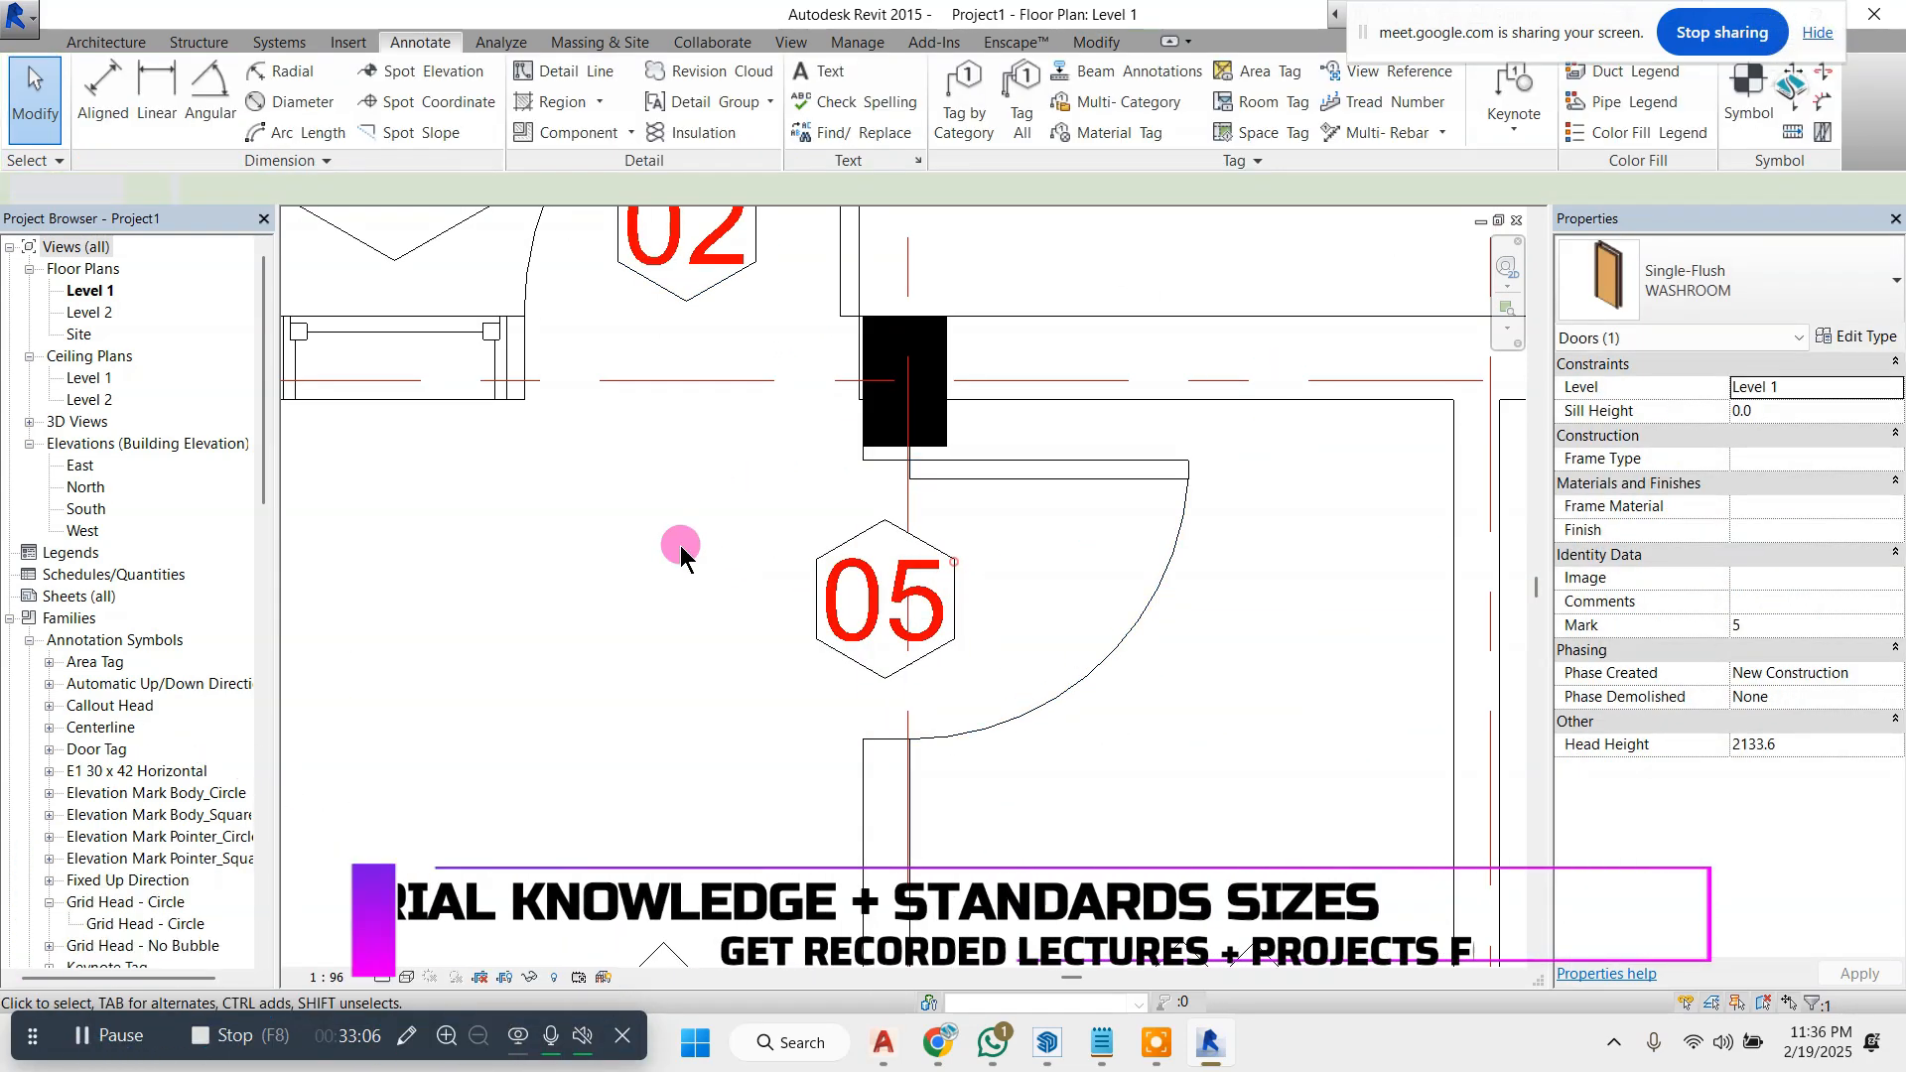
click(872, 553)
drag(872, 552, 933, 562)
click(702, 497)
scroll(837, 523, down, 3)
- Move door tag 03 up from the wall opening on grid B into its door's swing area
scroll(1030, 458, up, 4)
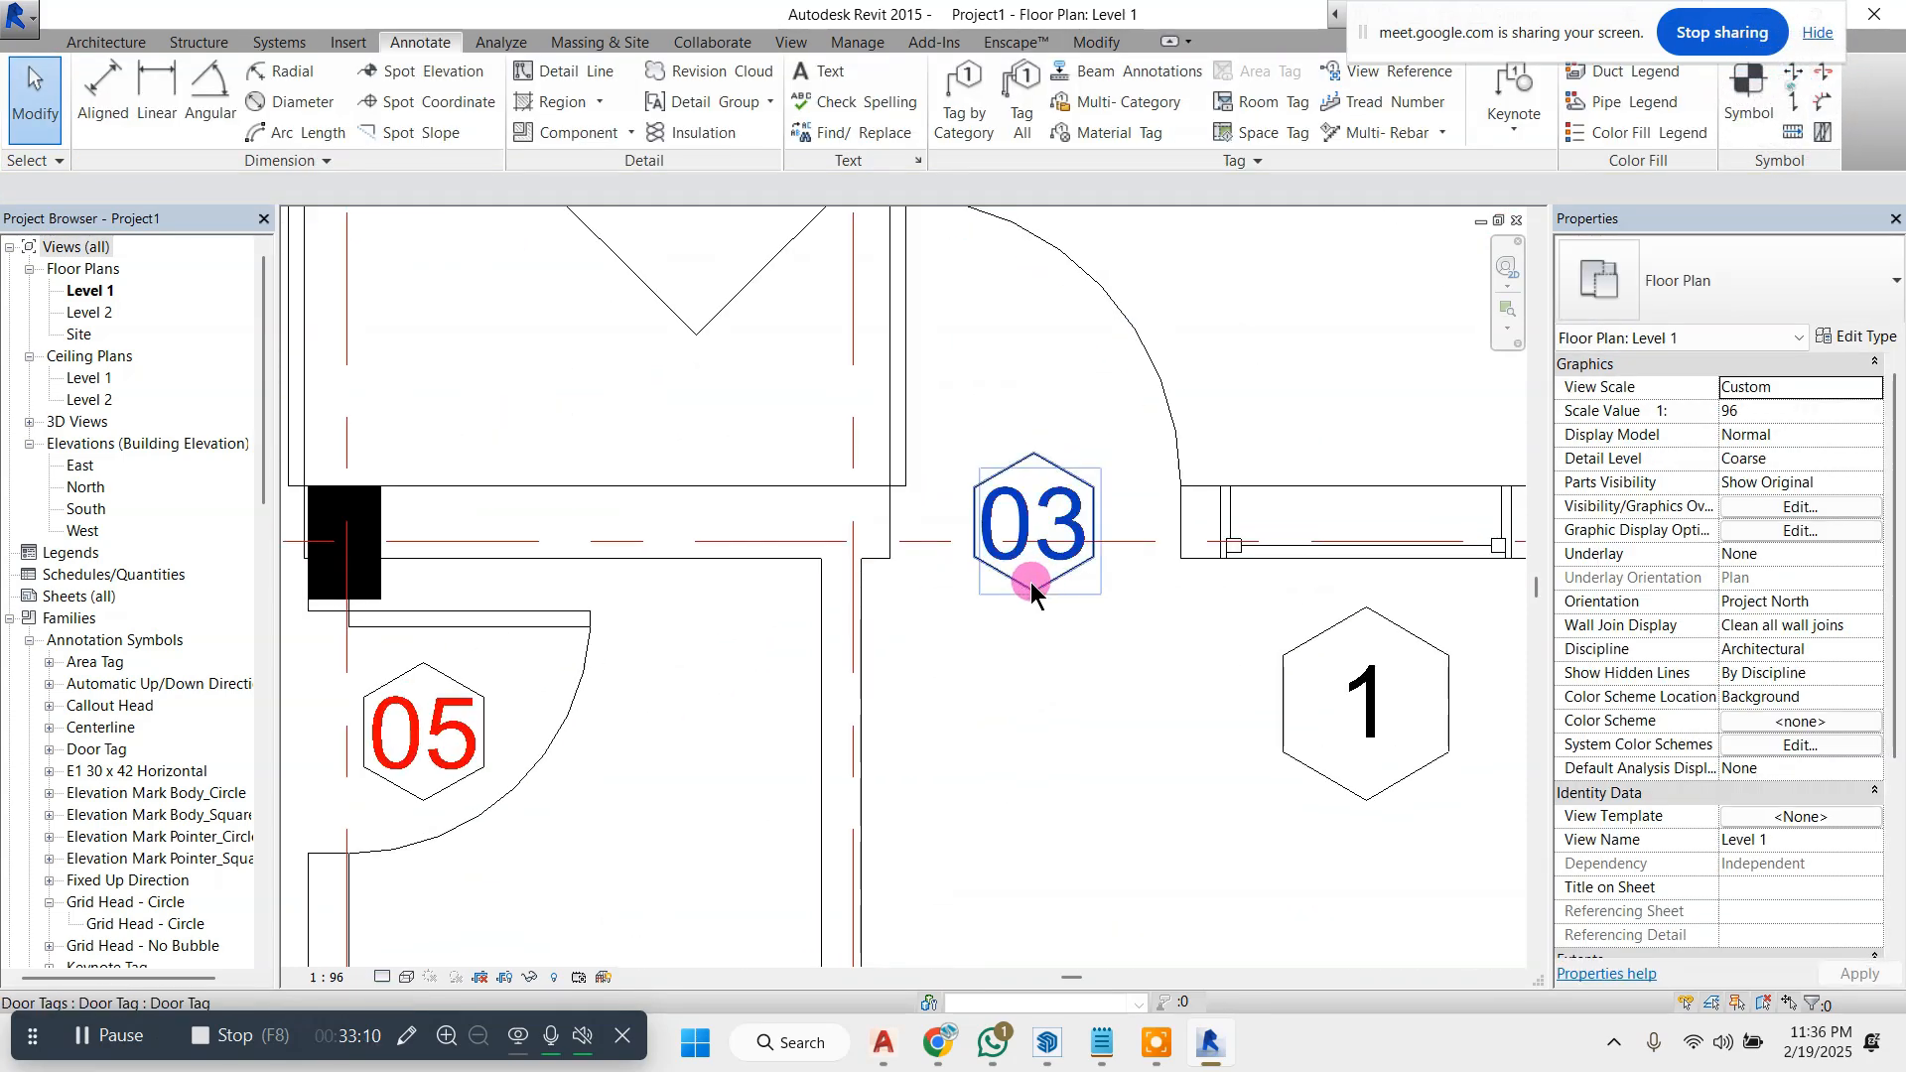
click(1030, 582)
click(1055, 638)
scroll(1072, 442, down, 3)
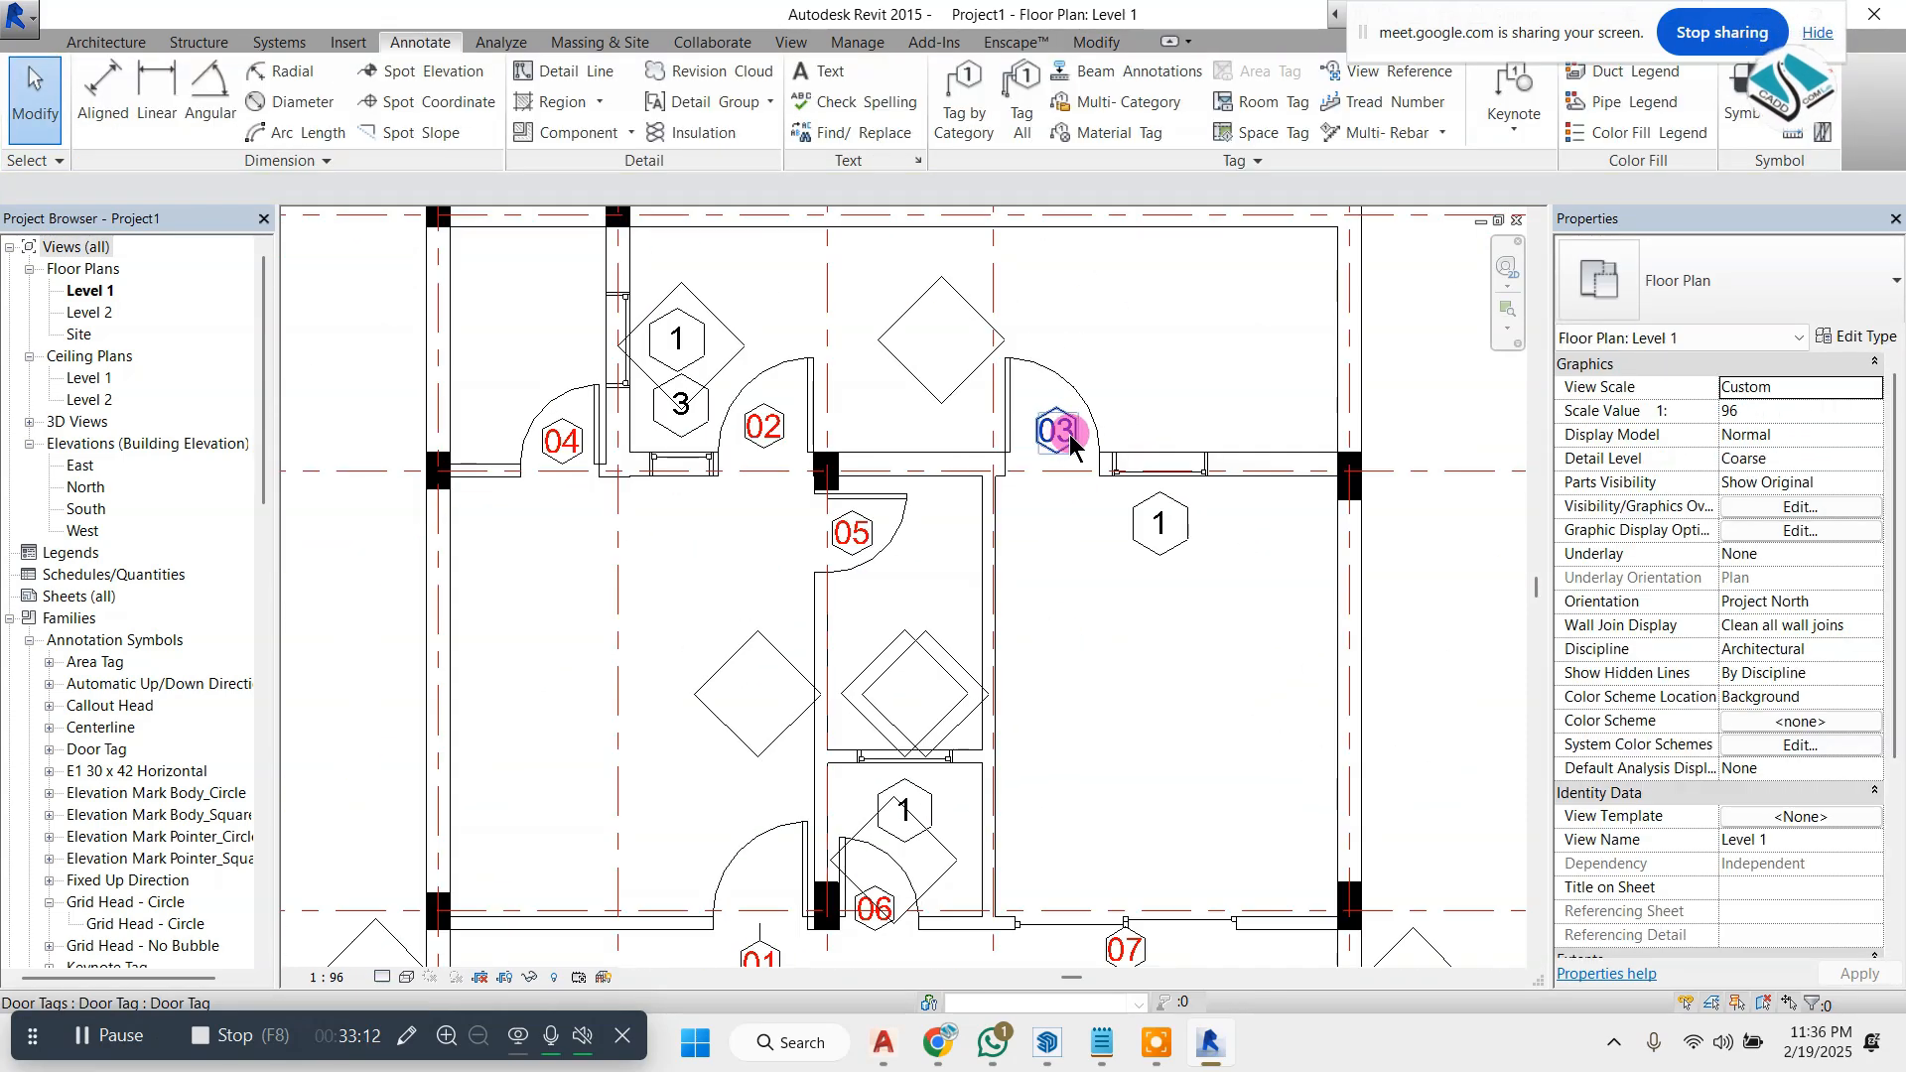
- Move door tag 07 slightly further down, clear of its sliding door near grid C
scroll(1072, 442, down, 2)
scroll(1092, 795, up, 6)
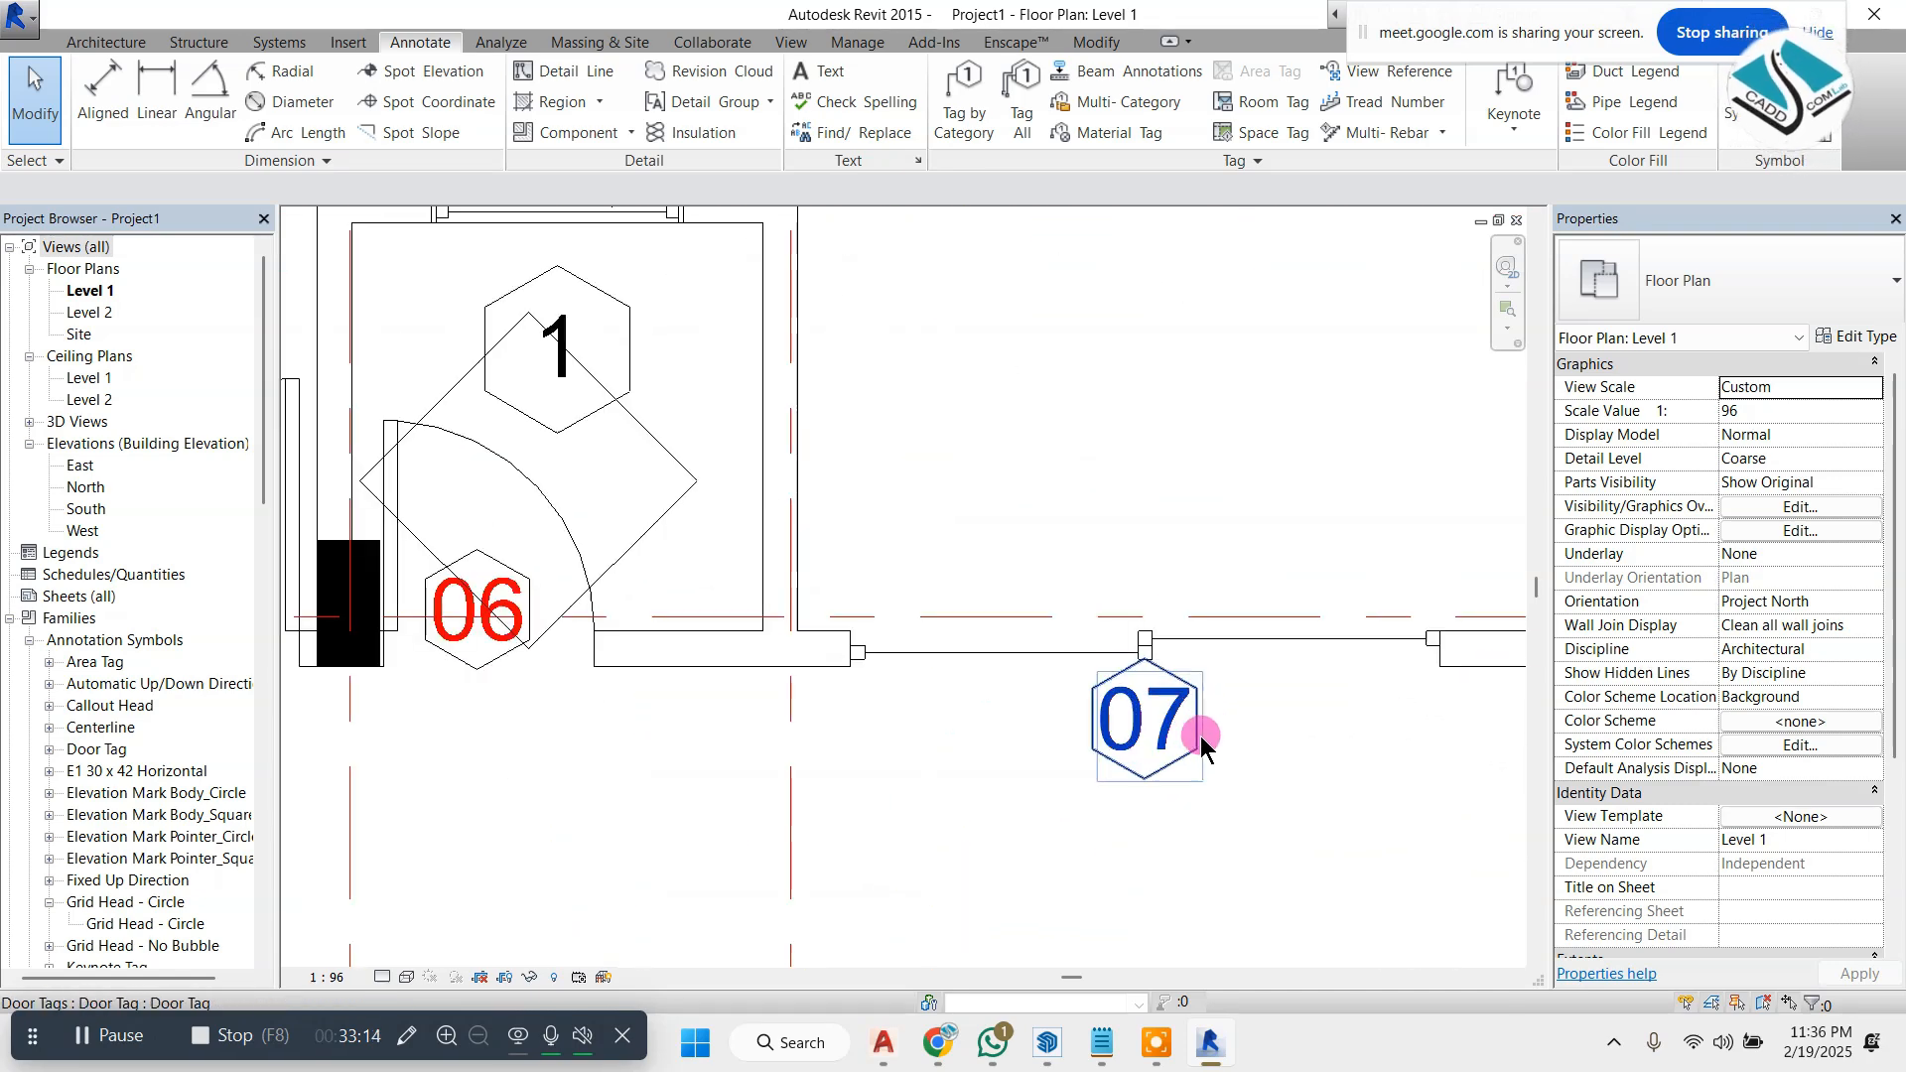
drag(1196, 736, 1200, 772)
click(1285, 737)
scroll(1007, 531, down, 2)
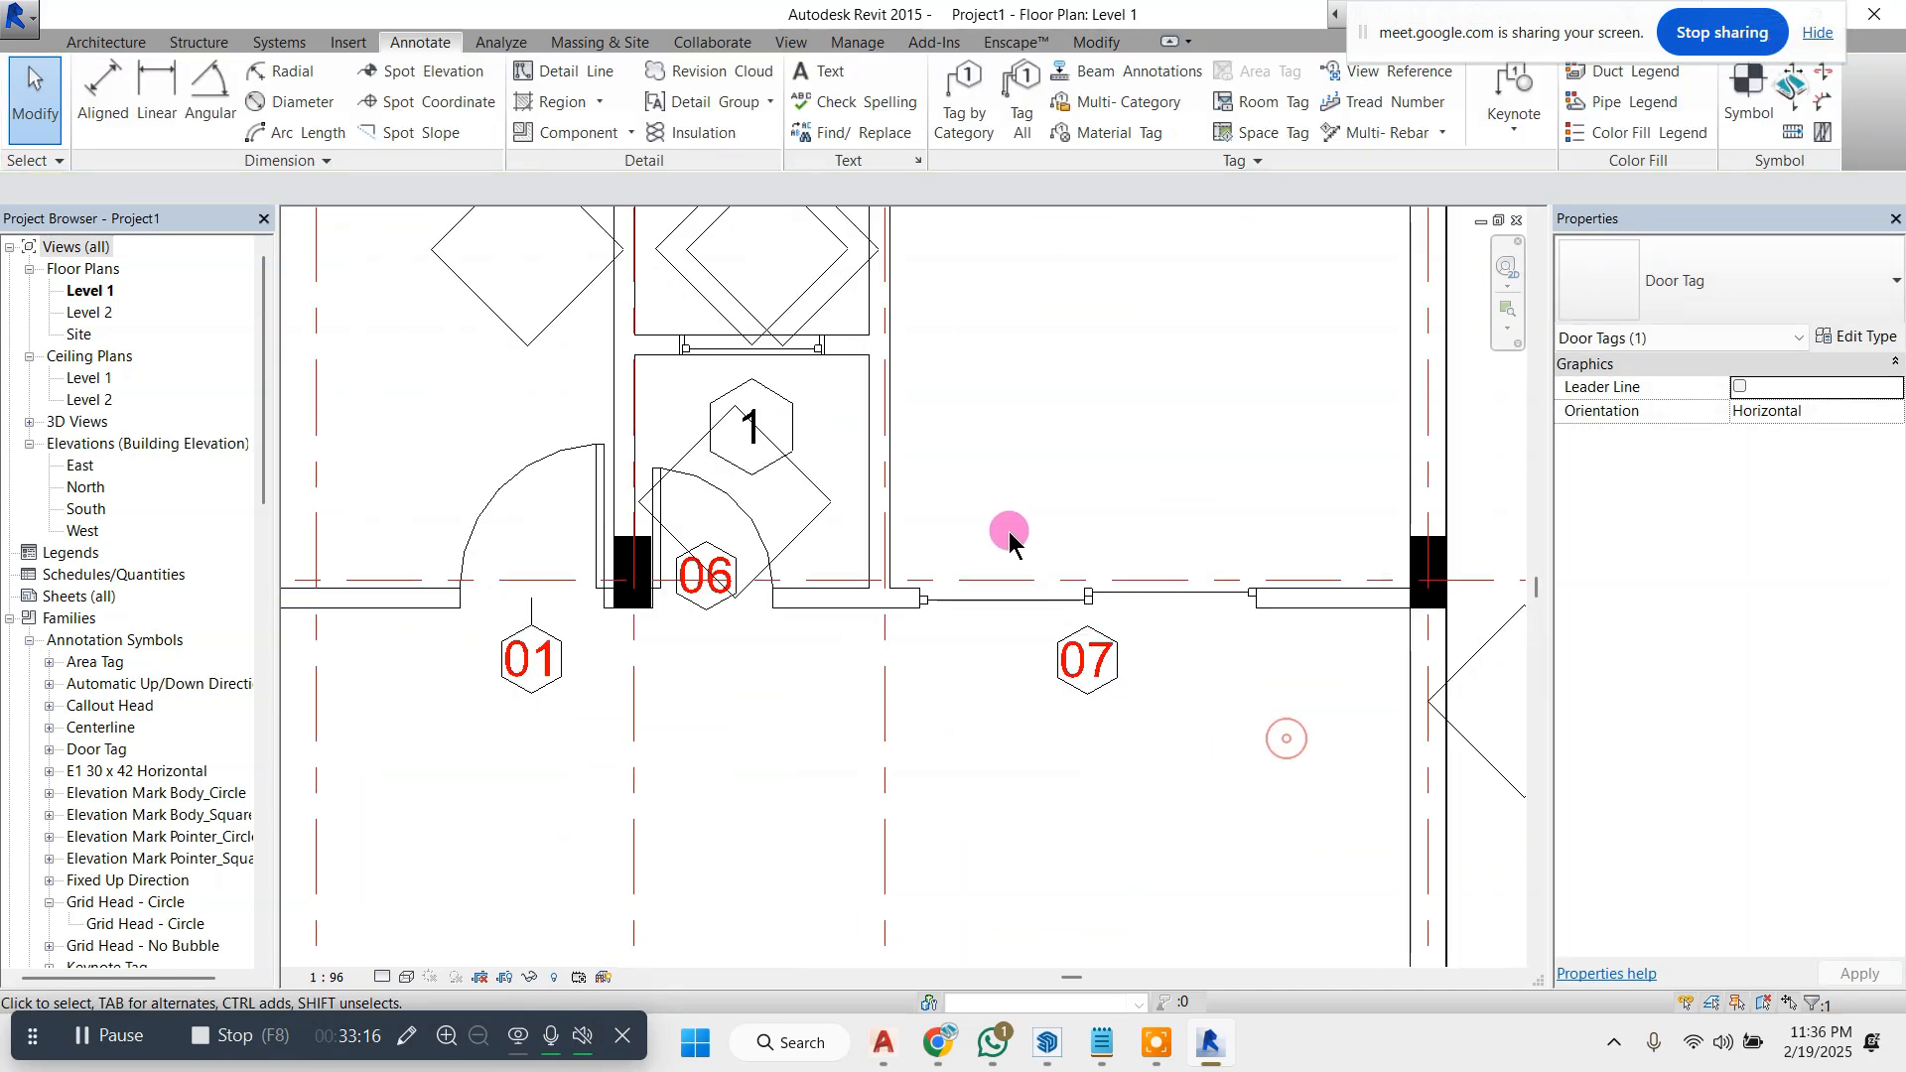
- Move door tag 010 up from the wall on grid D to just above its sliding door
scroll(700, 539, up, 2)
scroll(711, 537, down, 5)
scroll(655, 578, up, 5)
scroll(777, 407, down, 5)
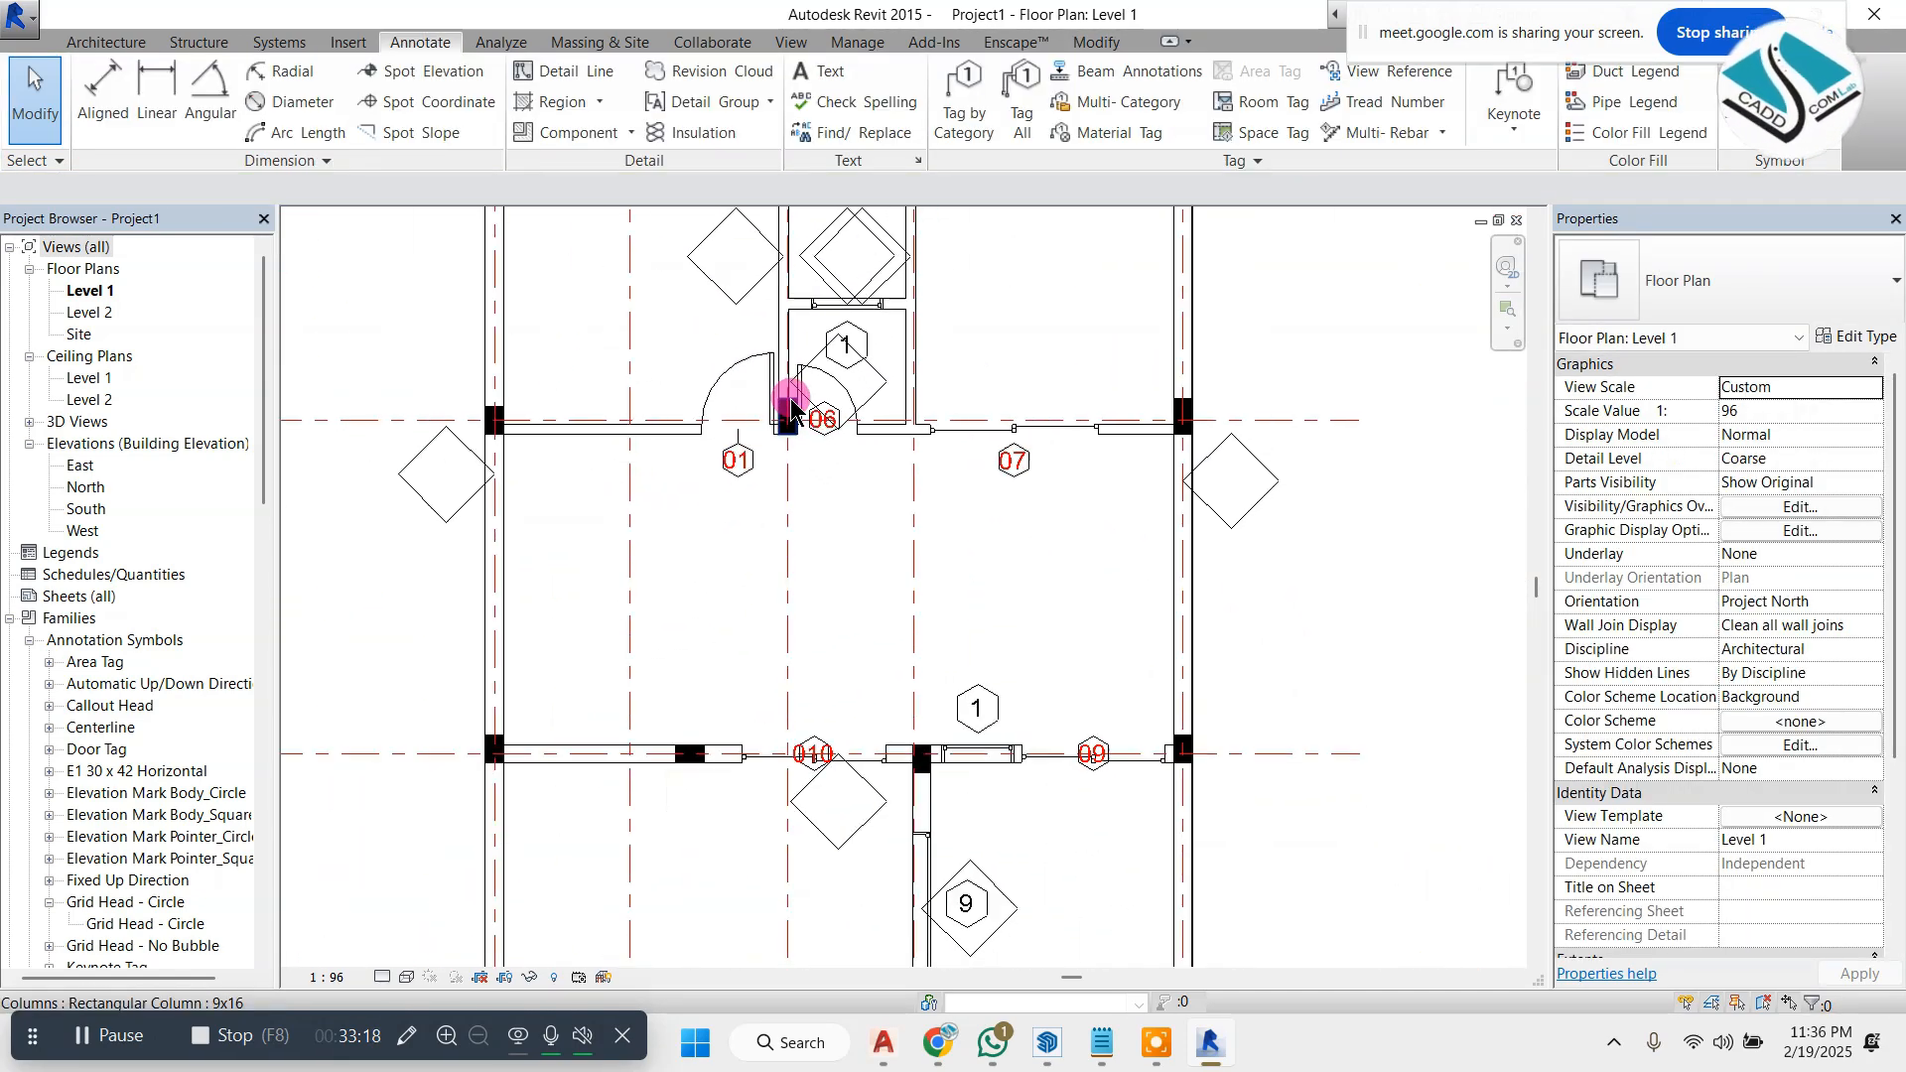
scroll(800, 697, up, 2)
scroll(800, 694, up, 3)
drag(846, 534, 899, 447)
click(1029, 426)
- Move door tag 09 up off the grid D line to just above its sliding door
scroll(756, 494, down, 5)
scroll(1084, 523, up, 6)
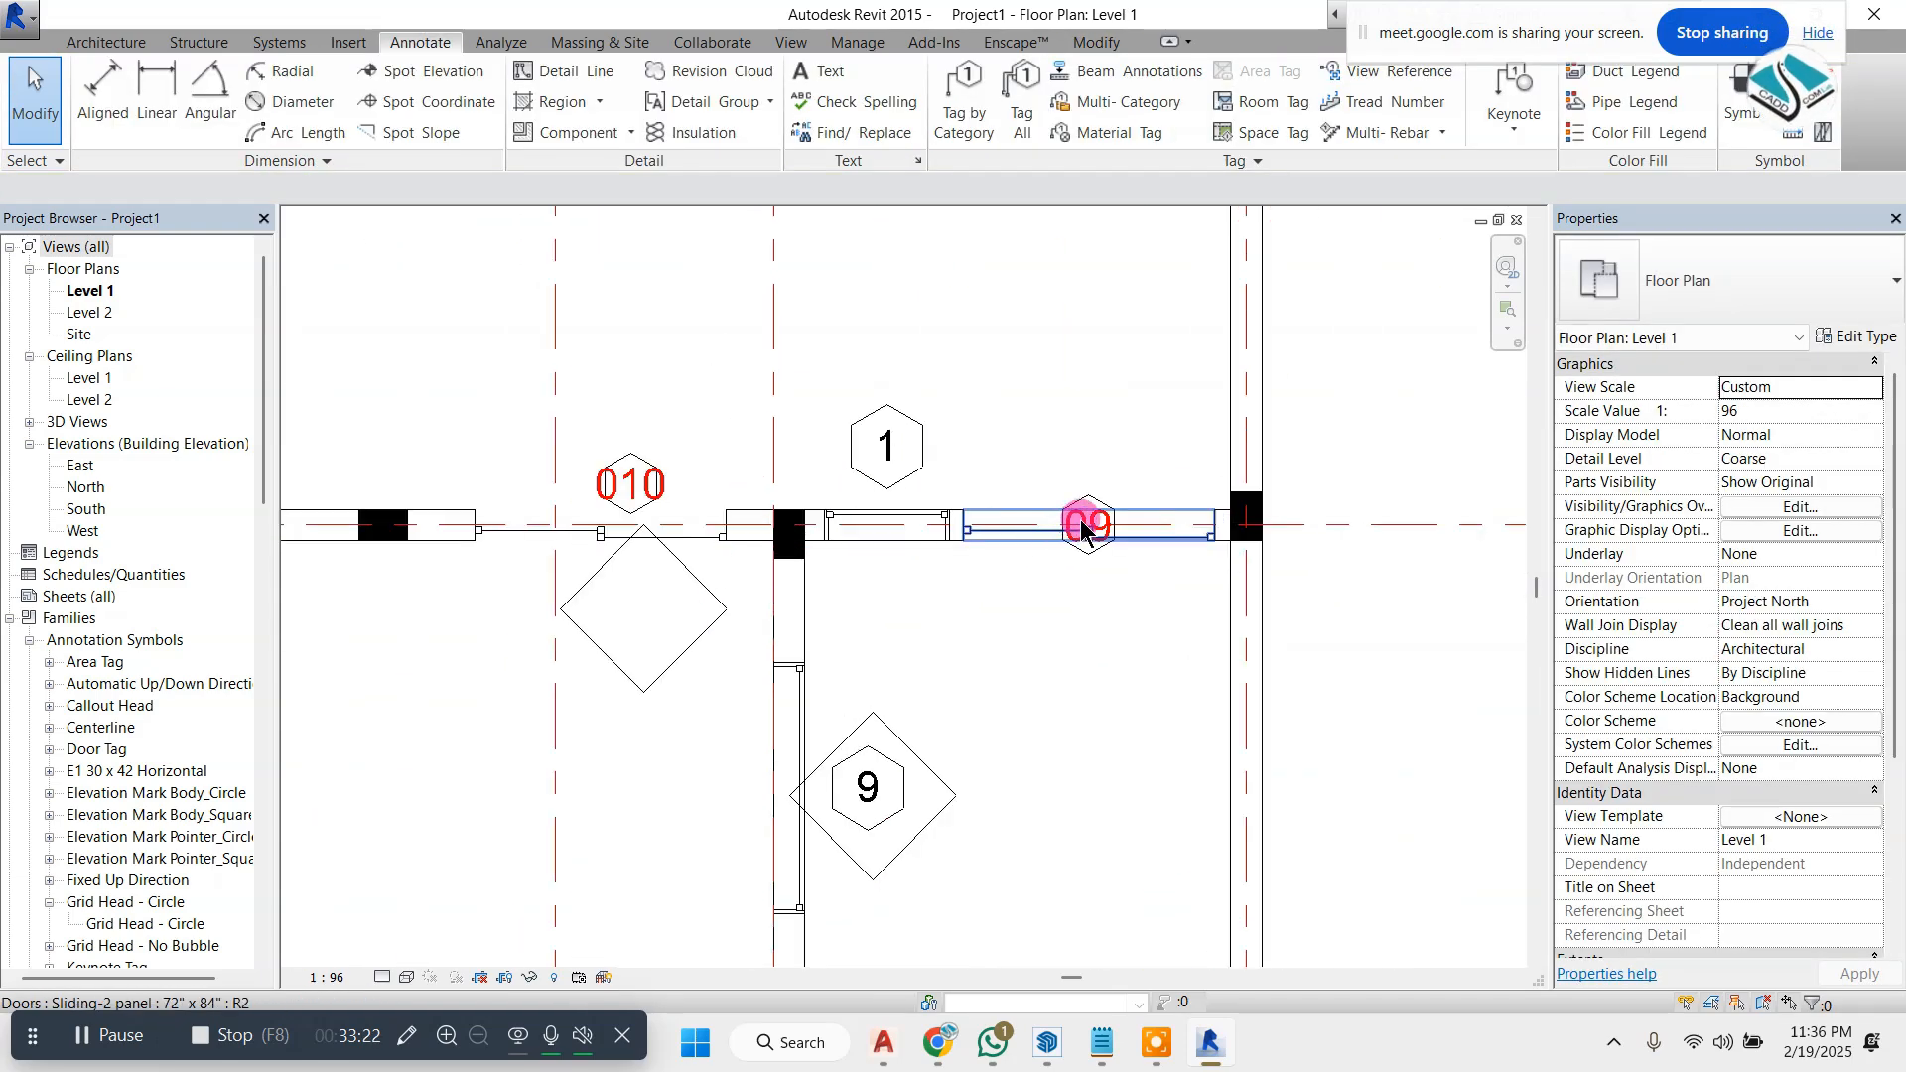
drag(1093, 468, 1114, 340)
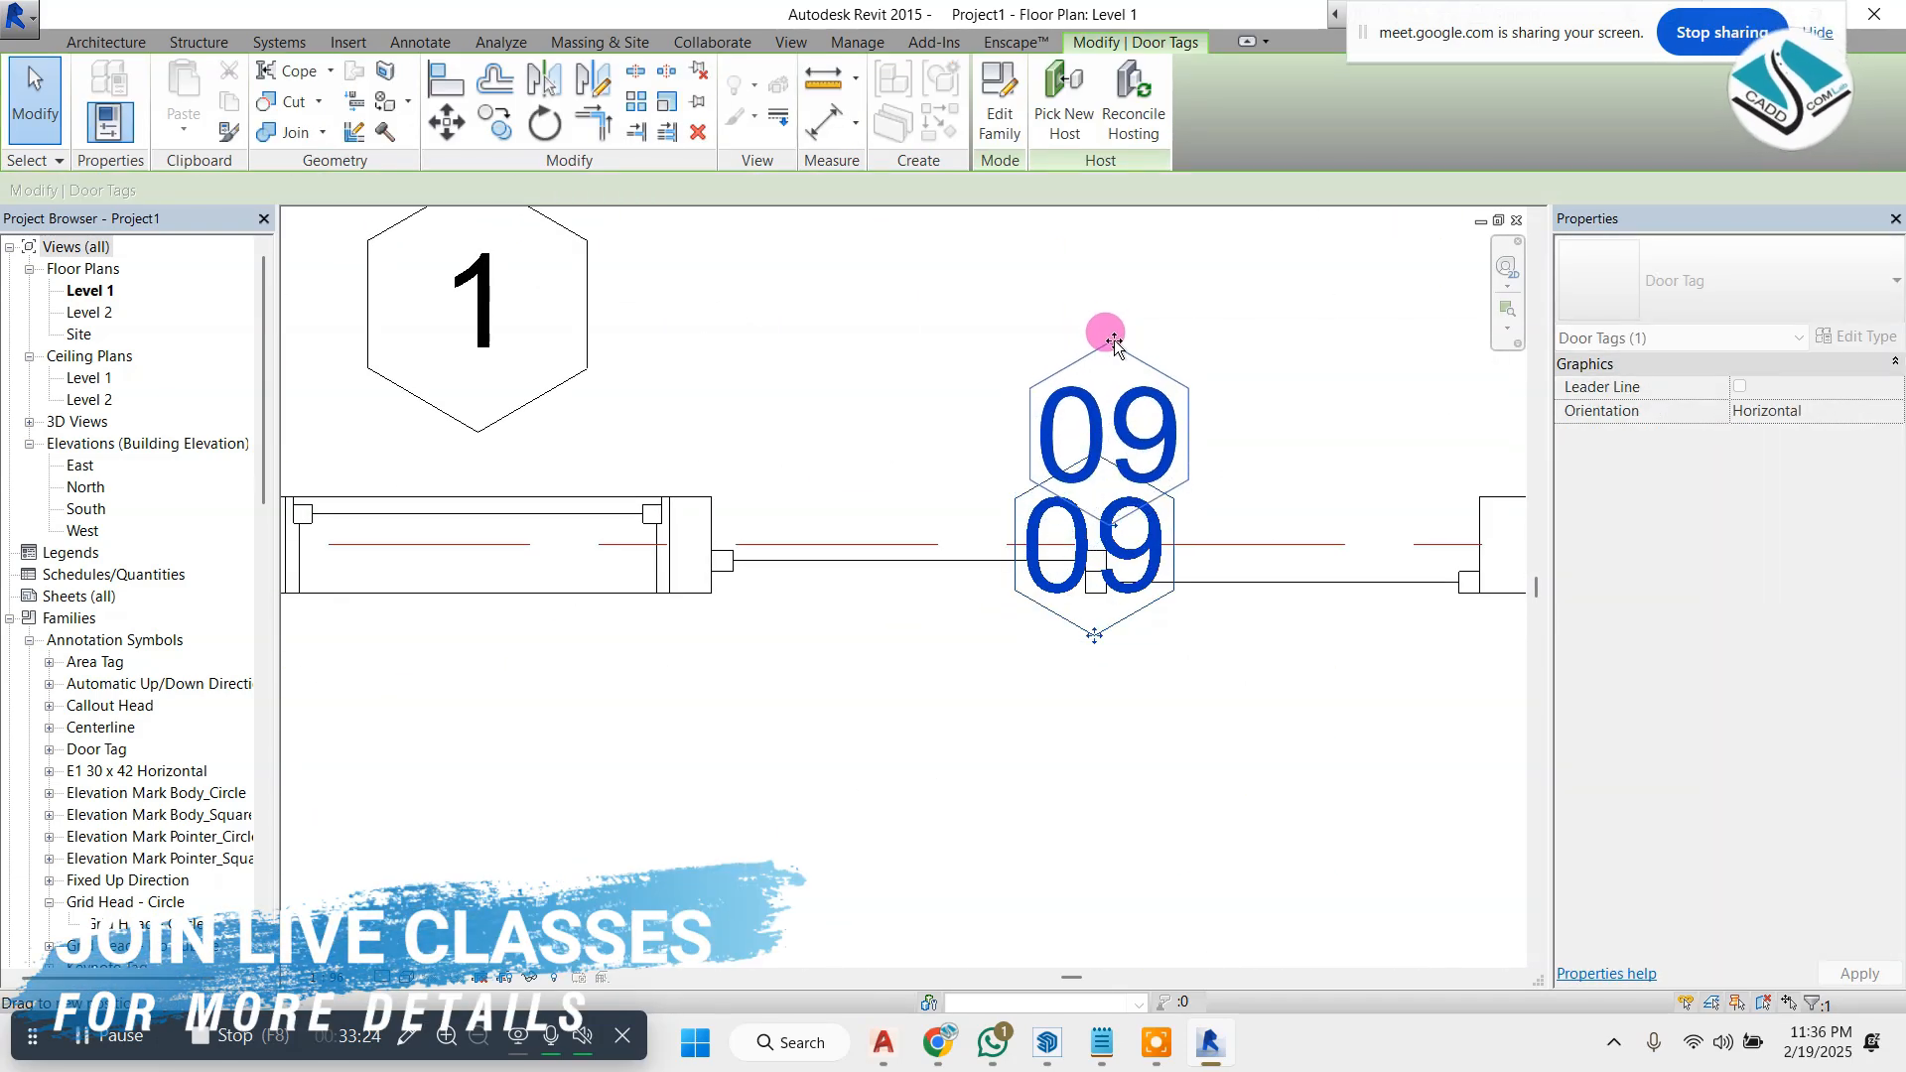
- Move door tag 08 up from the wall on grid E to just above its sliding door
scroll(1114, 402, down, 5)
scroll(561, 834, up, 5)
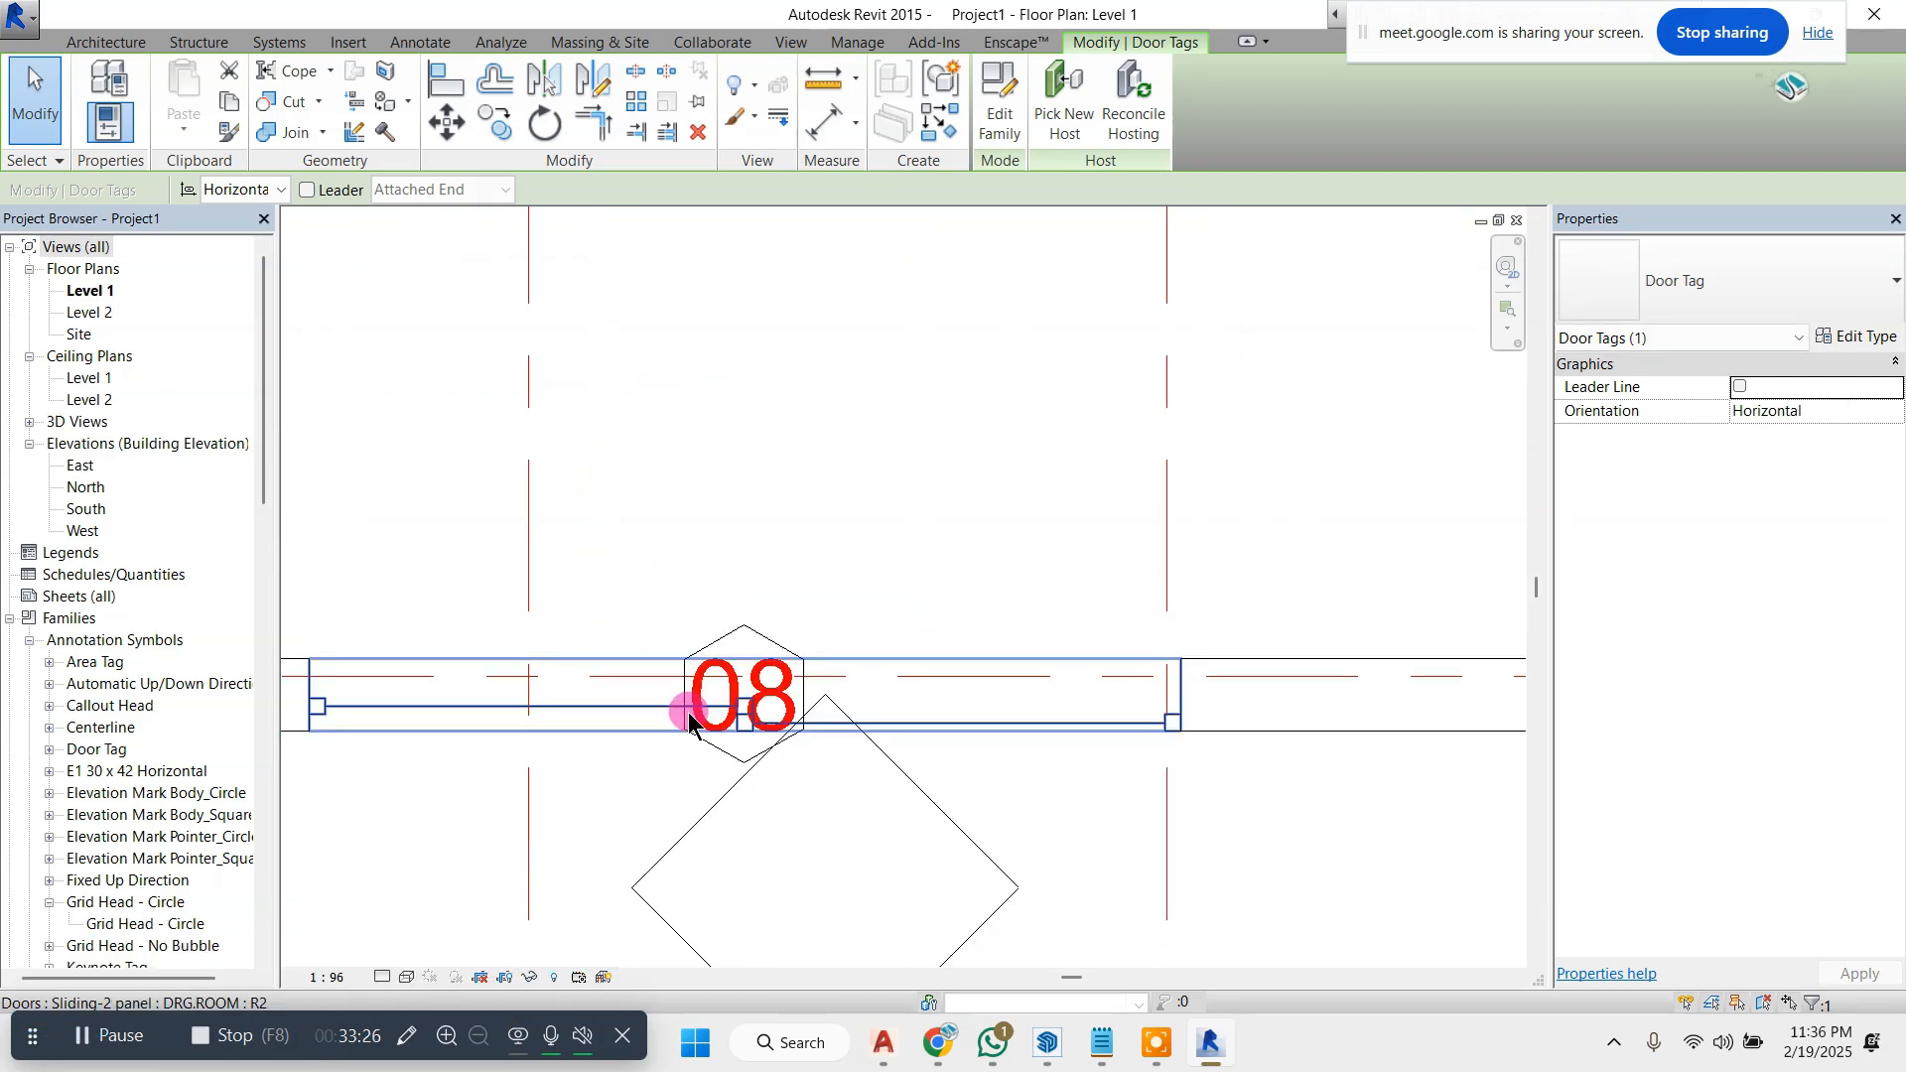
click(766, 594)
click(829, 444)
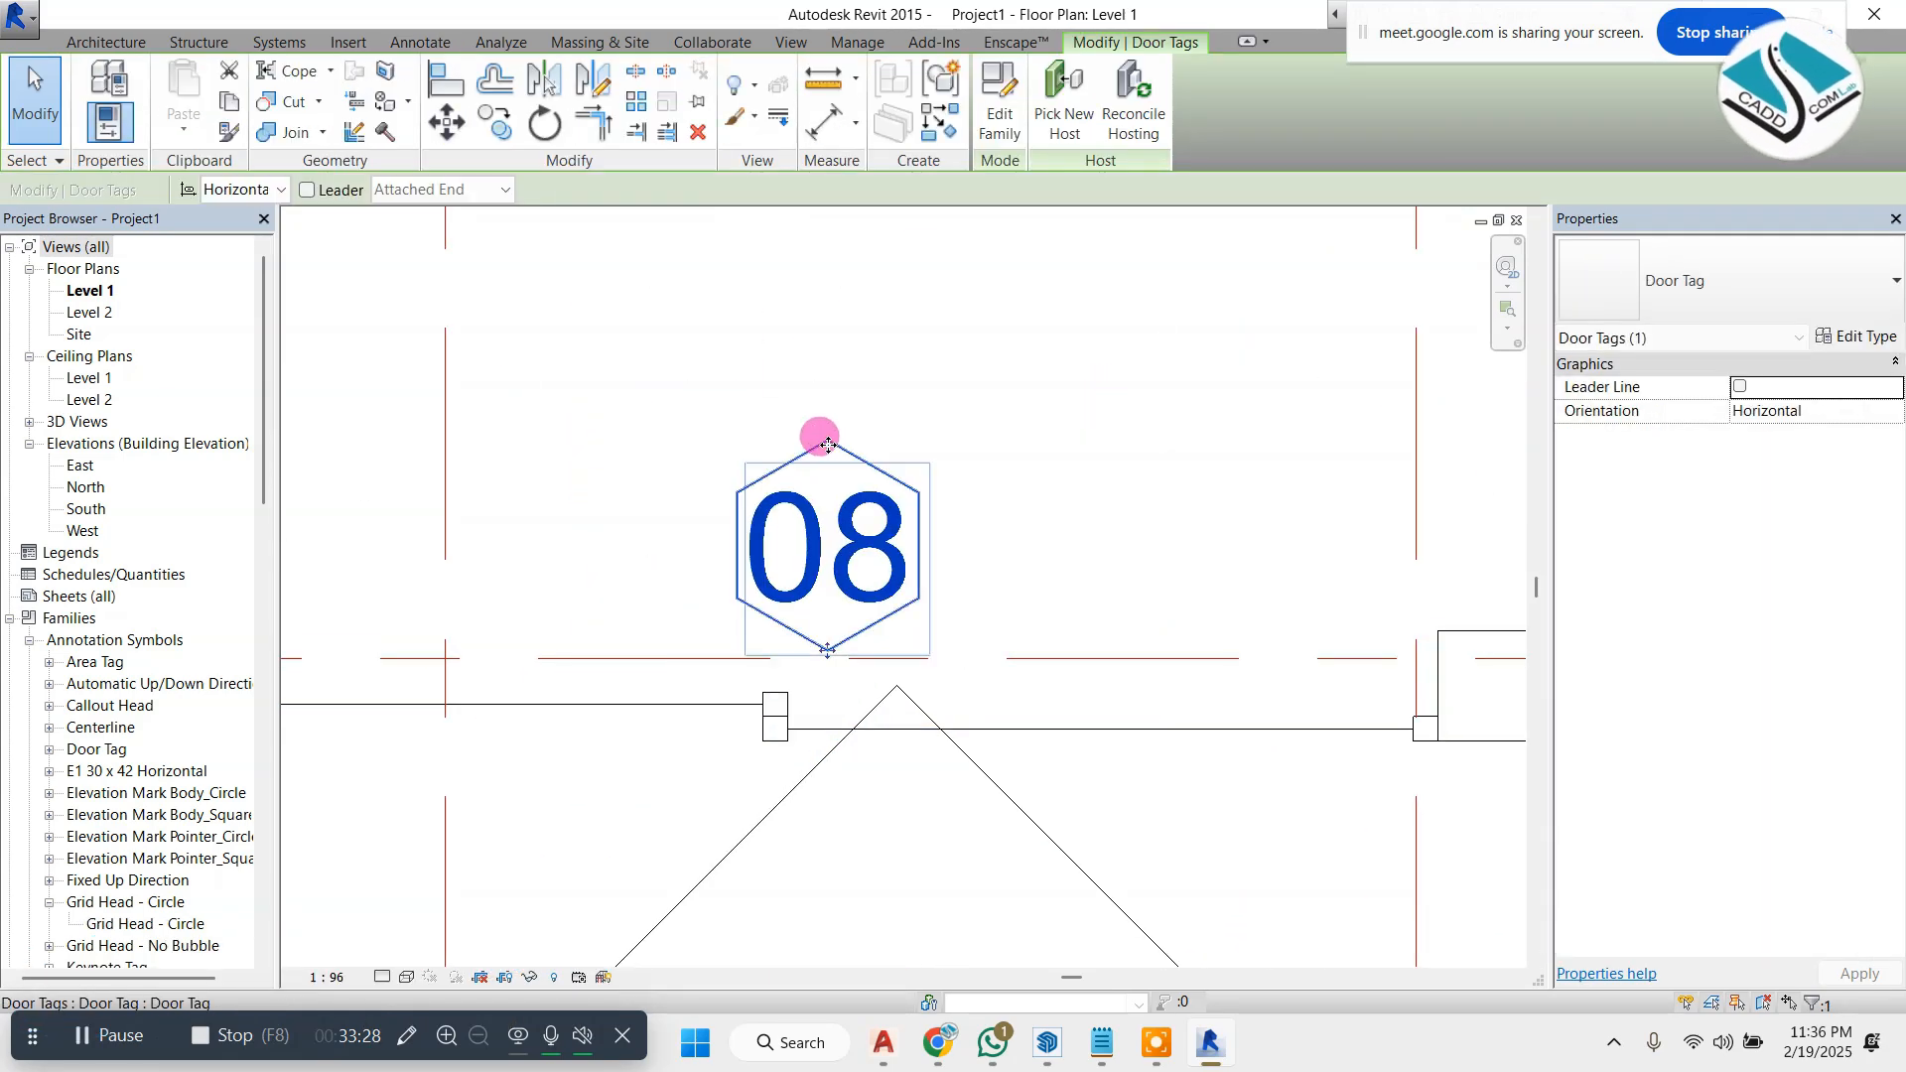
click(1063, 502)
scroll(903, 551, down, 6)
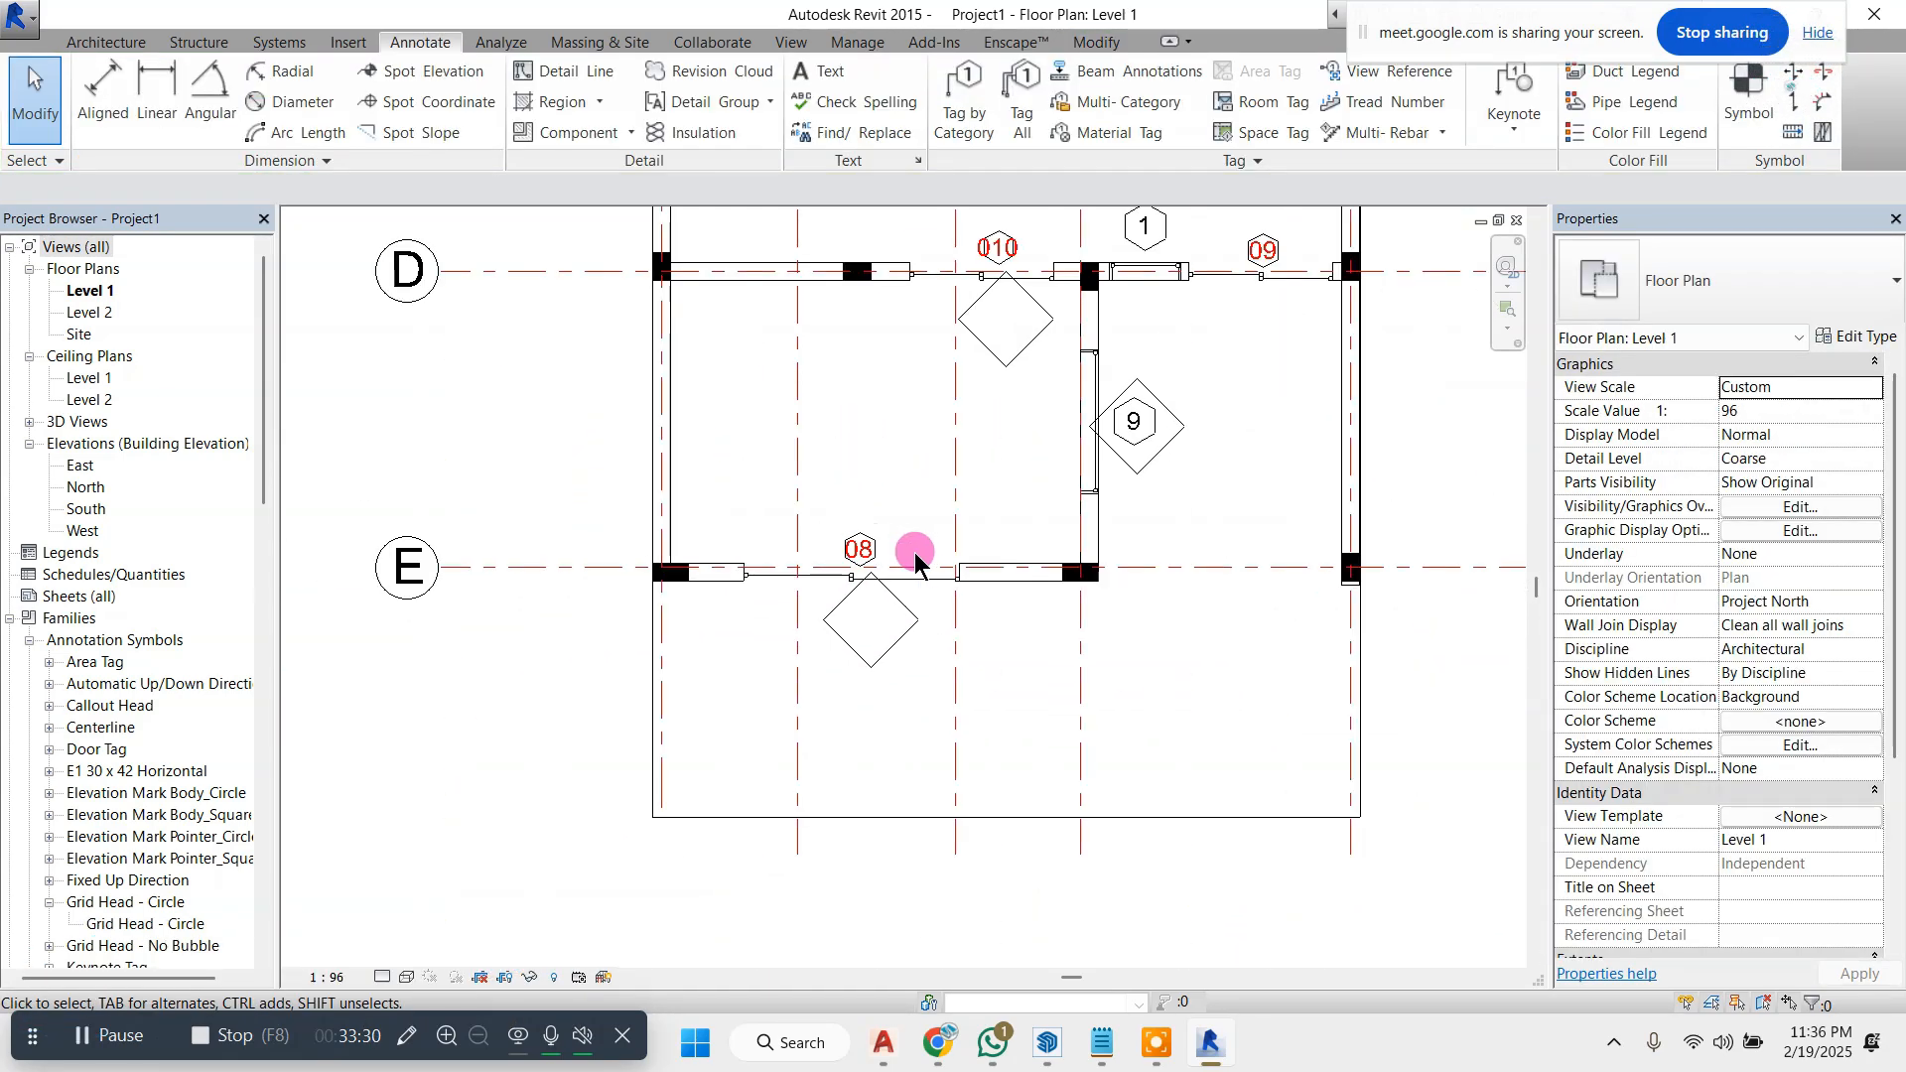
- Examine the window tags on the plan near grid D and between grids A and B
scroll(1102, 309, up, 5)
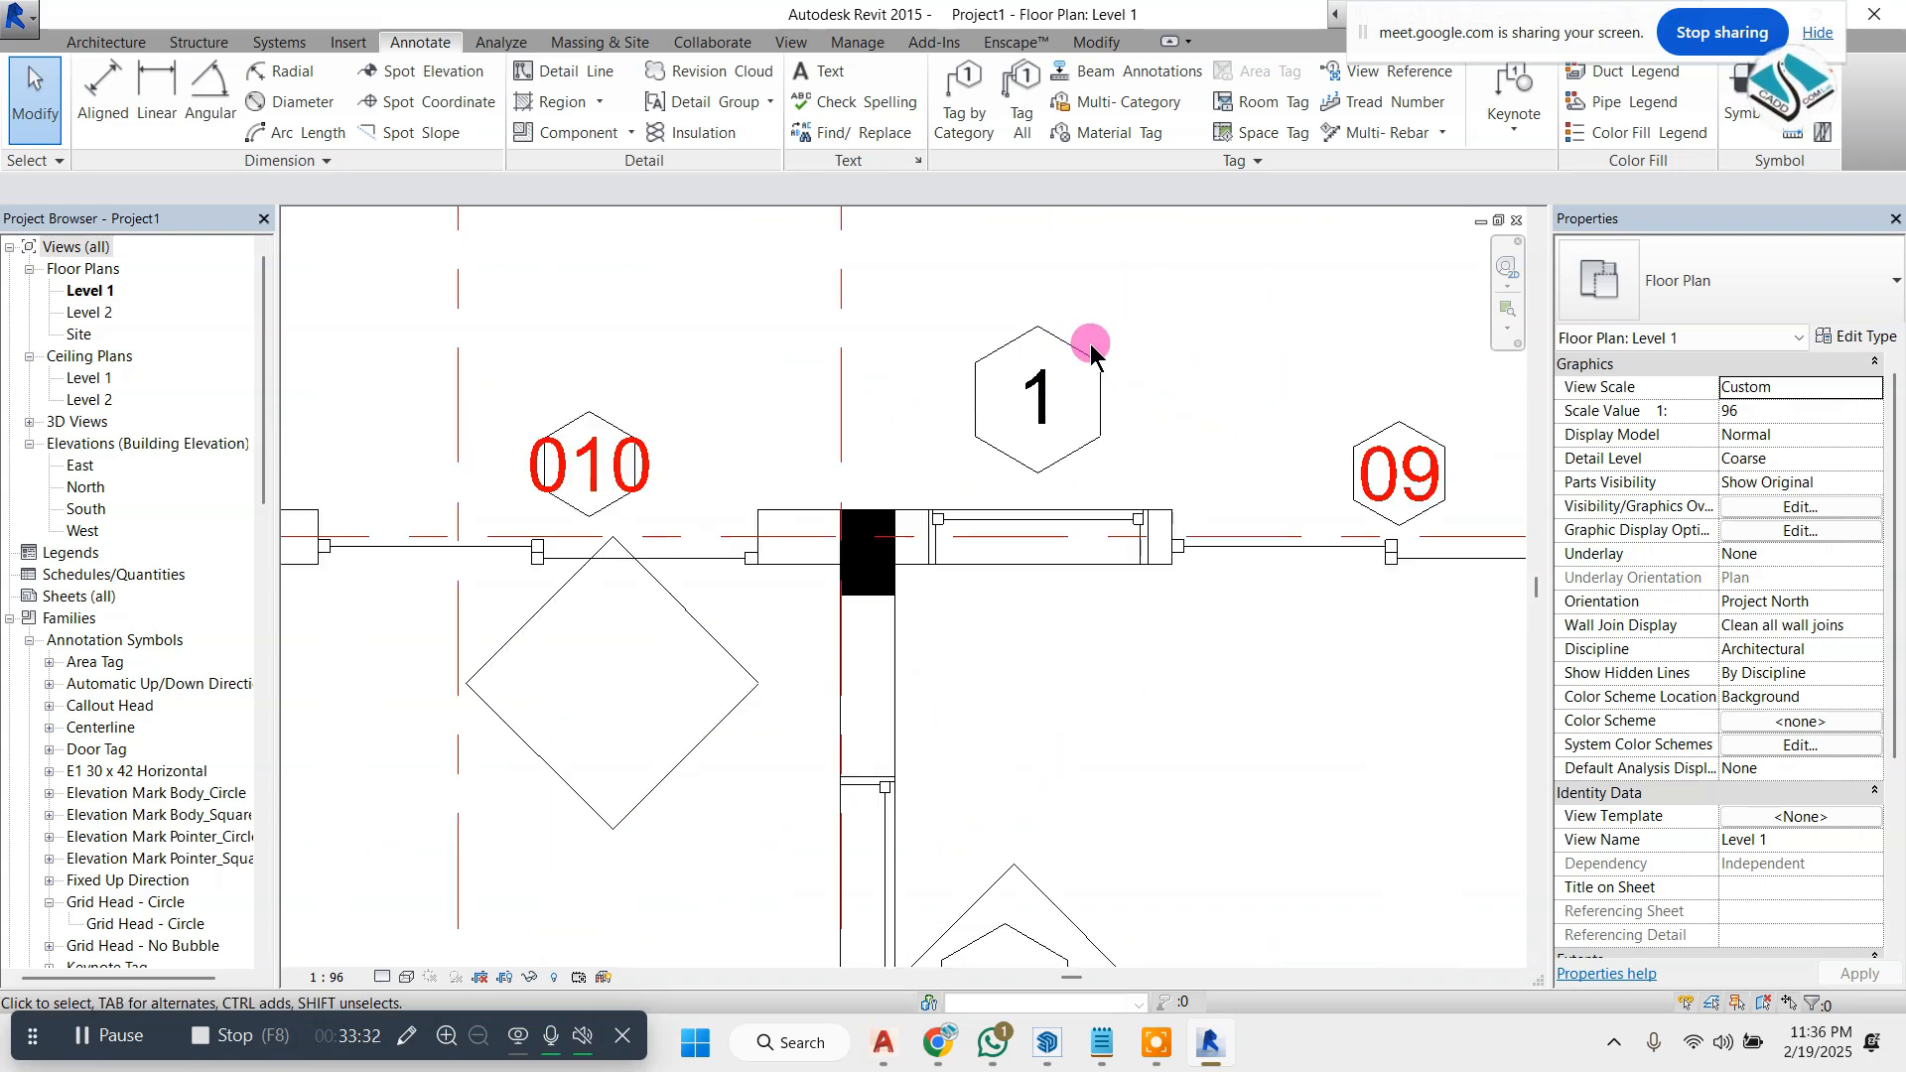
click(1084, 405)
scroll(1052, 596, down, 5)
key(Escape)
scroll(933, 303, up, 4)
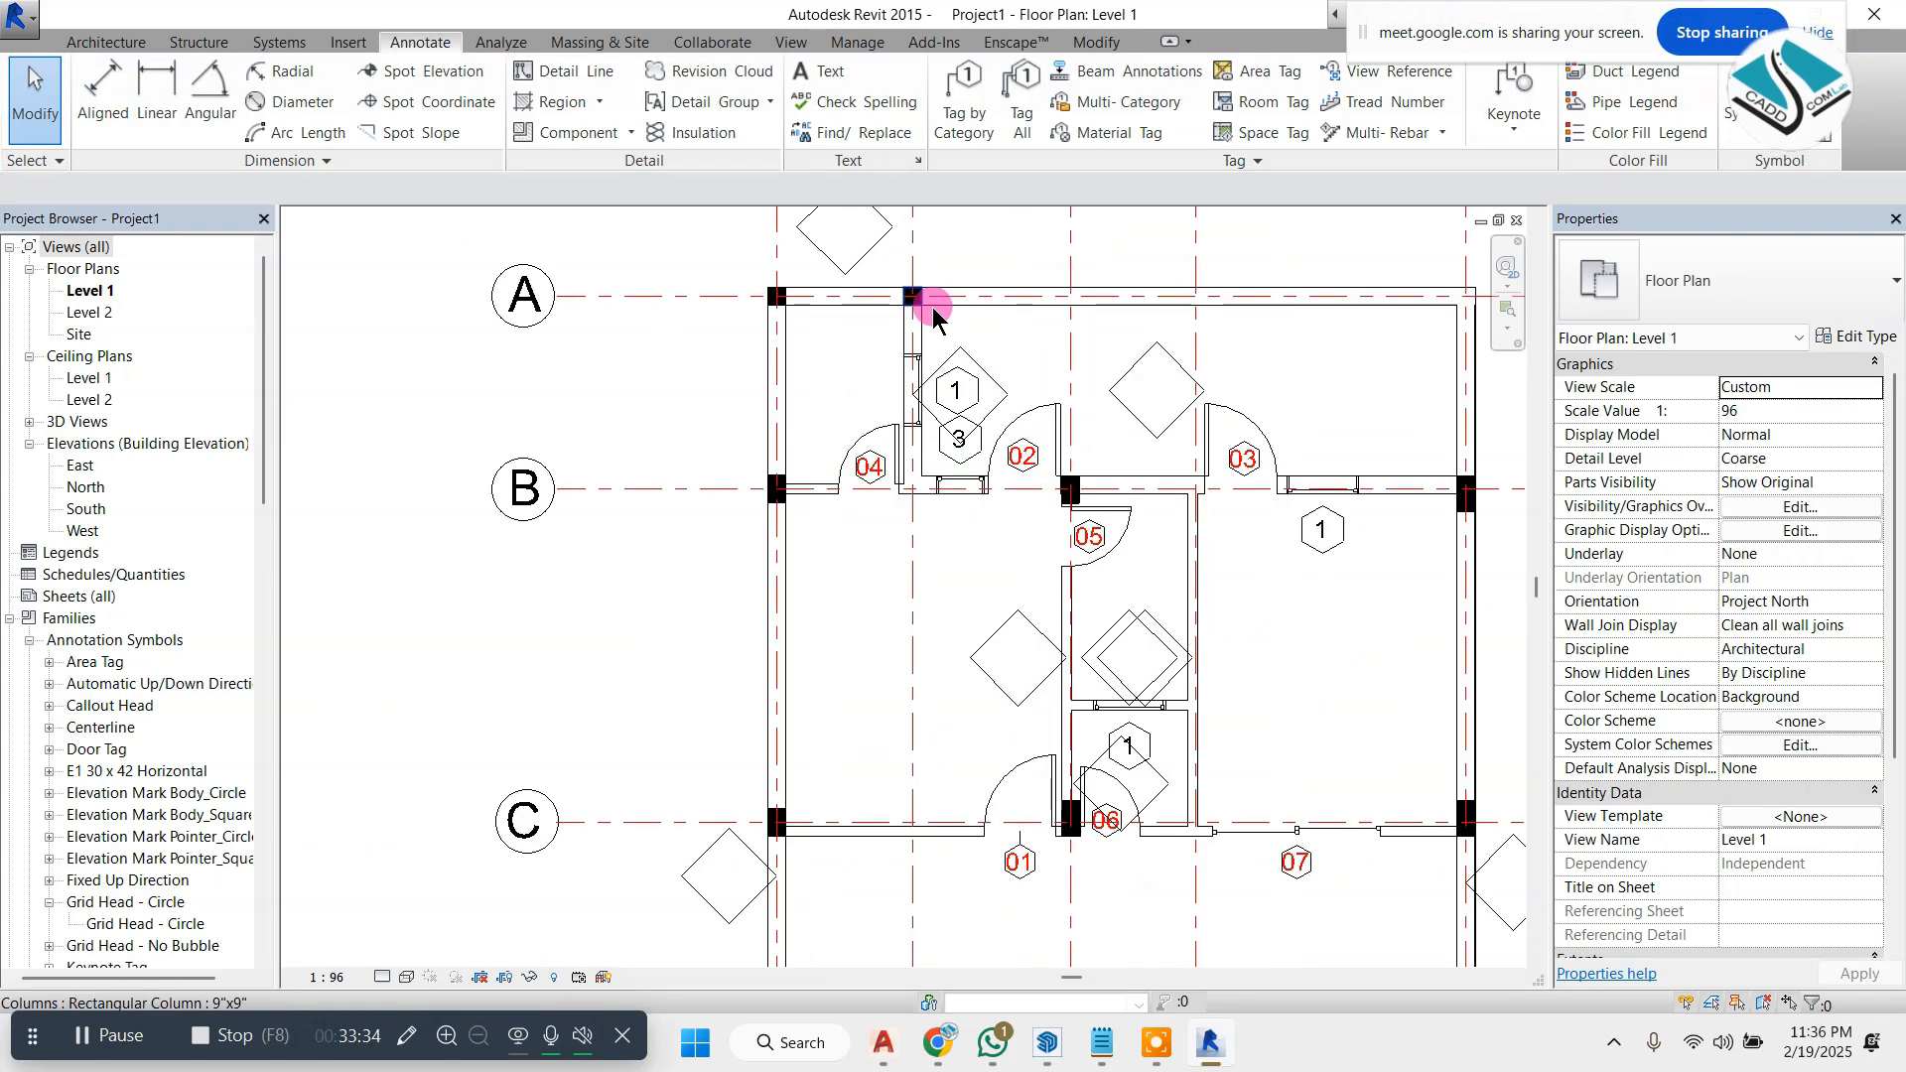
scroll(954, 412, up, 3)
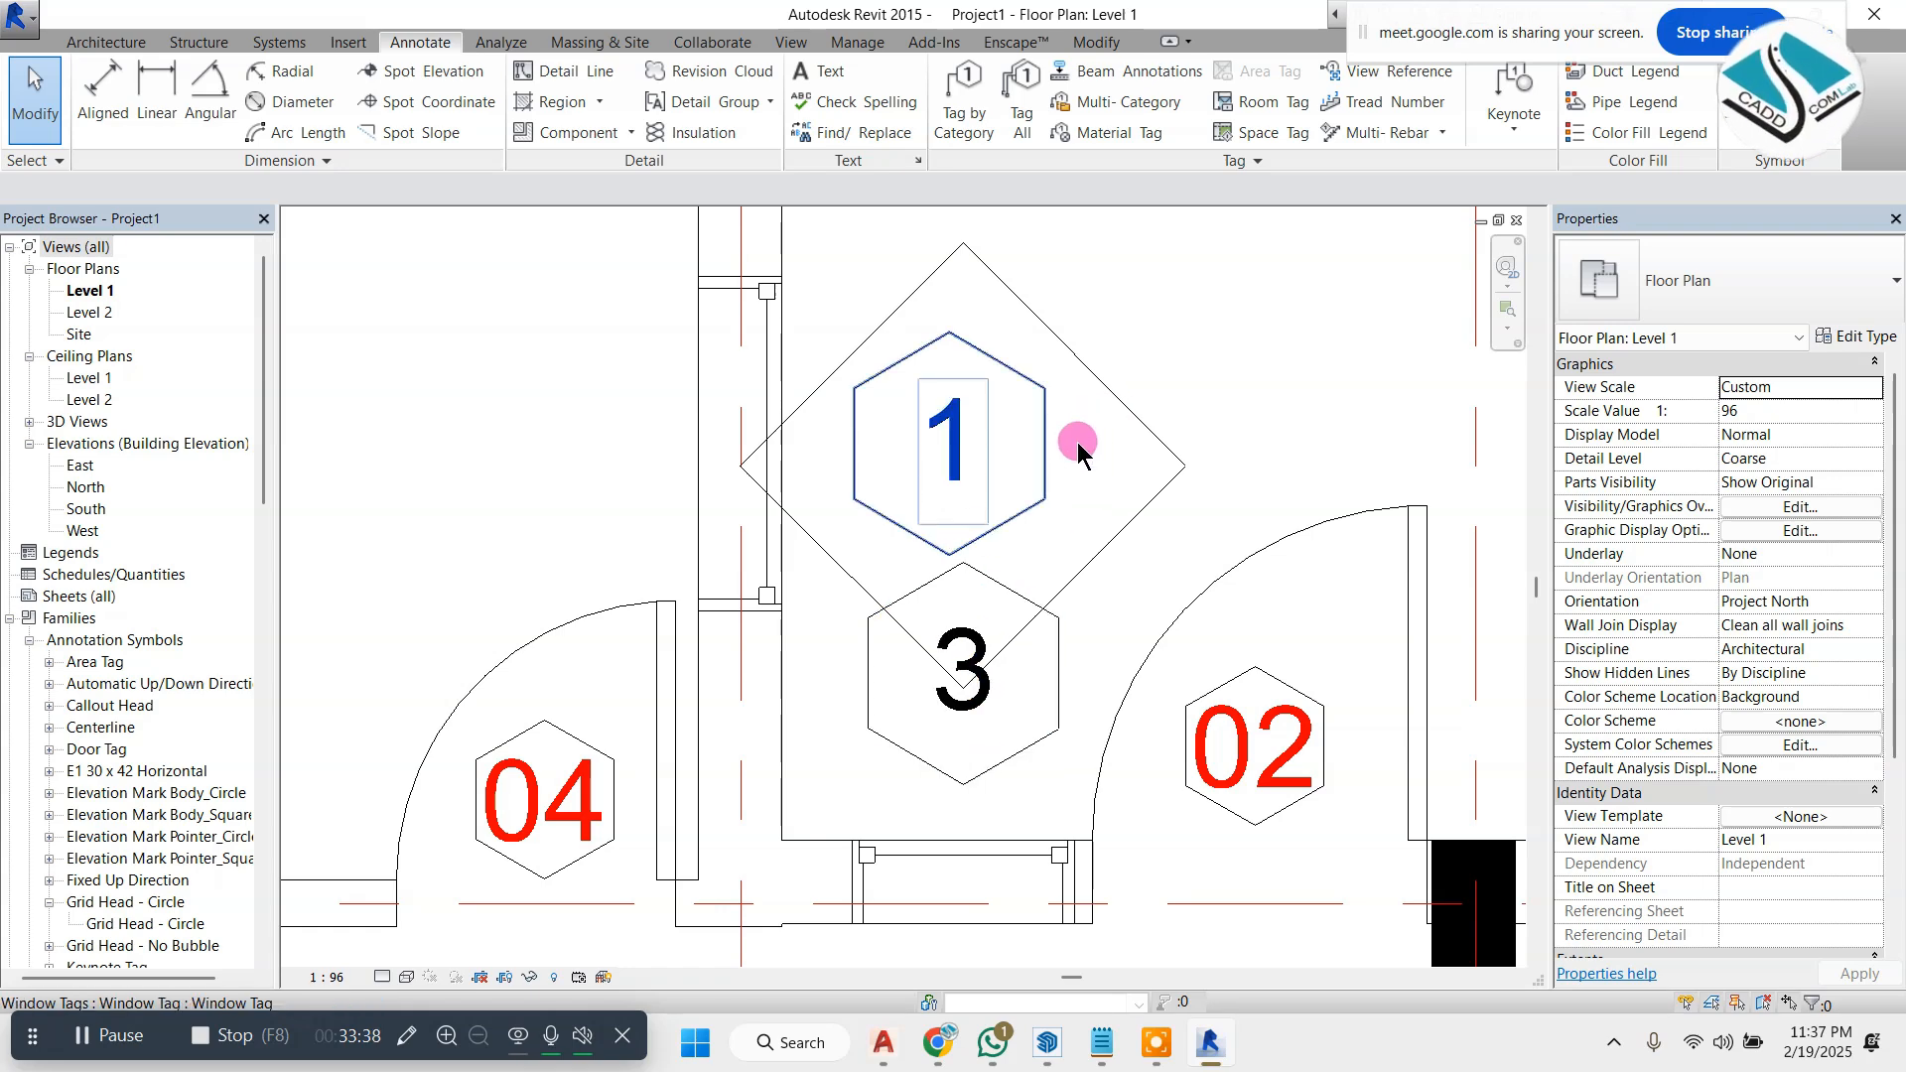
scroll(1004, 446, down, 2)
scroll(970, 426, up, 3)
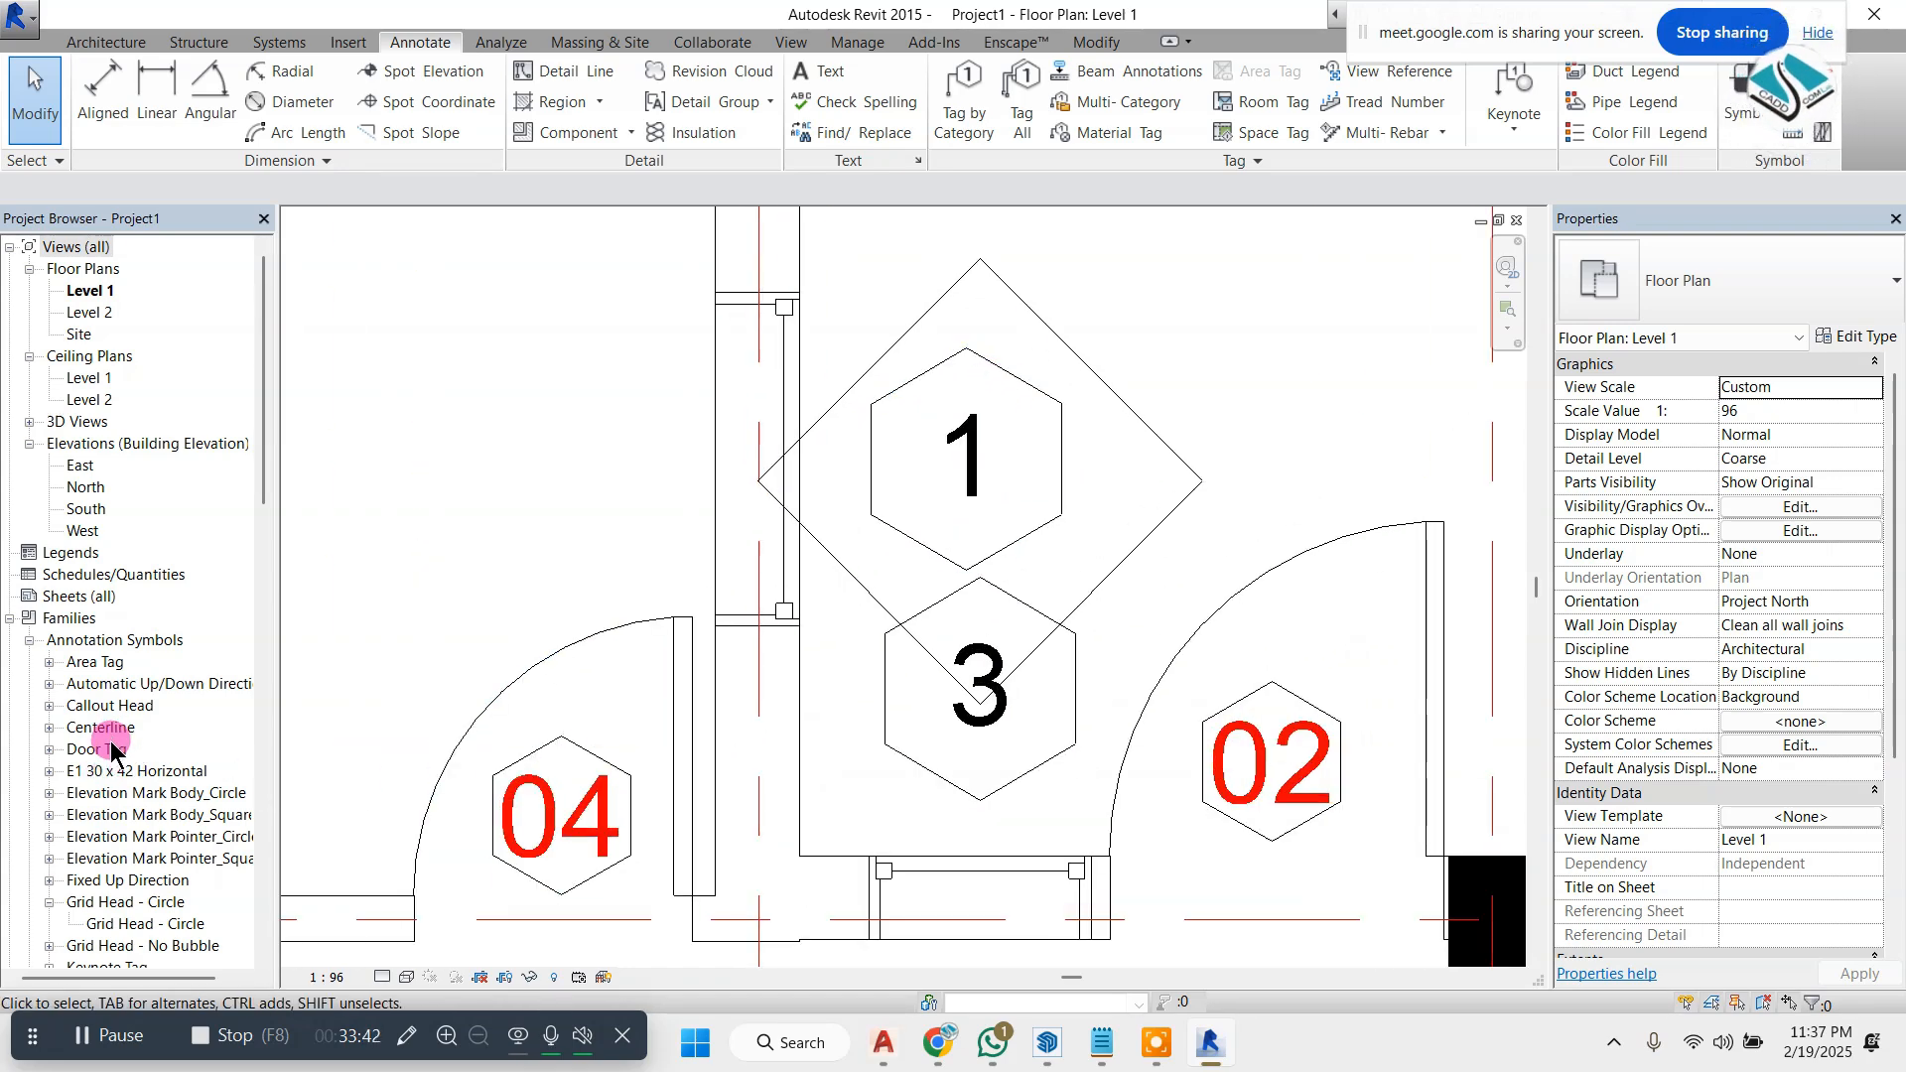
- Open the Window Tag annotation family for editing
scroll(111, 749, down, 1)
scroll(117, 747, down, 8)
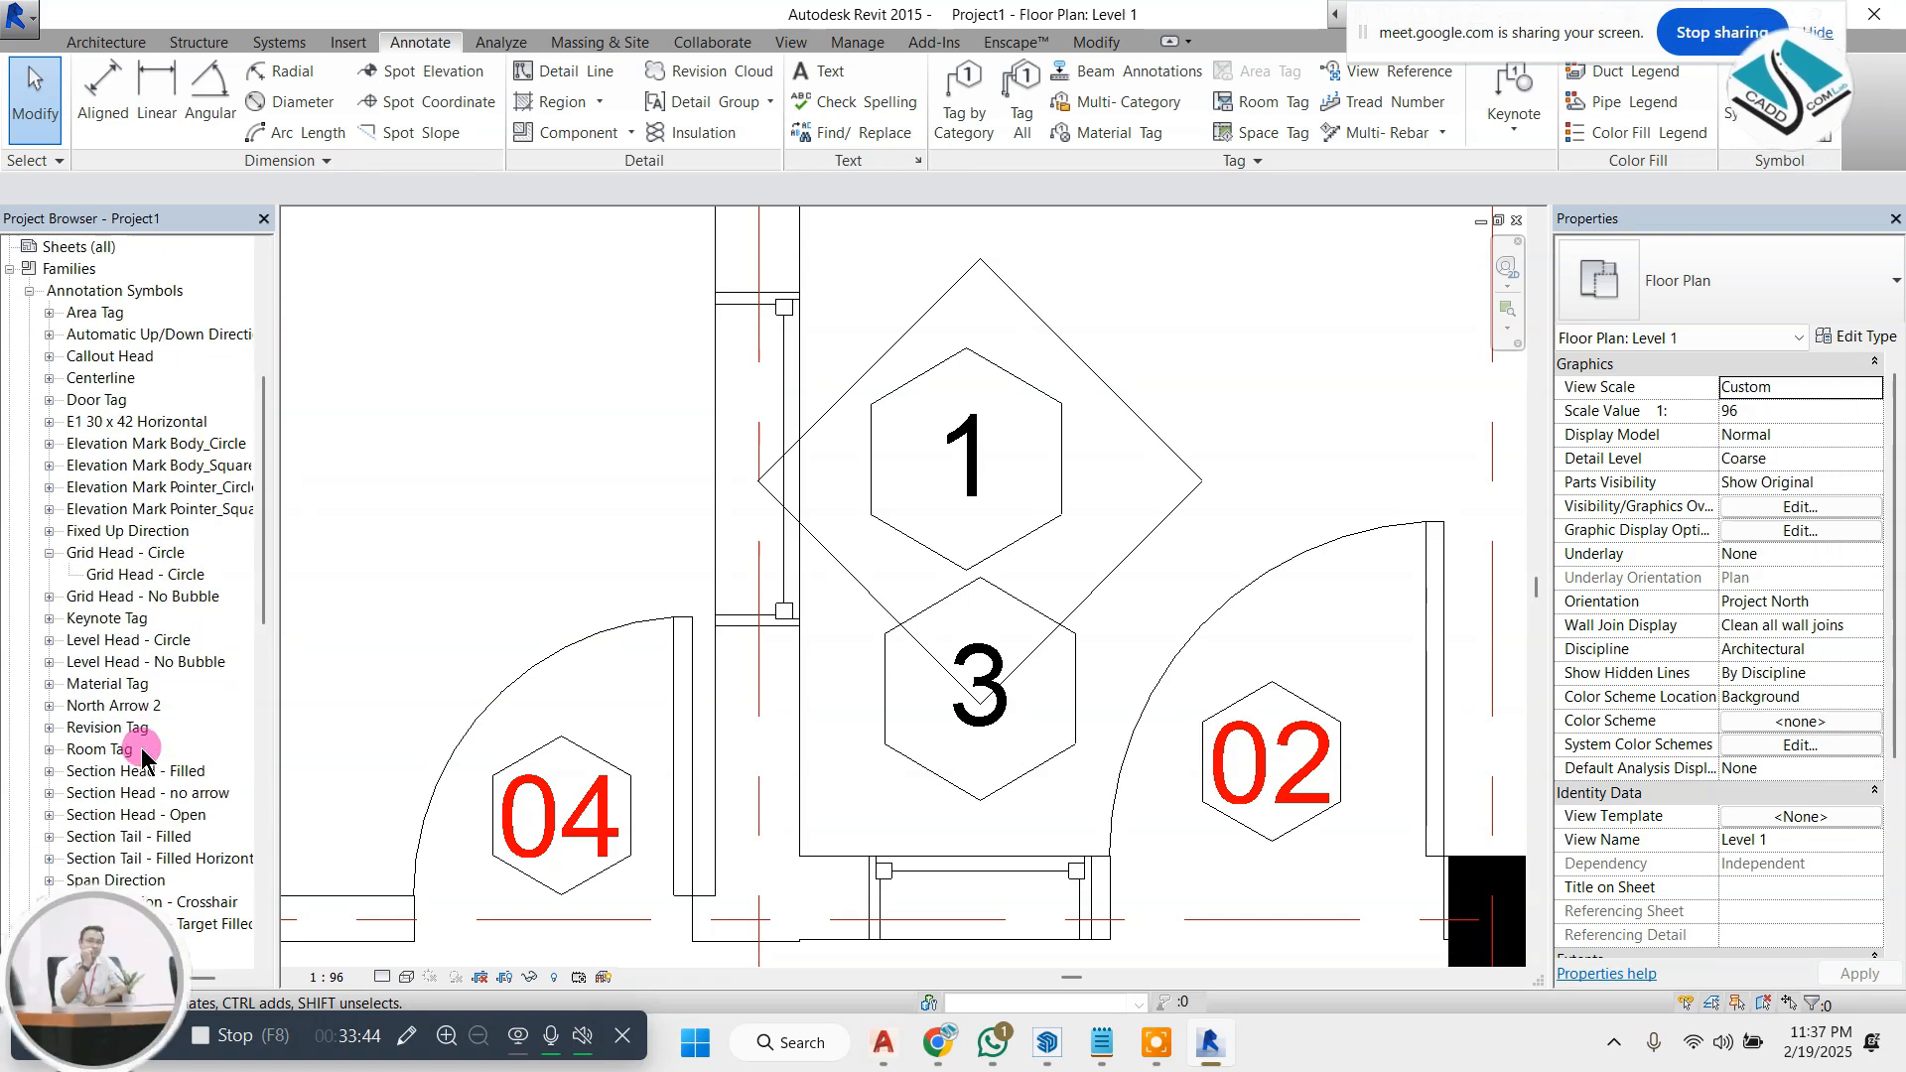
click(130, 771)
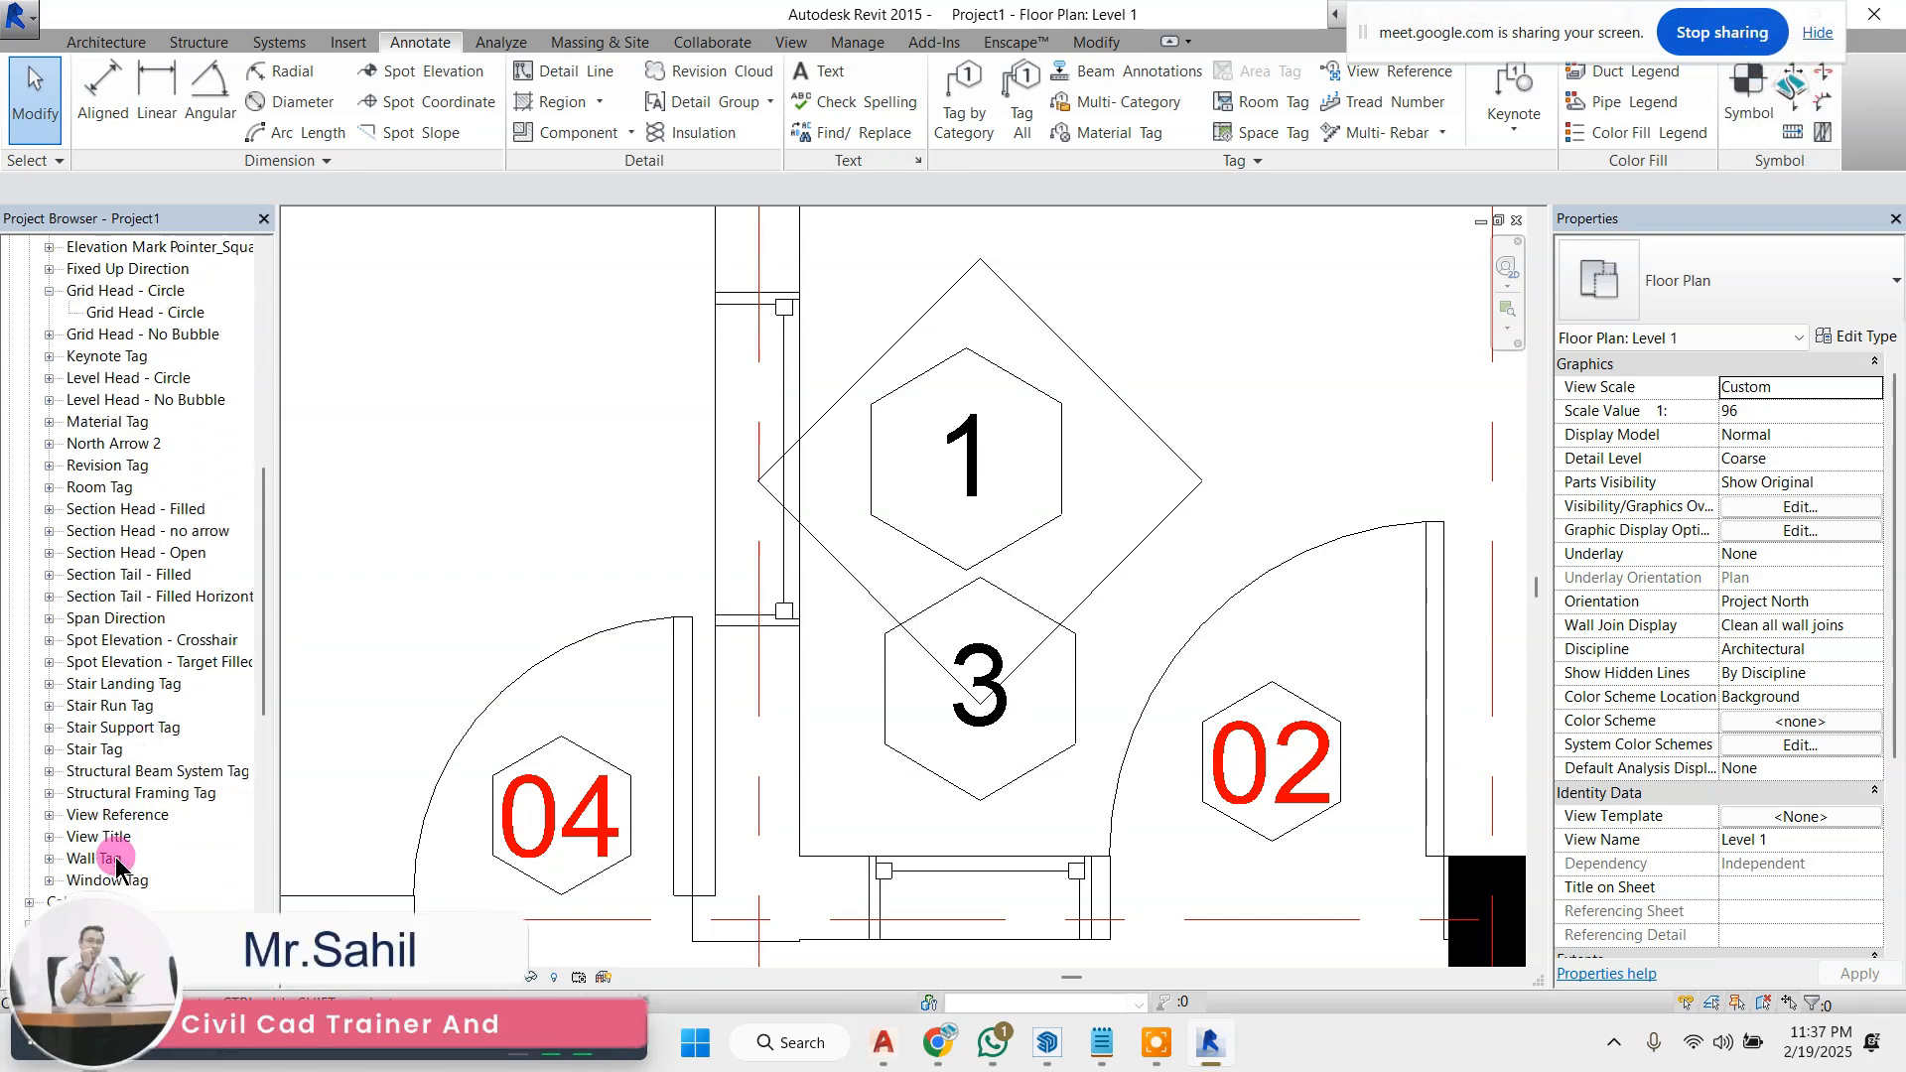
scroll(116, 854, down, 3)
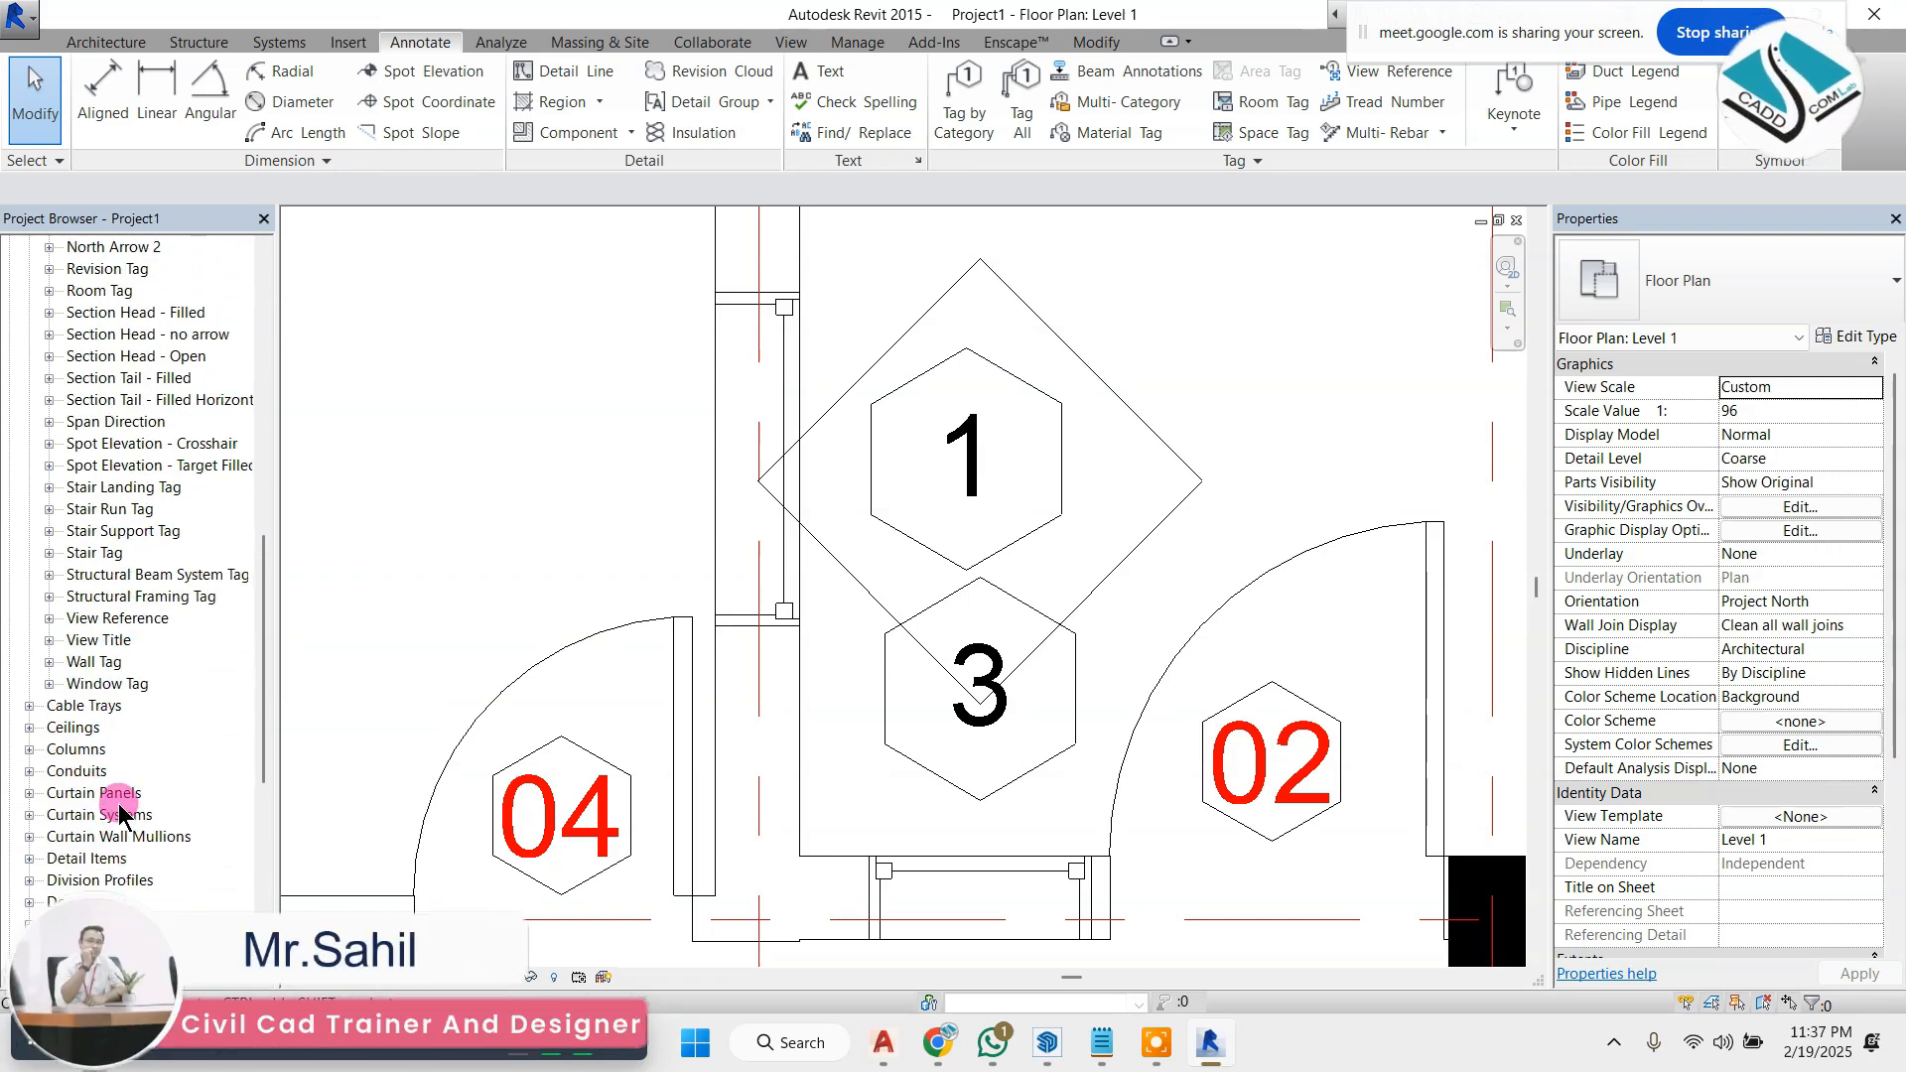
click(49, 684)
click(129, 684)
right_click(147, 686)
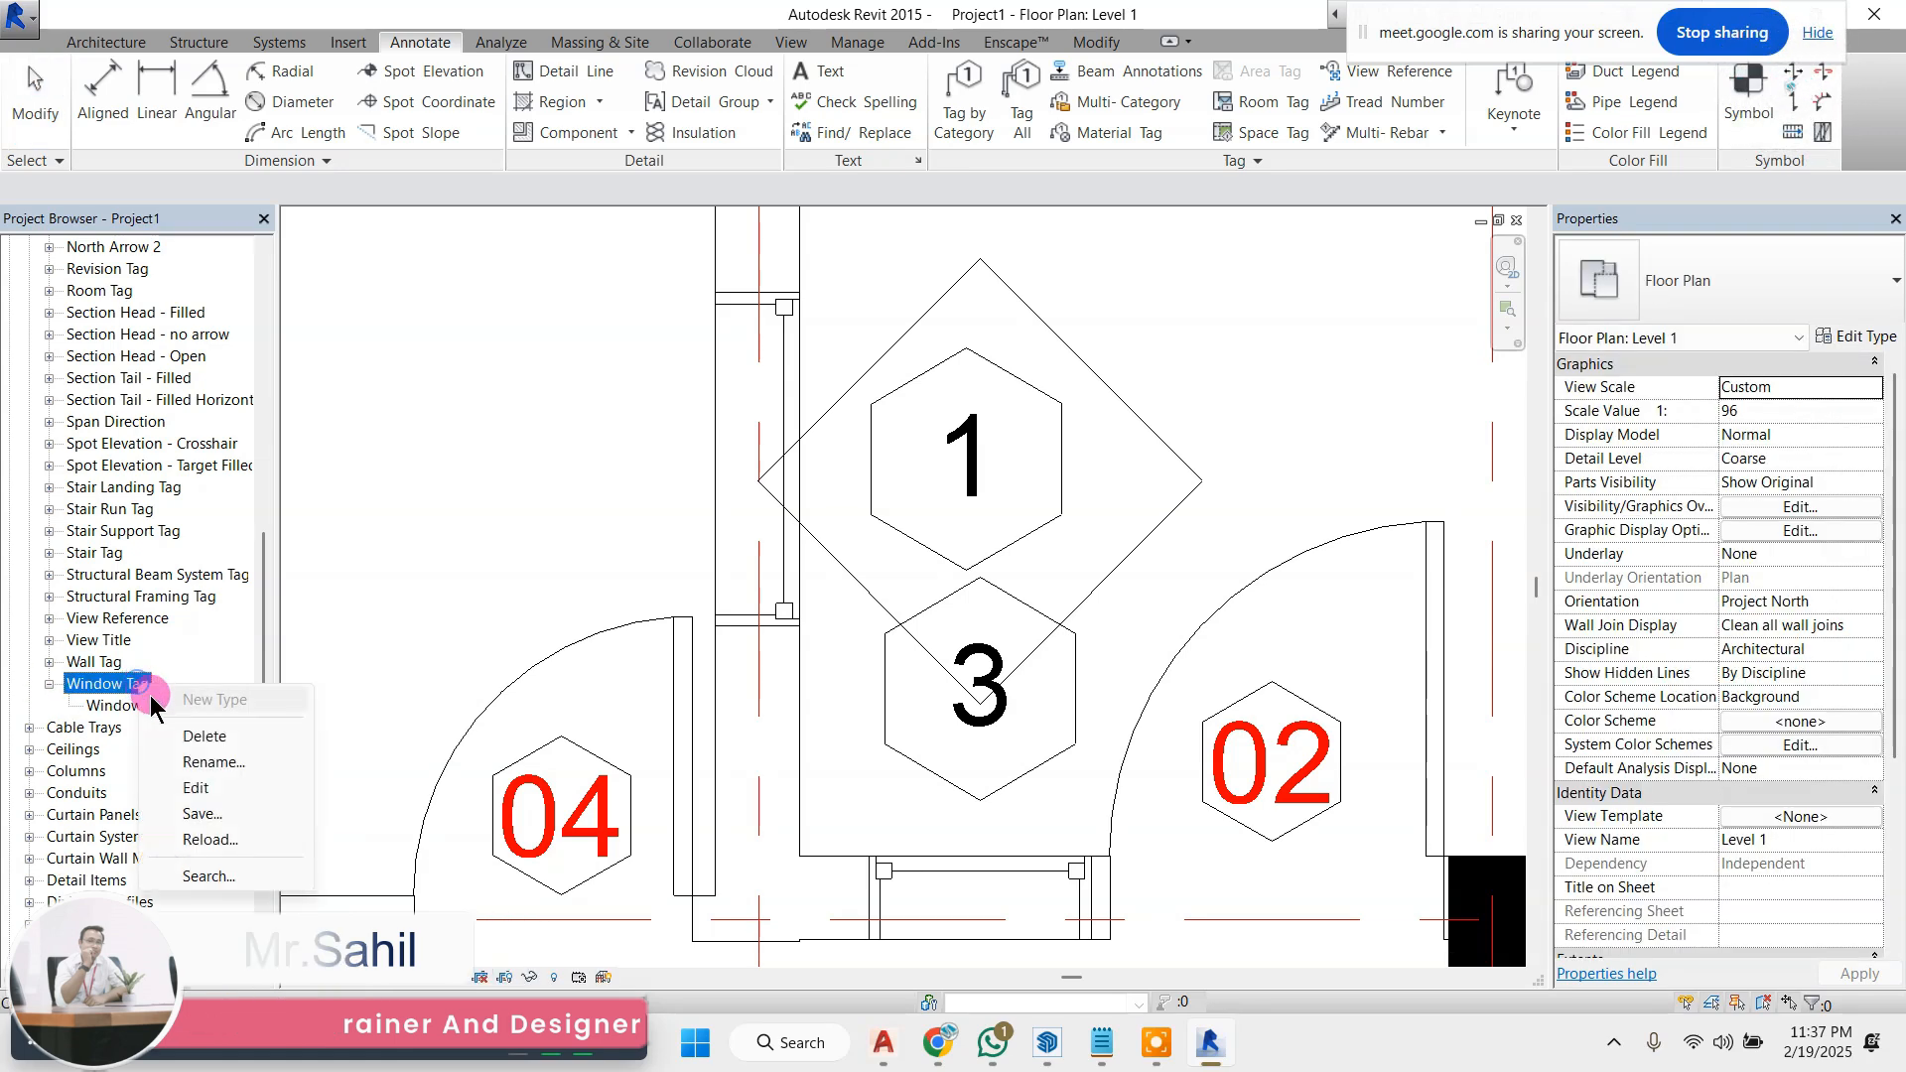
click(229, 788)
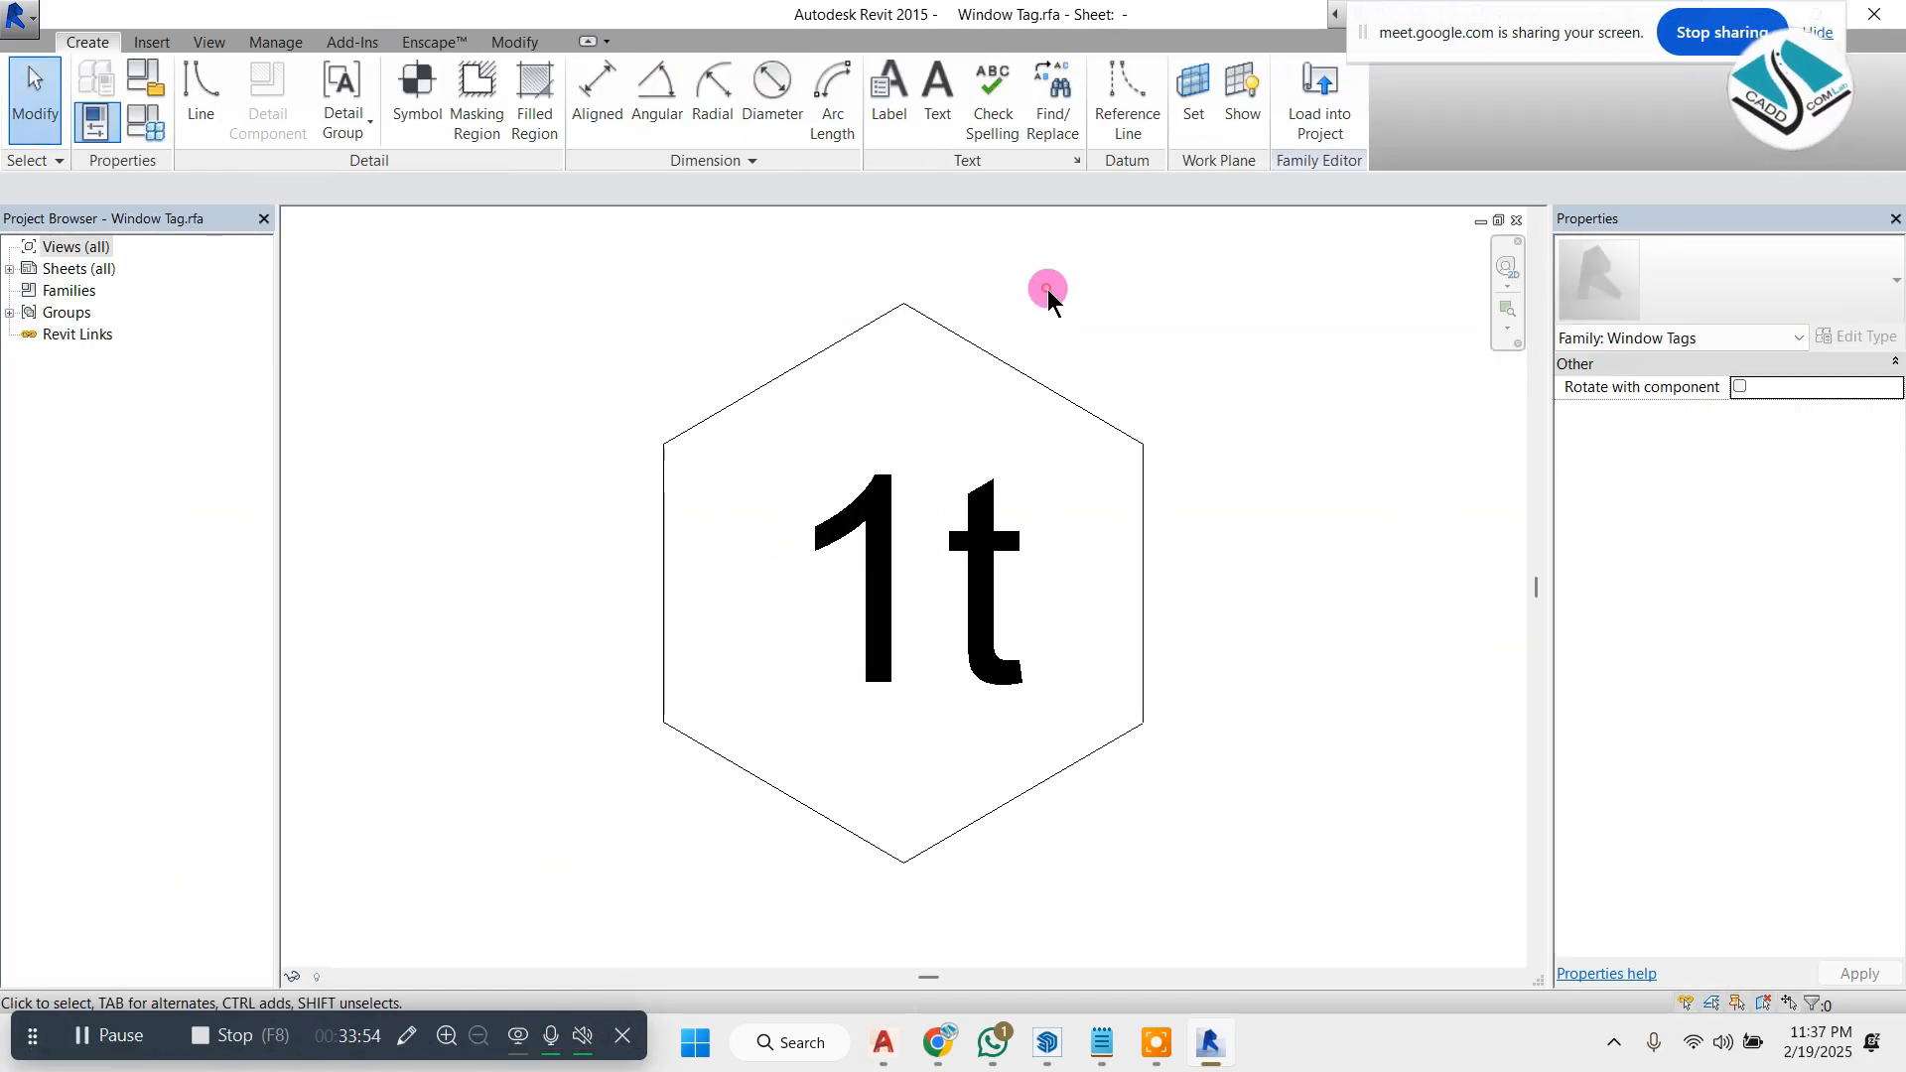
- Delete the hexagon outline around the window tag label
drag(1046, 288, 806, 363)
key(Delete)
click(1141, 558)
key(Delete)
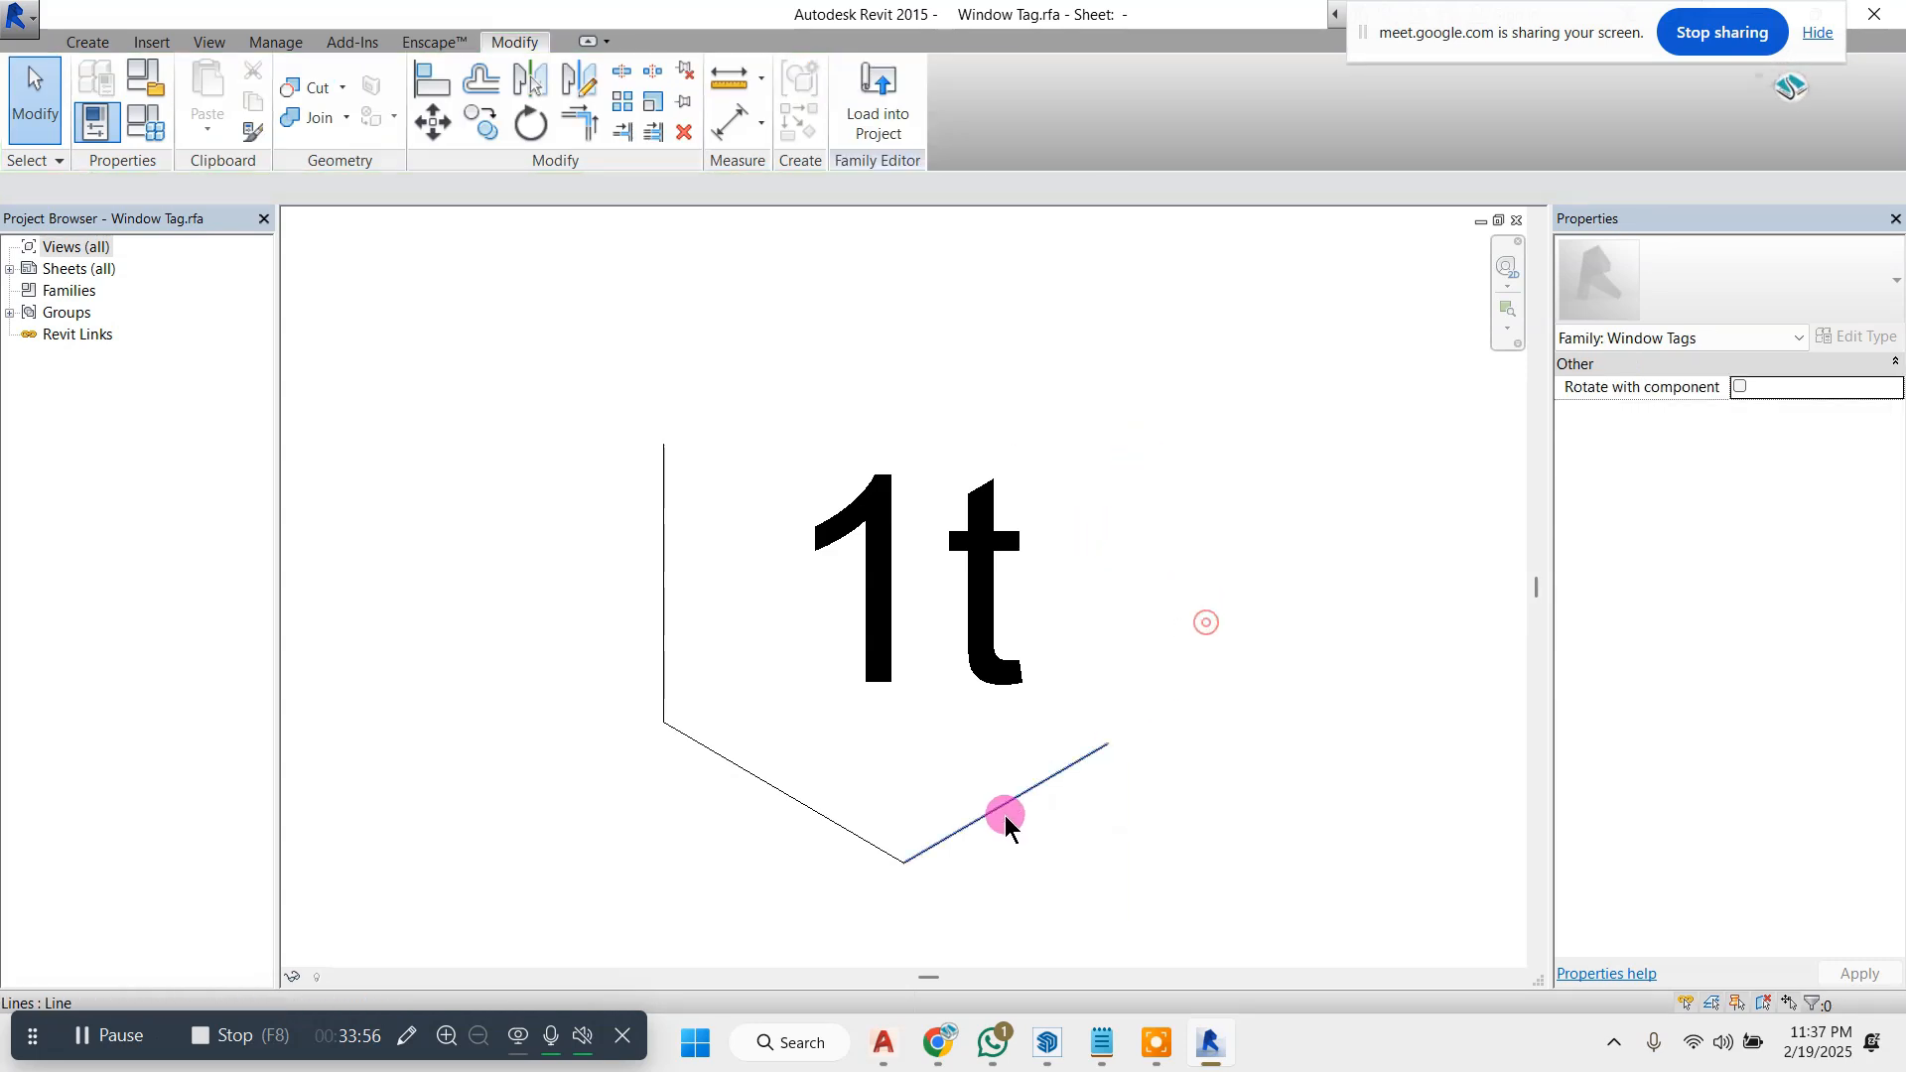
drag(740, 664, 545, 789)
key(Delete)
key(ctrl+z)
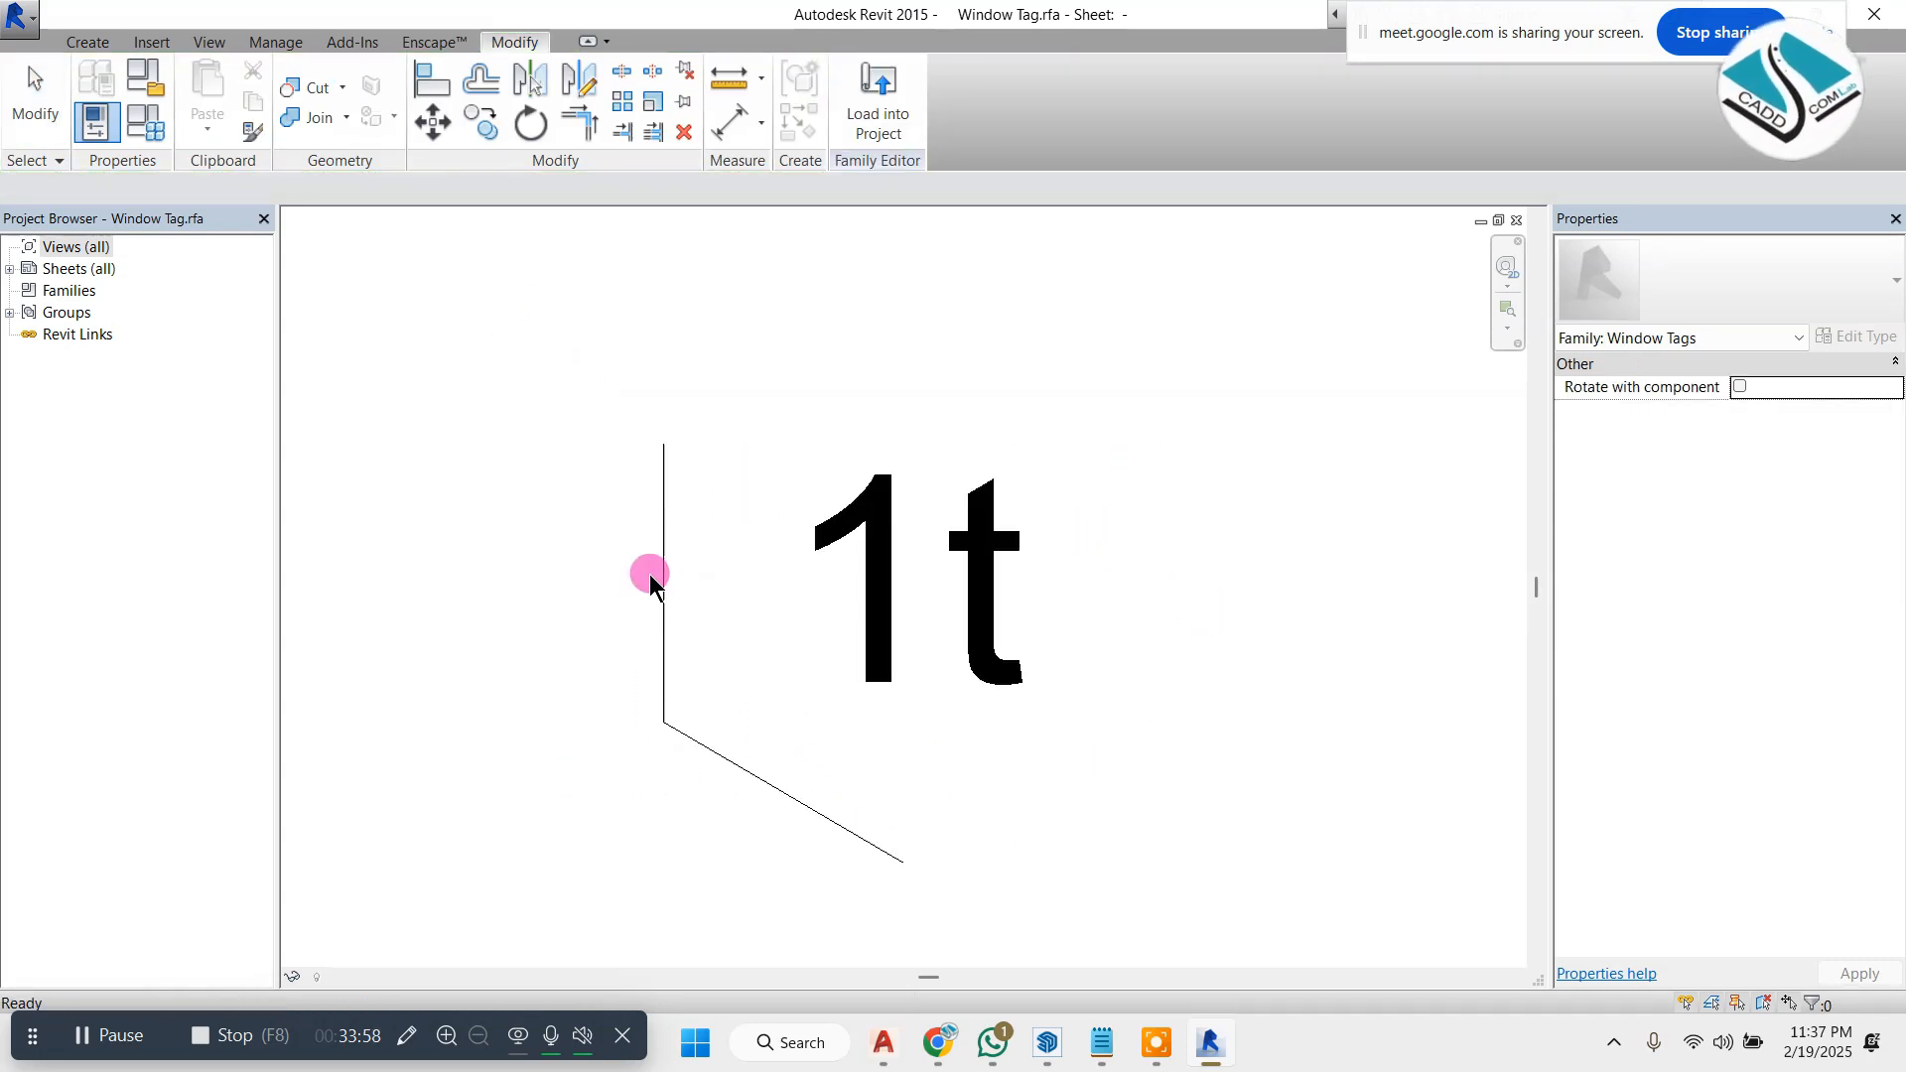
click(658, 601)
key(Delete)
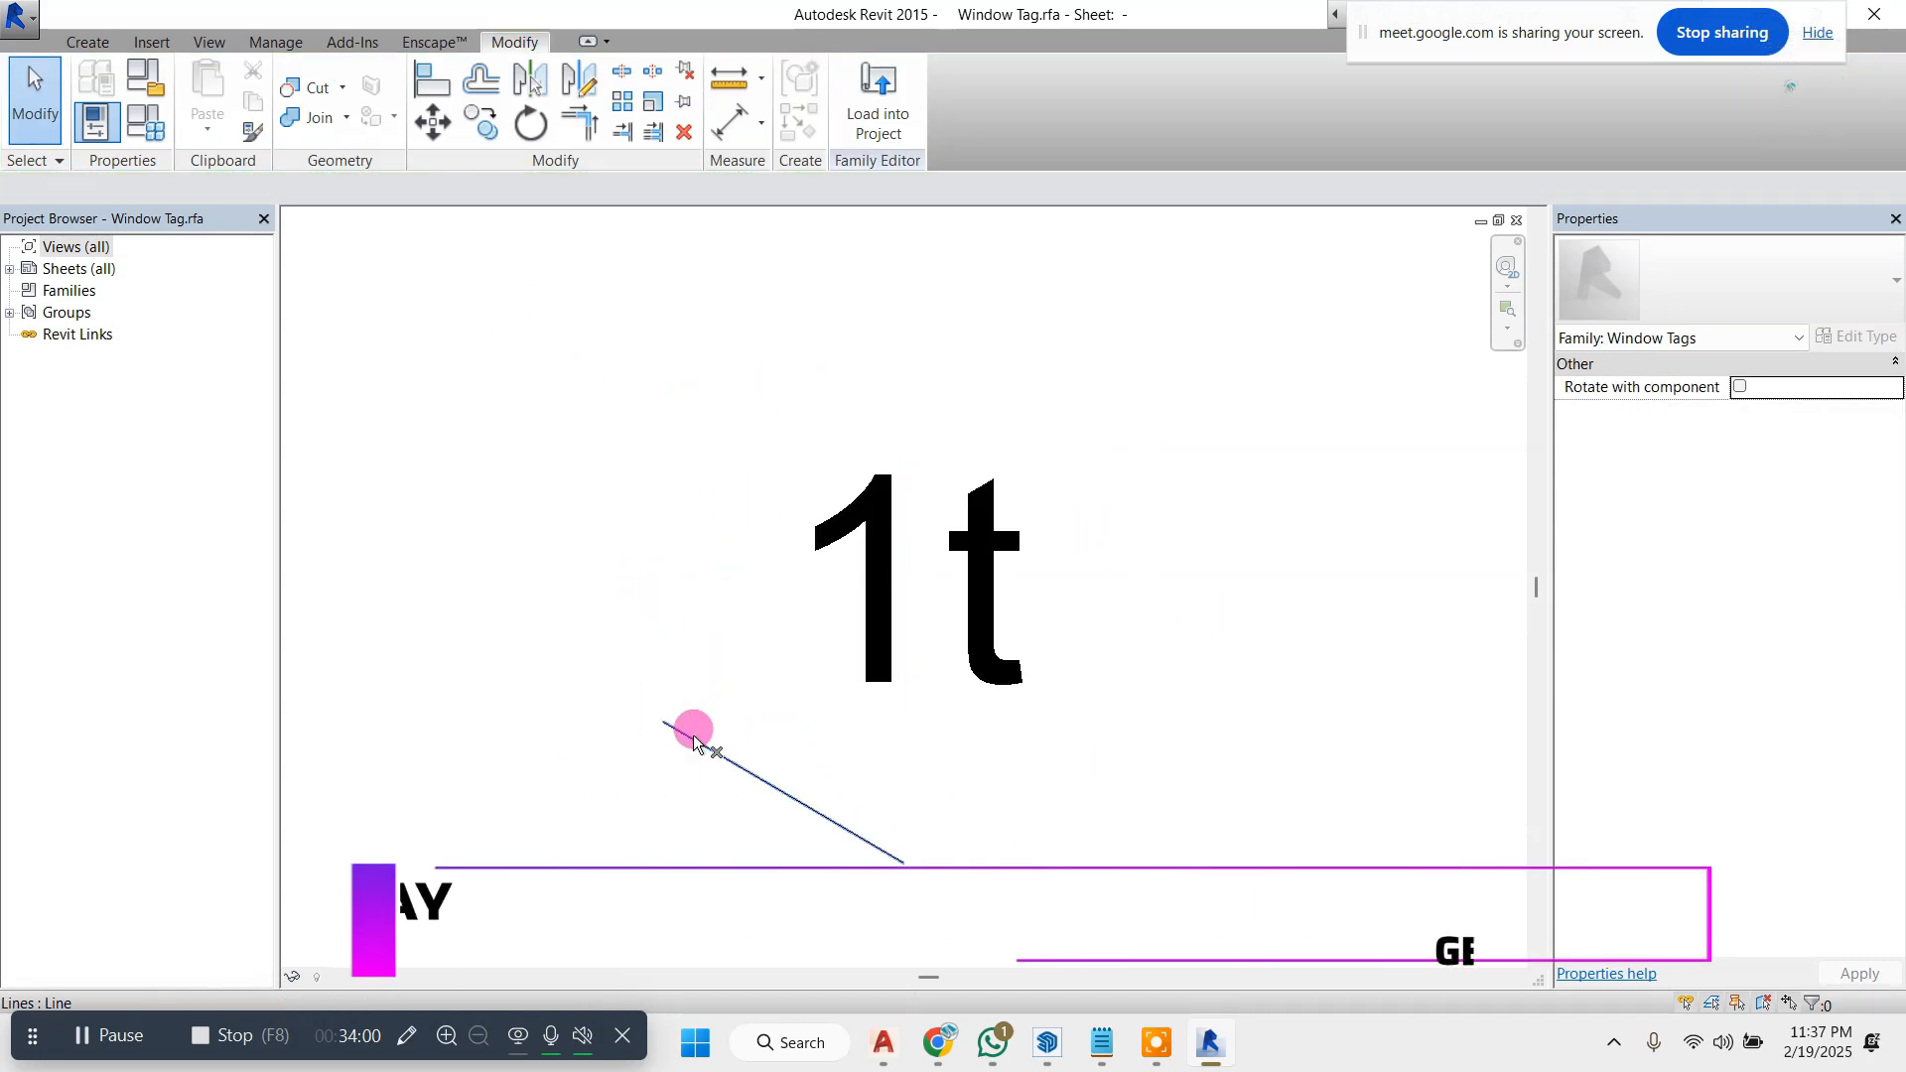
click(710, 761)
key(Delete)
- Draw a circle around the window tag label as its new outline
click(95, 43)
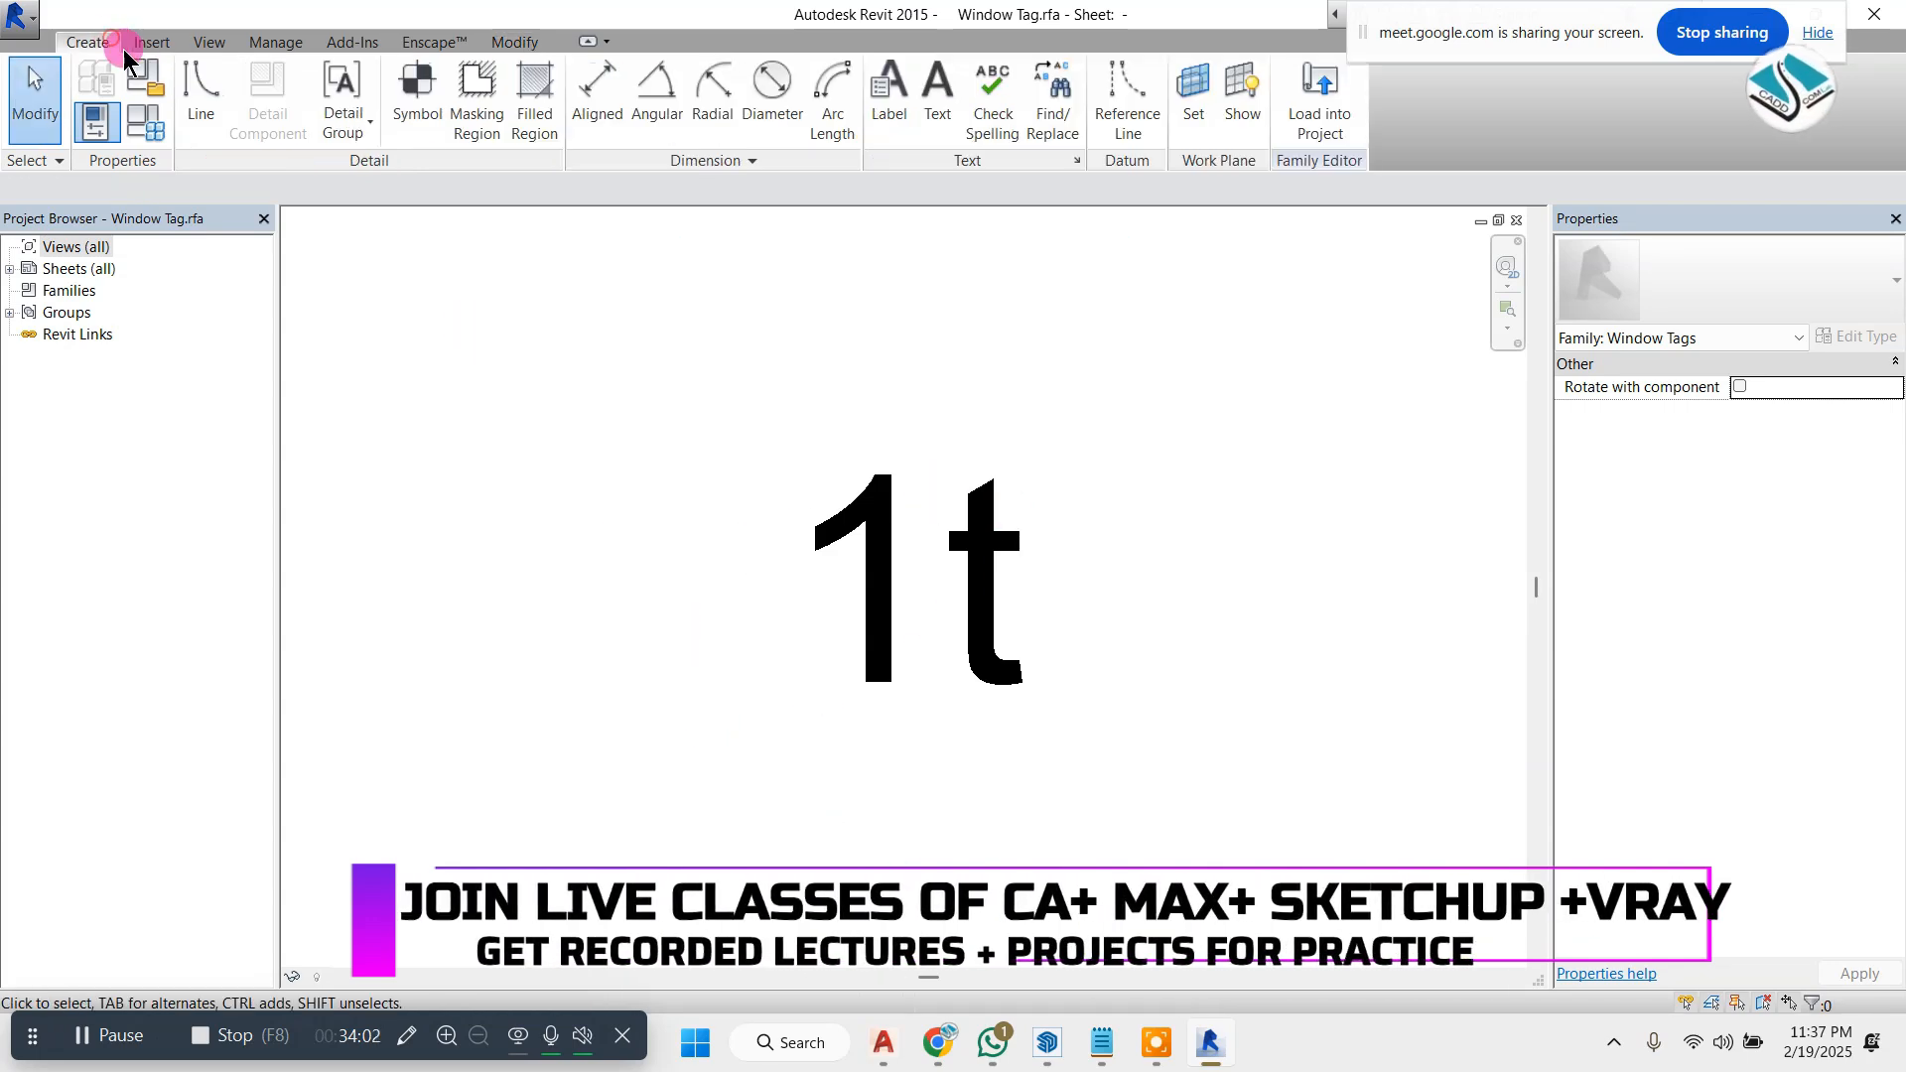
click(214, 94)
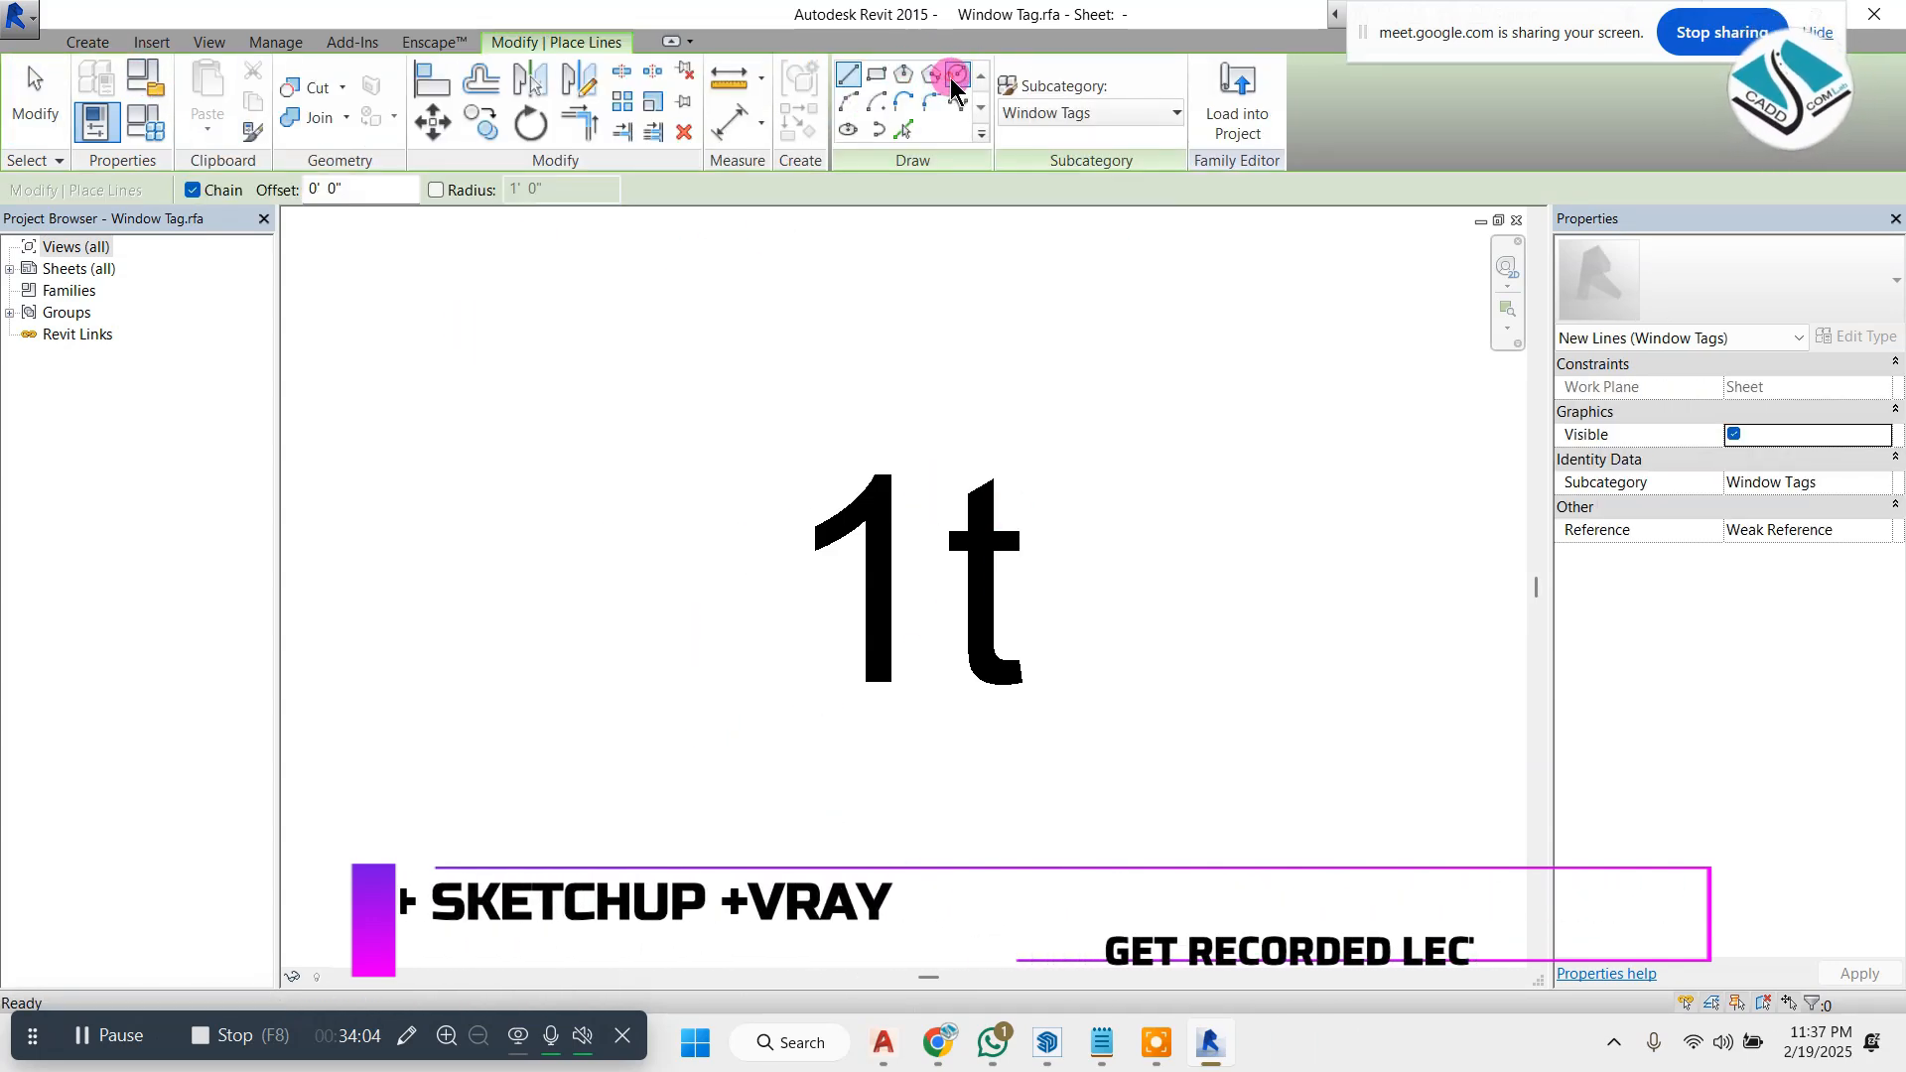
click(957, 74)
click(931, 588)
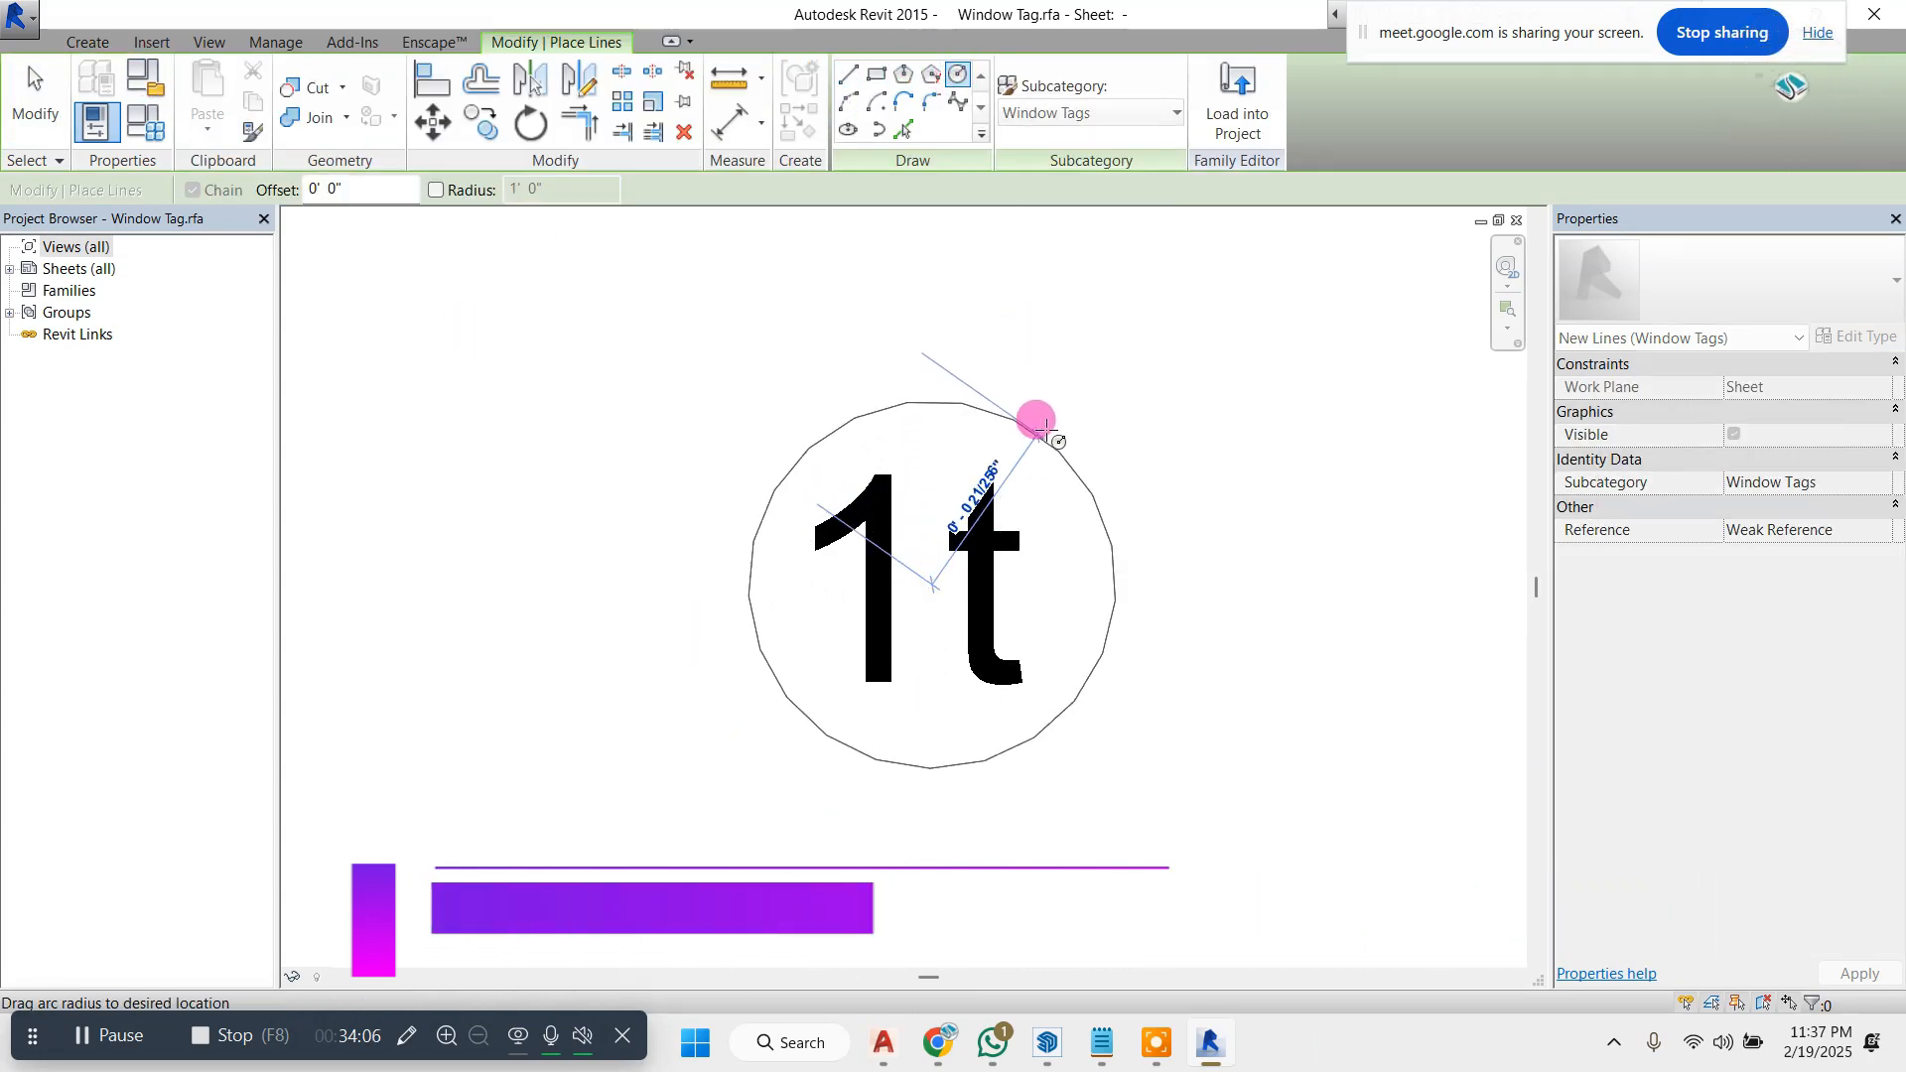
click(1044, 415)
key(Escape)
key(Escape)
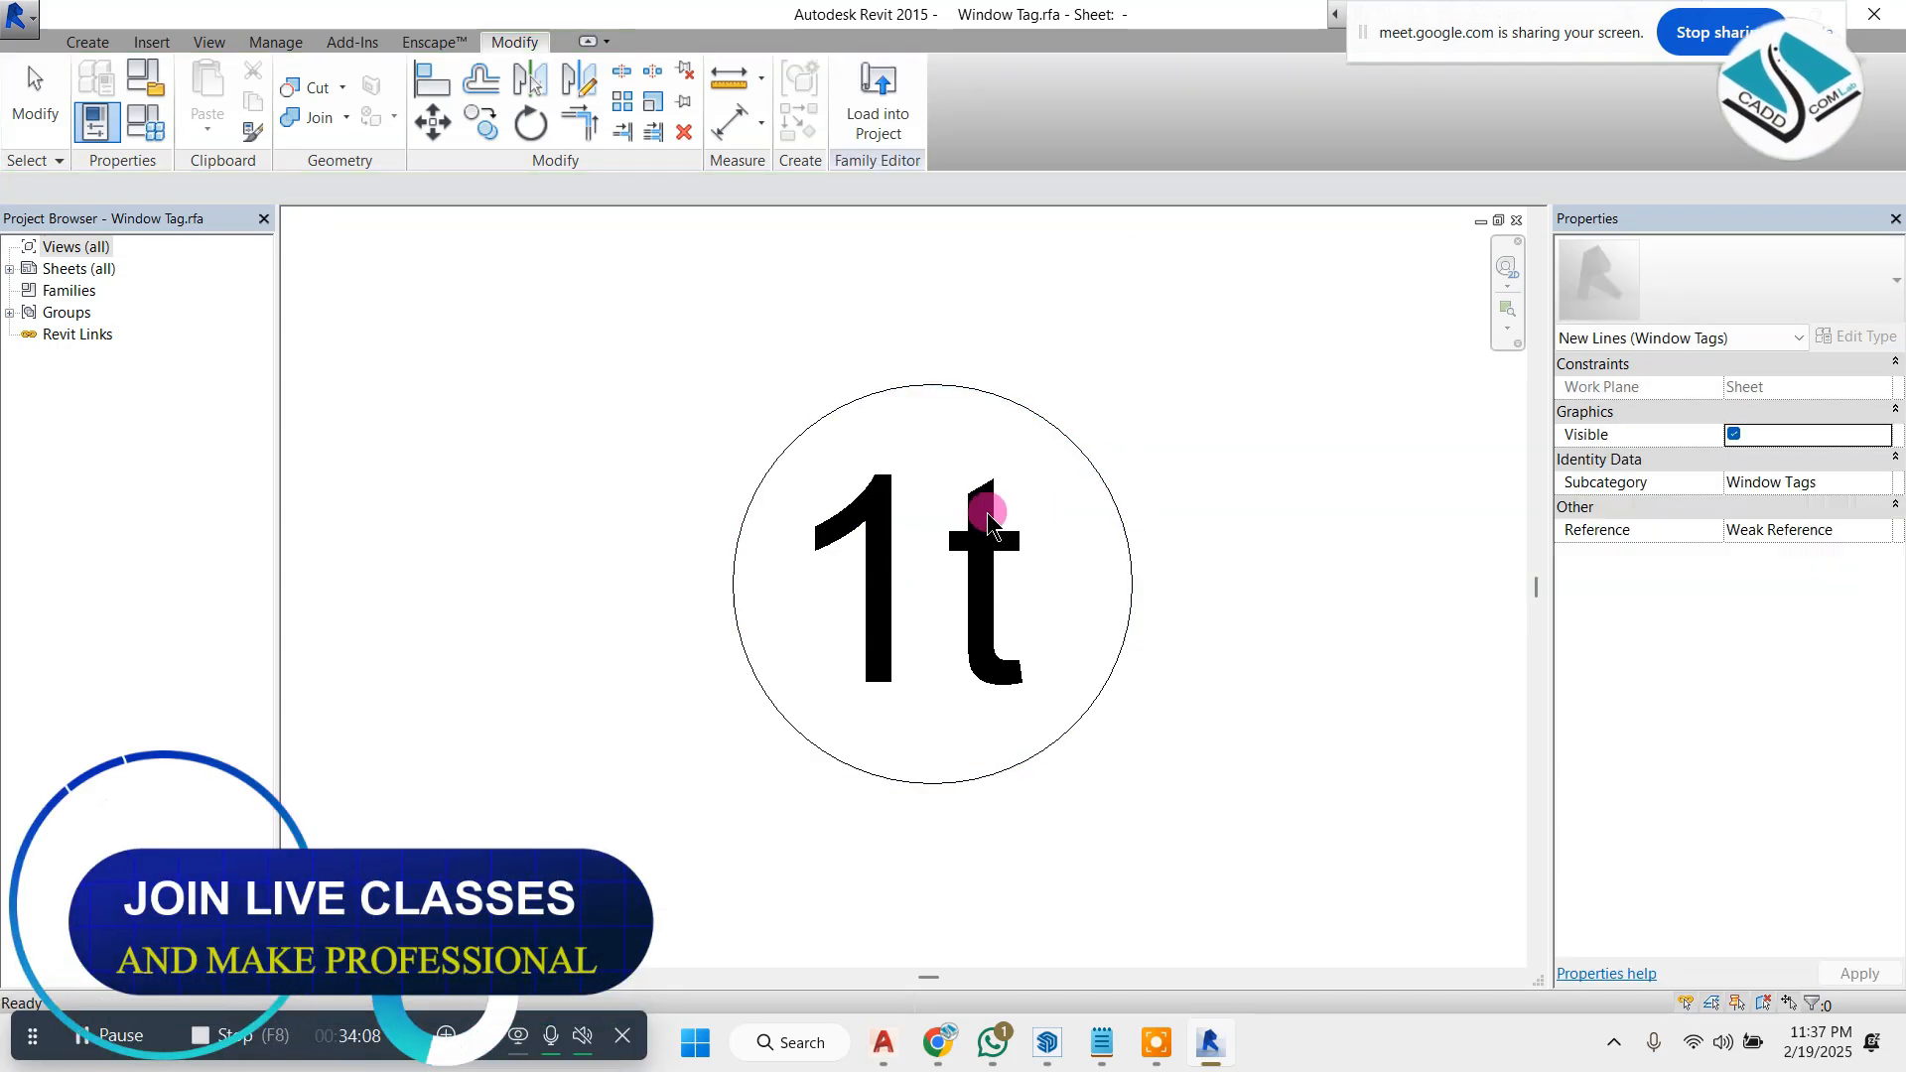
- Edit the label's Type Mark parameter to use prefix 0 and no suffix, and centre the label inside the circle
click(996, 531)
click(857, 91)
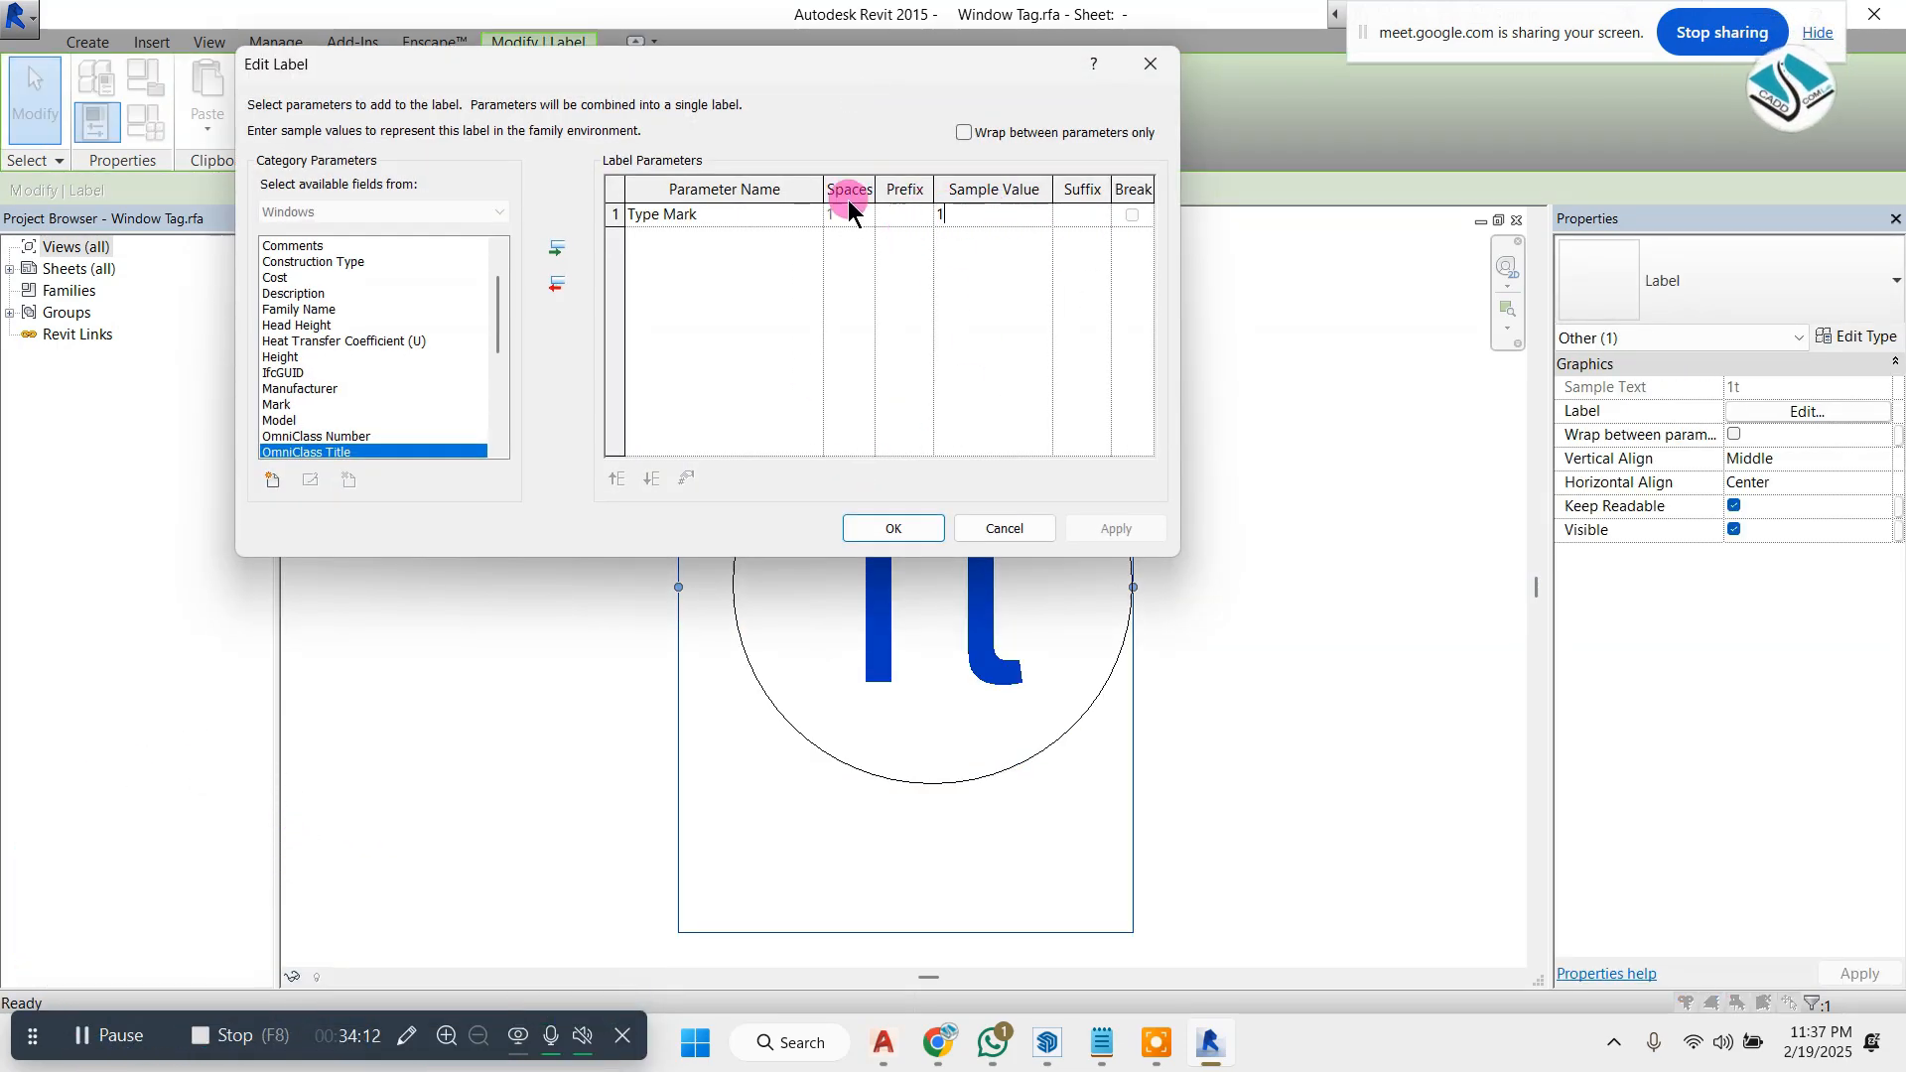
click(891, 216)
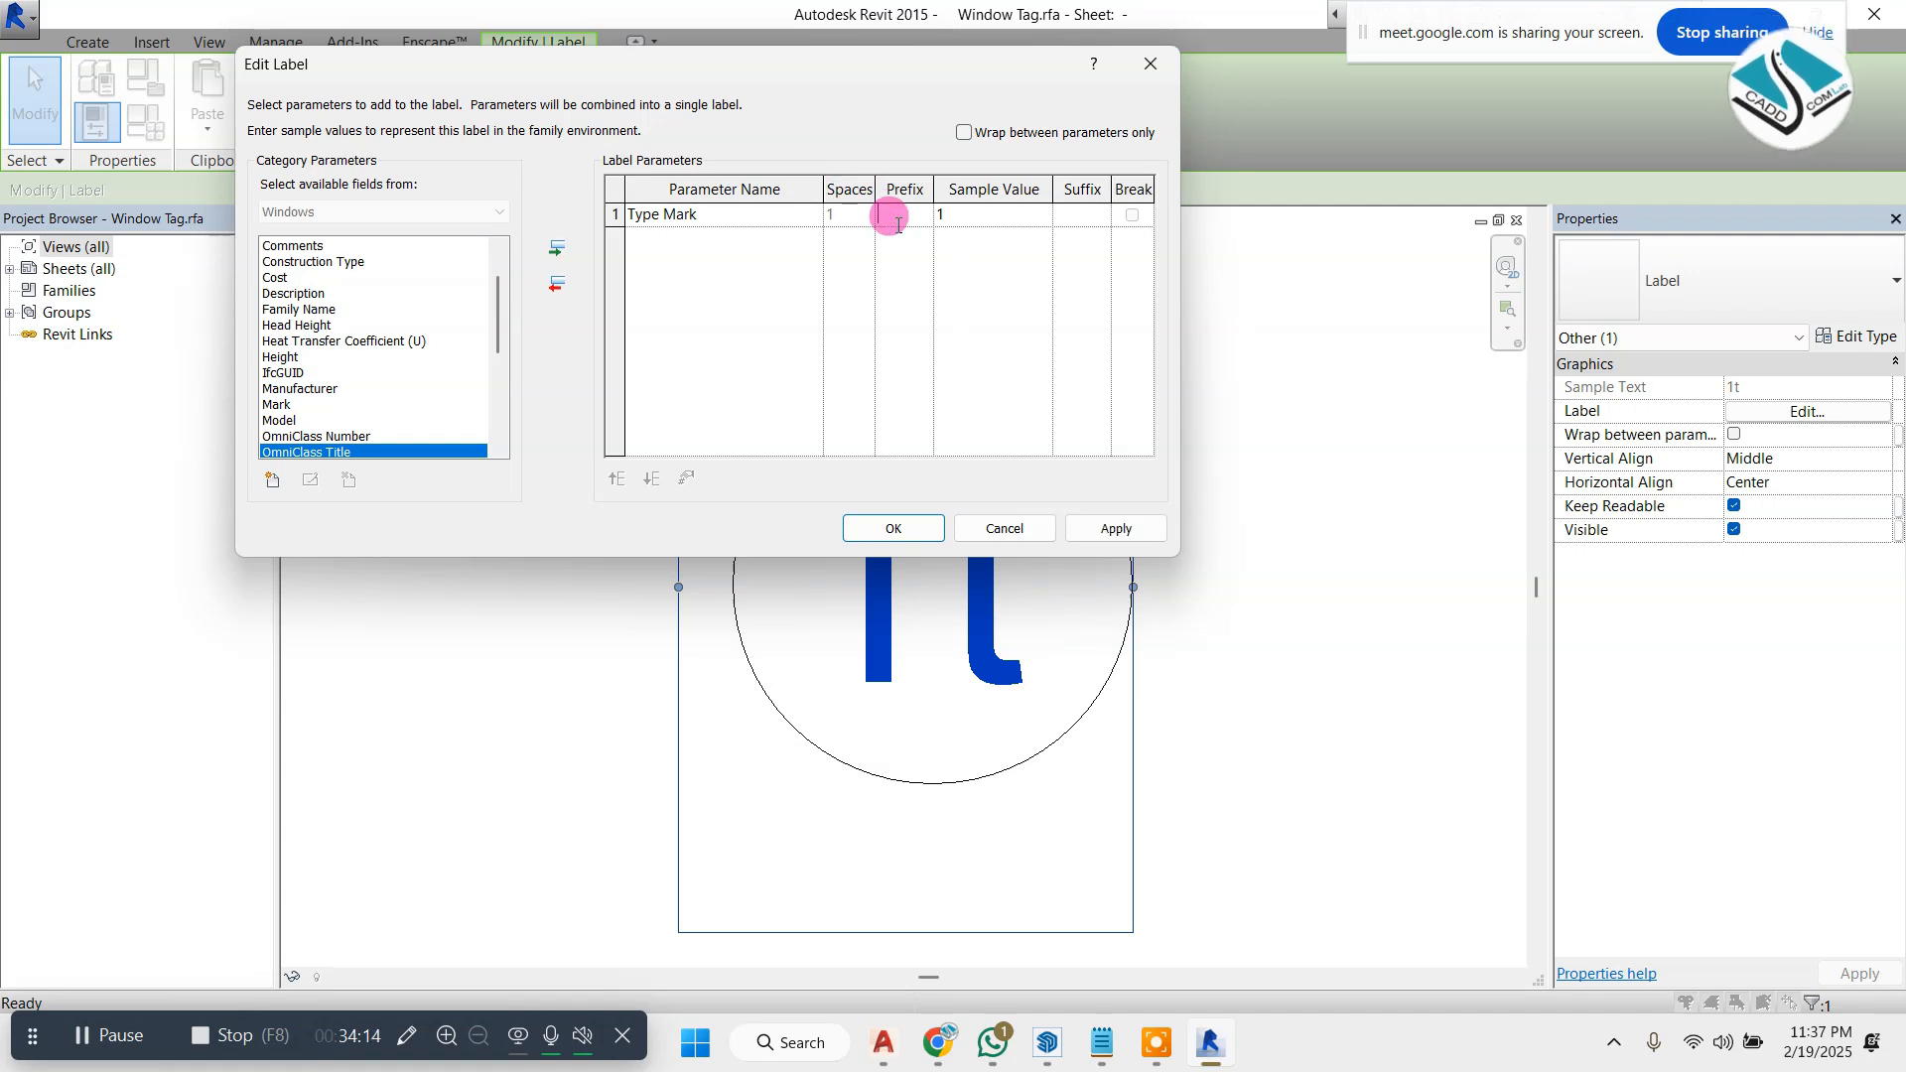
click(906, 537)
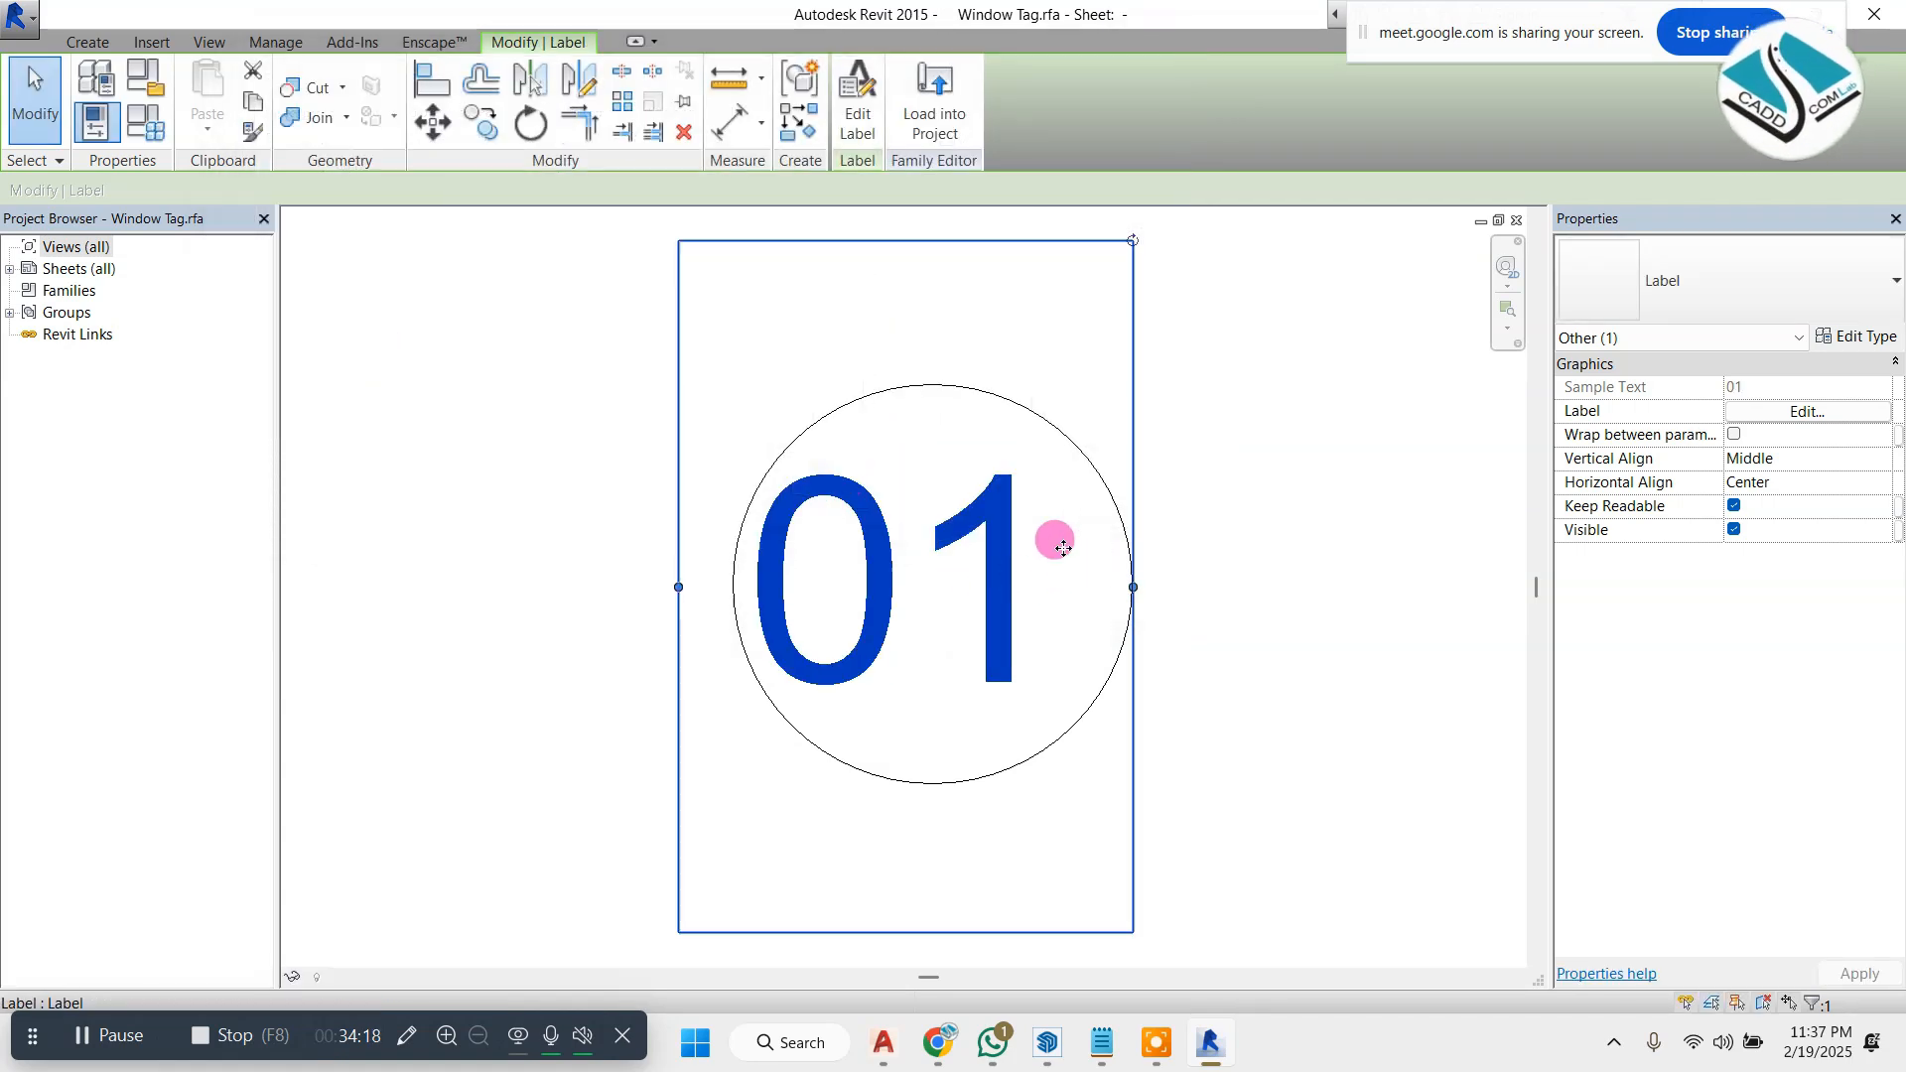
drag(1063, 546, 1094, 546)
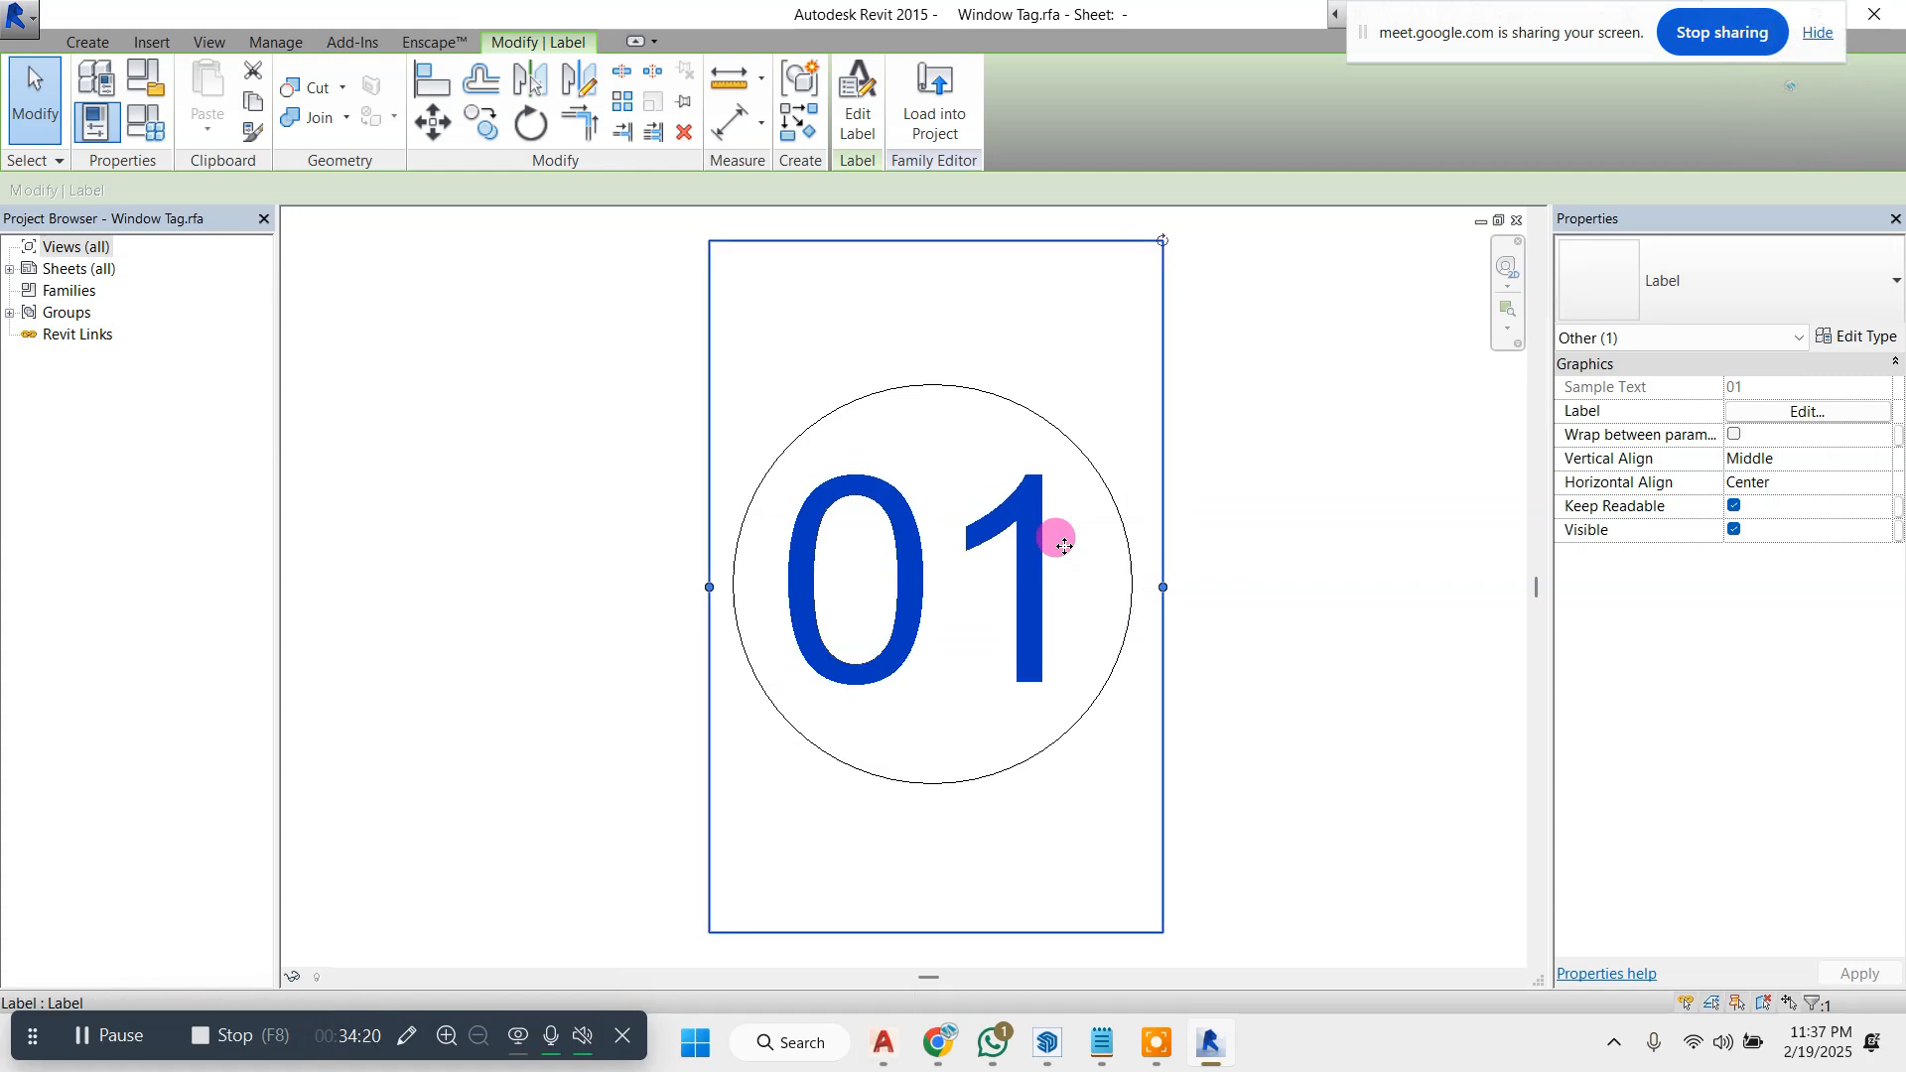
- Set the label type's text font to Revit_HEB_DWG
click(1864, 335)
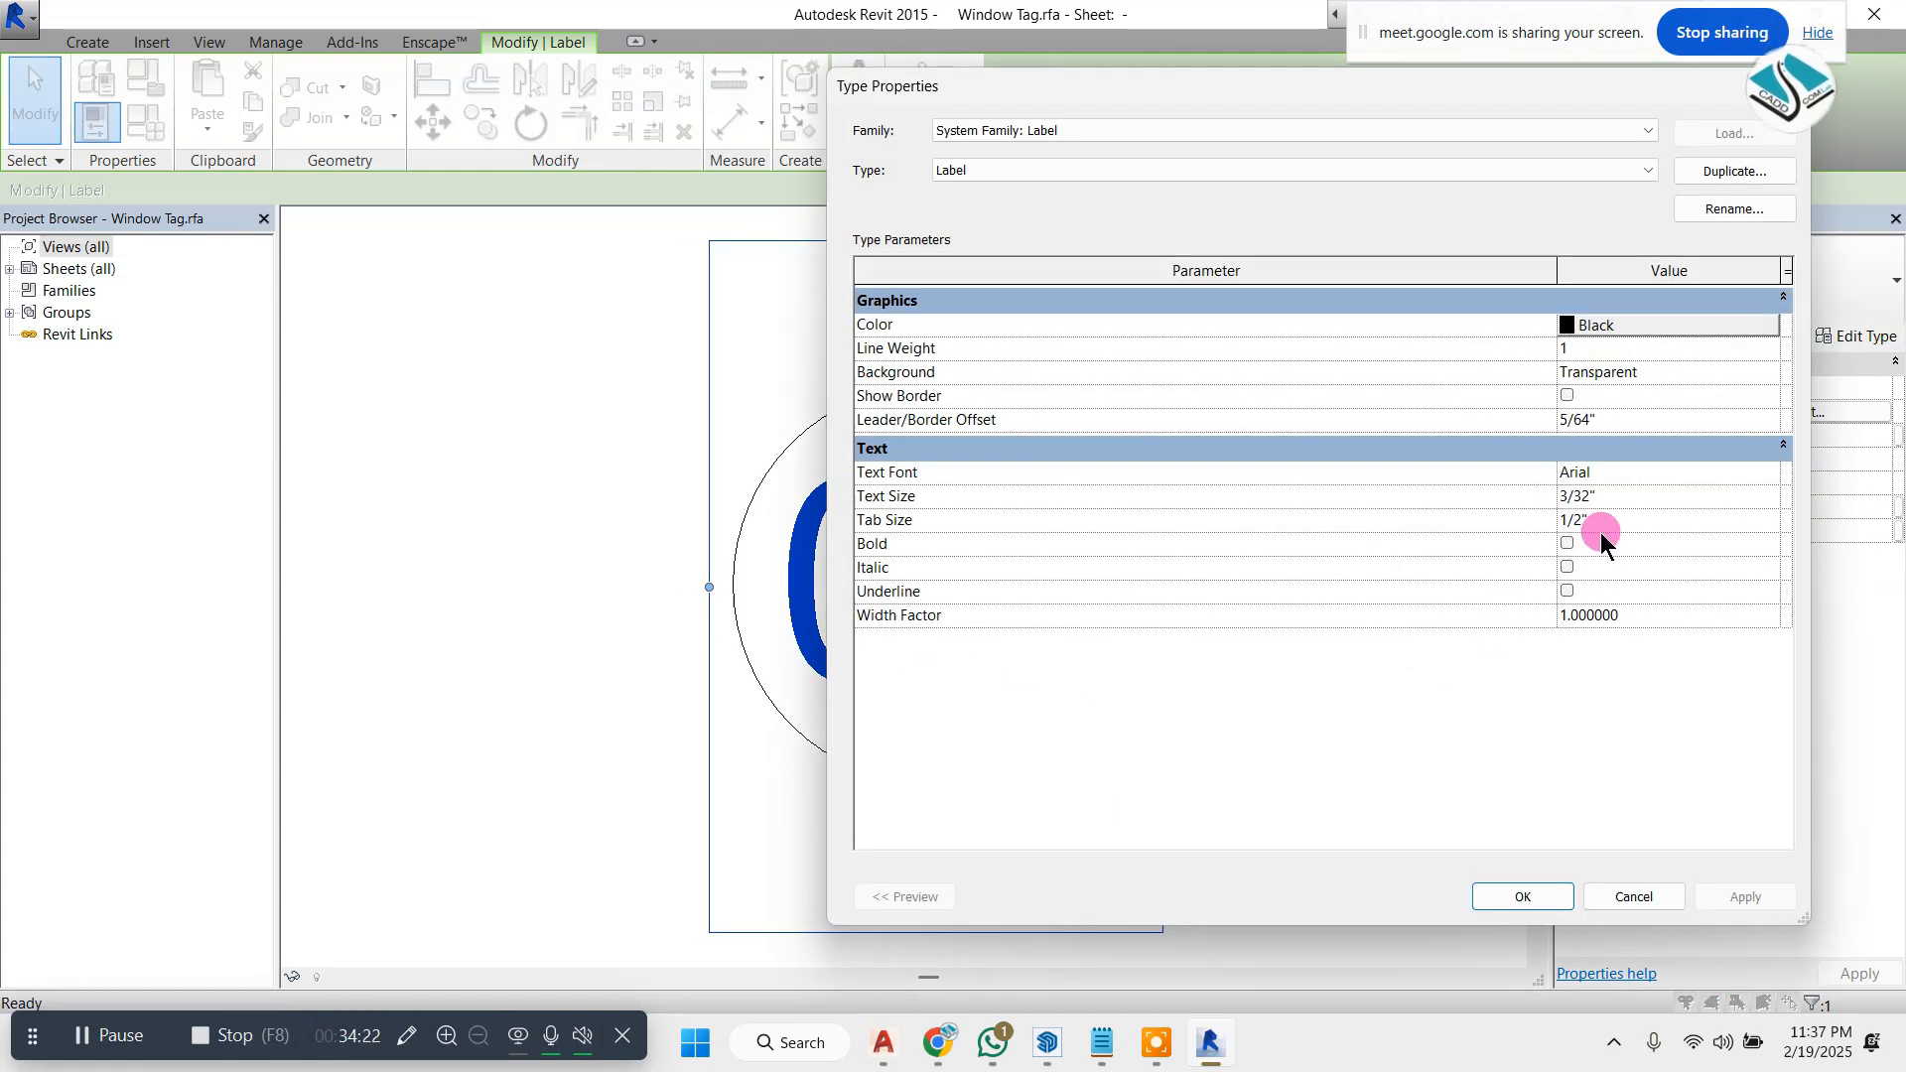
click(1770, 474)
scroll(1701, 527, down, 5)
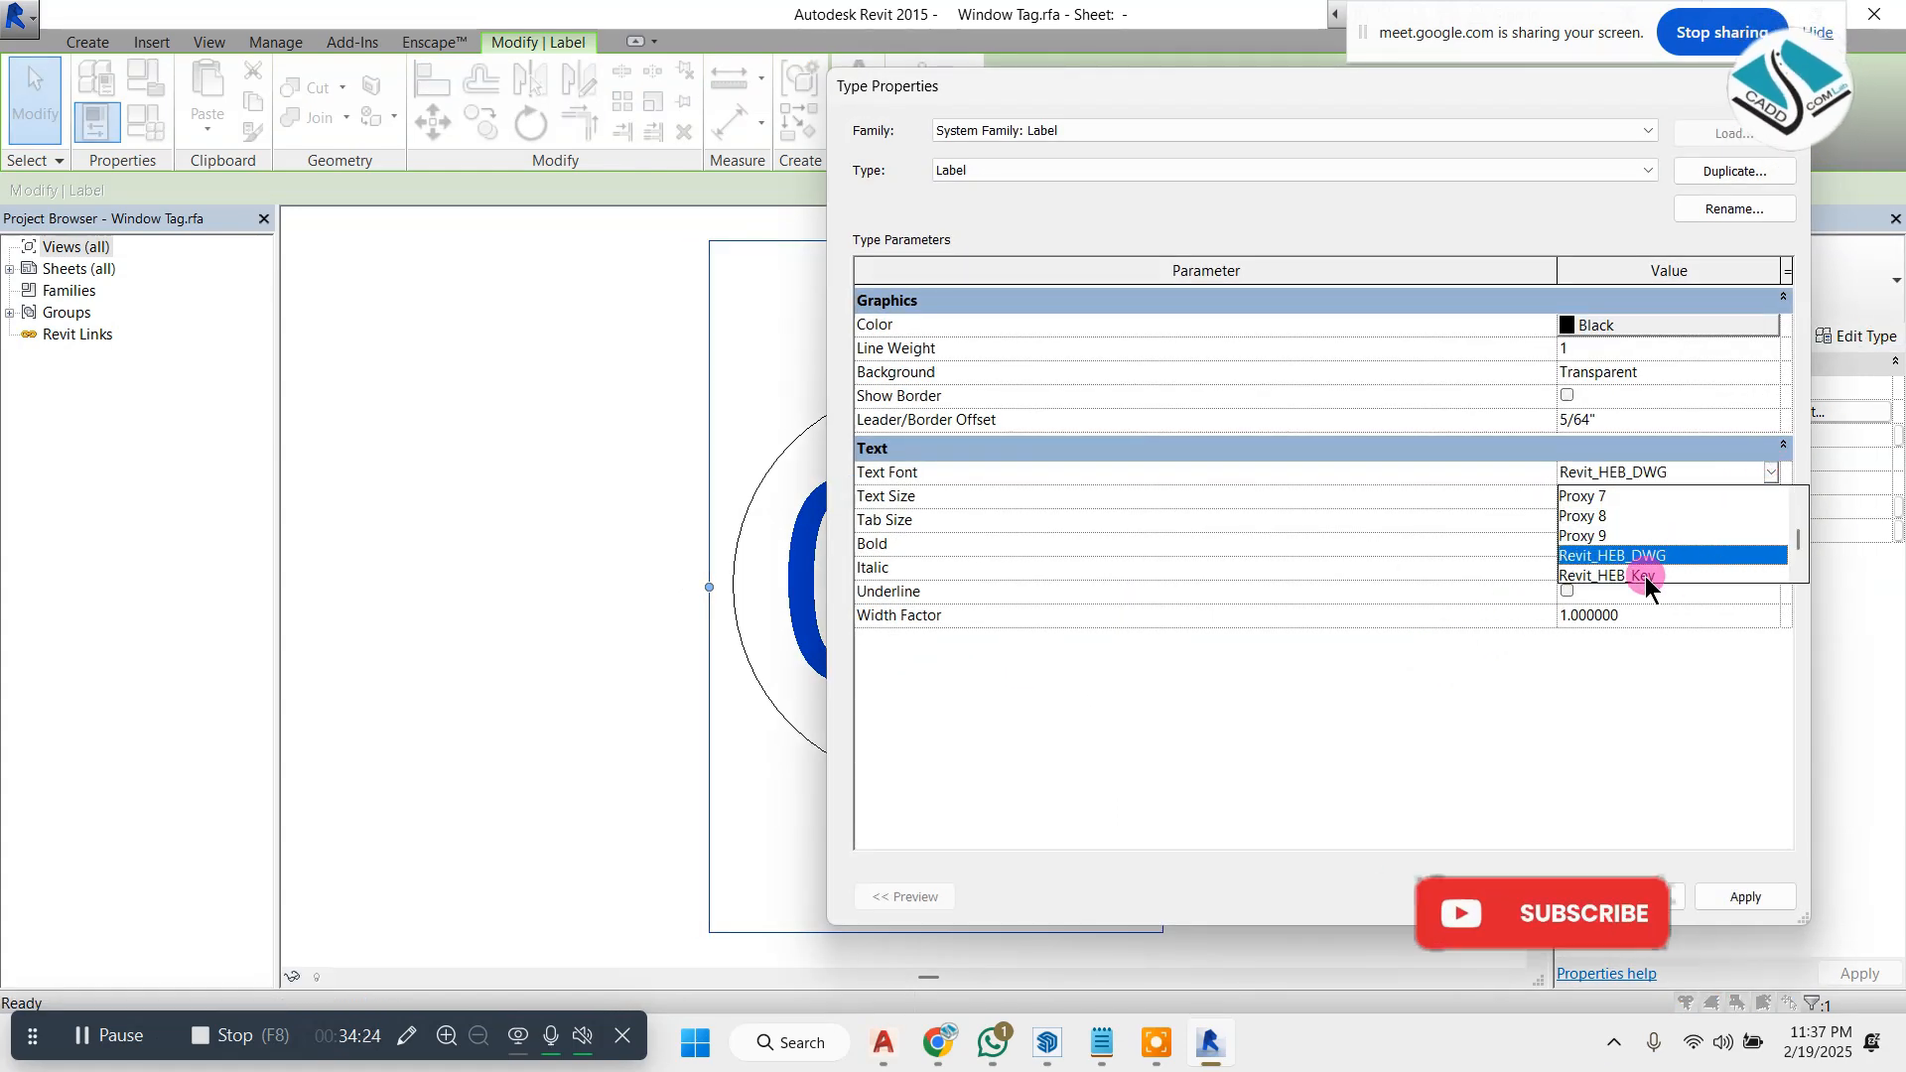
click(1663, 552)
click(1566, 896)
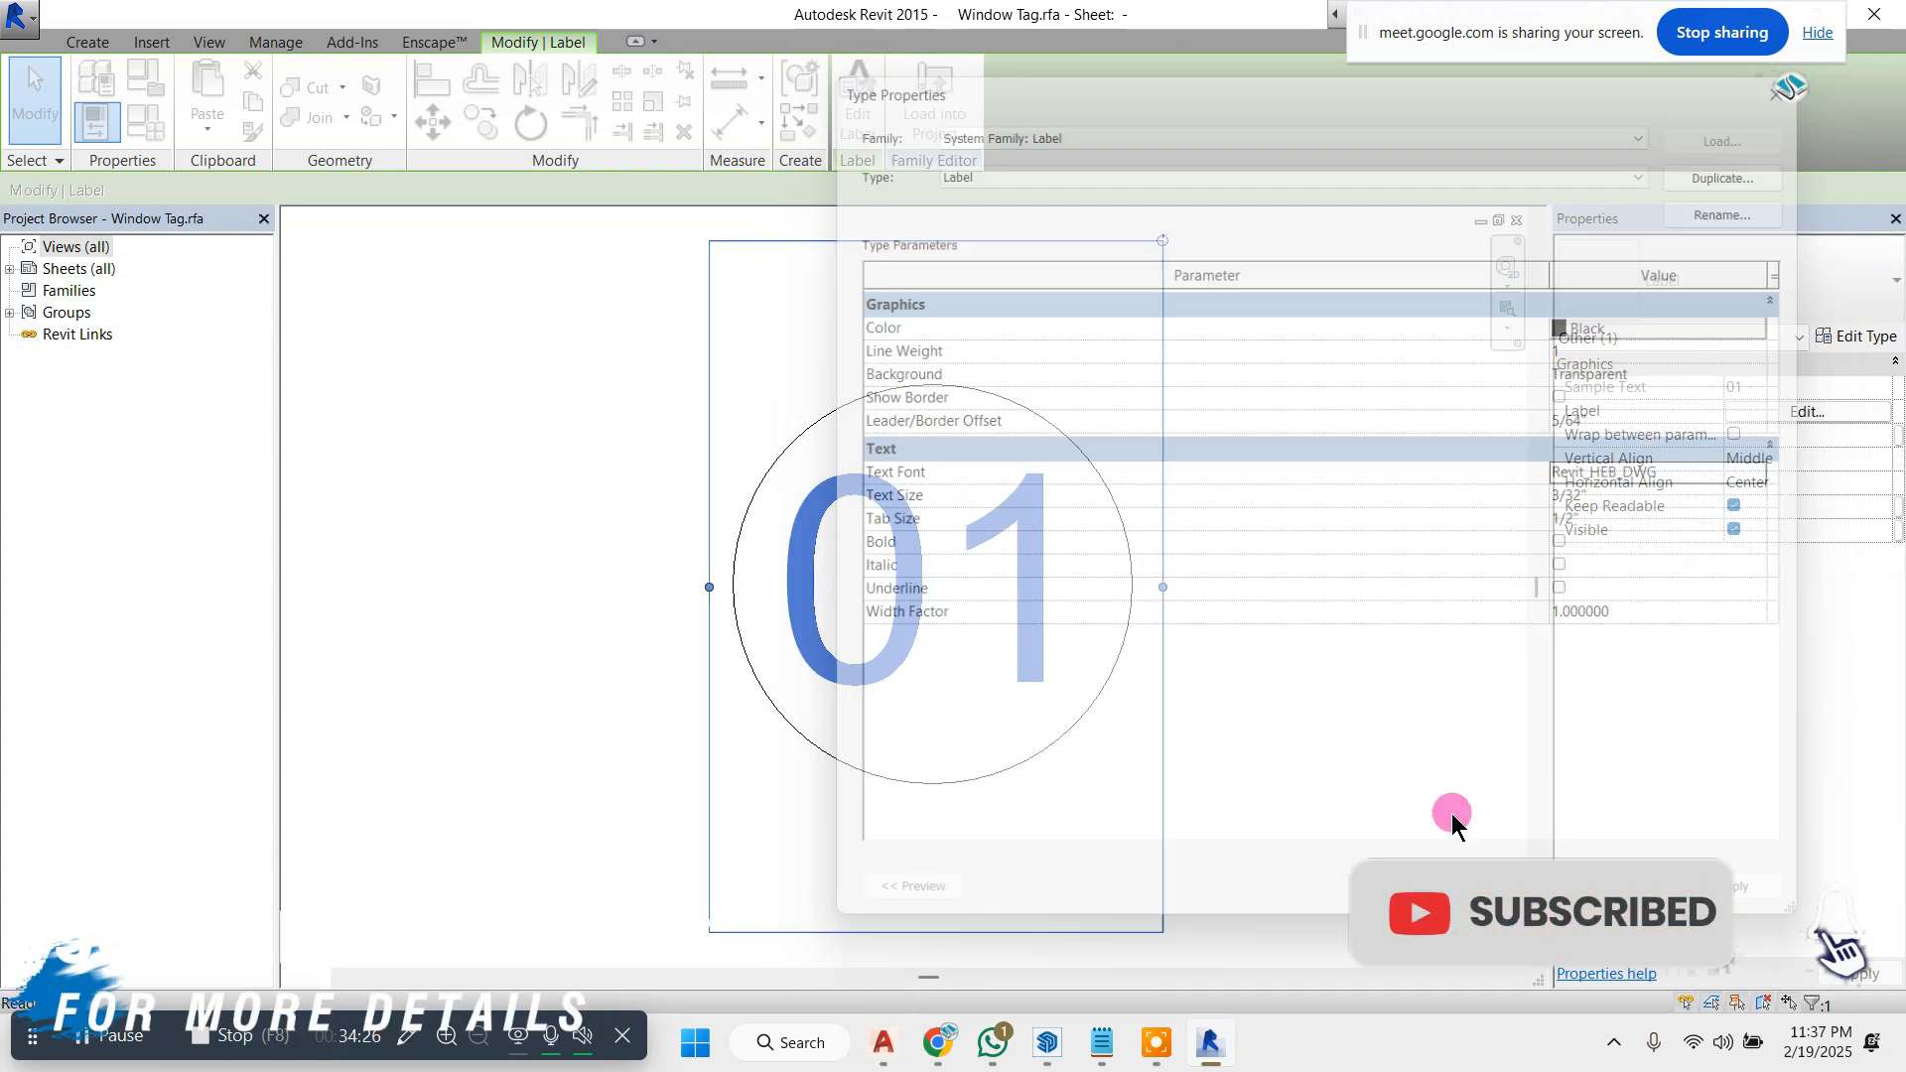
click(1429, 731)
- Set the label type's colour to dark red, RGB 128-000-000
click(1012, 455)
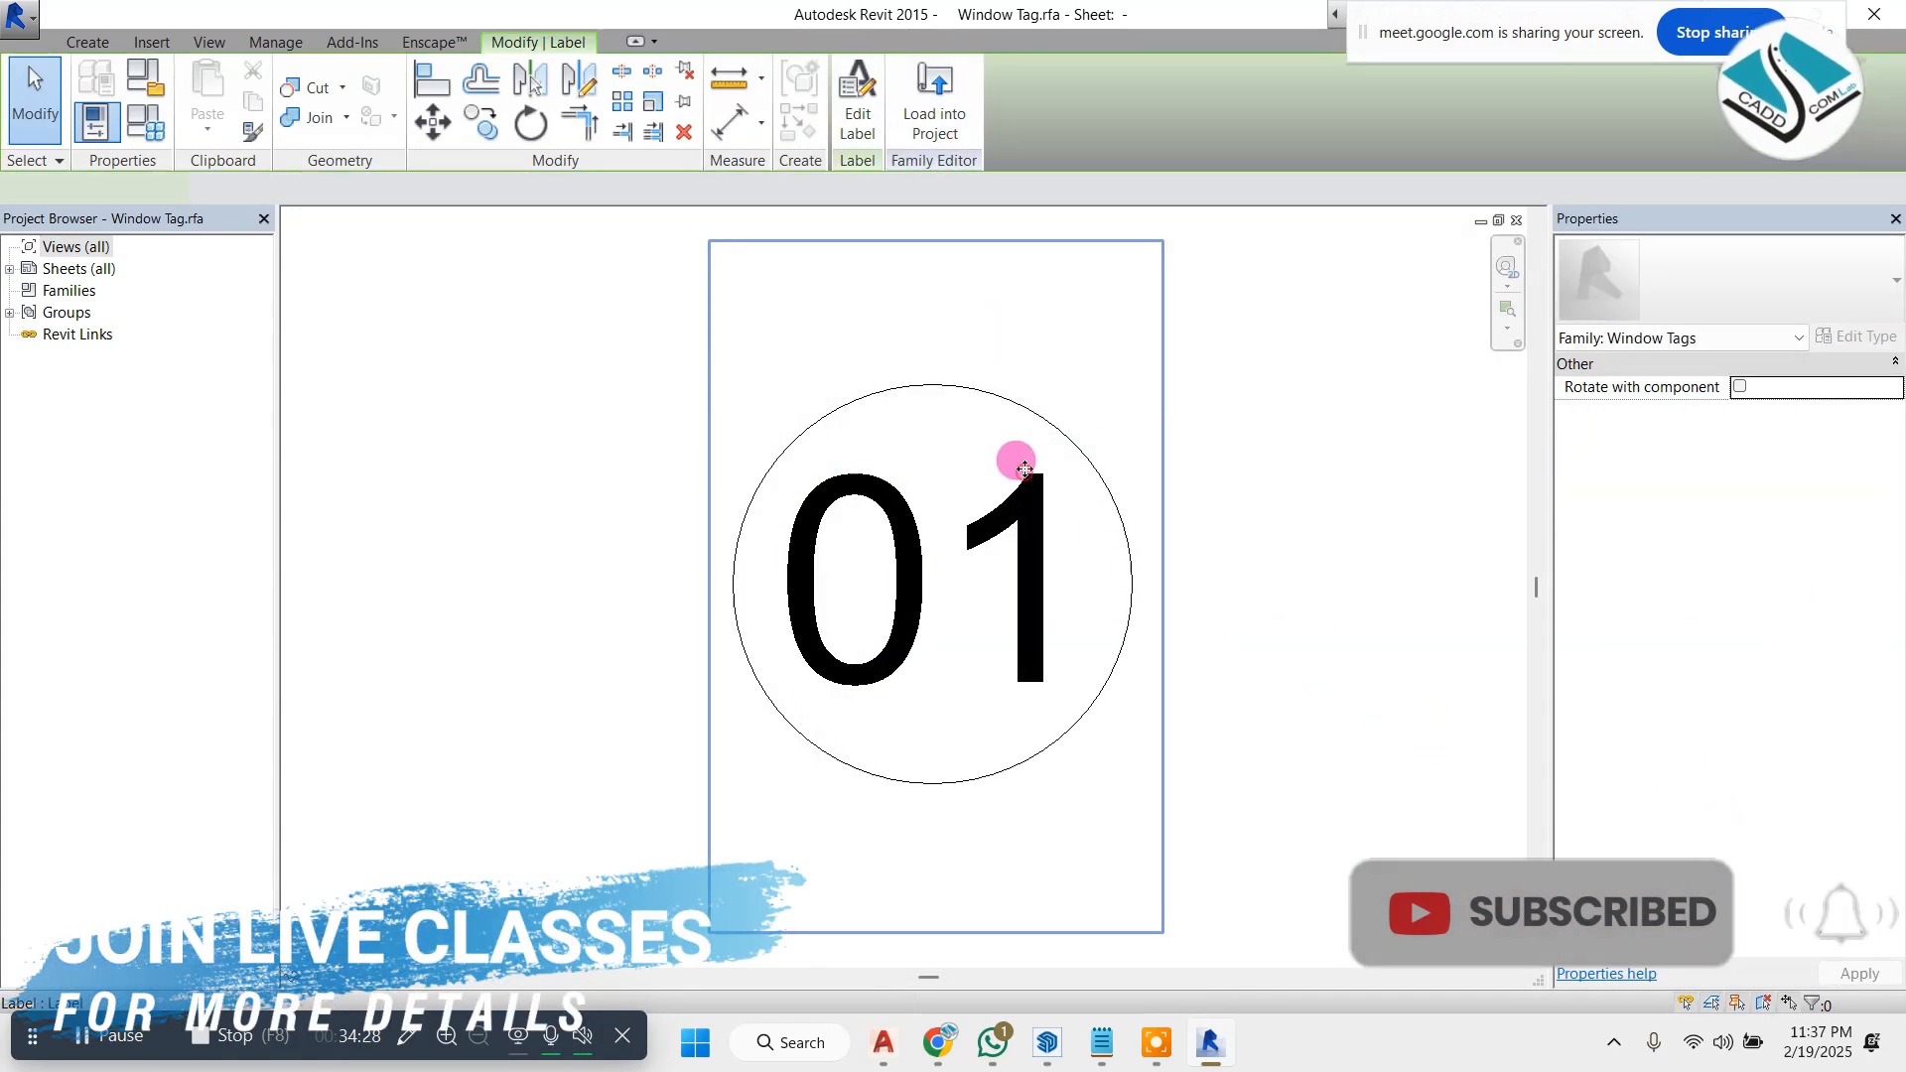
click(1862, 335)
click(1671, 323)
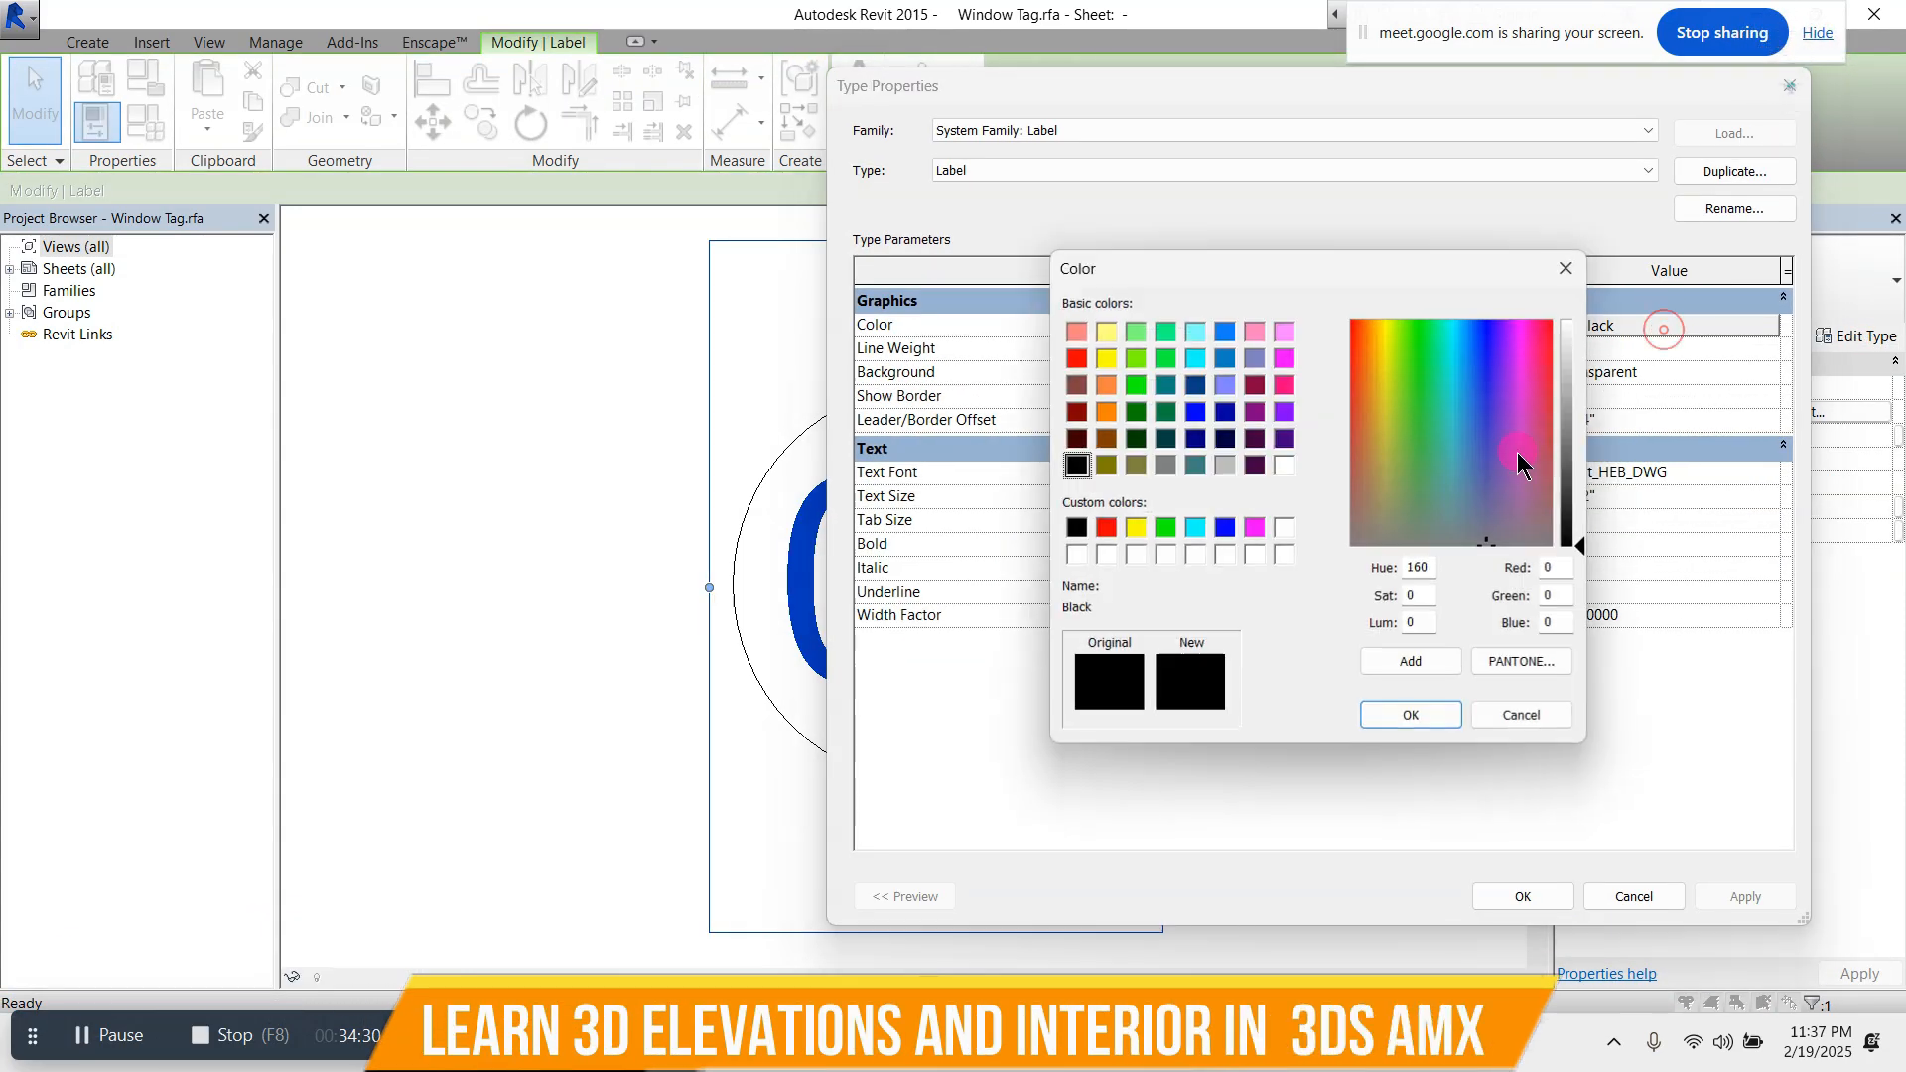
click(1076, 411)
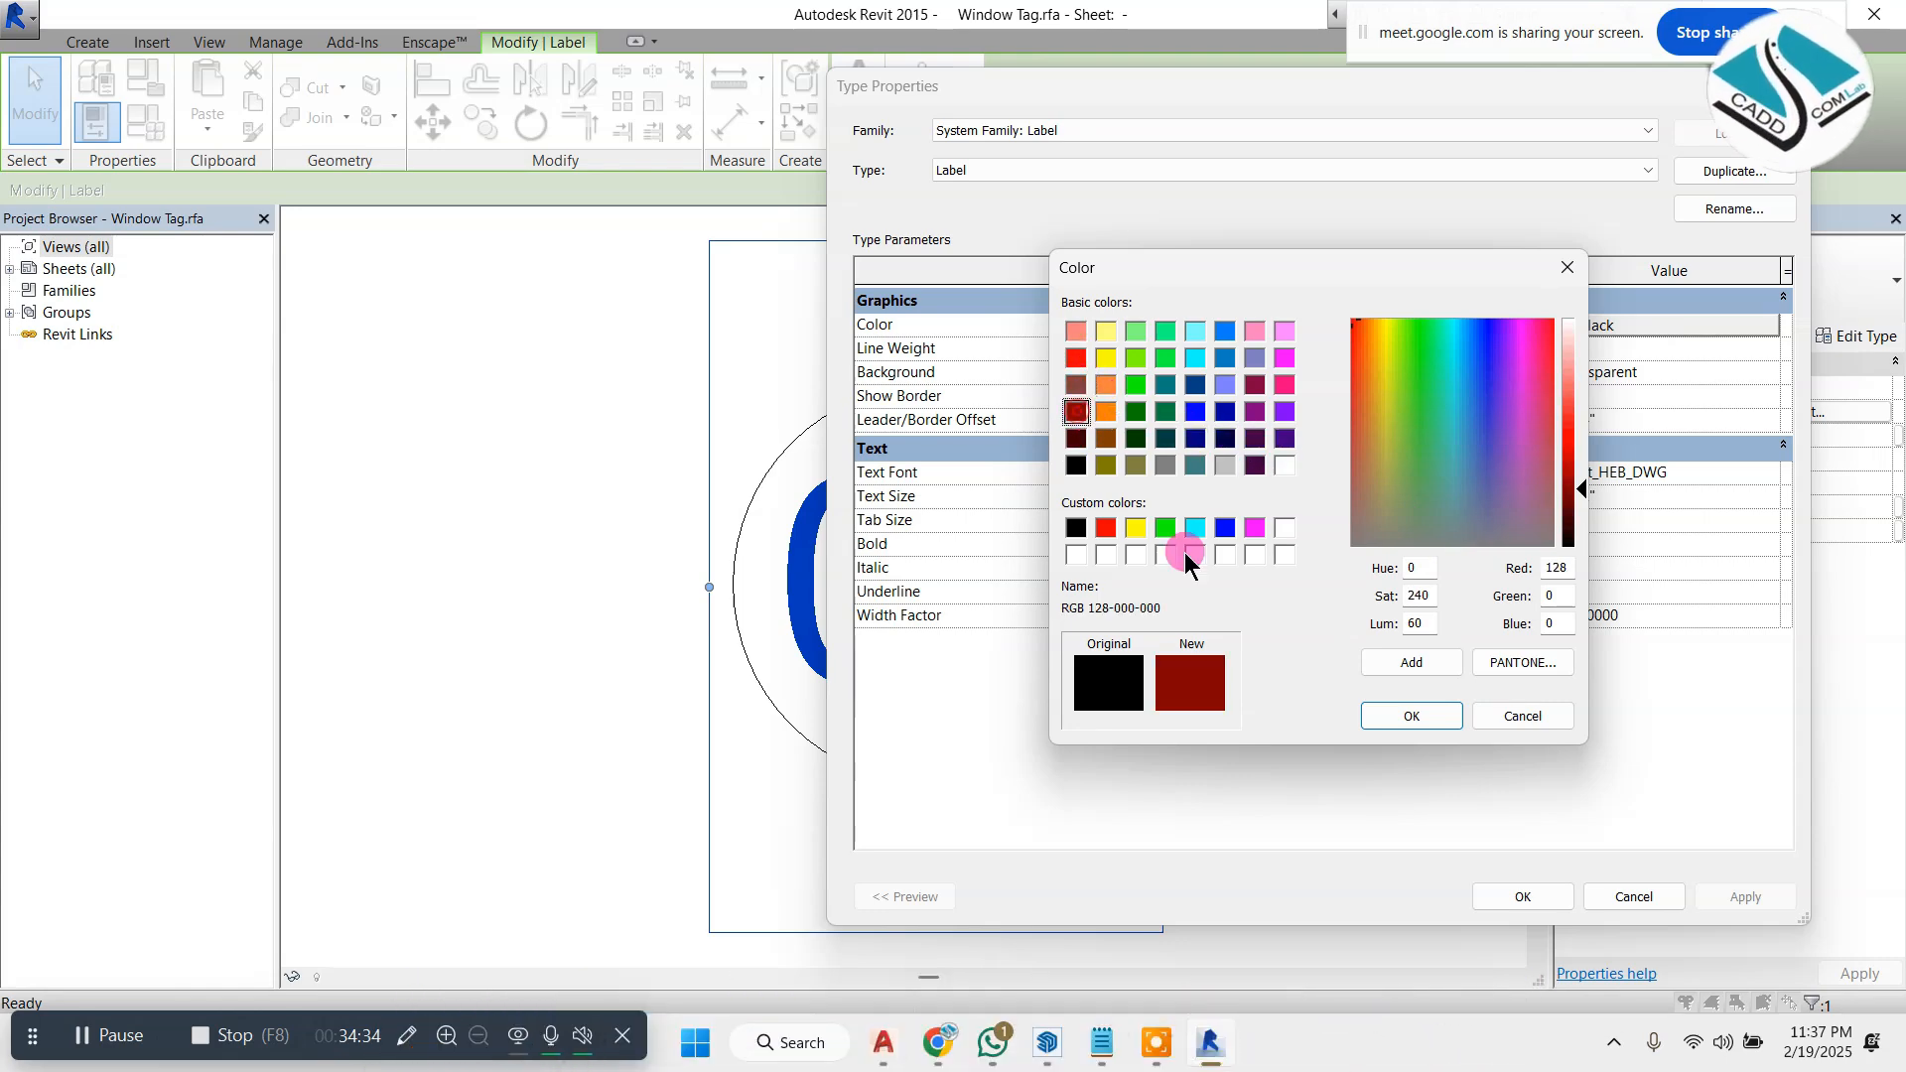
click(1411, 716)
click(1522, 897)
- Load the edited window tag family into Project1, overwriting the existing version
click(934, 104)
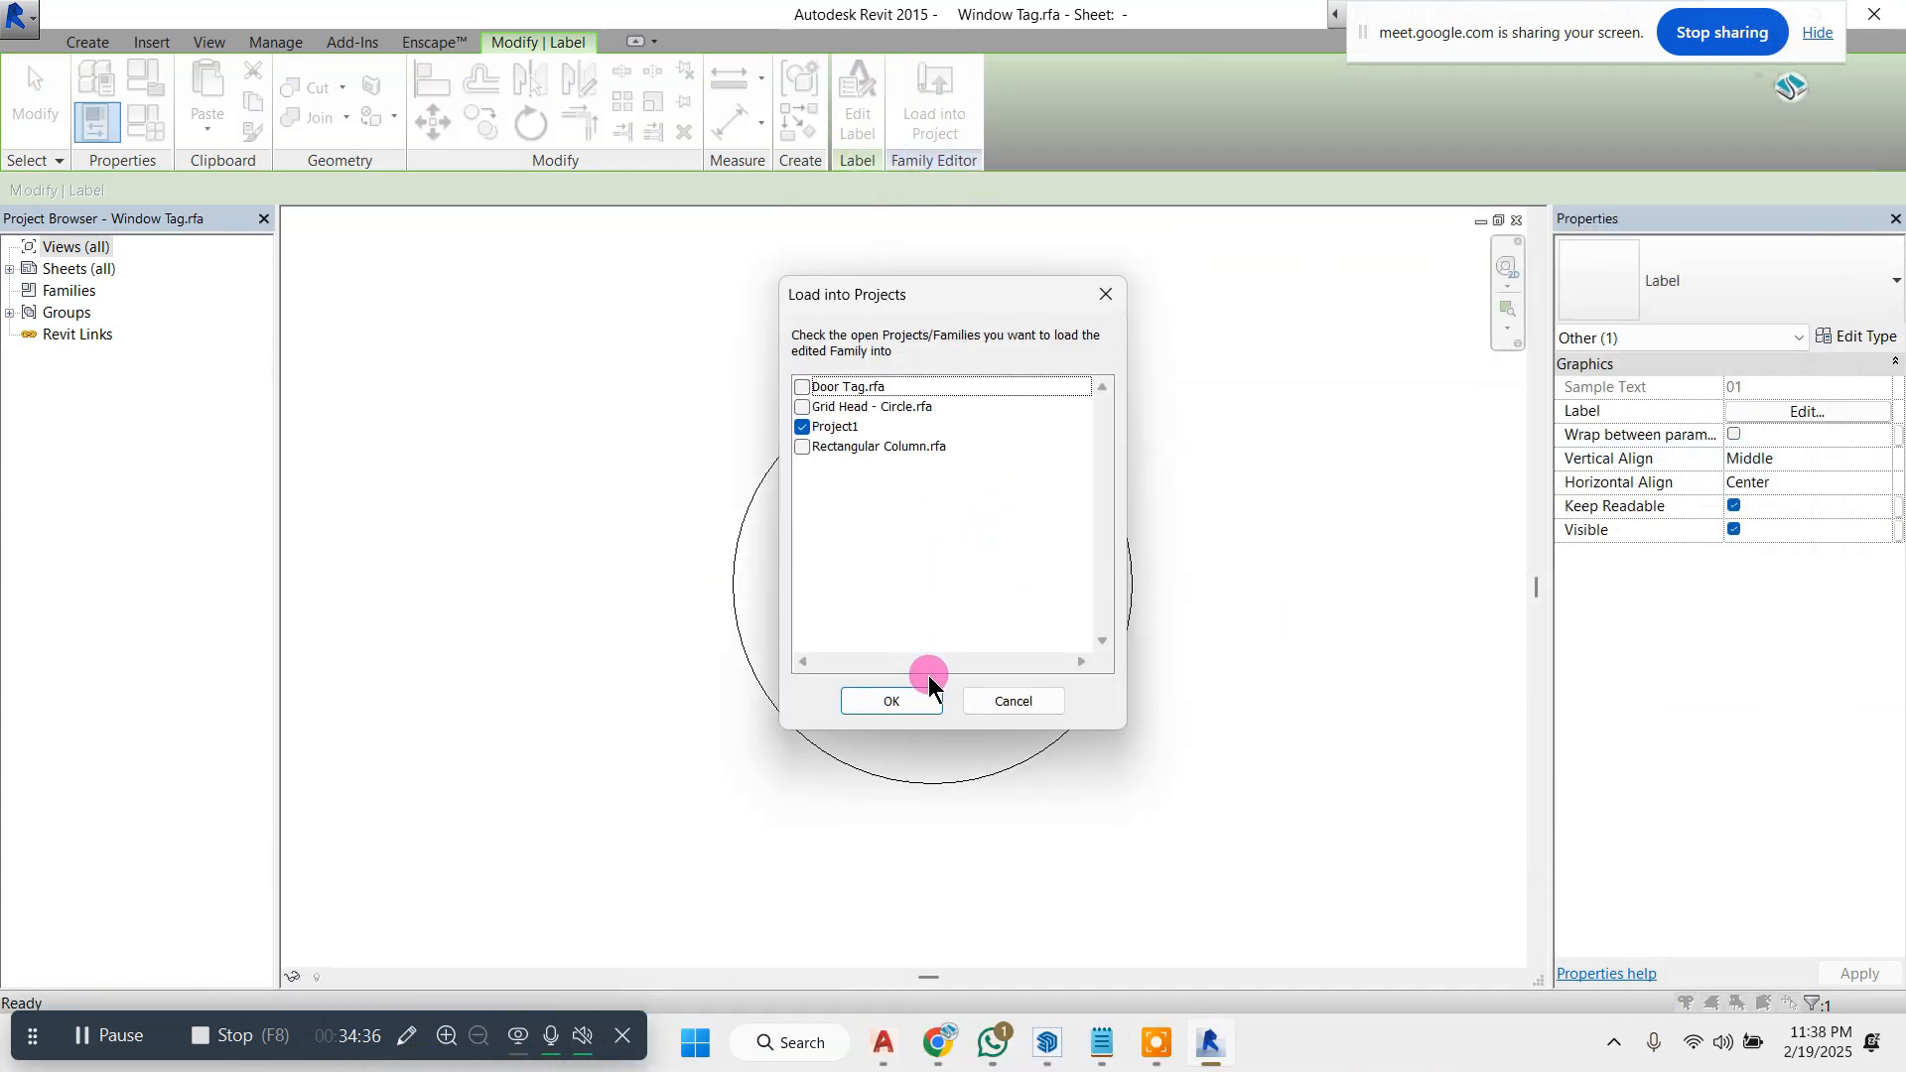
click(898, 704)
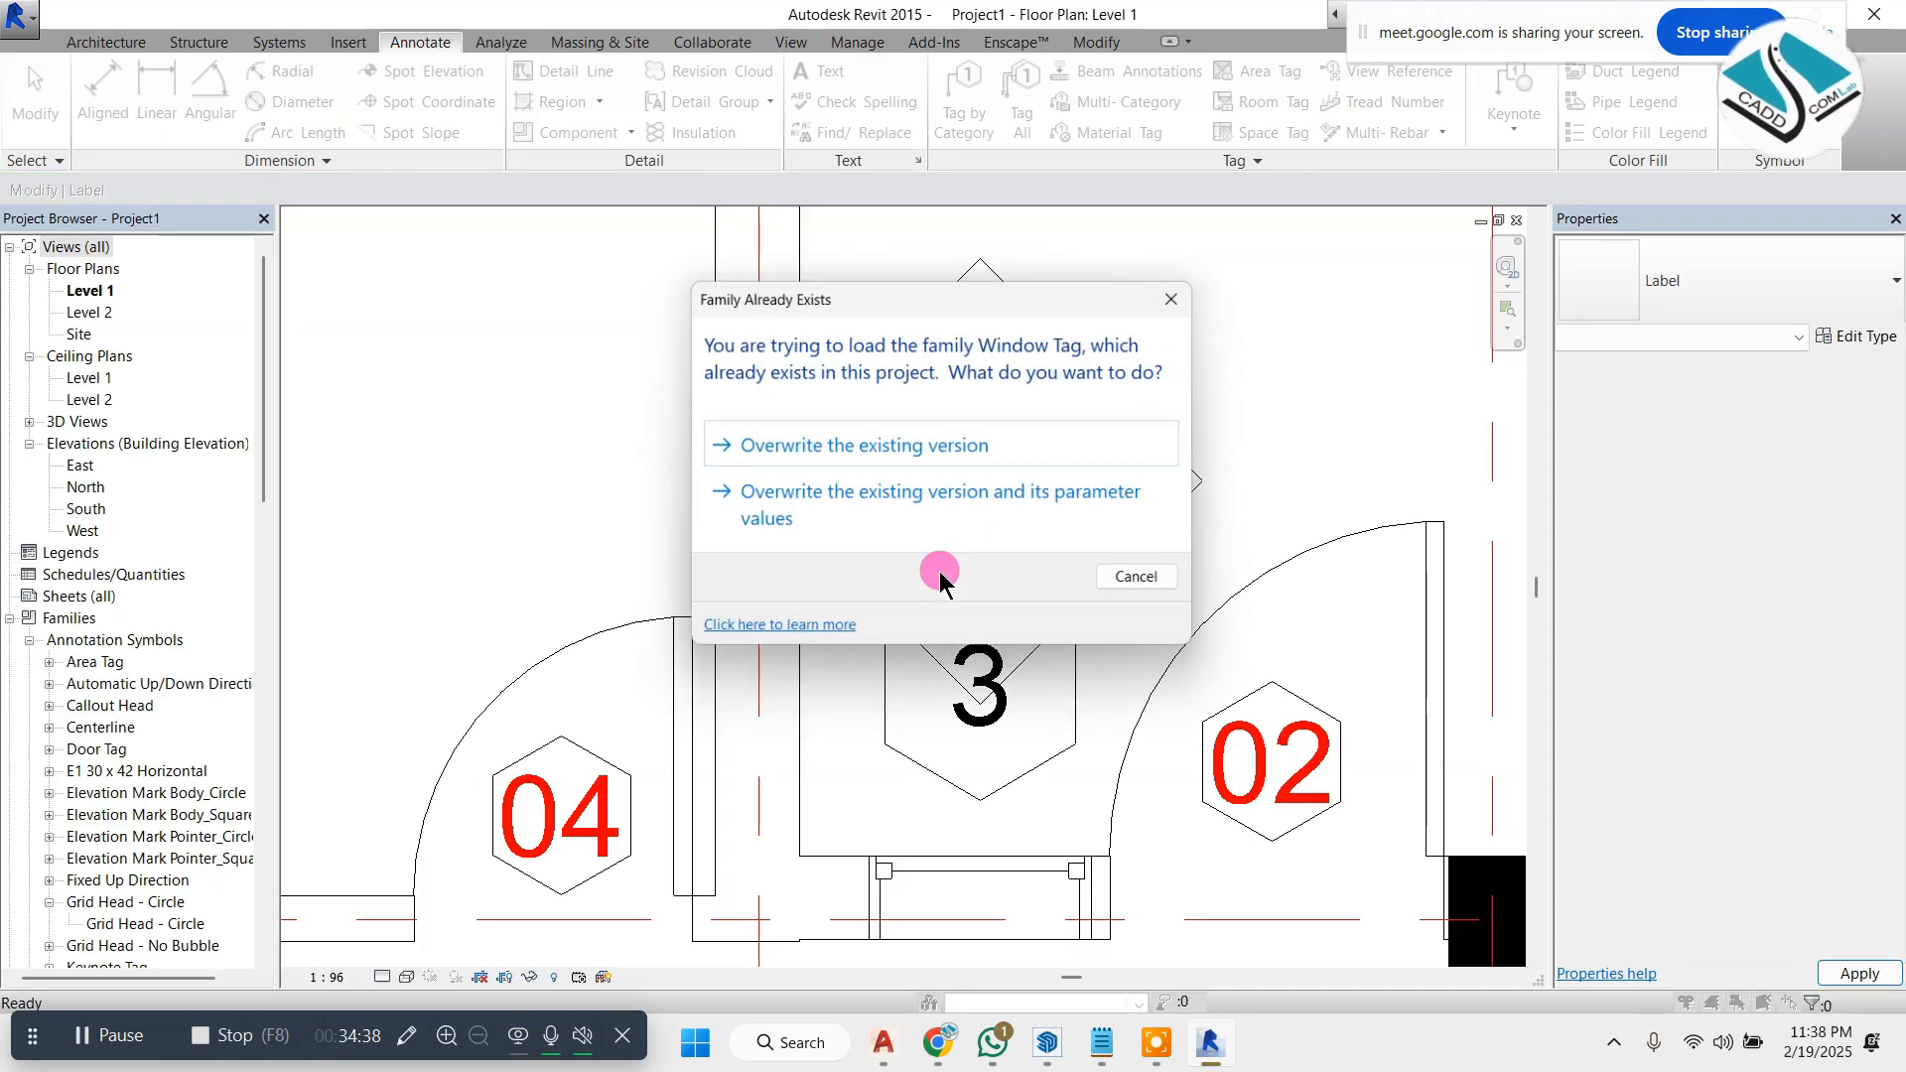
click(1005, 456)
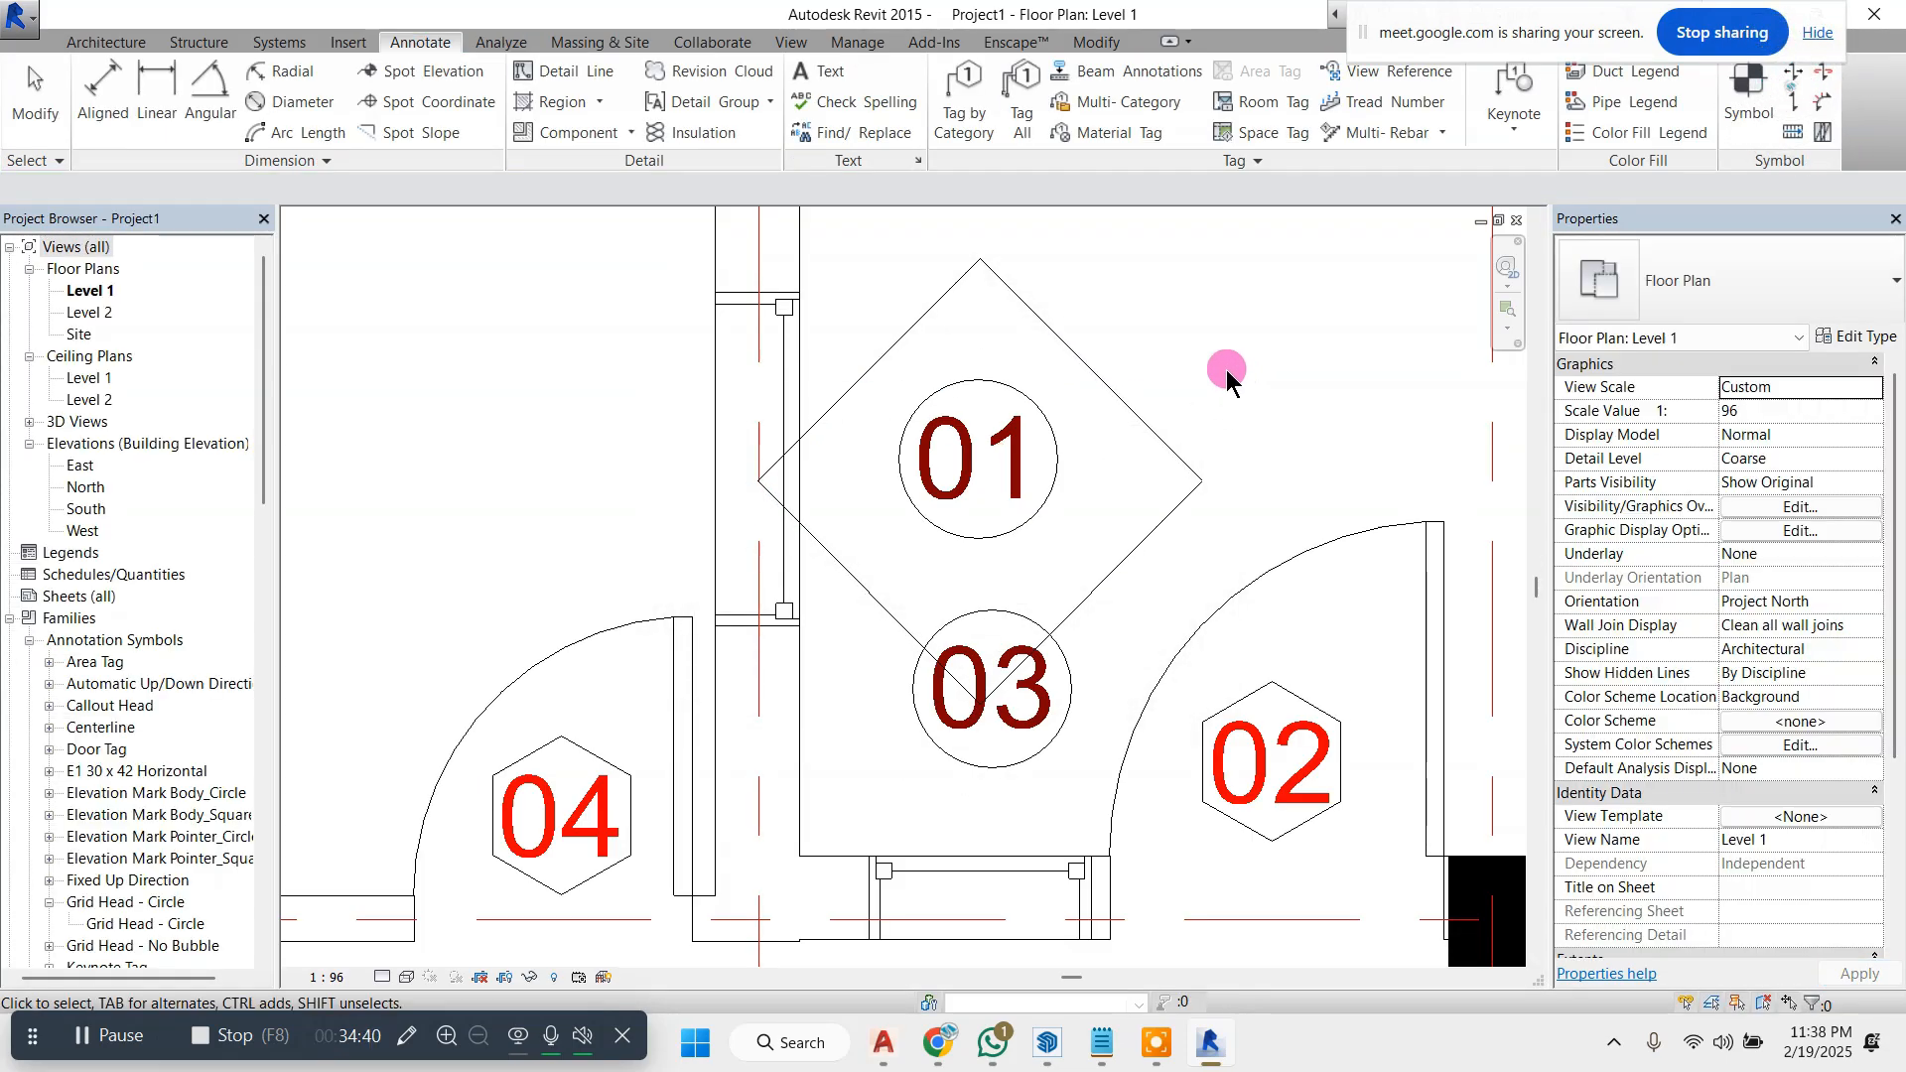
- Move window tag 01 between grids A and B to the other side of its wall, above door 04
scroll(957, 396, down, 2)
scroll(991, 449, up, 3)
drag(991, 448, 608, 421)
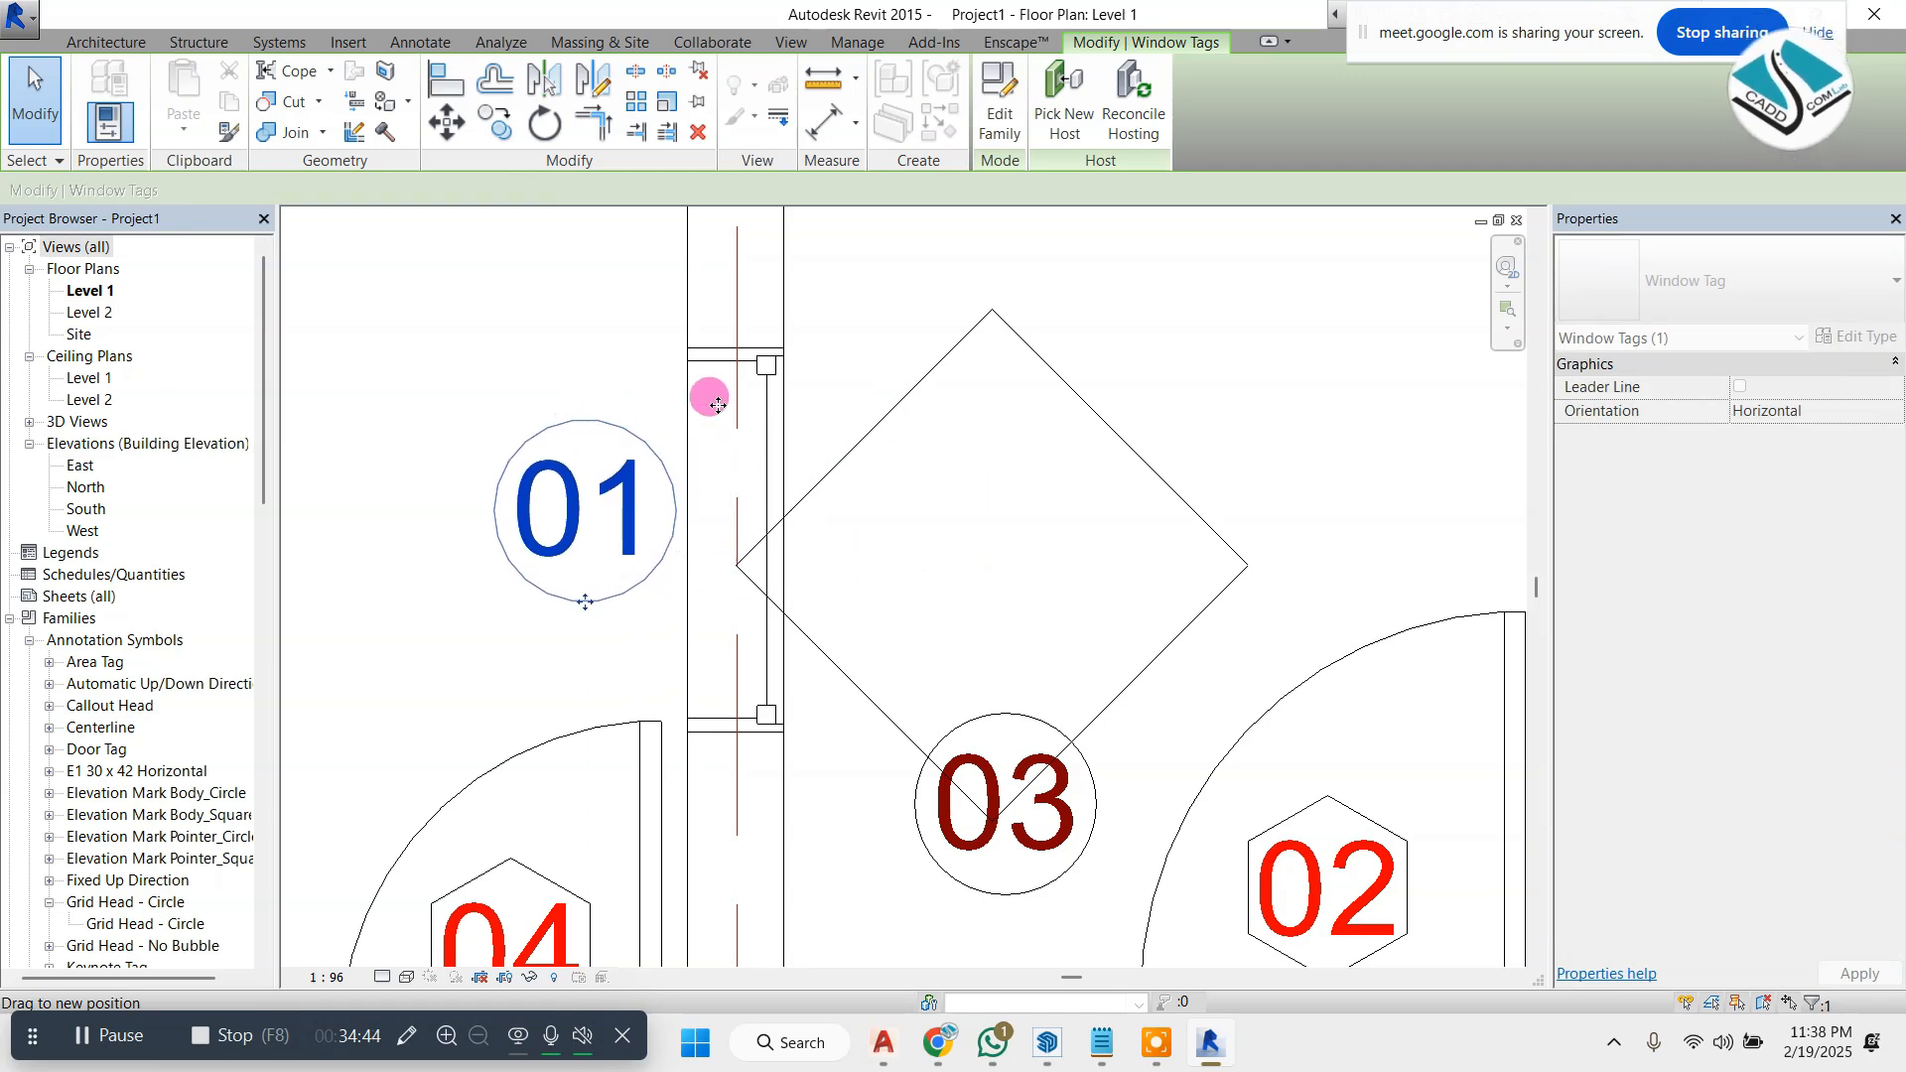
- Move window tag 03 down to just above its window beside door 02 on grid B
scroll(817, 377, down, 3)
click(949, 356)
scroll(865, 616, up, 3)
click(920, 530)
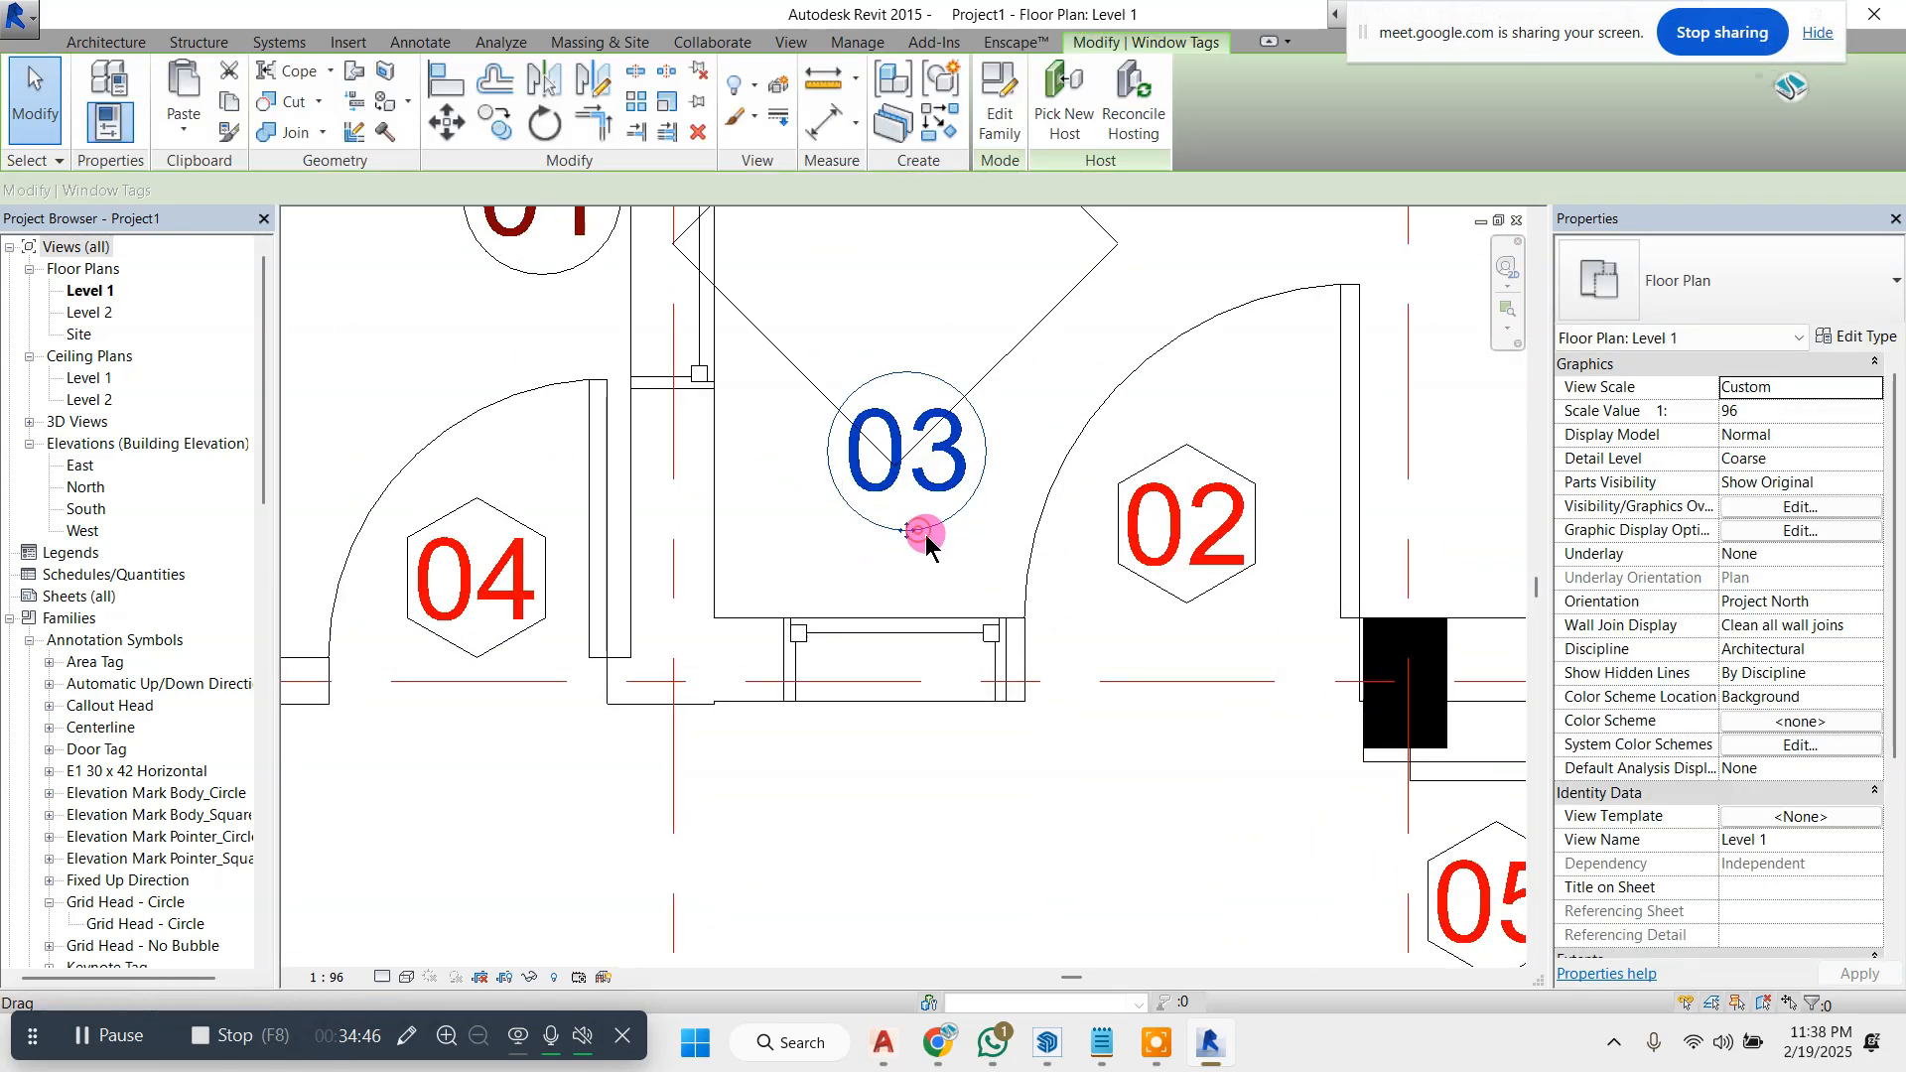
click(925, 534)
click(909, 578)
drag(891, 574, 897, 589)
scroll(933, 587, down, 3)
click(1033, 416)
- Move window tag 01 beside door 03 from below the grid B wall to just above its window
scroll(866, 393, down, 2)
scroll(992, 486, up, 3)
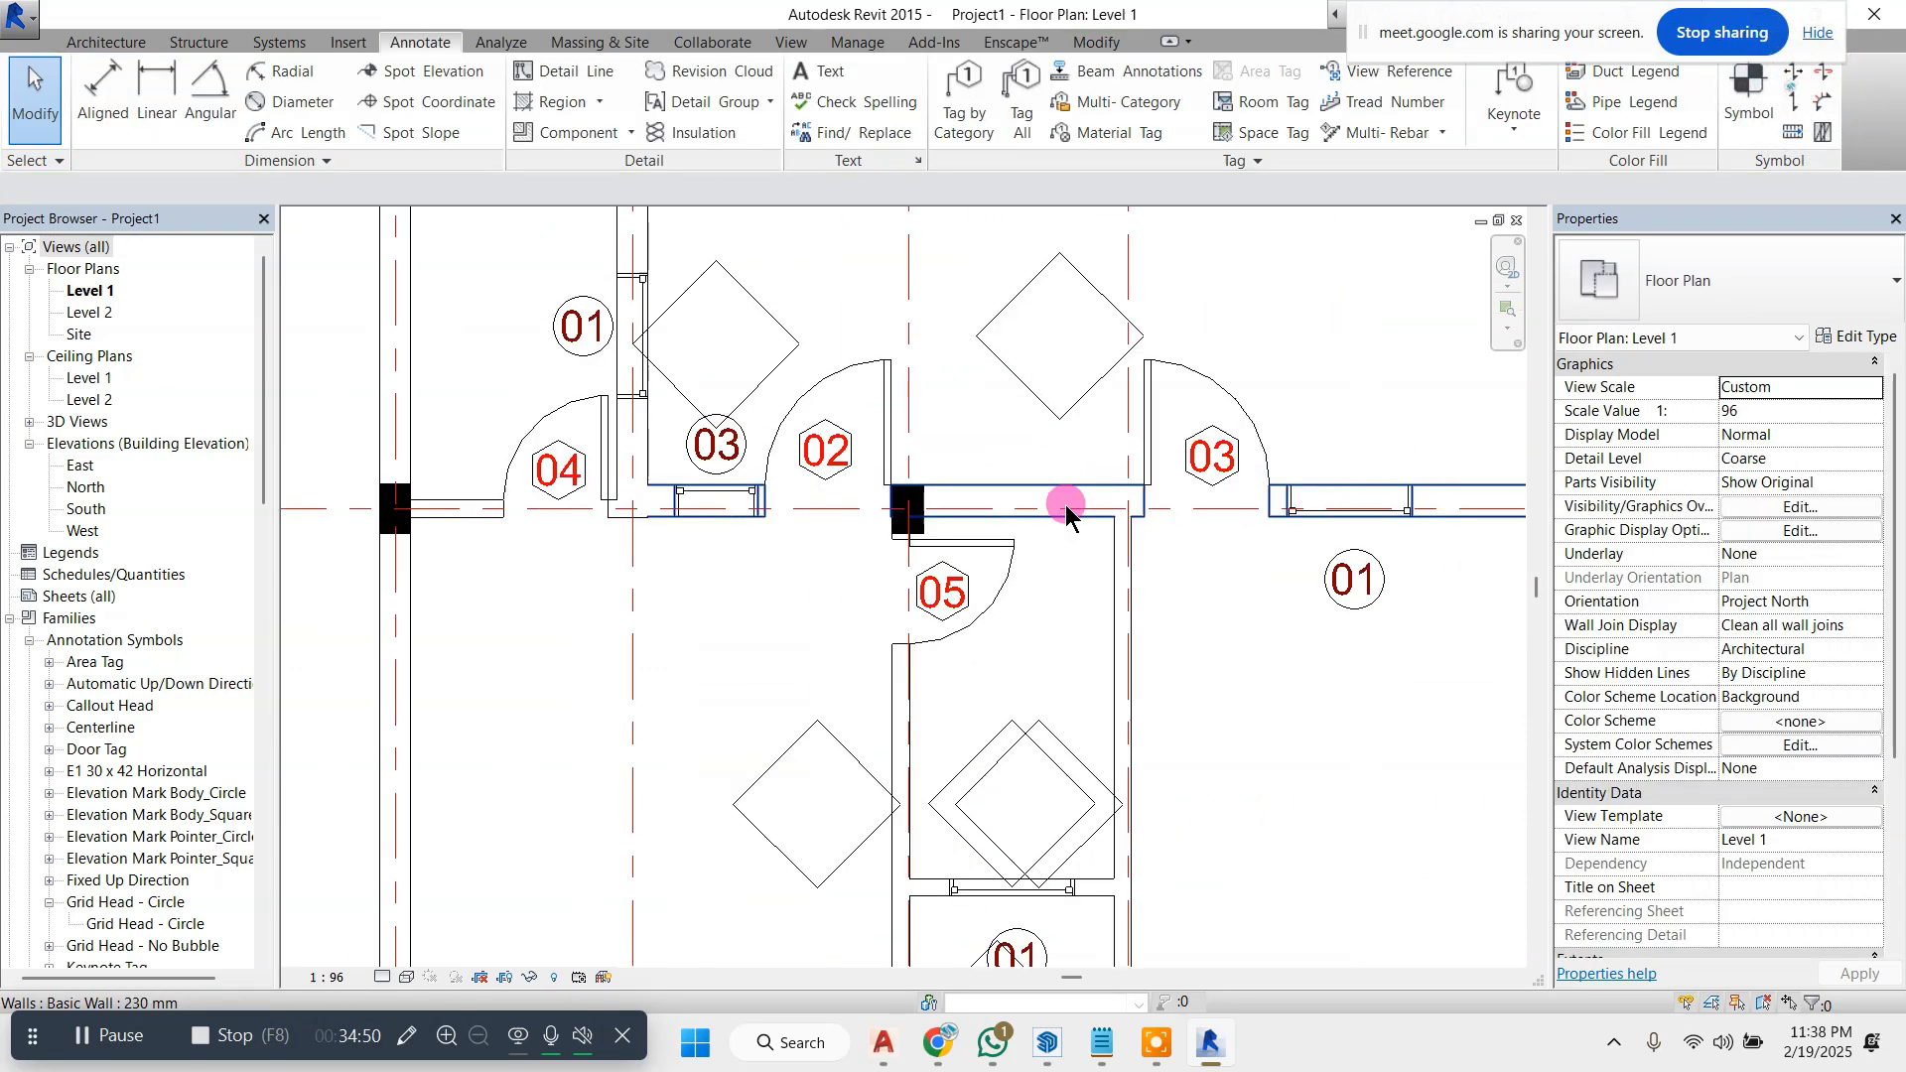
scroll(1220, 442, down, 3)
scroll(1151, 486, up, 5)
drag(1002, 571, 992, 215)
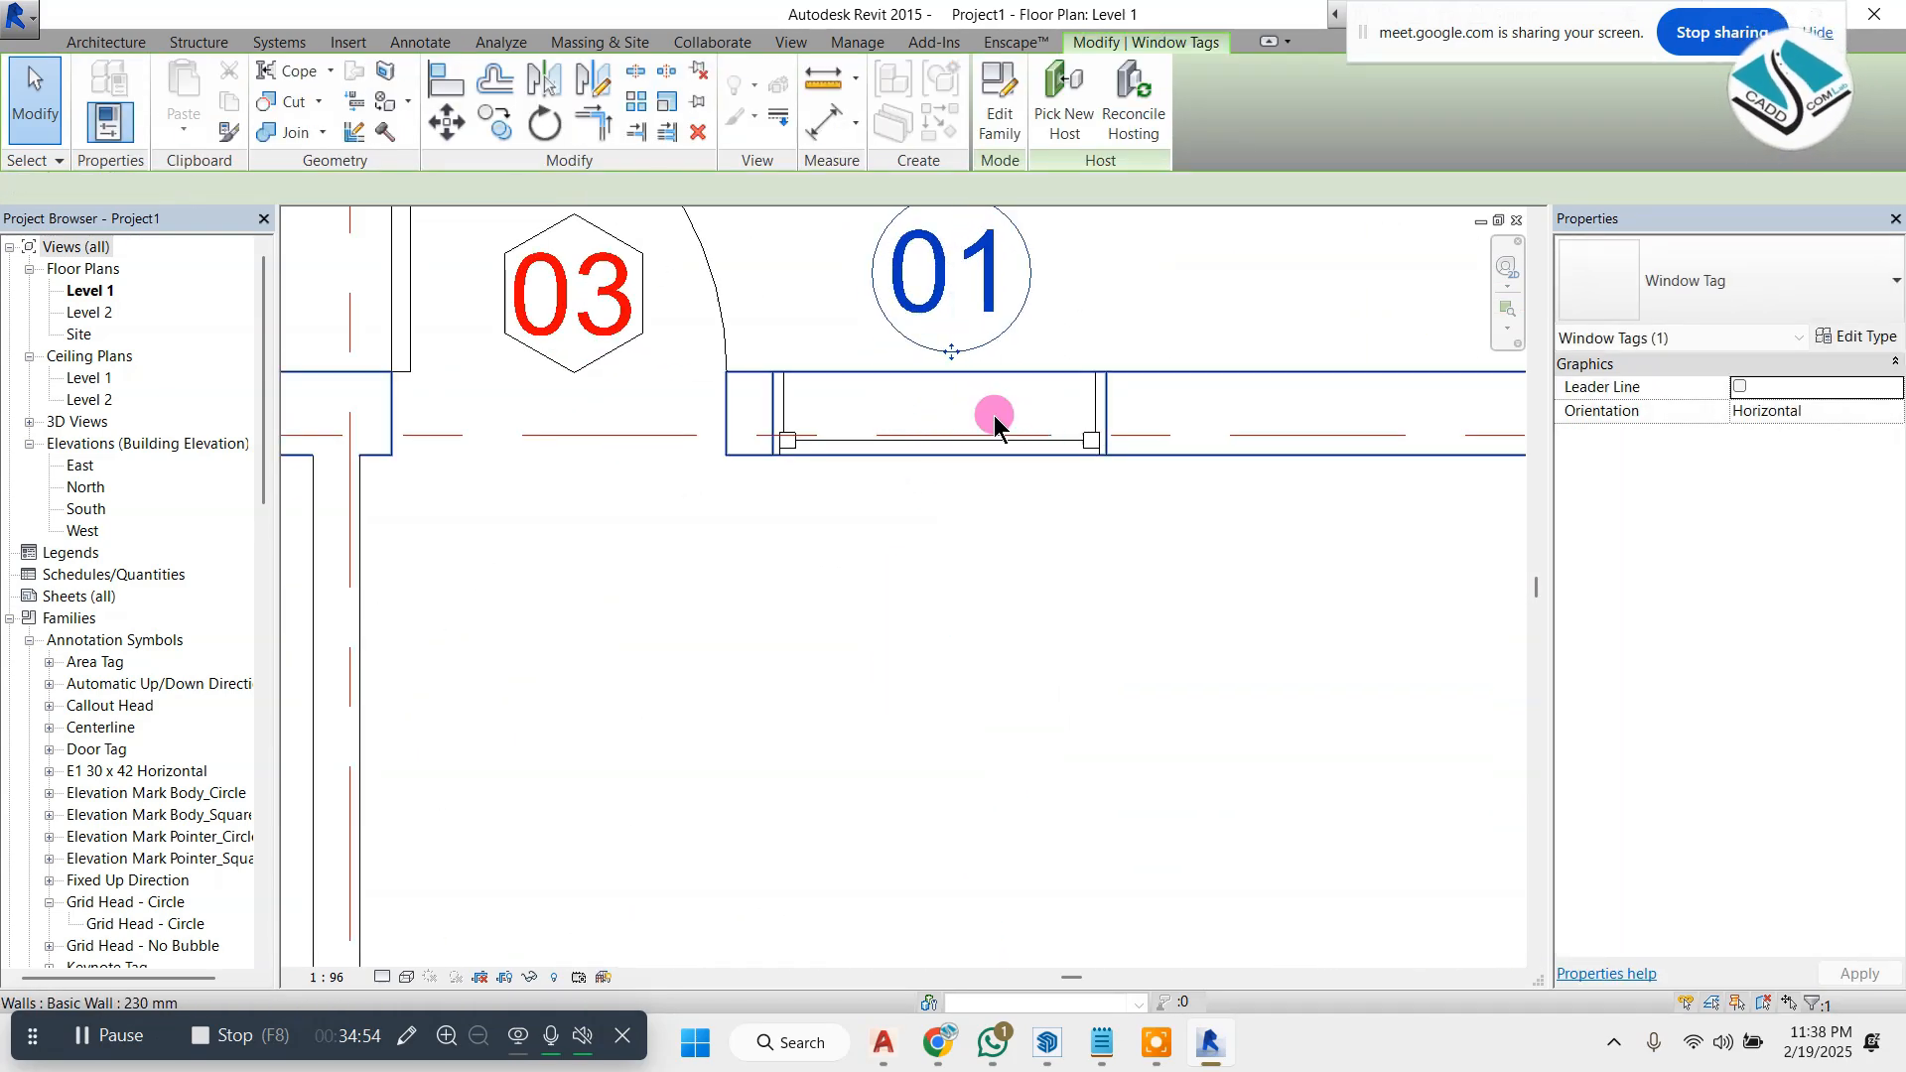
- Move window tag 01 above door 06 up to just below its window
scroll(992, 415, down, 5)
scroll(884, 681, up, 3)
scroll(697, 498, up, 4)
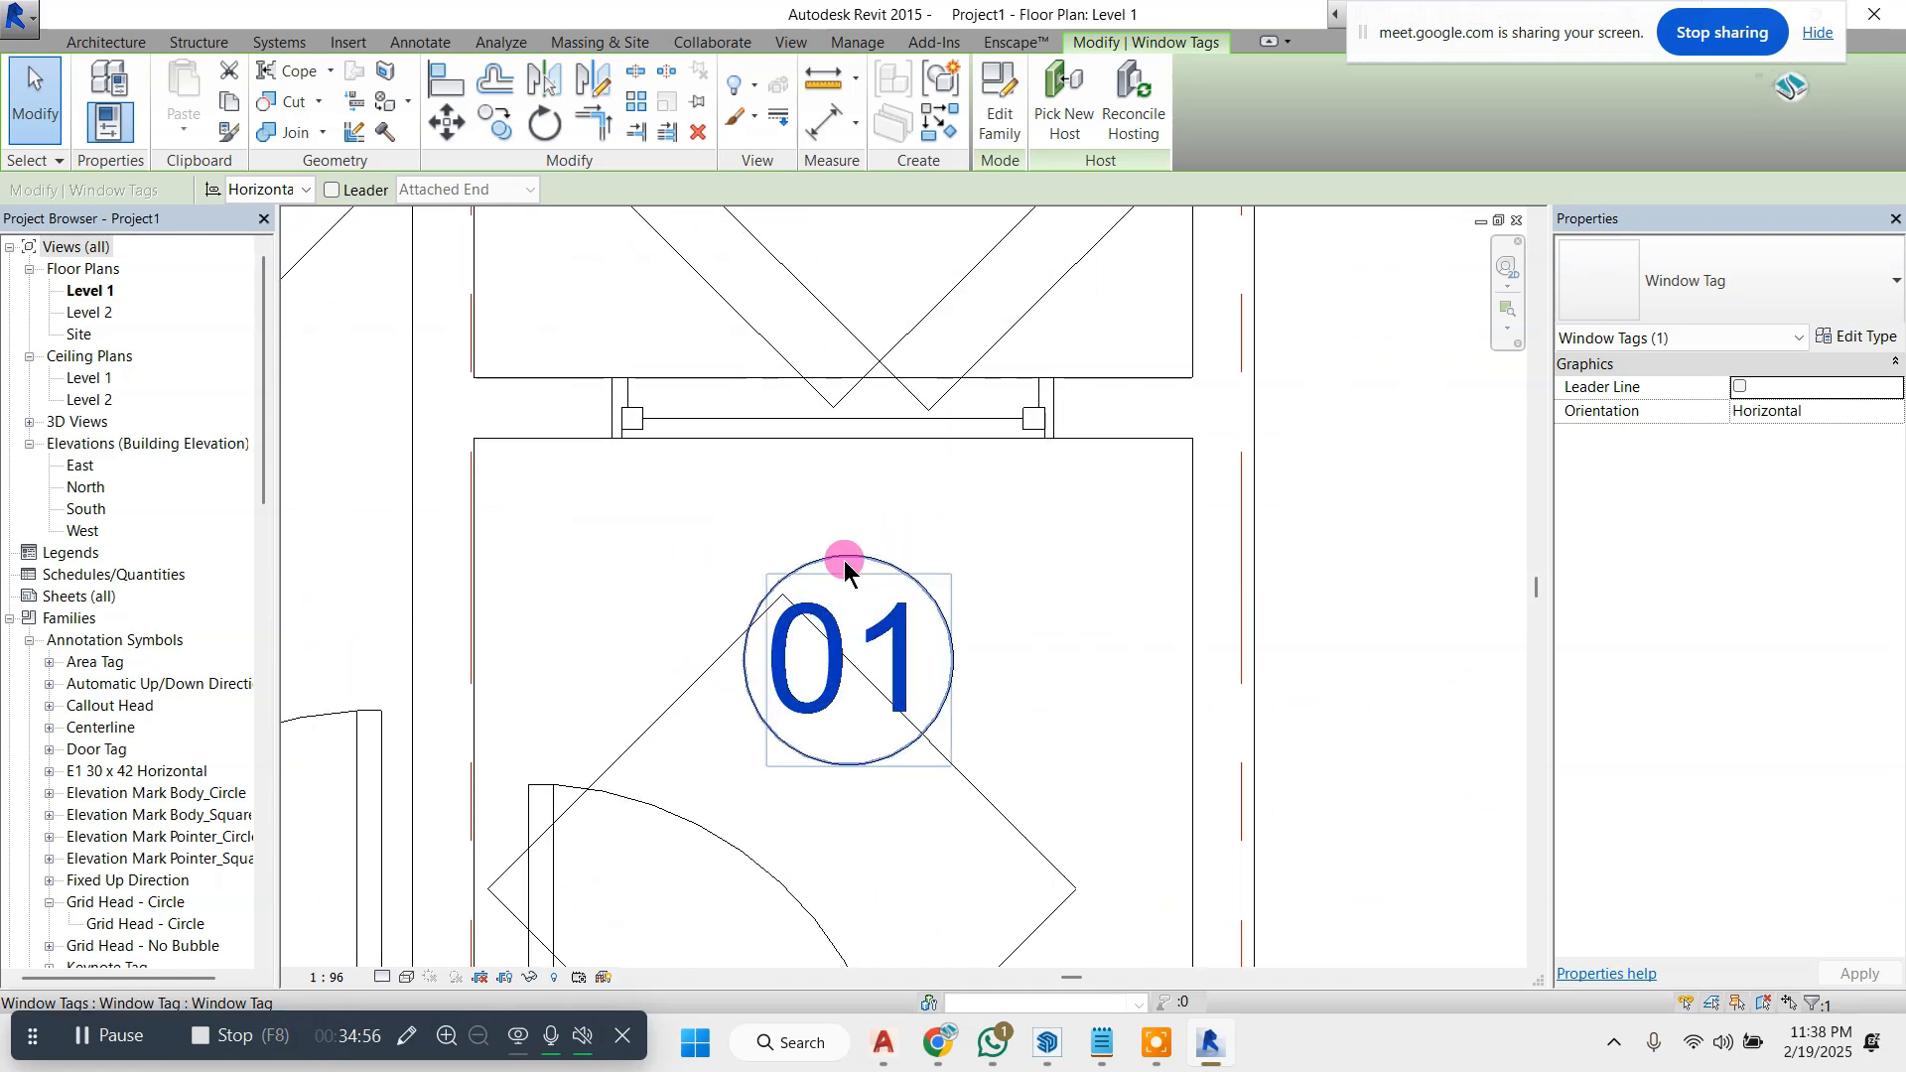
drag(846, 560, 826, 437)
- Move window tag 01 near grid D down to just above its window, between door tags 010 and 09
scroll(927, 383, down, 5)
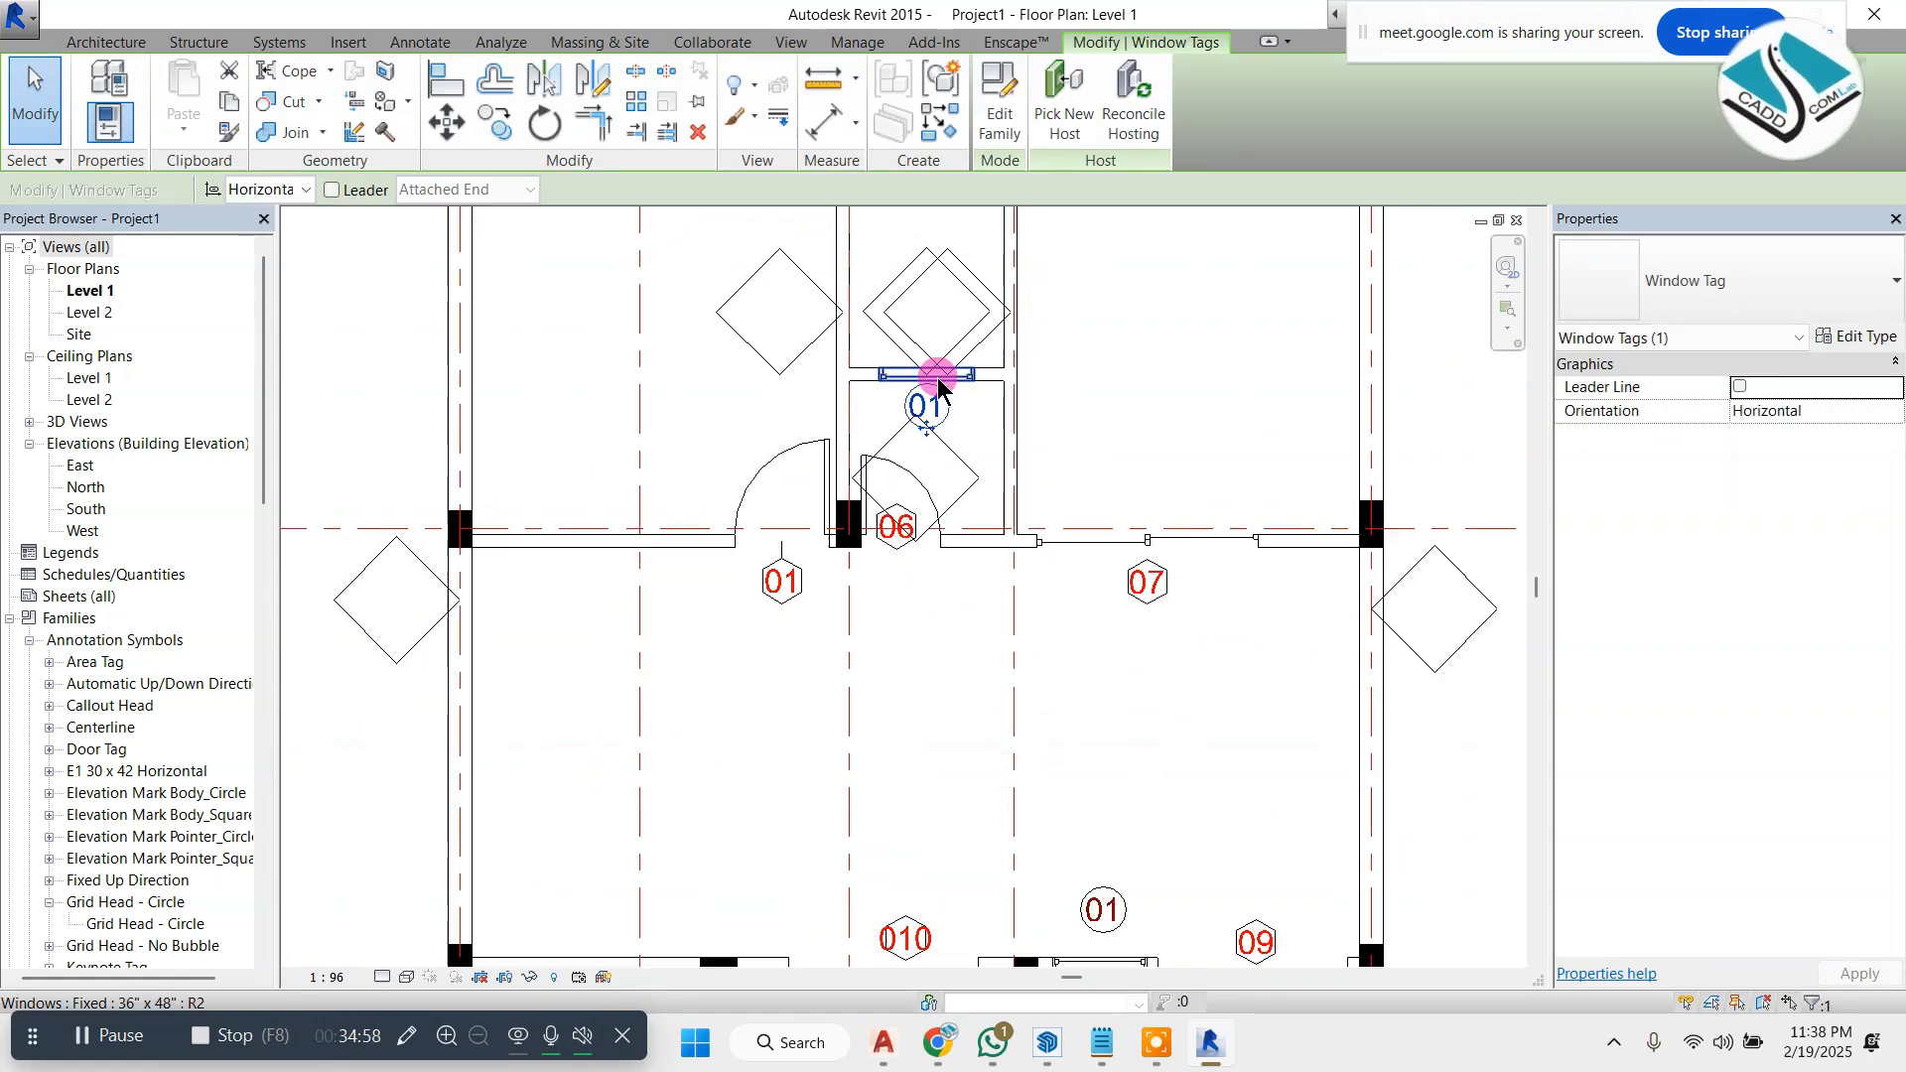
scroll(838, 490, up, 2)
scroll(884, 503, down, 2)
scroll(905, 663, up, 3)
scroll(904, 663, up, 3)
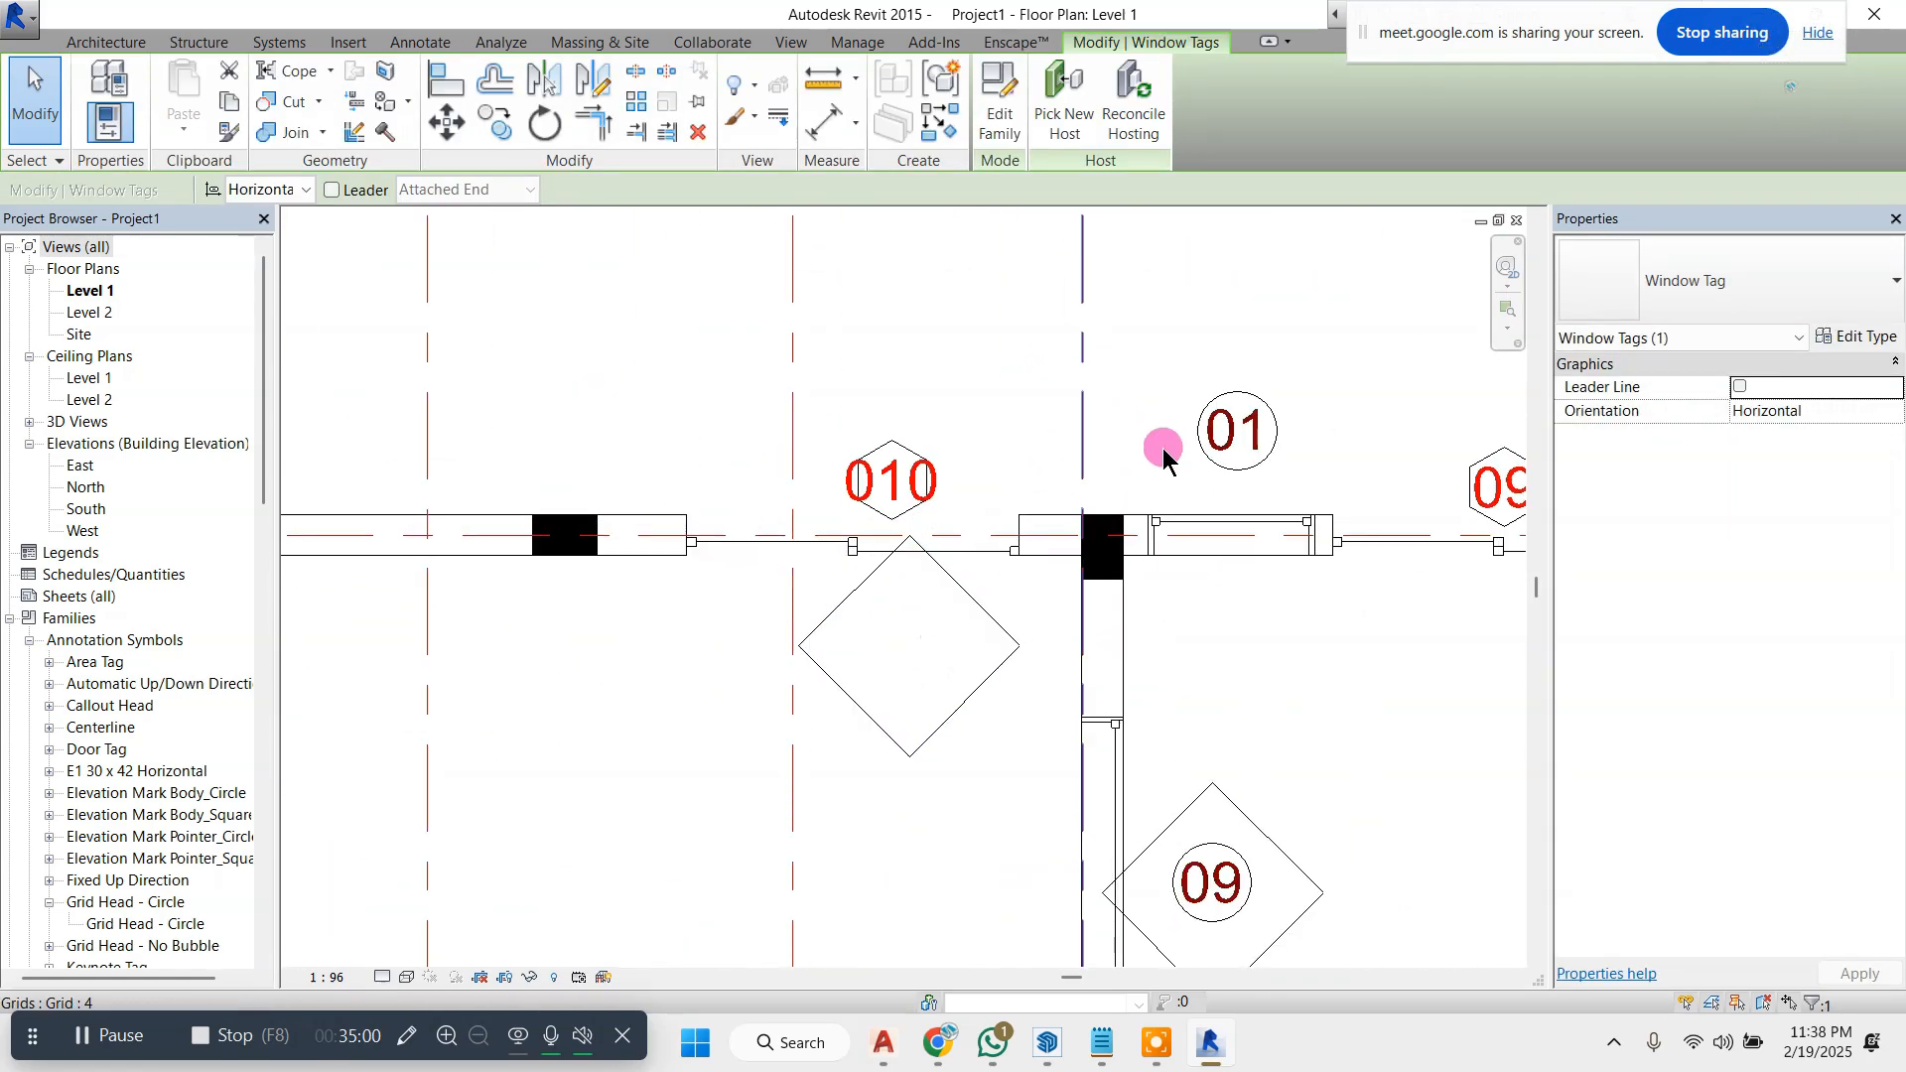
scroll(1271, 423, up, 2)
drag(1284, 421, 1266, 478)
- Examine the door, window and wall tags across the plan from grid E up to grid A
scroll(1007, 391, down, 5)
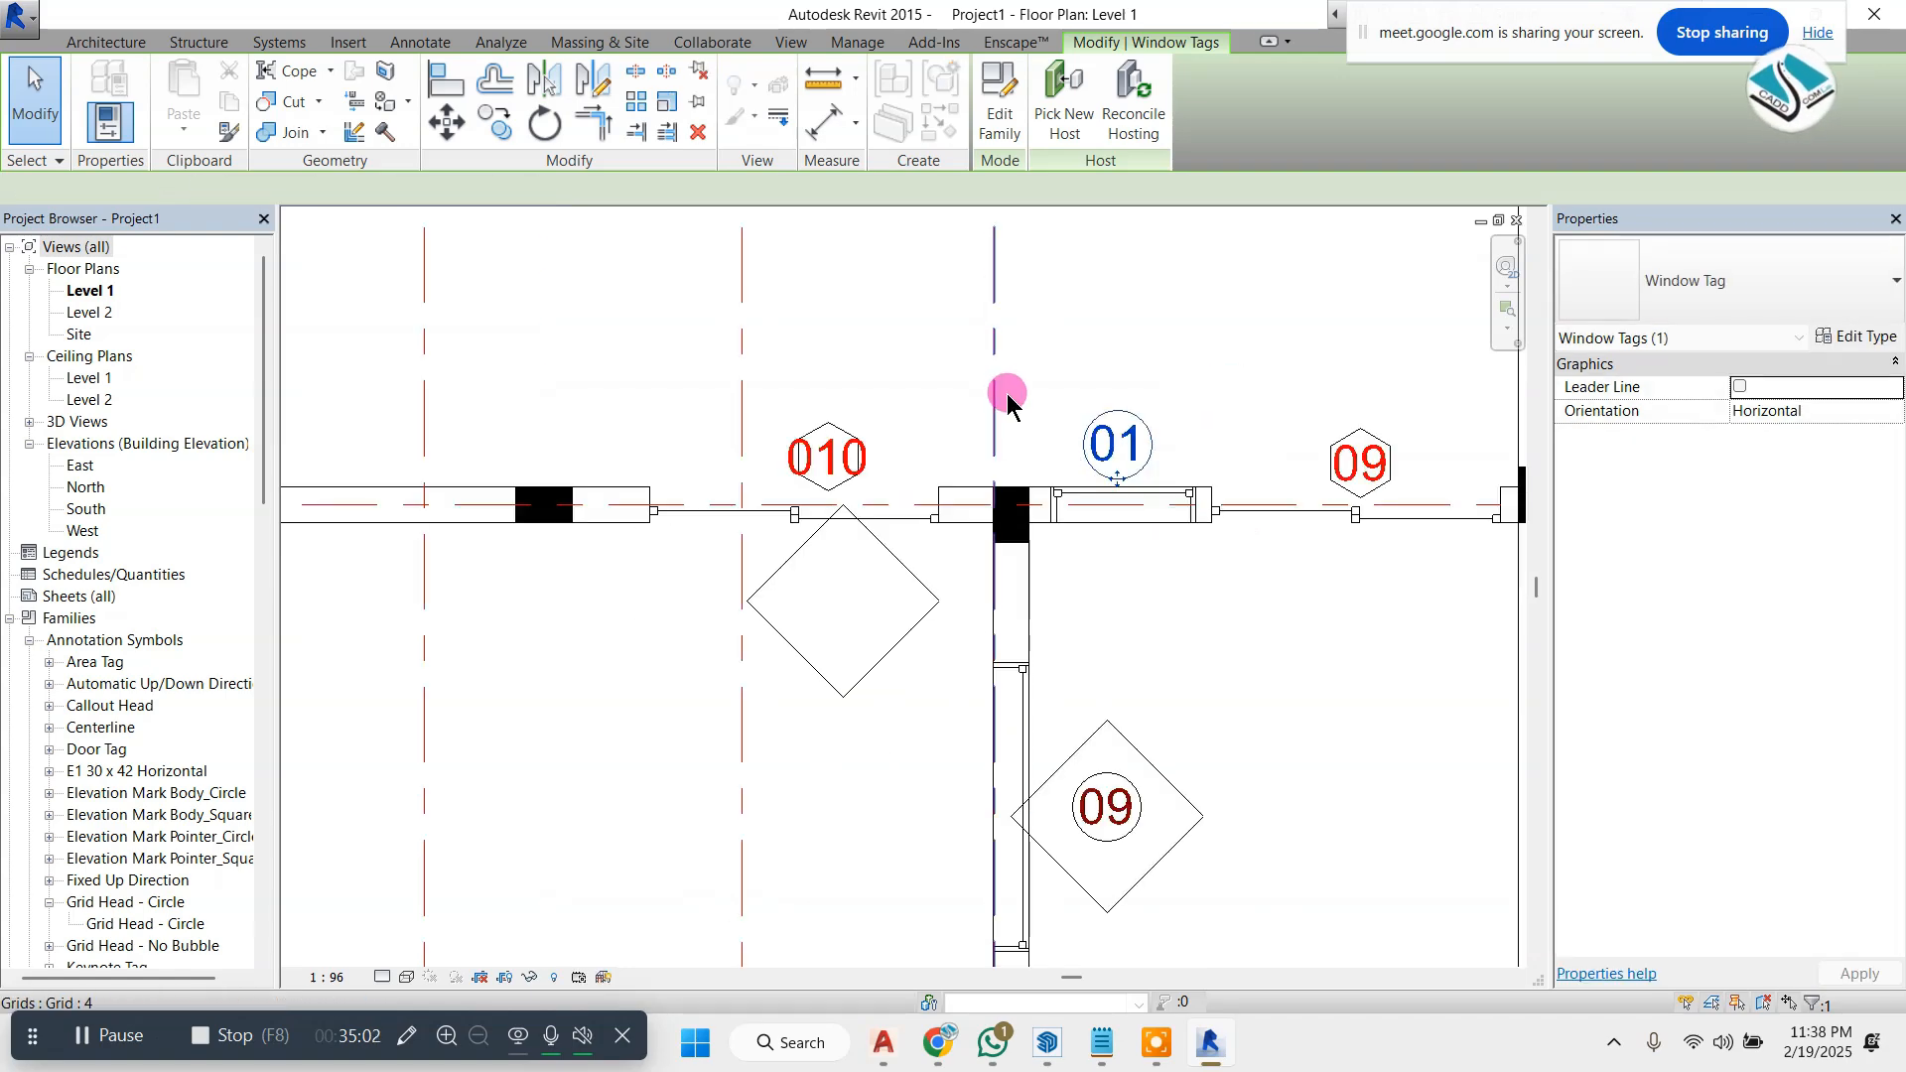
scroll(800, 779, up, 3)
scroll(824, 454, down, 4)
scroll(824, 455, down, 3)
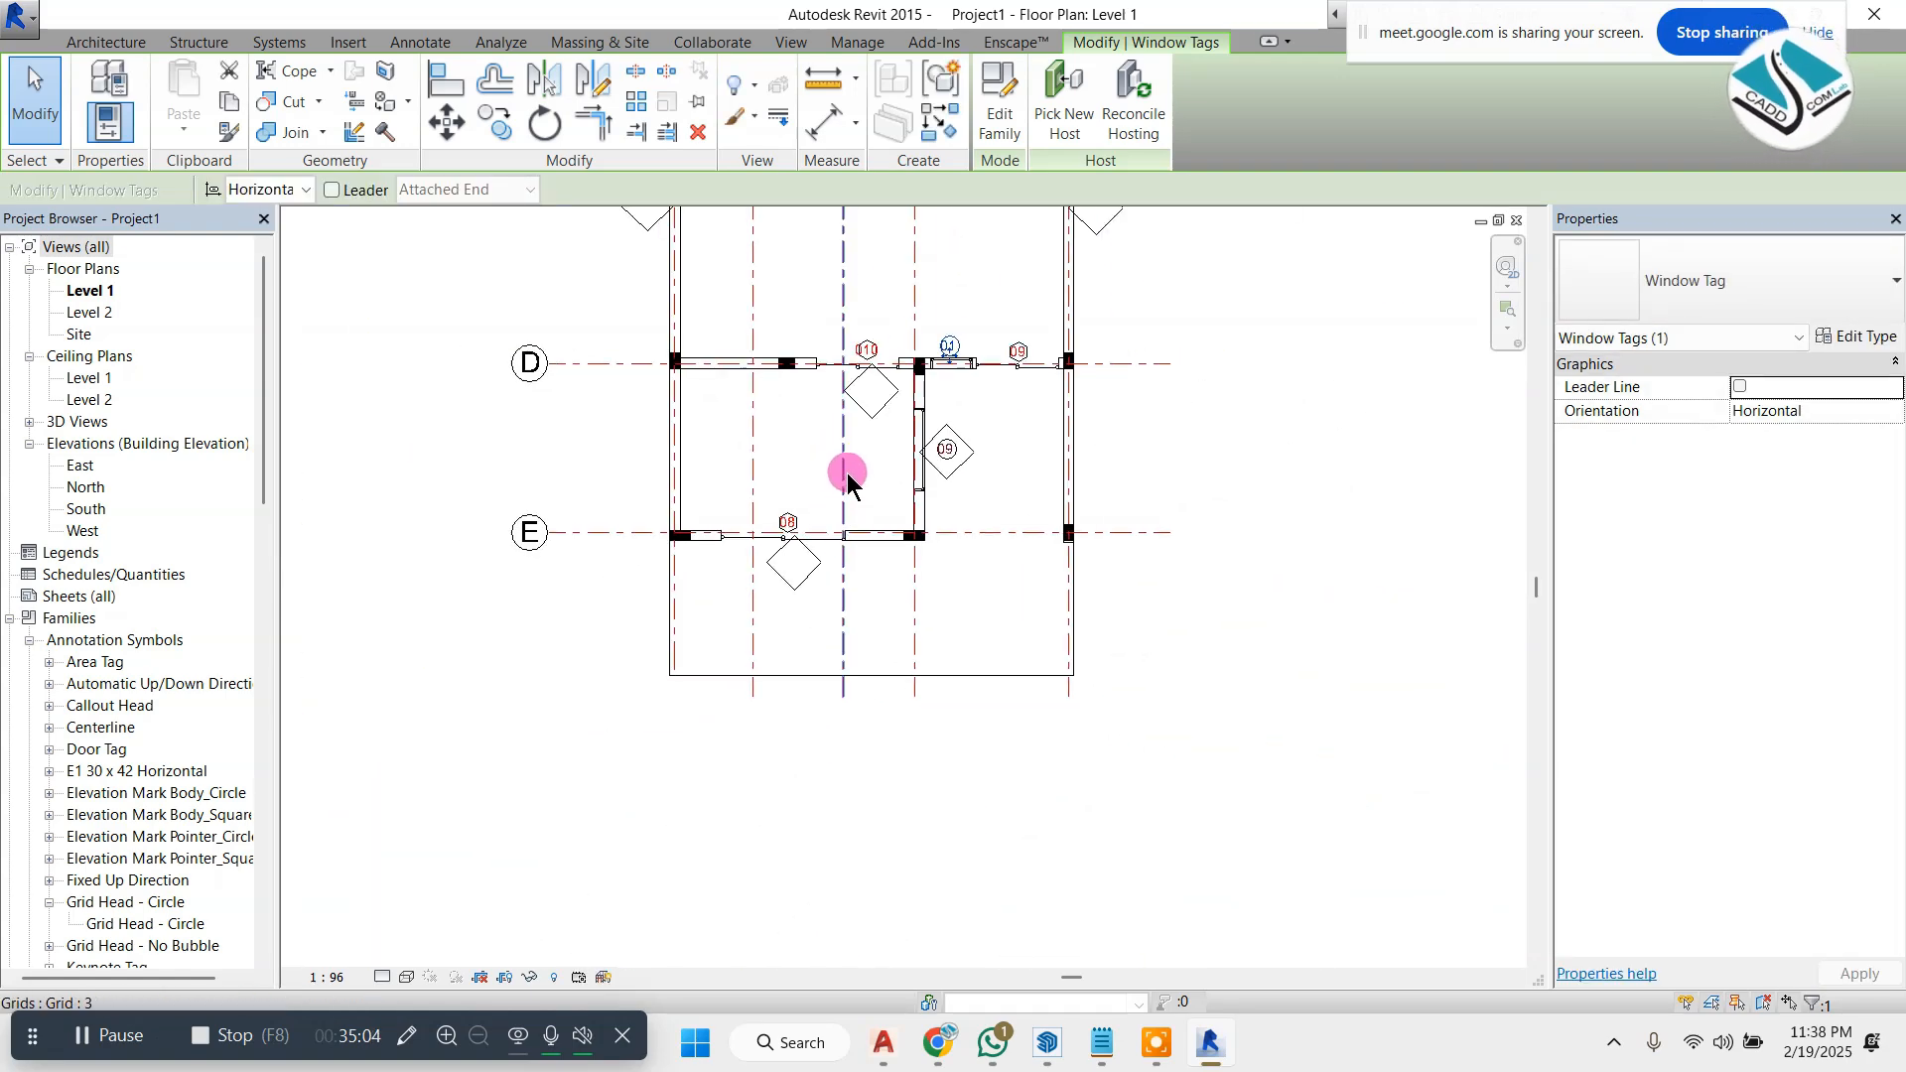
scroll(843, 459, up, 3)
scroll(927, 717, down, 7)
scroll(923, 362, up, 7)
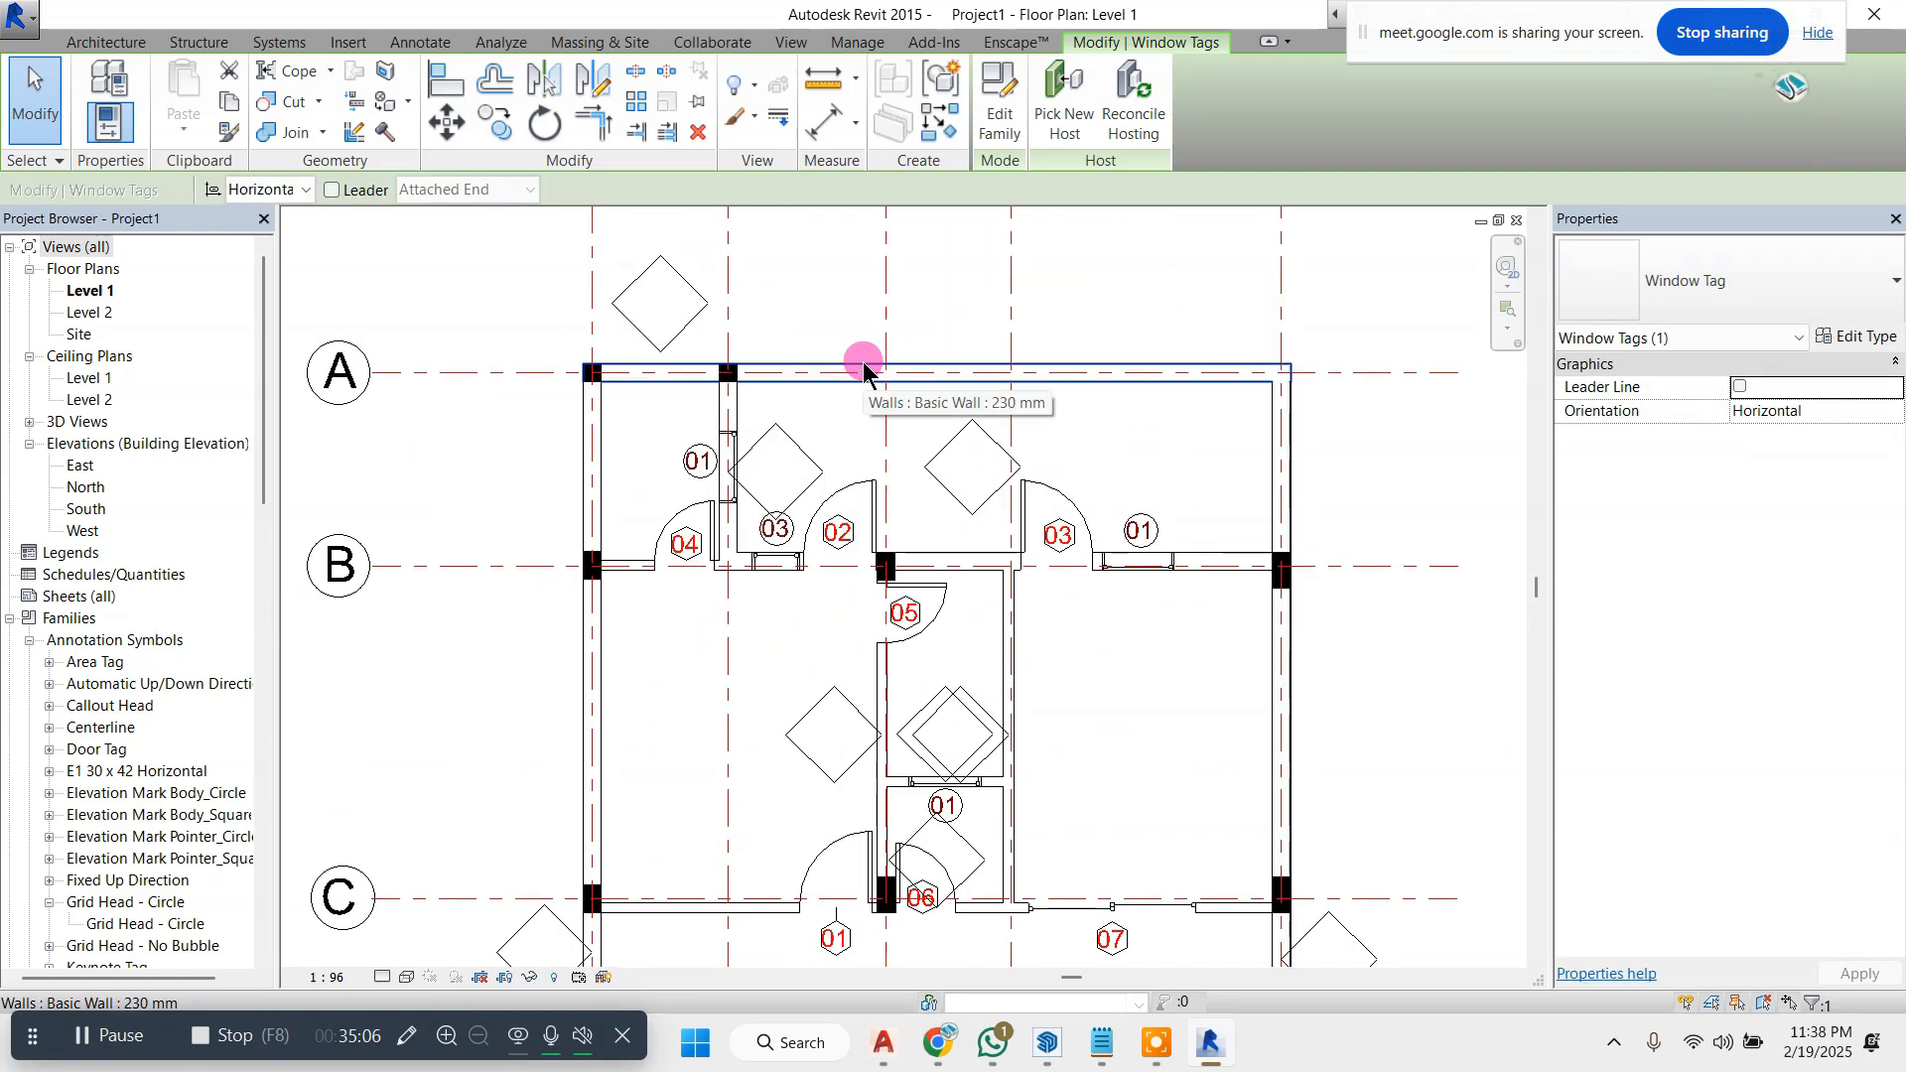
key(Escape)
scroll(678, 372, up, 3)
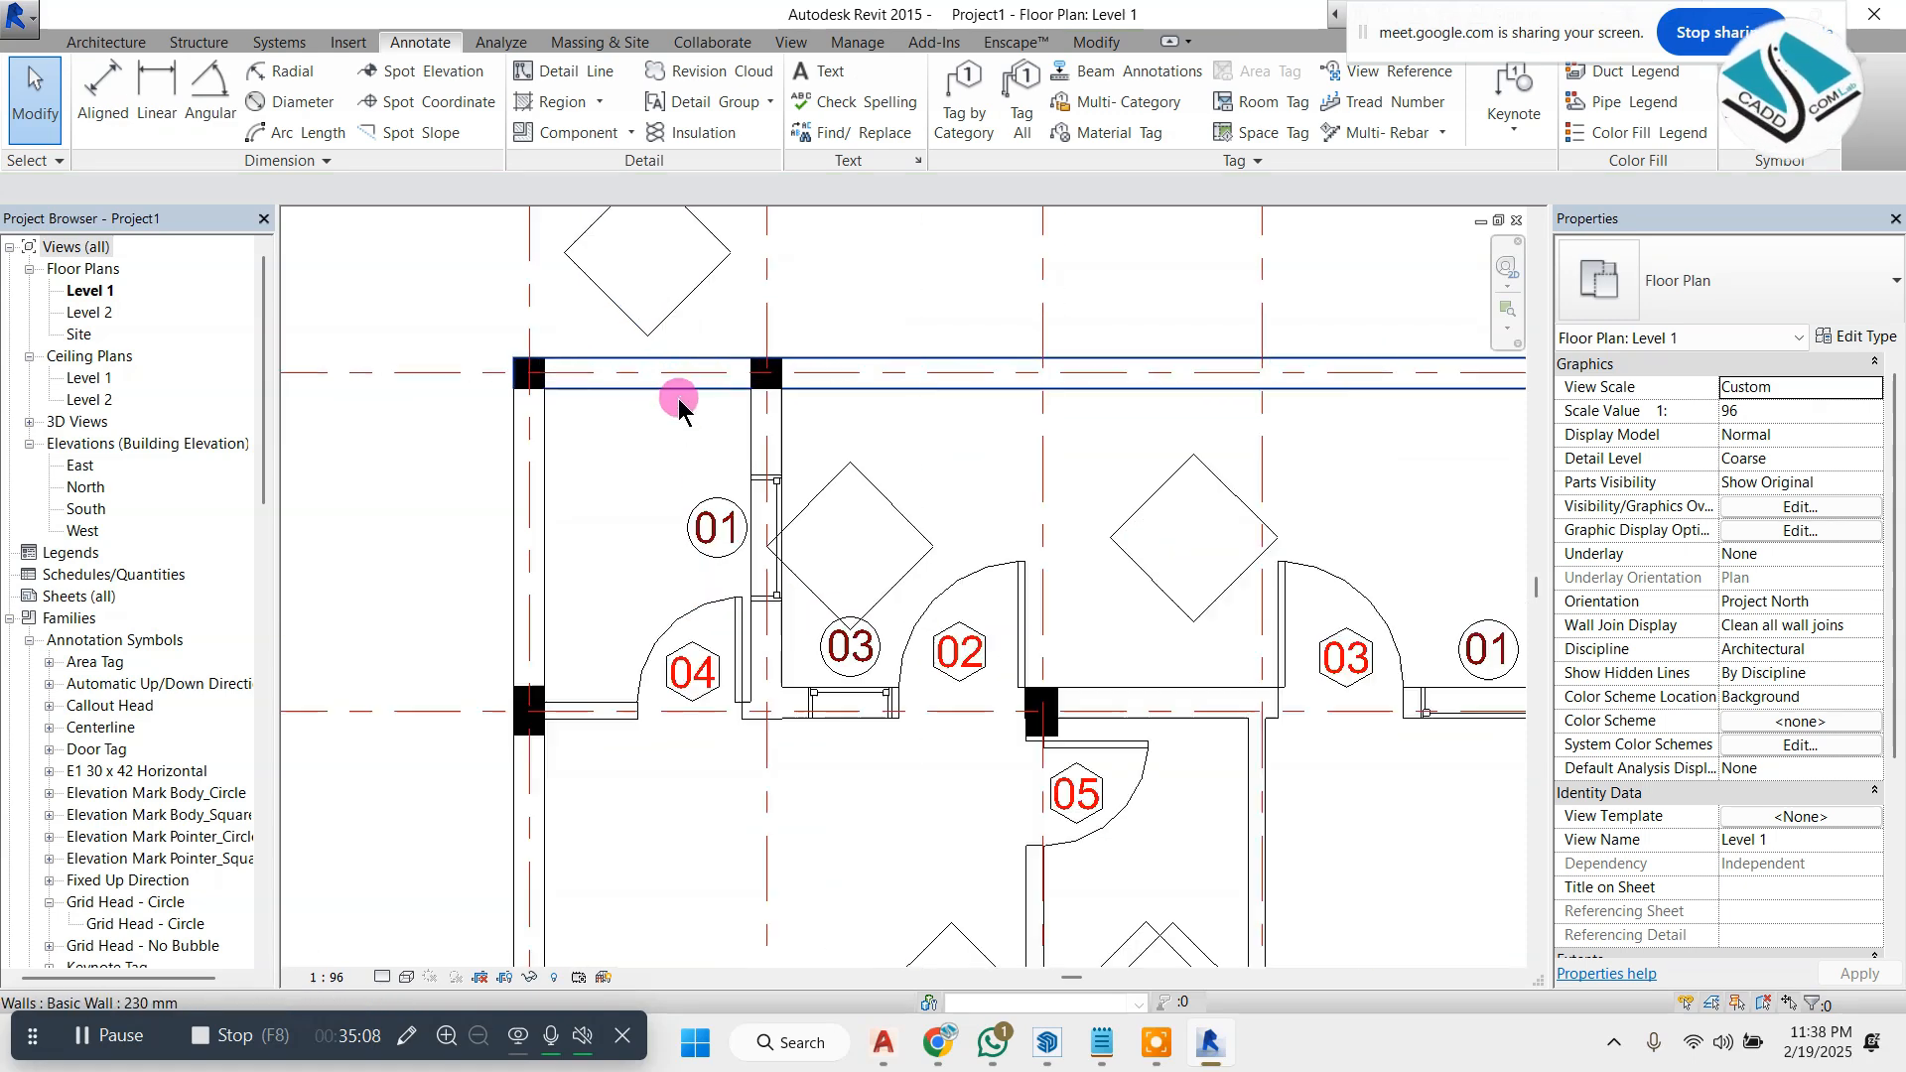
scroll(741, 557, up, 2)
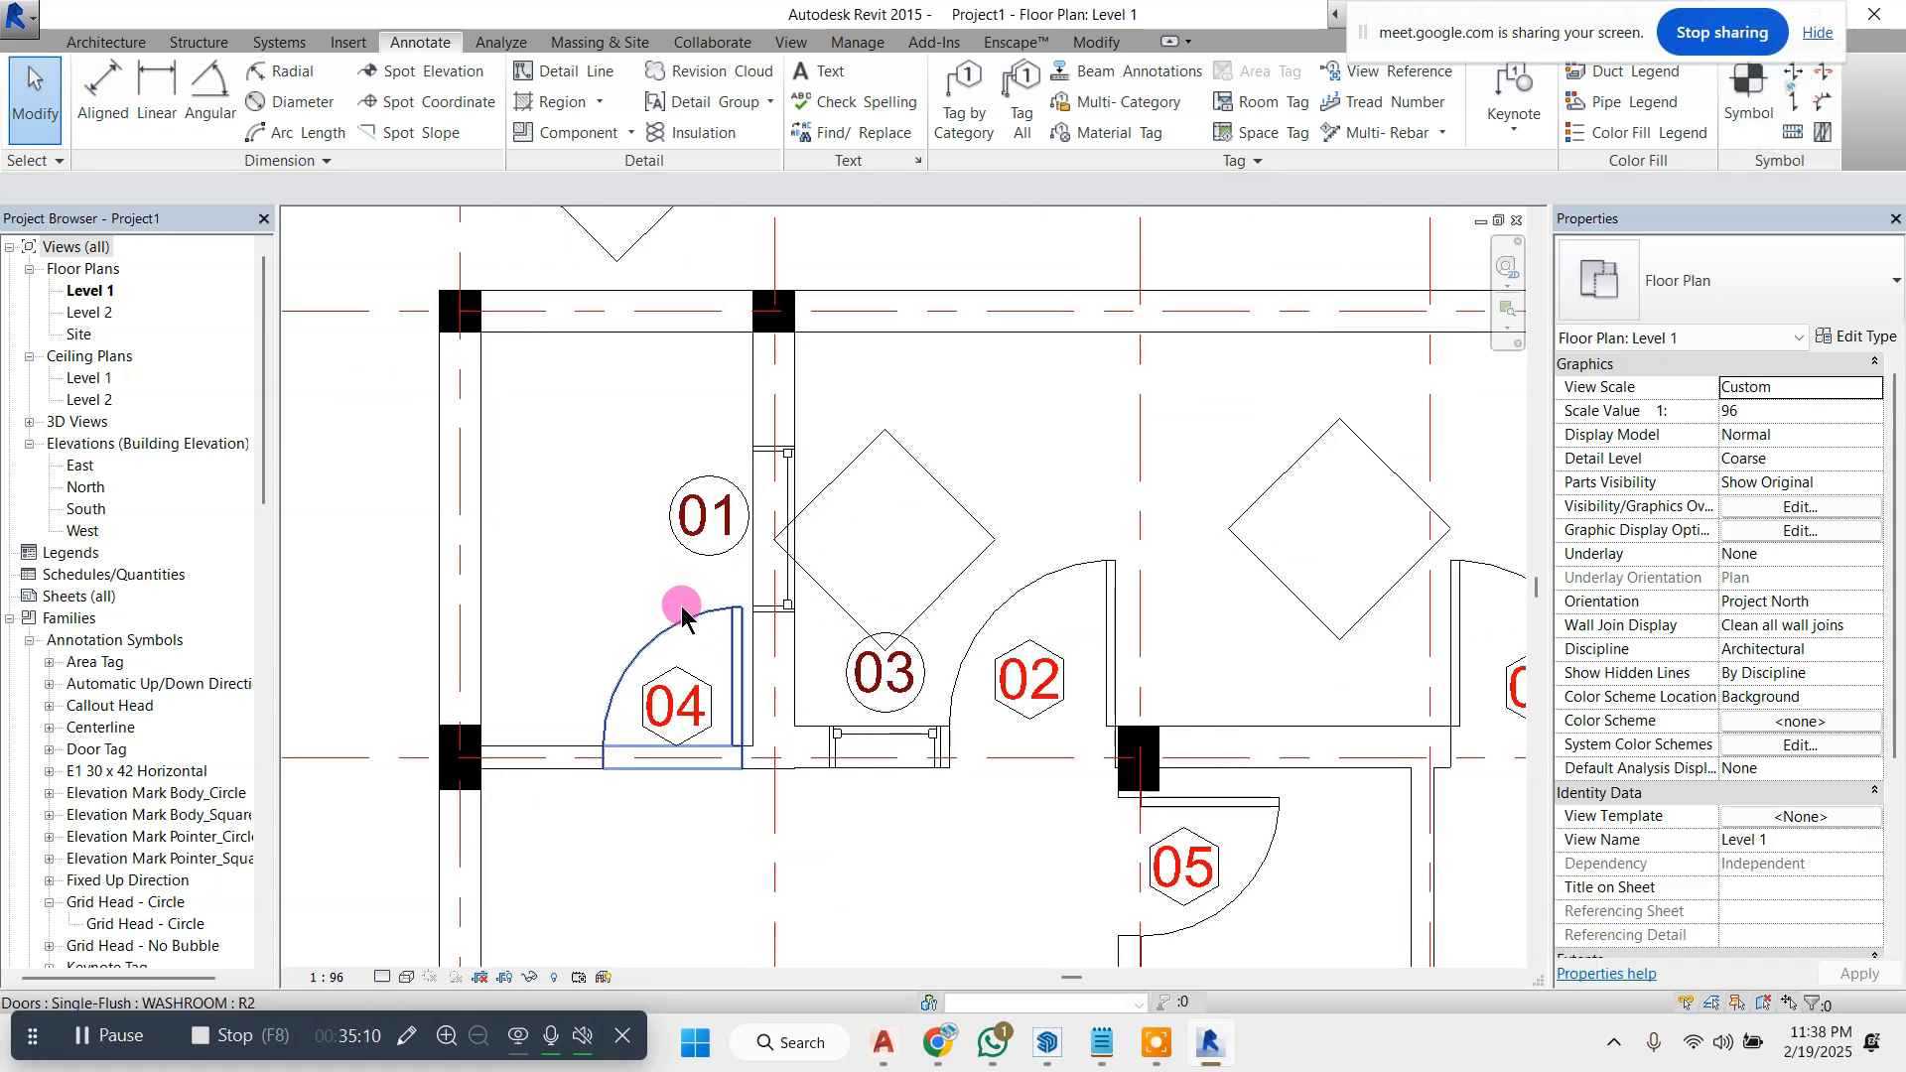
scroll(650, 285, down, 1)
scroll(783, 527, down, 2)
scroll(808, 510, up, 2)
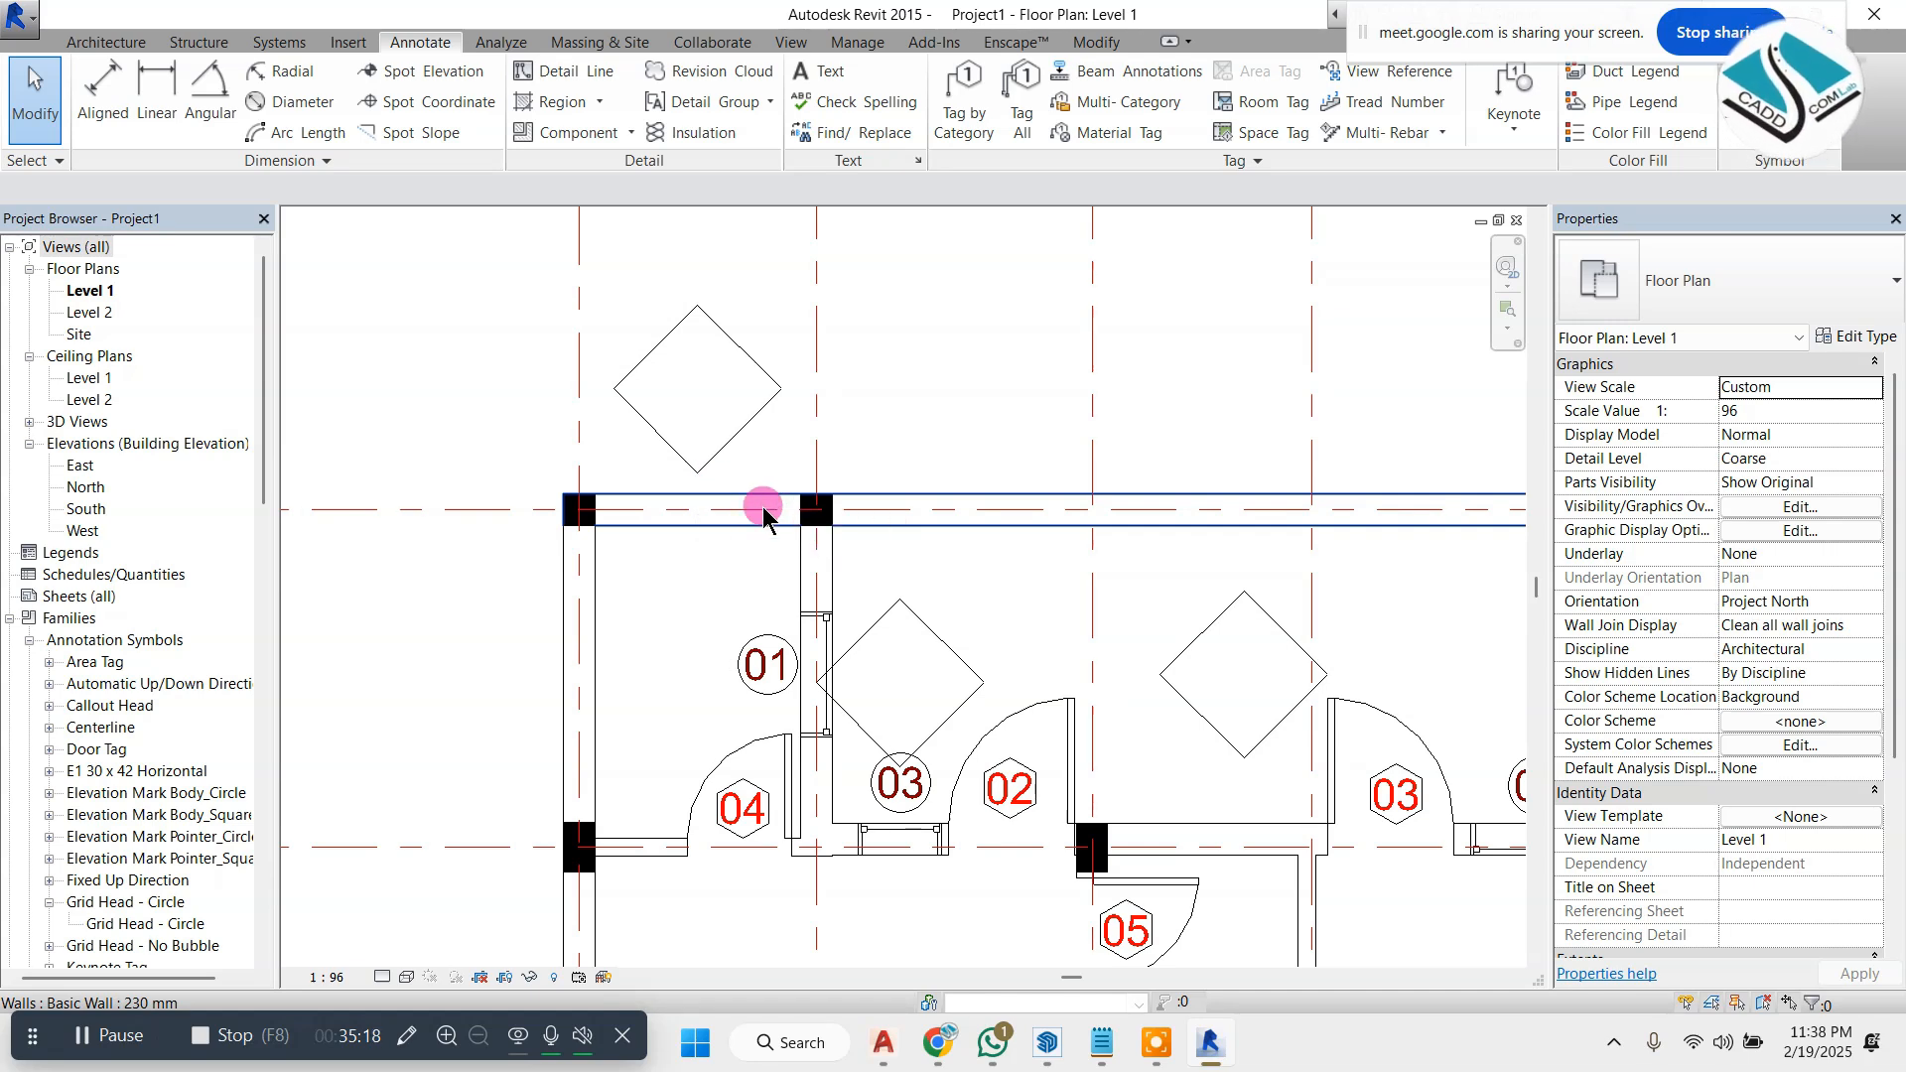
- Set the mark to W01 in the blank wall tag above the uppermost horizontal wall of the plan
click(722, 372)
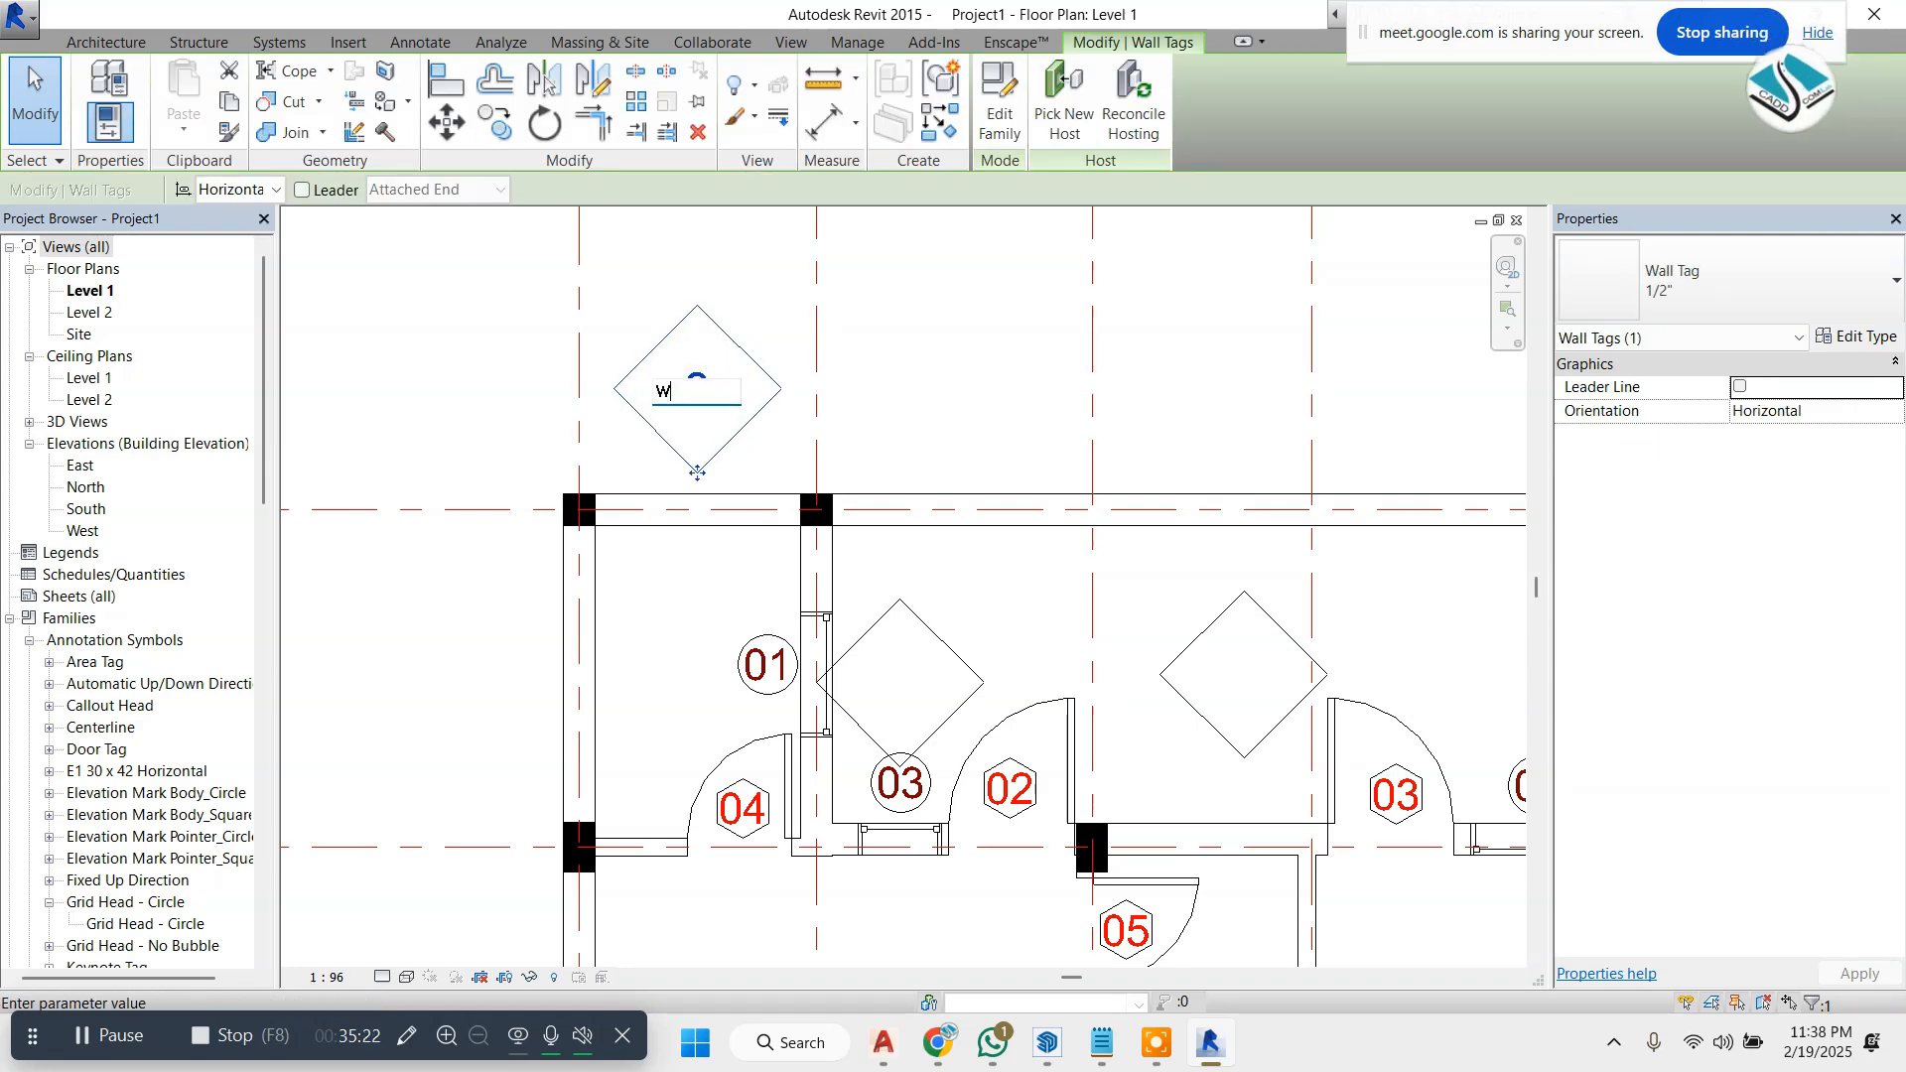
click(983, 327)
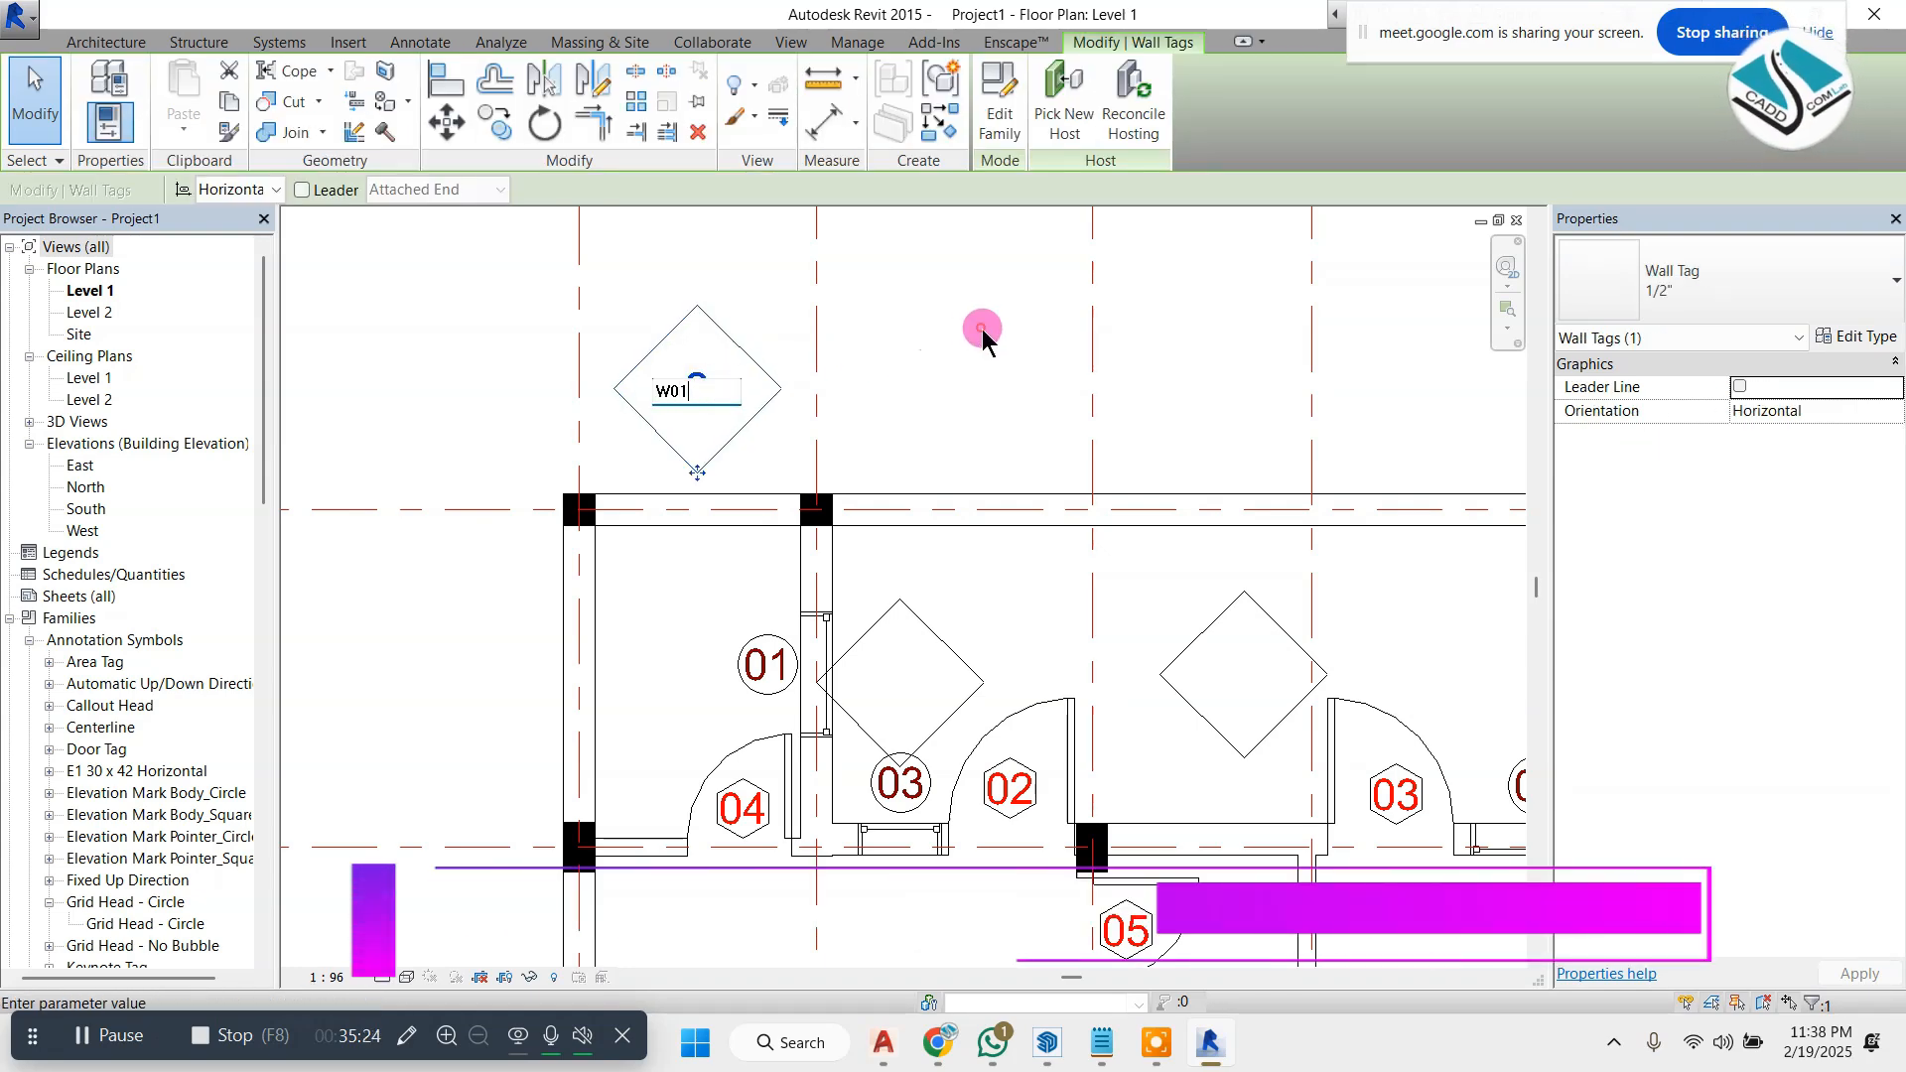
click(1009, 536)
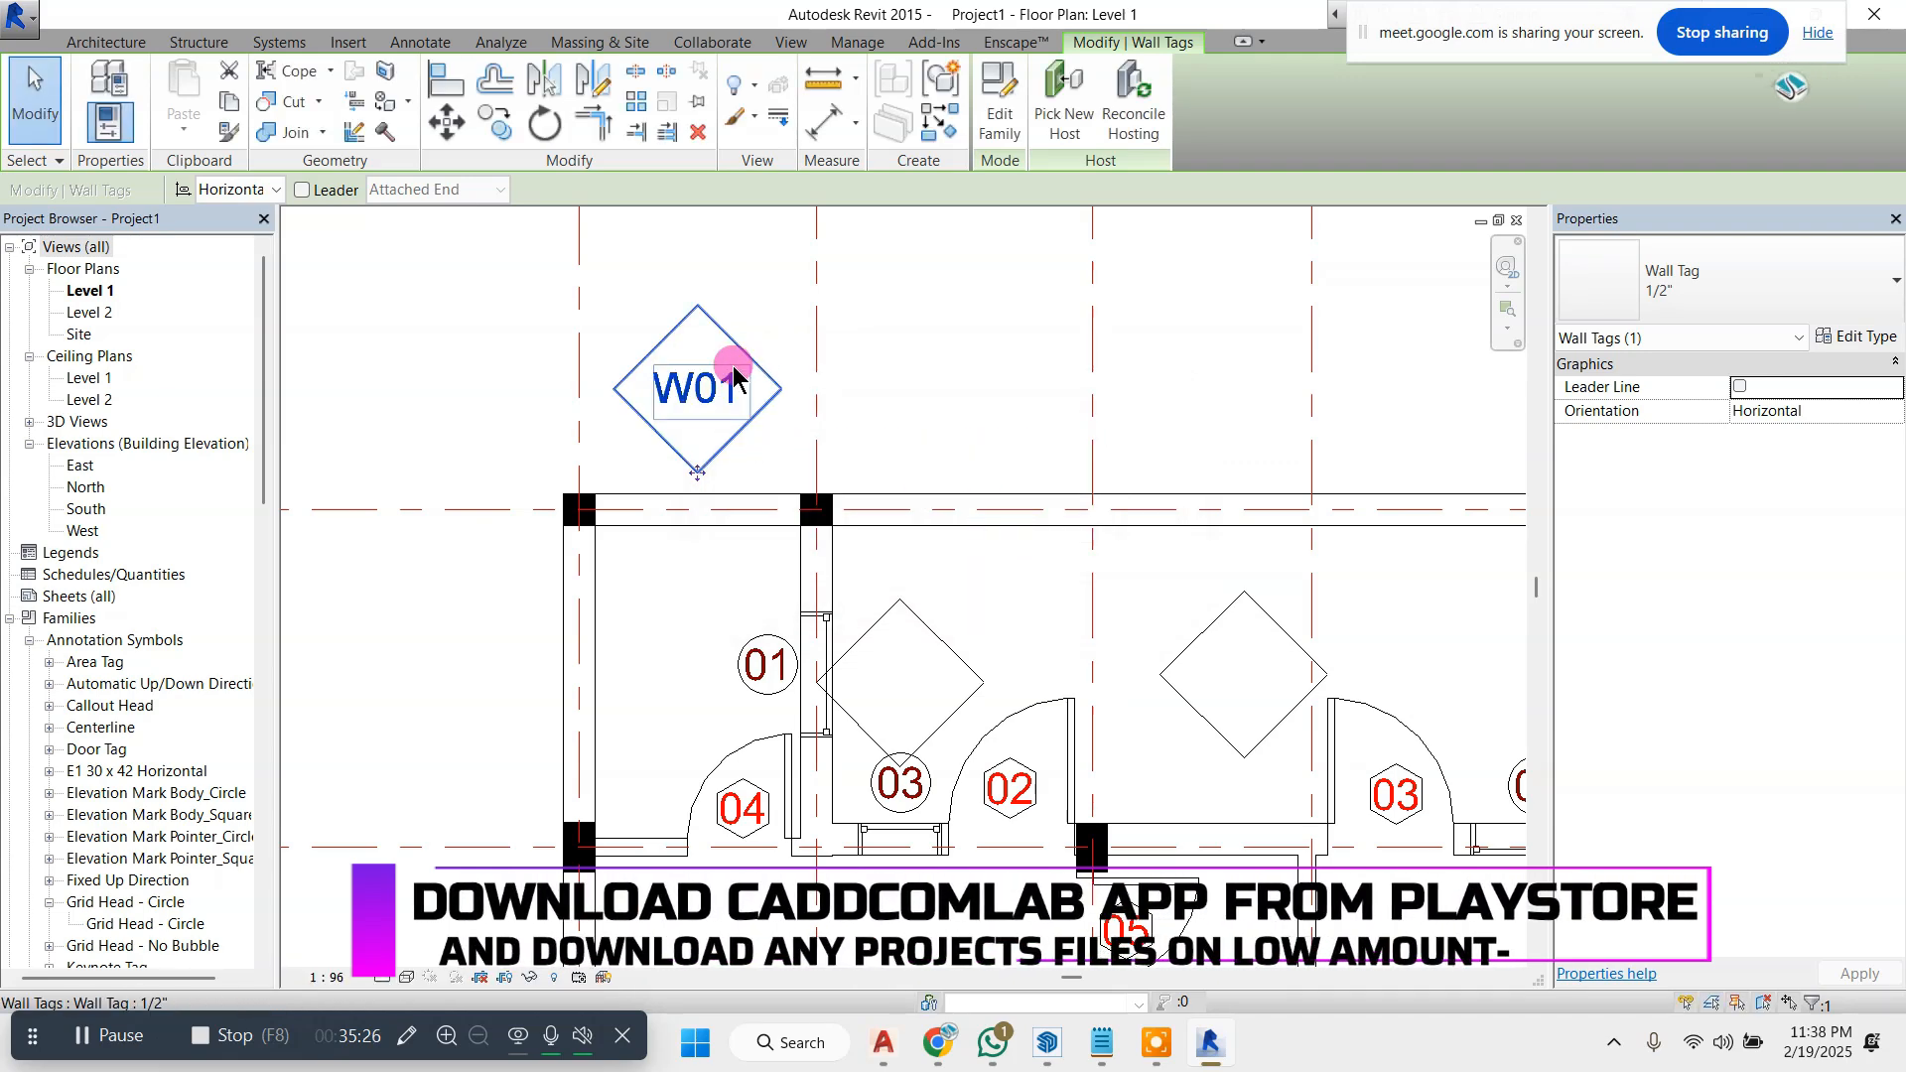
scroll(734, 387, up, 2)
key(Escape)
- Open the Wall Tag annotation family for editing
click(192, 794)
scroll(192, 794, down, 4)
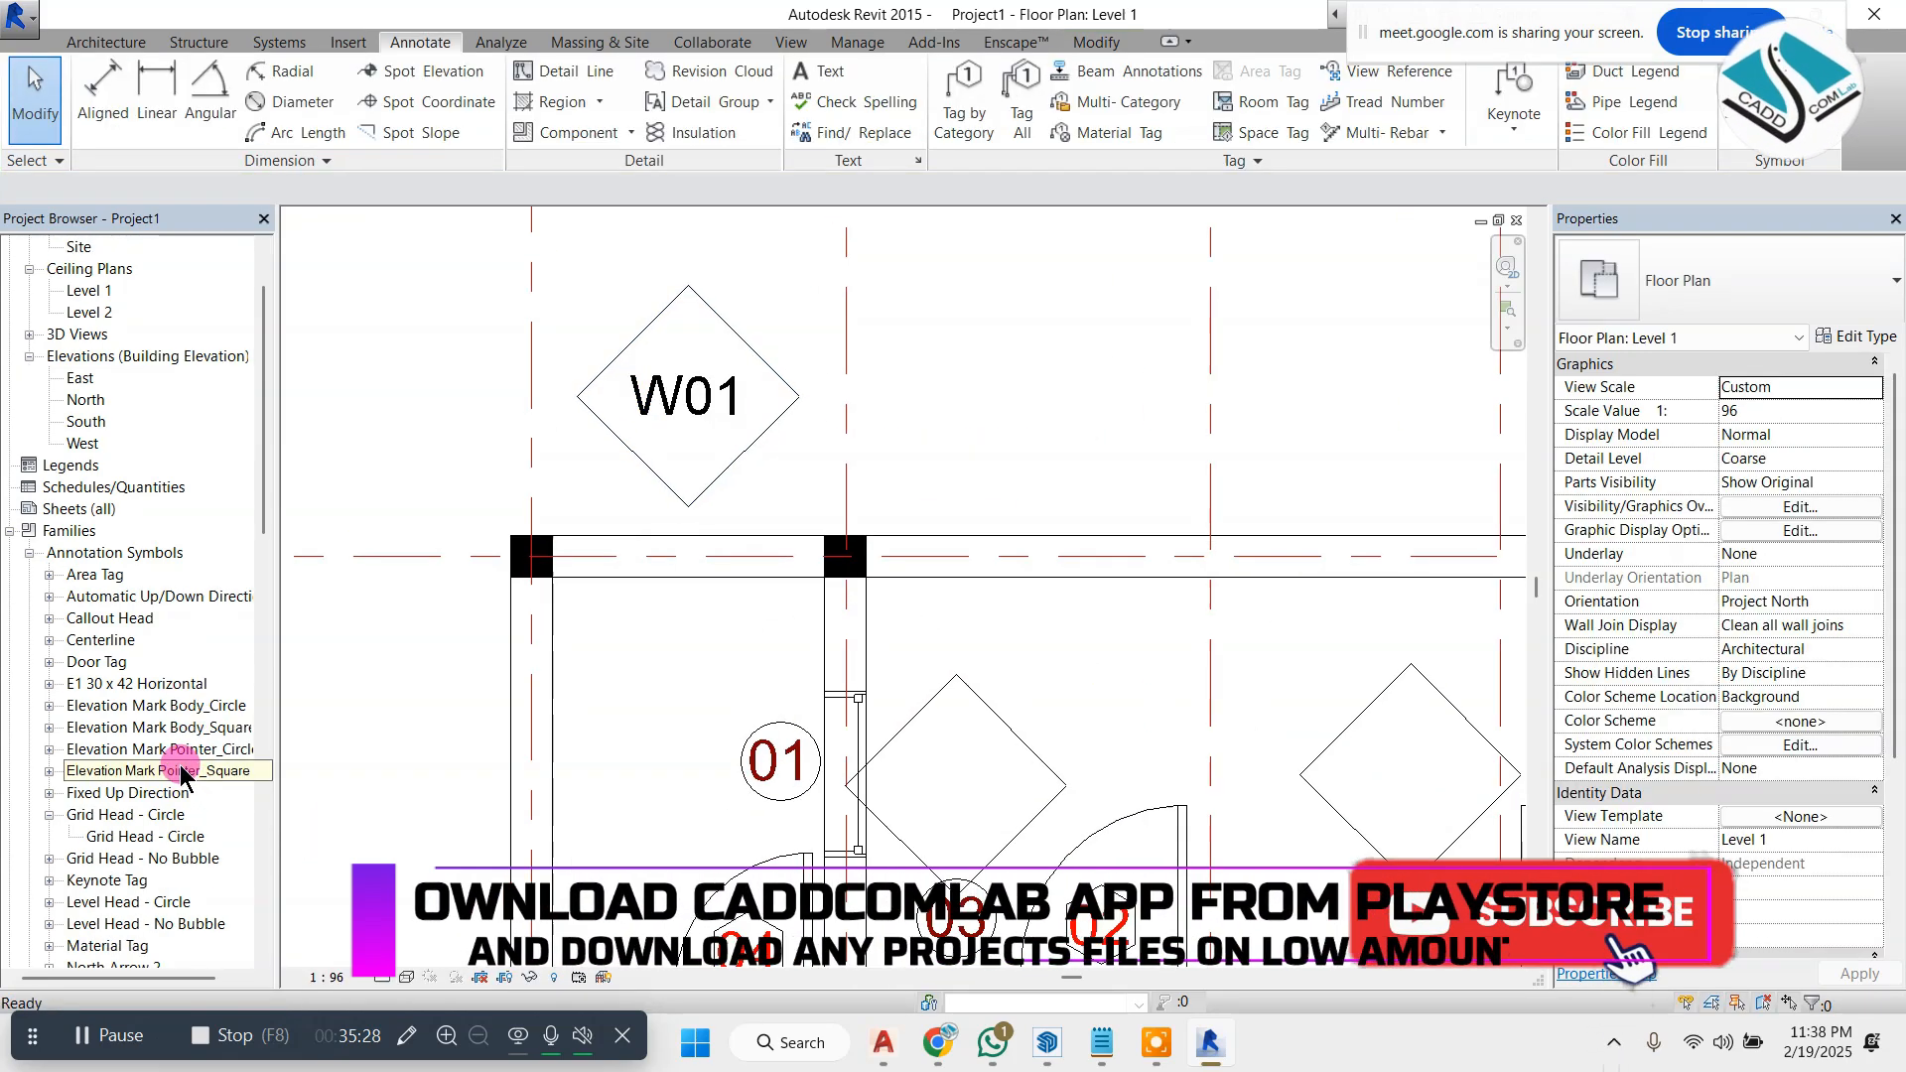
scroll(164, 808, down, 6)
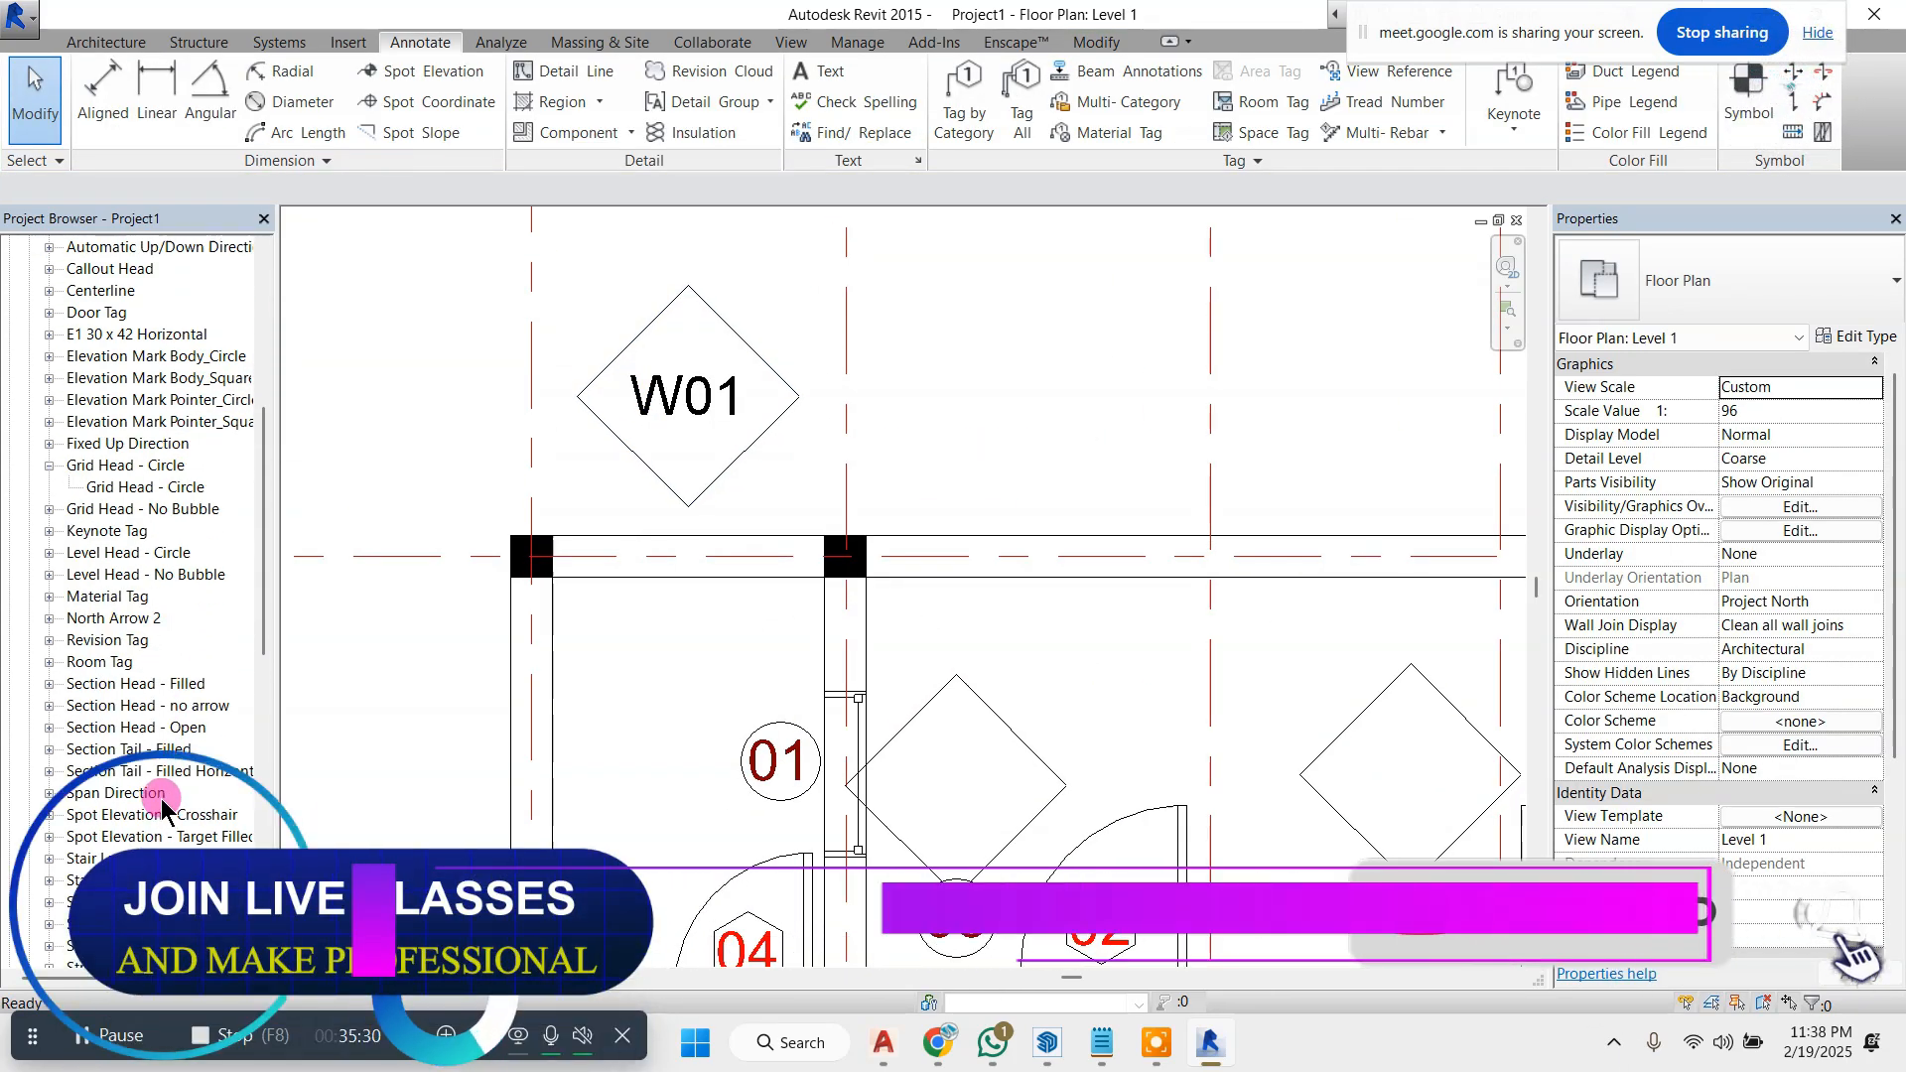
right_click(104, 839)
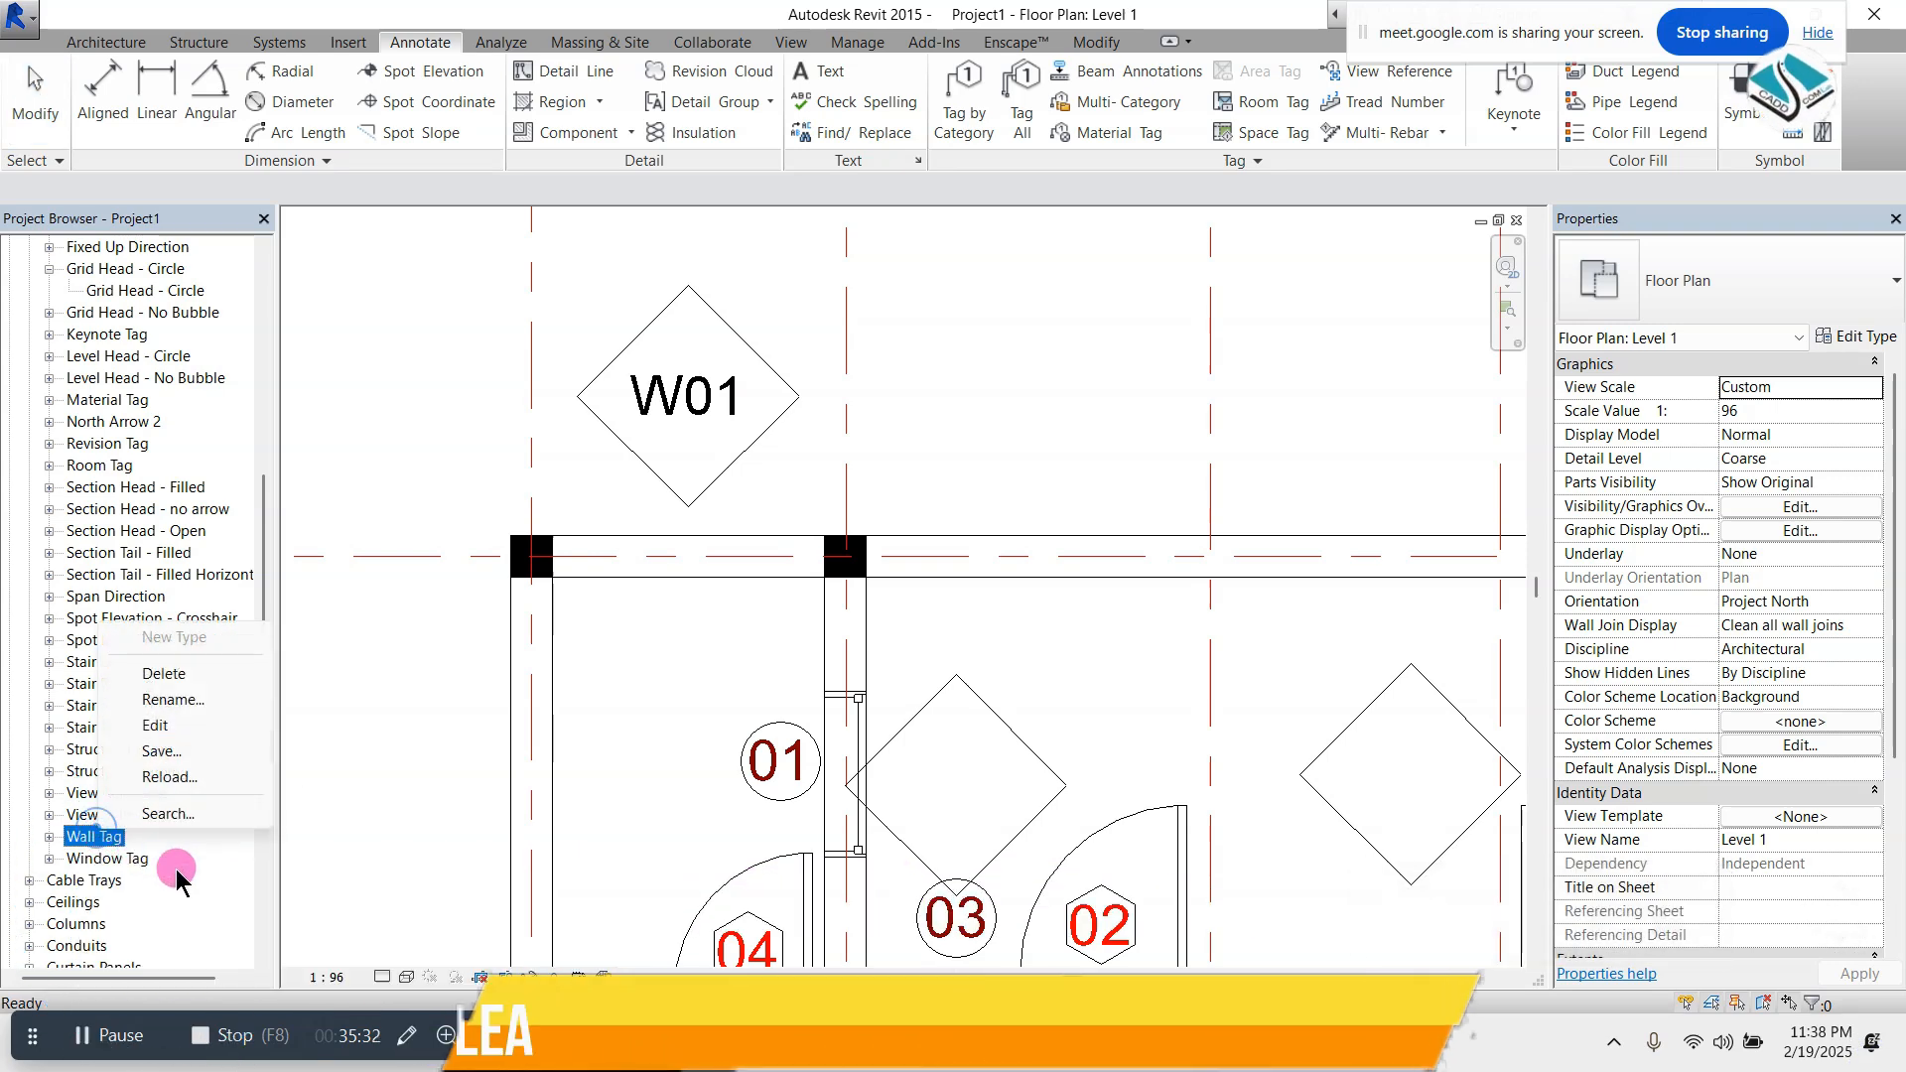
click(216, 717)
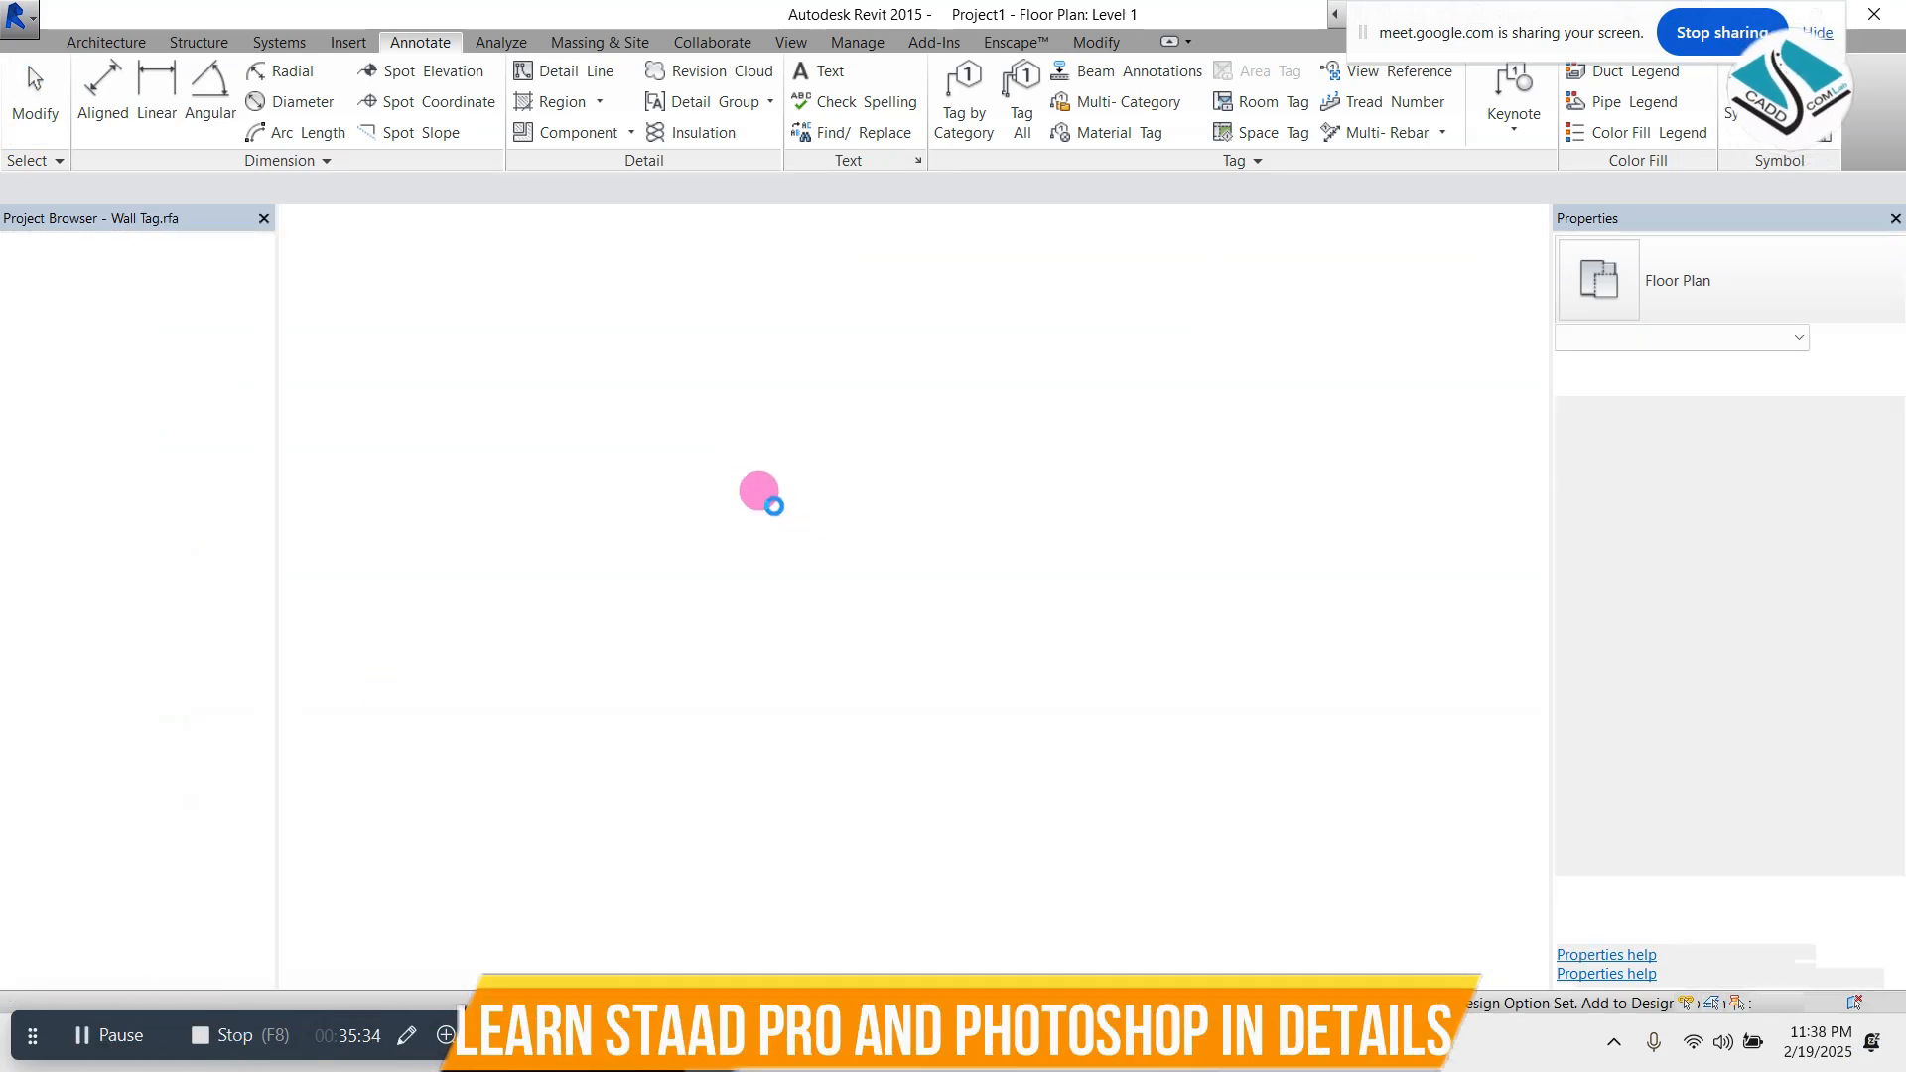
click(903, 540)
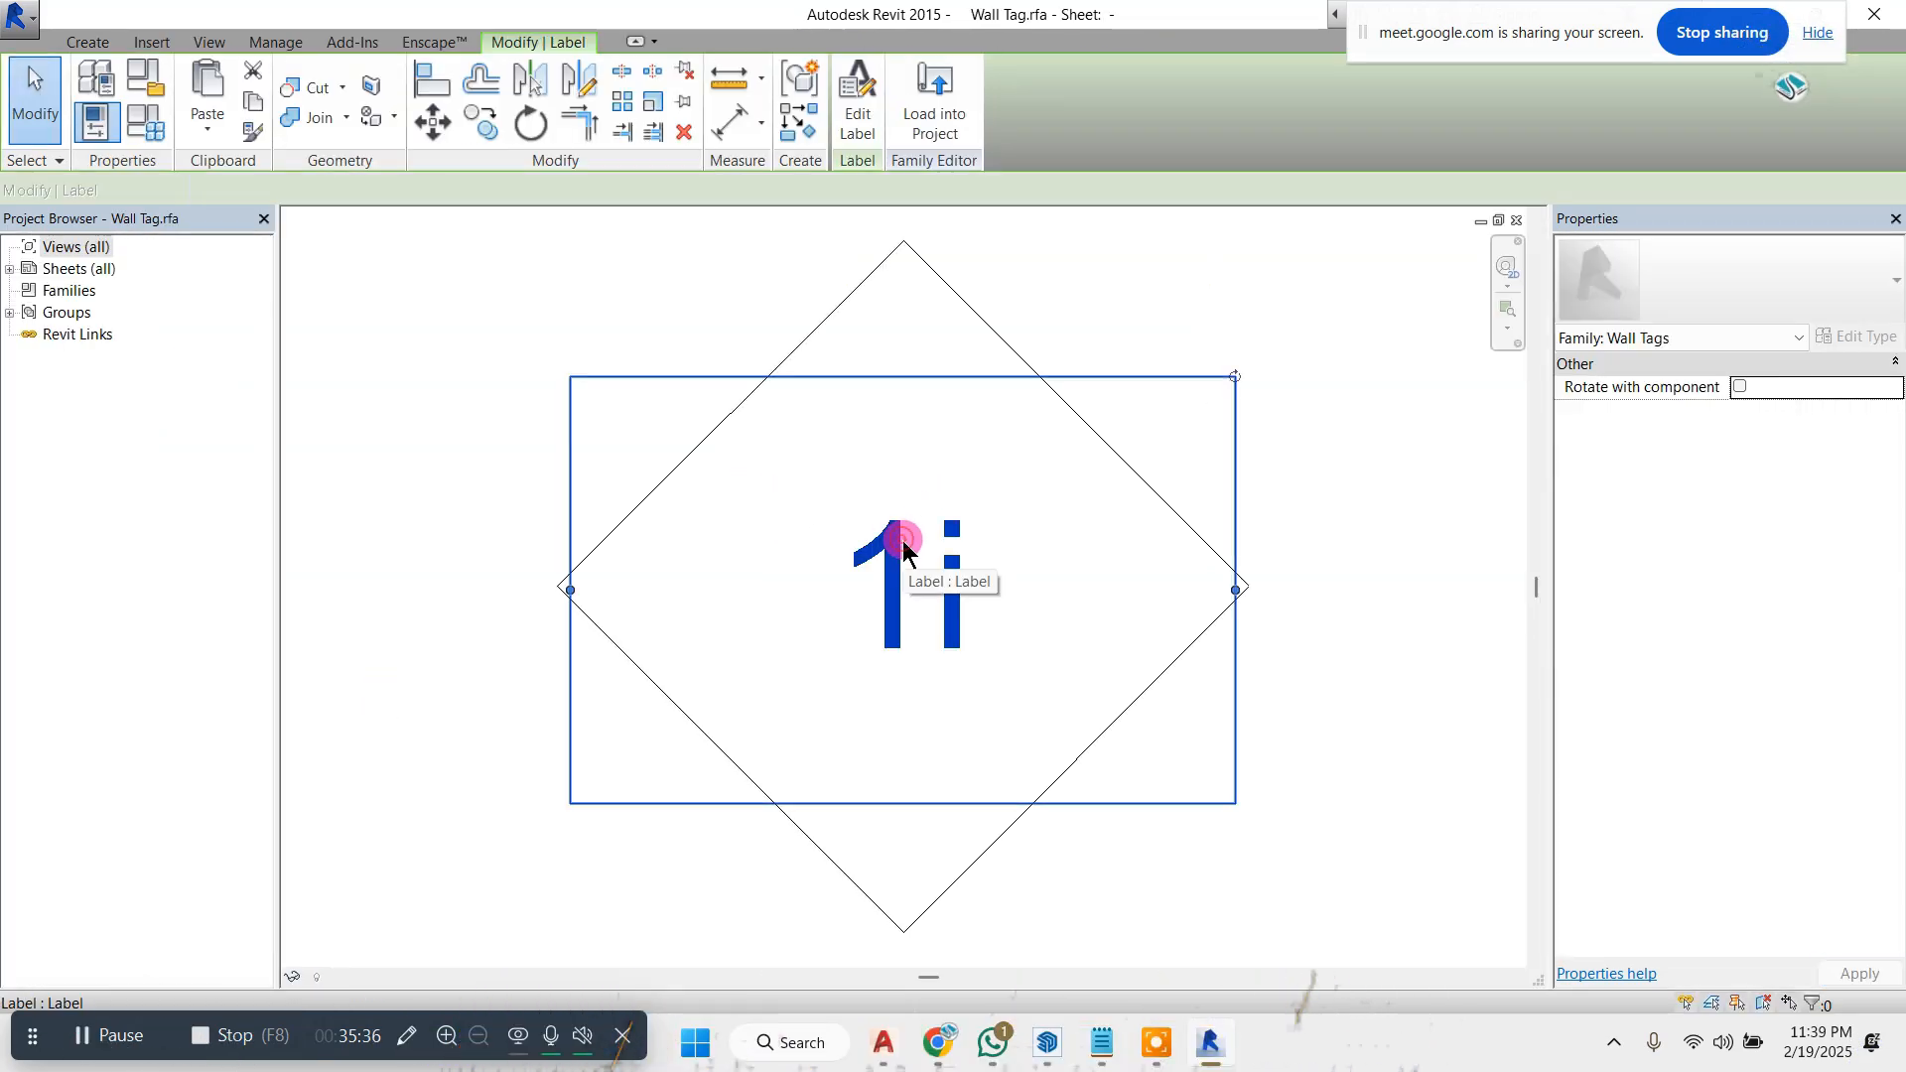
scroll(902, 541, down, 2)
click(976, 349)
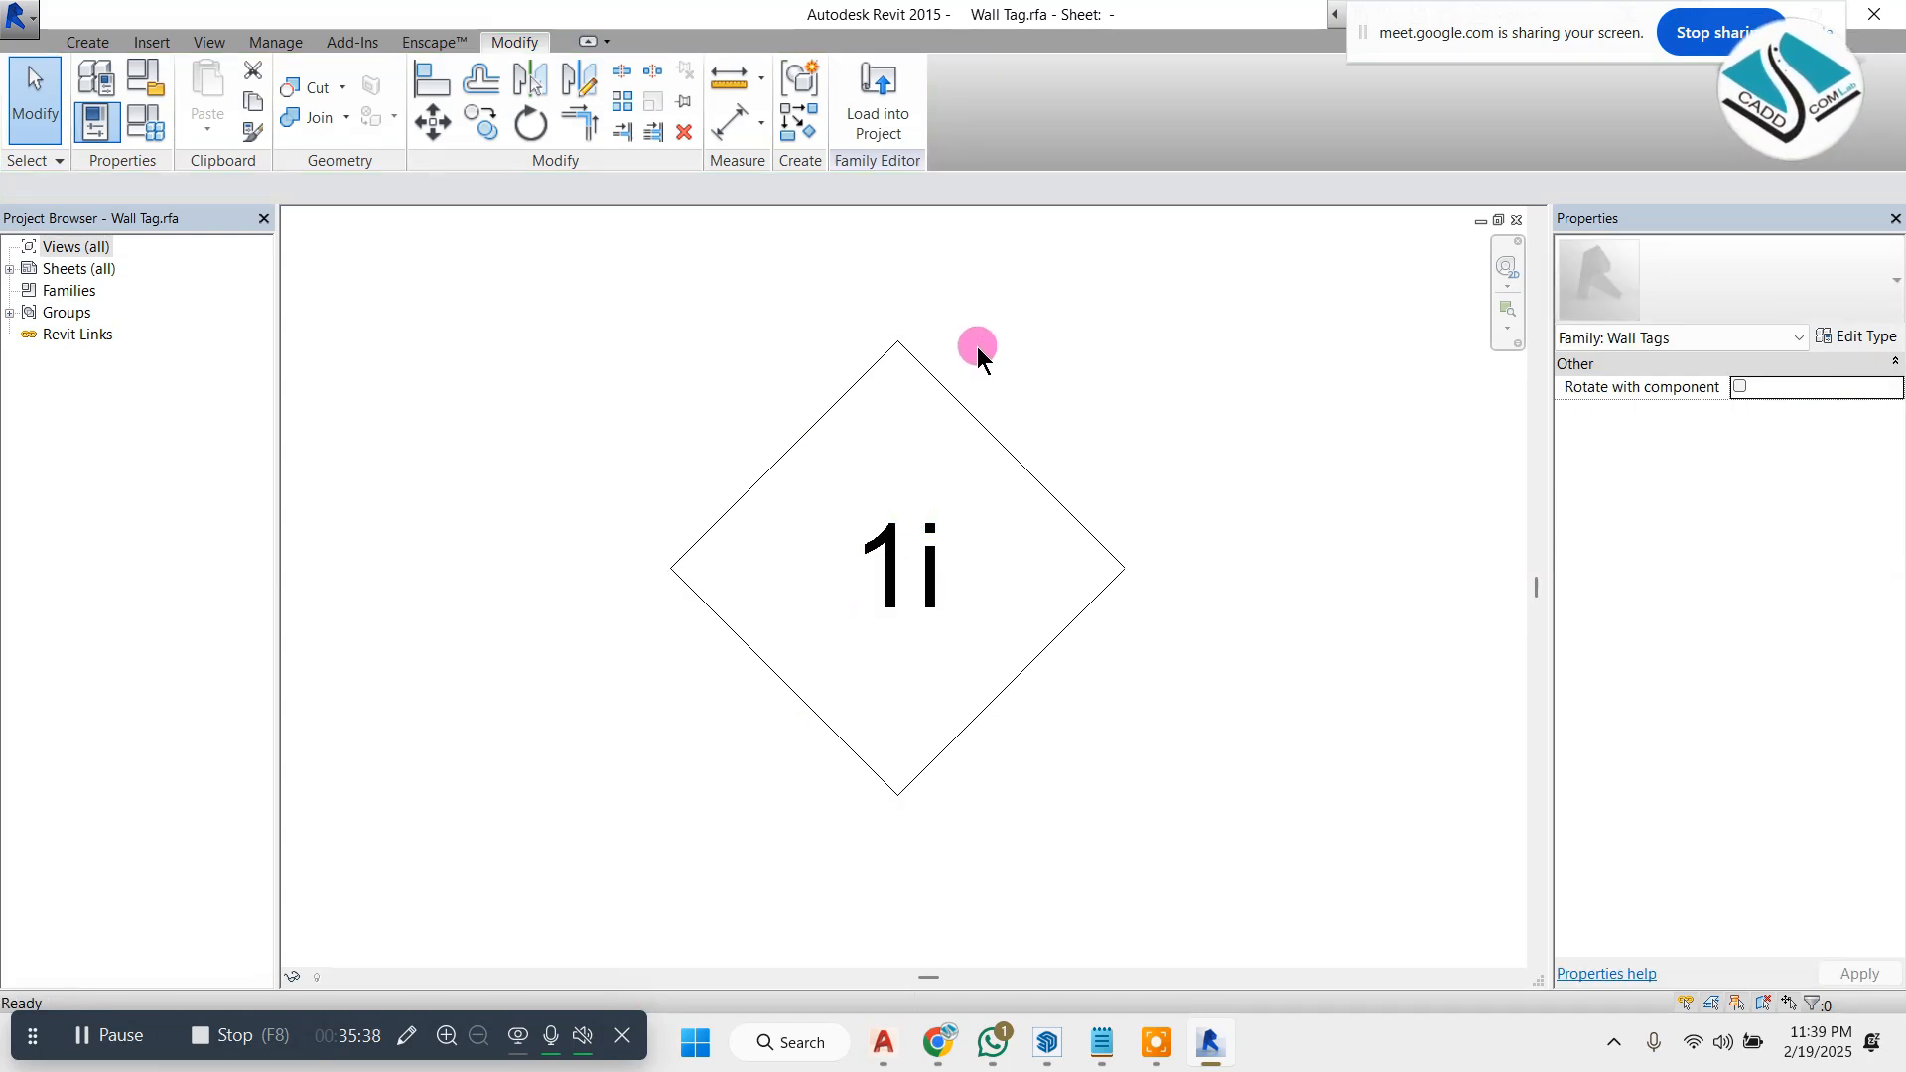
drag(837, 399, 882, 435)
key(ctrl+z)
click(856, 387)
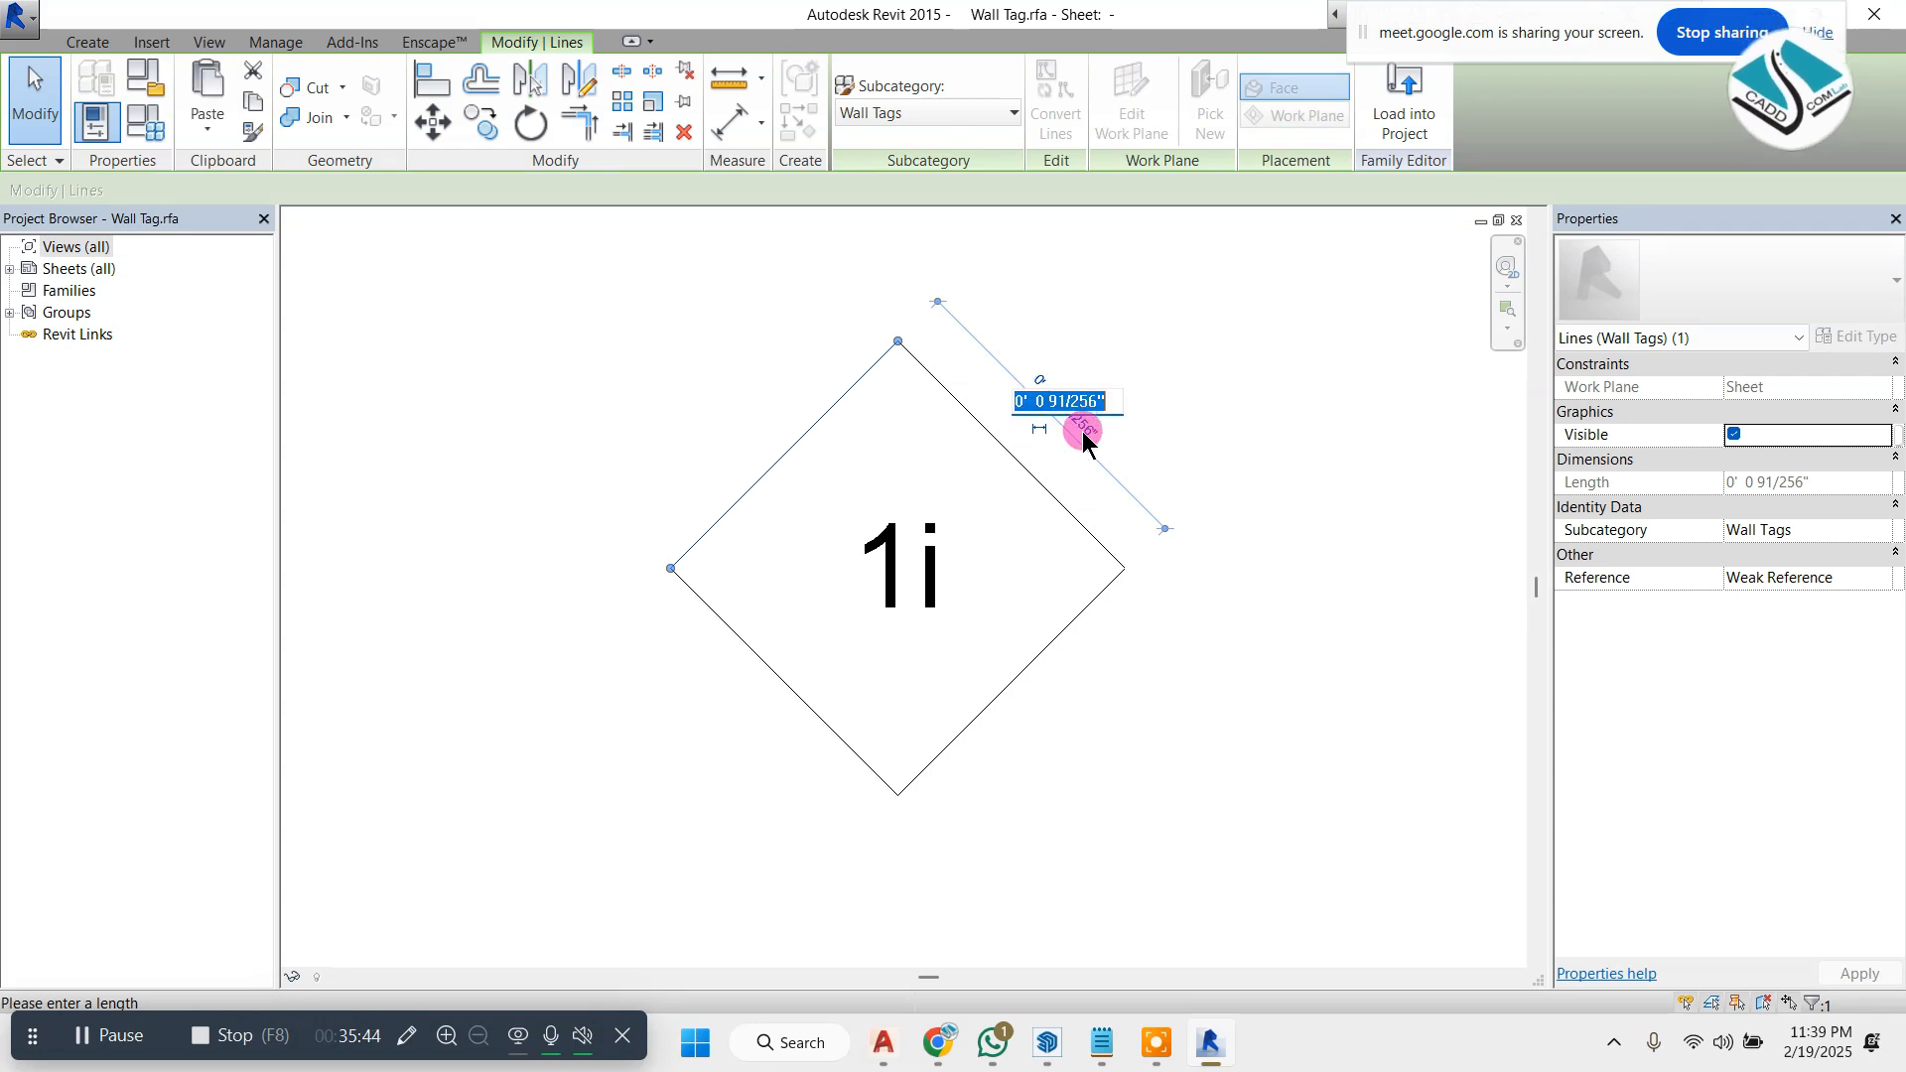
key(Escape)
key(Escape)
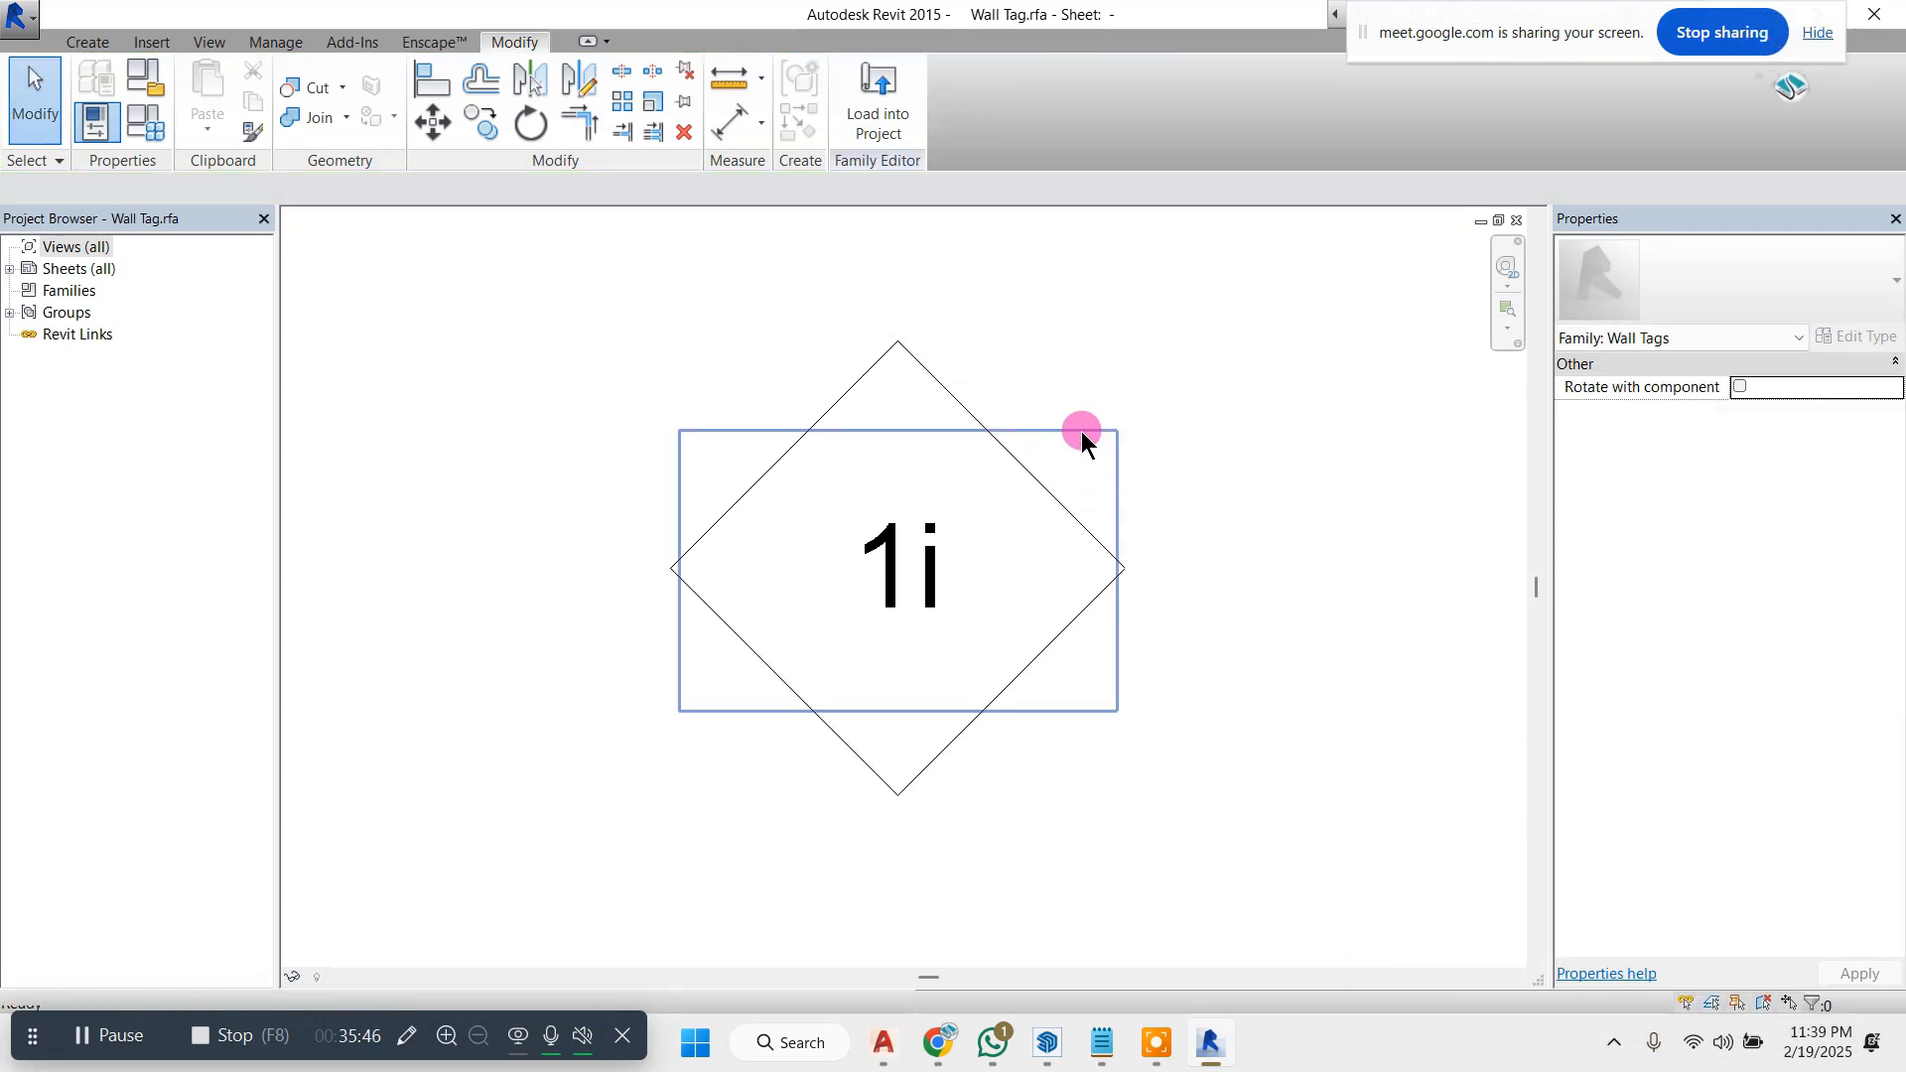
- Try to move the diamond's upper-right edge slightly, removing the constraints that block the change
click(1036, 474)
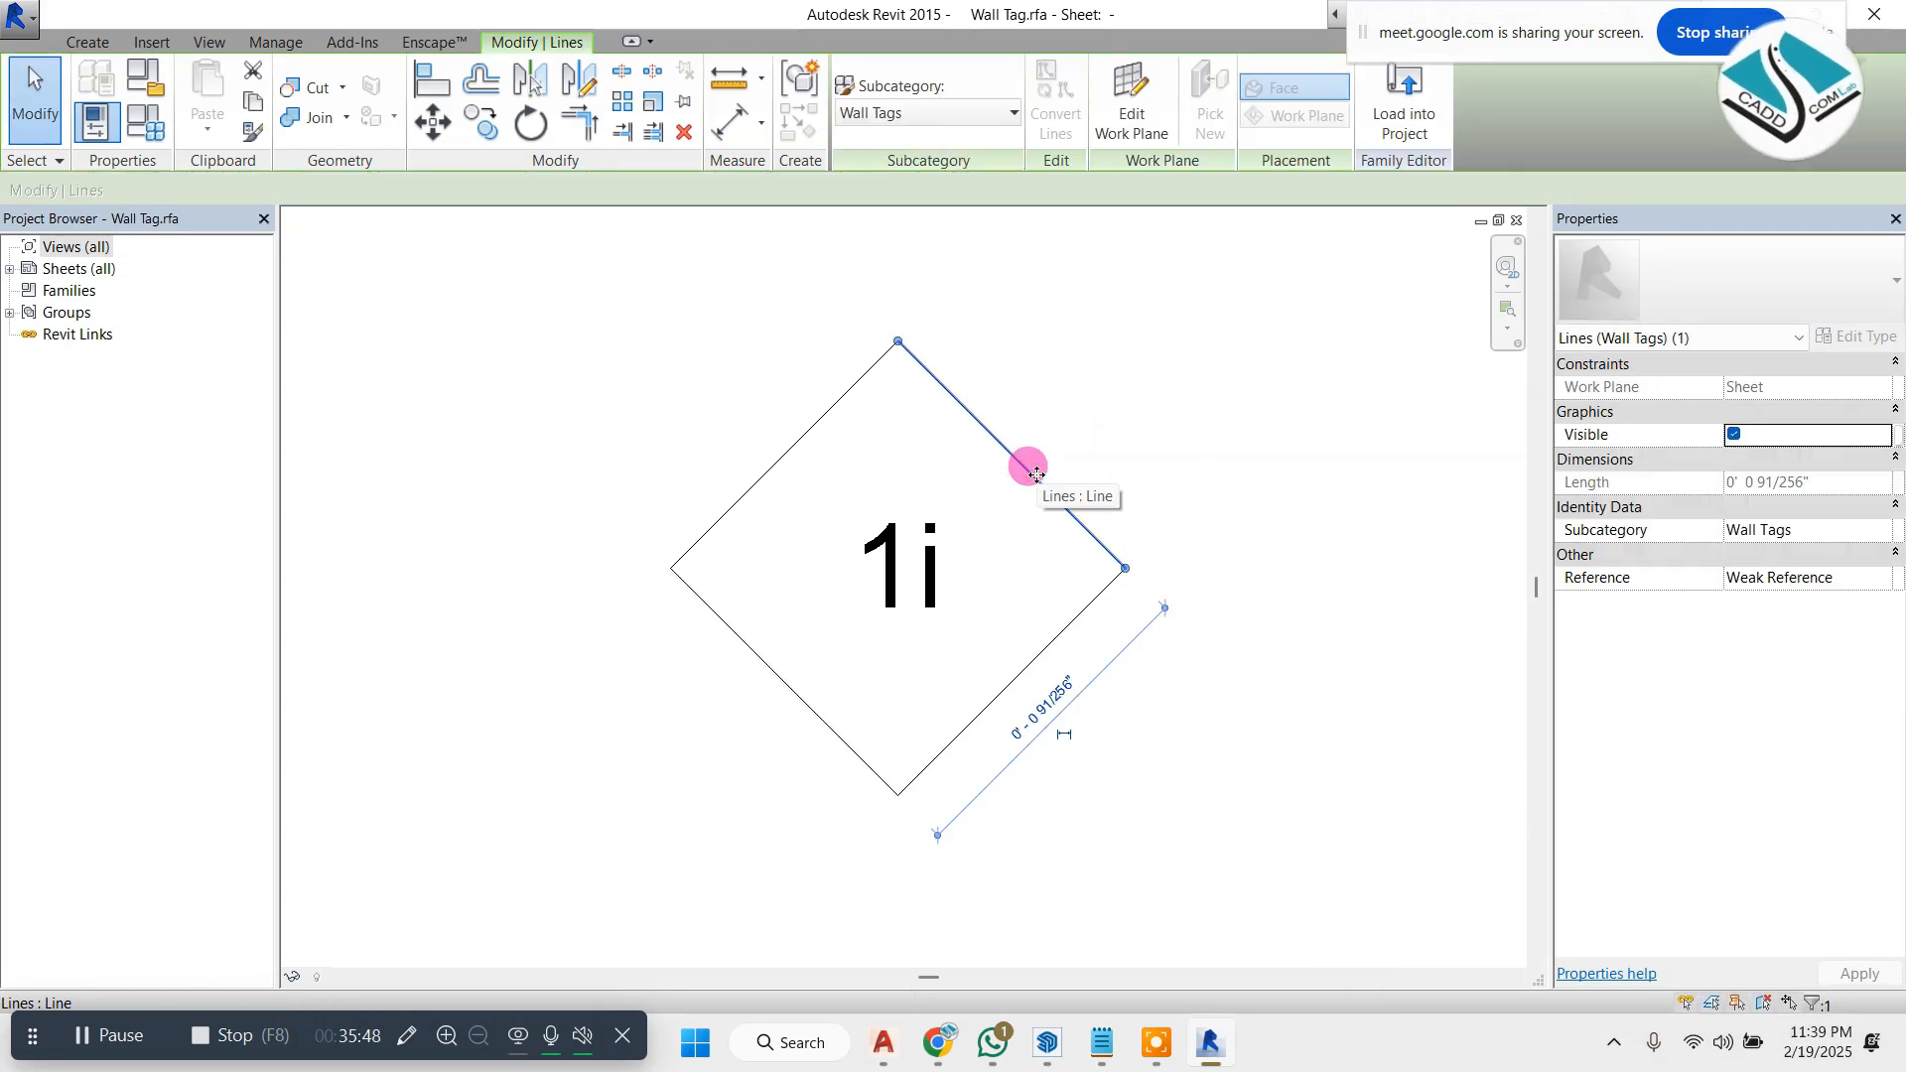
drag(1036, 475, 1030, 465)
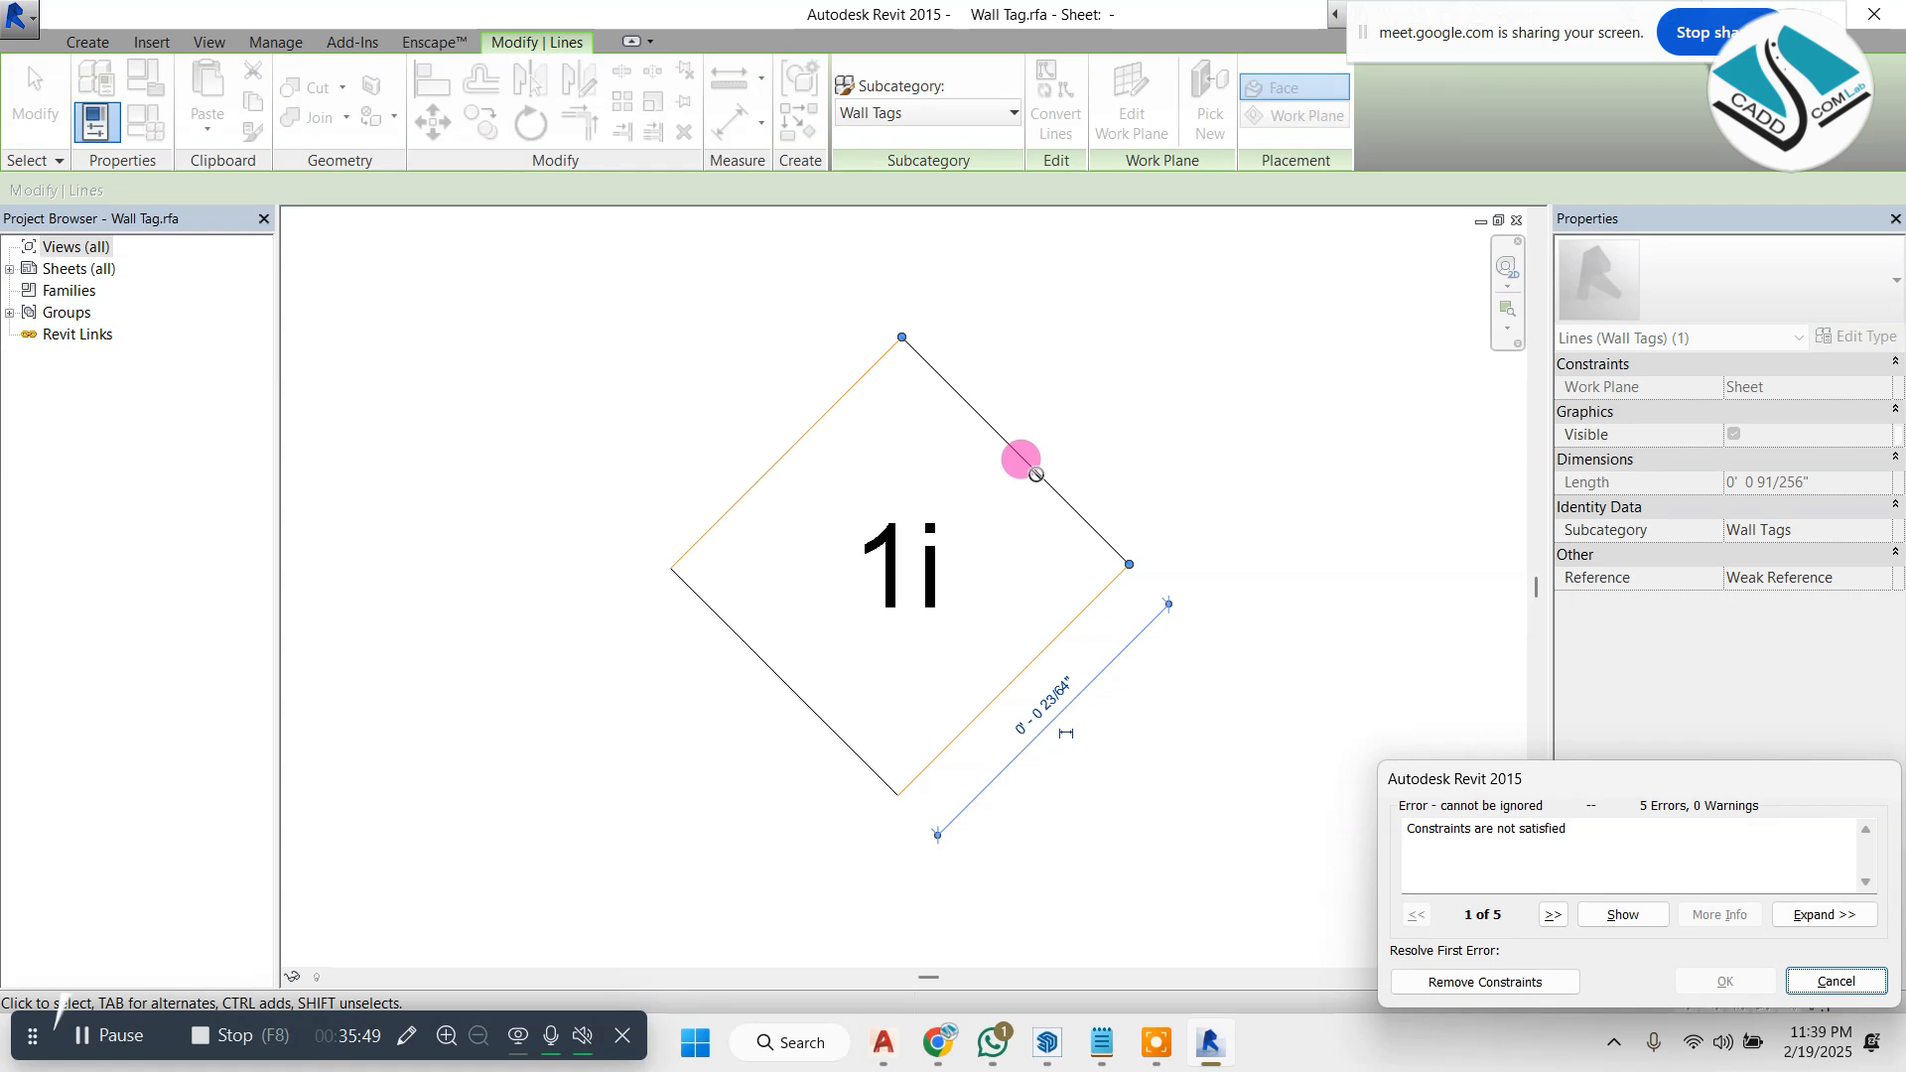
click(1492, 983)
- Delete all the diamond outline lines around the wall tag label, leaving only the label
click(1099, 573)
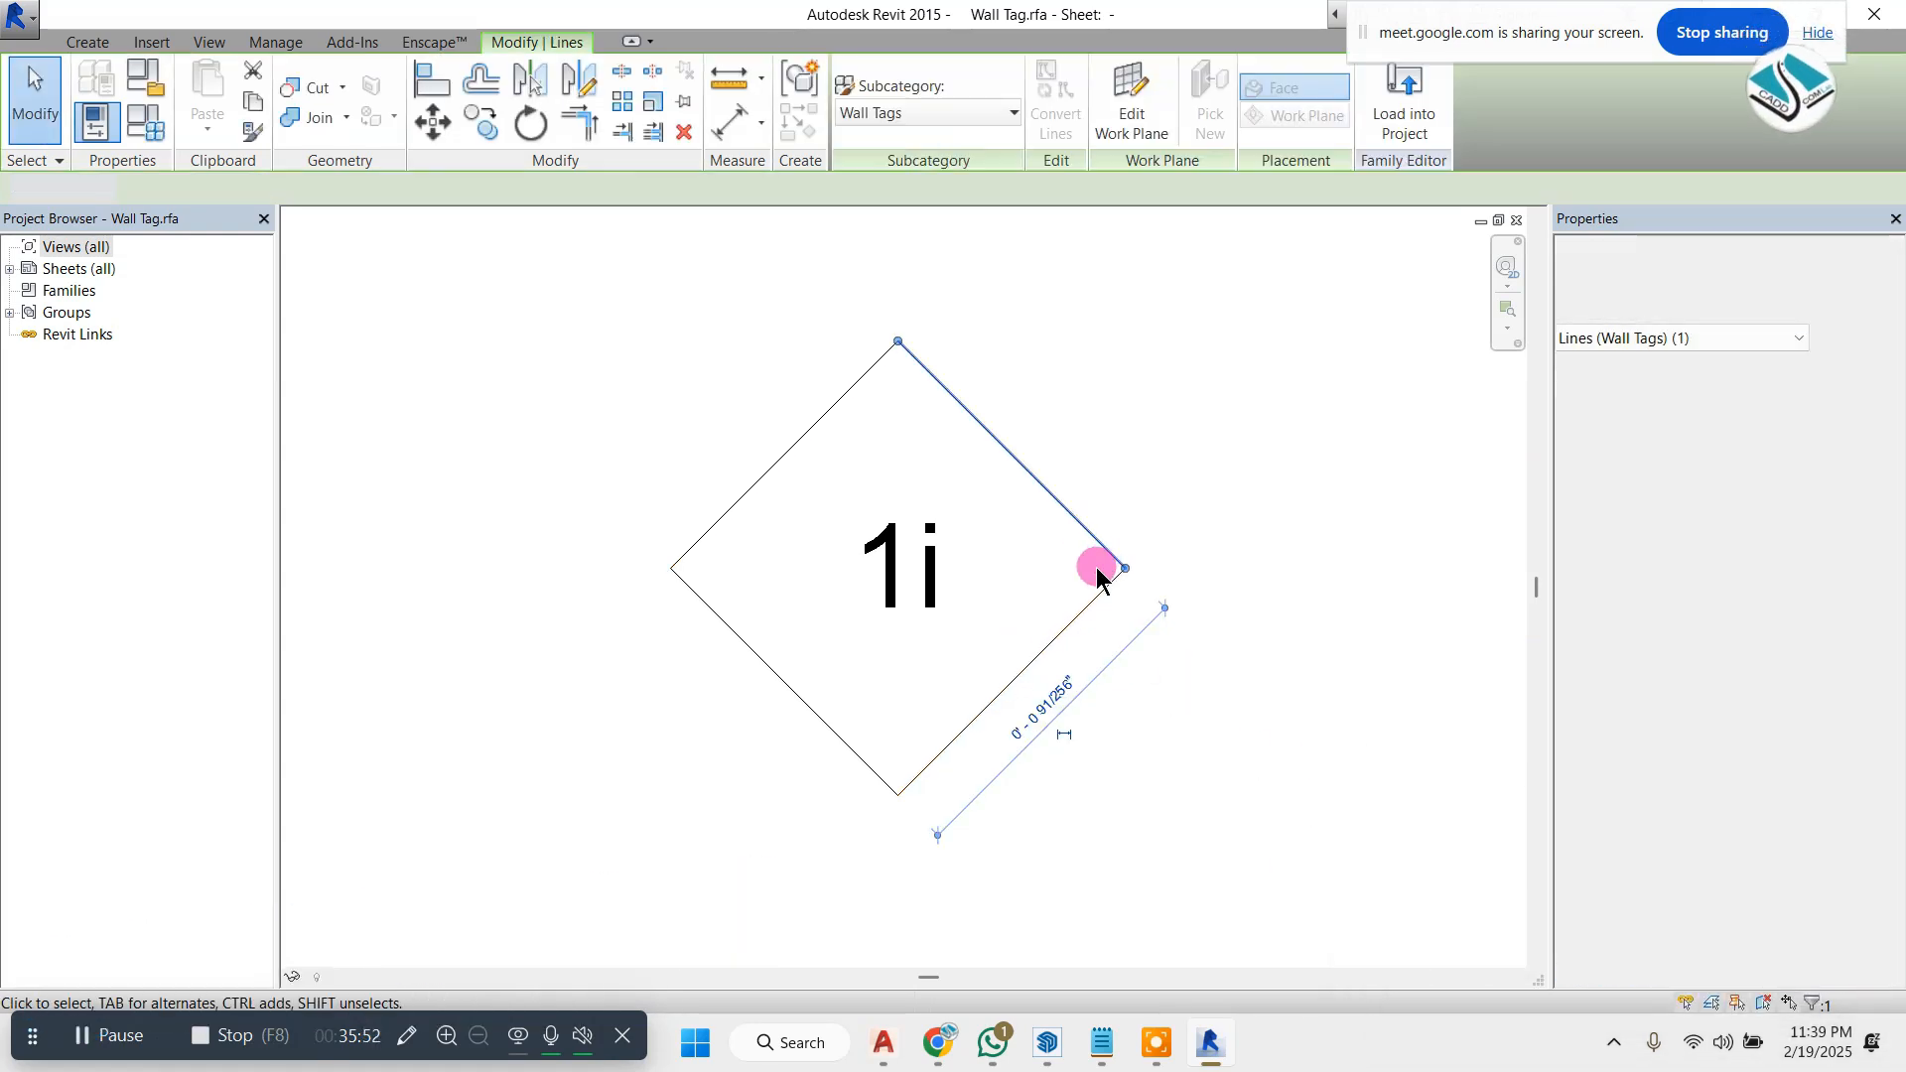
key(Delete)
click(809, 444)
key(Delete)
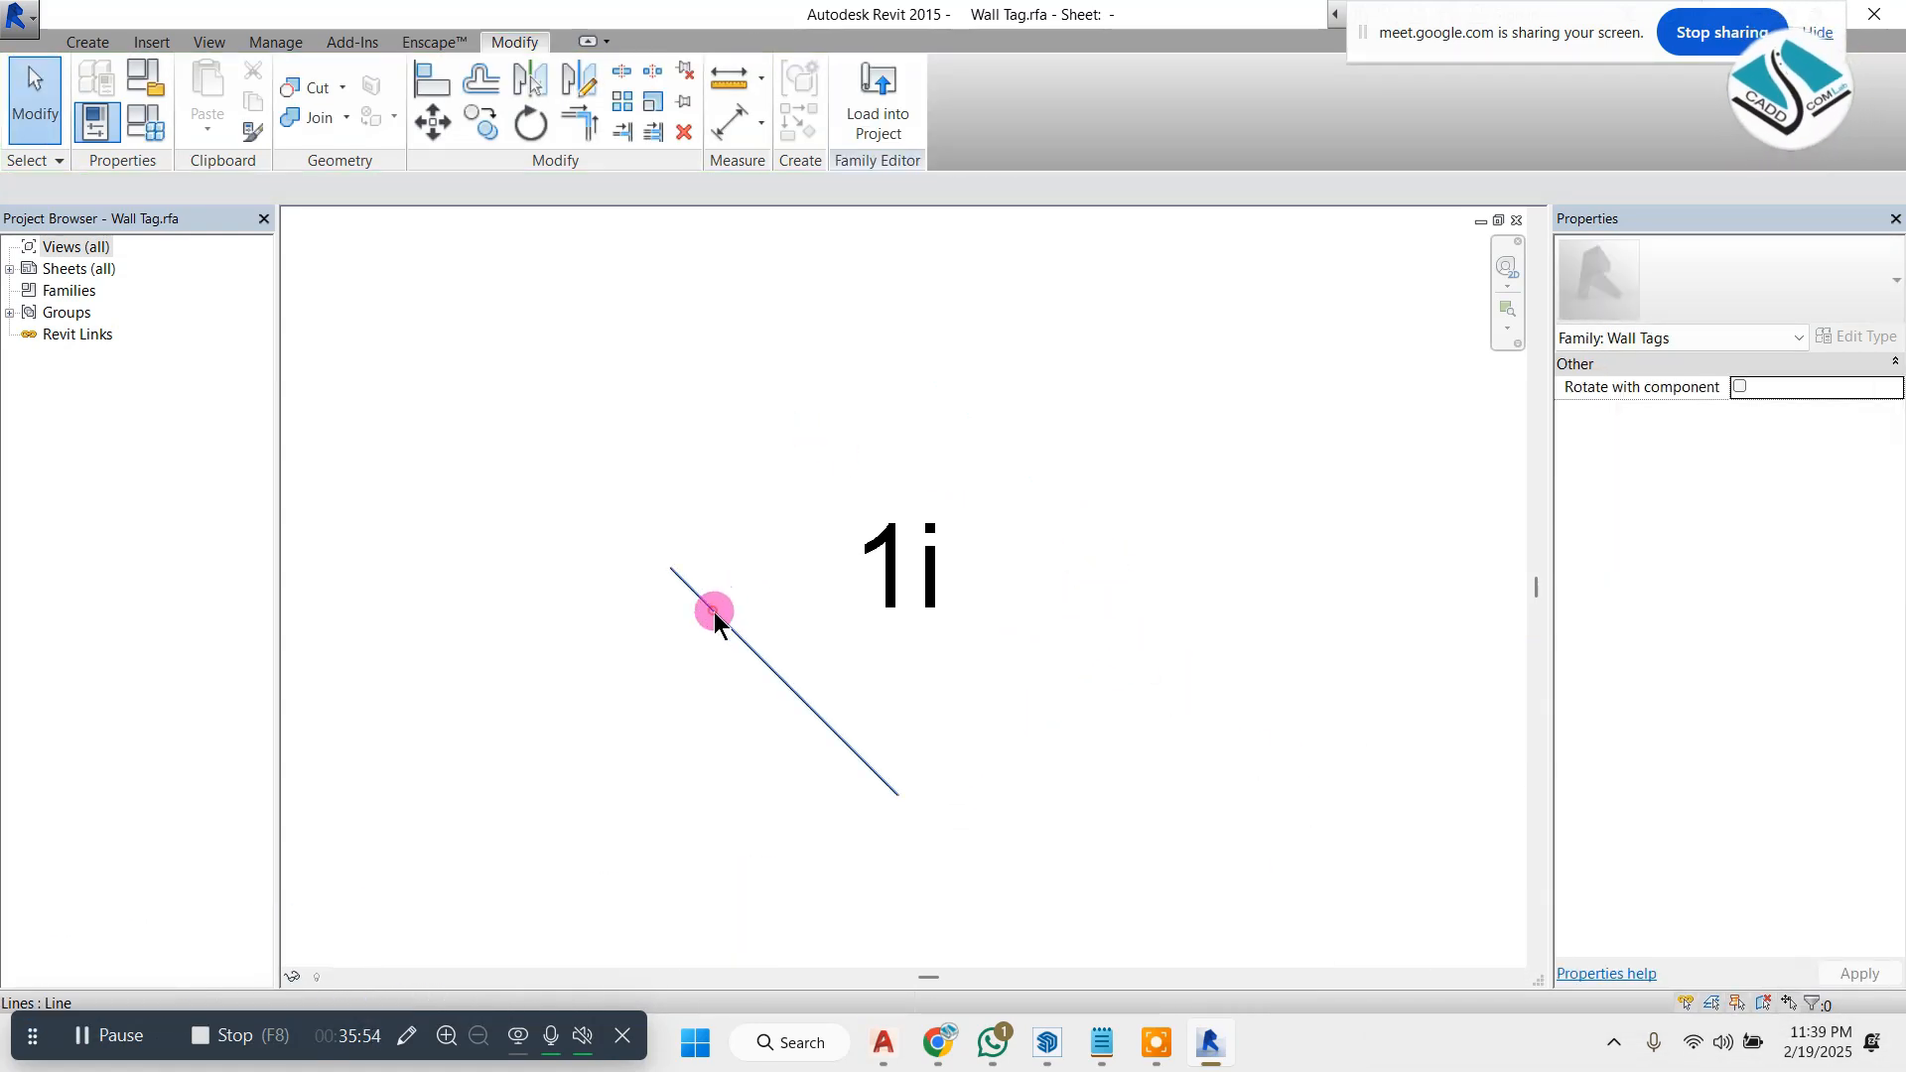
click(714, 615)
key(Delete)
- Start a new line outline for the wall tag using the circumscribed polygon shape
click(89, 43)
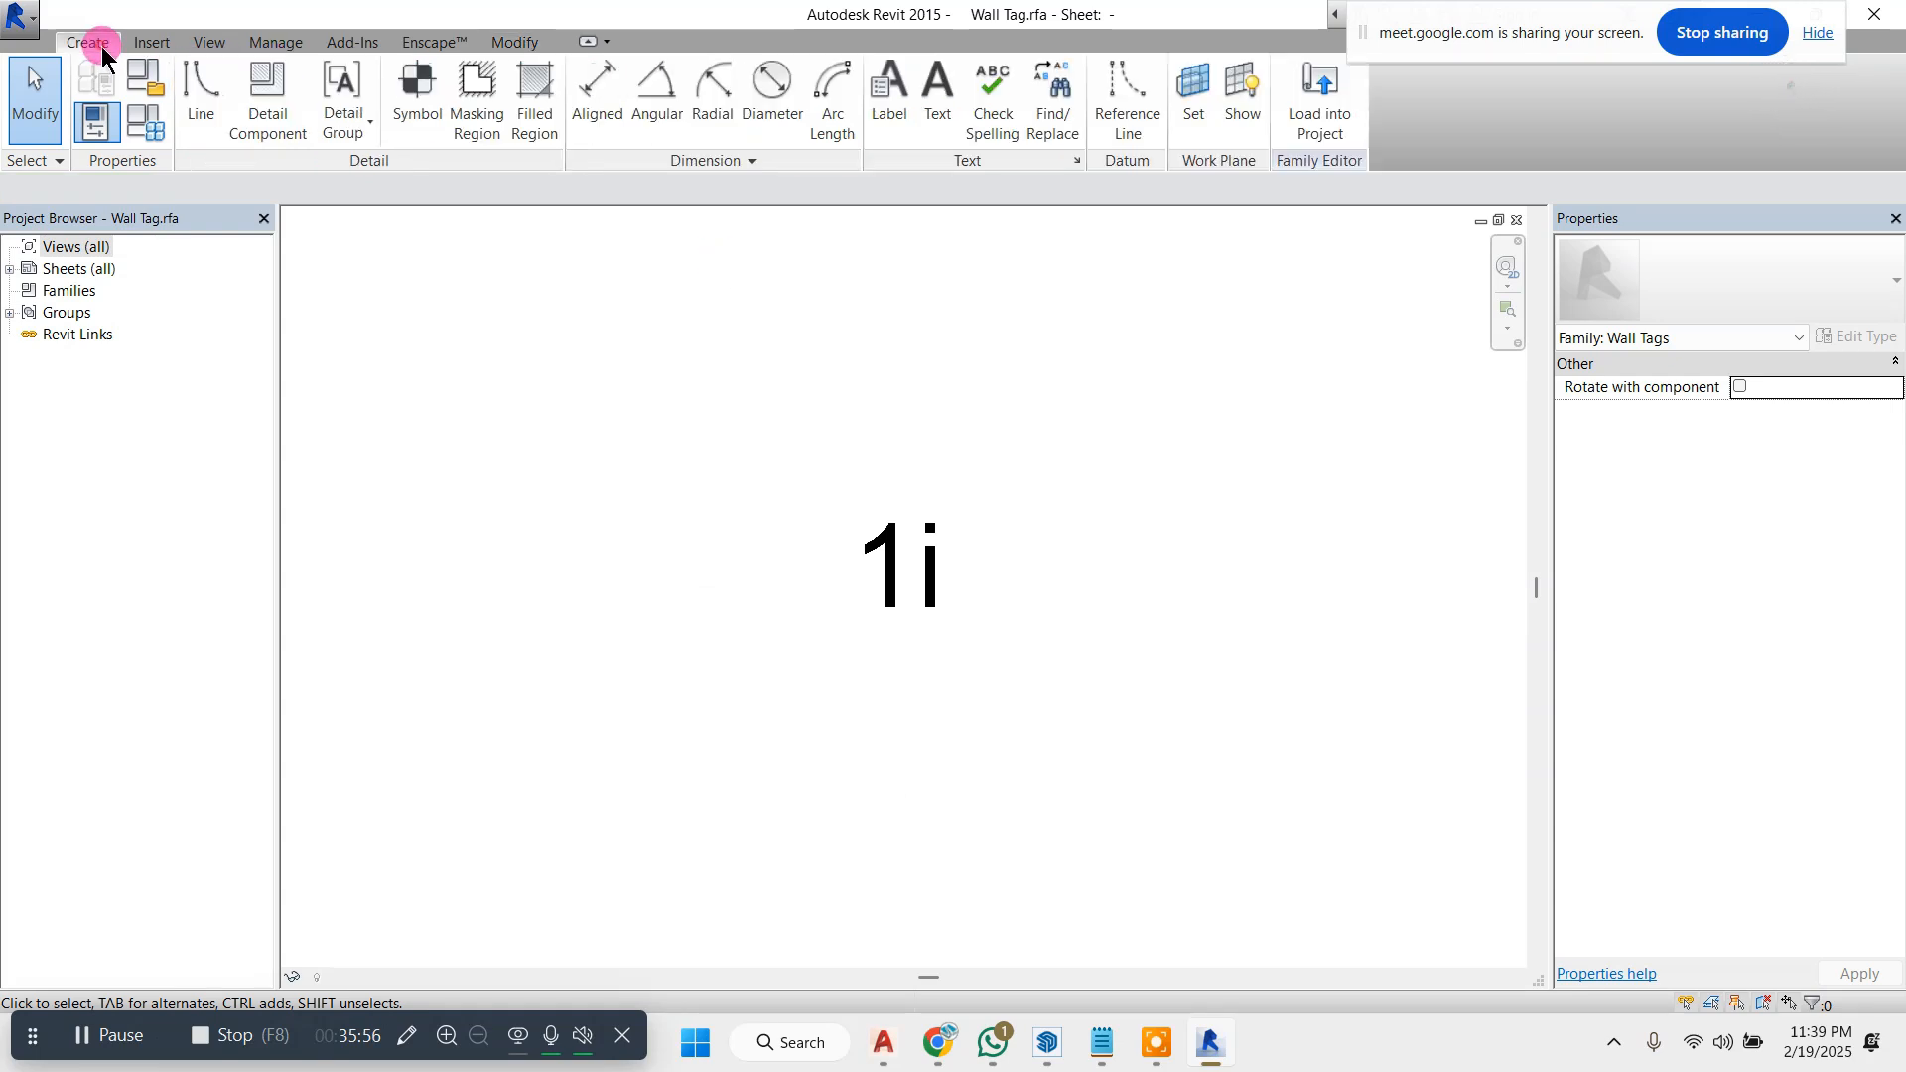
click(202, 102)
click(953, 77)
click(933, 76)
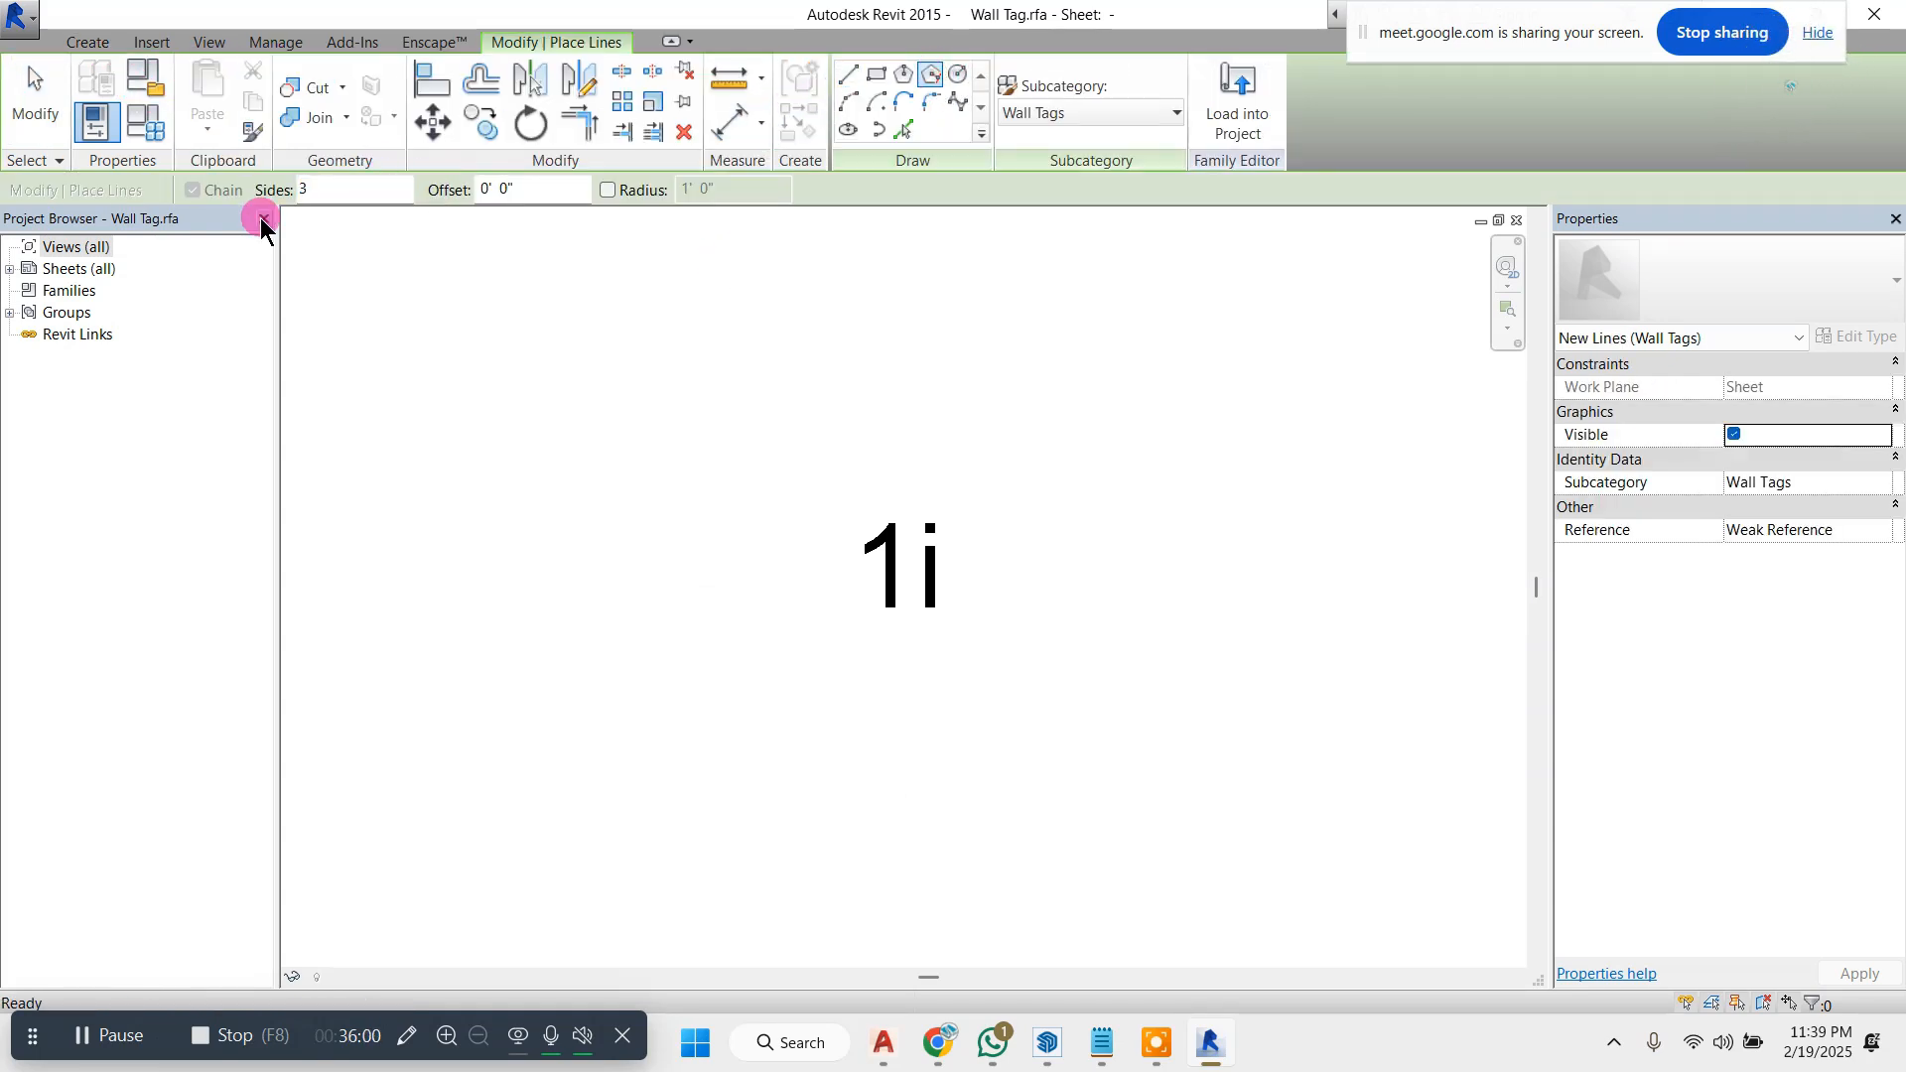
click(910, 562)
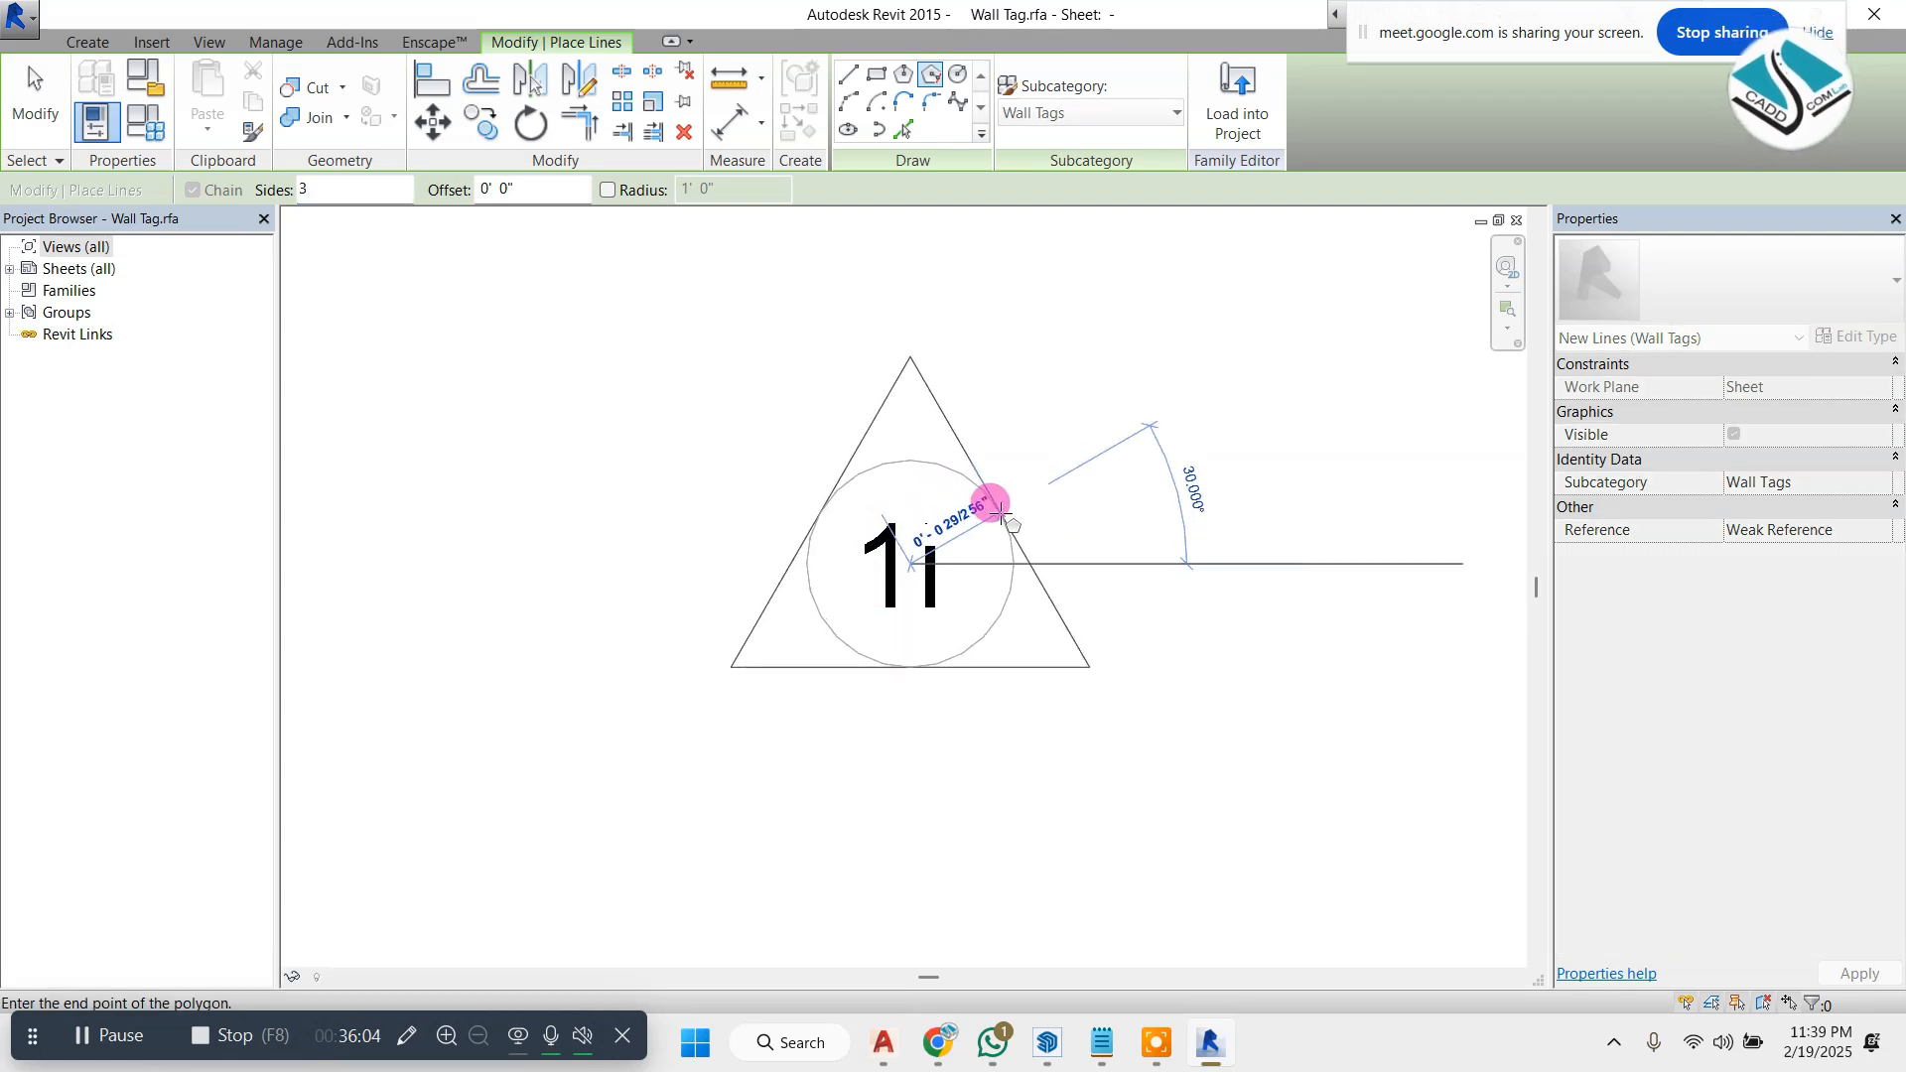
click(999, 511)
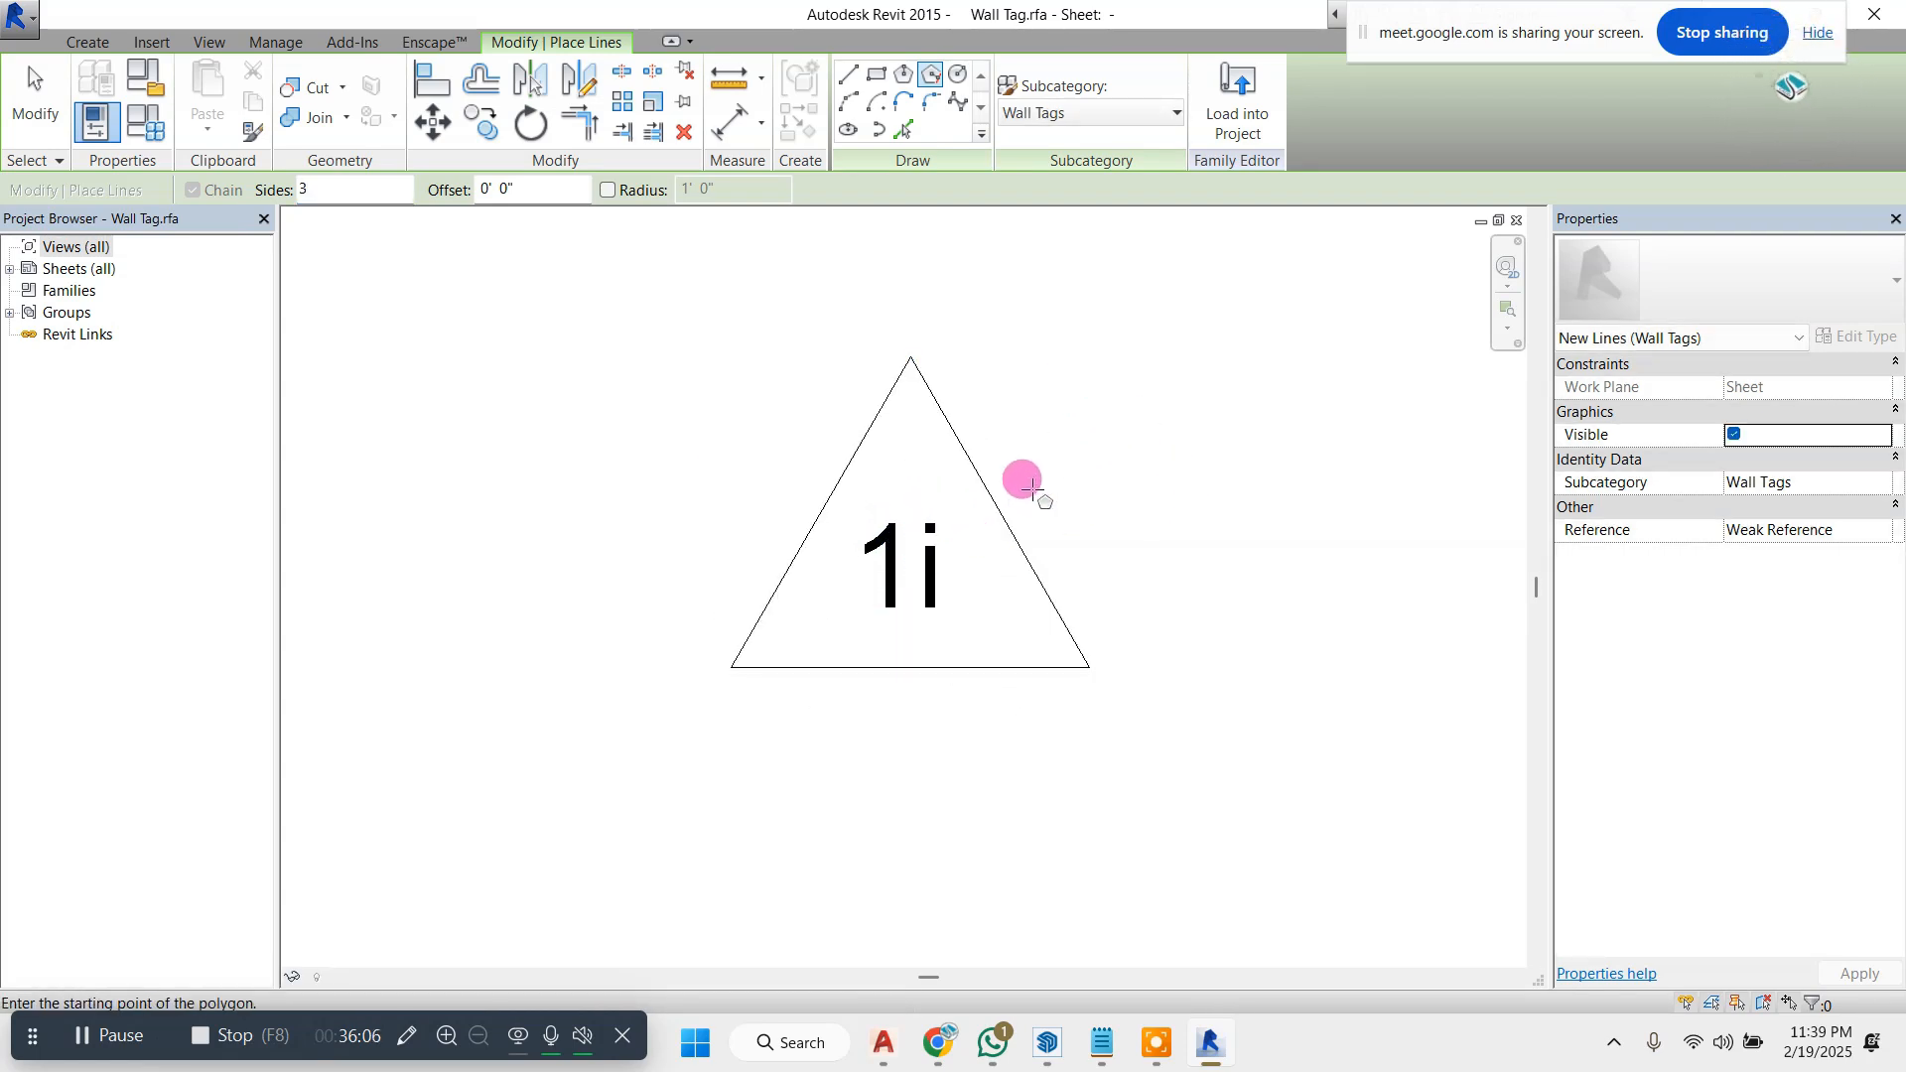
key(ctrl+z)
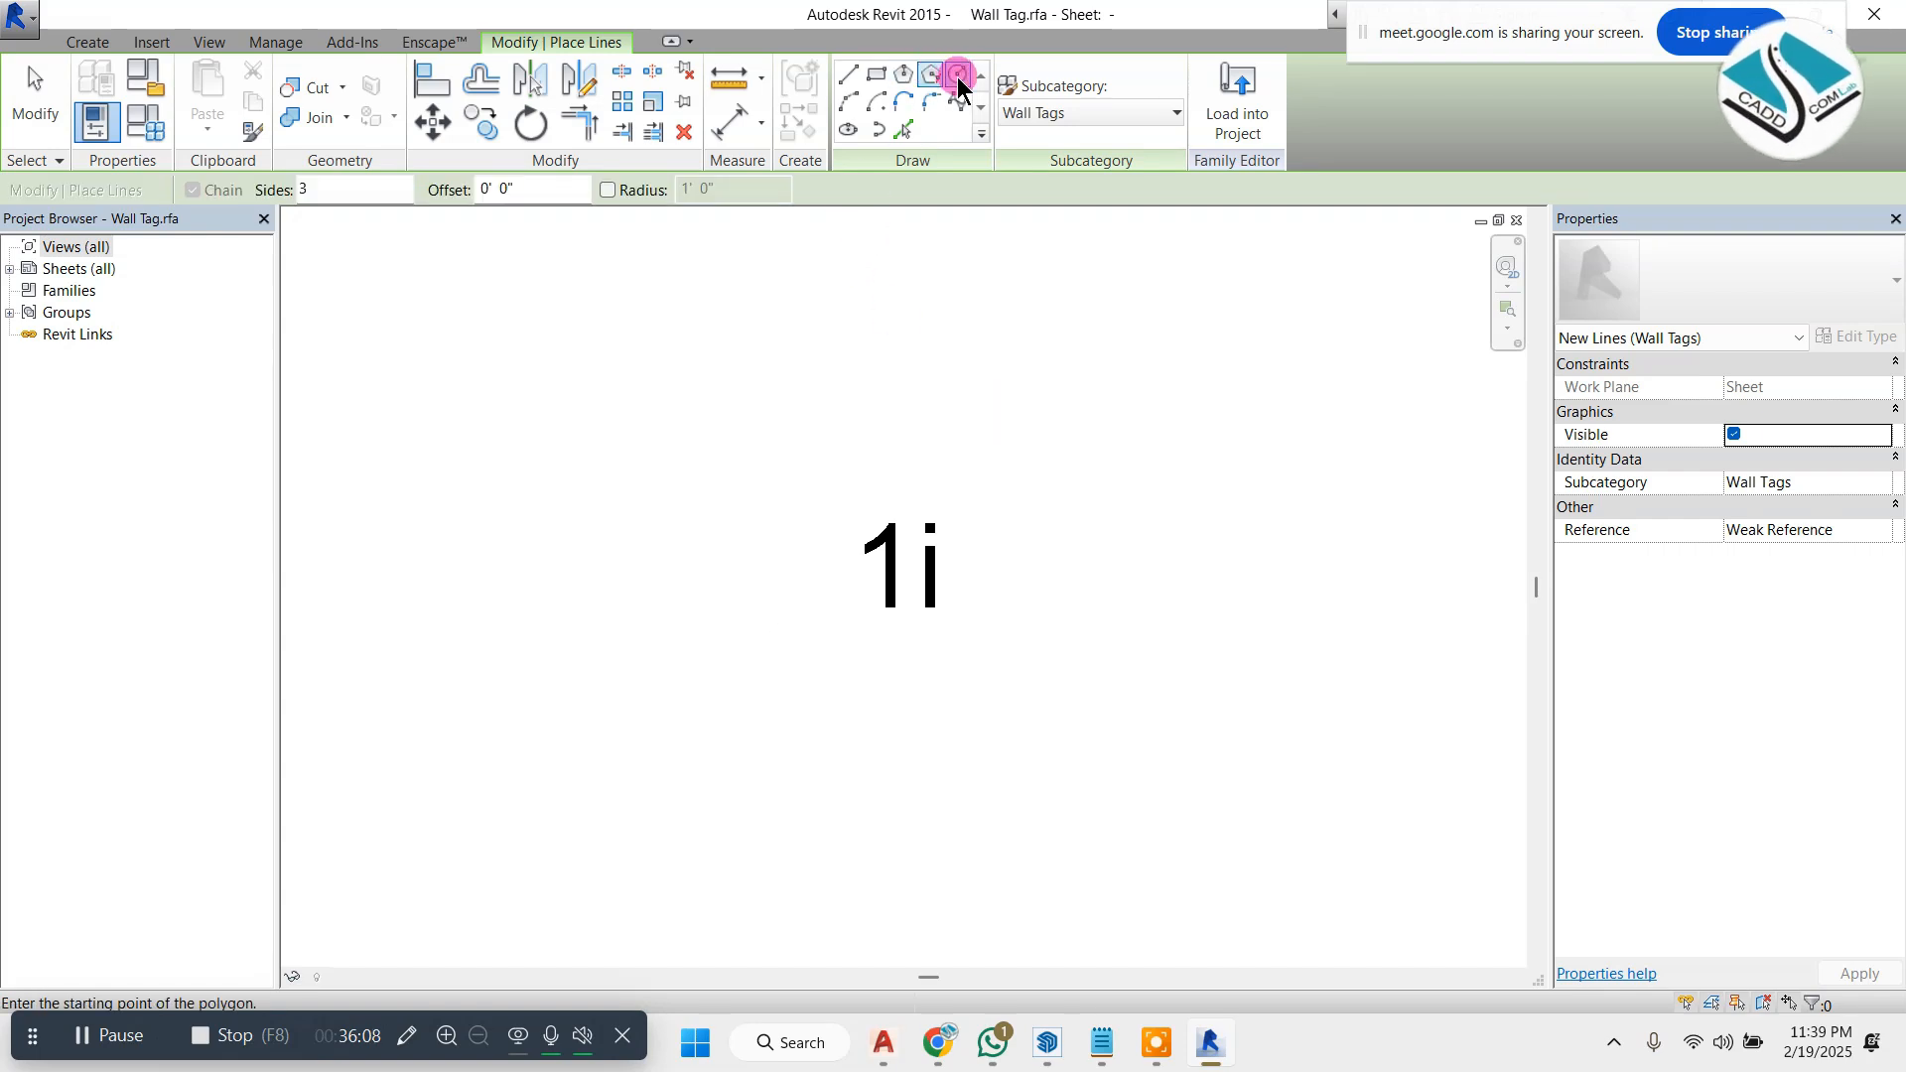
- Draw a four-sided circumscribed polygon centred on the 1i label as a diamond, with sides about 39/256" long
click(304, 182)
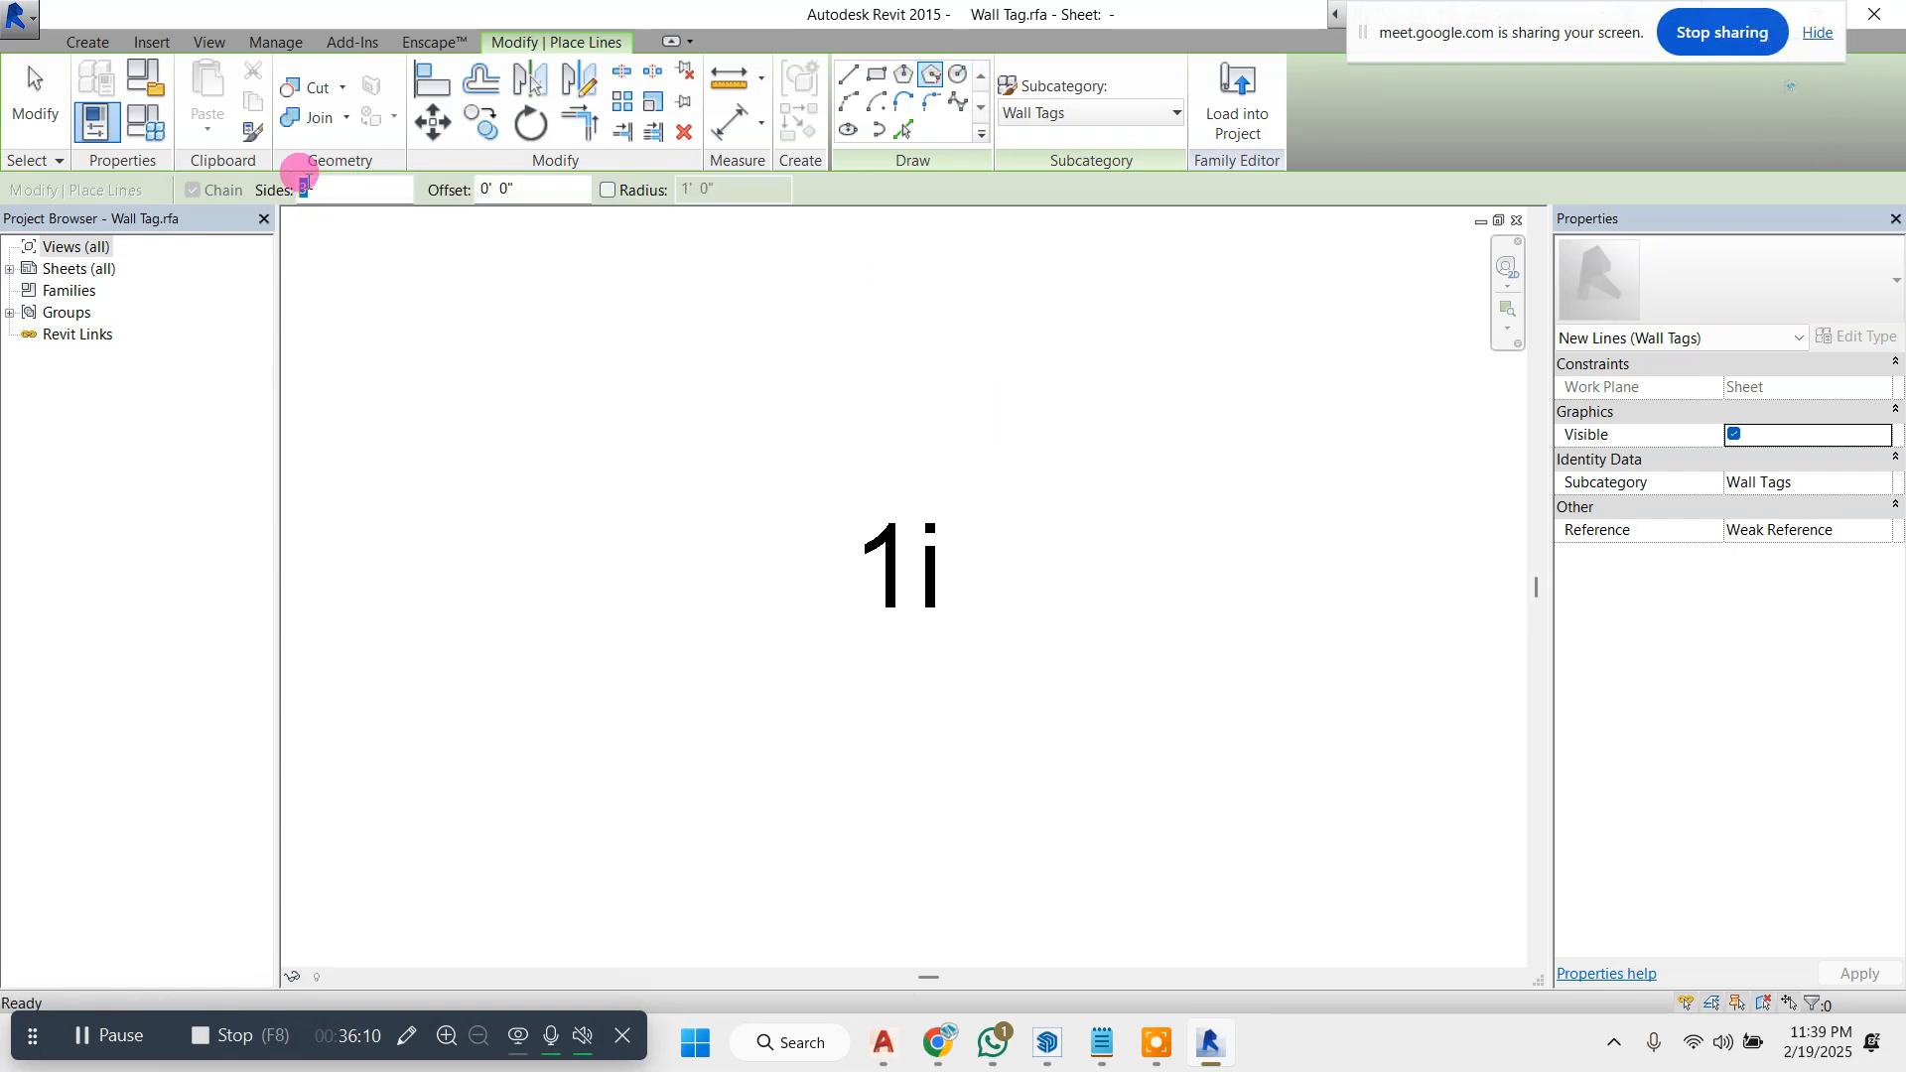
text(4)
scroll(888, 554, up, 2)
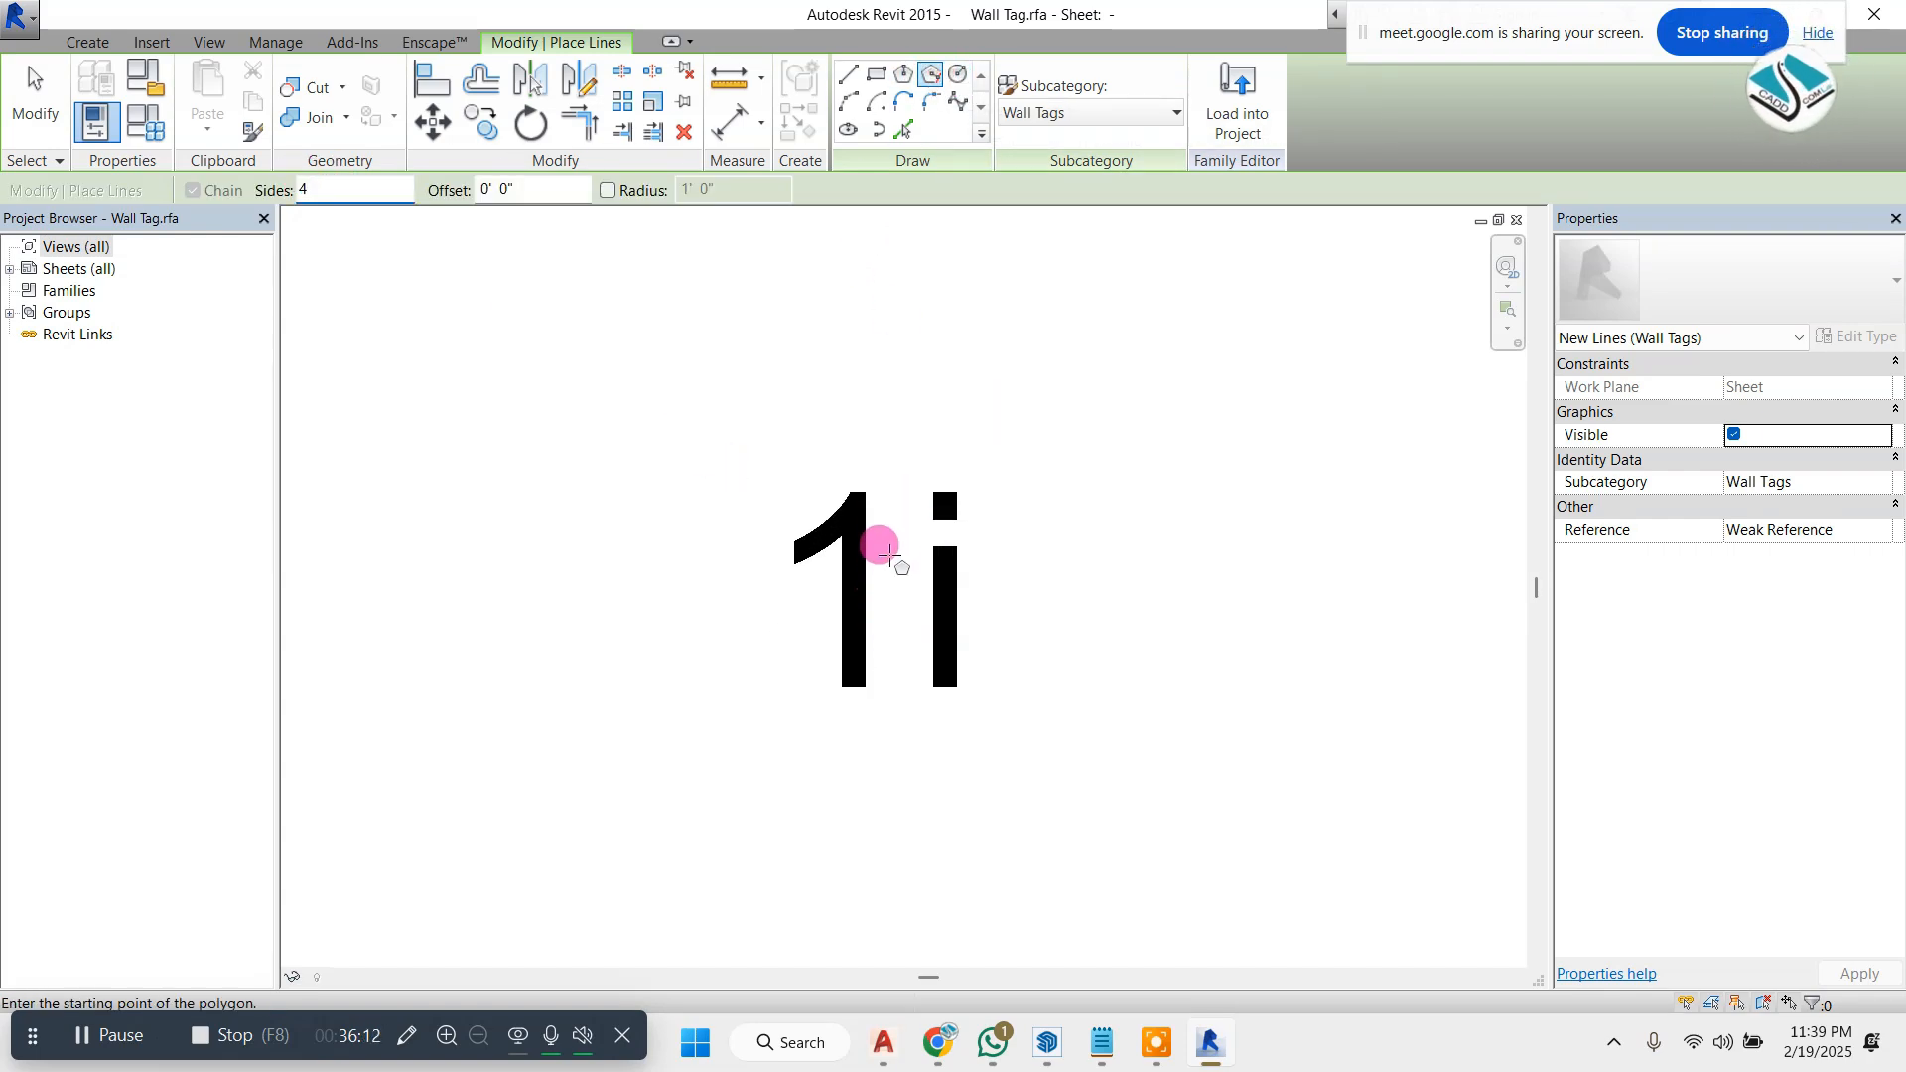
click(894, 593)
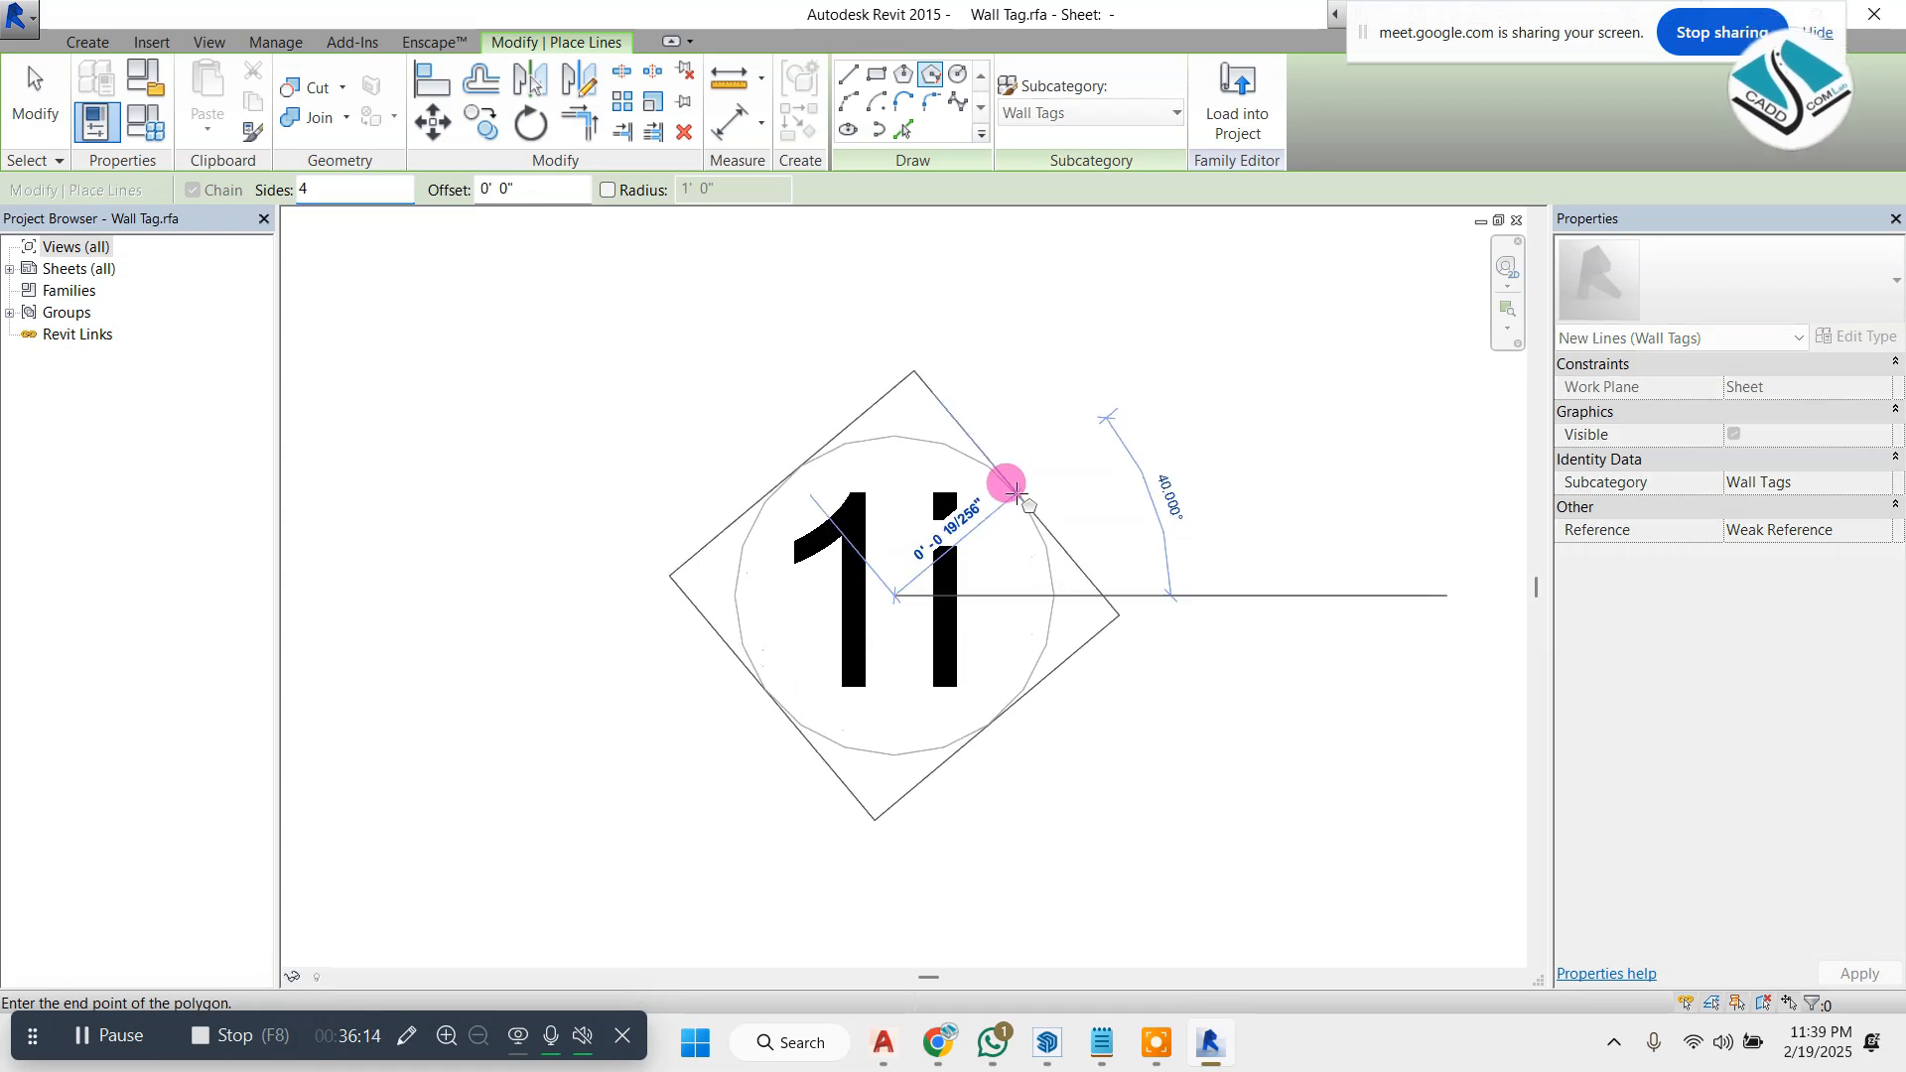
click(1008, 484)
key(Escape)
key(Escape)
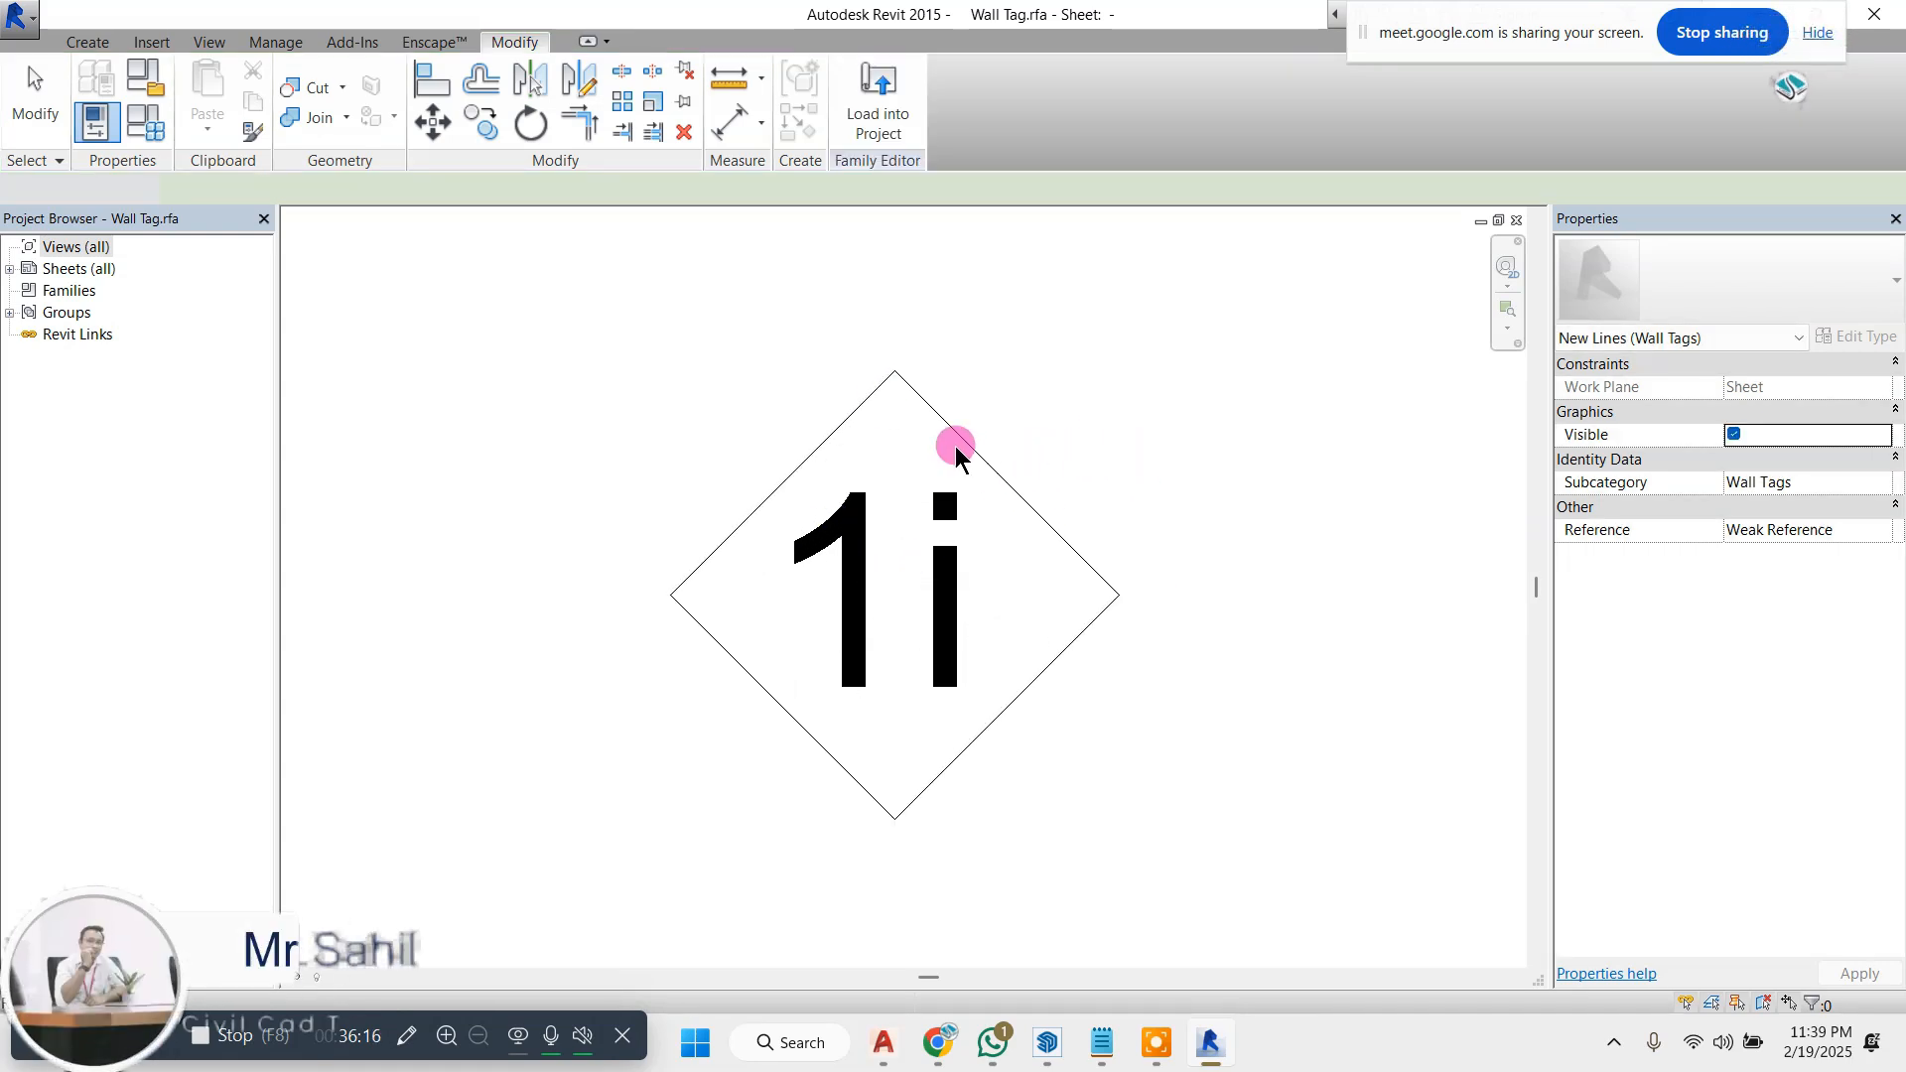
- Set the 1i label type's text size to 23/256", after trying .15 and .11
drag(844, 592, 643, 756)
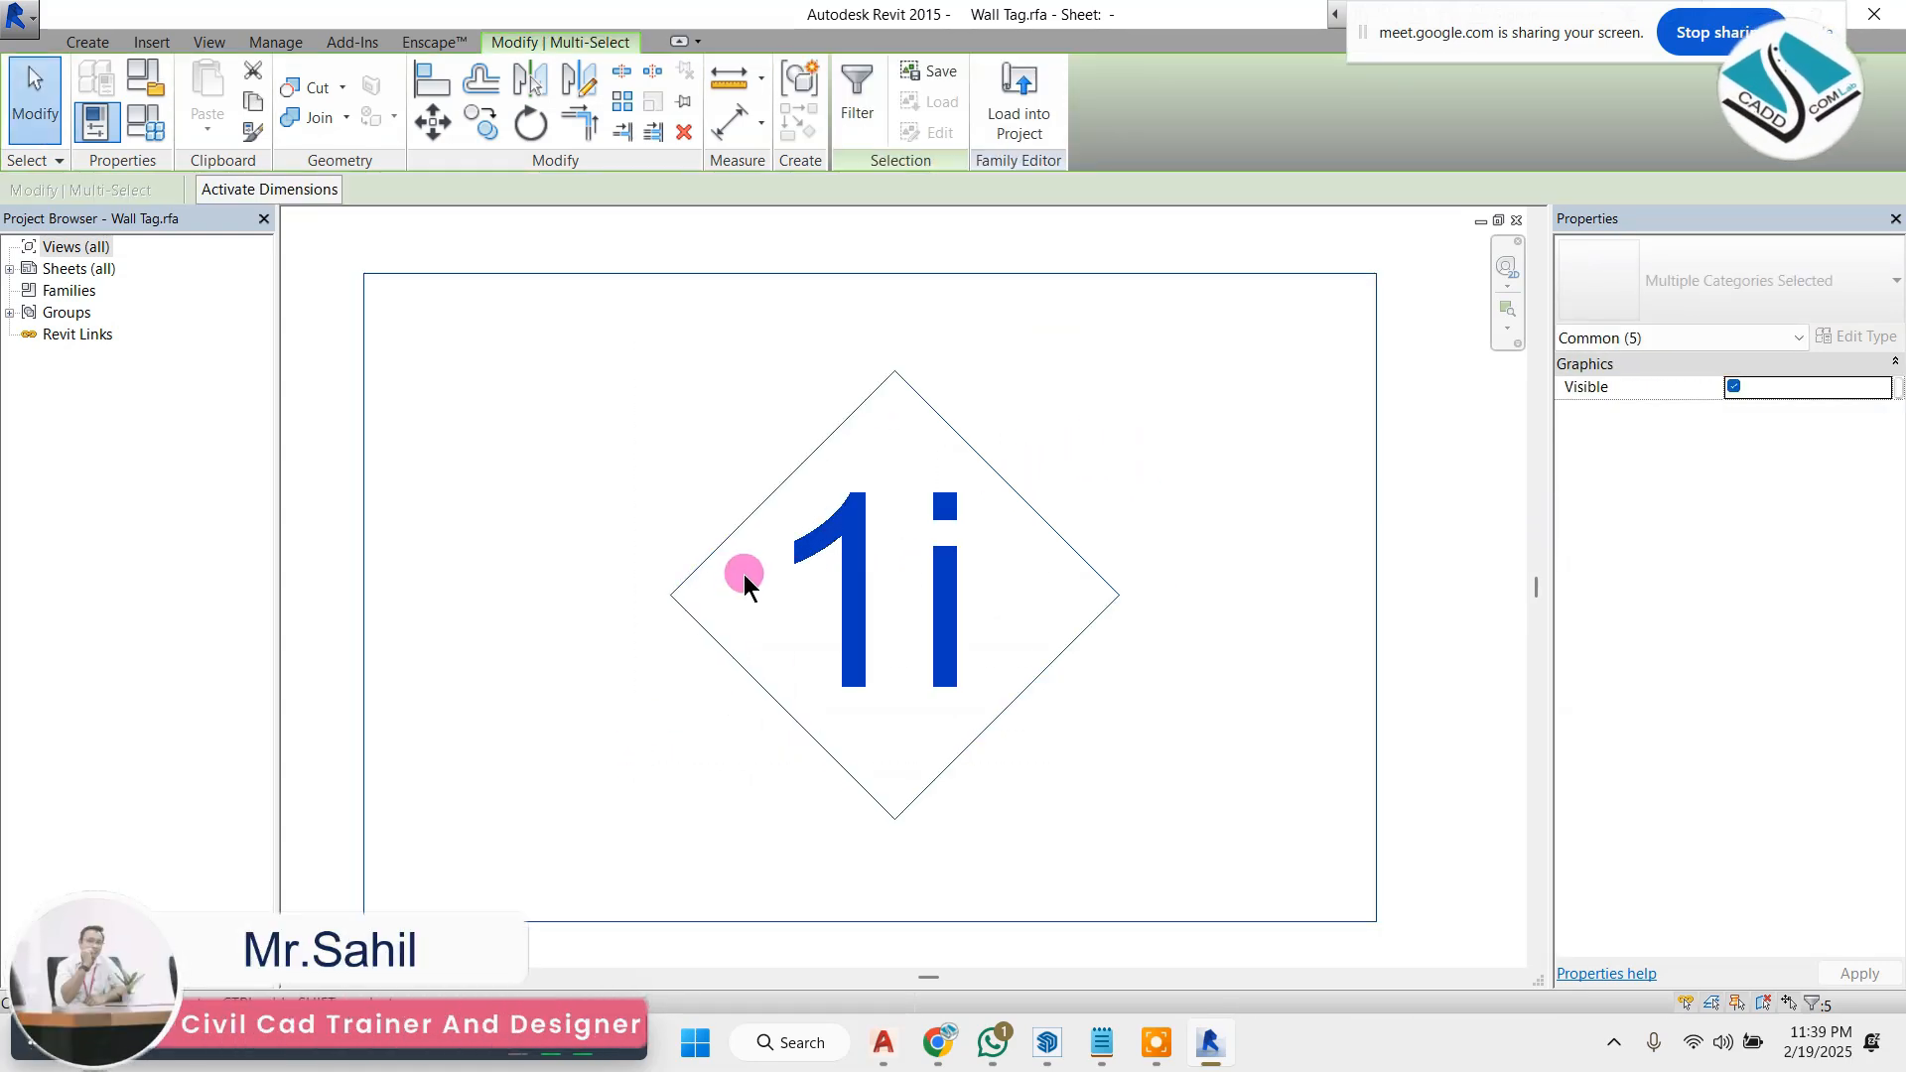
shift+click(855, 540)
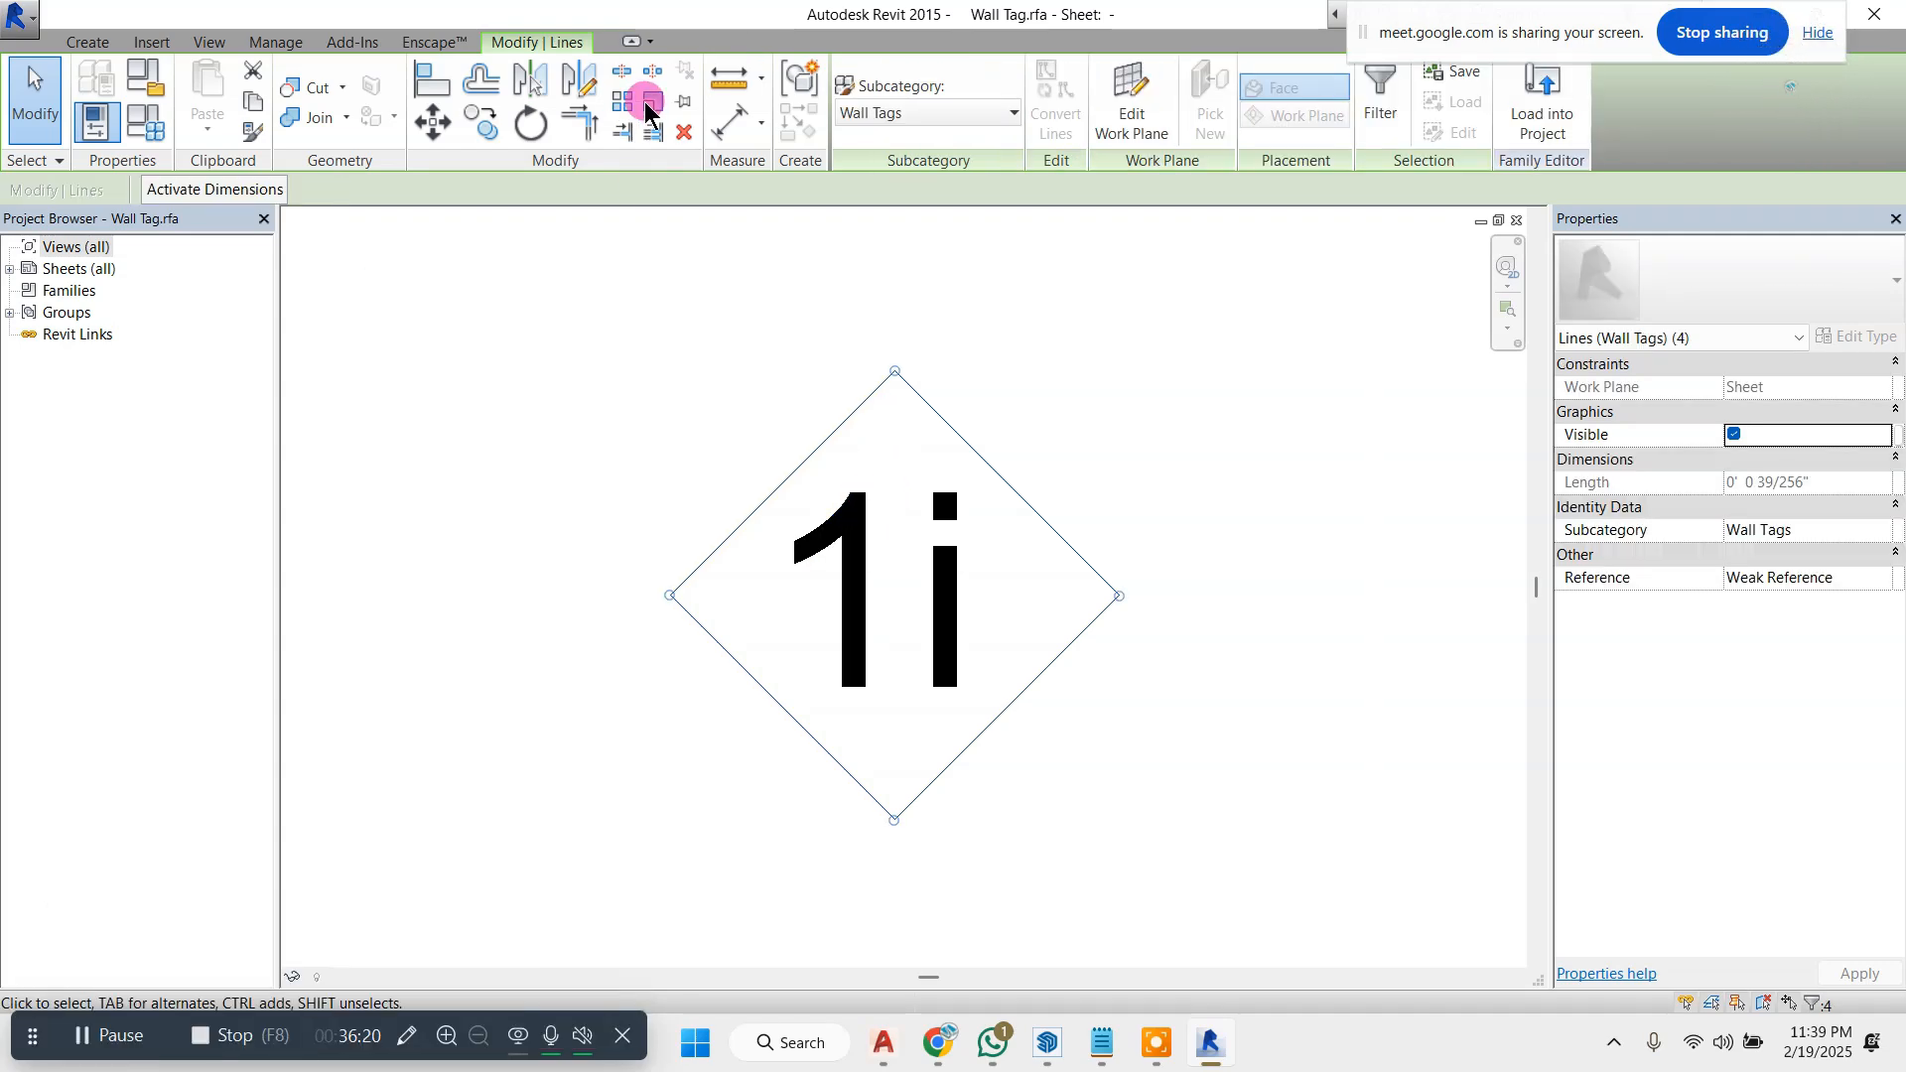
click(864, 502)
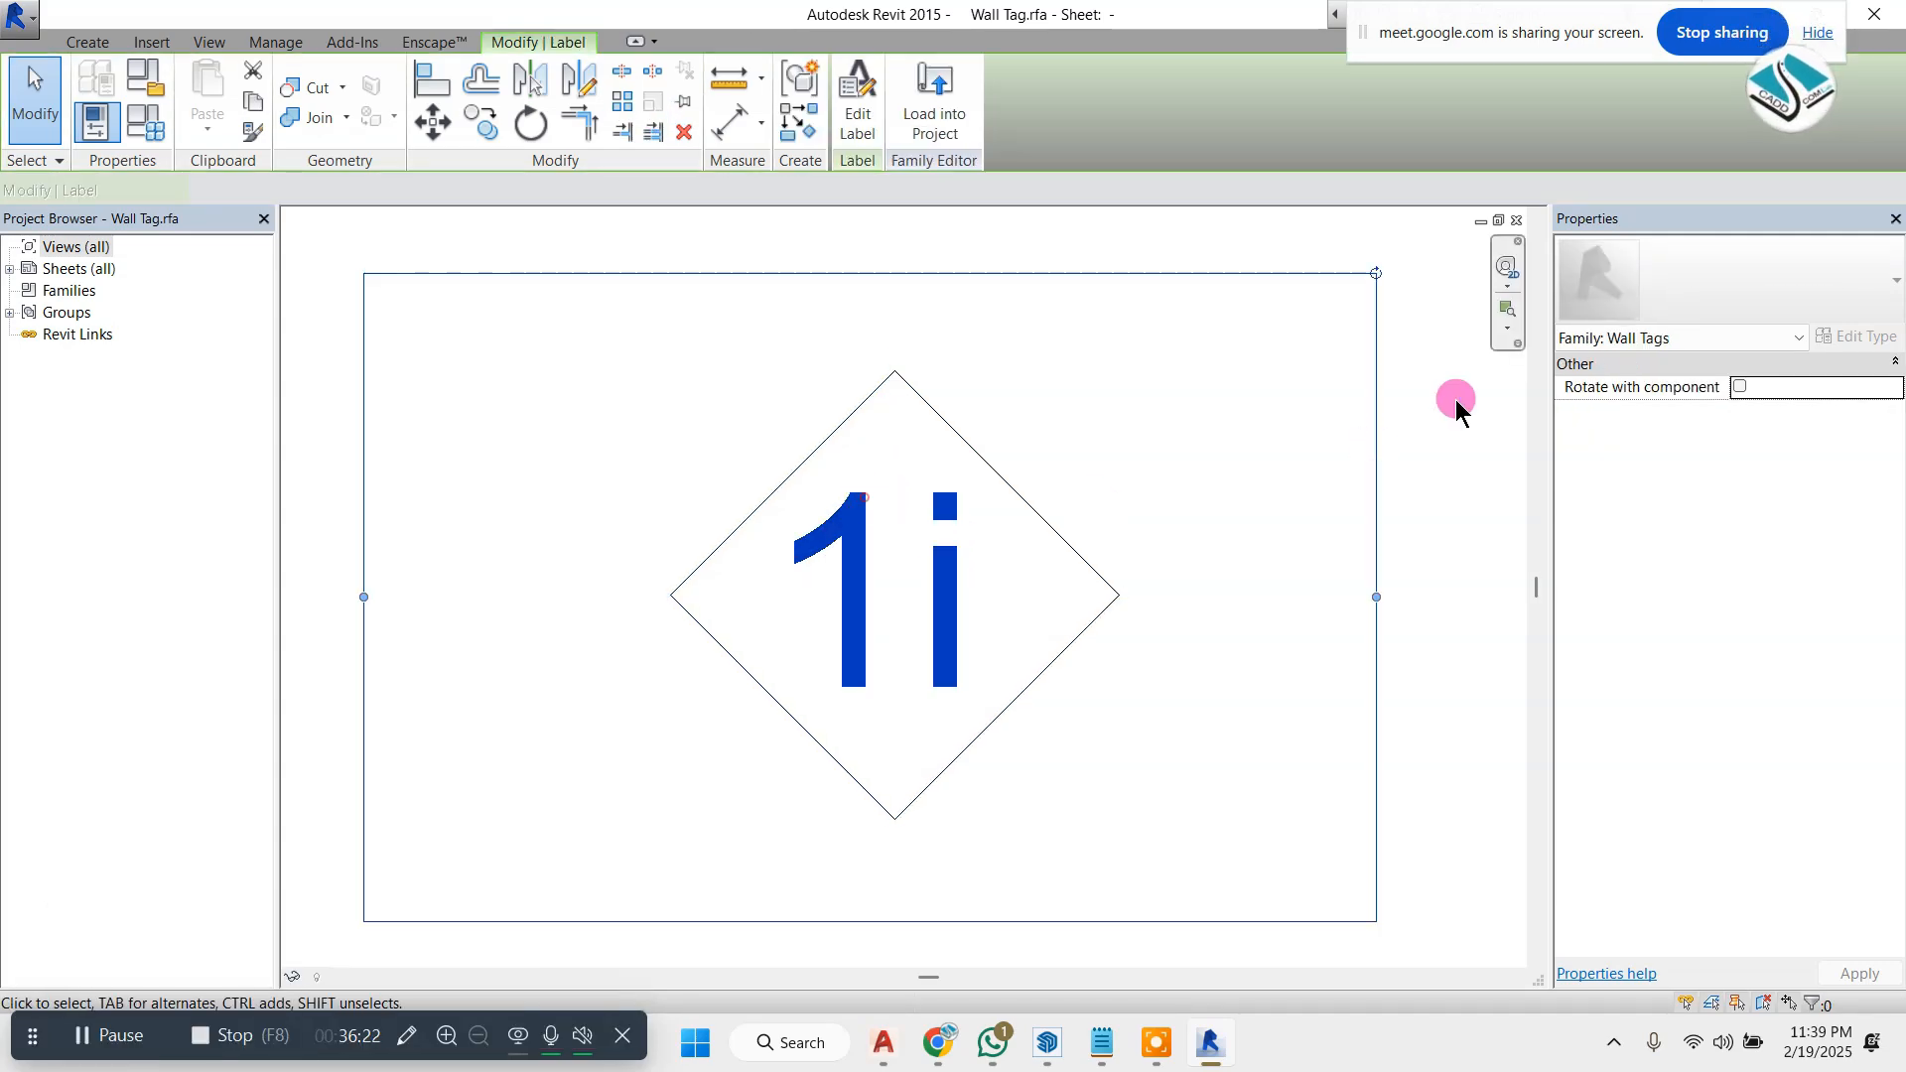
click(1864, 336)
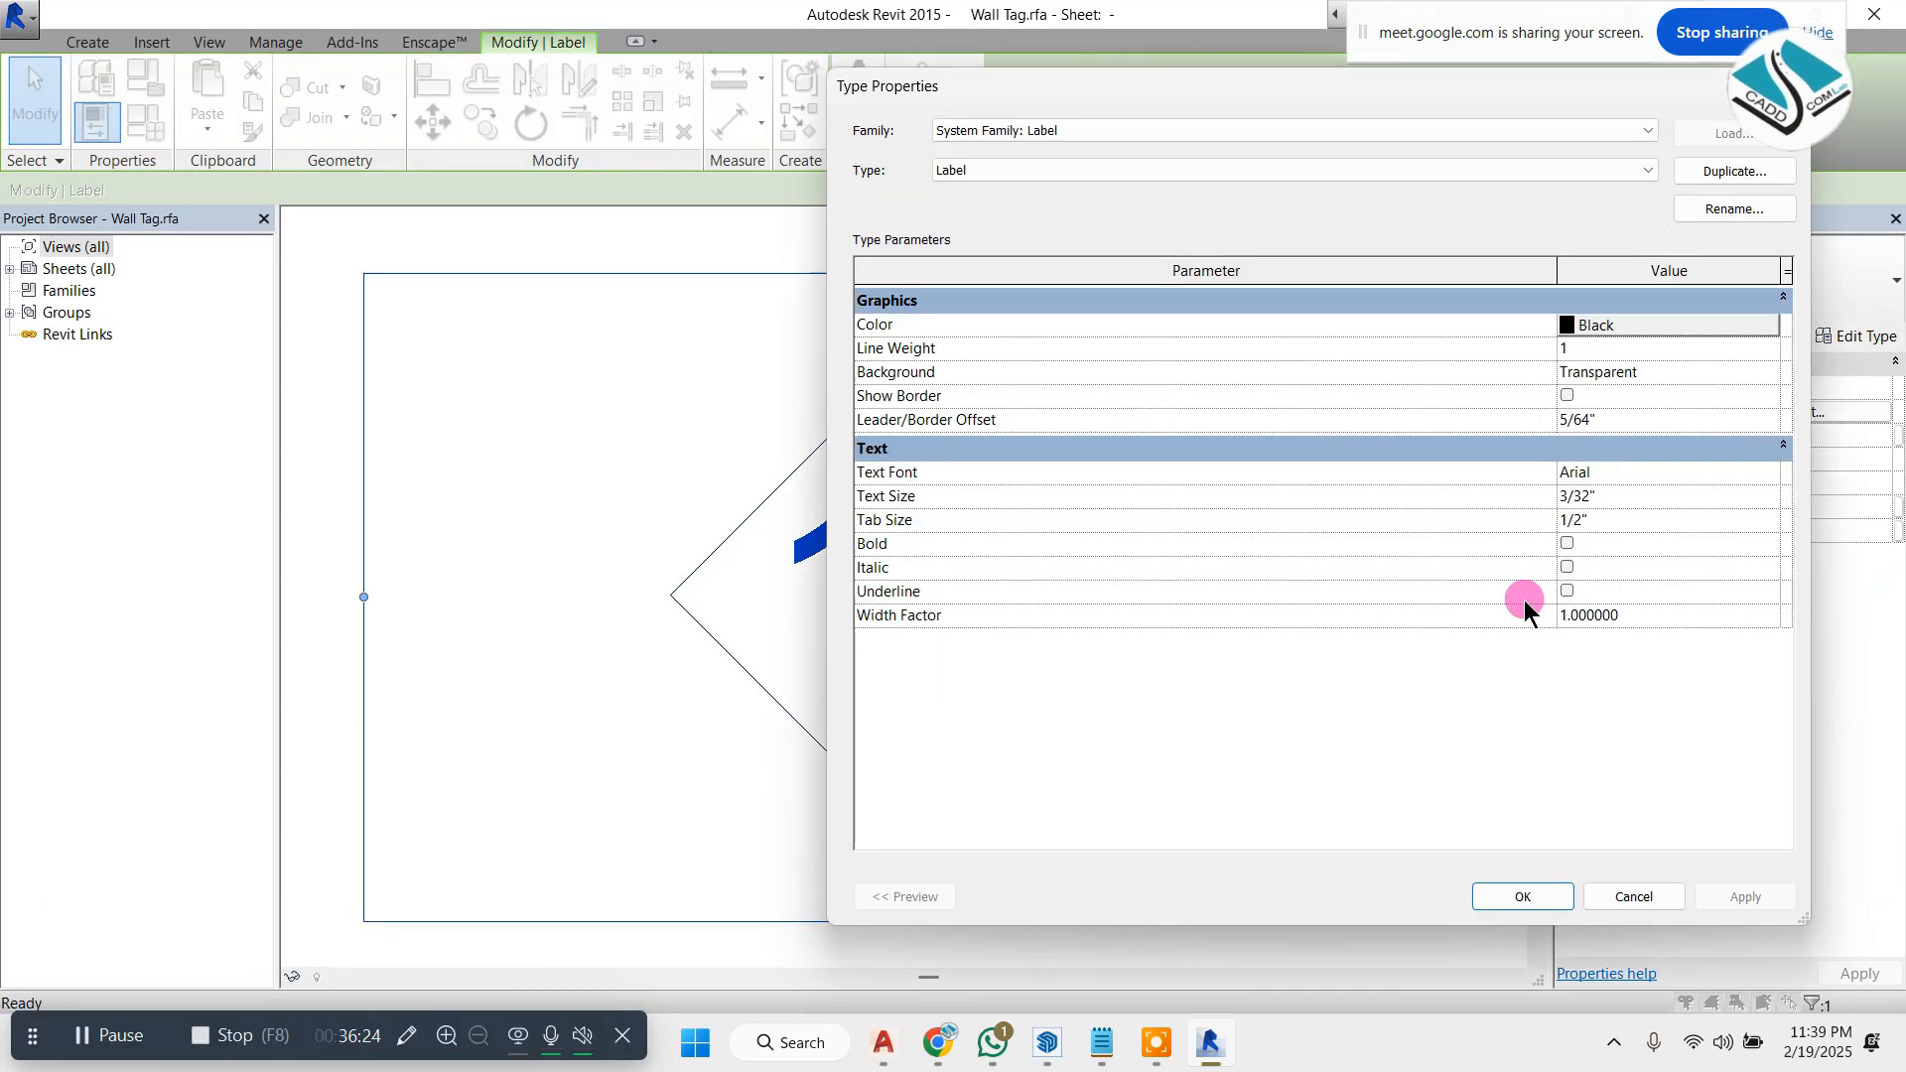
click(1605, 496)
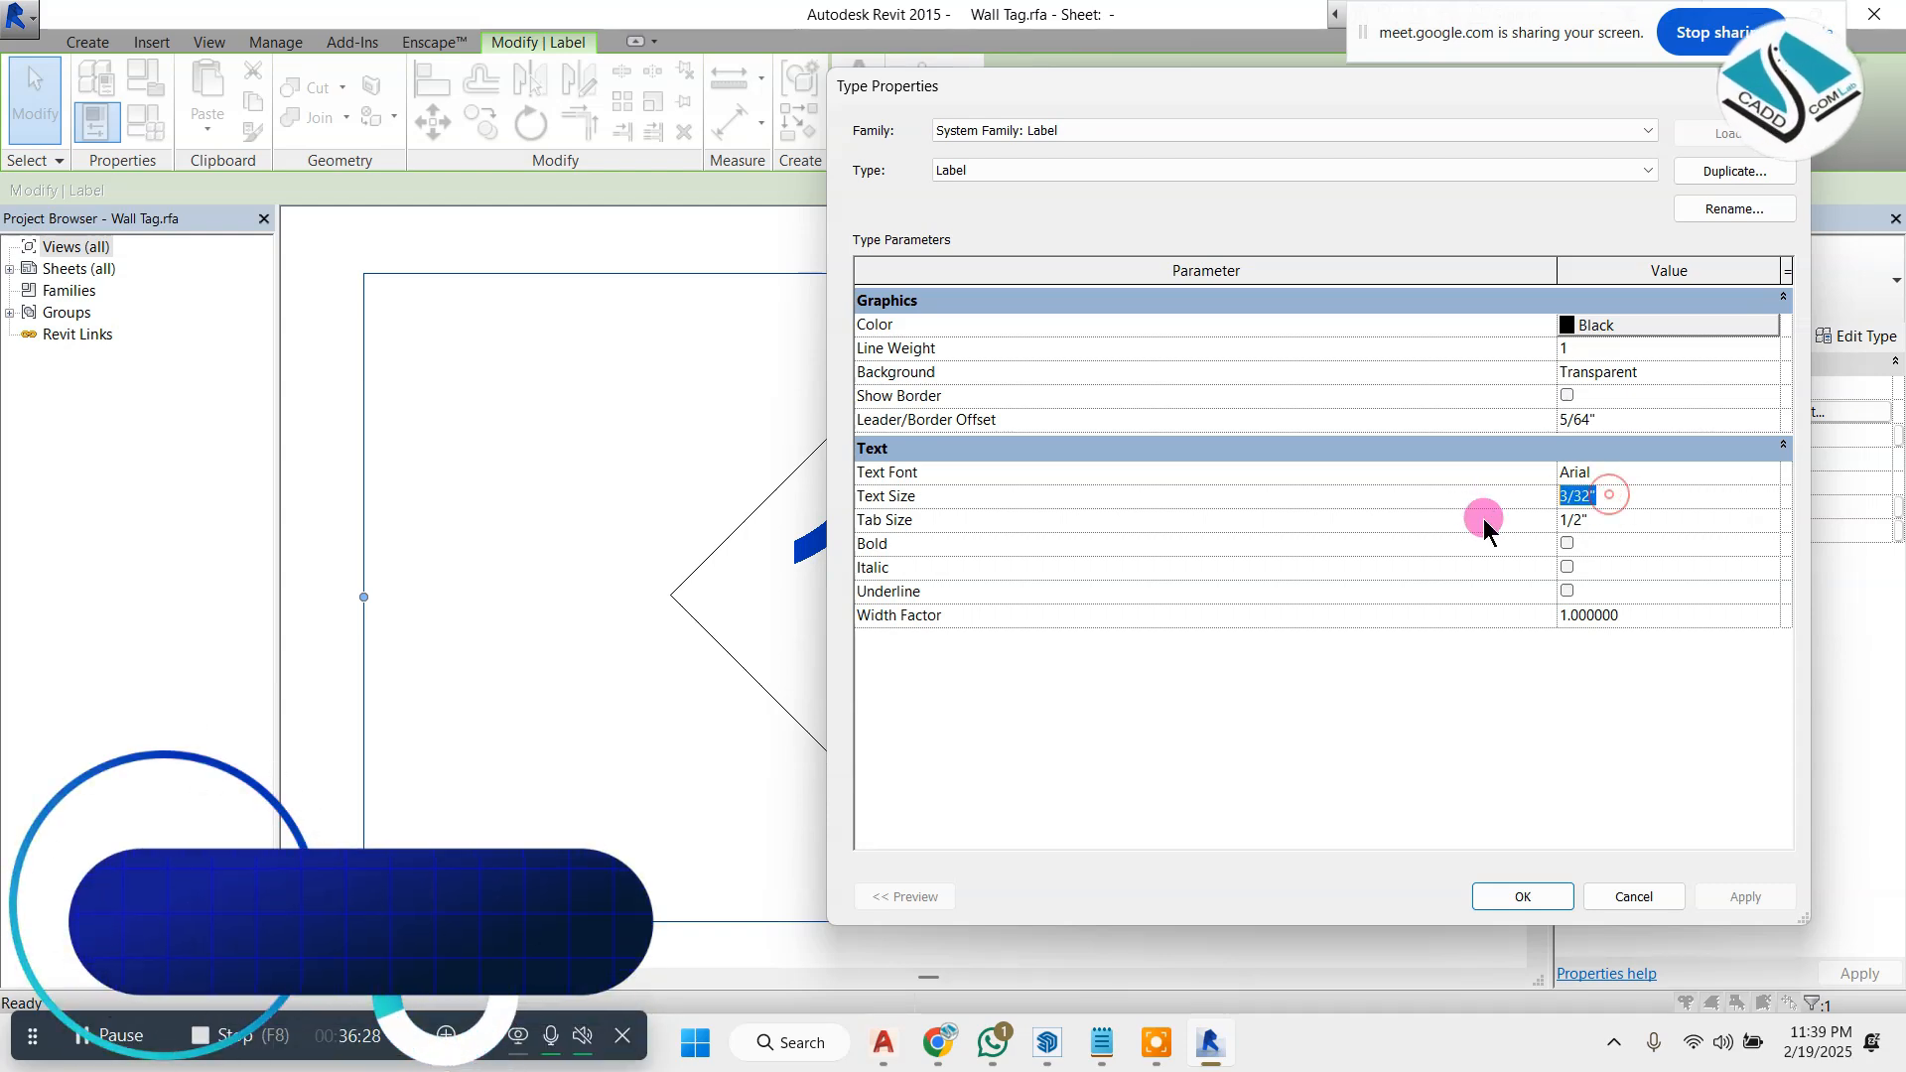
key(BackSpace)
text(.)
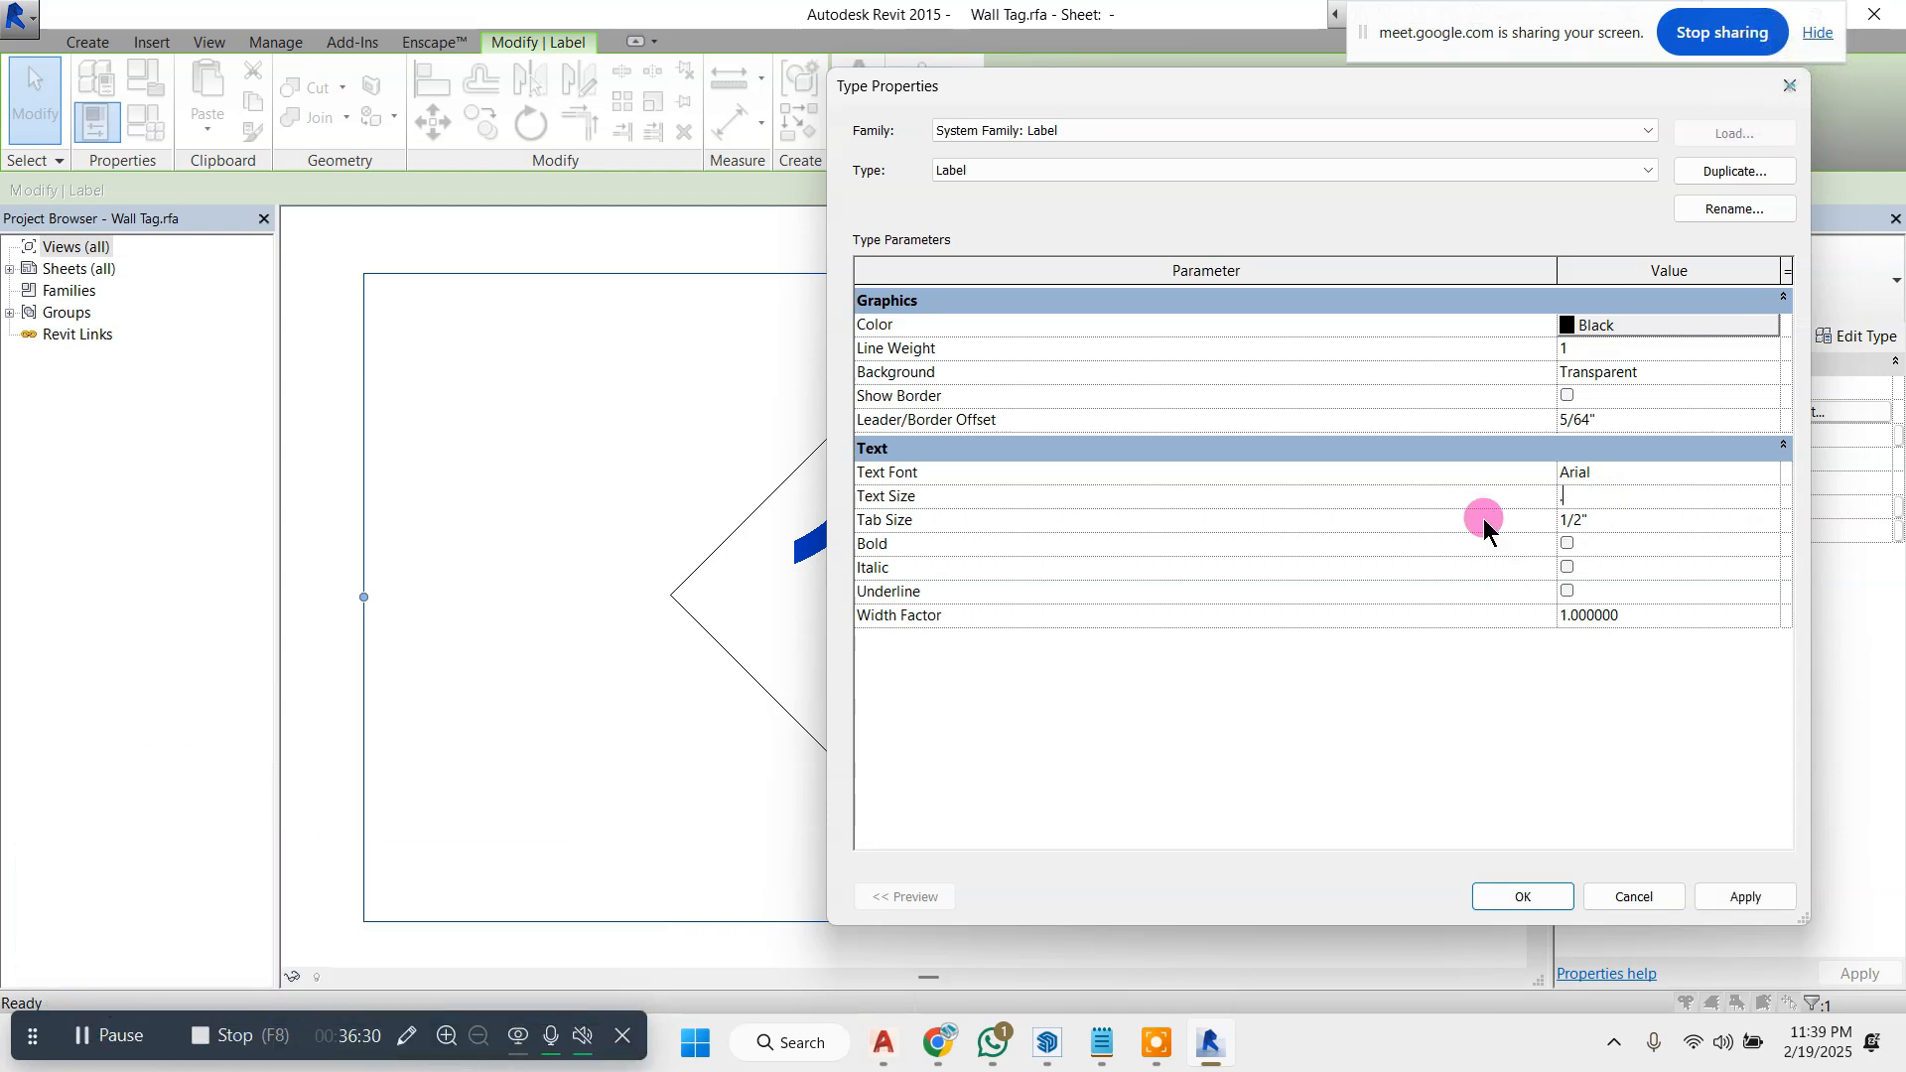
text(15)
key(Return)
click(1742, 908)
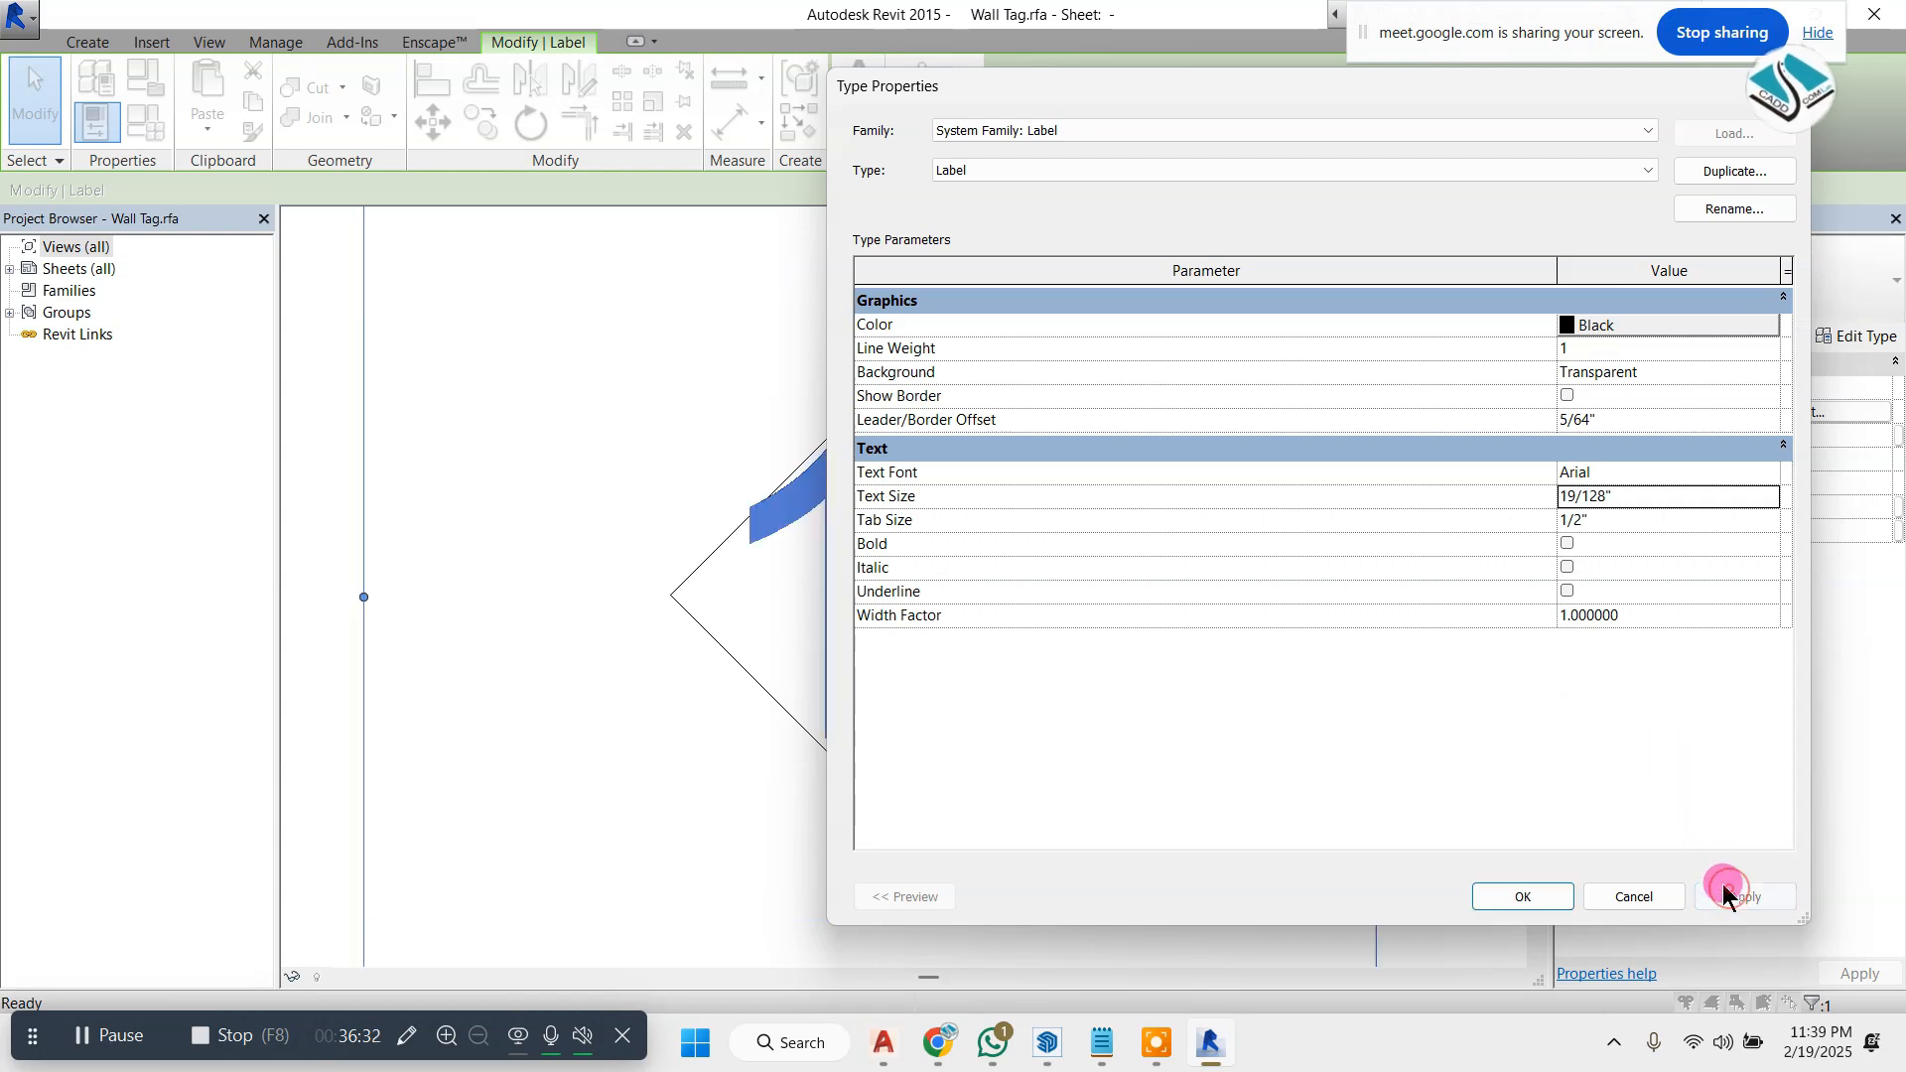
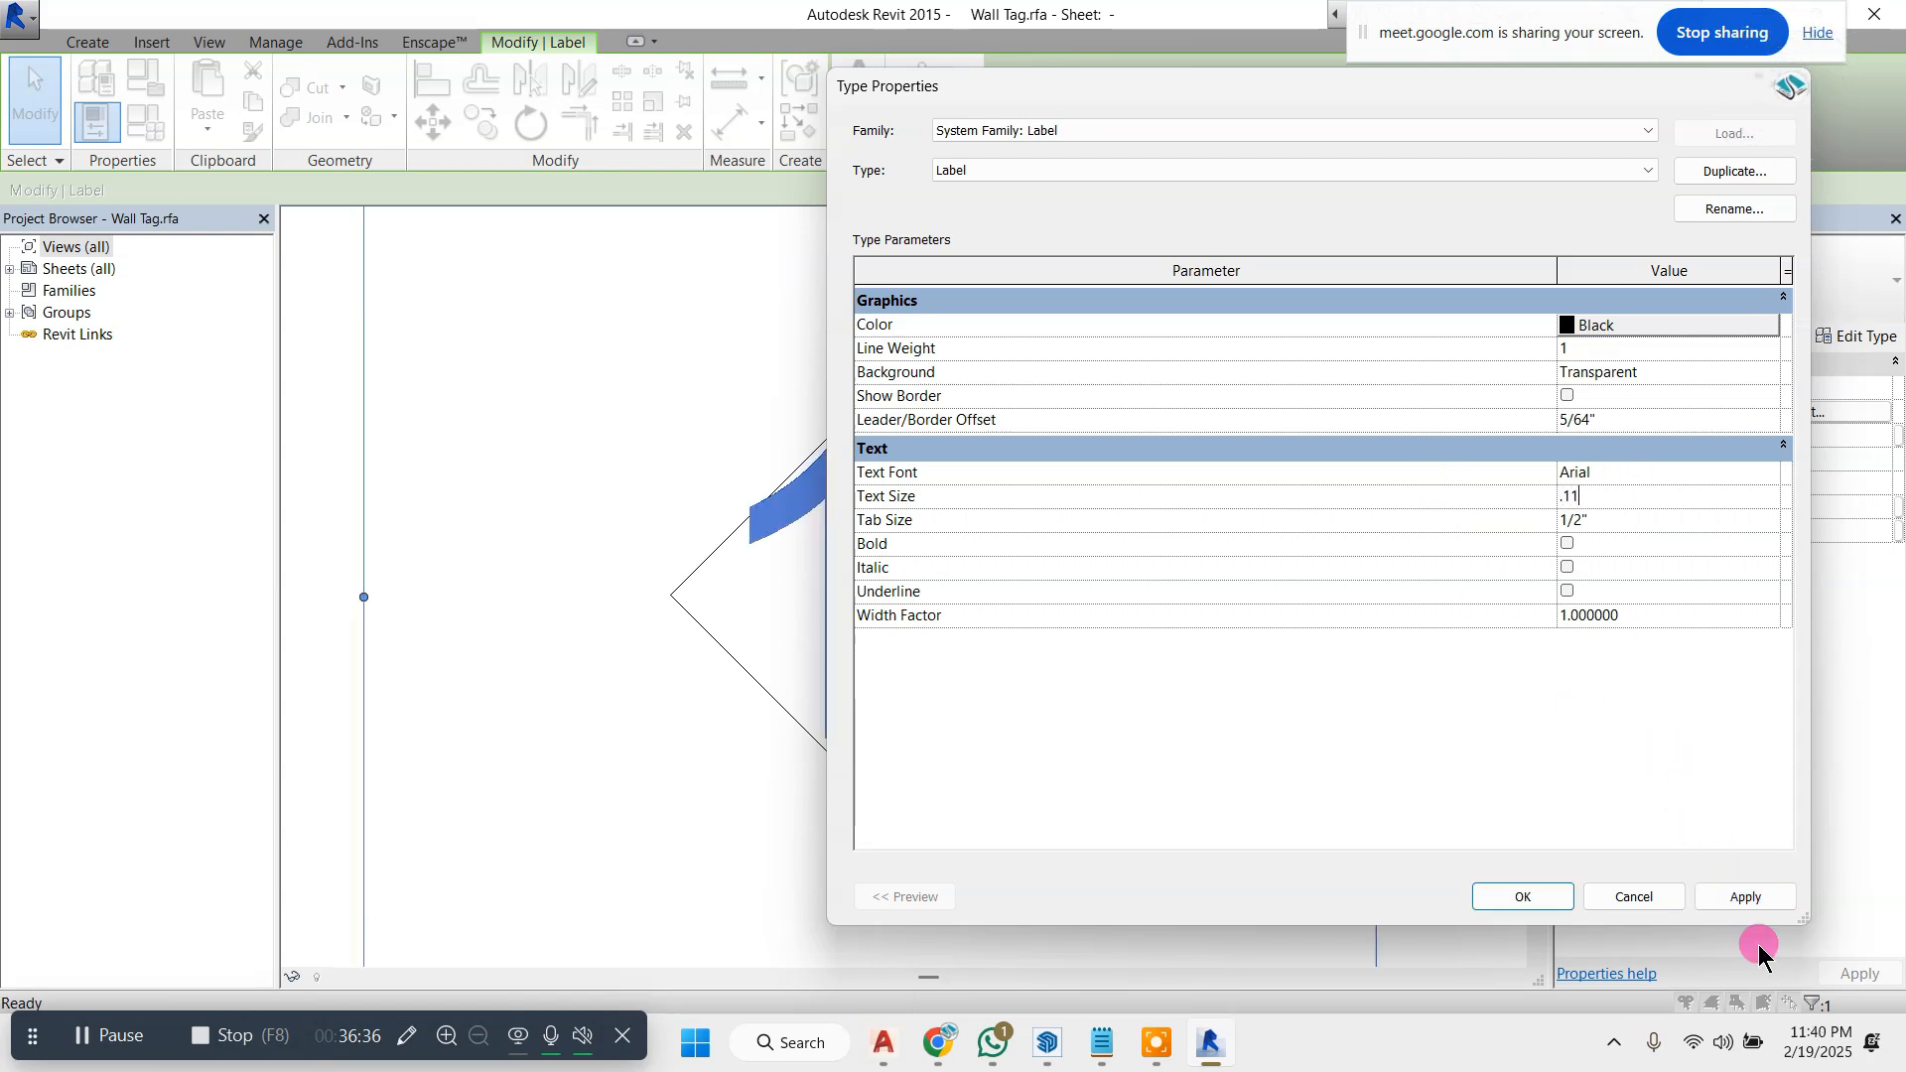
click(1727, 898)
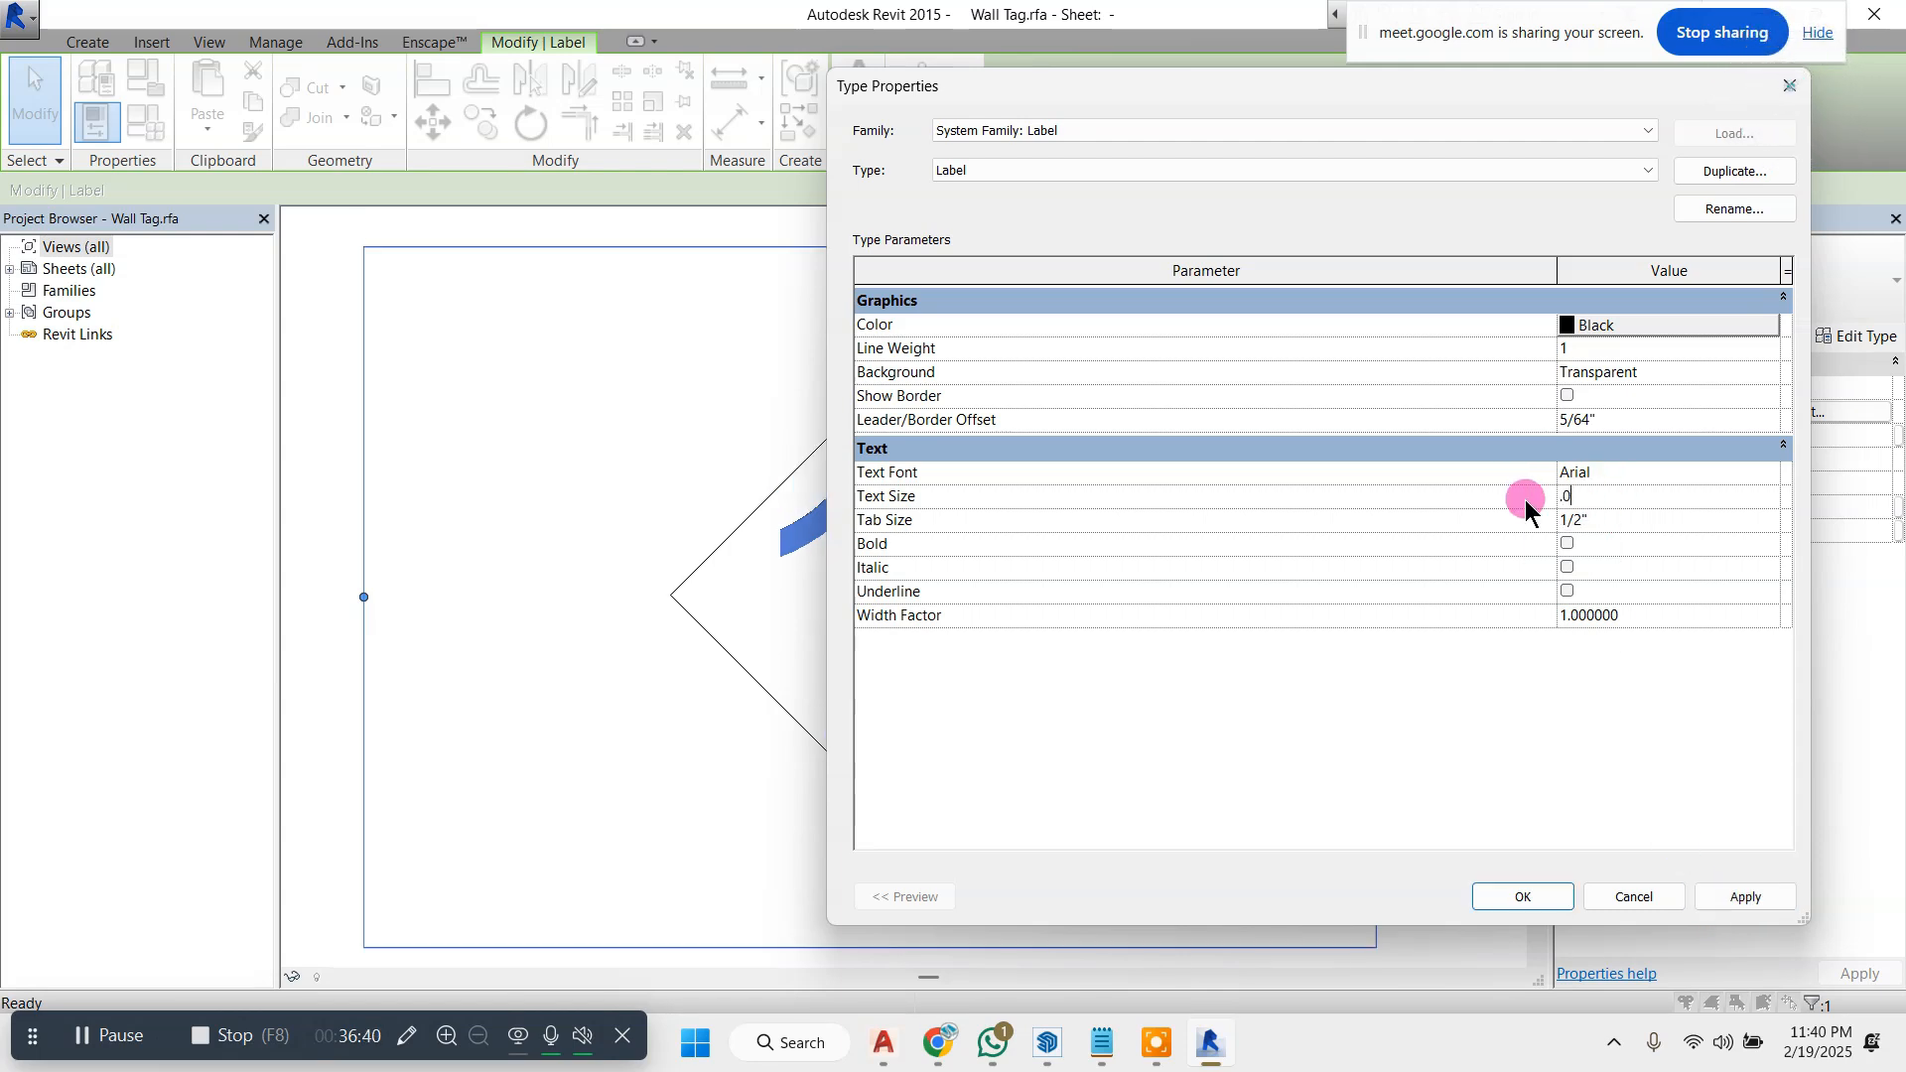
click(1735, 899)
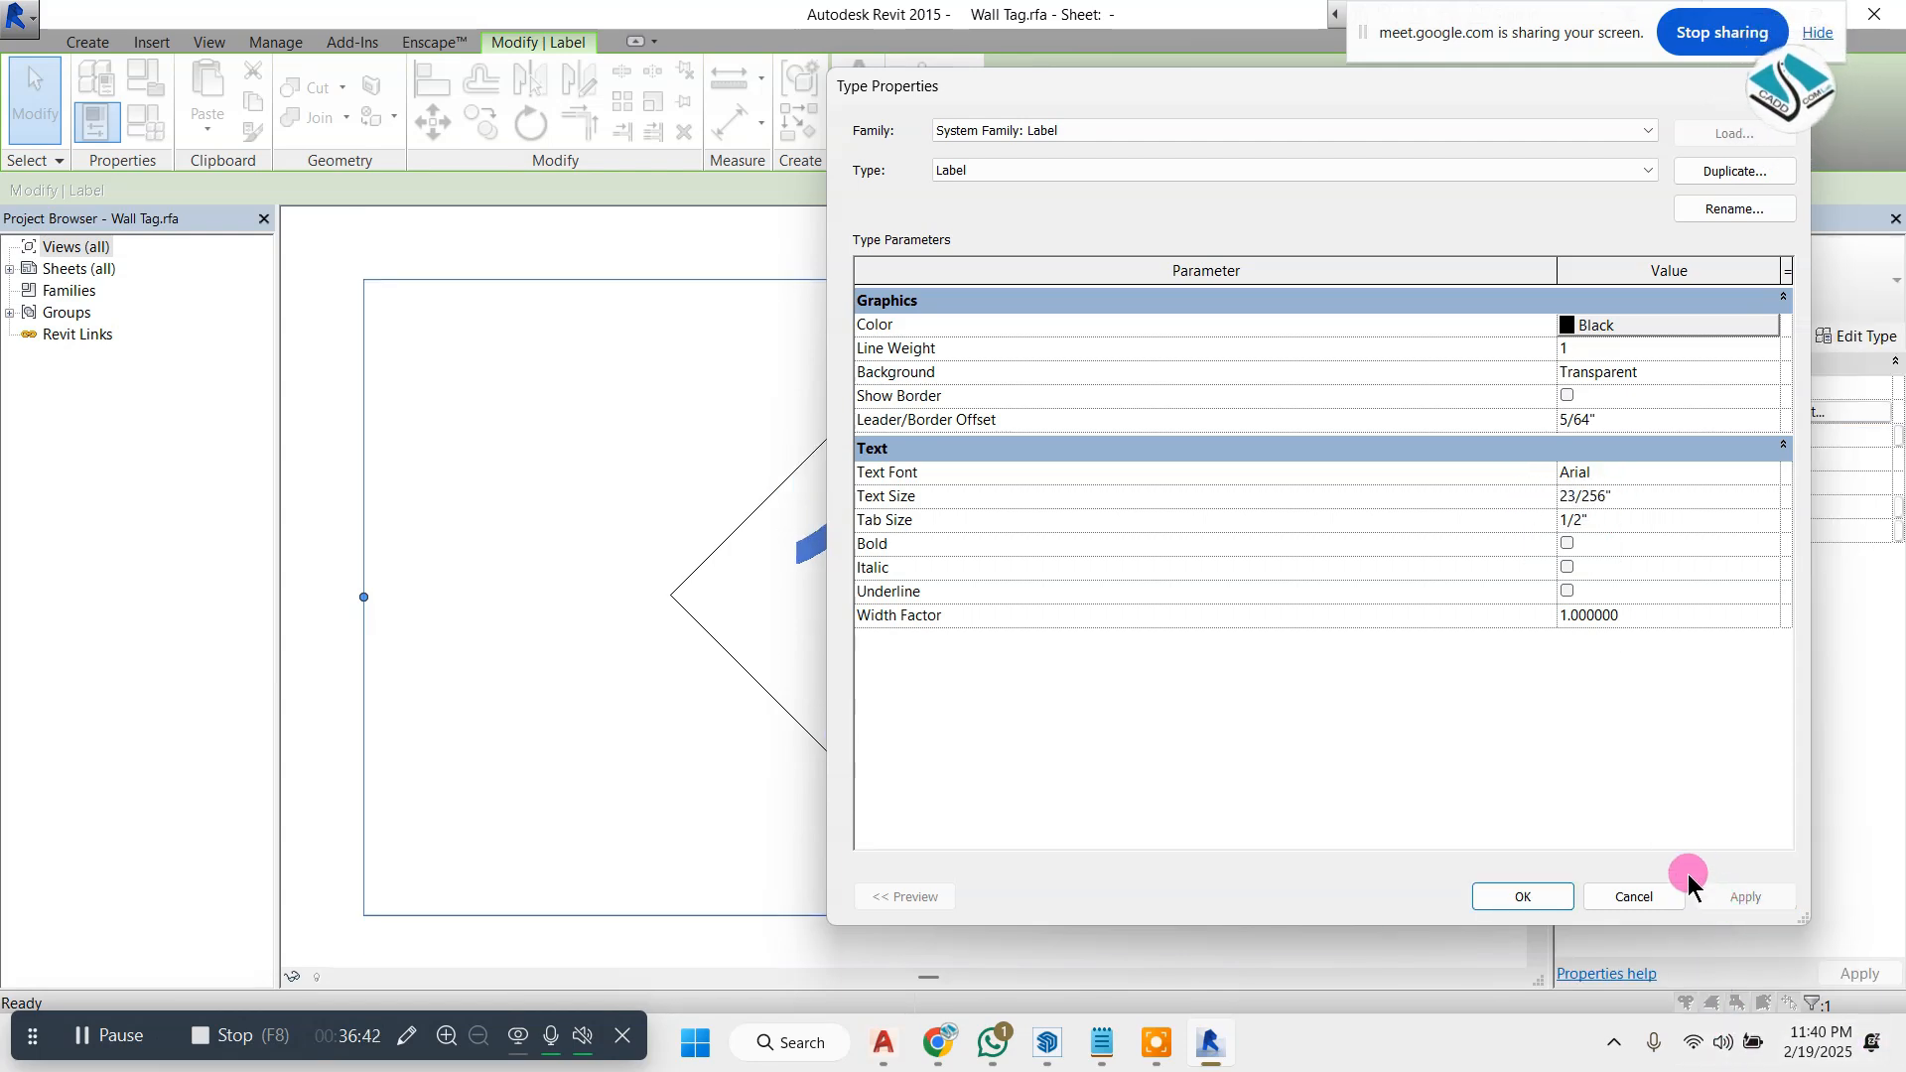
click(1493, 879)
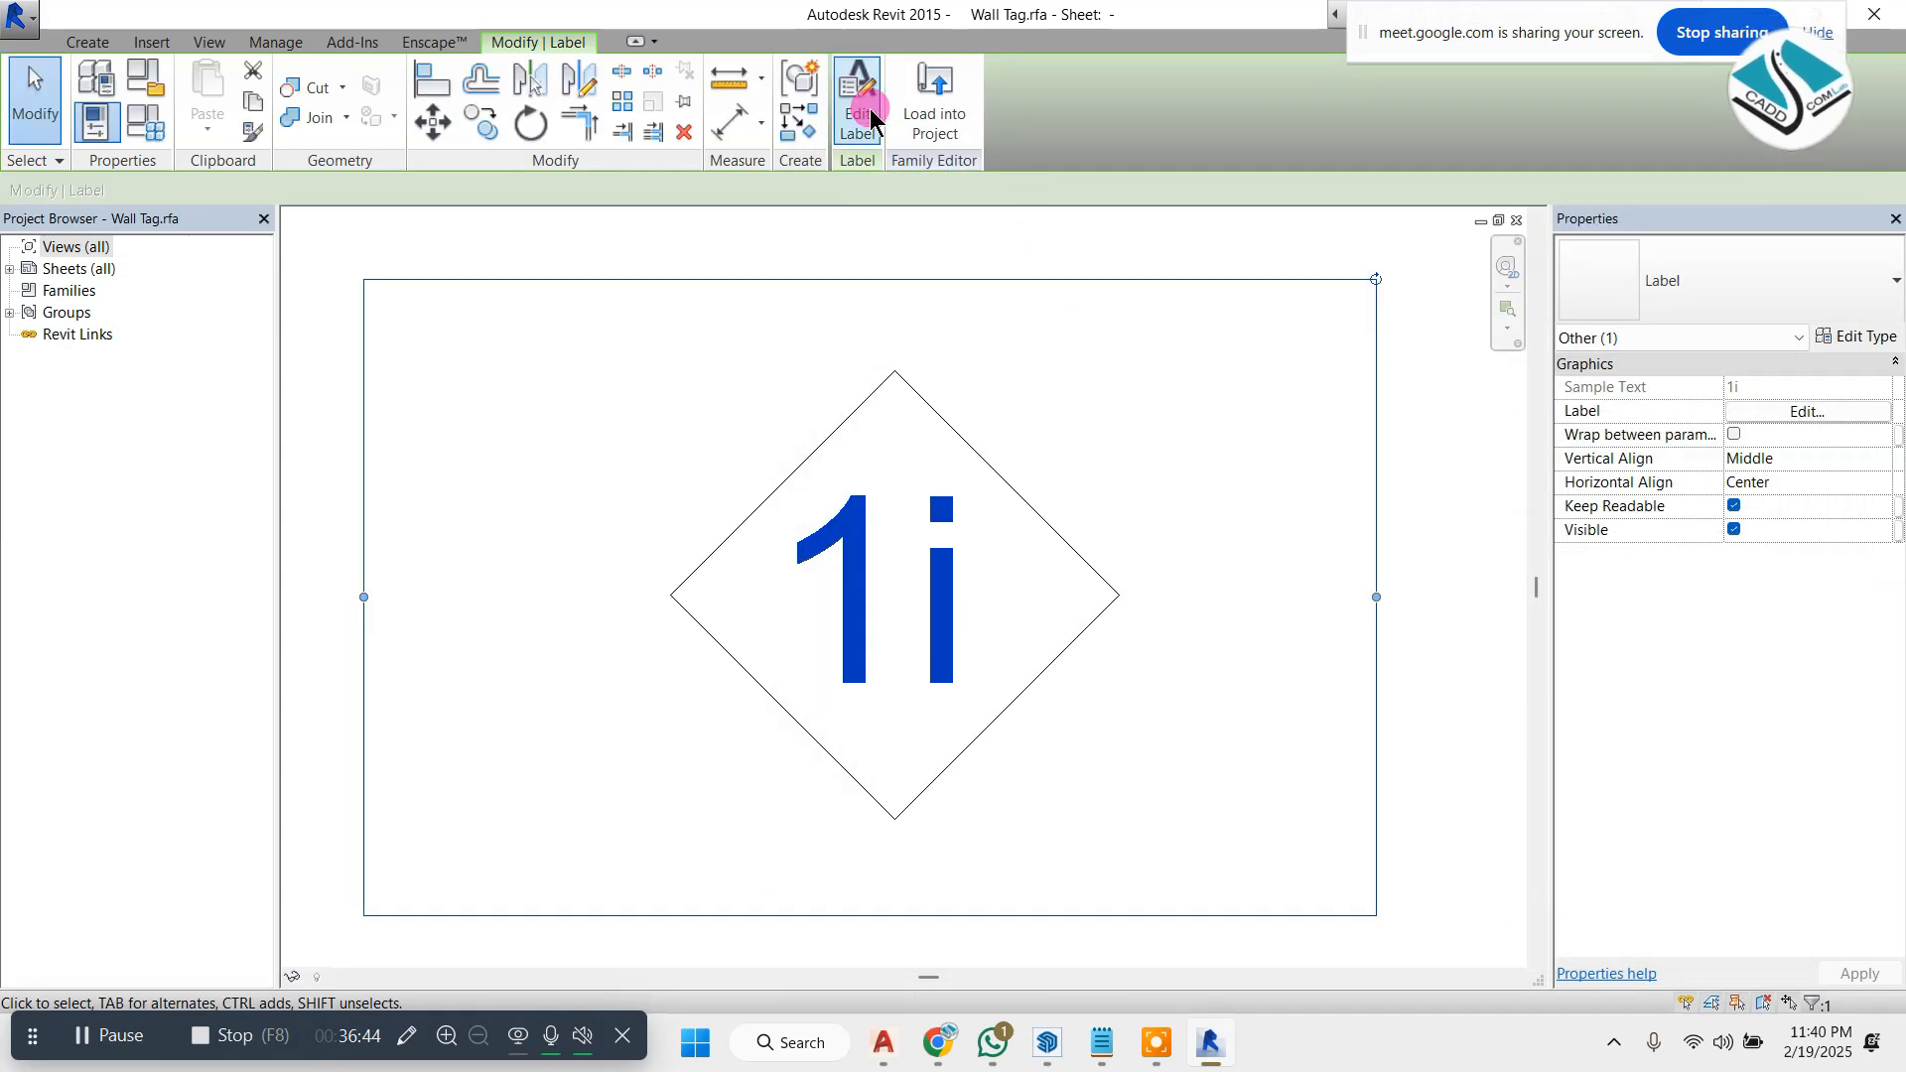
- Change the label type's text color to blue
click(934, 512)
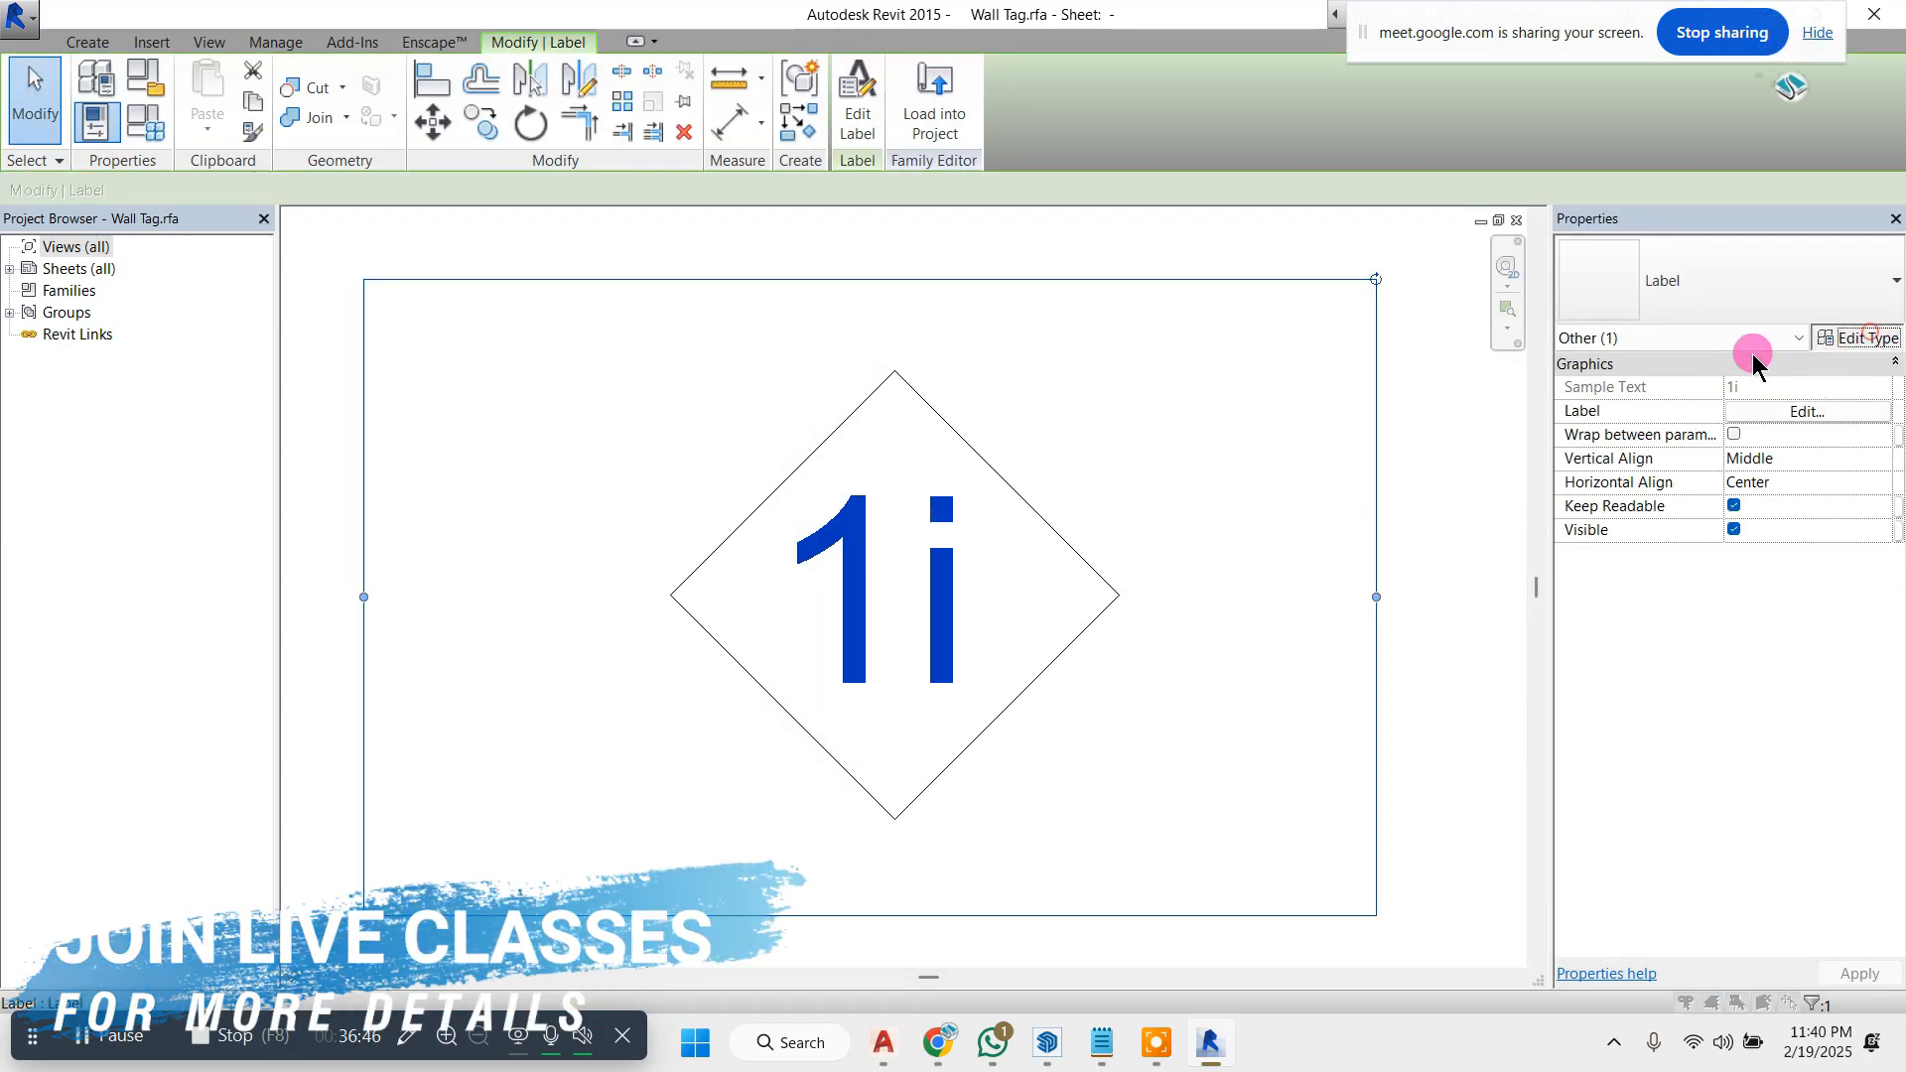
click(1852, 337)
click(1591, 328)
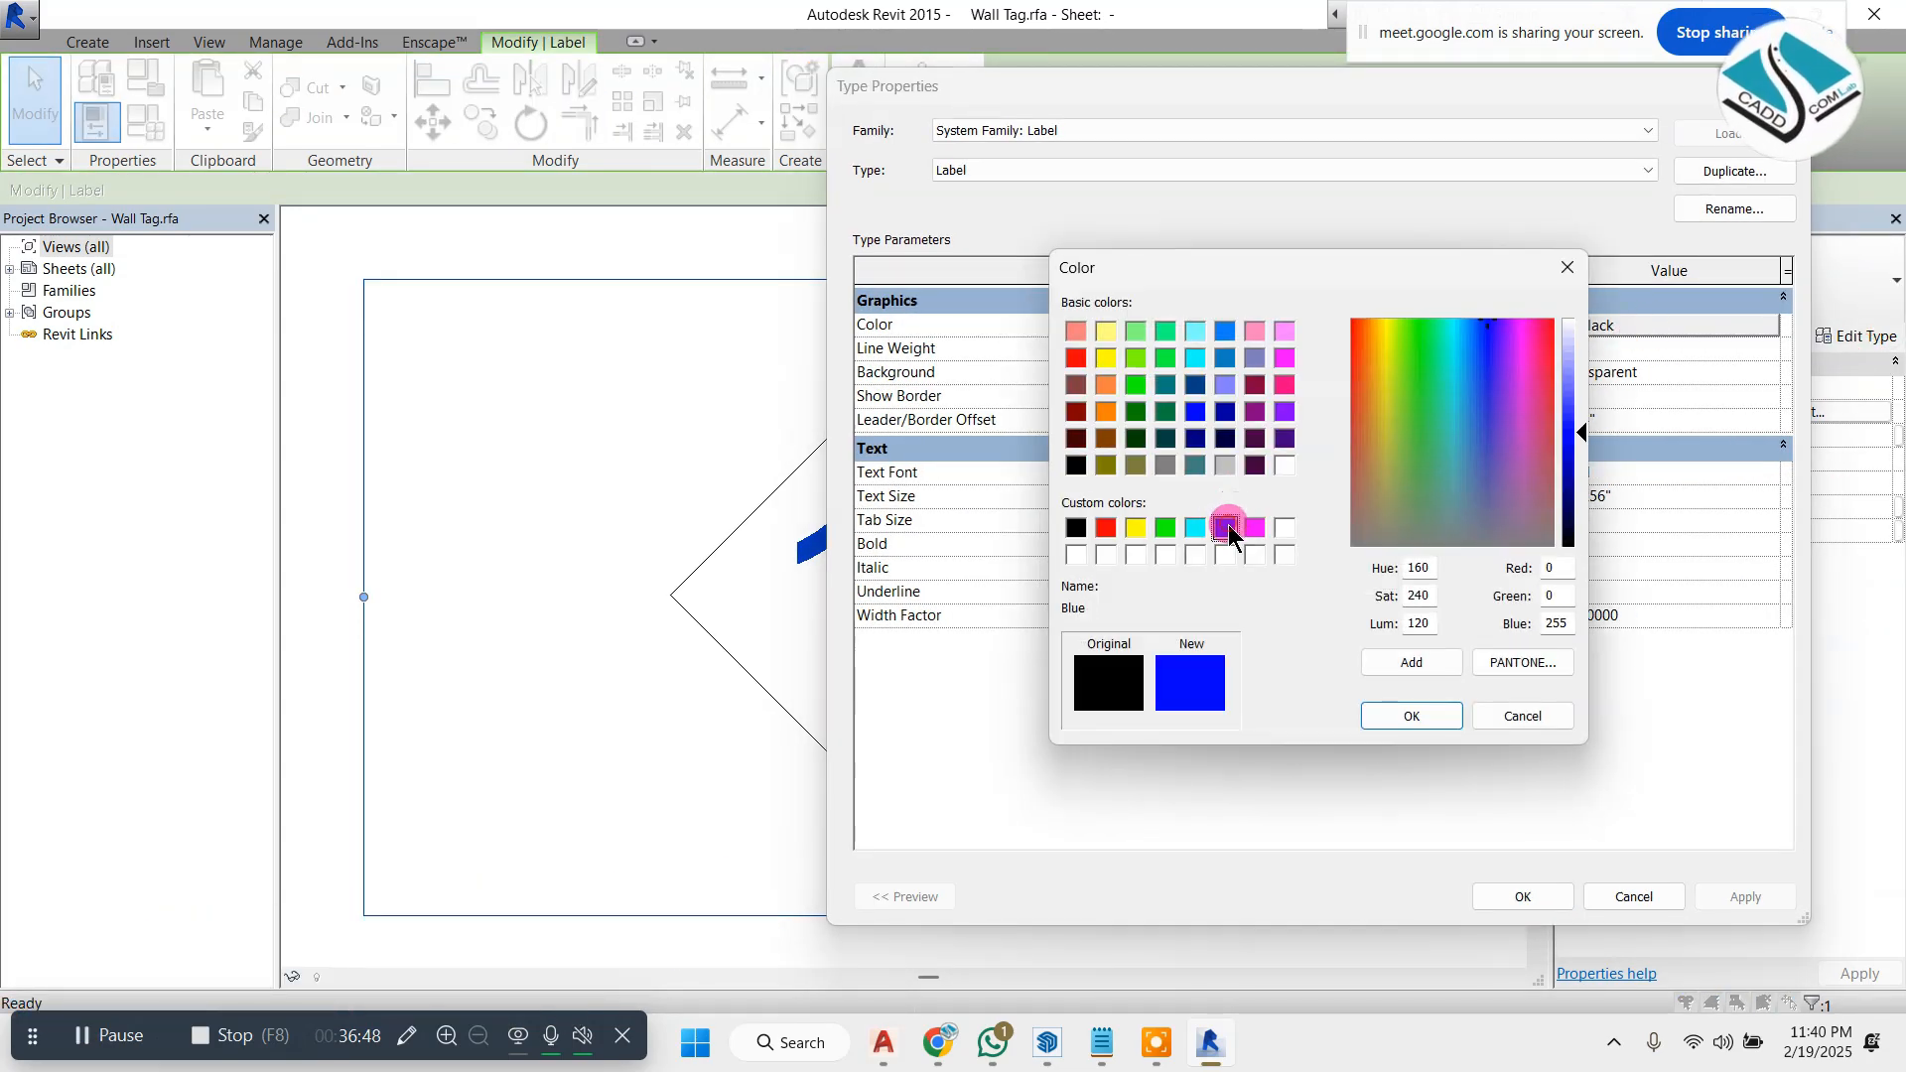
click(1410, 716)
click(1516, 895)
click(1349, 502)
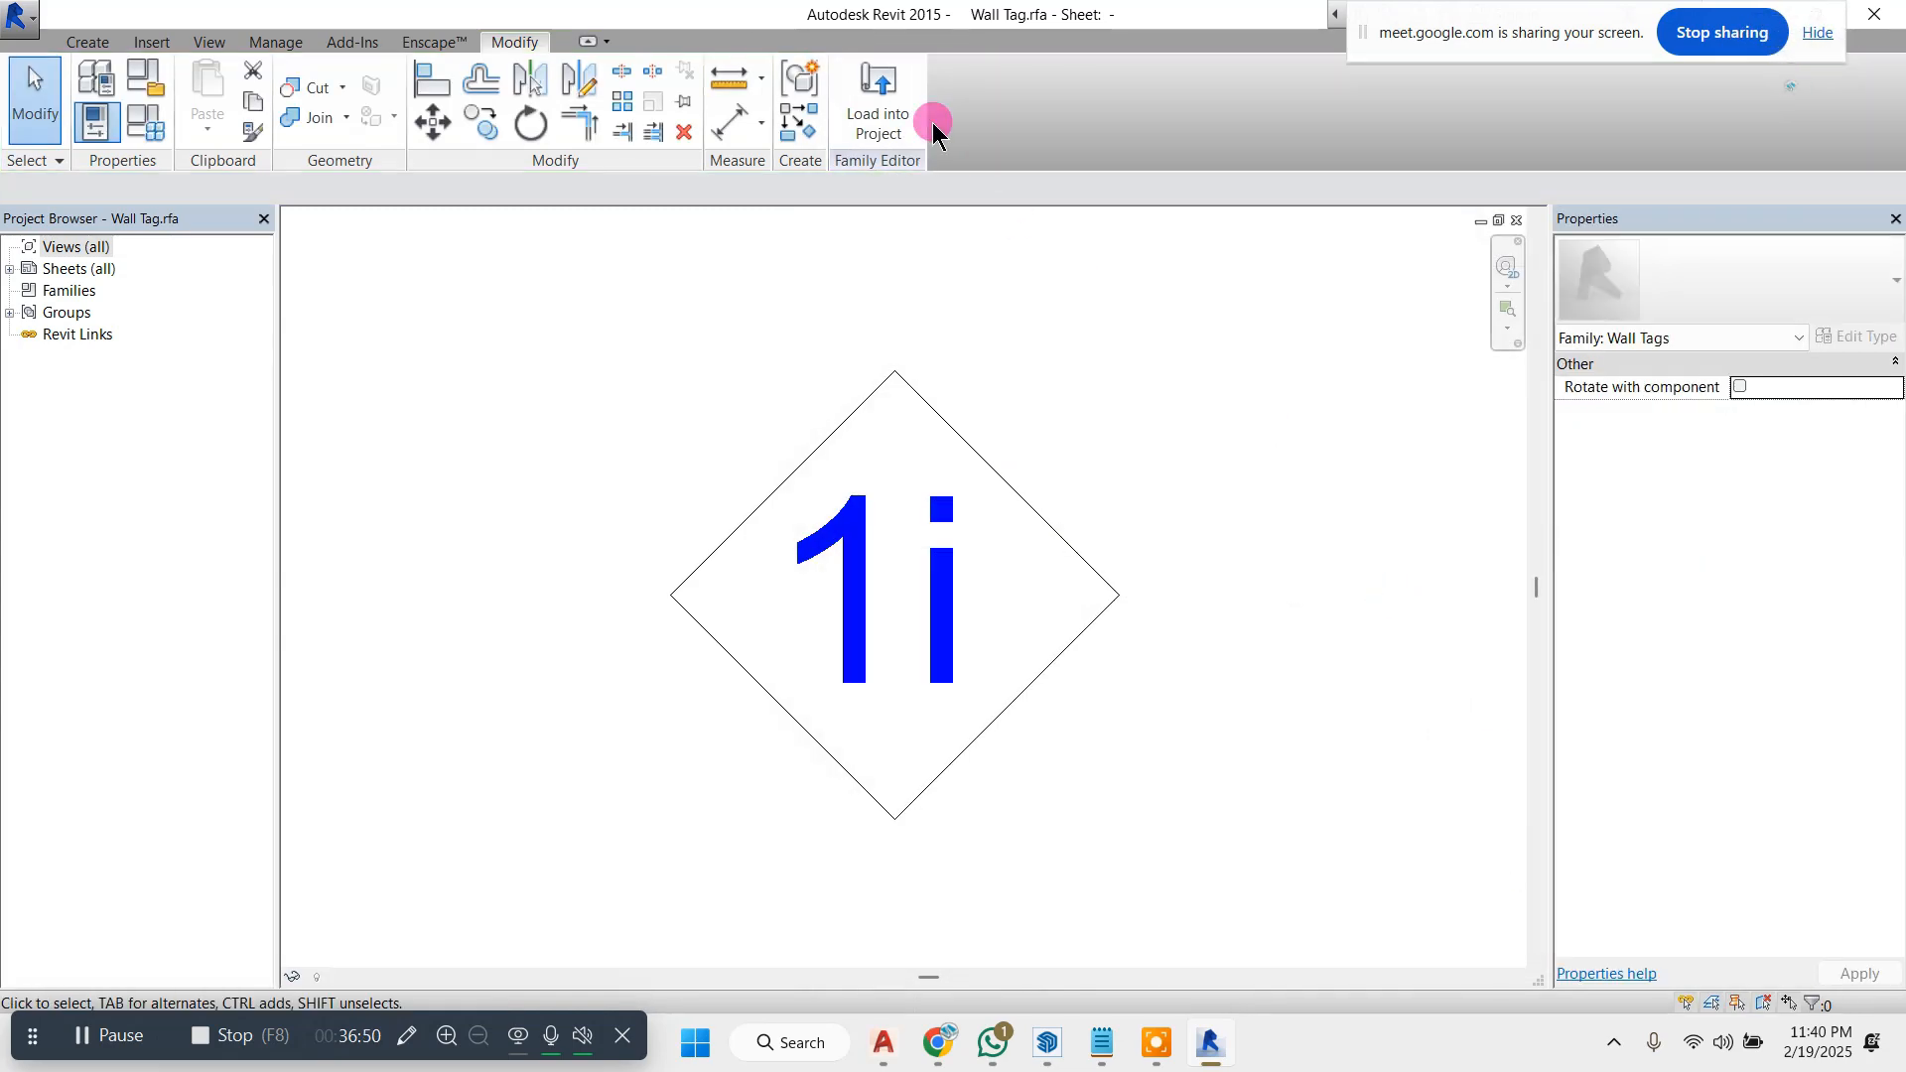
- Load the edited wall tag family into Project1
click(905, 111)
click(890, 694)
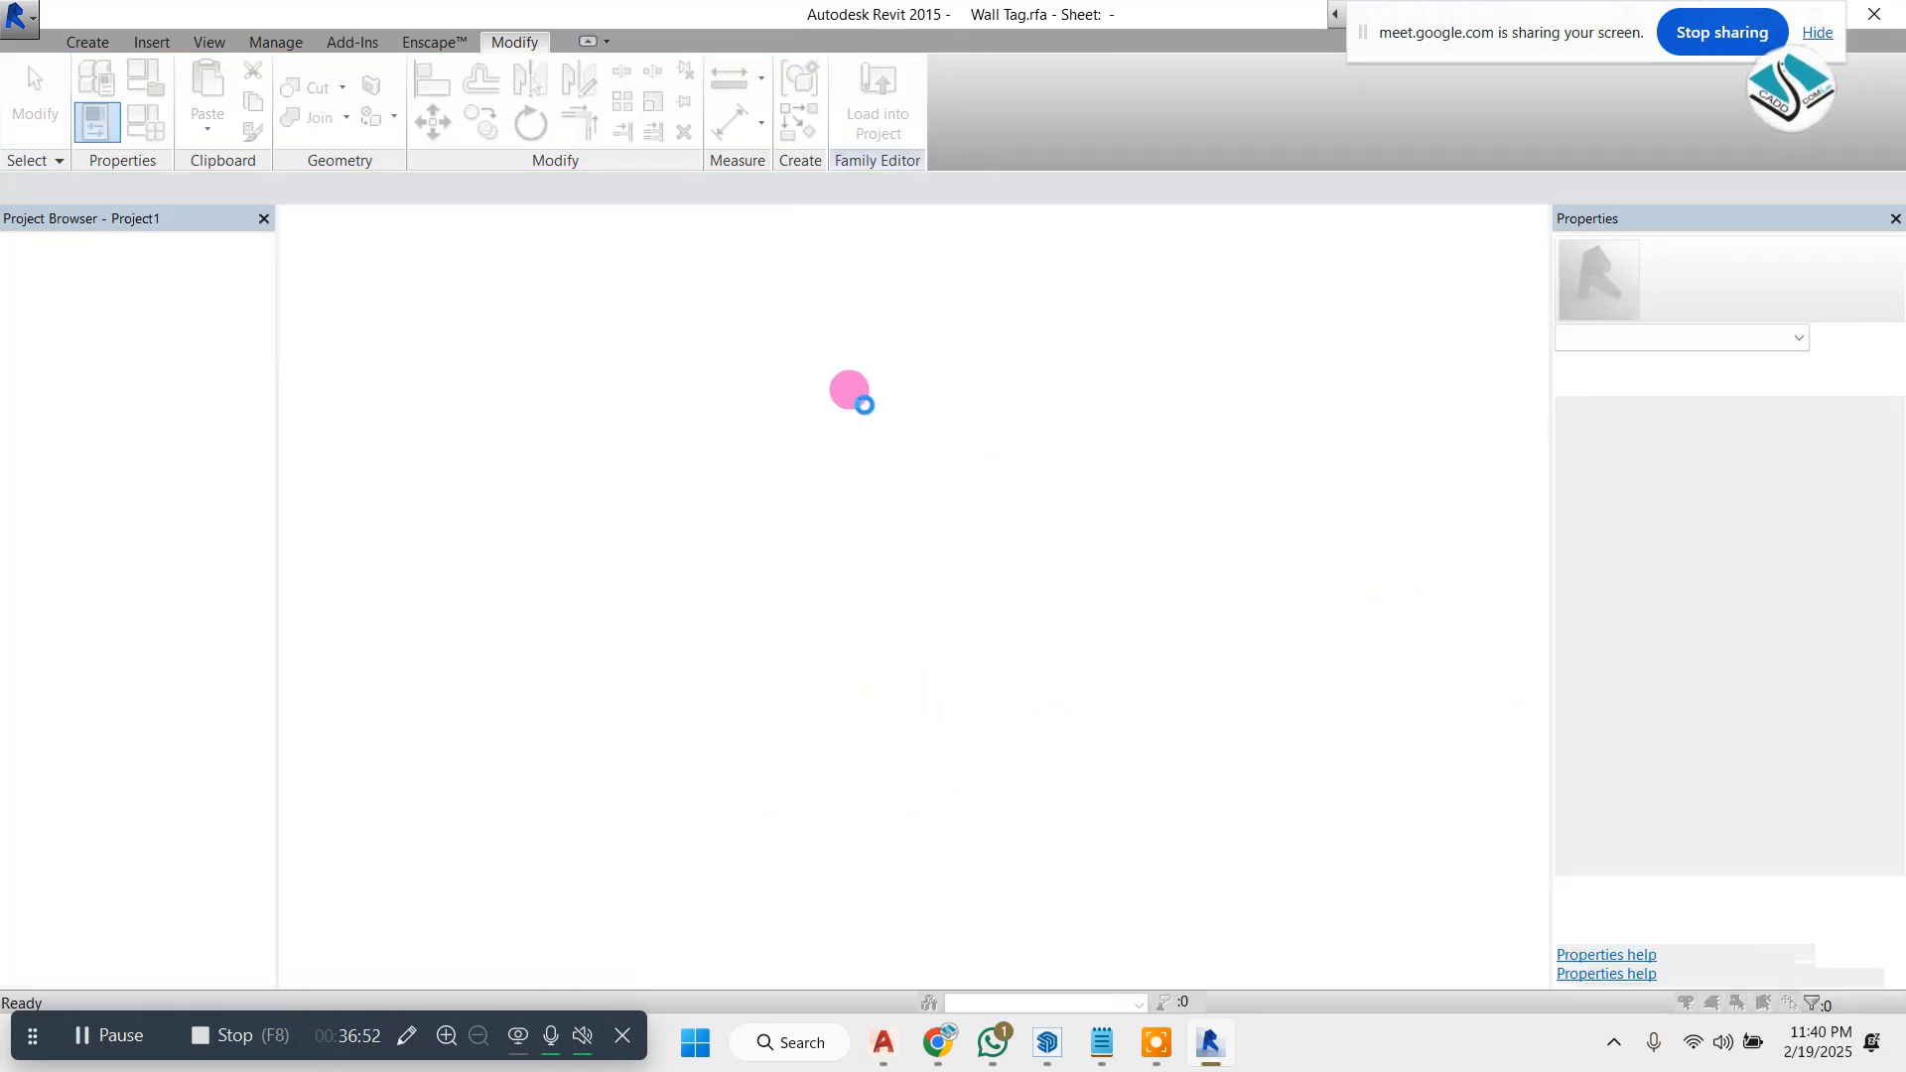
click(791, 443)
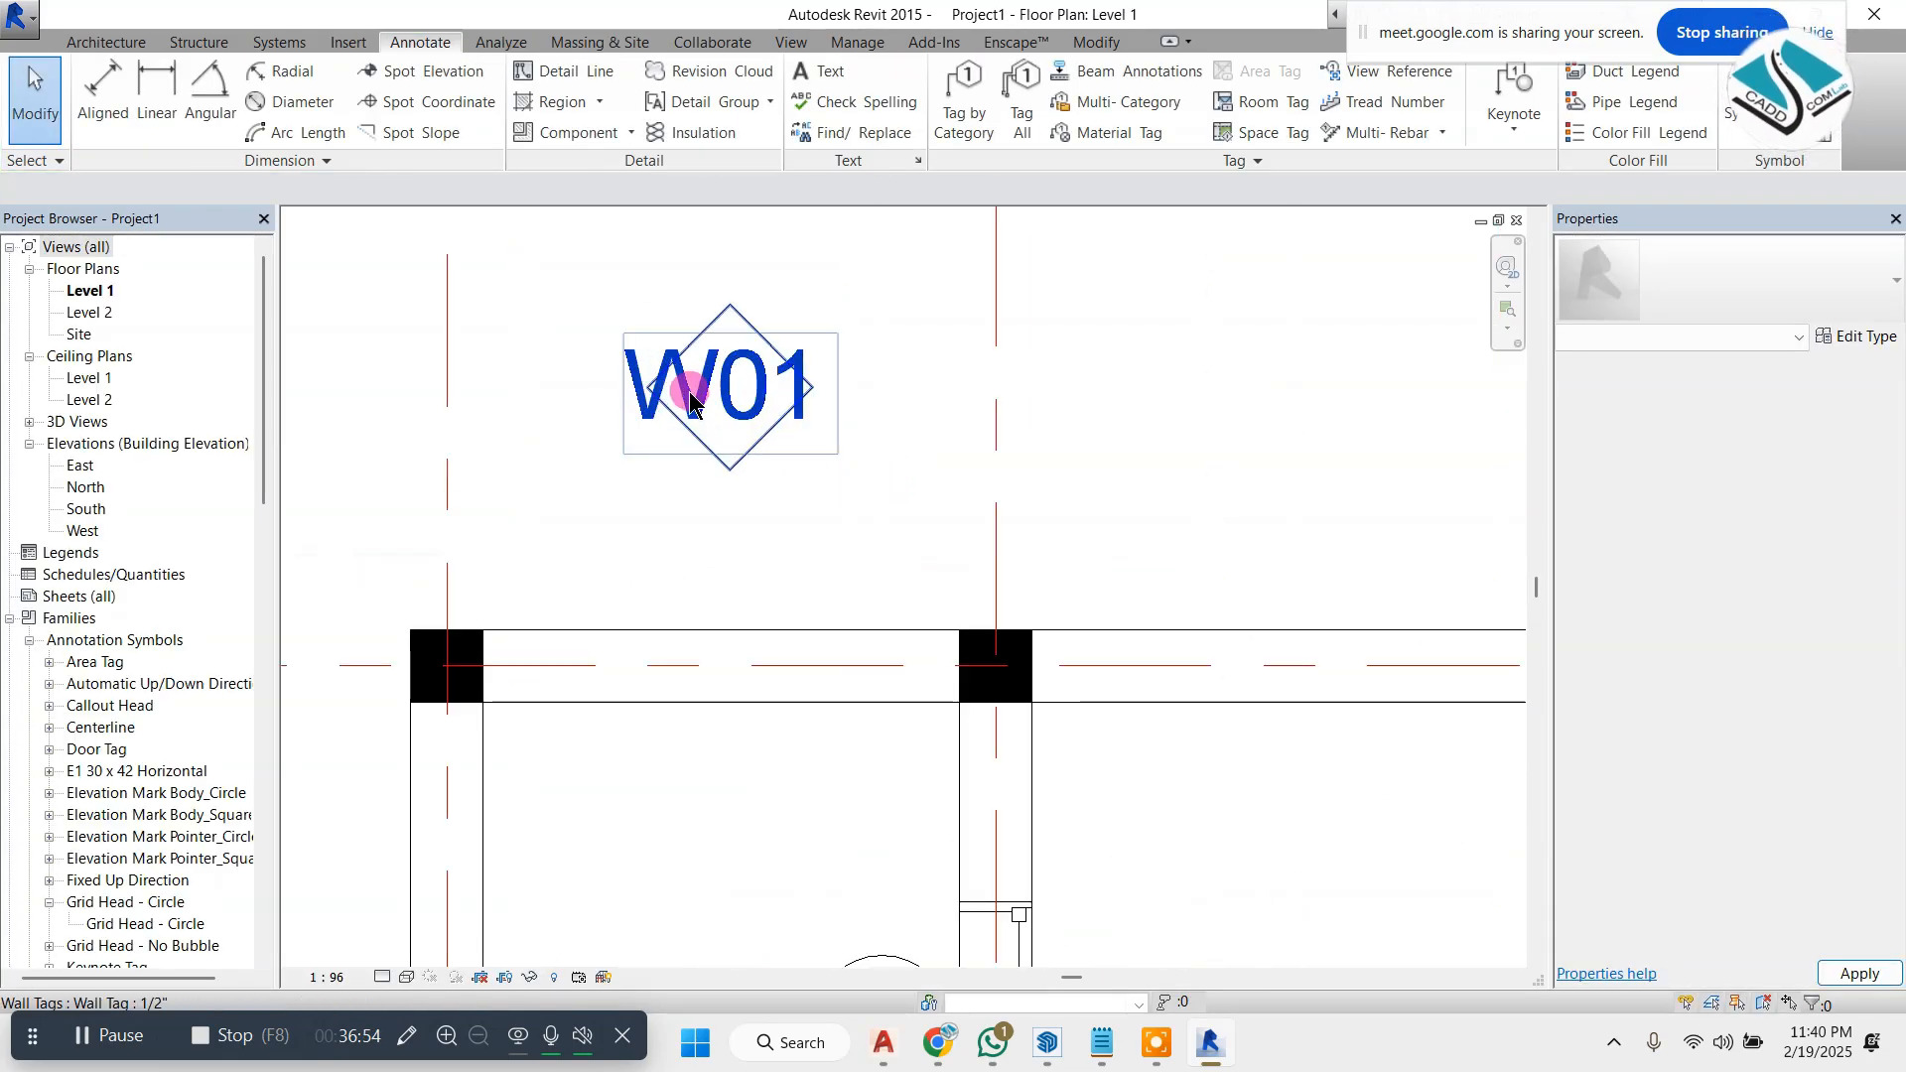
- Examine the reloaded diamond wall tags on the Level 1 plan, comparing the text with the tag outline
scroll(691, 392, up, 3)
scroll(818, 497, down, 1)
scroll(772, 385, up, 2)
scroll(772, 370, down, 3)
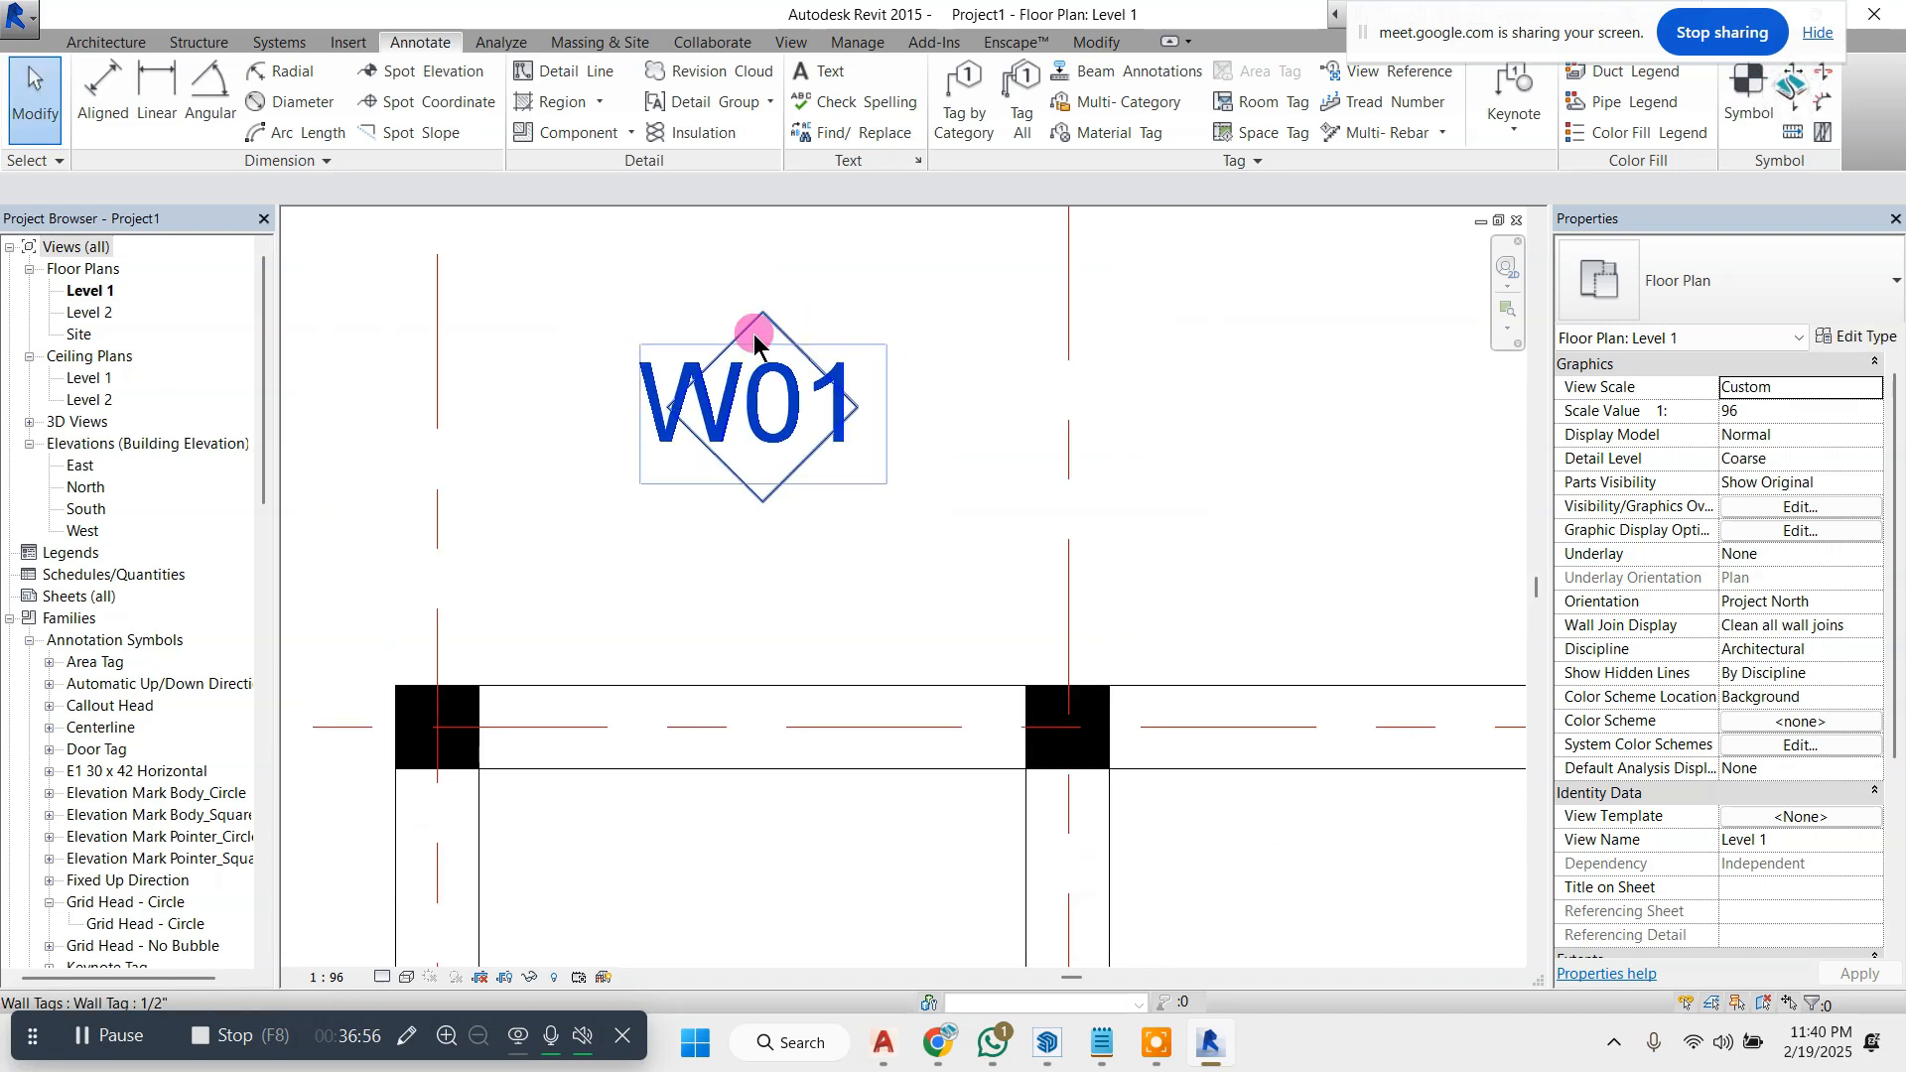
scroll(754, 333, up, 1)
scroll(754, 333, down, 2)
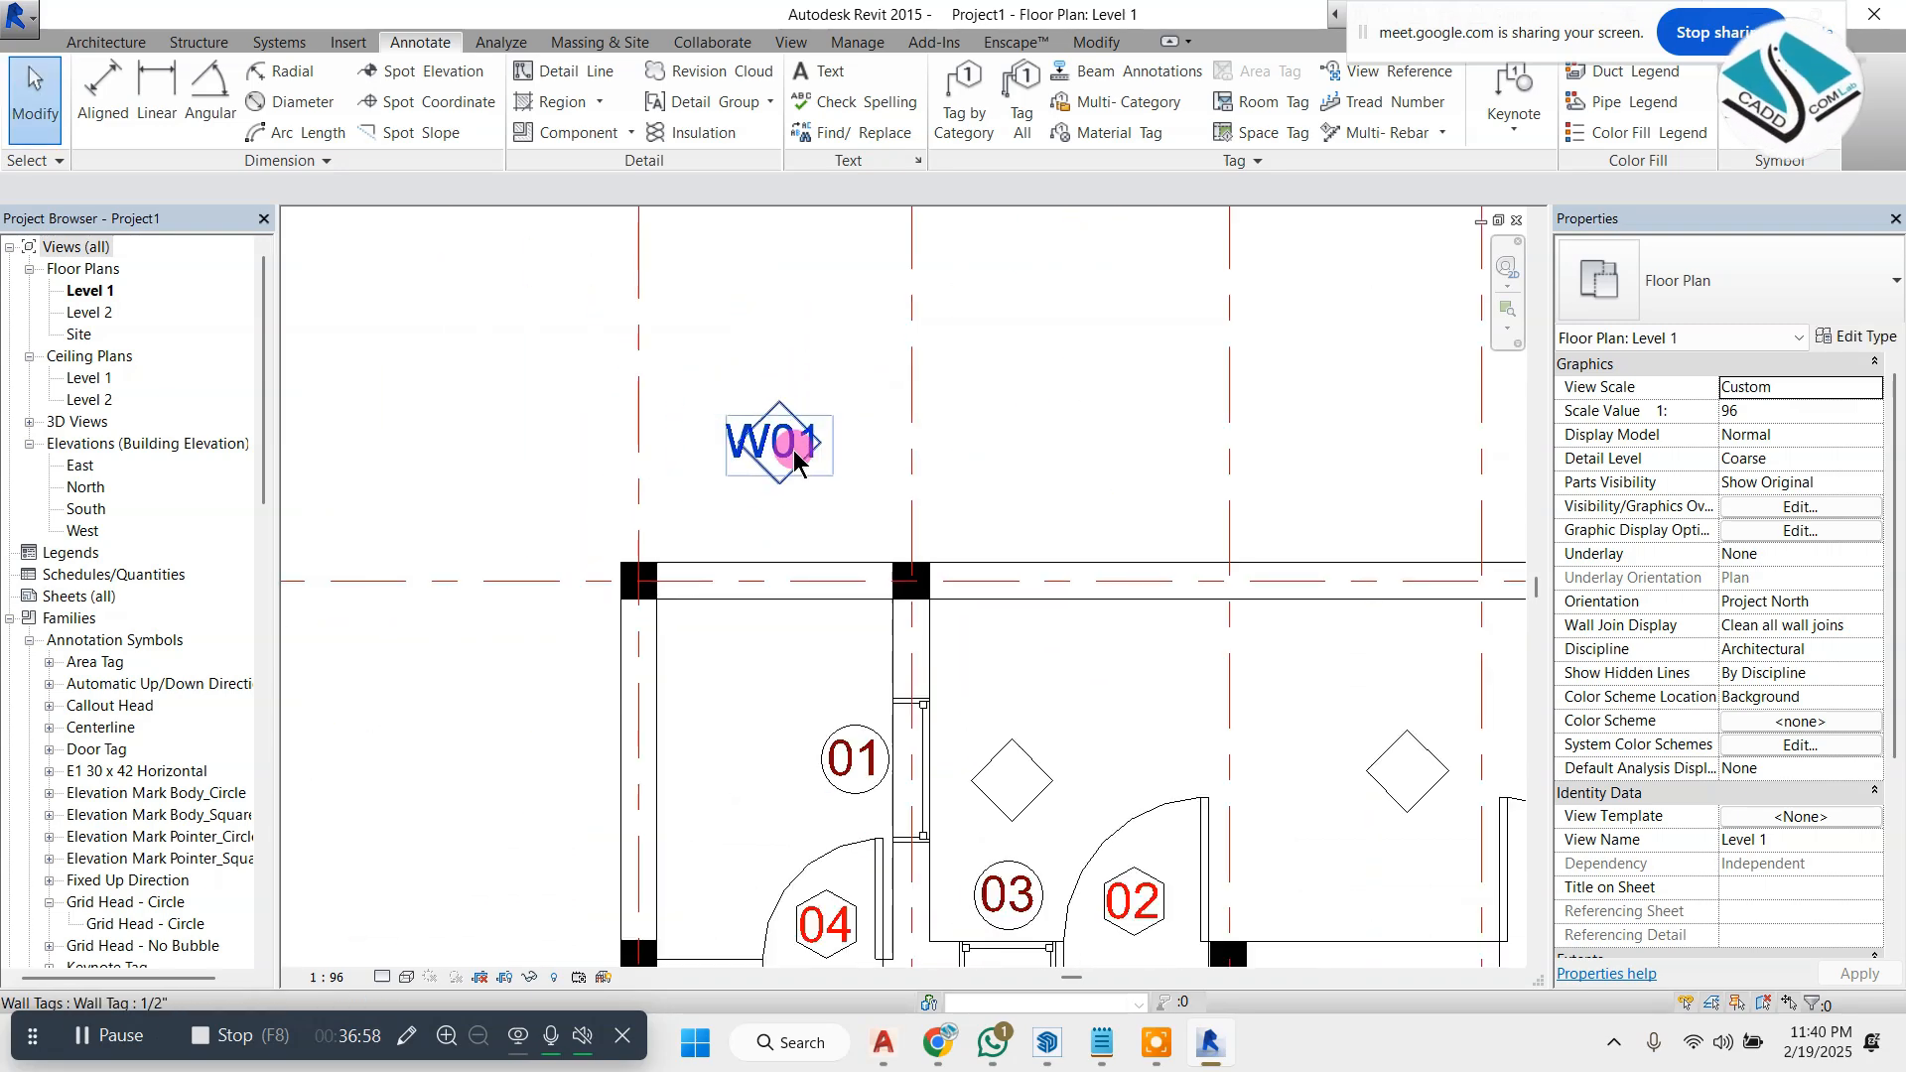
scroll(760, 413, up, 1)
scroll(762, 422, down, 1)
scroll(884, 567, up, 3)
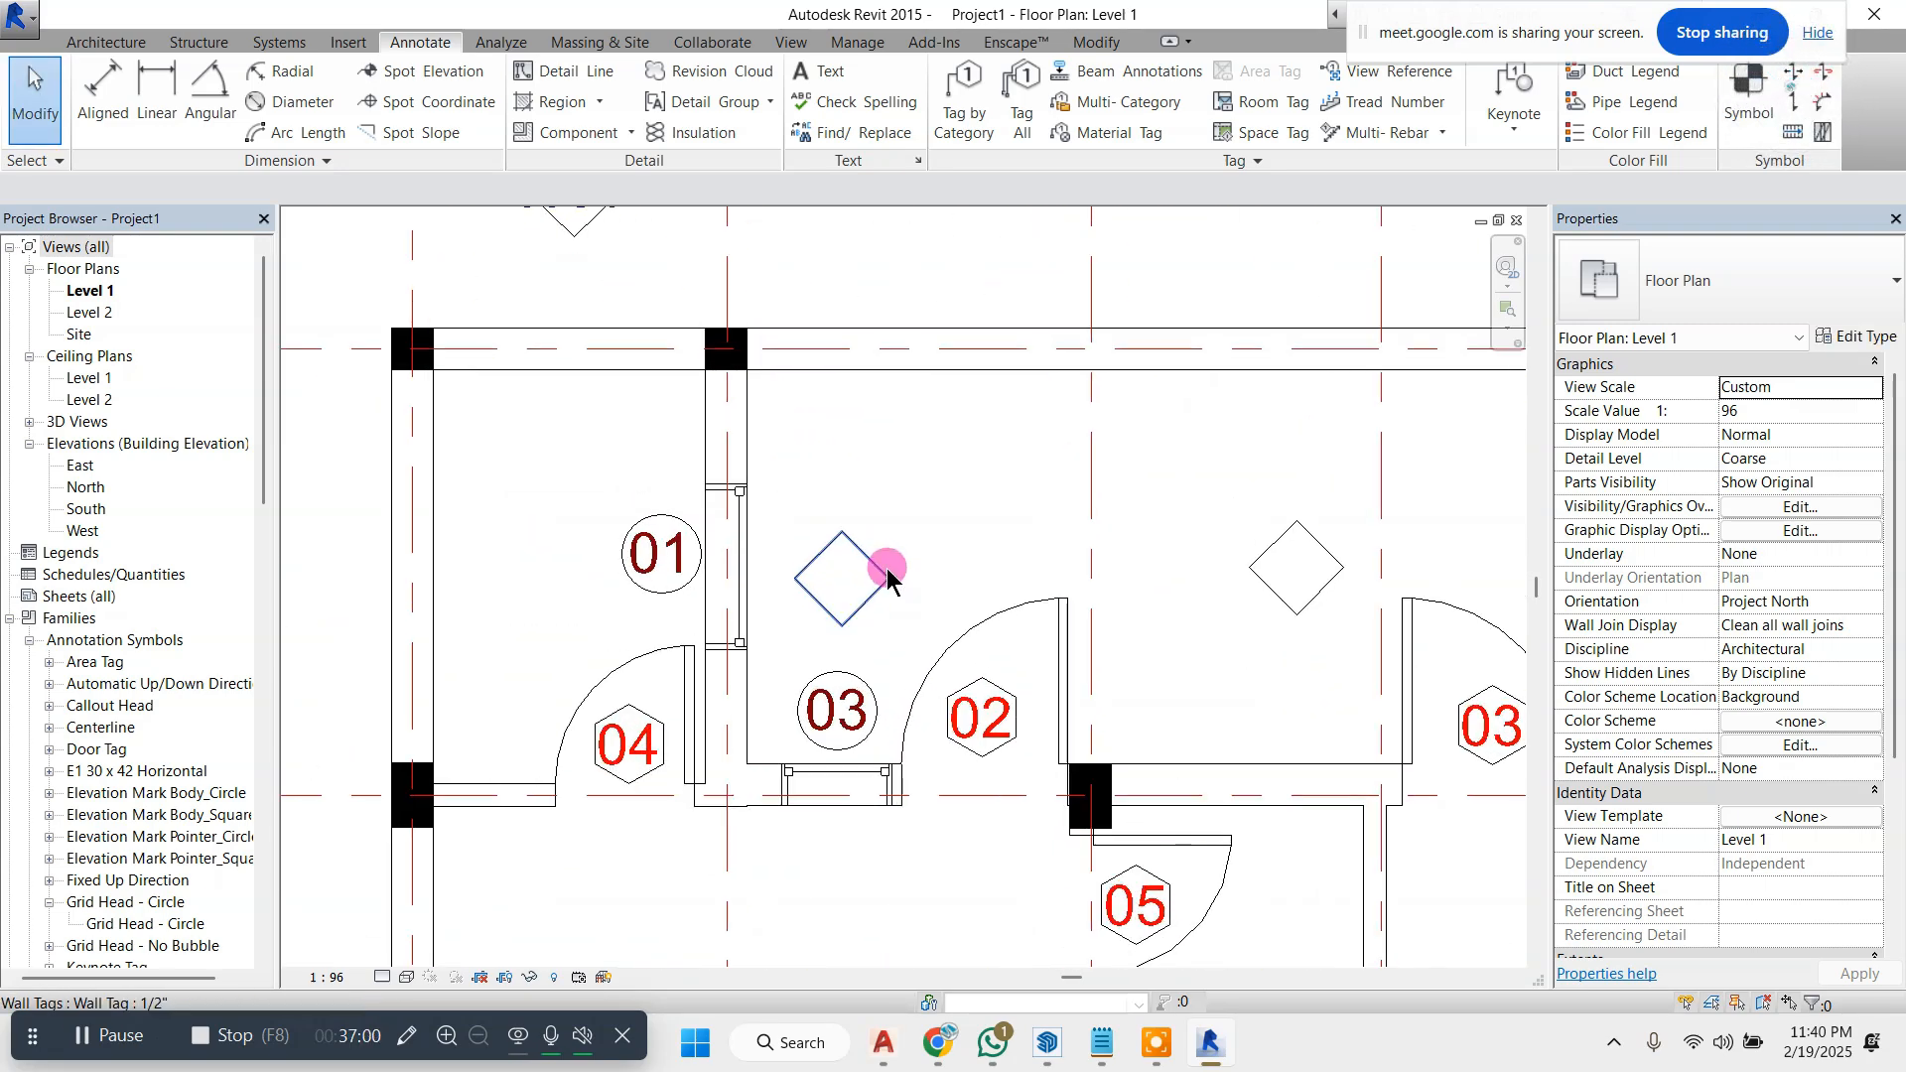
- Move the blank wall tag above window tag 03 slightly upward and turn on its leader line
click(877, 559)
drag(858, 529, 902, 541)
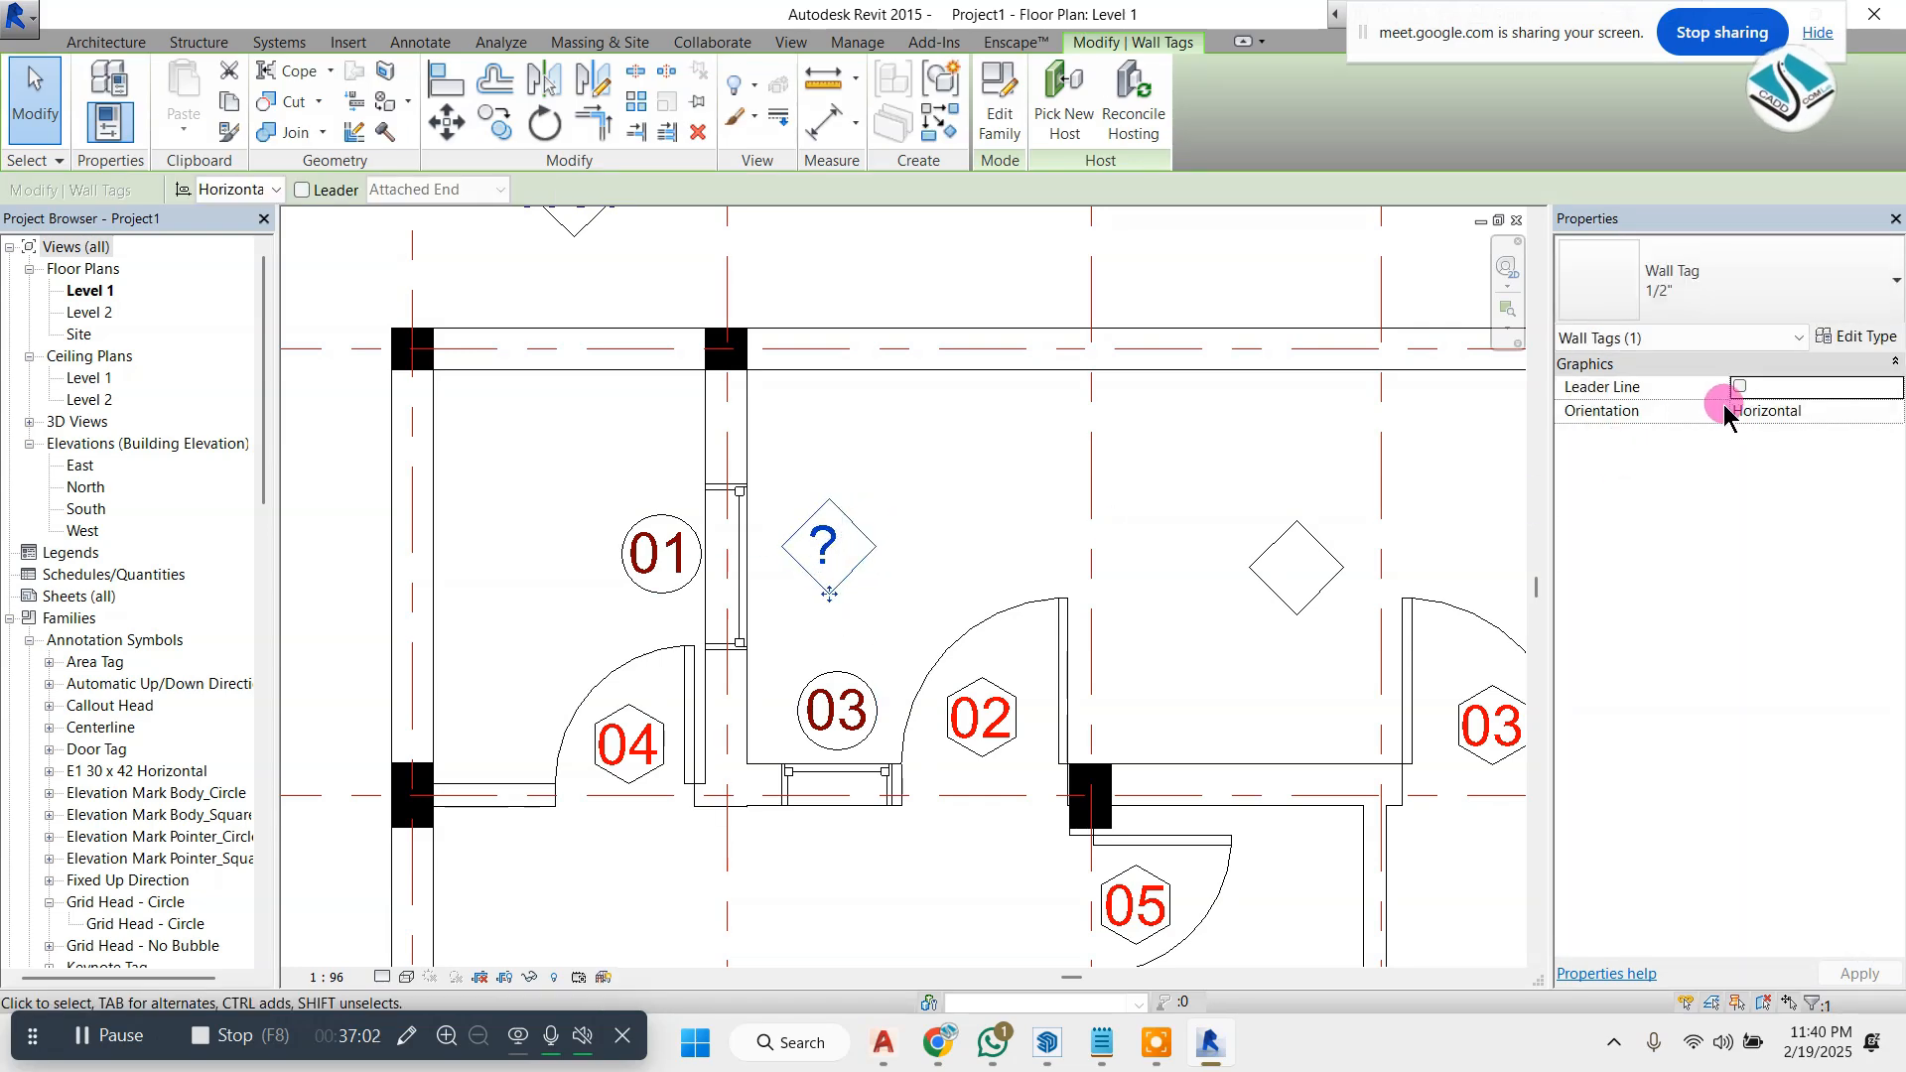
click(938, 509)
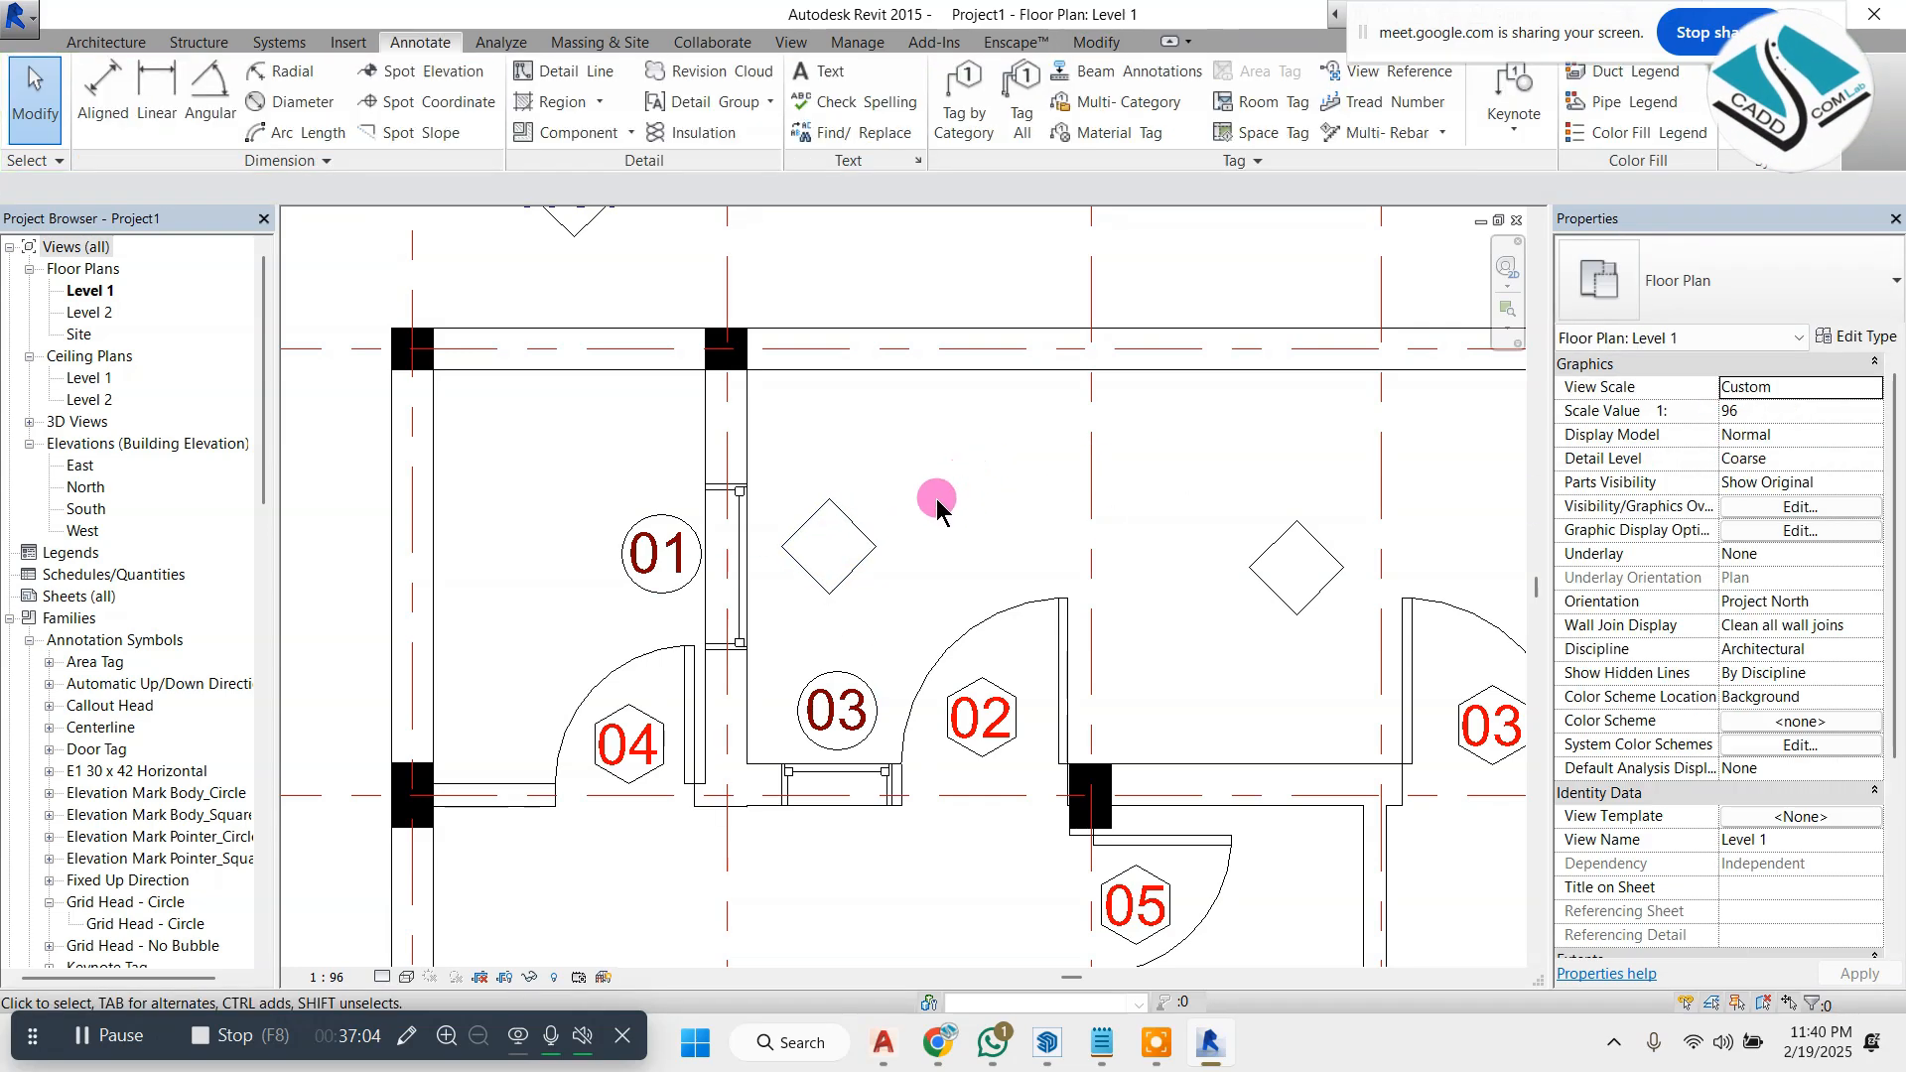
click(868, 536)
click(988, 476)
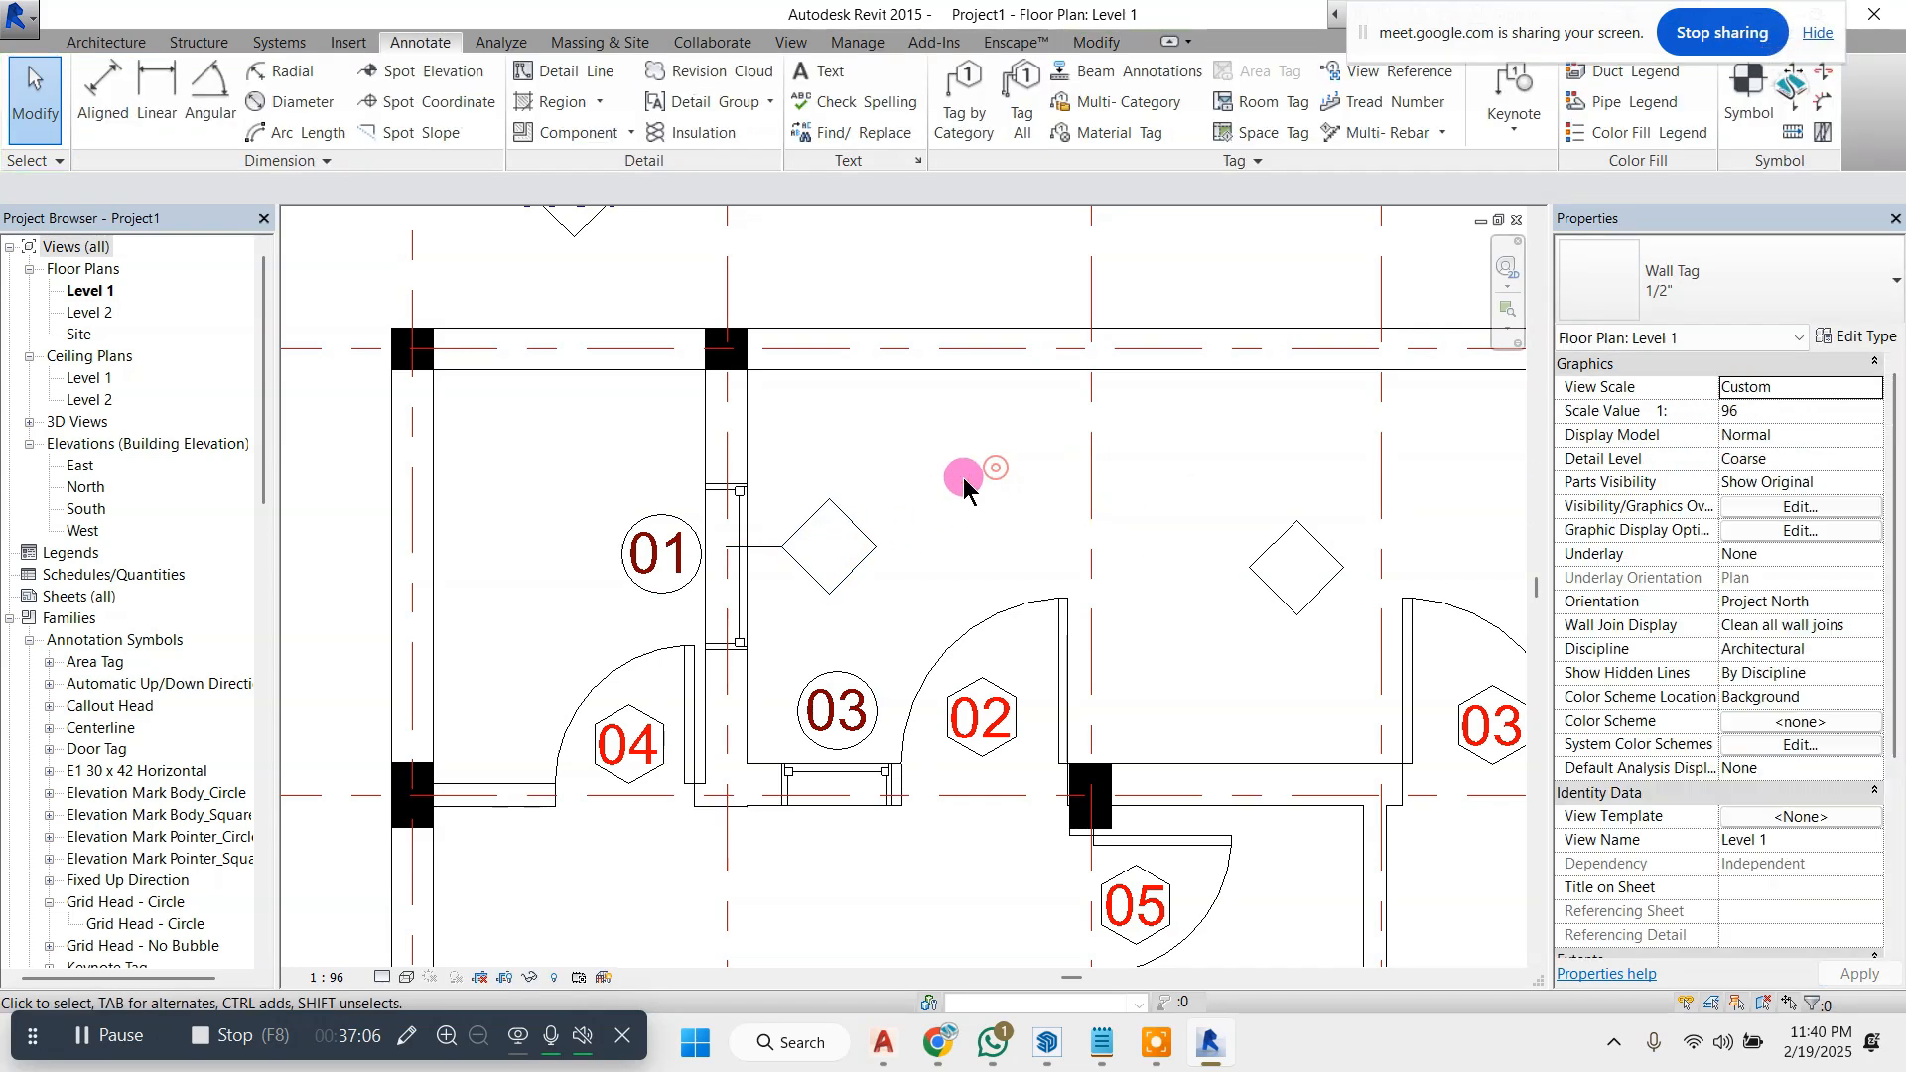
- Select the whole Level 1 plan, filter the selection to Wall Tags only, and turn on their leader lines
scroll(953, 482, down, 4)
scroll(893, 484, down, 3)
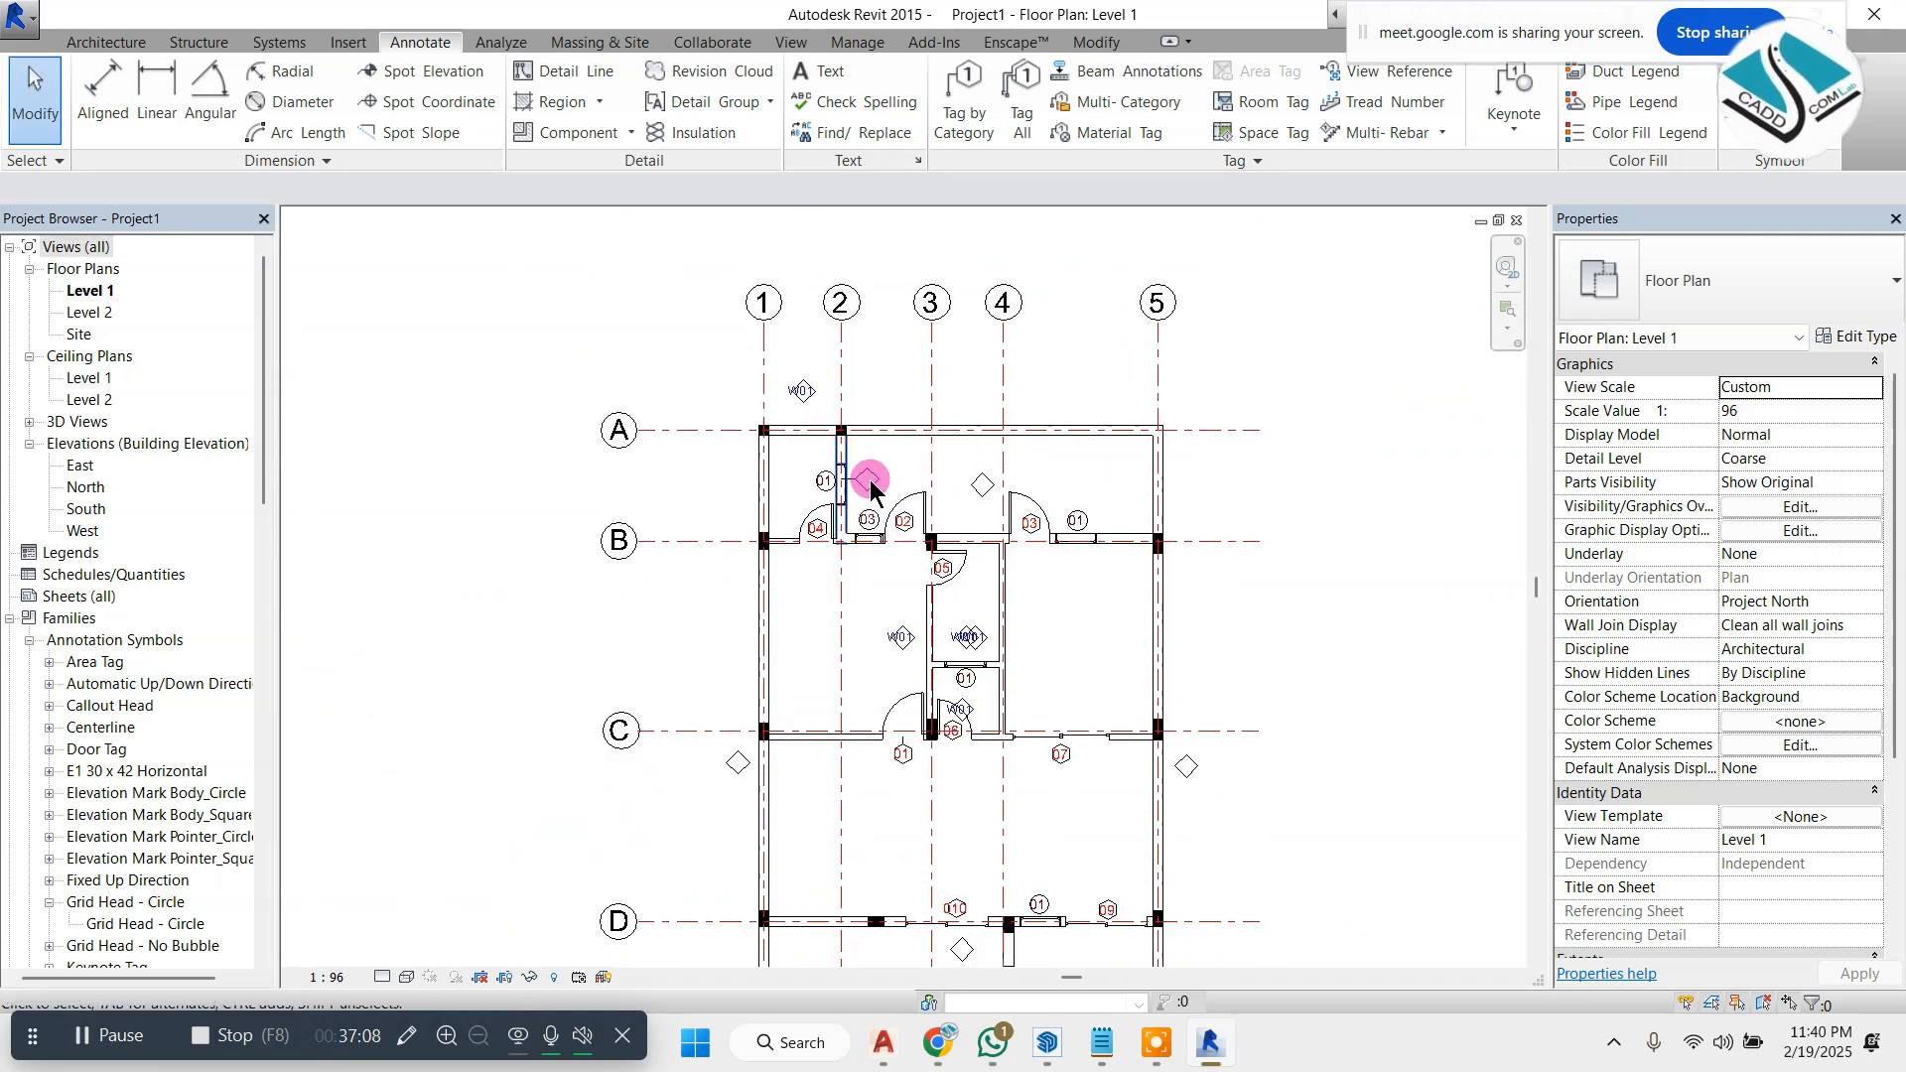
scroll(837, 417, down, 3)
drag(586, 311, 1166, 977)
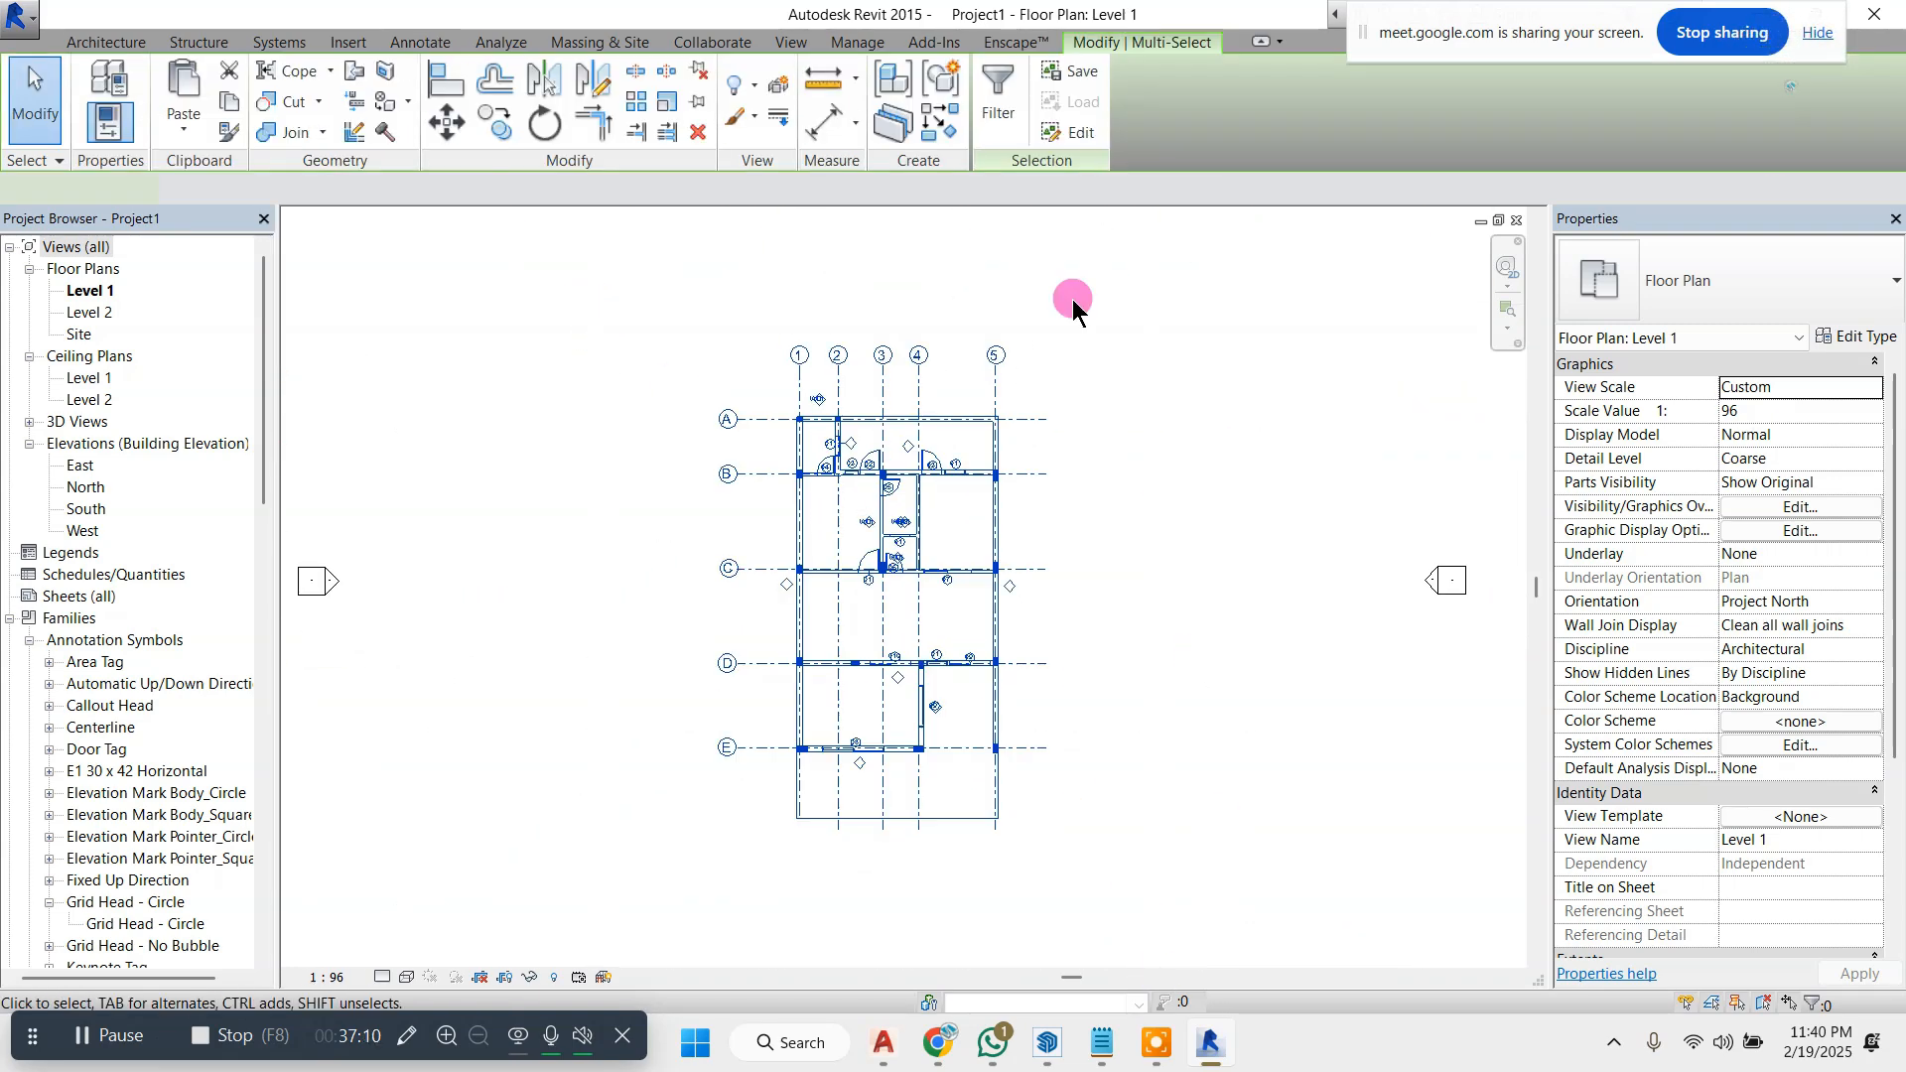
click(997, 105)
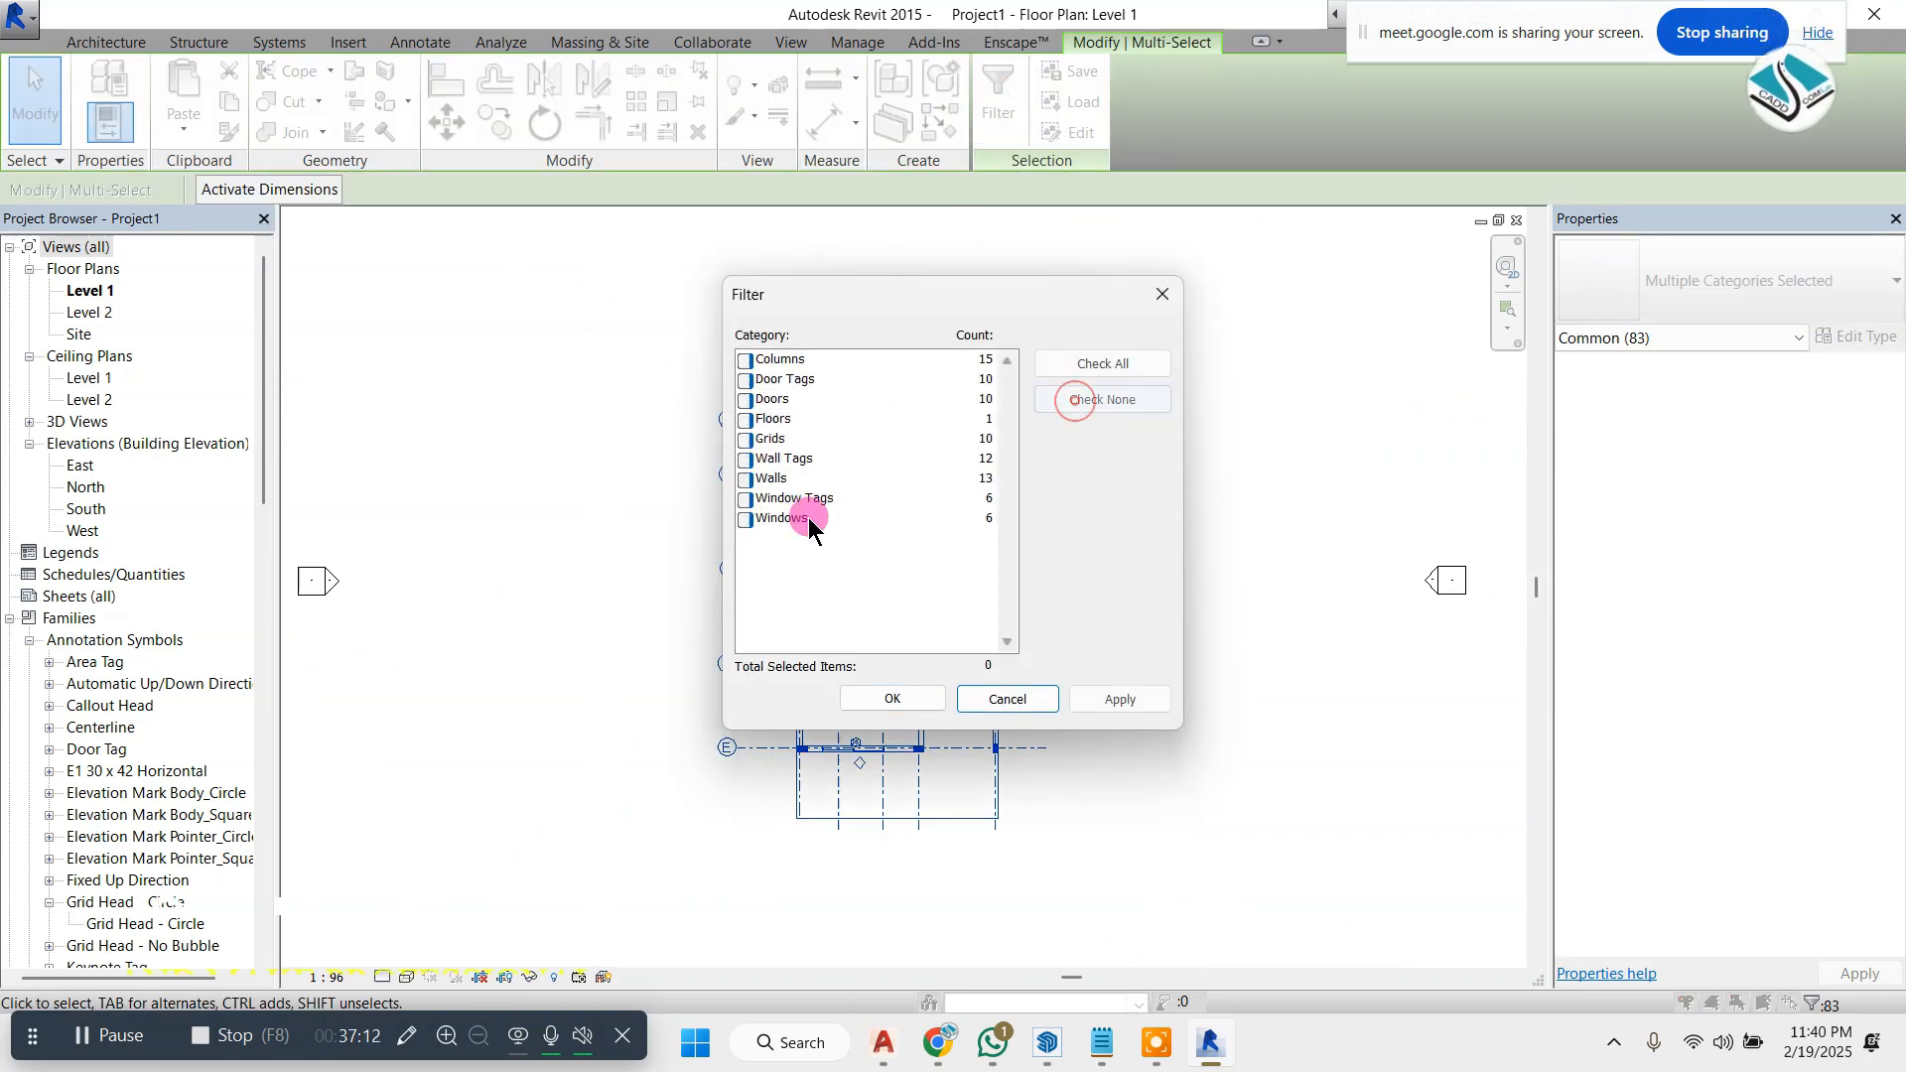
click(743, 458)
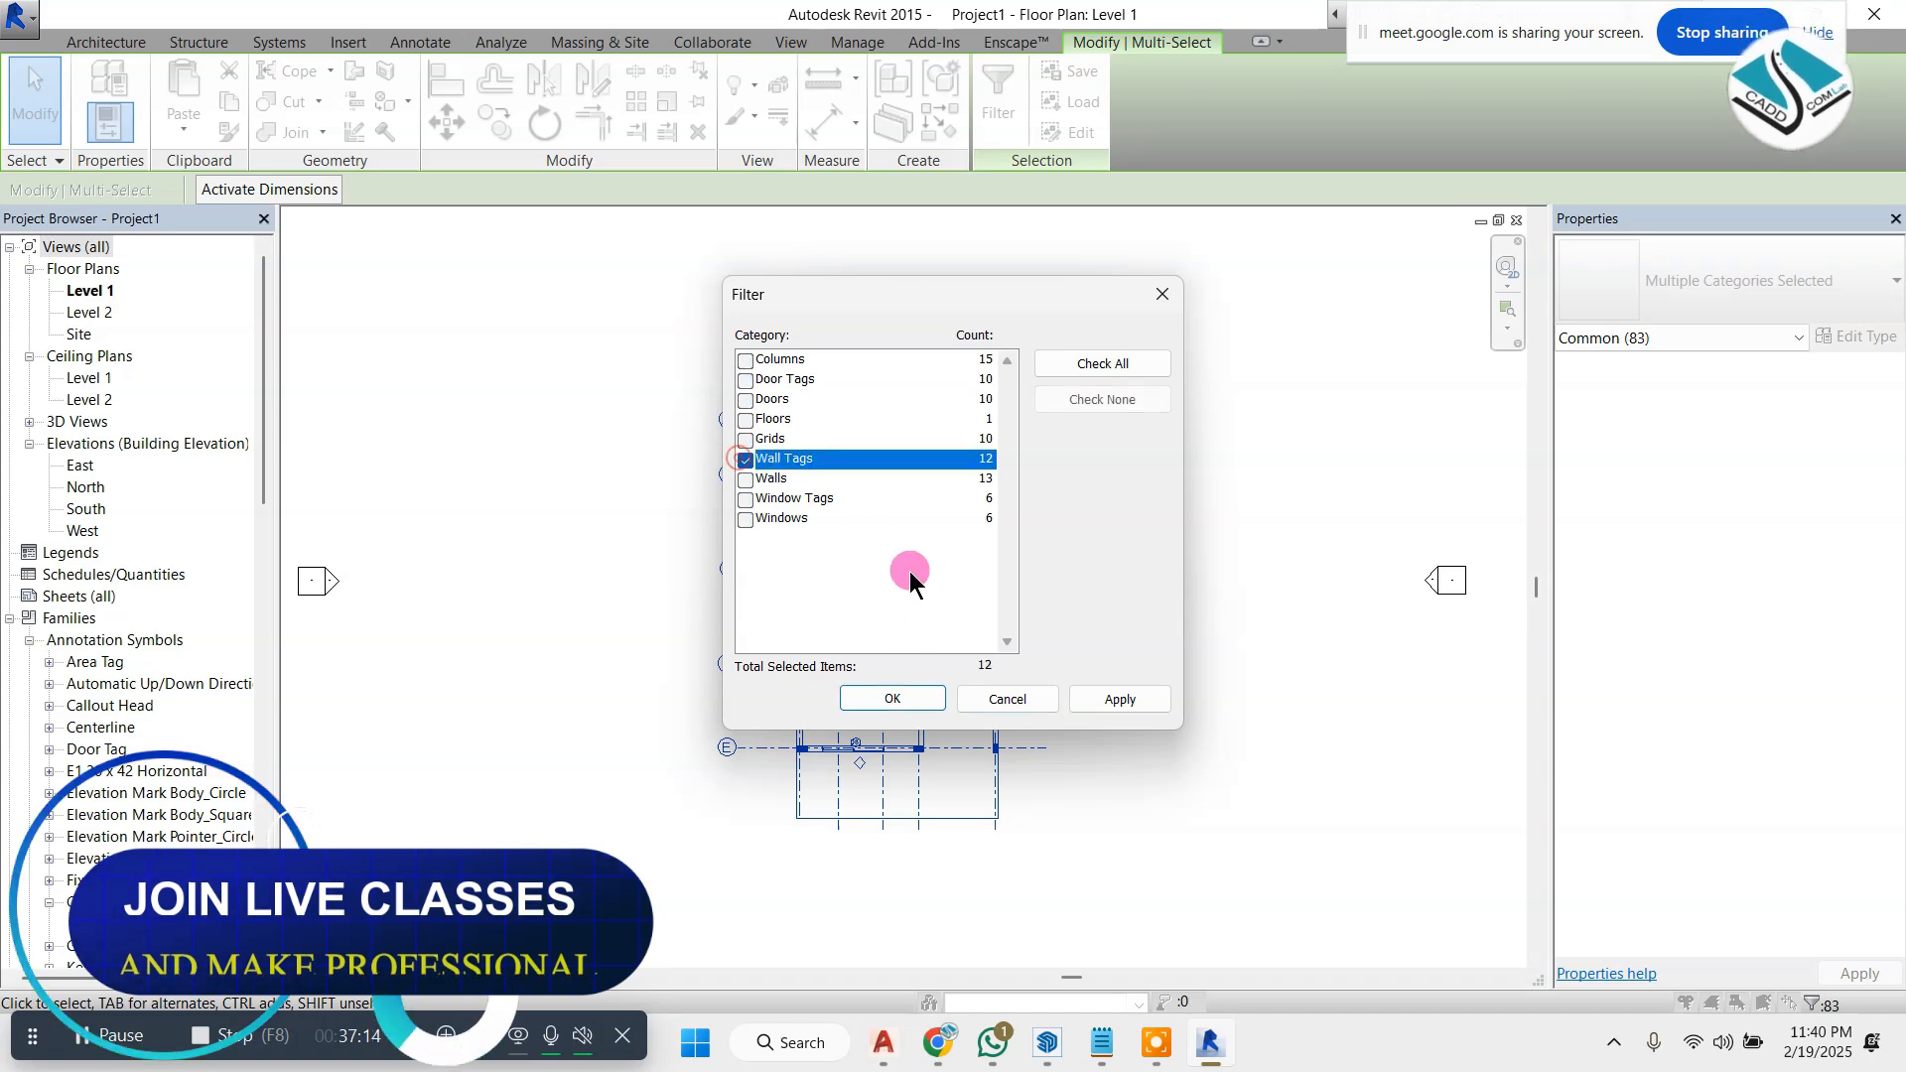
click(892, 699)
scroll(850, 489, up, 4)
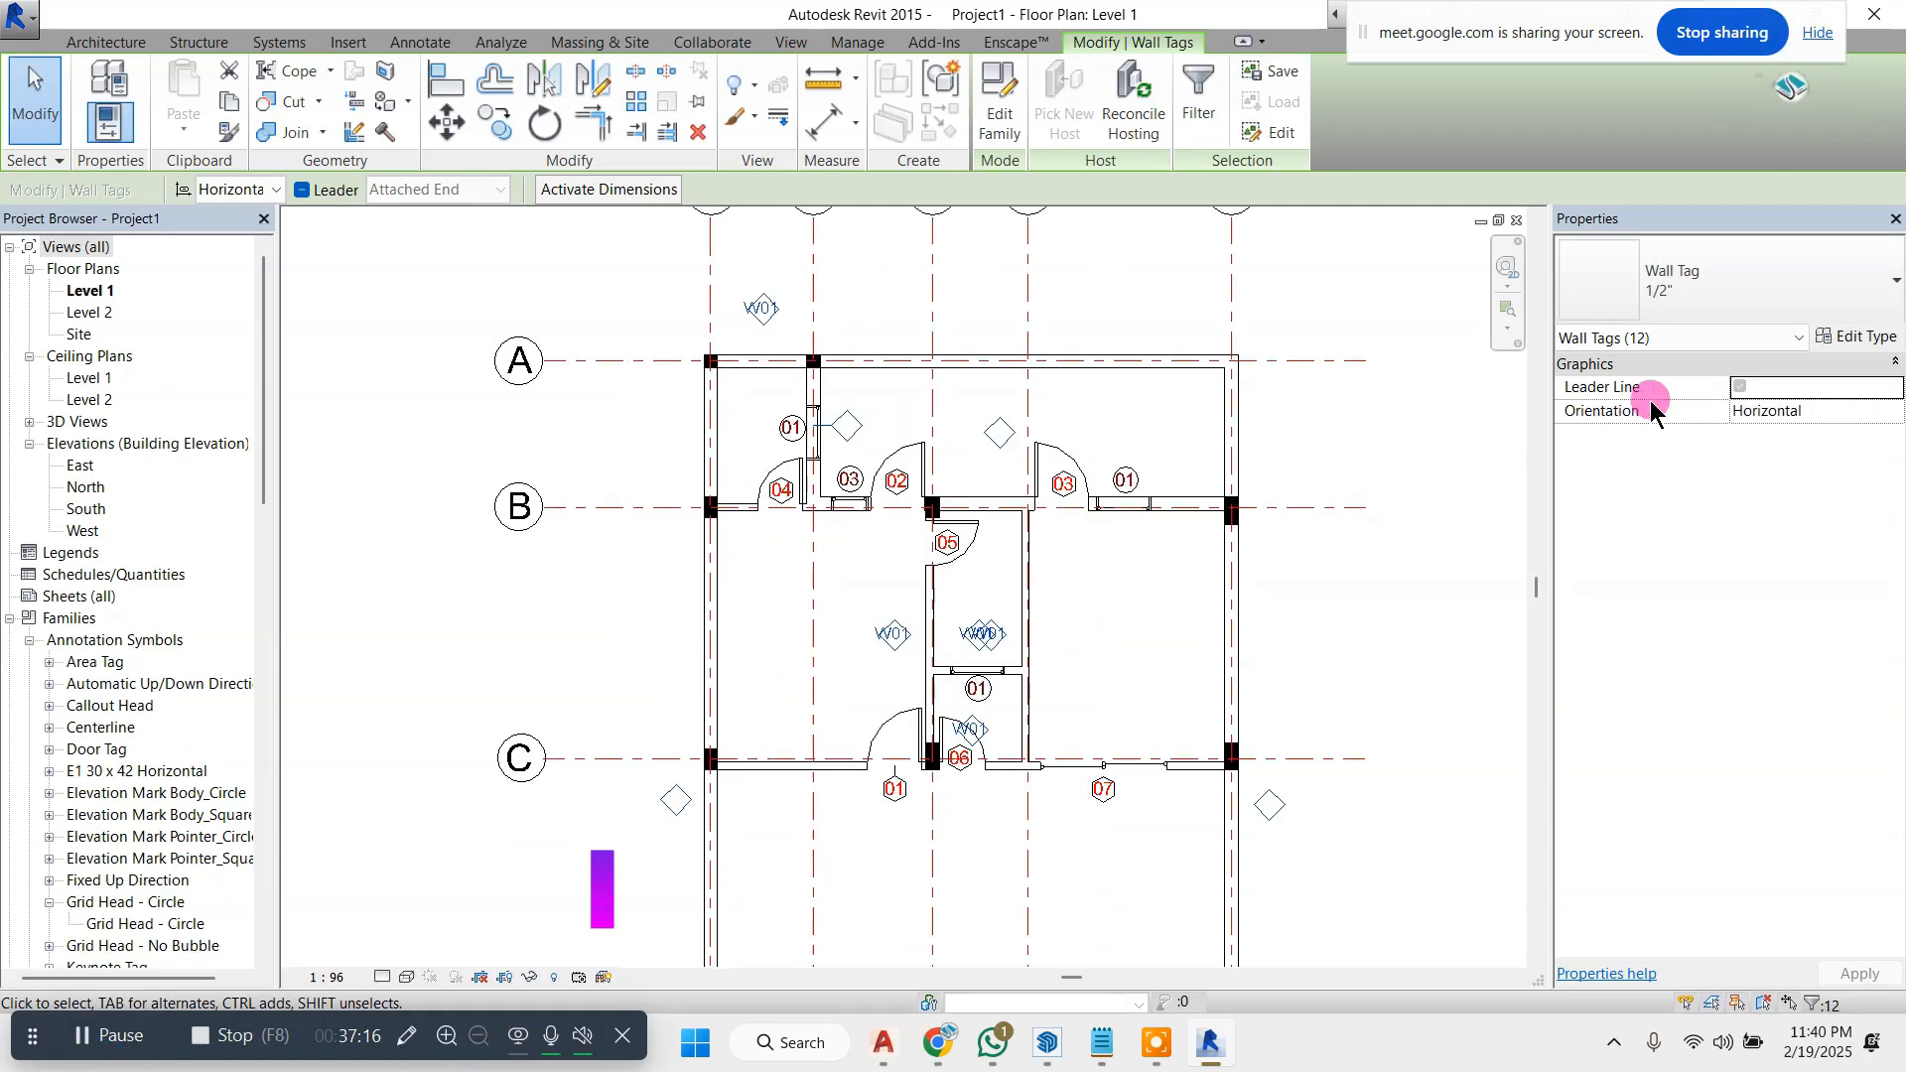
click(1739, 386)
click(1510, 451)
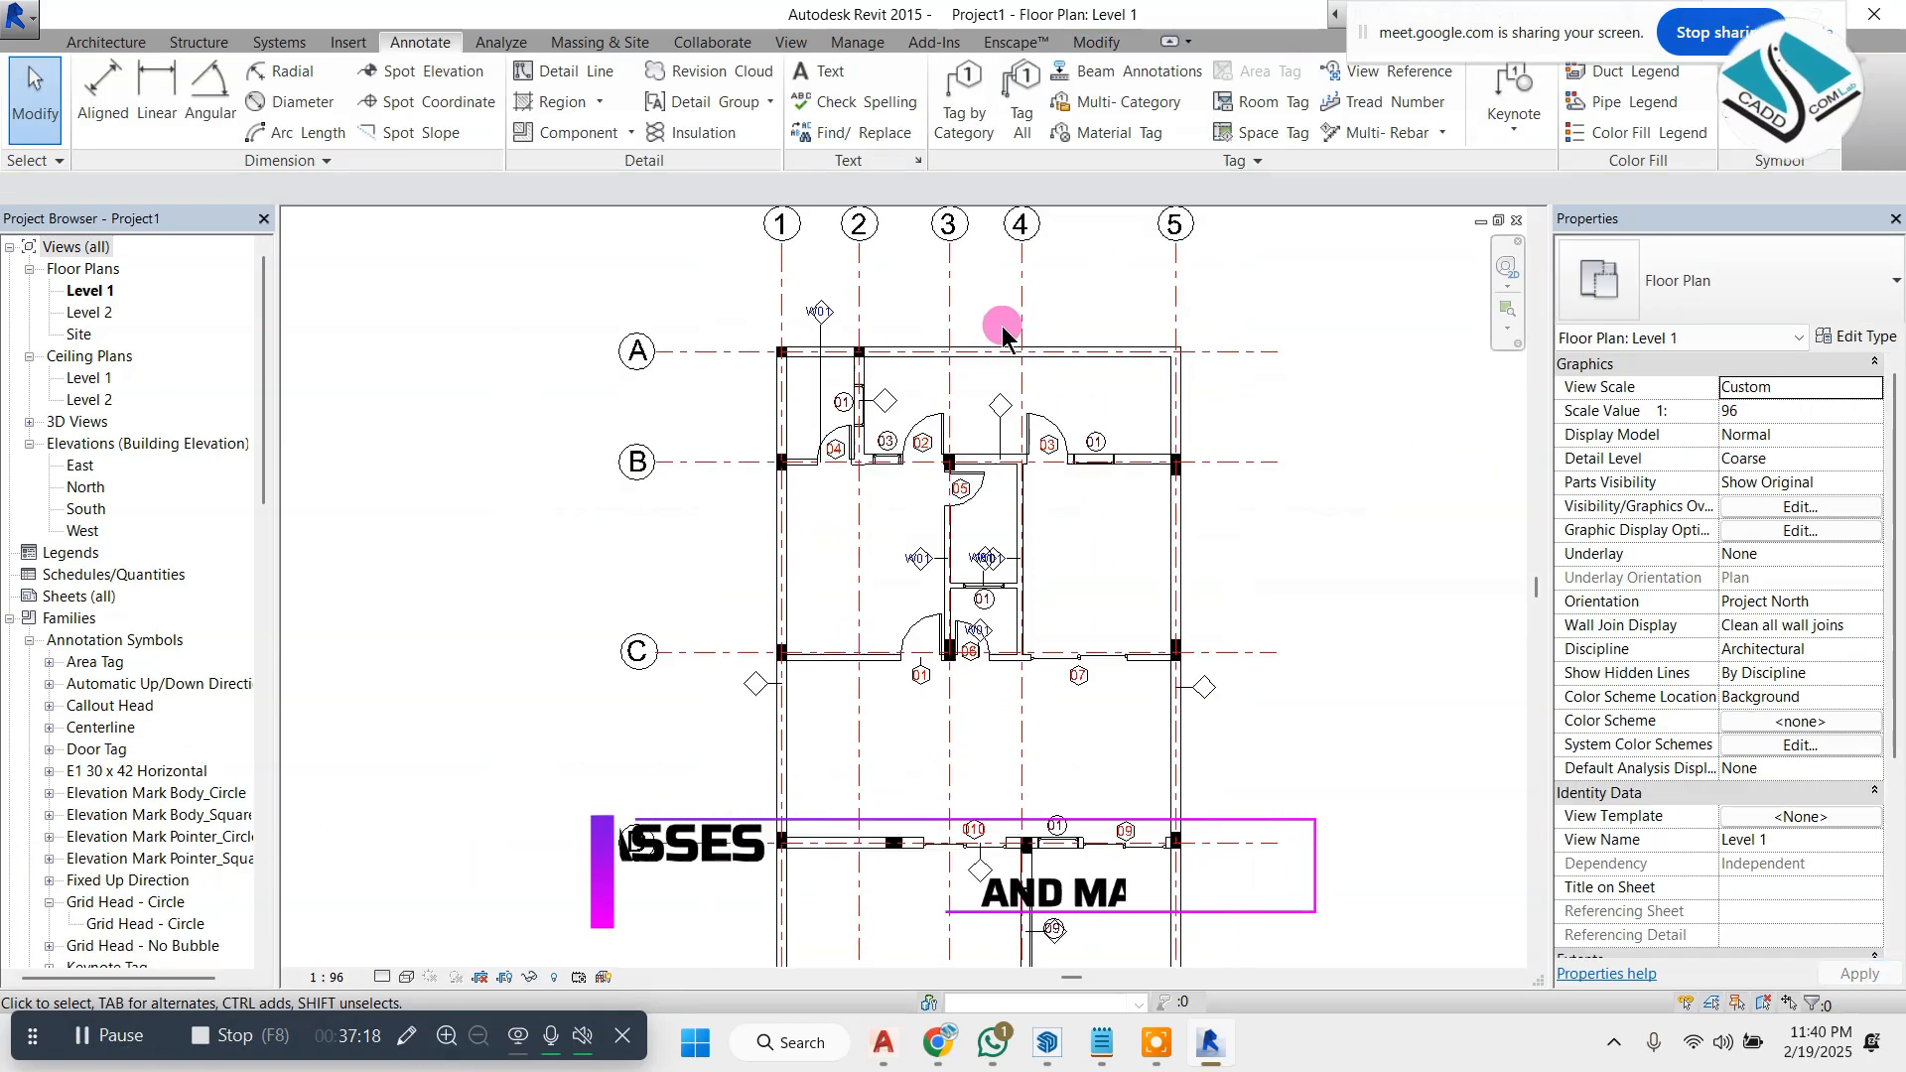
- Delete the W01 wall tag with the long leader above grid A, between grids 1 and 2
scroll(938, 451, up, 4)
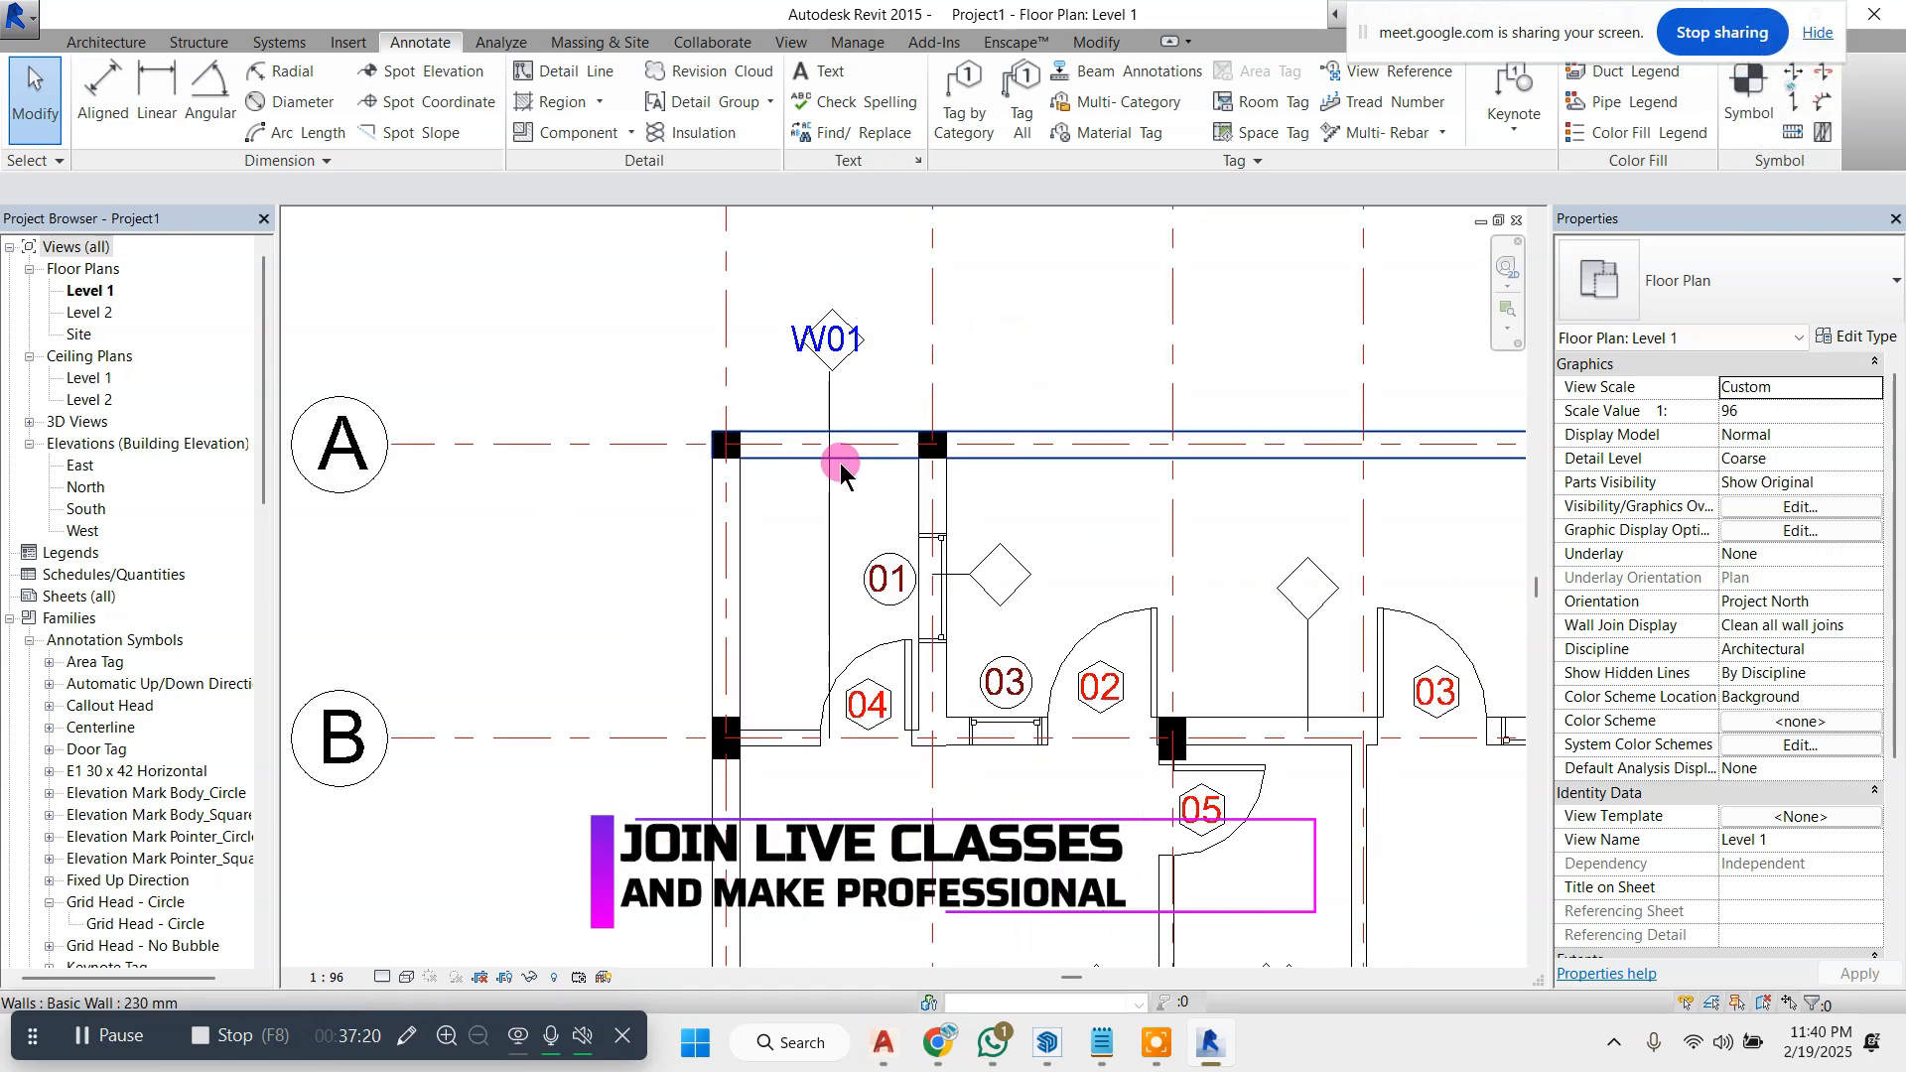
click(830, 482)
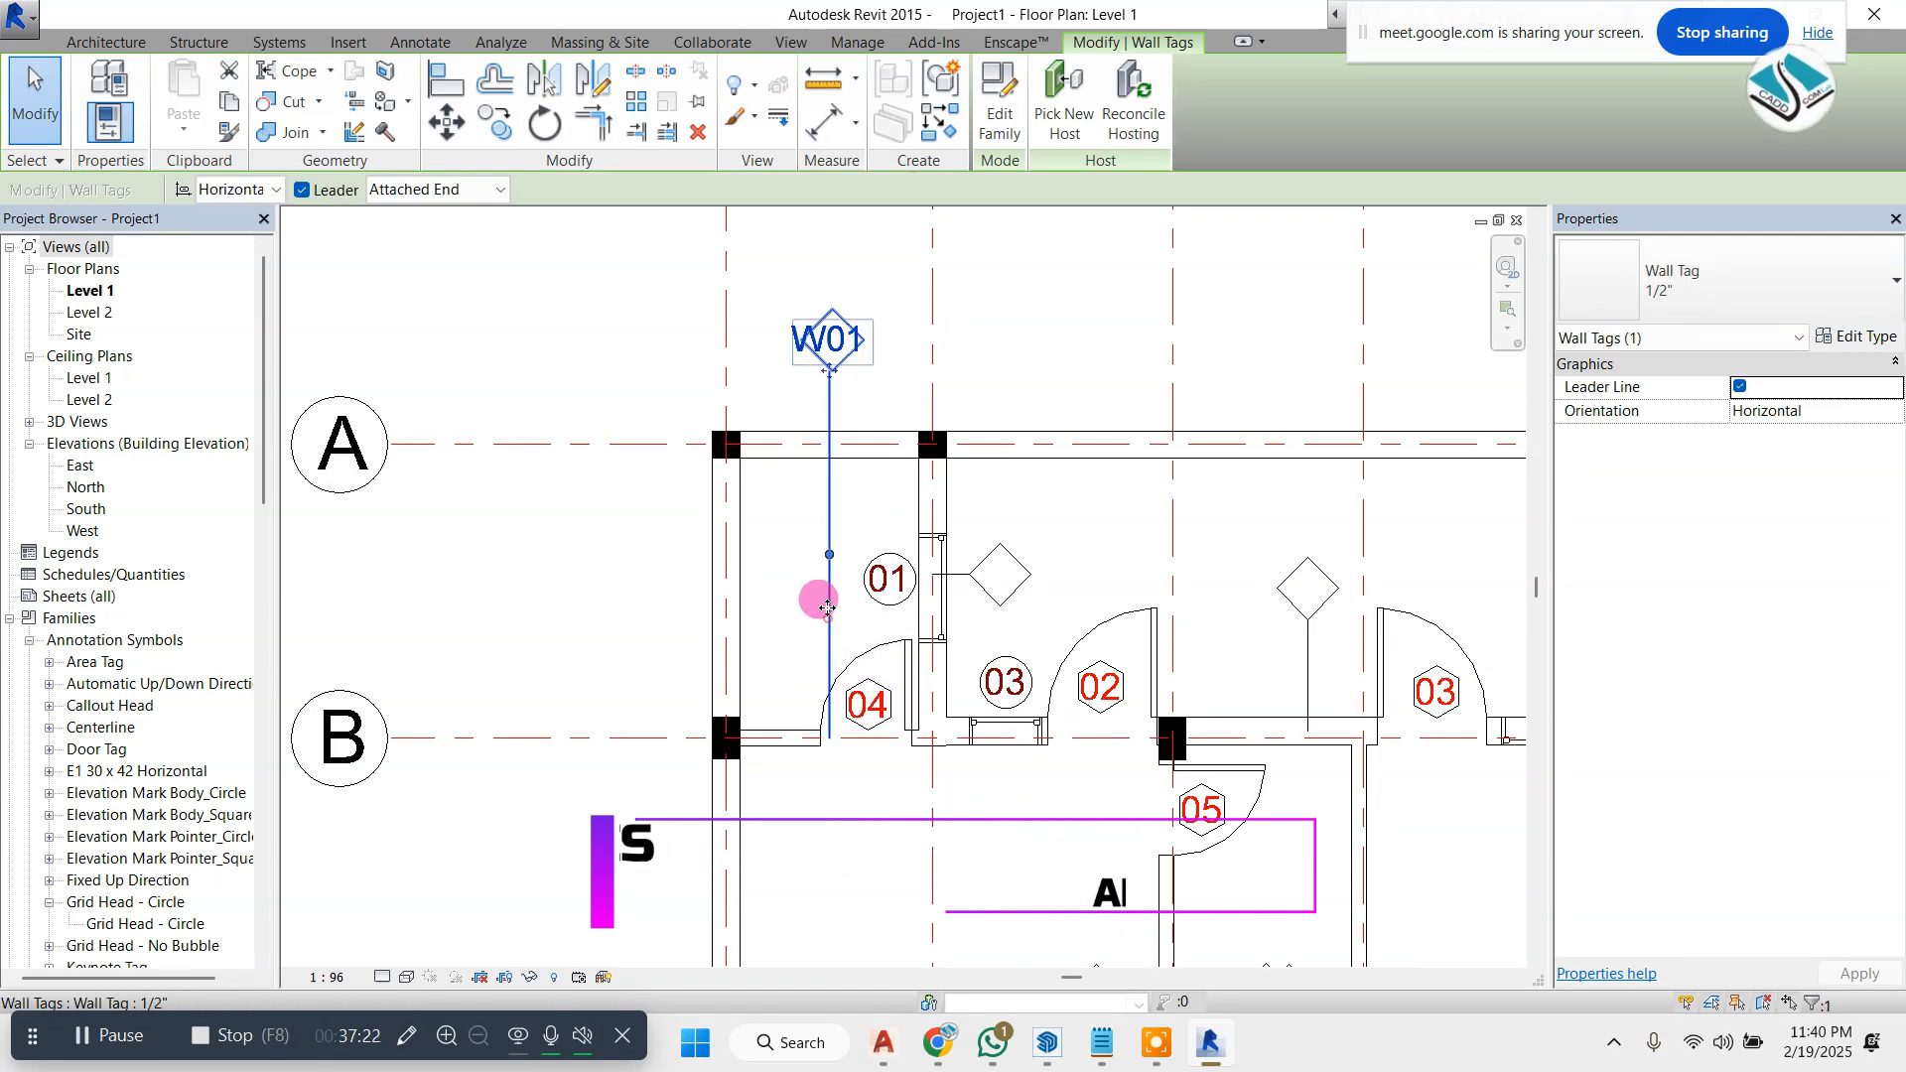
drag(836, 392, 830, 650)
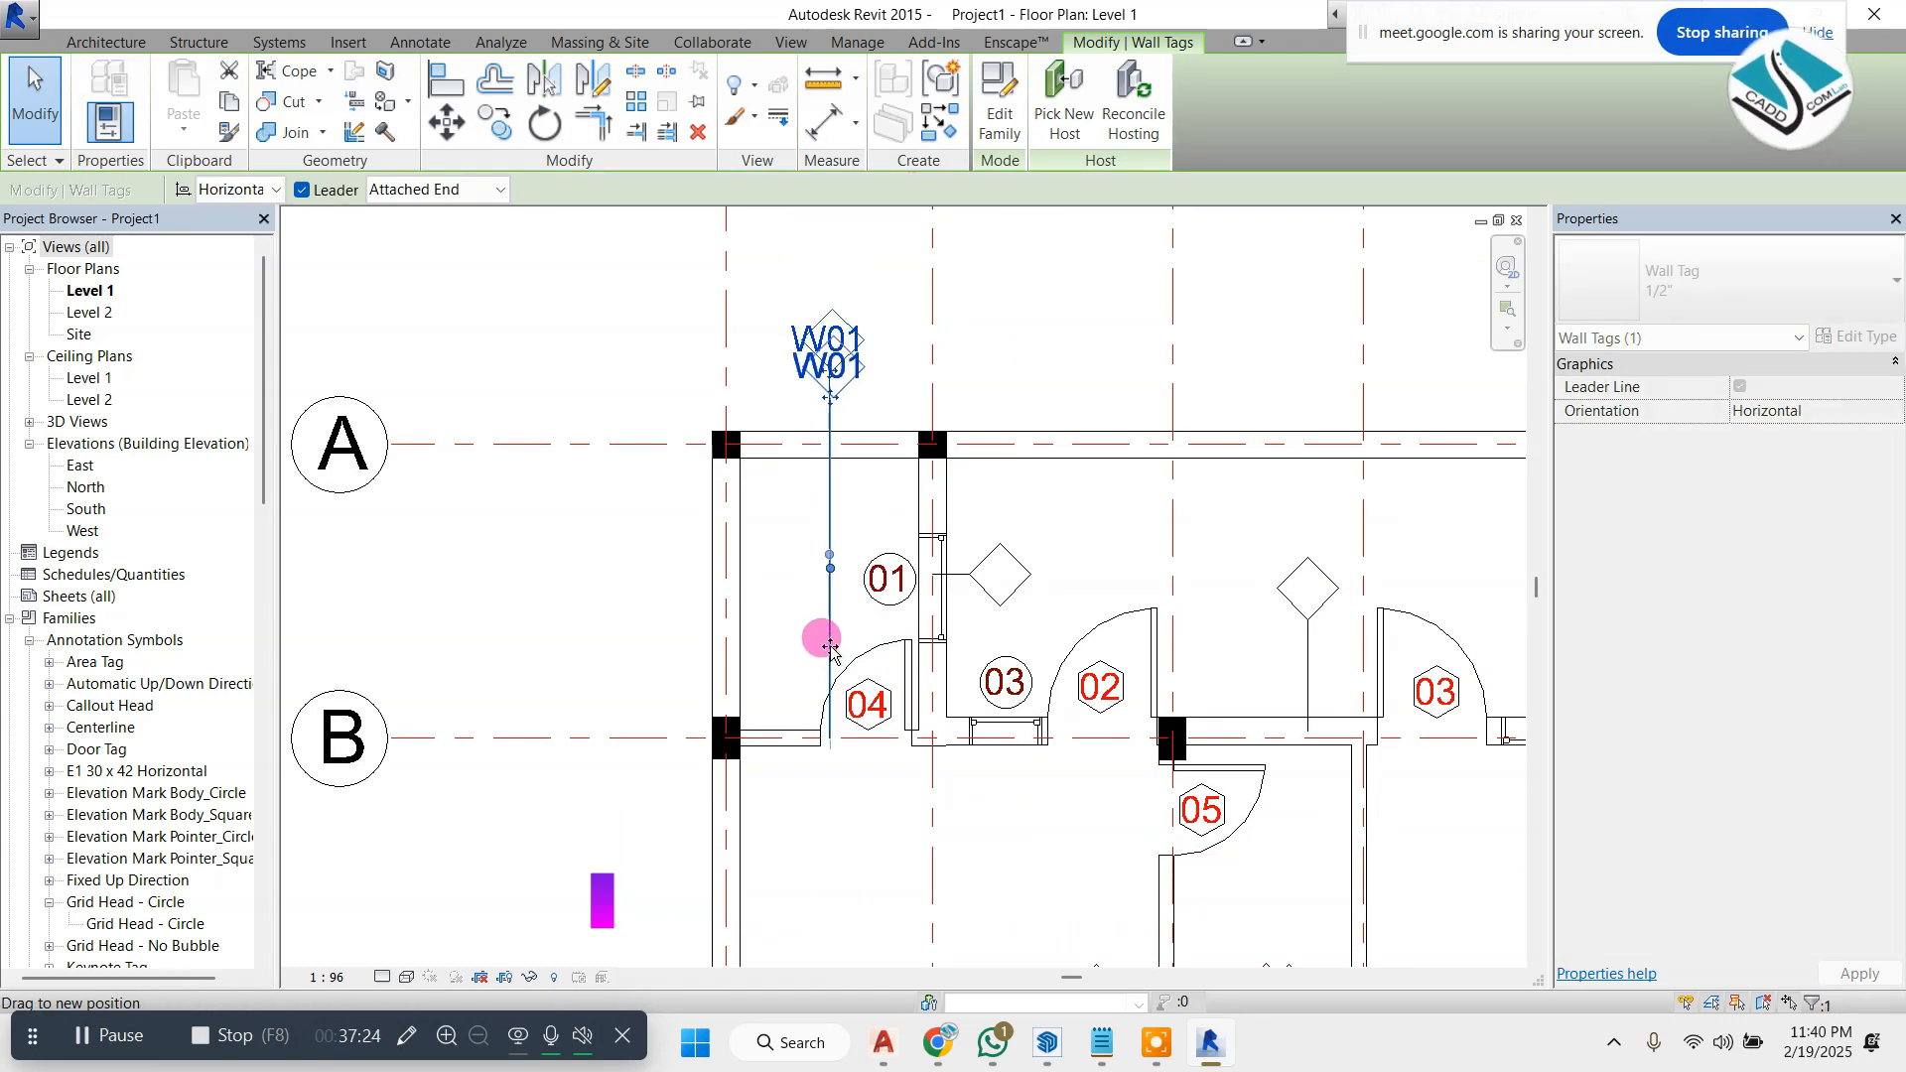
drag(643, 561, 641, 563)
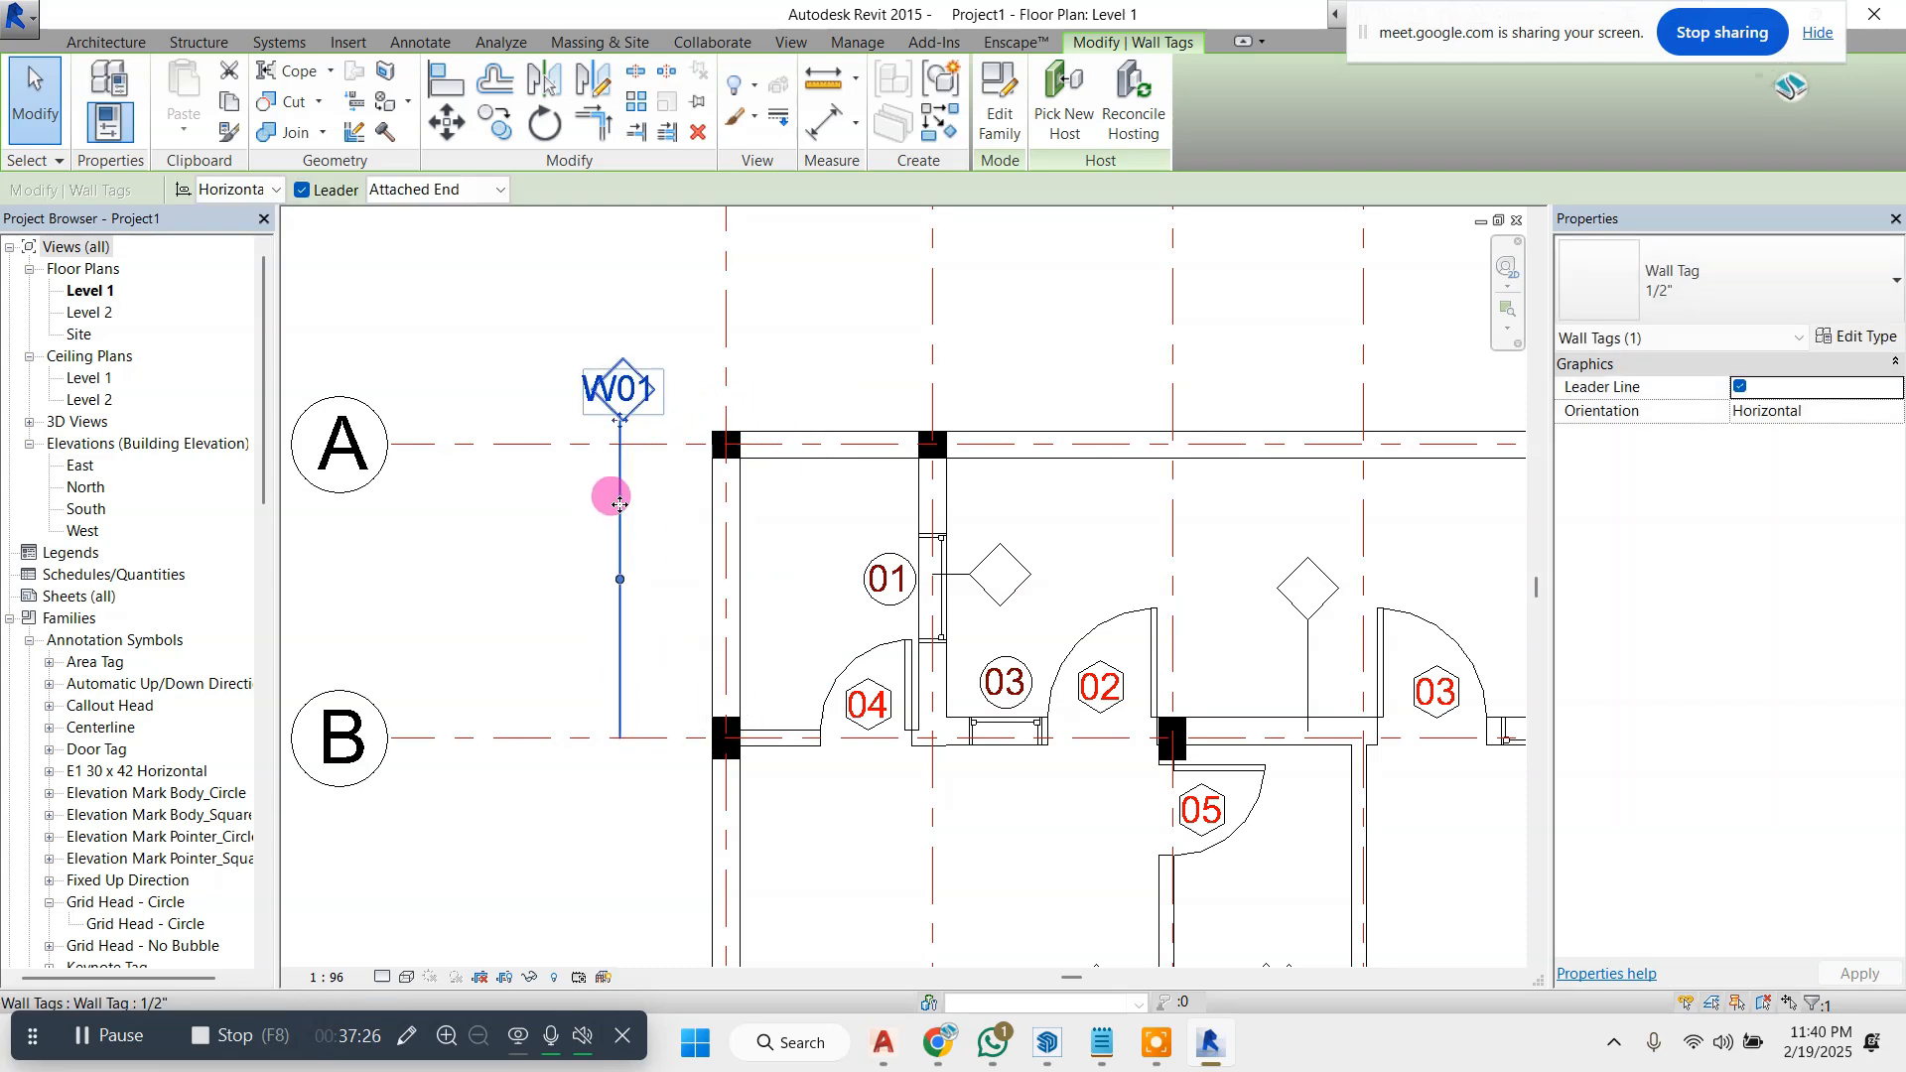
drag(617, 440, 596, 650)
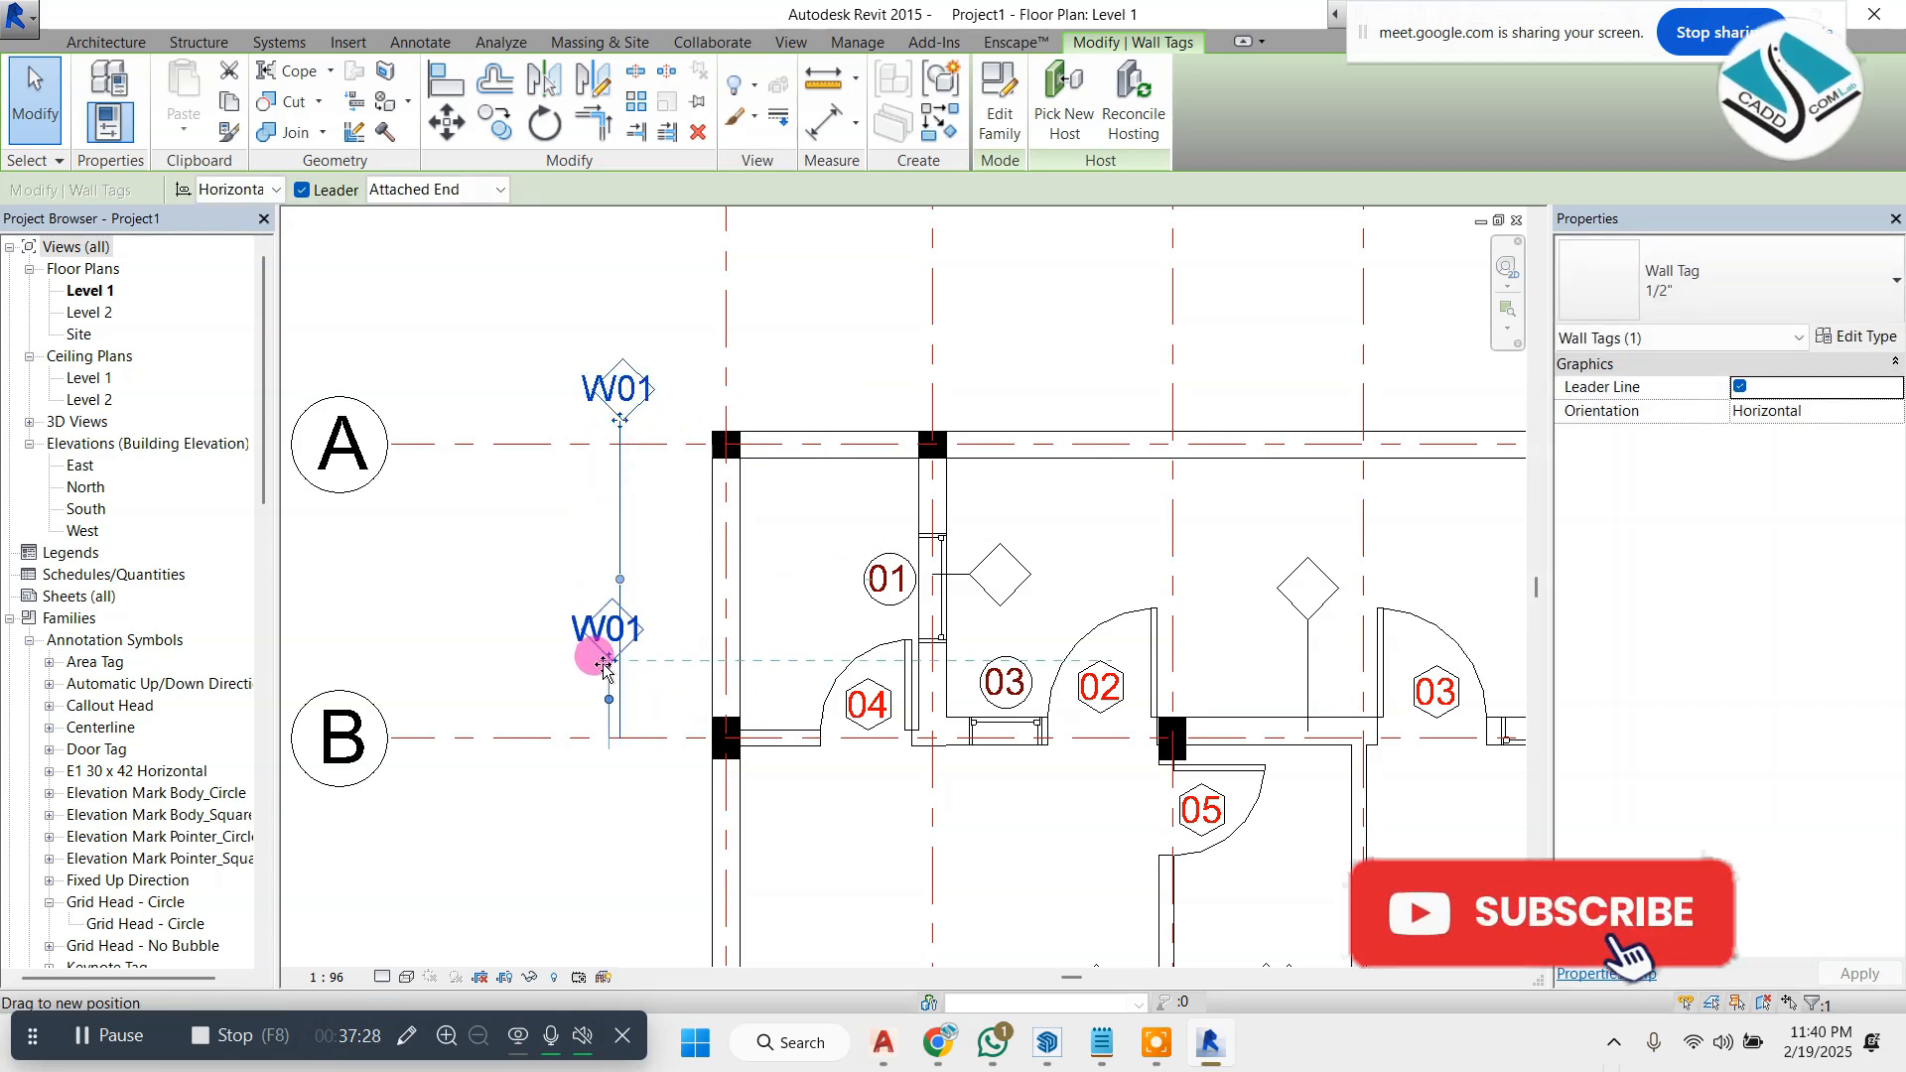
key(Delete)
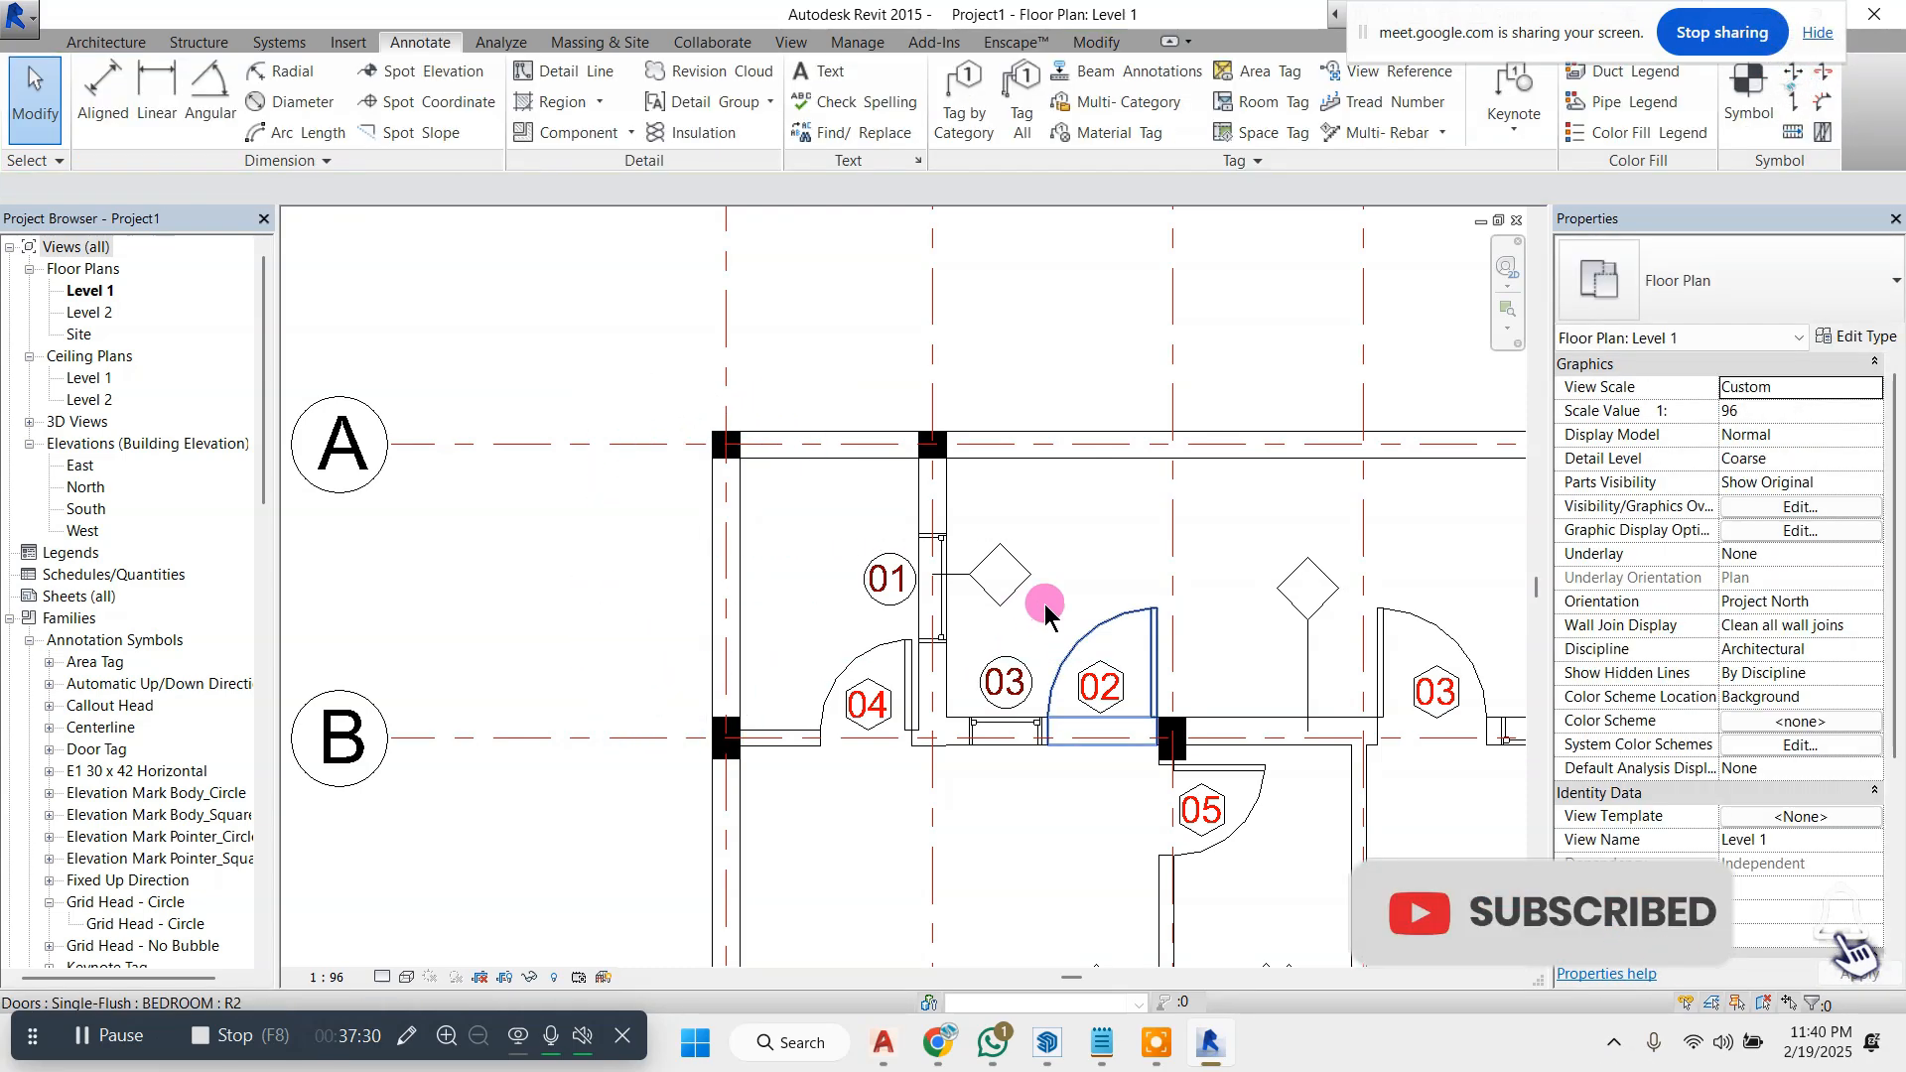
- Set the blank wall tag beside window tag 01 near grid 2 to 01 and accept the type parameter change
middle_drag(983, 579, 821, 506)
scroll(813, 501, up, 2)
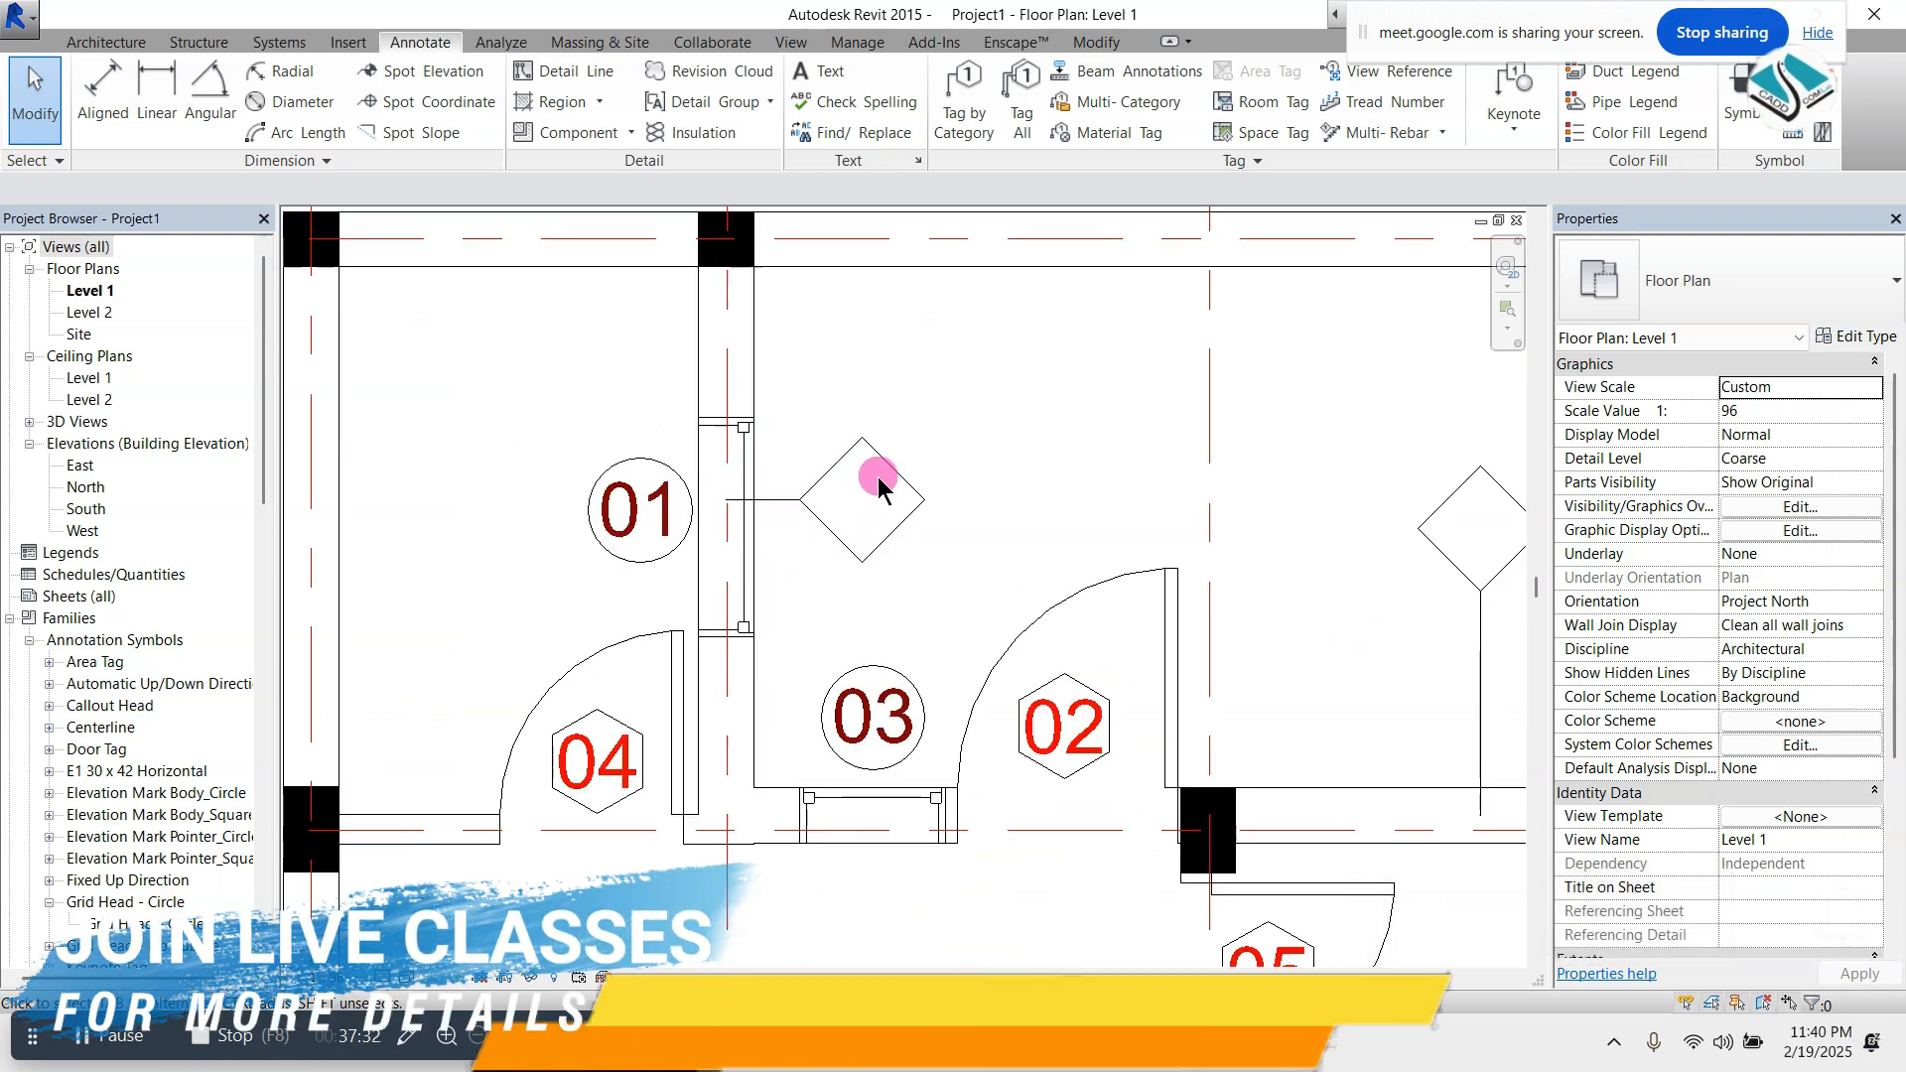
click(903, 481)
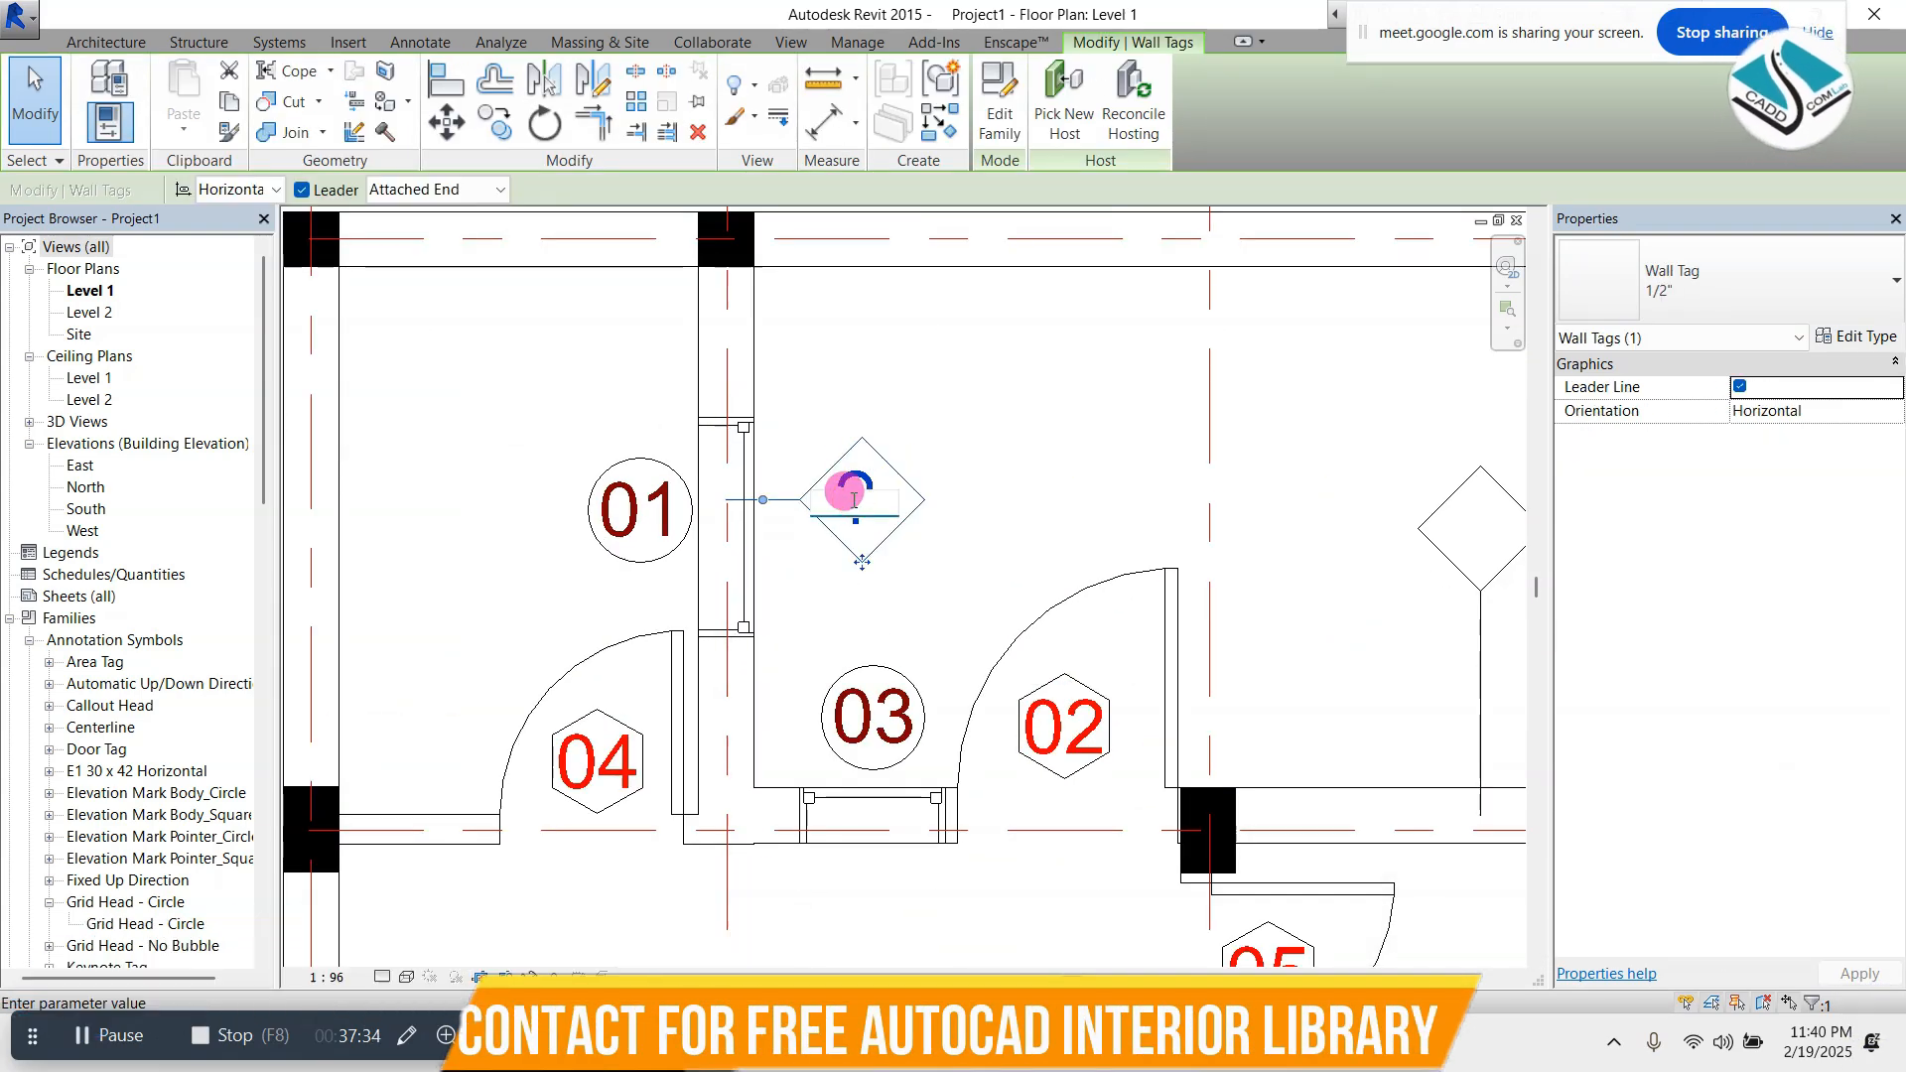
click(1033, 442)
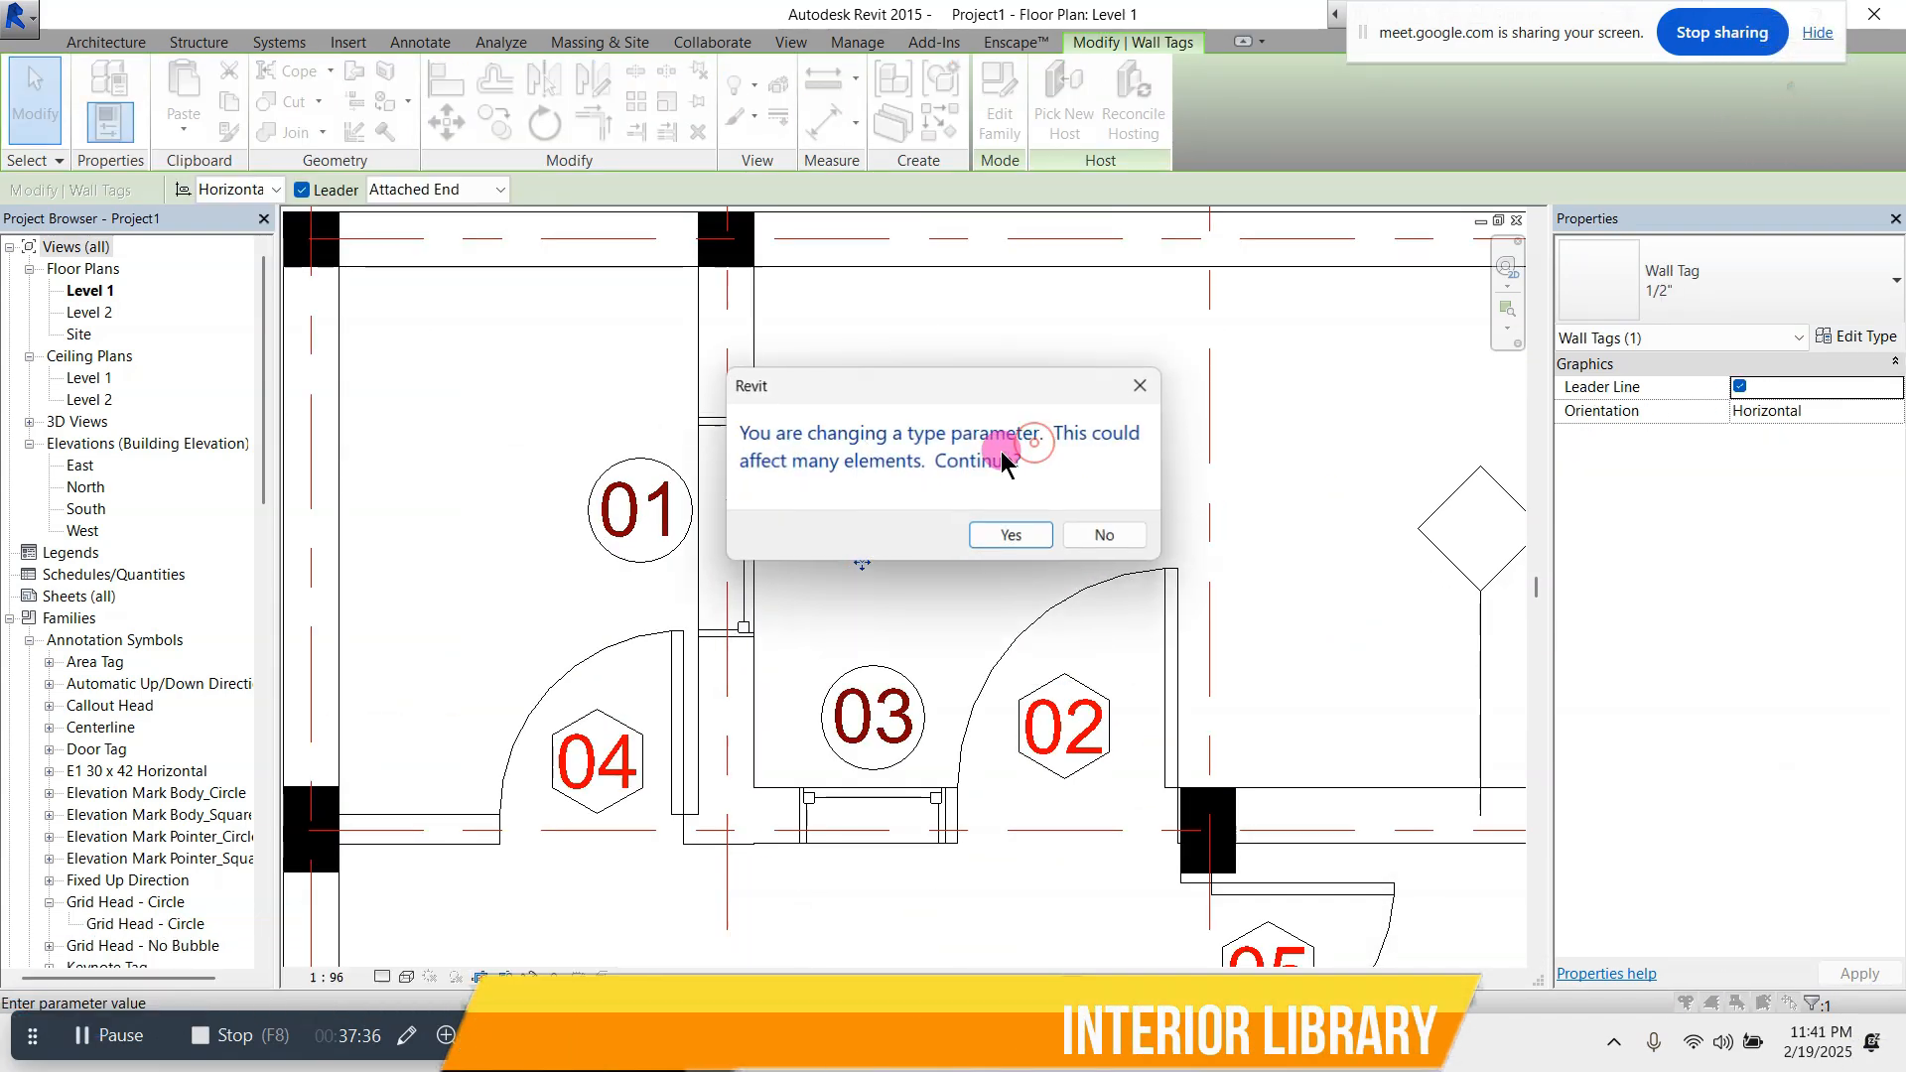
click(1005, 529)
click(991, 528)
scroll(722, 484, down, 1)
scroll(873, 496, down, 3)
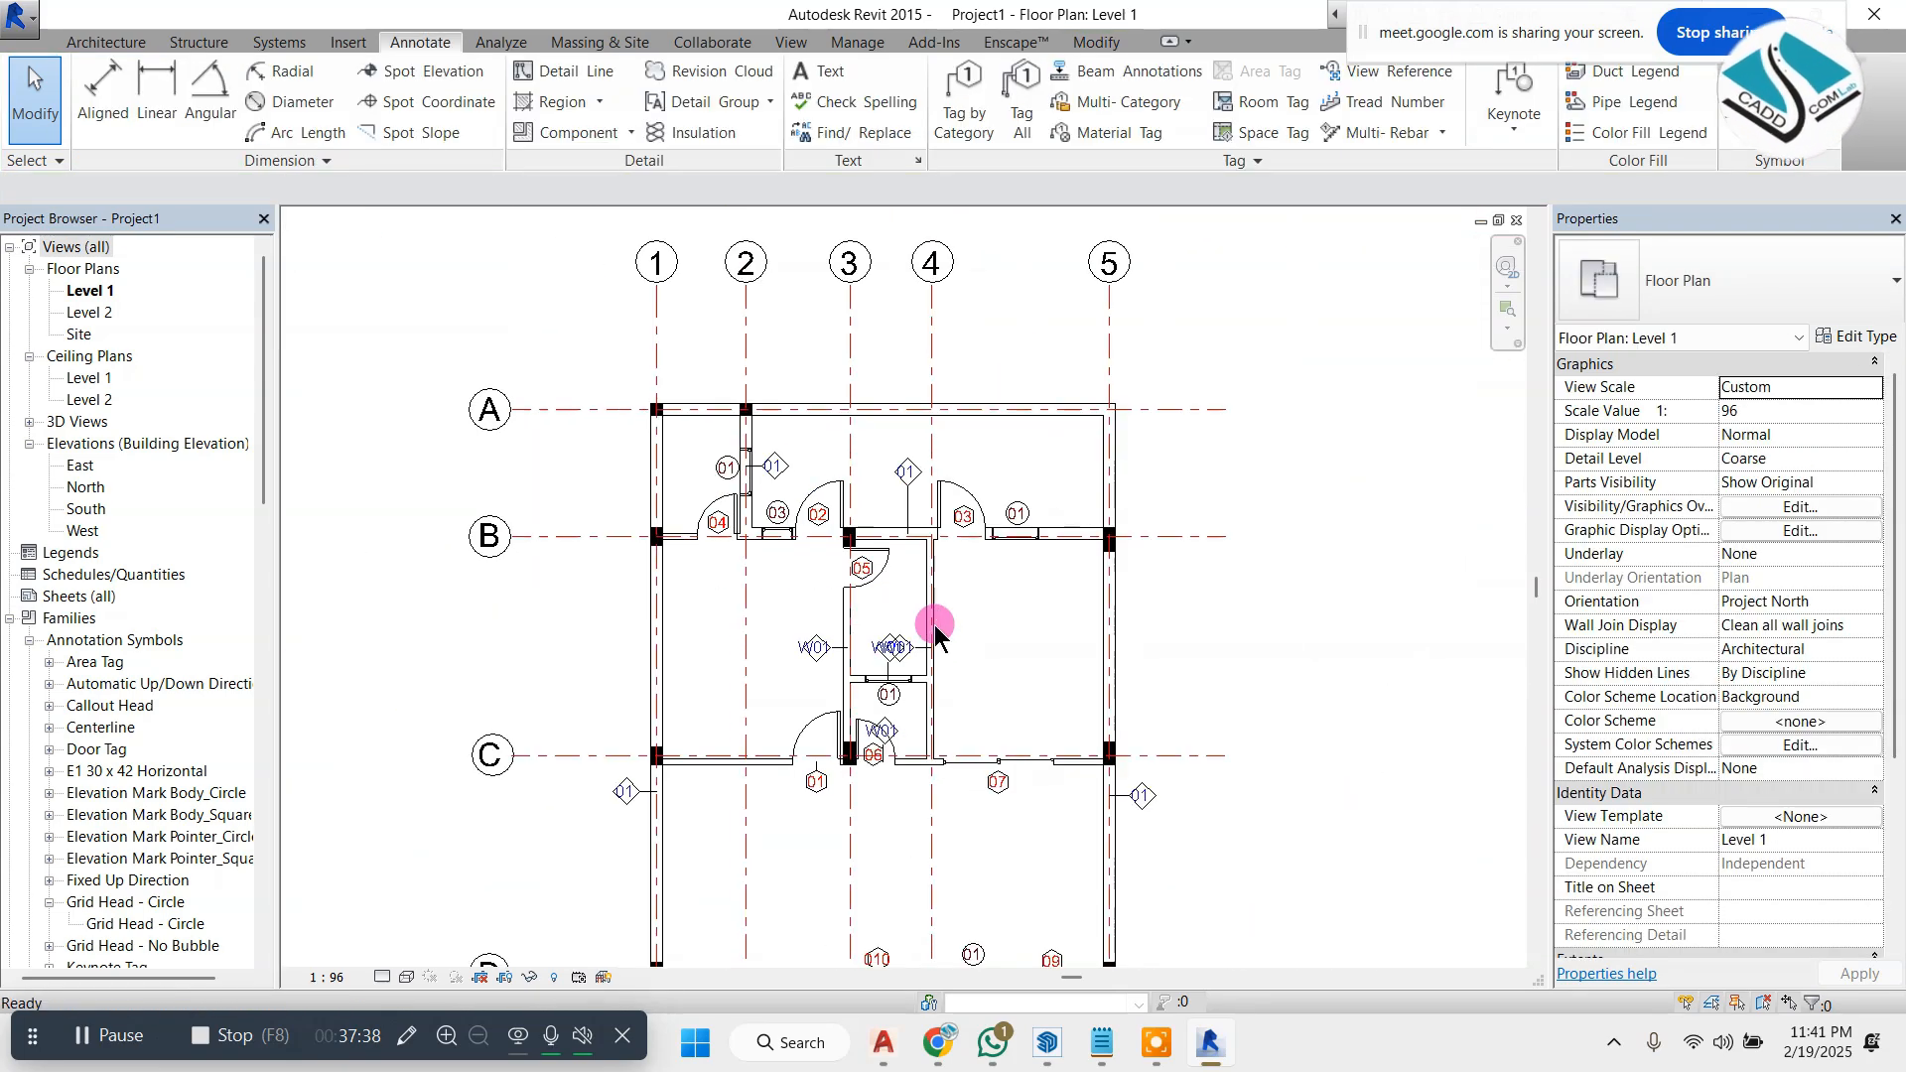
- Move the overlapping W01 wall tags in the small room between grids 3 and 4 apart from each other
scroll(893, 641, up, 3)
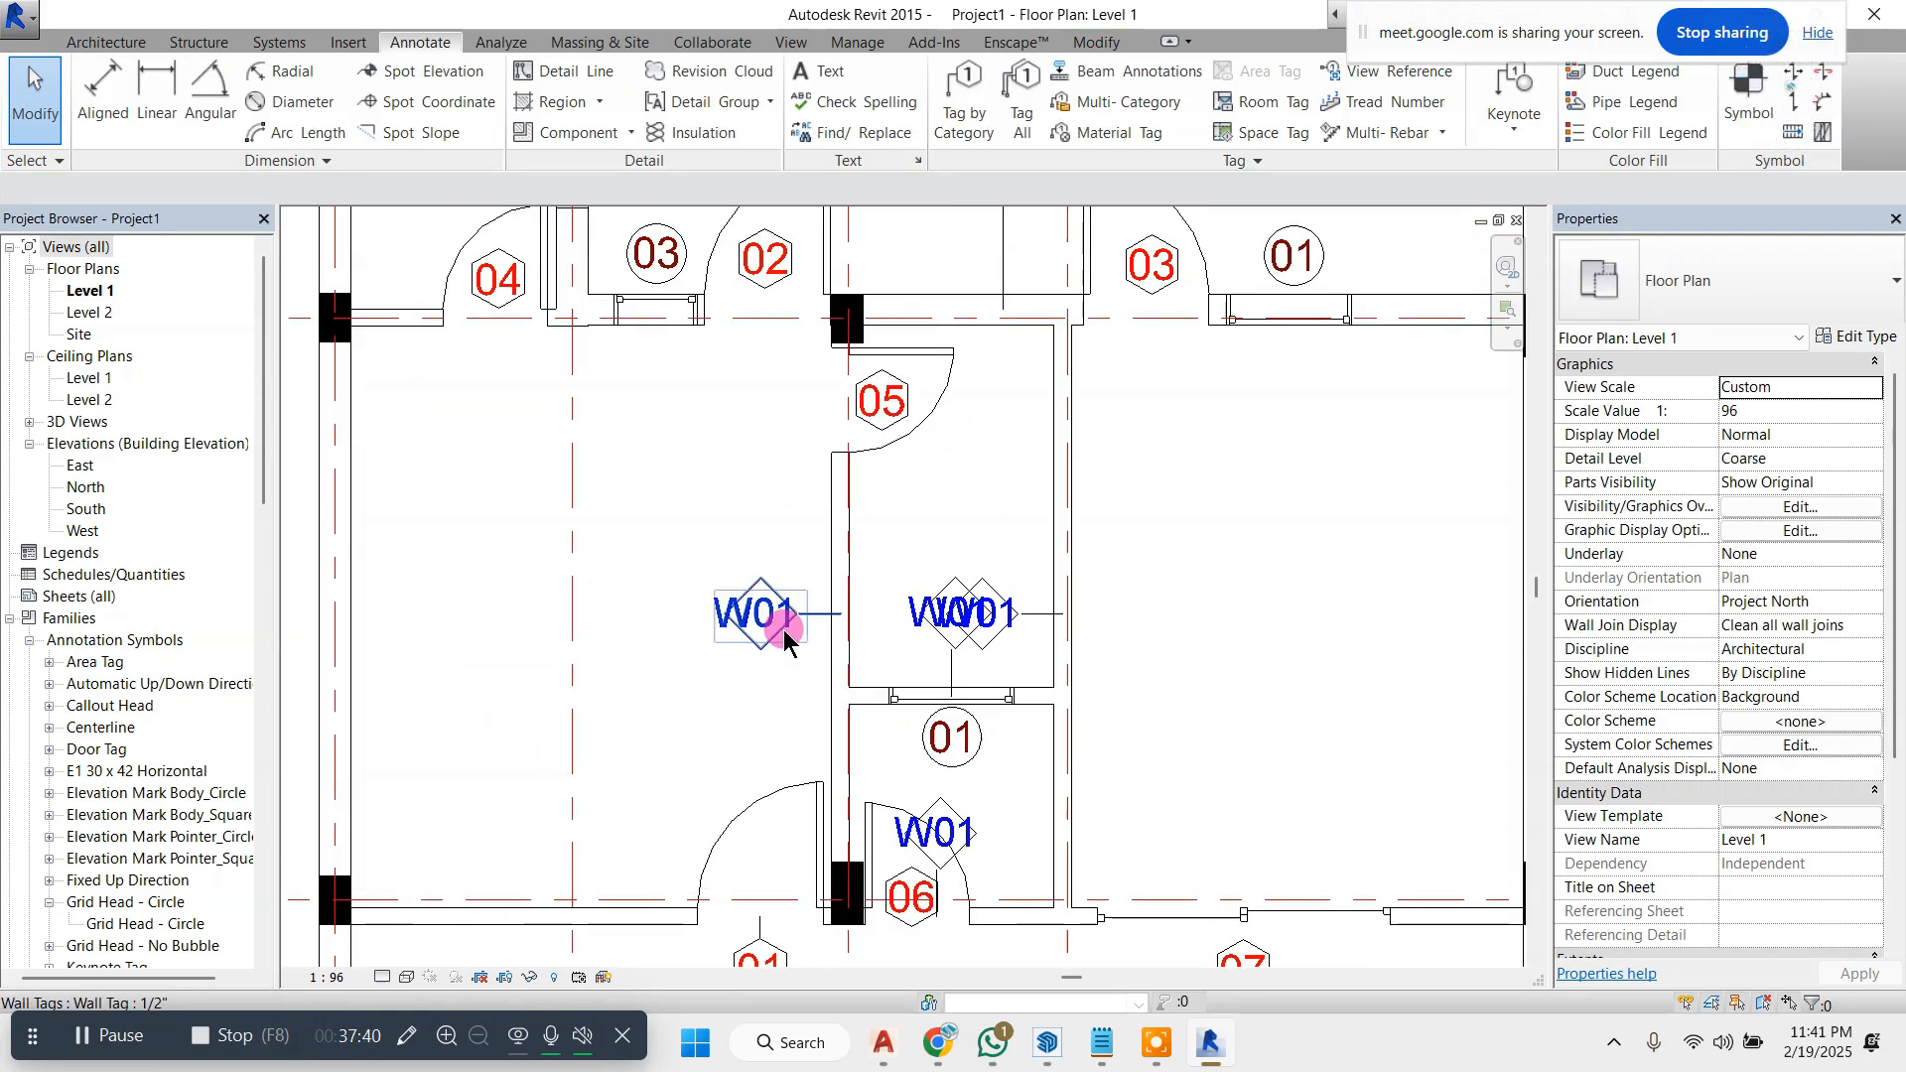
scroll(770, 641, up, 1)
drag(1009, 646, 952, 581)
click(1063, 600)
drag(1115, 600, 1129, 433)
click(1278, 481)
scroll(914, 447, down, 2)
scroll(837, 370, down, 3)
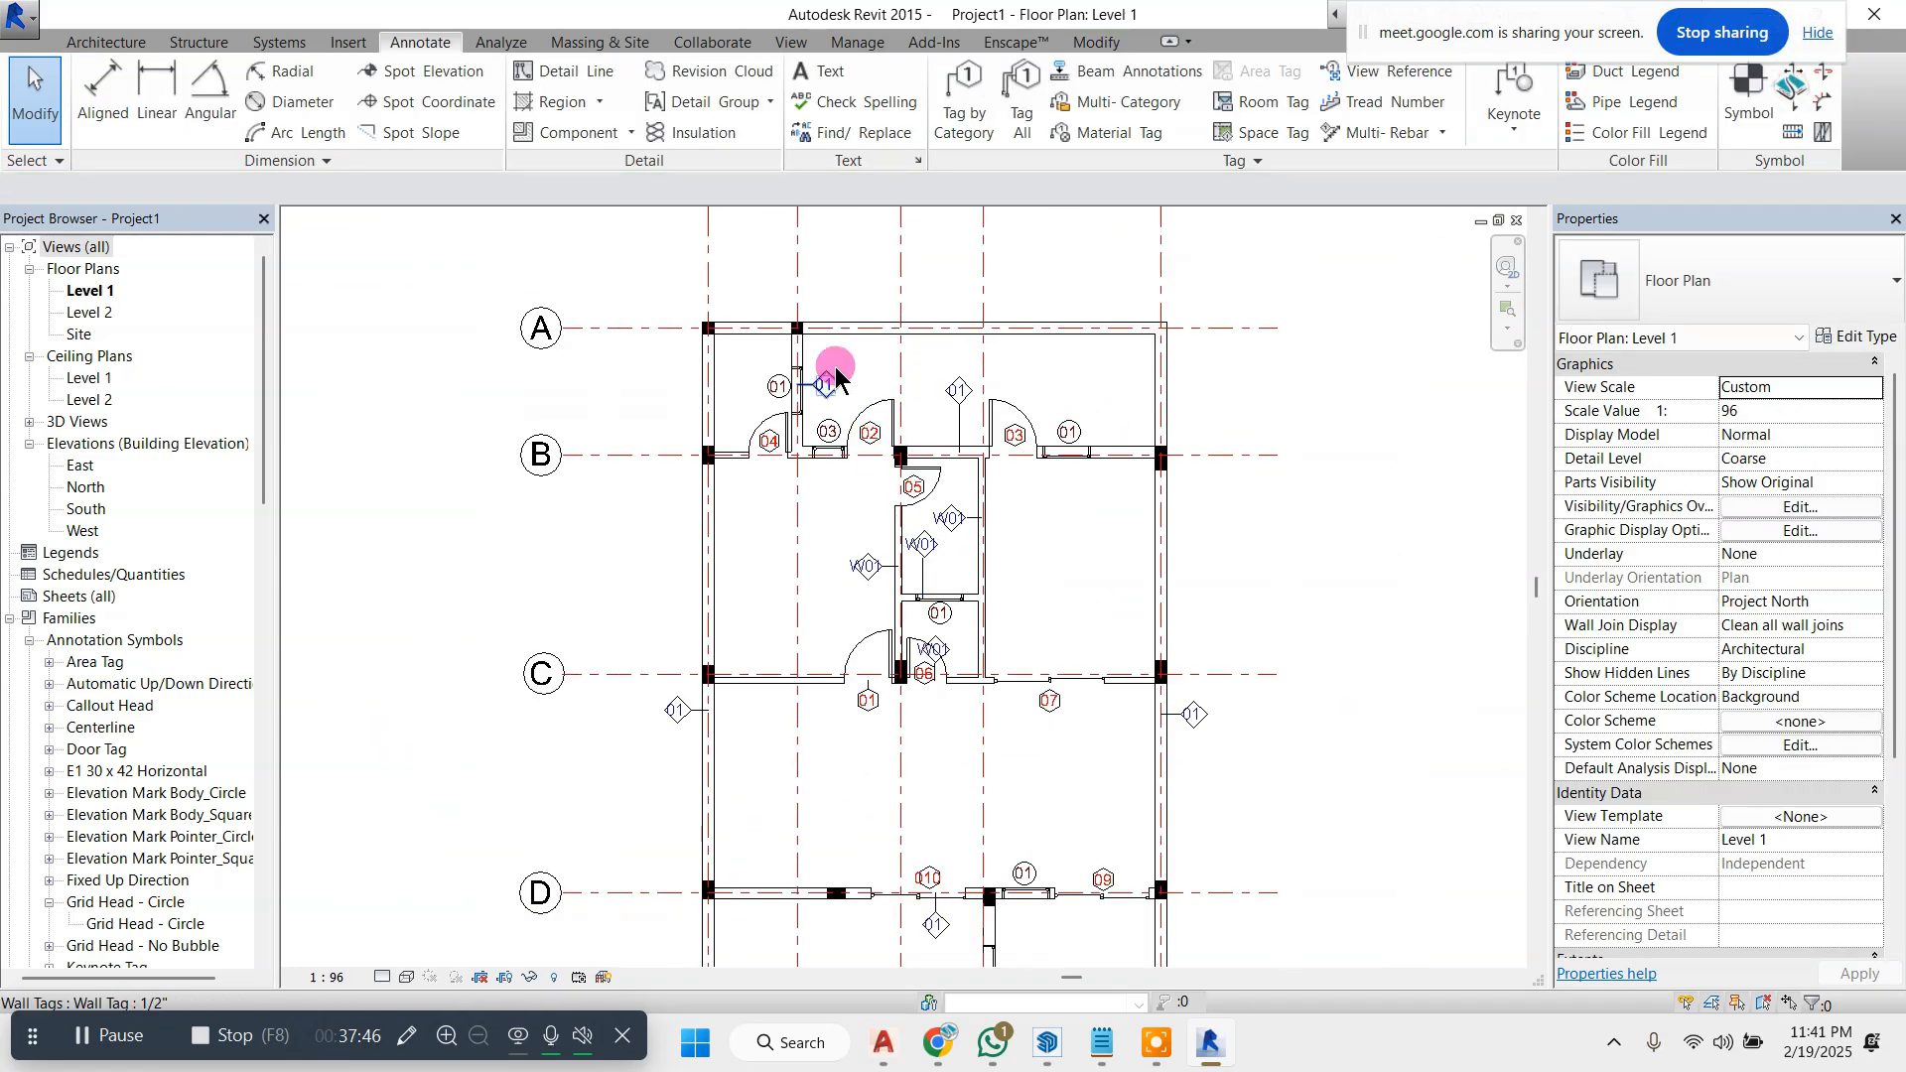
scroll(842, 407, up, 5)
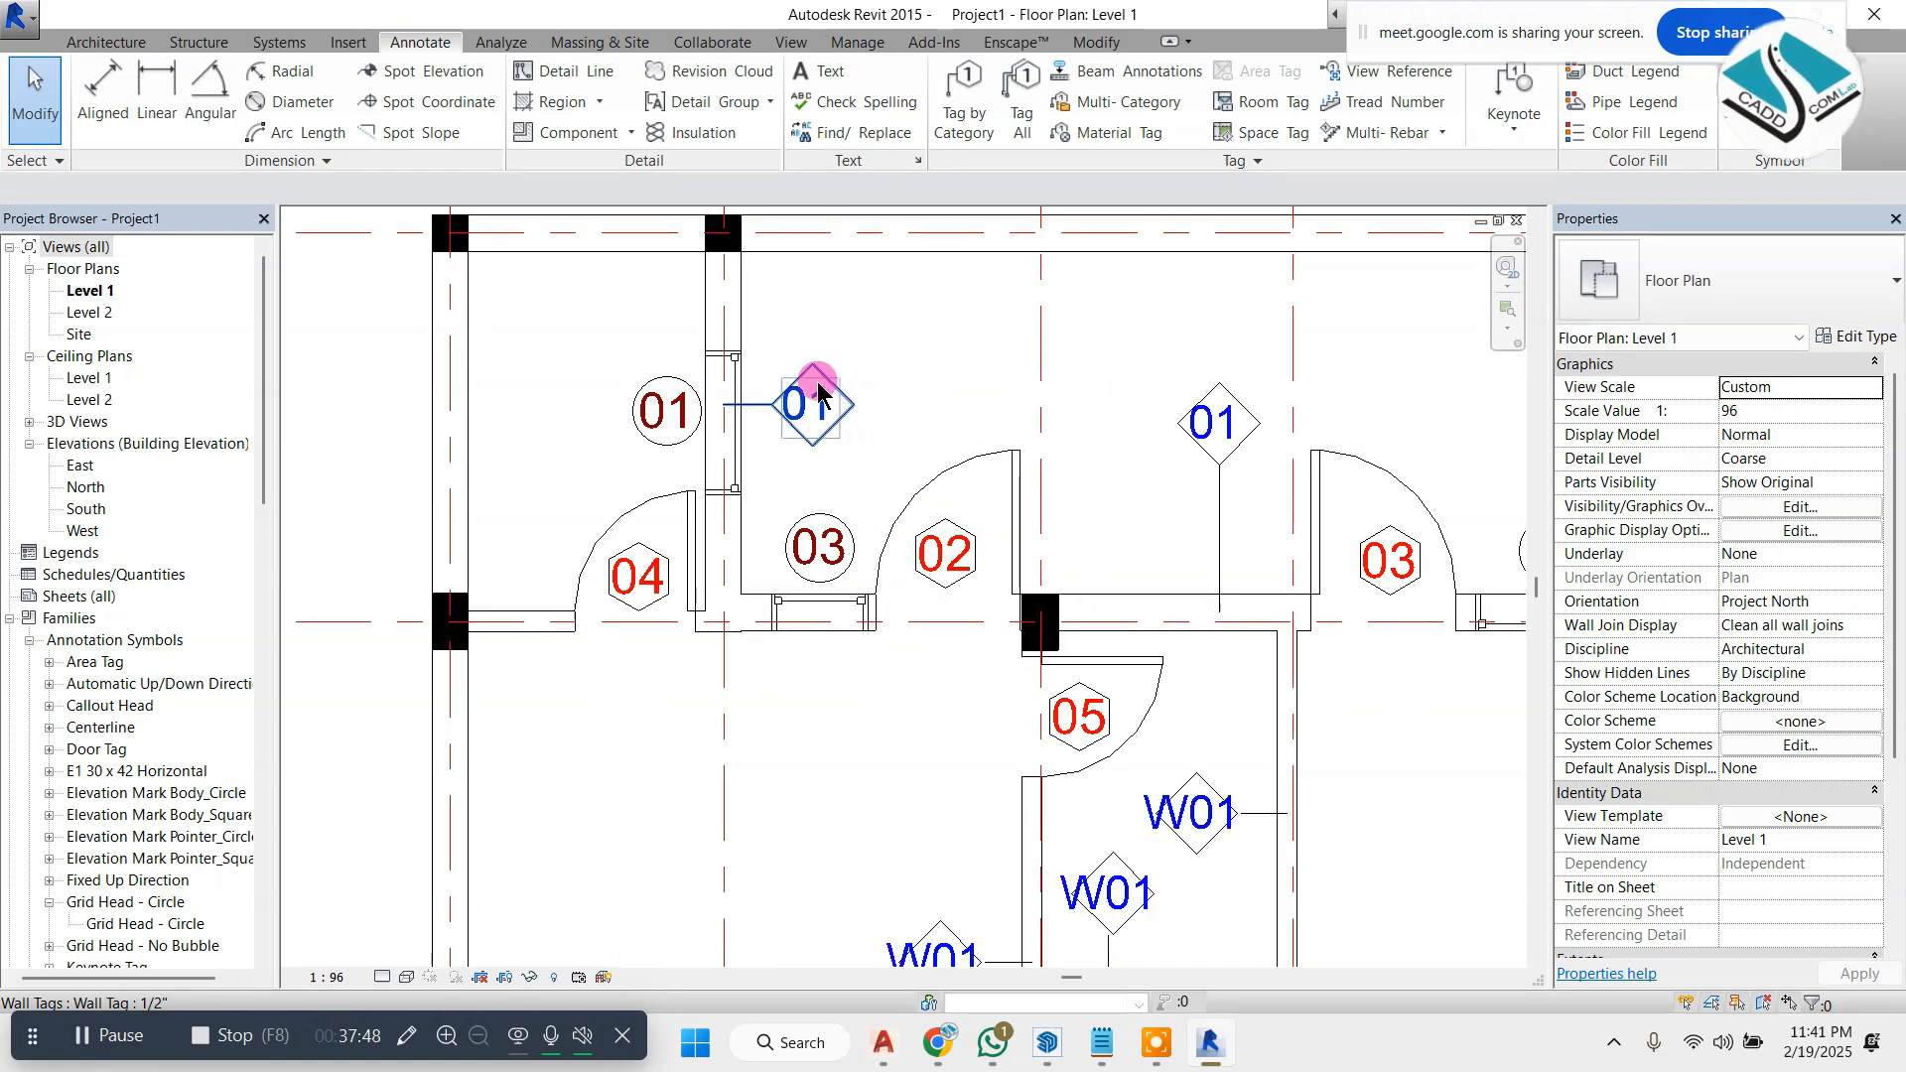
scroll(818, 392, down, 1)
key(a)
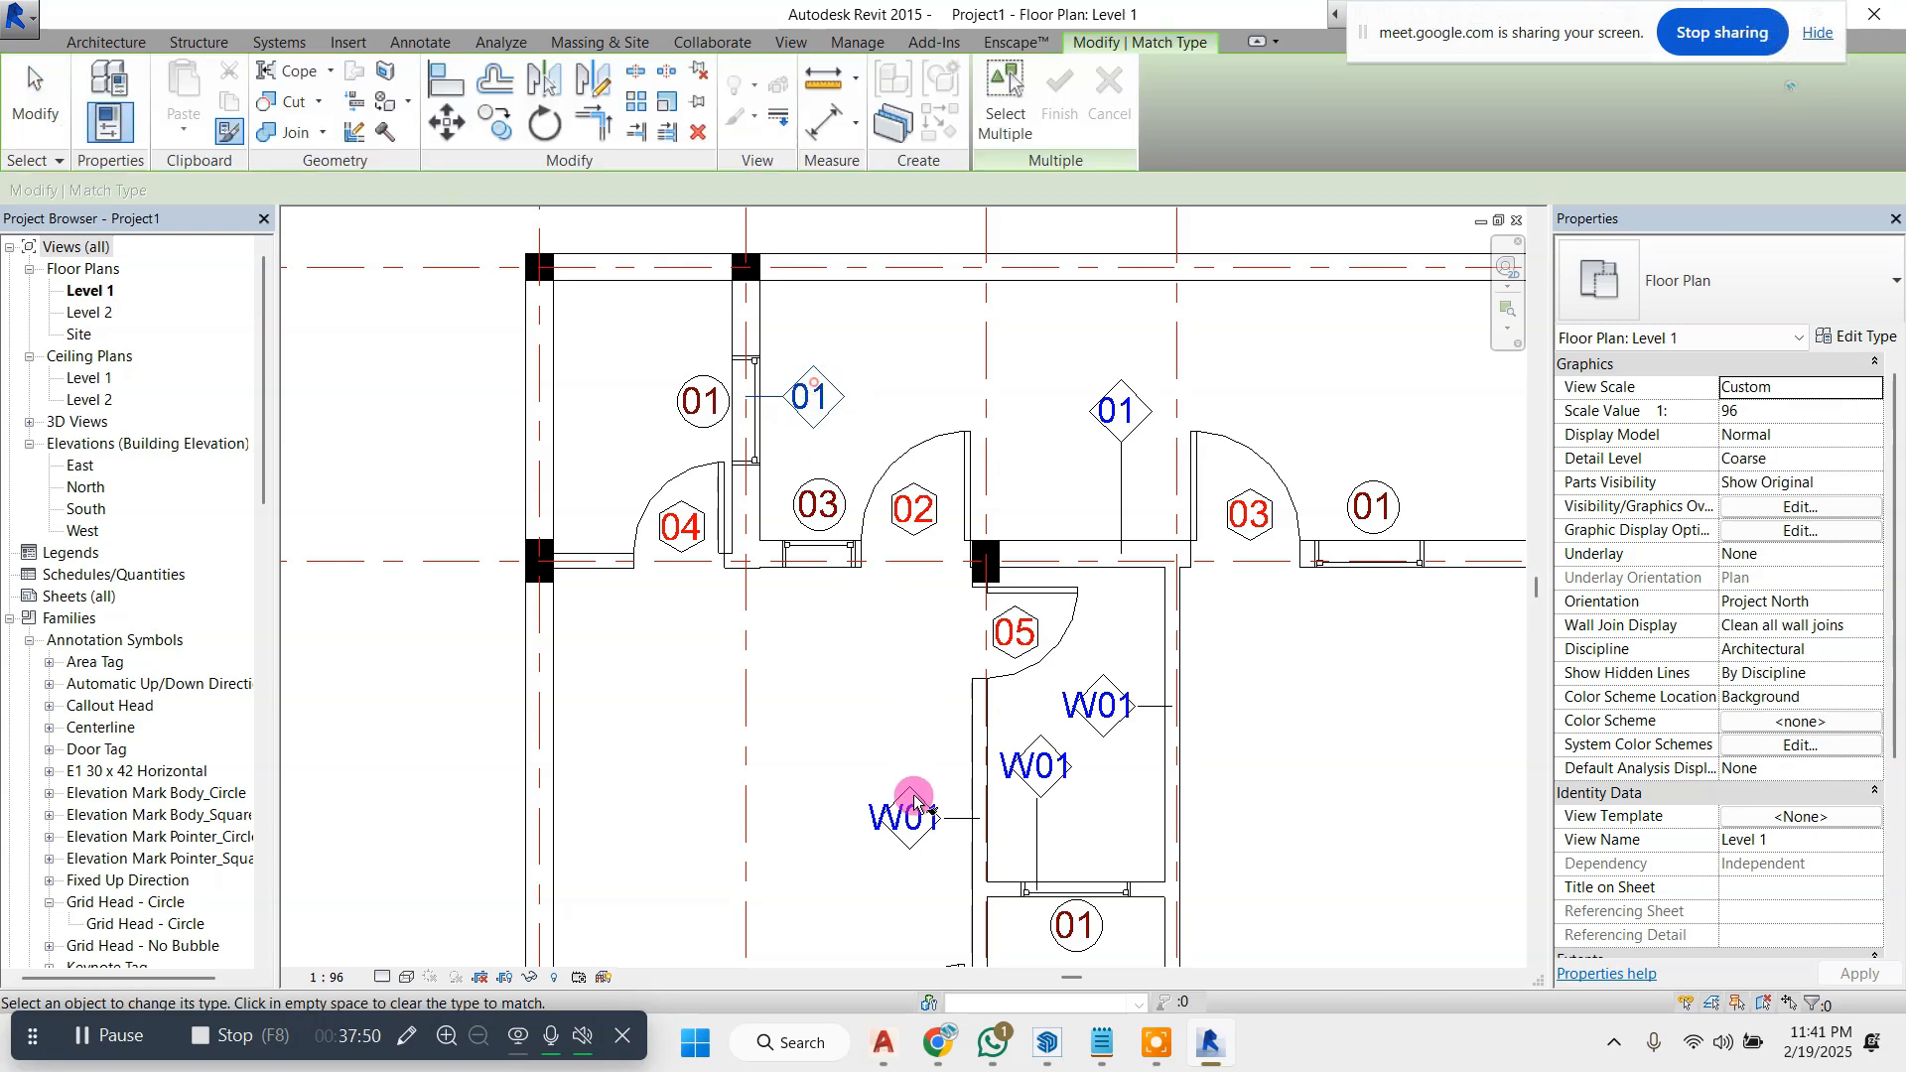
key(Escape)
scroll(880, 710, down, 2)
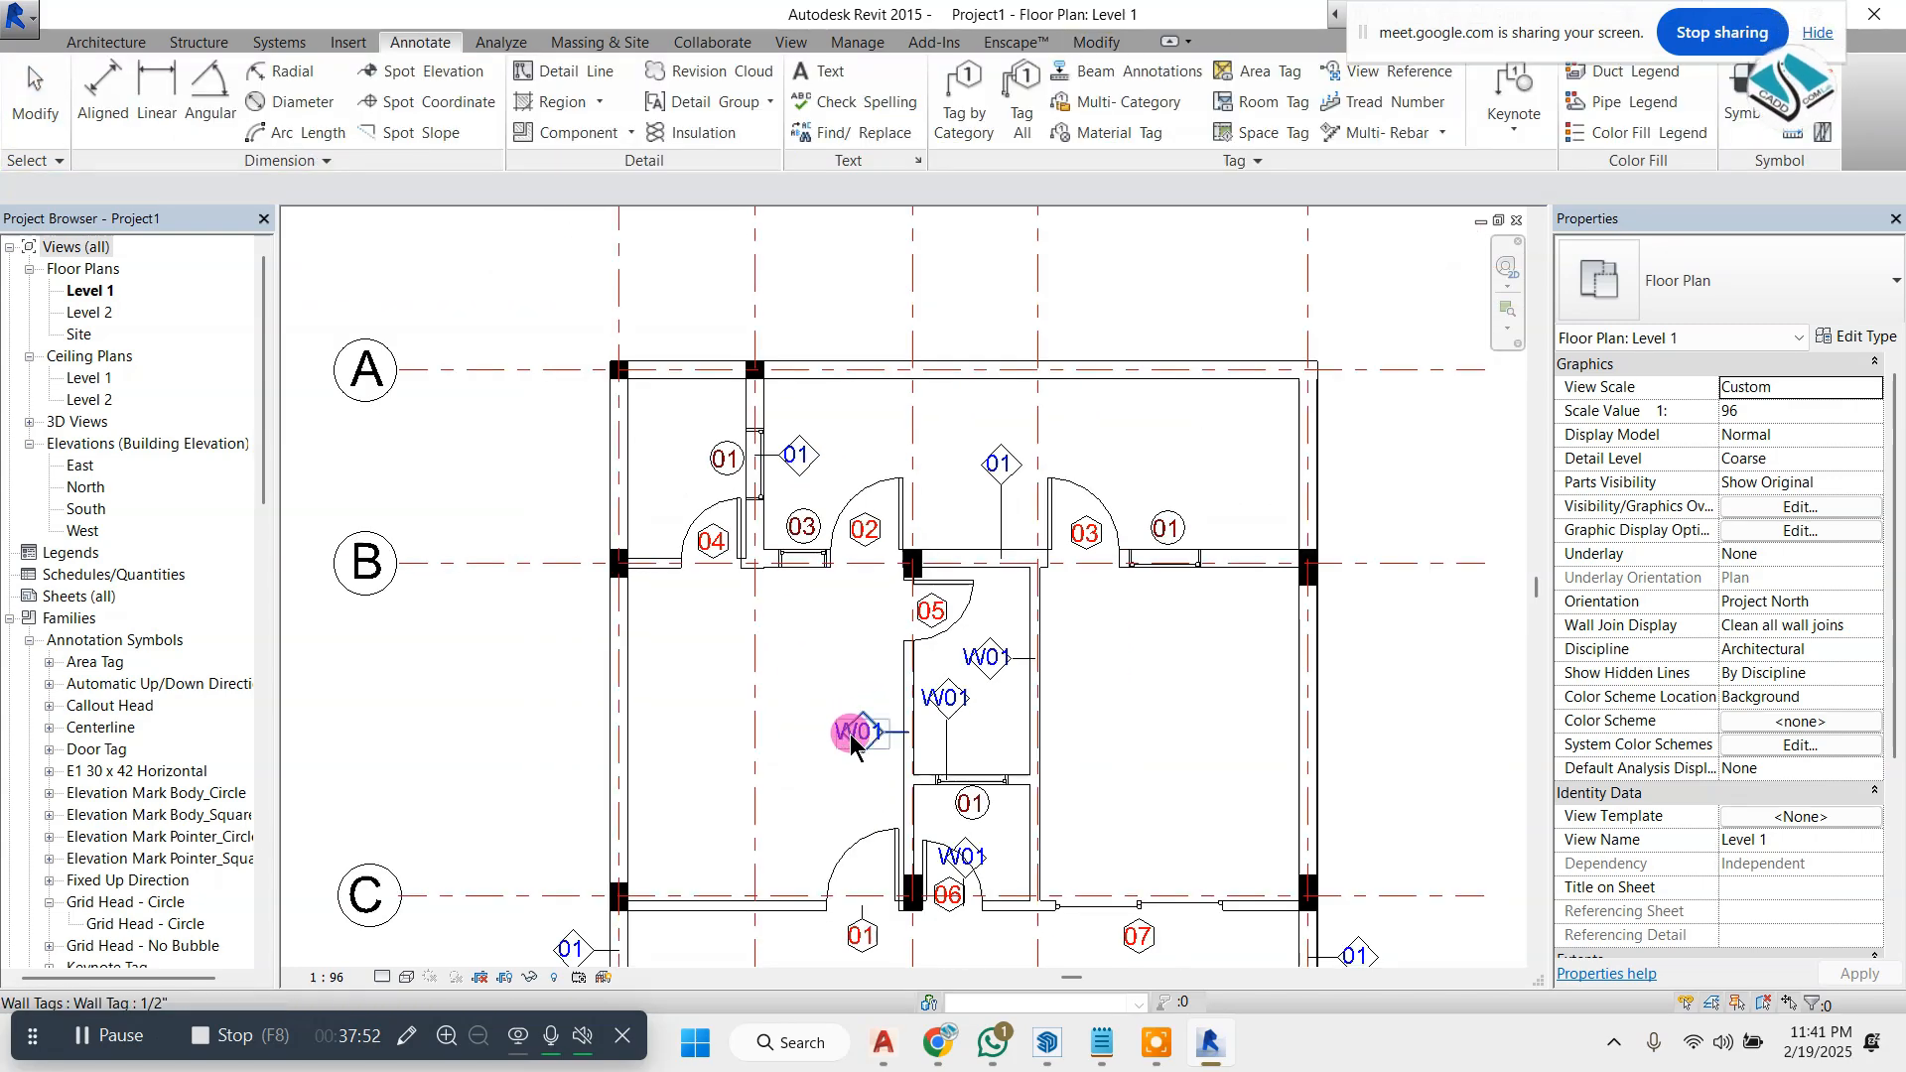
- Change the W01 wall tag beside grid 3, between grids B and C, to 03 and accept the type parameter change
scroll(847, 732, up, 4)
double_click(888, 728)
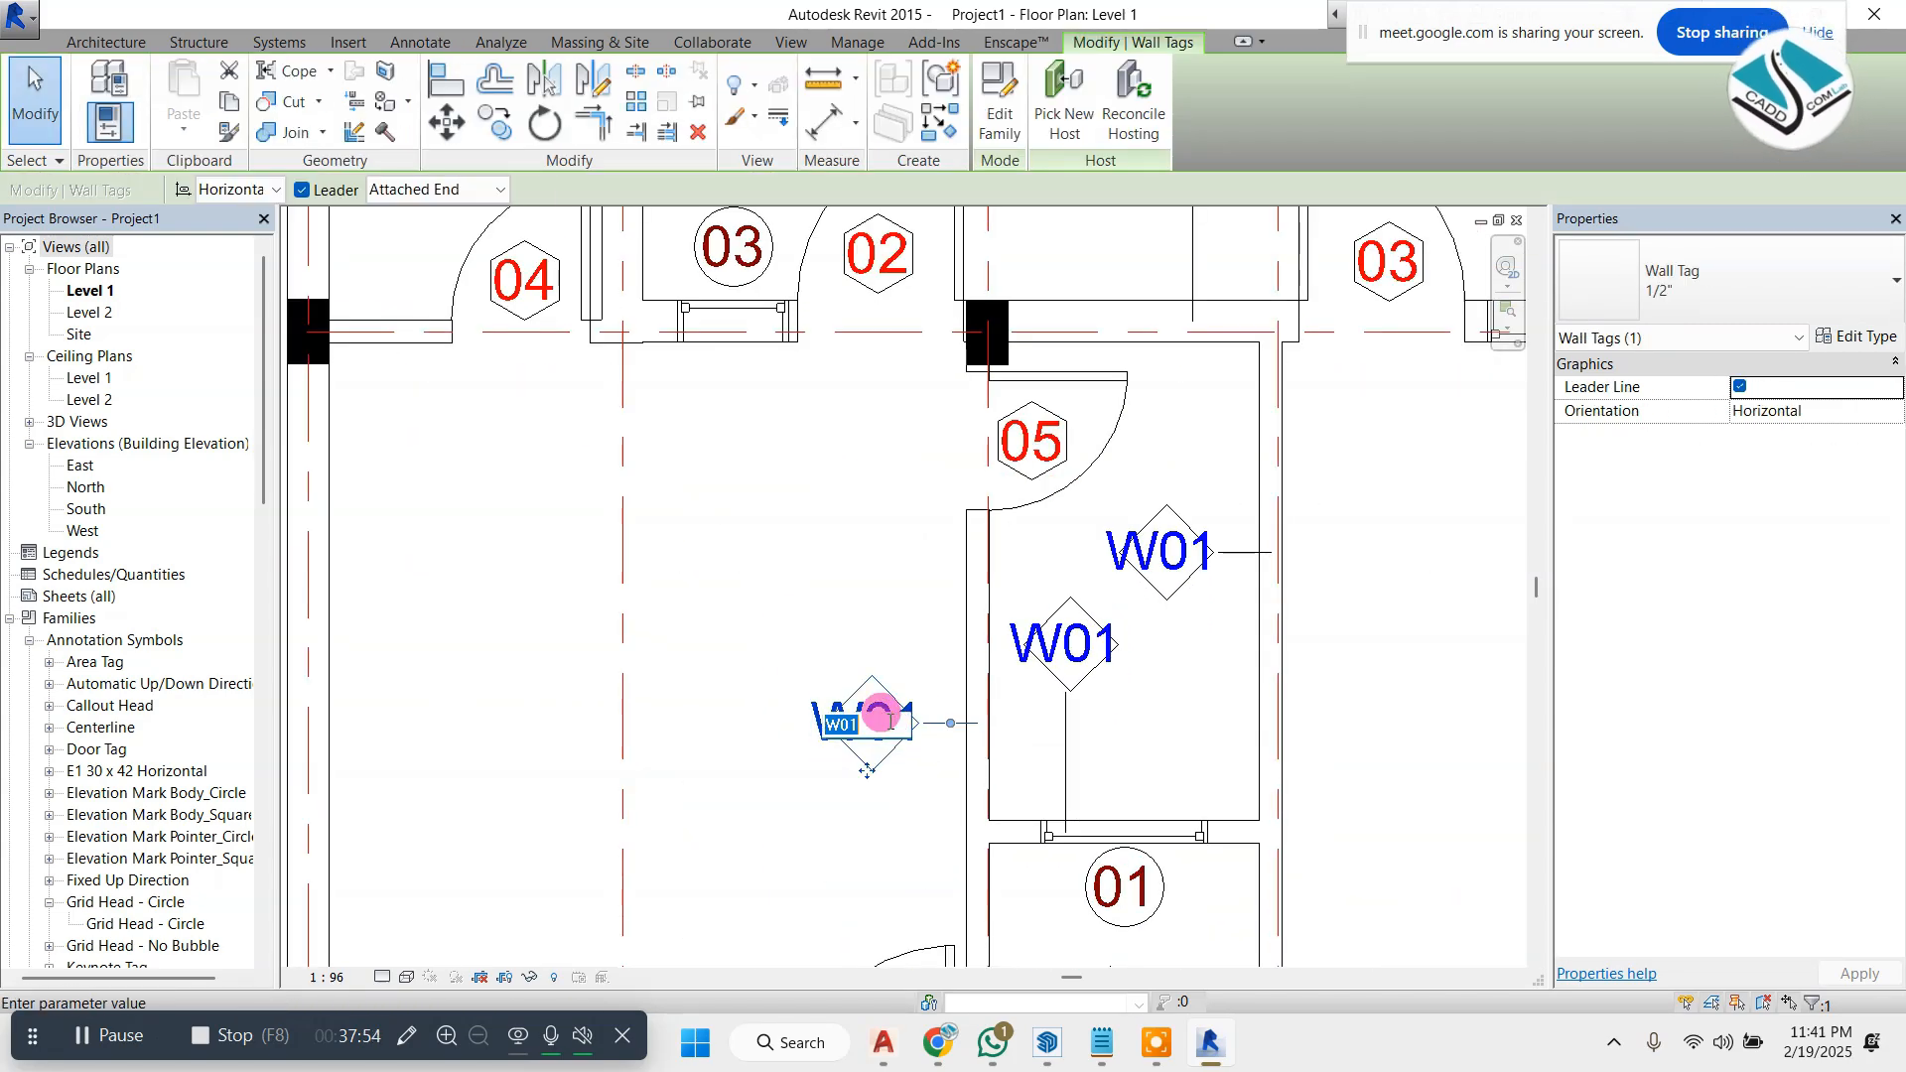
key(Return)
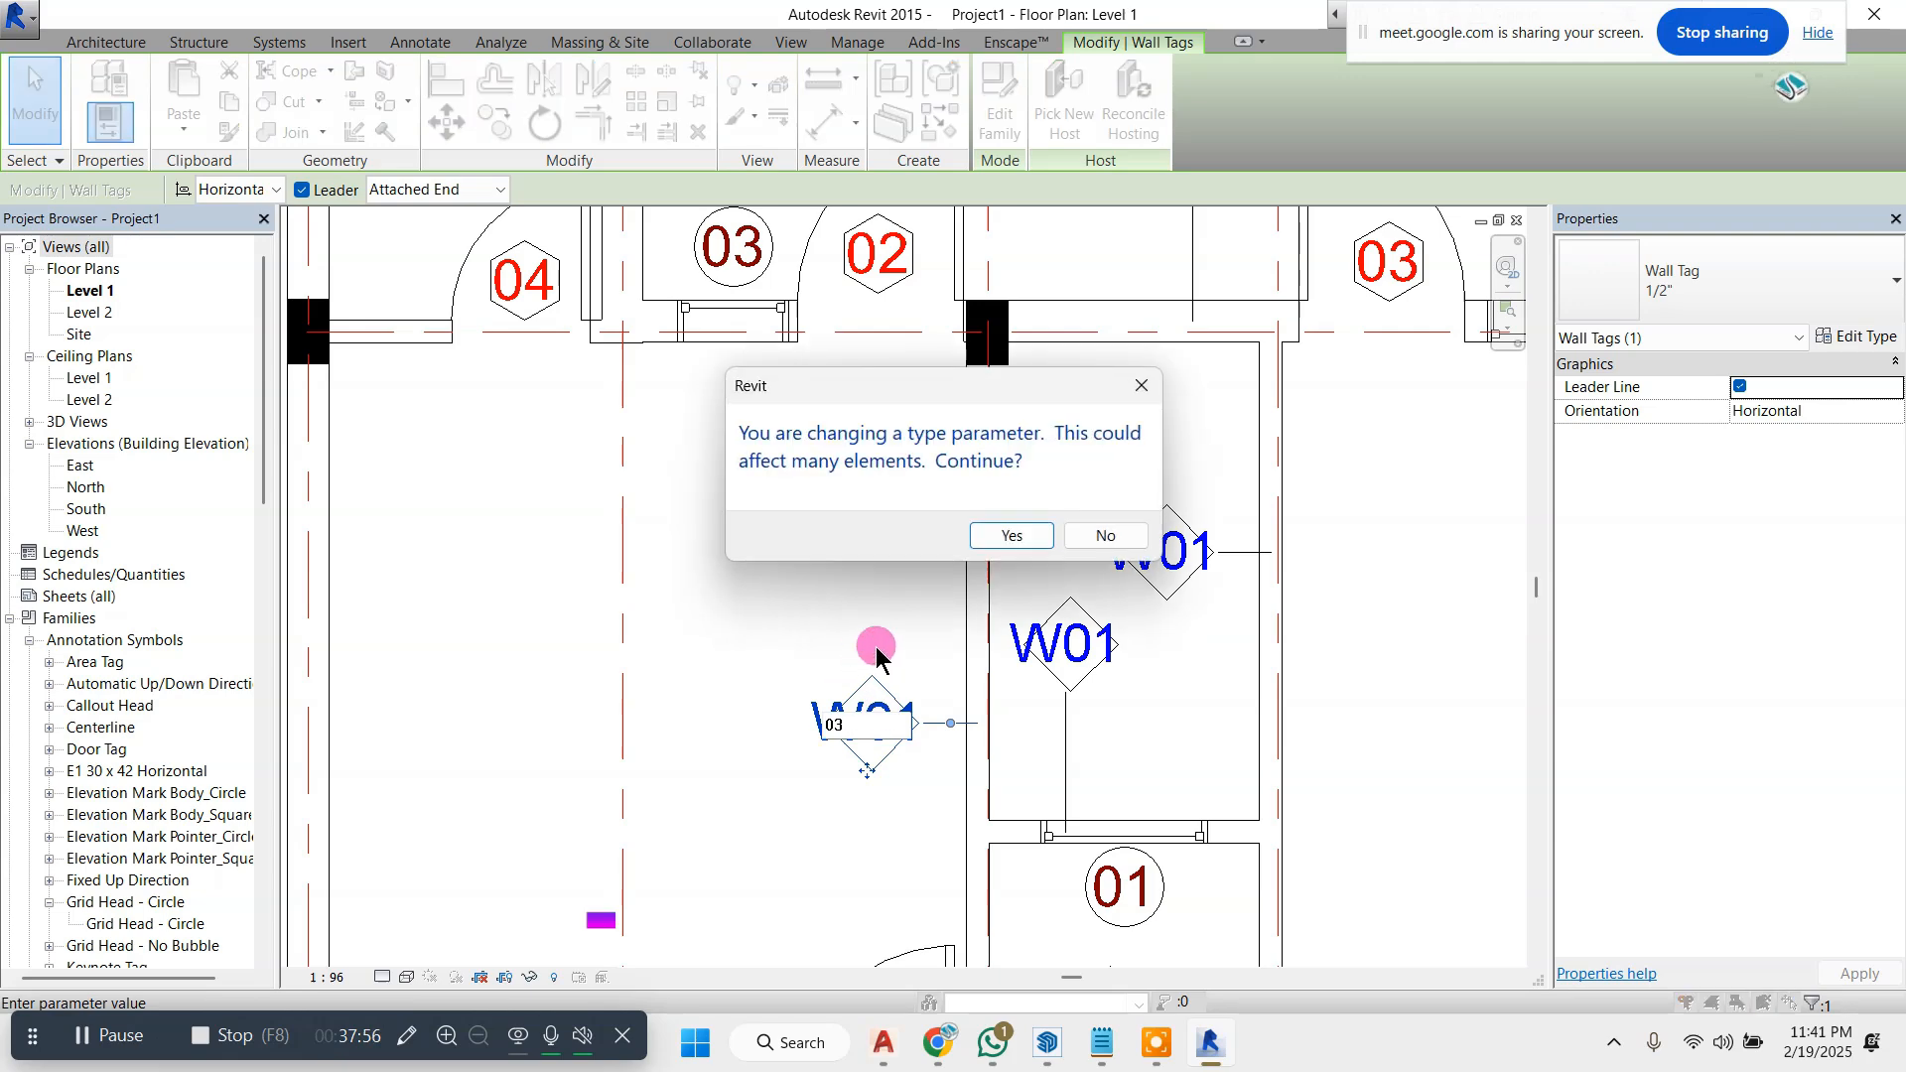
click(1008, 532)
key(Escape)
scroll(859, 515, down, 4)
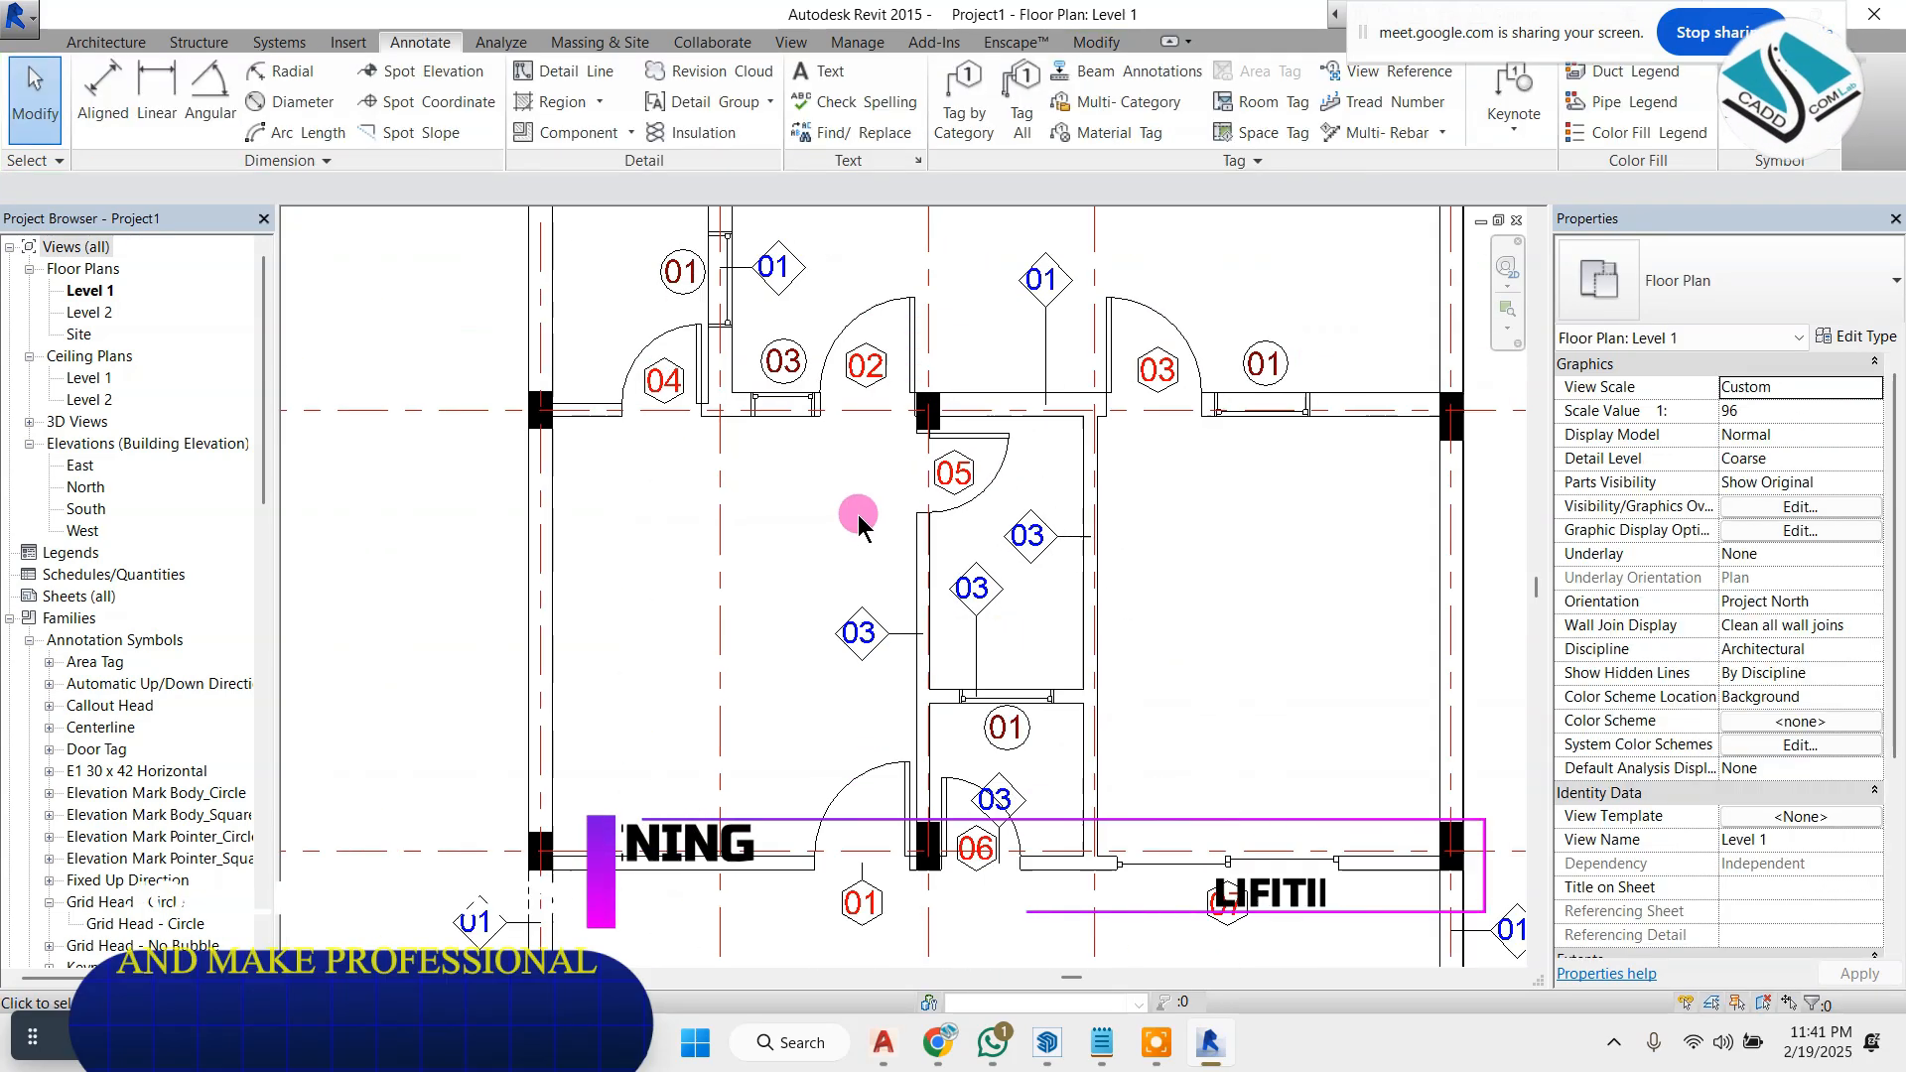
- Move window tag 09 between grids D and E upward, clear of the overlapping 01 wall tag
scroll(867, 551, down, 3)
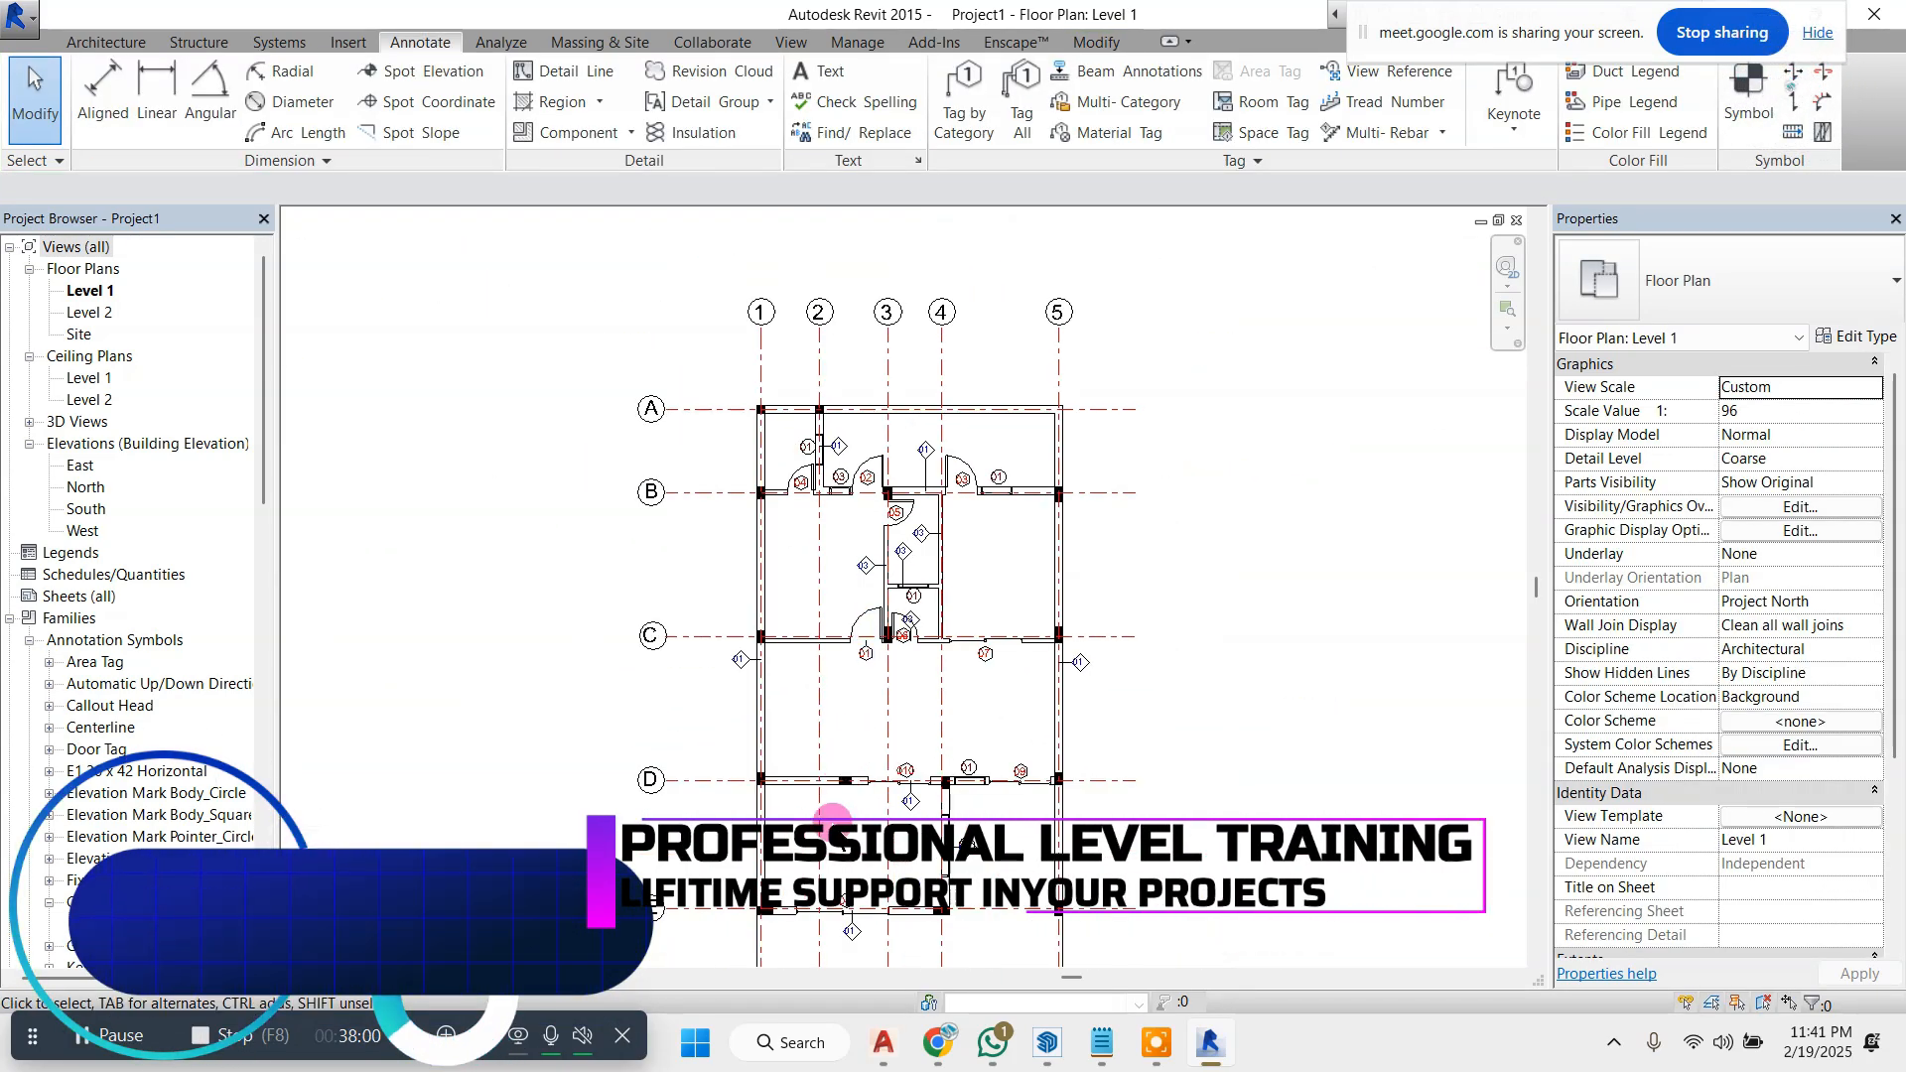
scroll(983, 794, up, 4)
scroll(915, 759, down, 1)
scroll(1063, 826, up, 5)
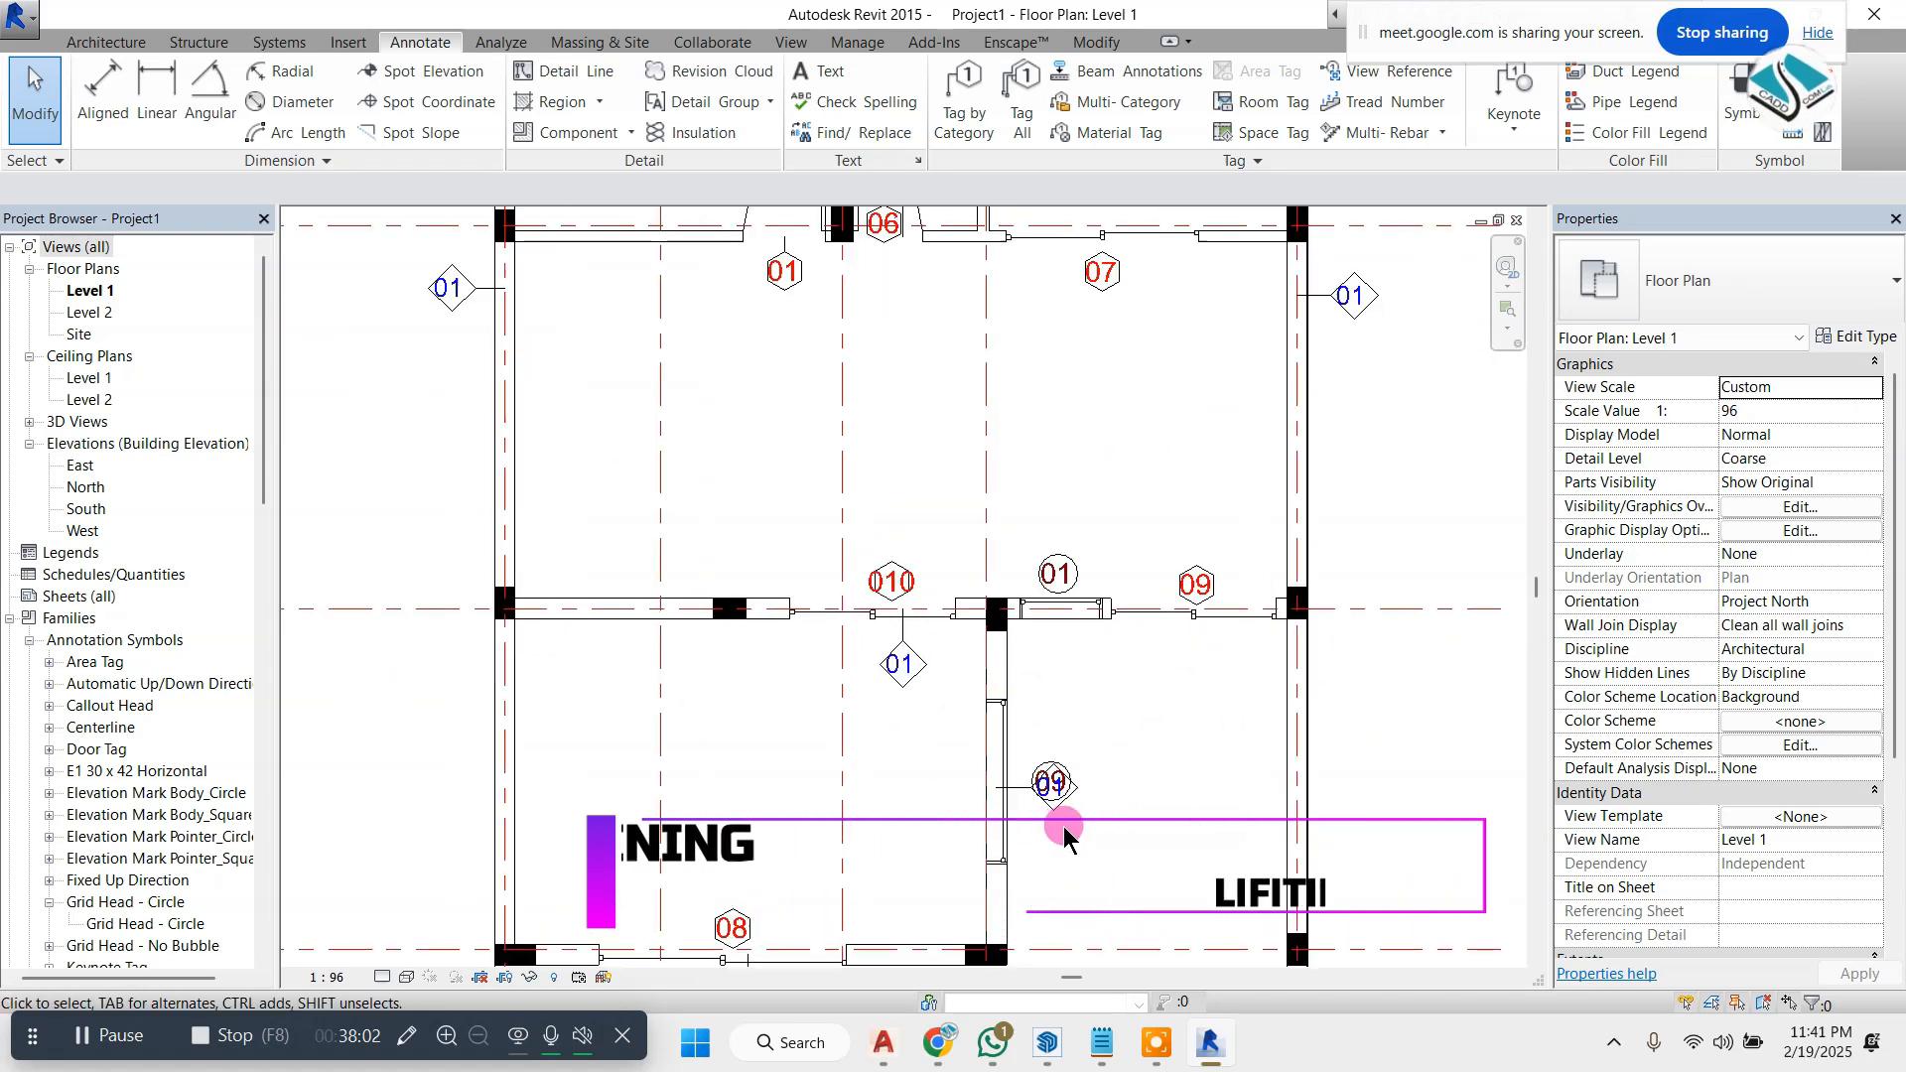
drag(1063, 756, 1072, 574)
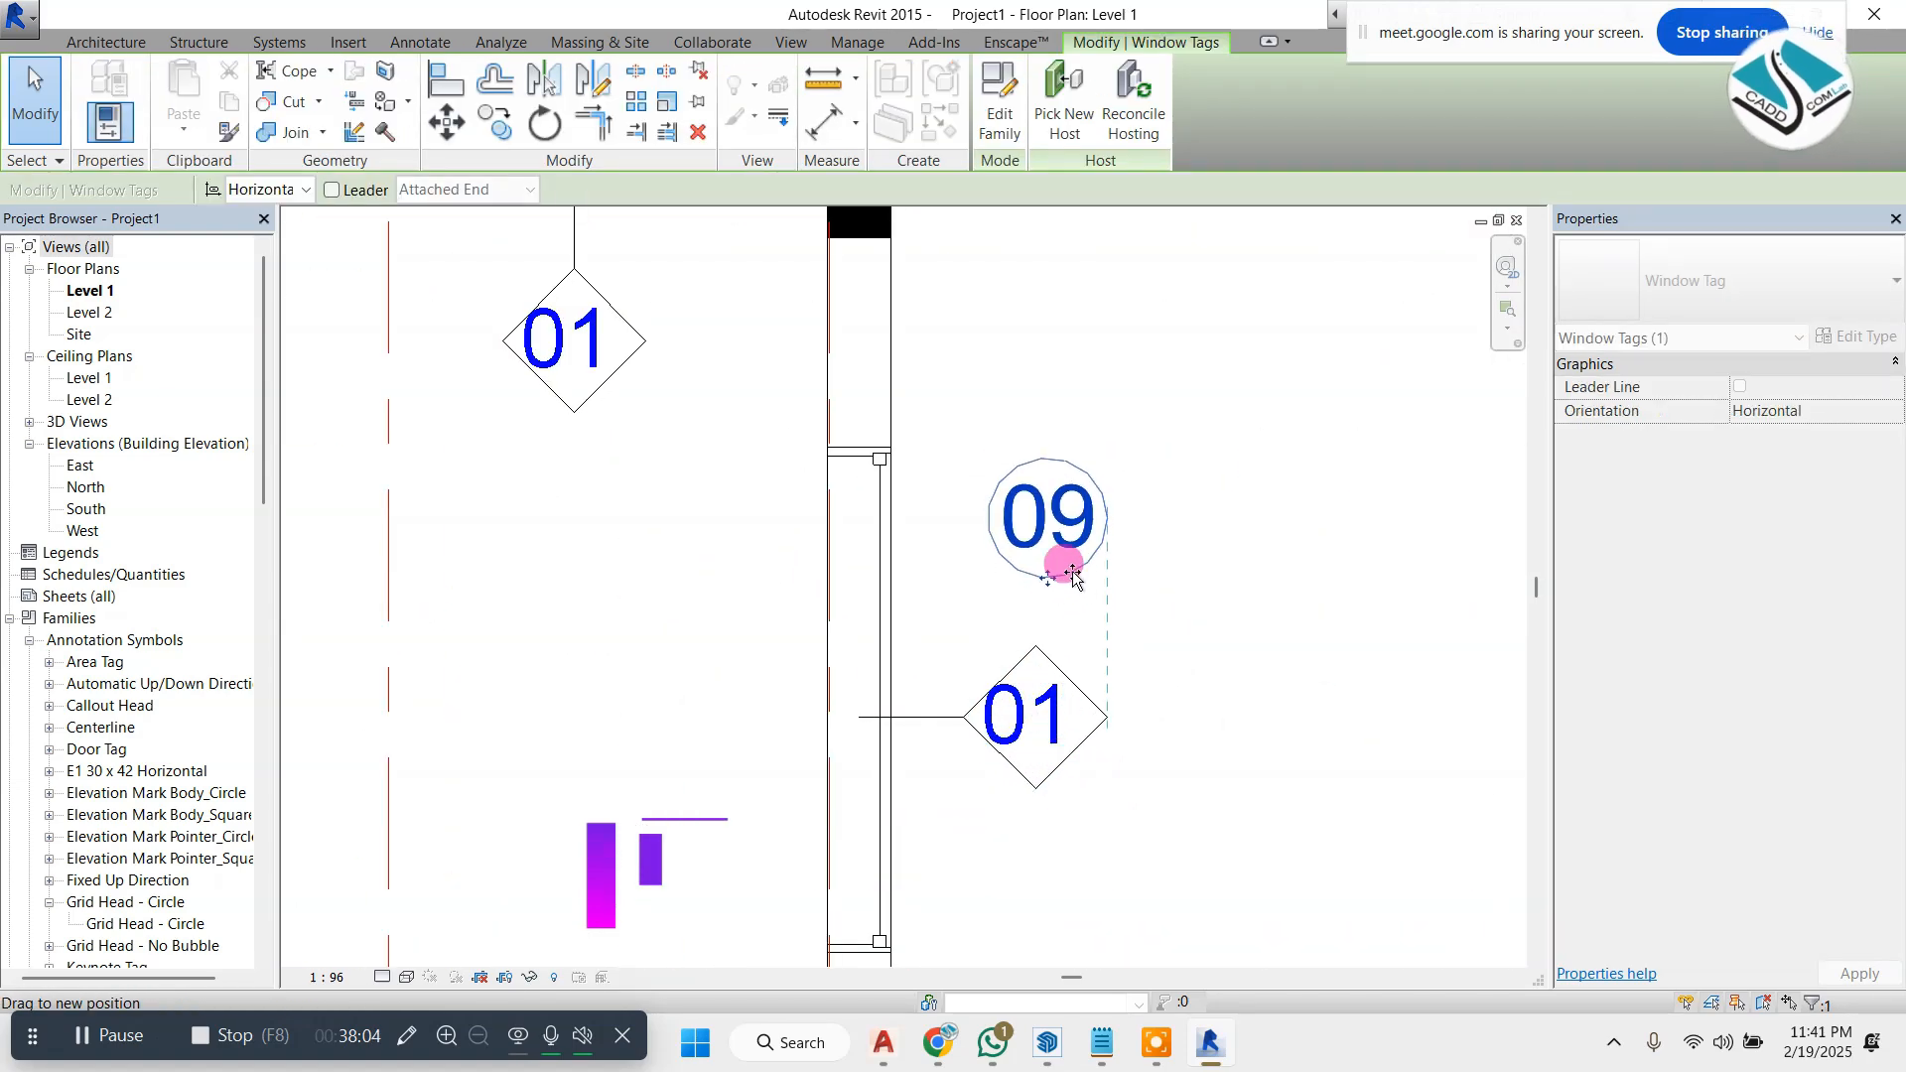
key(Escape)
scroll(970, 688, down, 5)
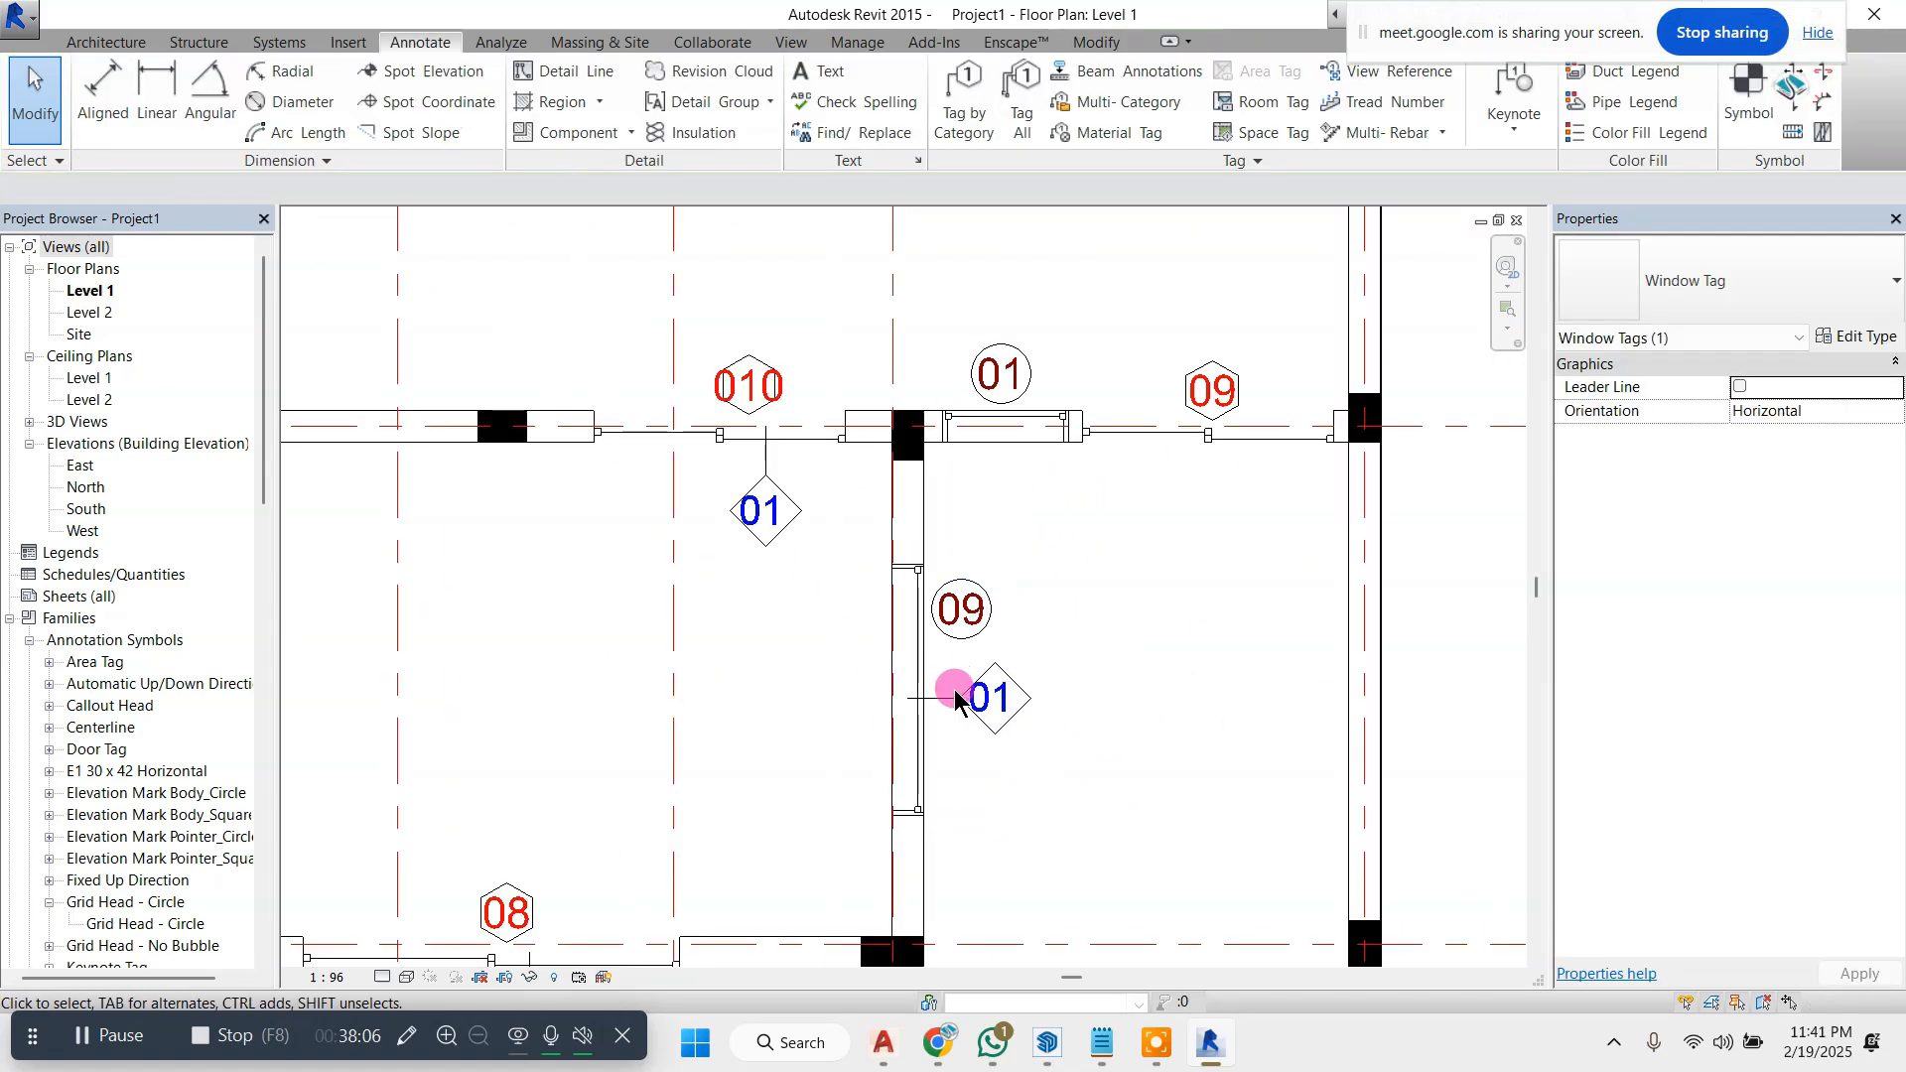
- Place tagged rooms in the two spaces between grids A and B using the Room tool
scroll(899, 413, up, 3)
scroll(923, 381, up, 2)
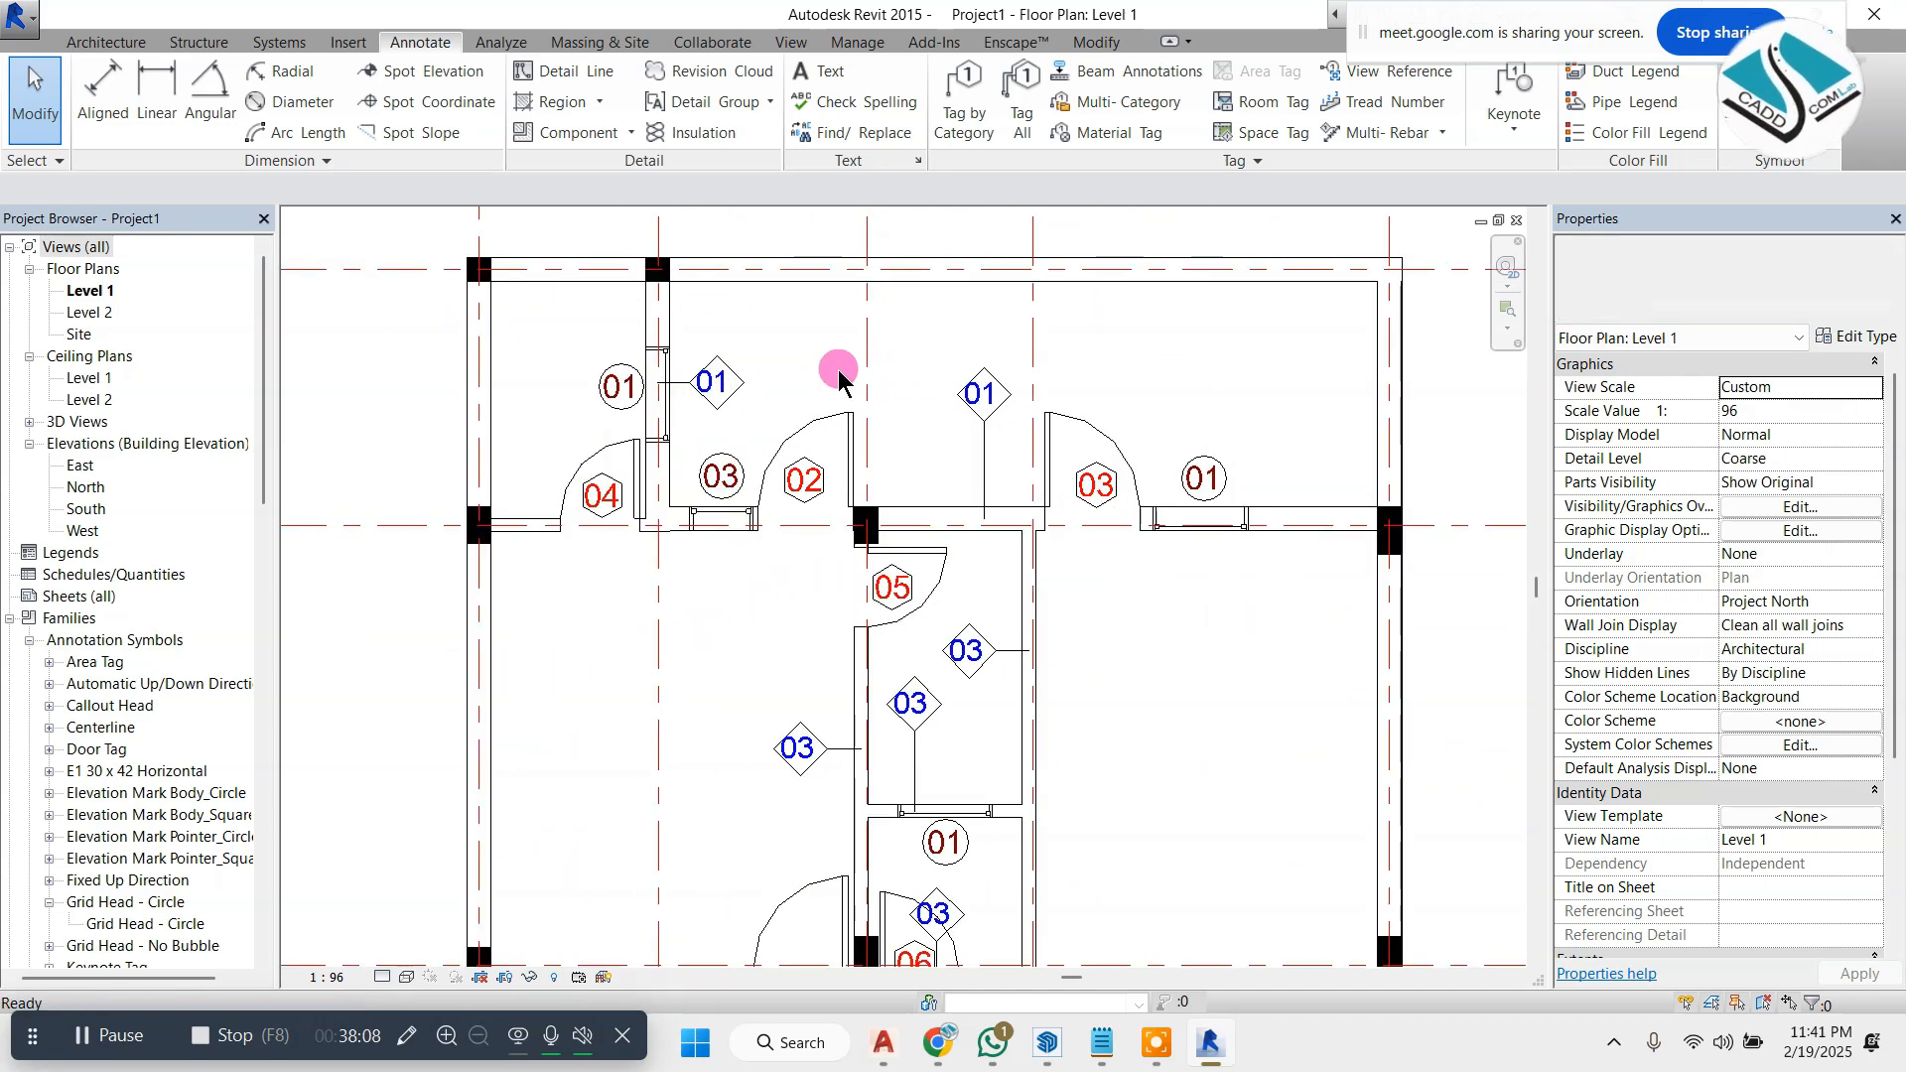
scroll(775, 397, down, 2)
scroll(734, 407, up, 1)
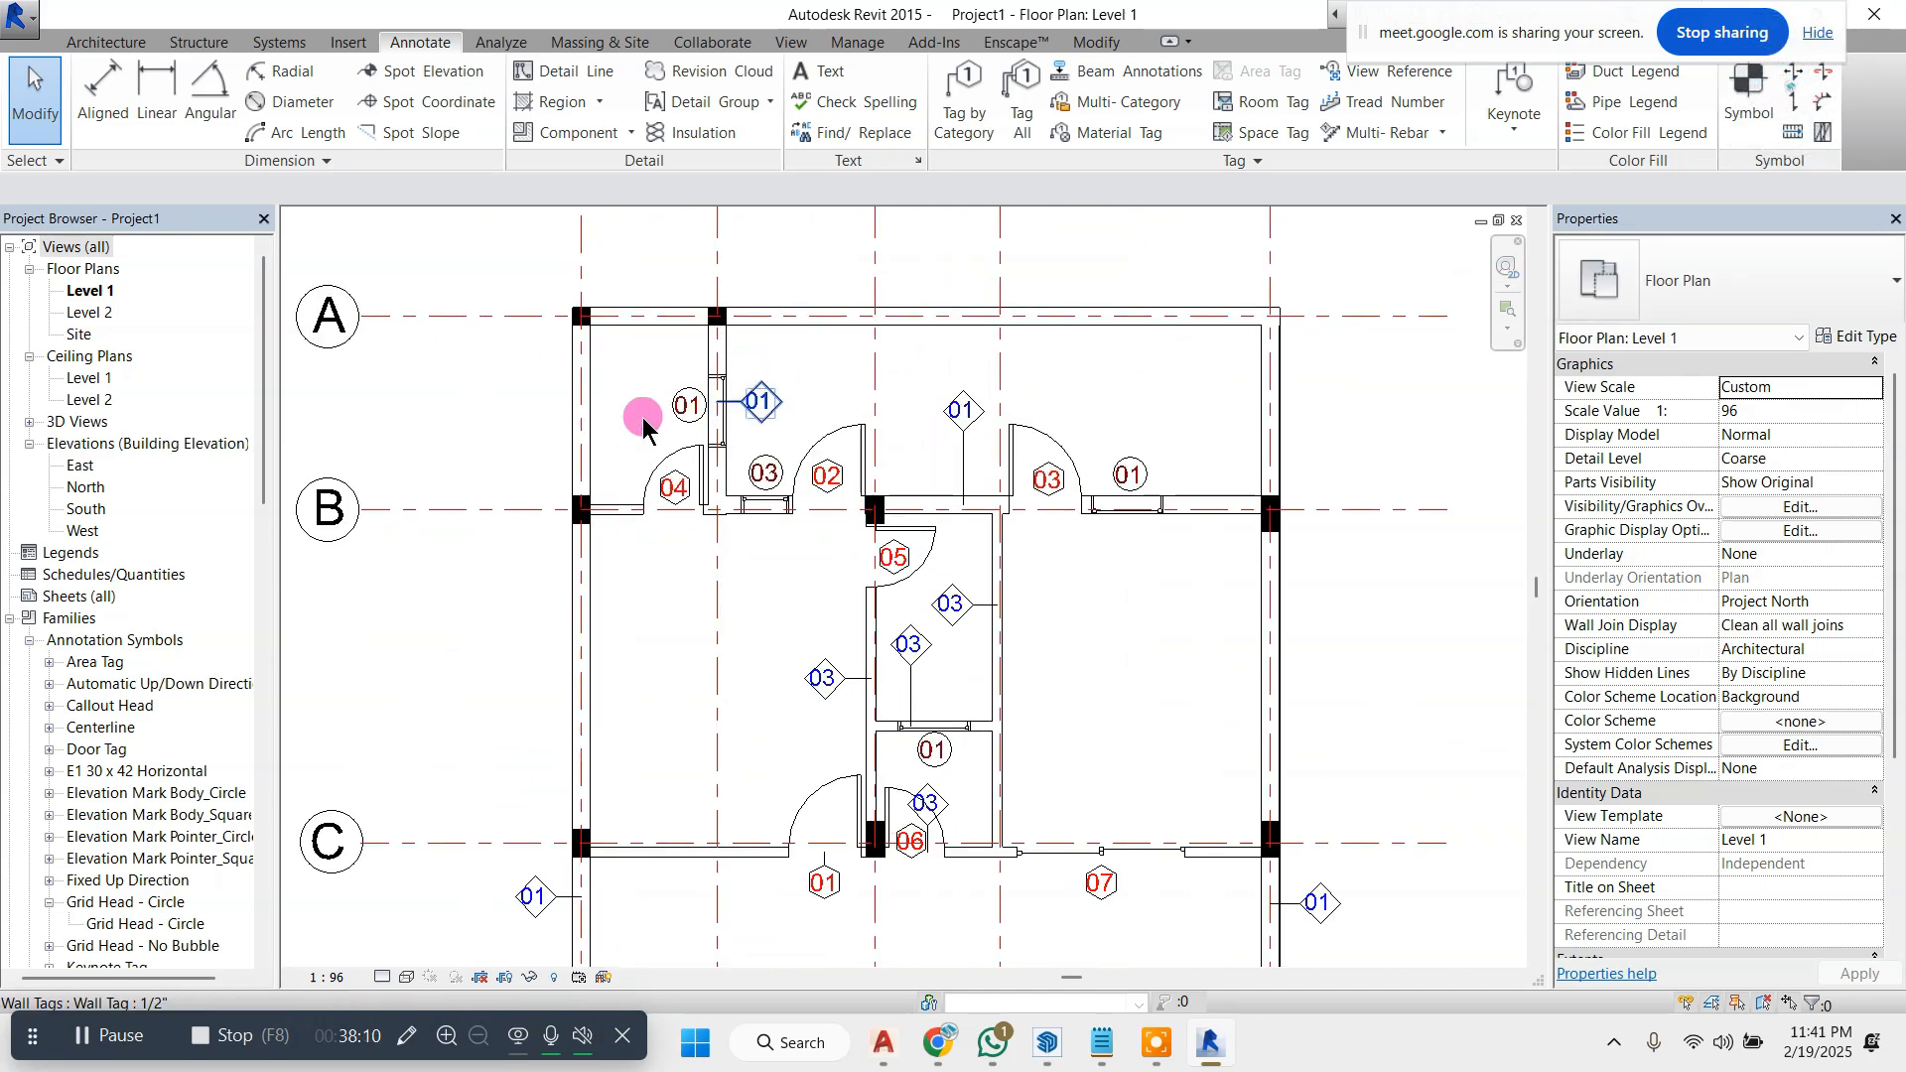
scroll(801, 484, down, 2)
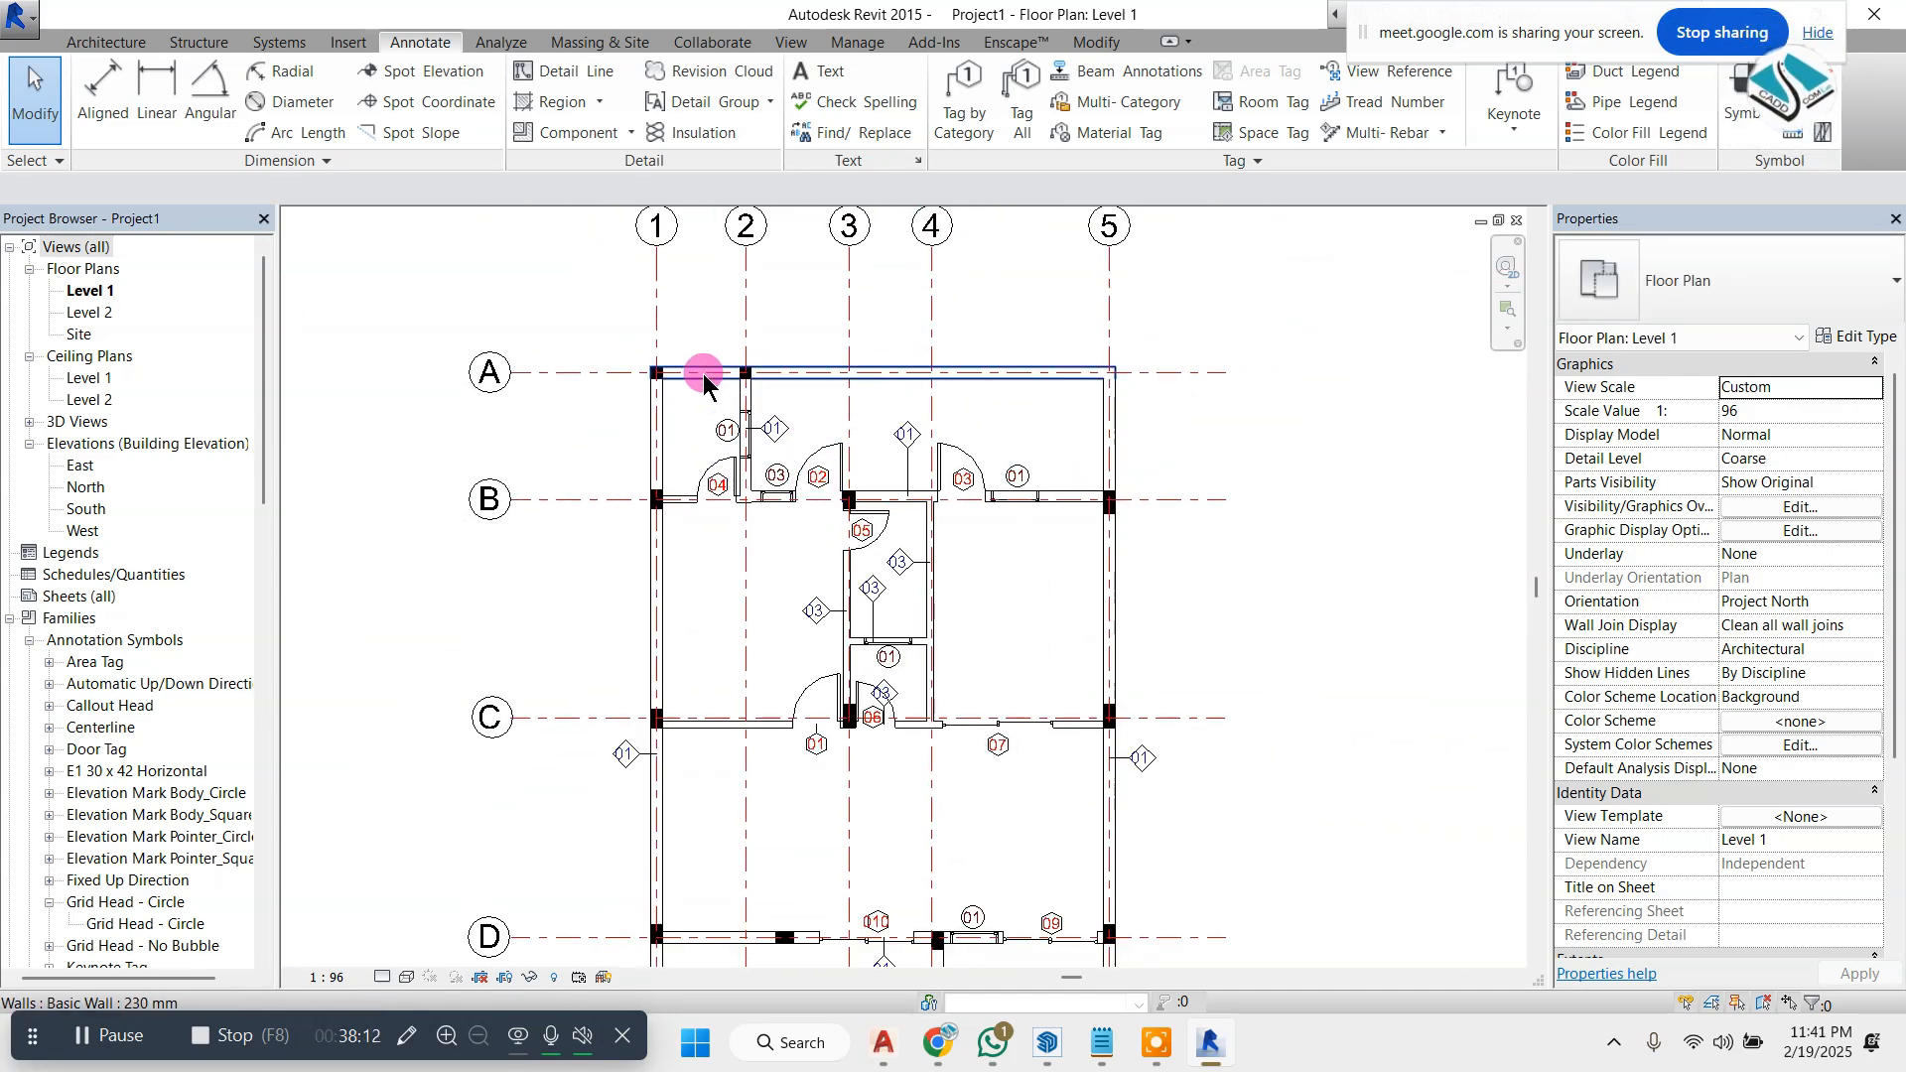
scroll(704, 383, up, 1)
click(84, 42)
click(1102, 99)
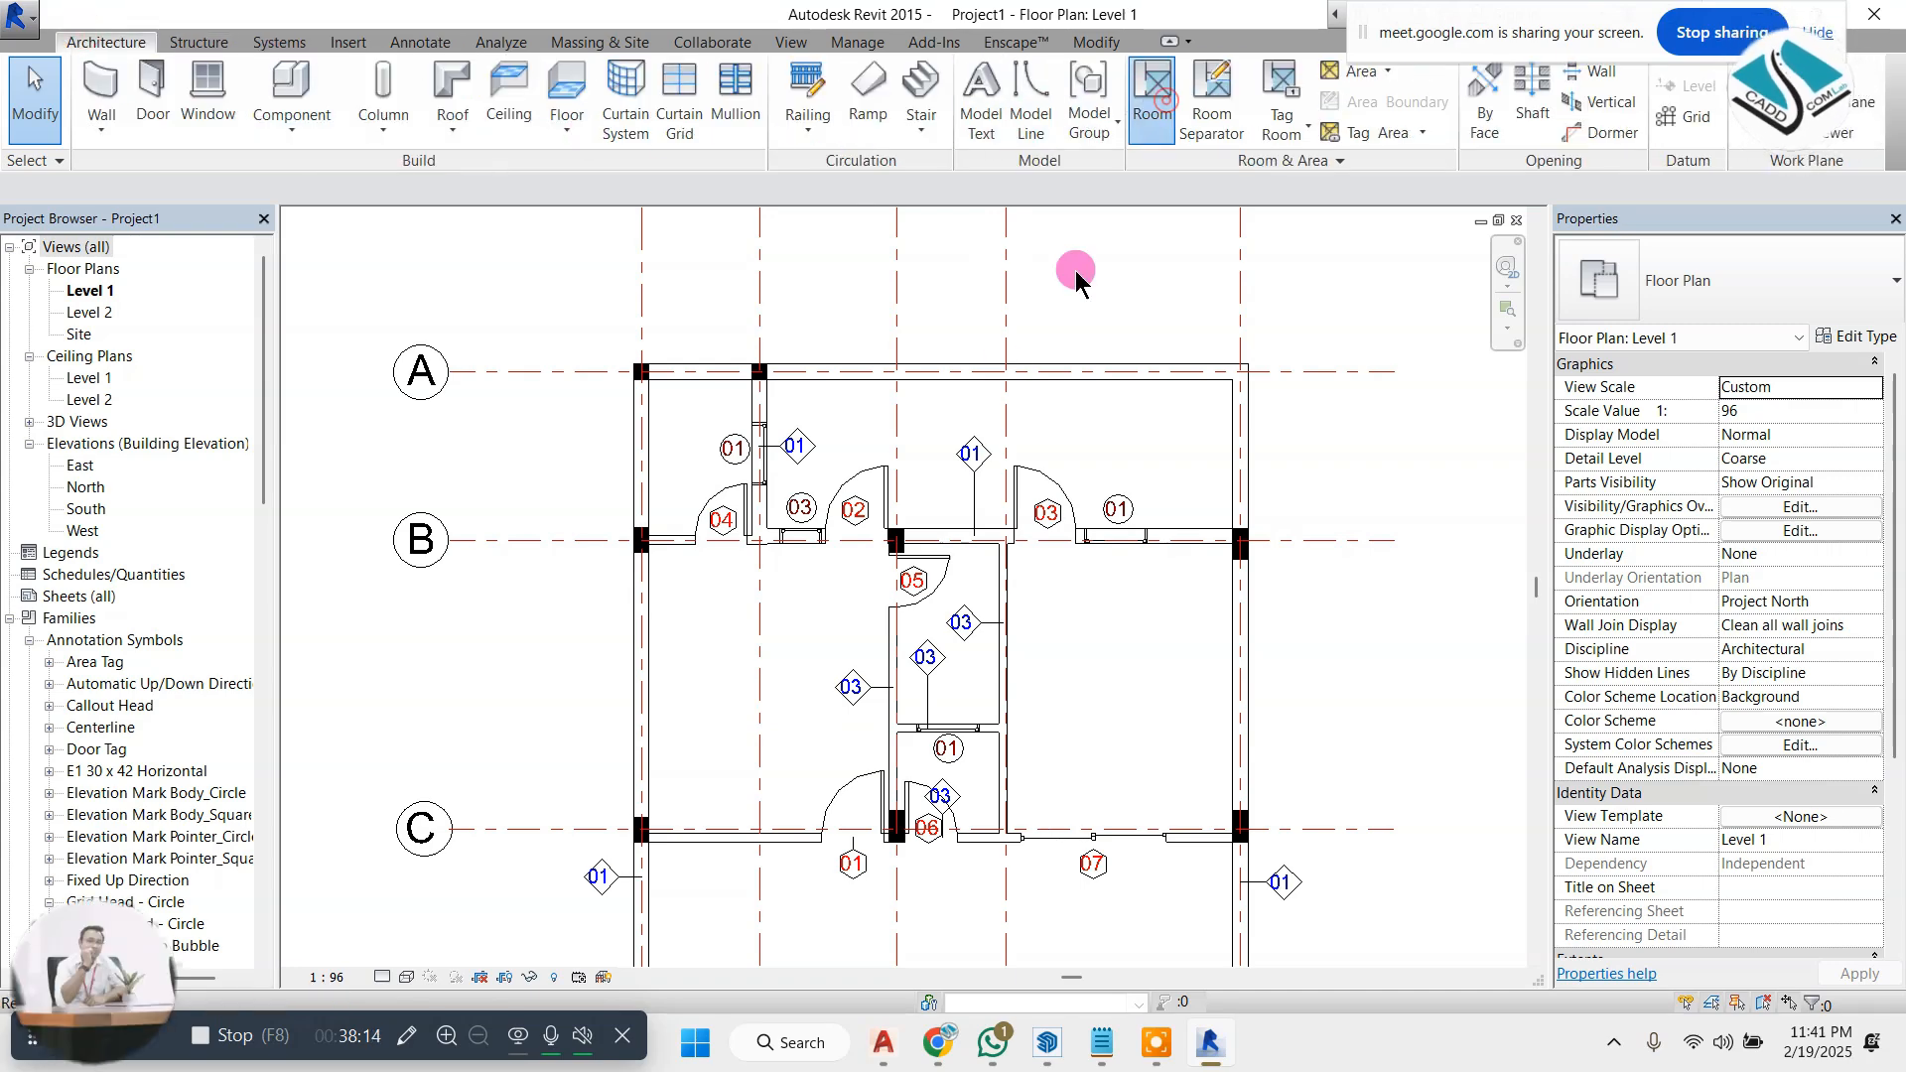
scroll(665, 442, up, 2)
click(735, 443)
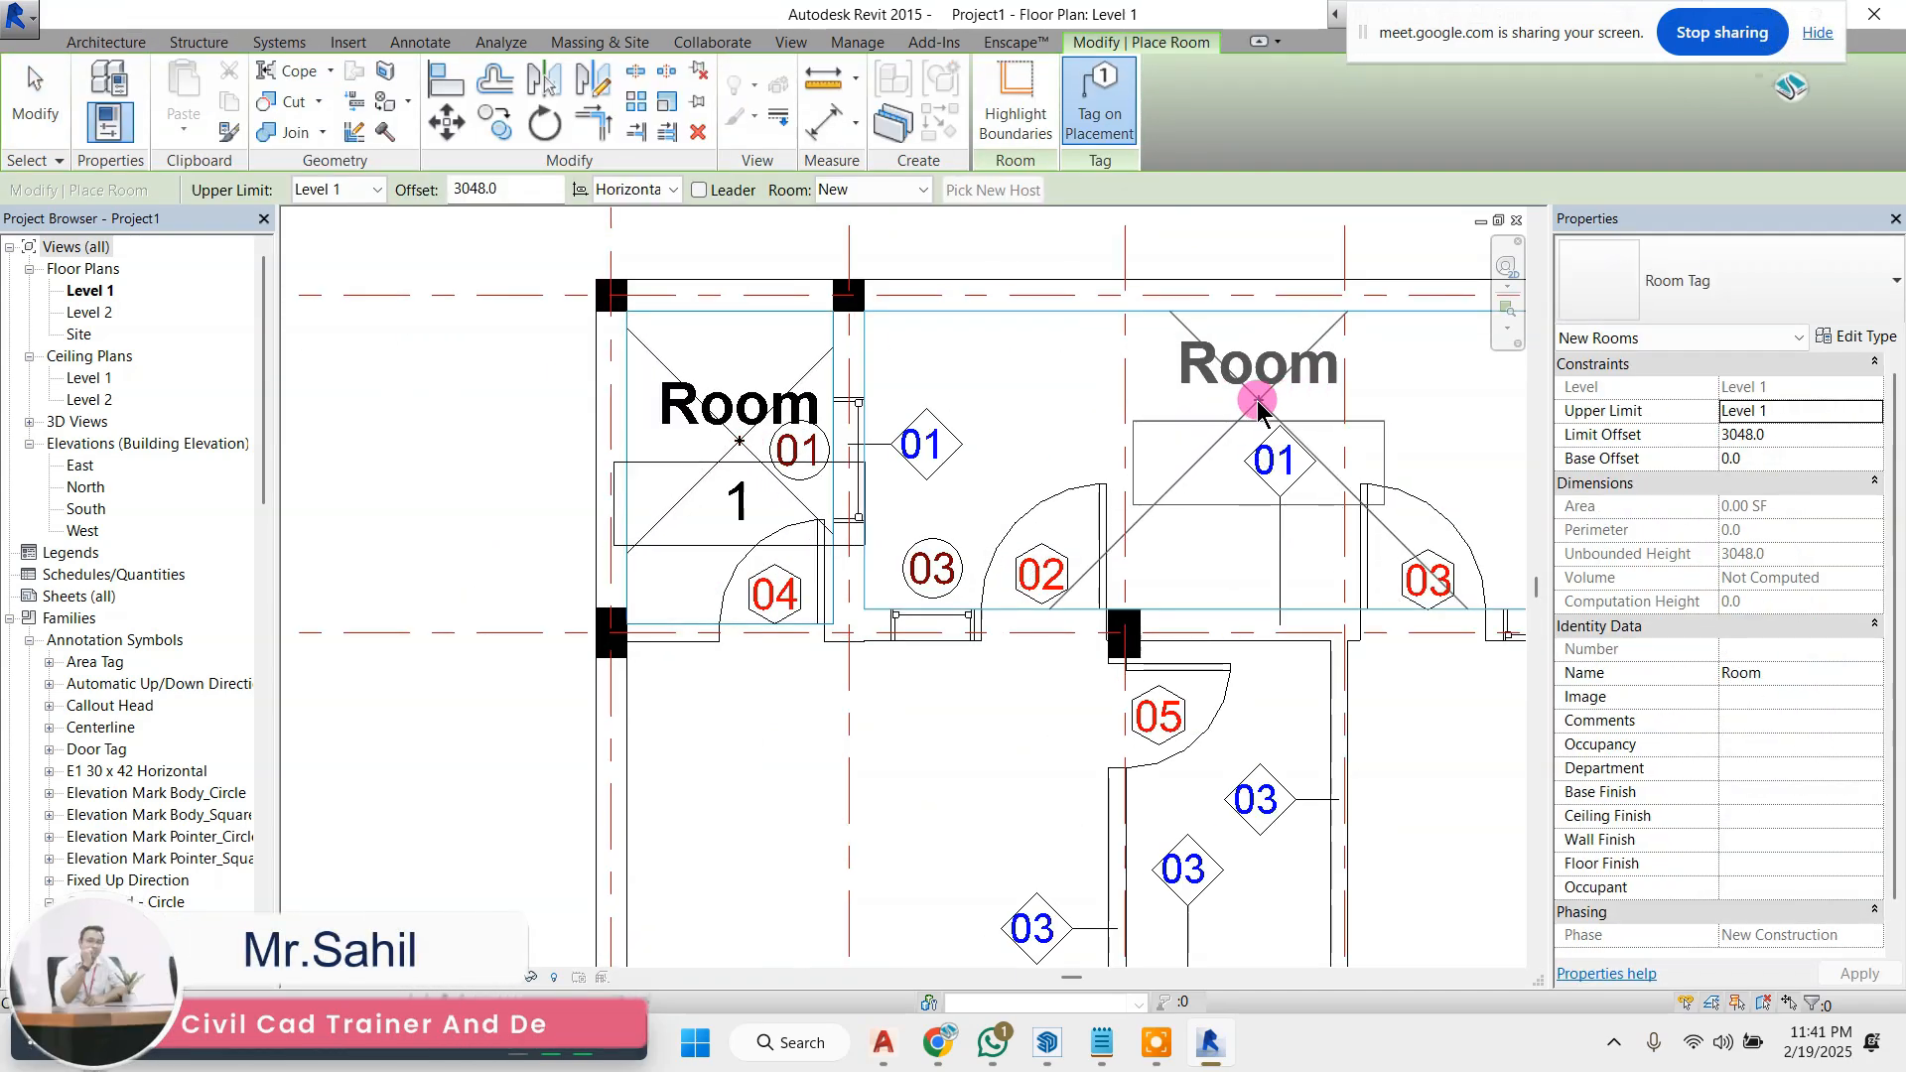
click(1350, 422)
- Place tagged rooms in the four enclosed spaces between grids B and C
scroll(764, 459, down, 2)
click(833, 692)
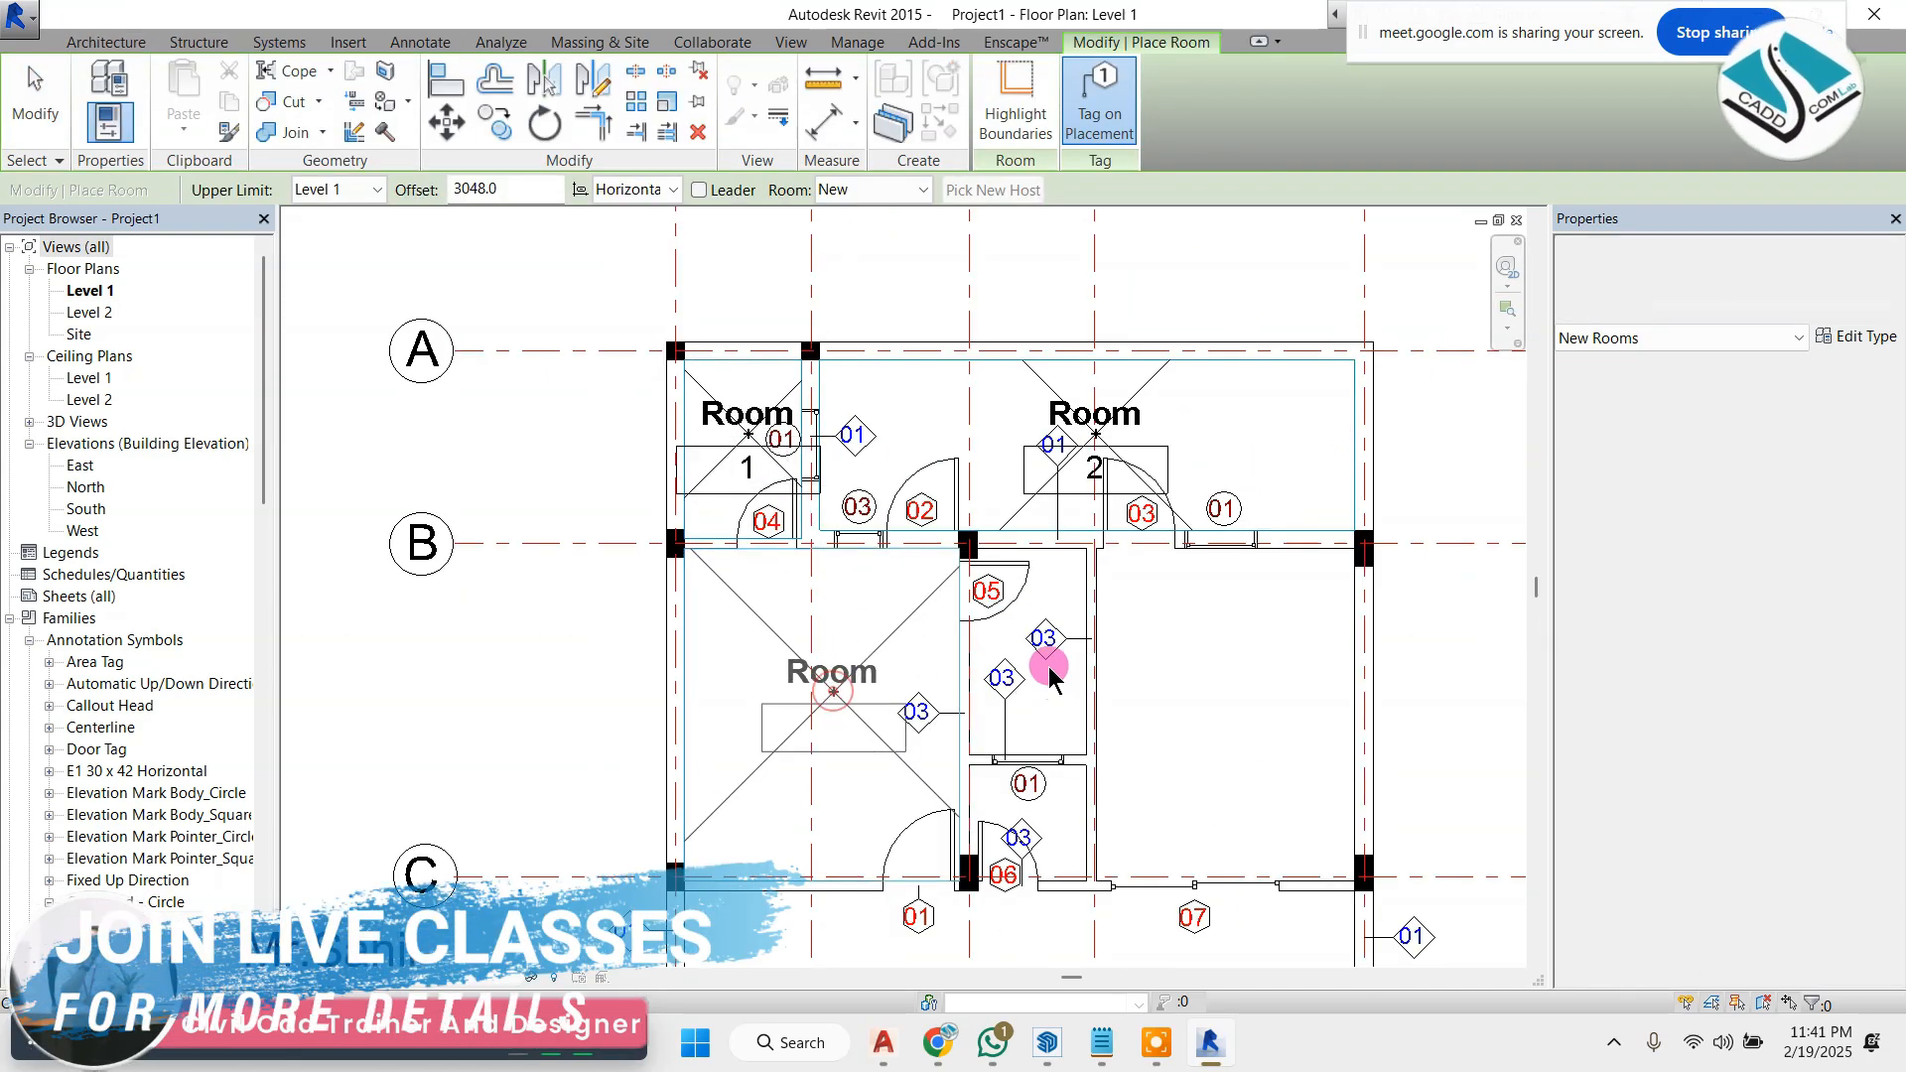
click(1023, 652)
click(1043, 809)
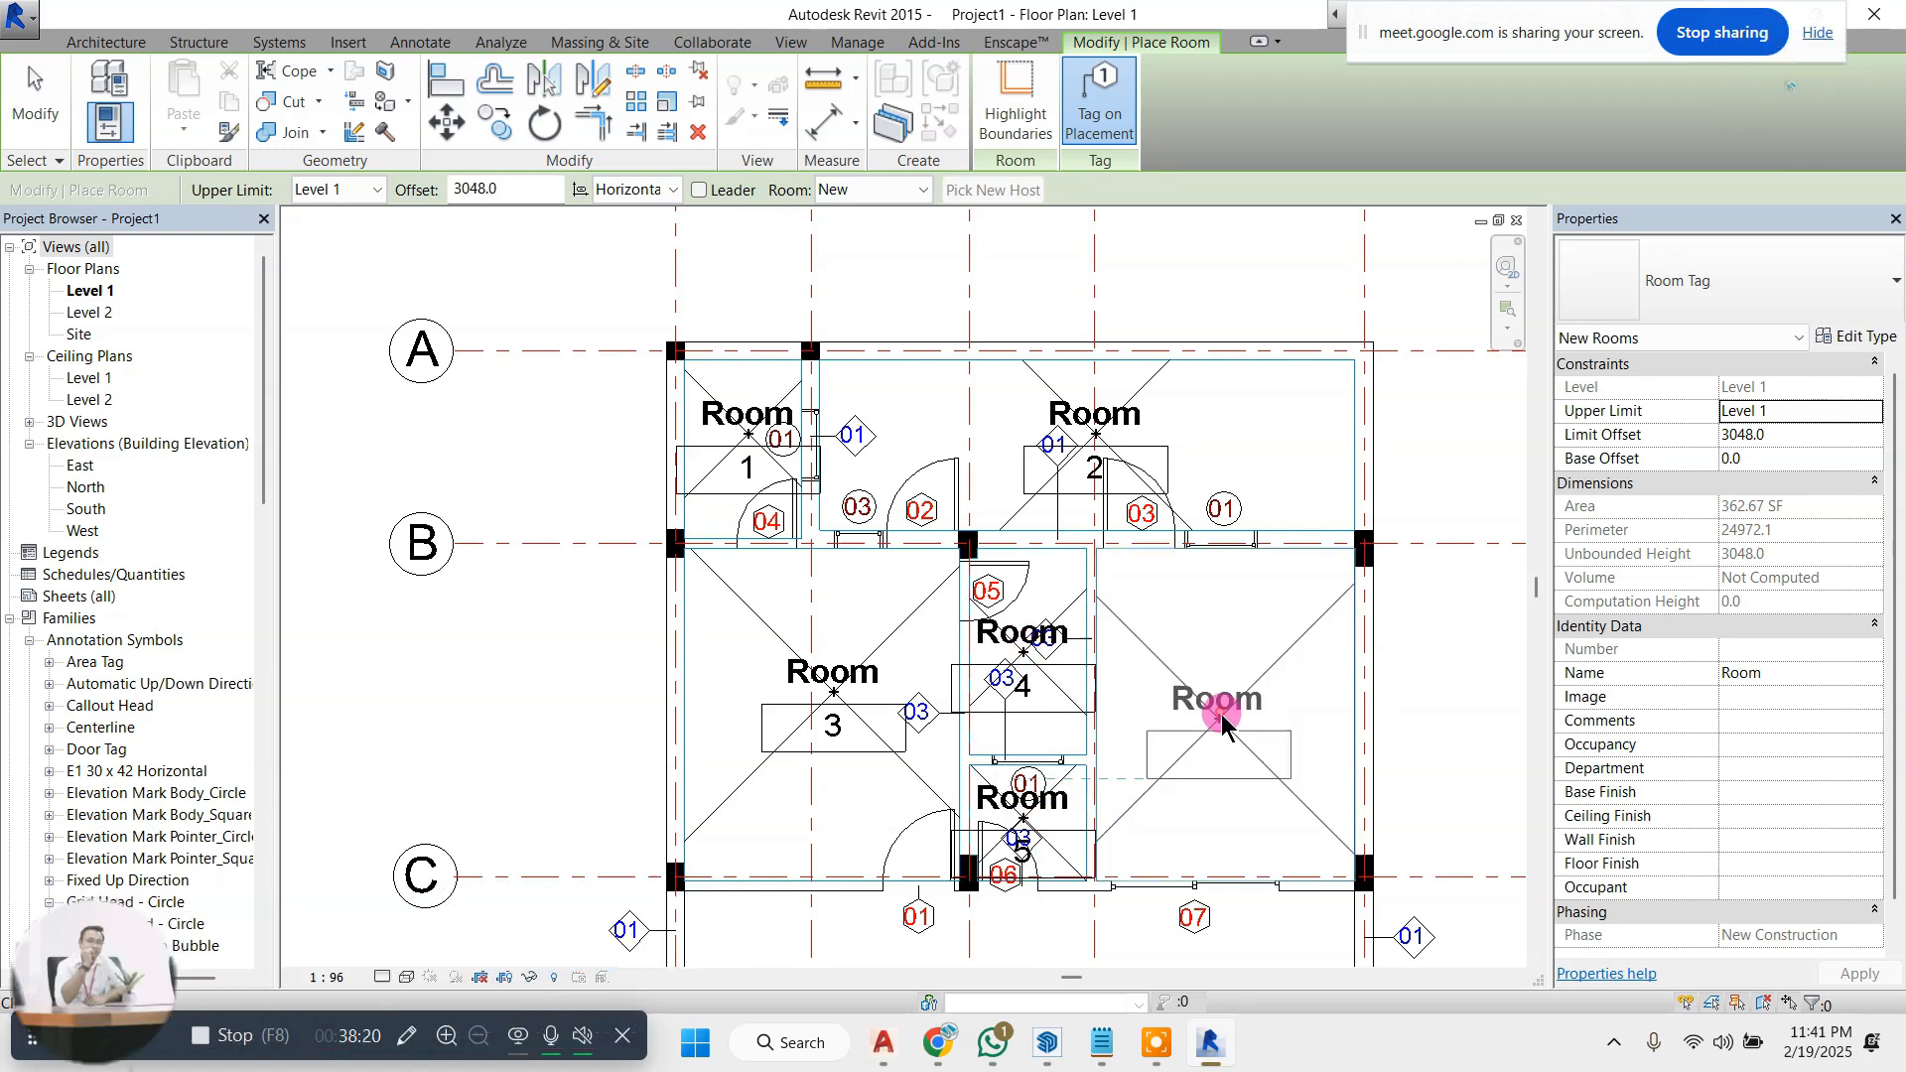
click(1217, 707)
- Place tagged rooms in the full-width space between grids C and D and the enclosed space between grids D and E
scroll(874, 407, down, 3)
scroll(882, 704, up, 3)
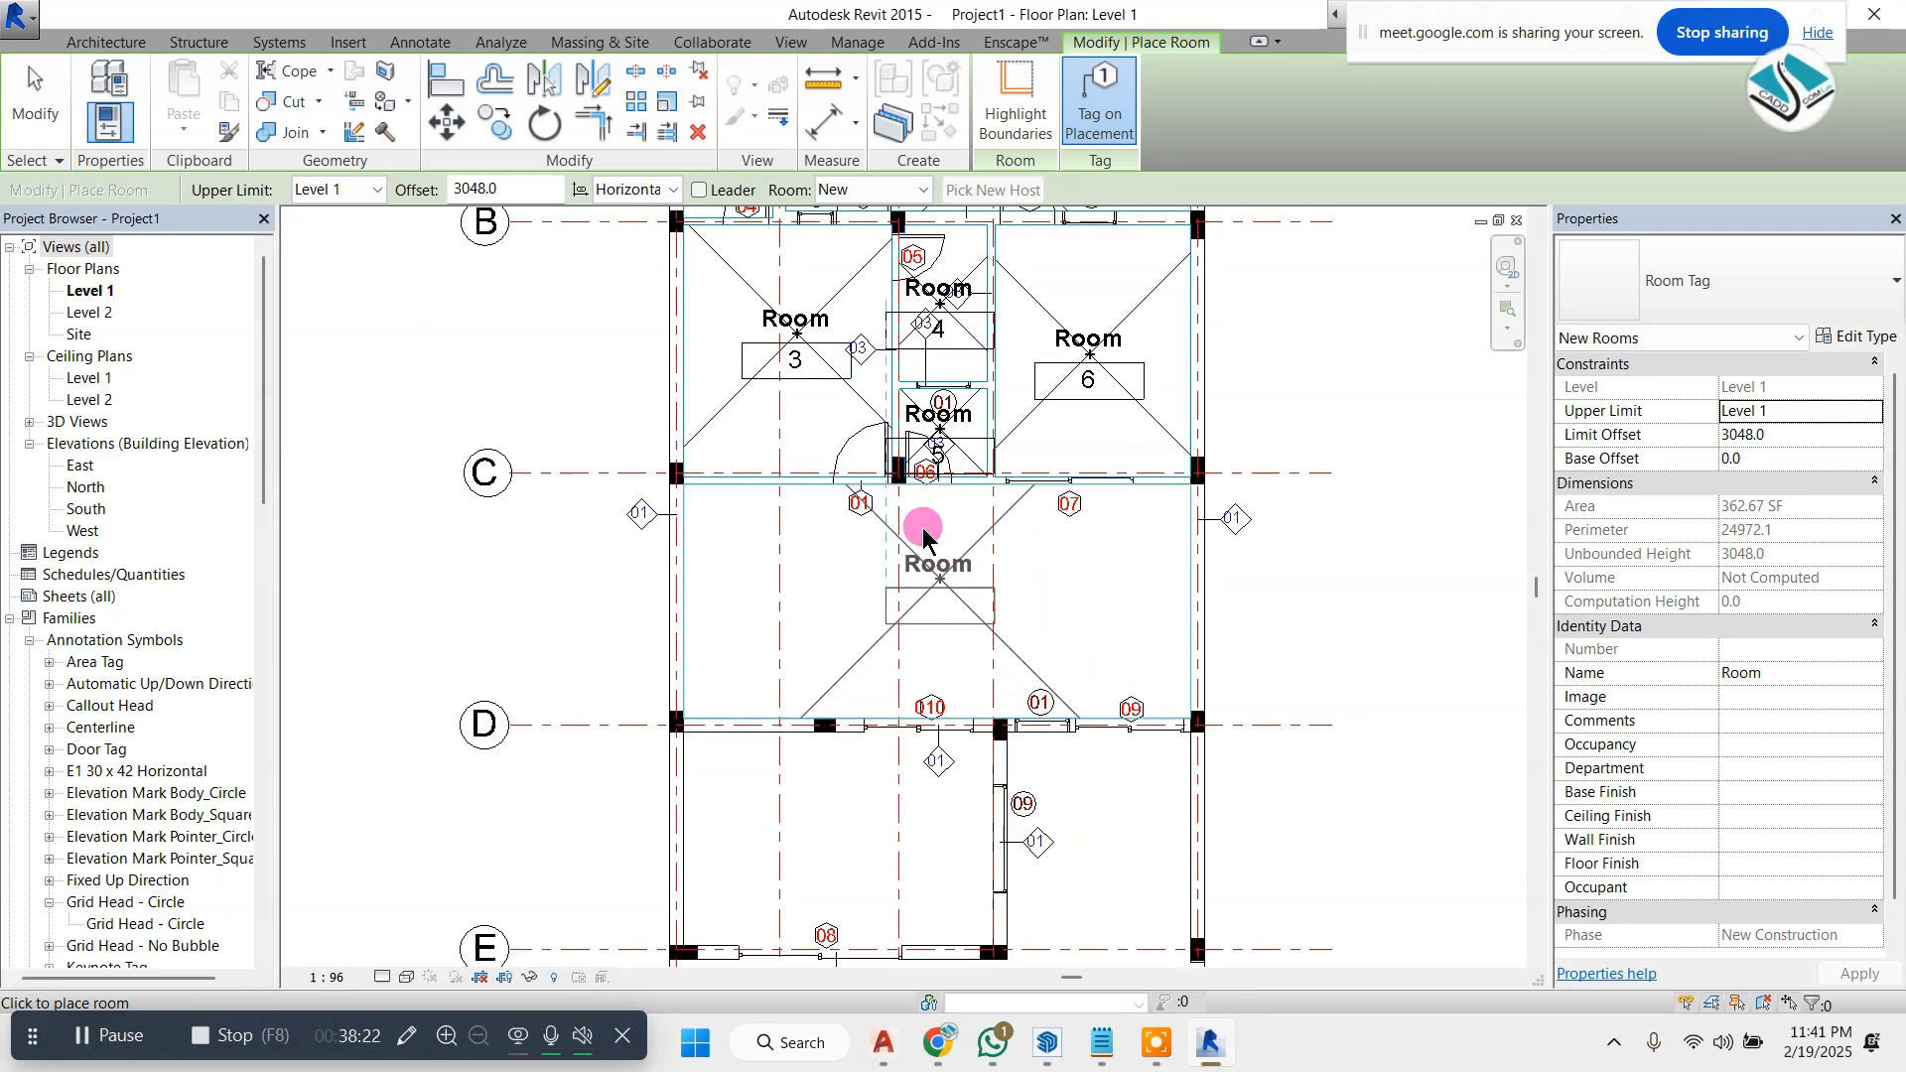
click(938, 597)
scroll(809, 516, down, 3)
scroll(824, 618, up, 3)
click(829, 617)
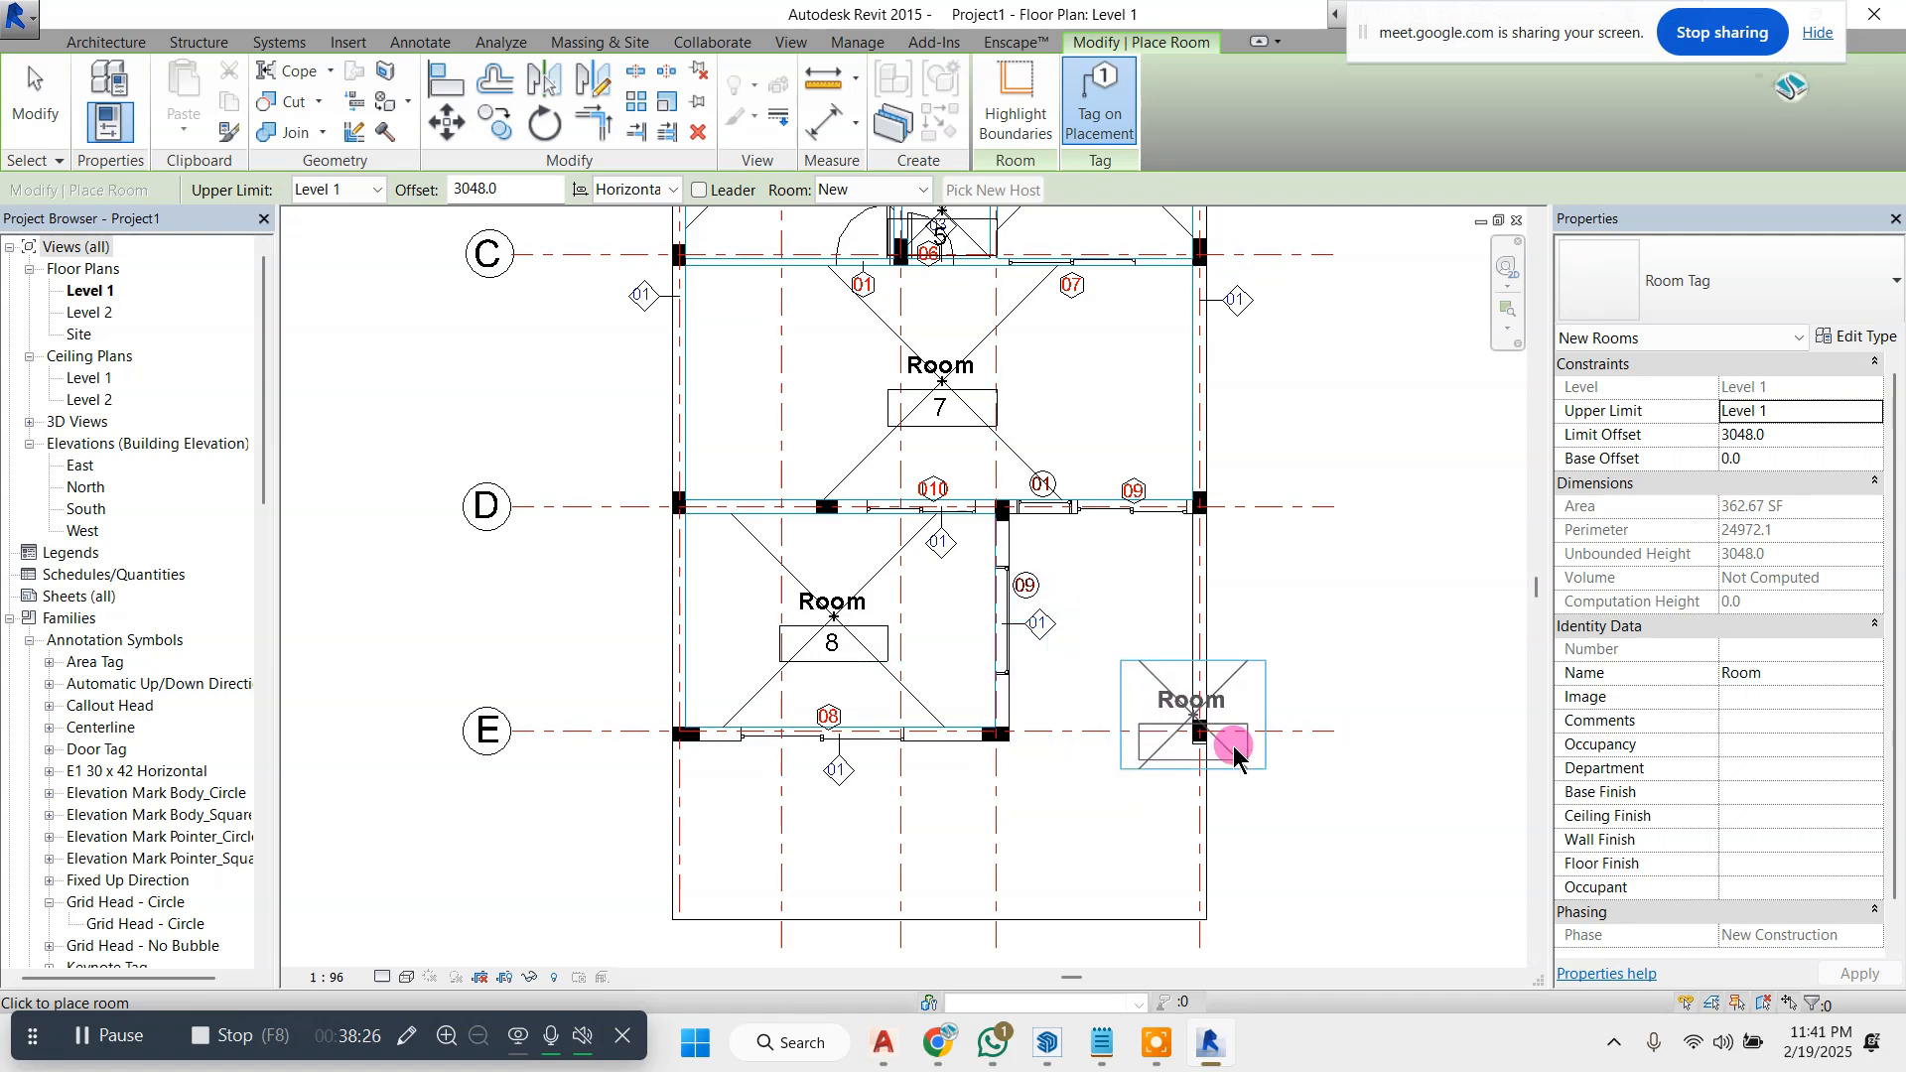
scroll(1233, 746, up, 1)
click(822, 839)
scroll(894, 754, down, 3)
key(Escape)
key(Escape)
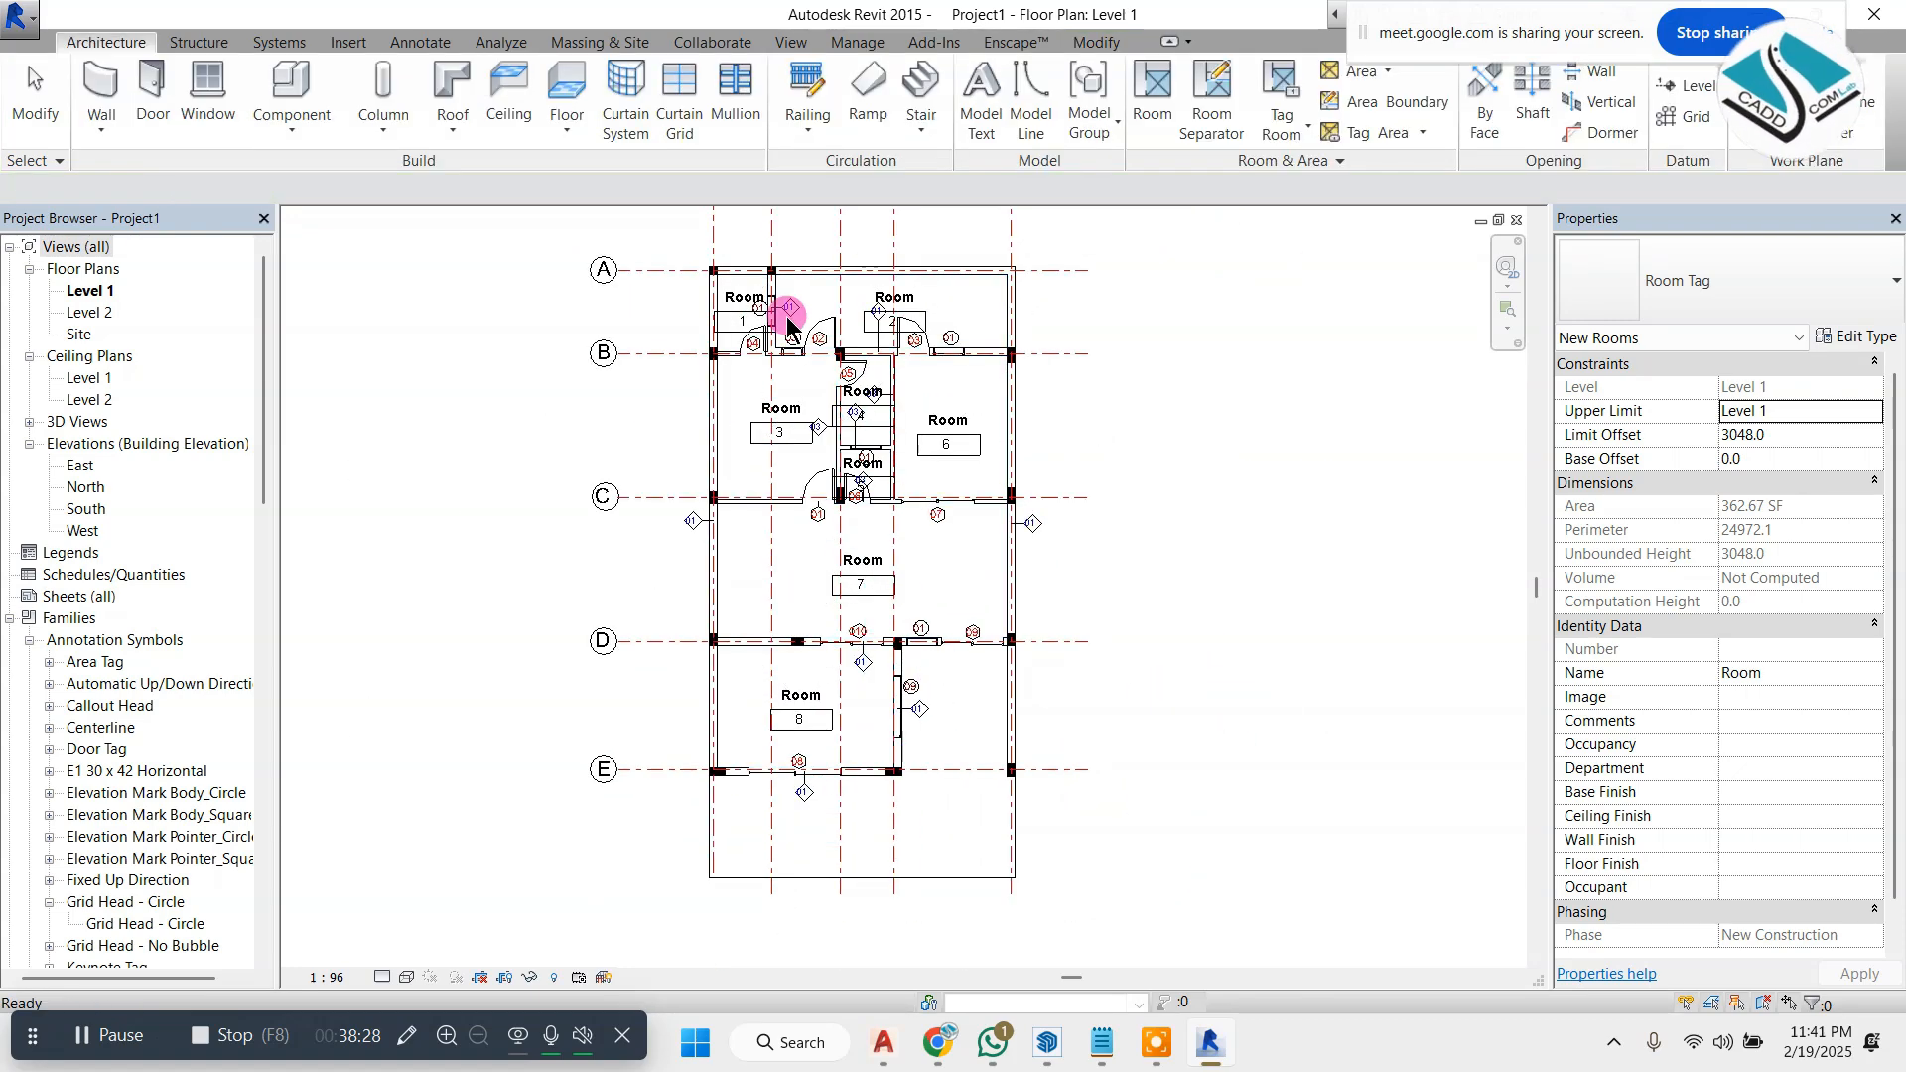
- Make the imported 1.dwg visible in the Level 1 plan through the Visibility/Graphic Overrides
scroll(786, 316, up, 3)
key(g)
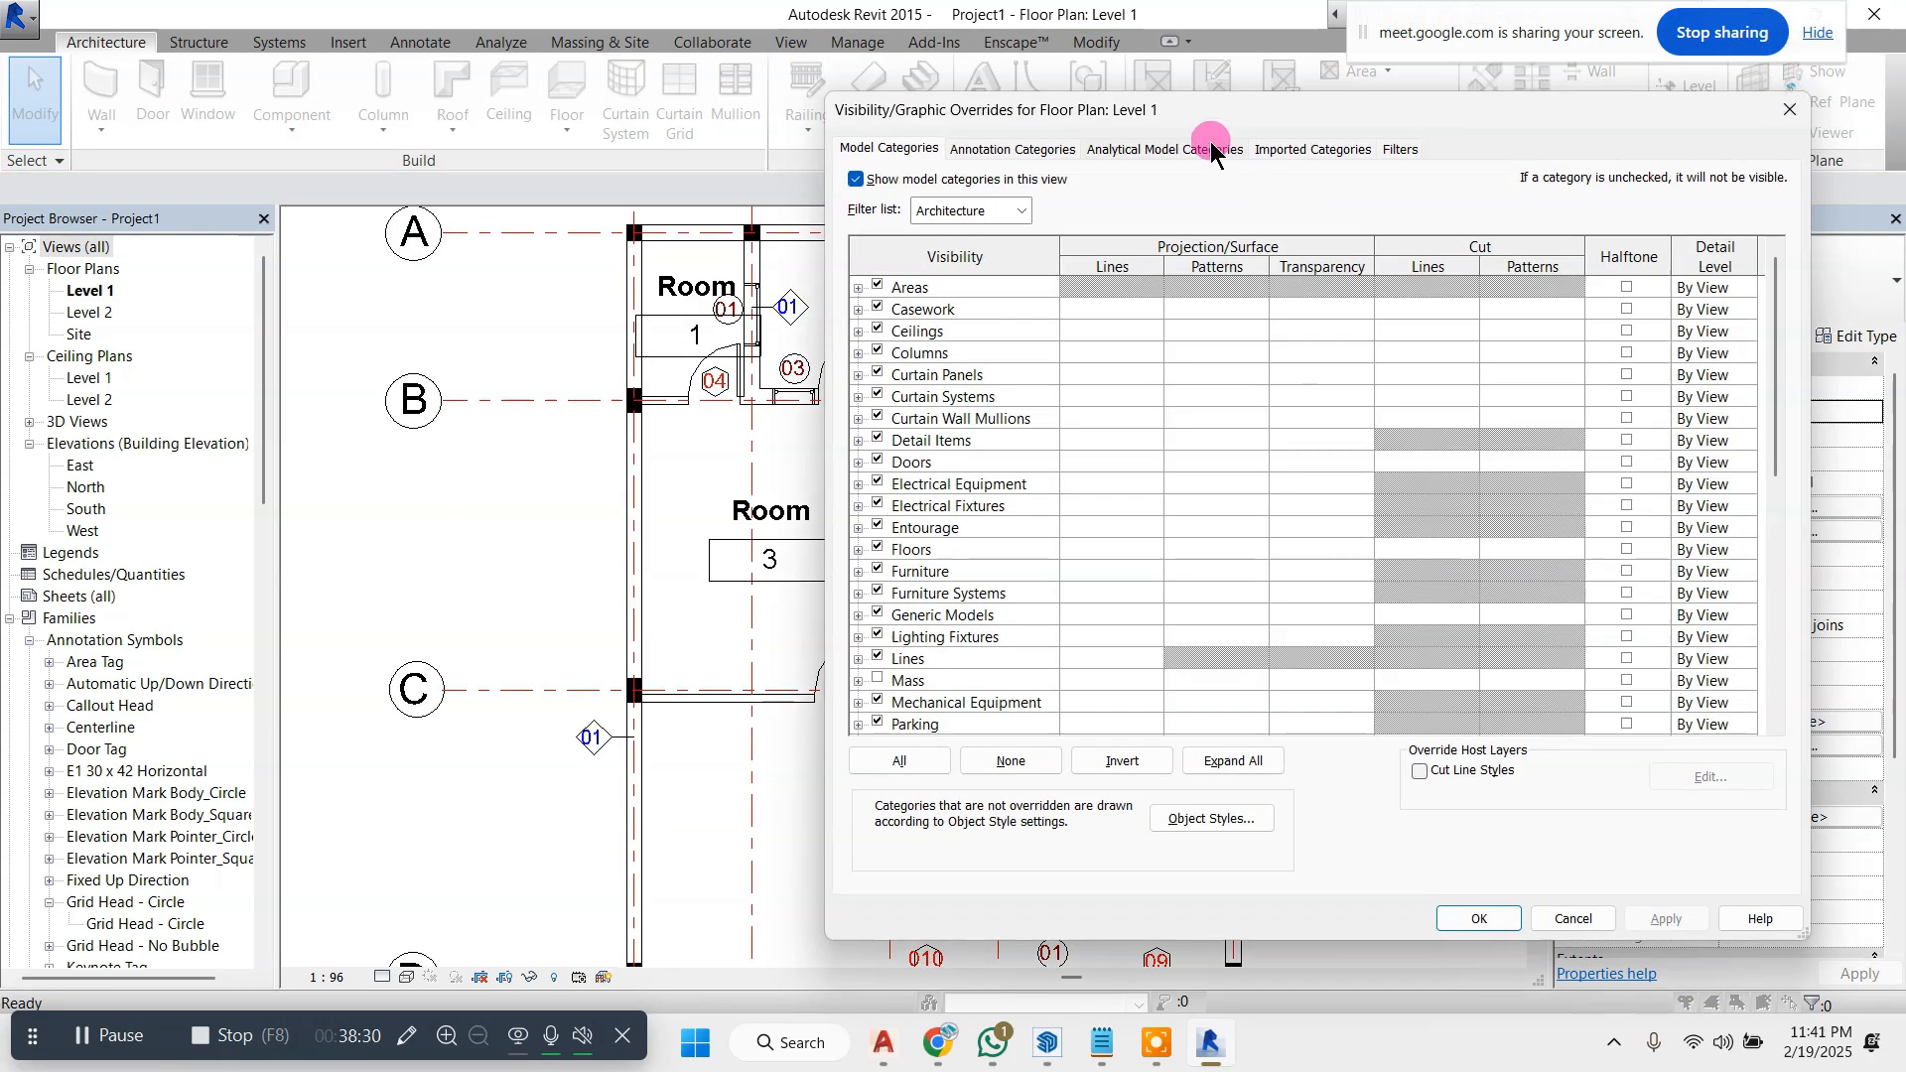
click(1267, 151)
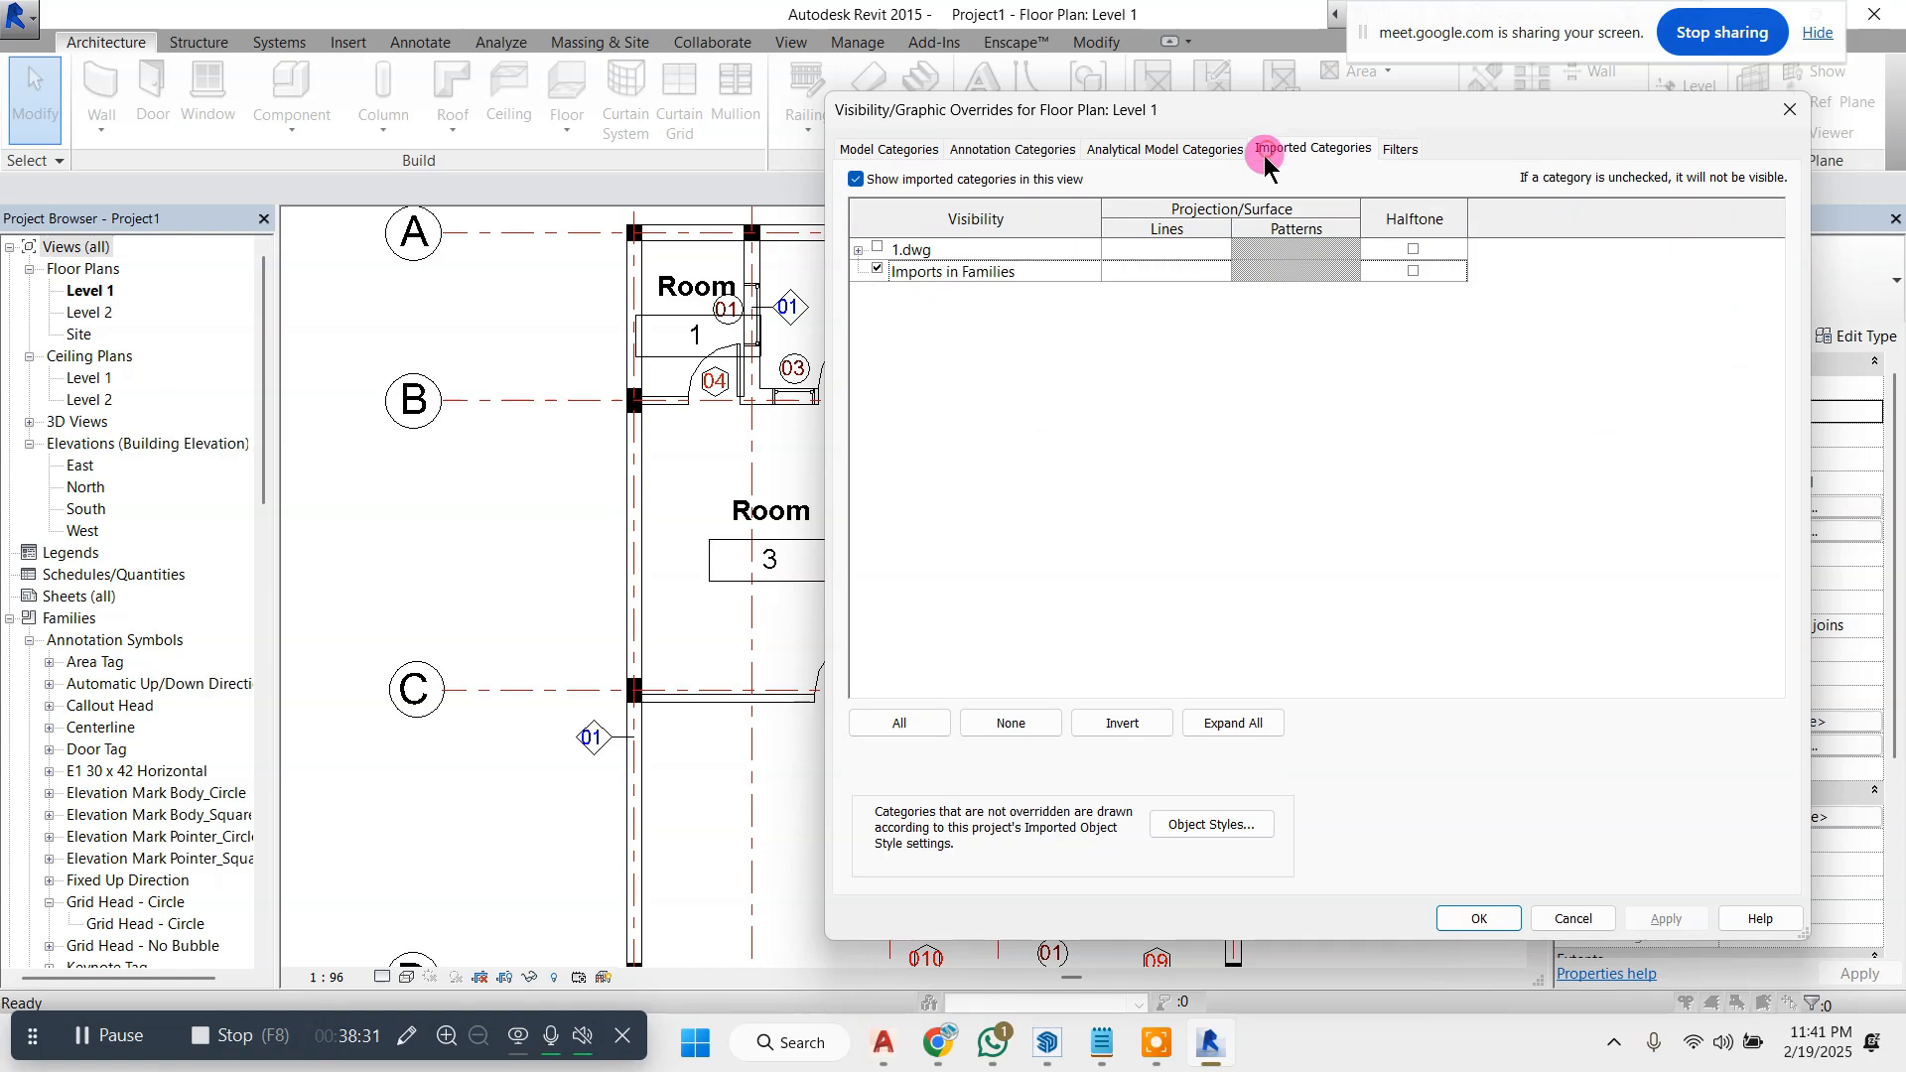
click(1473, 918)
scroll(732, 397, up, 5)
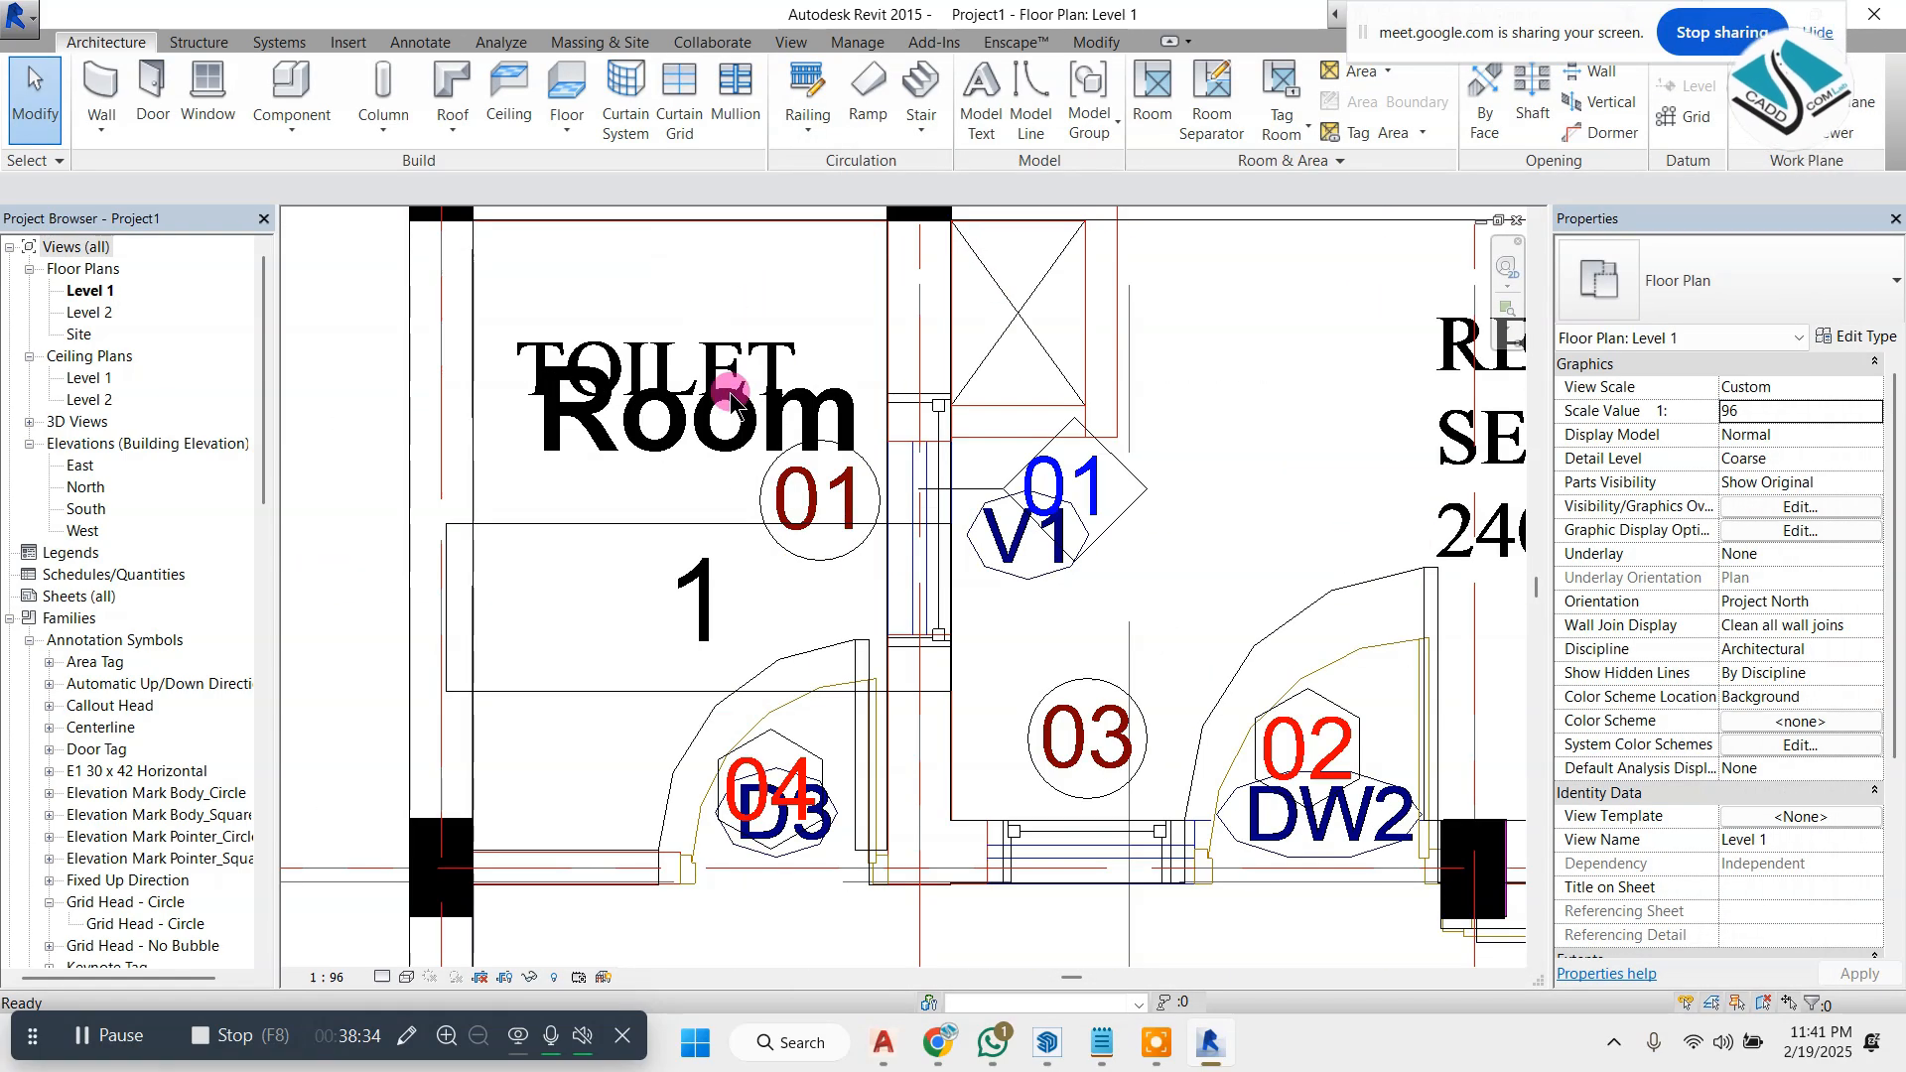
- Move the room tag of the toilet space just below the imported TOILET text
mouse_move(709, 430)
mouse_down()
mouse_move(681, 474)
mouse_move(722, 454)
mouse_up()
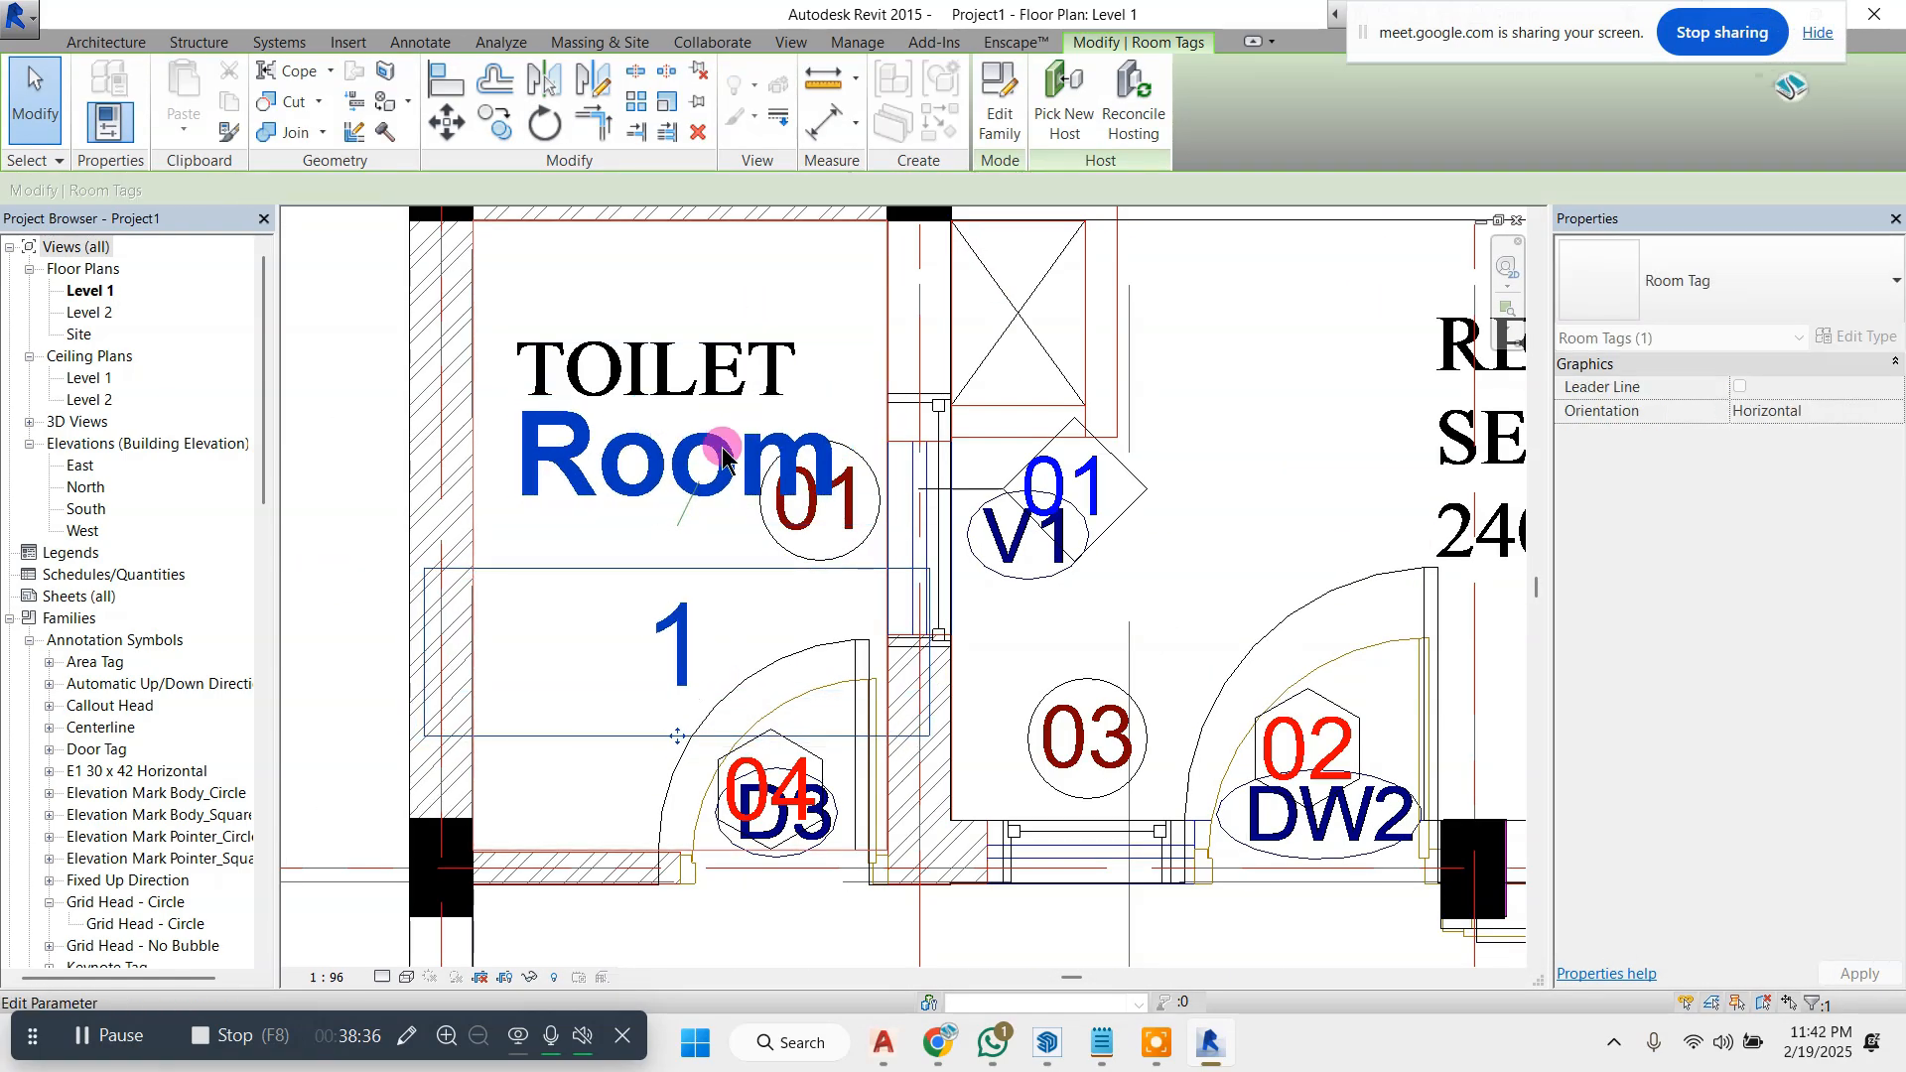
key(Escape)
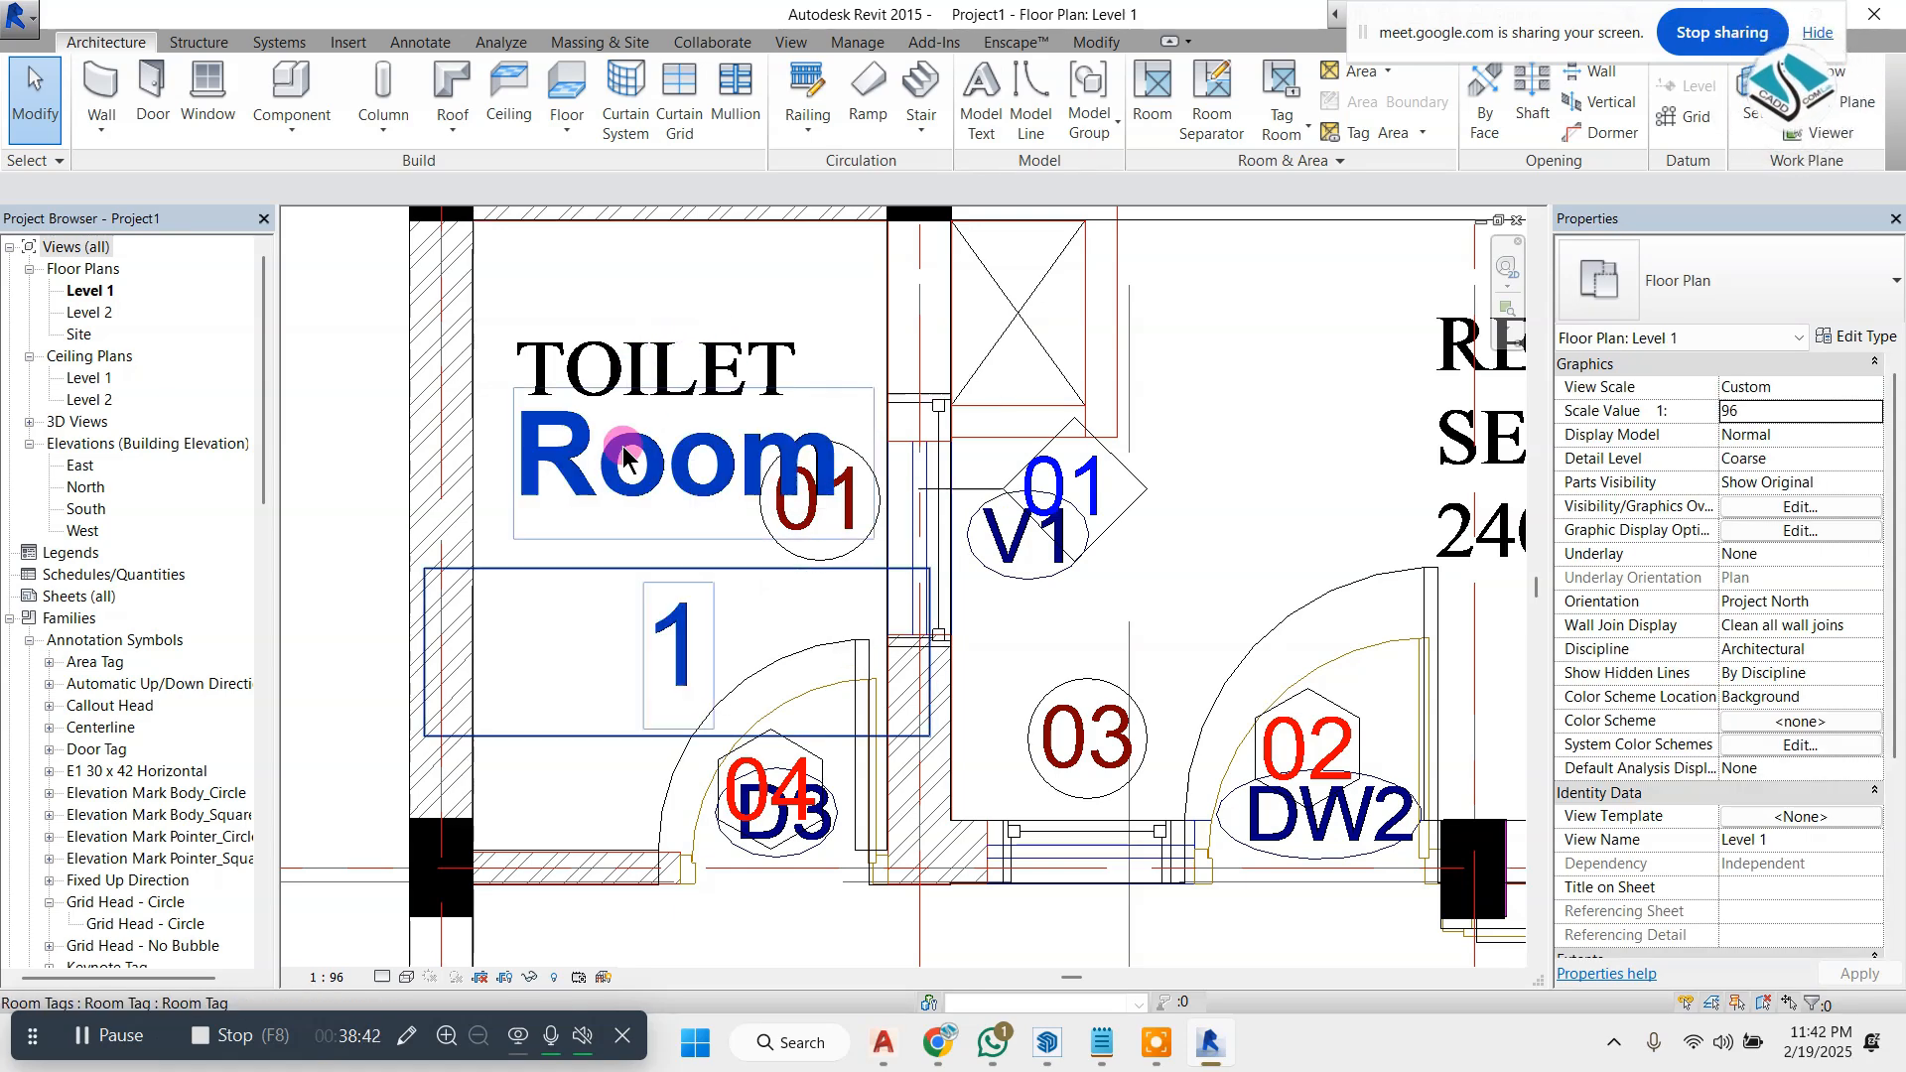
- Open the Room Tag annotation family for editing
scroll(196, 671, down, 1)
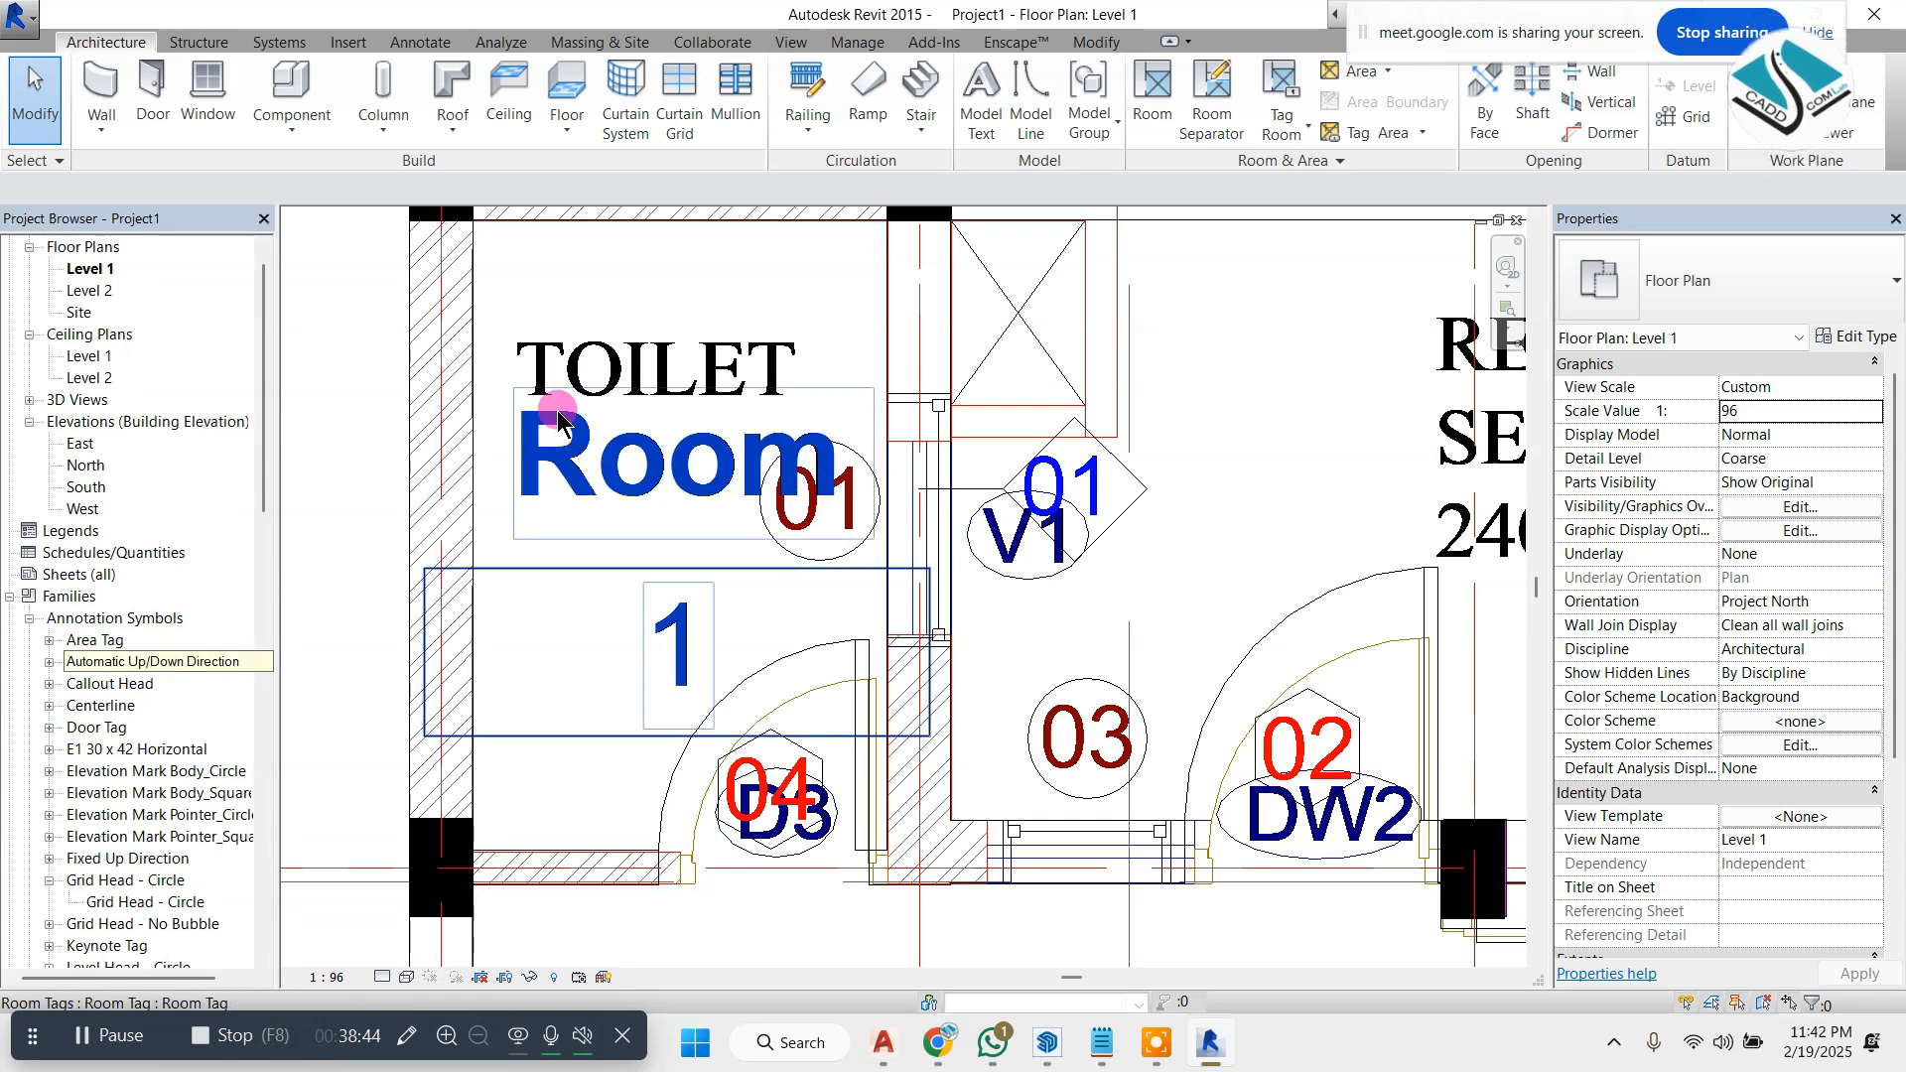
click(604, 402)
scroll(242, 582, down, 5)
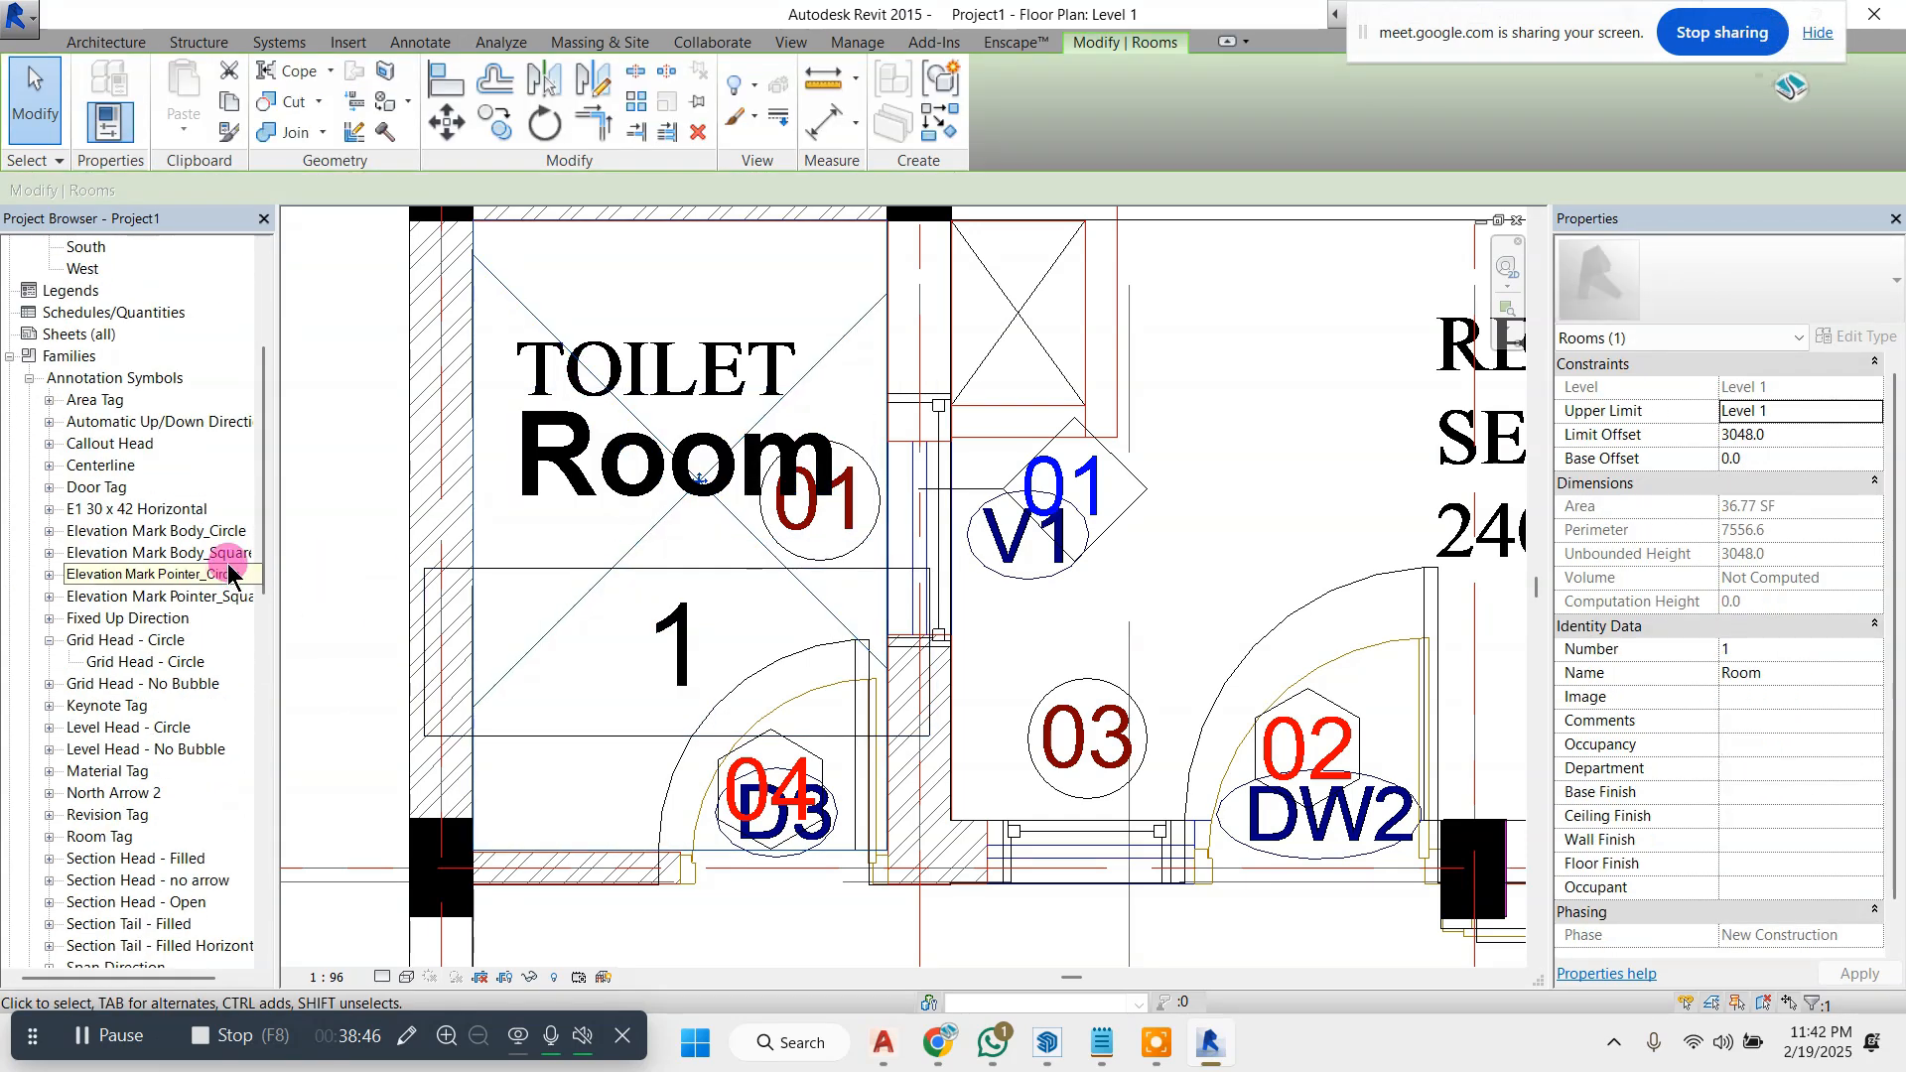
click(573, 490)
scroll(235, 576, down, 4)
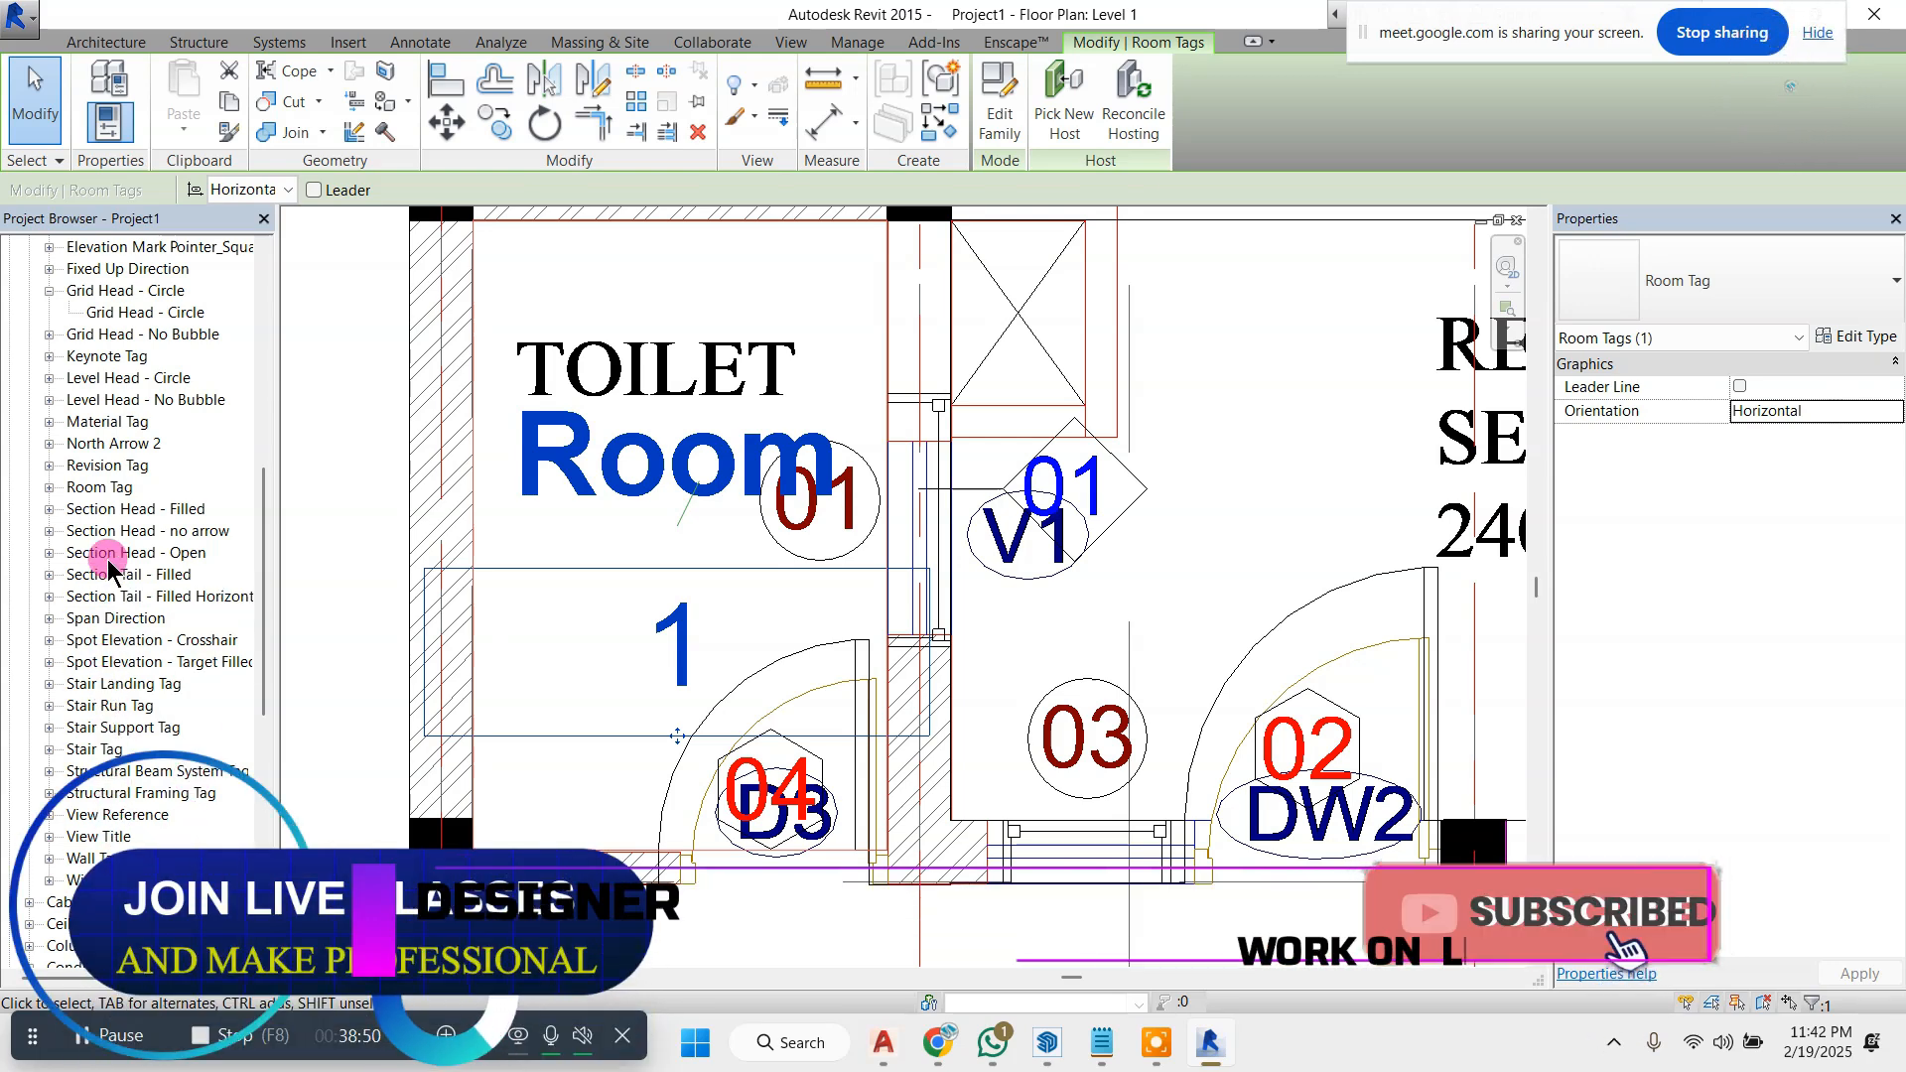
click(112, 488)
right_click(114, 489)
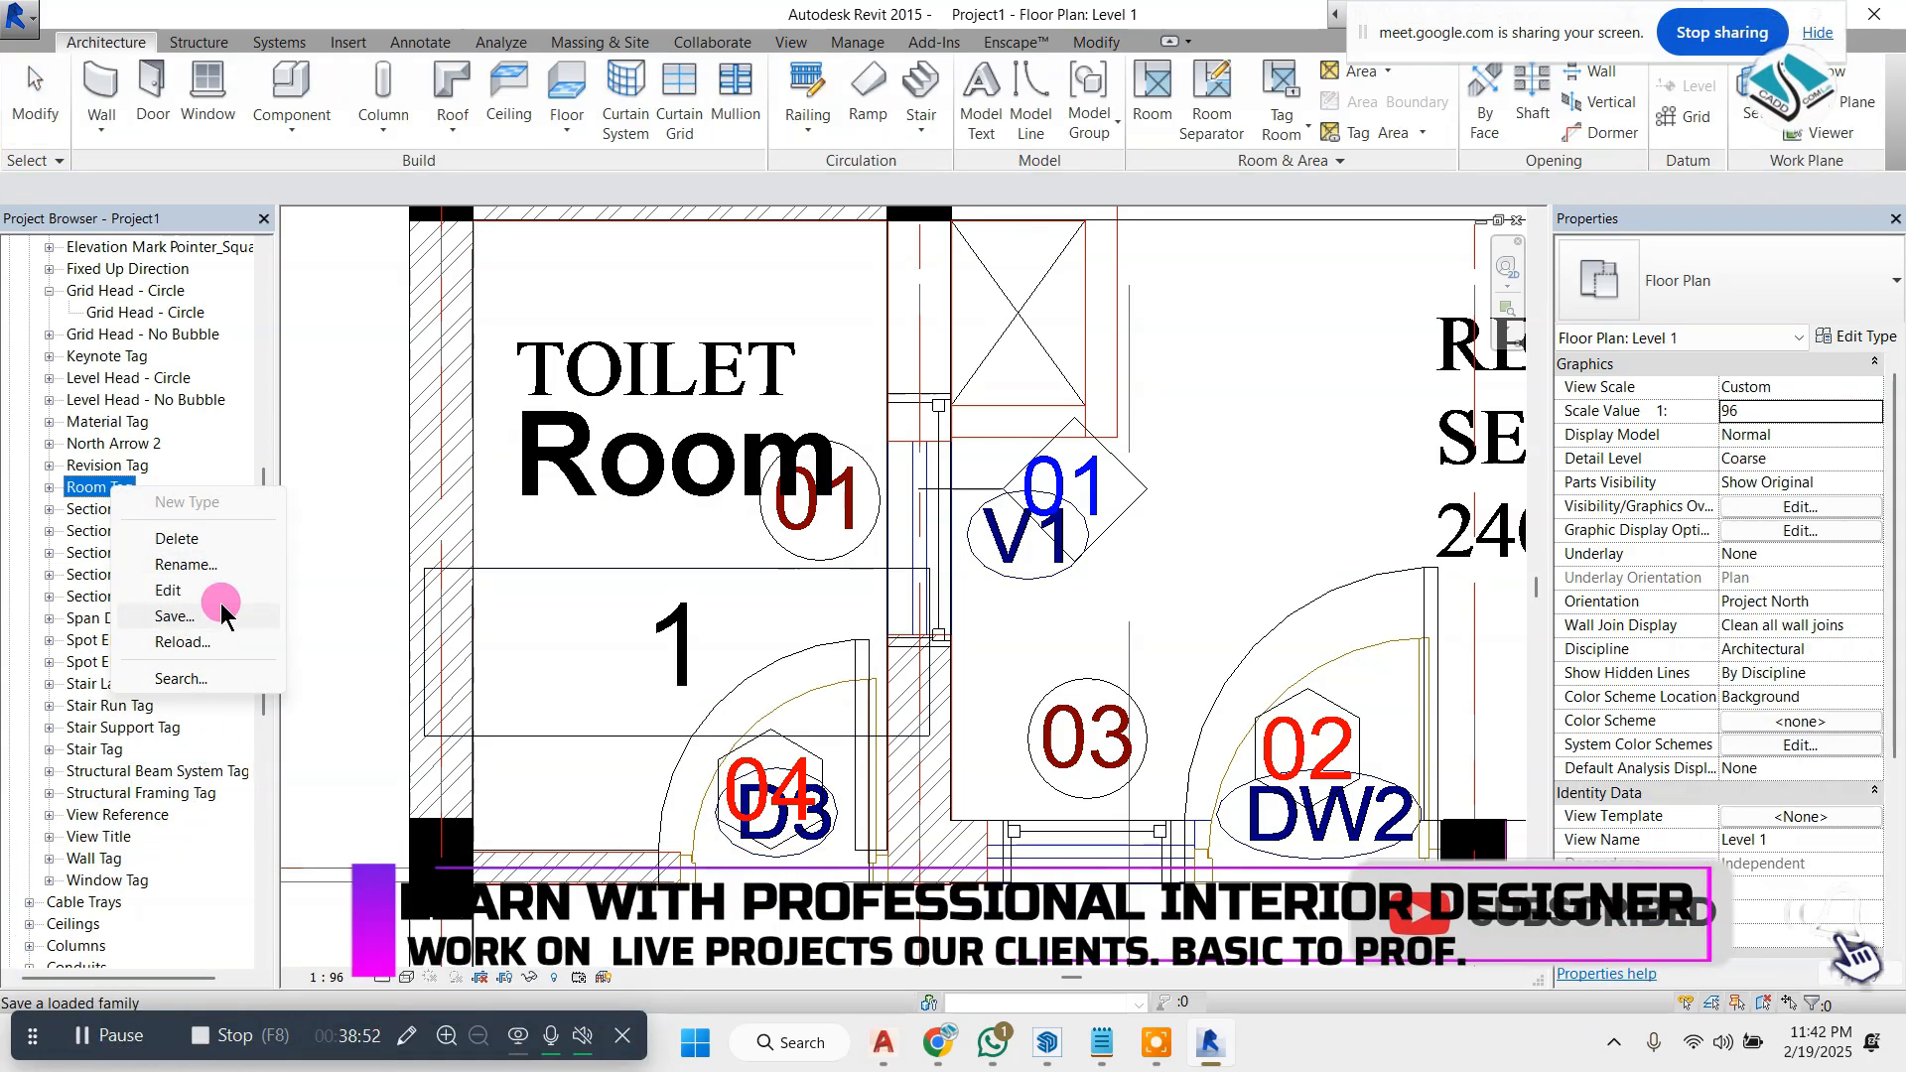
click(297, 626)
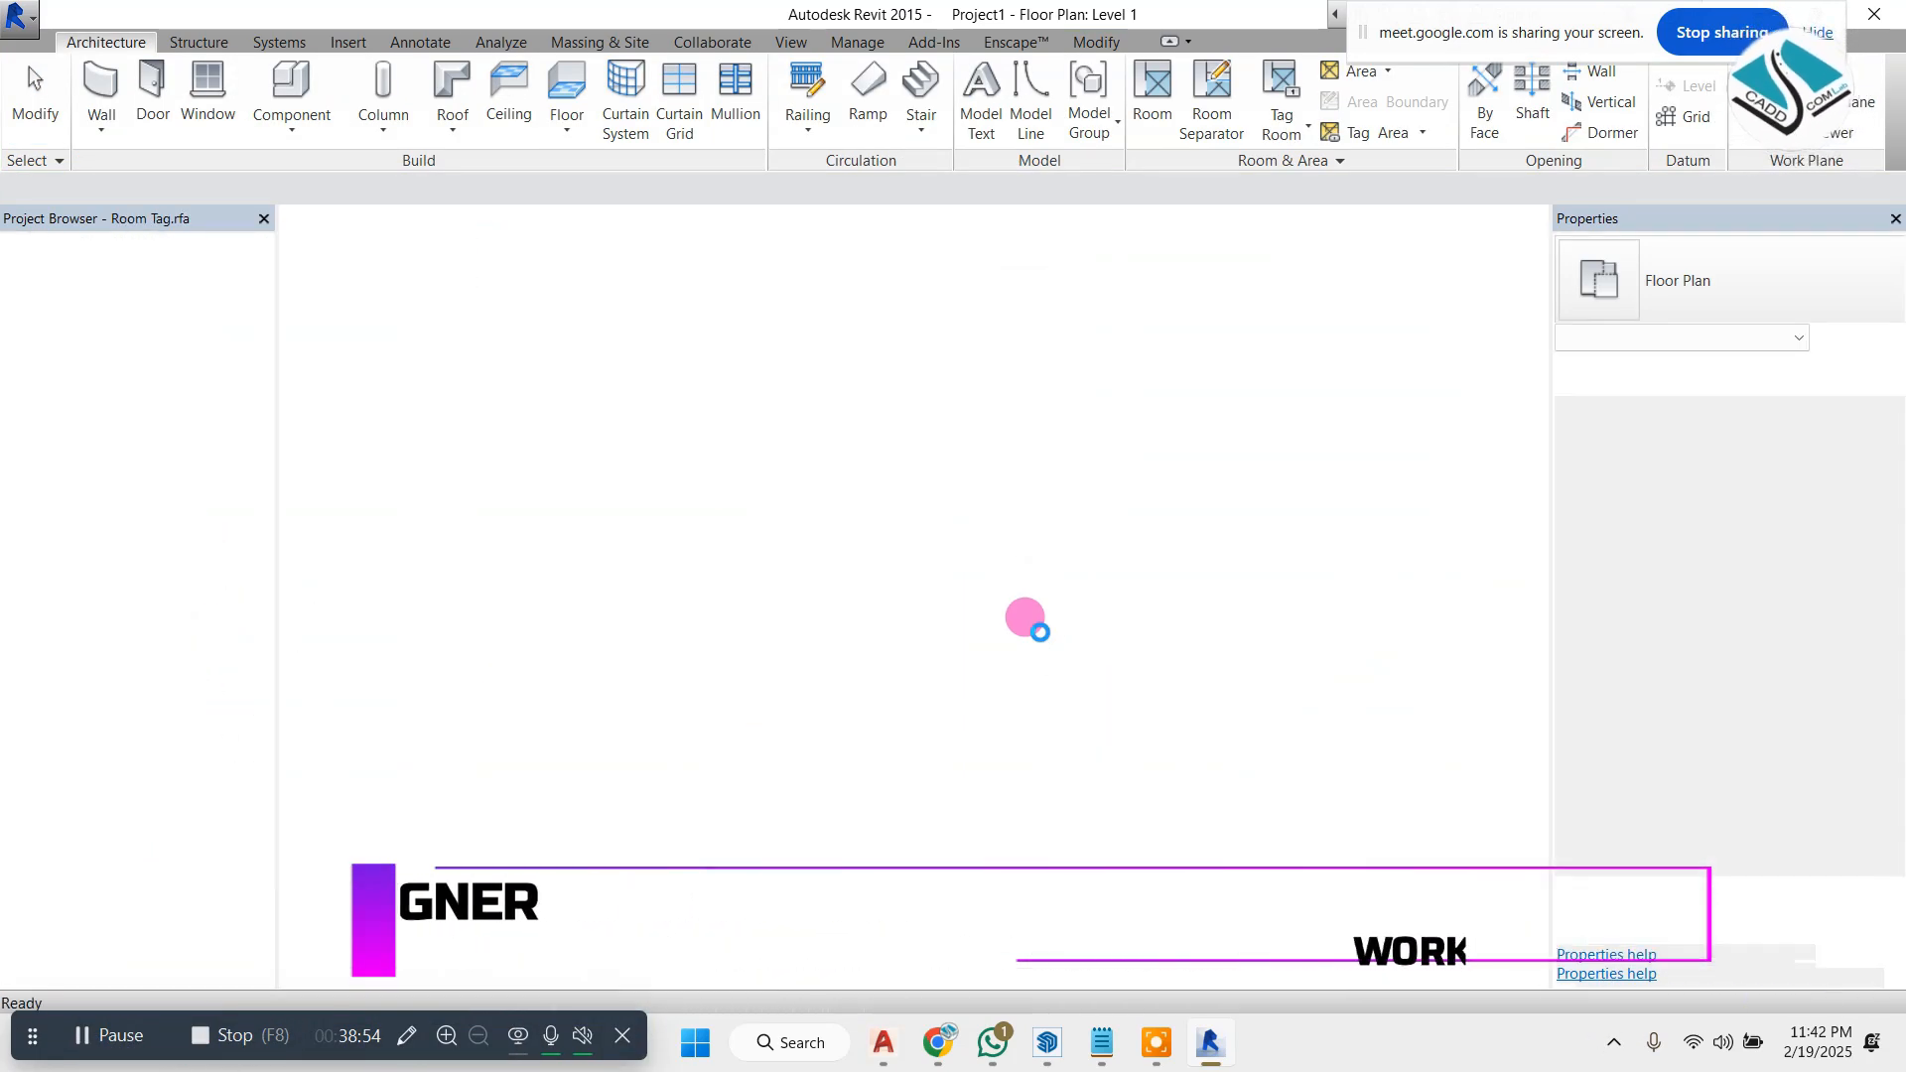
- Narrow the Room name label's box and delete the Volume label overlapping the area label
click(873, 456)
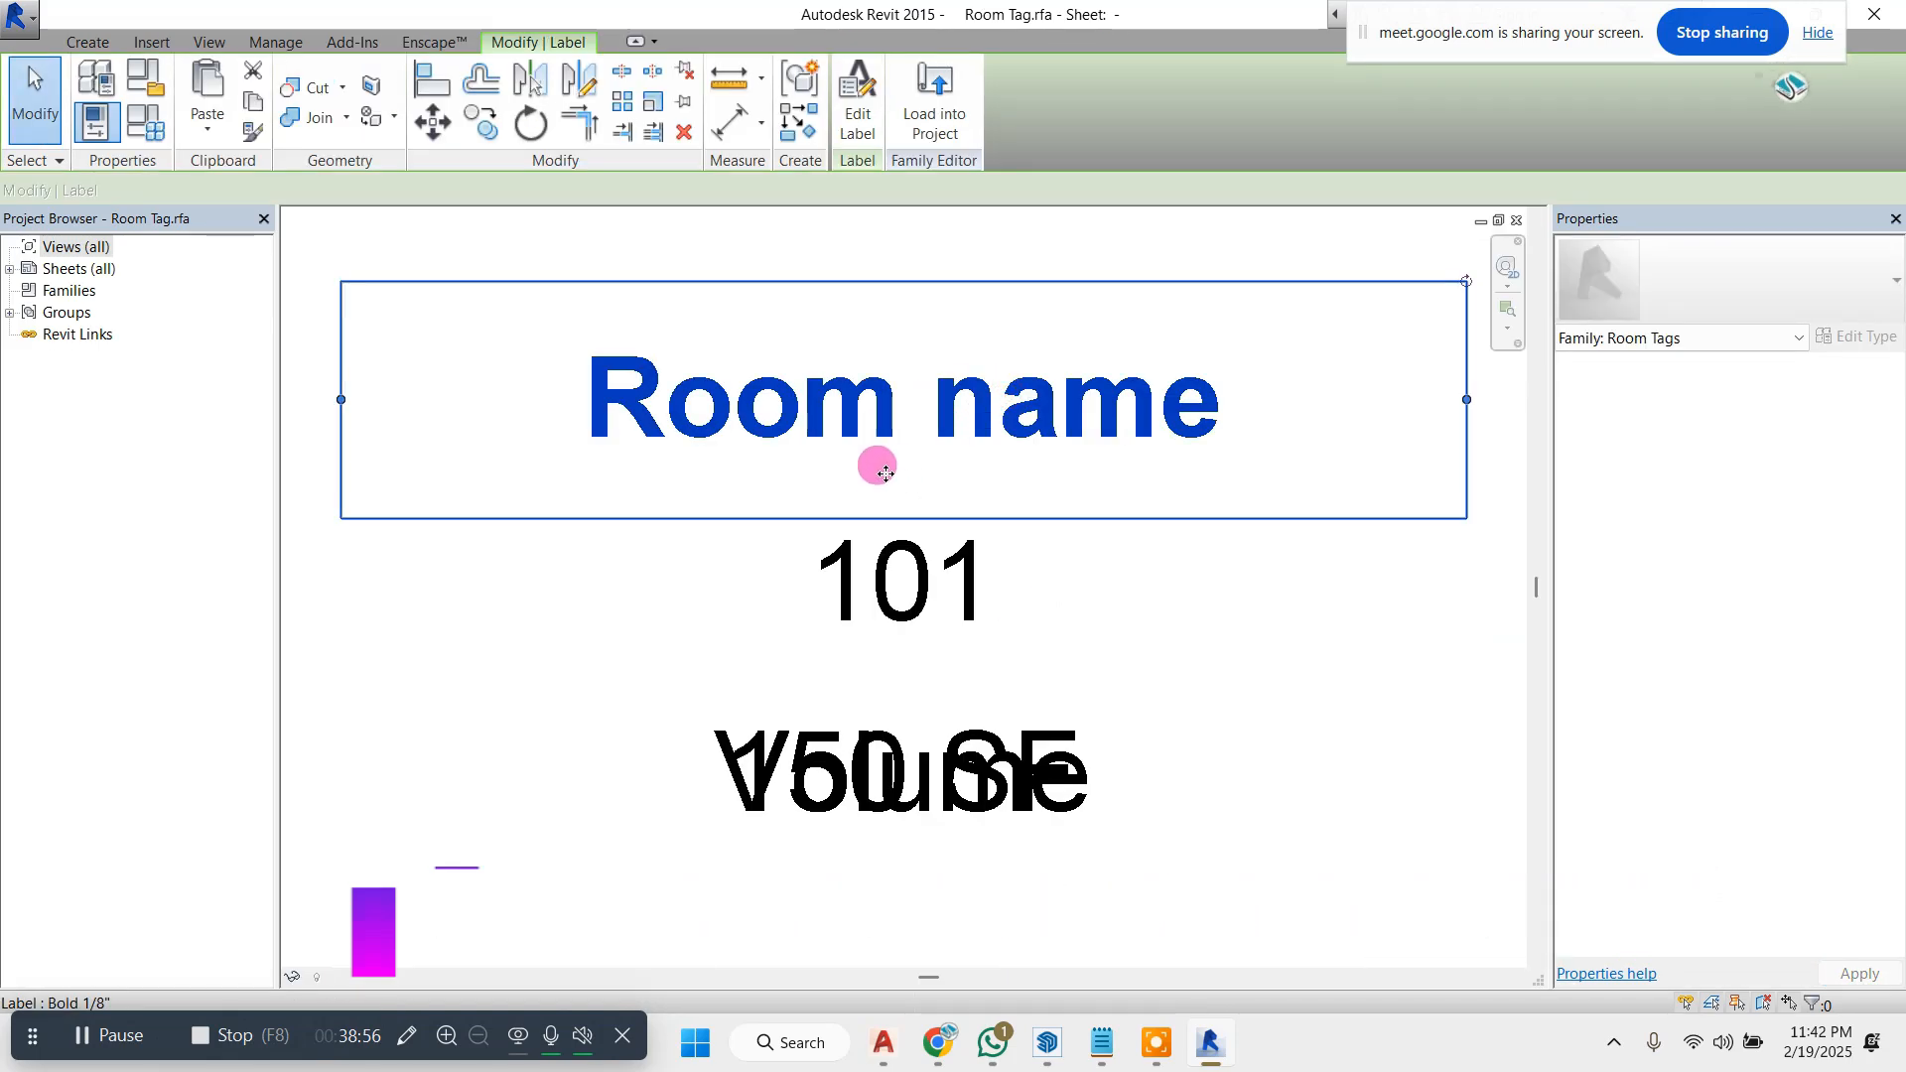
scroll(991, 374, down, 2)
scroll(1191, 406, up, 1)
drag(1375, 436, 1249, 437)
click(1002, 544)
click(1004, 741)
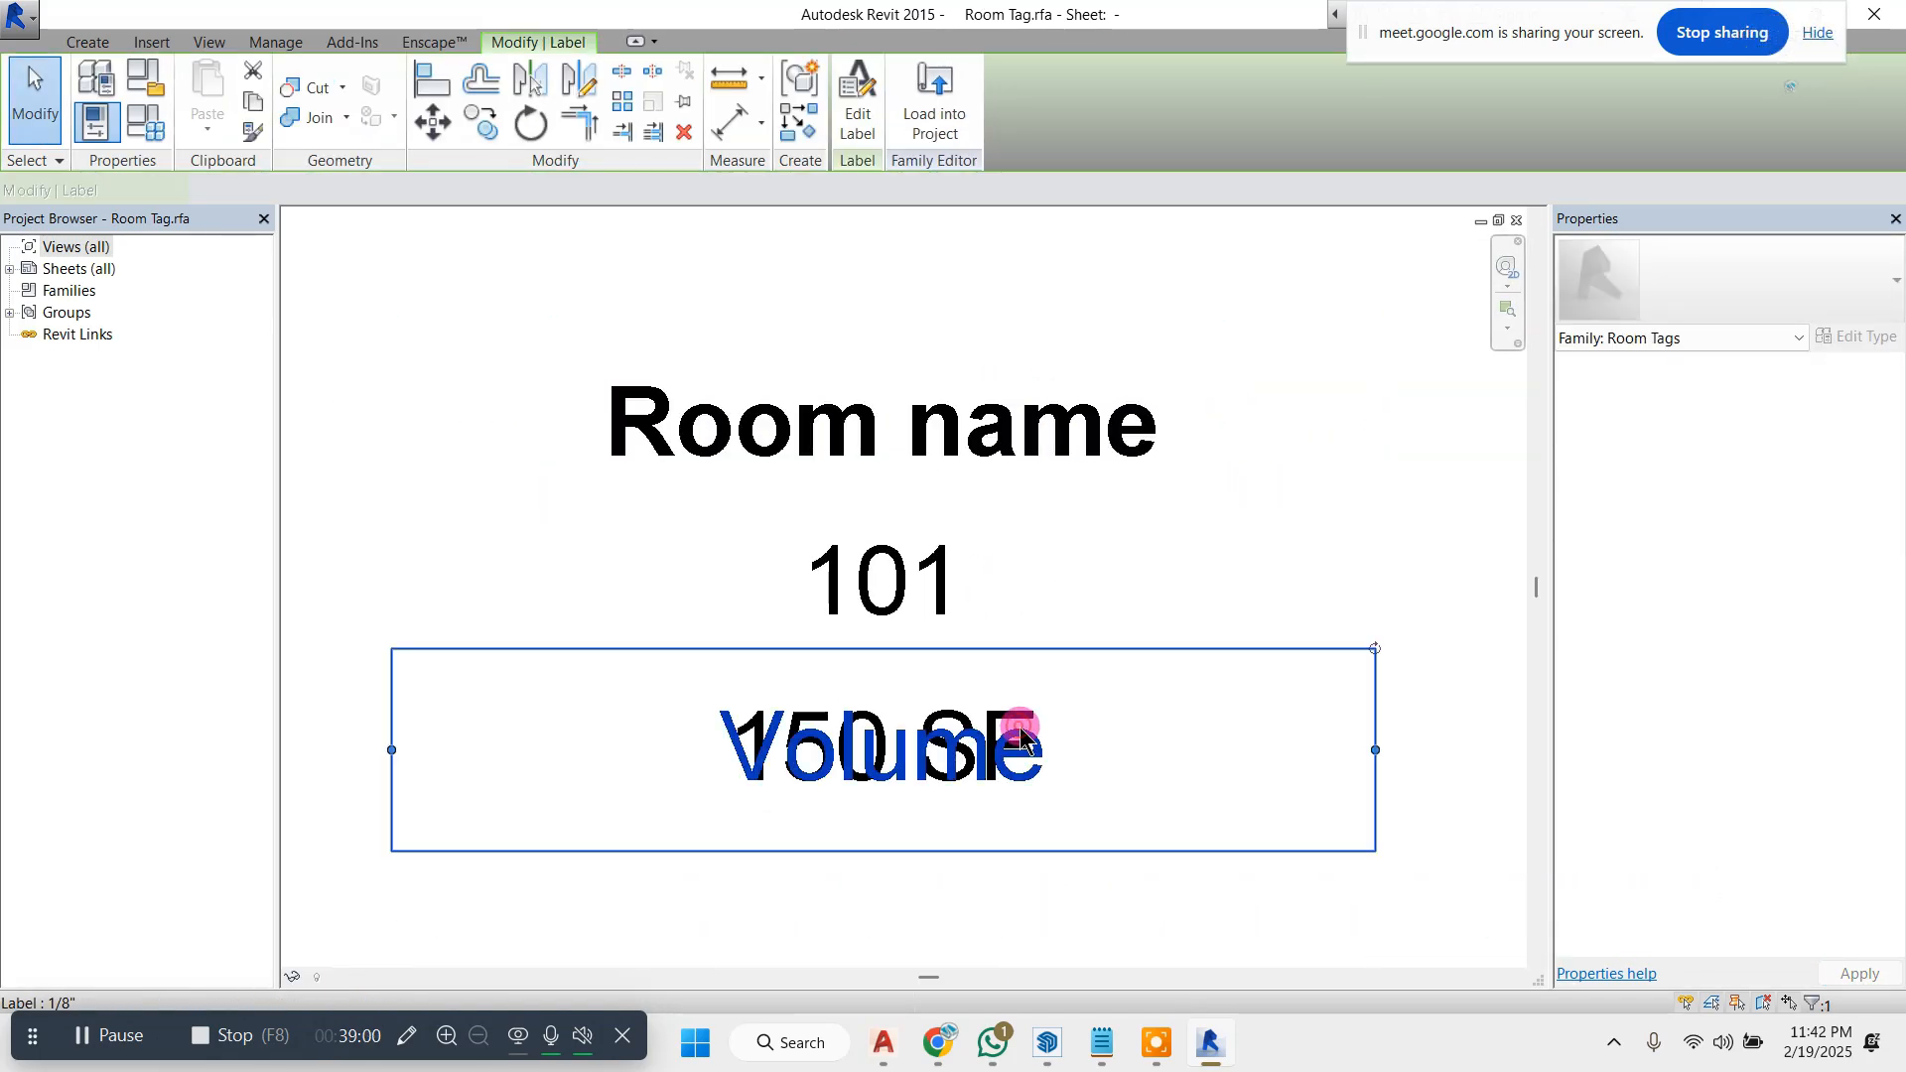
key(Delete)
- Move the room number and area labels up so they stack closely beneath the Room name label
drag(949, 573, 914, 511)
drag(991, 711, 961, 610)
key(Escape)
- Set the text font of the room number's 1/8" label type to Arial Narrow
click(908, 506)
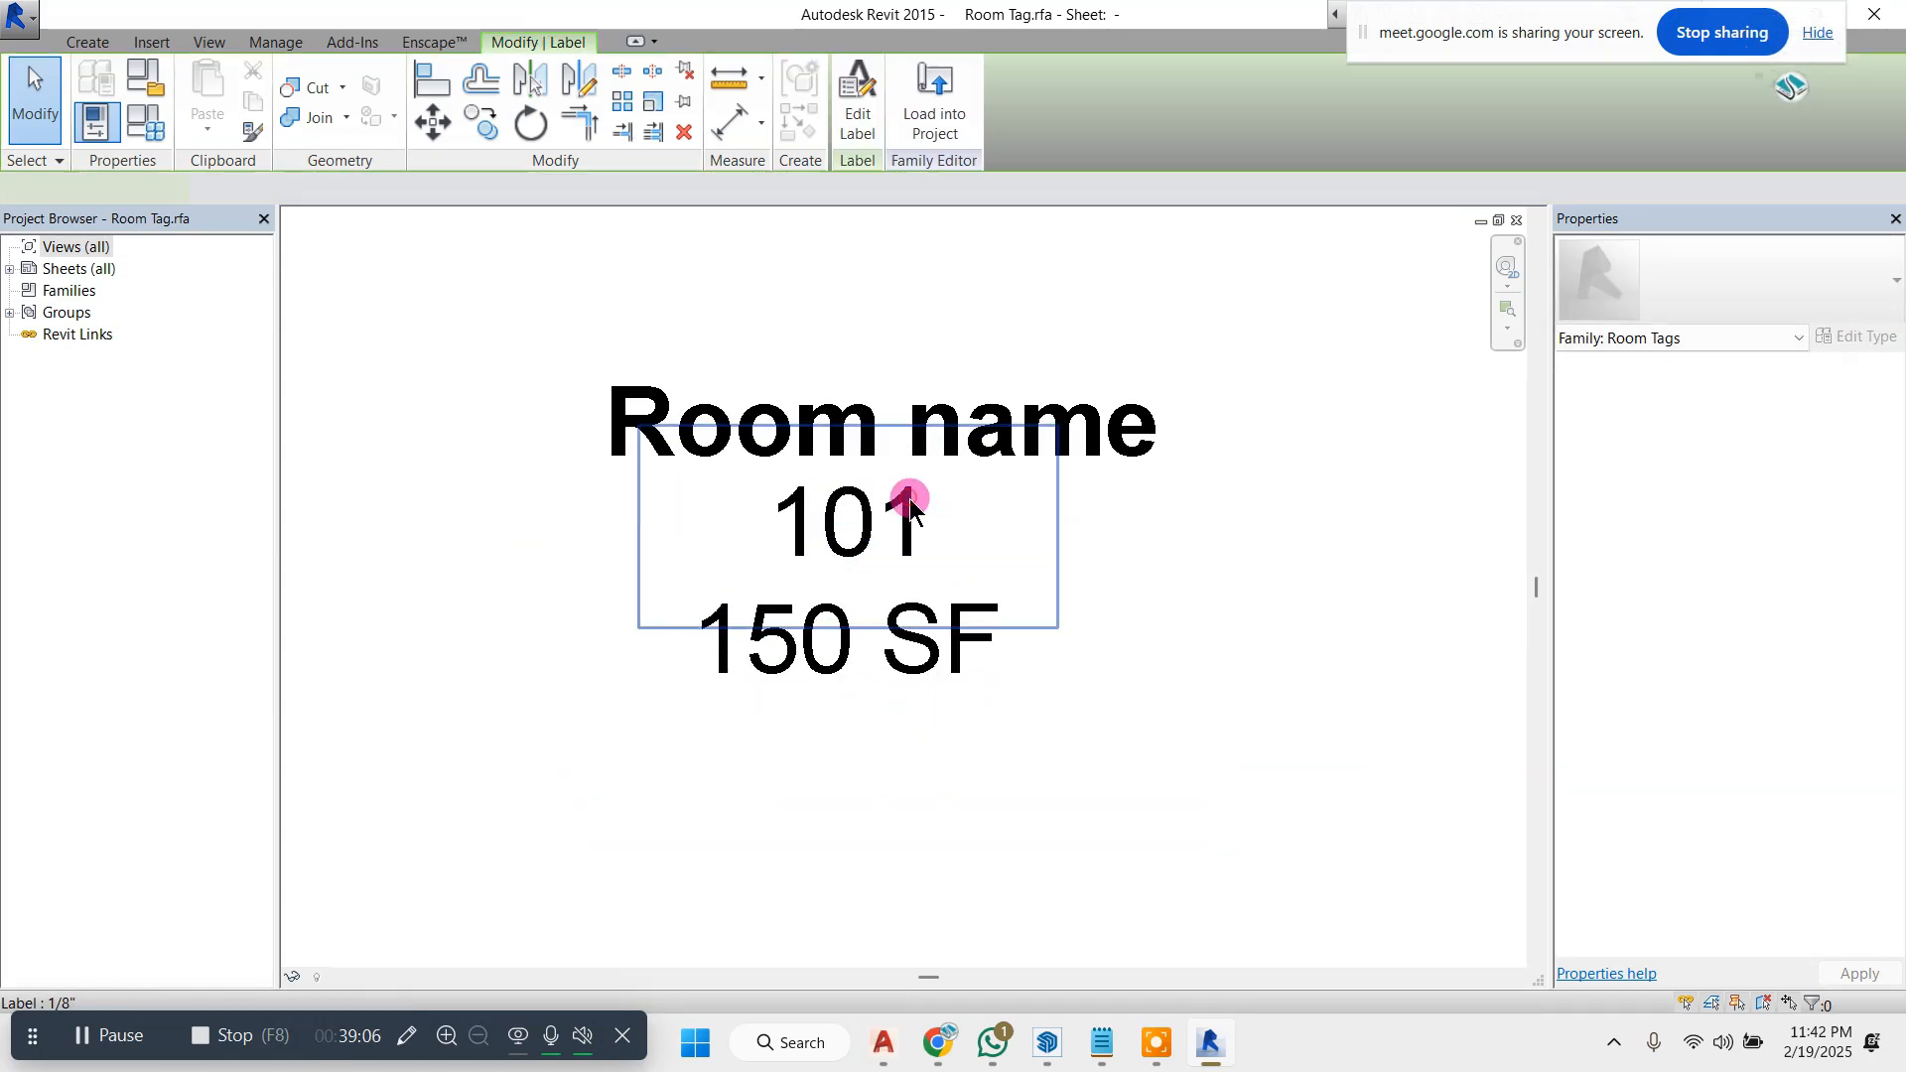
click(1844, 335)
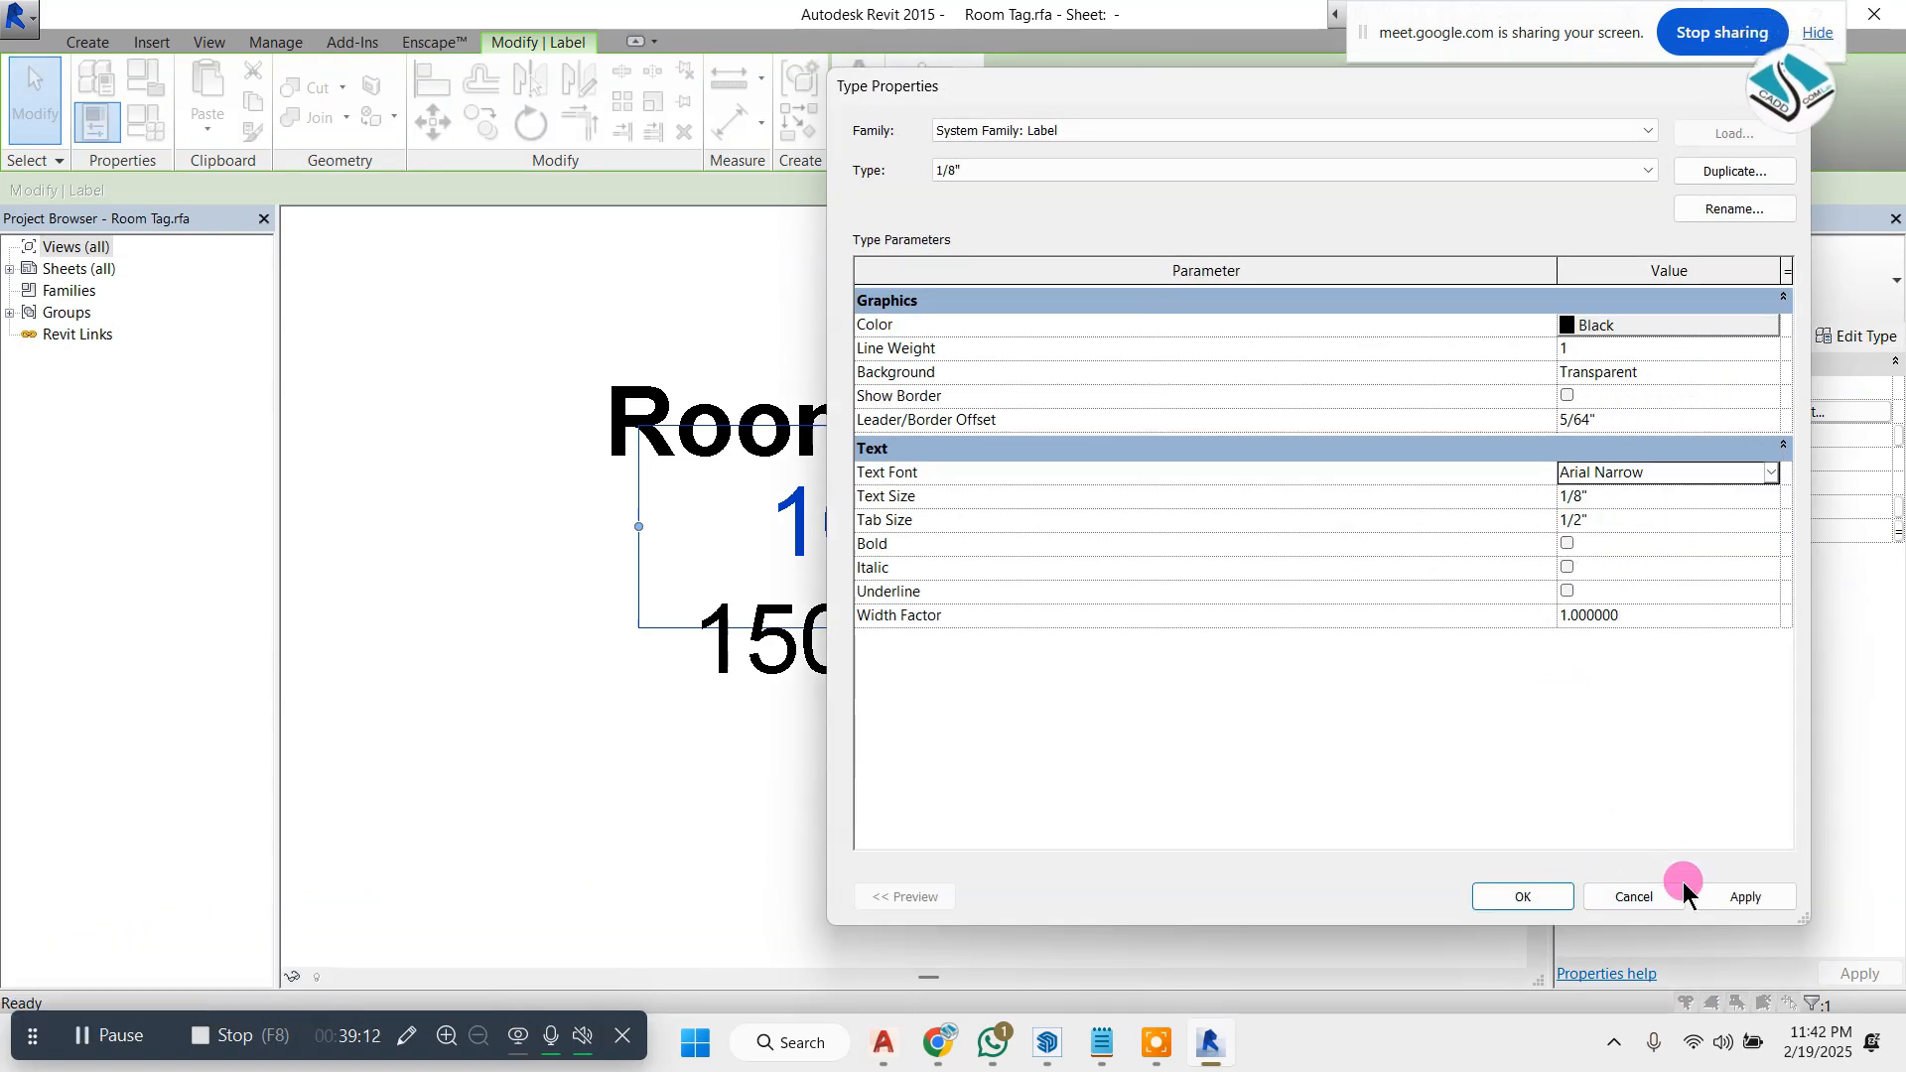
click(1548, 891)
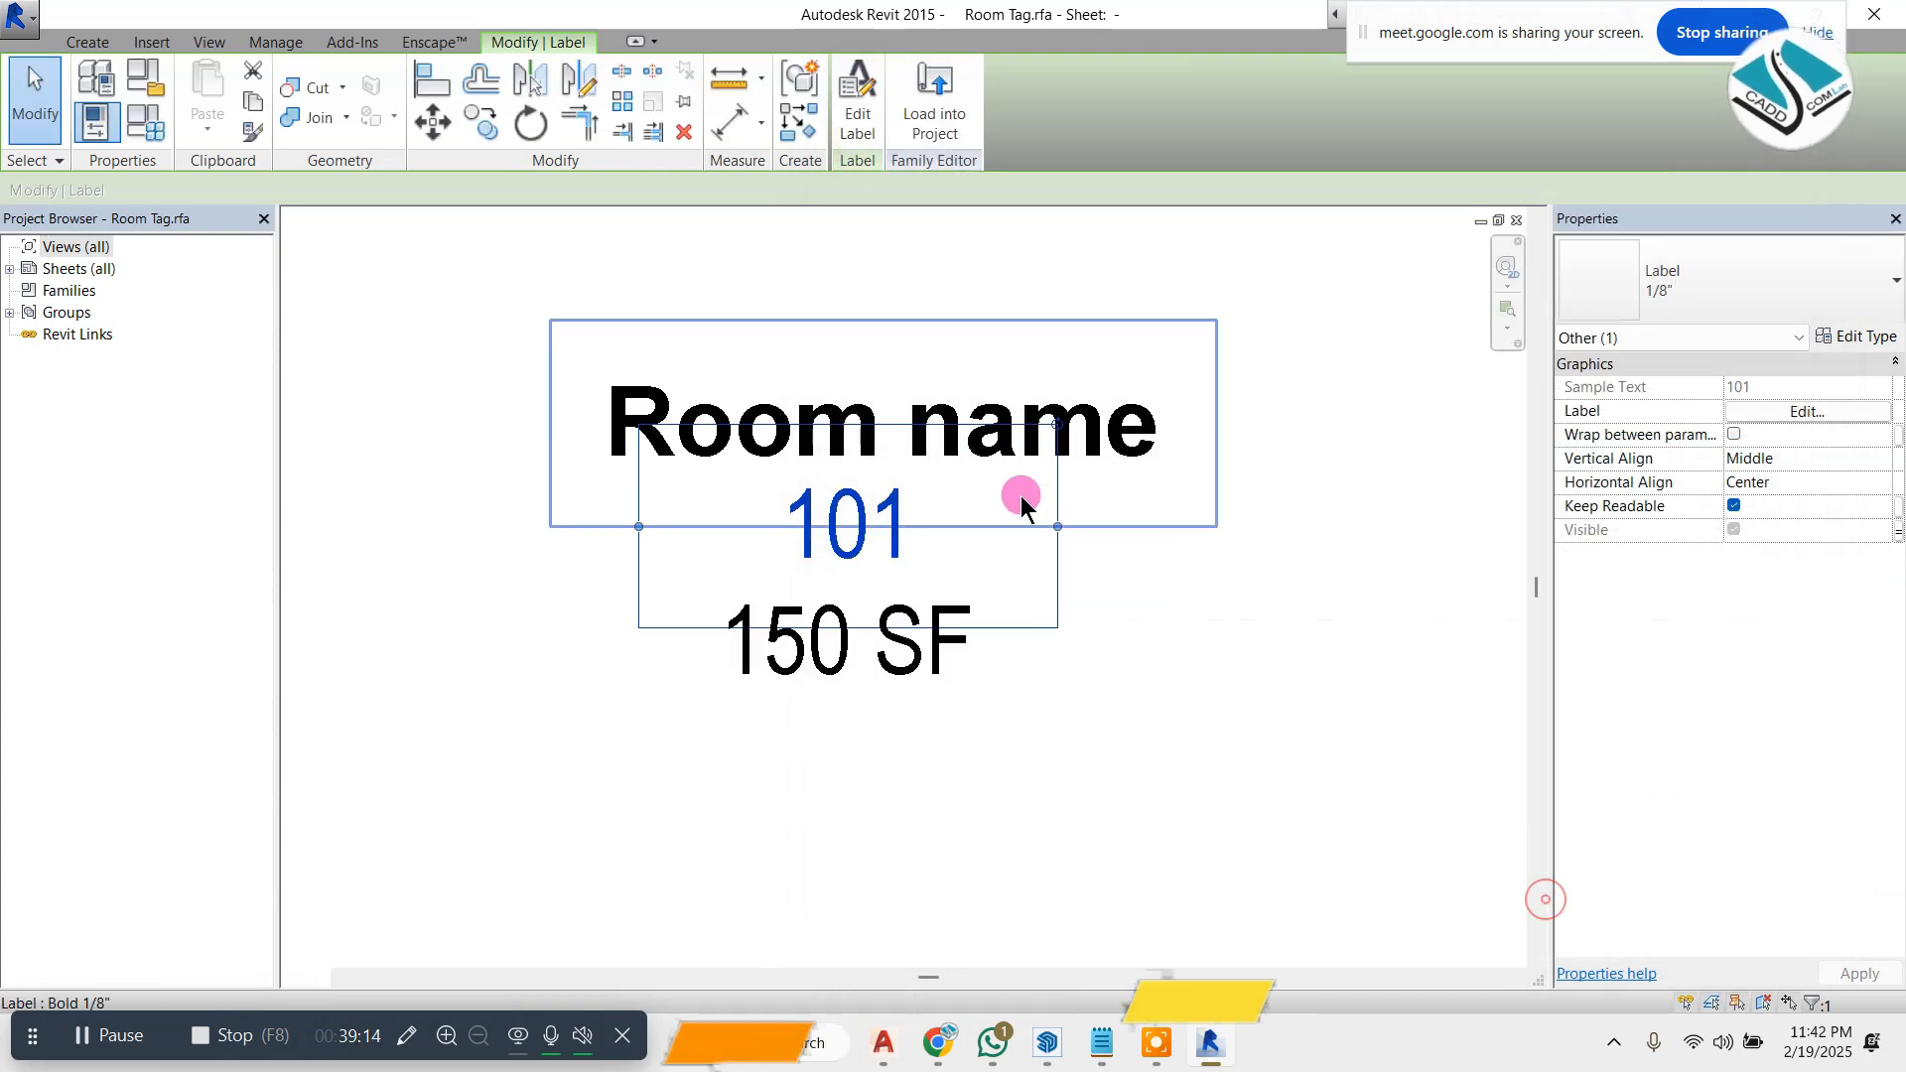
- Set the text font of the Room name's Bold 1/8" label type to TechnicBold
click(1096, 324)
click(898, 518)
click(1280, 426)
click(1152, 421)
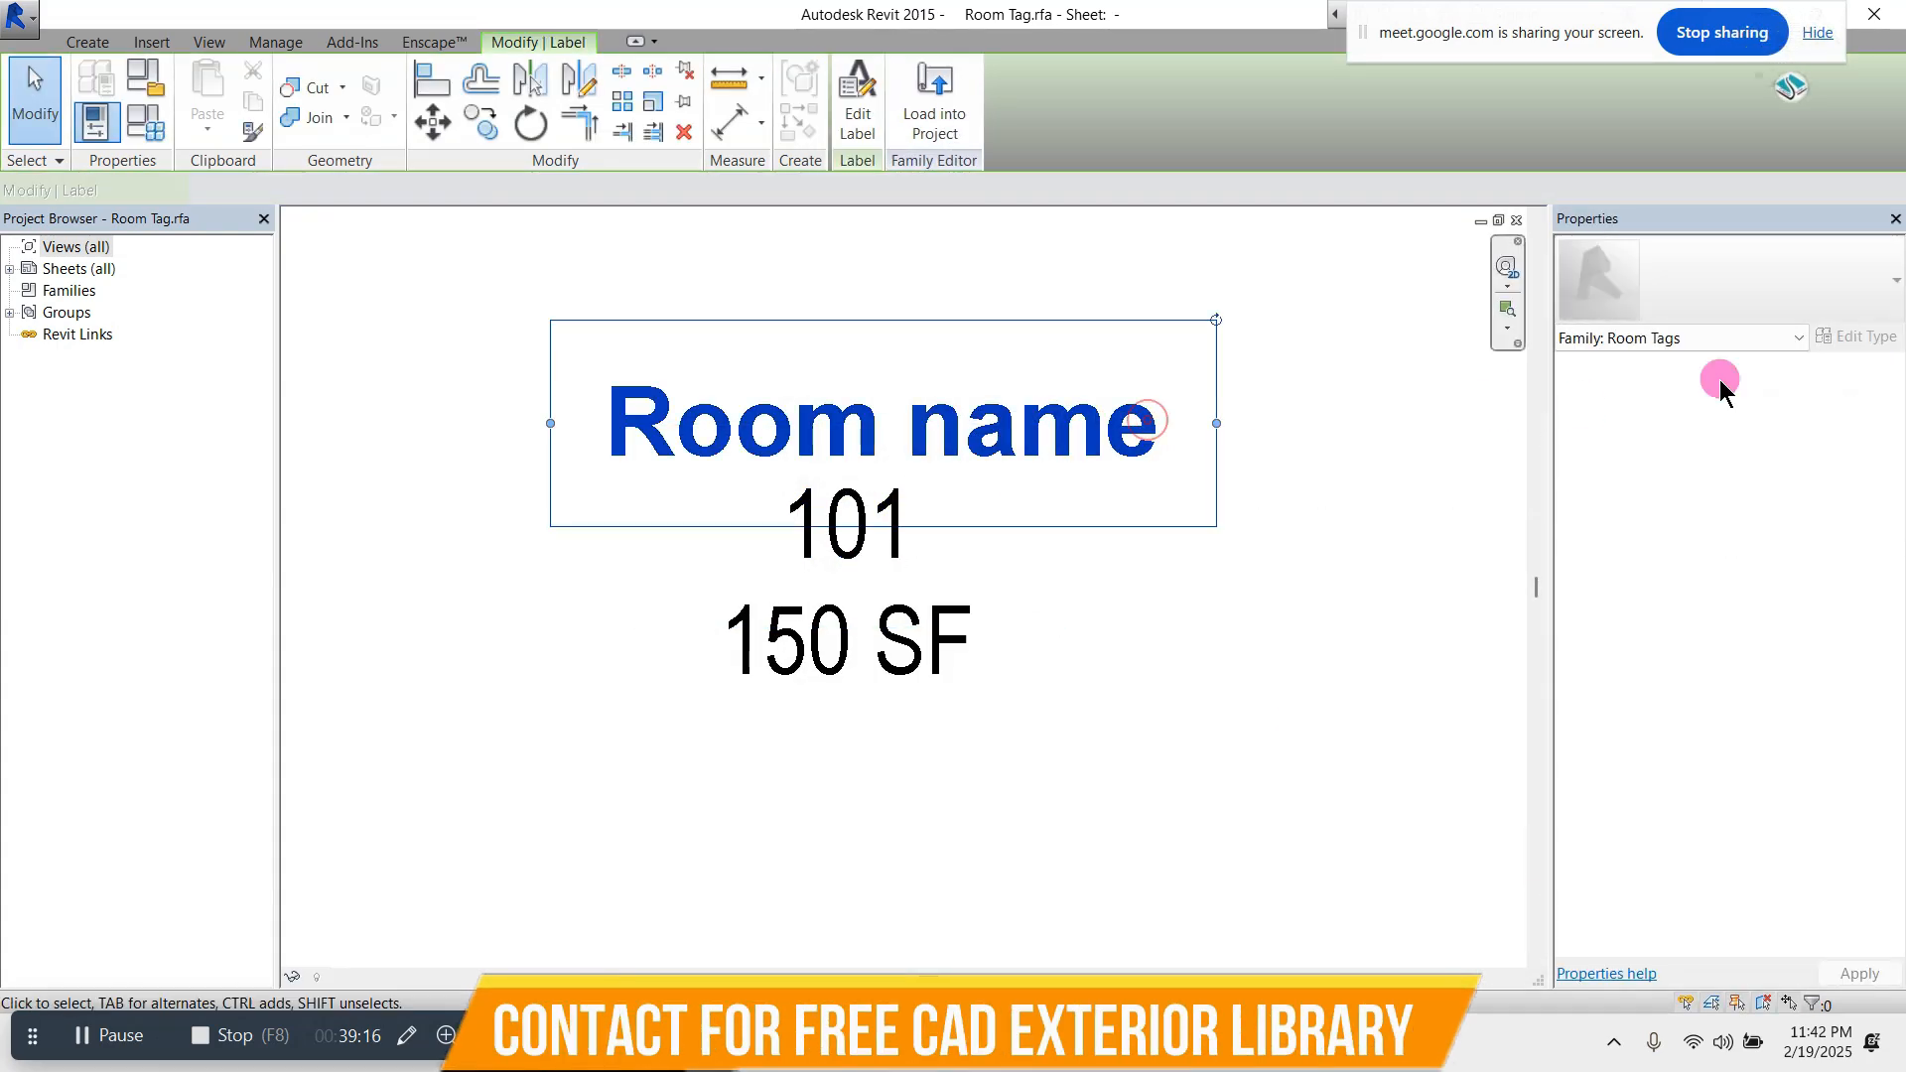
click(1866, 337)
click(1771, 473)
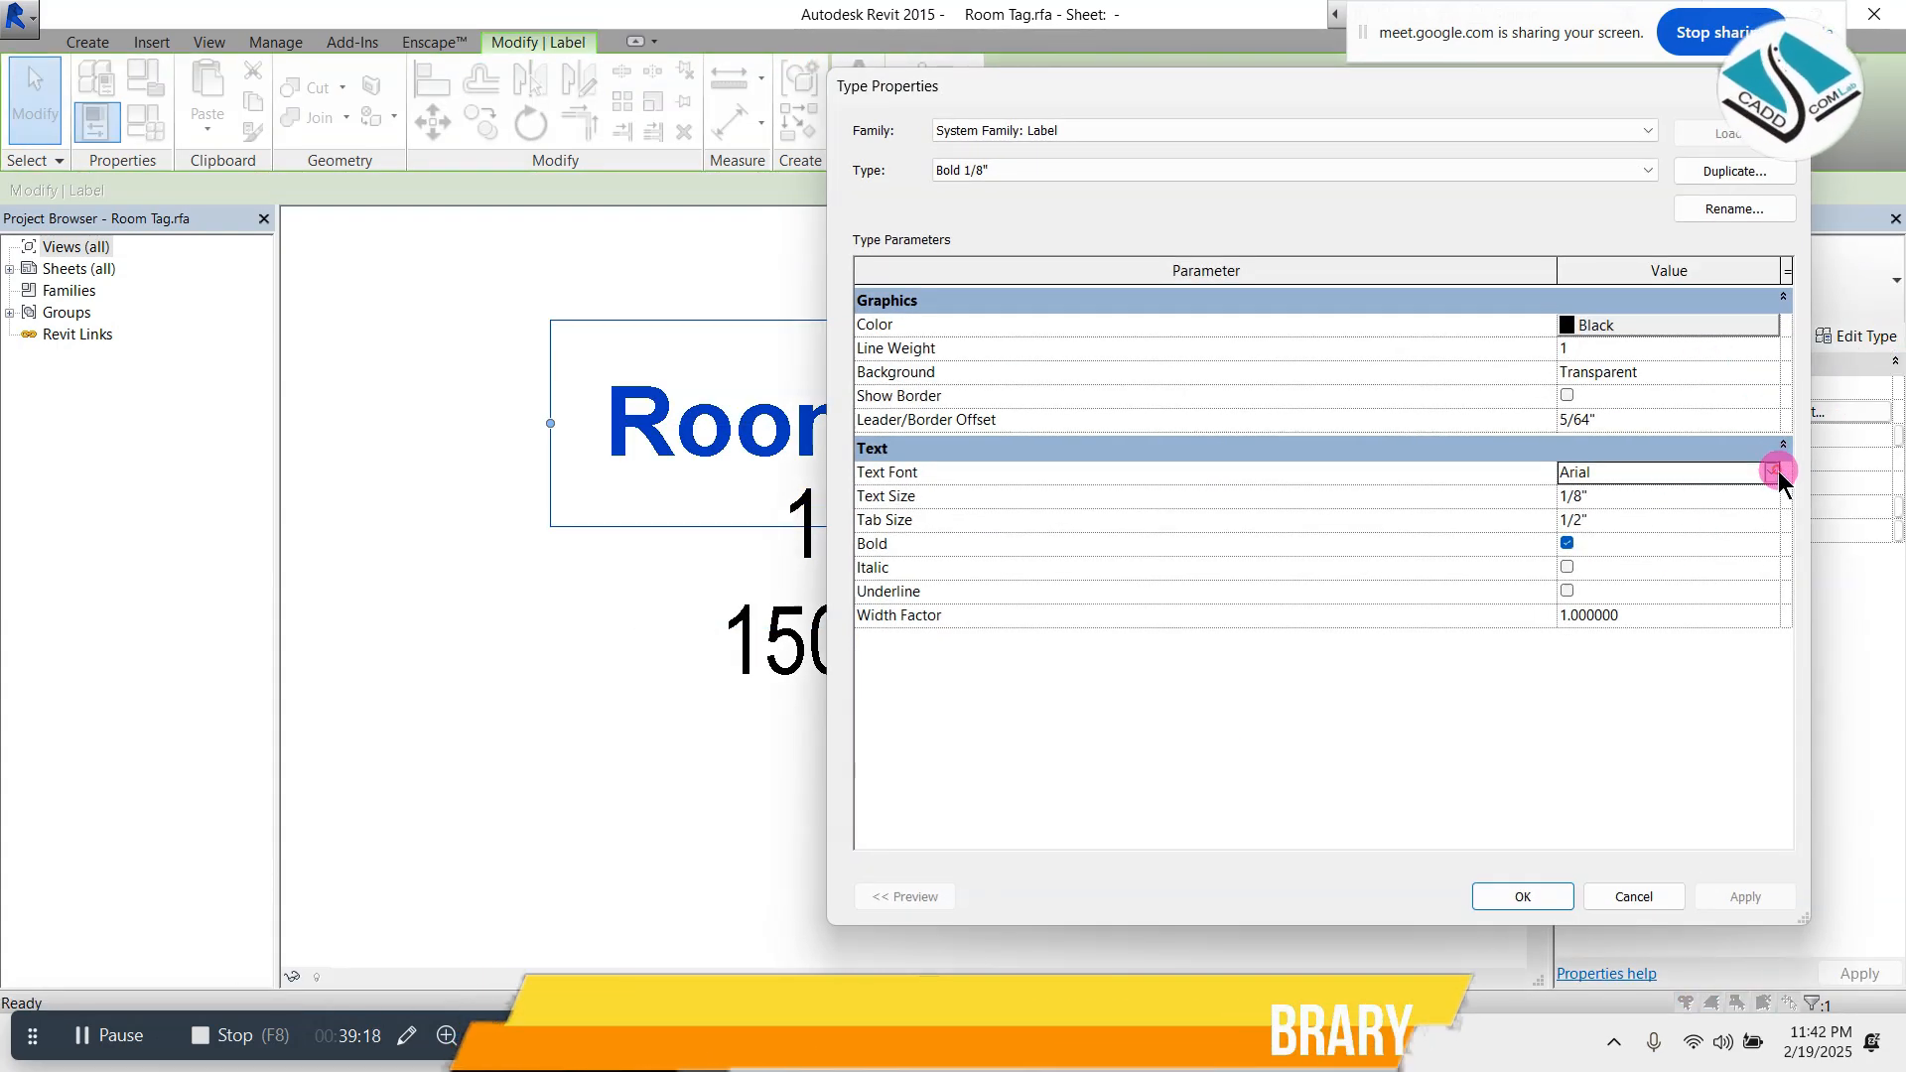
click(1772, 473)
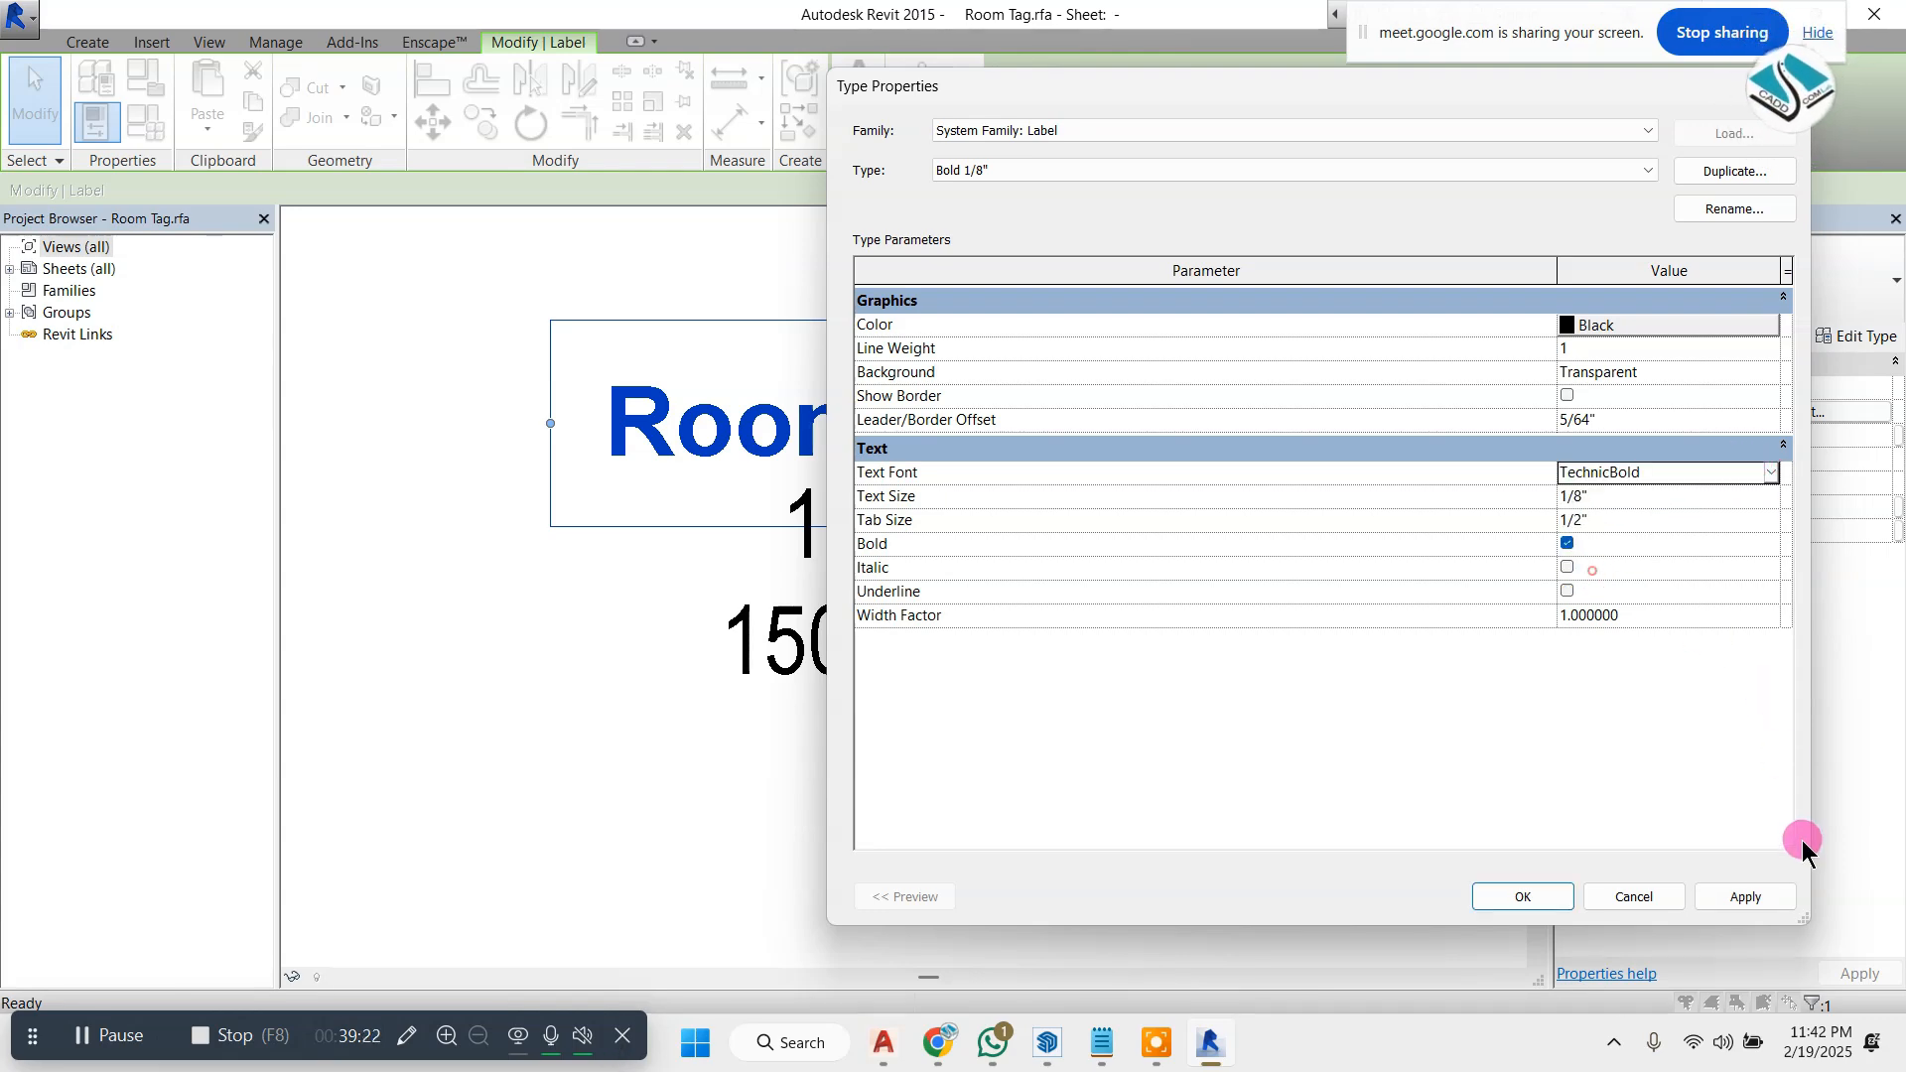
click(1774, 897)
click(1547, 905)
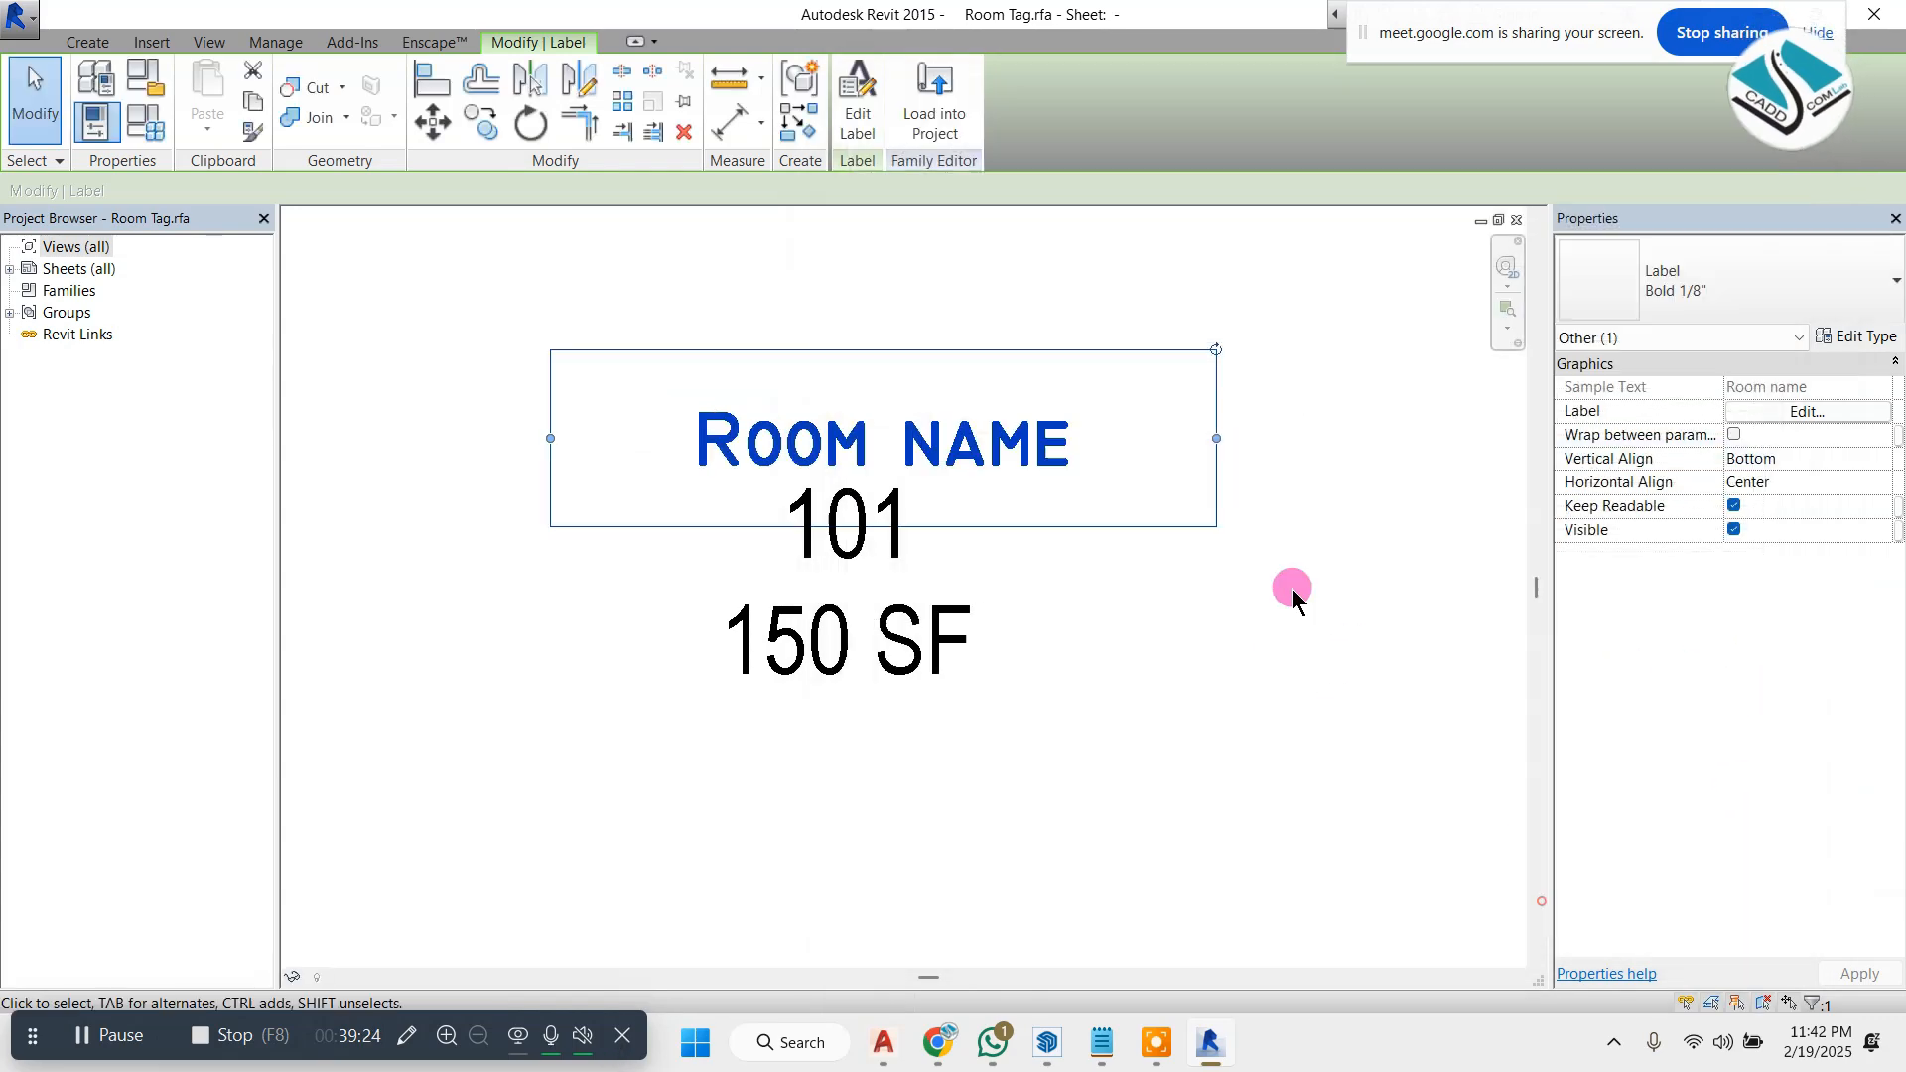
- Move the Room name label so it is centred above the room number label
click(1340, 588)
click(979, 426)
drag(1005, 458, 968, 428)
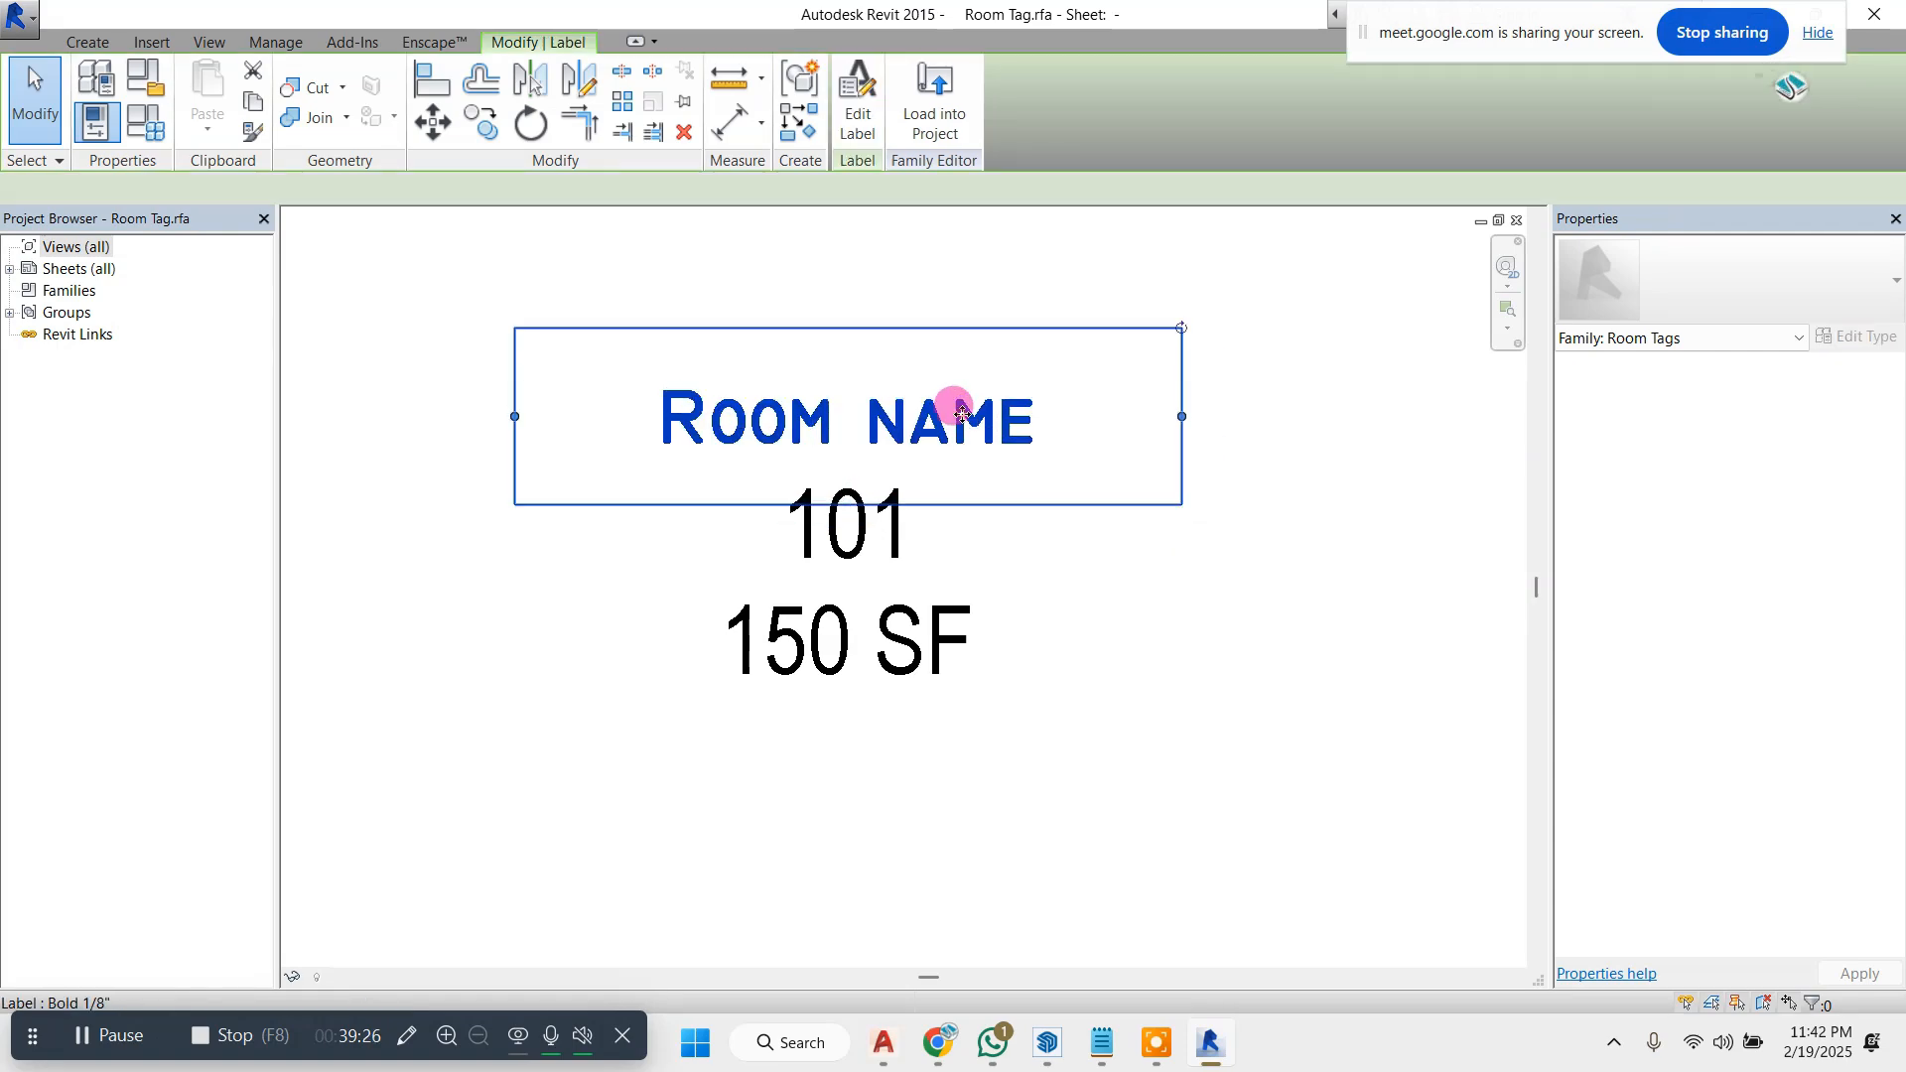
click(1221, 616)
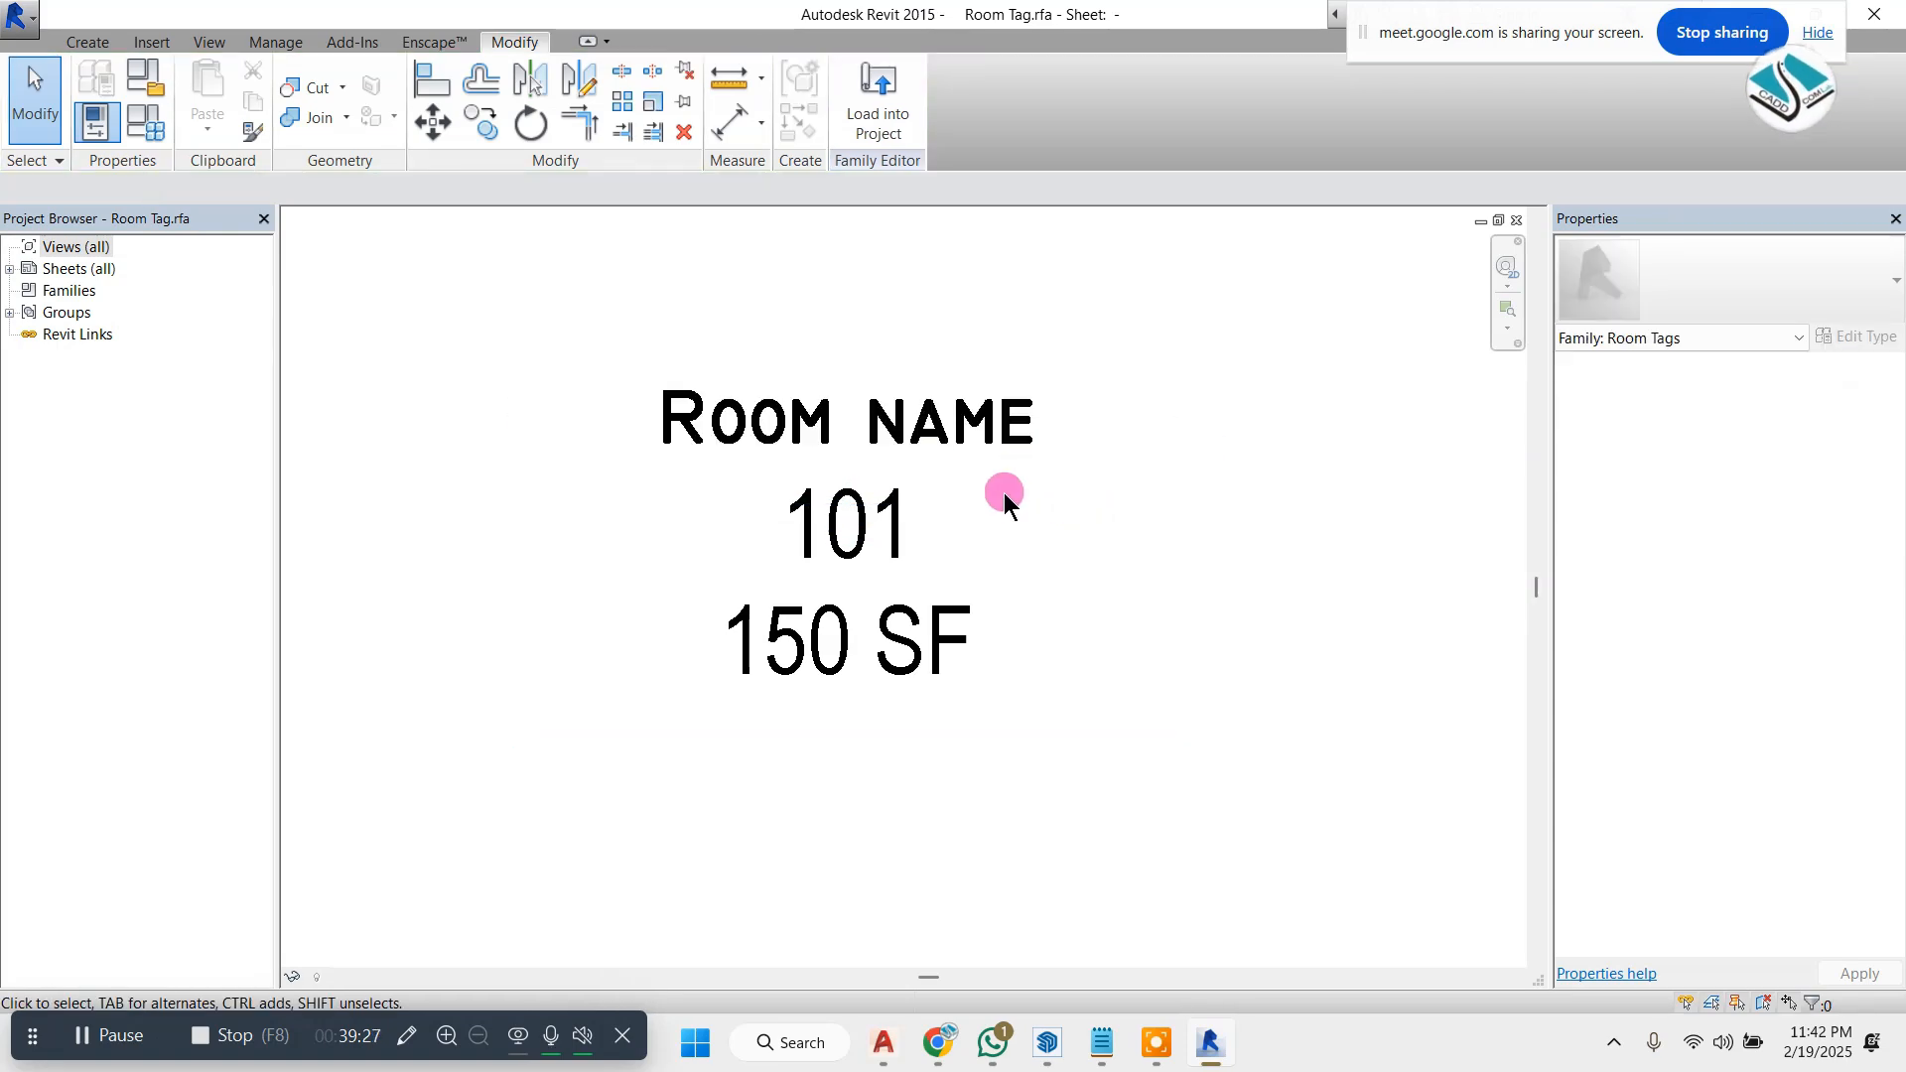
- Change the colour of the Room name's Bold 1/8" label type to dark blue
click(957, 422)
click(1324, 403)
click(992, 380)
click(1830, 338)
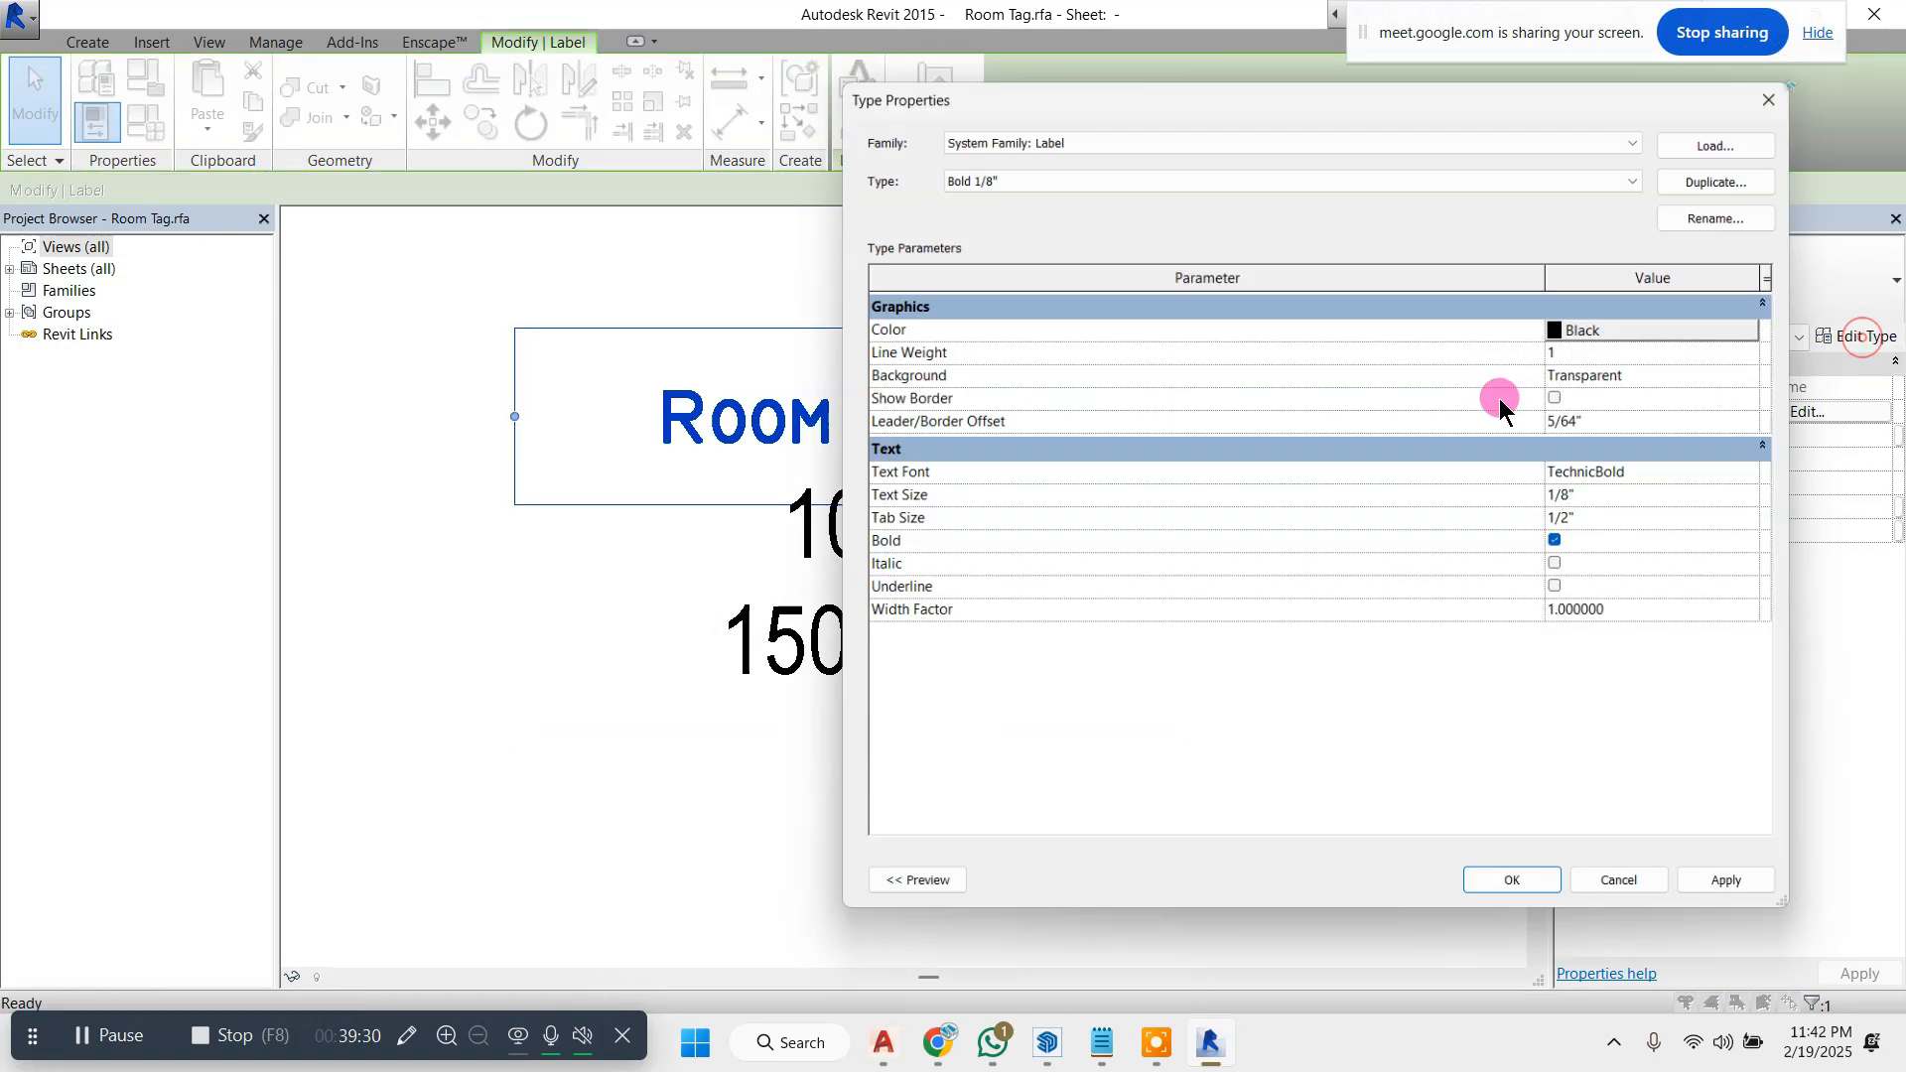
click(1709, 323)
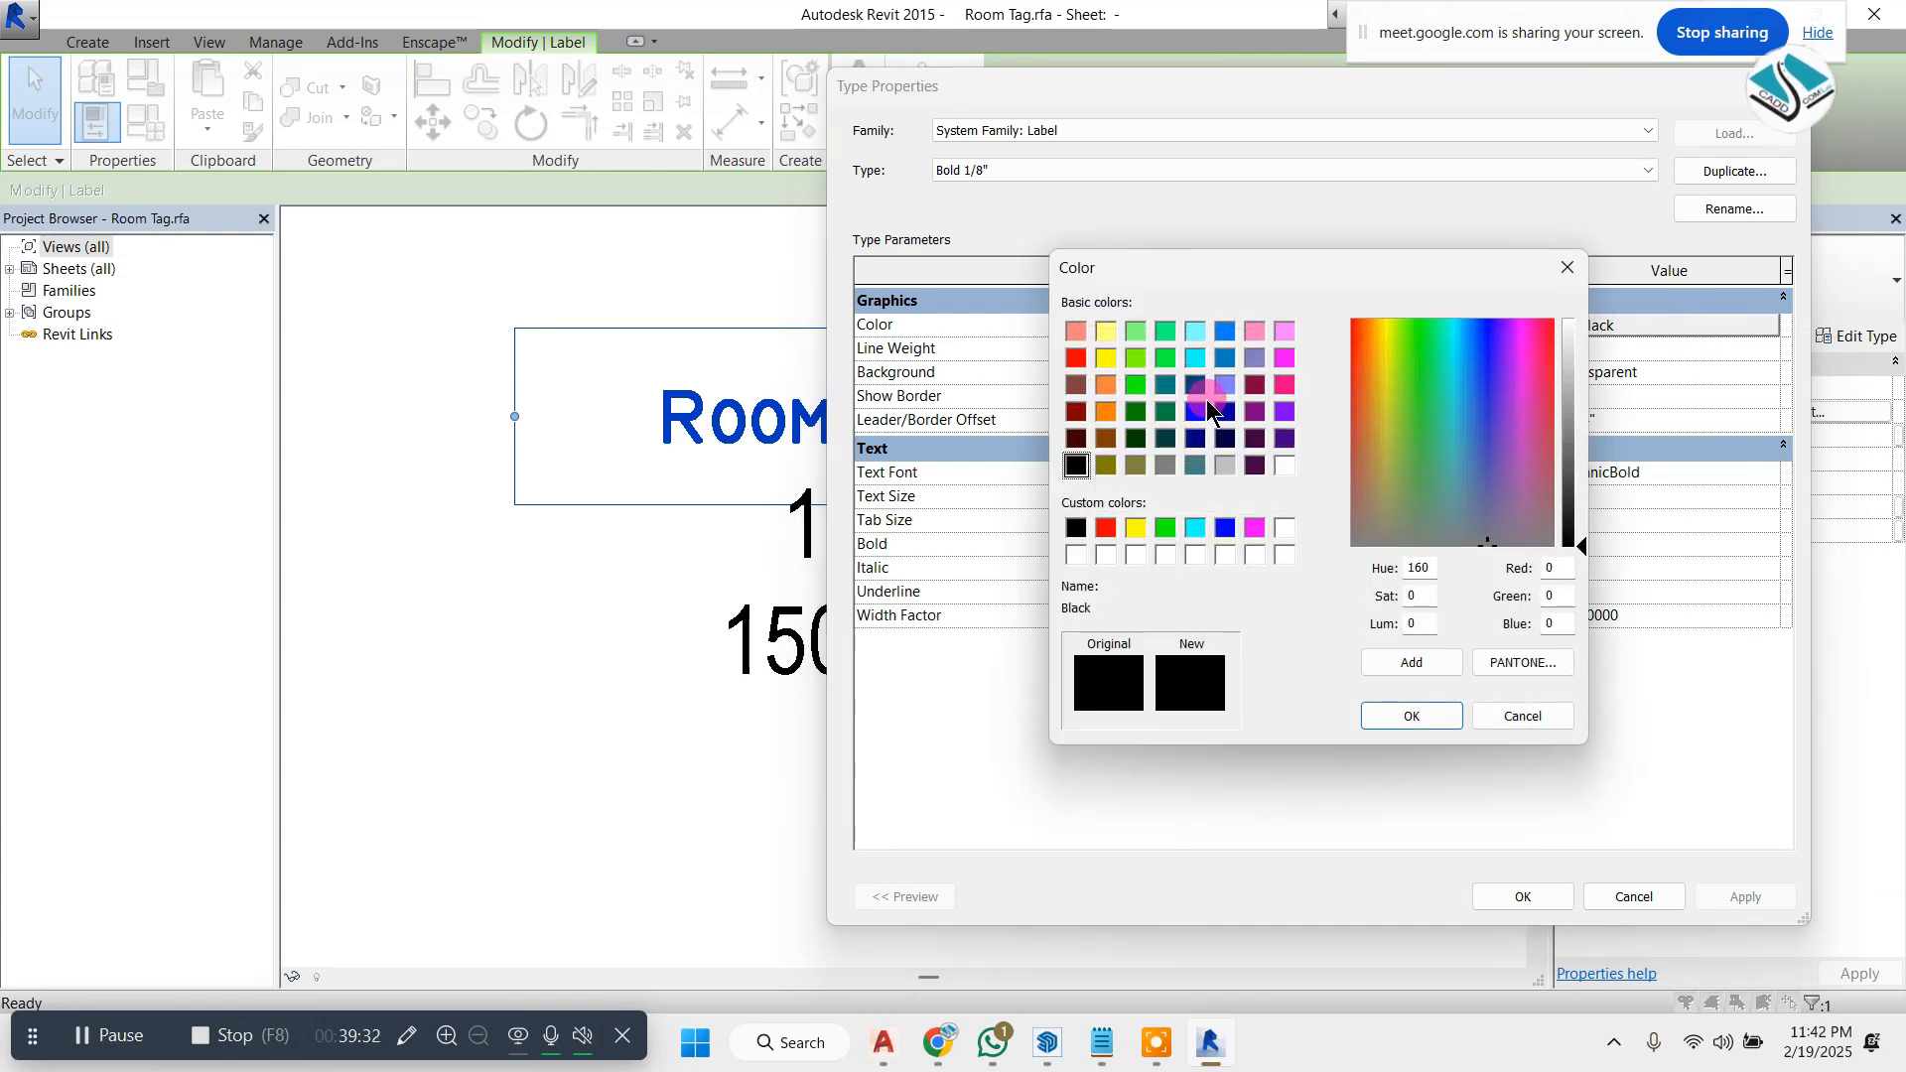
click(1203, 399)
click(1411, 715)
click(1543, 898)
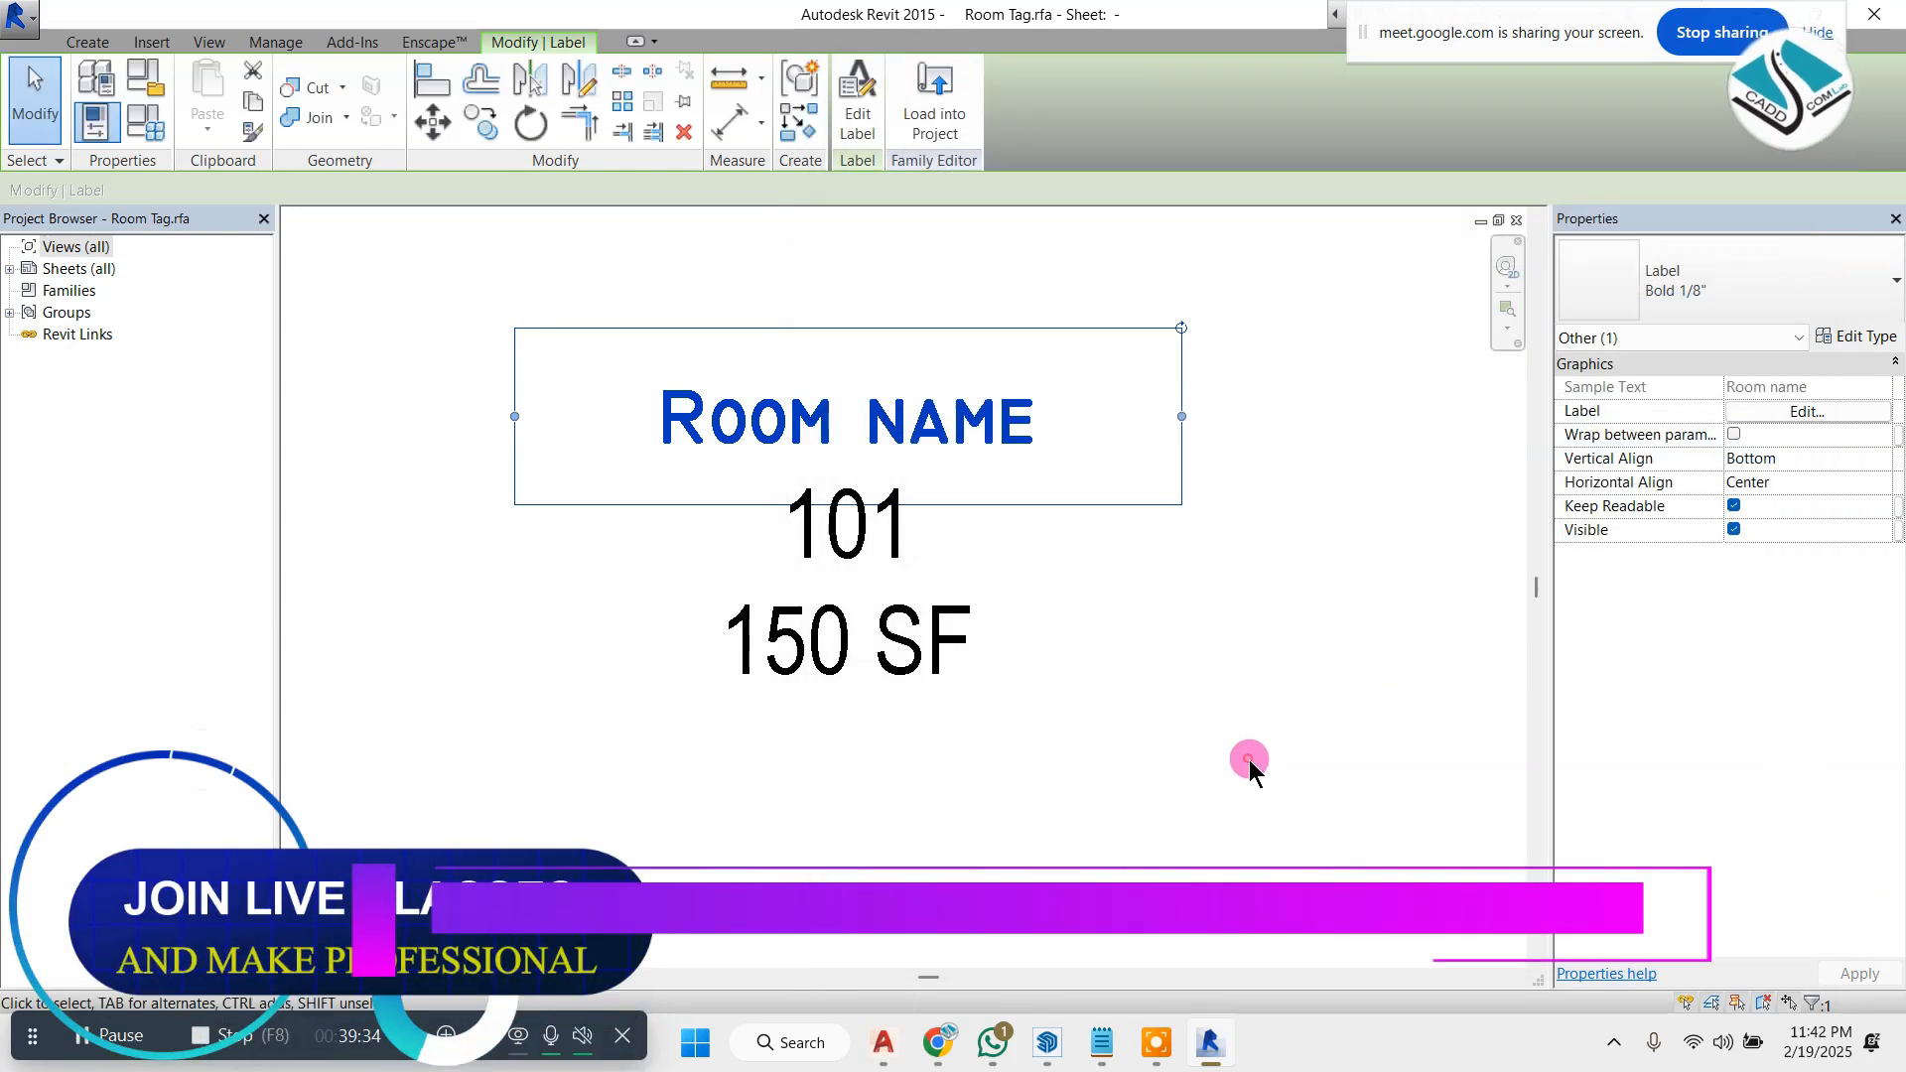
click(1249, 760)
click(993, 616)
click(901, 527)
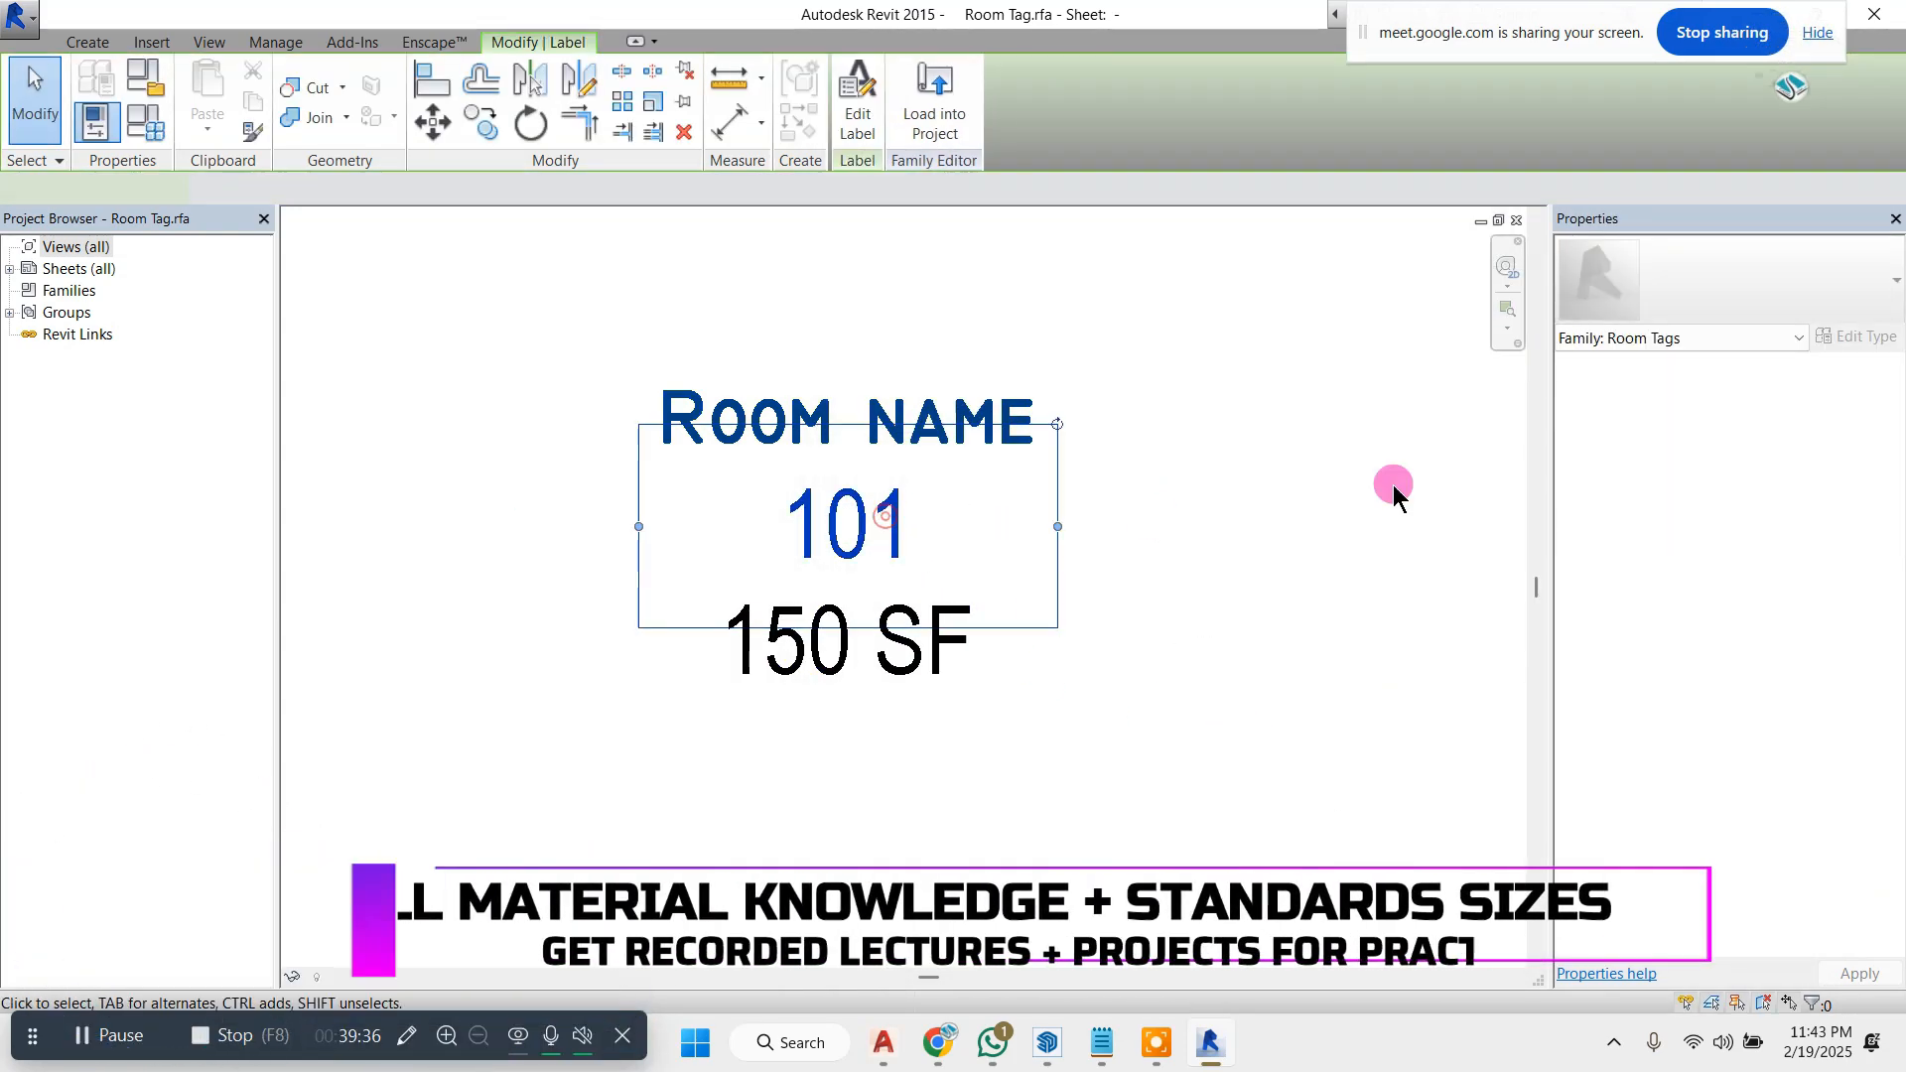
click(1837, 334)
key(Escape)
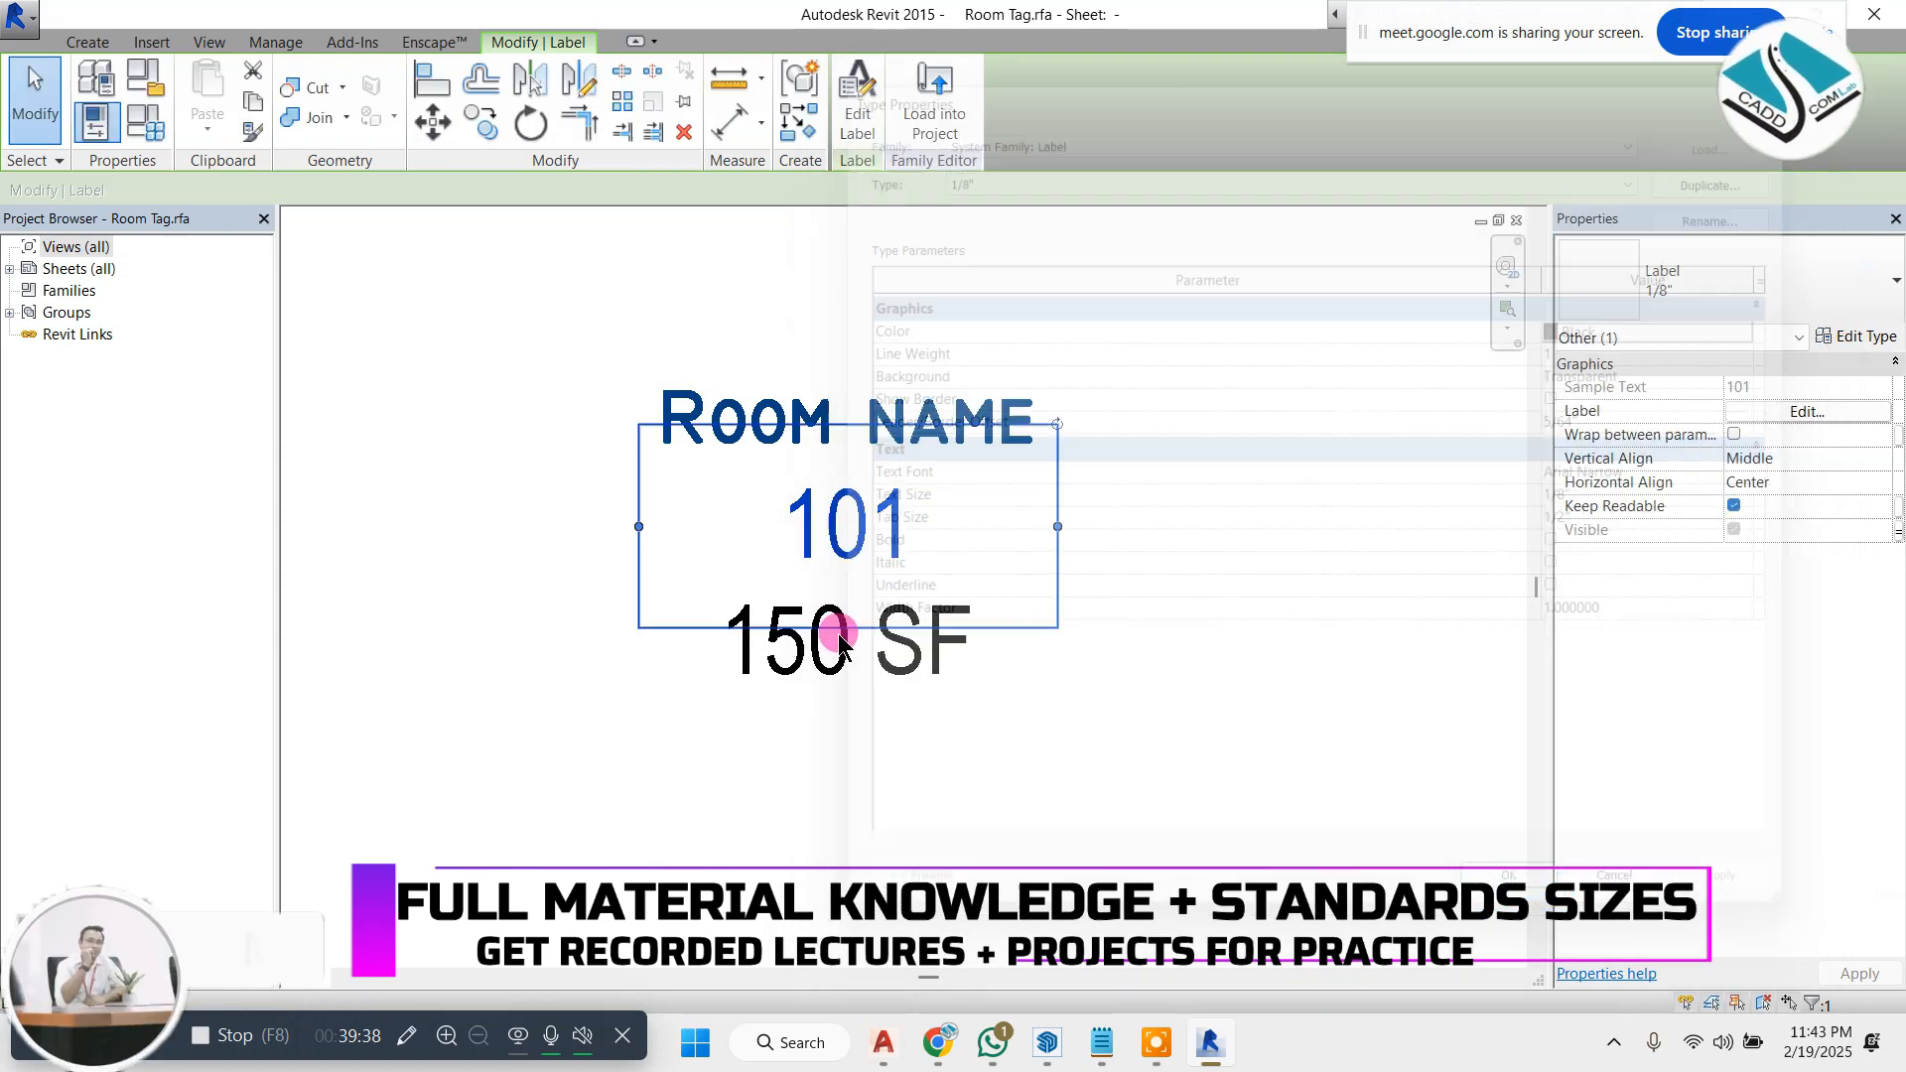
- Set the colour of the area label's 1/8" type to blue, RGB 000-000-160
click(839, 645)
click(1842, 334)
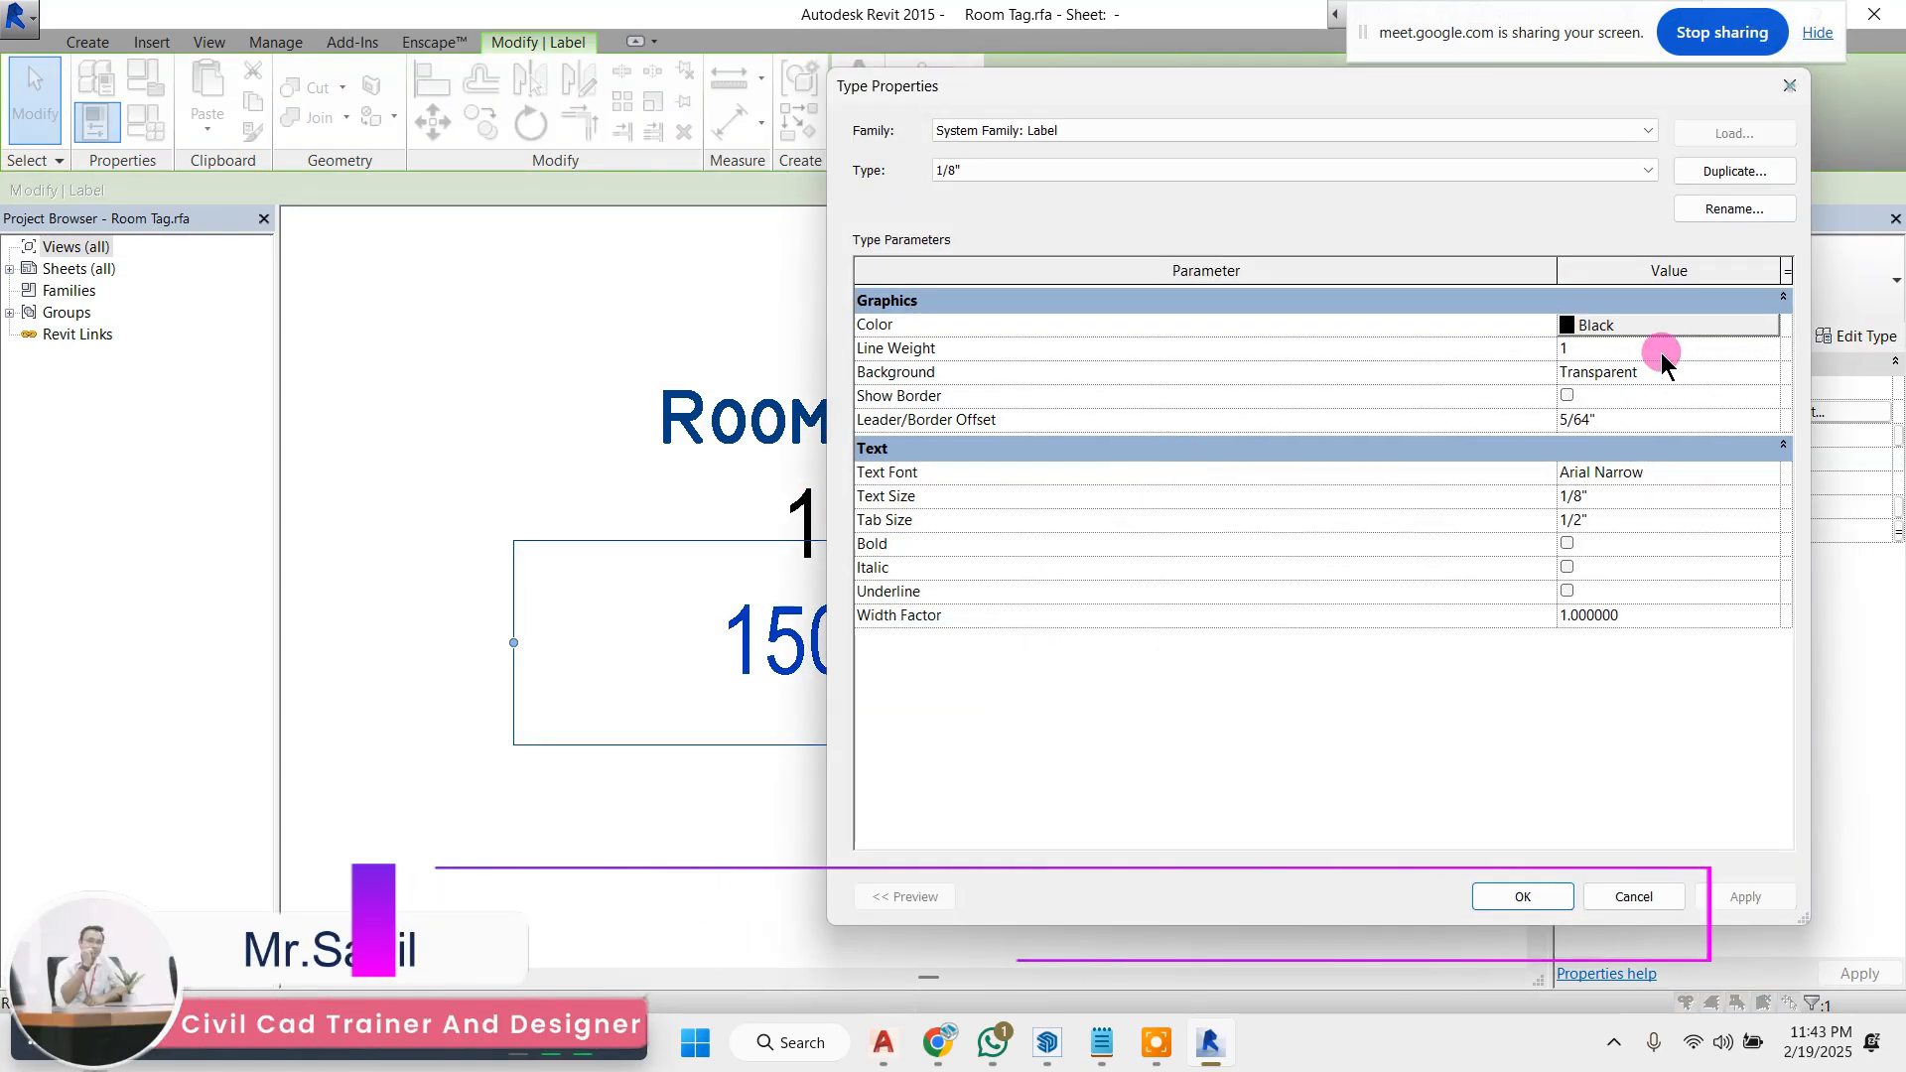
click(1659, 325)
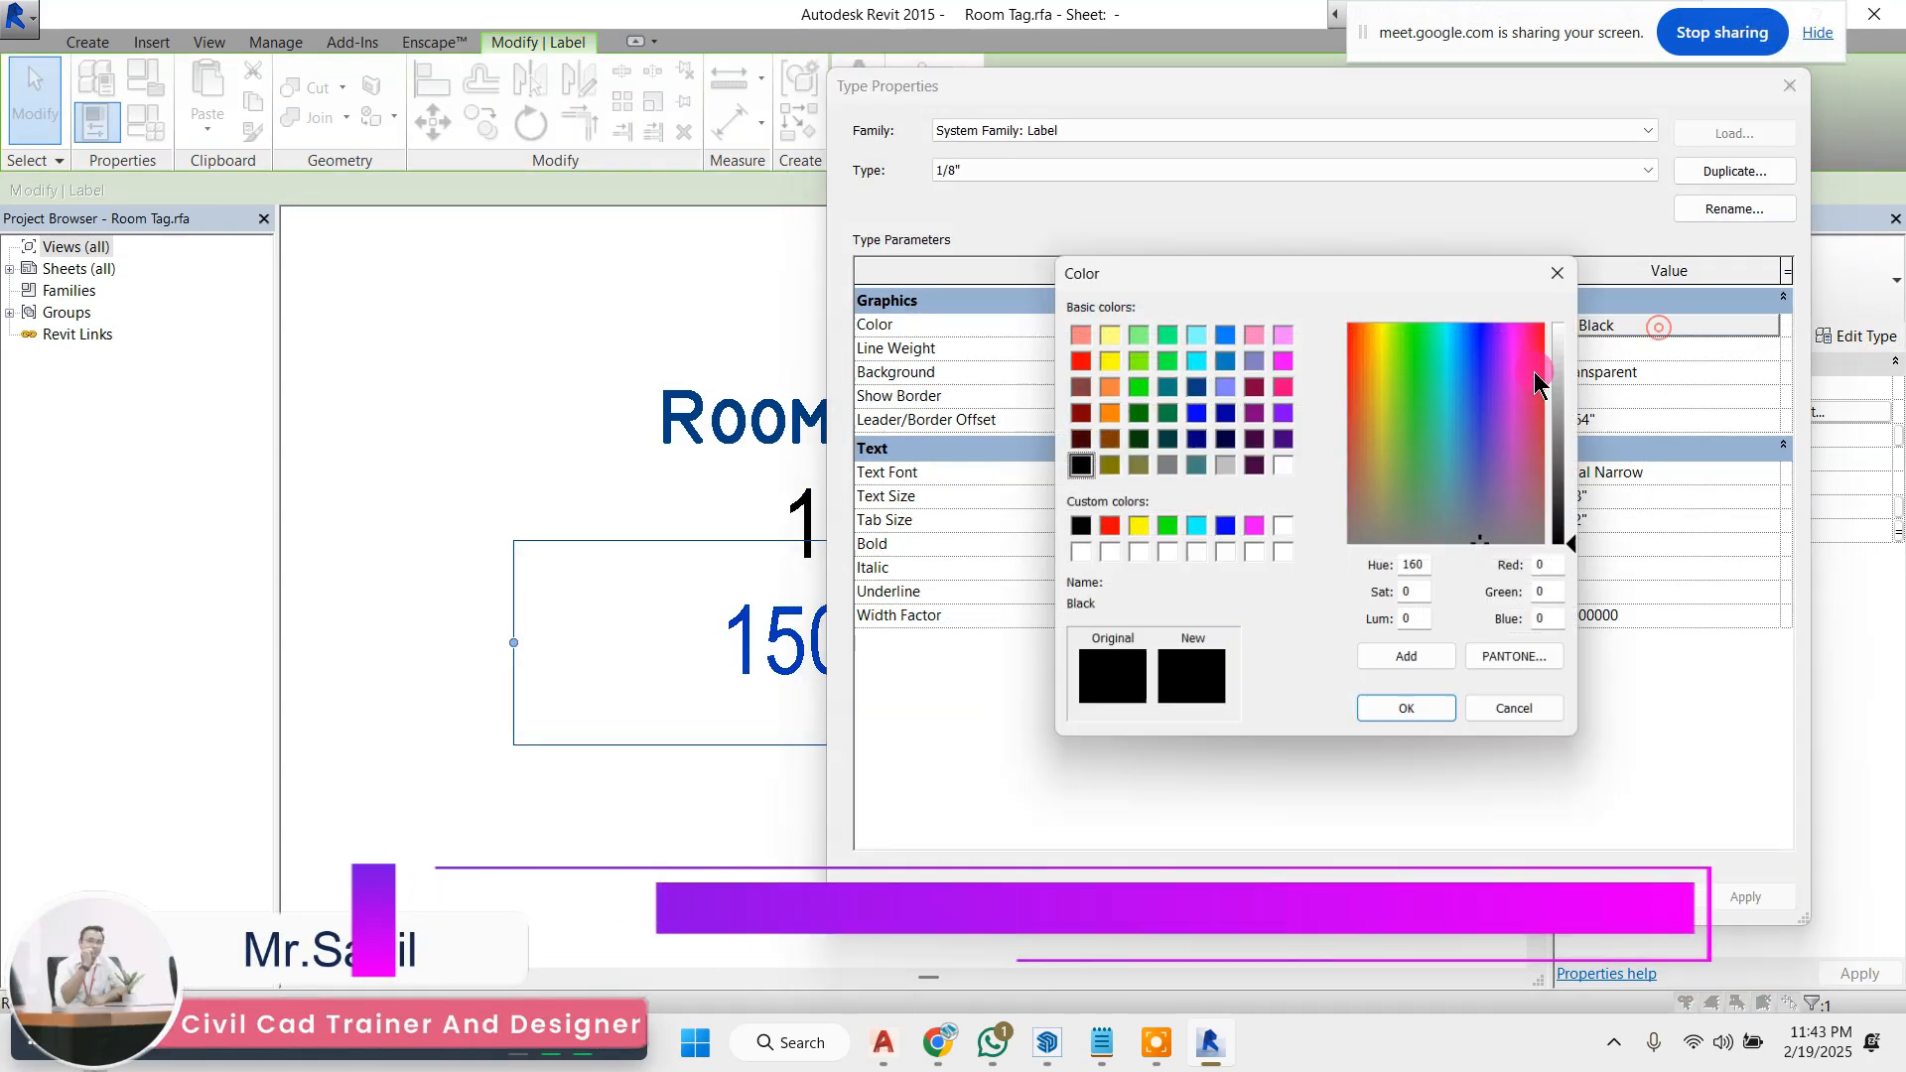
click(1230, 409)
click(1429, 719)
click(1536, 892)
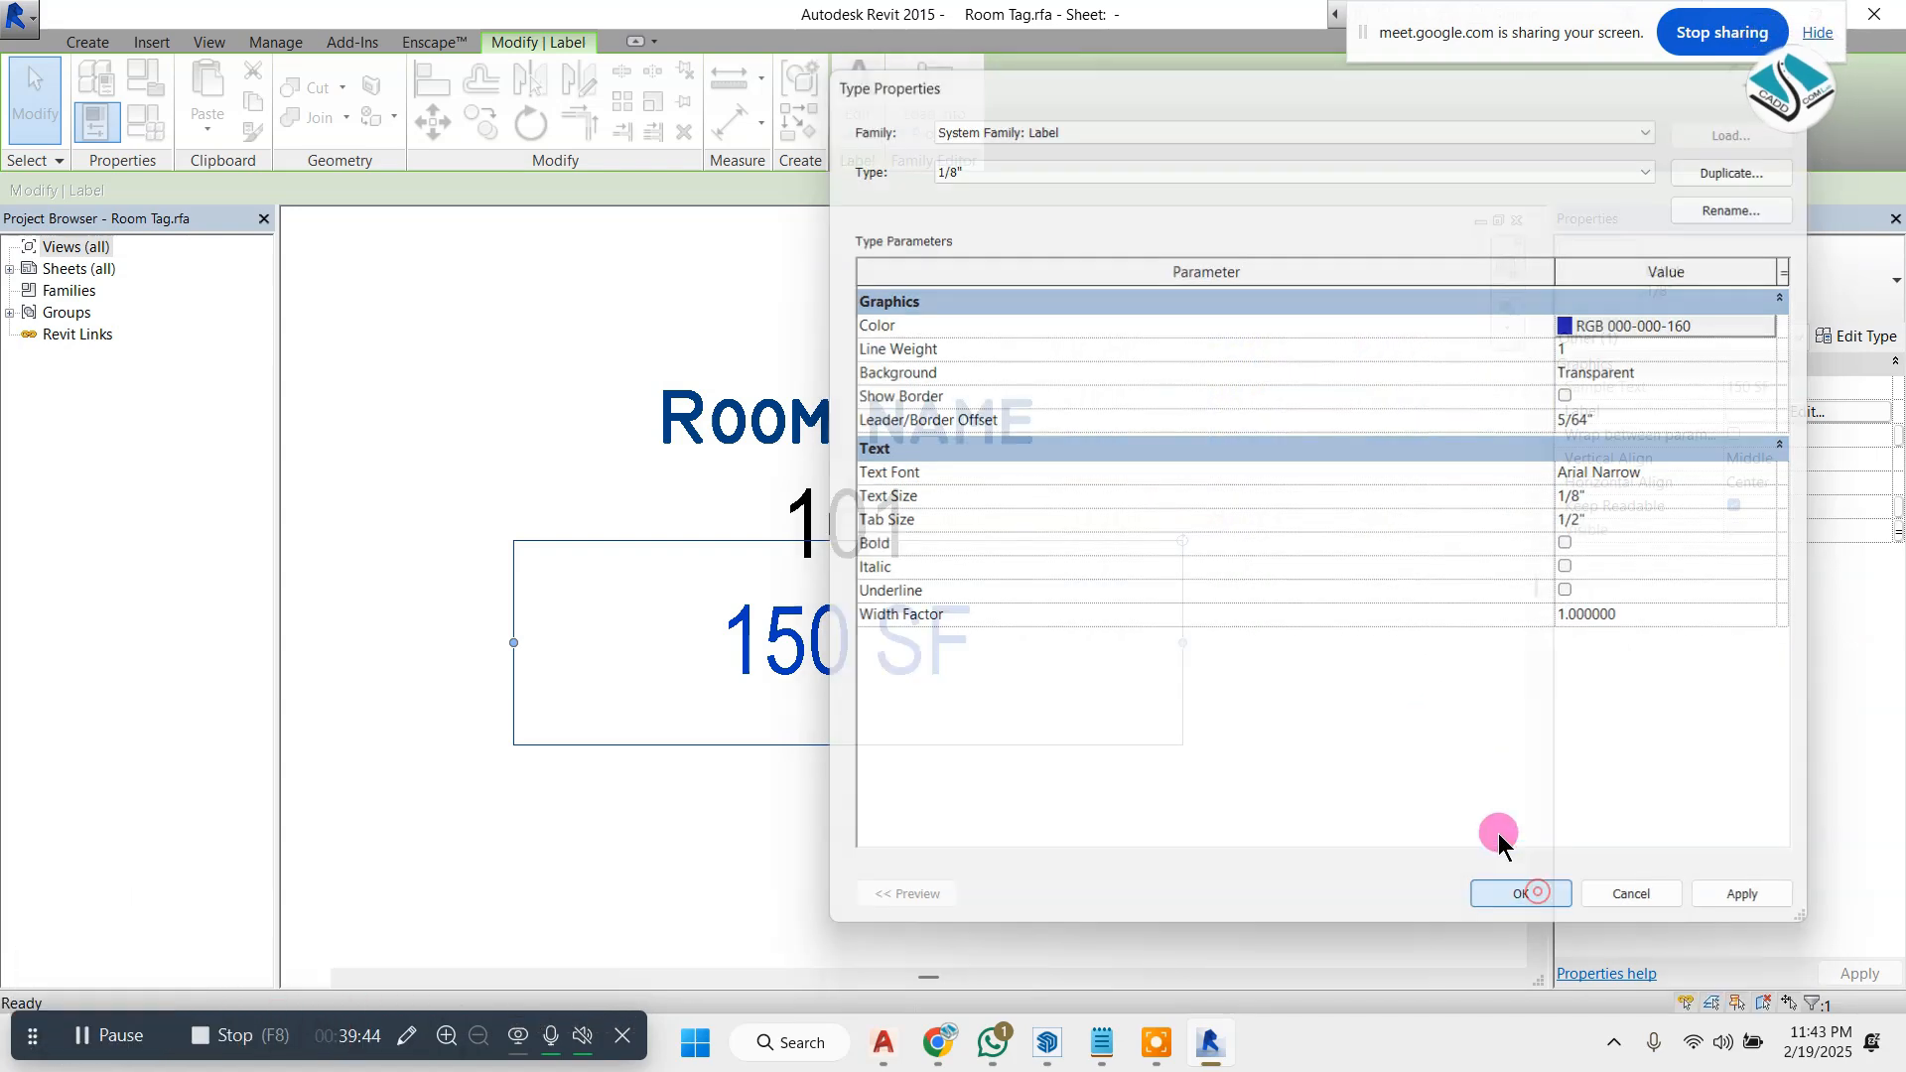
click(1256, 618)
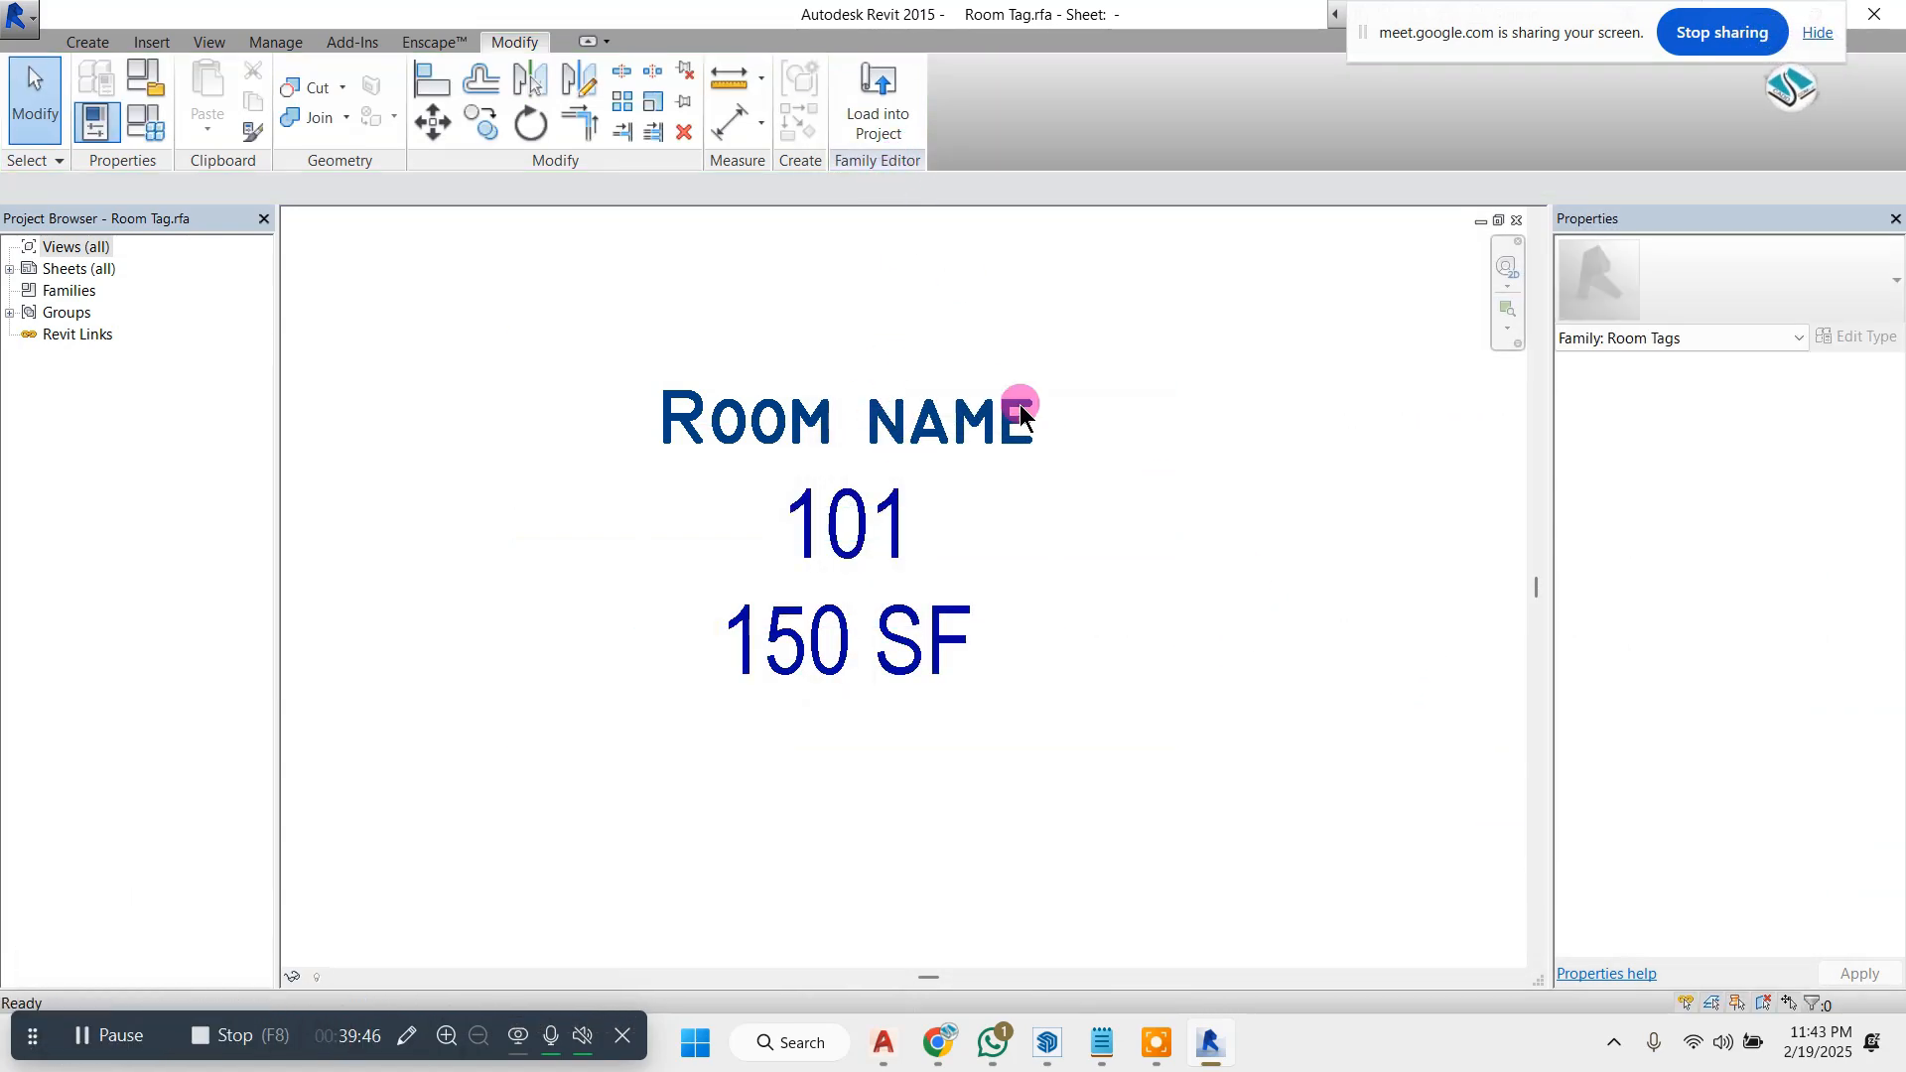
- Load the edited Room Tag family into Project1
drag(609, 289, 1143, 774)
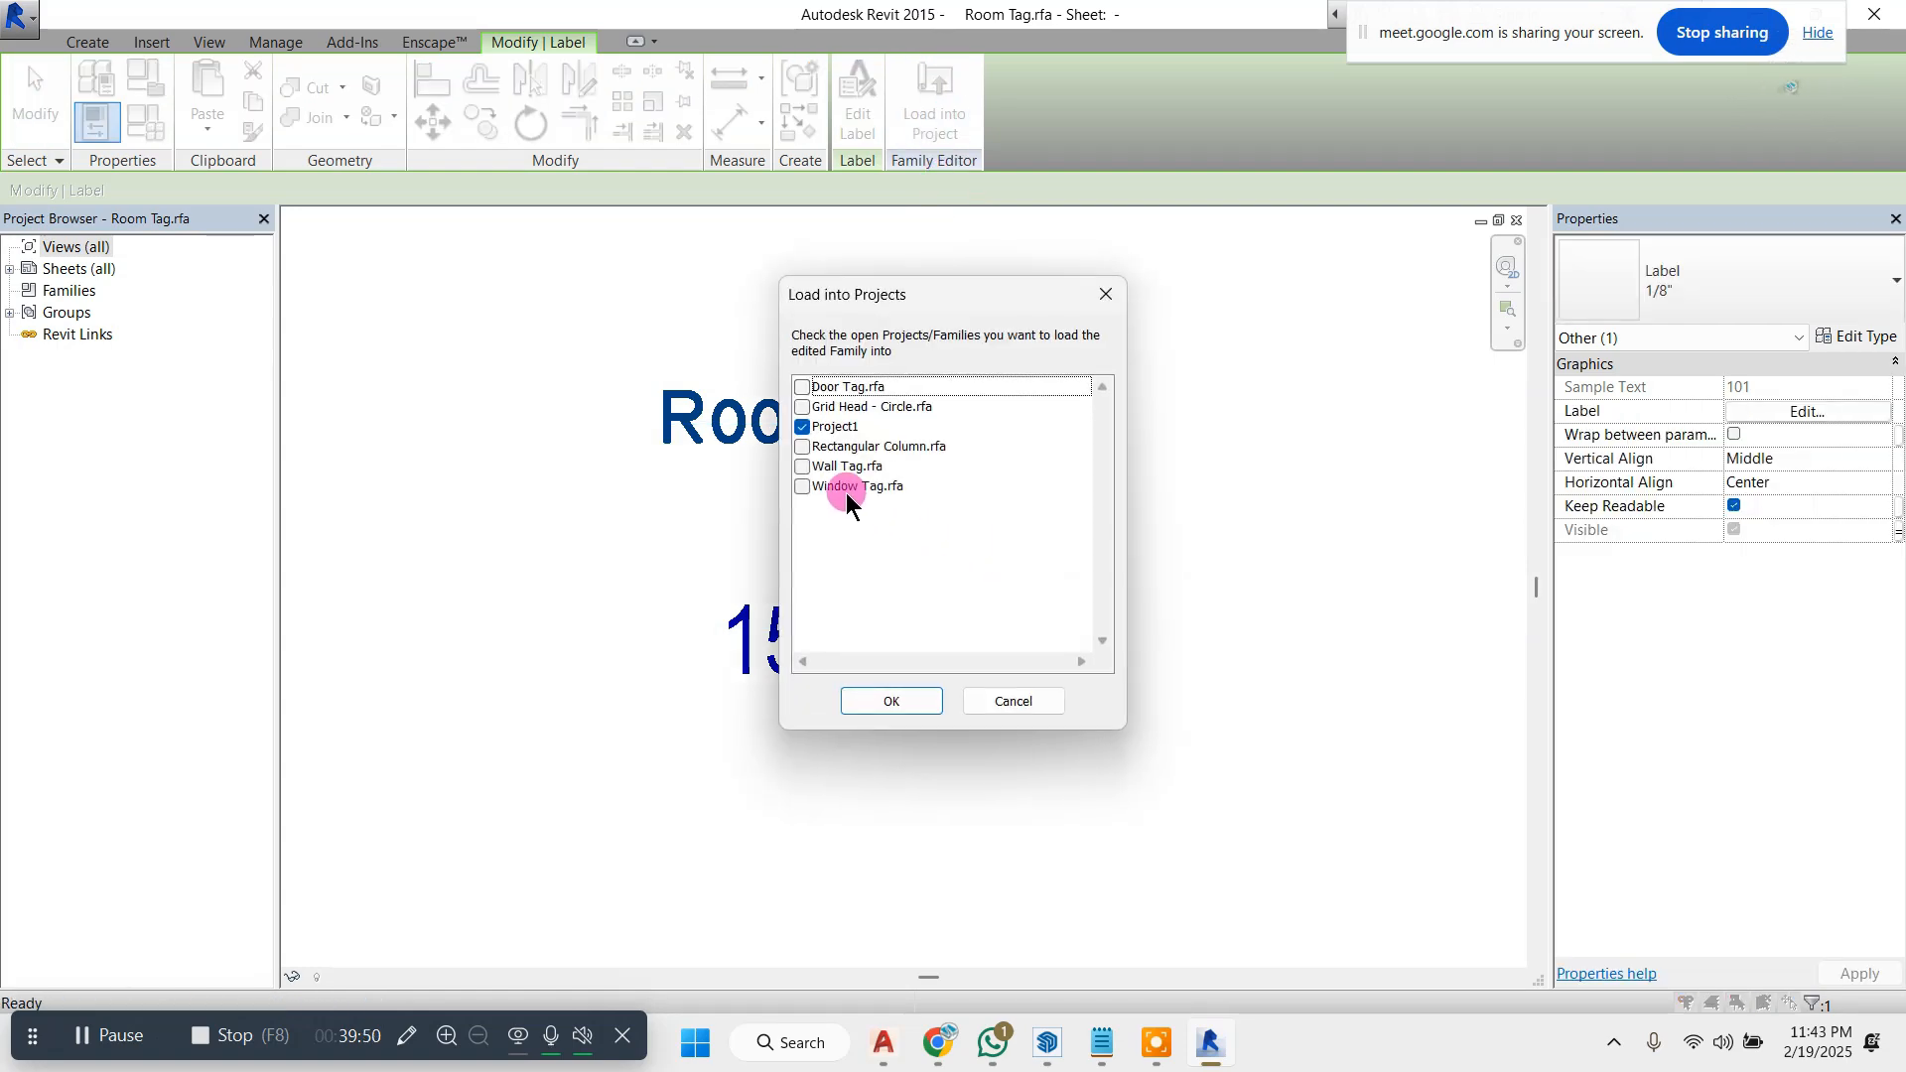
click(913, 703)
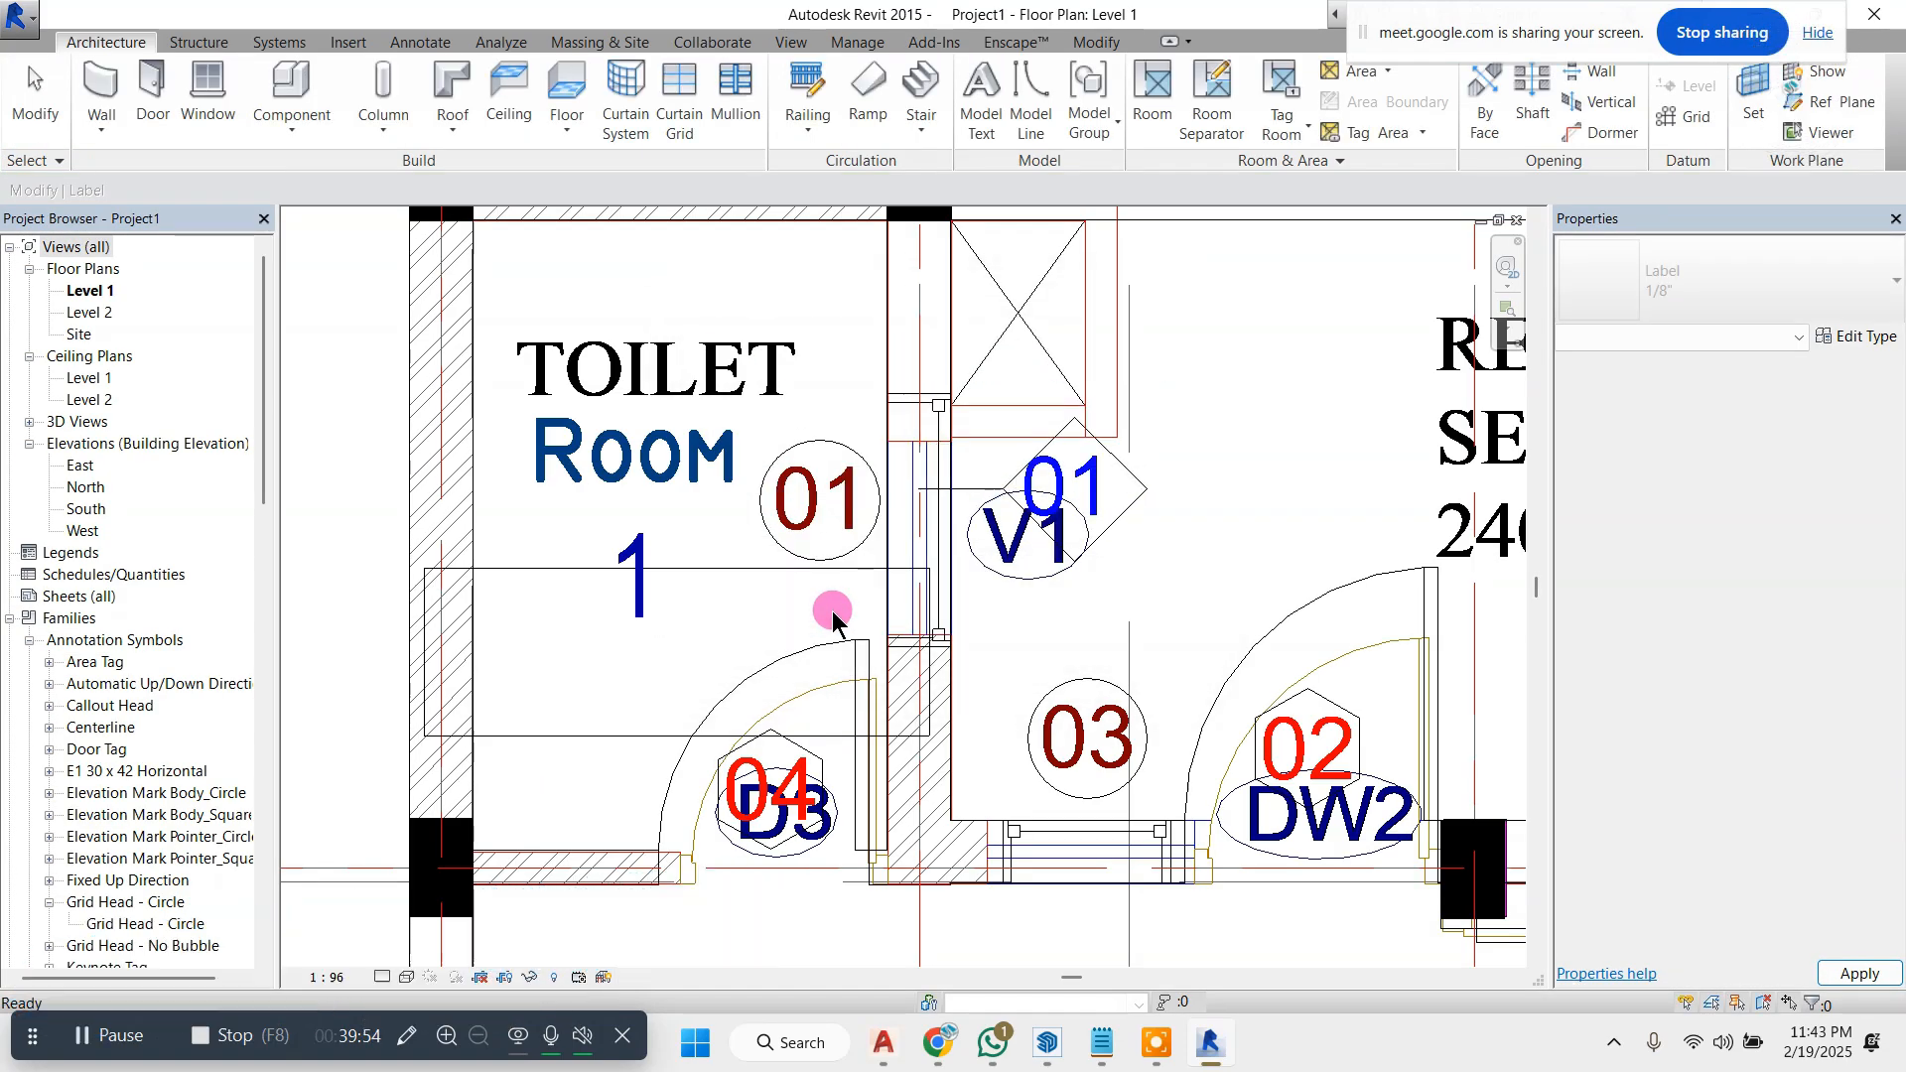
scroll(834, 555, down, 2)
scroll(754, 486, up, 3)
scroll(770, 506, up, 2)
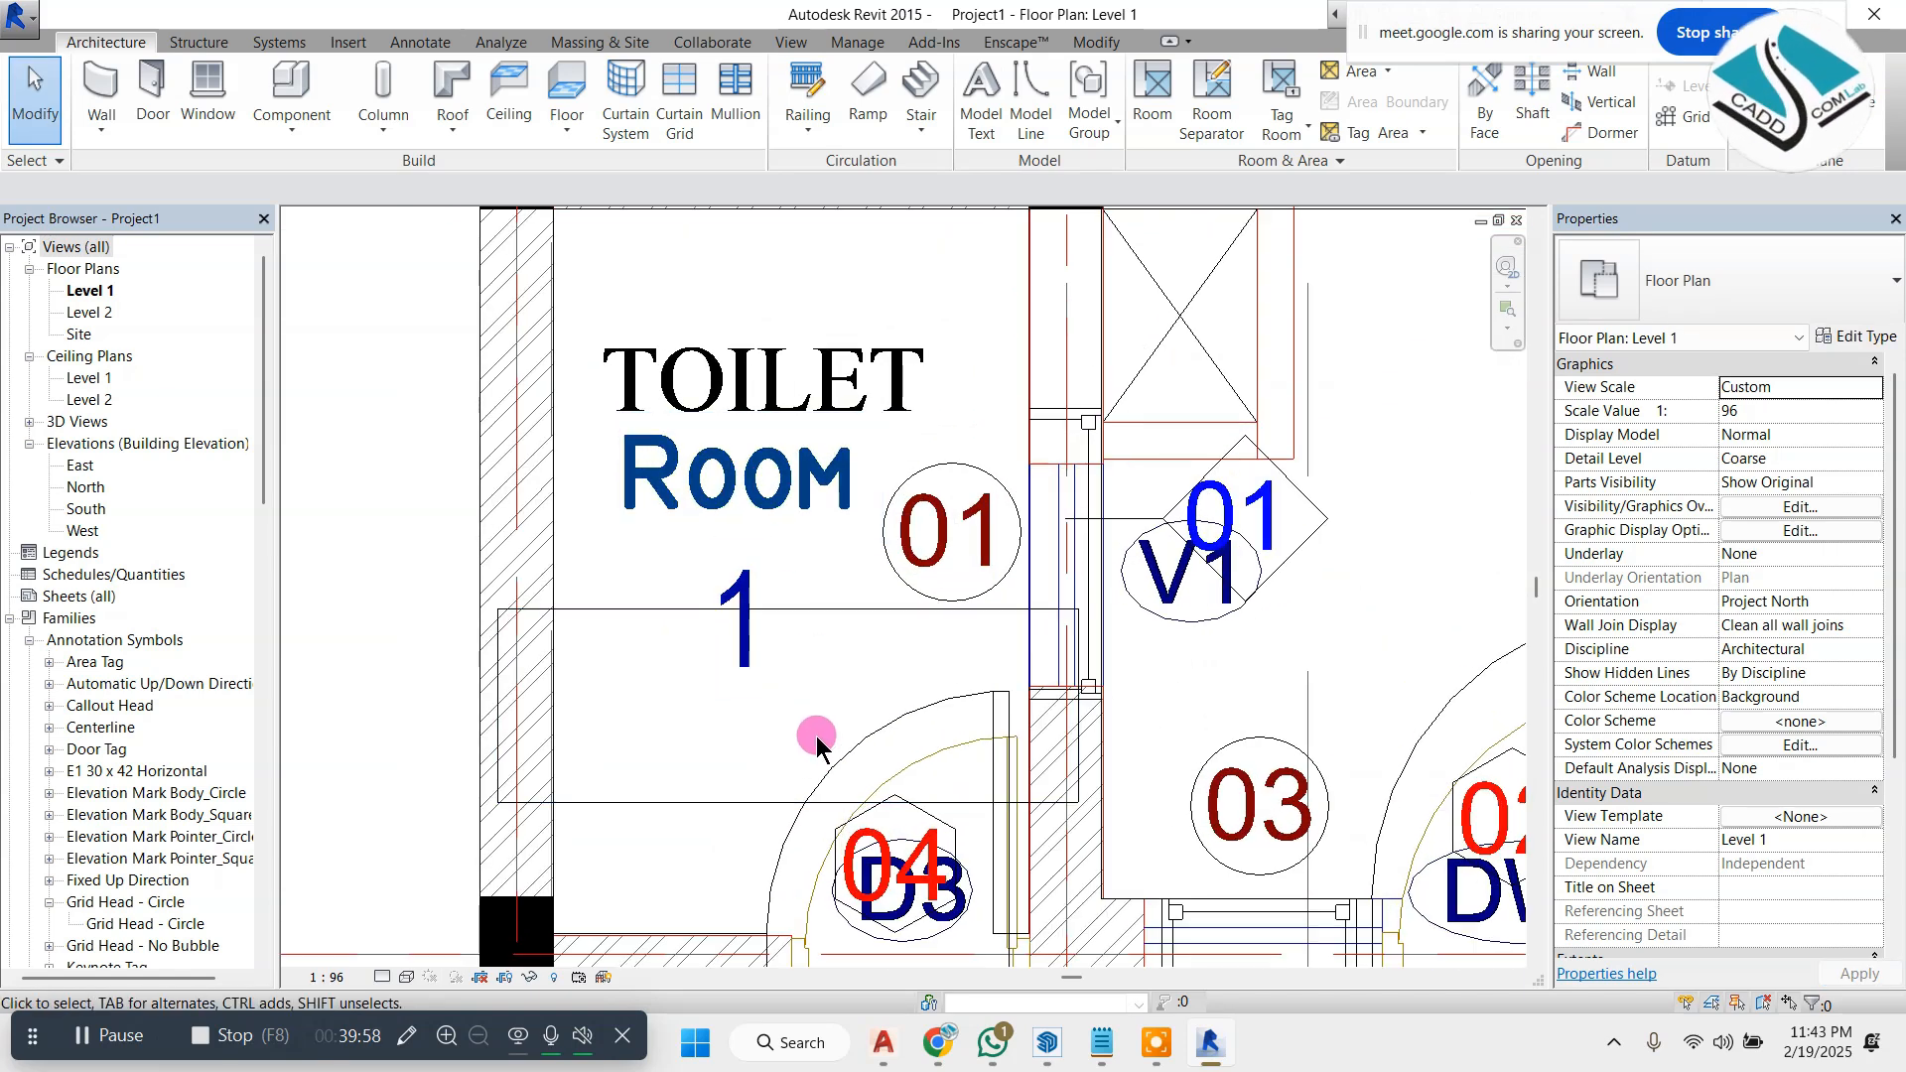
- Check the volume, room number and area display options in the toilet room tag's type properties
click(834, 630)
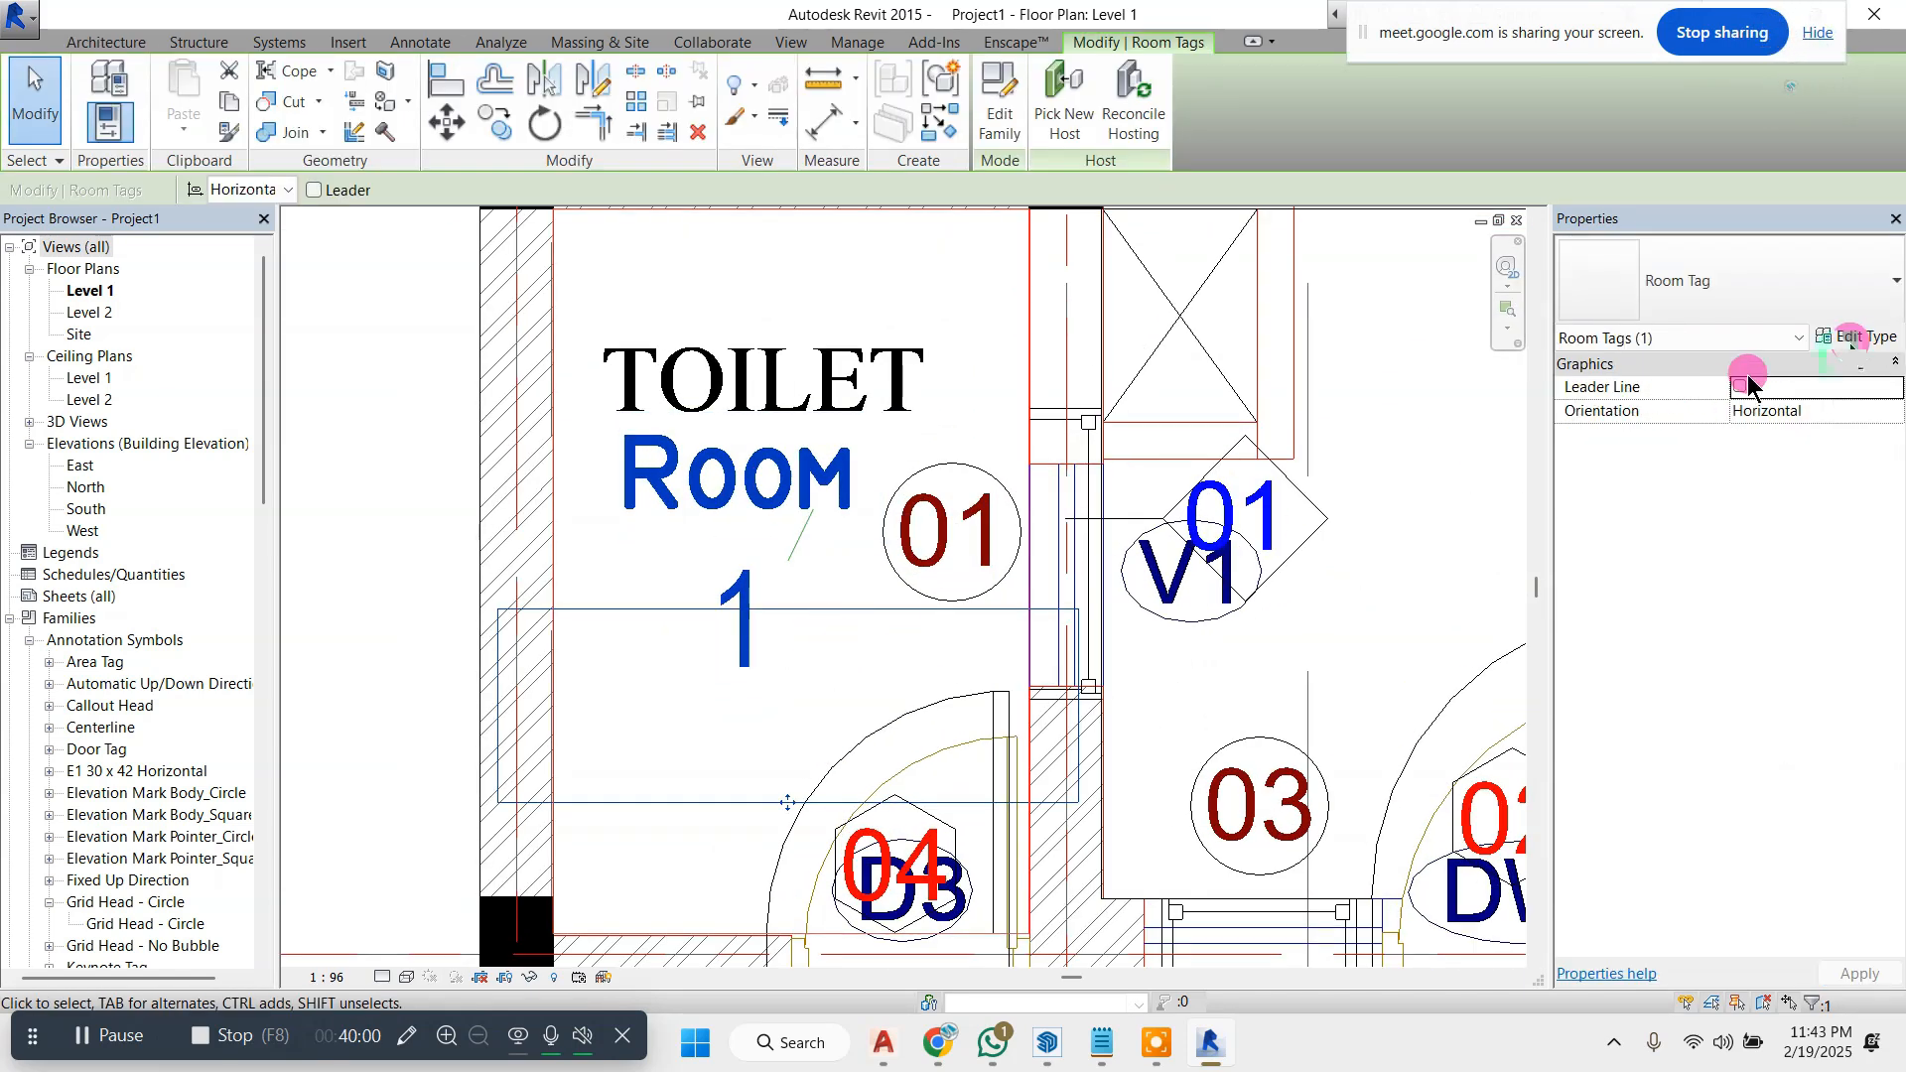
click(1854, 337)
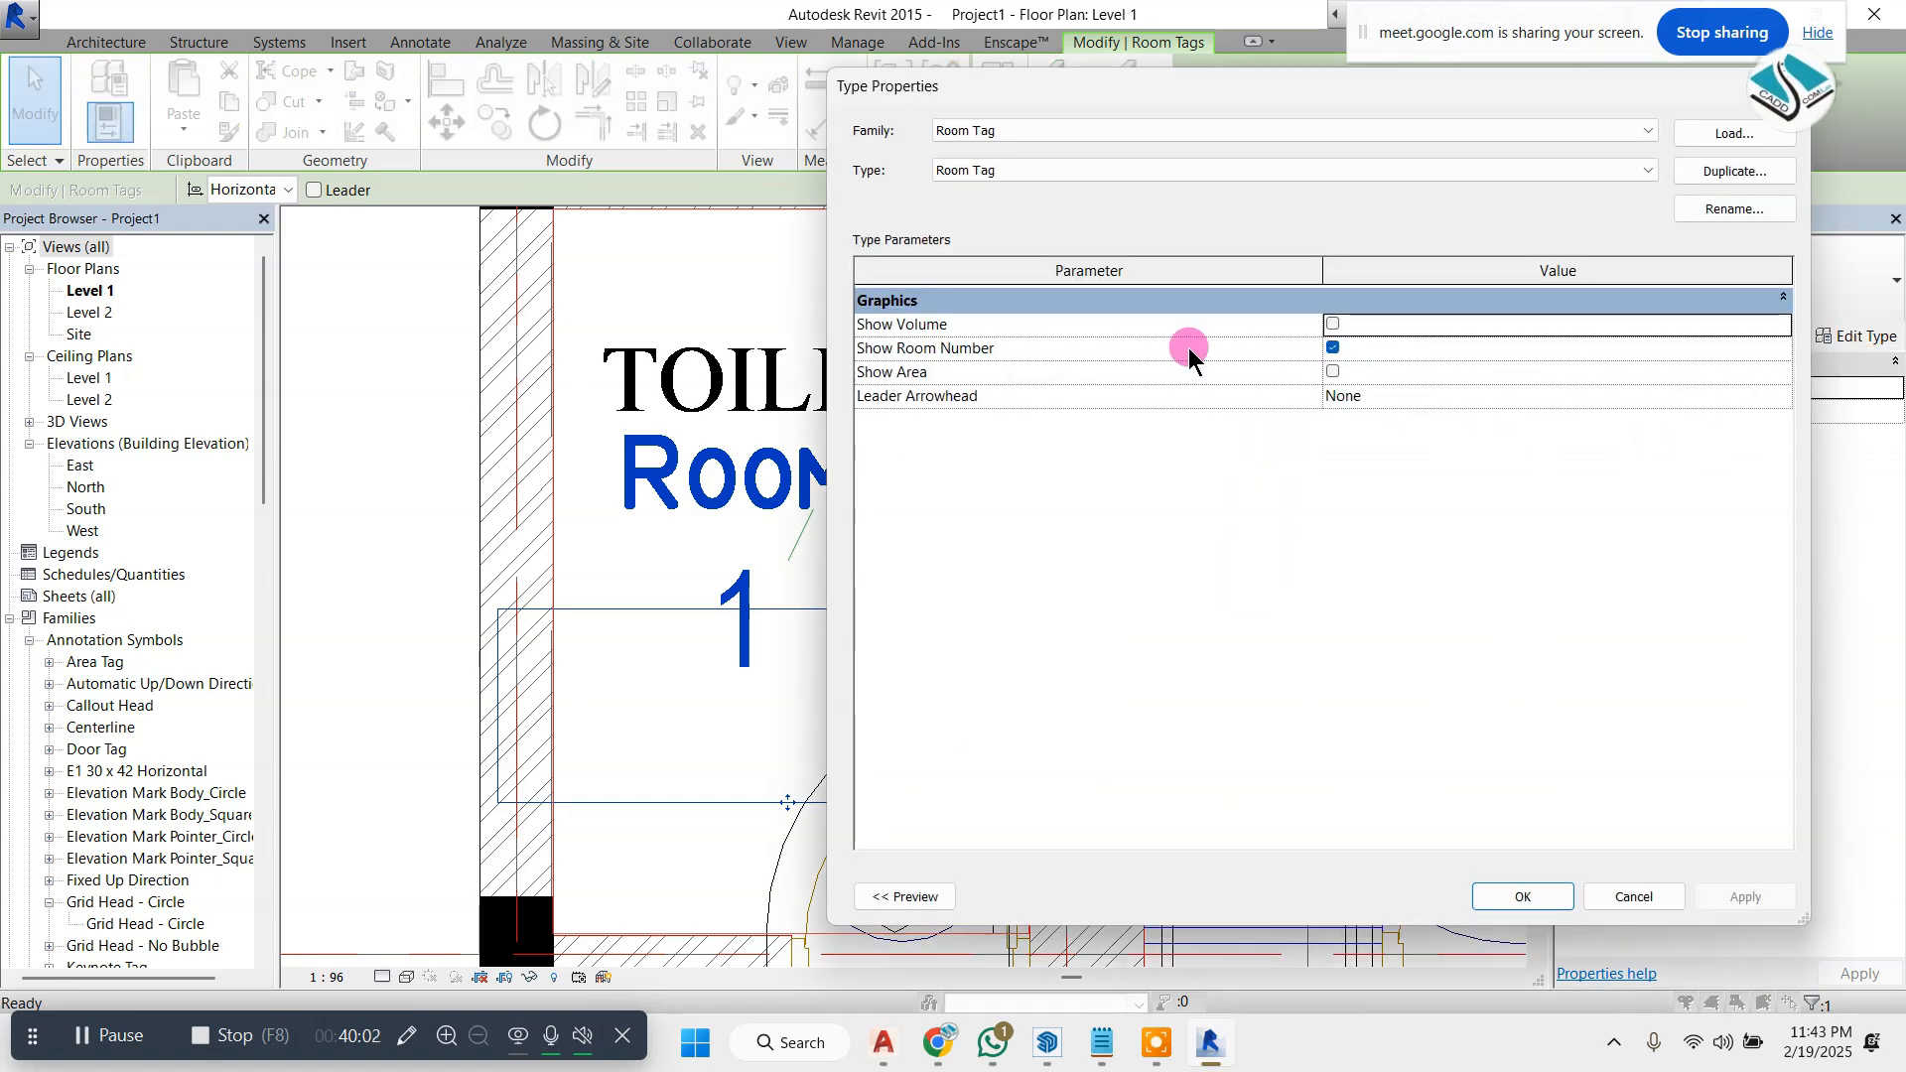
key(Return)
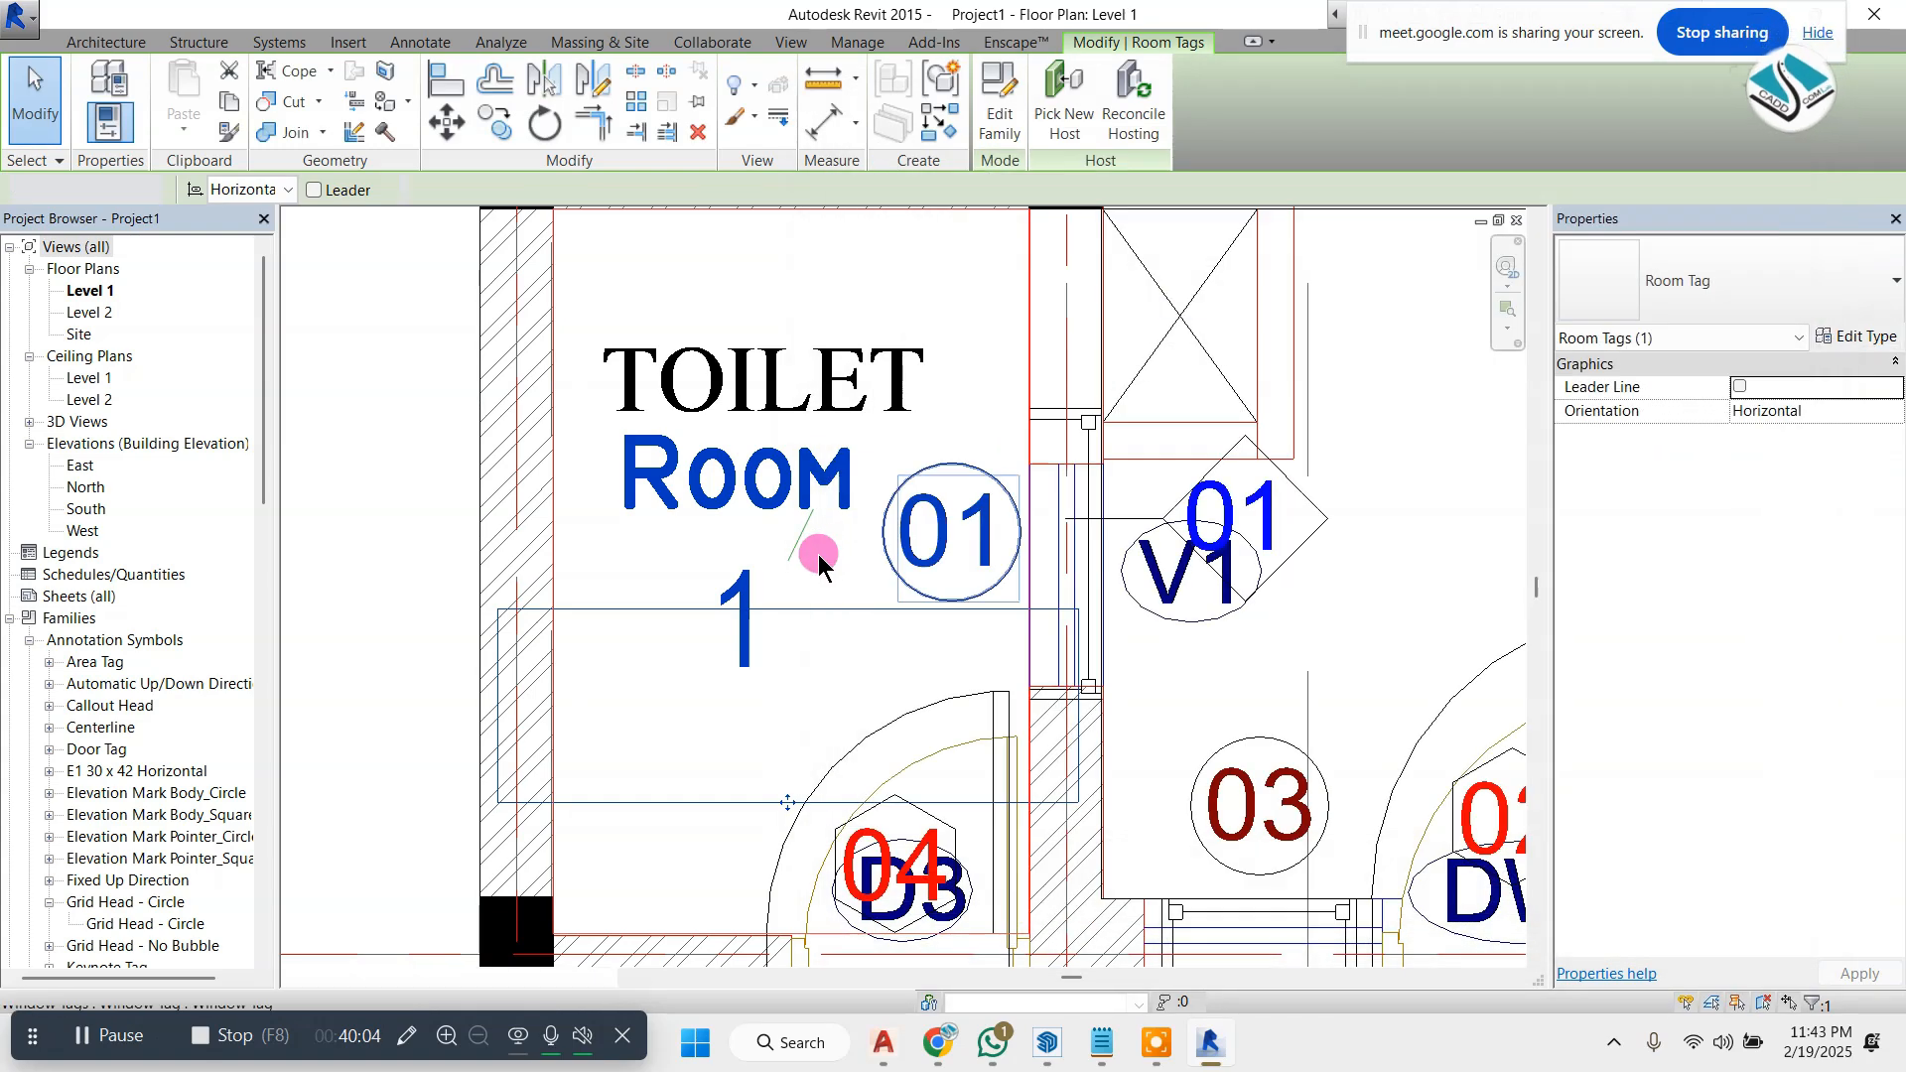
key(Escape)
- Rename the tagged room beneath the imported toilet text as TOILET and shift its tag slightly clear of that text
scroll(848, 584, down, 1)
scroll(773, 508, up, 1)
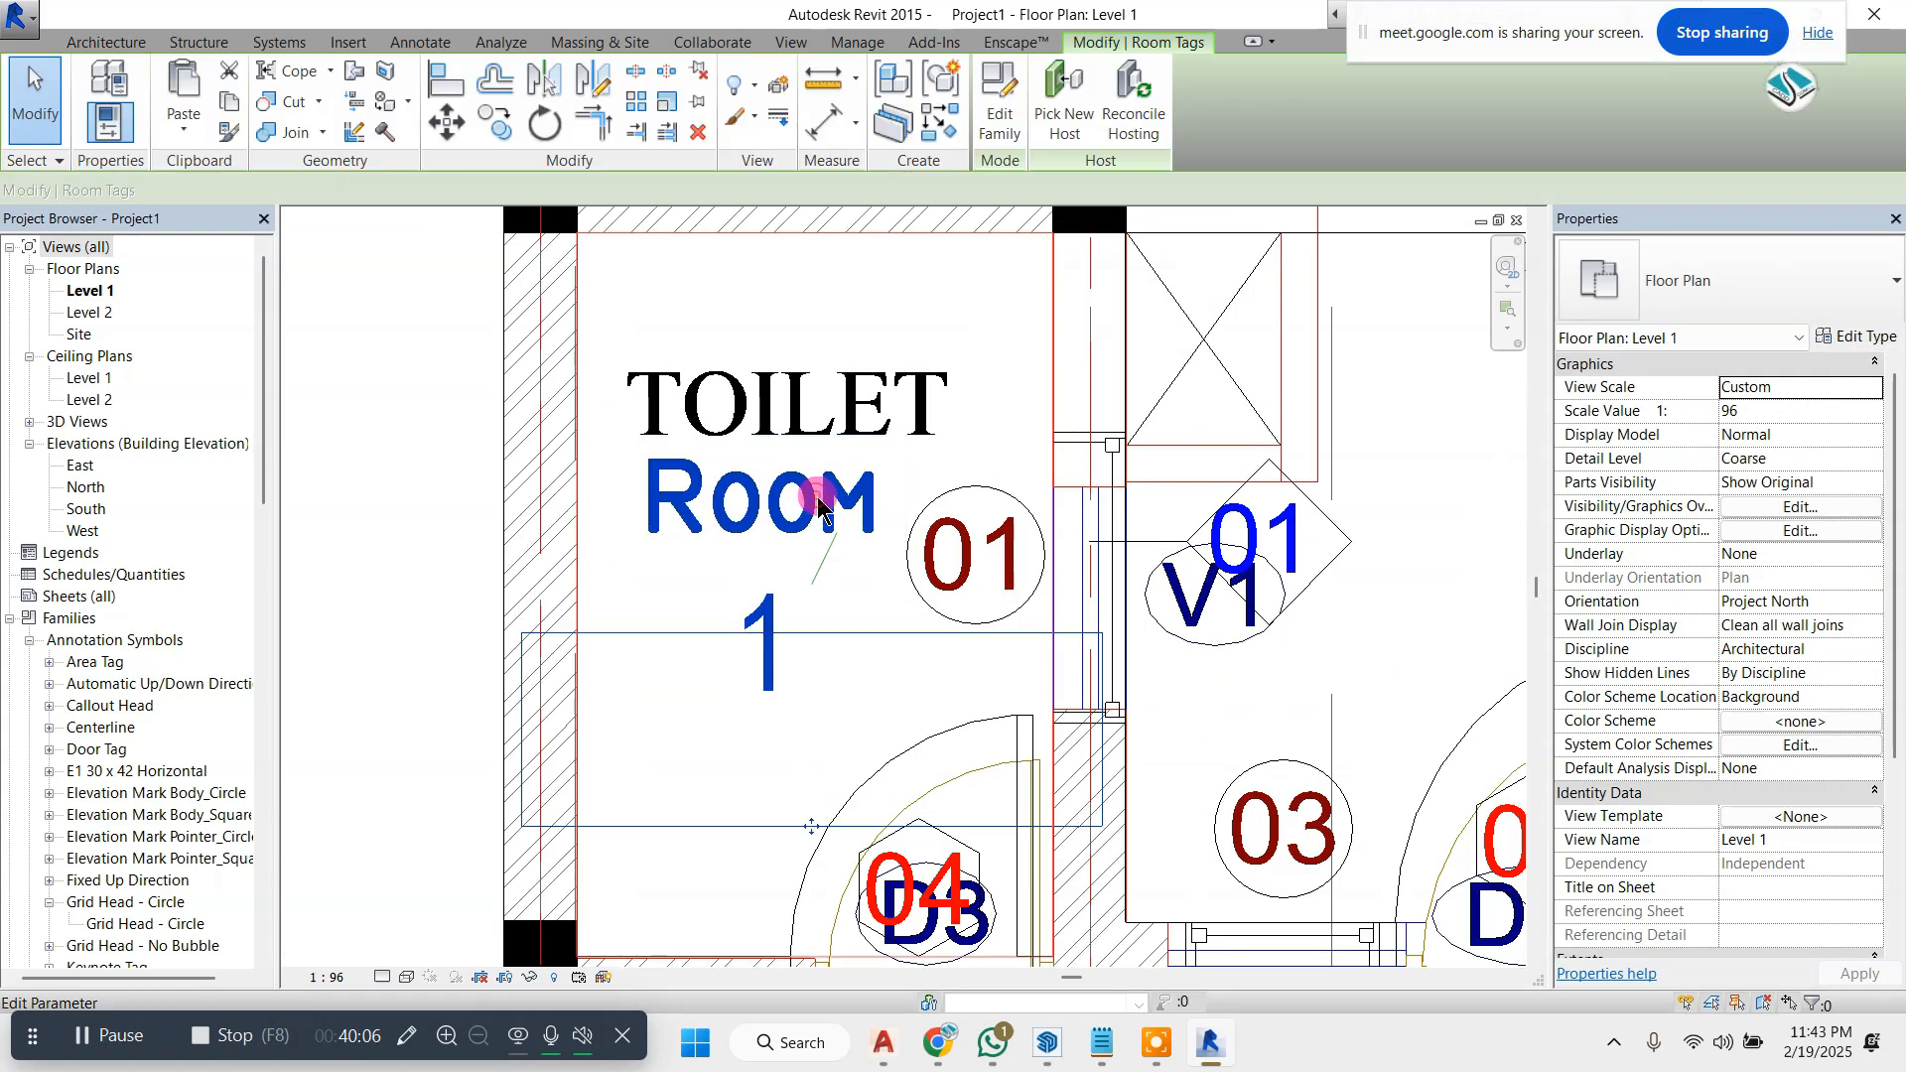
double_click(820, 507)
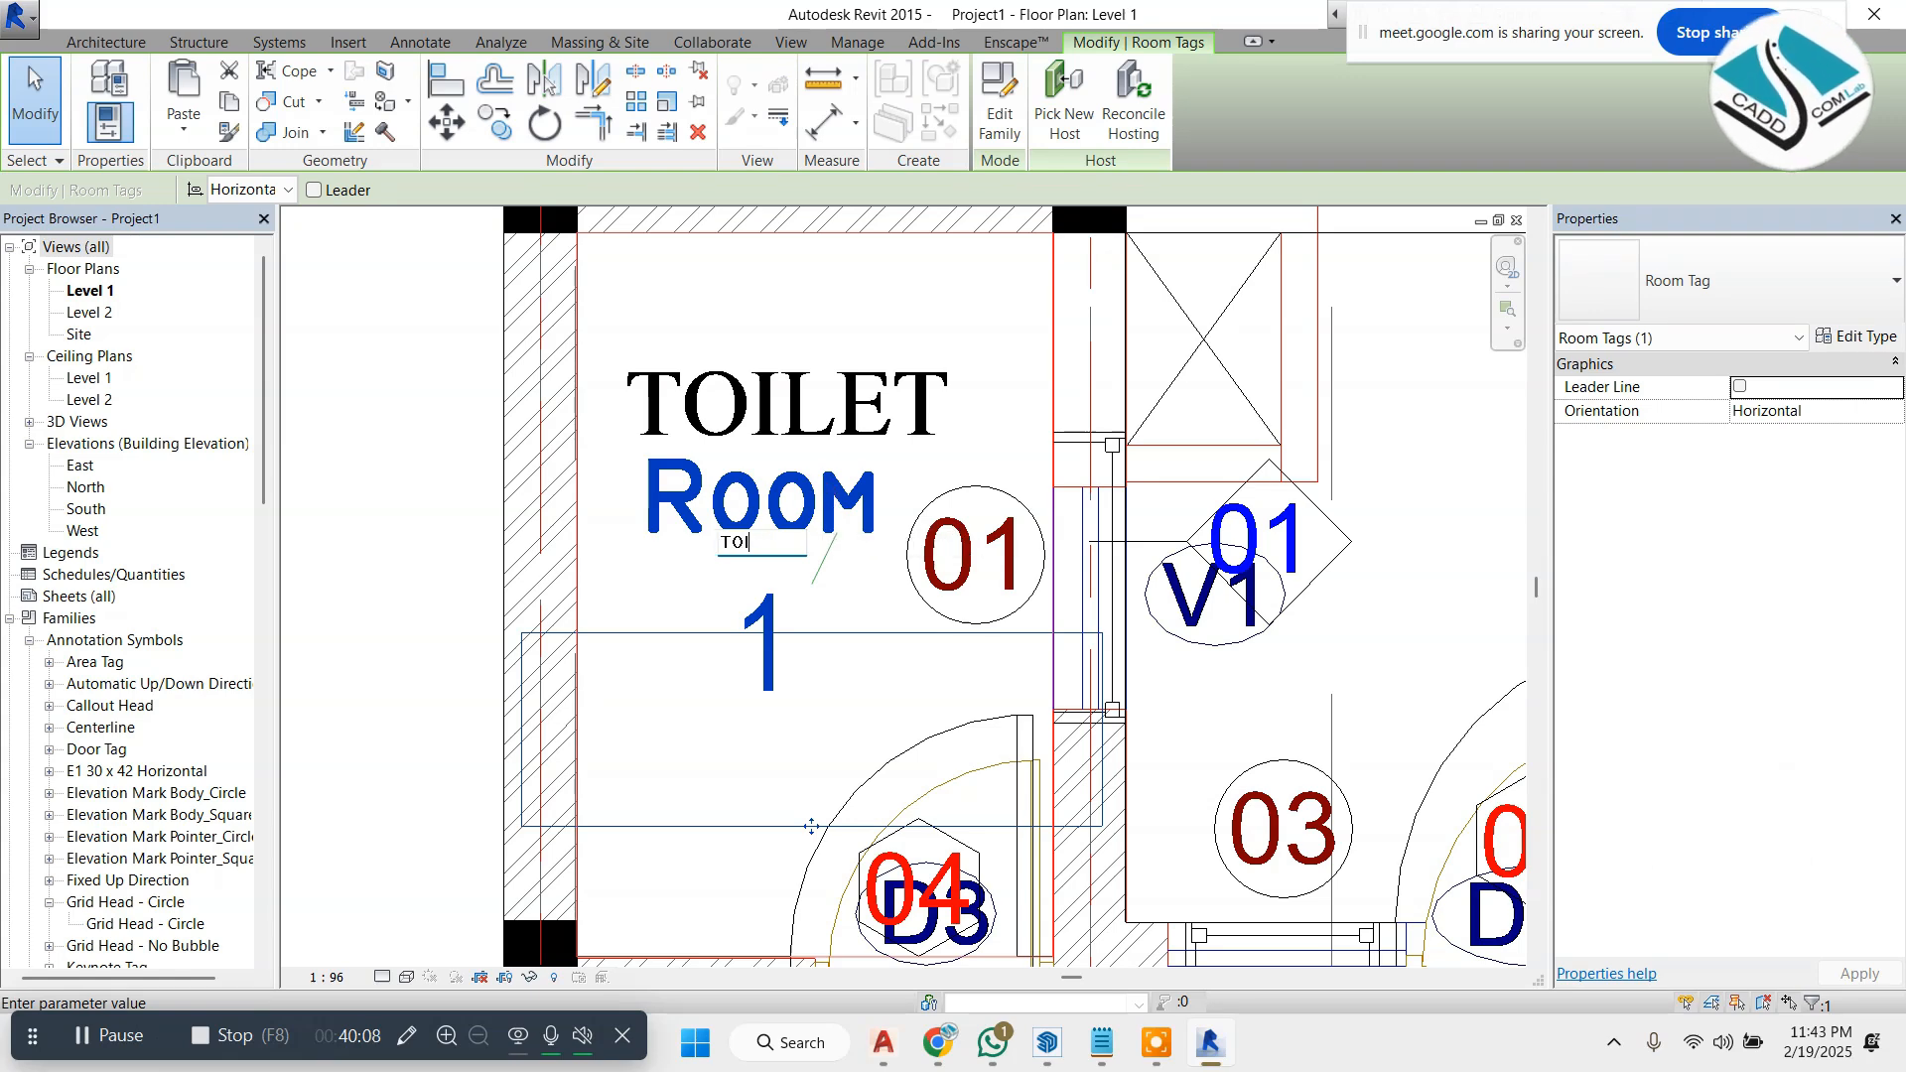
text(TOILET)
click(880, 361)
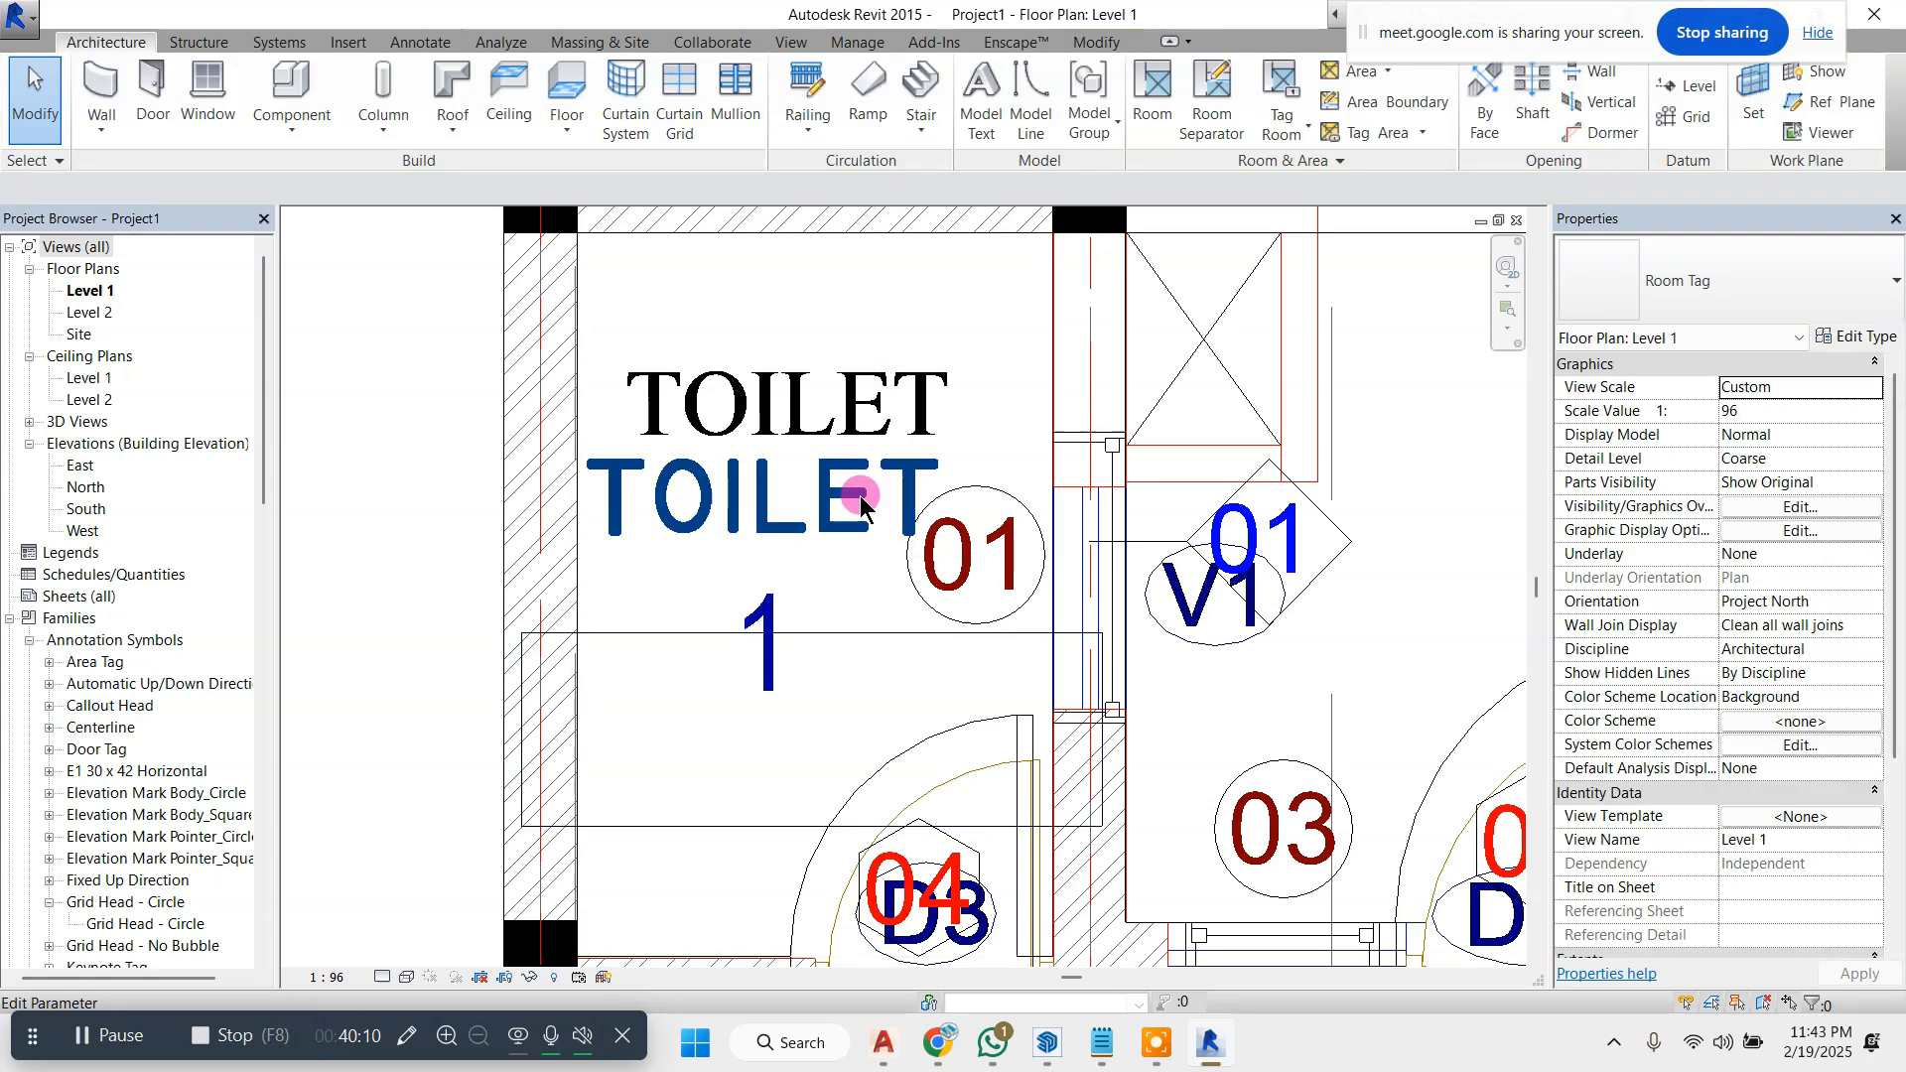
drag(855, 490, 898, 502)
click(948, 324)
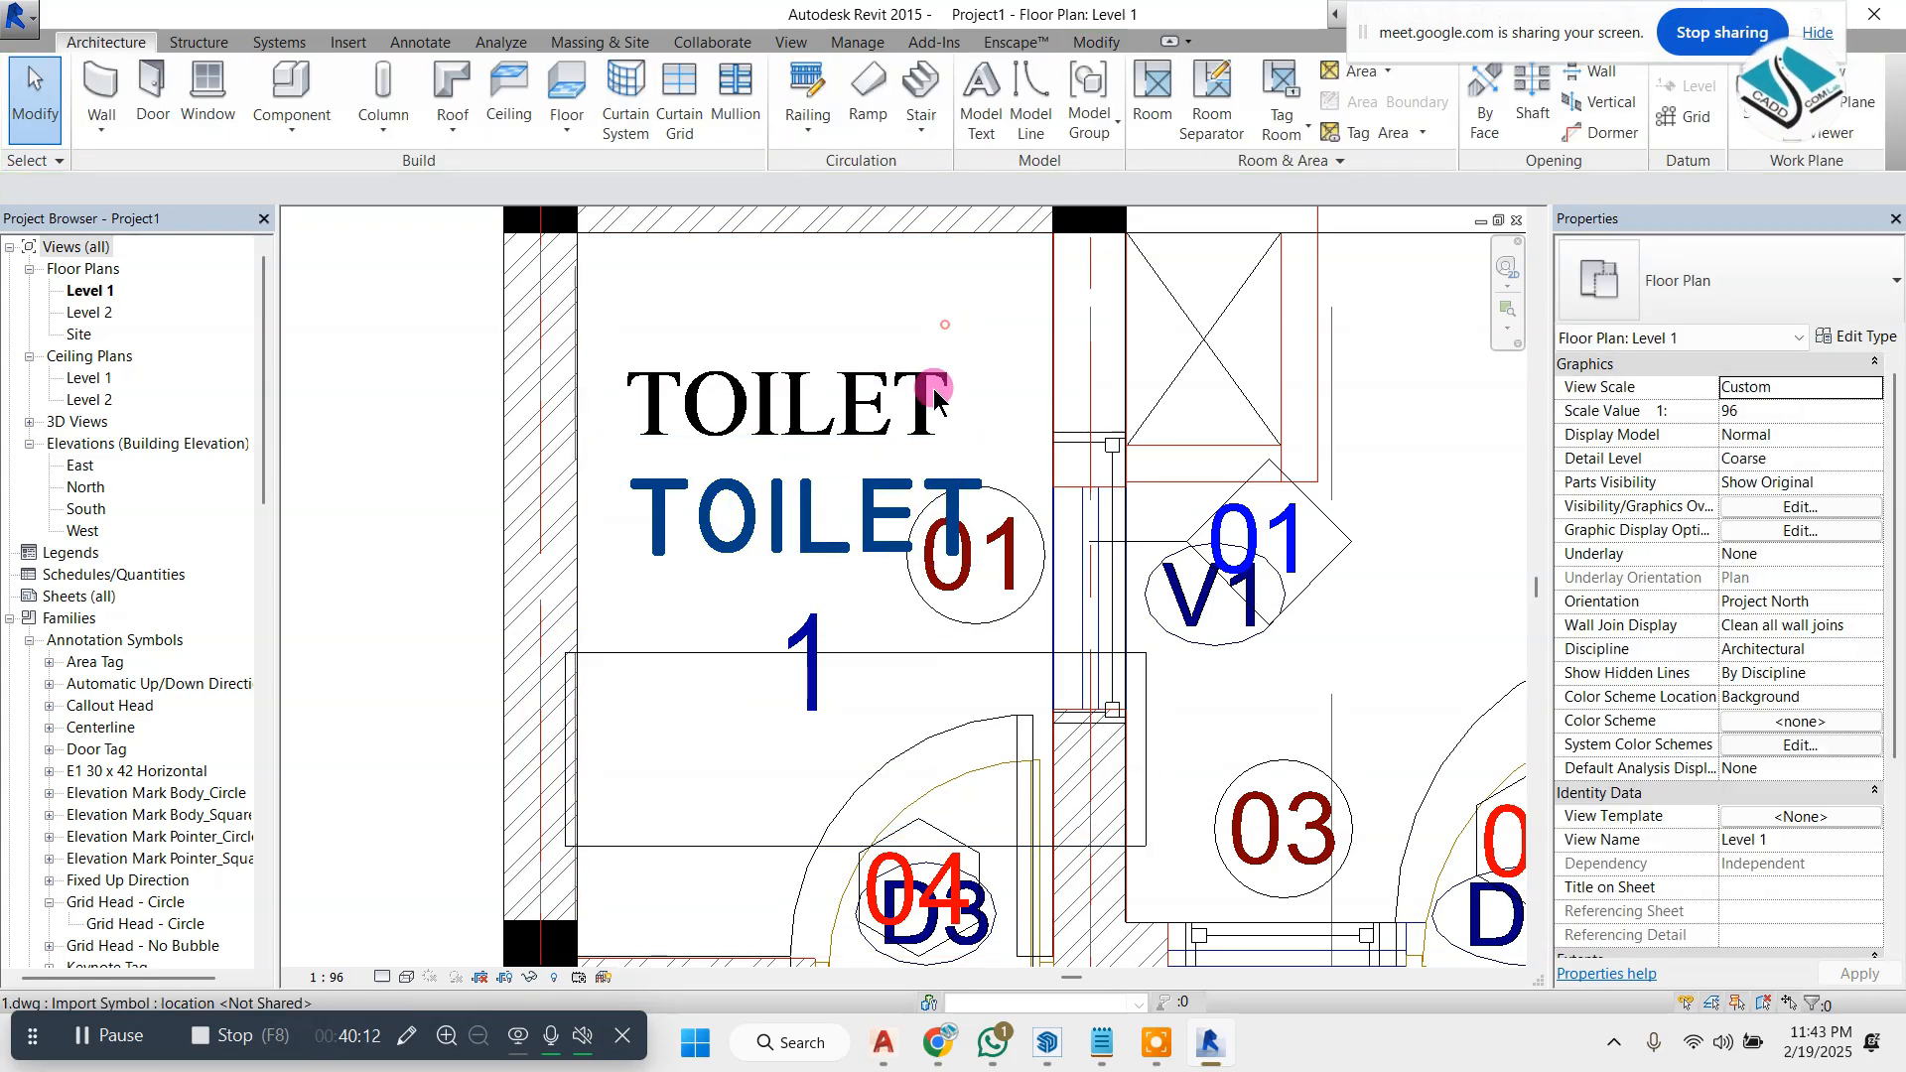
- Check the unit formats for length, area and volume in the project units
key(n)
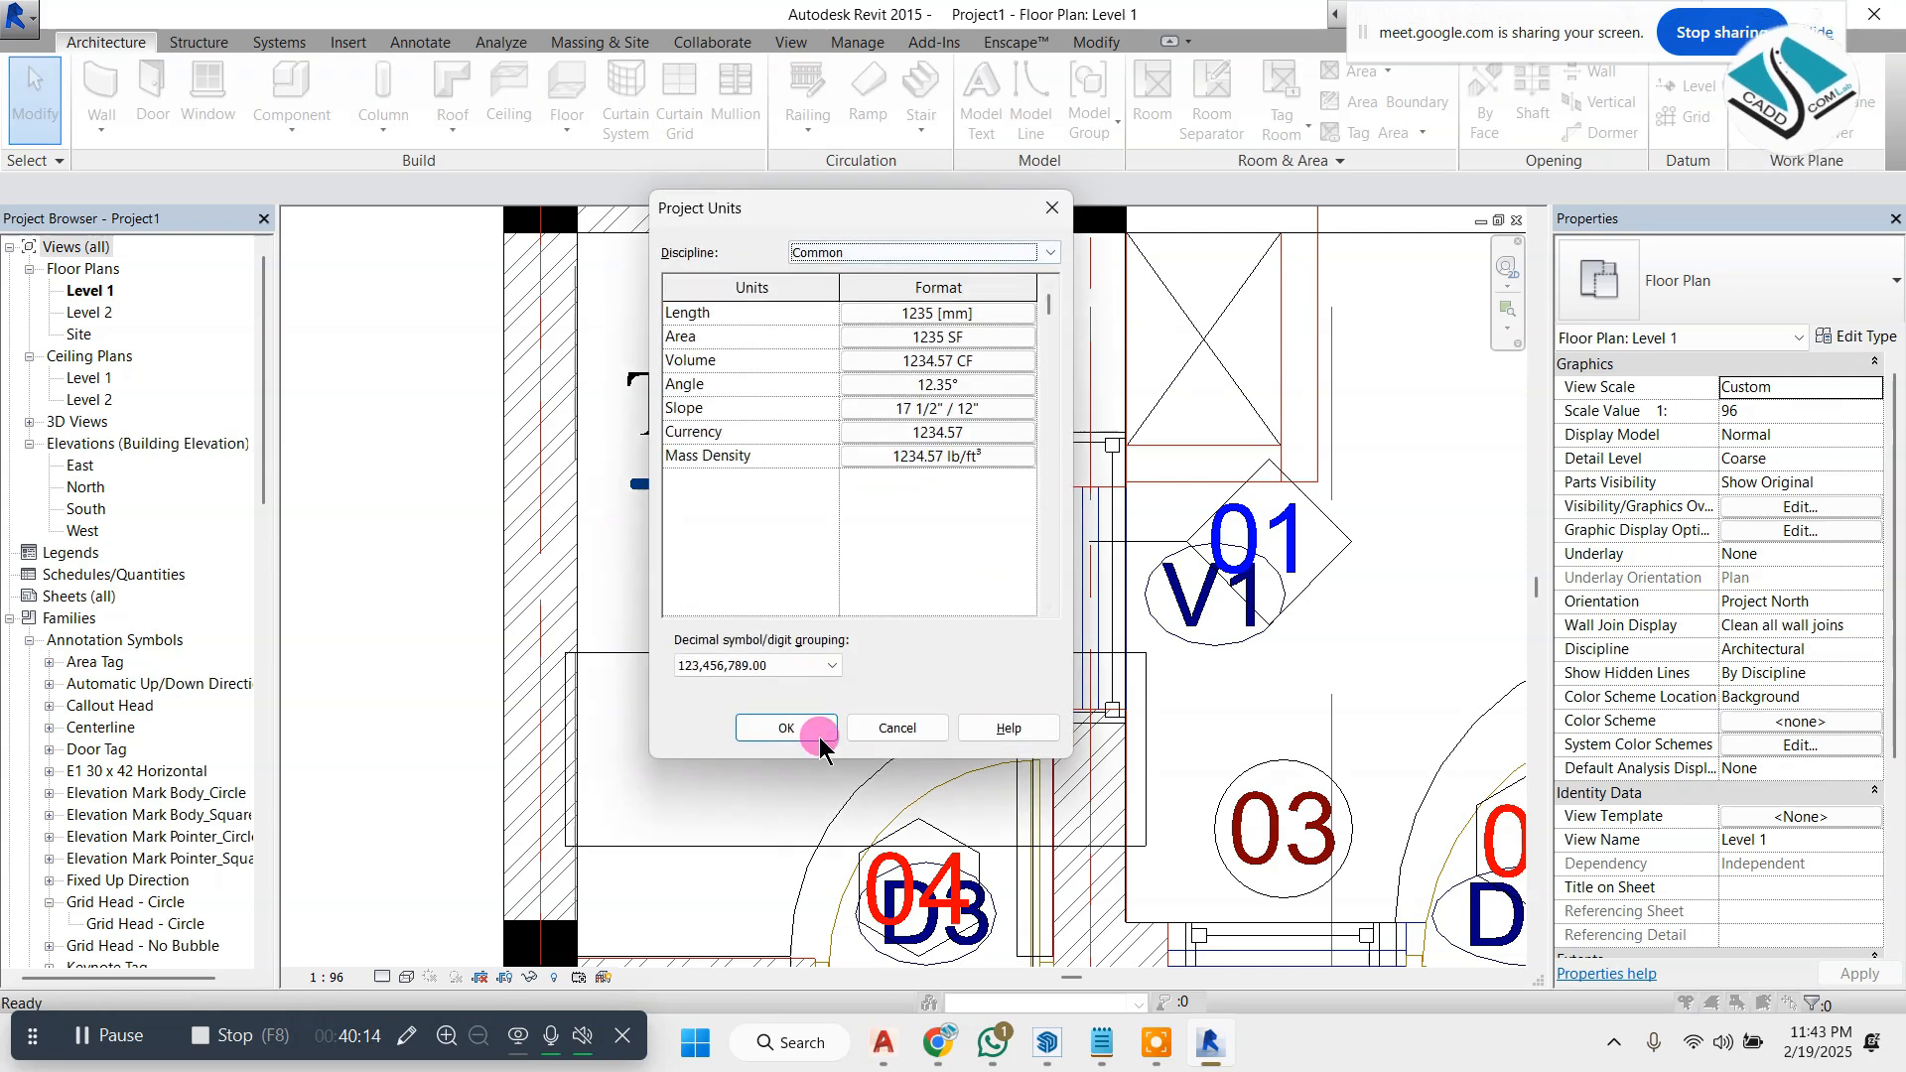
click(816, 733)
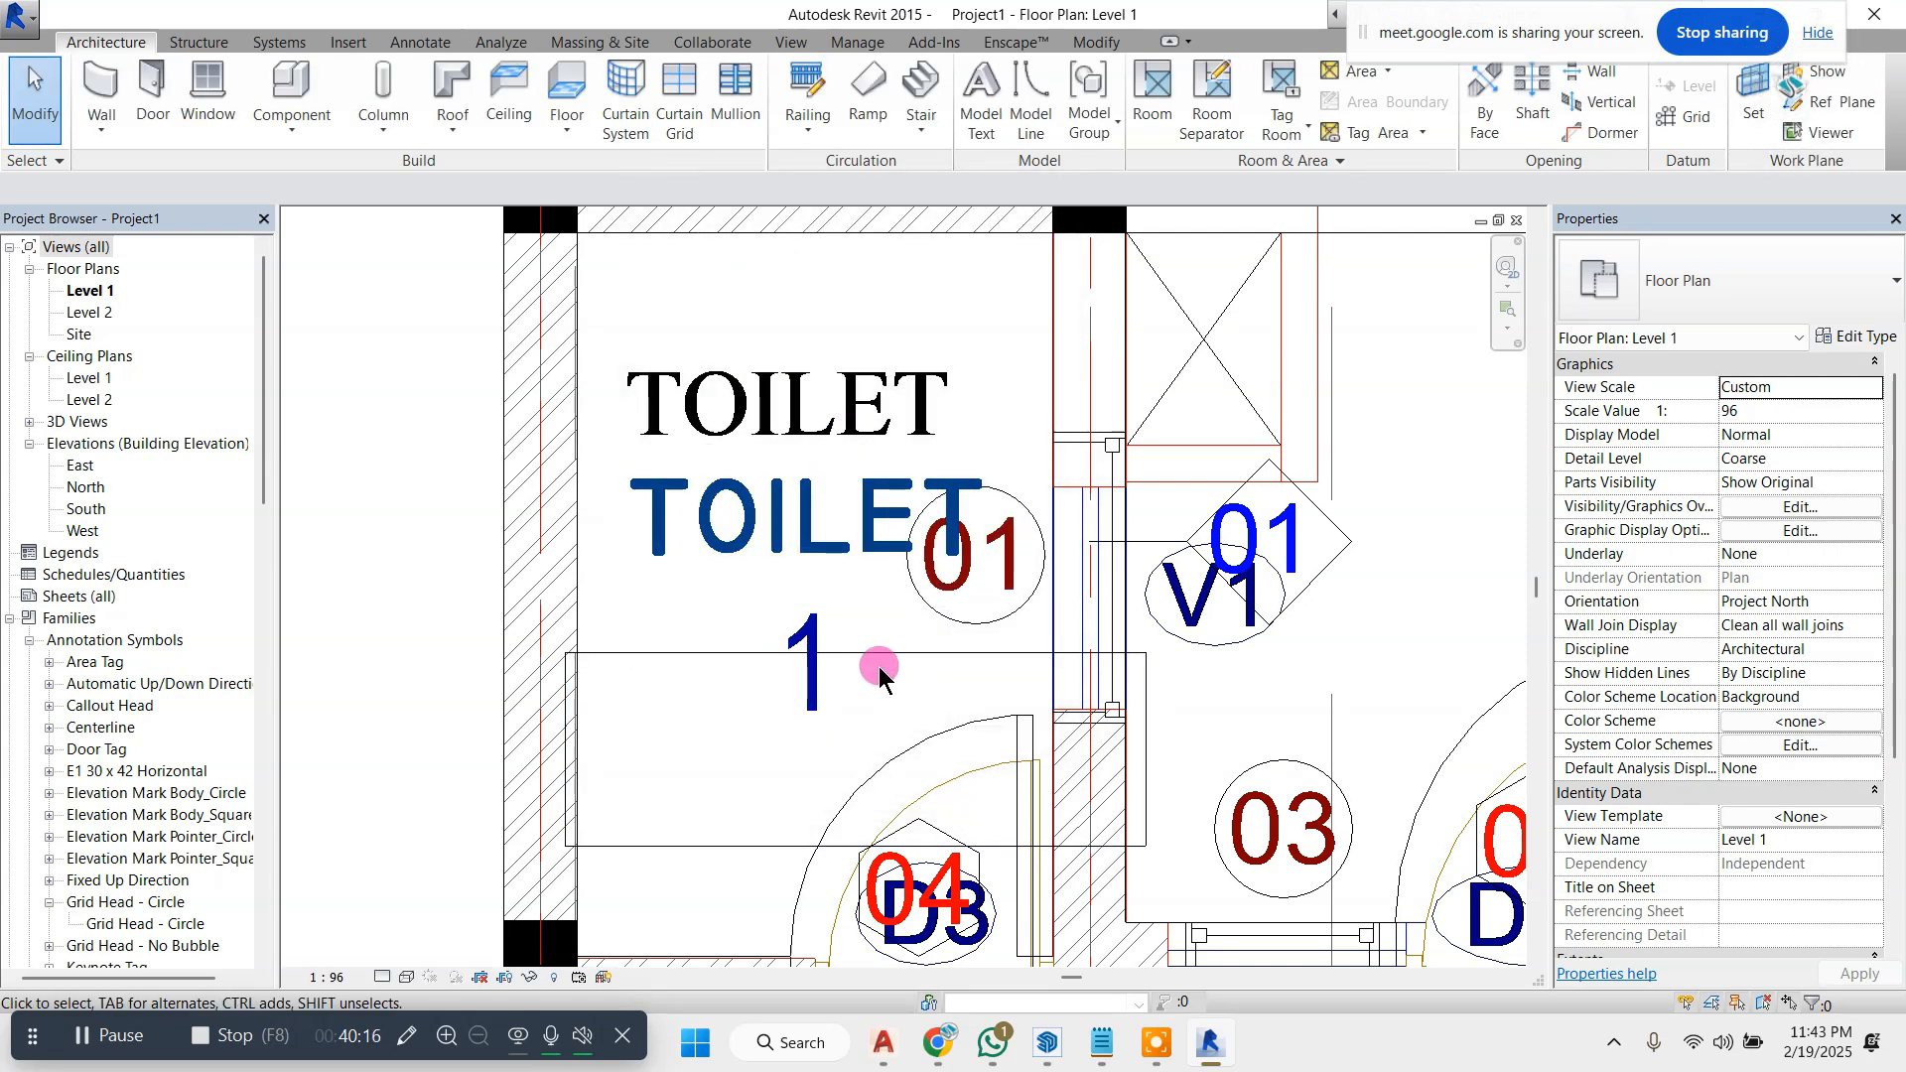
- Open the Room Tag annotation family for editing and bring up the Room name label's type properties
scroll(173, 789, down, 2)
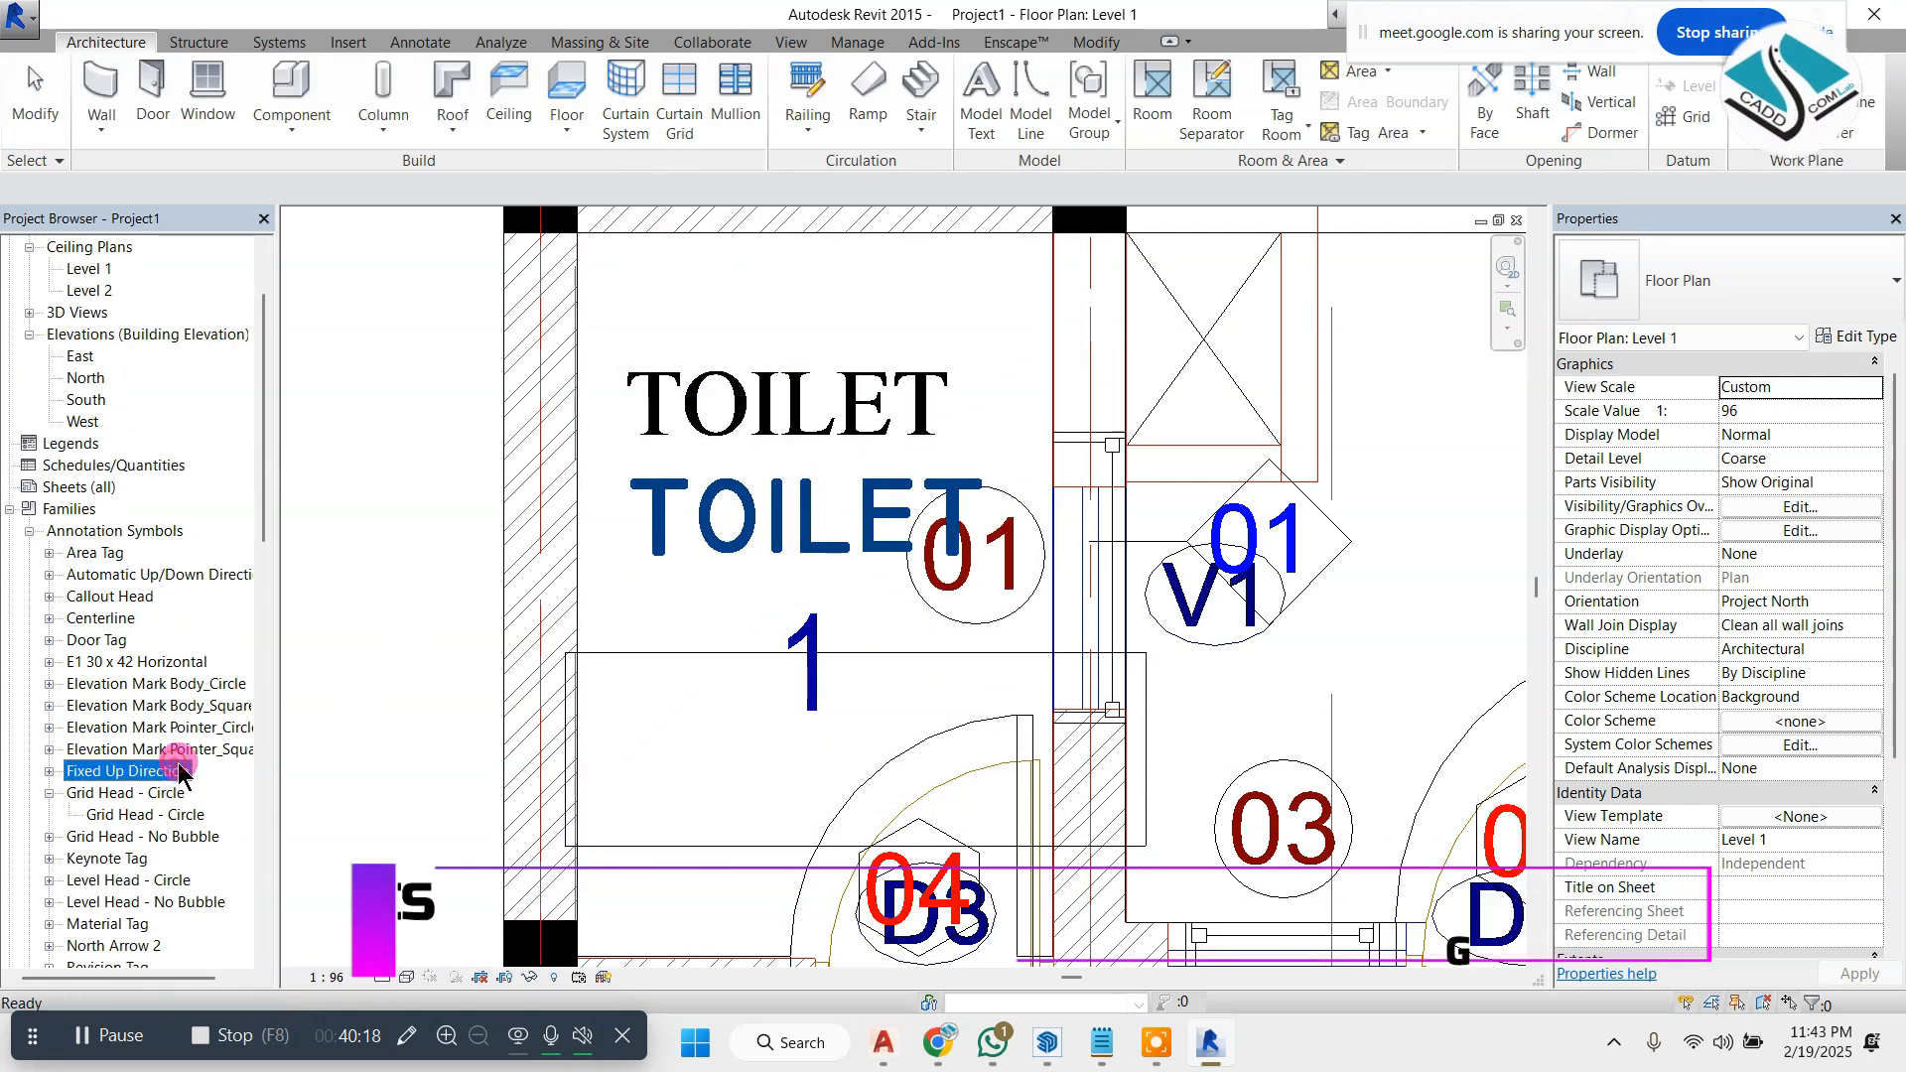
scroll(169, 794, down, 2)
click(124, 839)
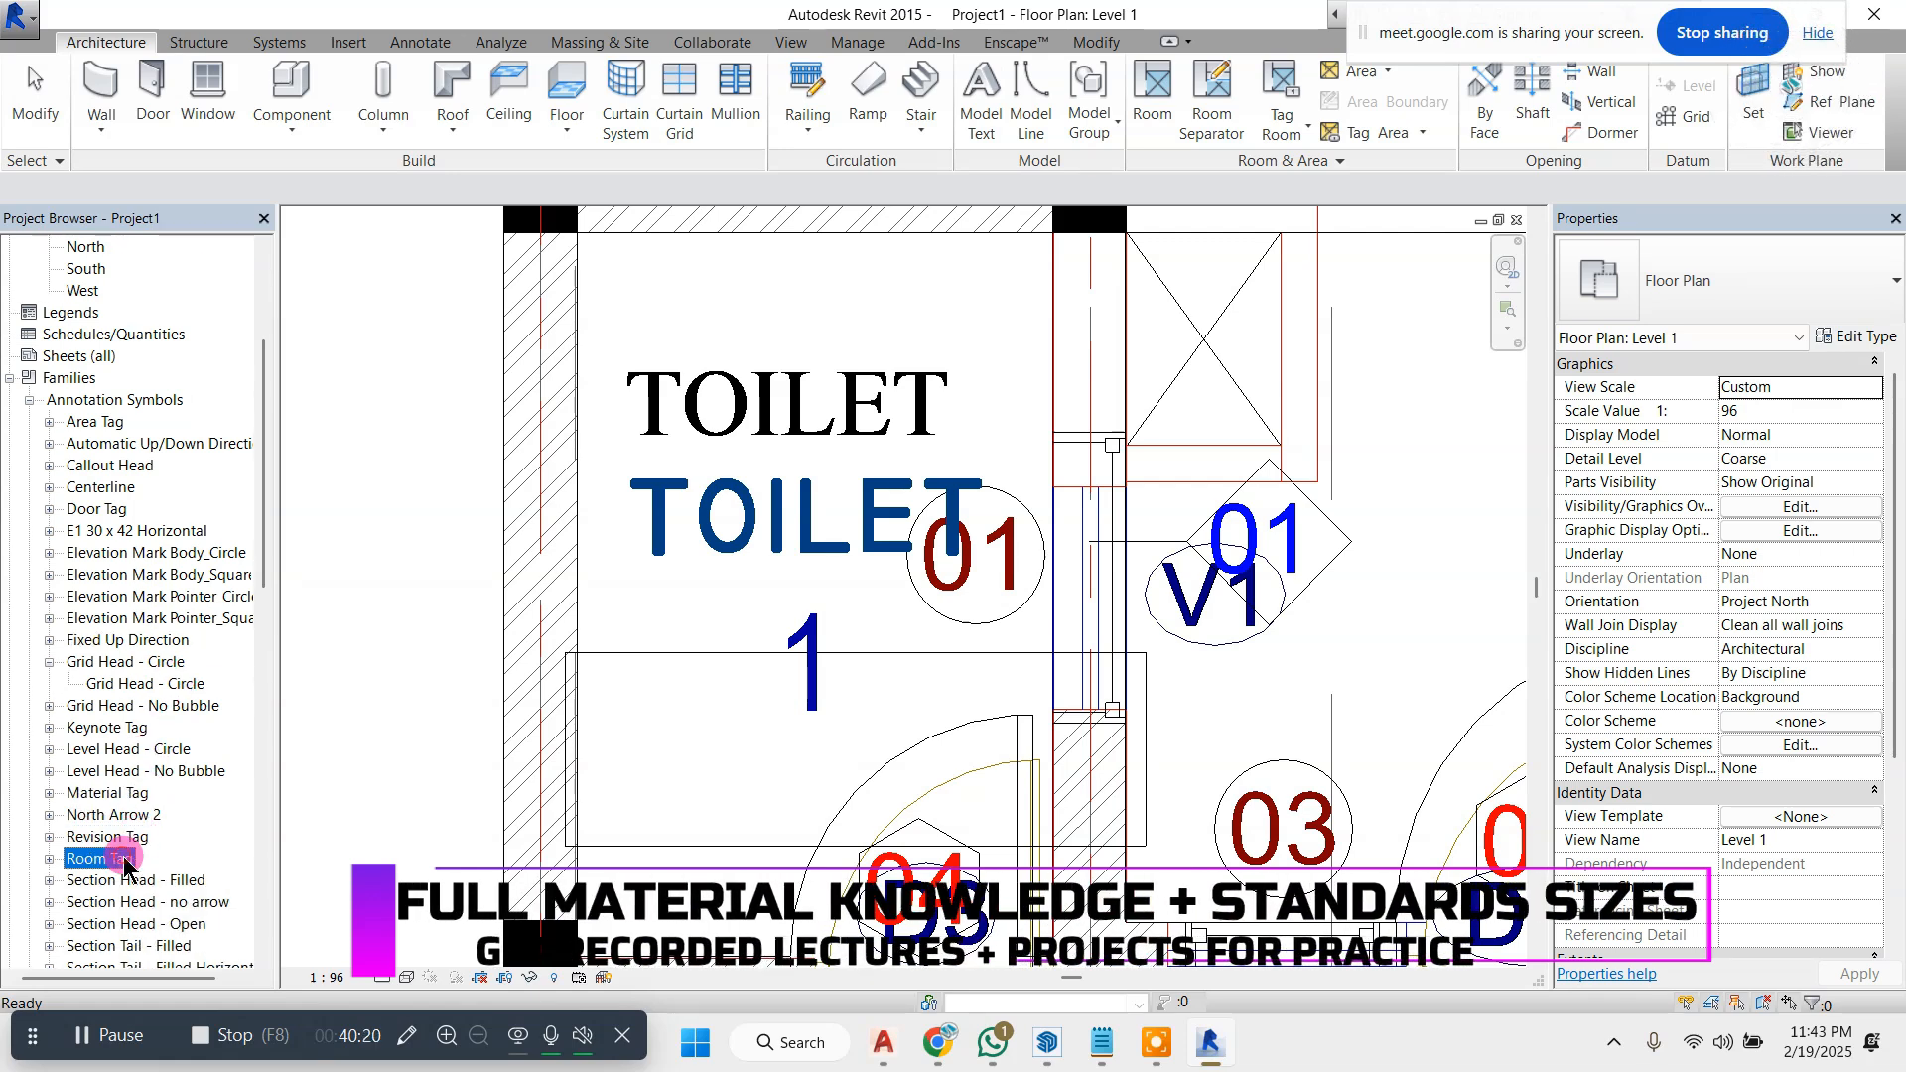
right_click(124, 860)
click(243, 790)
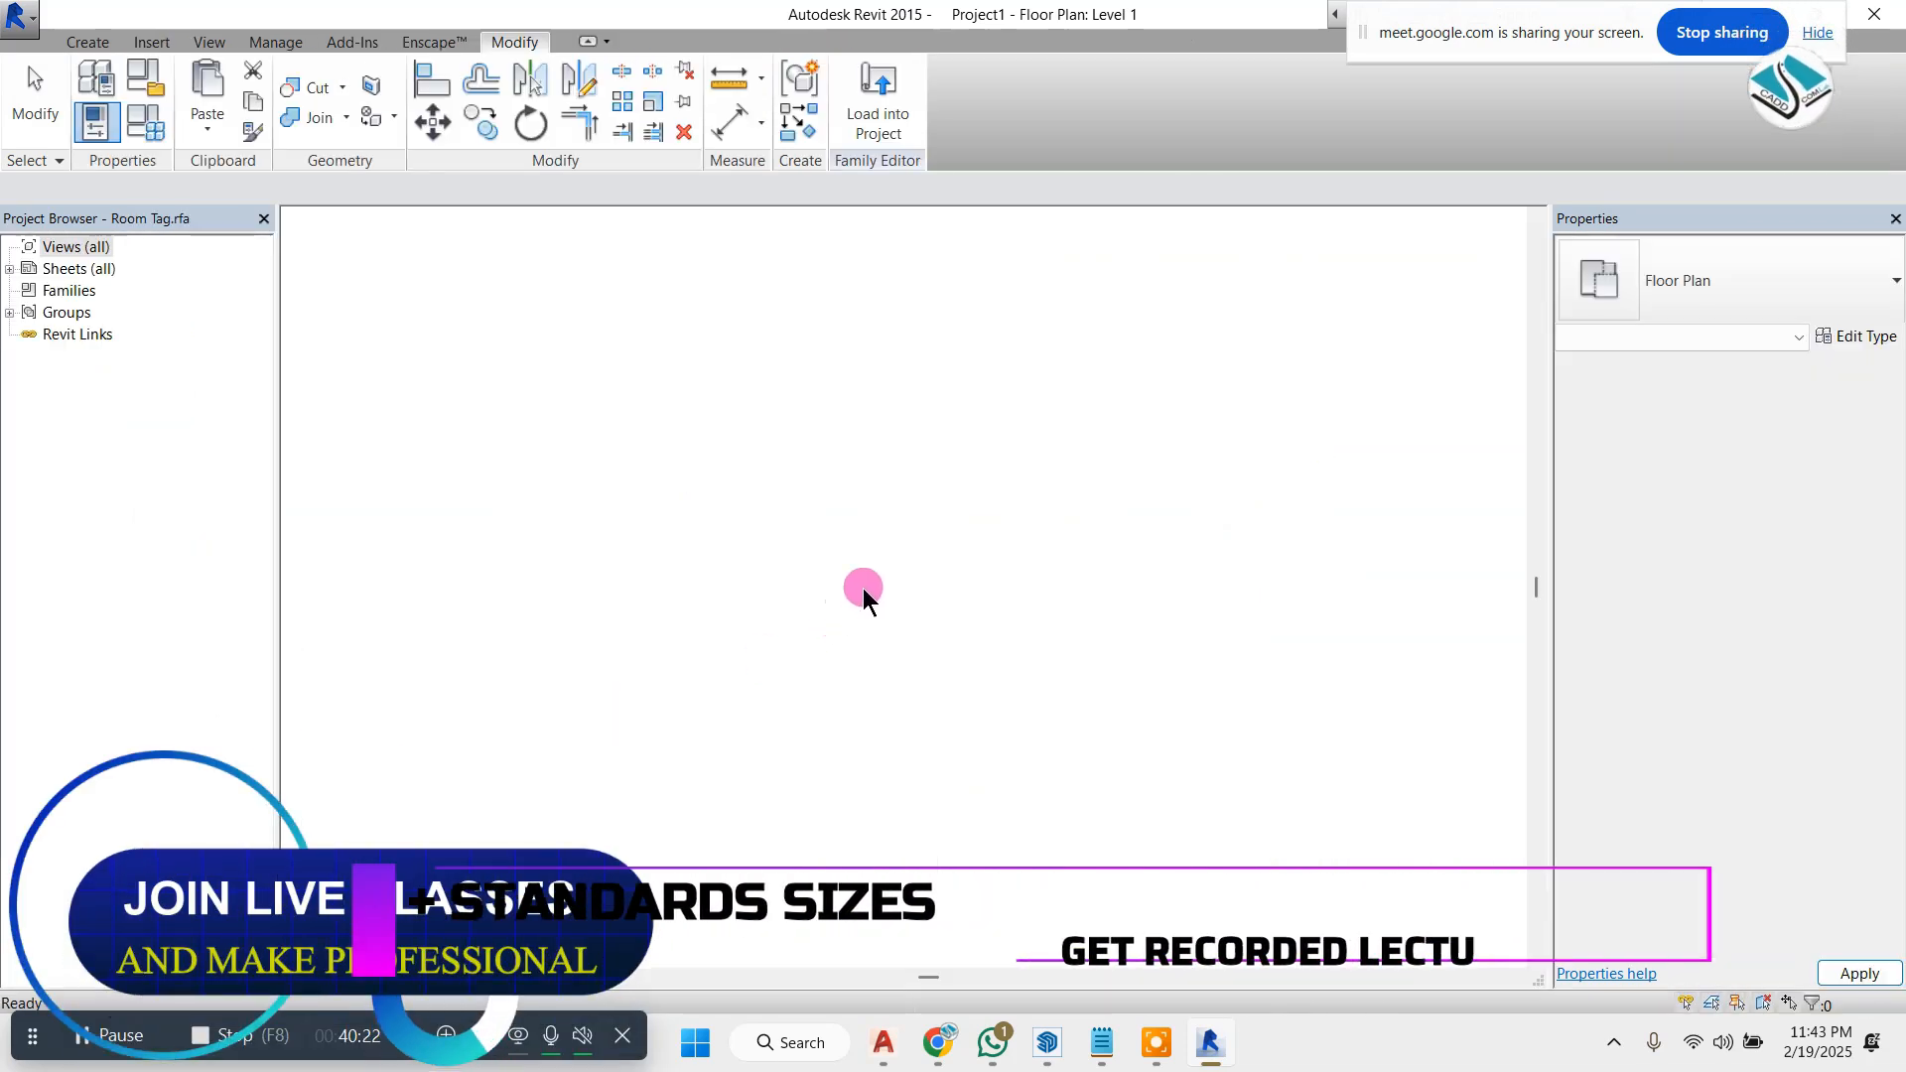
click(1003, 417)
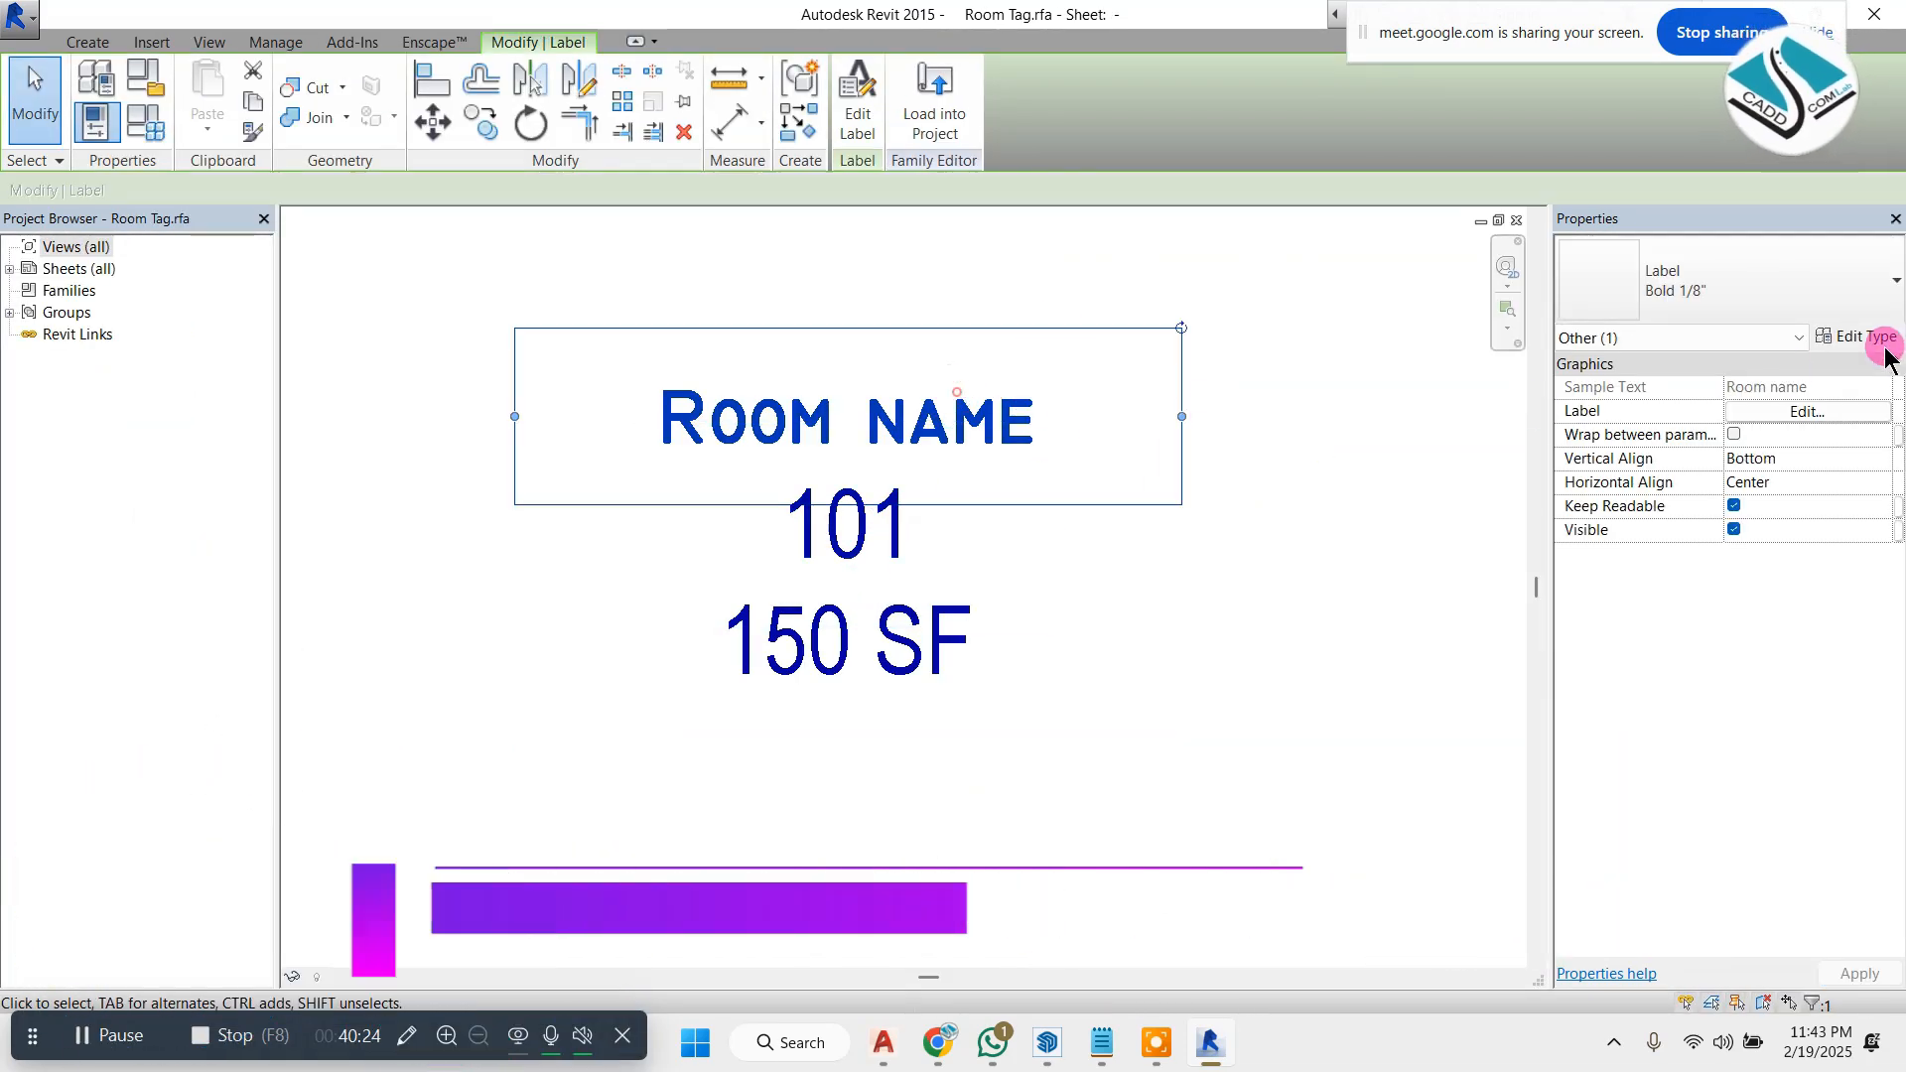
click(1885, 342)
click(1852, 336)
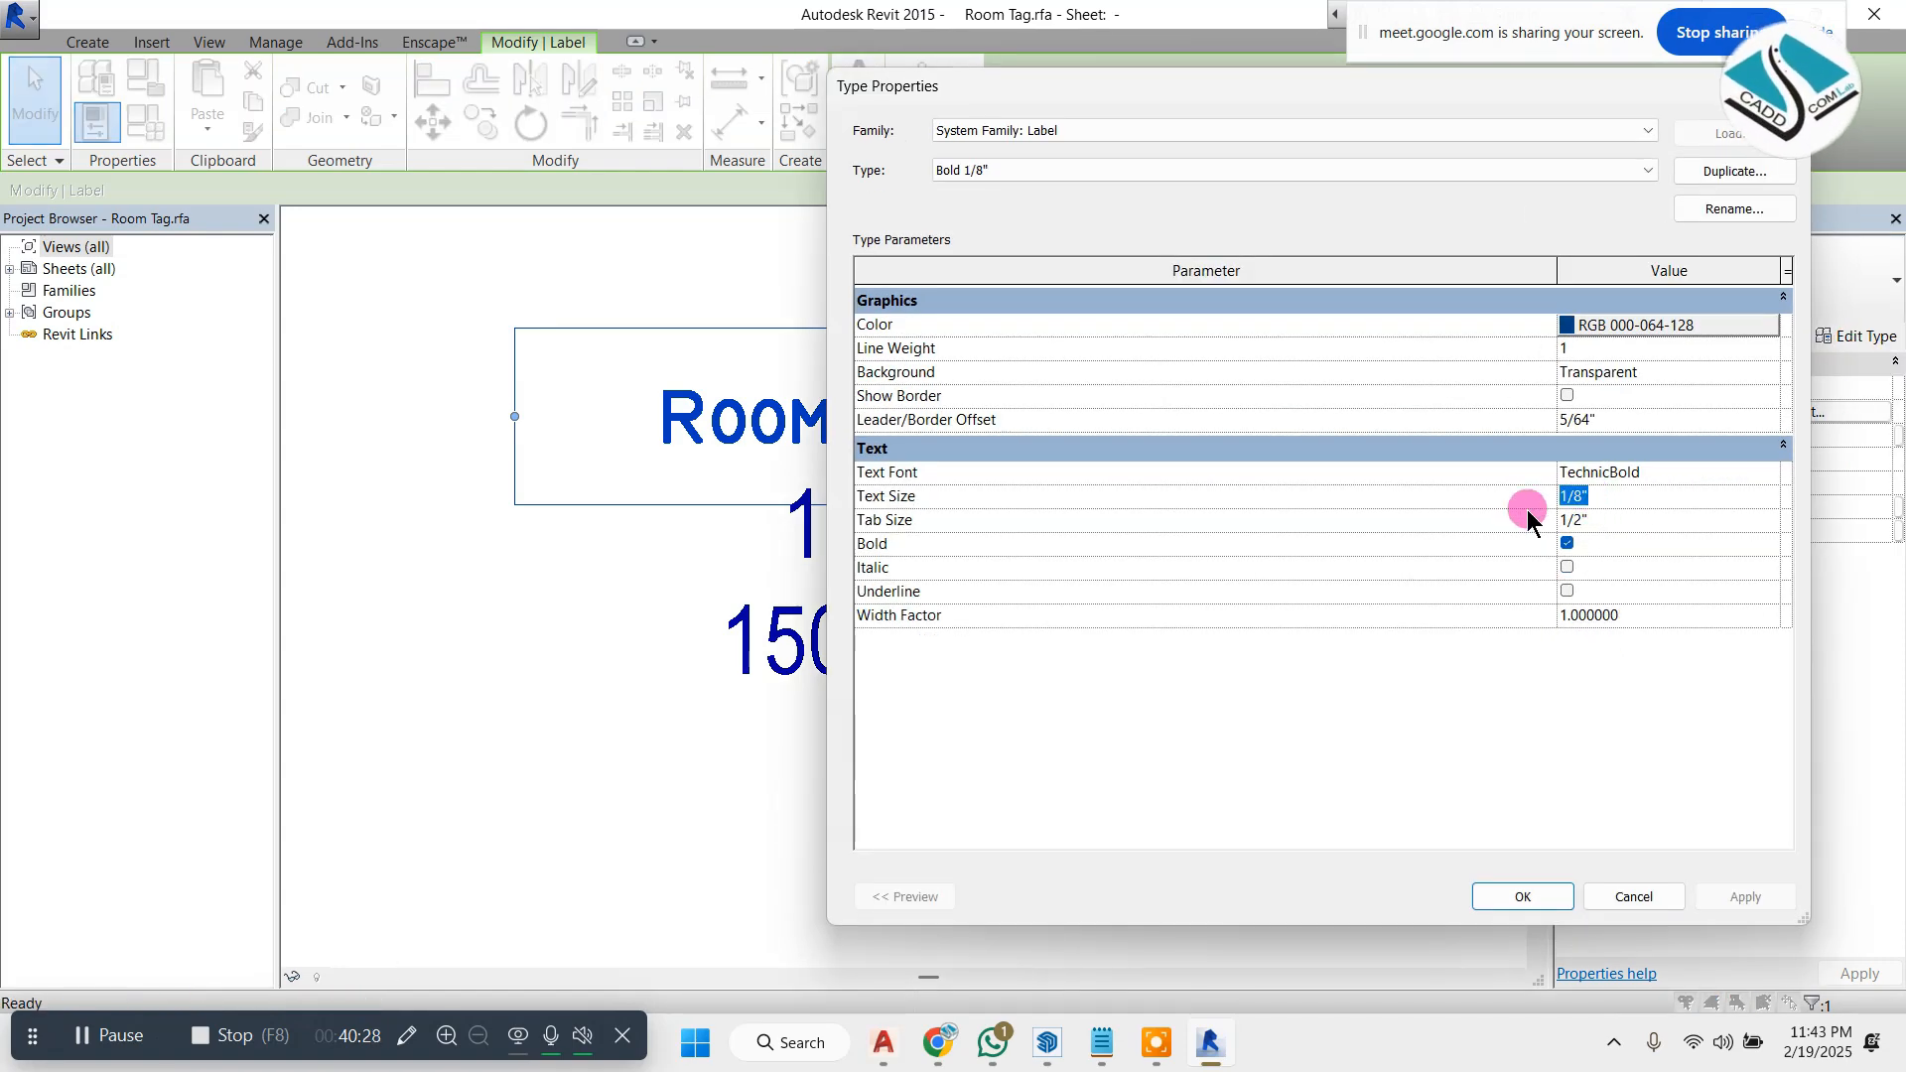
- Set the text size of the Room name label's Bold 1/8" type to 0.09"
key(BackSpace)
text(.0)
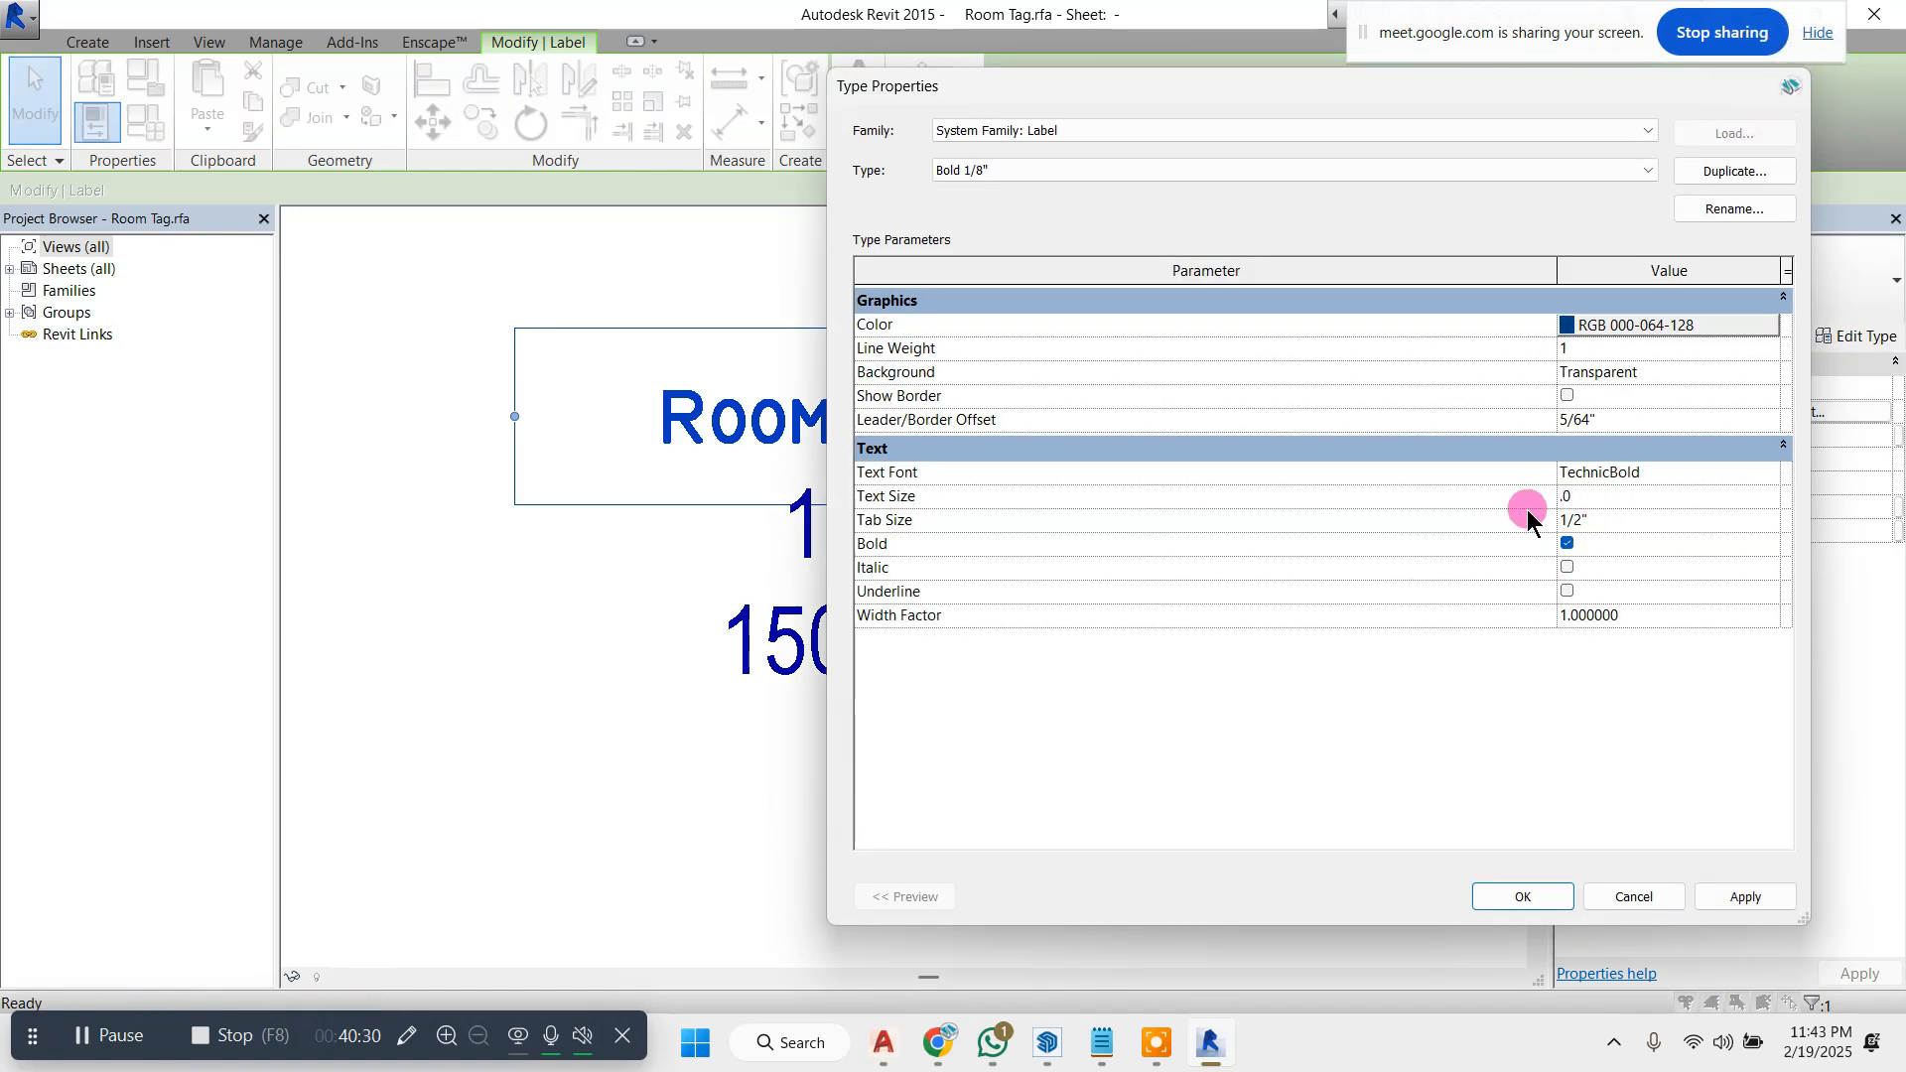
text(9)
key(Return)
click(1749, 897)
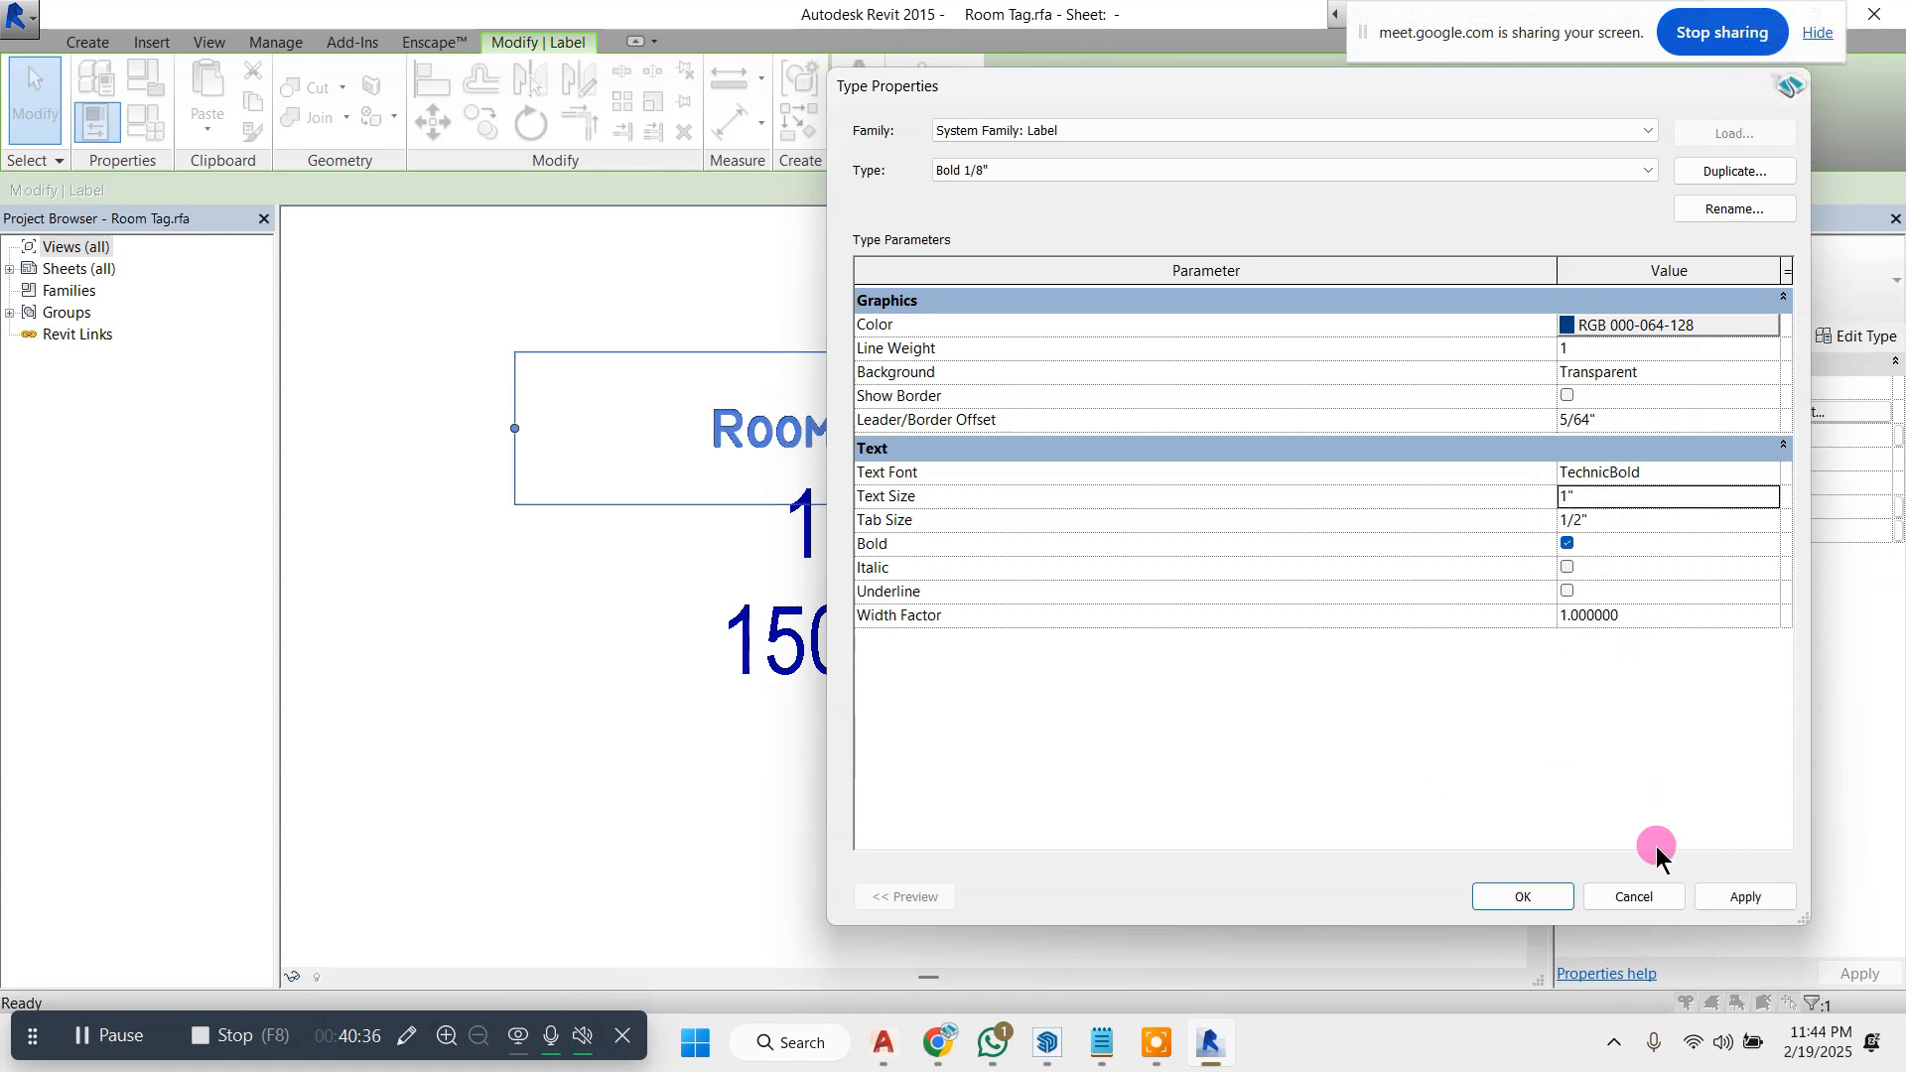
- Try text sizes of 1" and 0.06" on the Room name label's Bold 1/8" type
click(1739, 895)
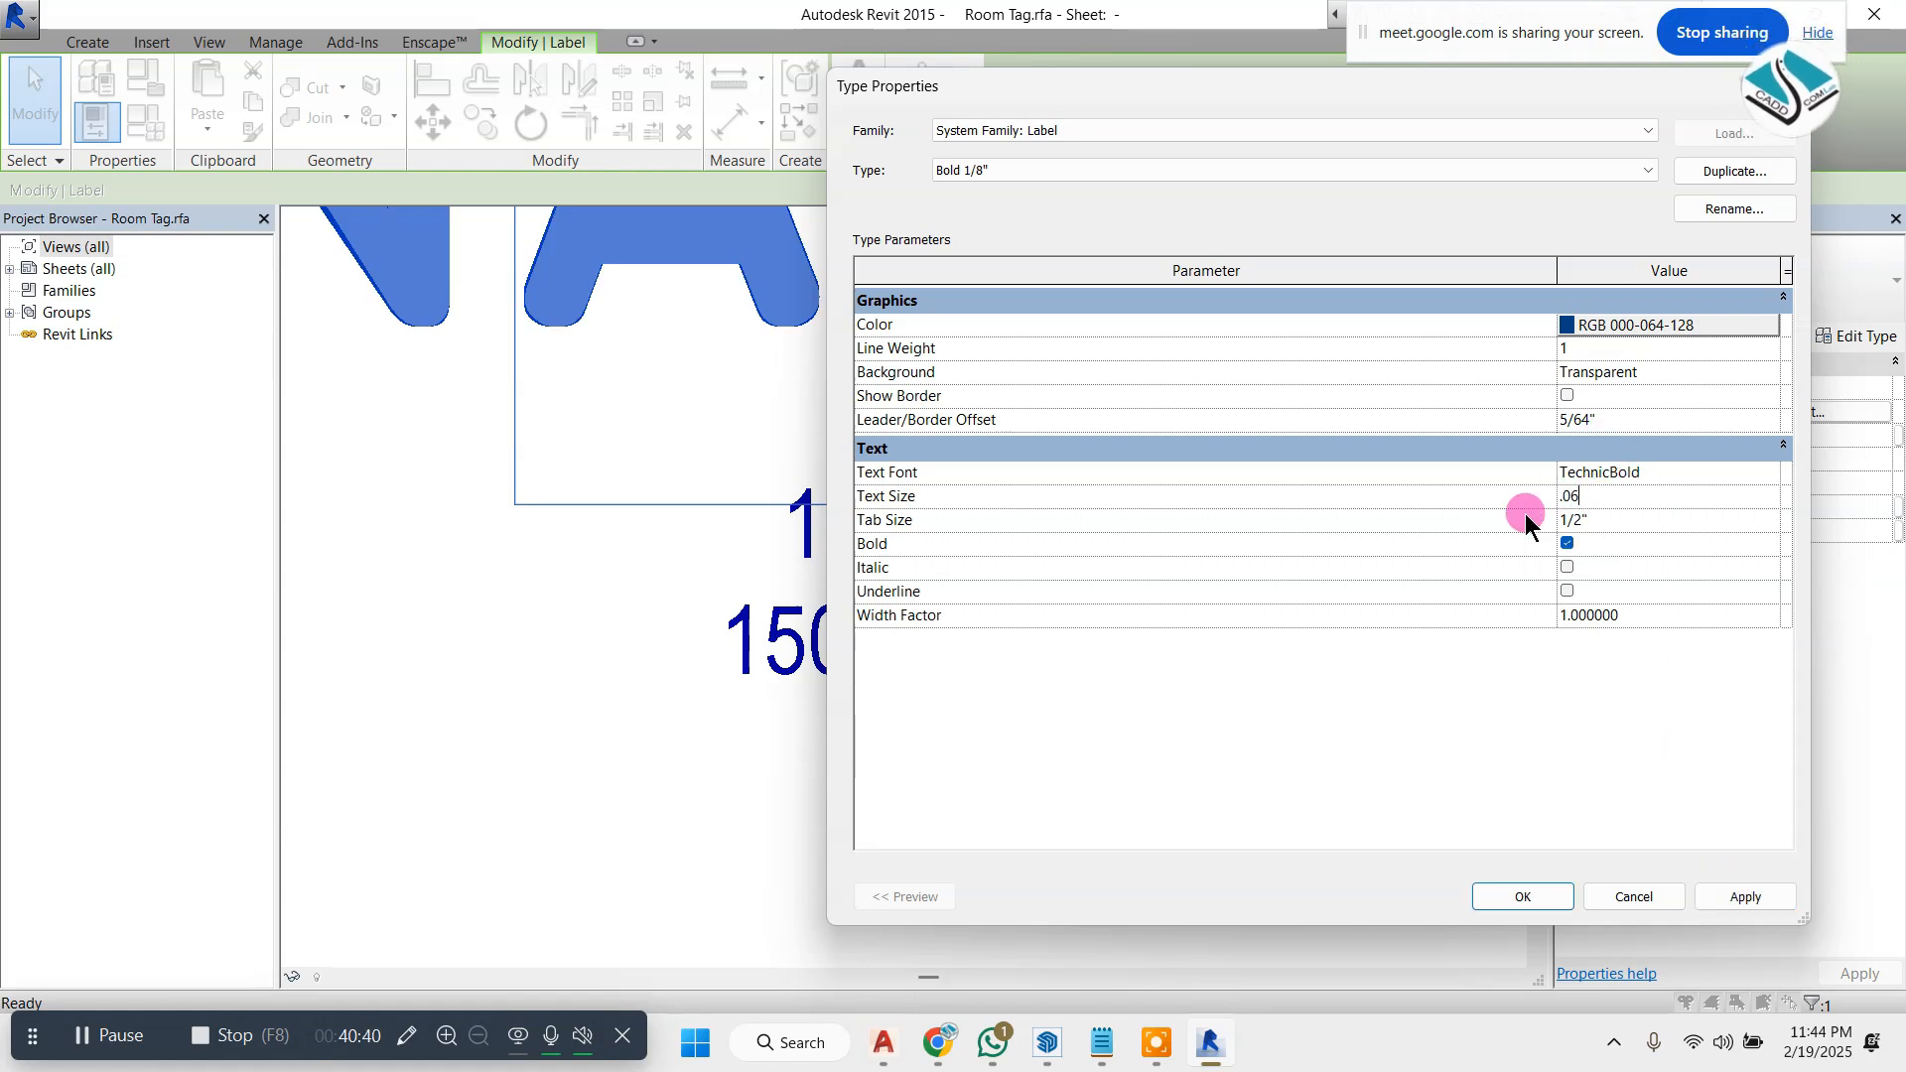
key(Return)
click(1732, 890)
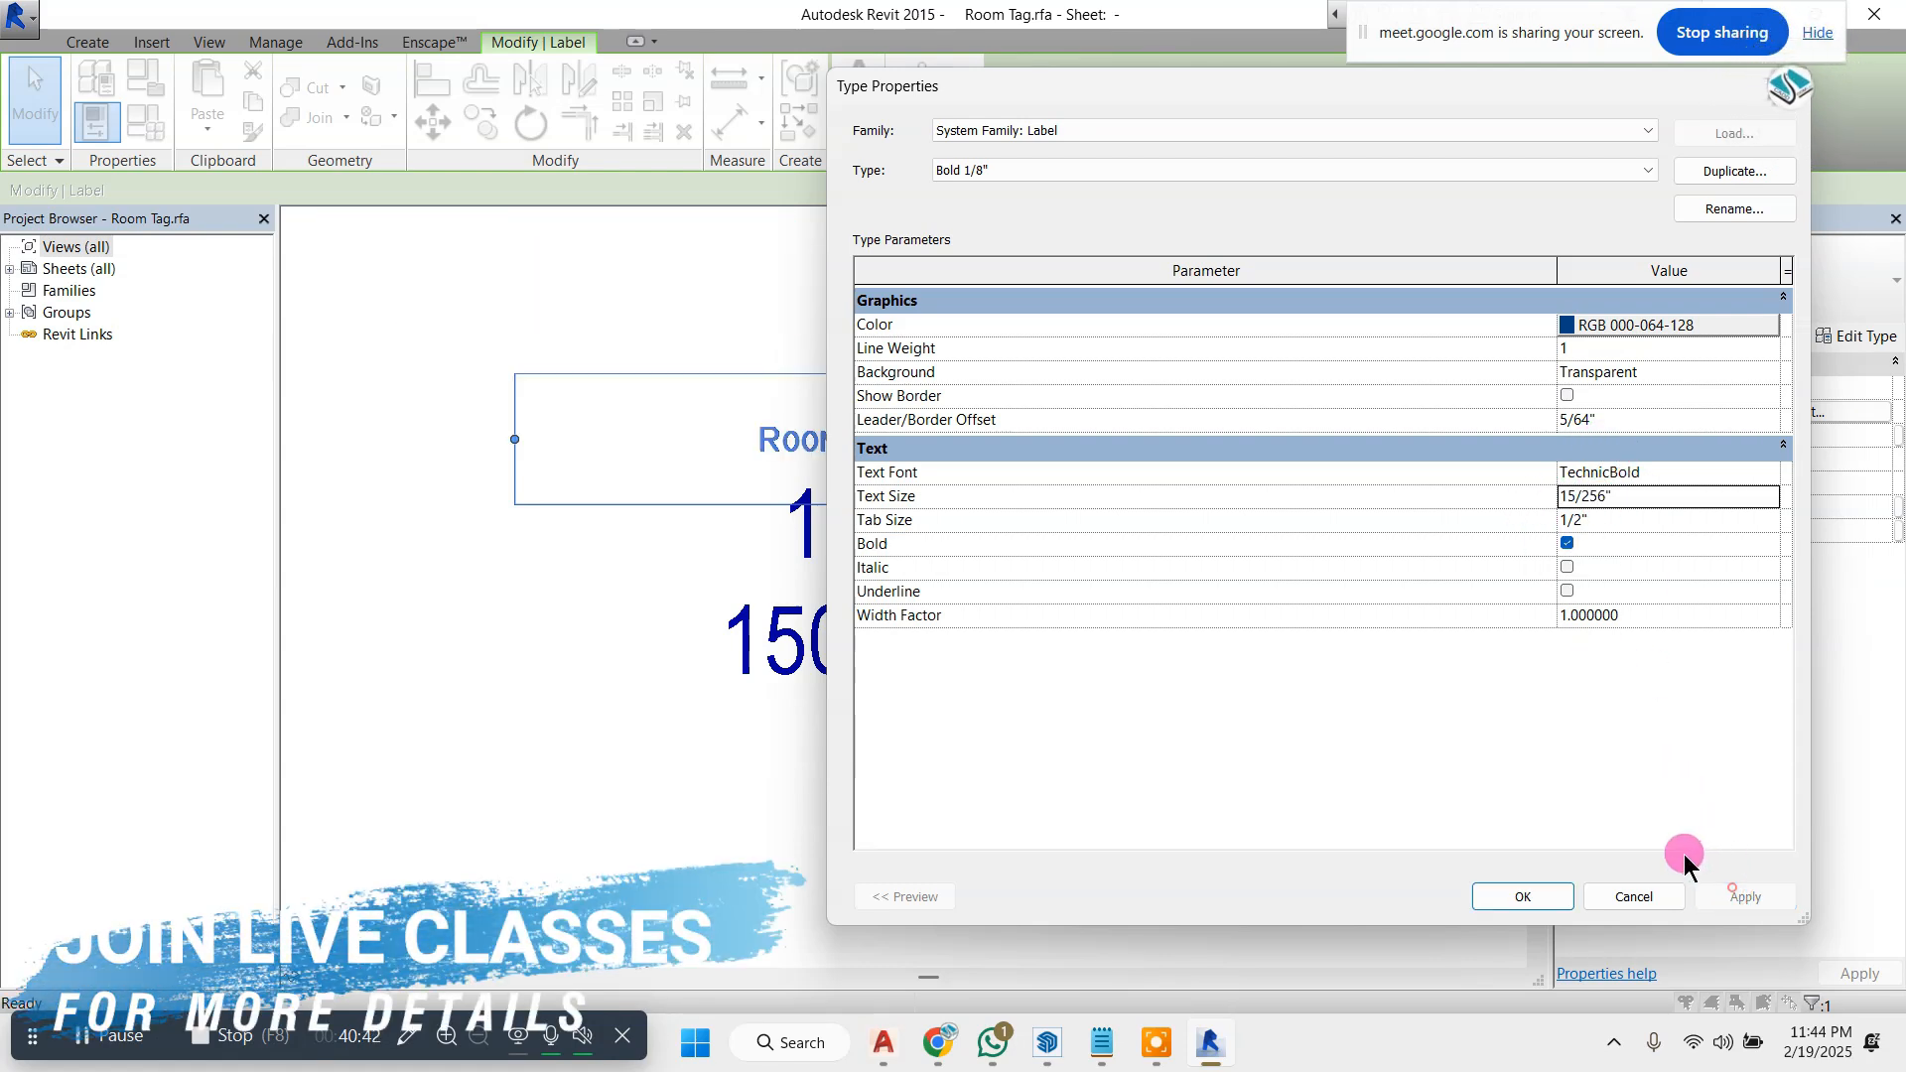
- Try text sizes of 23/256", 0.01" and 0.6" on the Room name label's Bold 1/8" type
click(1632, 498)
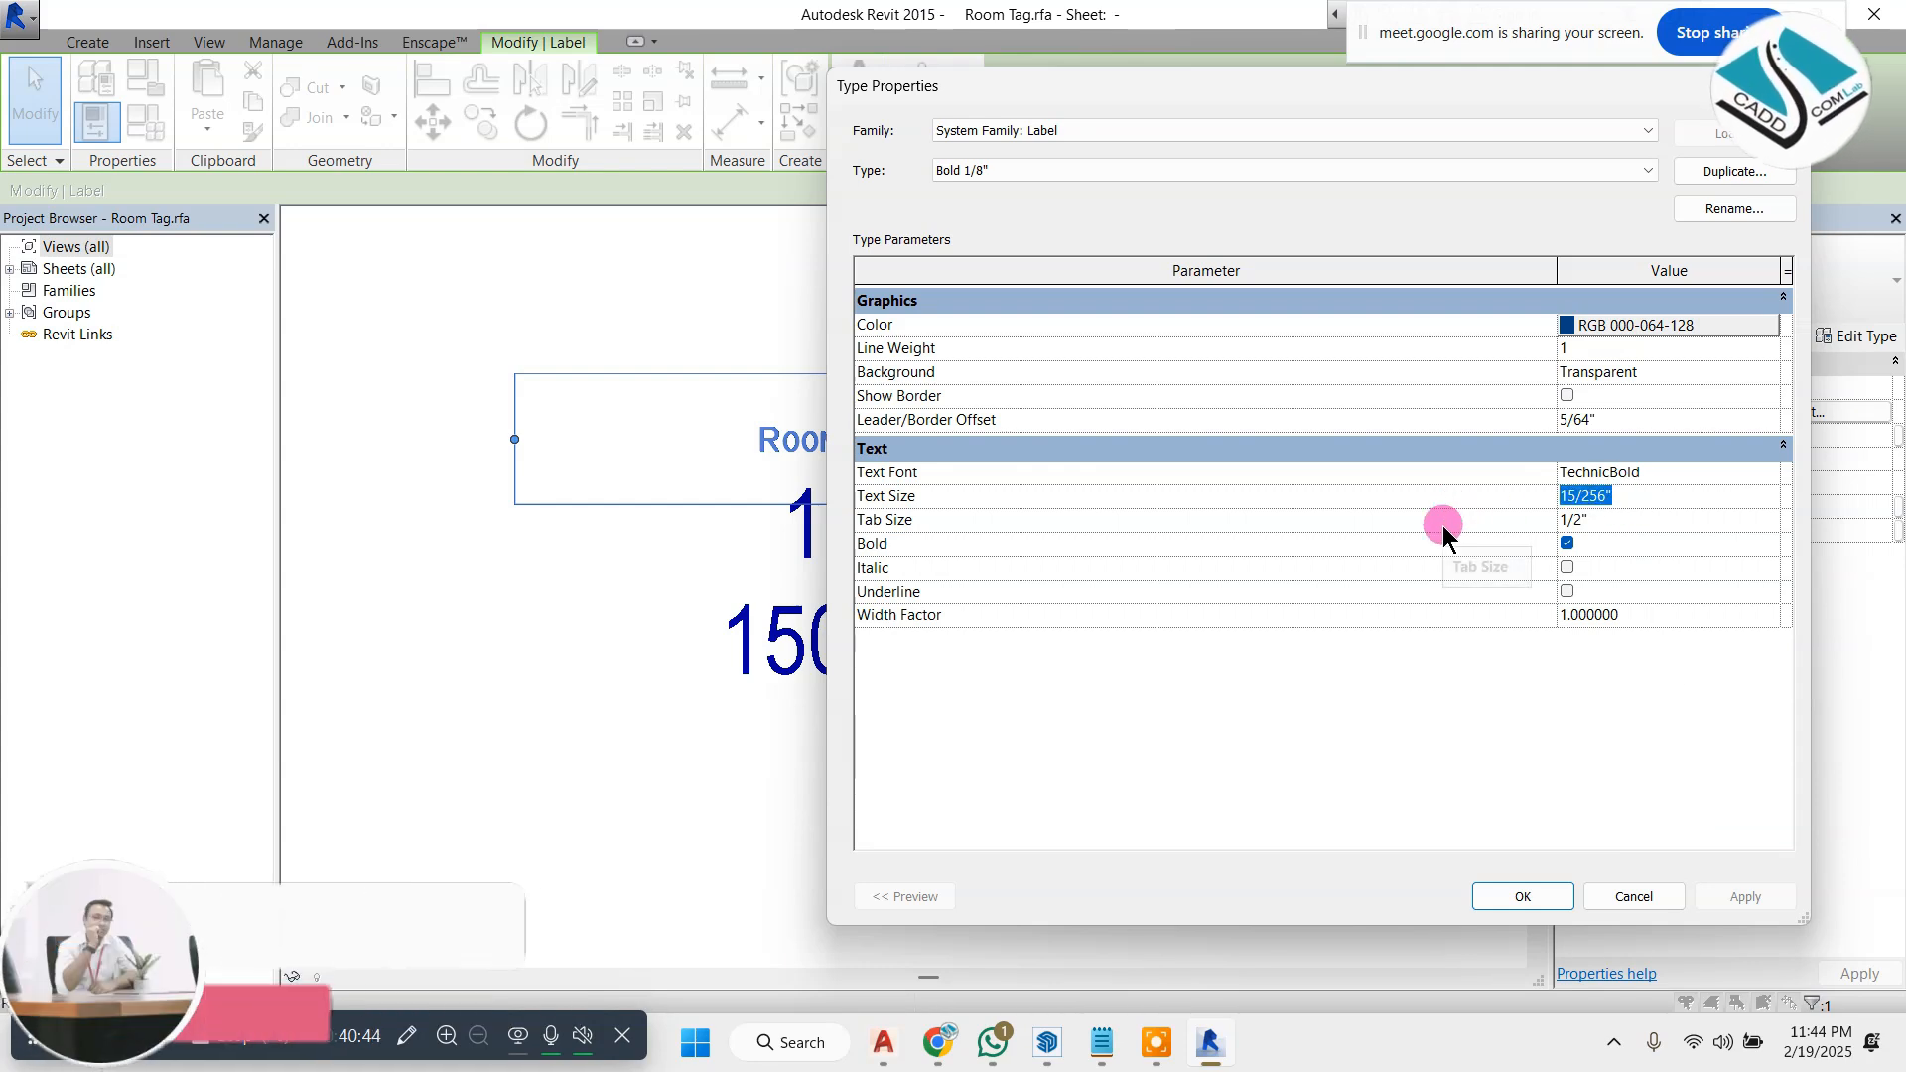
key(BackSpace)
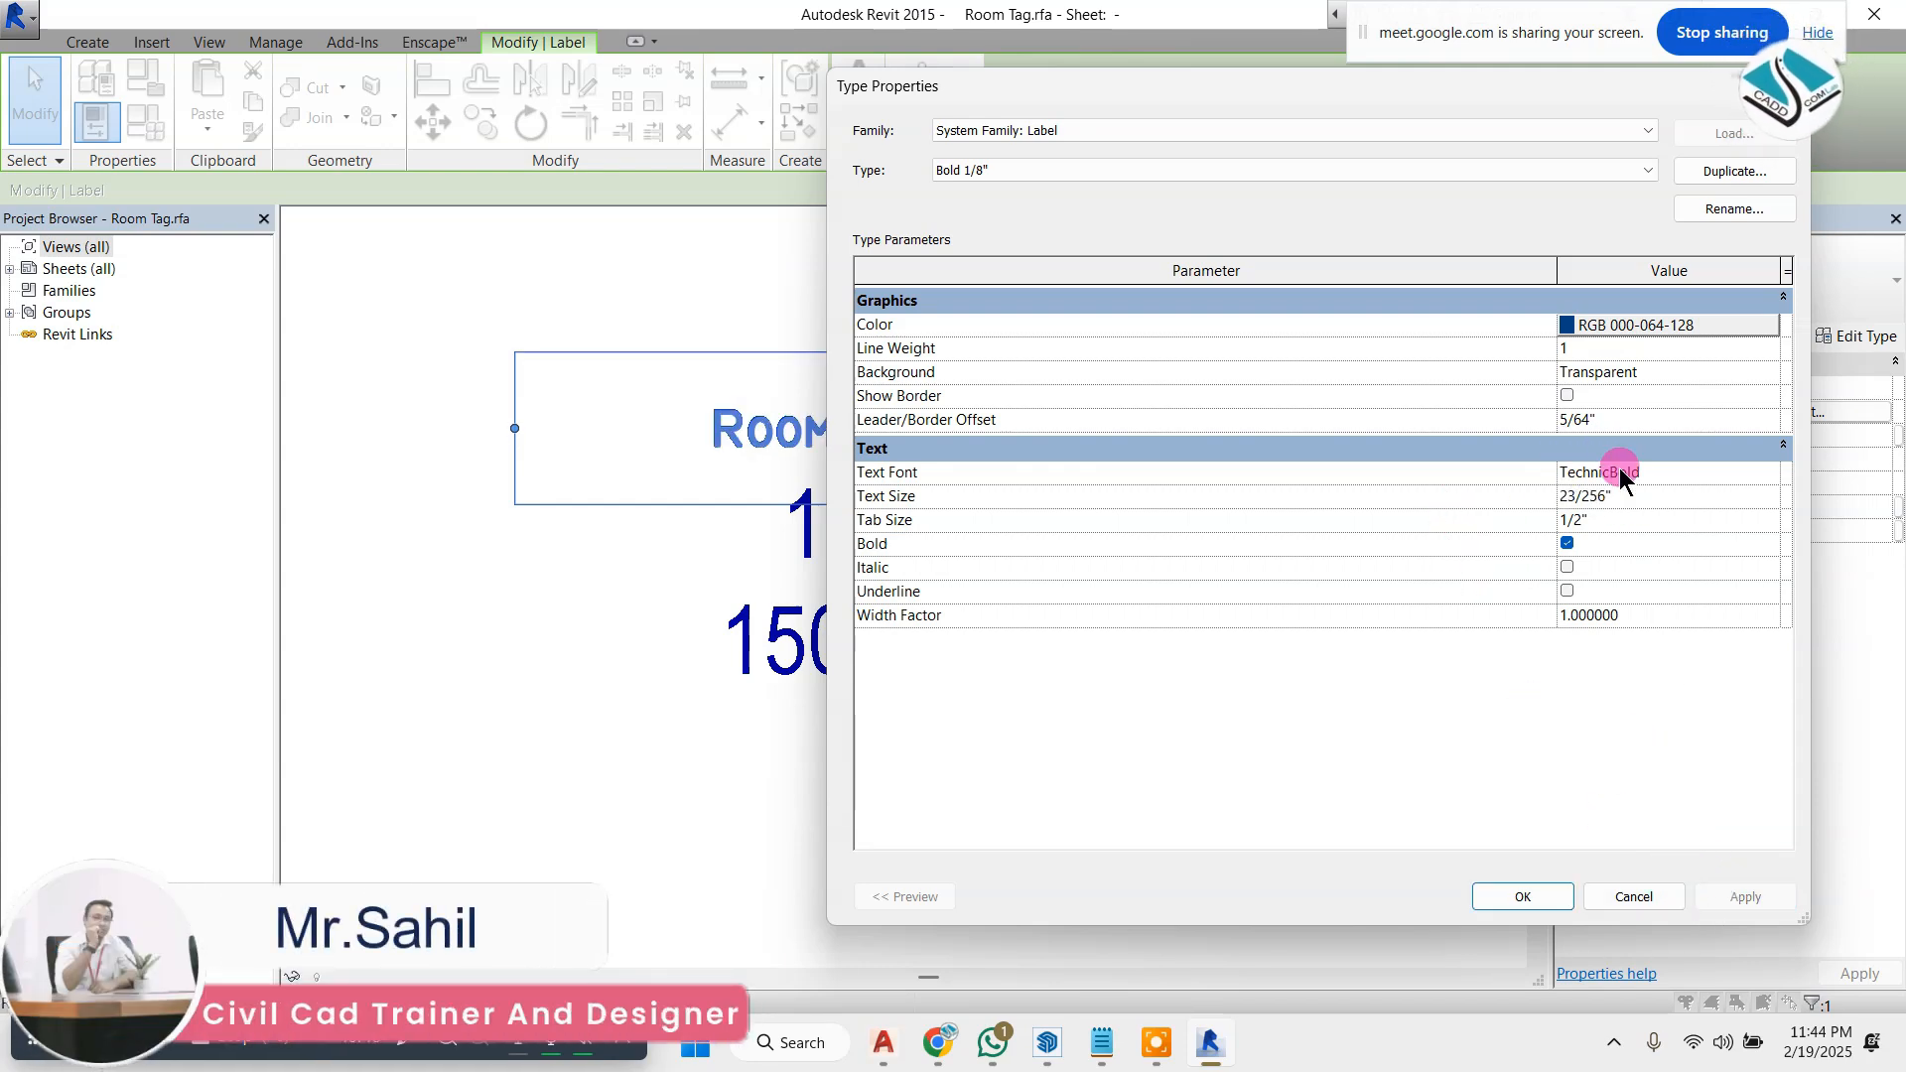
click(1626, 497)
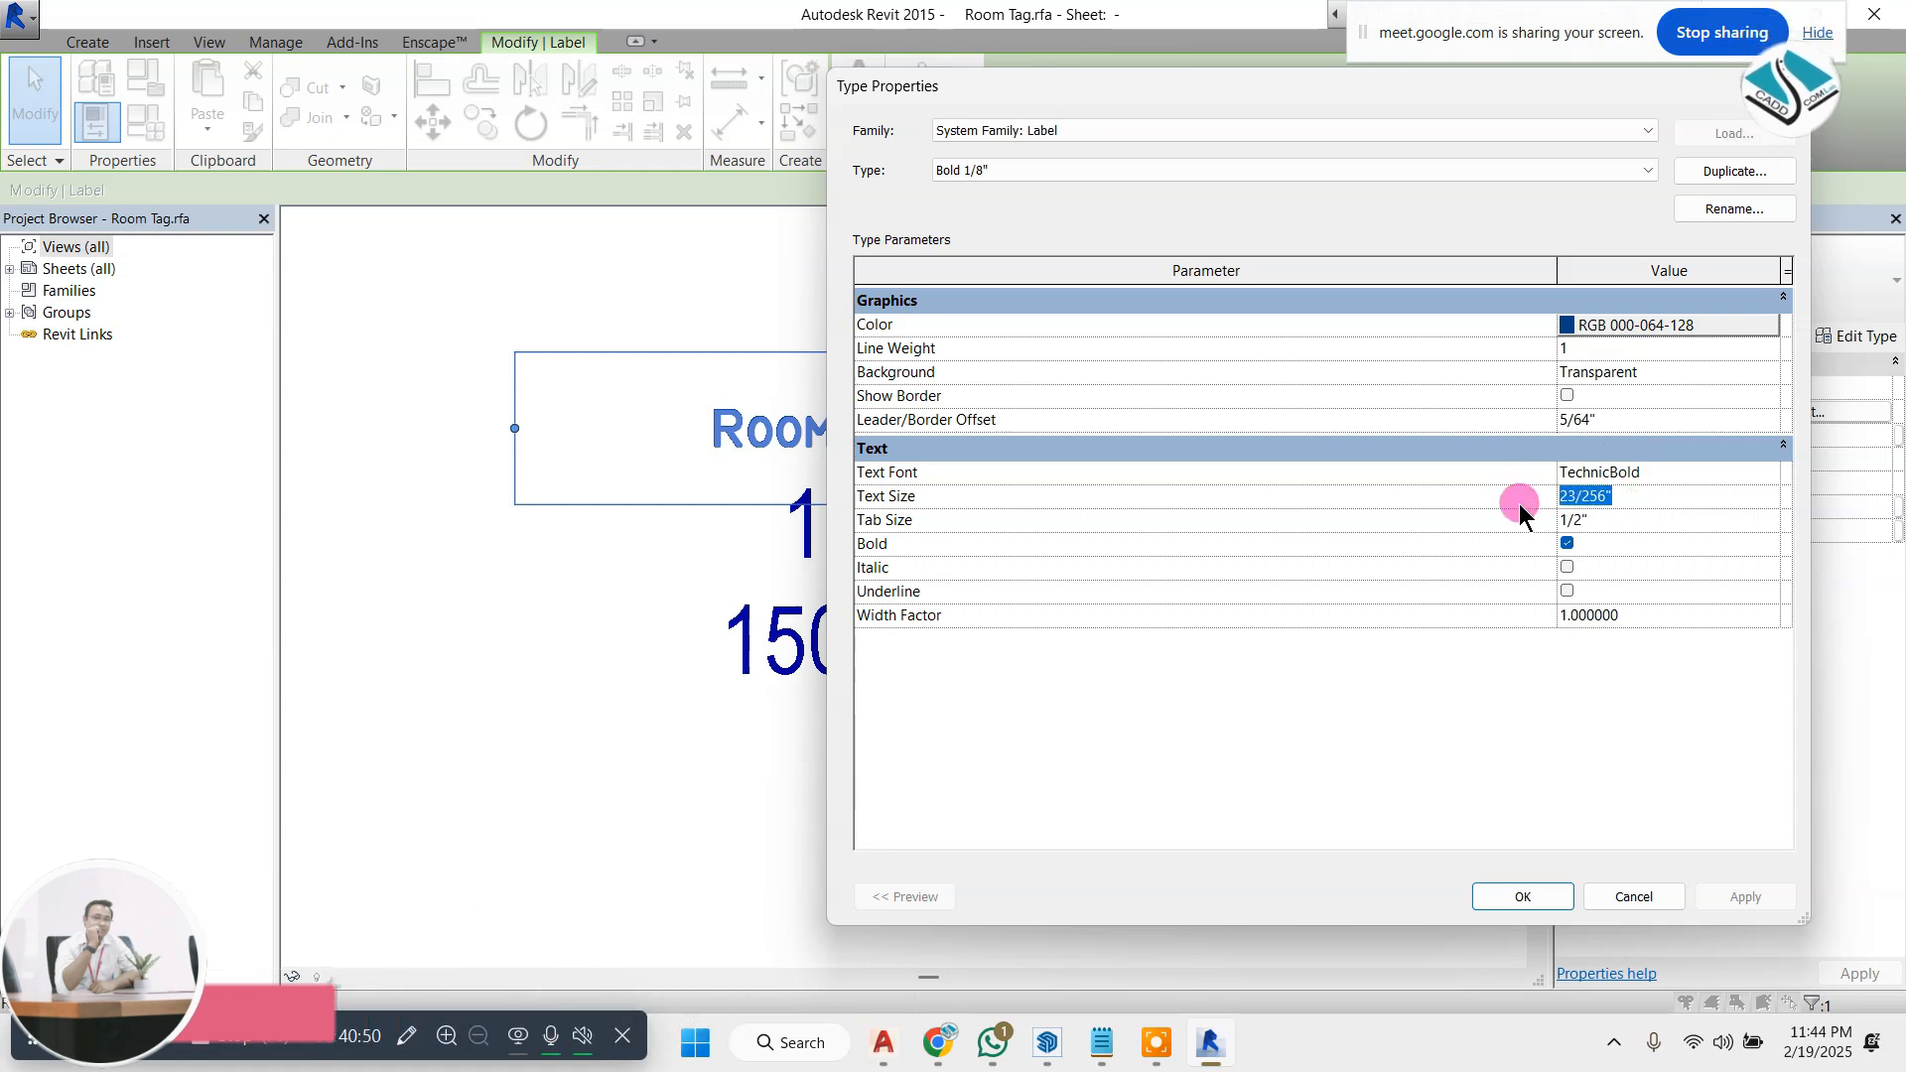
text(0.01)
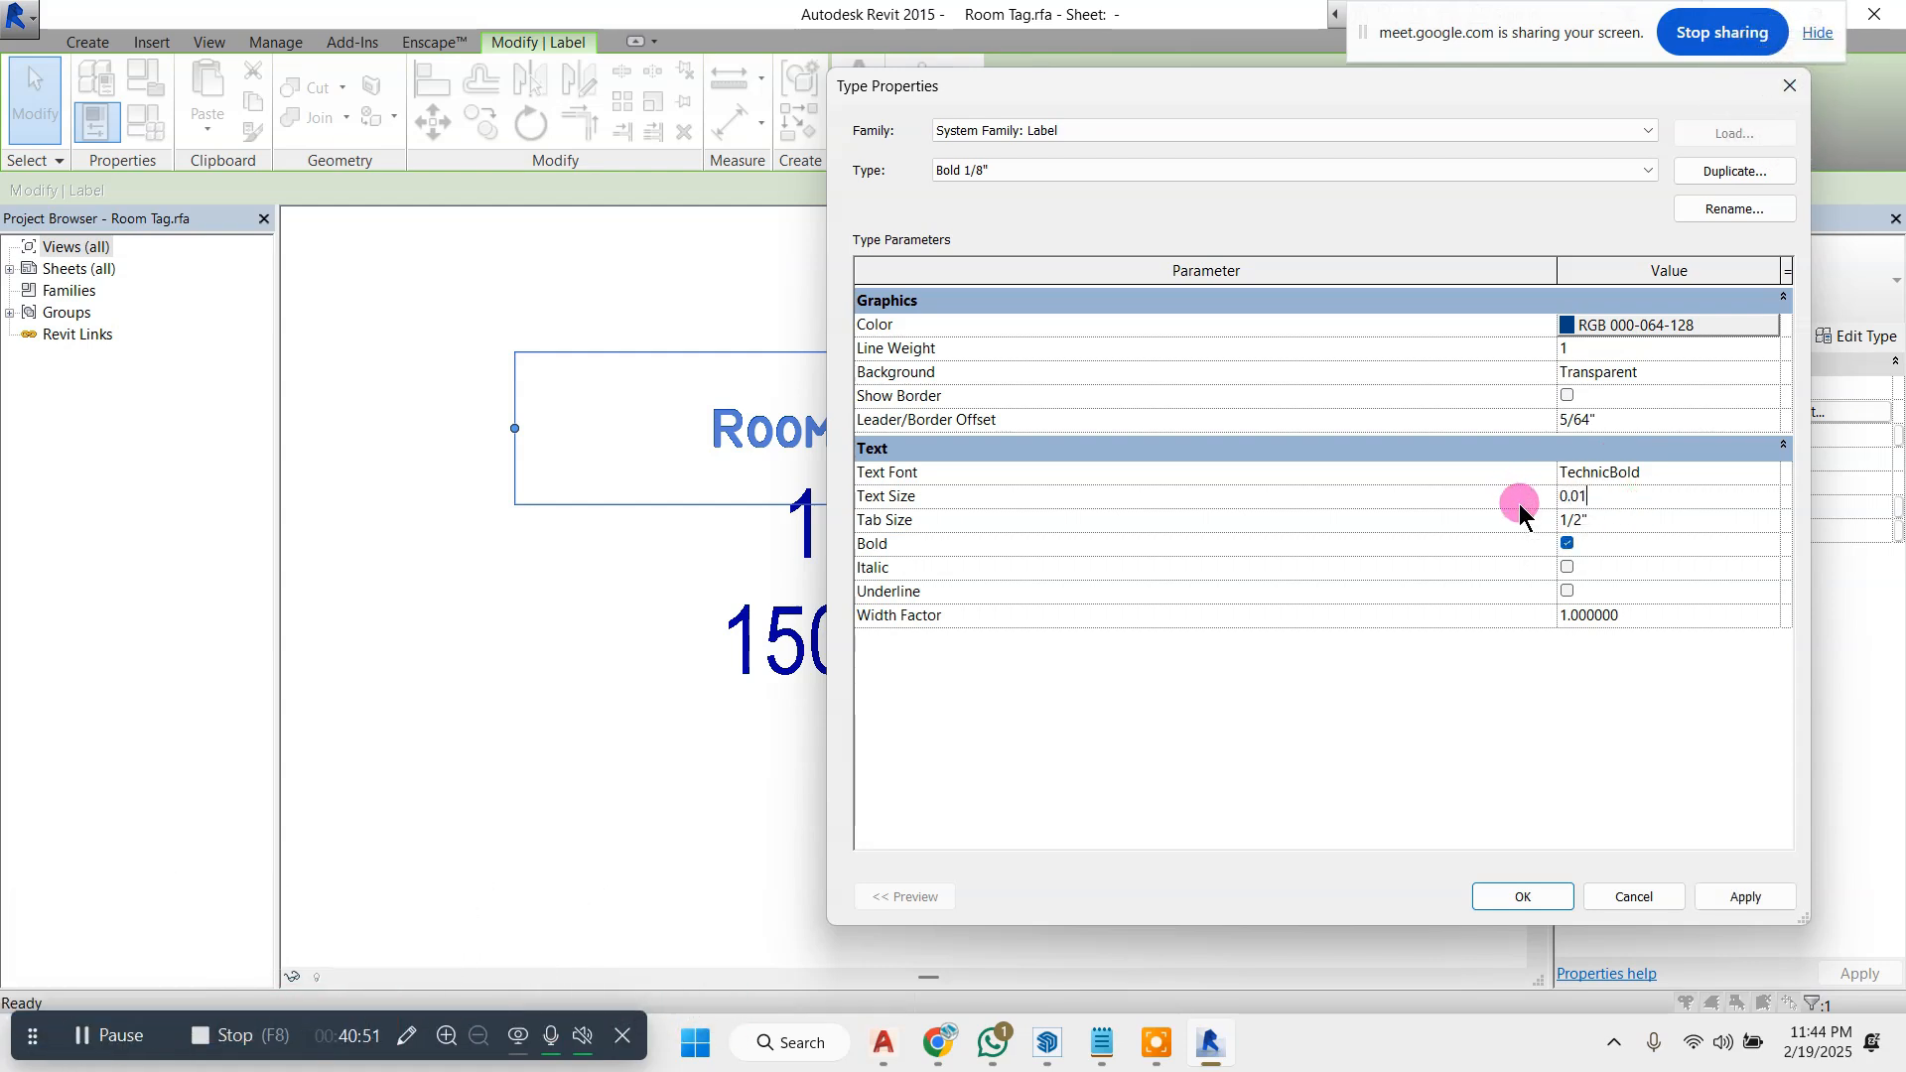
click(1711, 889)
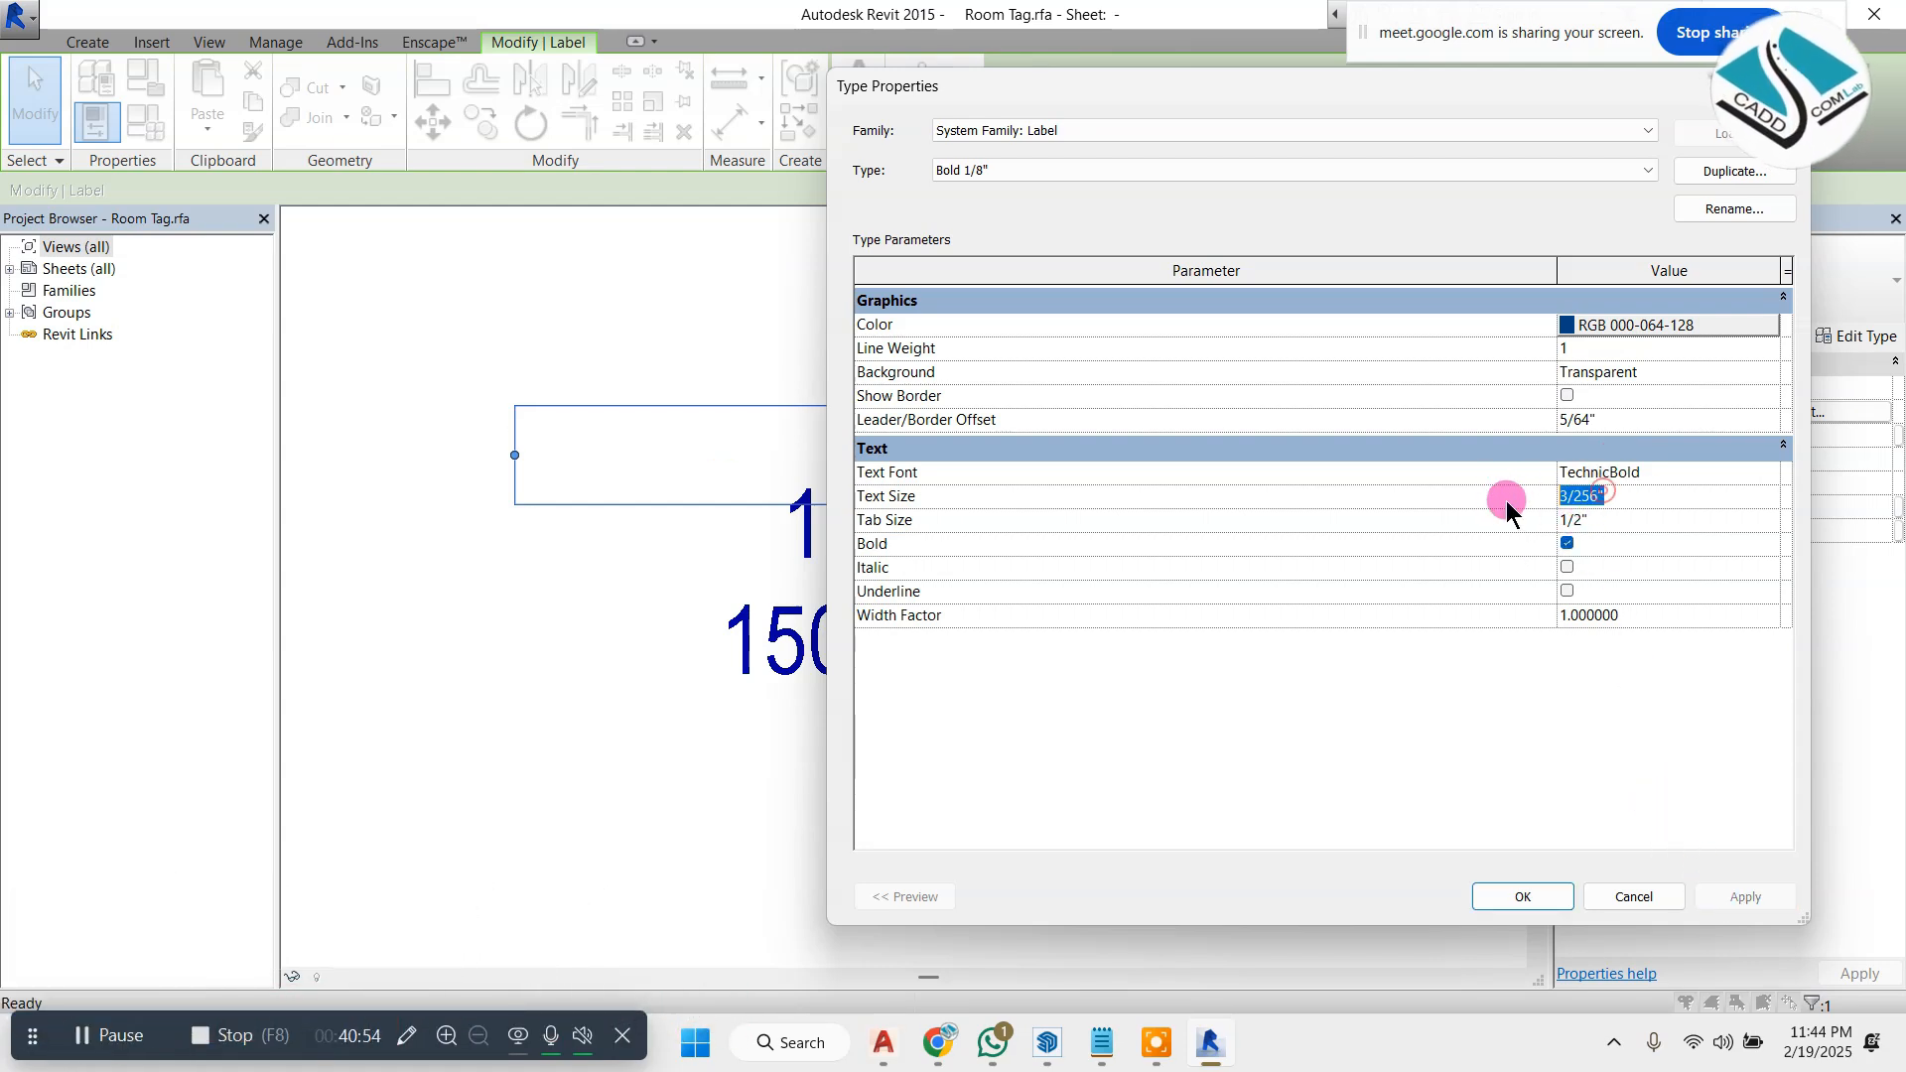
text(0.6)
click(1729, 892)
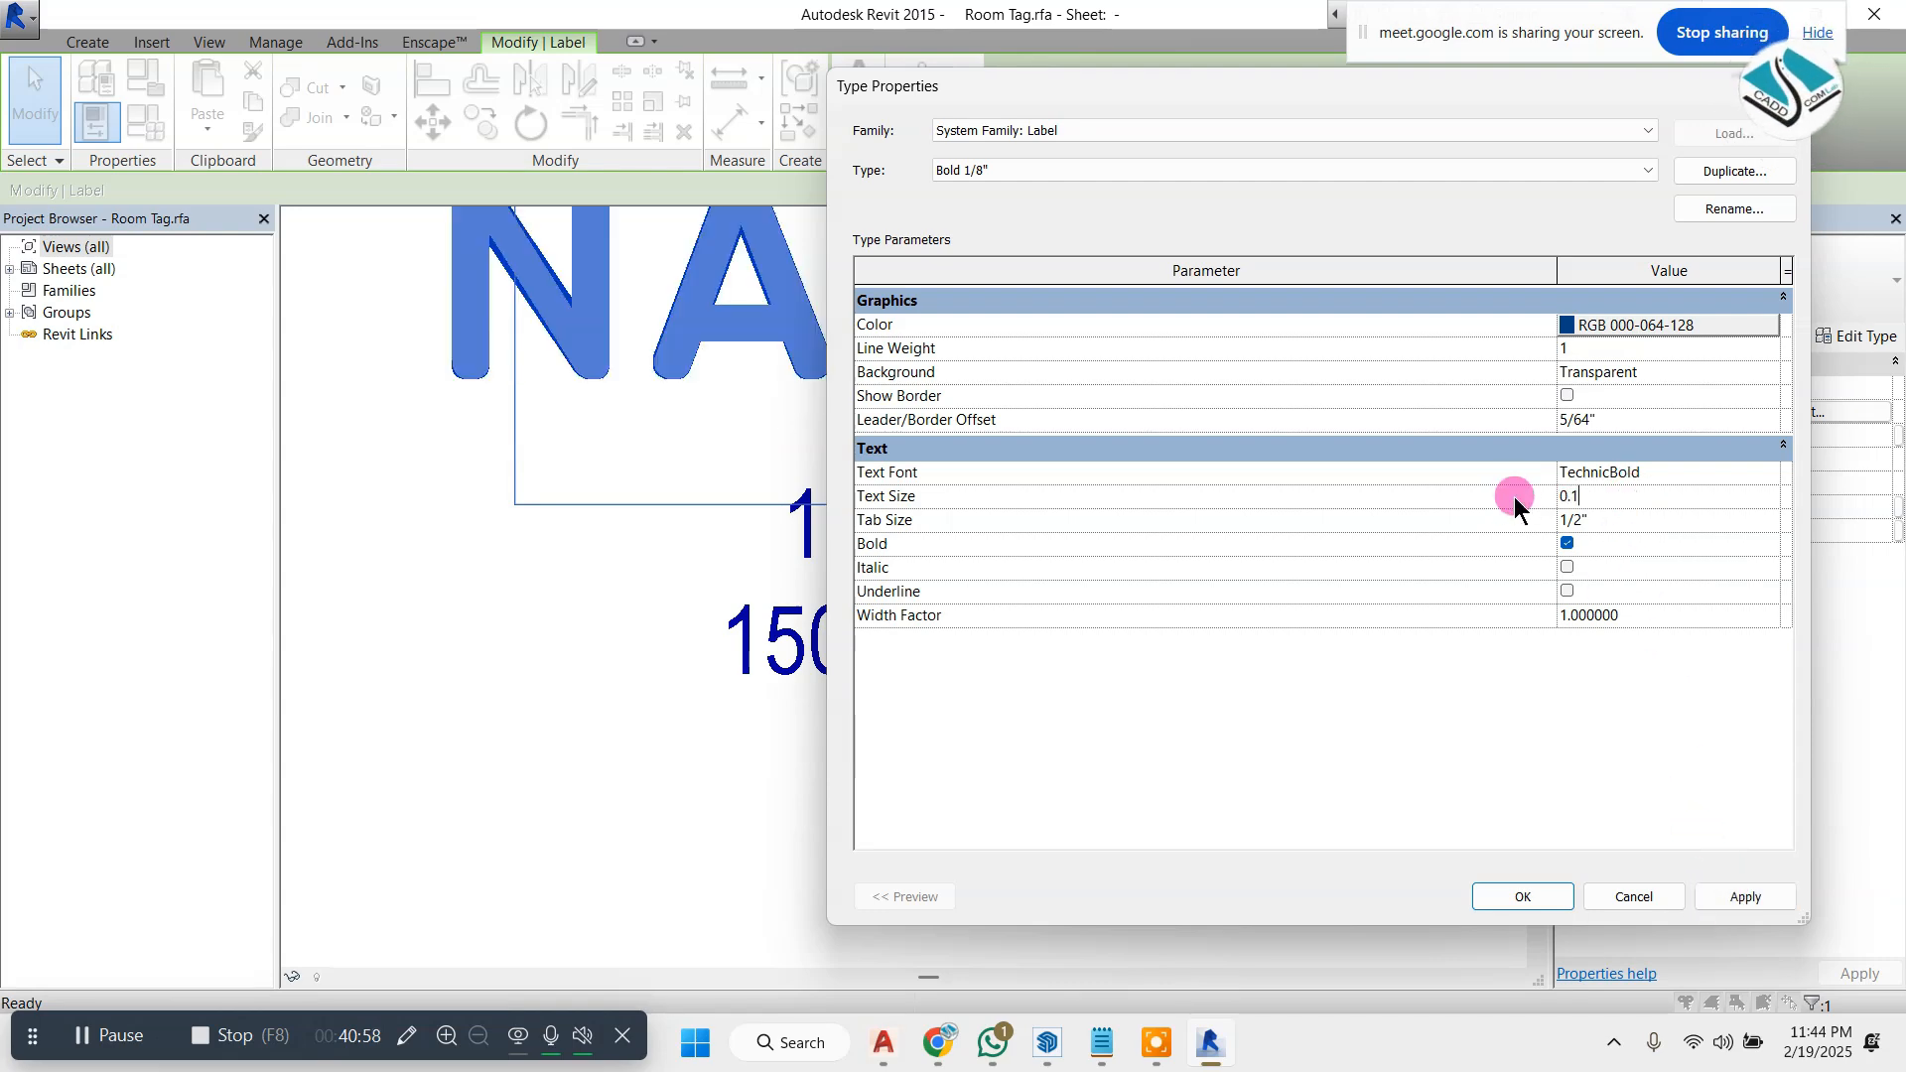
- Set the text size of the Room name label's Bold 1/8" type to 0.1"
click(1745, 896)
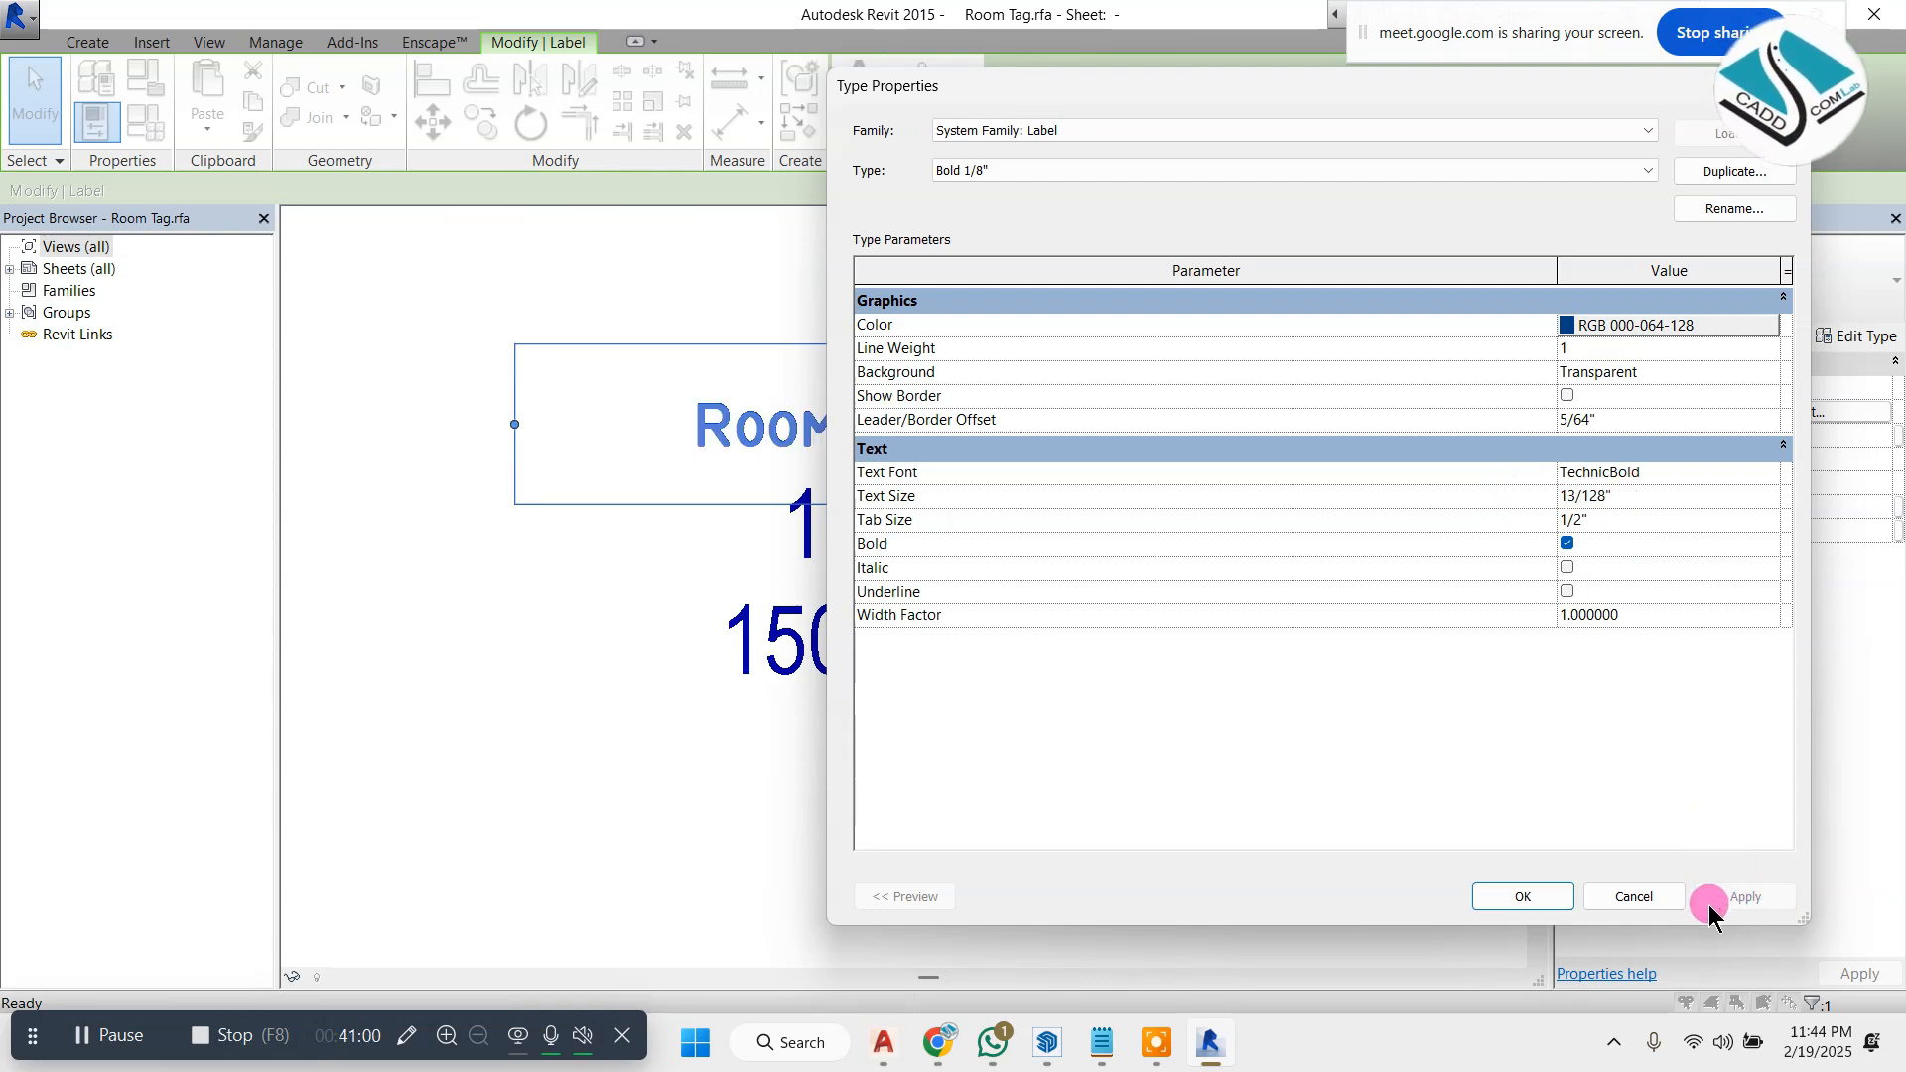
click(1522, 896)
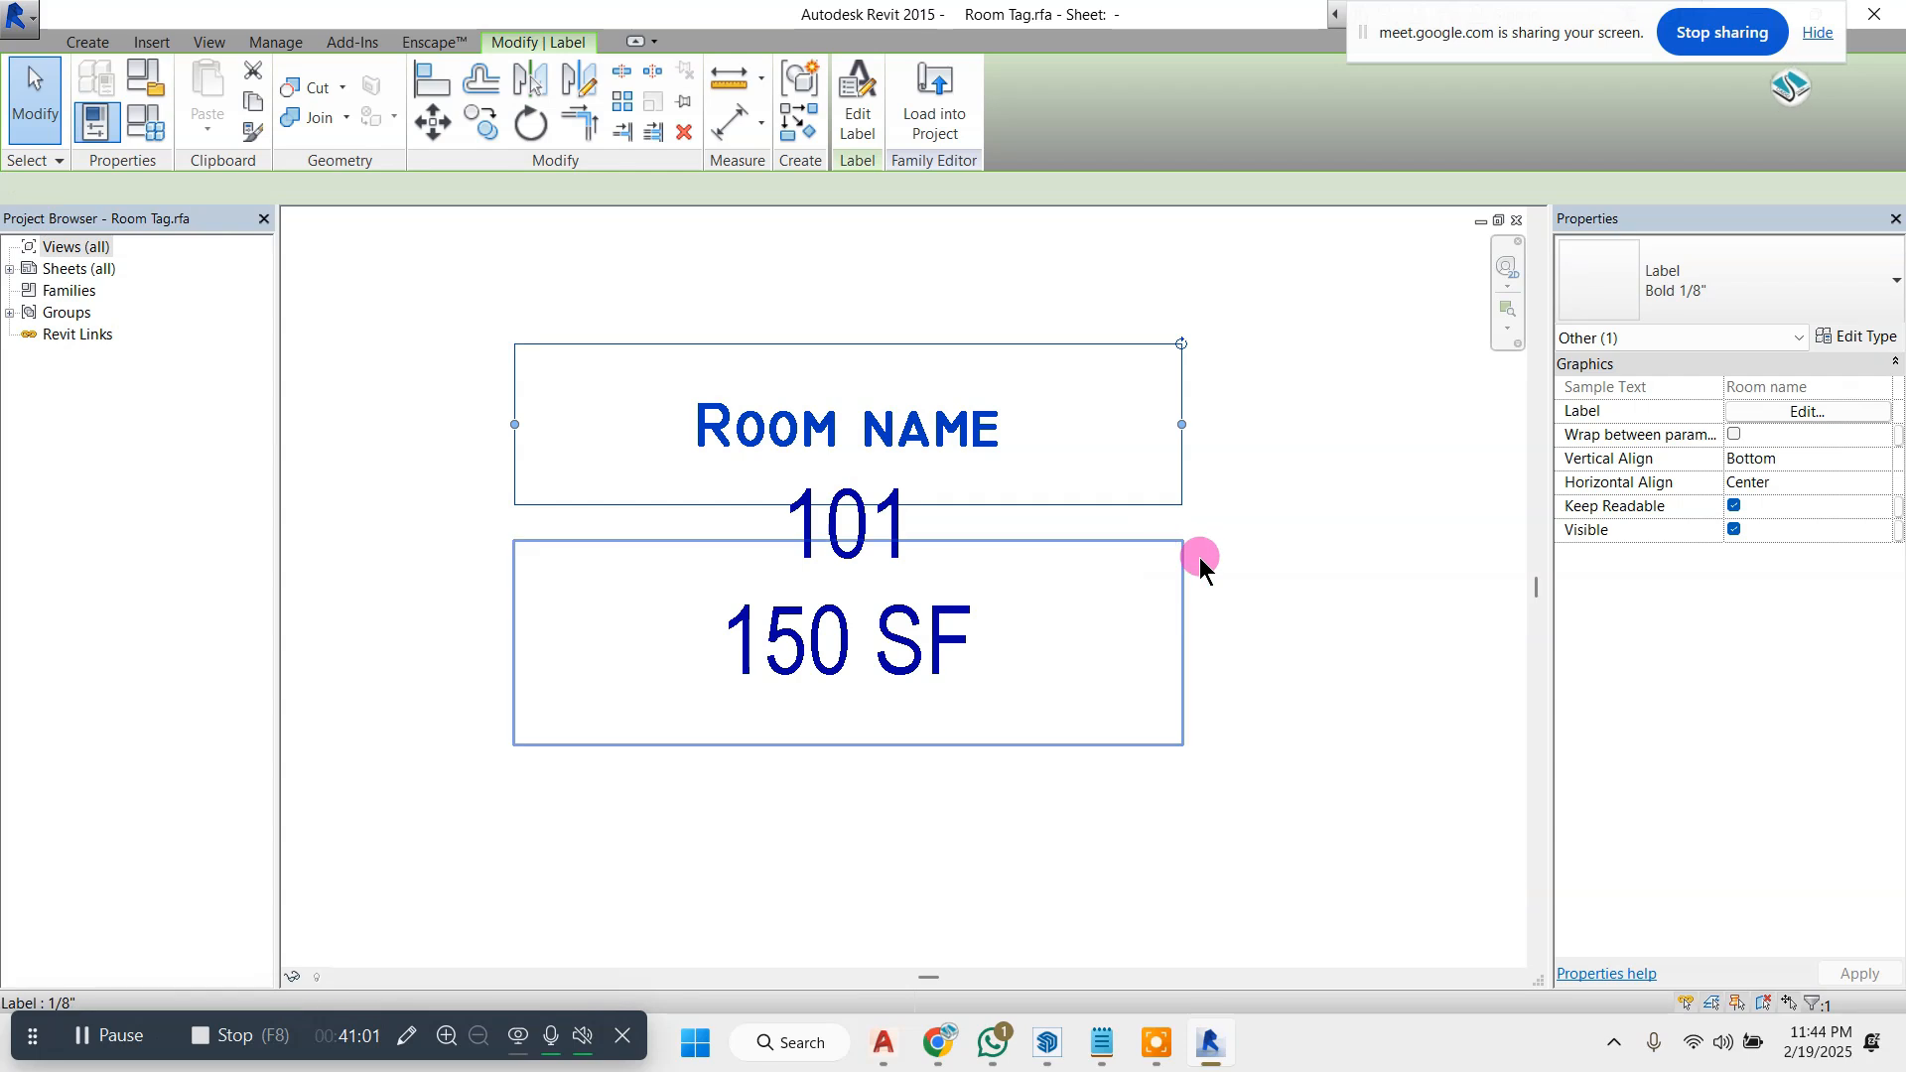
click(902, 540)
- Narrow the Room name label's bounding box so it fits closer around its text
click(946, 455)
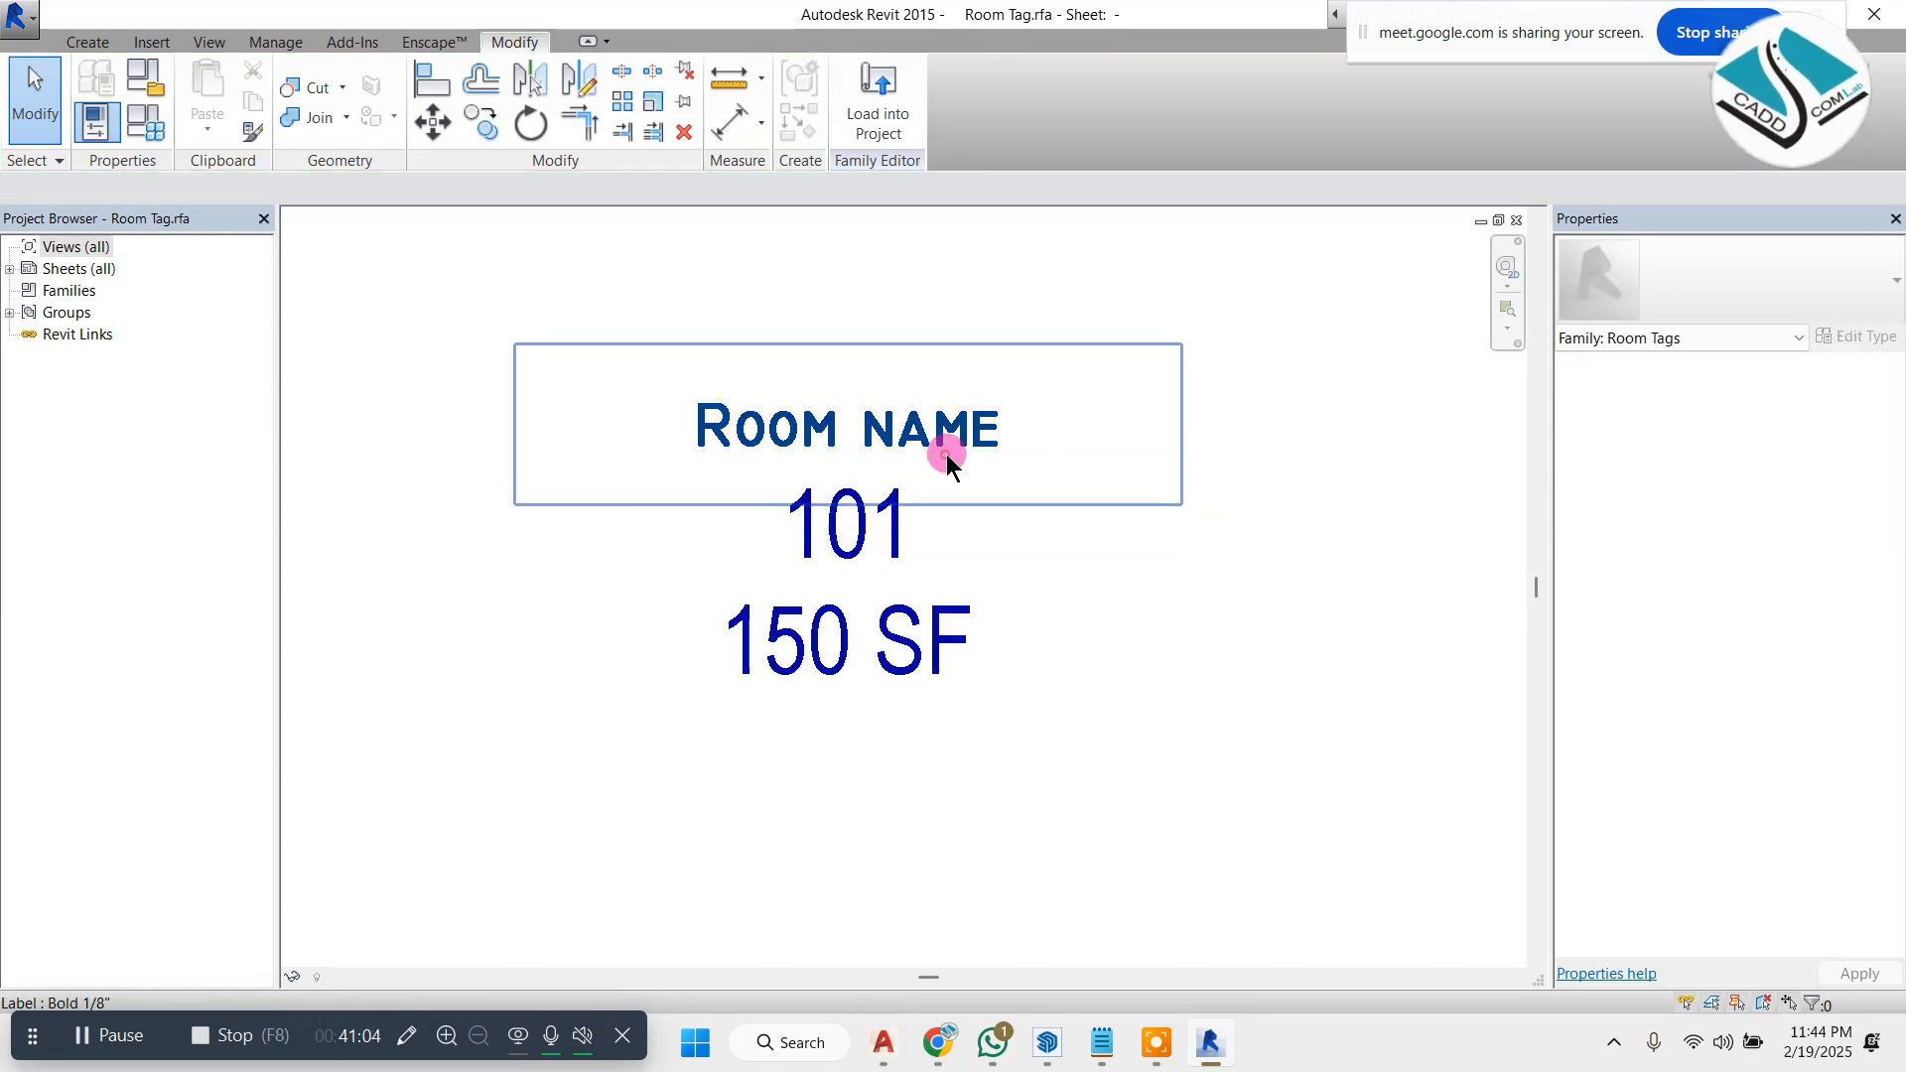
scroll(1053, 377, up, 1)
drag(1222, 437, 1076, 426)
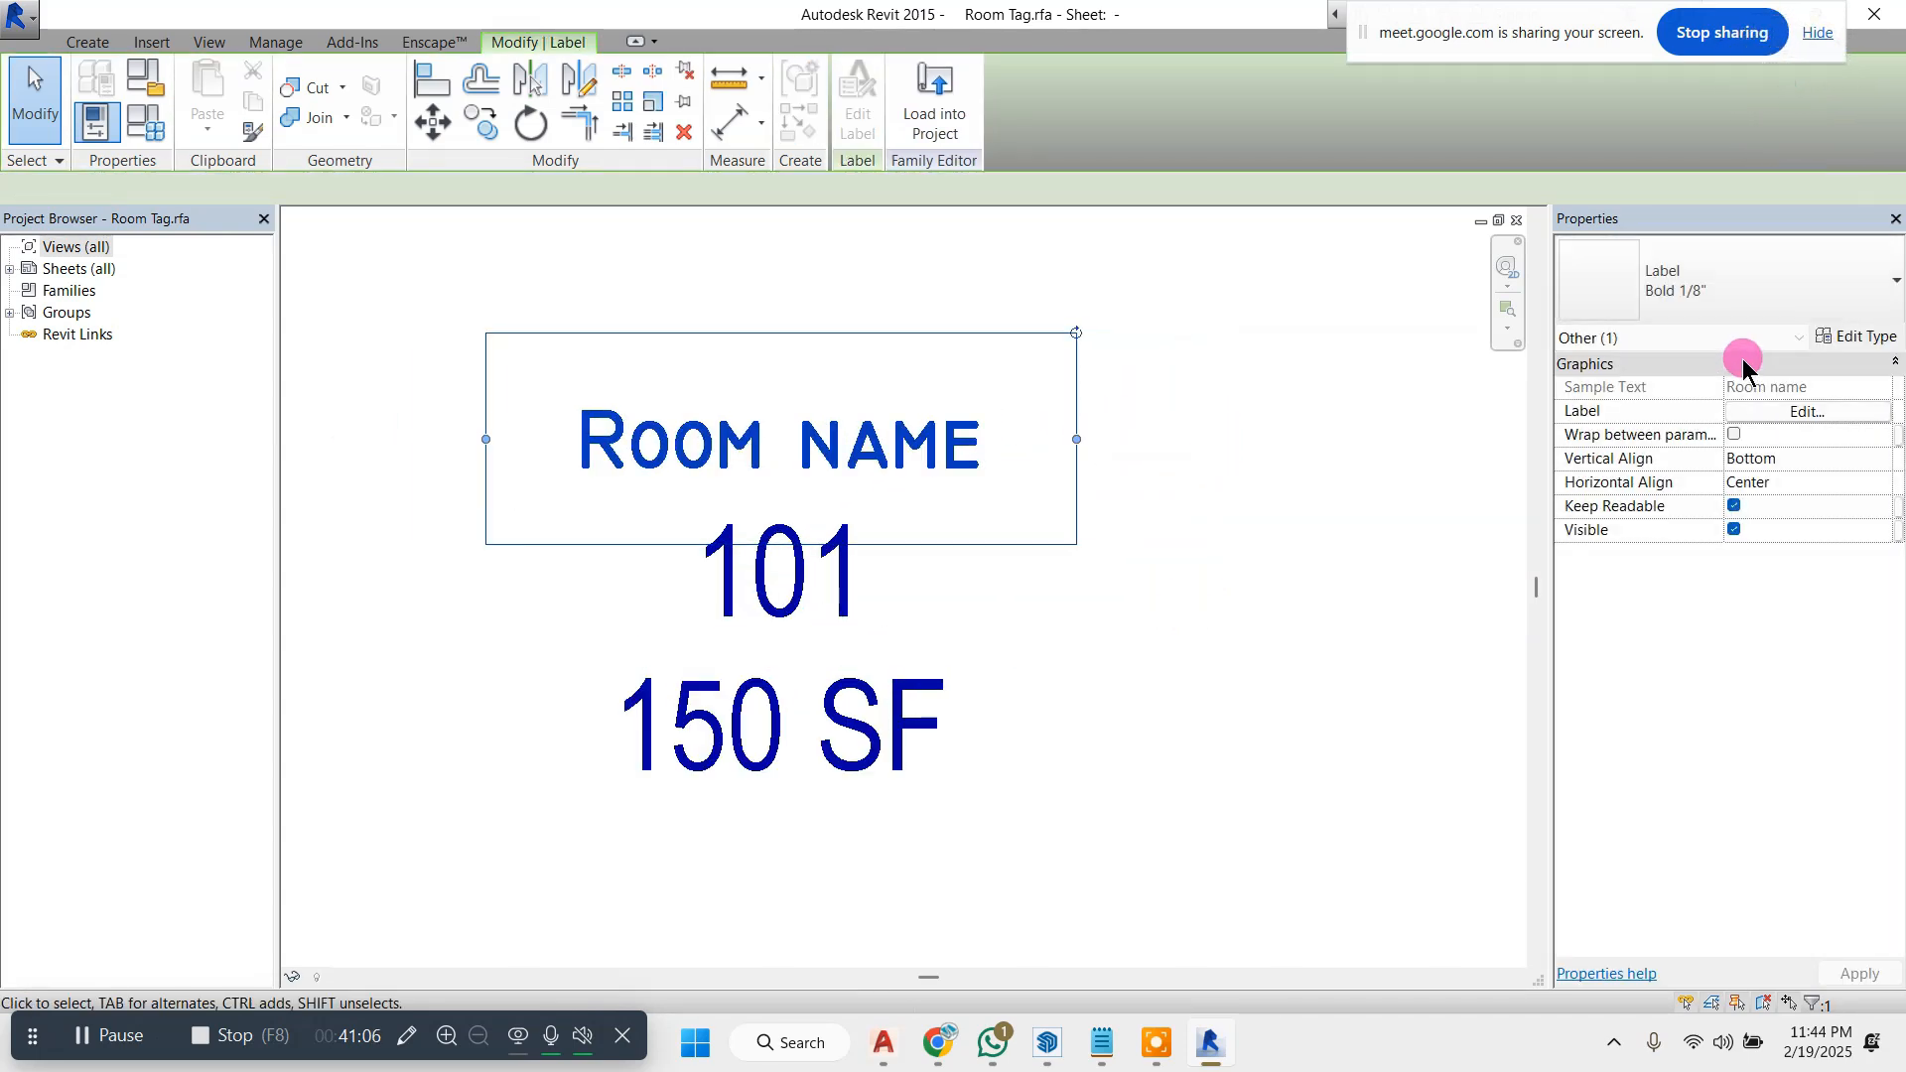
- Check the type properties of the Room name label and the 150 SF area label
click(1844, 338)
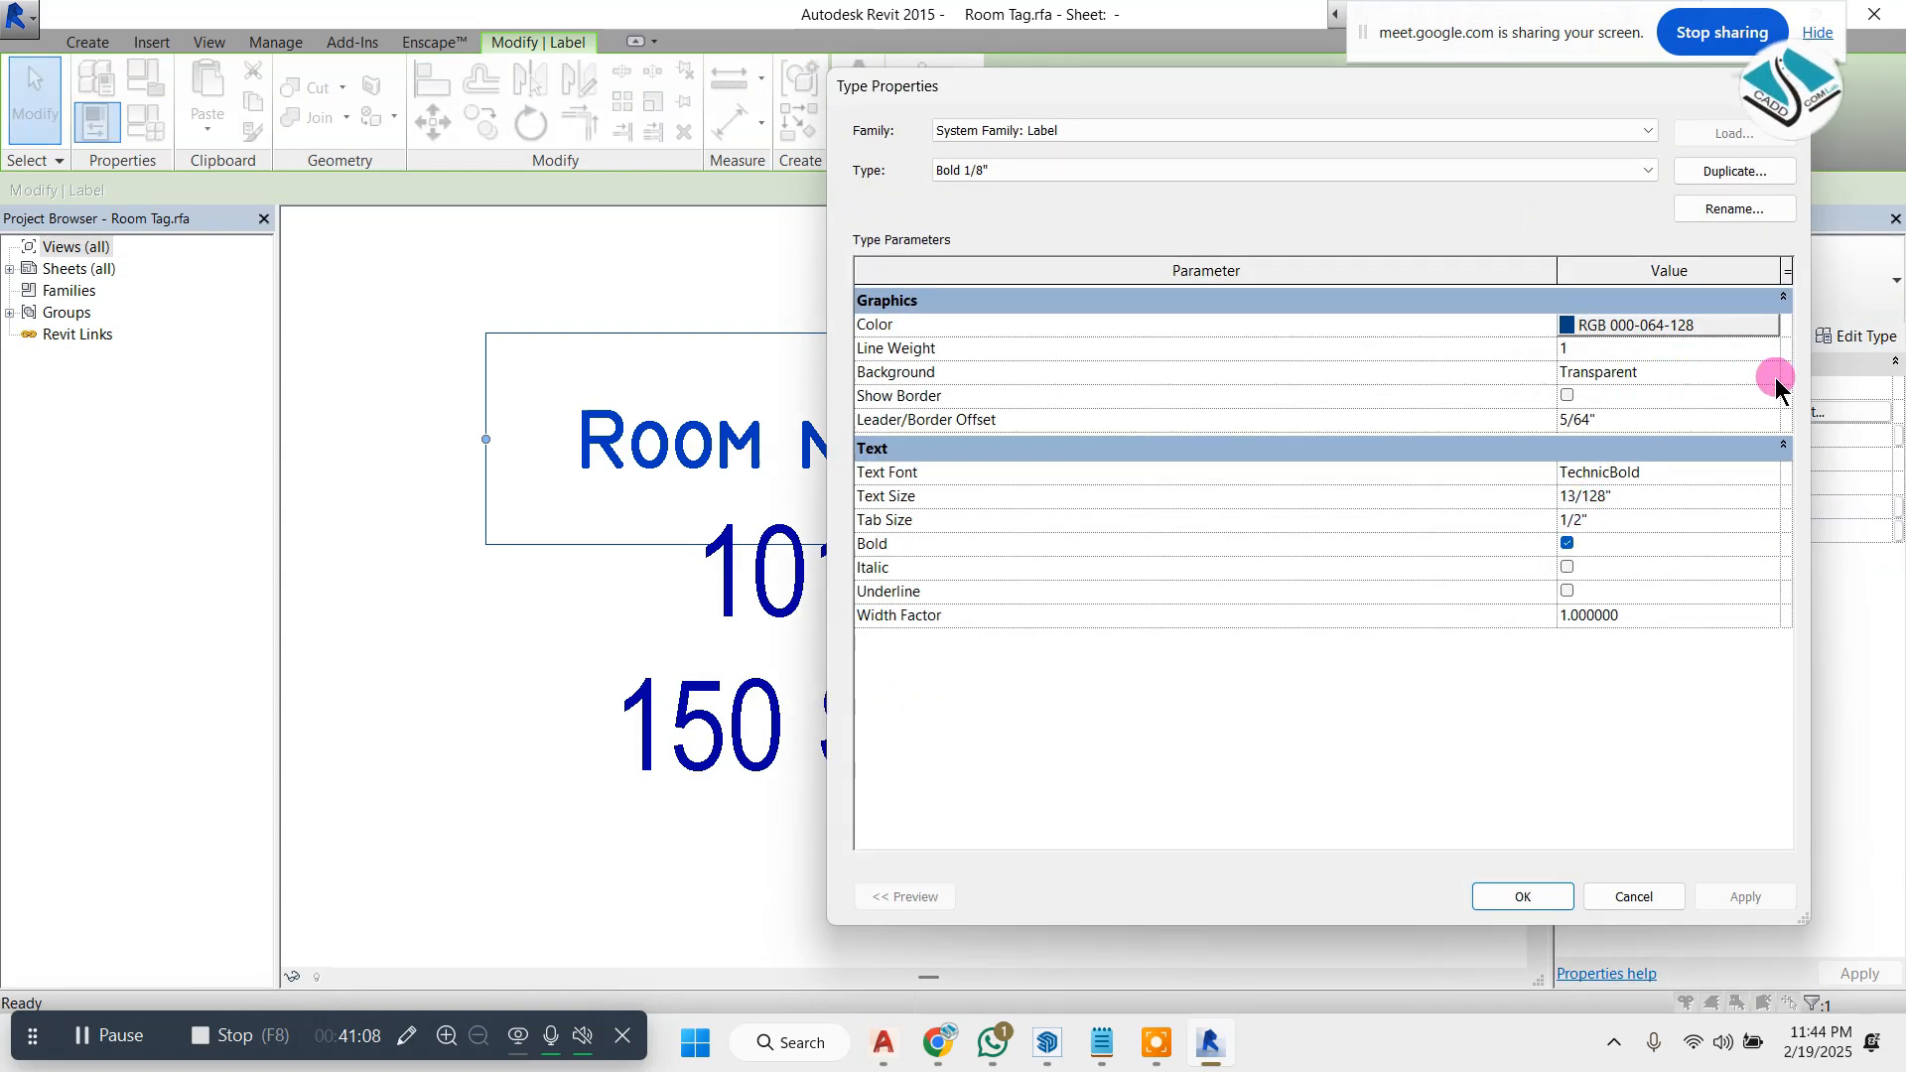
key(Escape)
key(Escape)
click(752, 724)
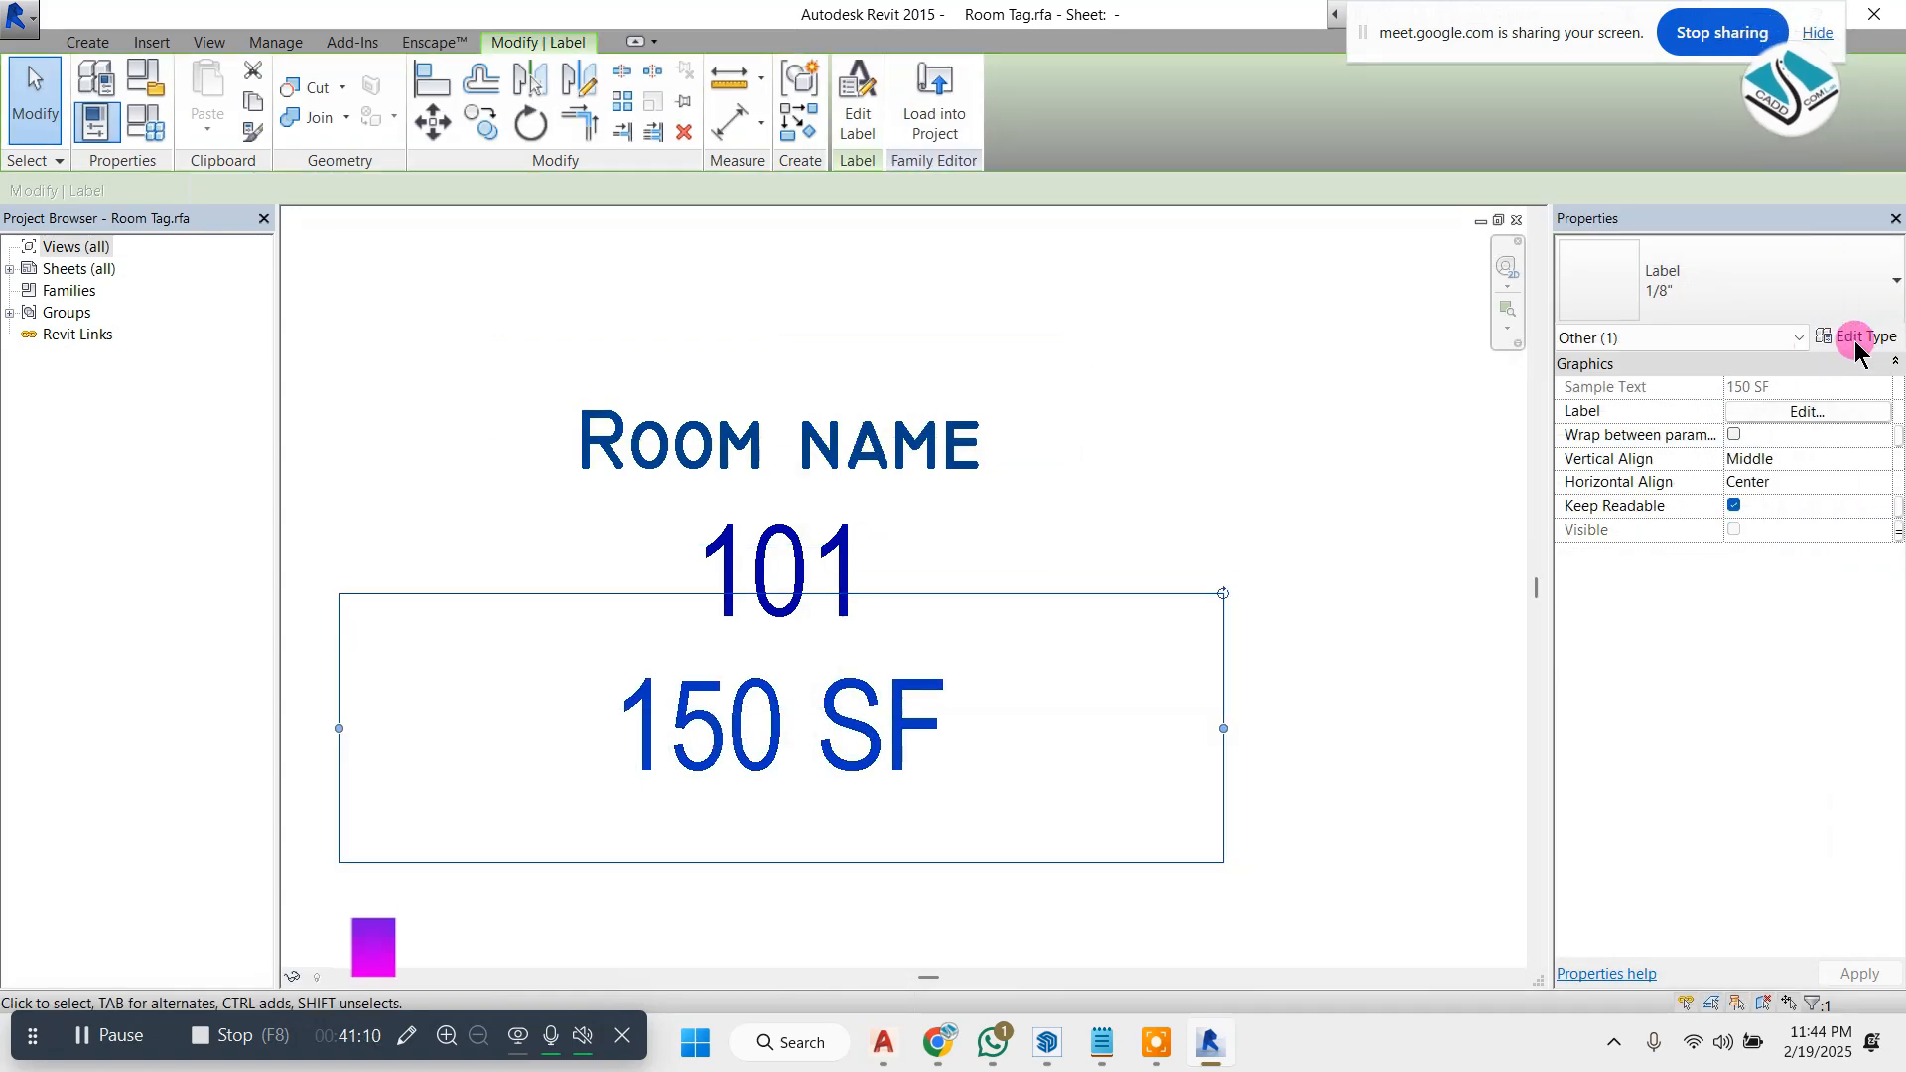
click(1846, 338)
key(Escape)
- Select the Room Tag labels together and check their category in the selection filter
click(809, 548)
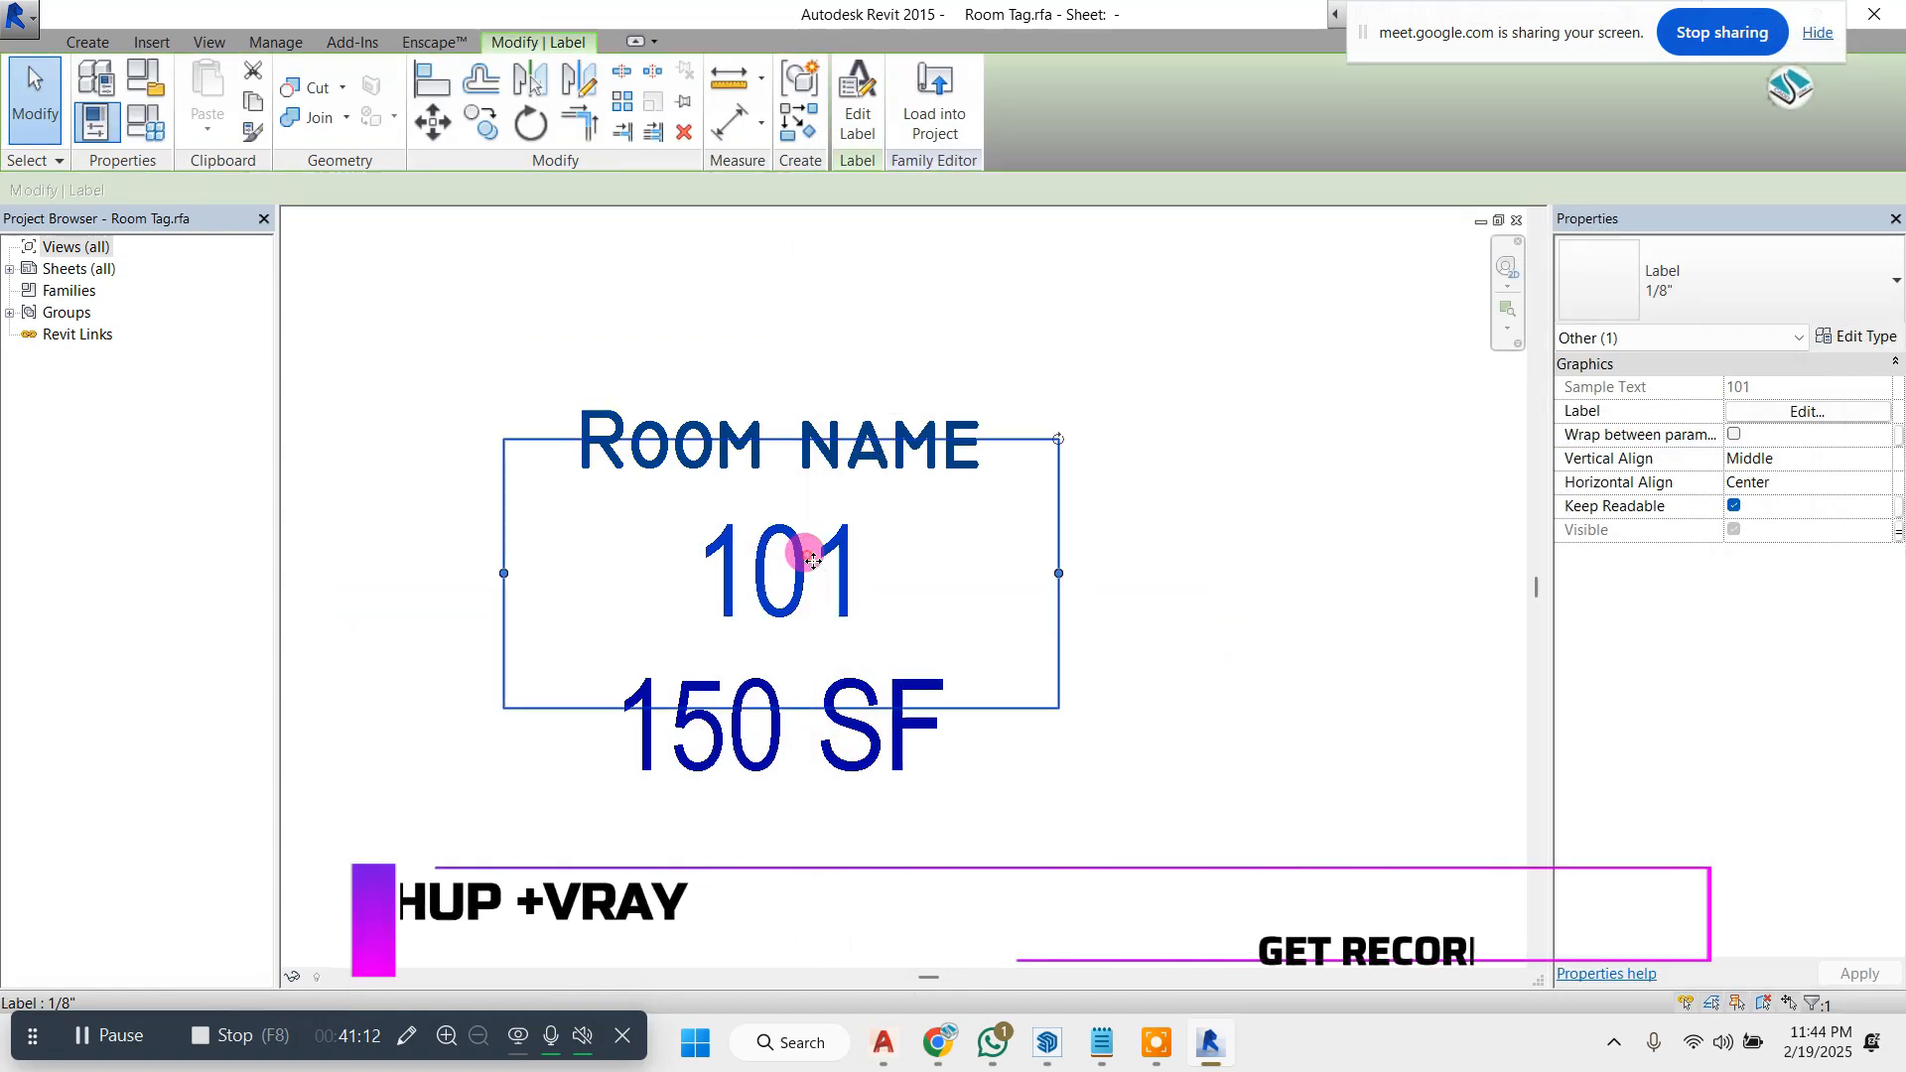
scroll(990, 442, down, 2)
click(621, 417)
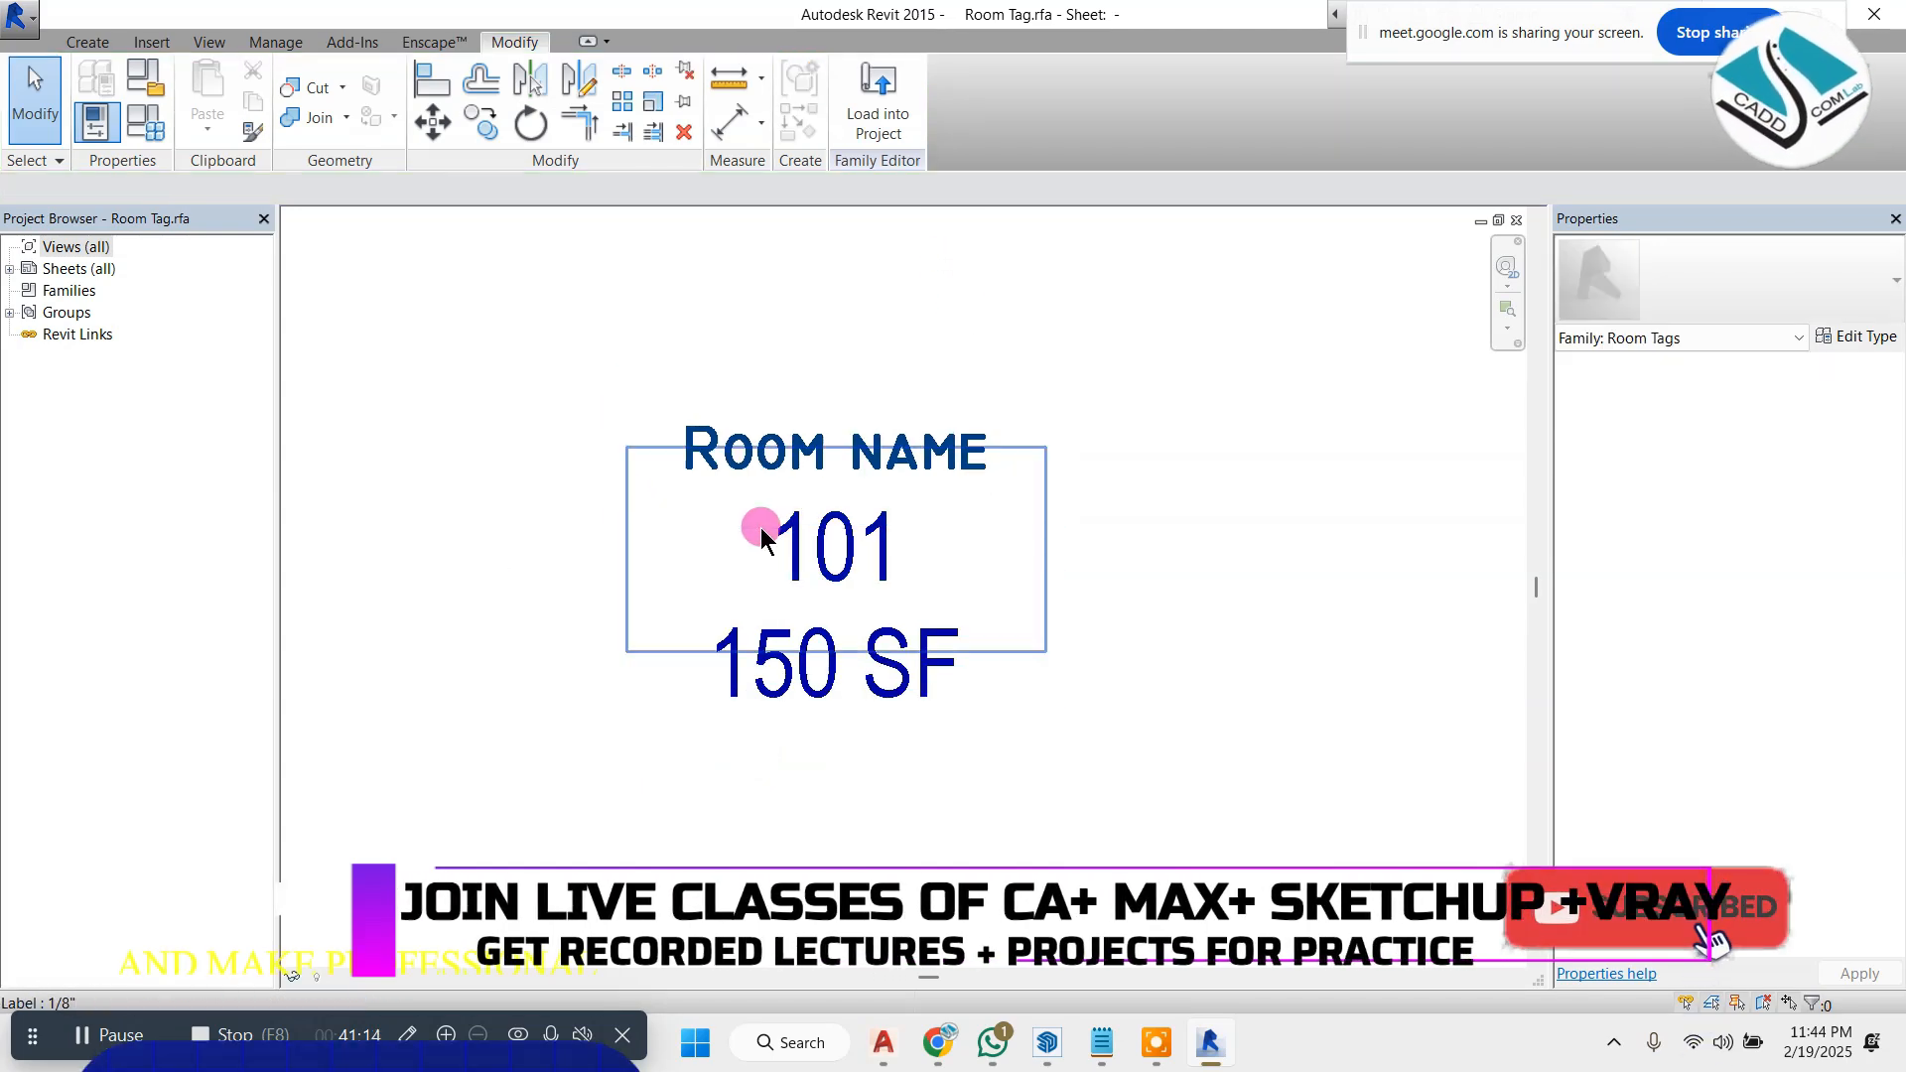
click(717, 468)
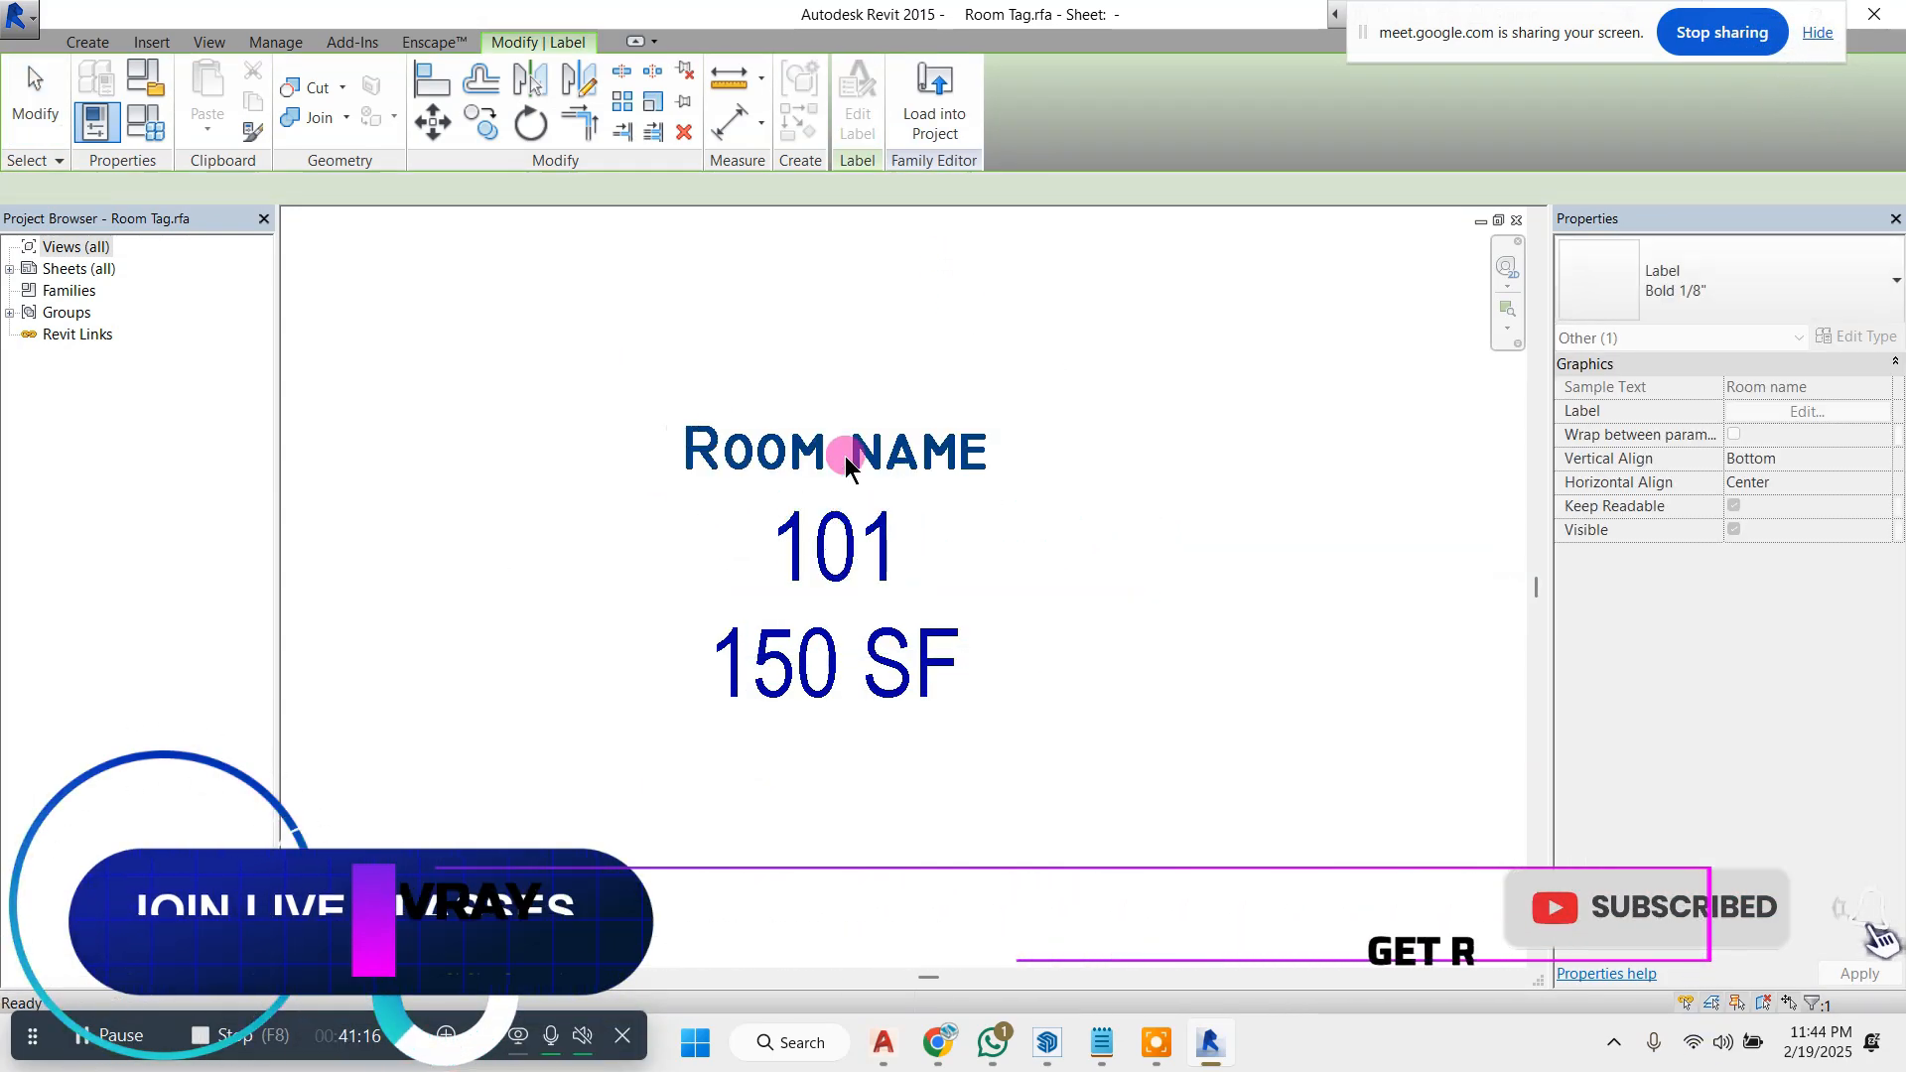
drag(554, 346, 1114, 861)
drag(582, 331, 1179, 869)
click(860, 100)
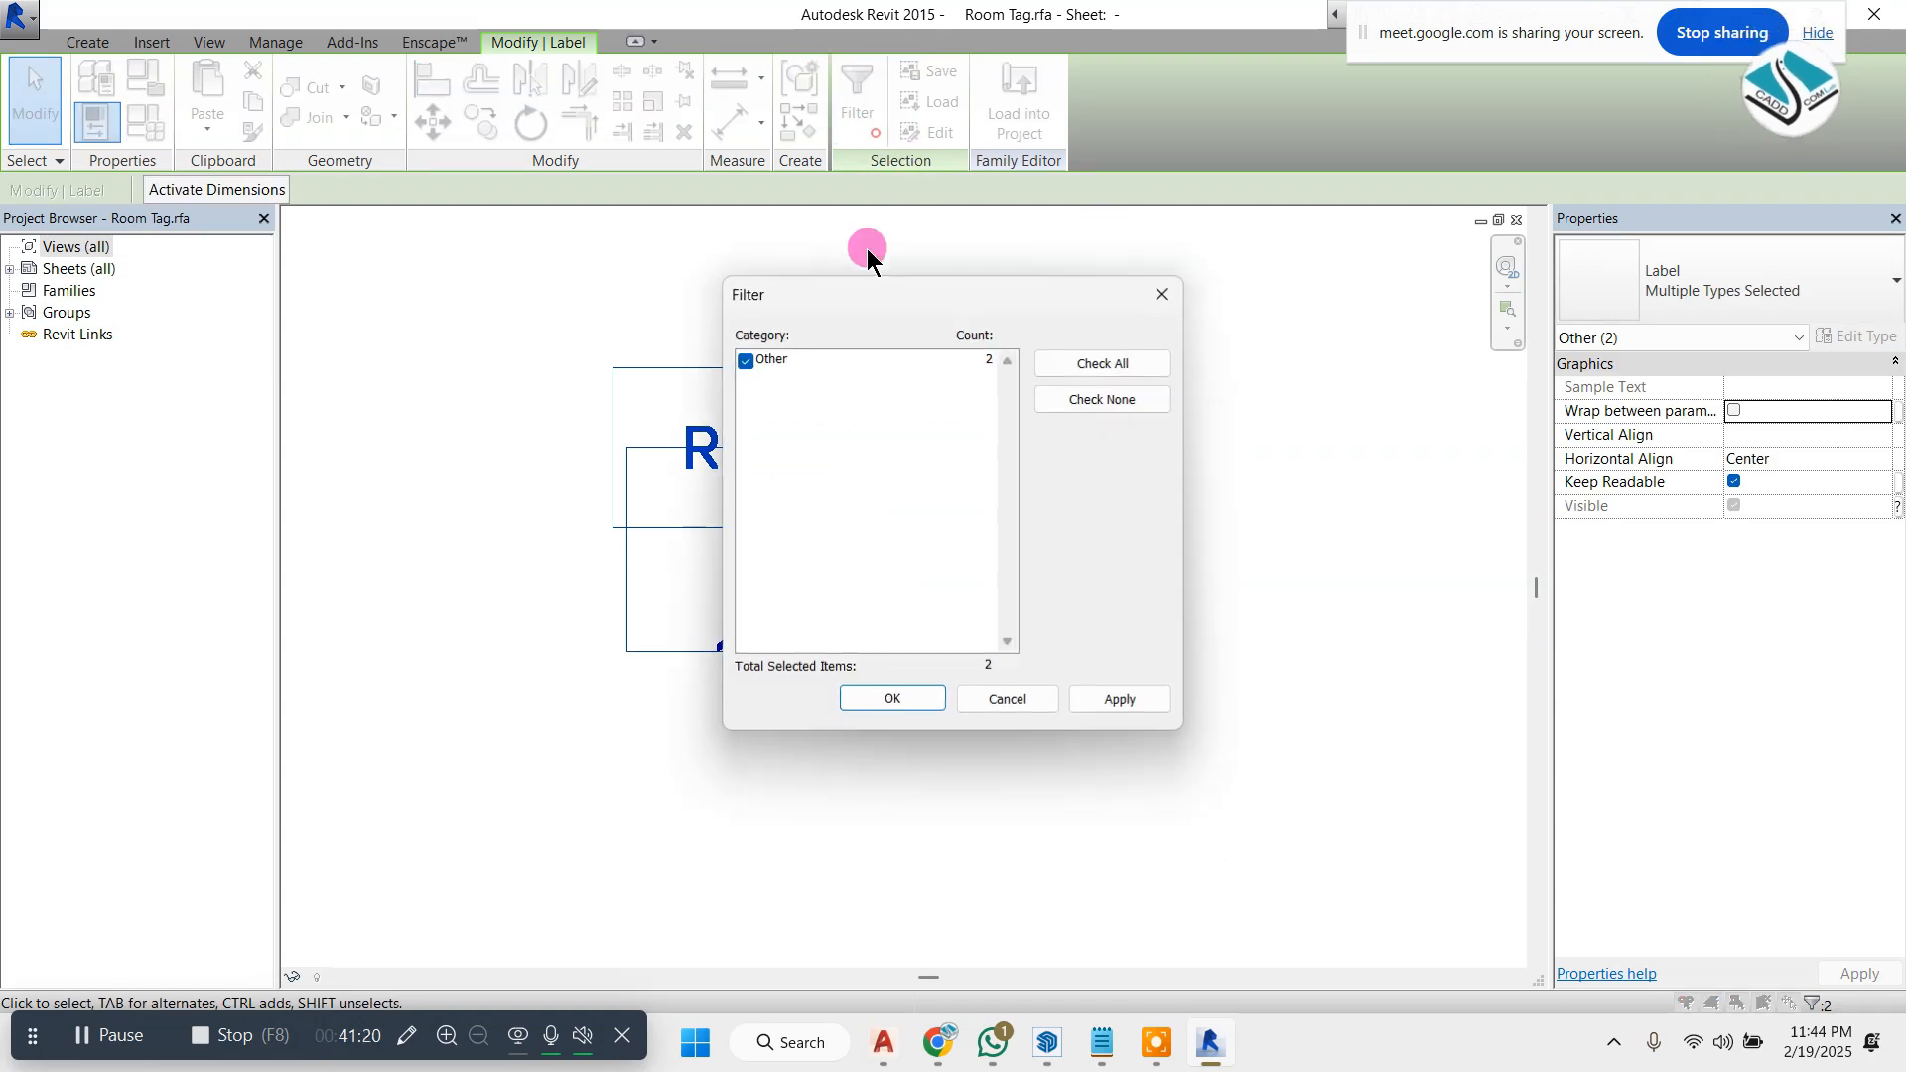
key(Return)
- Narrow the bounding box of the 101 room number label around its text
click(851, 437)
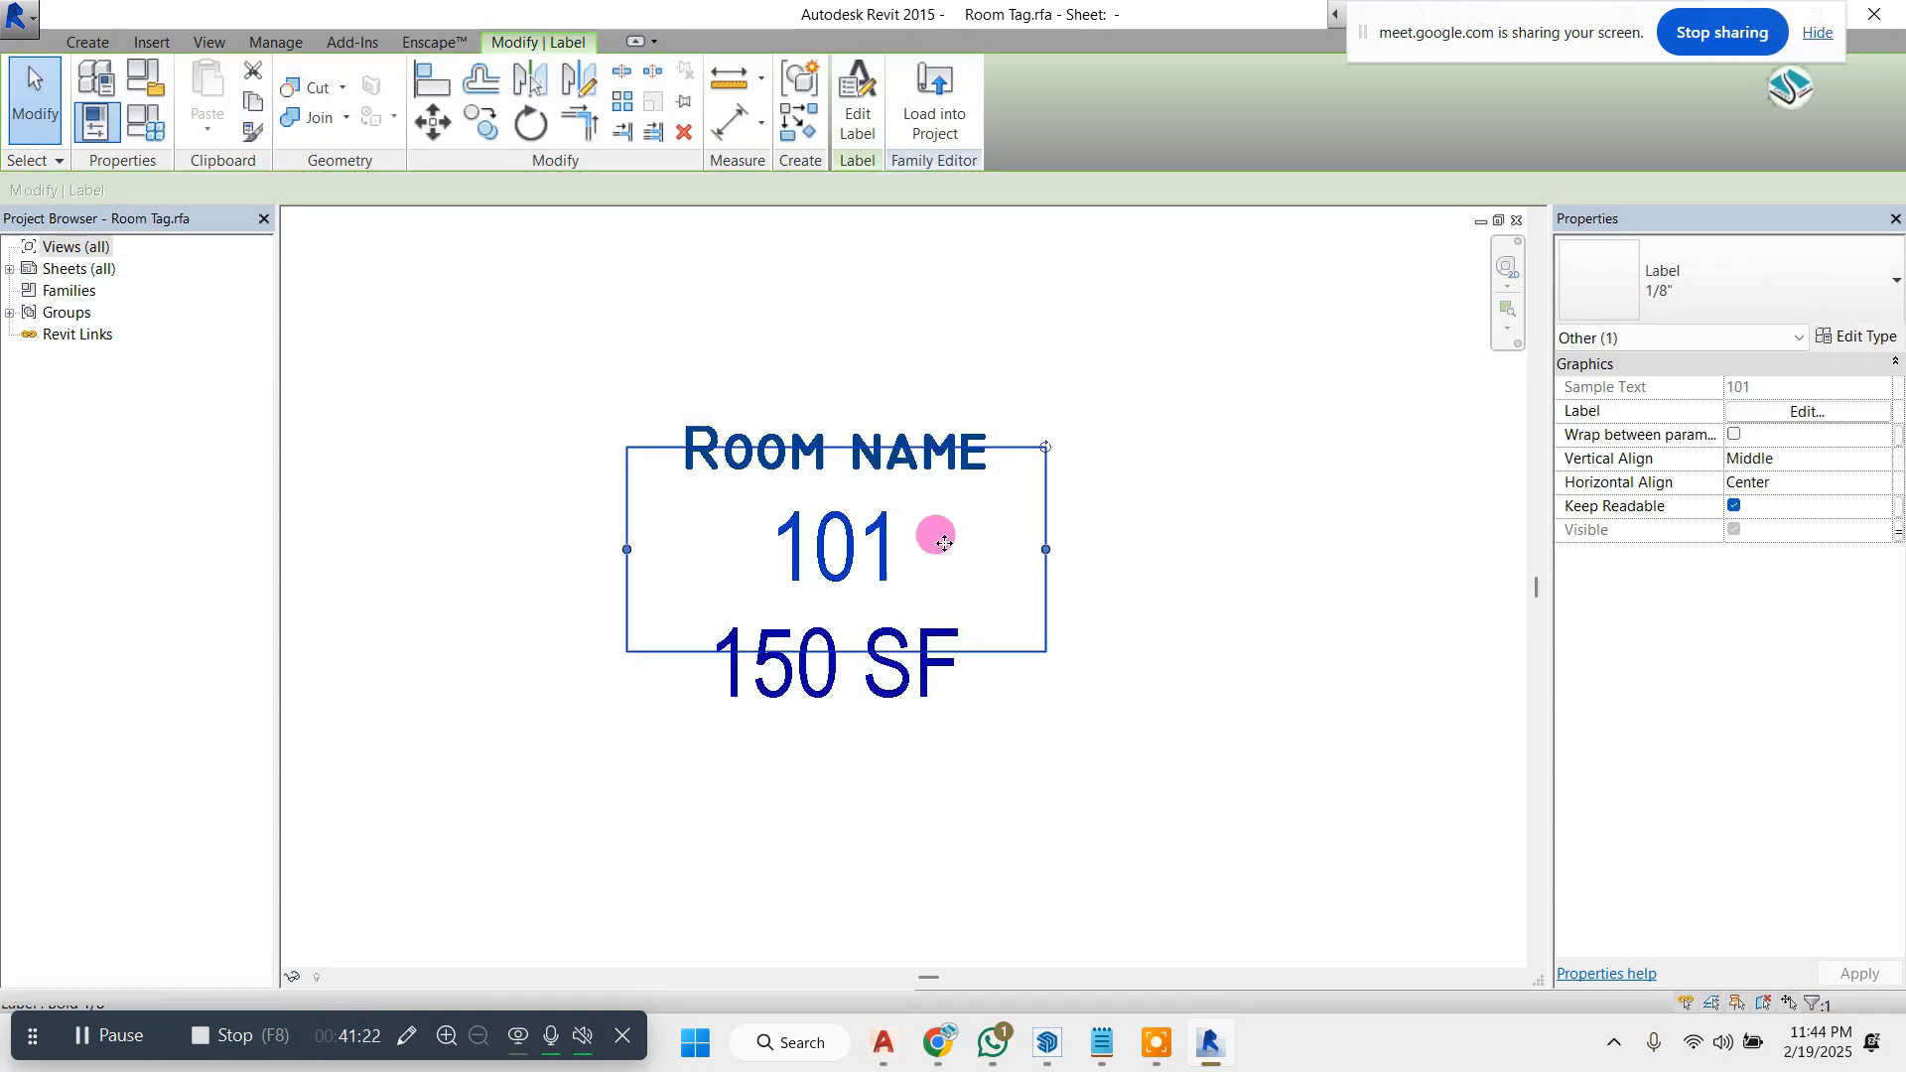
drag(1052, 546, 868, 520)
scroll(867, 520, up, 1)
- Check the border, font and text size settings in the room number label's 1/8" type properties
click(1859, 336)
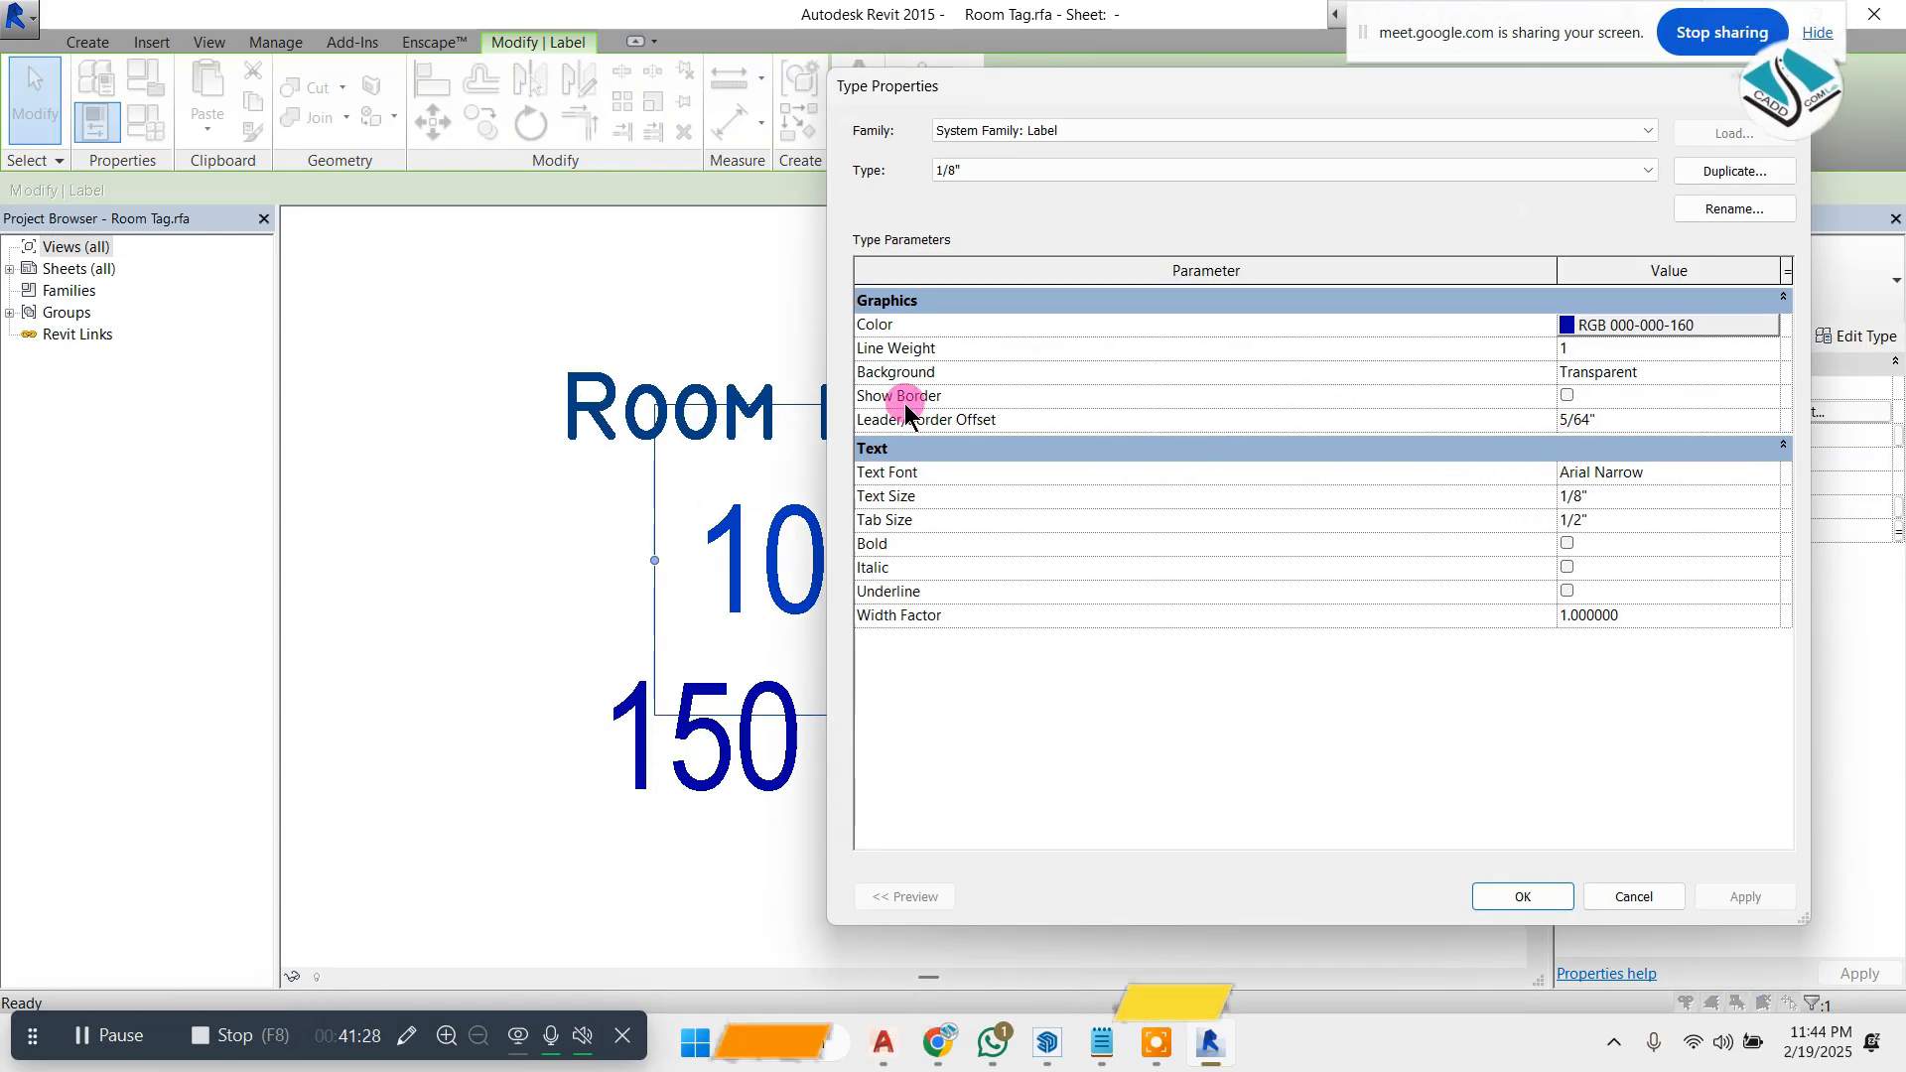
click(1521, 896)
click(1183, 735)
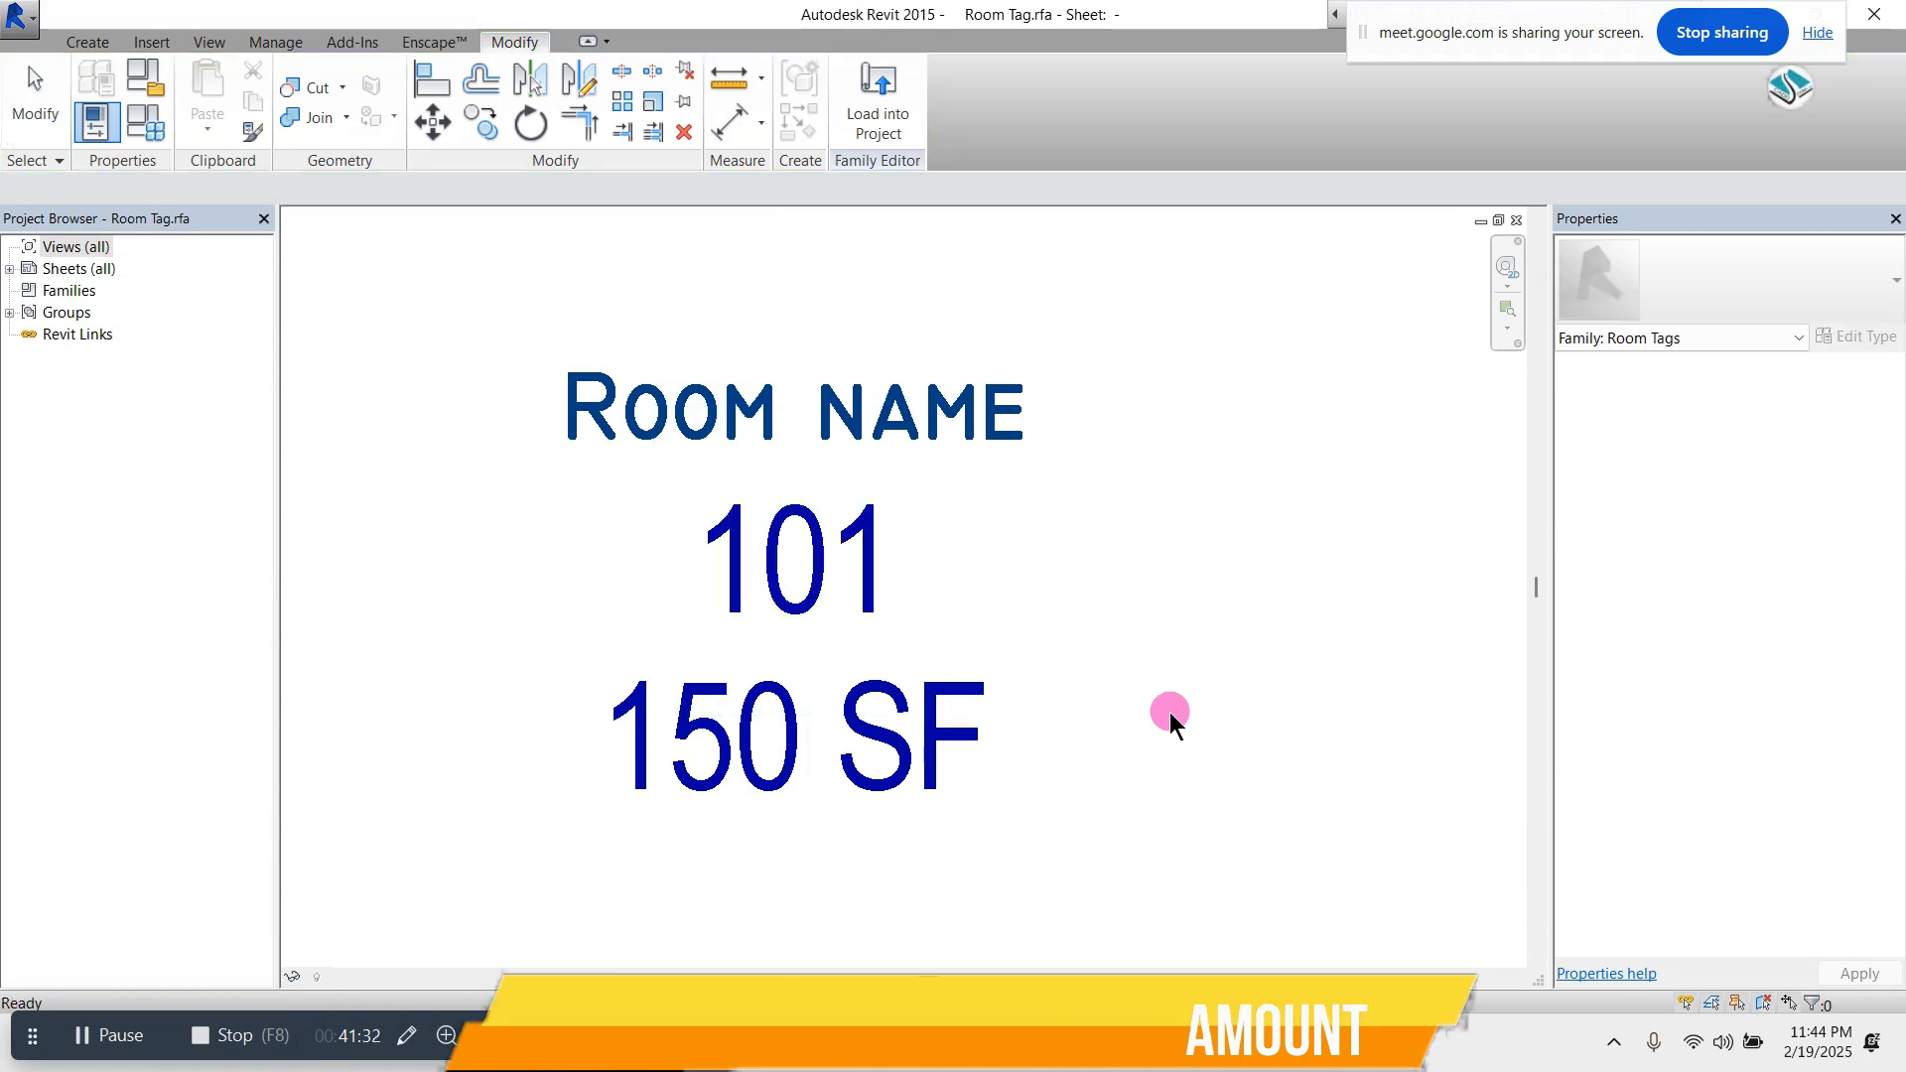
- Tighten the 101 room number label's bounding box slightly further
click(879, 546)
drag(939, 561, 917, 560)
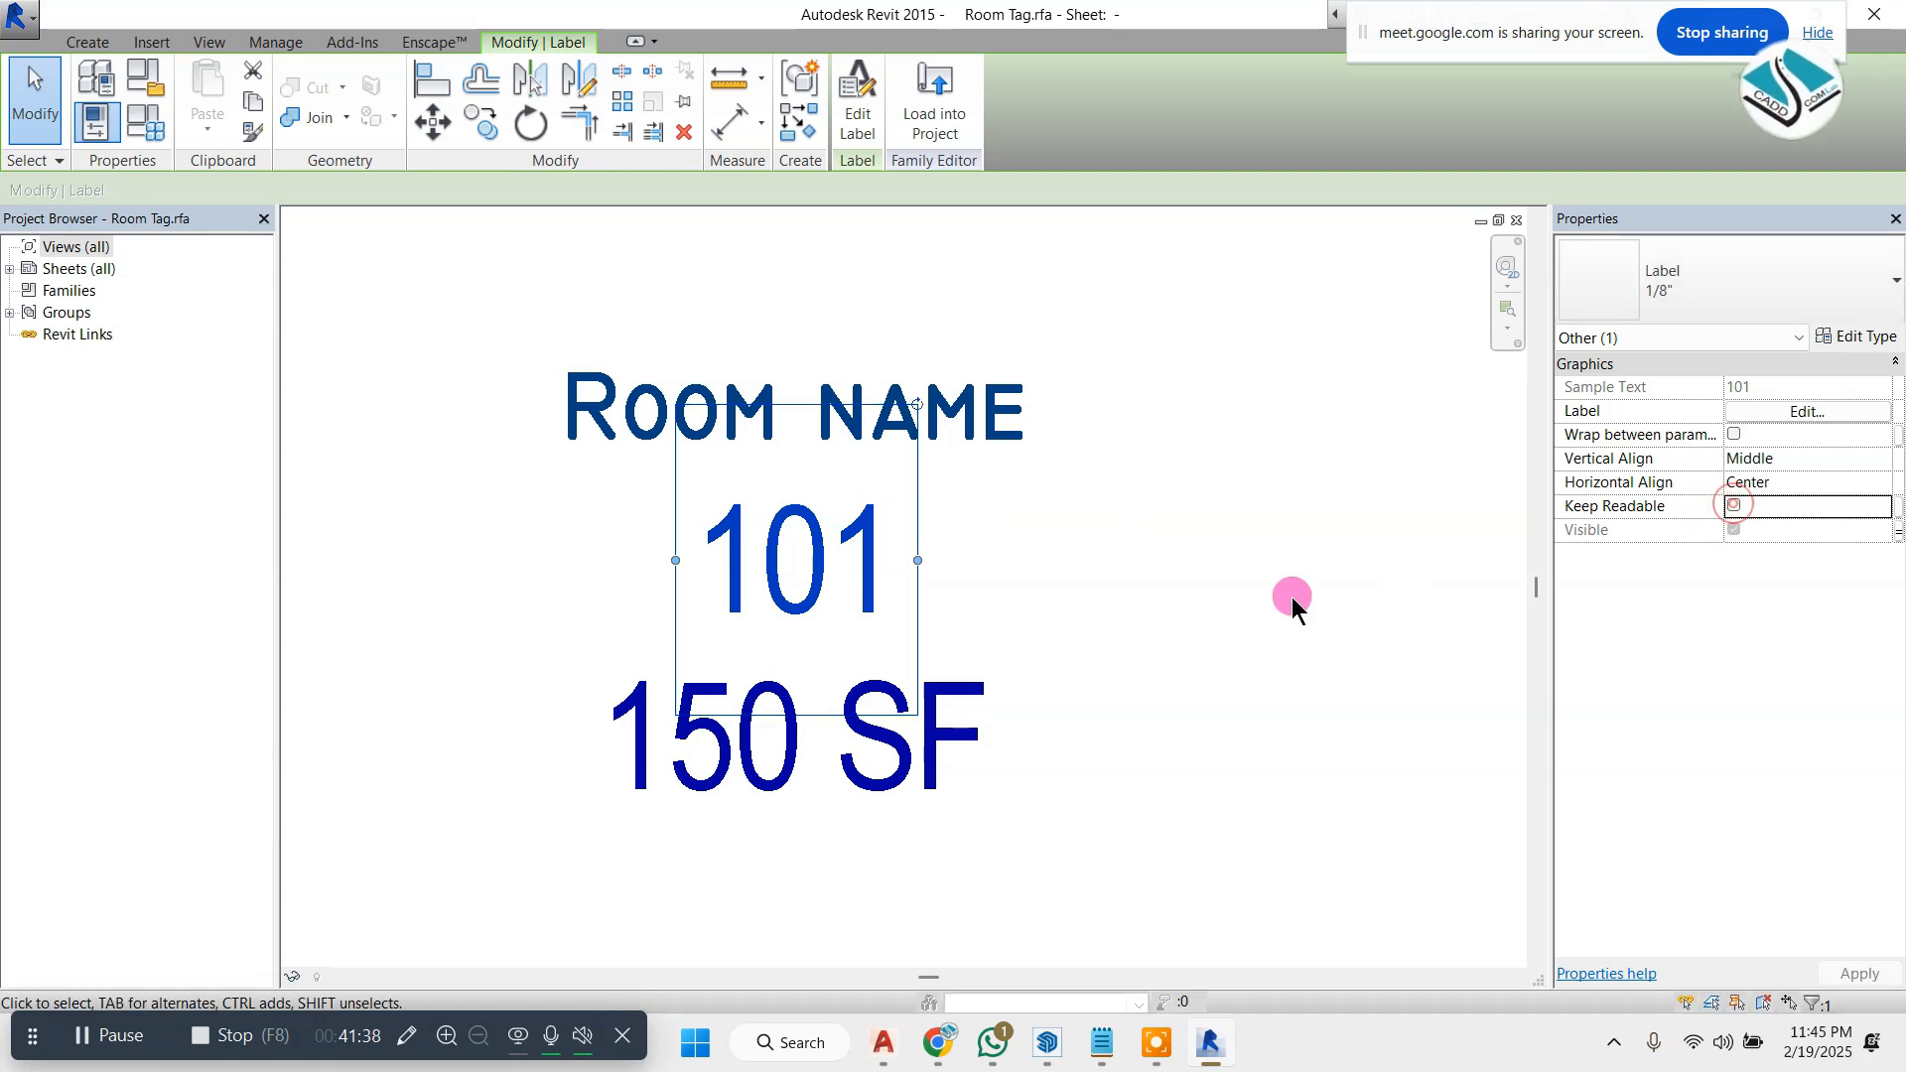
- Narrow the bounding box of the Room name label slightly, closer to its text
click(1091, 529)
key(Escape)
click(658, 578)
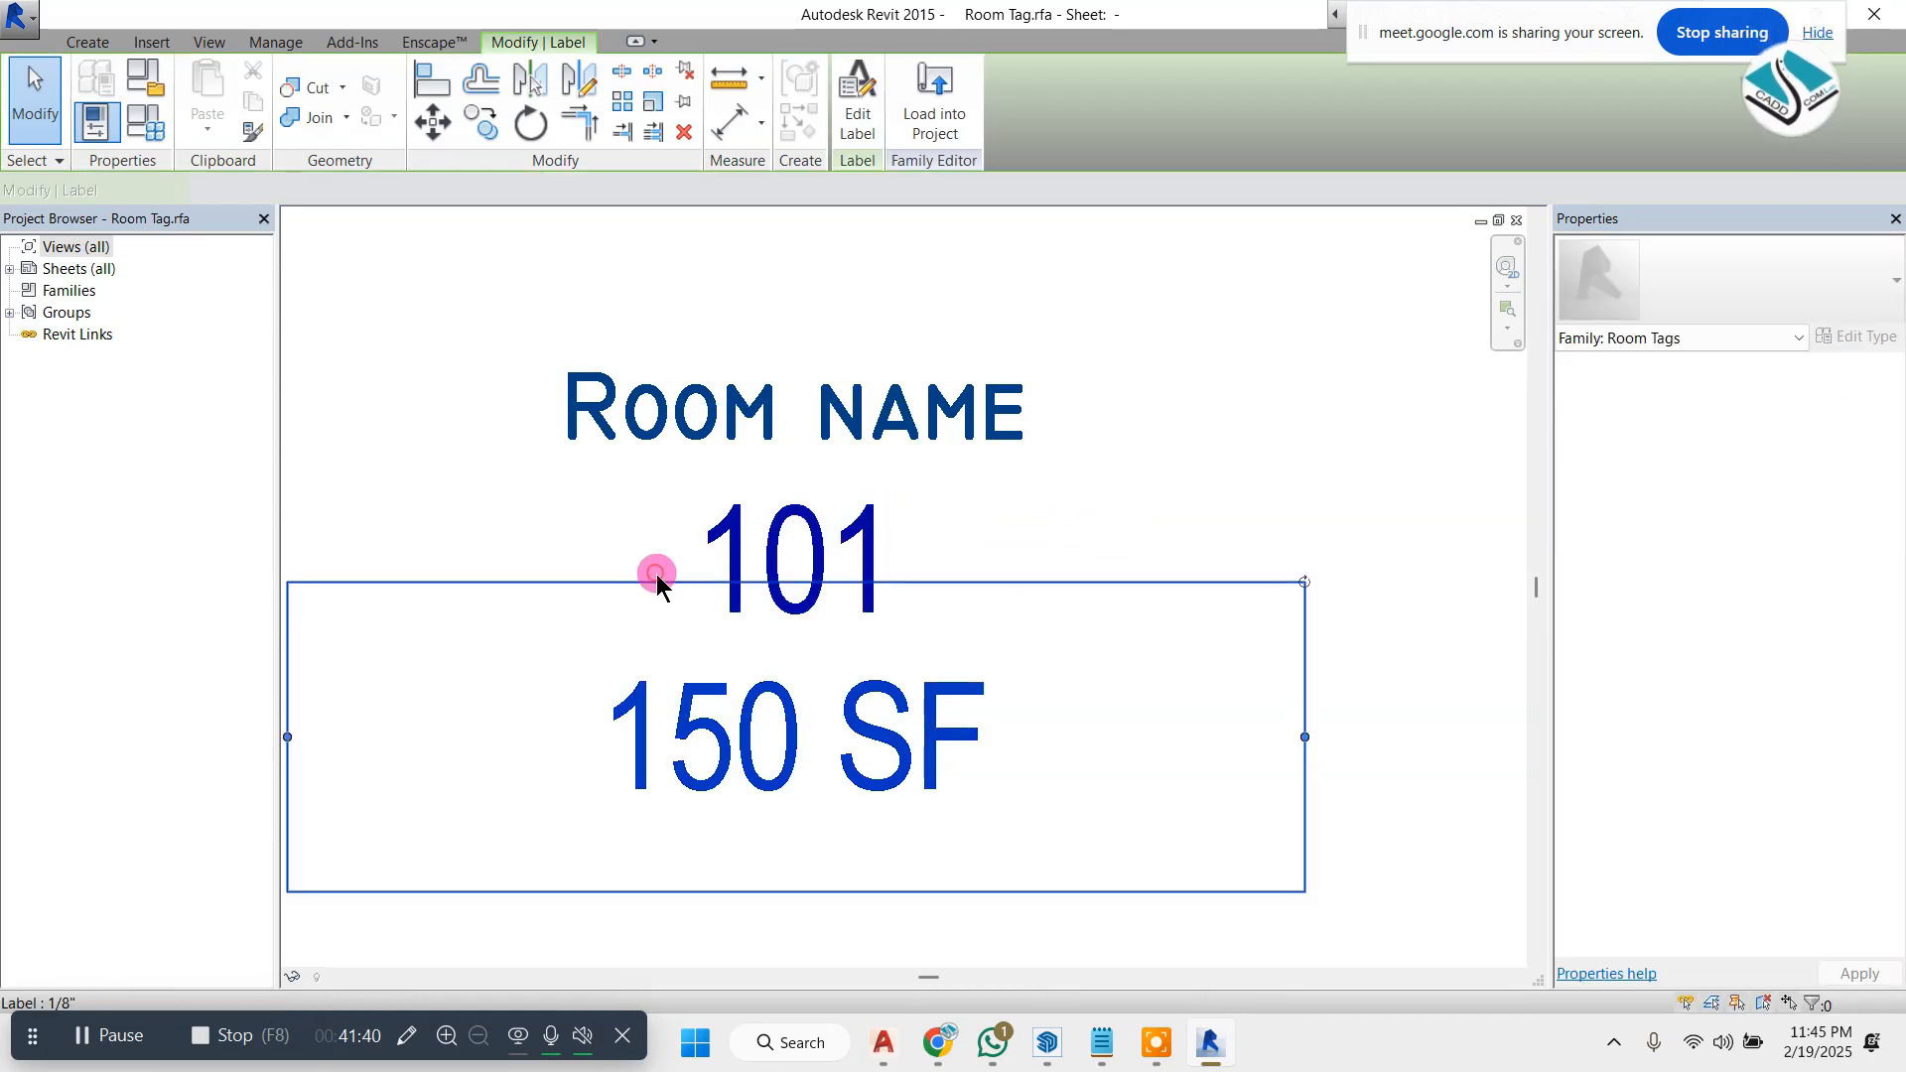
key(Escape)
click(599, 516)
key(Escape)
click(578, 459)
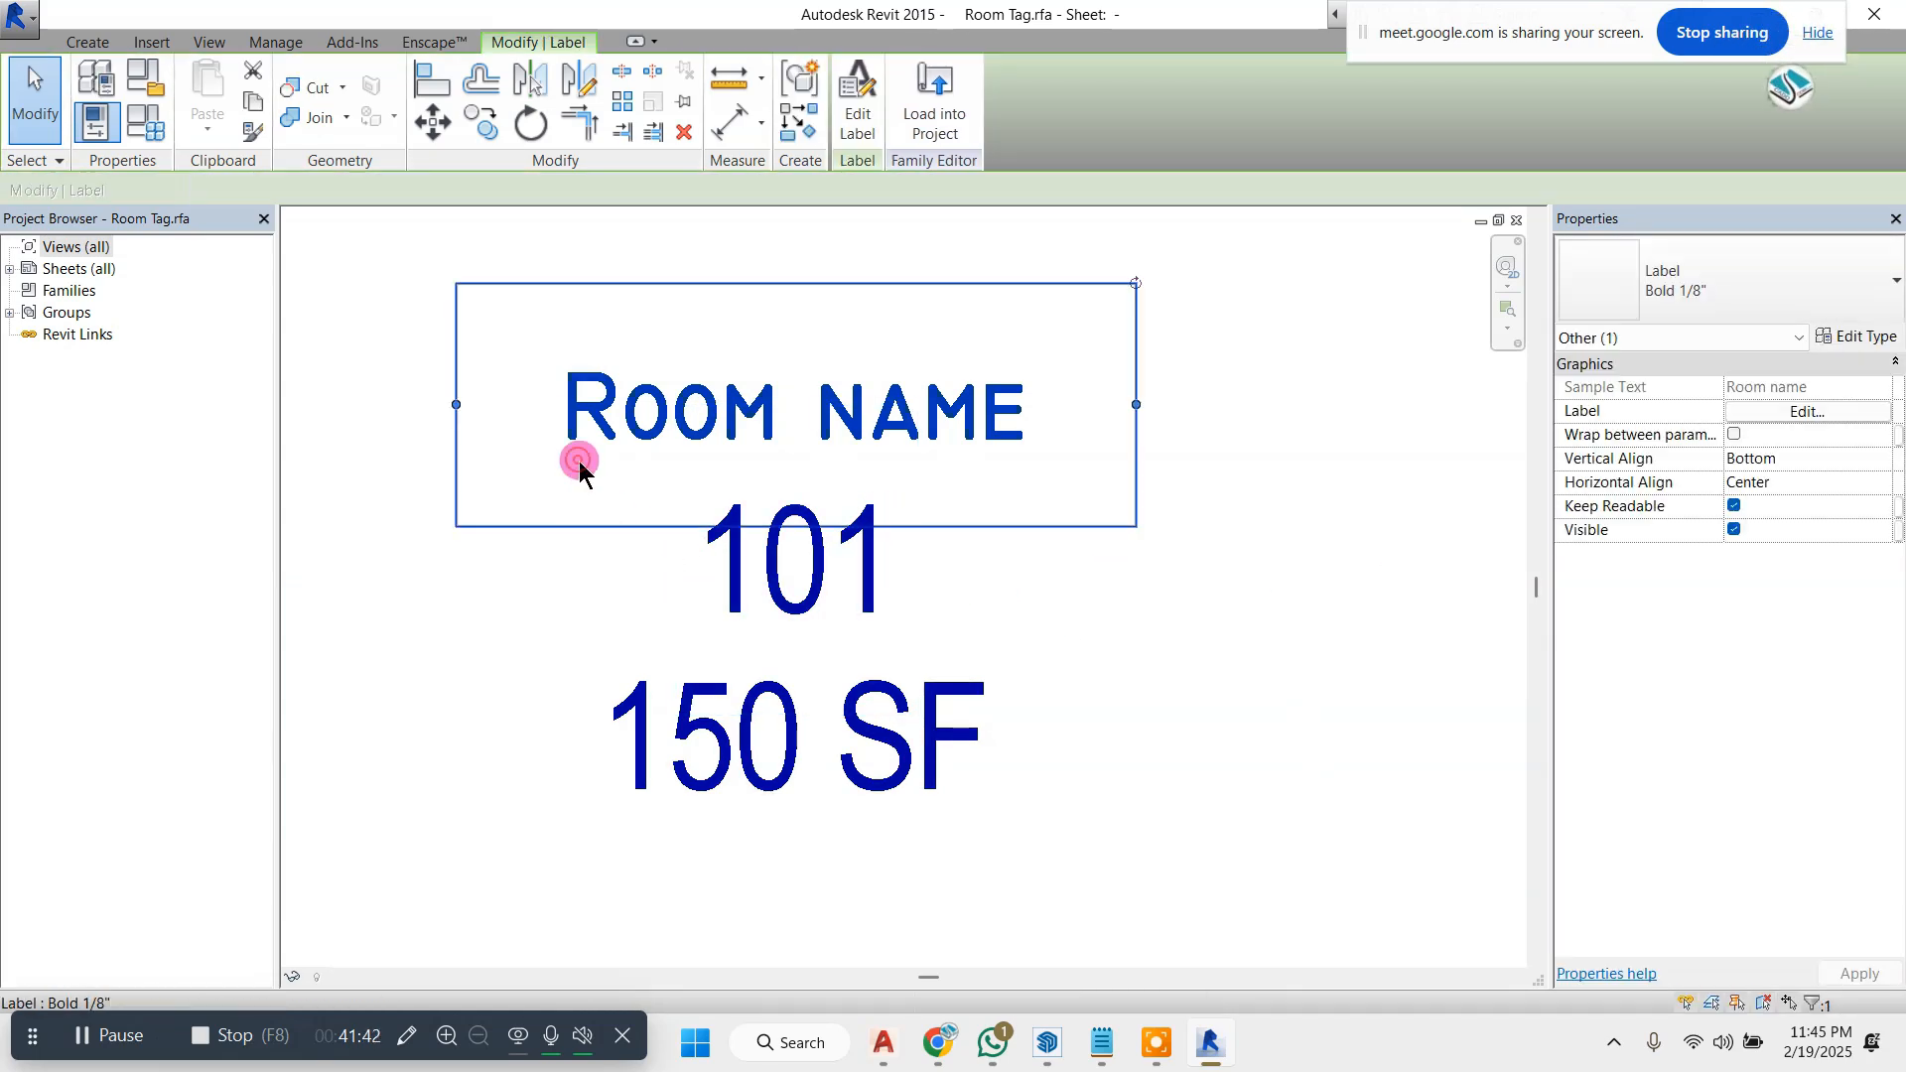
mouse_move(1134, 404)
mouse_down()
mouse_move(1067, 395)
mouse_move(1103, 407)
mouse_up()
key(Escape)
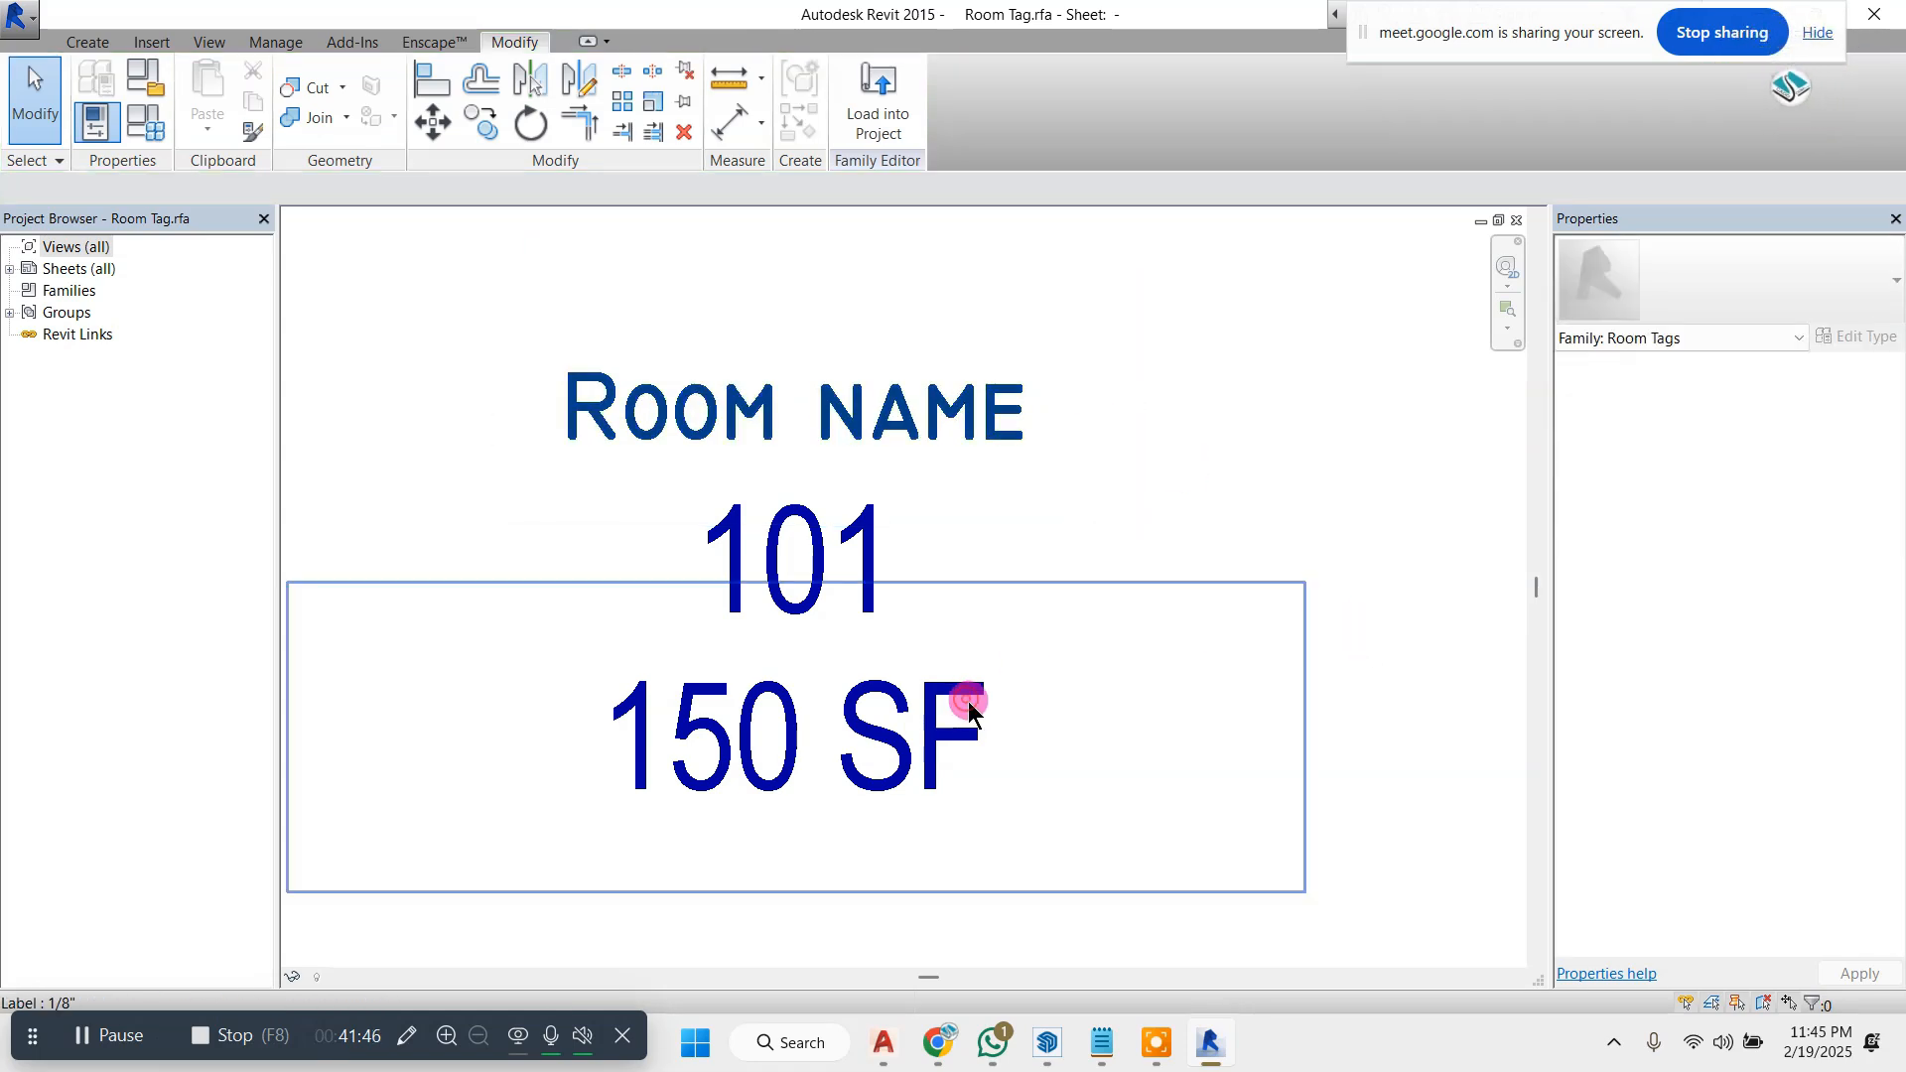
- Narrow the 150 SF area label's bounding box to fit more closely around its text
click(1052, 714)
scroll(1126, 687, down, 1)
drag(1248, 709, 1103, 705)
click(1262, 586)
- Load the Room Tag family into Project1, overwriting the existing version
click(877, 113)
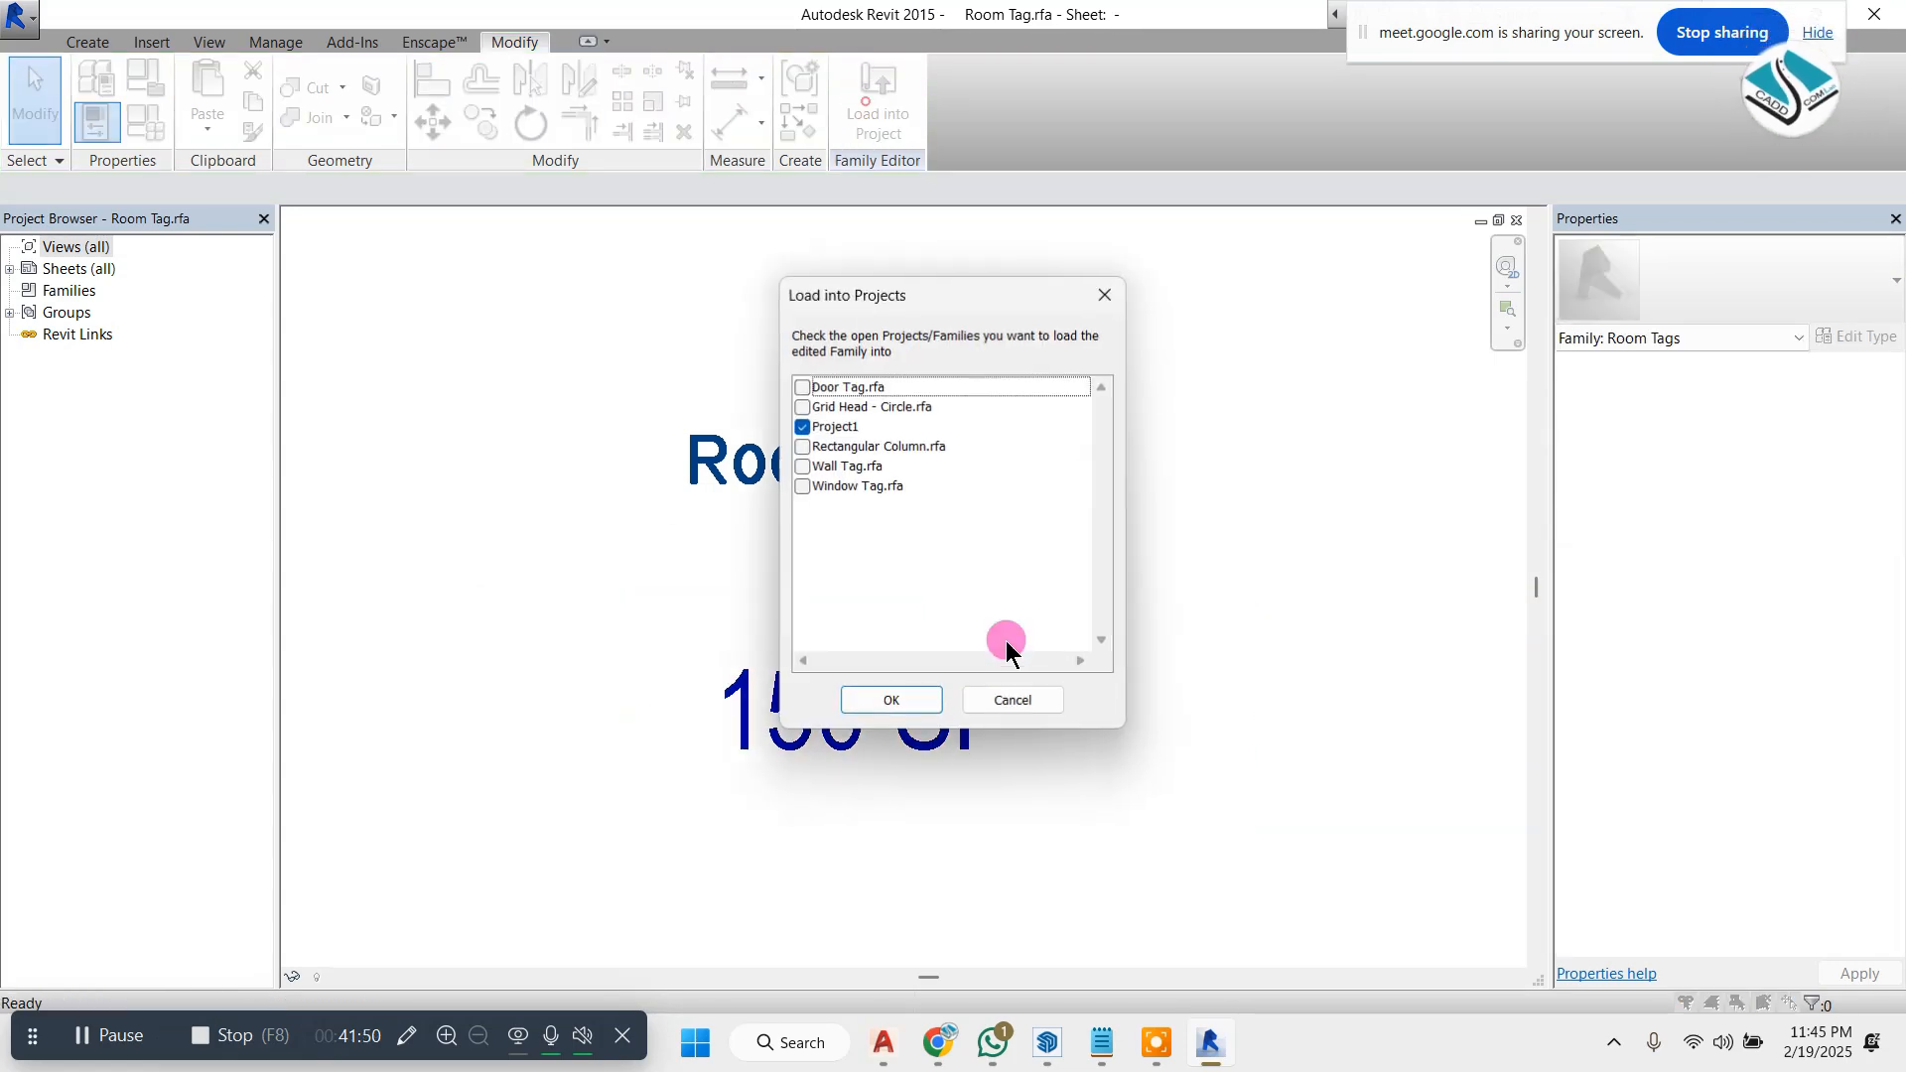
key(Return)
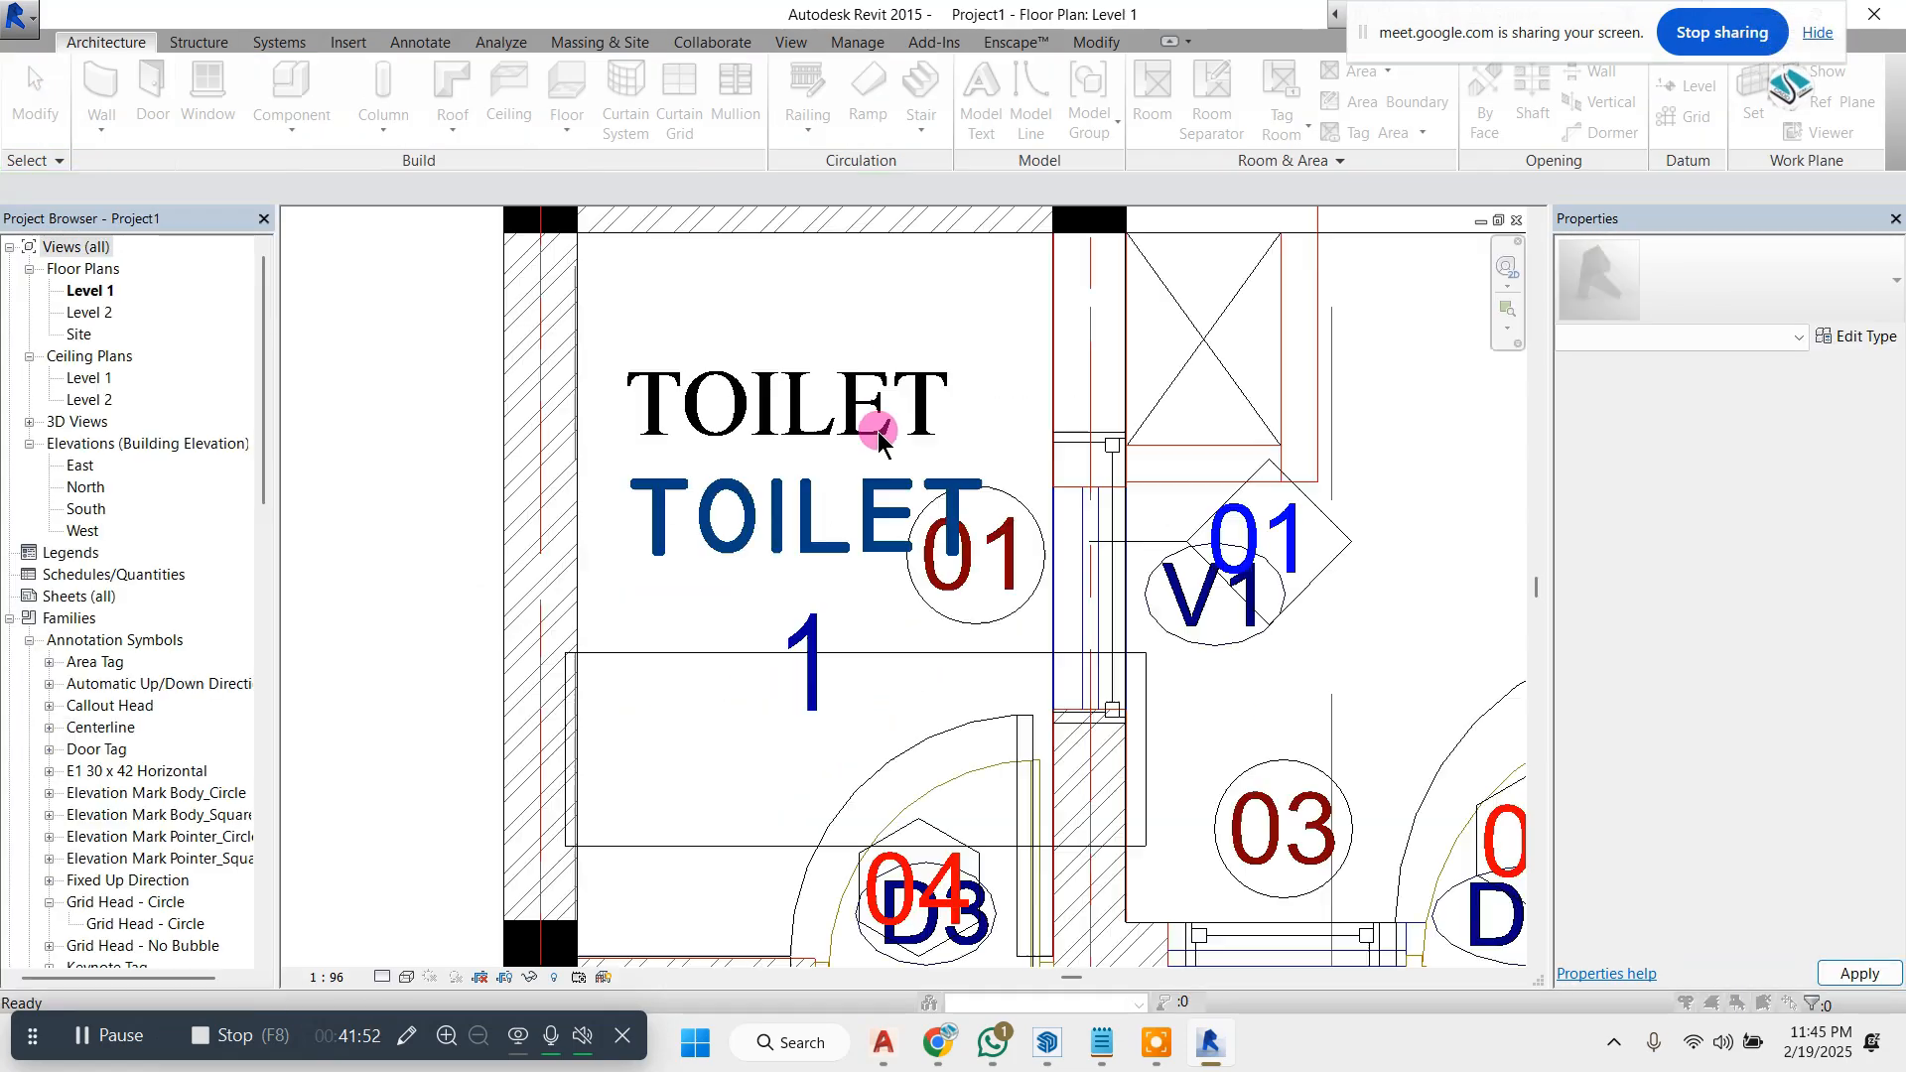
click(989, 455)
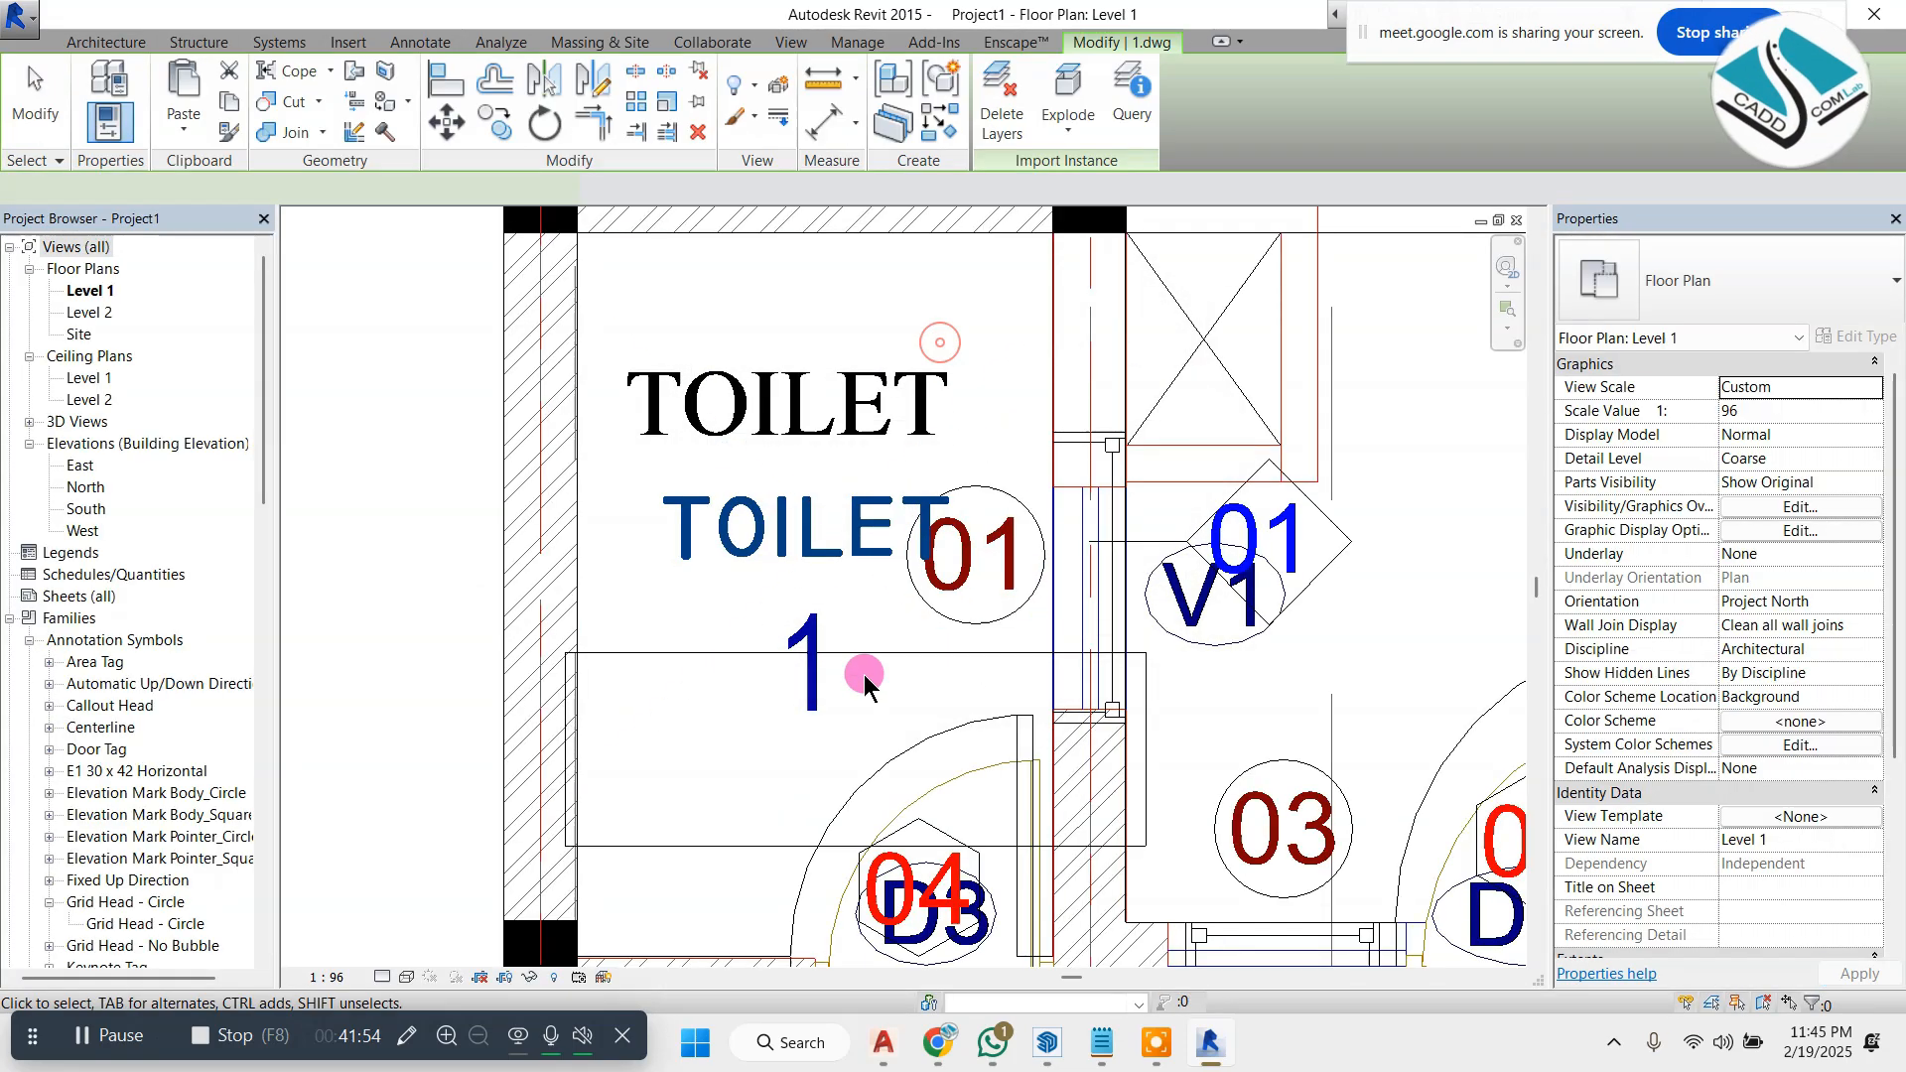
- Check the type properties of the TOILET room tag on the Level 1 plan
click(878, 653)
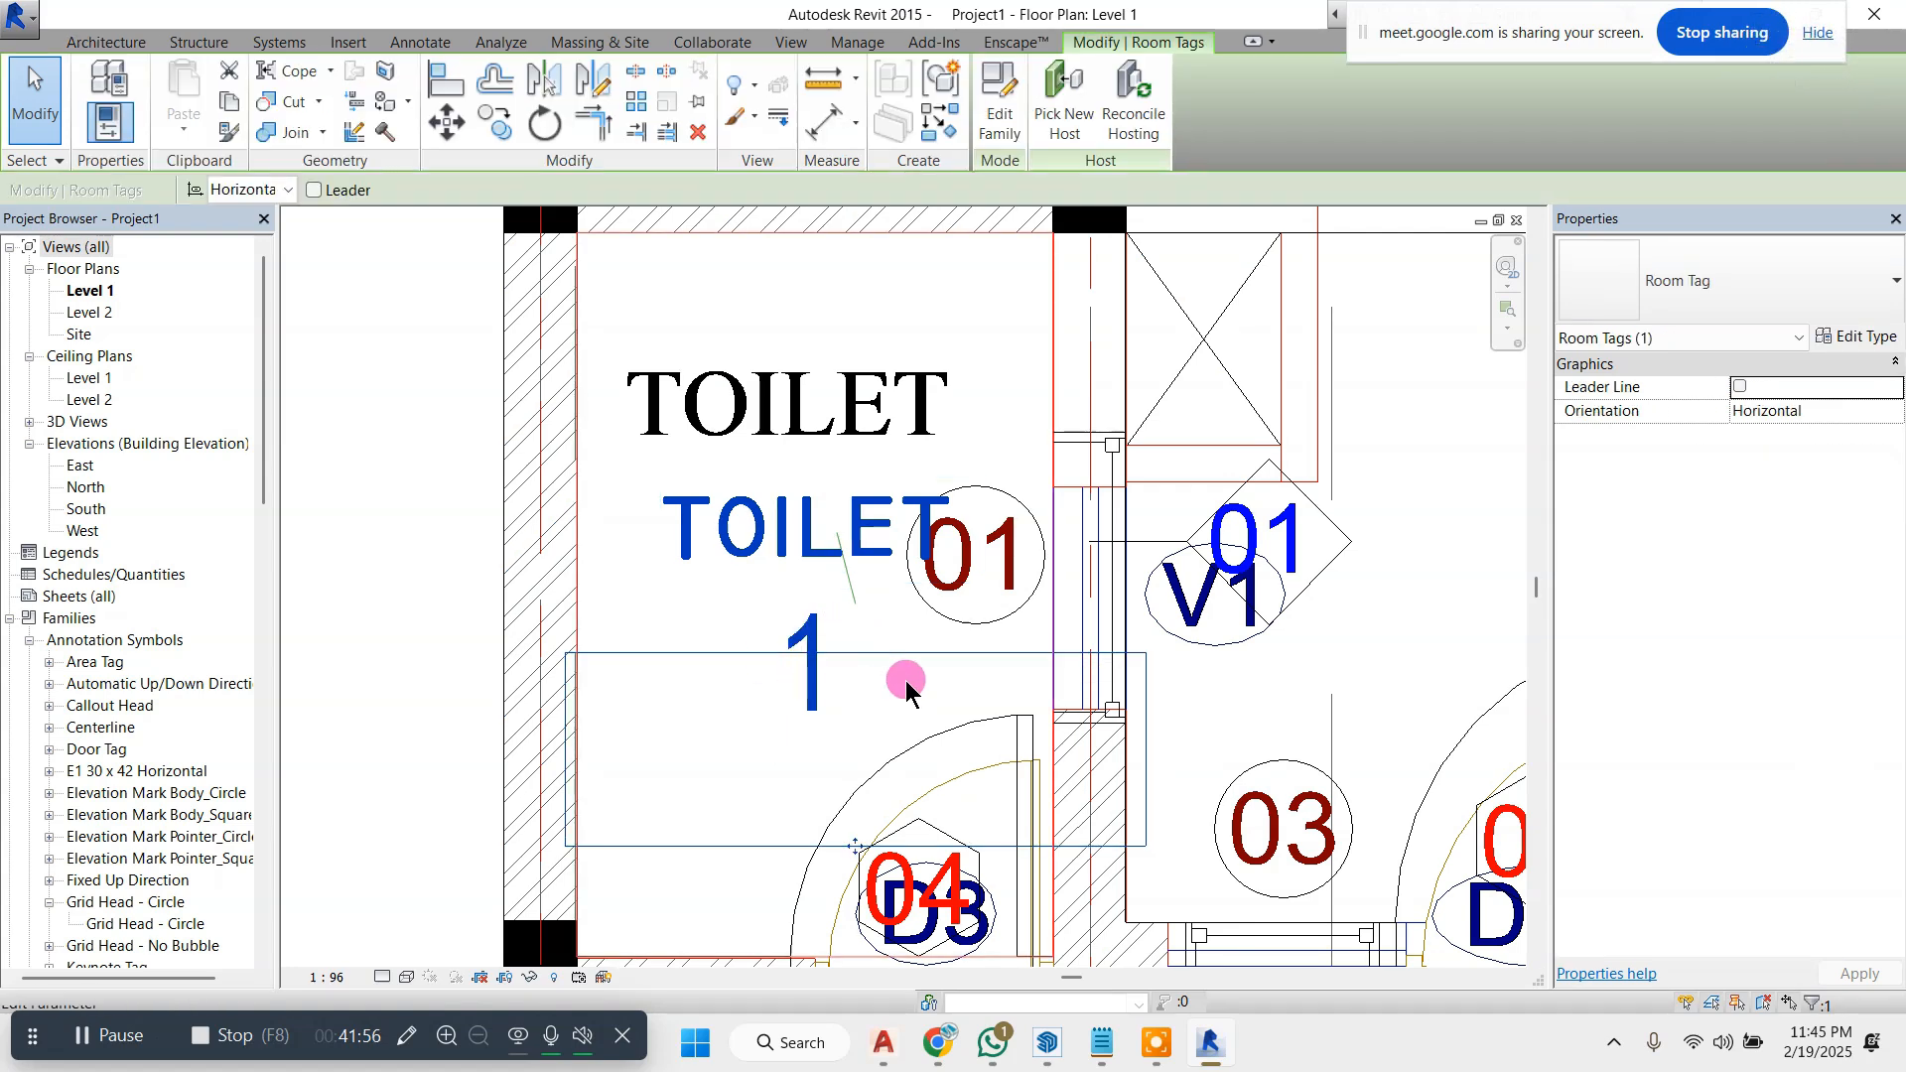
click(1852, 339)
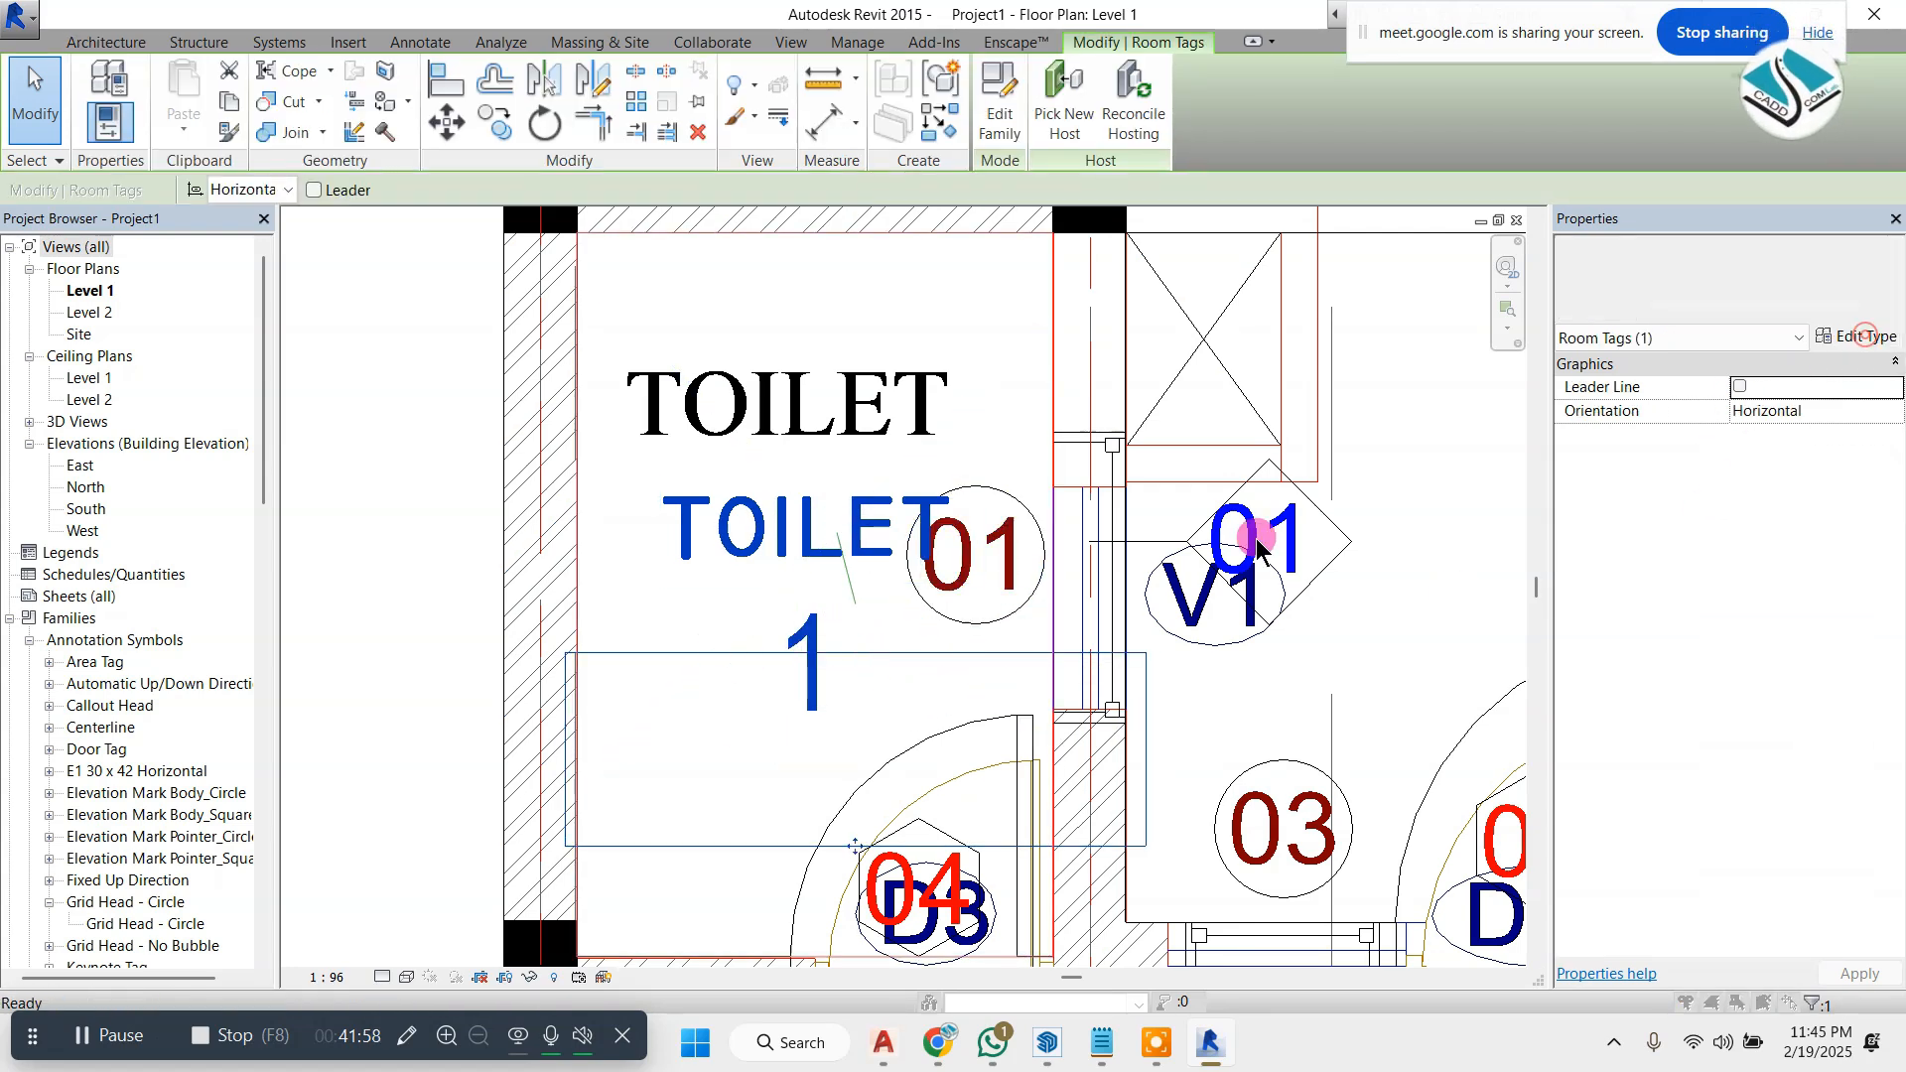
key(Escape)
key(Escape)
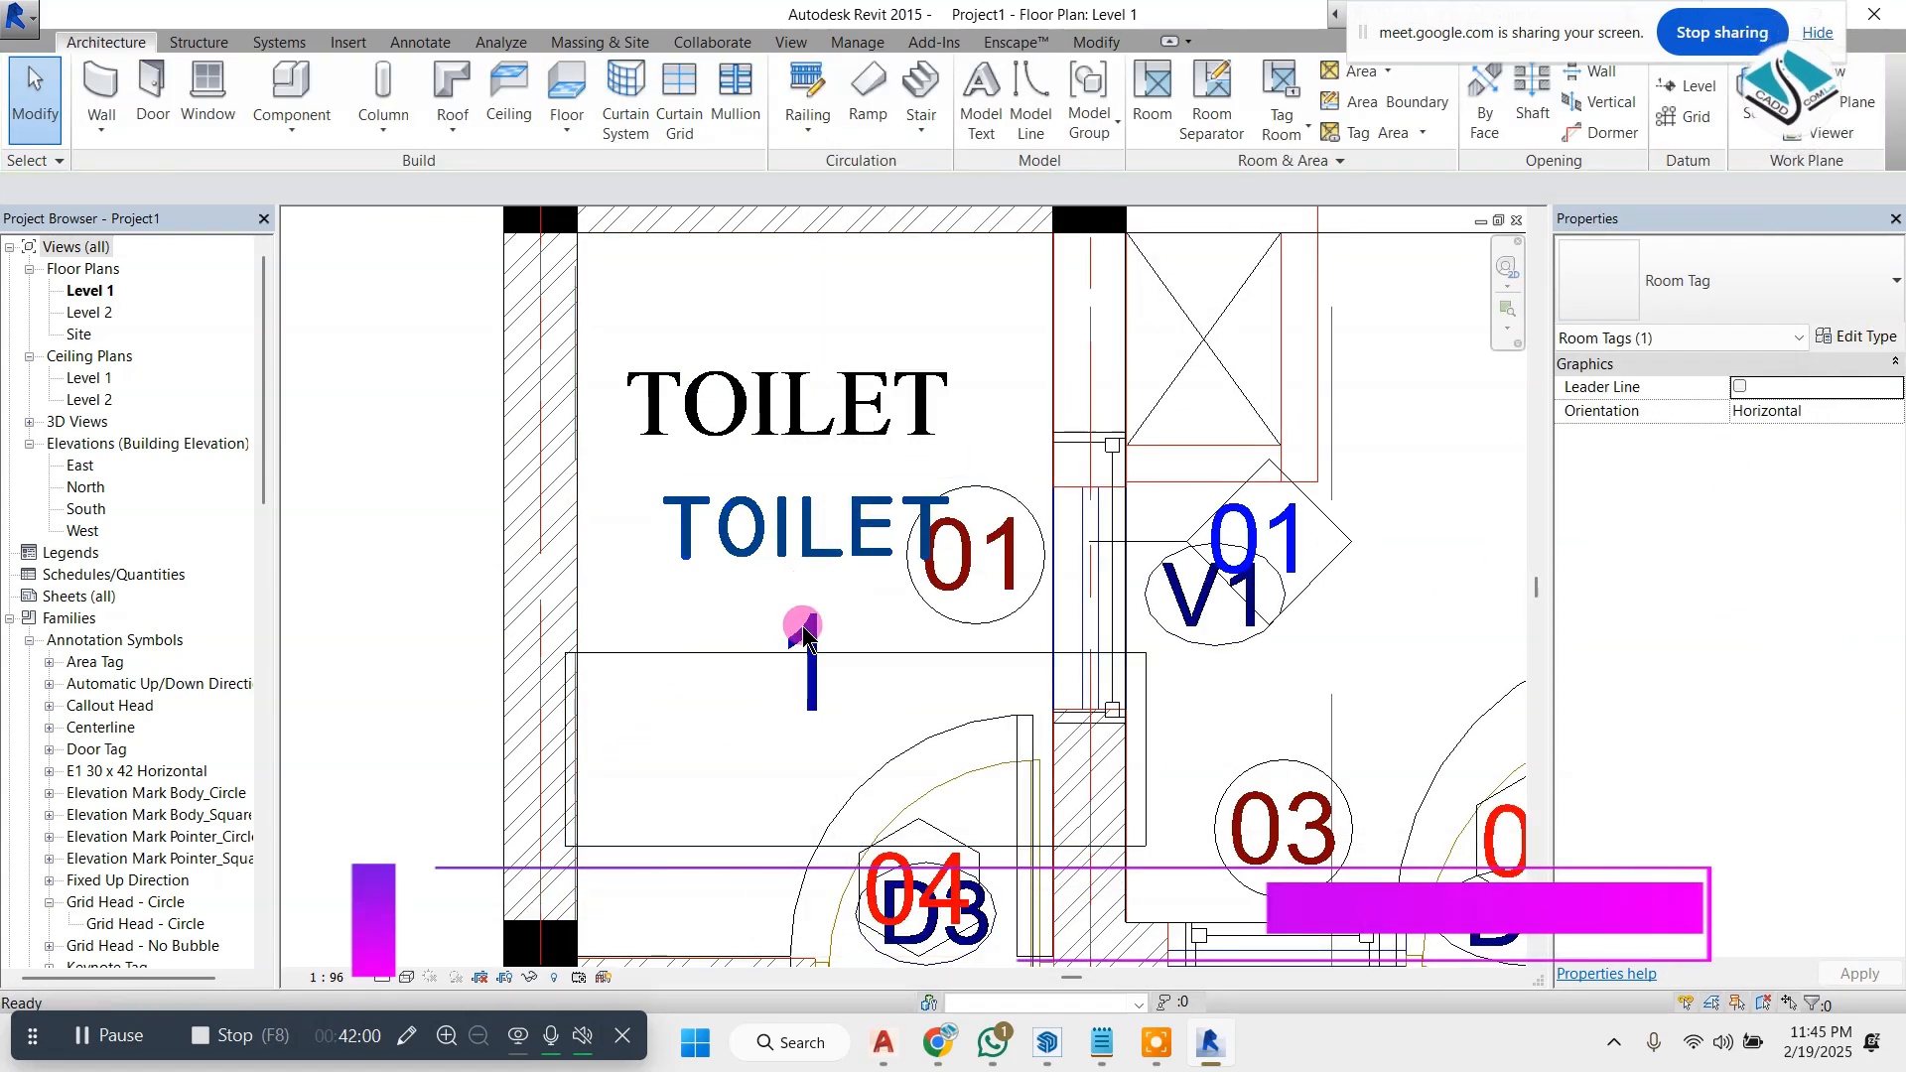
- Open the project's Room Tag family for editing and delete its 101 room number label
scroll(147, 799, down, 4)
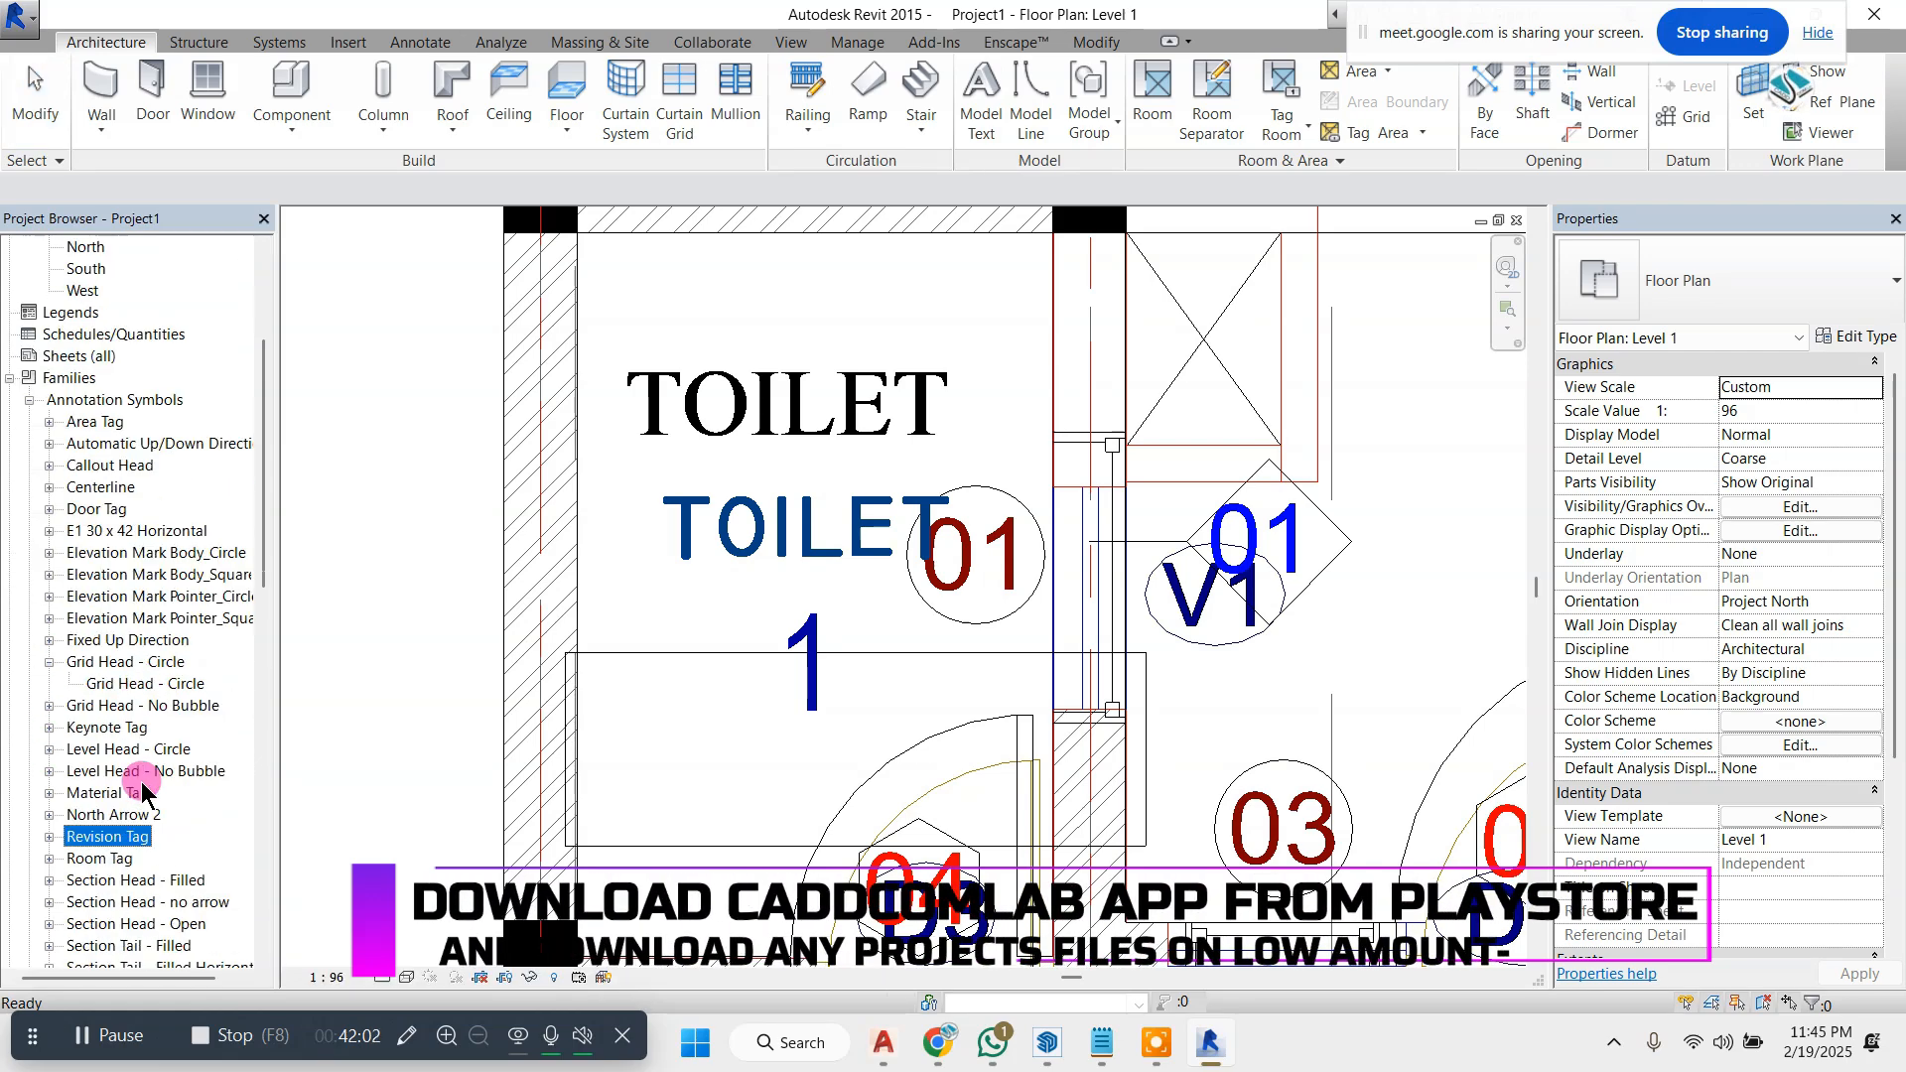
click(129, 820)
right_click(124, 841)
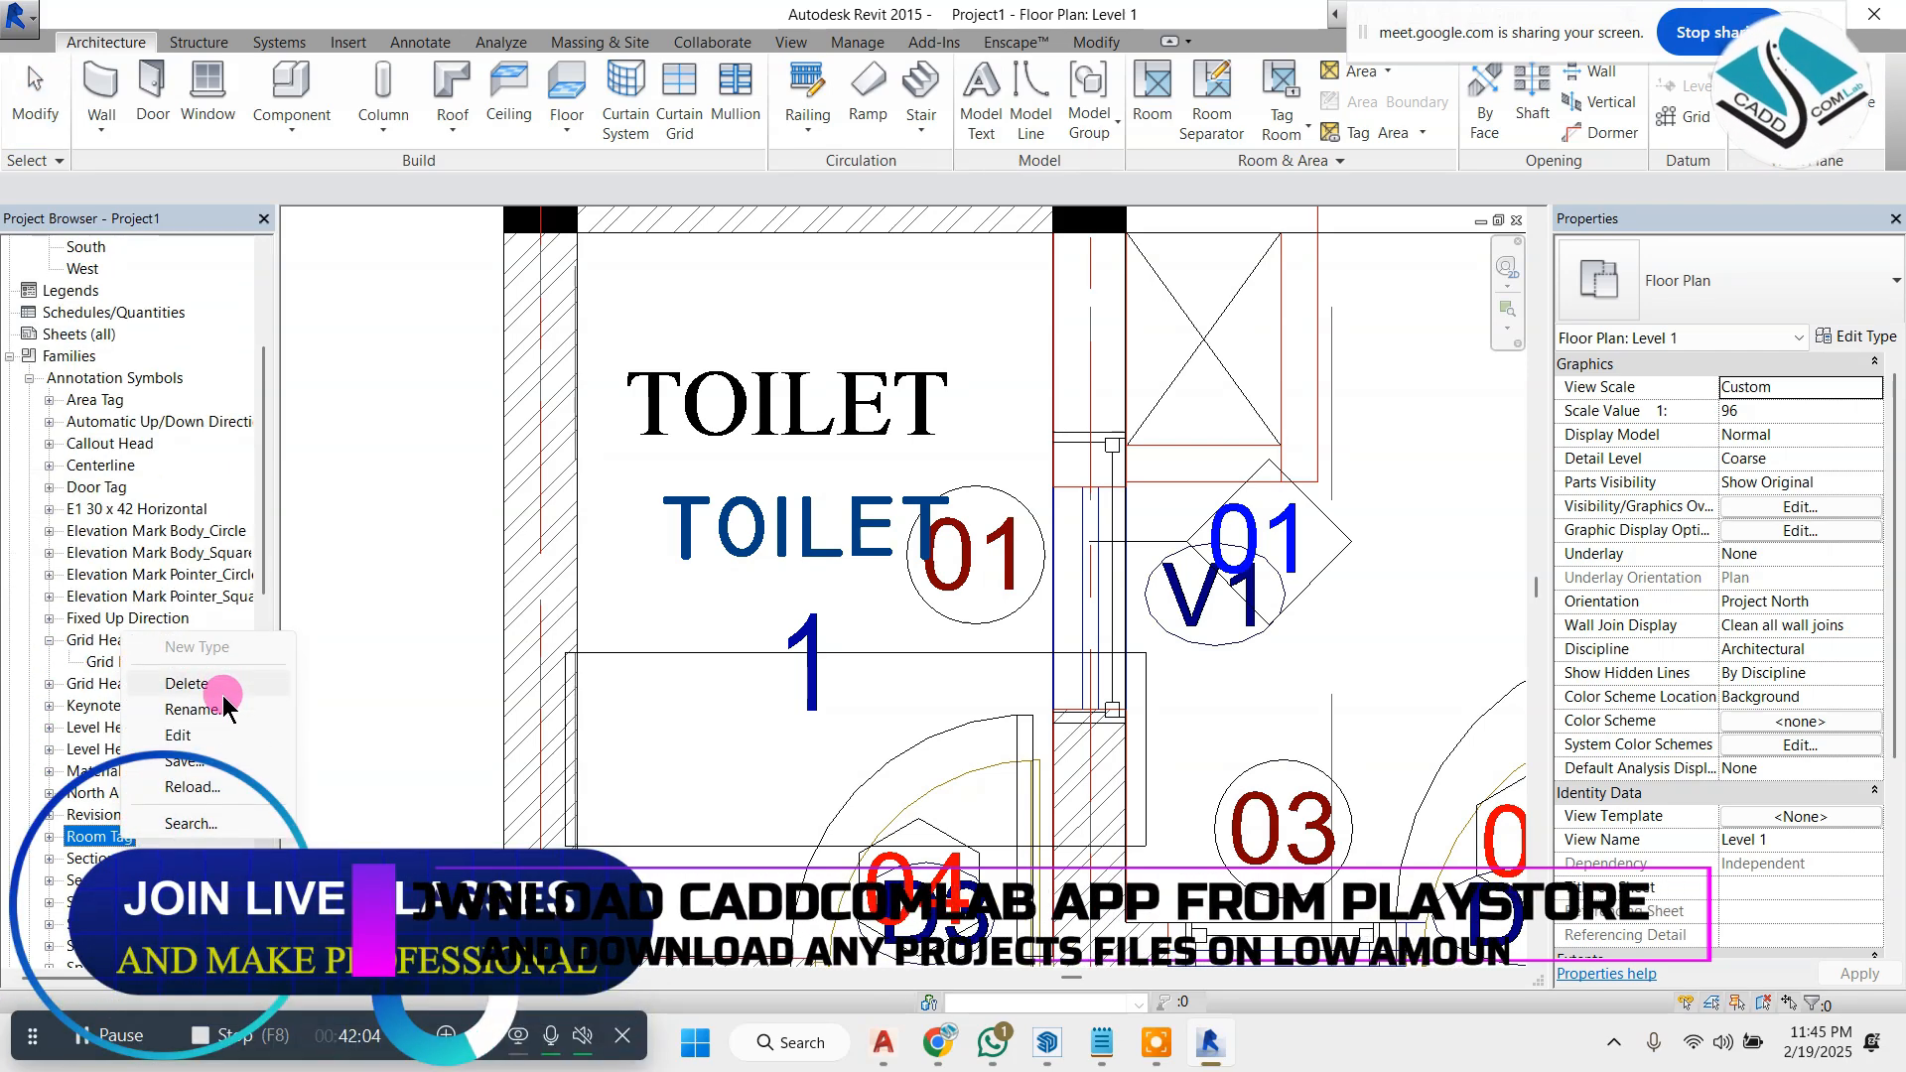
click(235, 731)
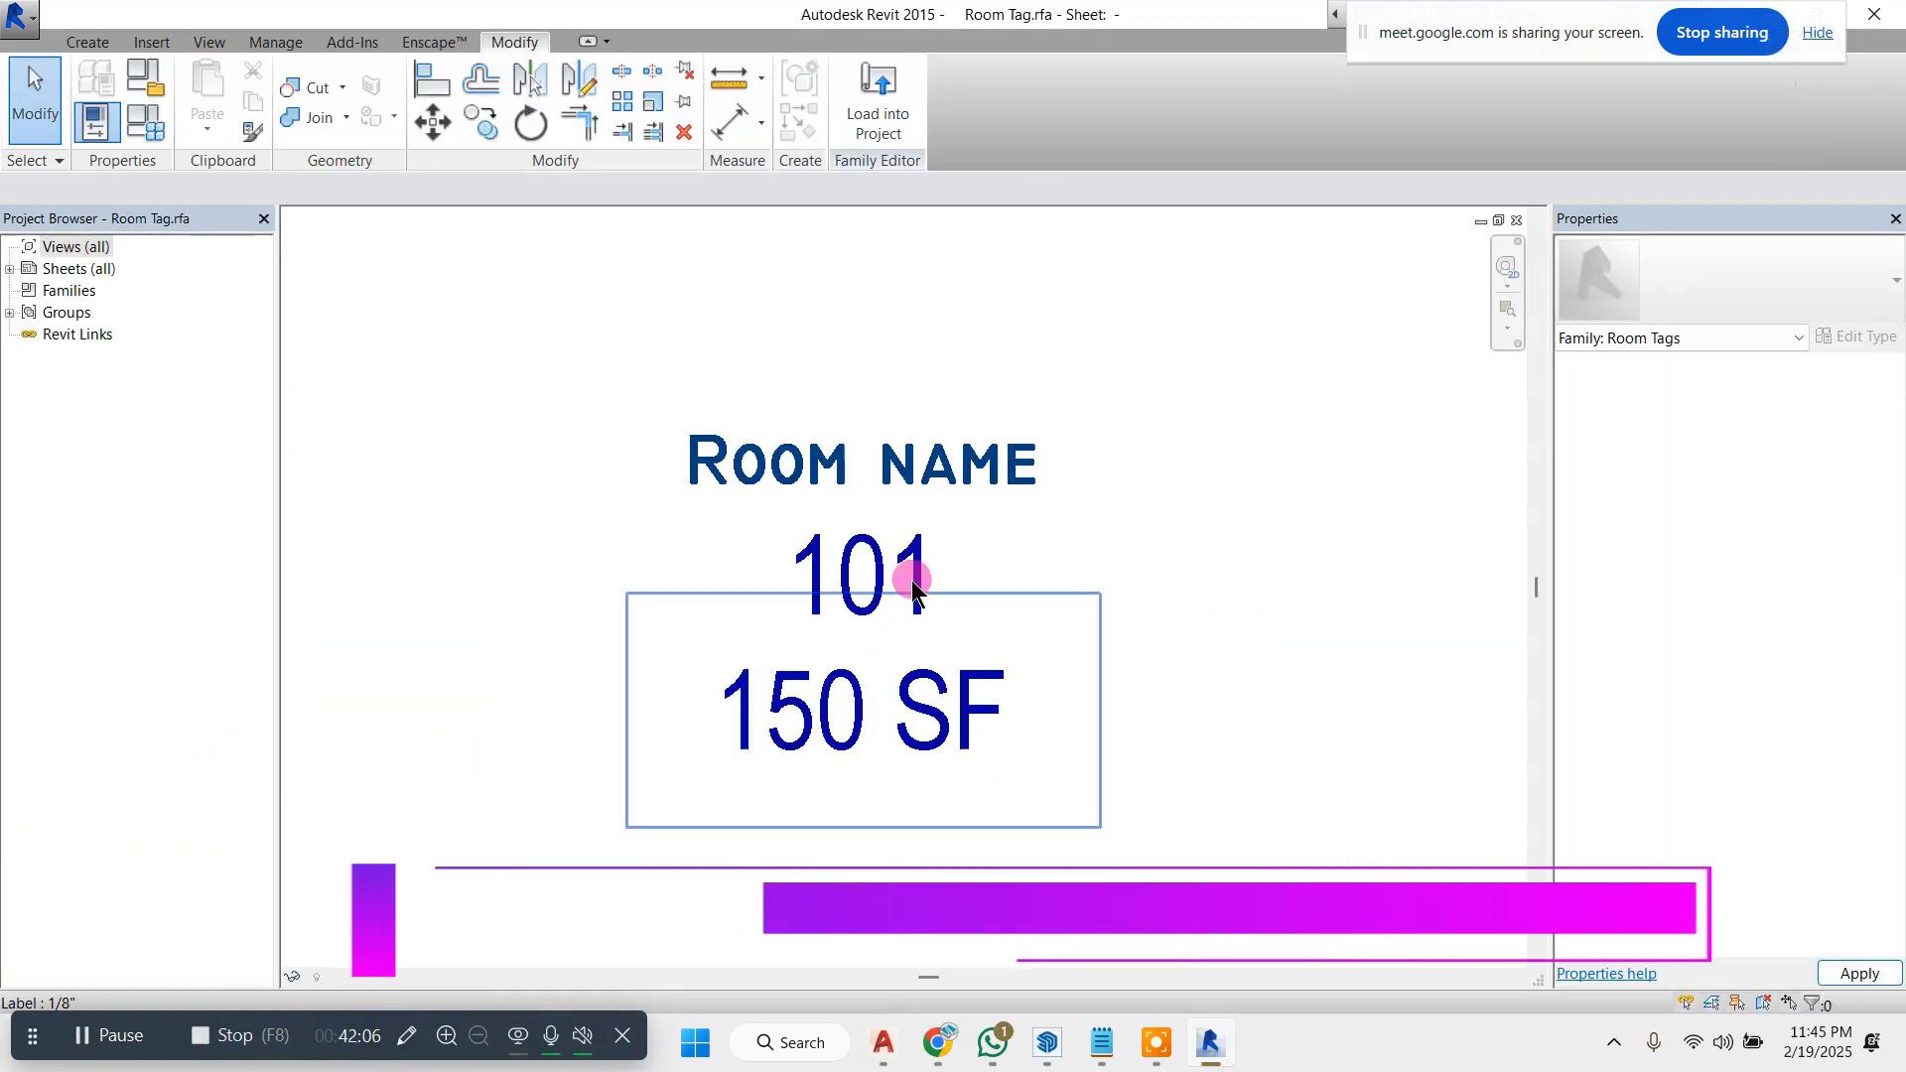
click(901, 586)
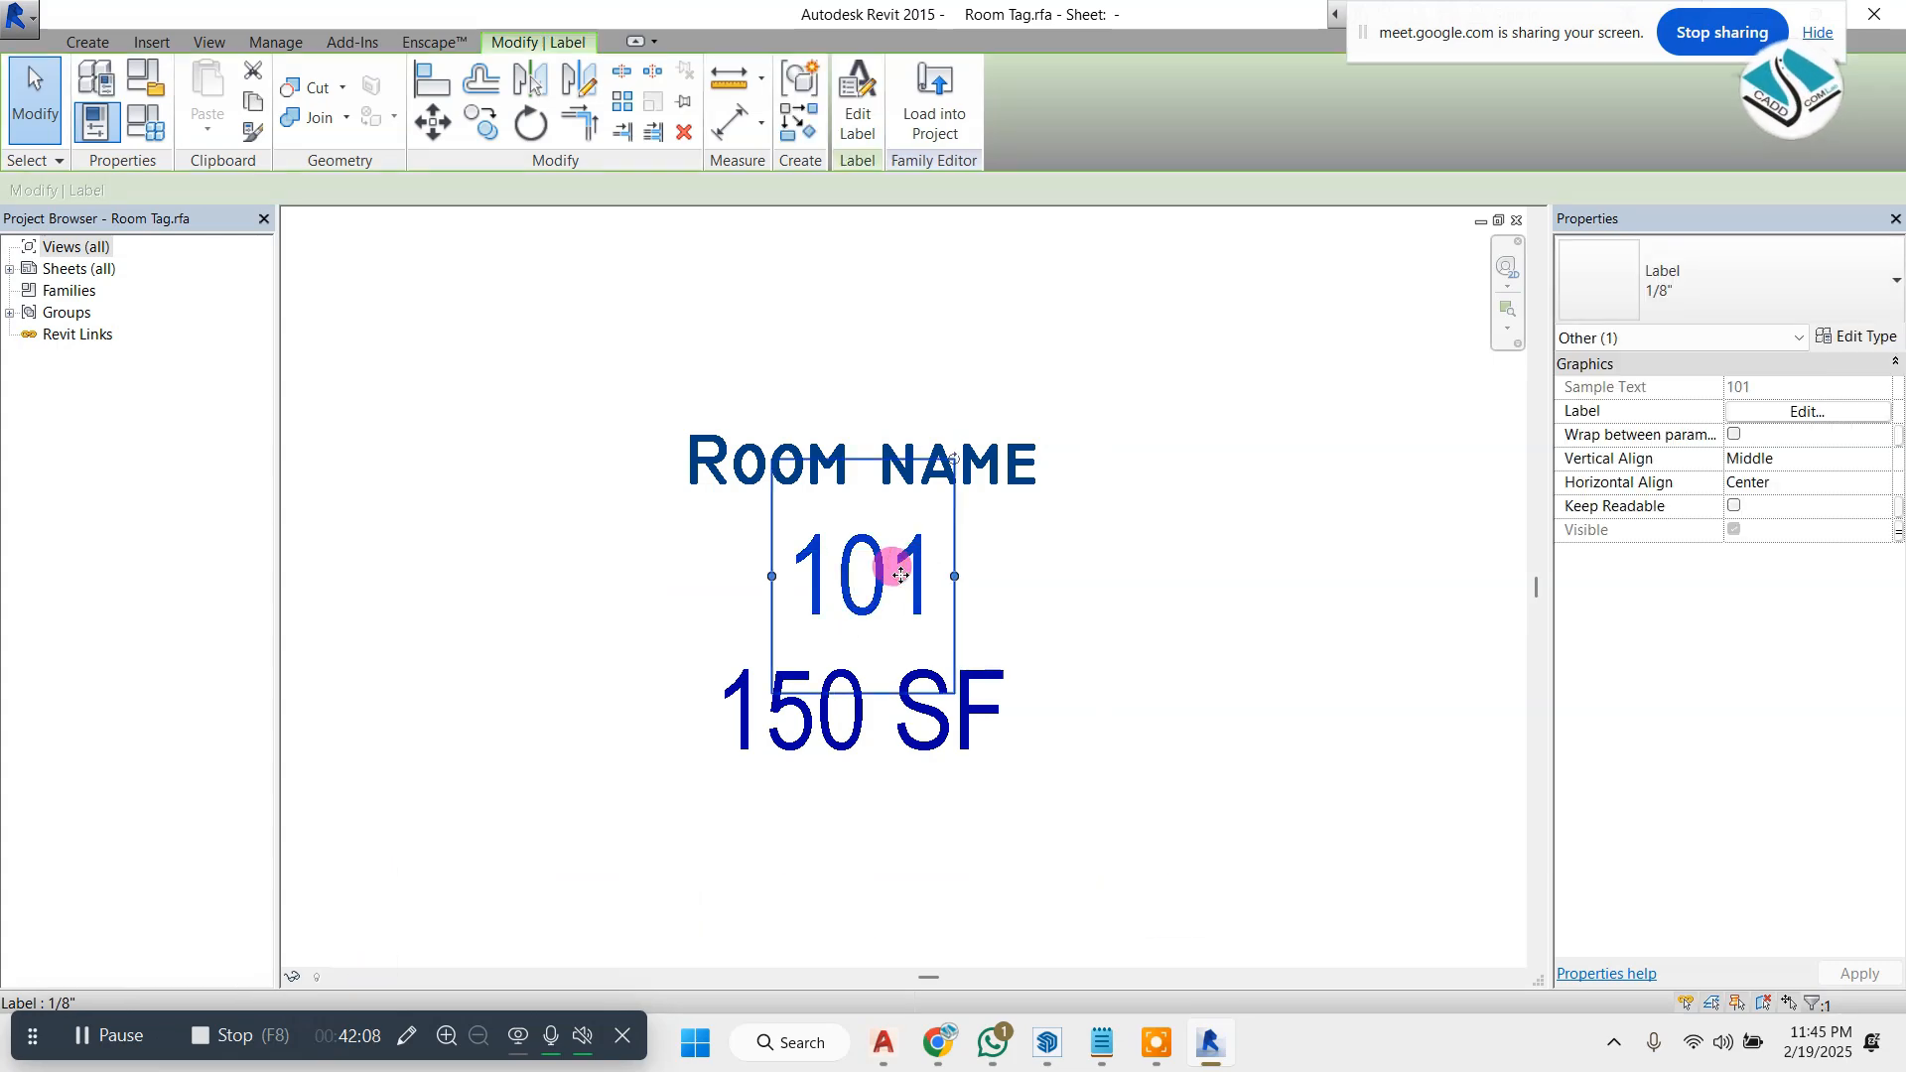
key(Delete)
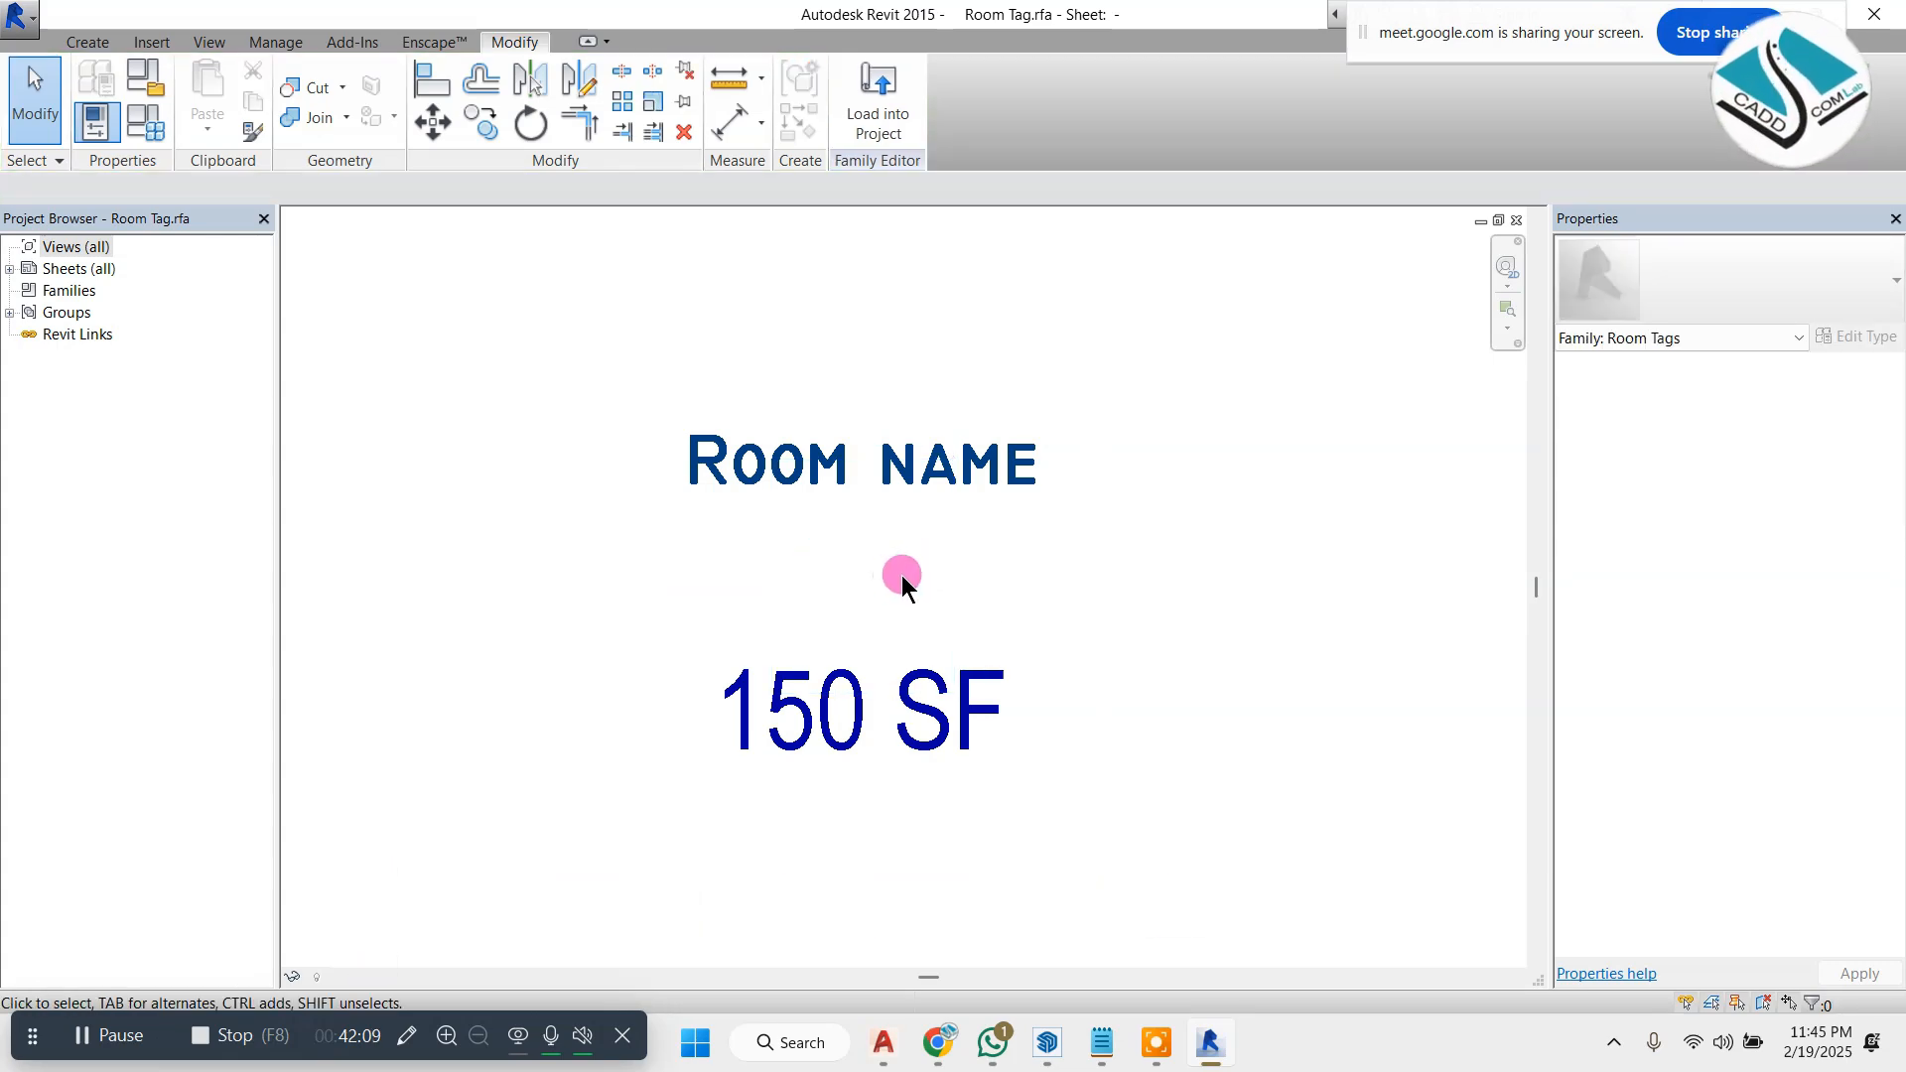
- Load the edited Room Tag family into Project1, overwriting the existing version and its parameter values
click(850, 135)
click(913, 705)
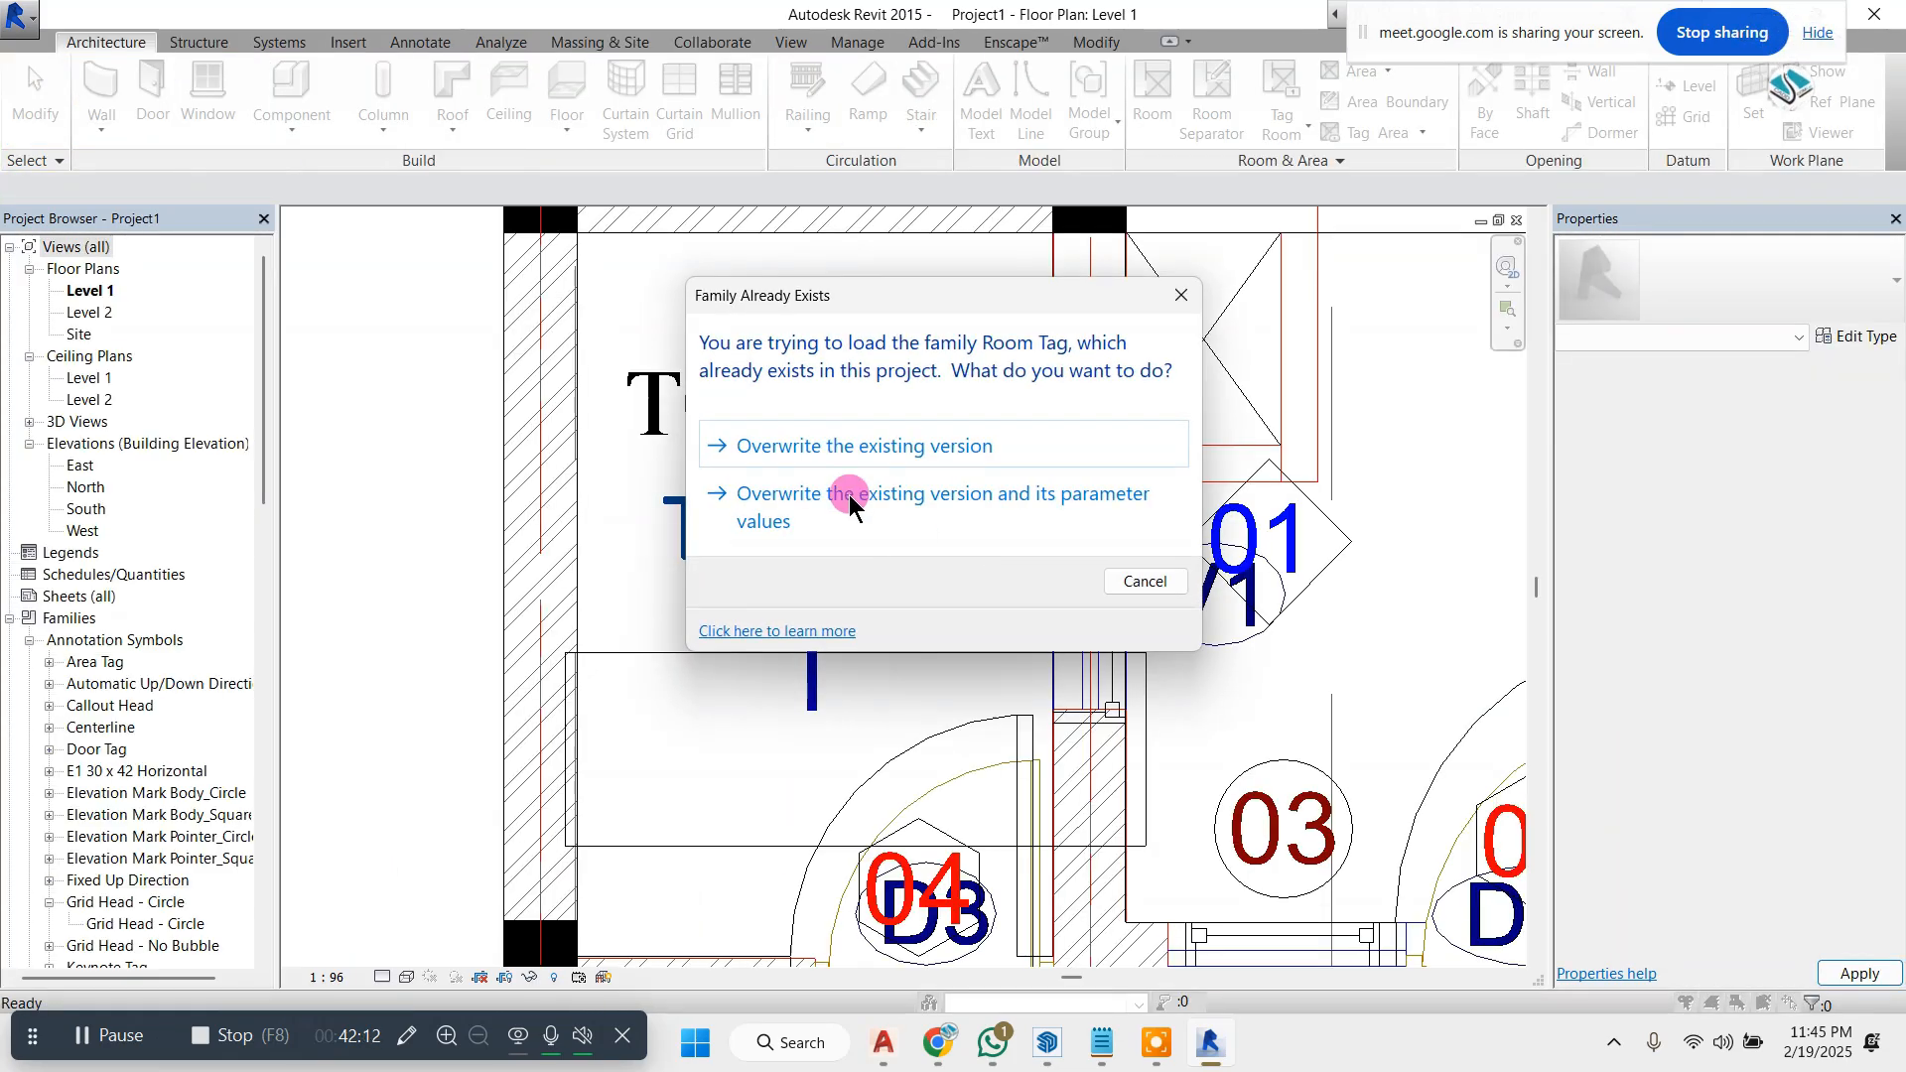
click(861, 501)
- Move the TOILET room tag slightly up, closer to the imported drawing's TOILET text
click(796, 658)
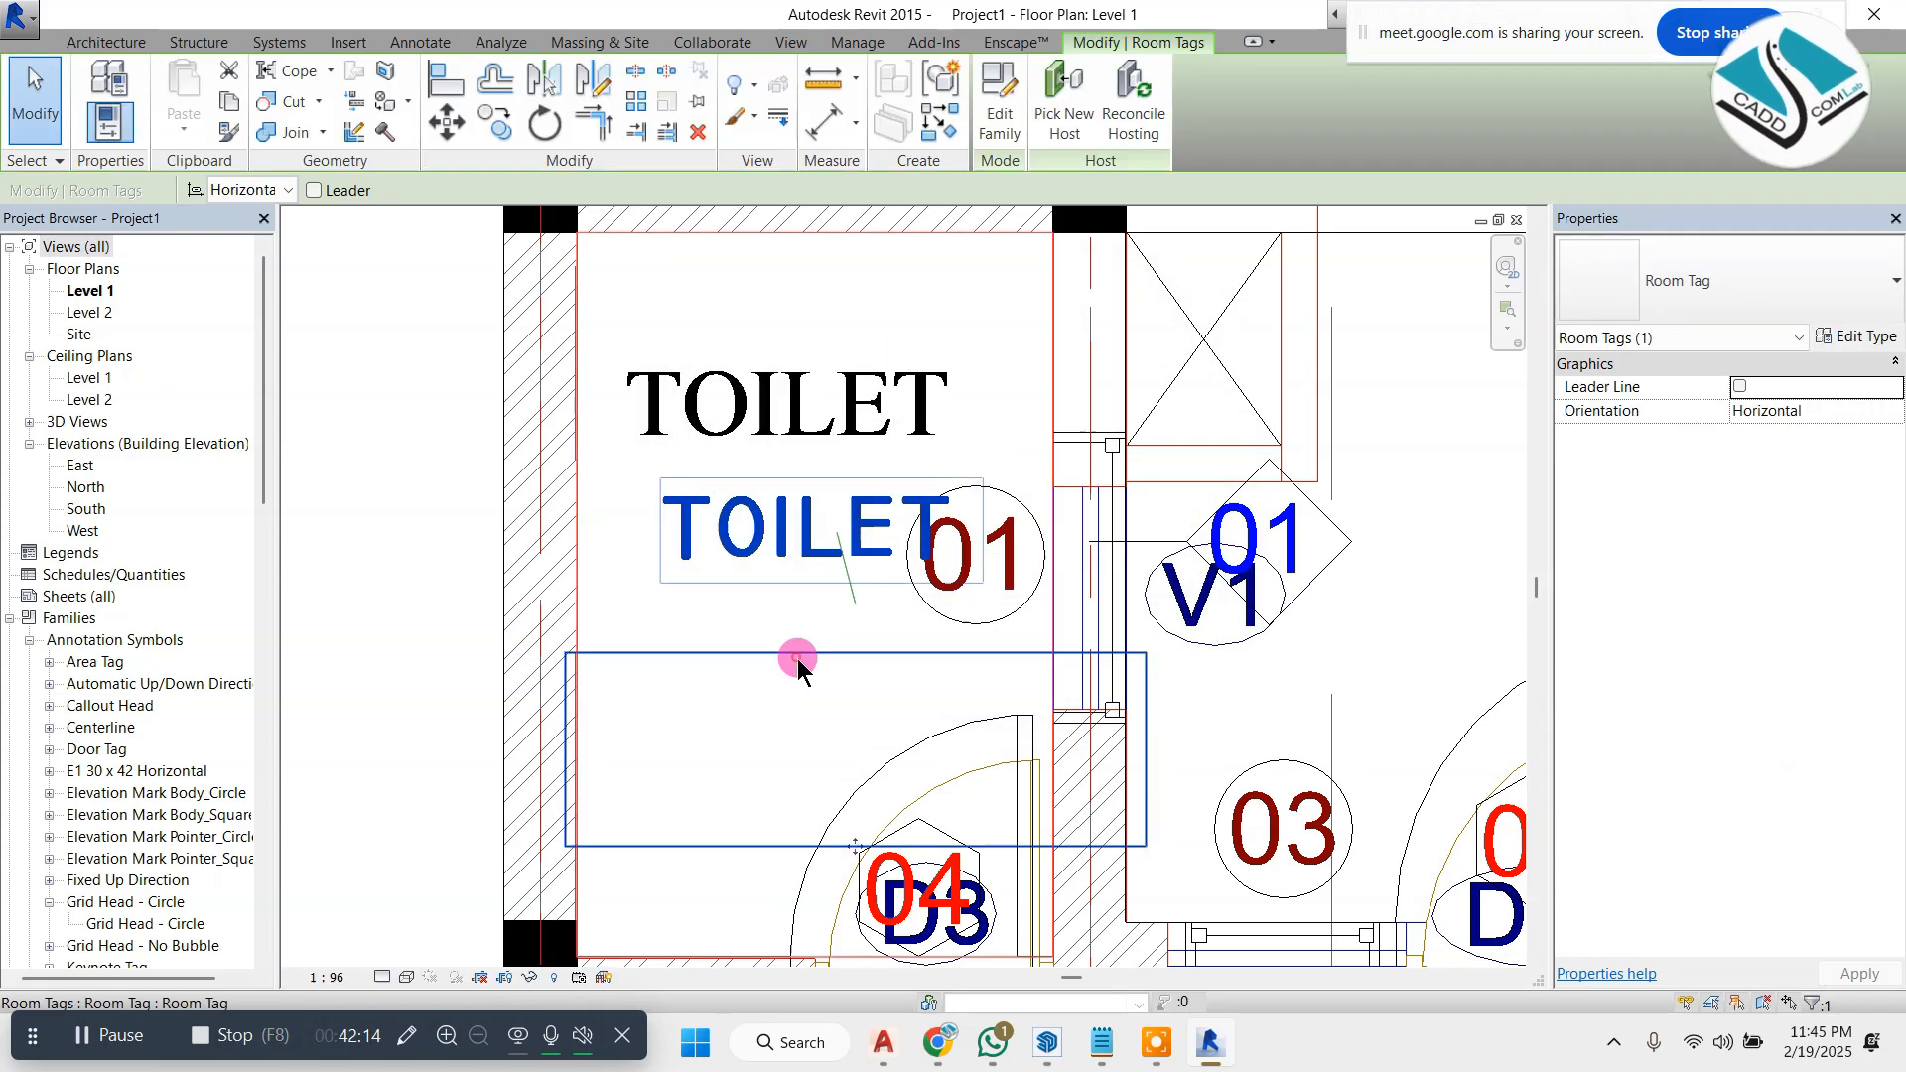
mouse_move(855, 846)
mouse_down()
mouse_move(822, 822)
mouse_move(854, 827)
mouse_up()
click(843, 657)
click(835, 635)
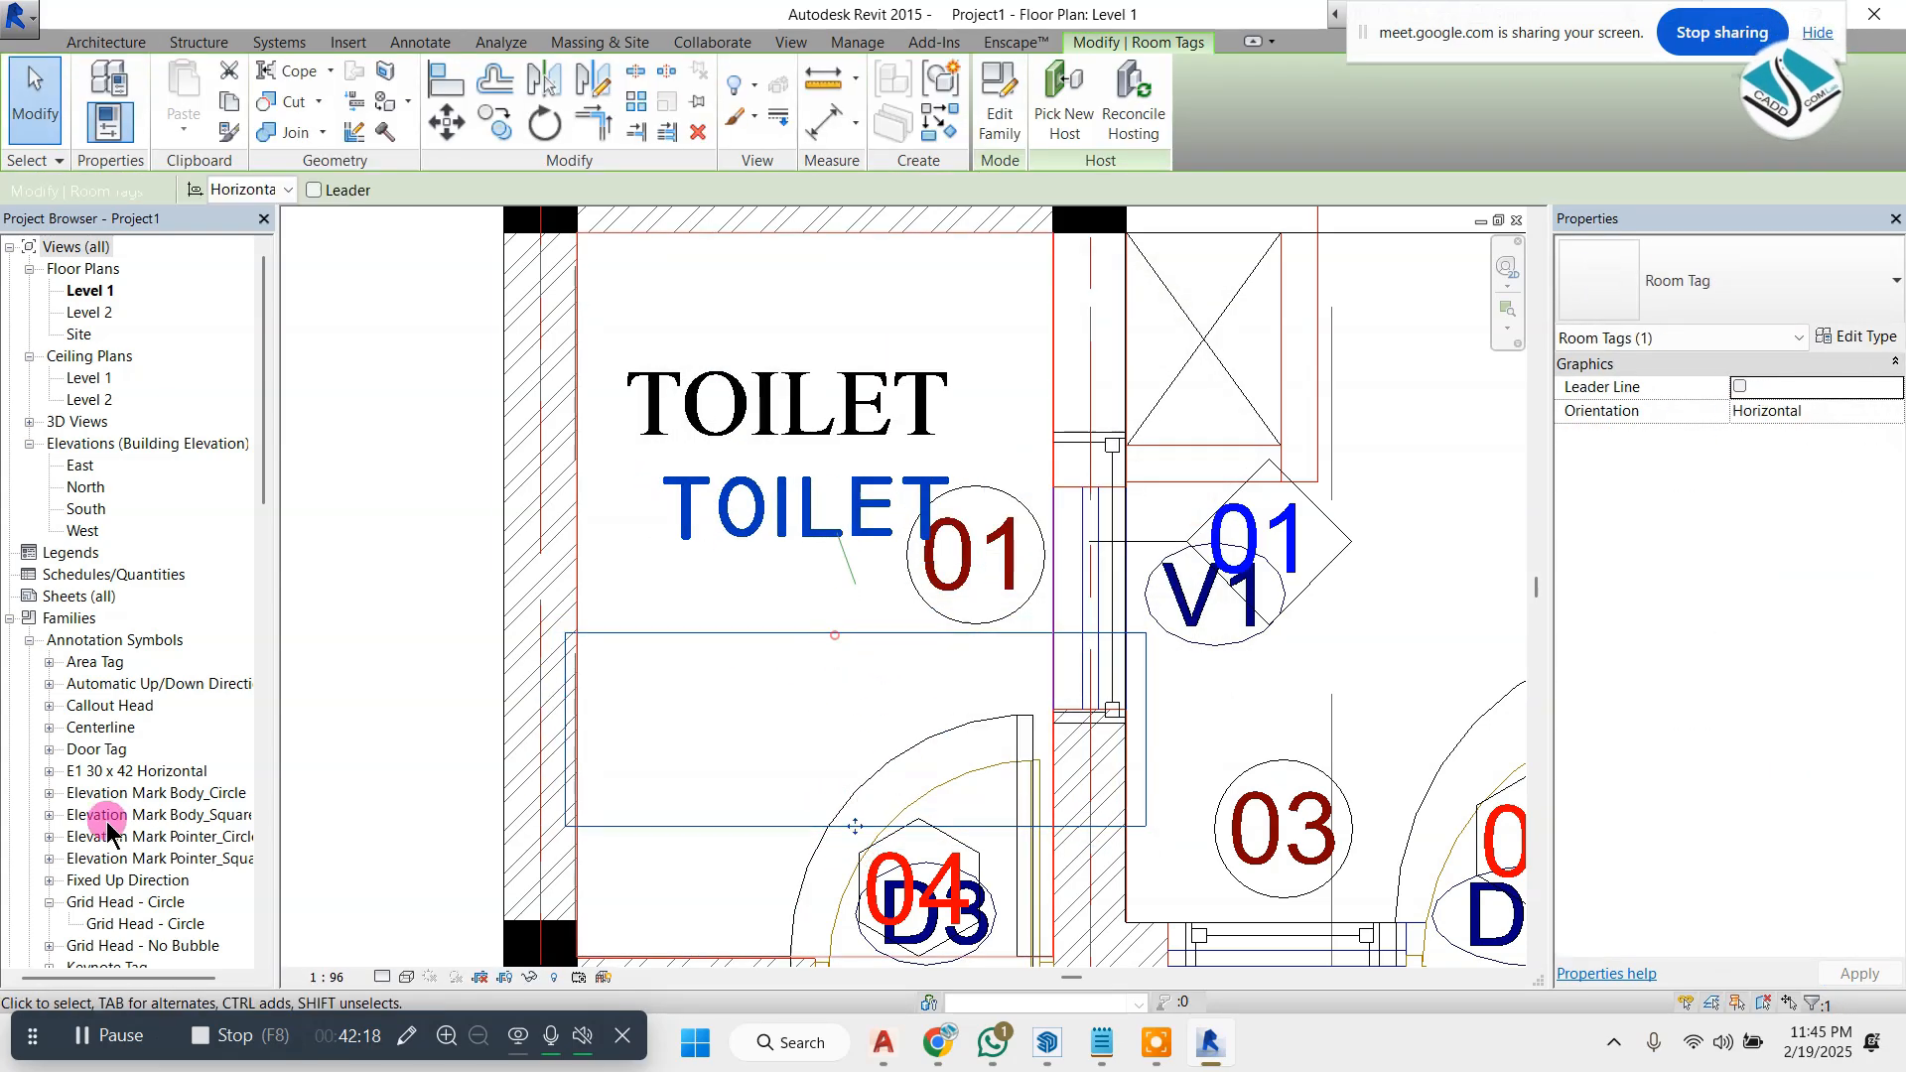
- Open the Room Tag family for editing again and delete its 150 SF area label
scroll(156, 789, down, 2)
click(160, 787)
key(r)
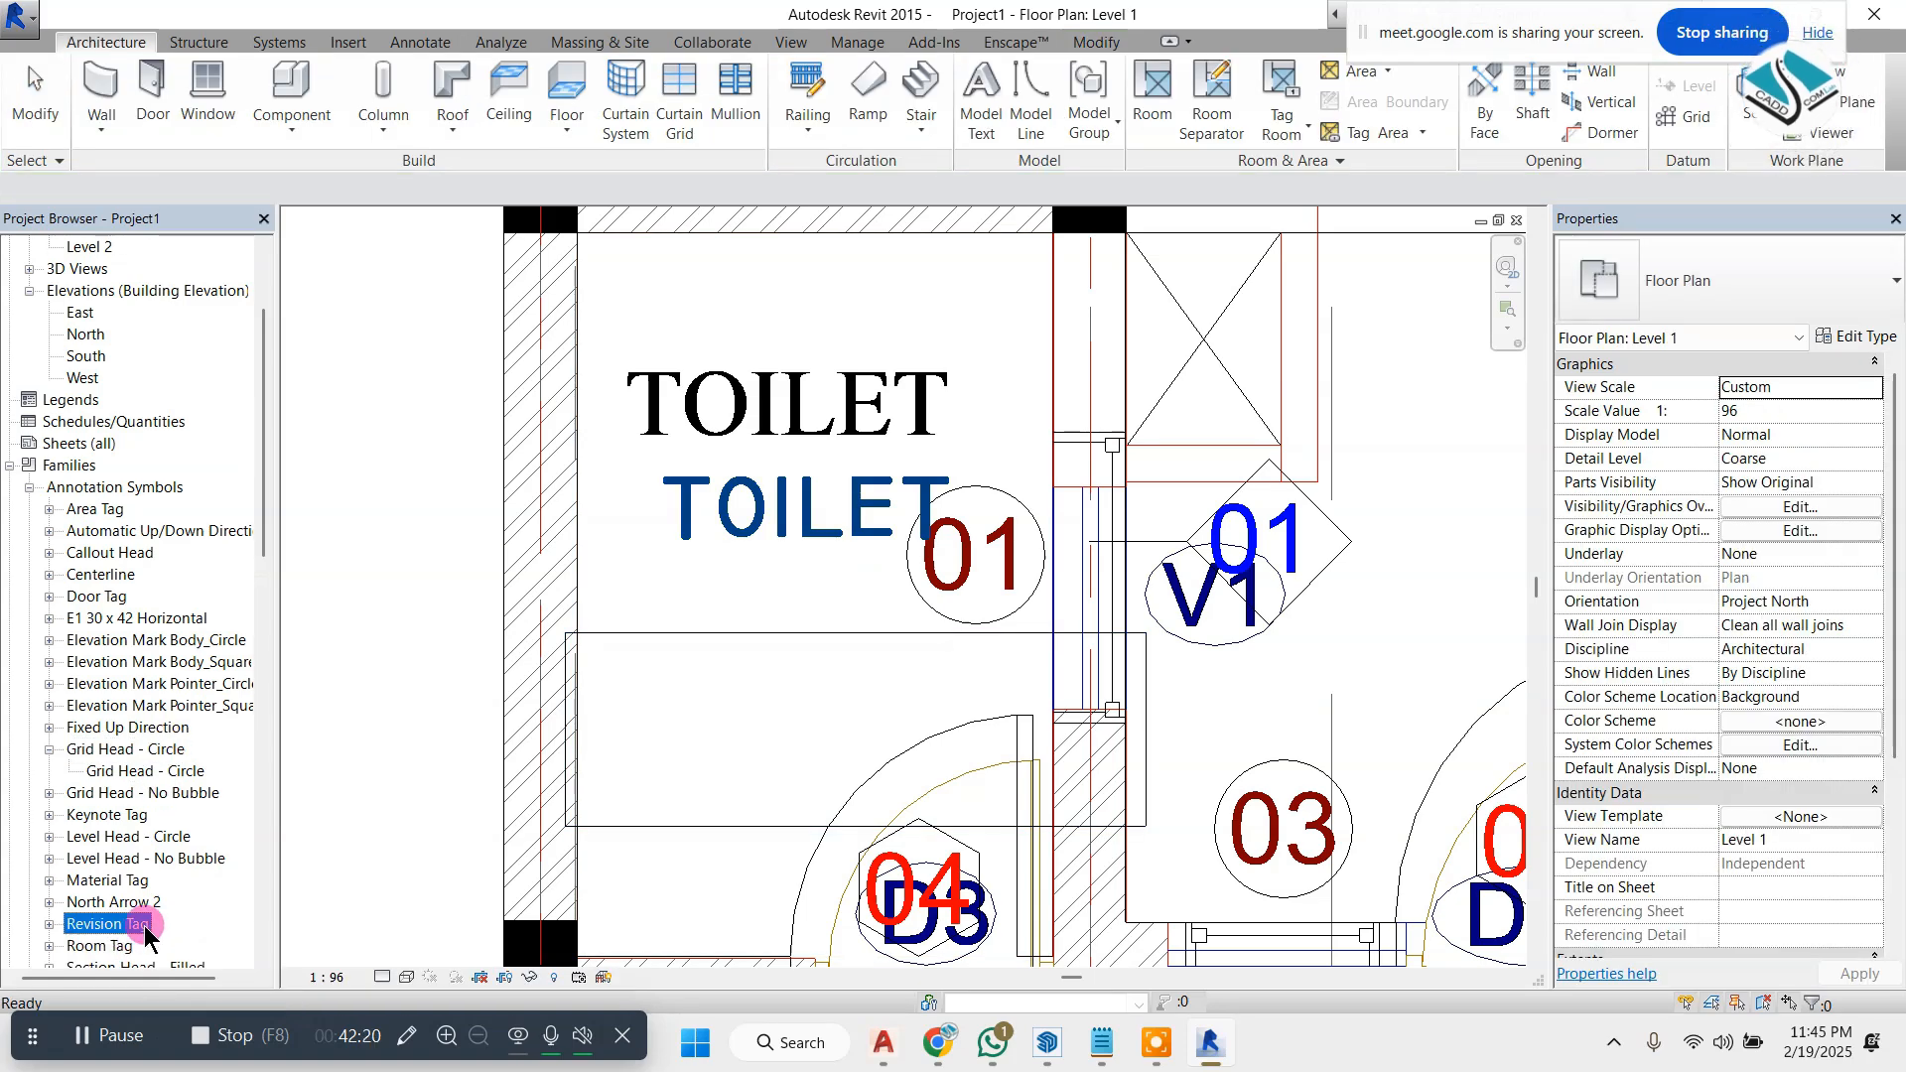
scroll(115, 923, down, 2)
right_click(127, 863)
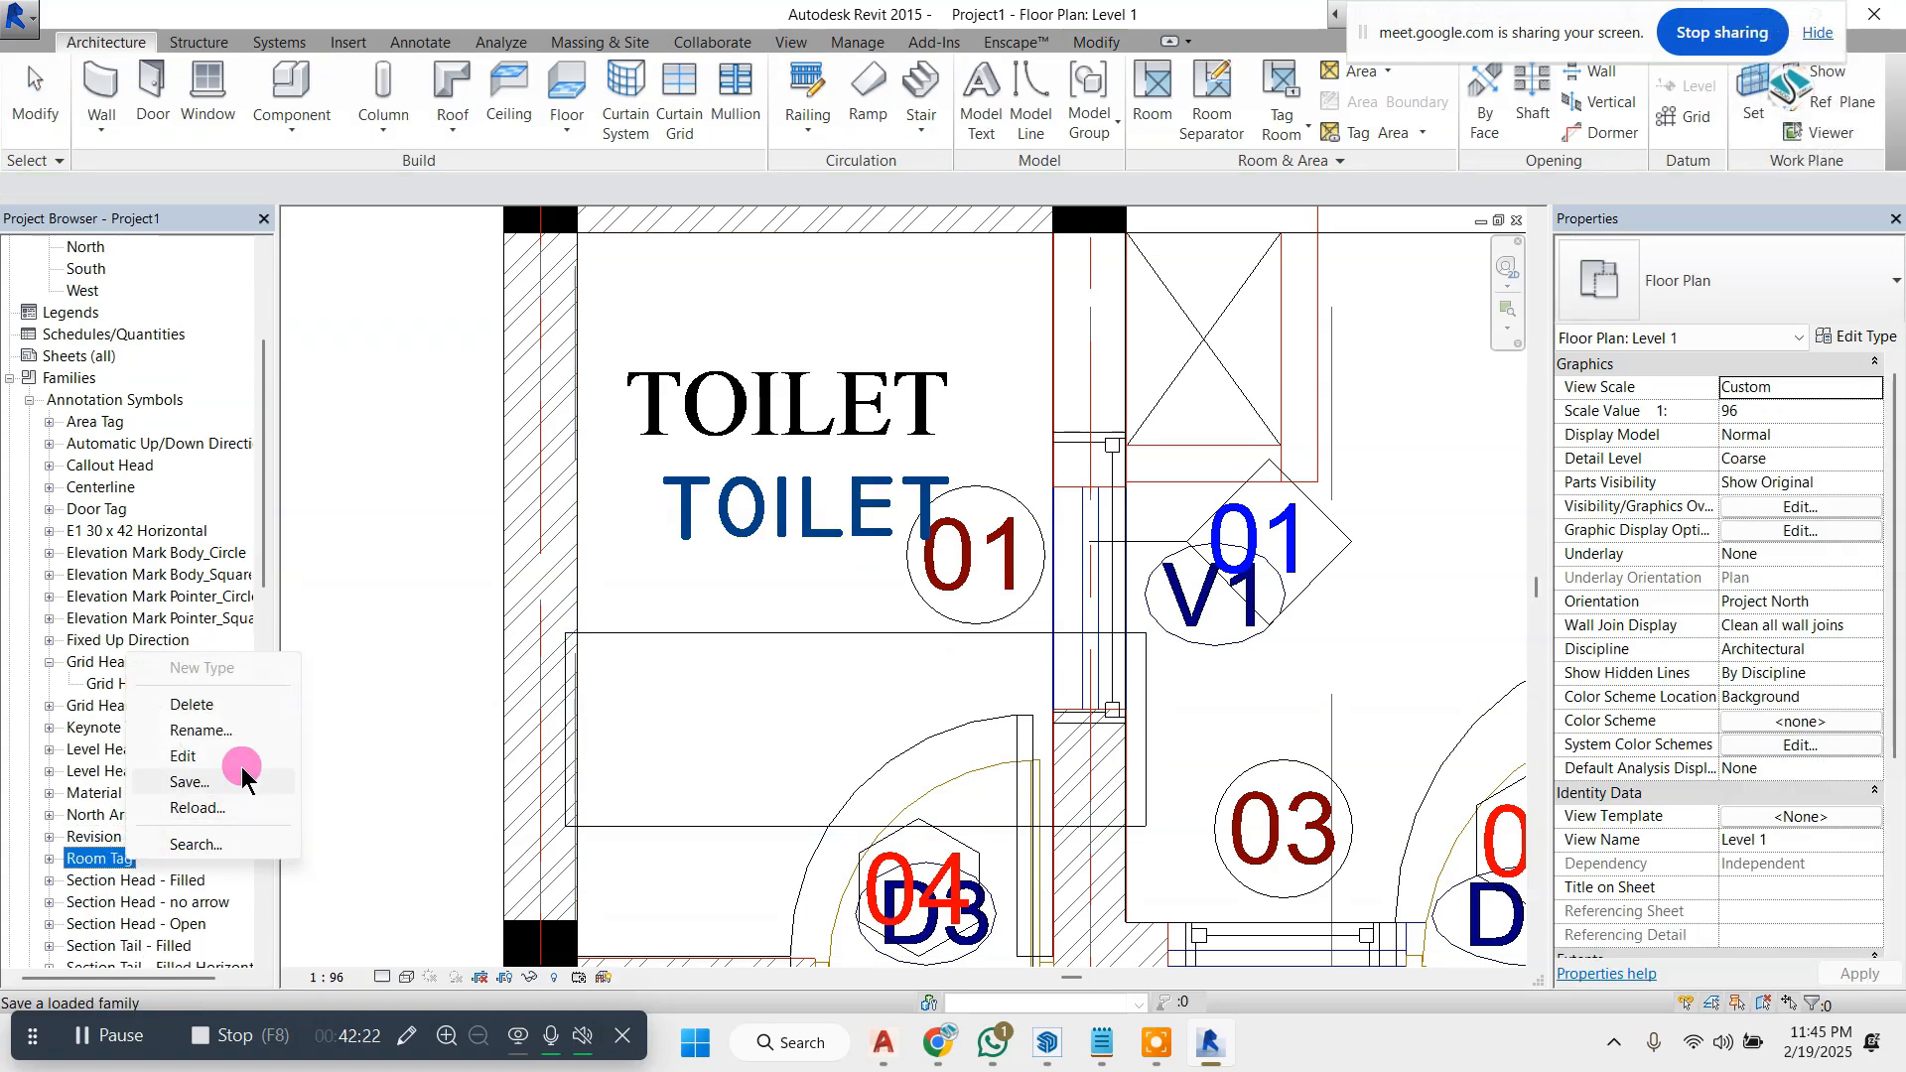
click(255, 753)
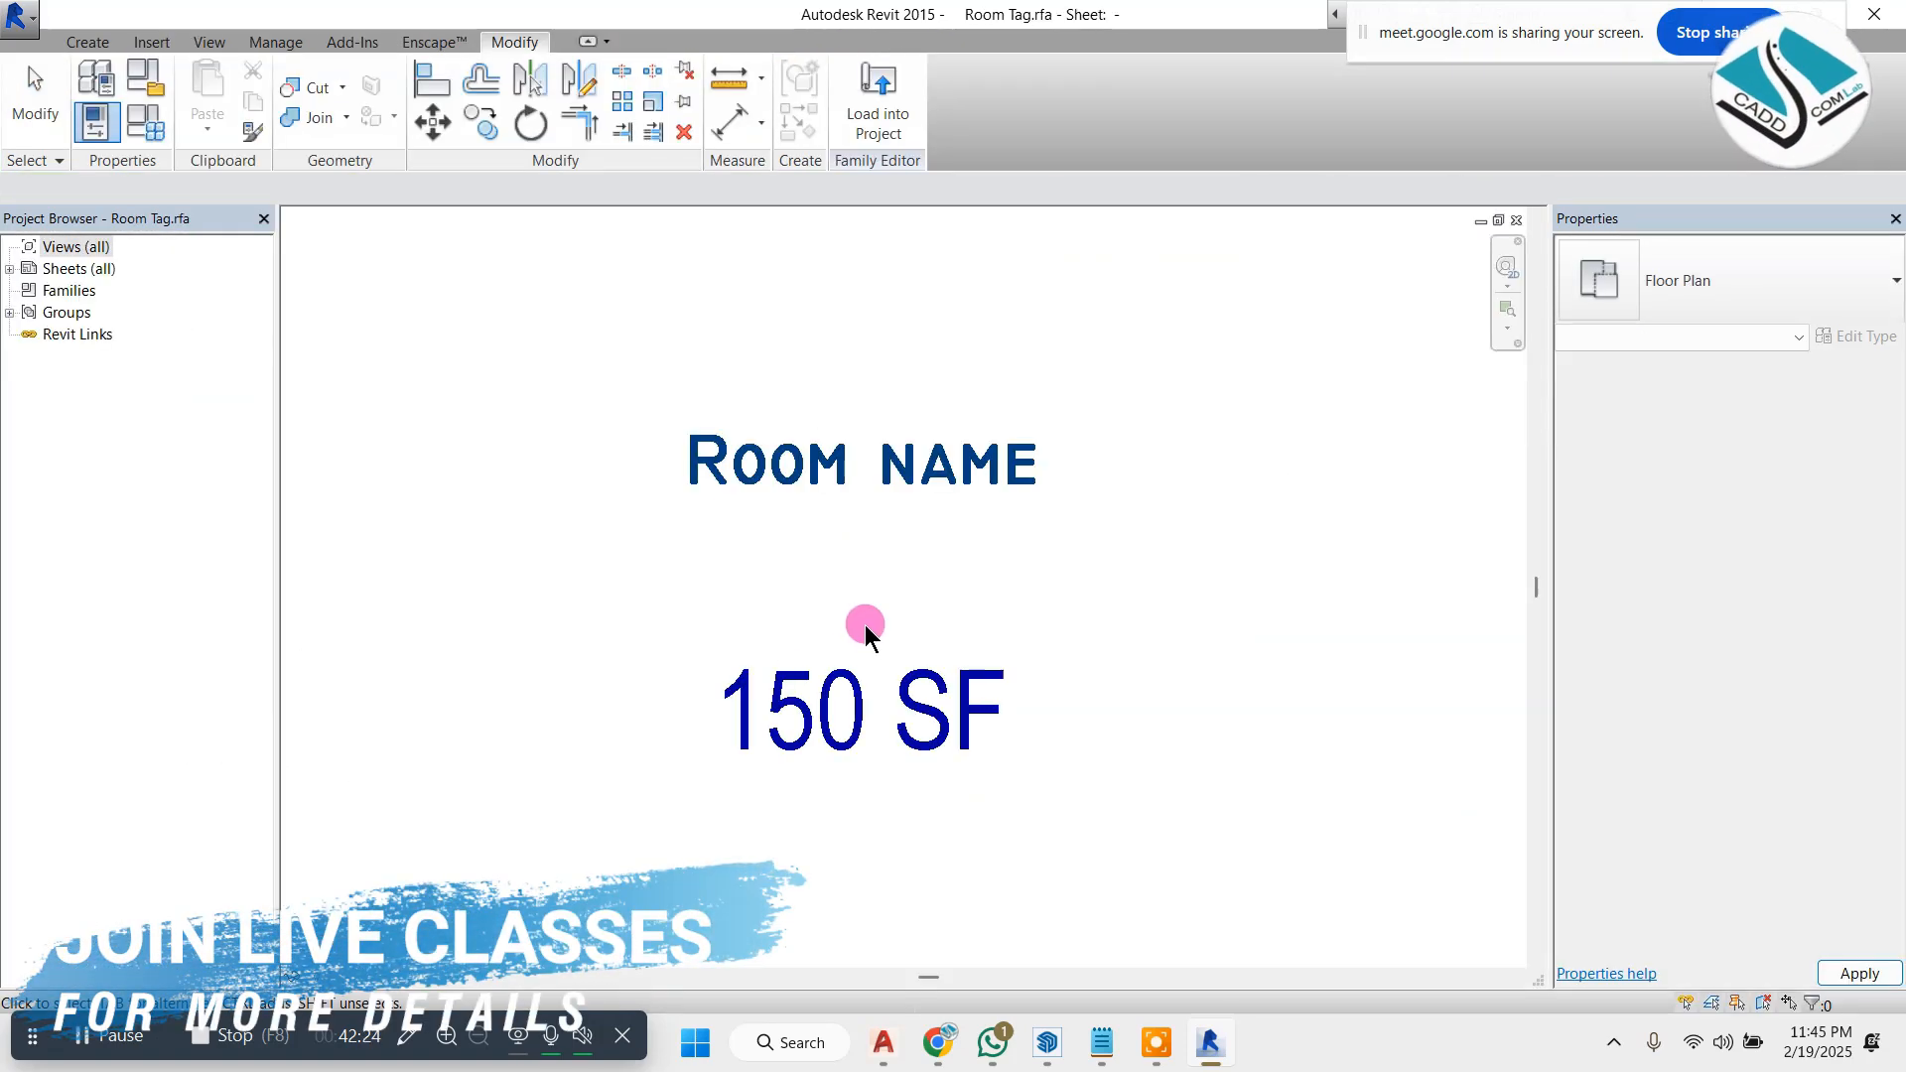
click(874, 693)
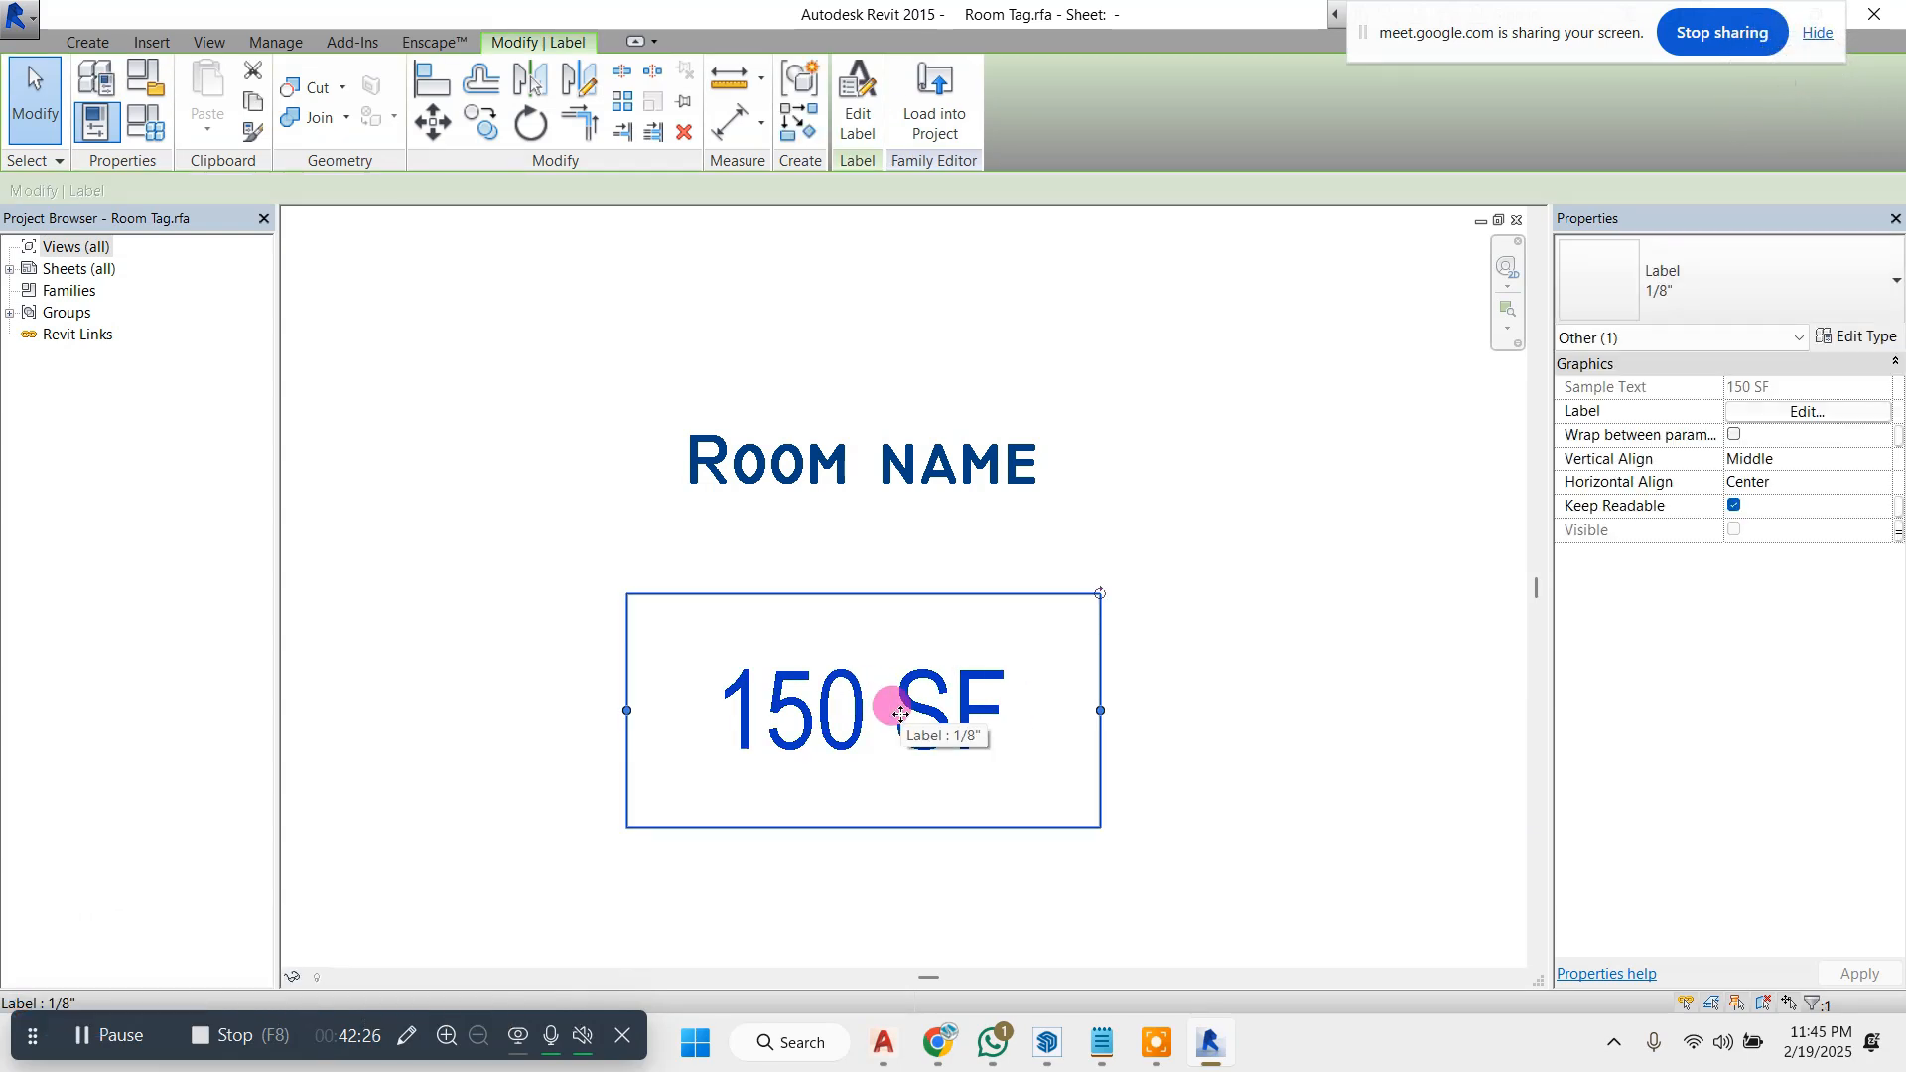
key(Delete)
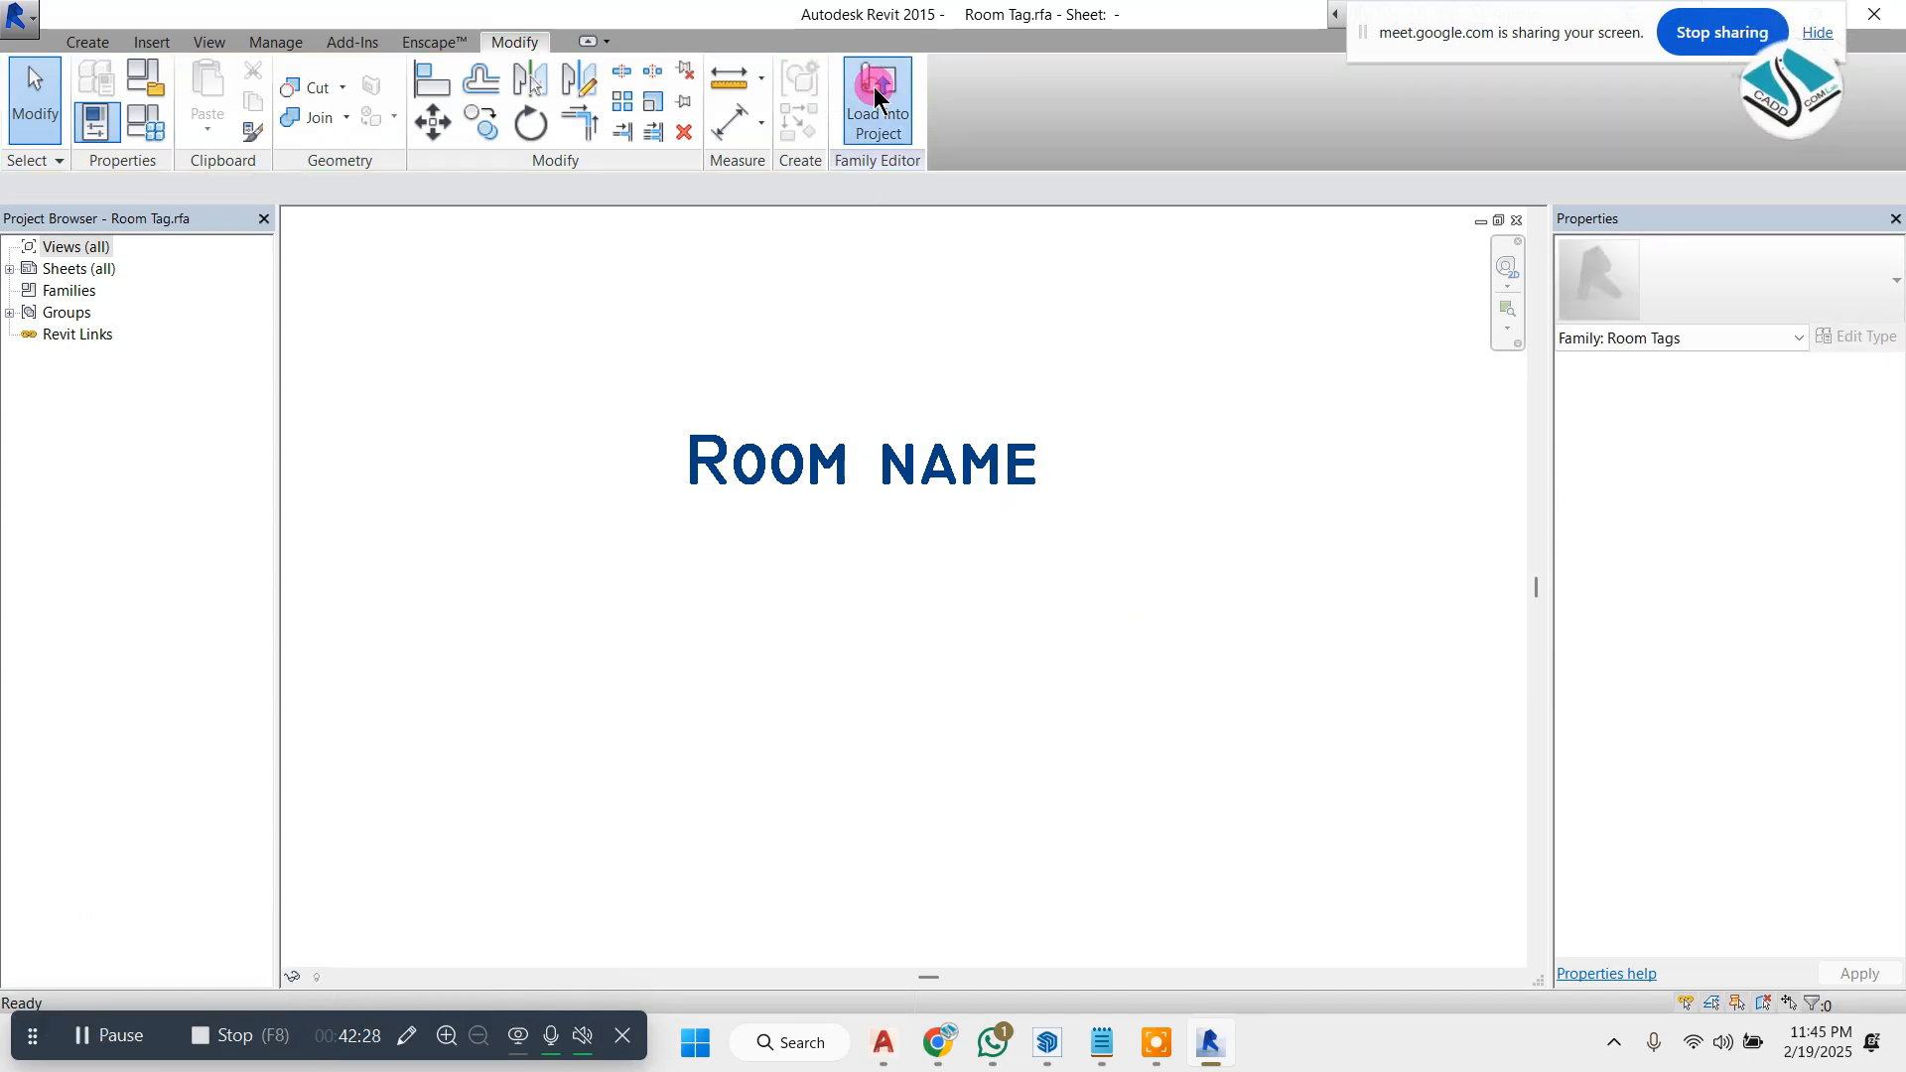
- Check the family for leftover elements below the Room name label, and reload it into Project1, overwriting the existing version
click(878, 111)
key(Escape)
drag(1227, 558, 550, 746)
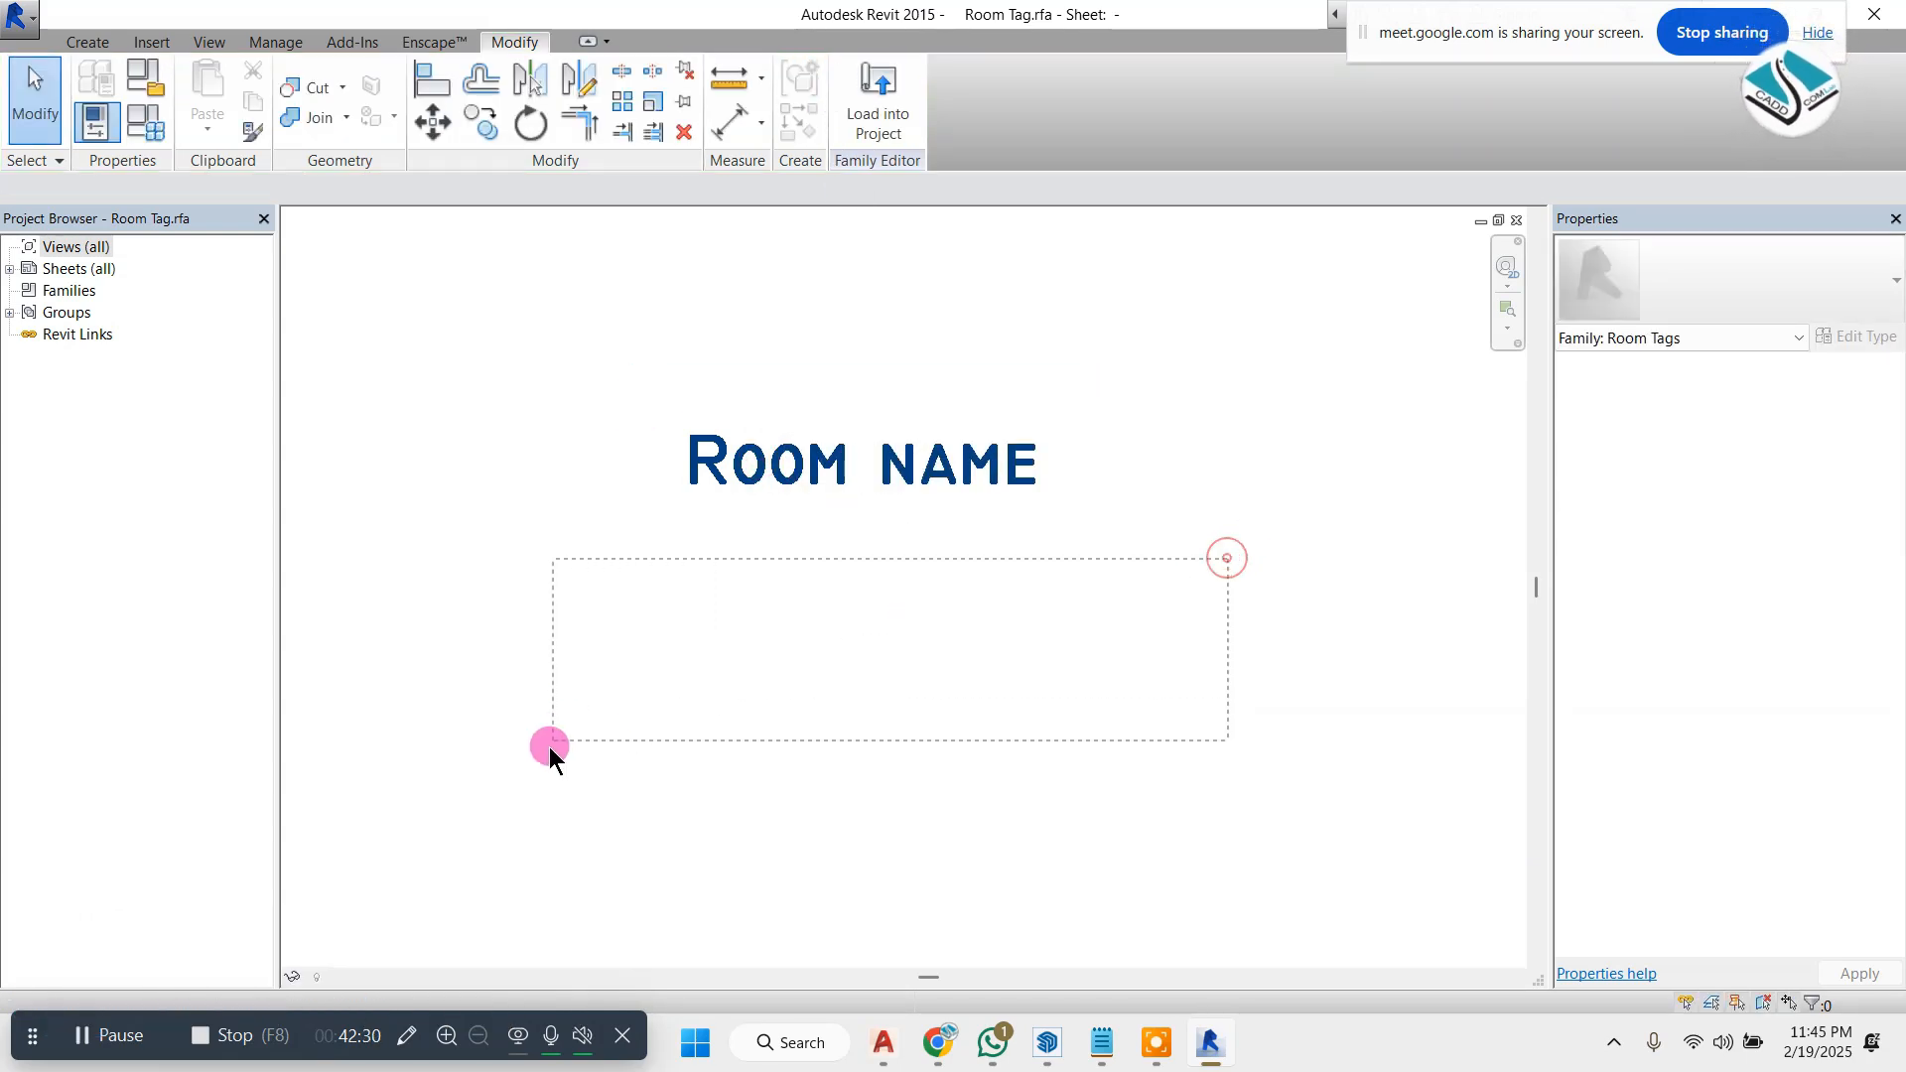
drag(574, 386, 1290, 869)
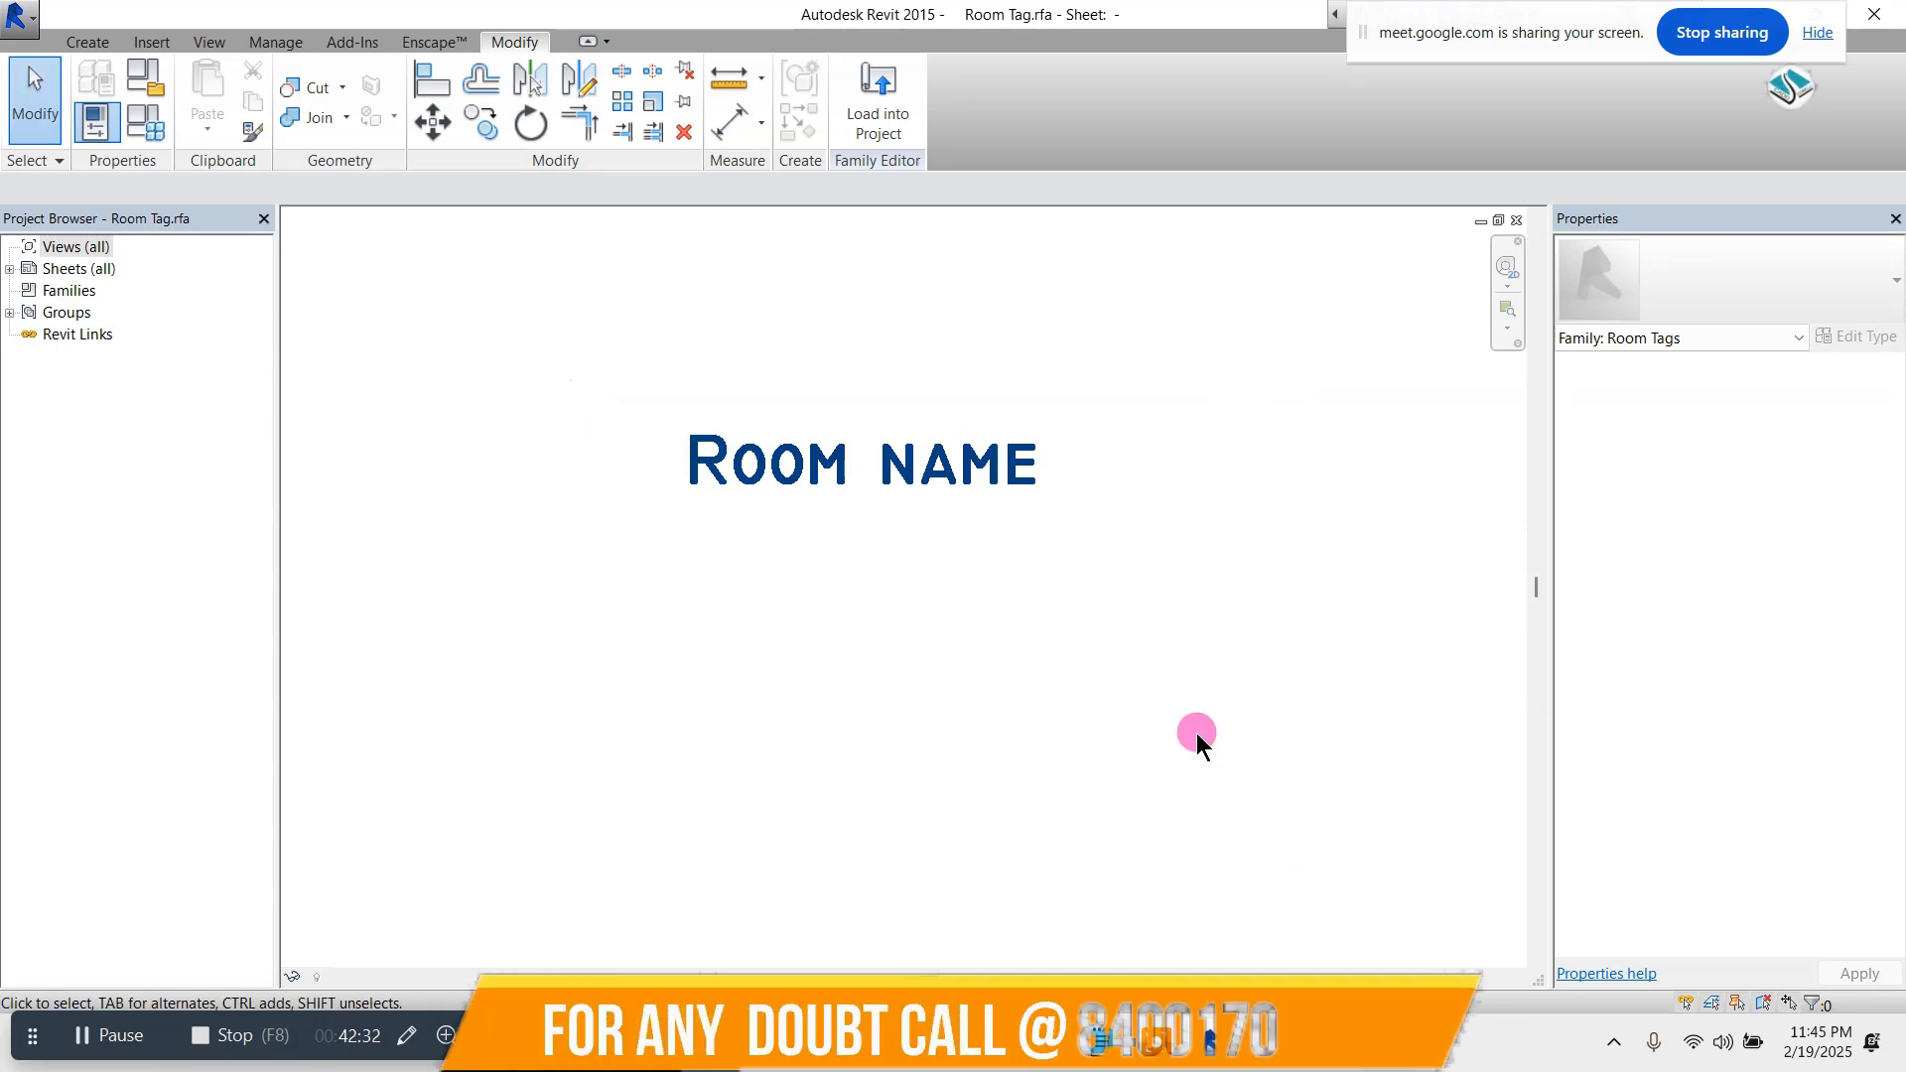
click(861, 127)
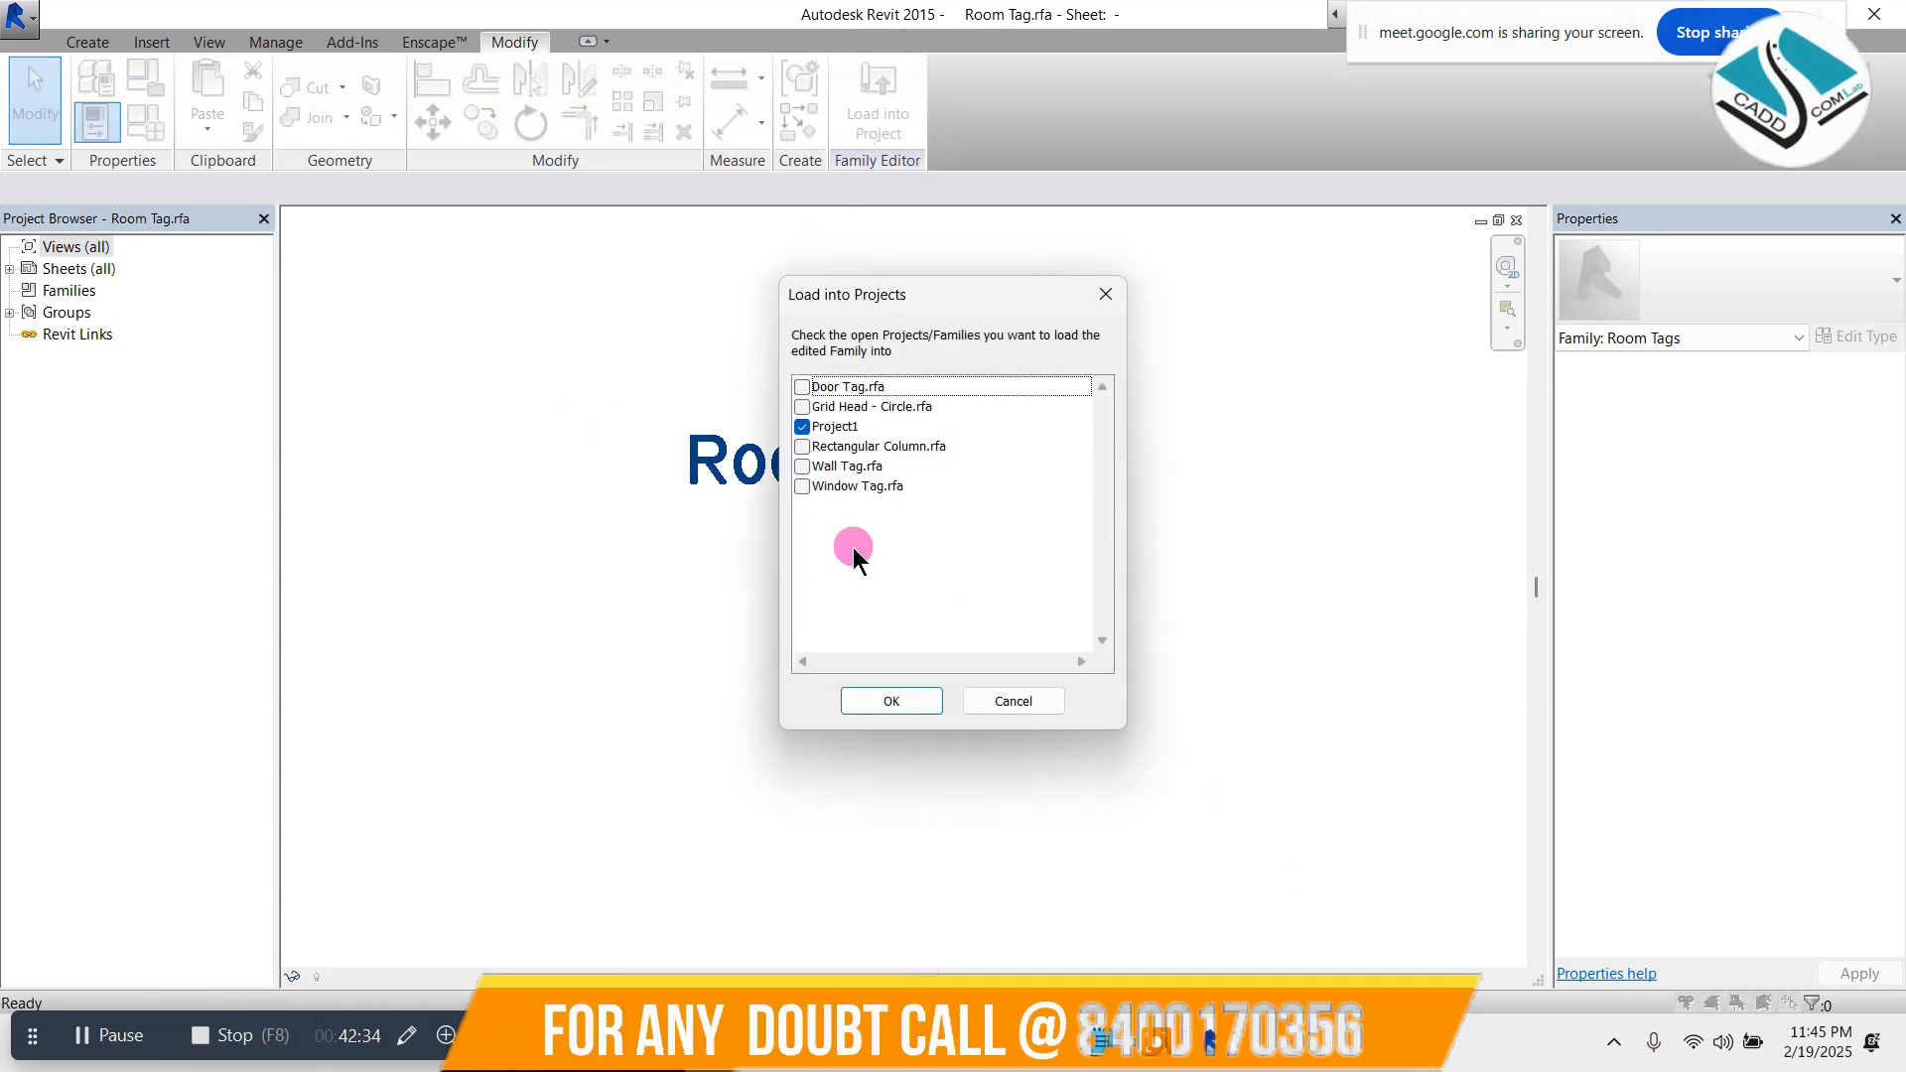
click(891, 702)
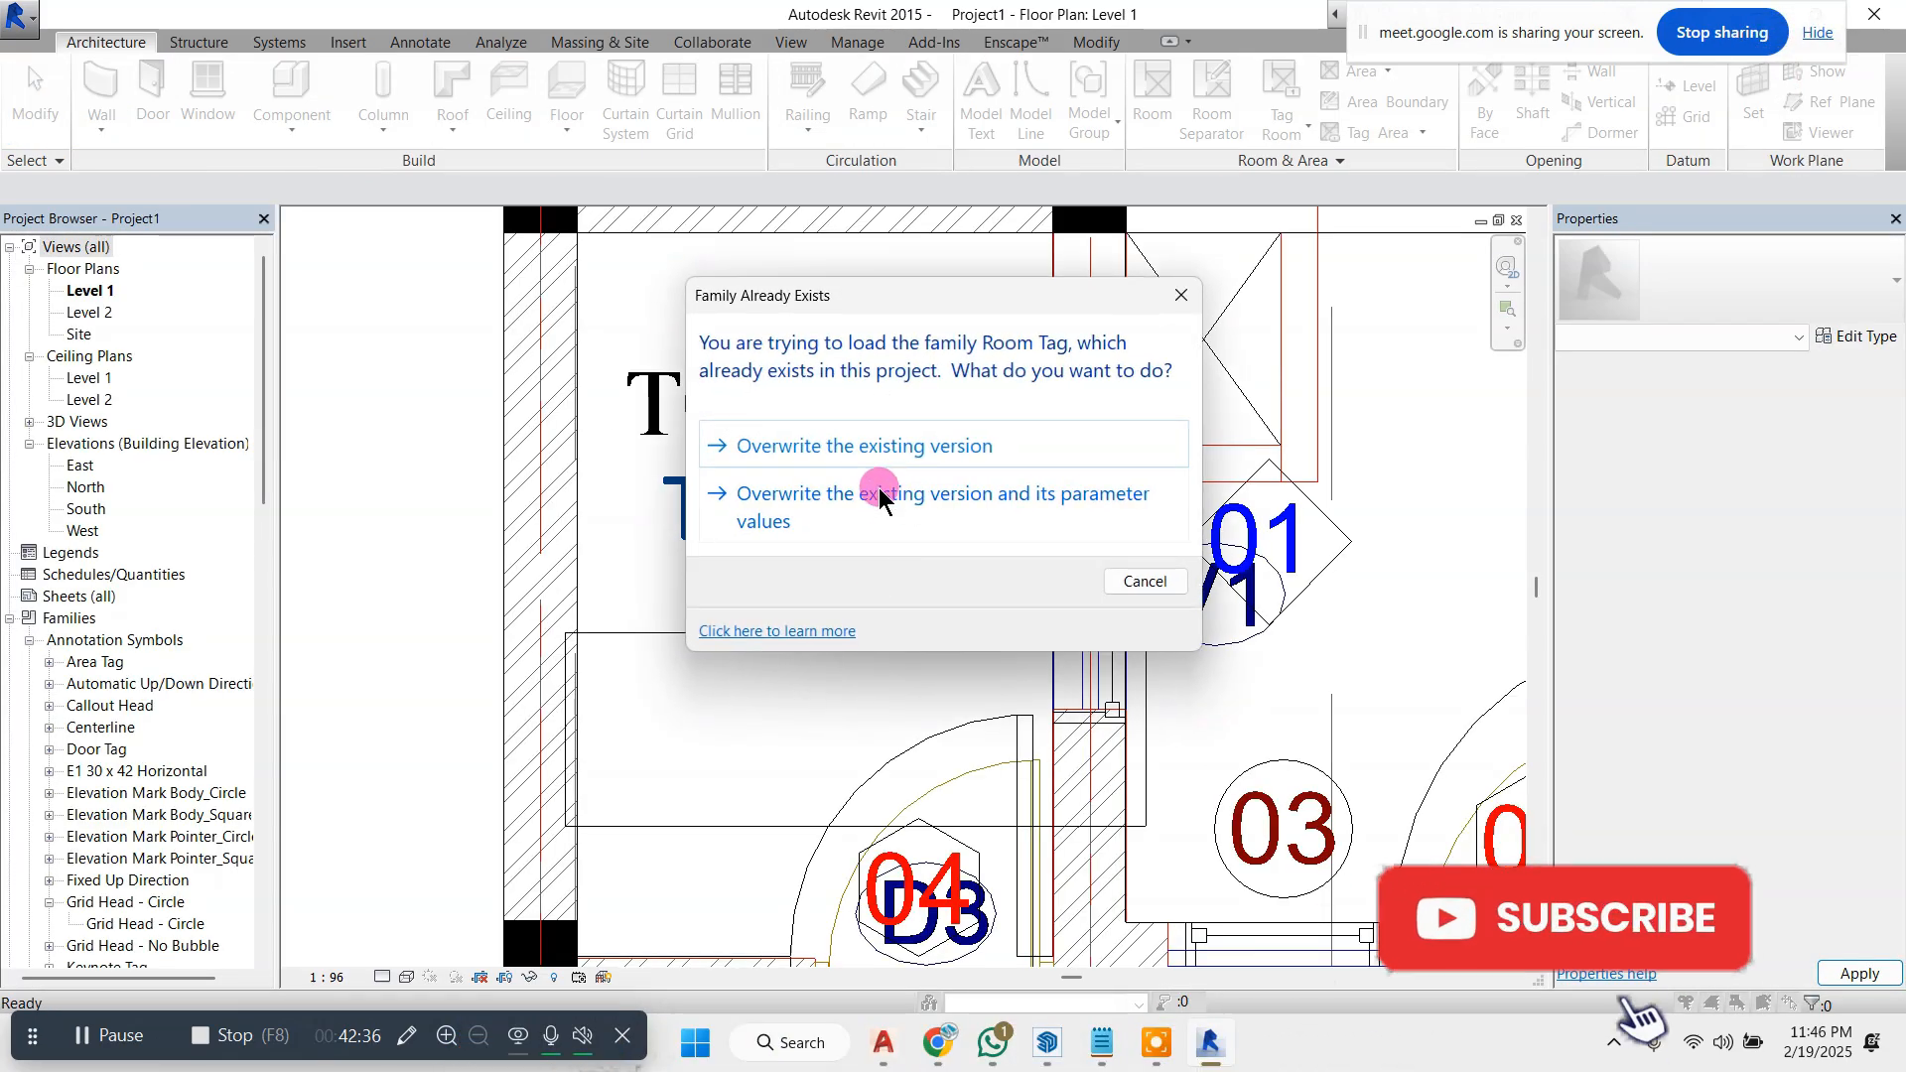
click(945, 466)
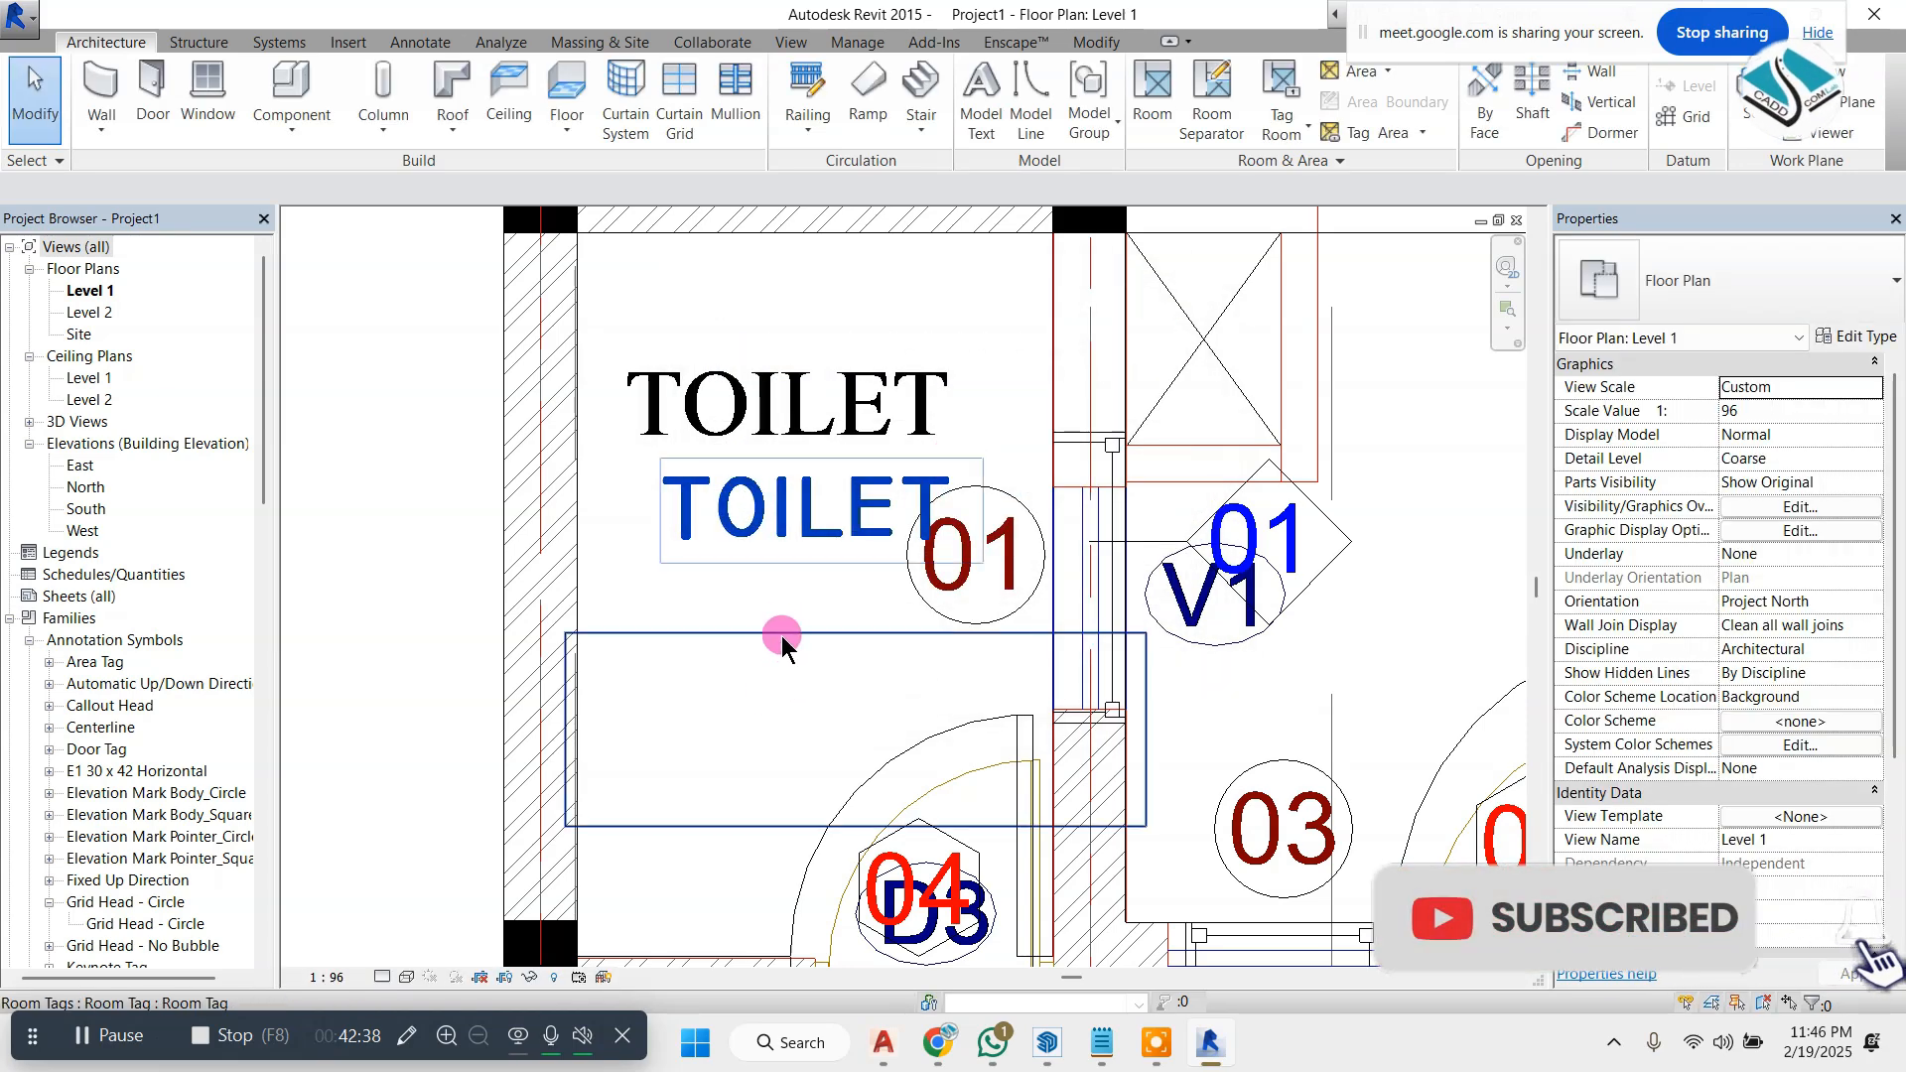
- Nudge the TOILET room tag further up and compare its size with the other room labels on the plan
click(781, 640)
drag(769, 672, 884, 622)
scroll(867, 595, down, 4)
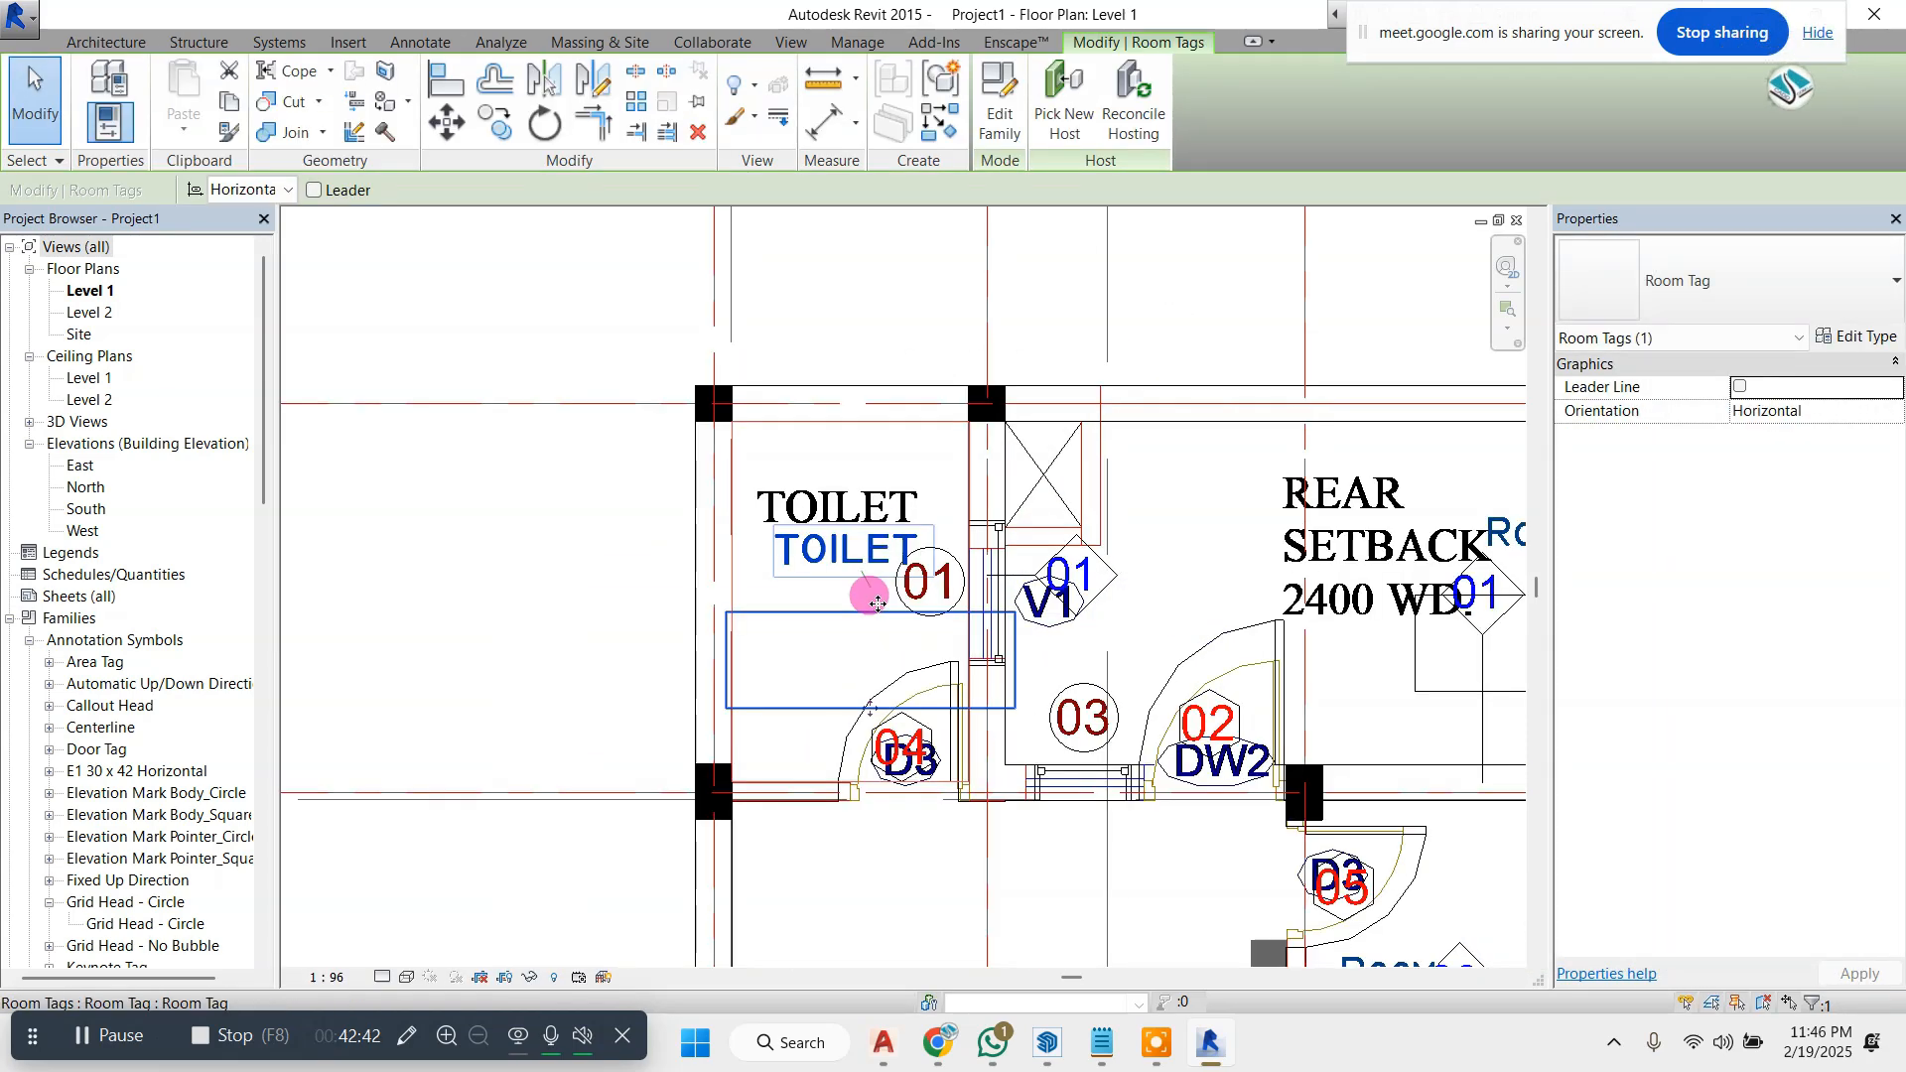
scroll(888, 675, up, 3)
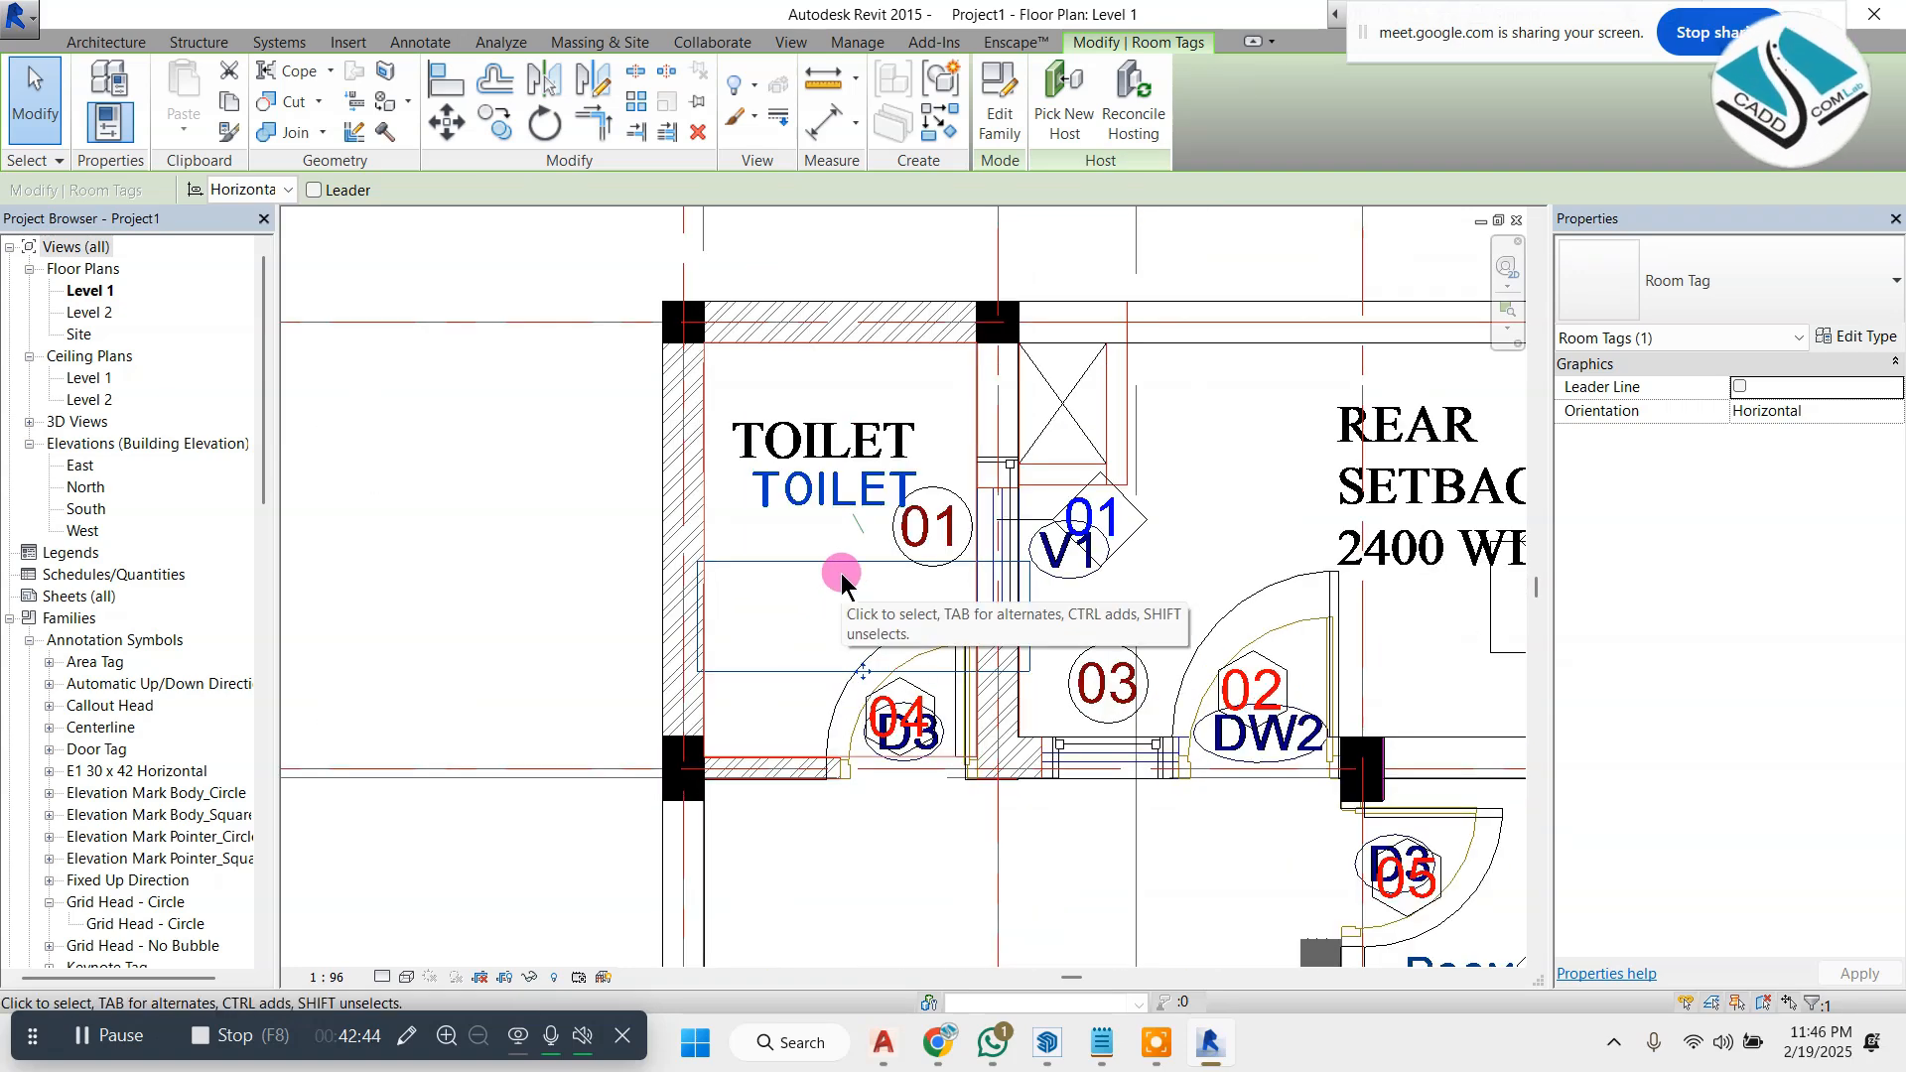
scroll(895, 524, down, 3)
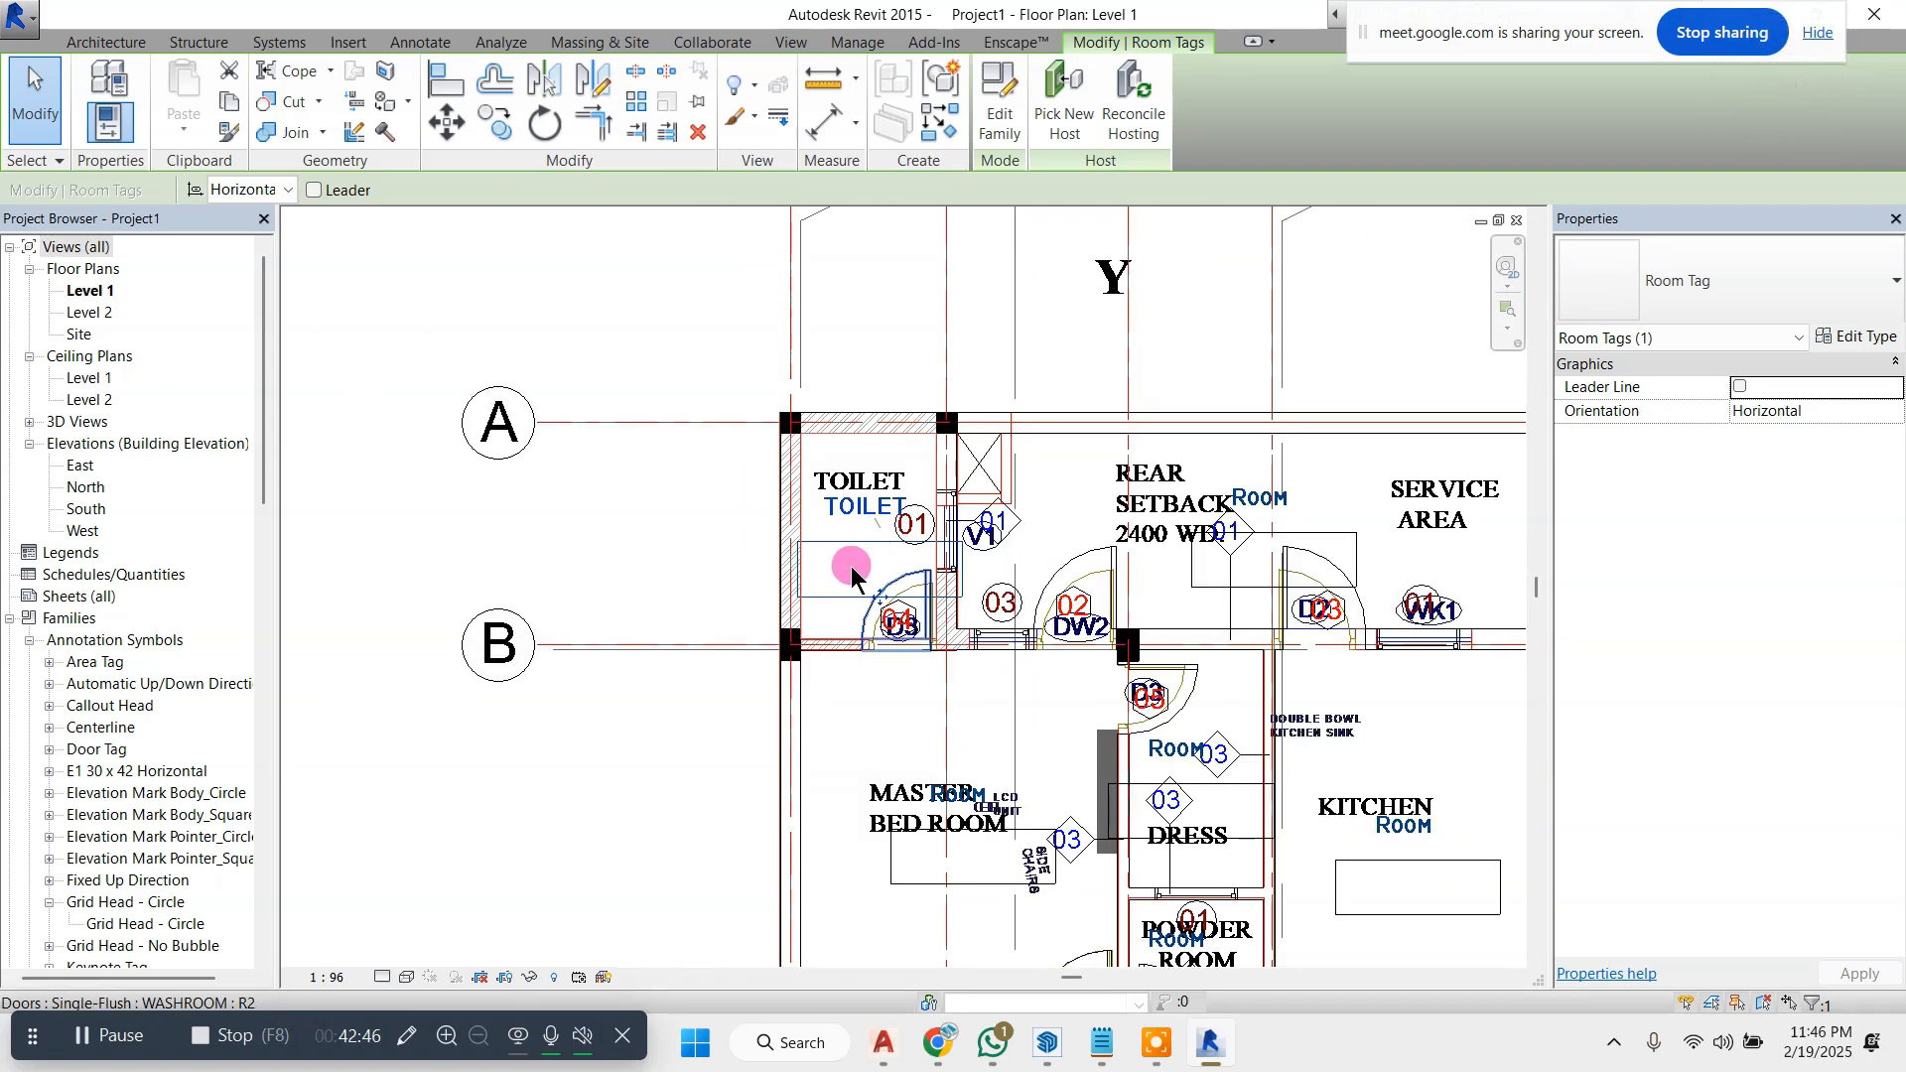
scroll(836, 518, down, 3)
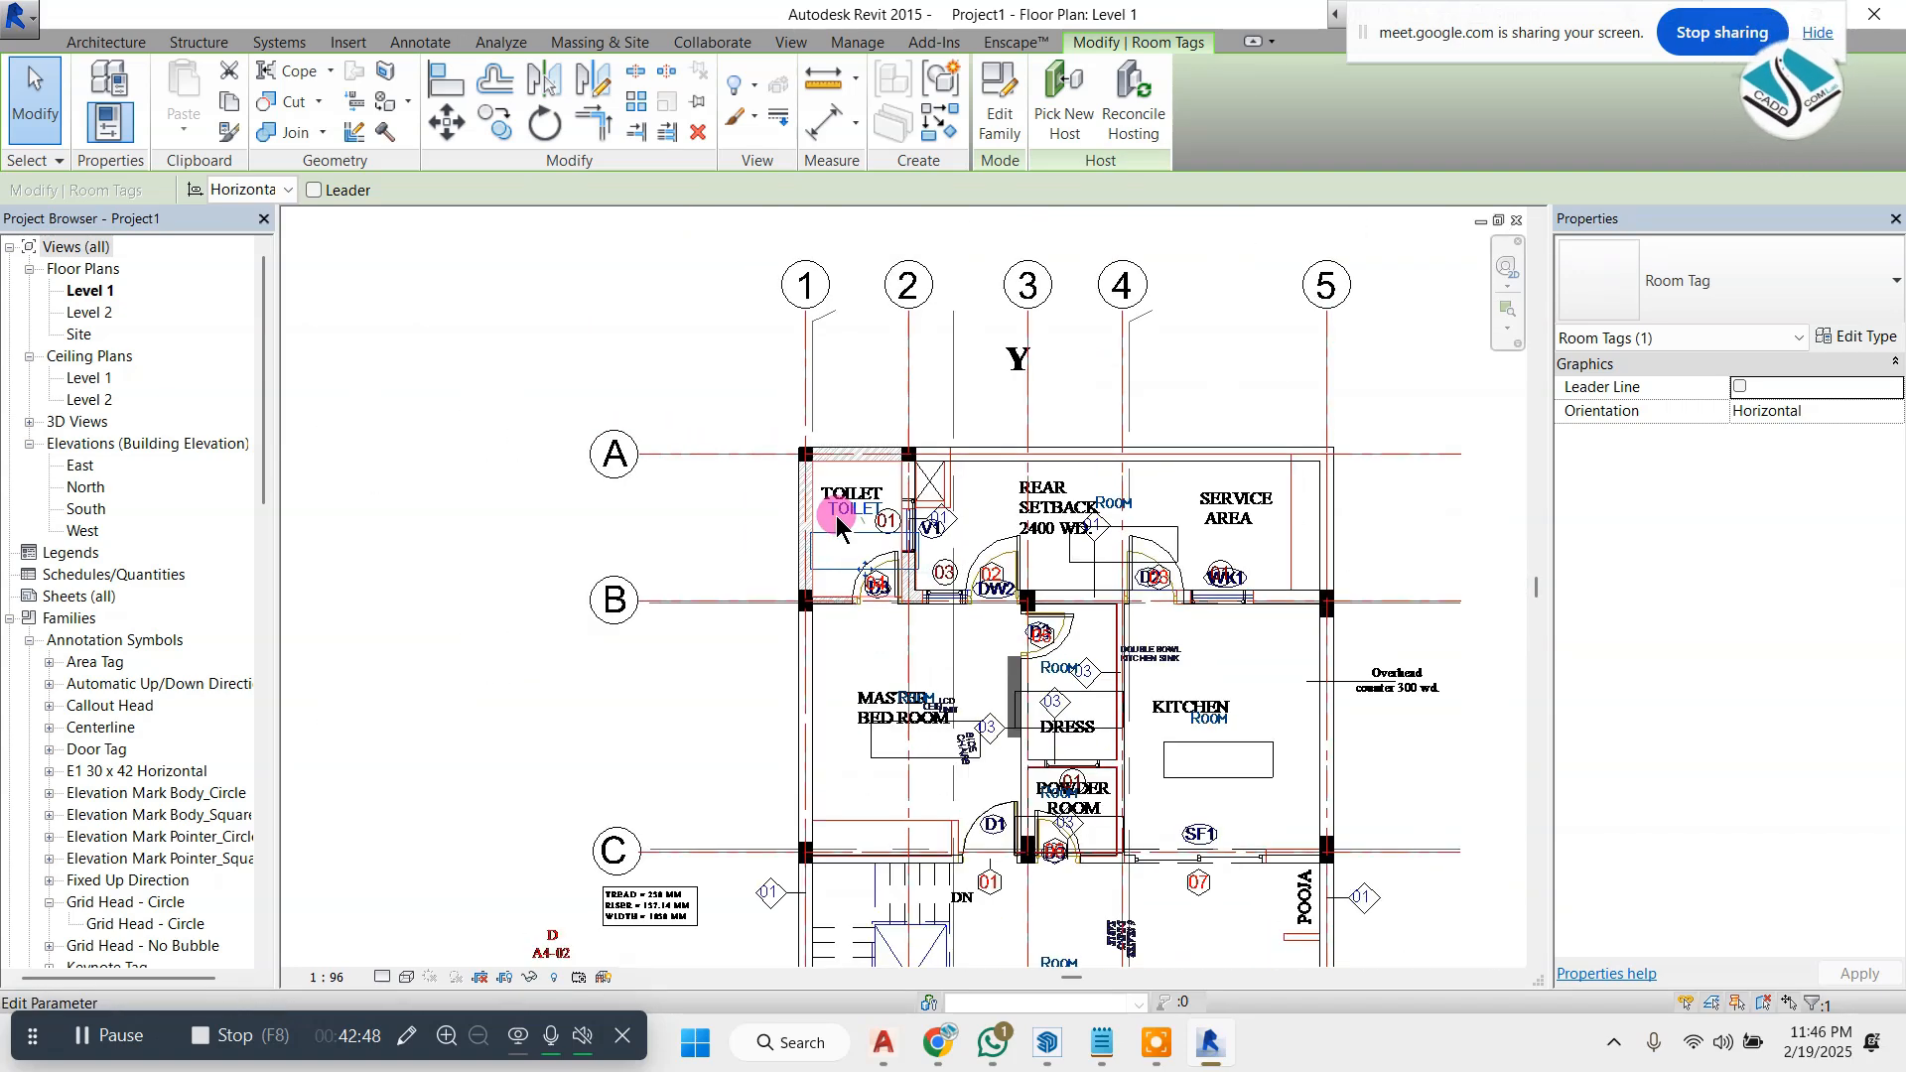
scroll(836, 518, up, 5)
- Reopen the Room Tag family from the TOILET tag and restore the deleted 101 and 150 SF labels
click(1014, 117)
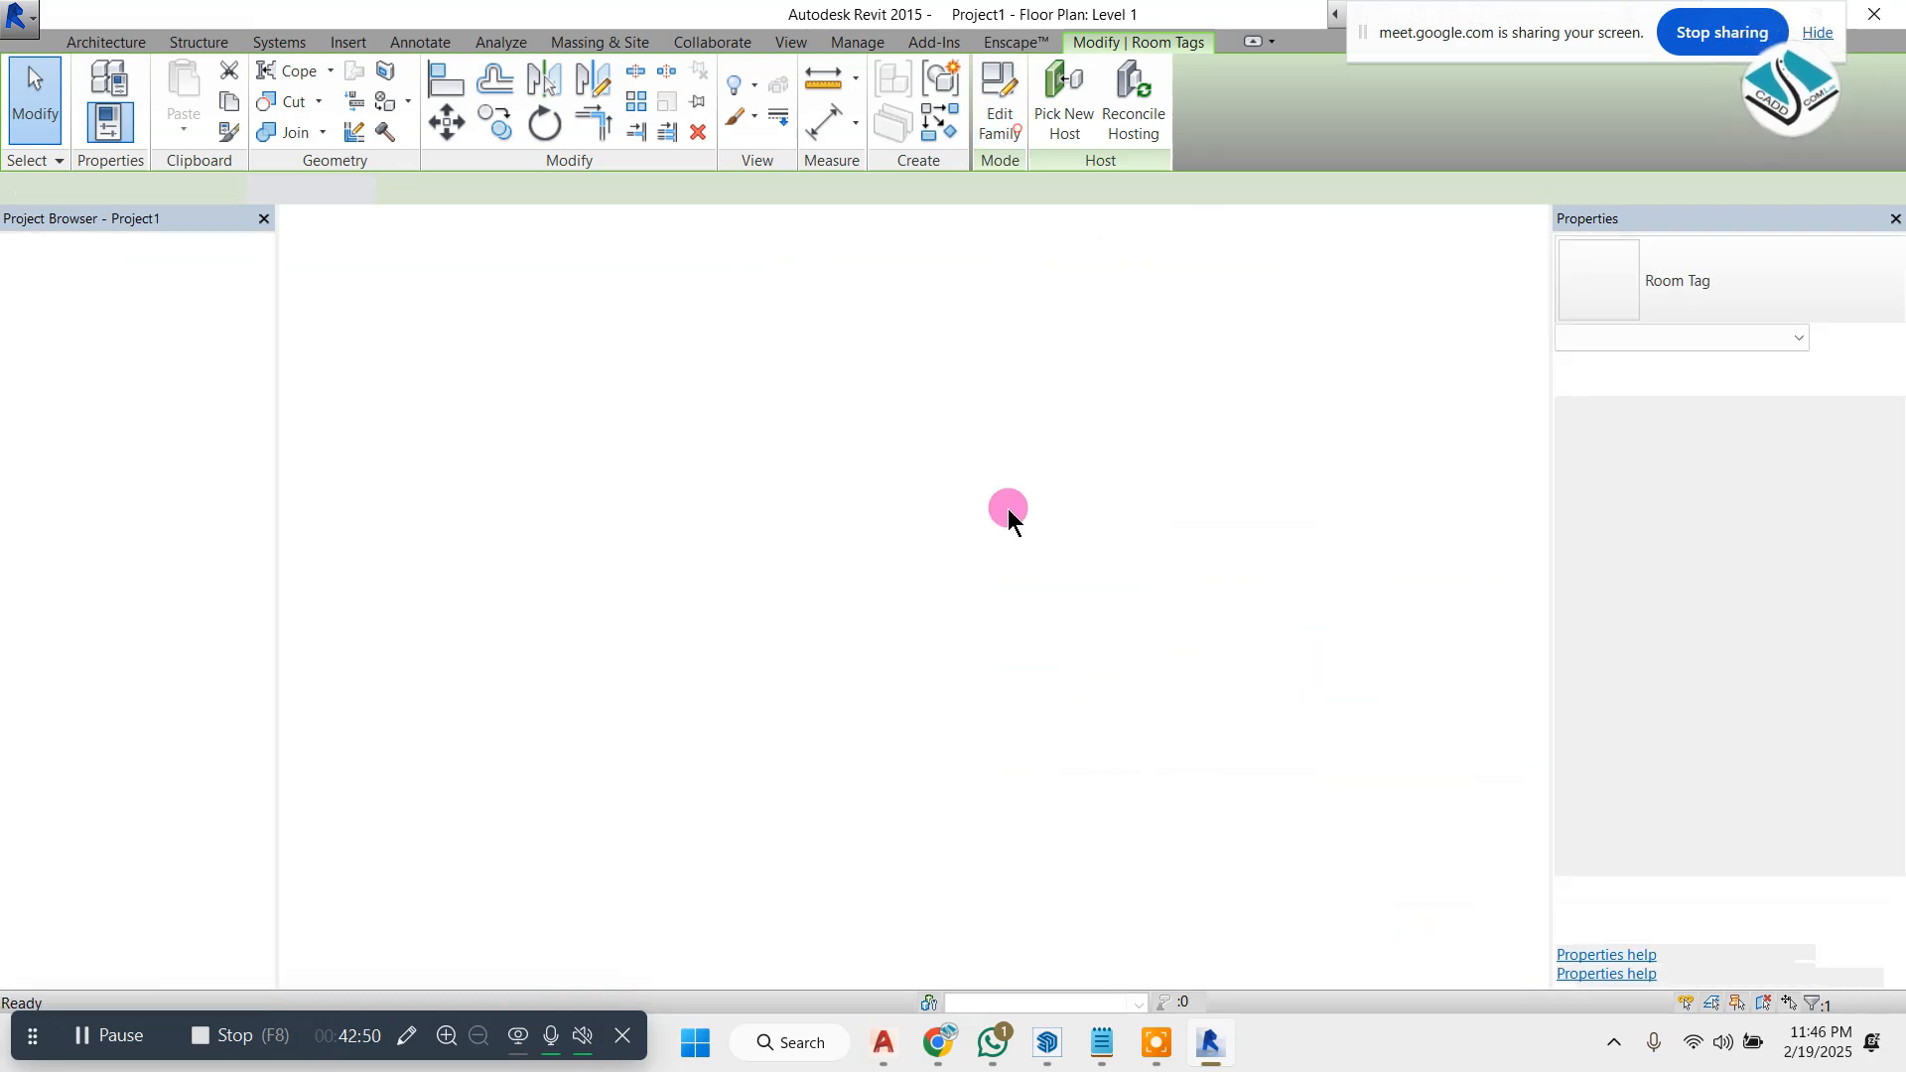
scroll(931, 515, down, 2)
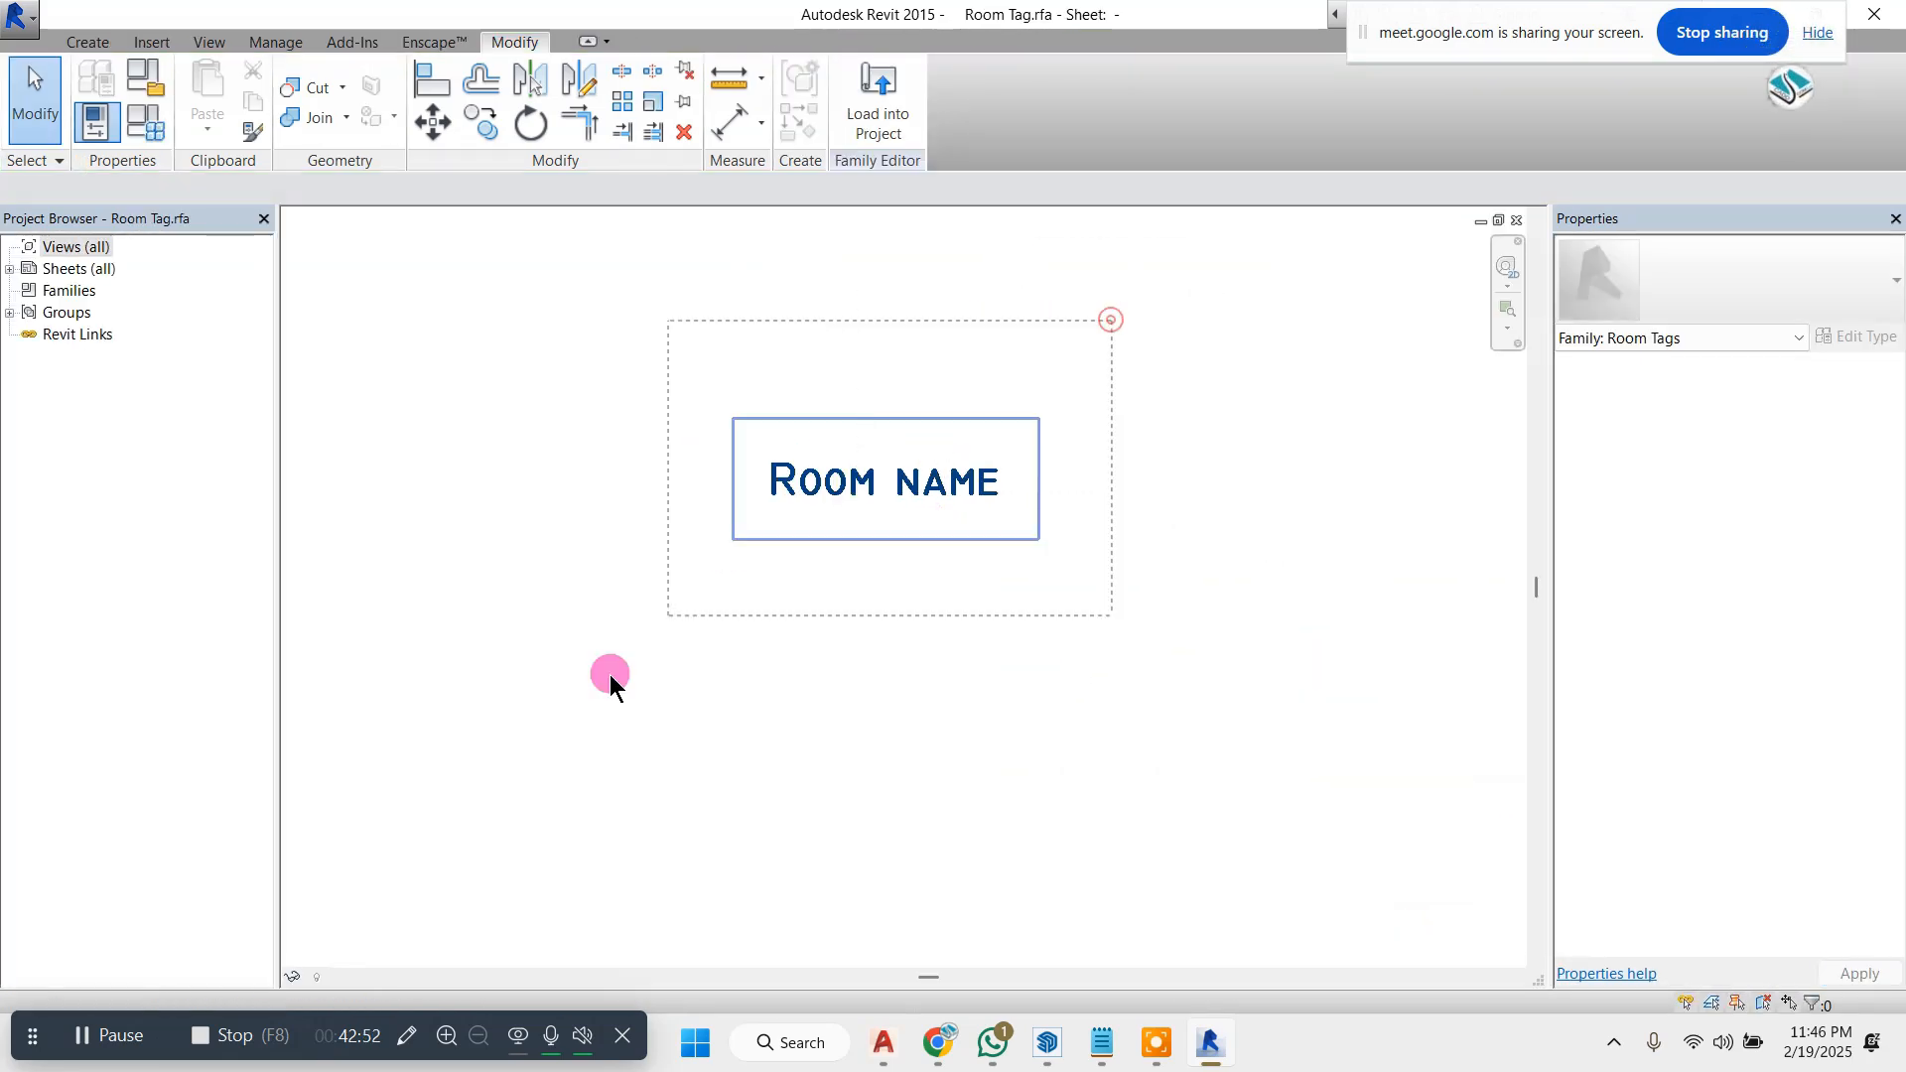
click(881, 519)
scroll(884, 516, up, 1)
key(Escape)
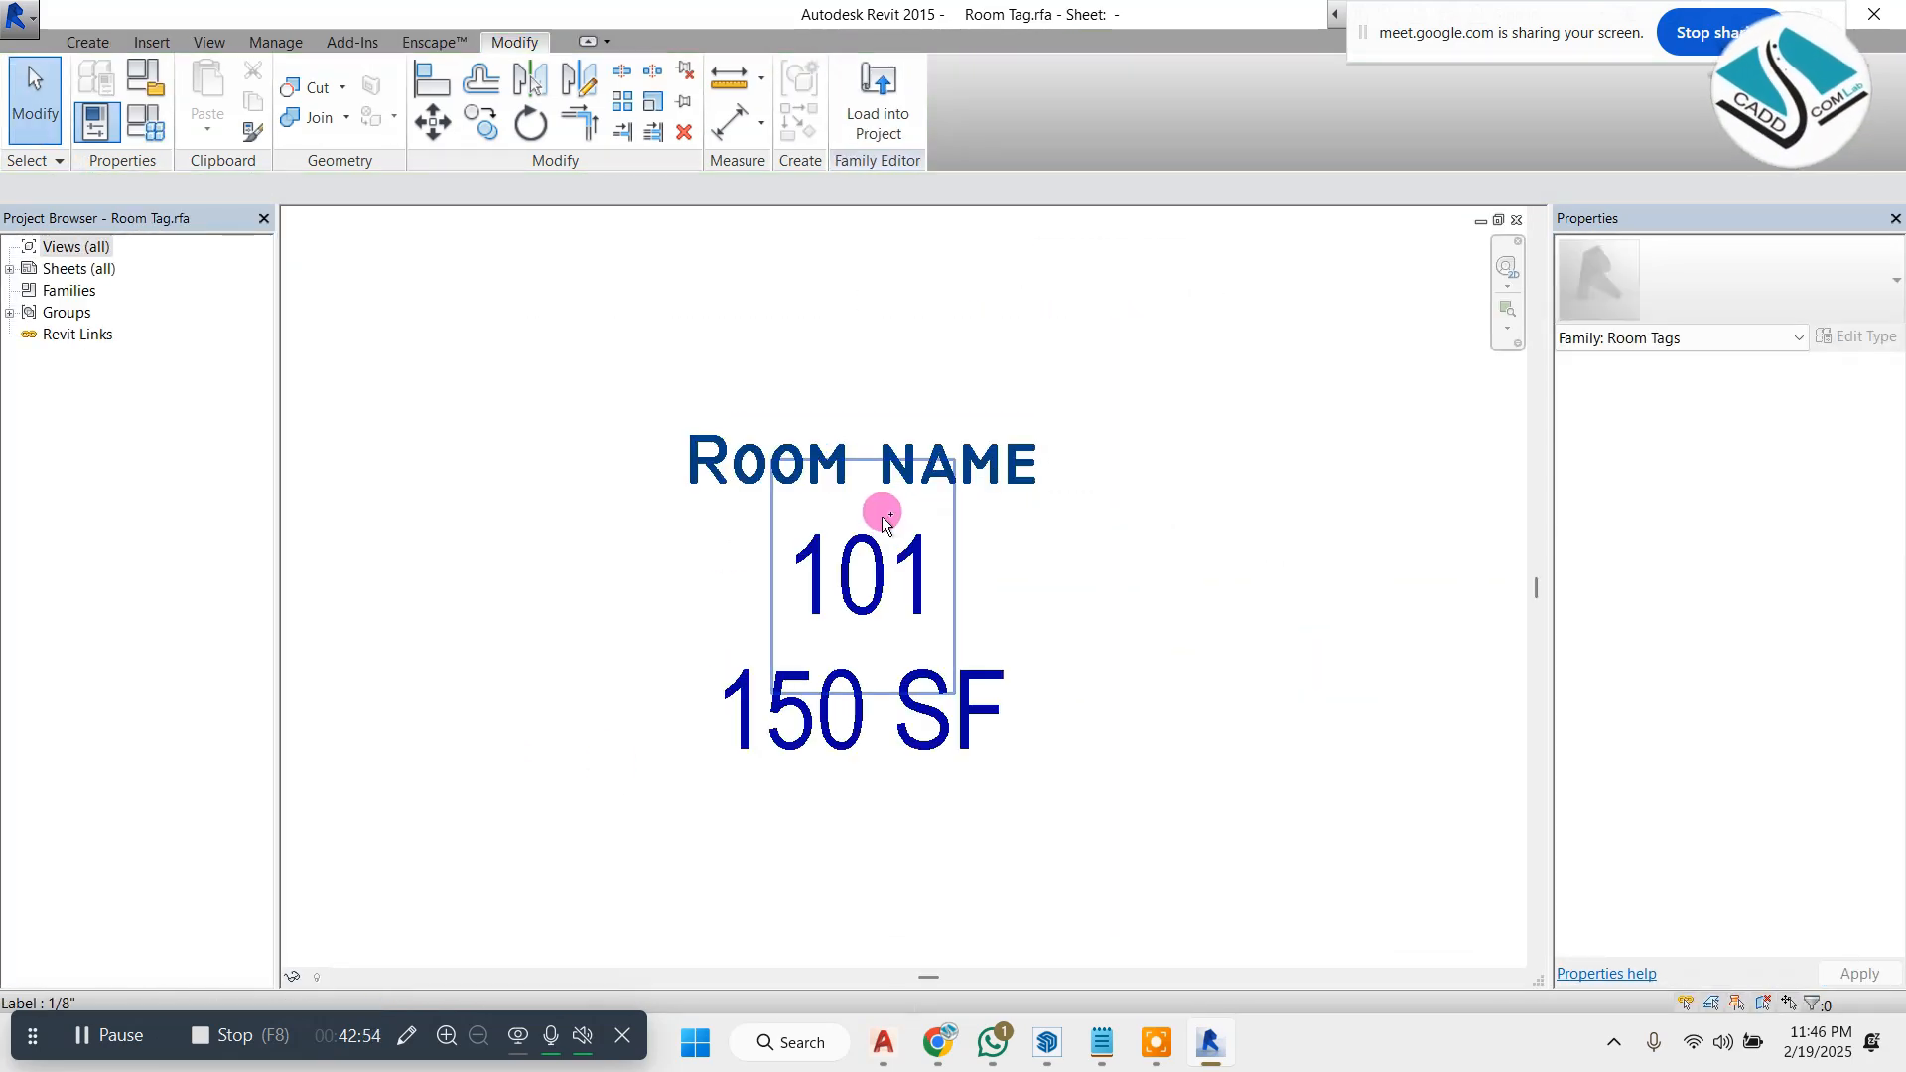
click(988, 466)
key(Escape)
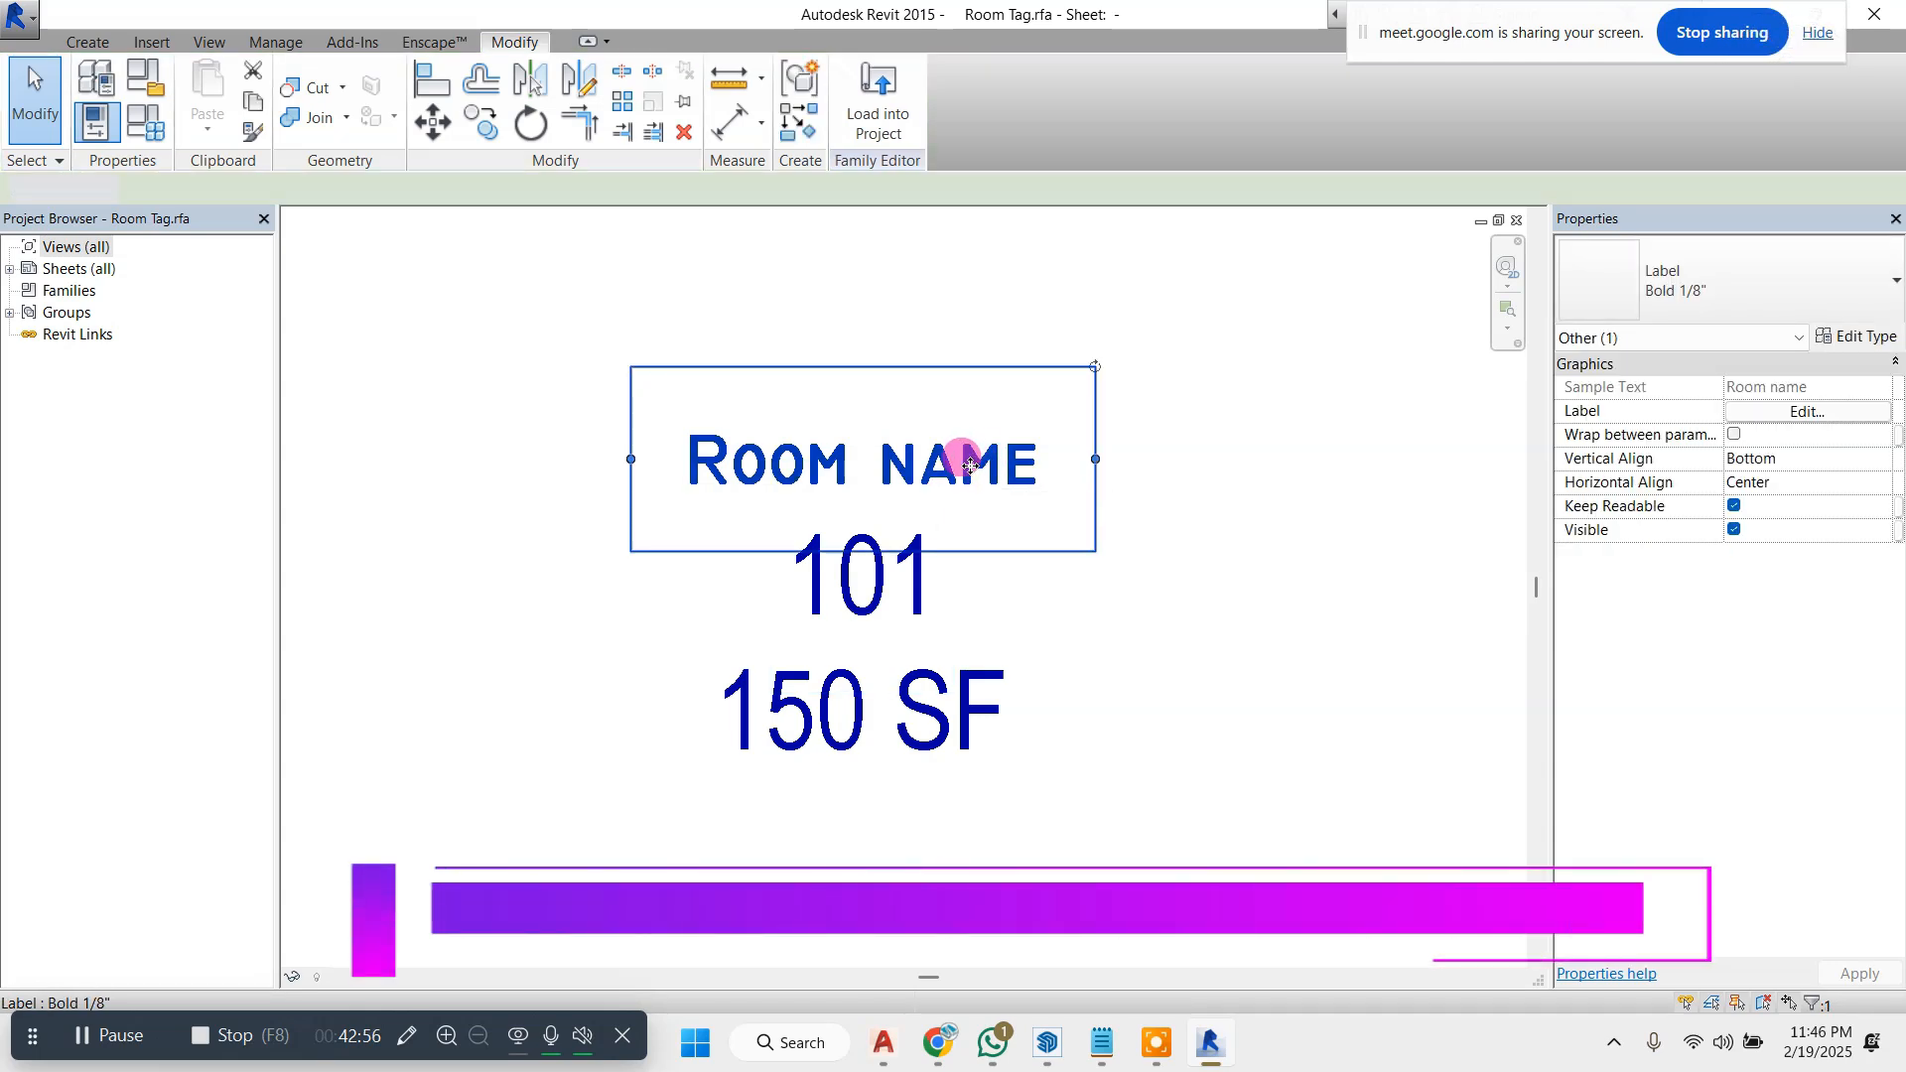
- Inspect the label parameters and type properties of the 150 SF area label
click(927, 715)
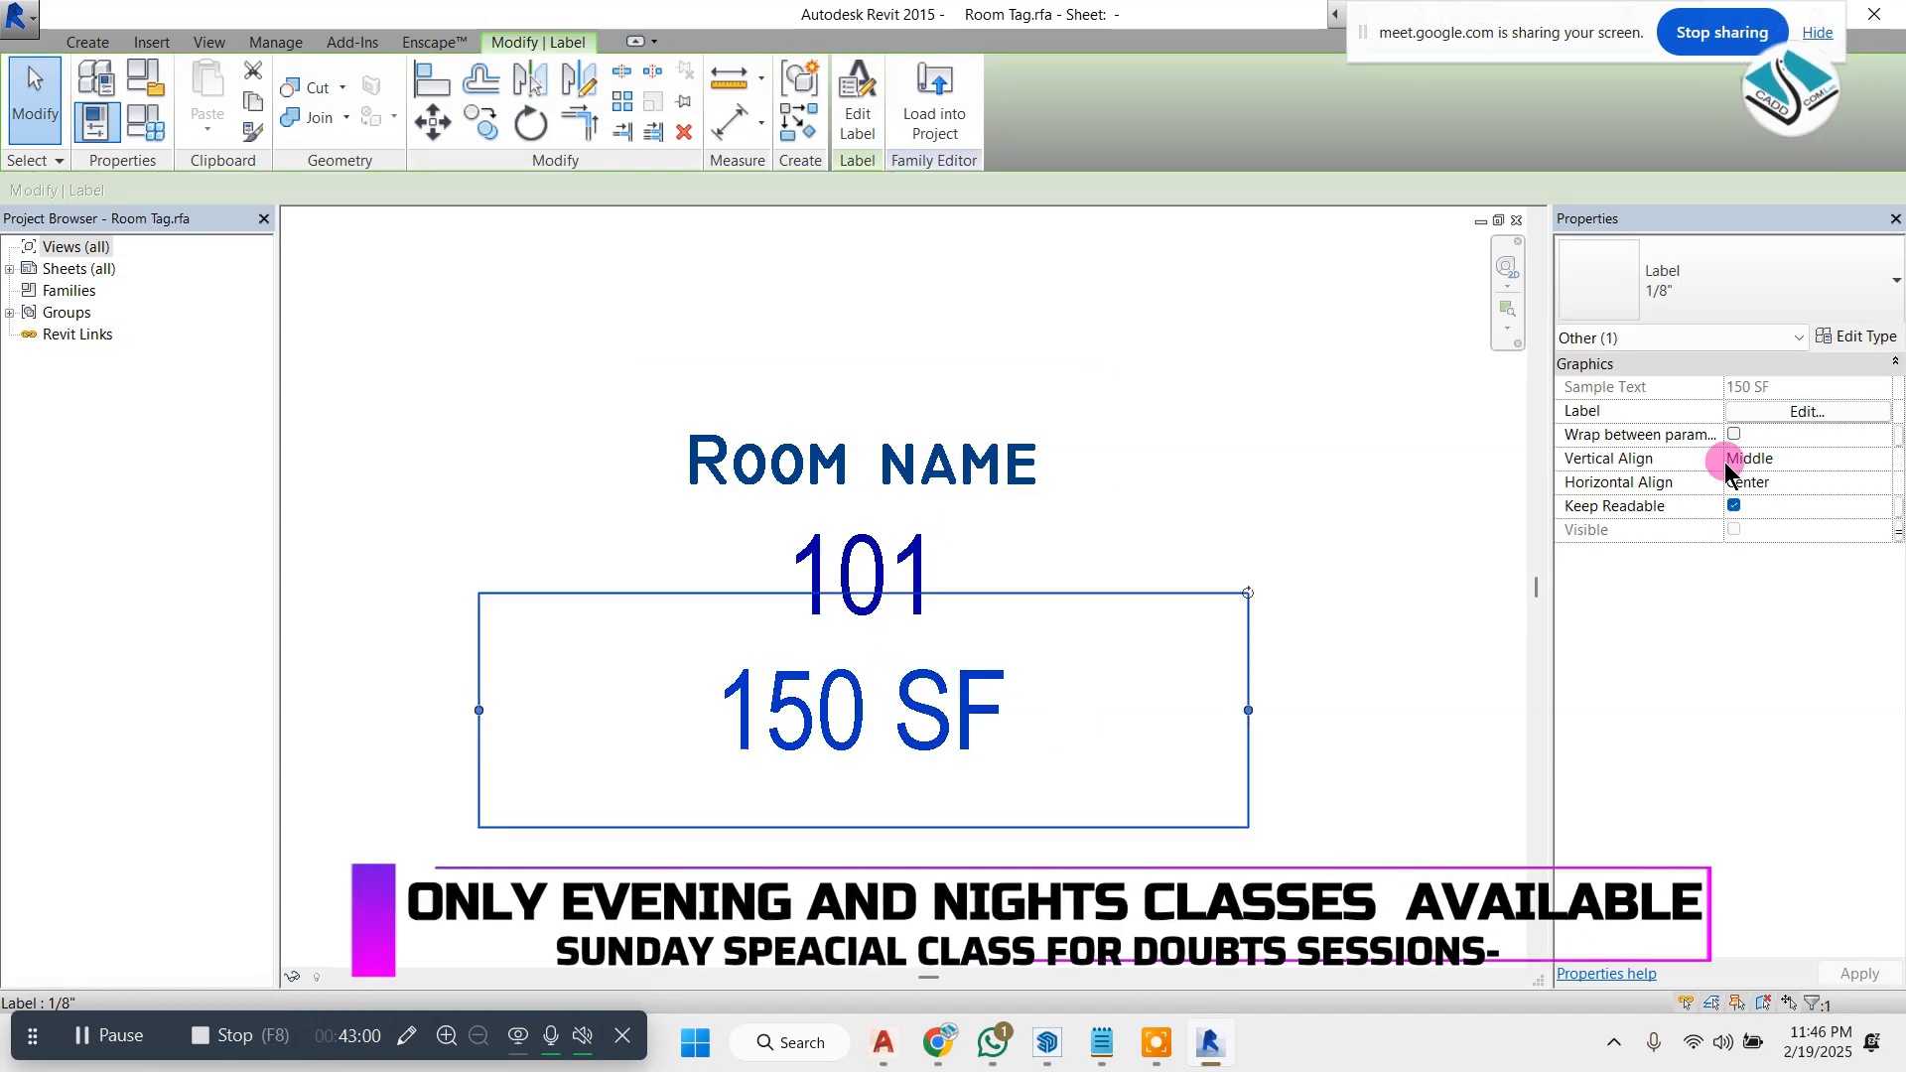
click(1802, 411)
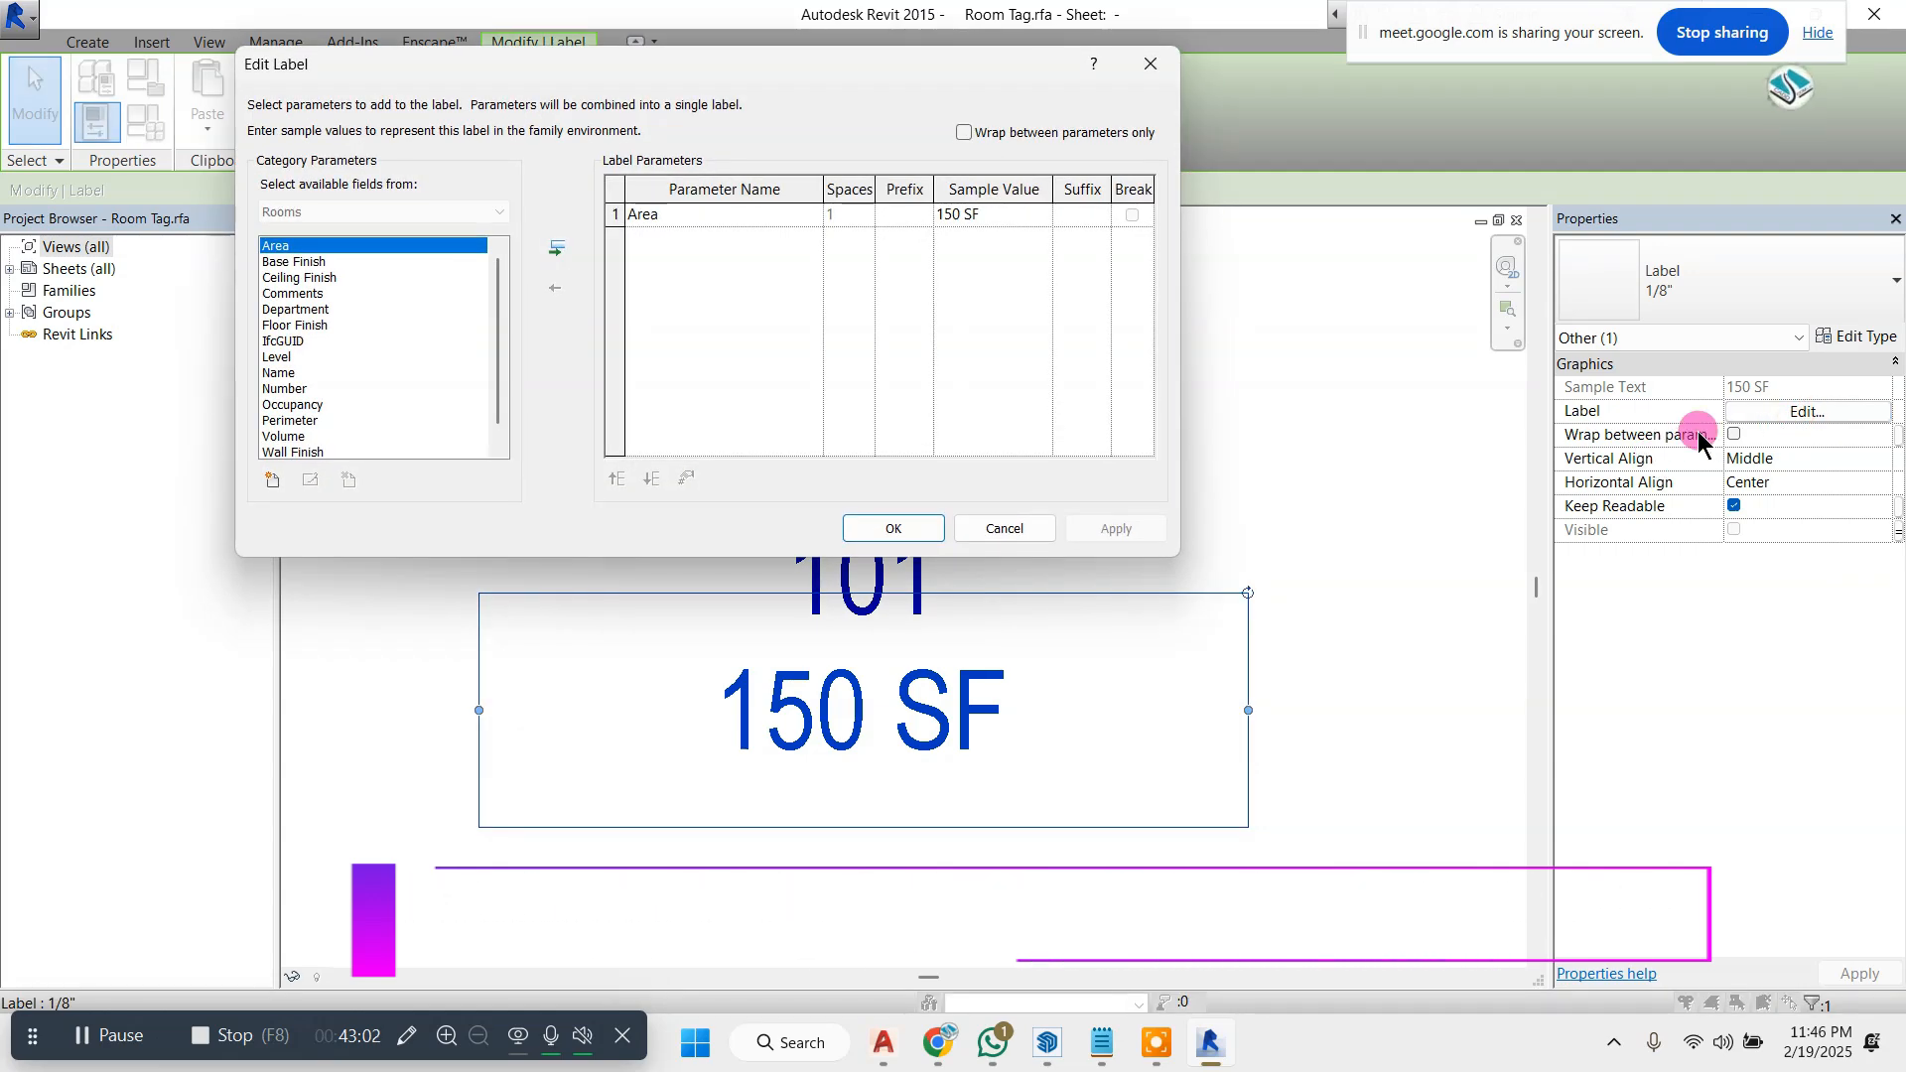
key(Escape)
click(1871, 335)
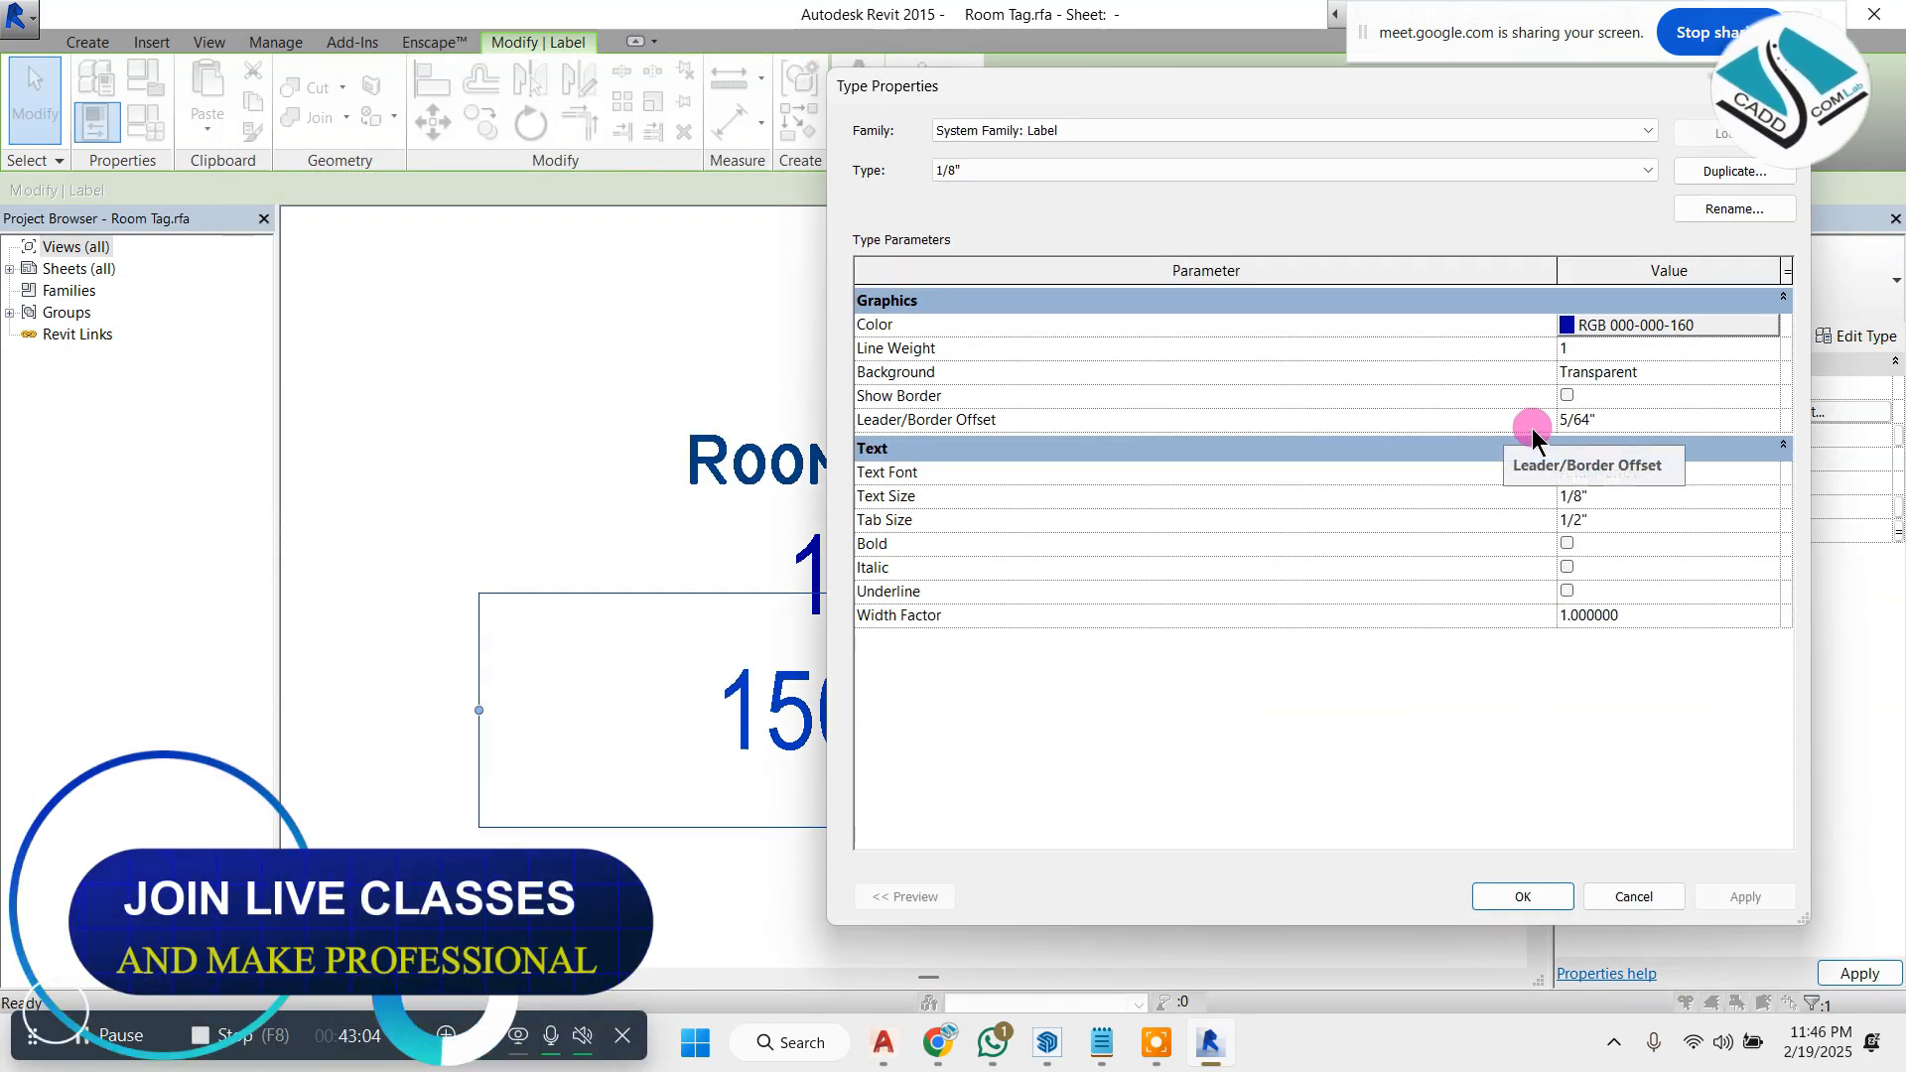
key(Escape)
key(Escape)
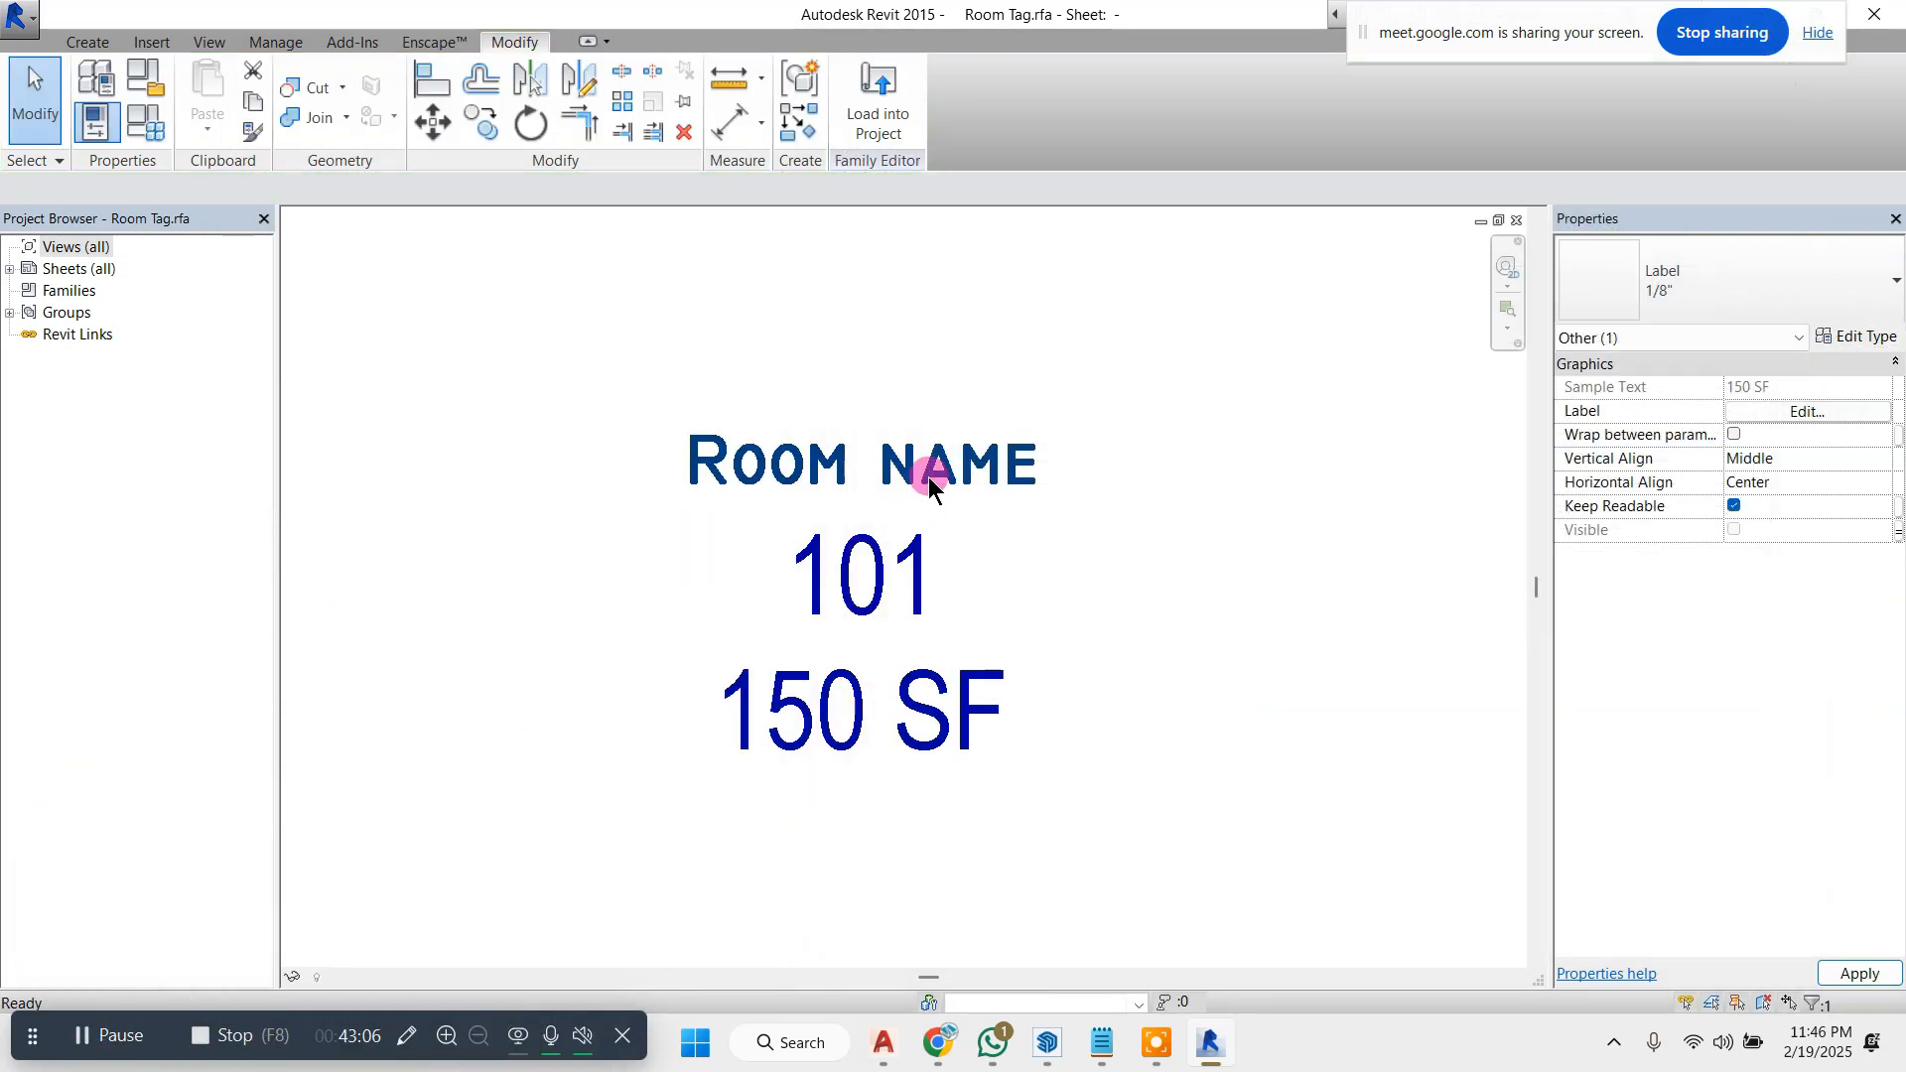
click(928, 536)
click(925, 592)
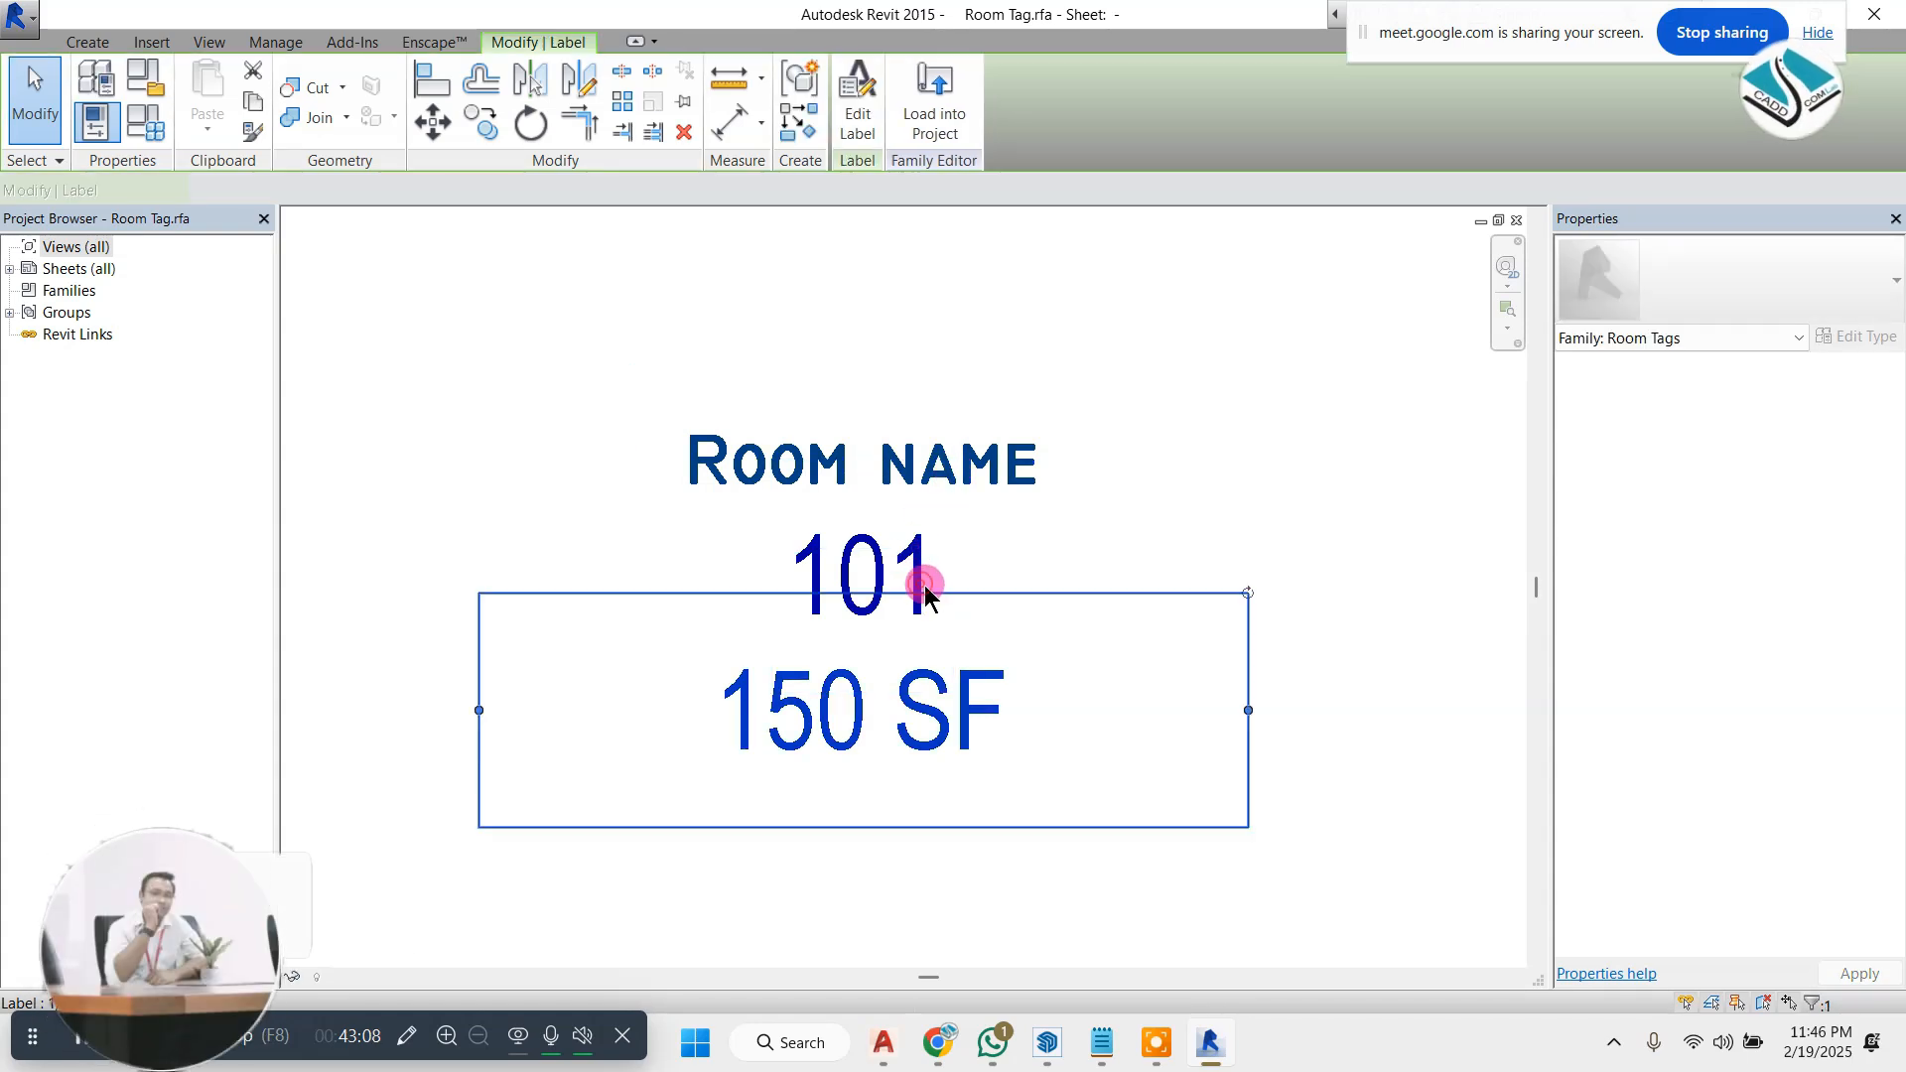
key(Delete)
click(911, 556)
key(Delete)
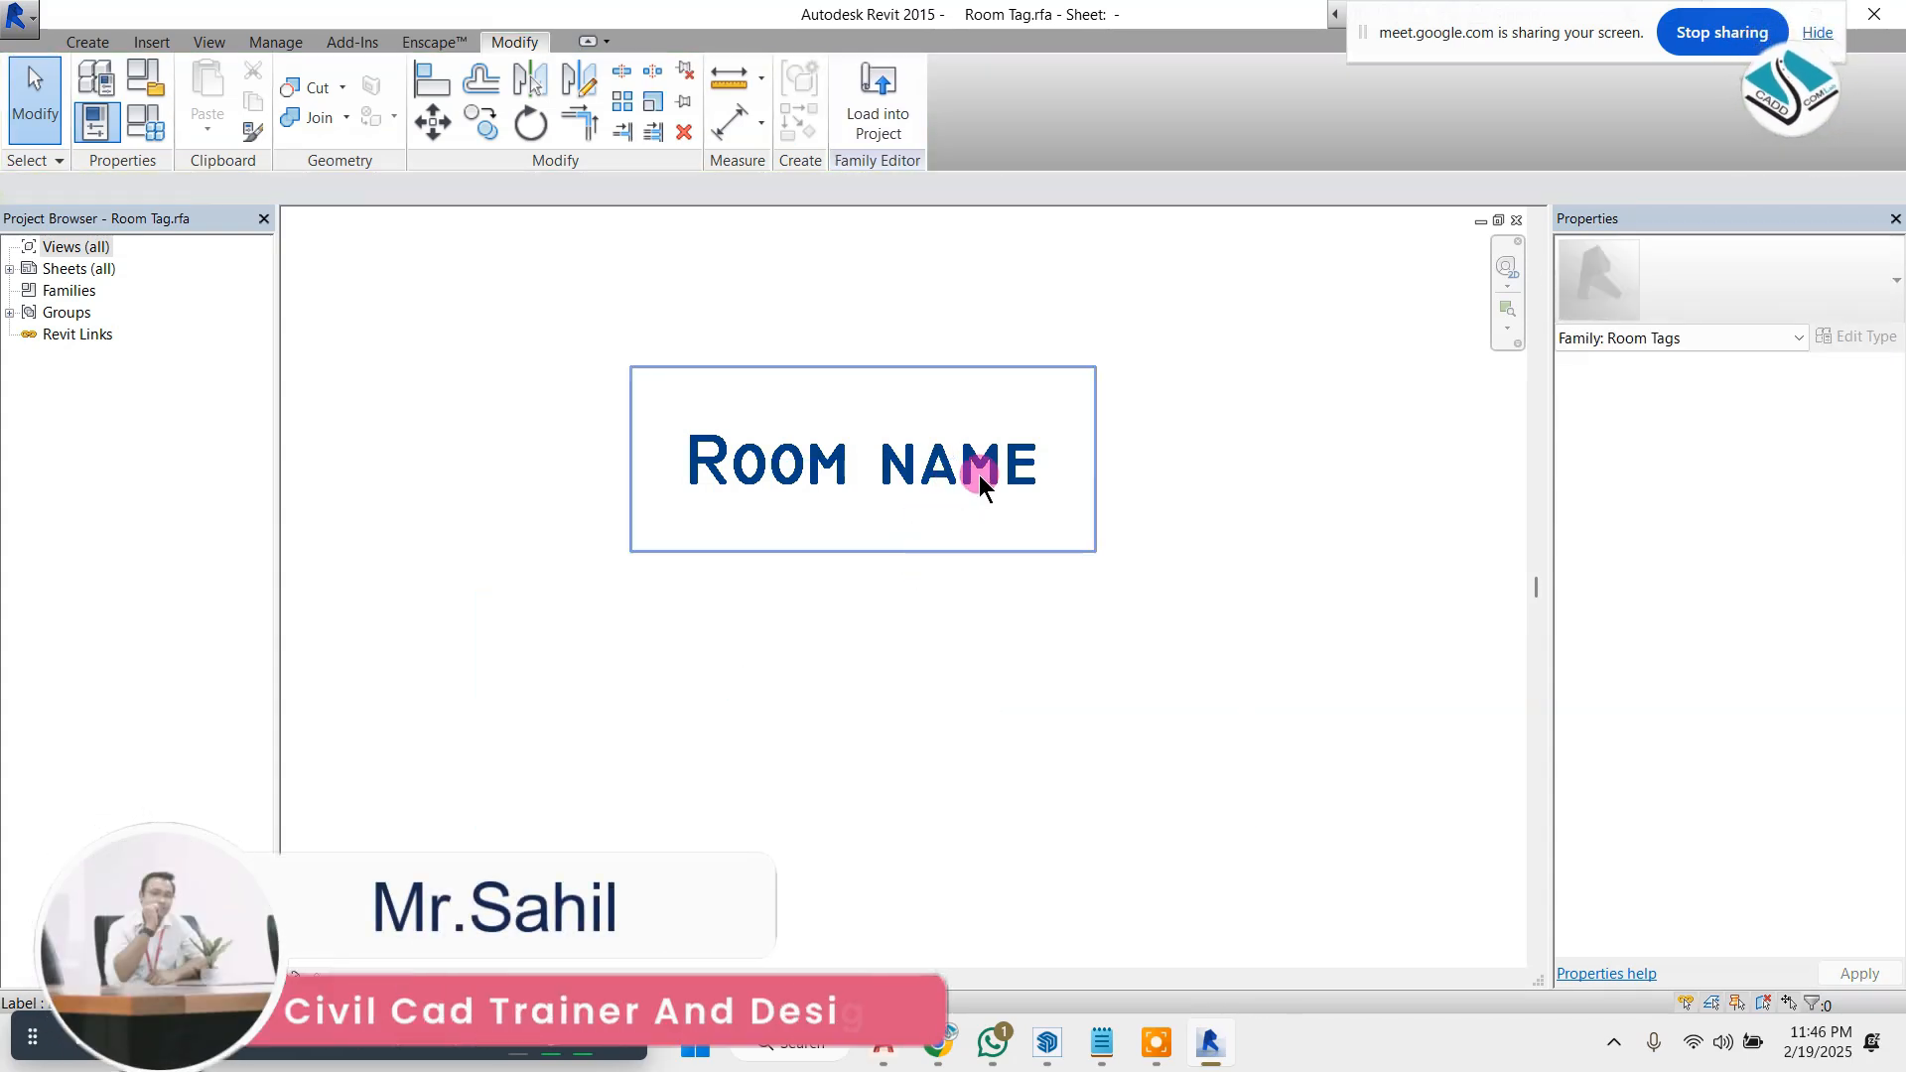
click(977, 474)
key(Delete)
key(ctrl+z)
key(ctrl+z)
key(ctrl+z)
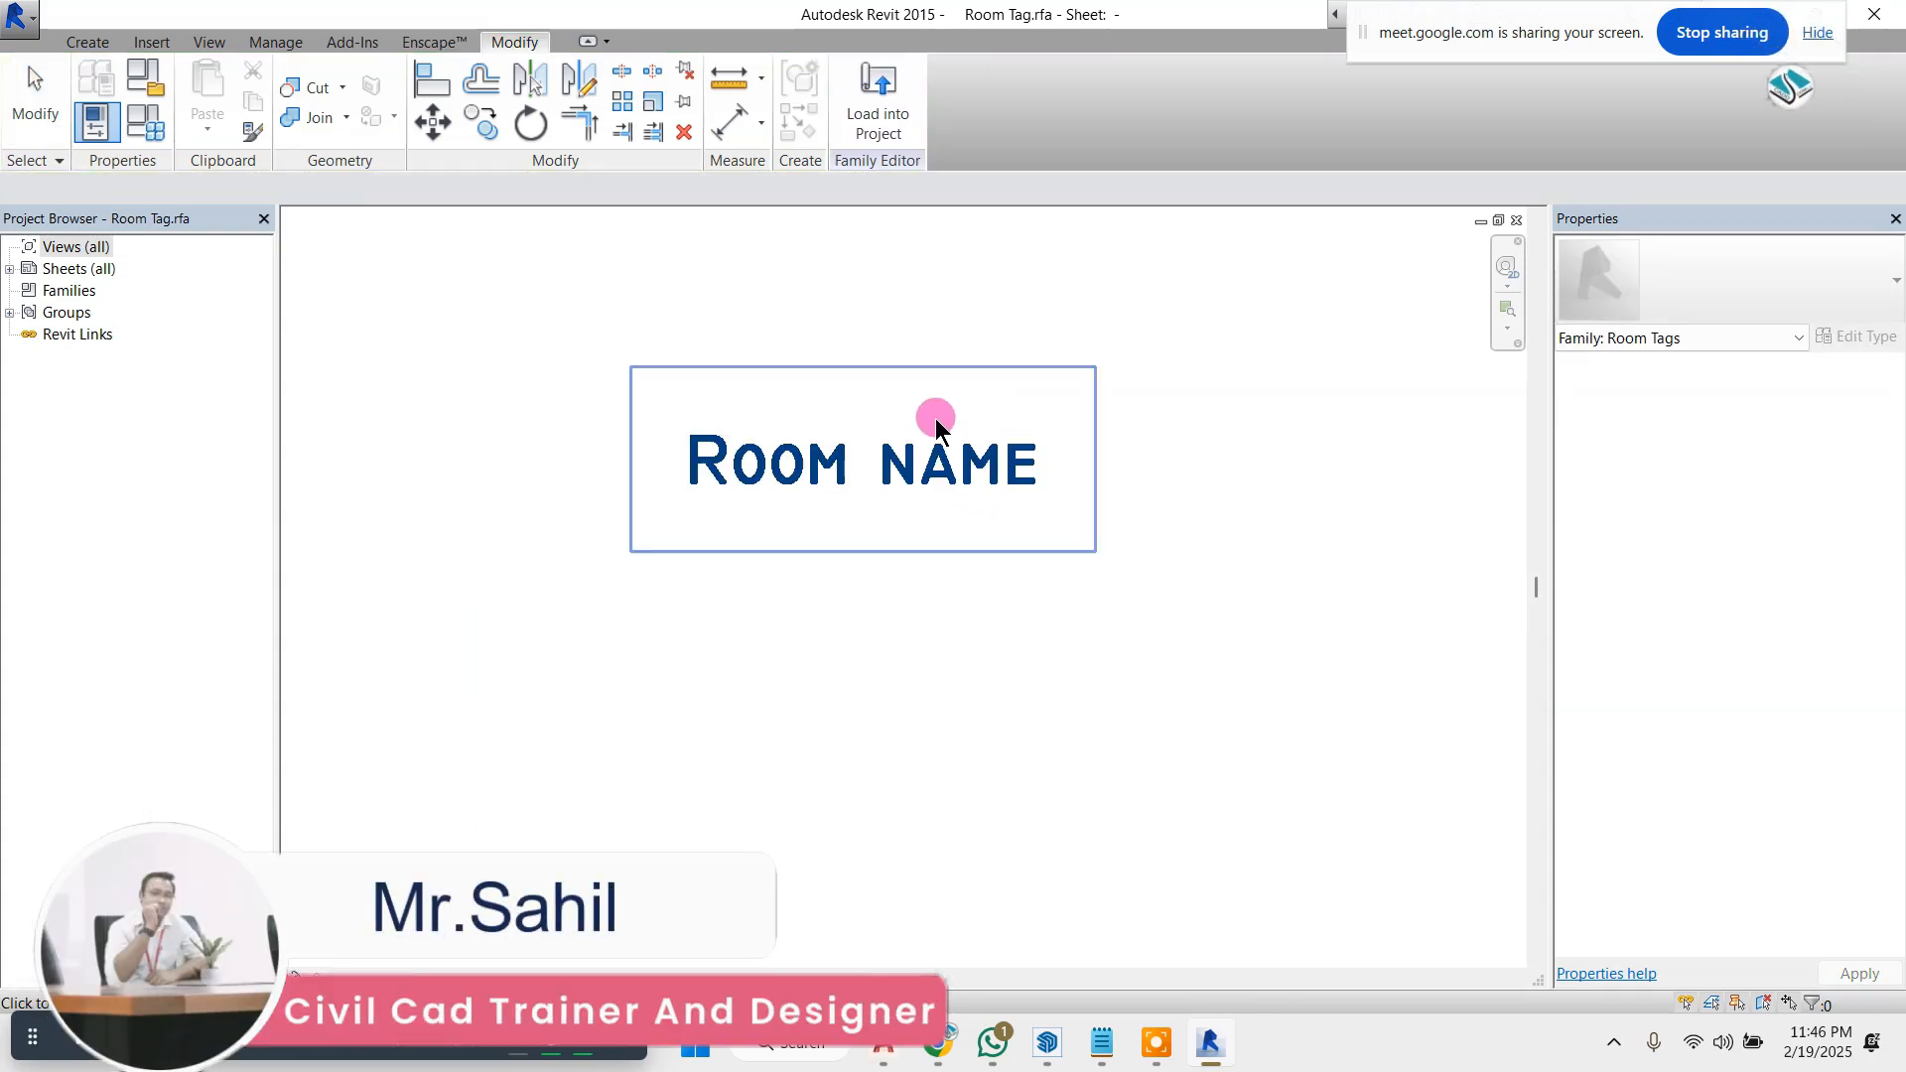
- Check which parameters the Room name, 101 and 150 SF labels are built from
double_click(976, 450)
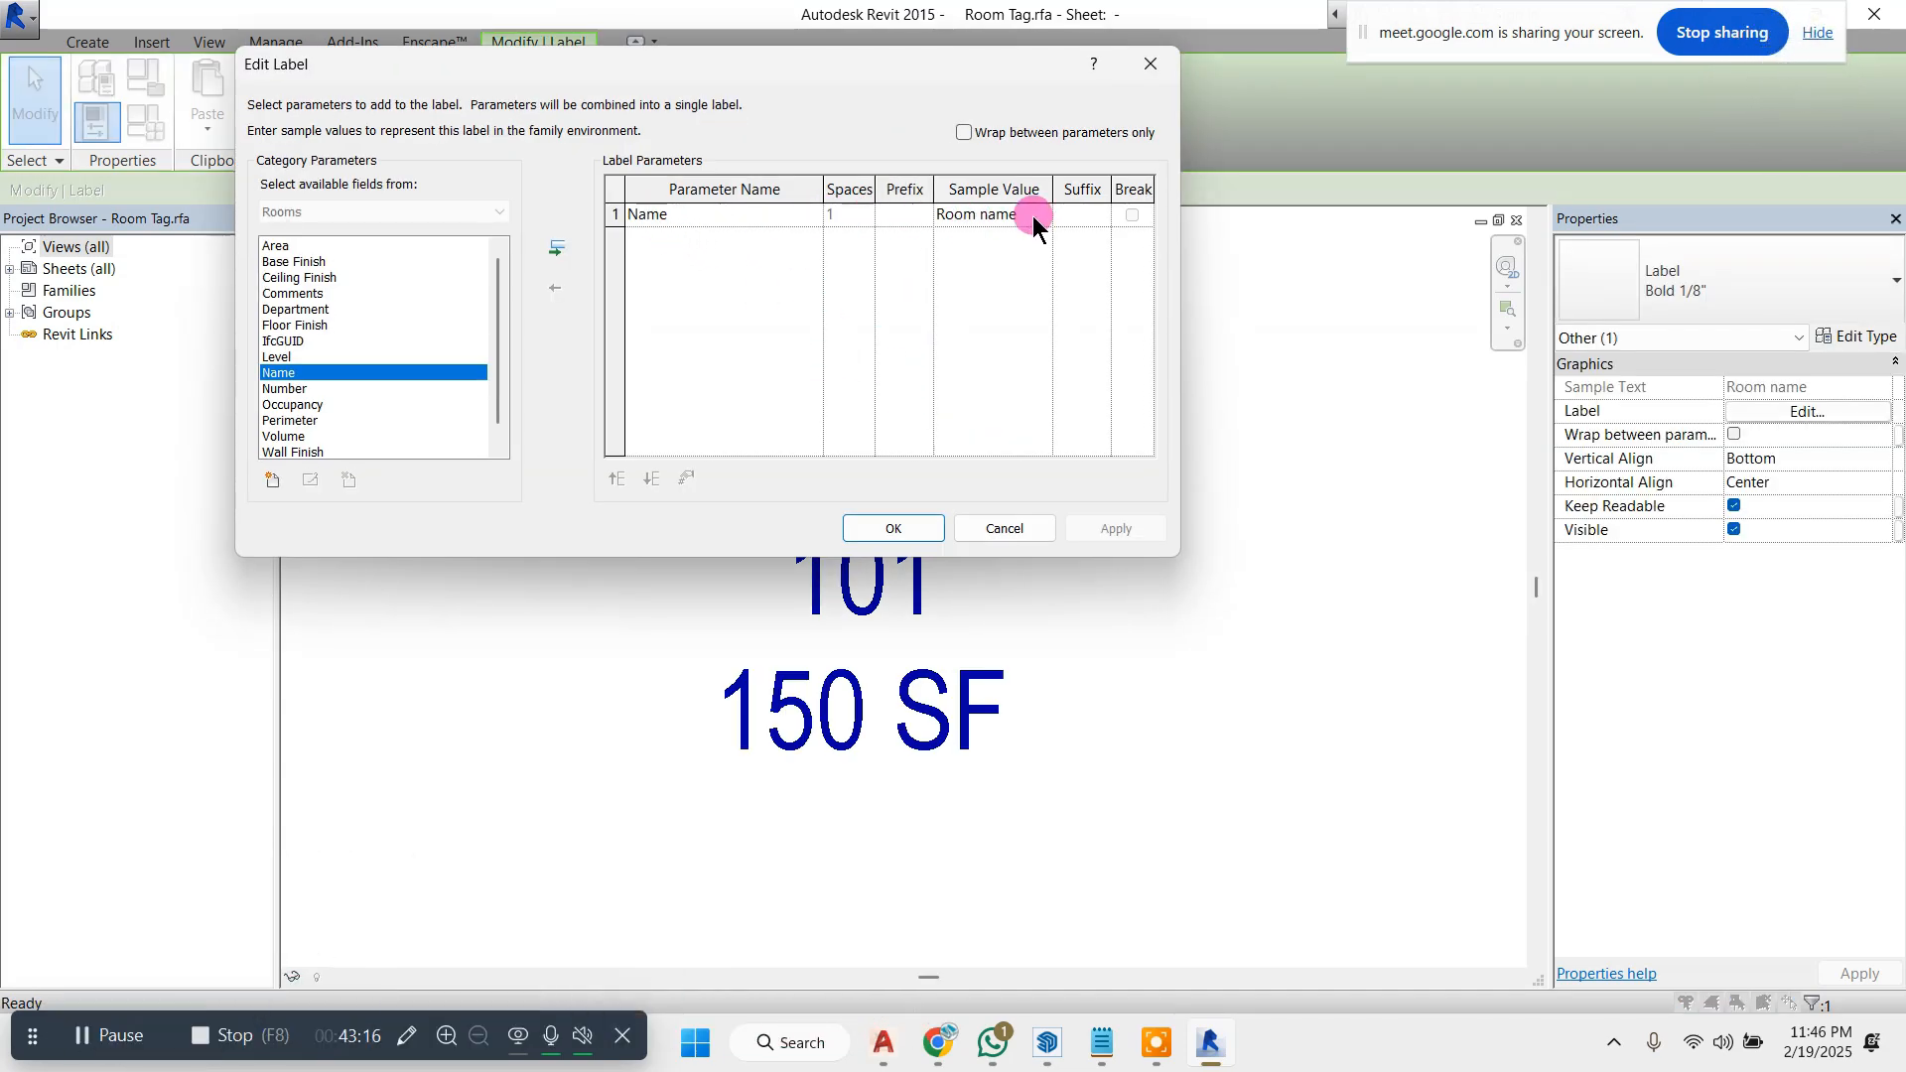
click(902, 533)
click(902, 558)
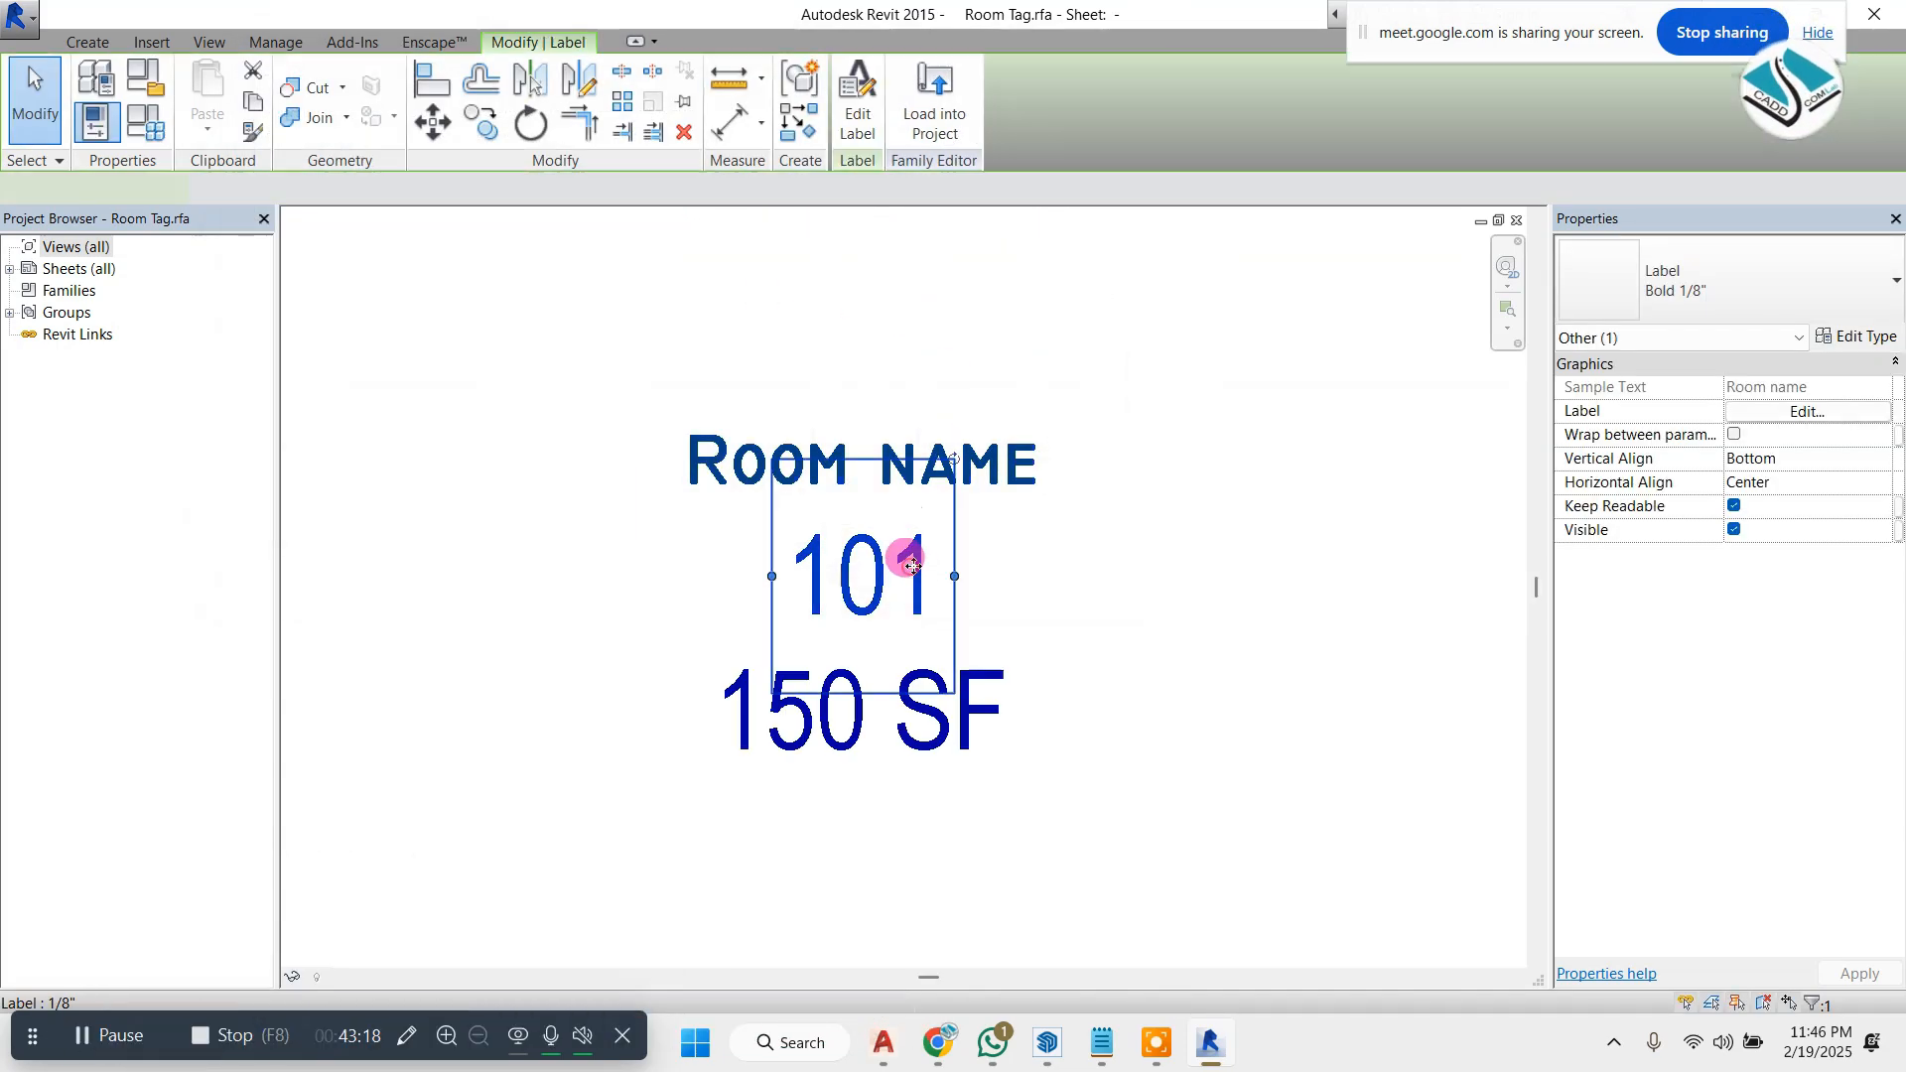
click(860, 99)
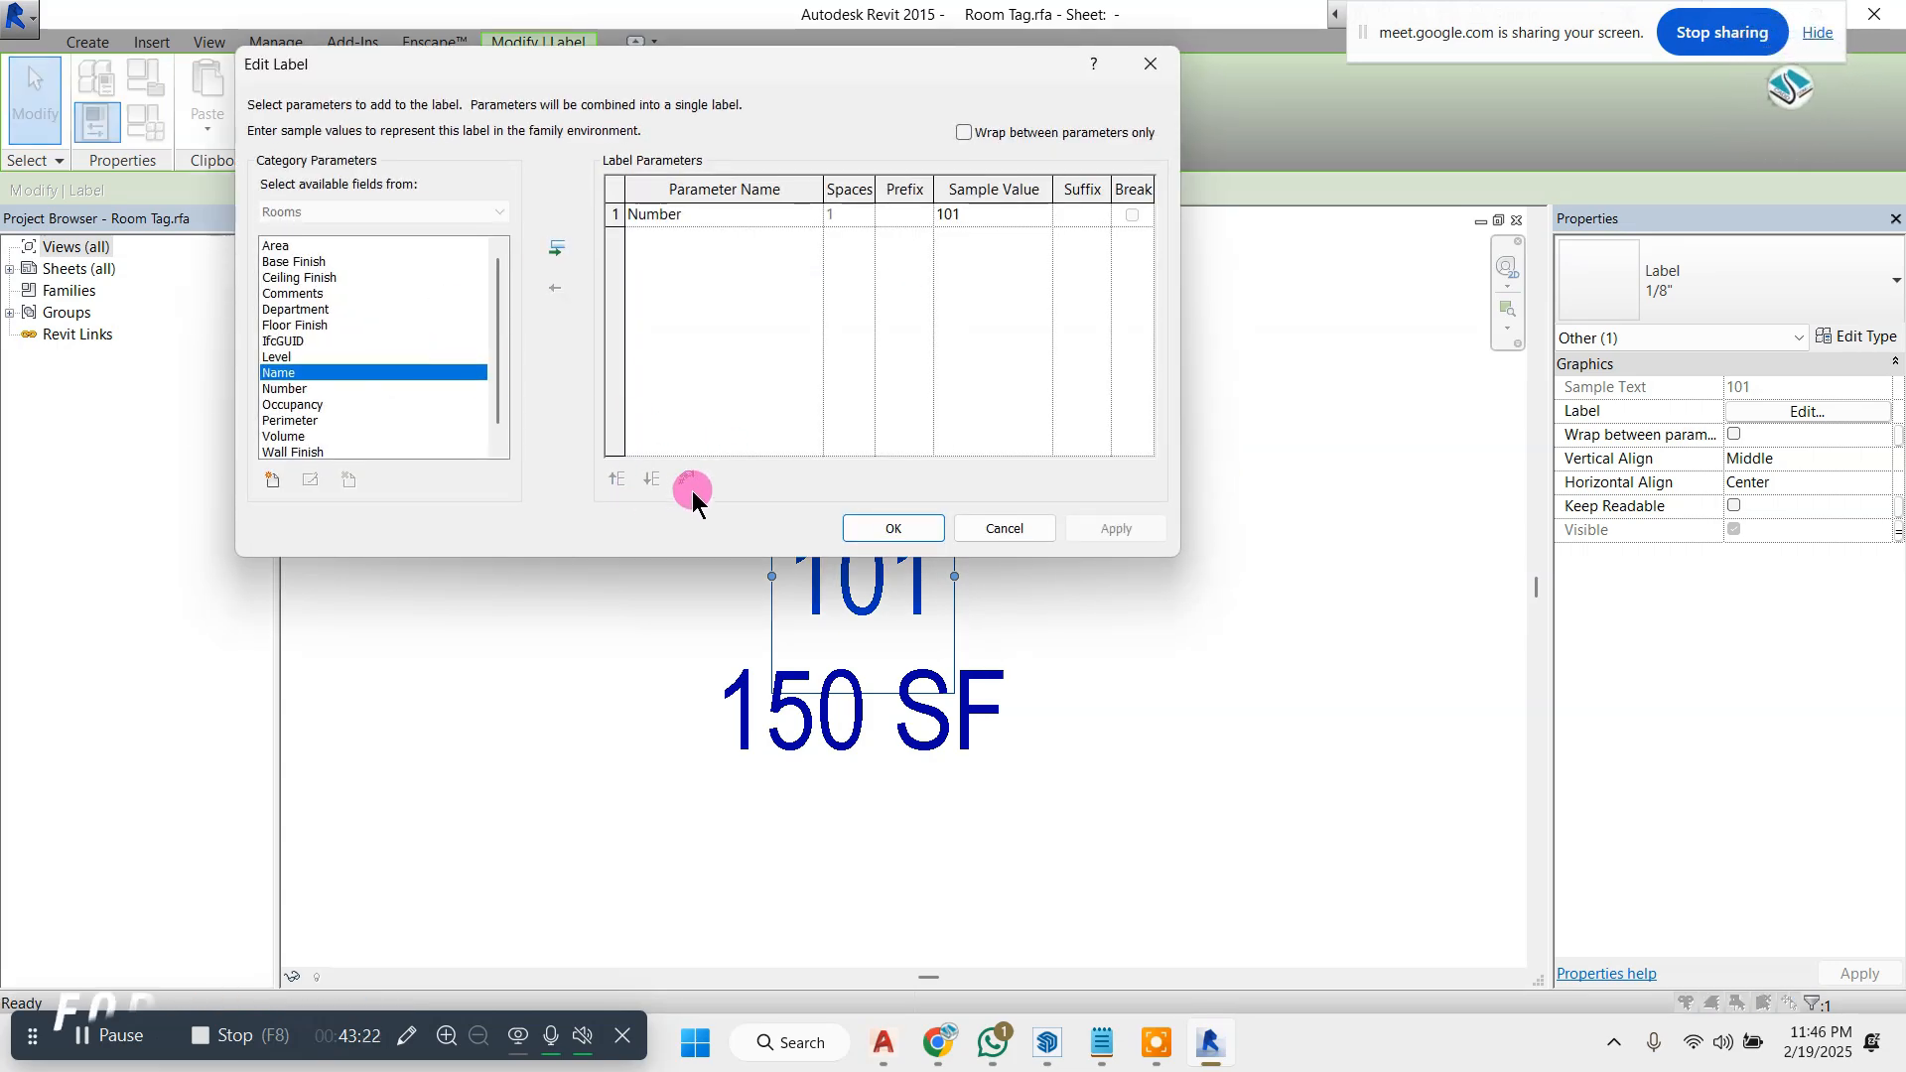
click(892, 528)
click(932, 707)
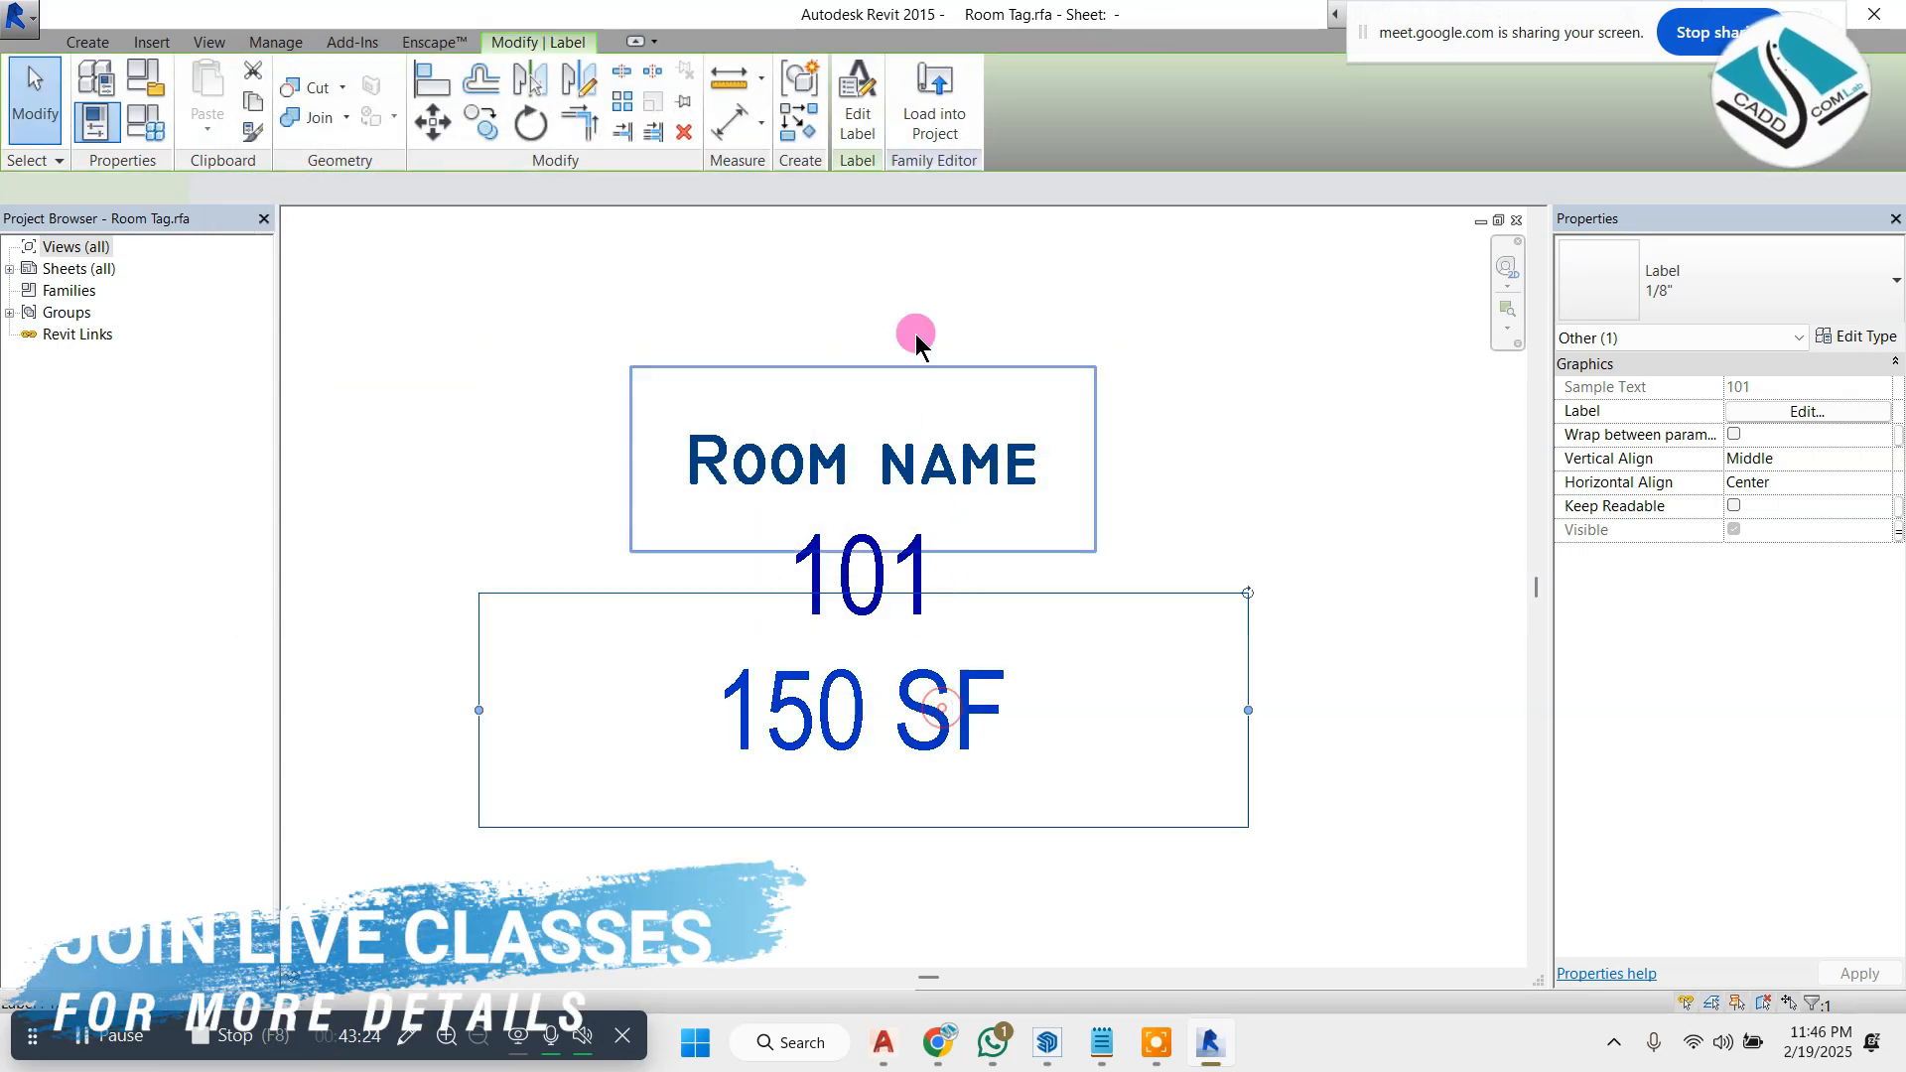
click(860, 103)
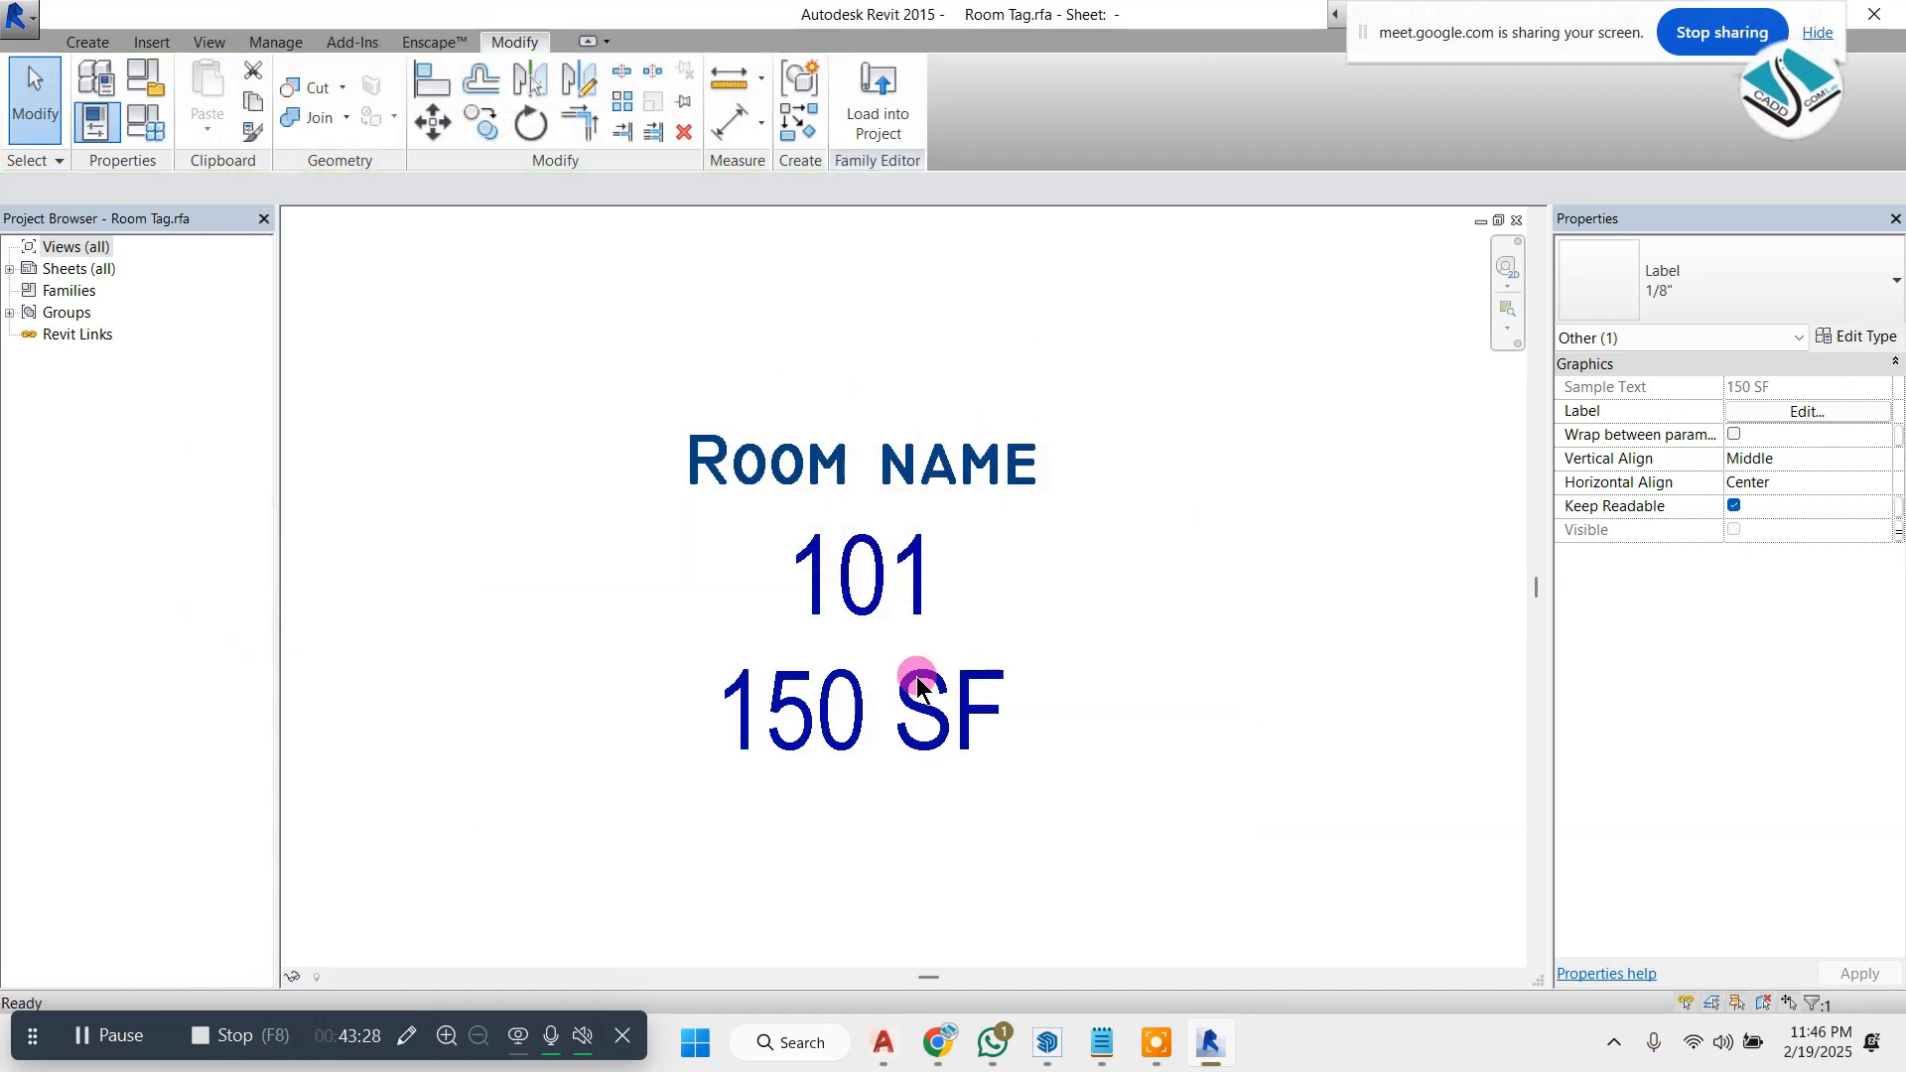
- Delete the 150 SF area label, and review the instance and type properties of the 101 label
click(985, 705)
key(Delete)
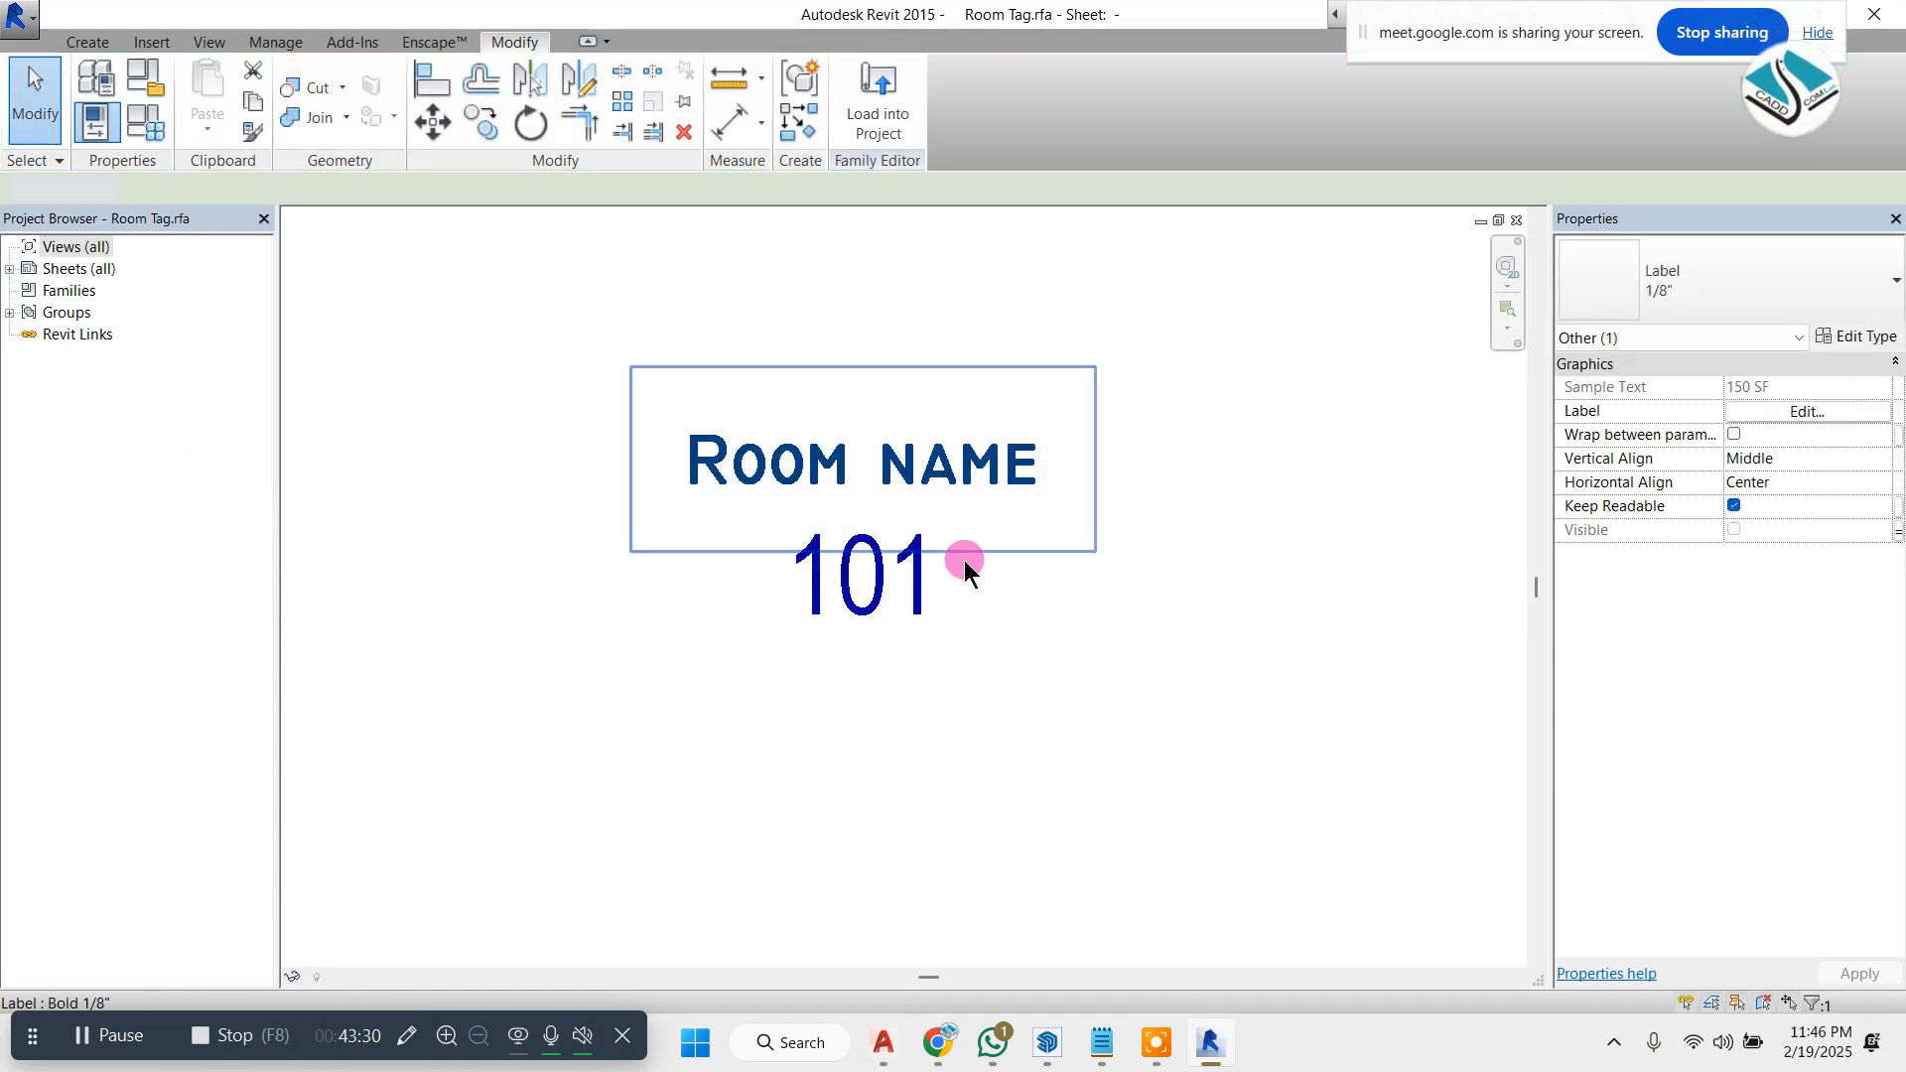
click(901, 553)
click(928, 600)
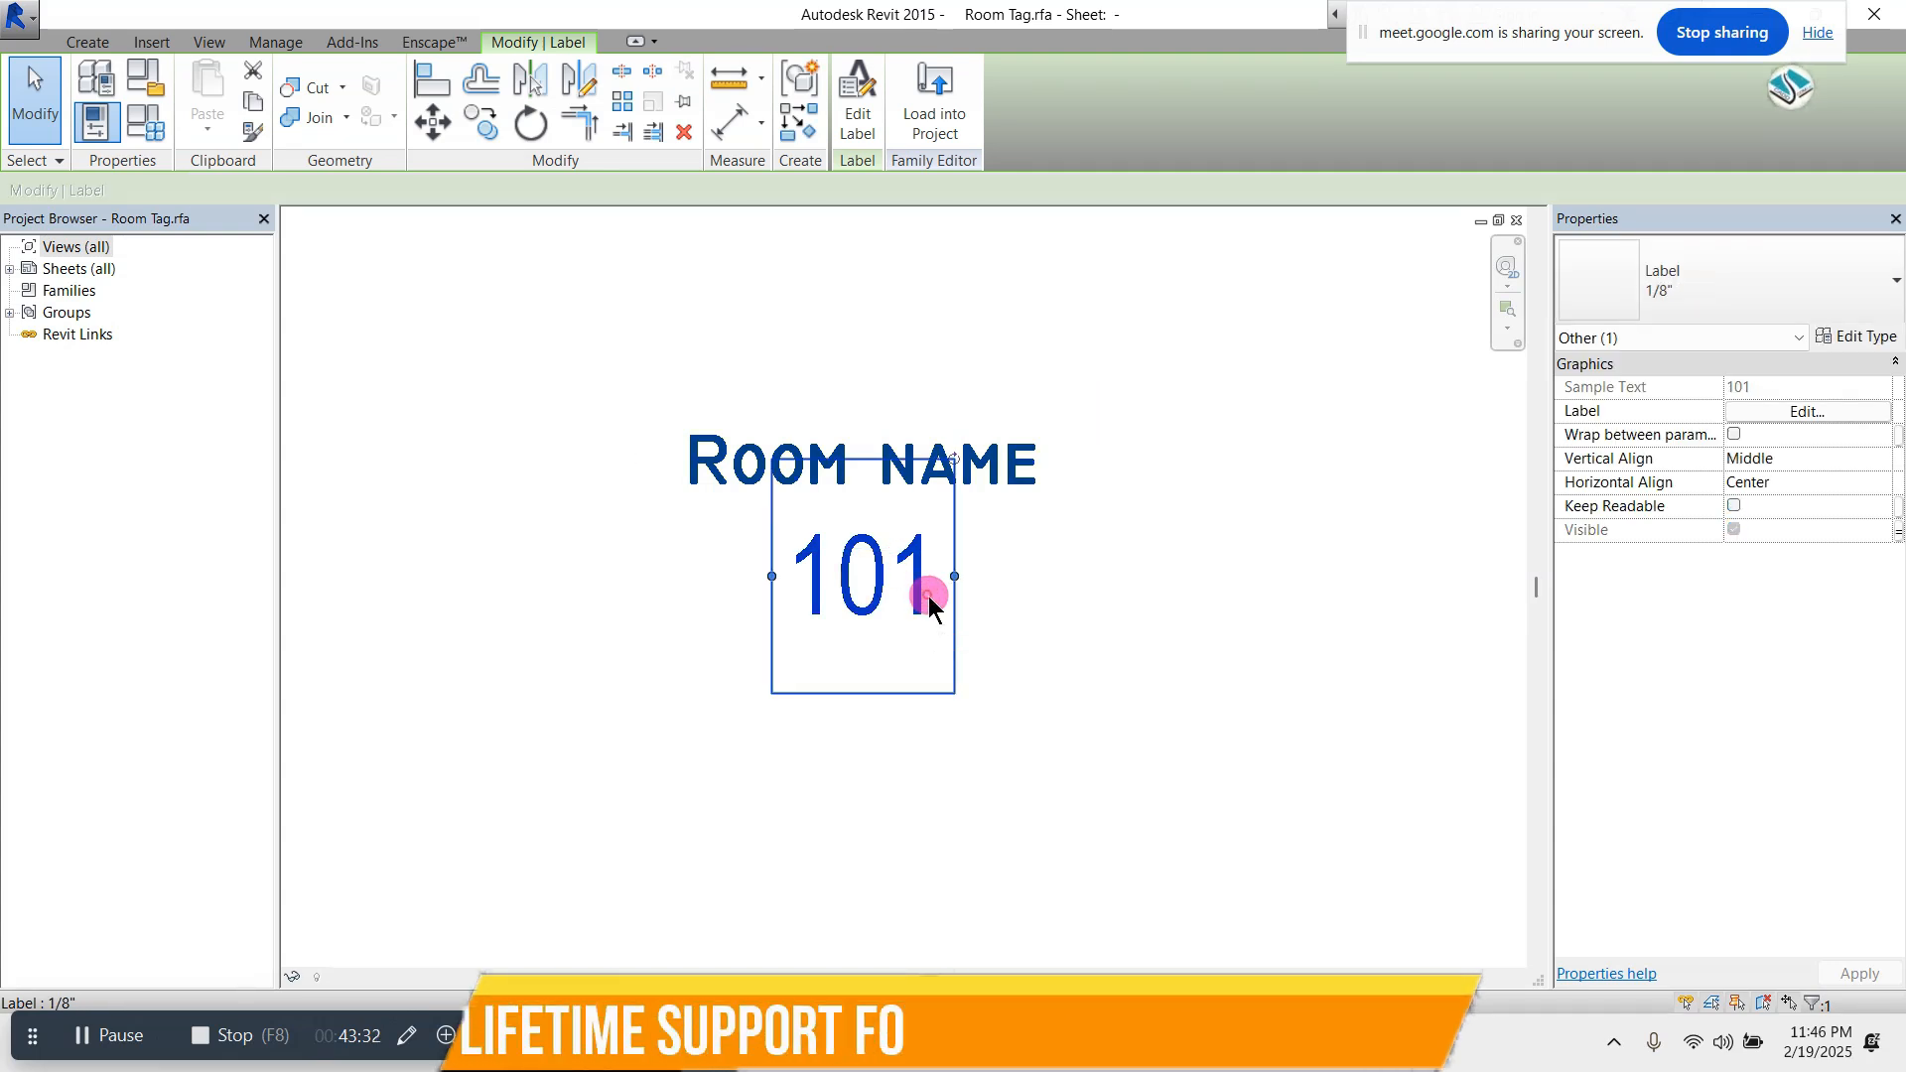
scroll(949, 574, up, 1)
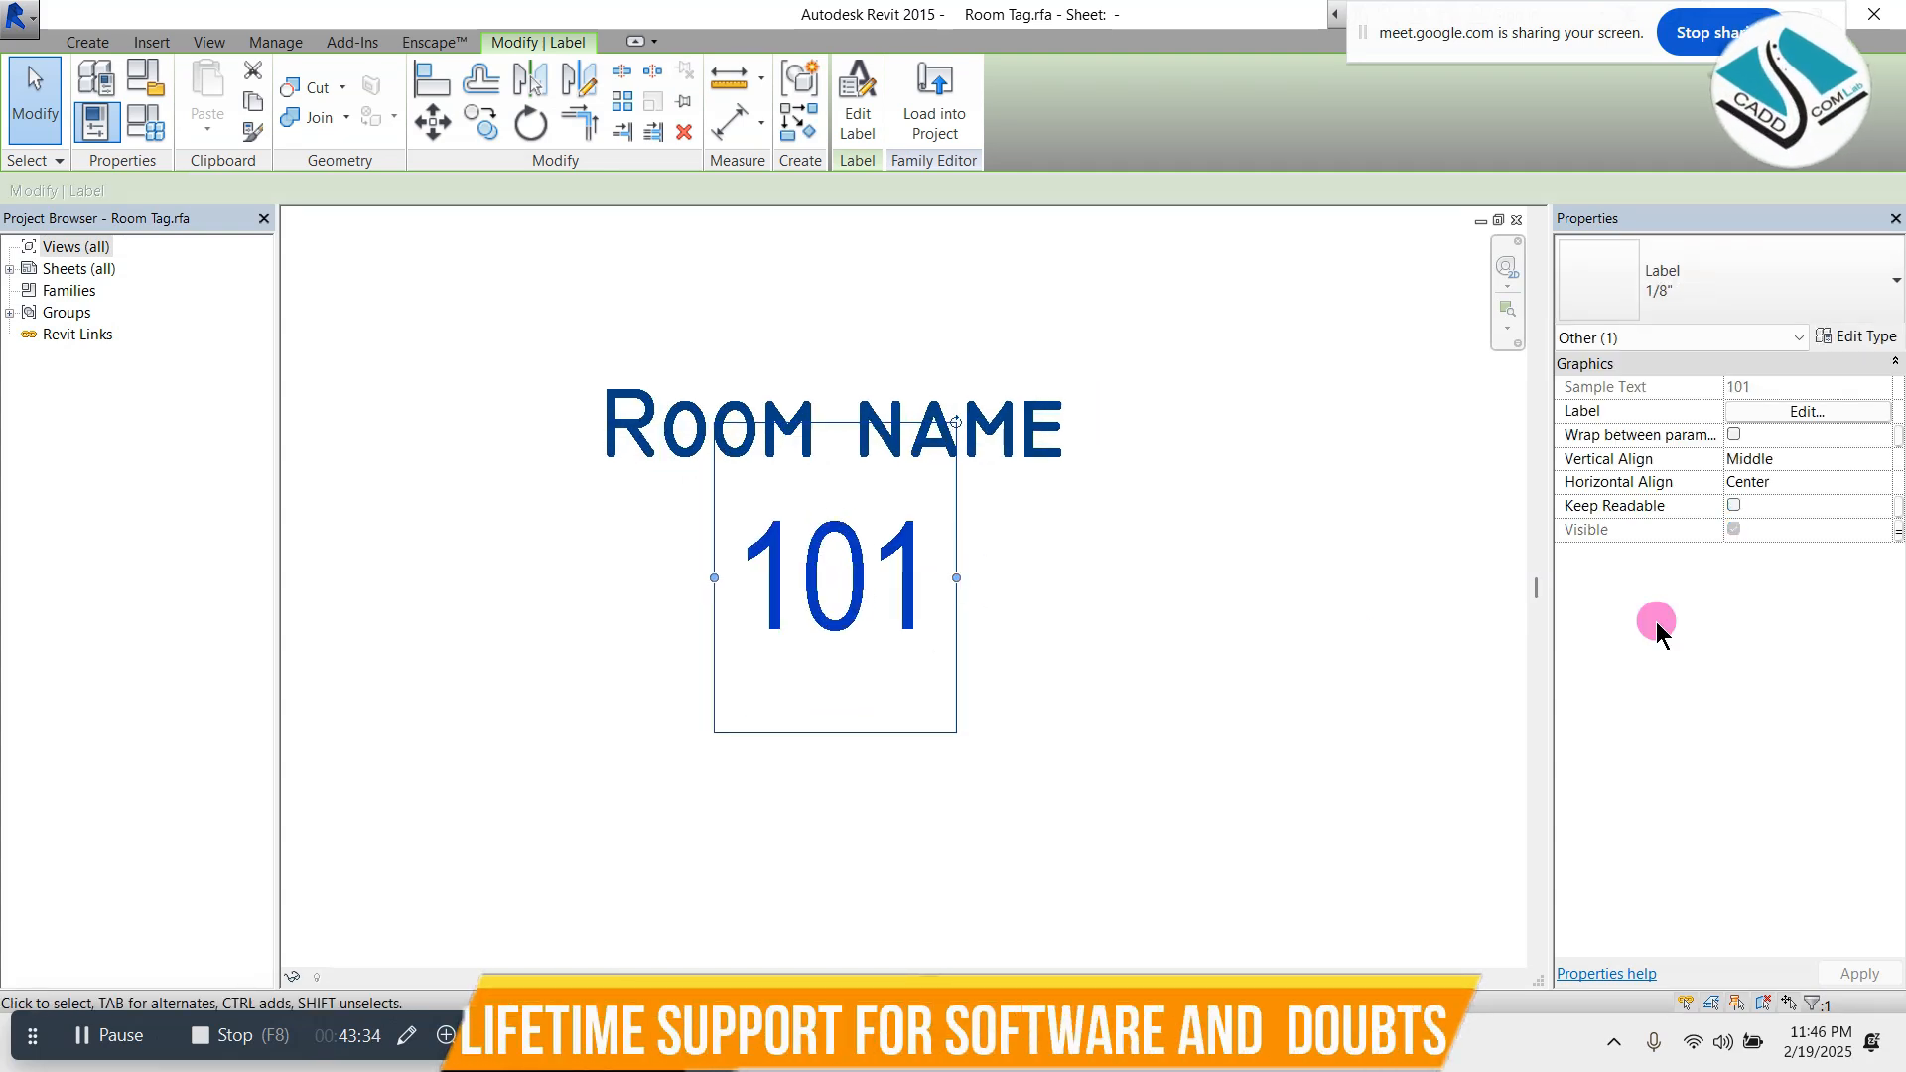
click(1731, 508)
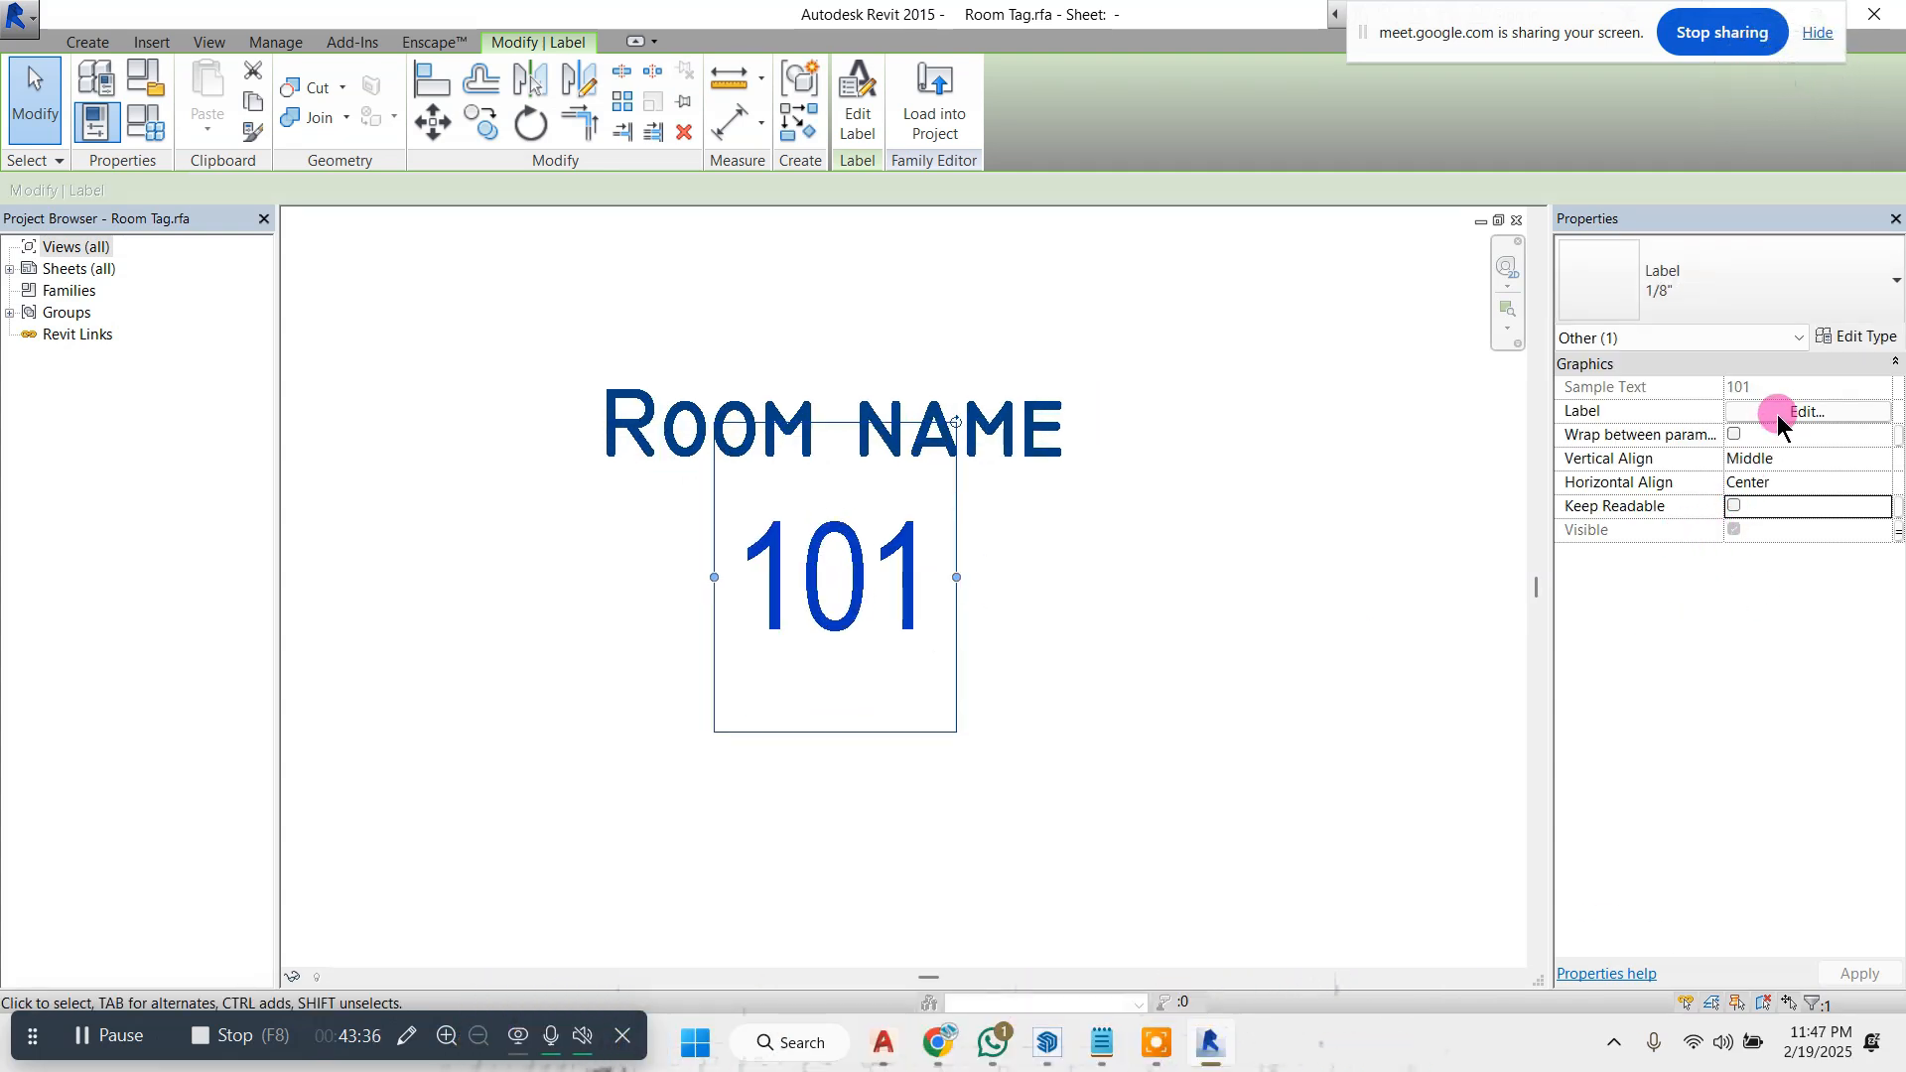
click(1842, 339)
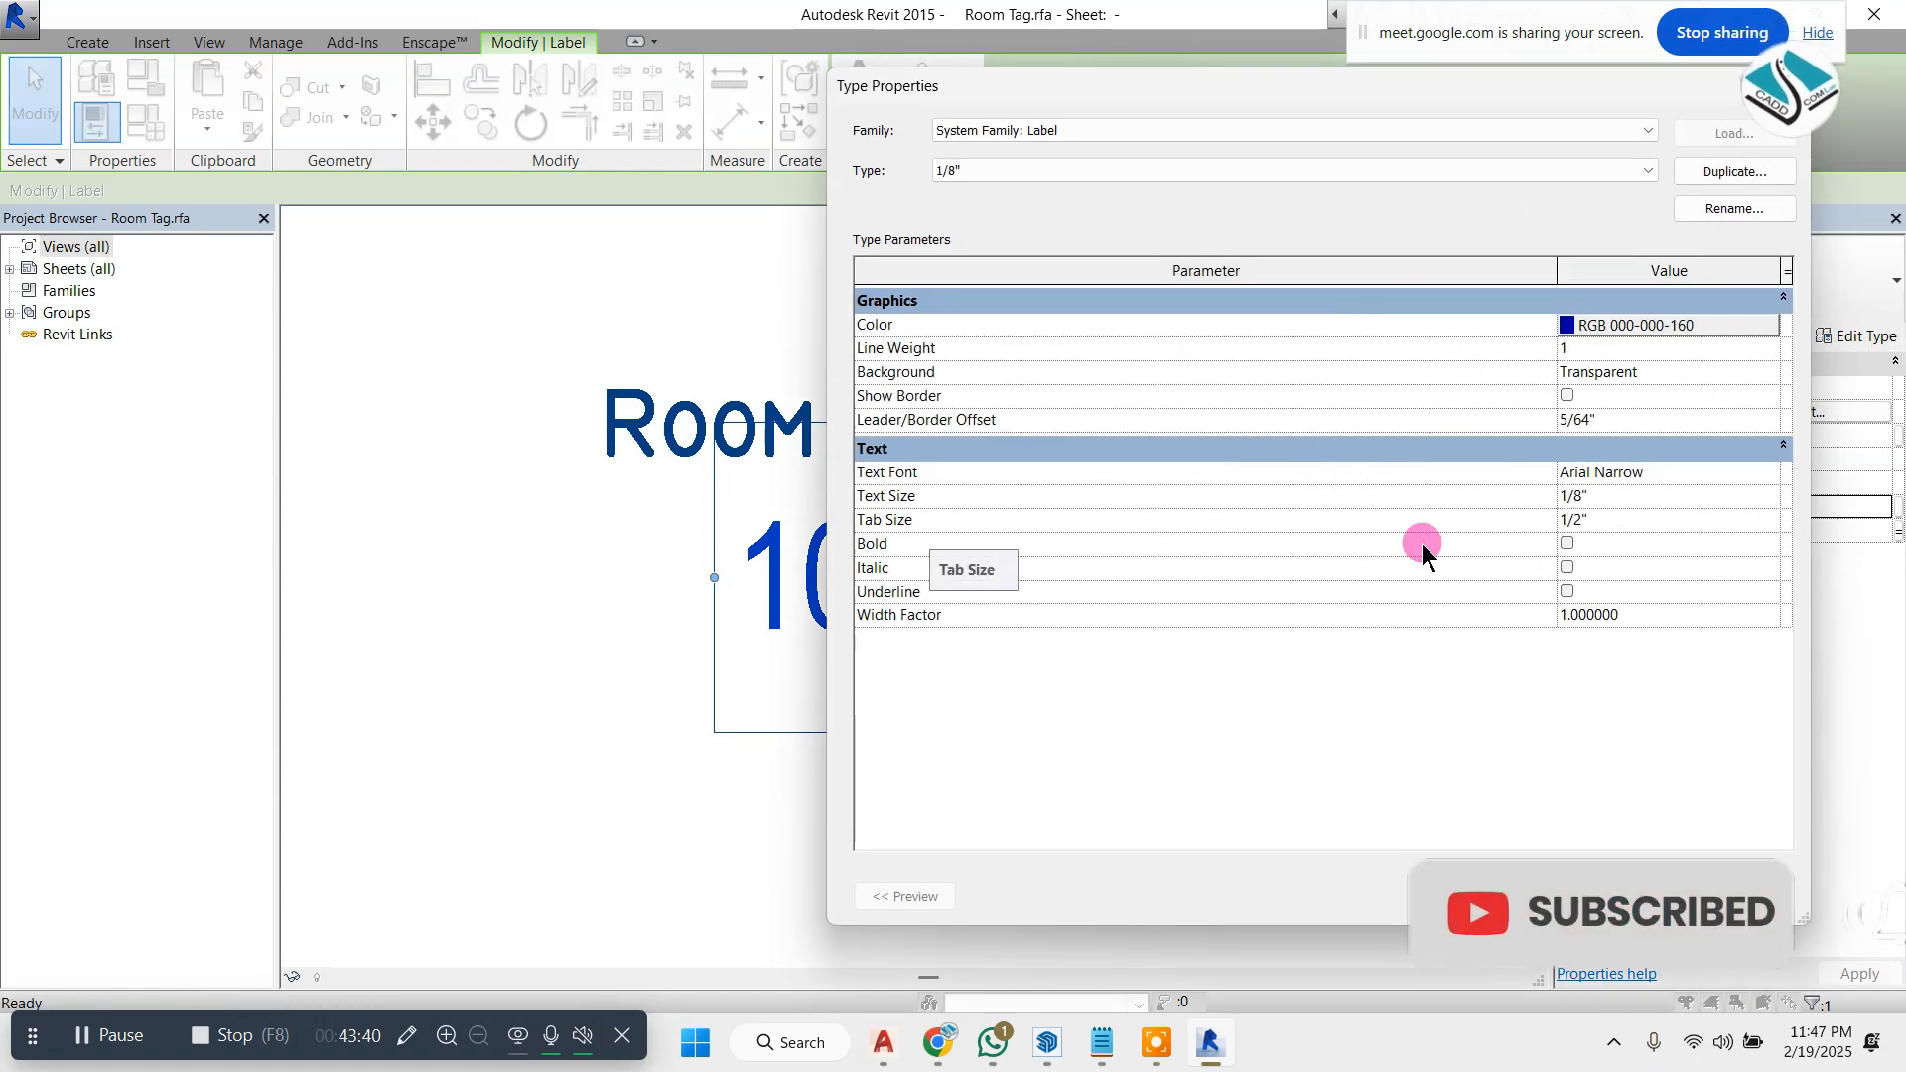
key(Escape)
click(882, 517)
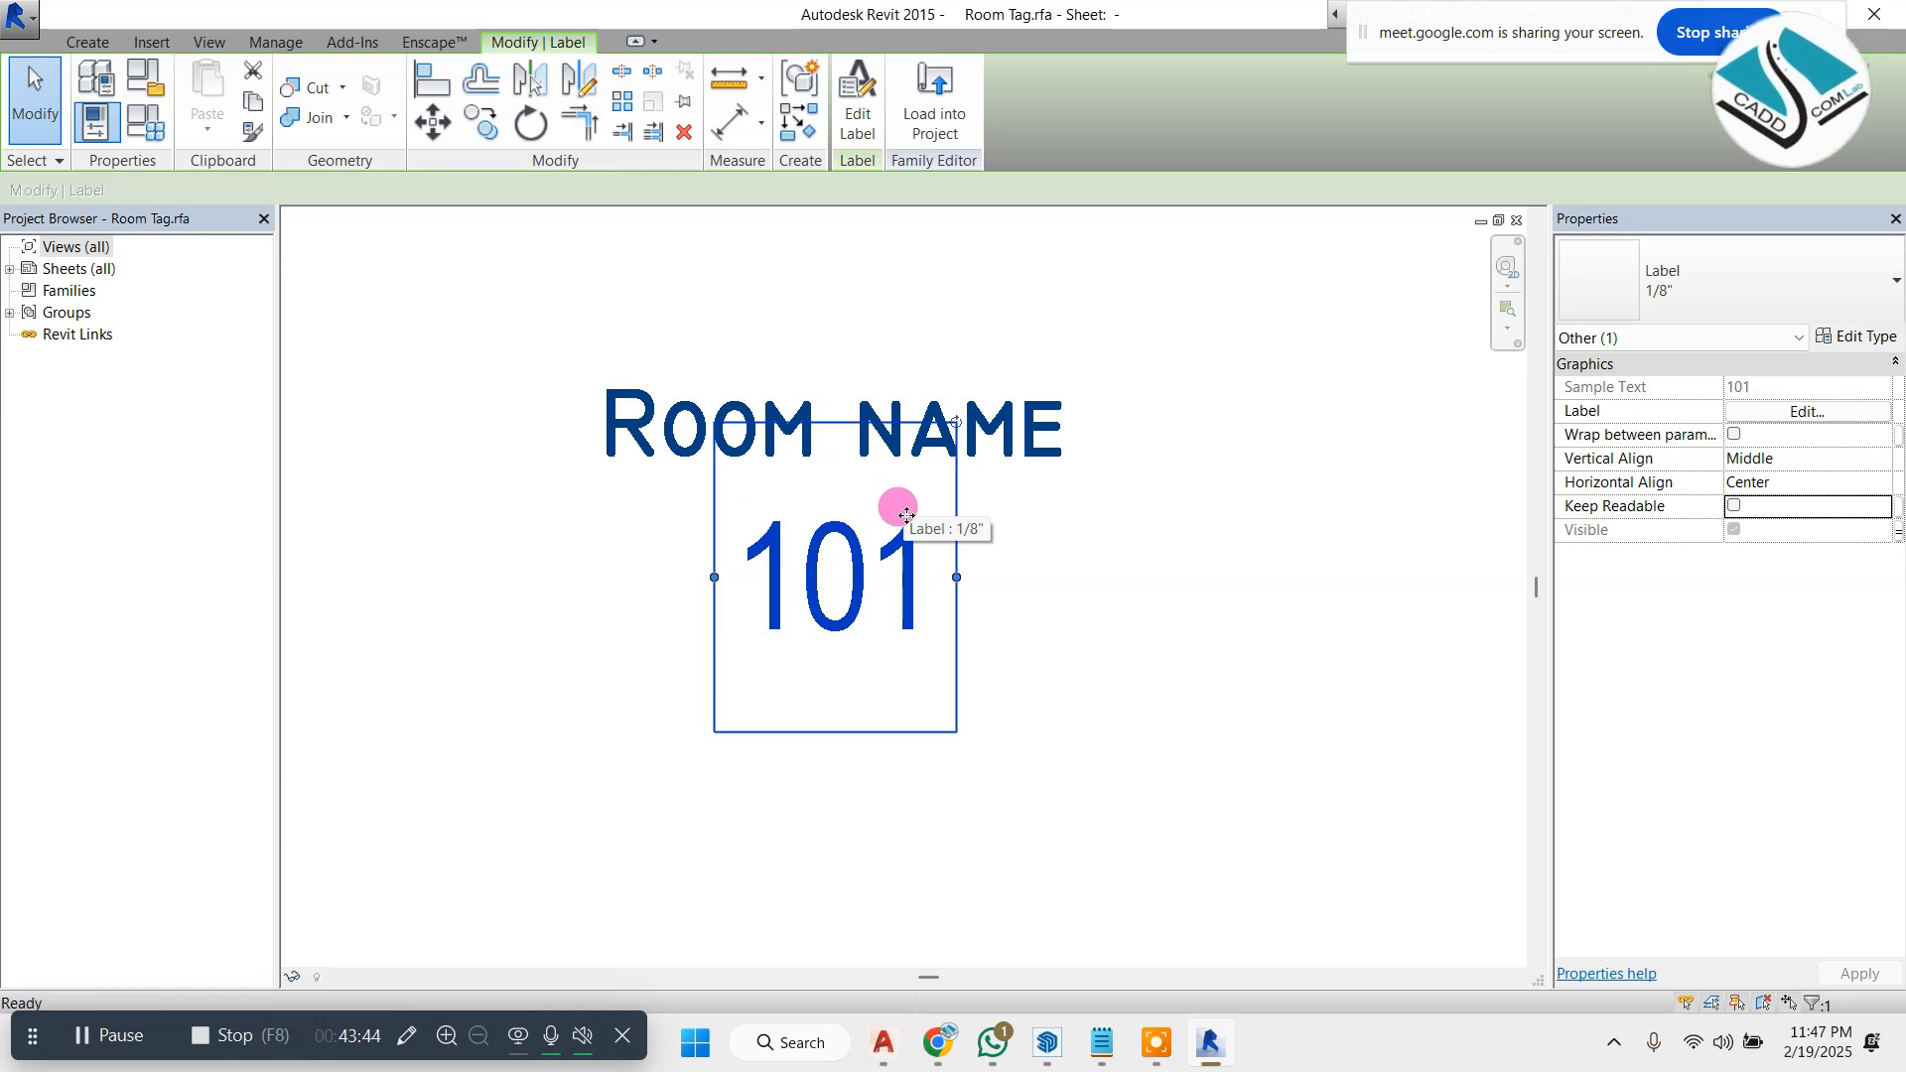
- Draw a rectangle with detail lines around the 101 room number label
key(Escape)
scroll(906, 558, up, 1)
click(105, 44)
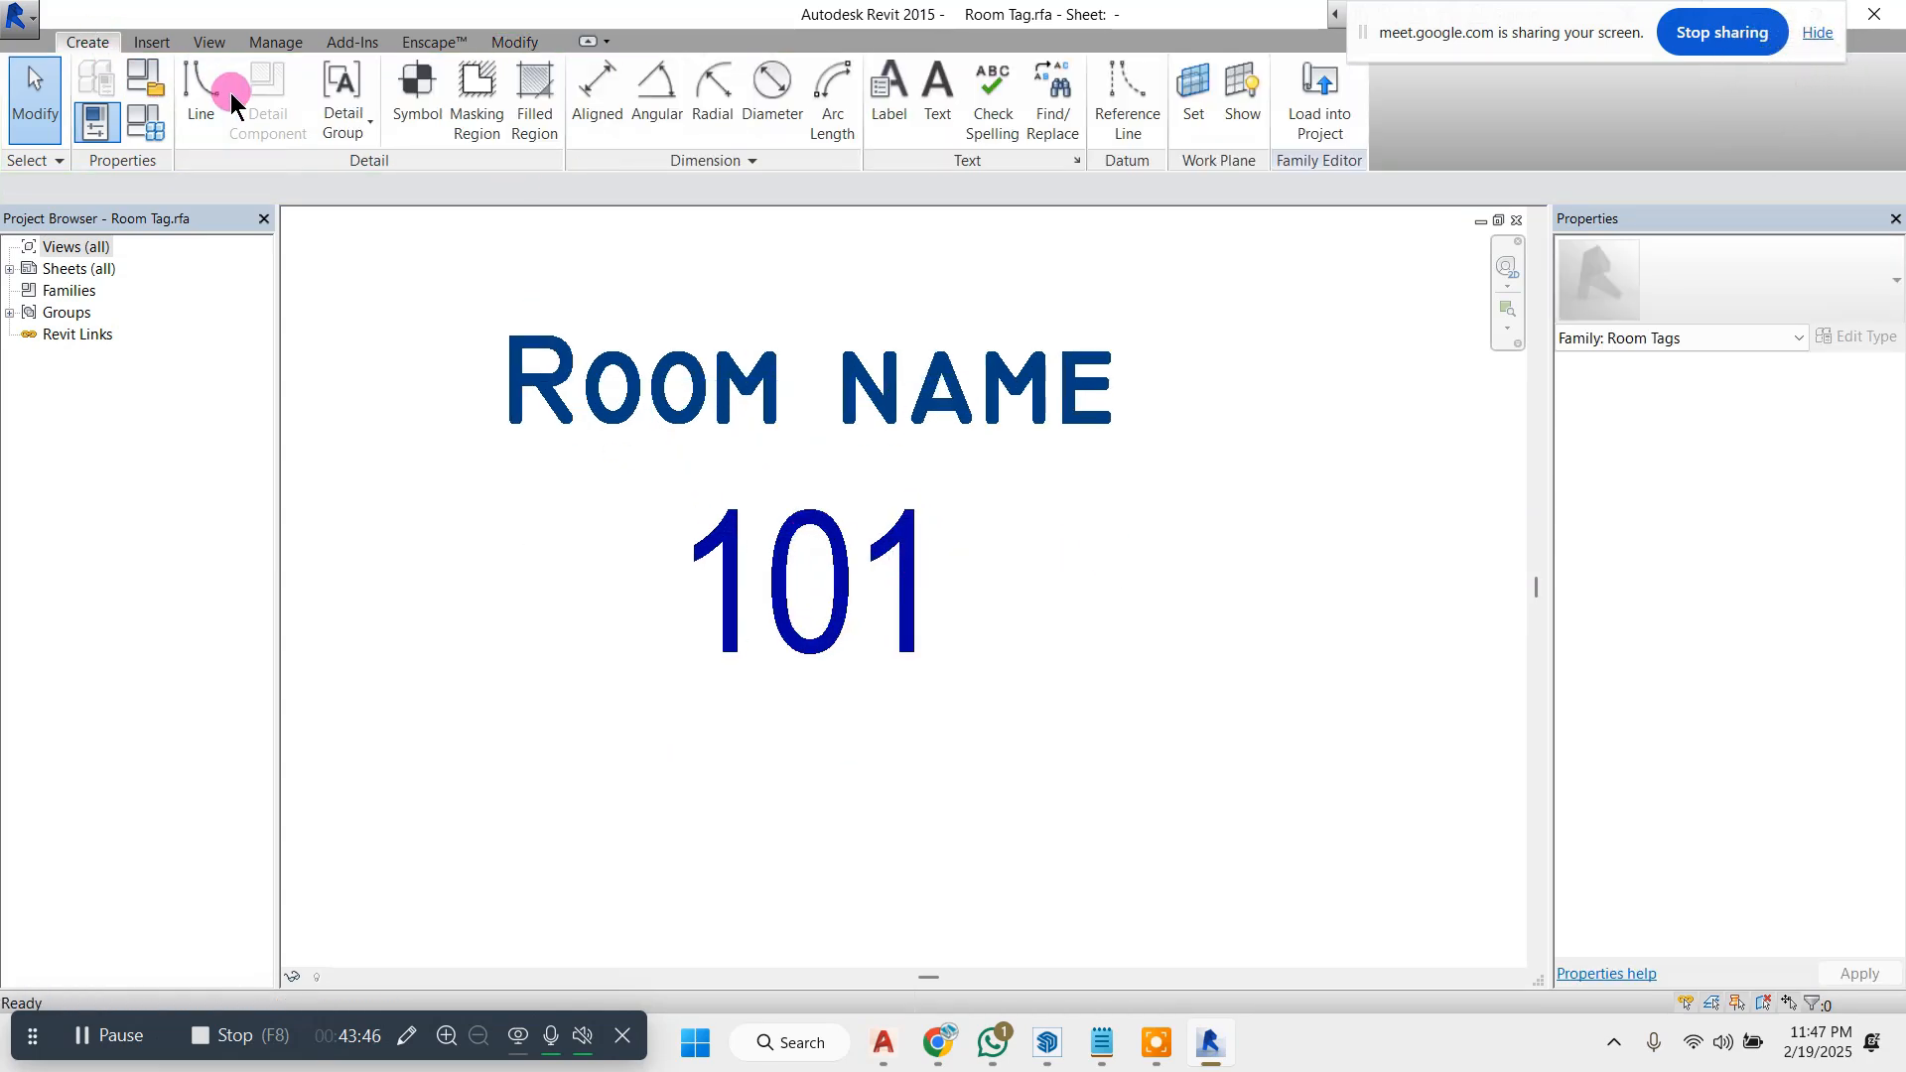
click(202, 99)
click(876, 73)
scroll(804, 536, up, 1)
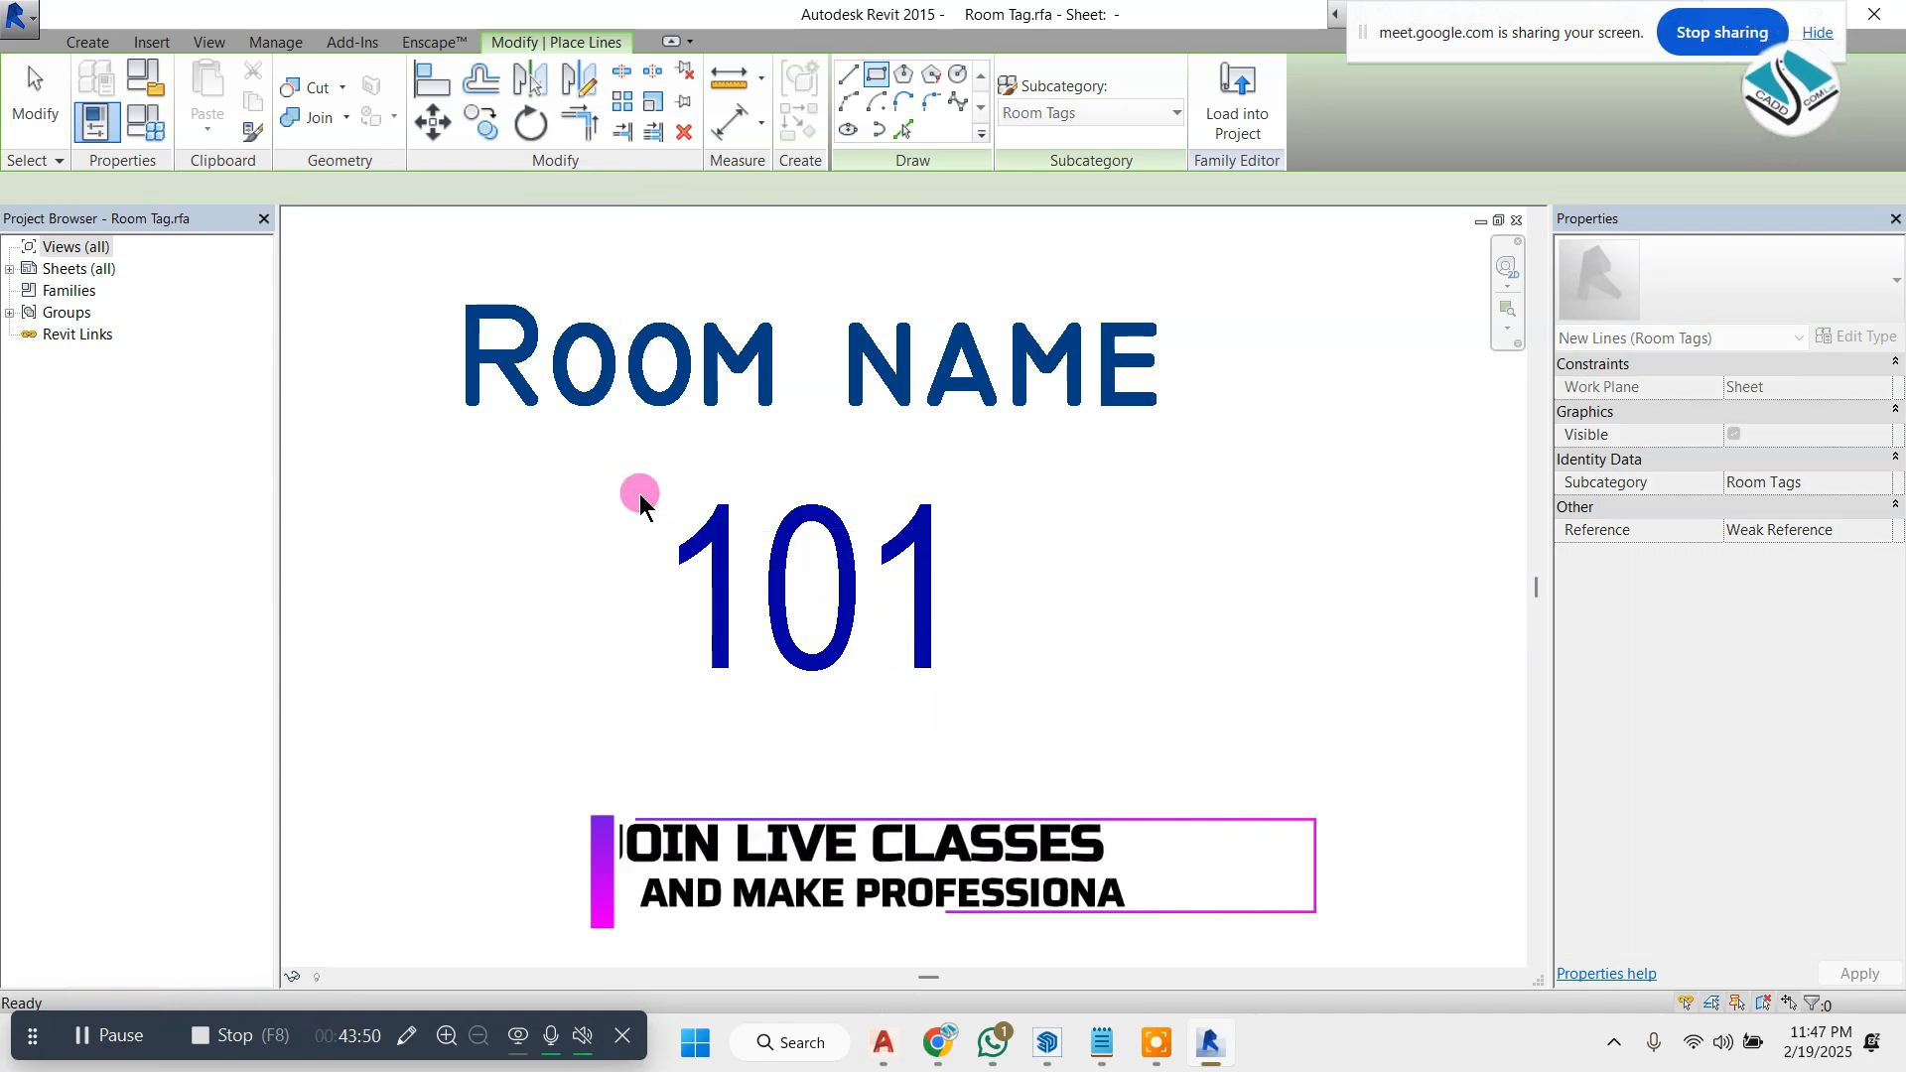
click(606, 476)
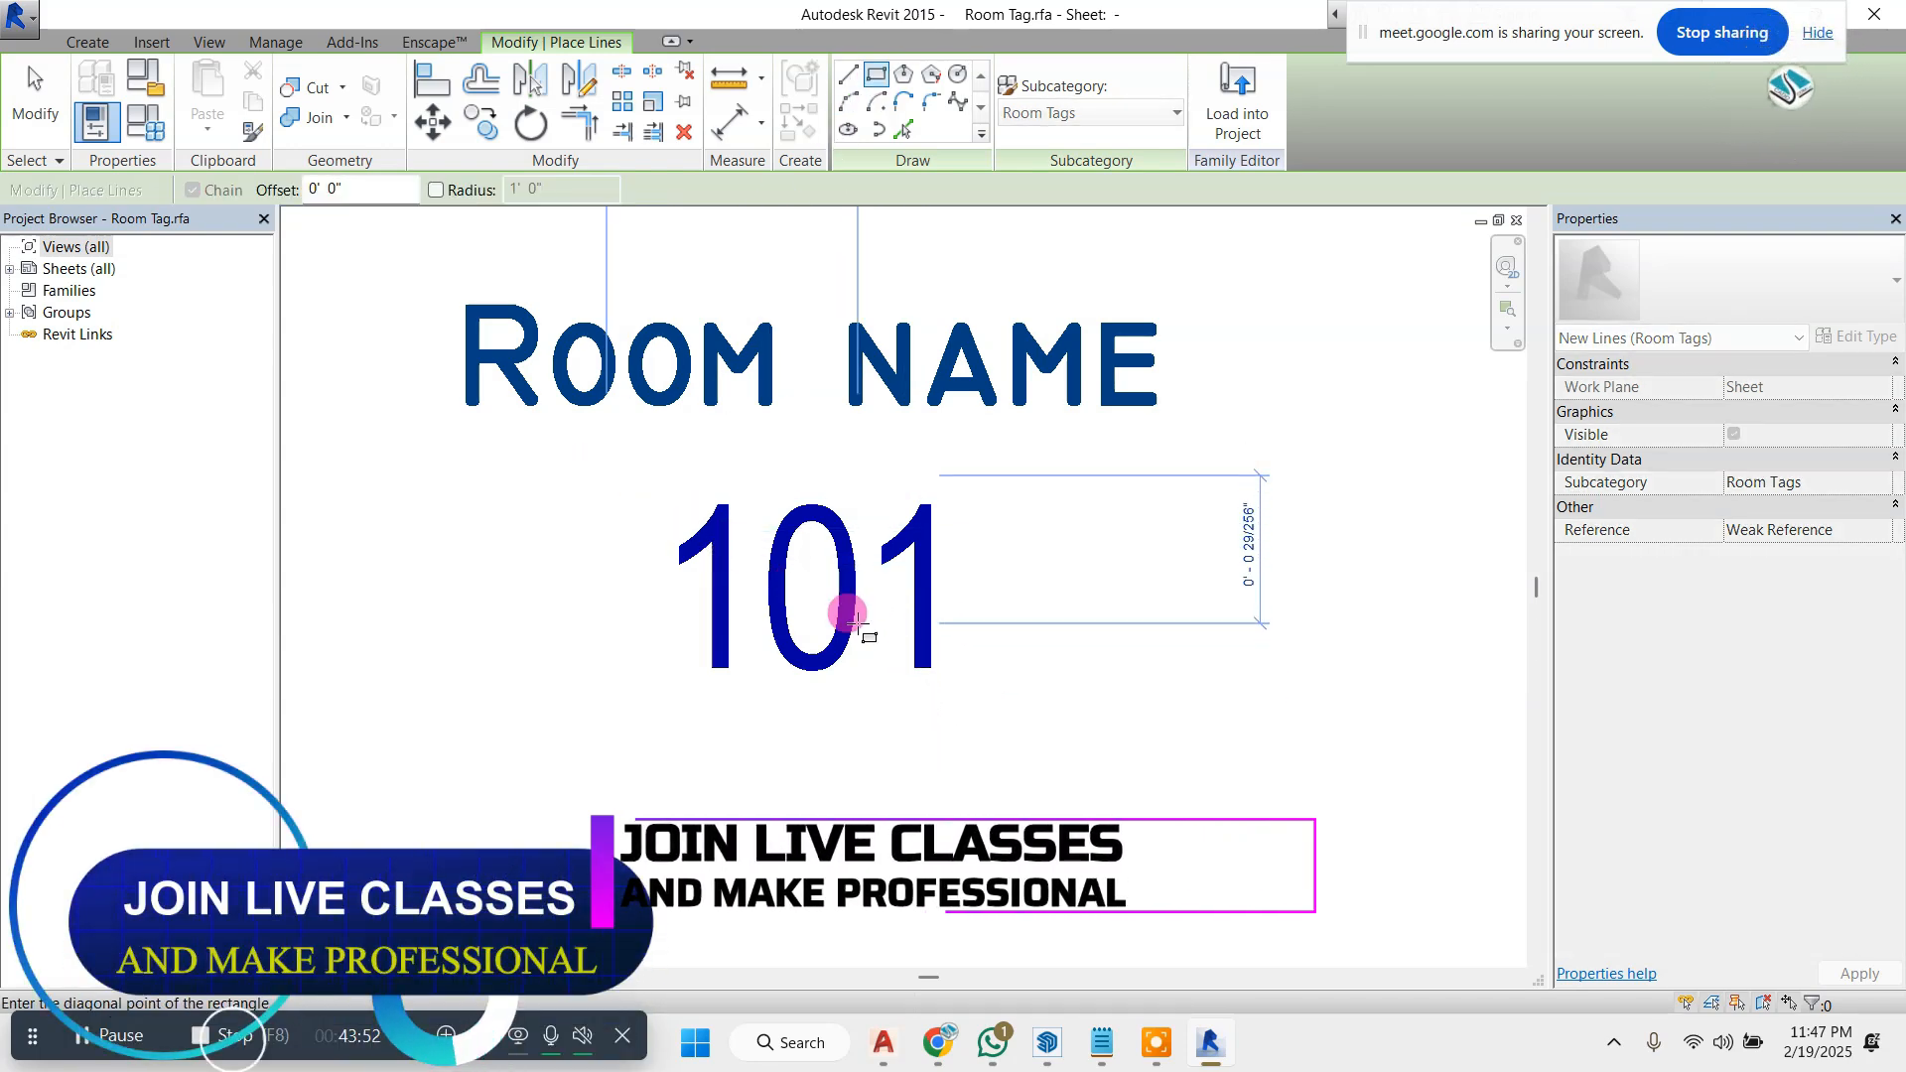
click(1036, 679)
scroll(893, 596, down, 2)
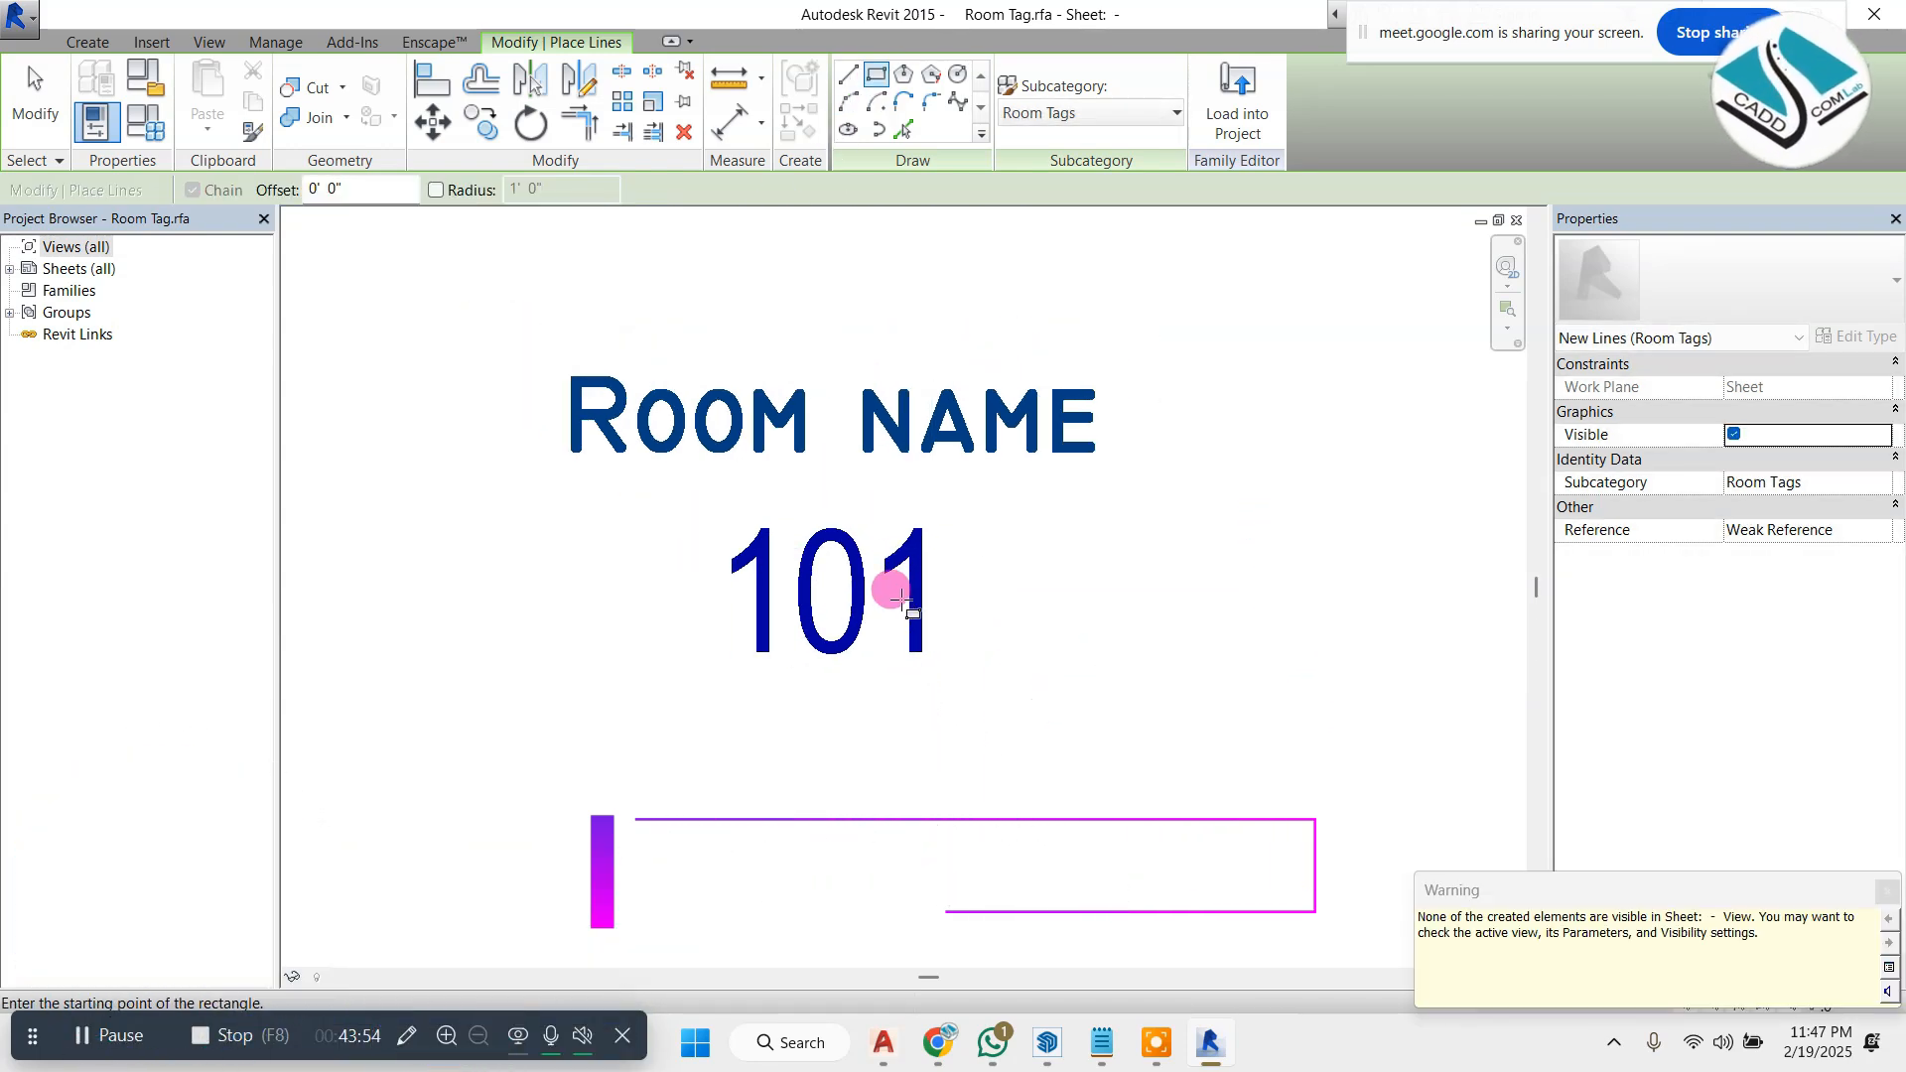
key(Escape)
- Try to widen the 101 label's box slightly, and reload the Room Tag family into Project1
click(934, 562)
click(925, 574)
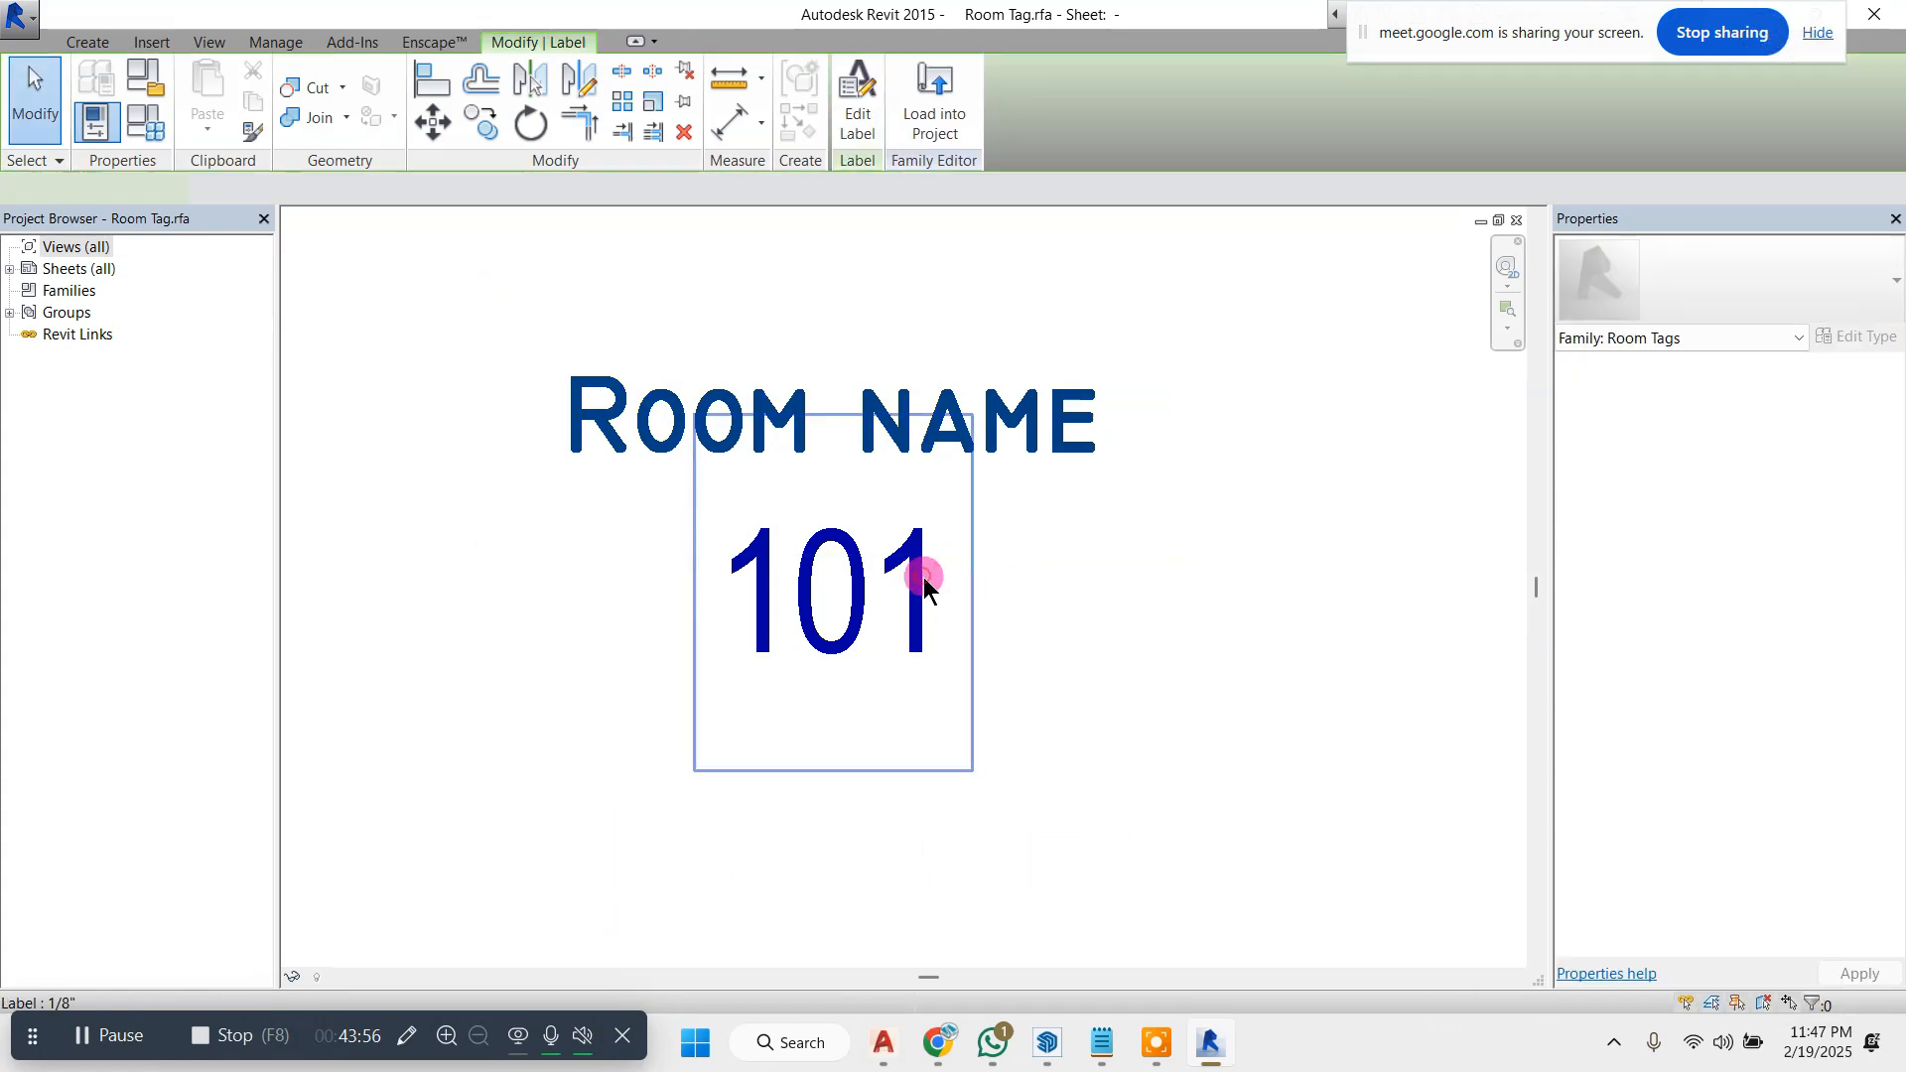
drag(972, 591, 1013, 593)
click(1094, 592)
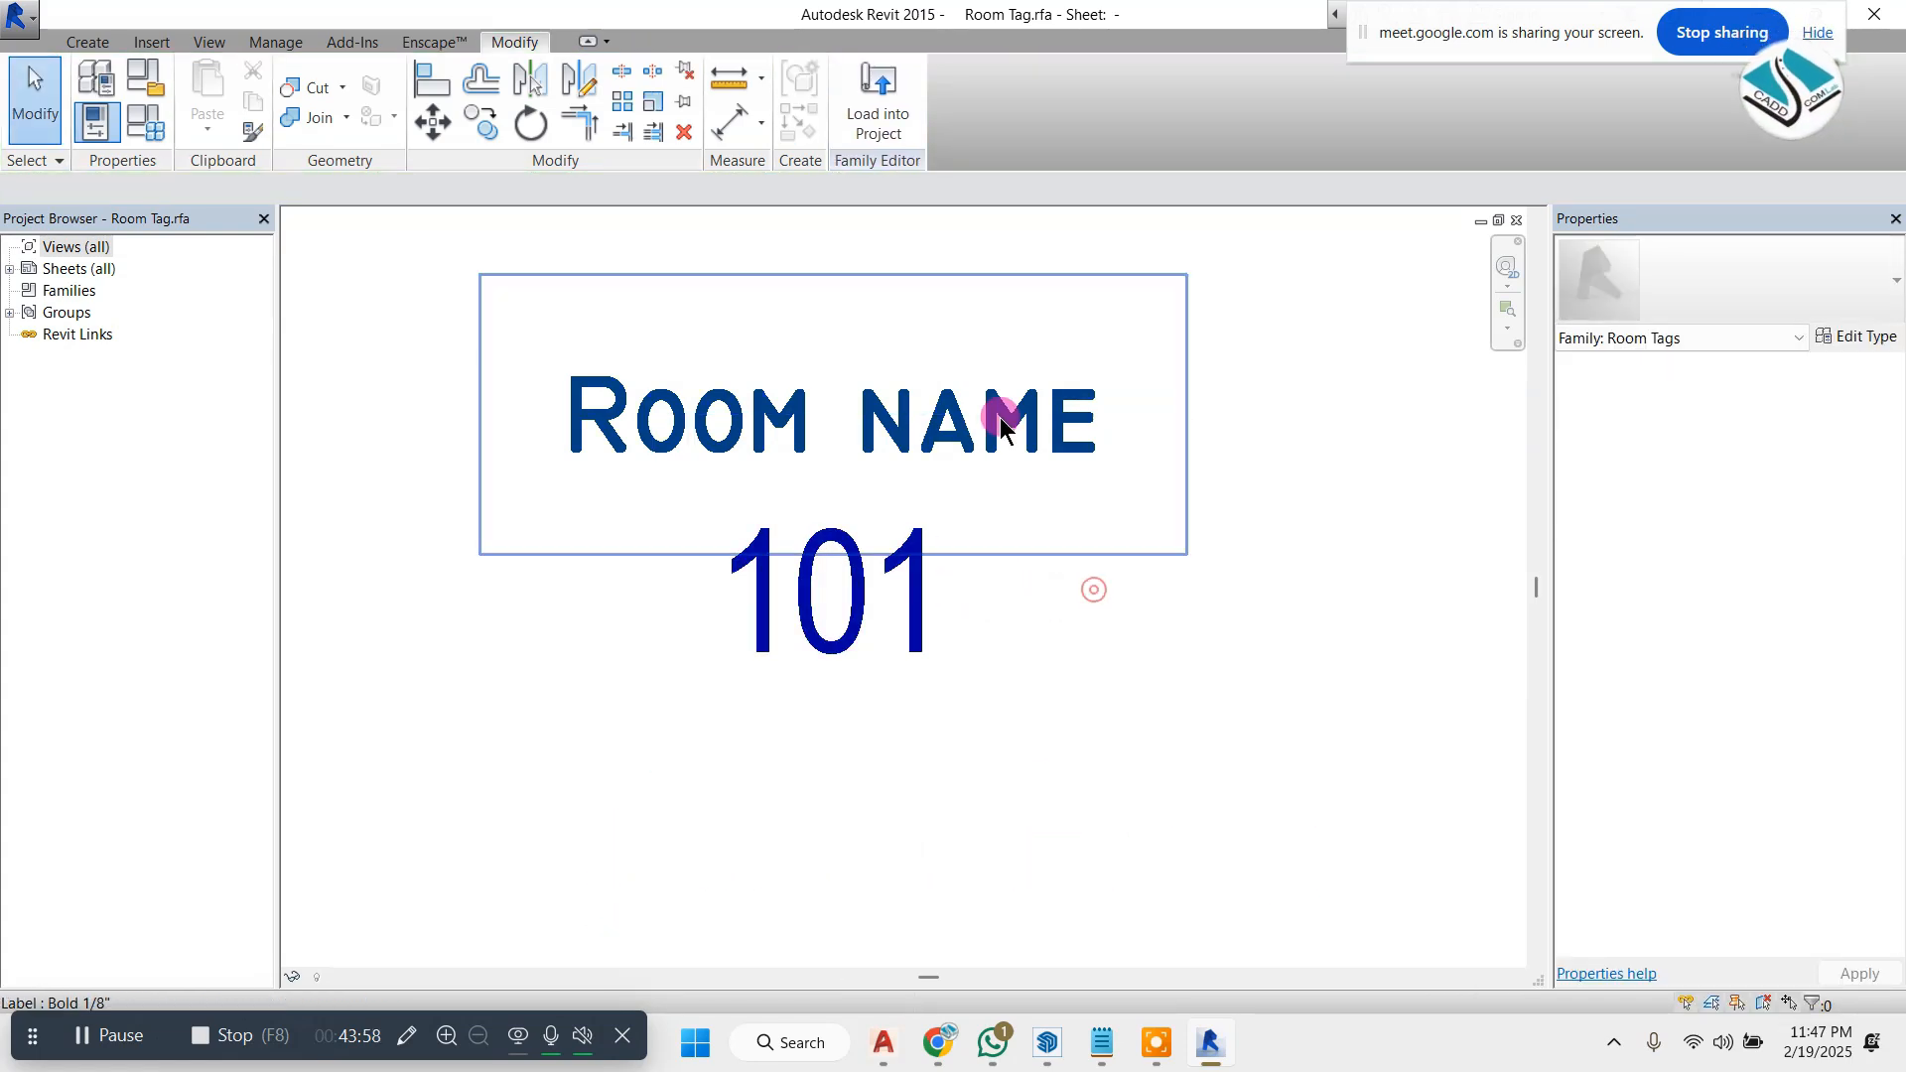
click(867, 102)
click(874, 693)
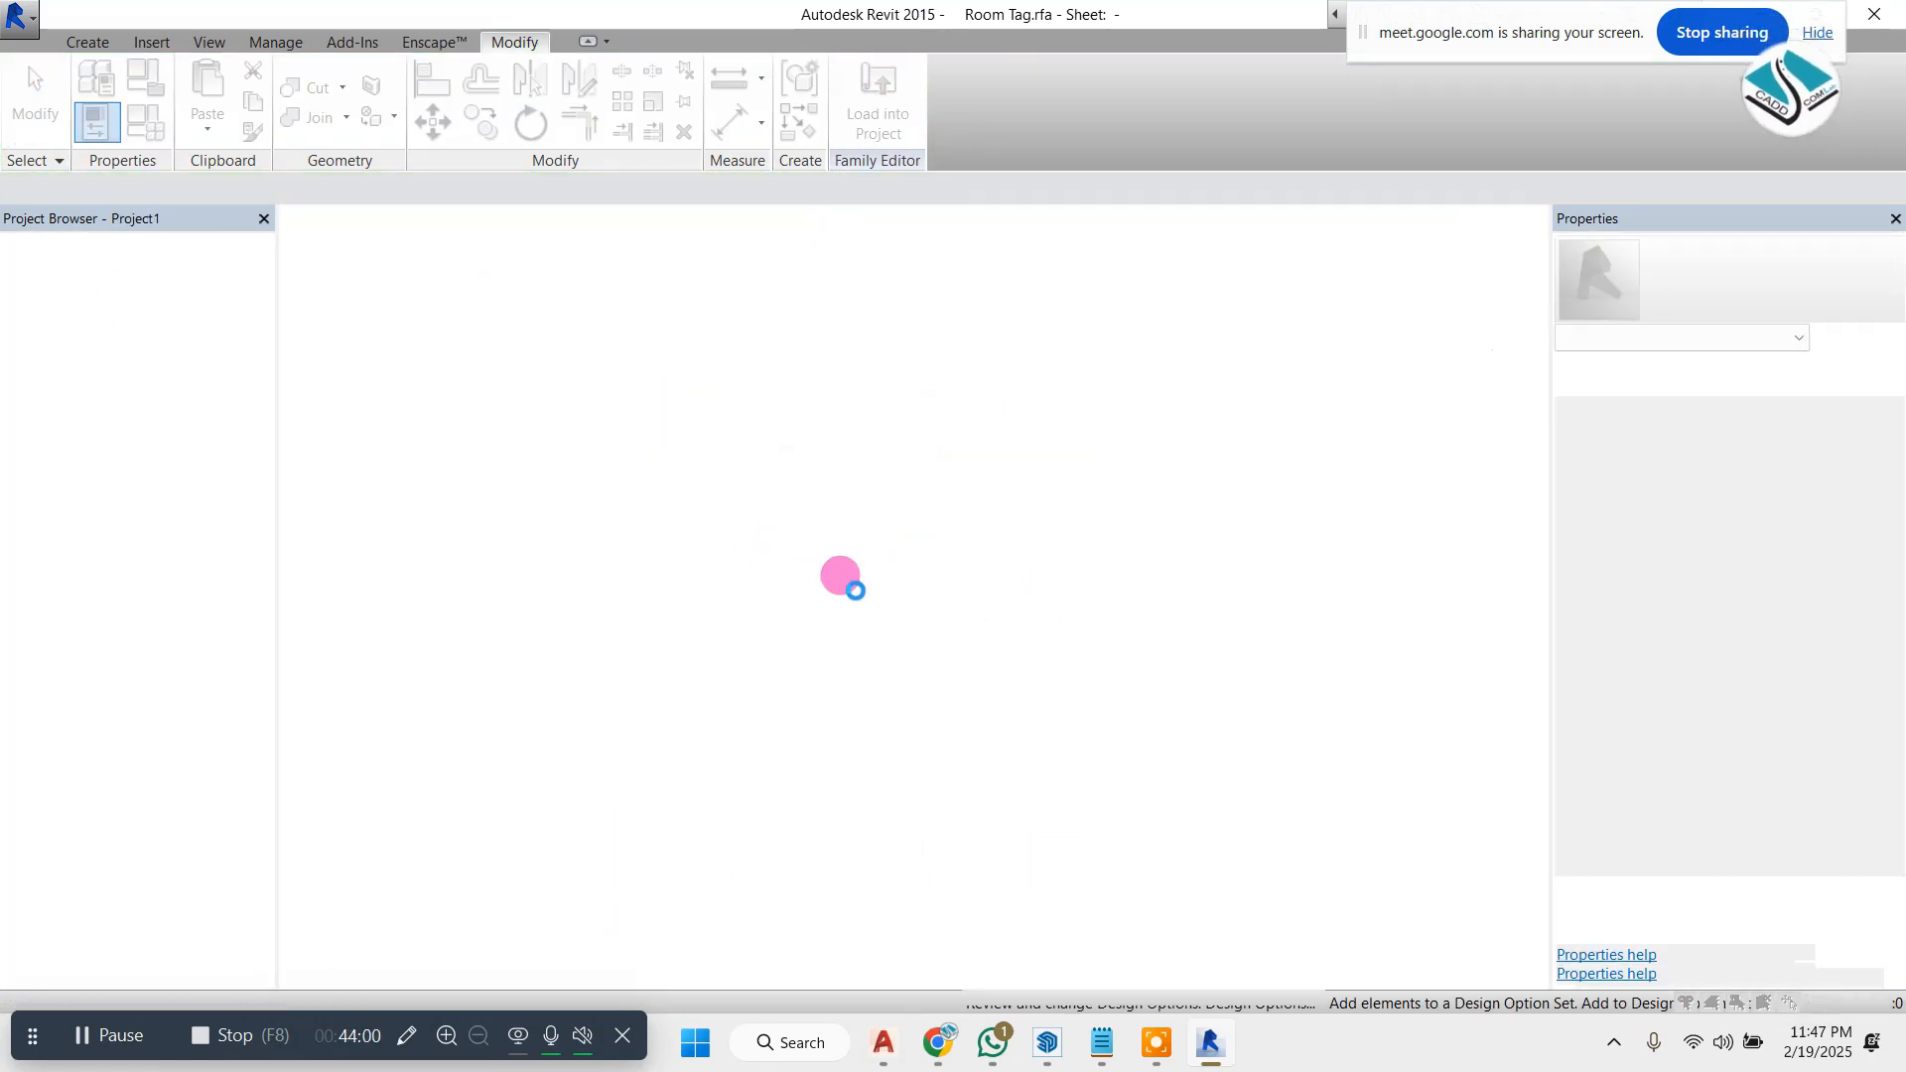
click(1084, 438)
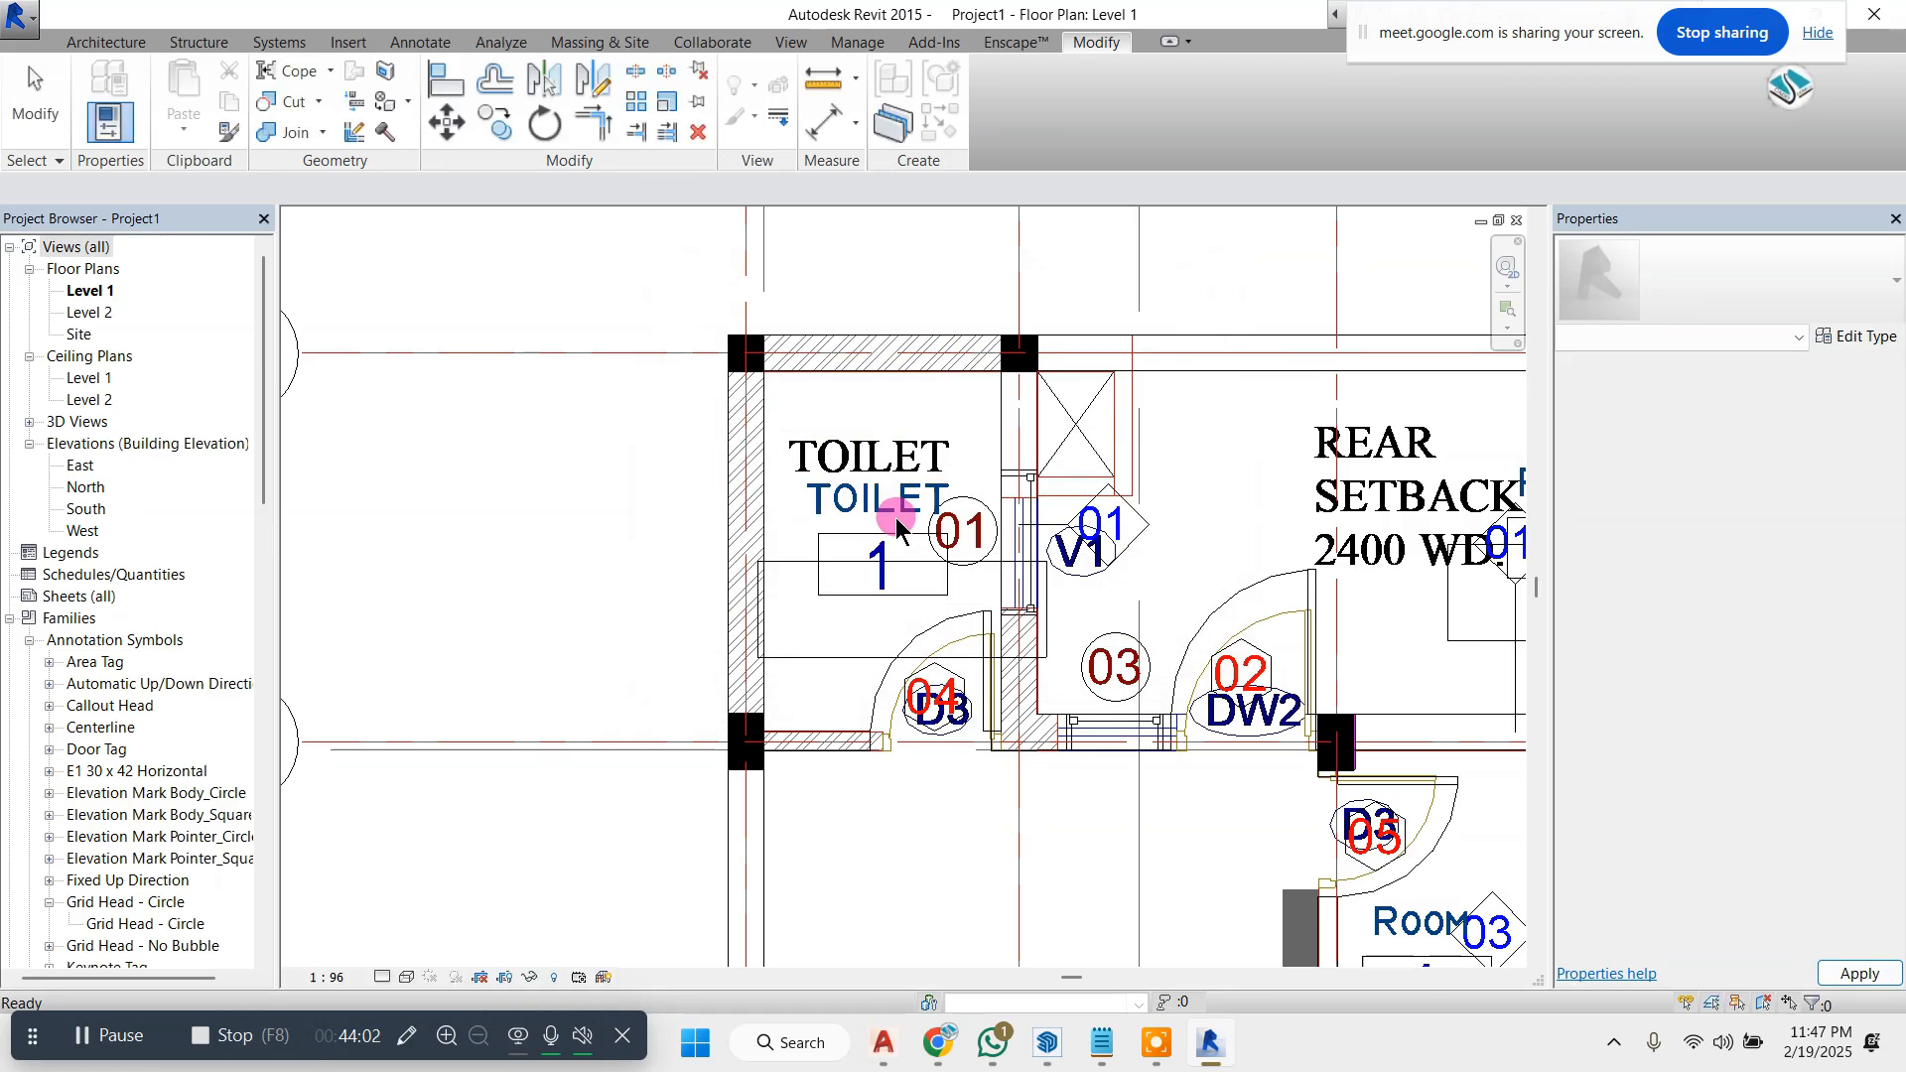
- Hide the imported 1.dwg drawing in the Level 1 floor plan through the visibility/graphic overrides
scroll(759, 516, down, 2)
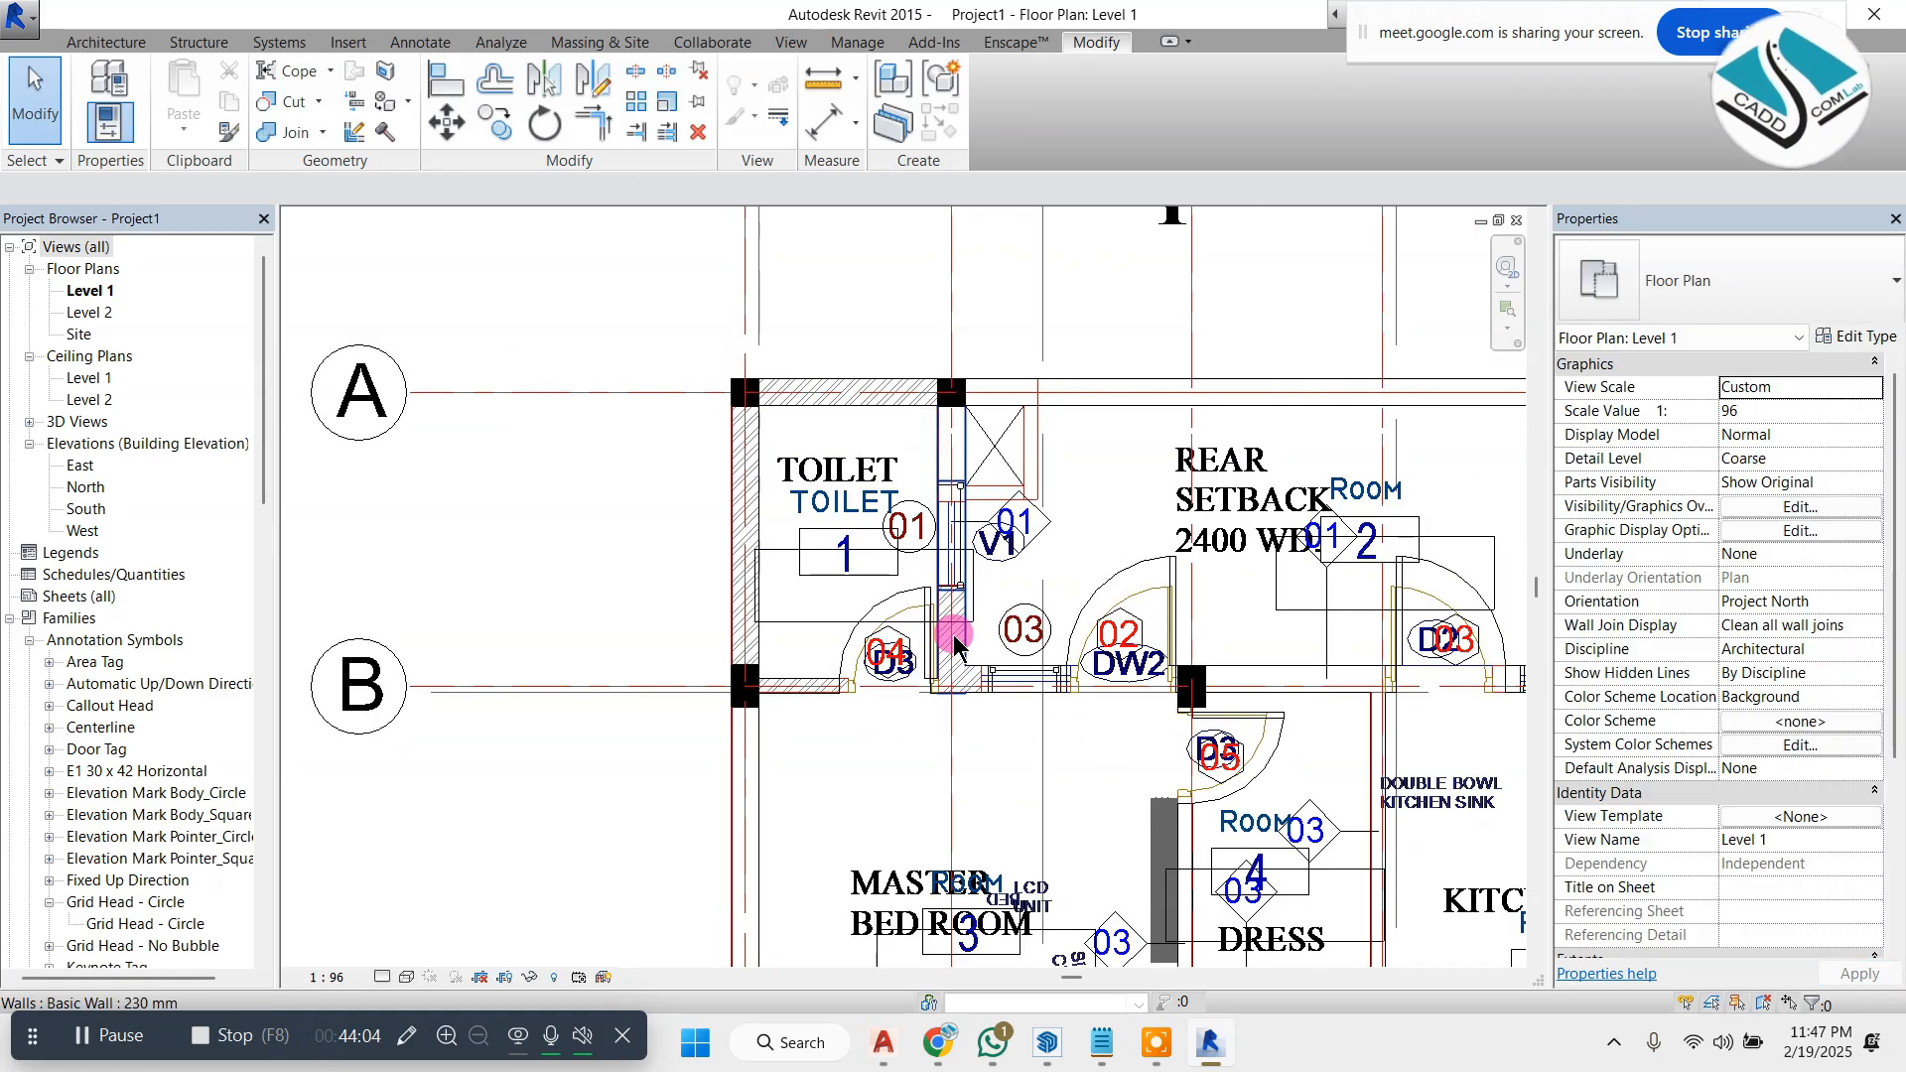
scroll(898, 551, down, 3)
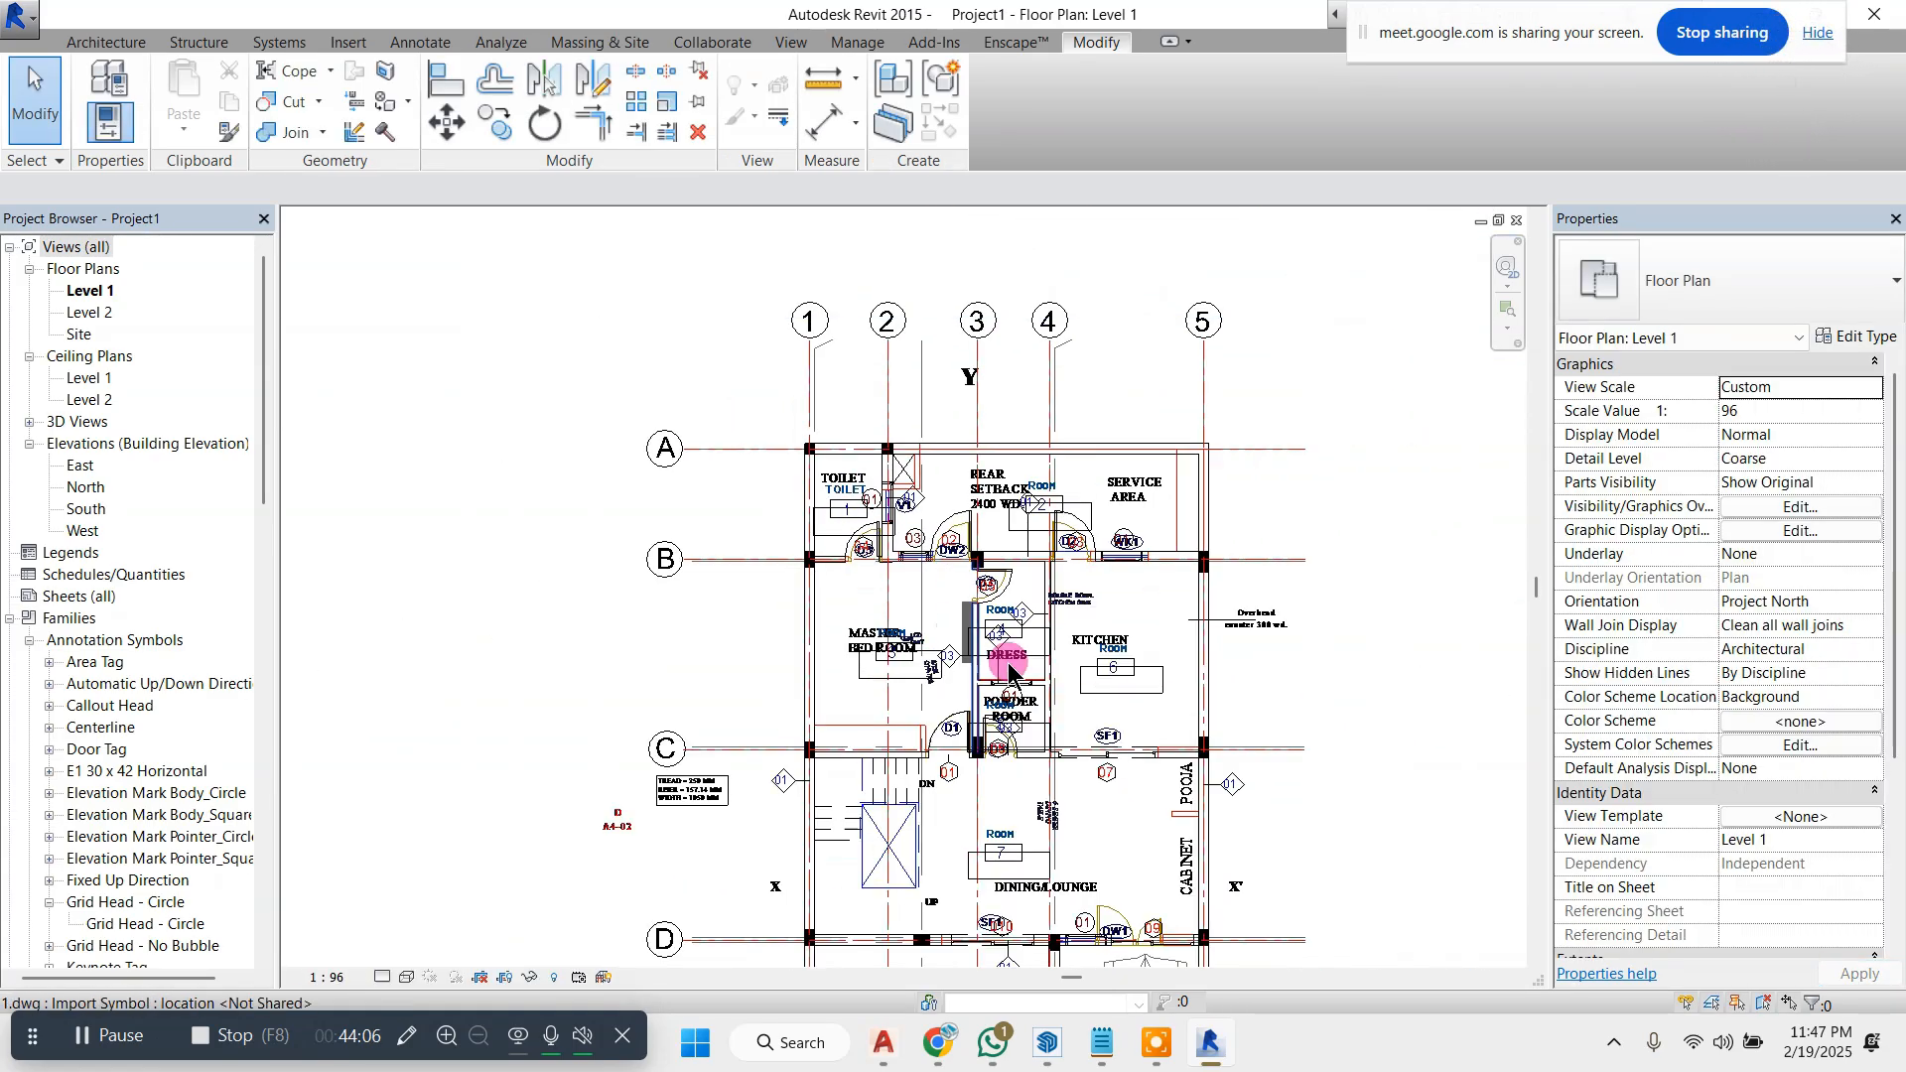
scroll(1010, 675, up, 3)
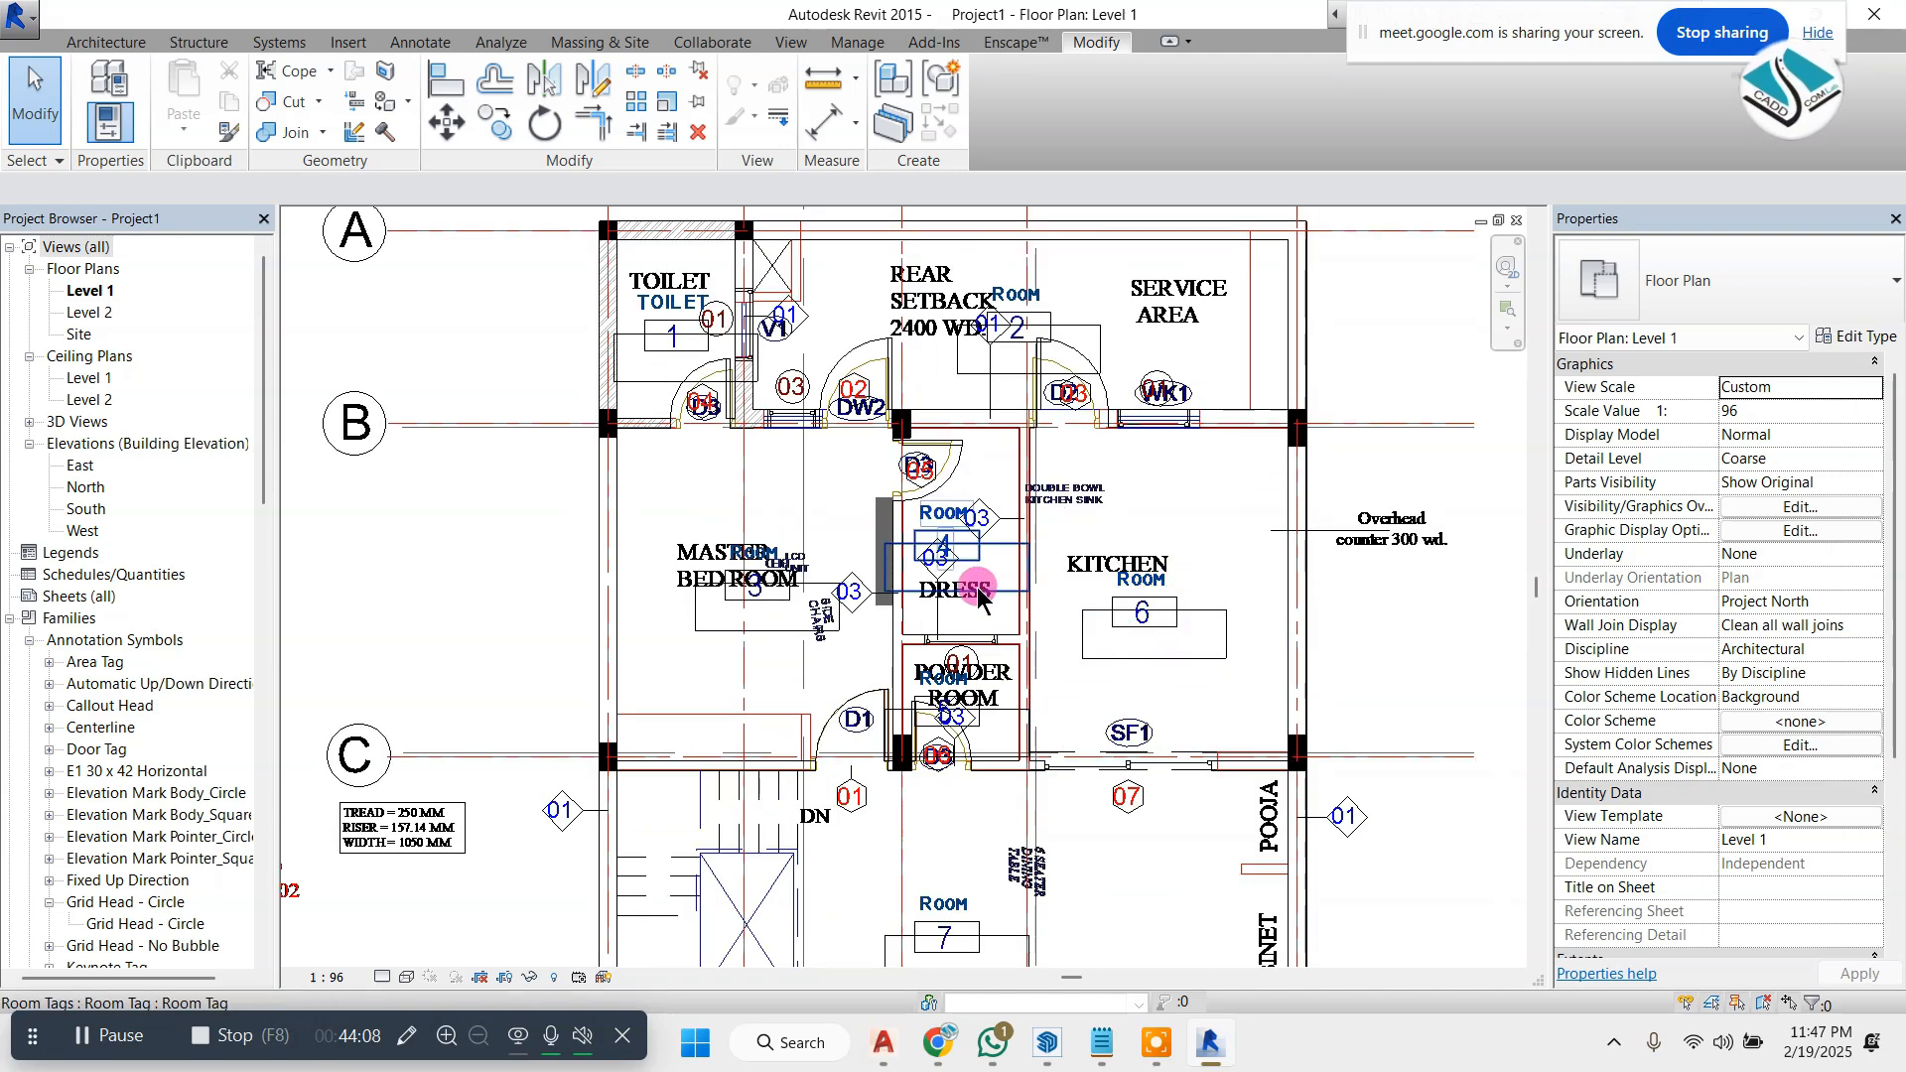
scroll(990, 595, up, 2)
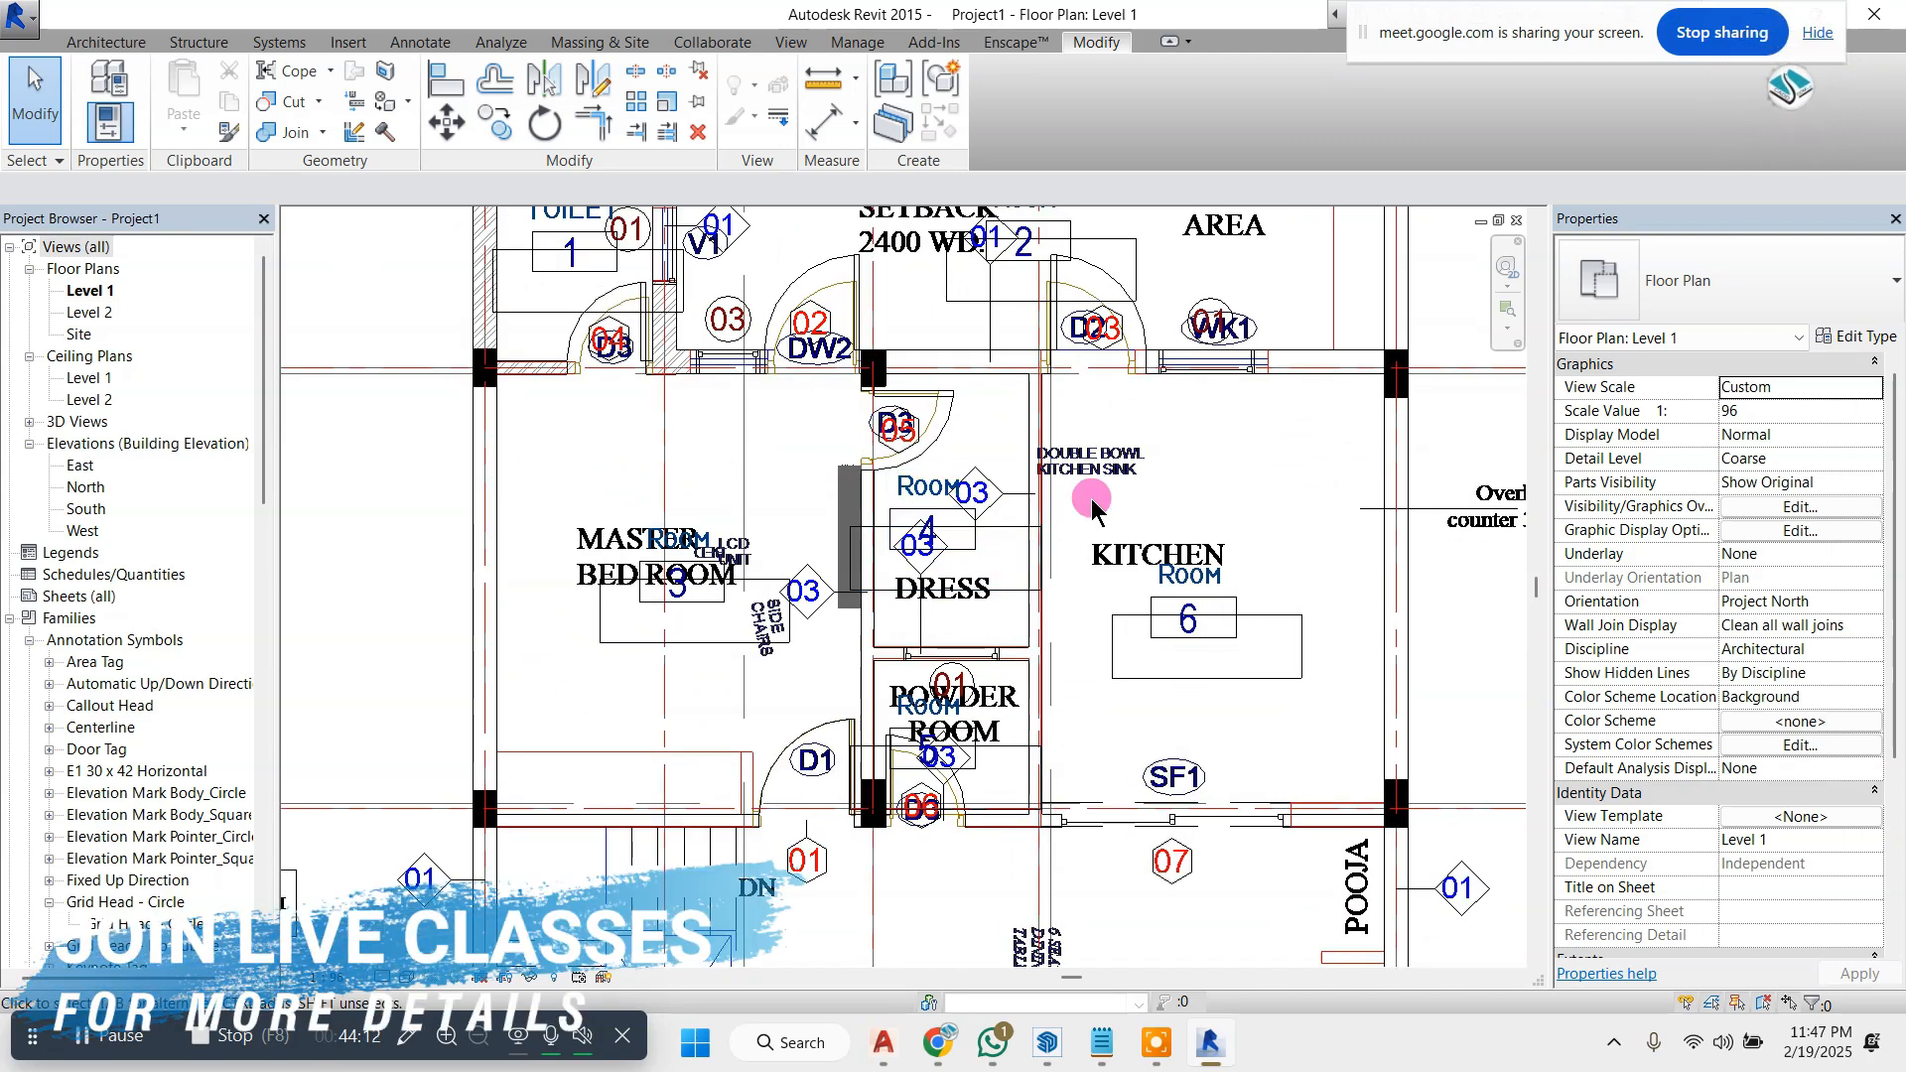
scroll(1090, 521, down, 2)
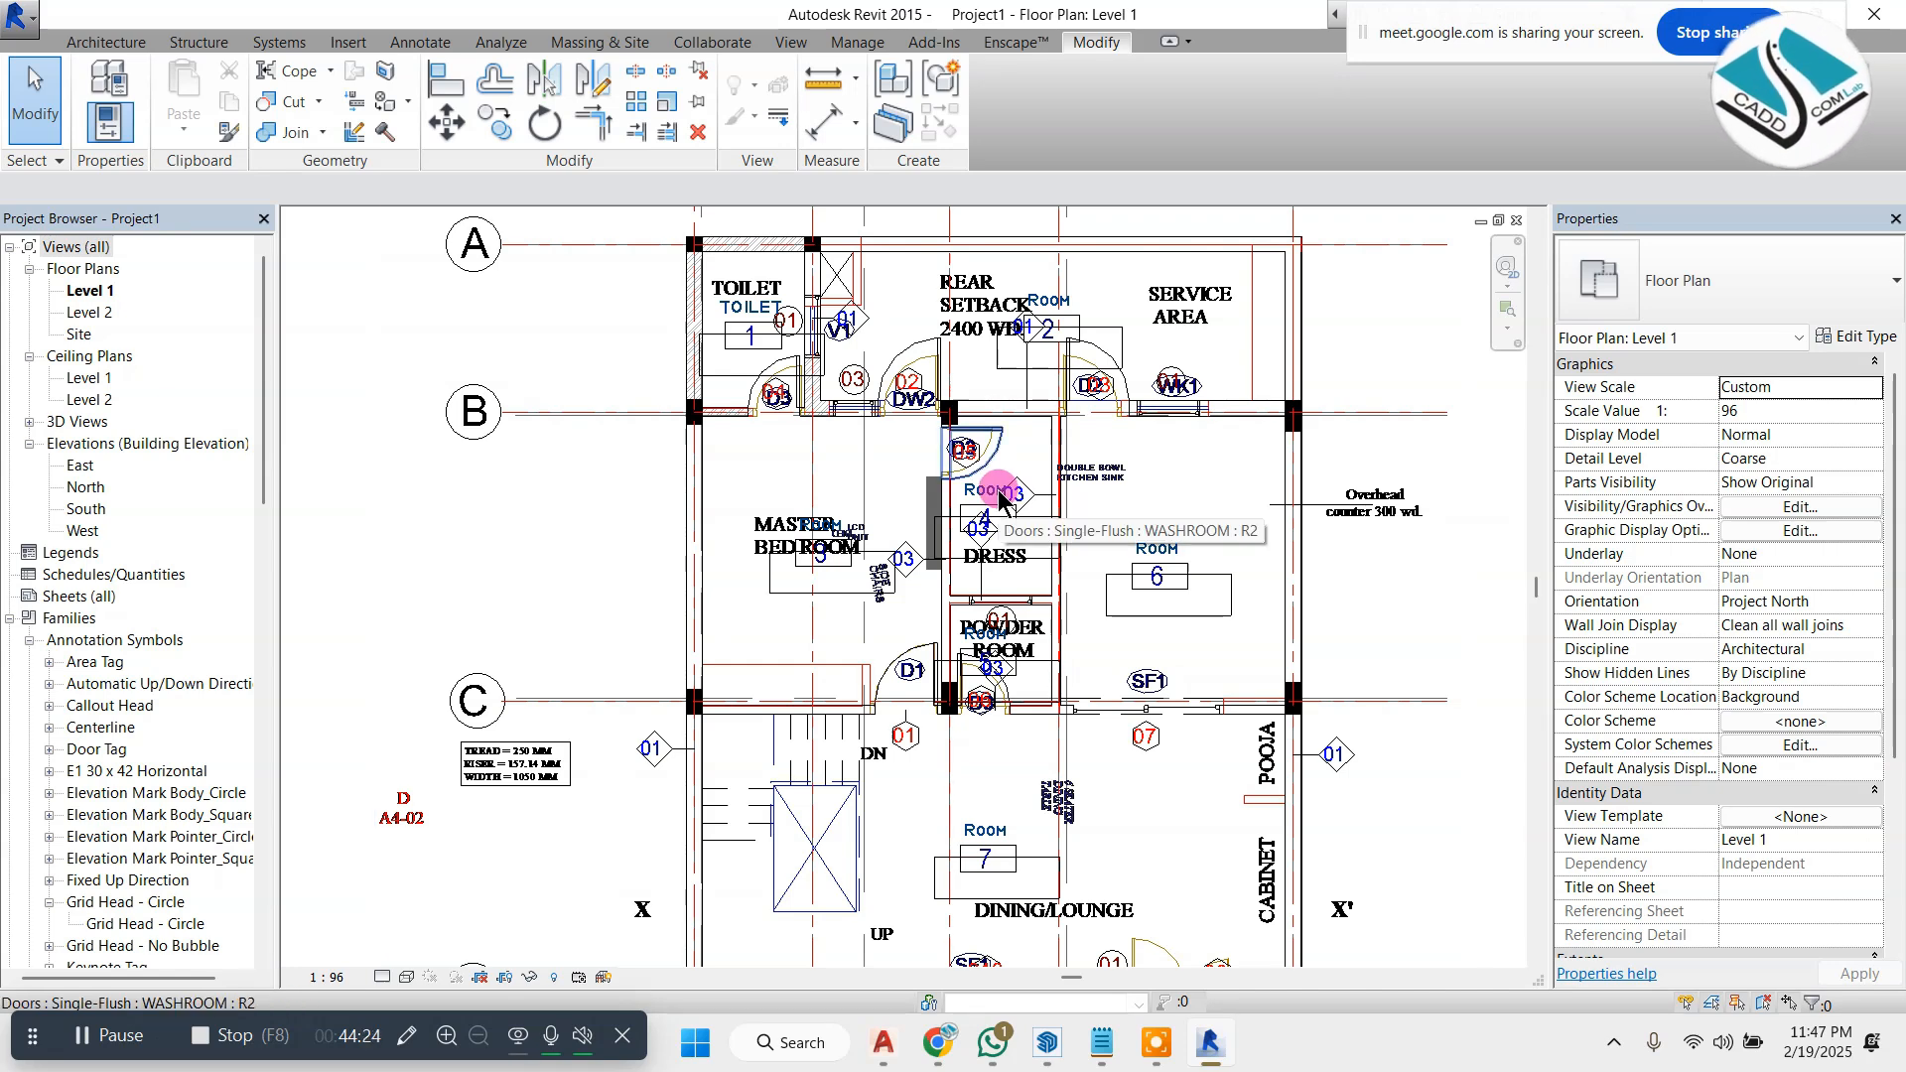
key(v)
key(g)
click(1282, 151)
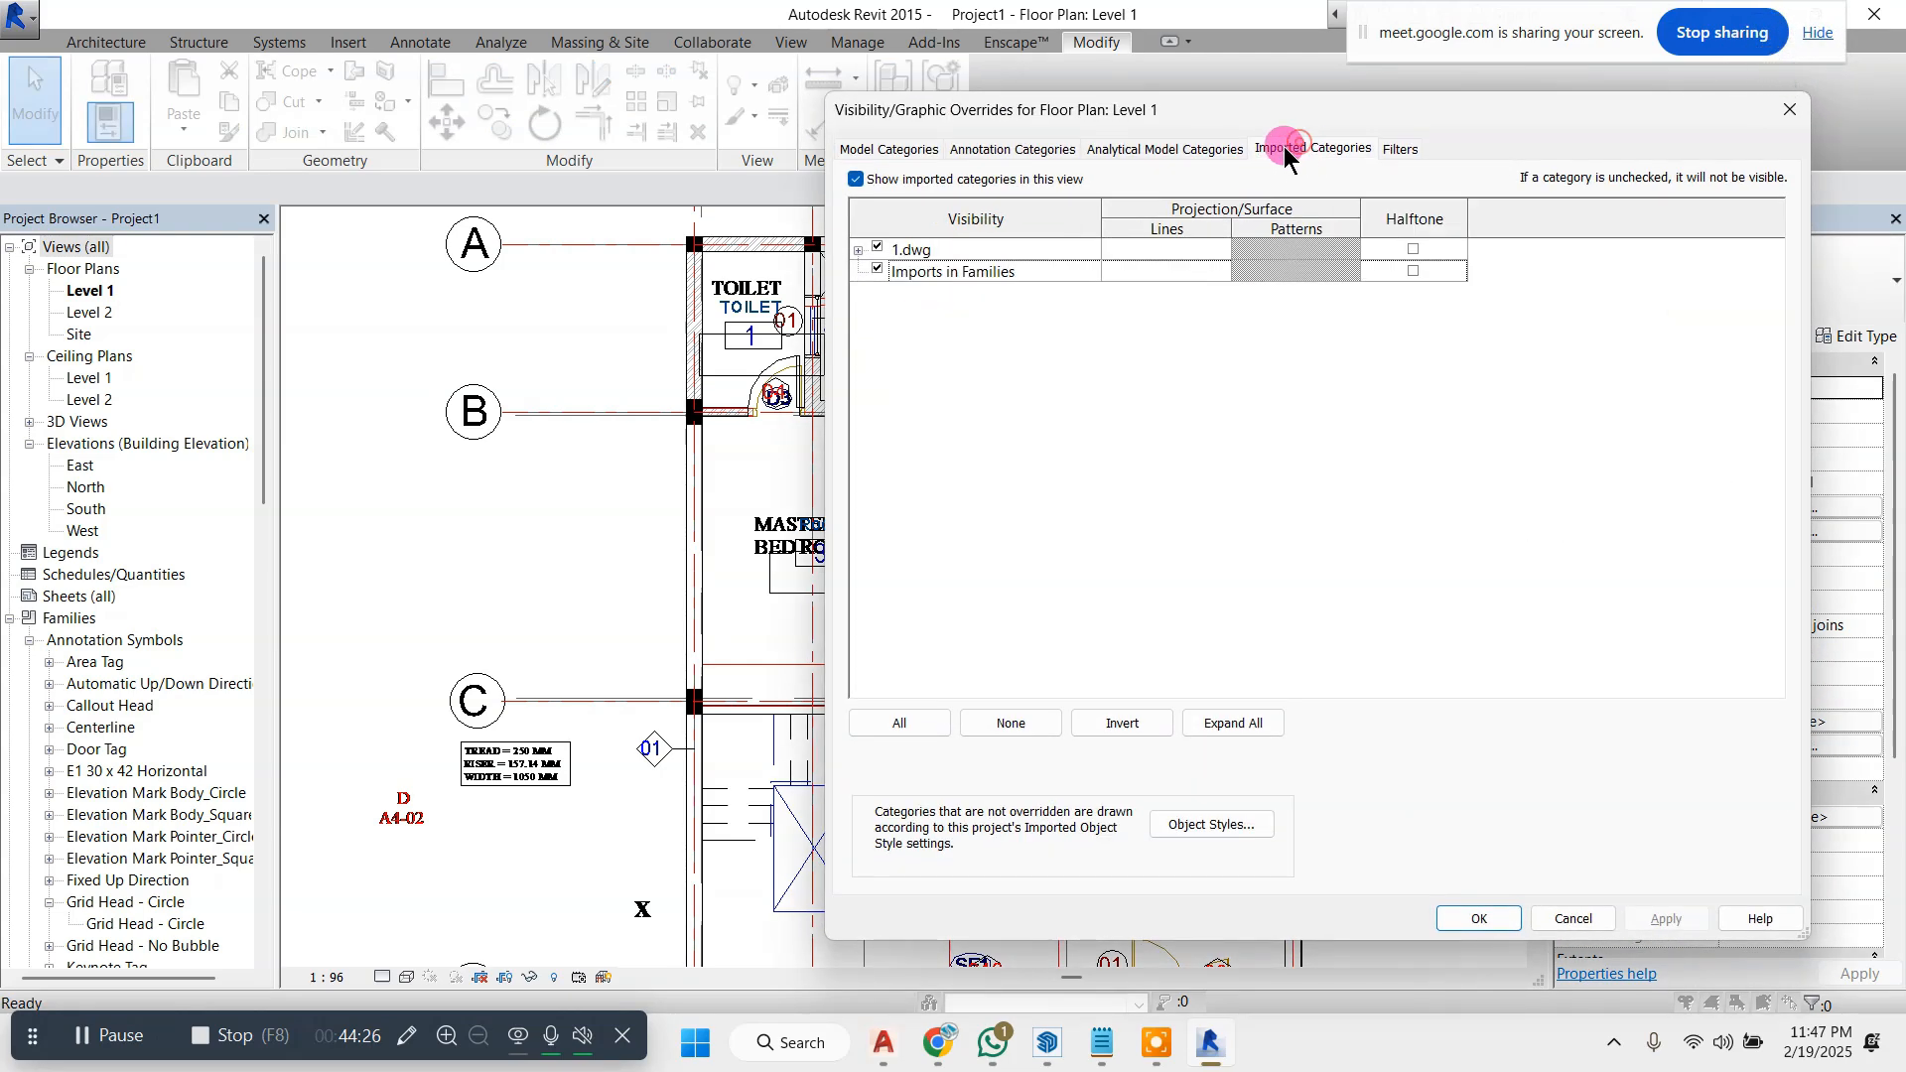
click(875, 251)
click(1428, 913)
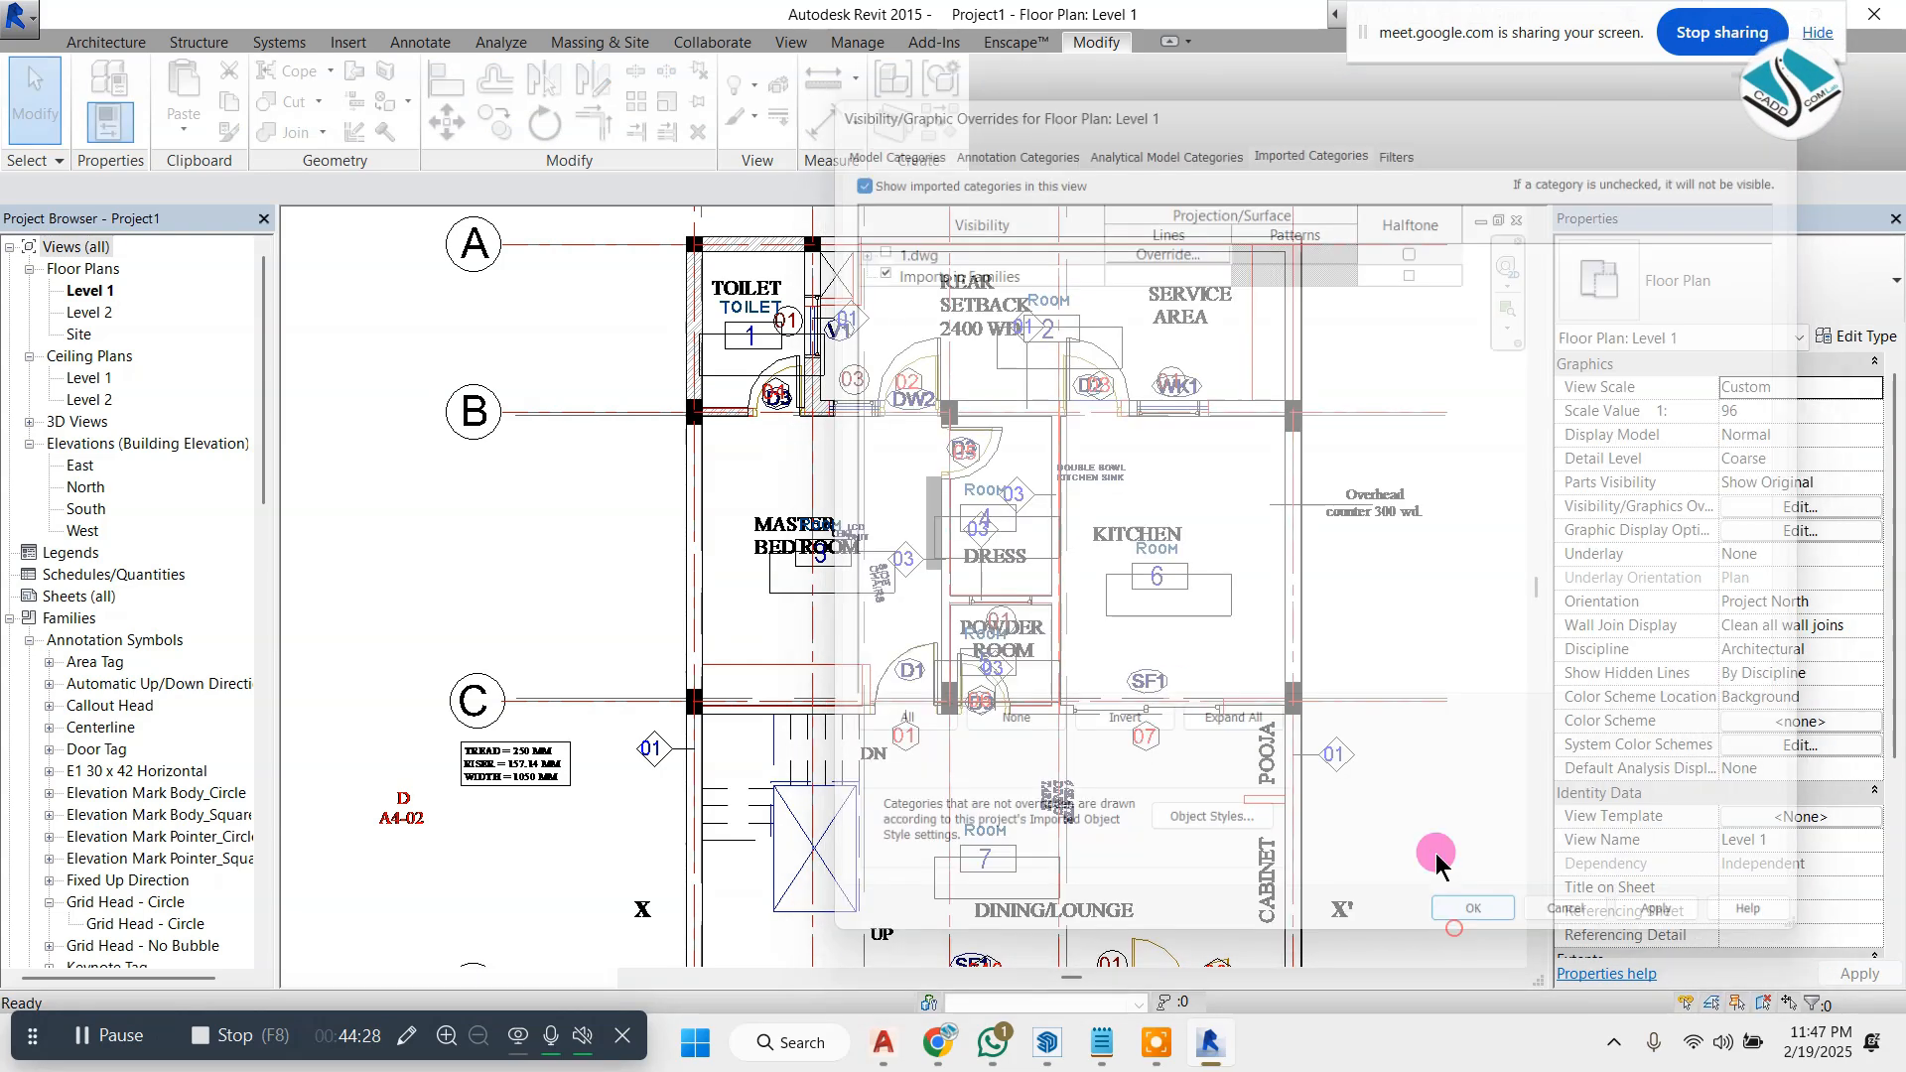
- Turn off Show Room Number in the Room Tag type properties, using the tag in the room between grids B and C
click(832, 528)
scroll(834, 526, up, 2)
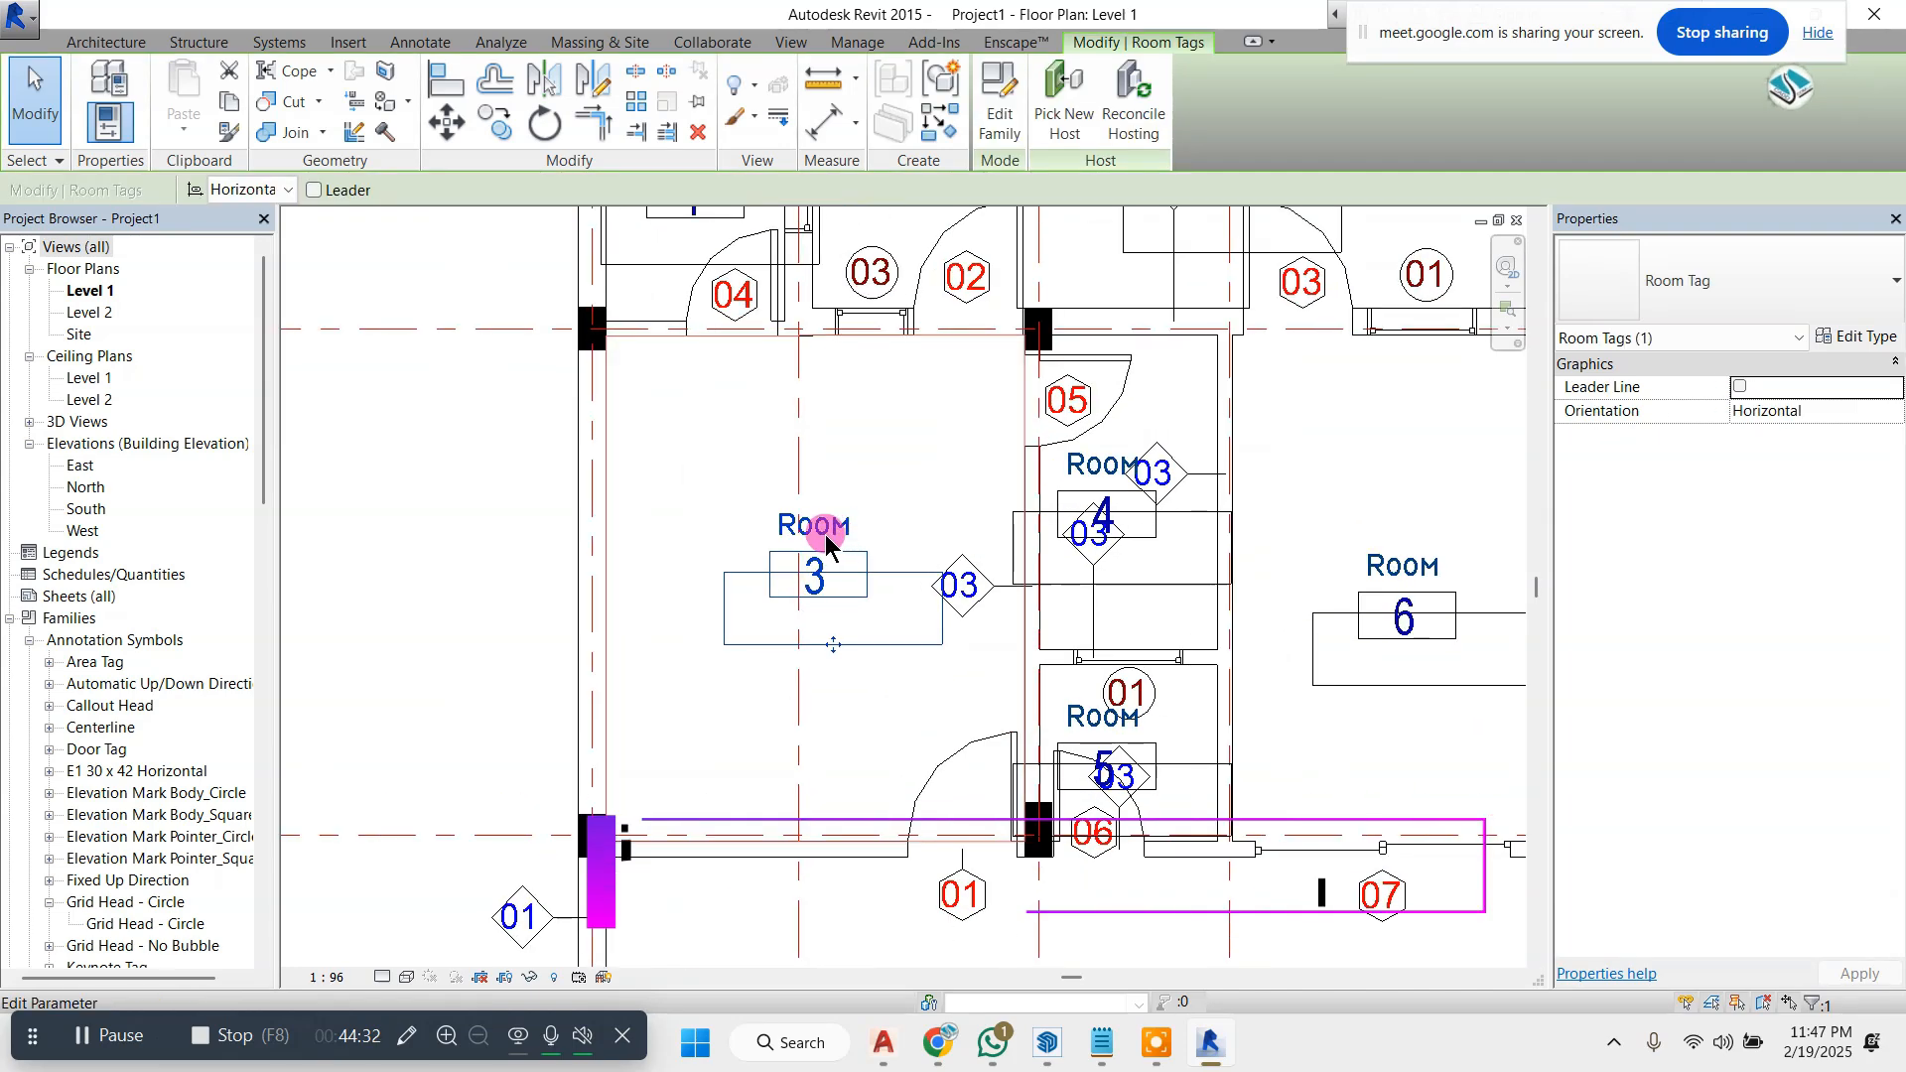
click(1333, 348)
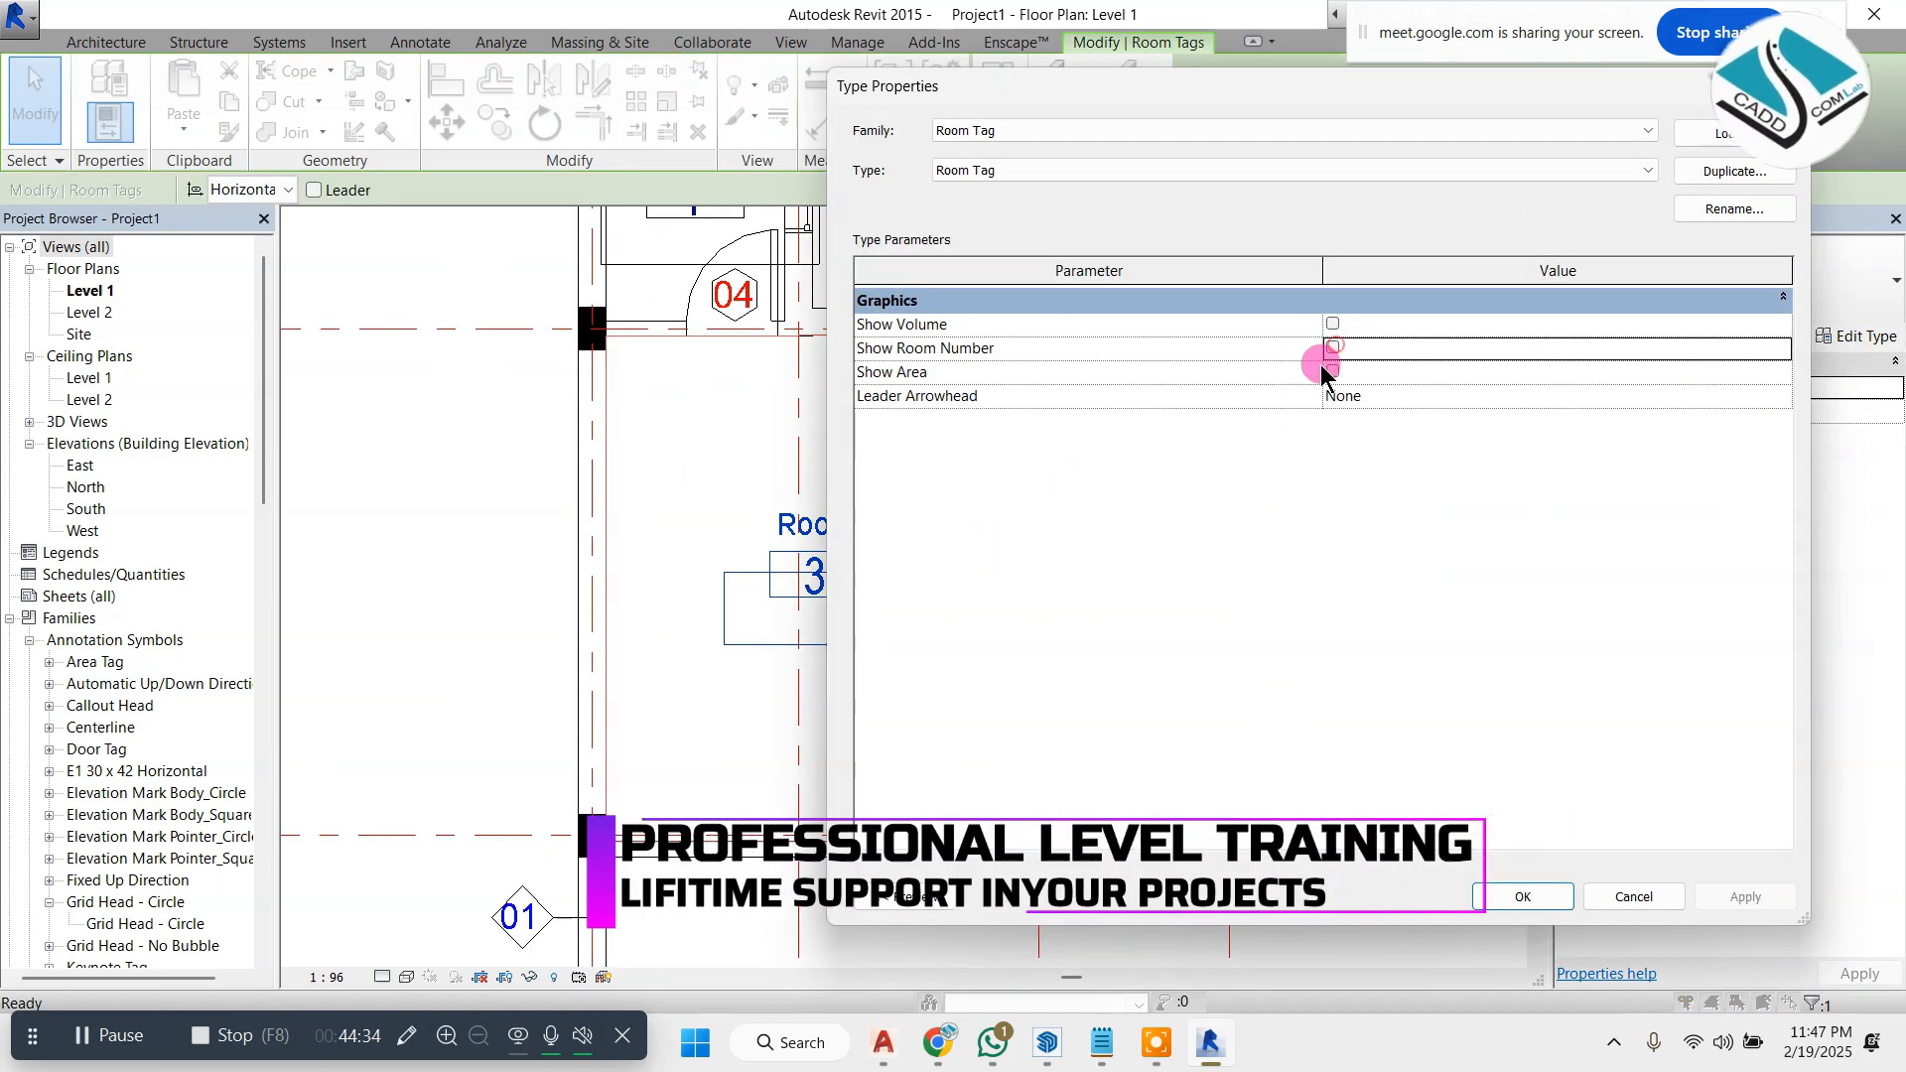
click(1526, 901)
click(705, 476)
scroll(787, 556, down, 1)
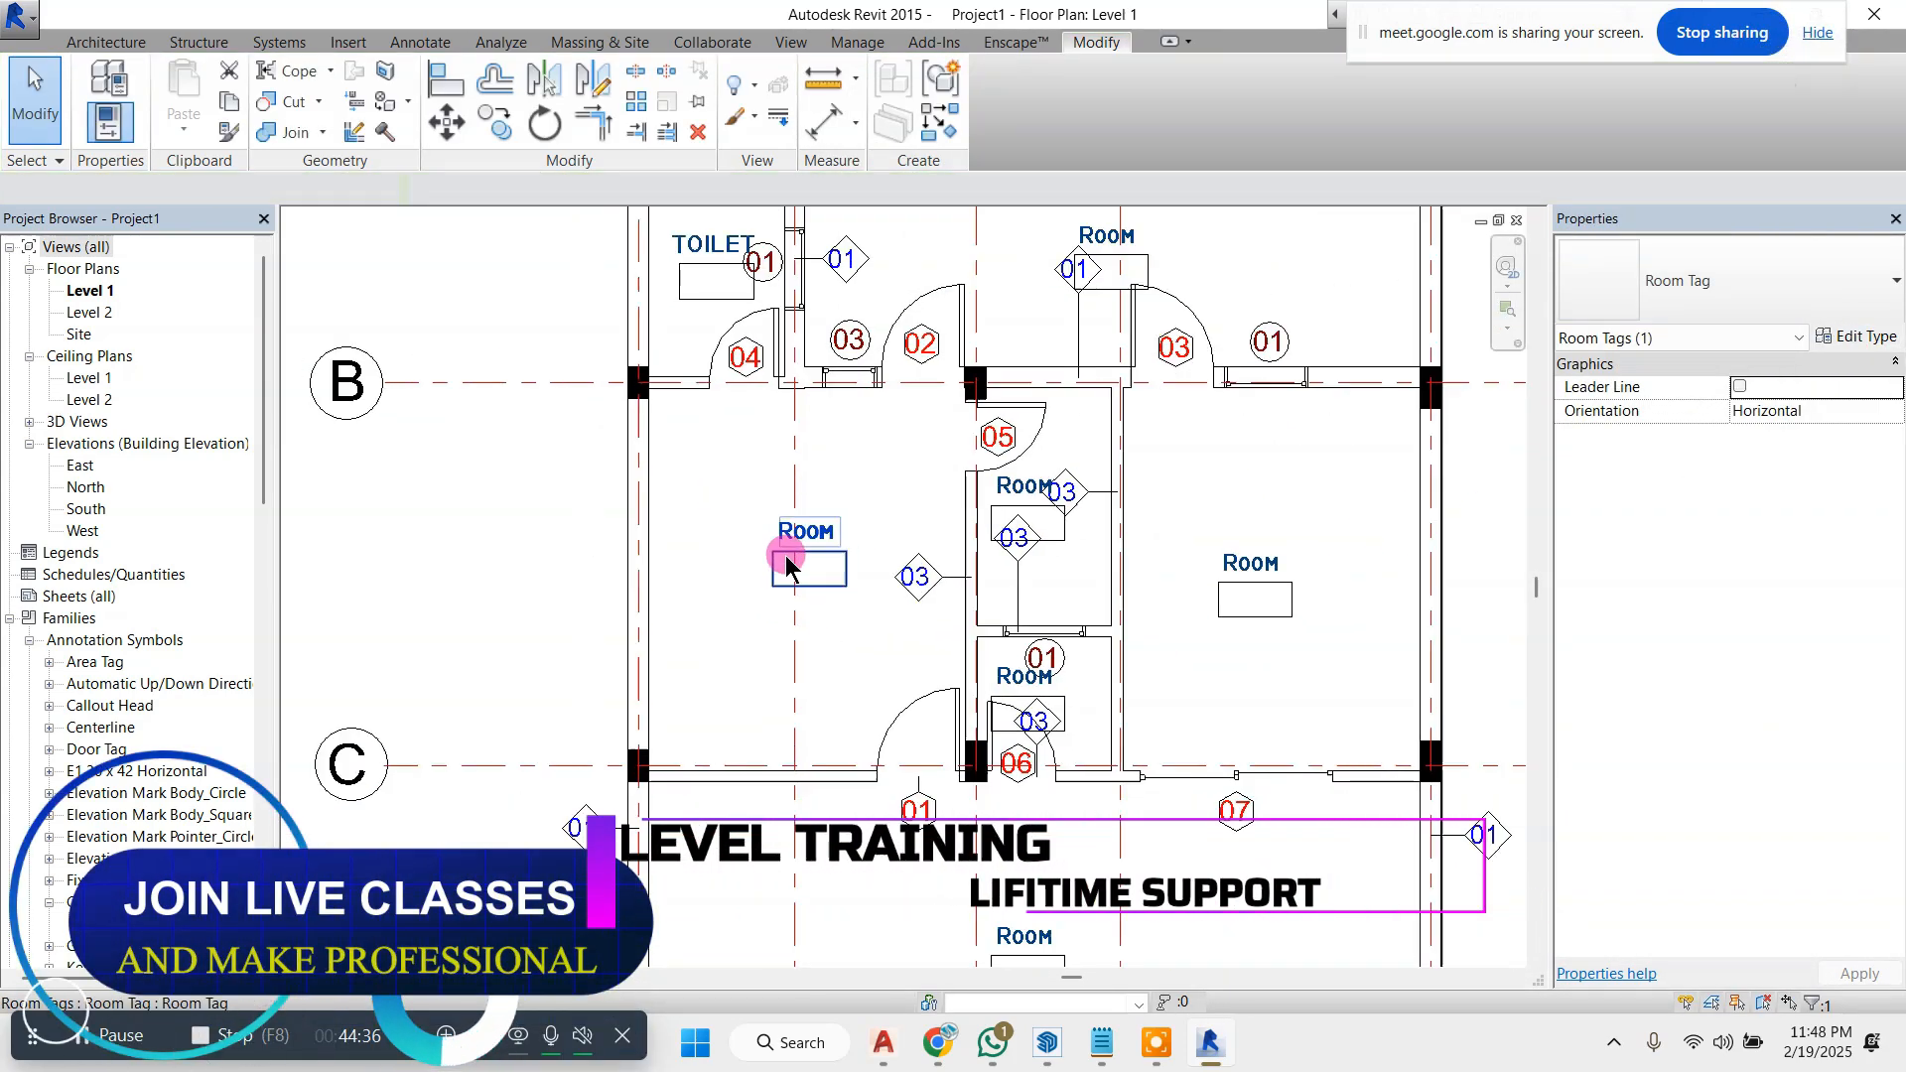
- Inspect the room tags across the Level 1 floor plan, checking their names and the empty boxes below them
scroll(842, 467, down, 1)
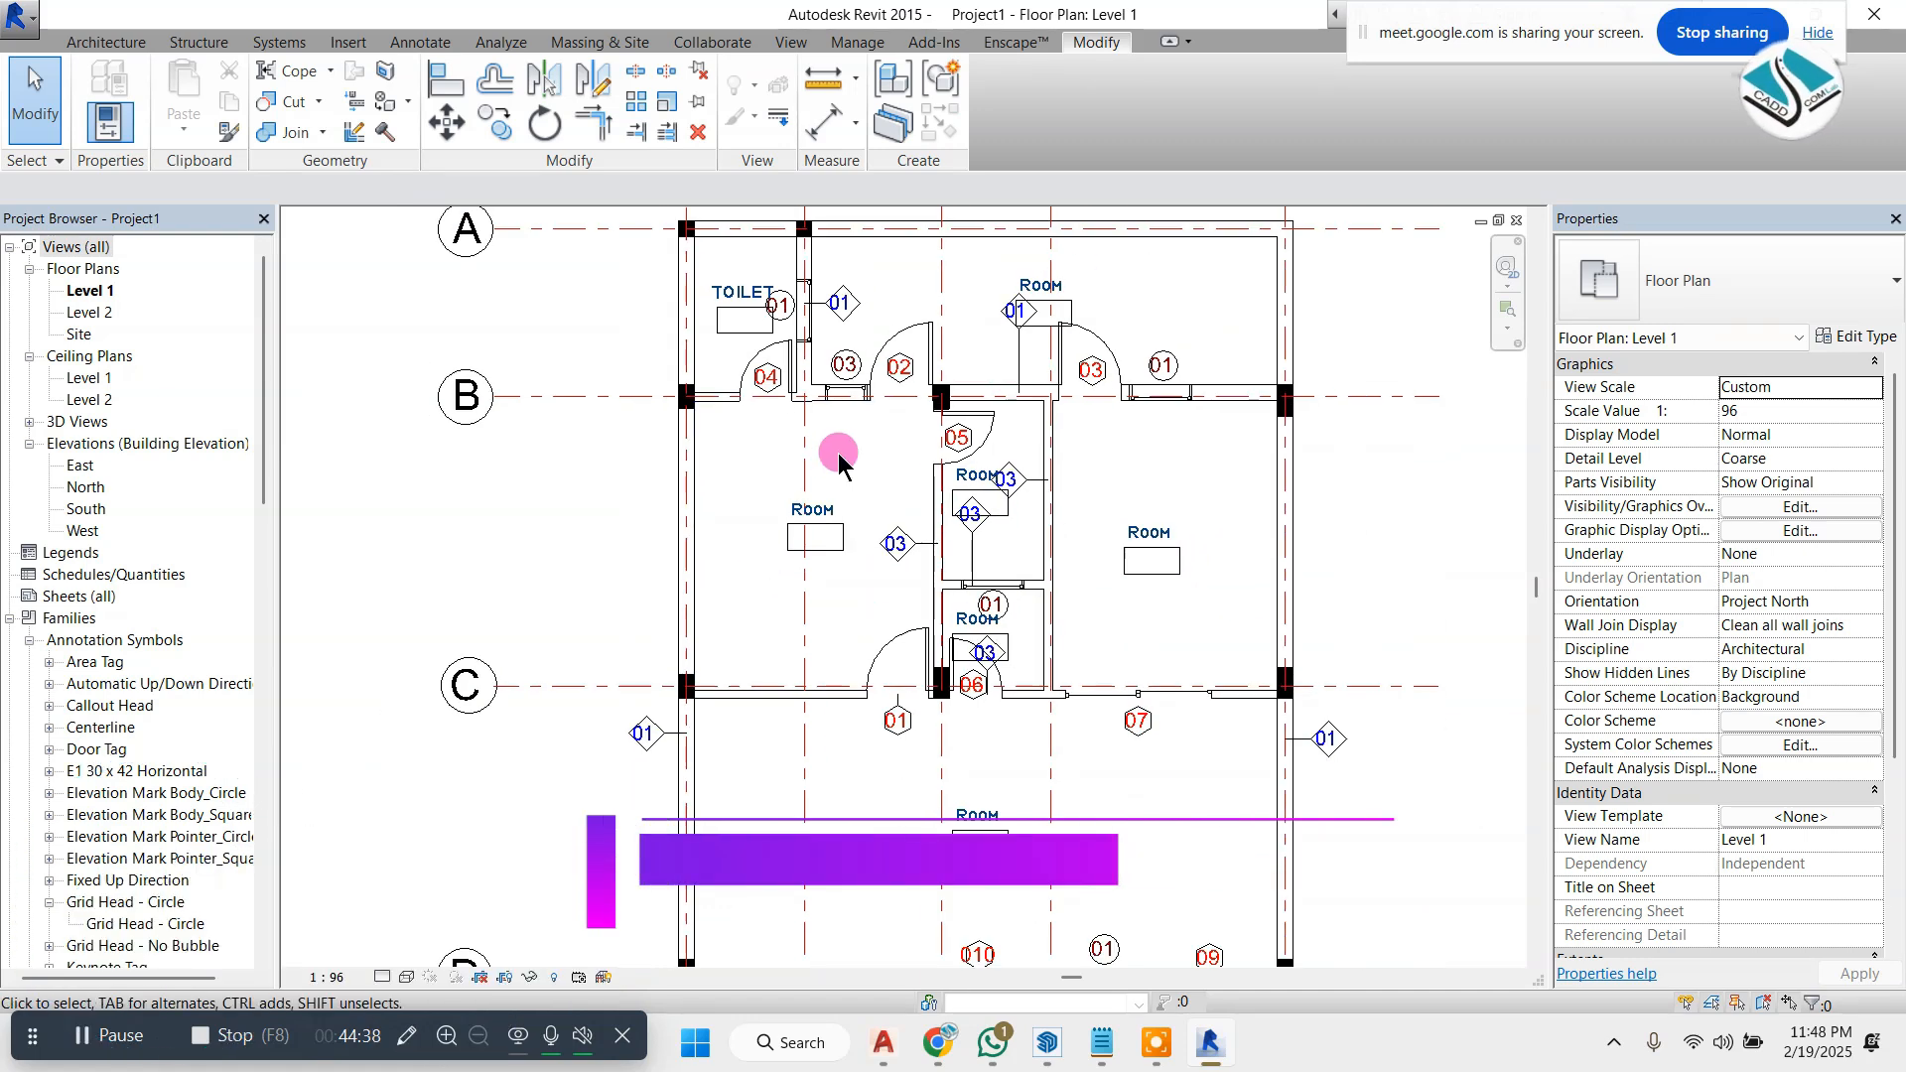
scroll(833, 550, up, 2)
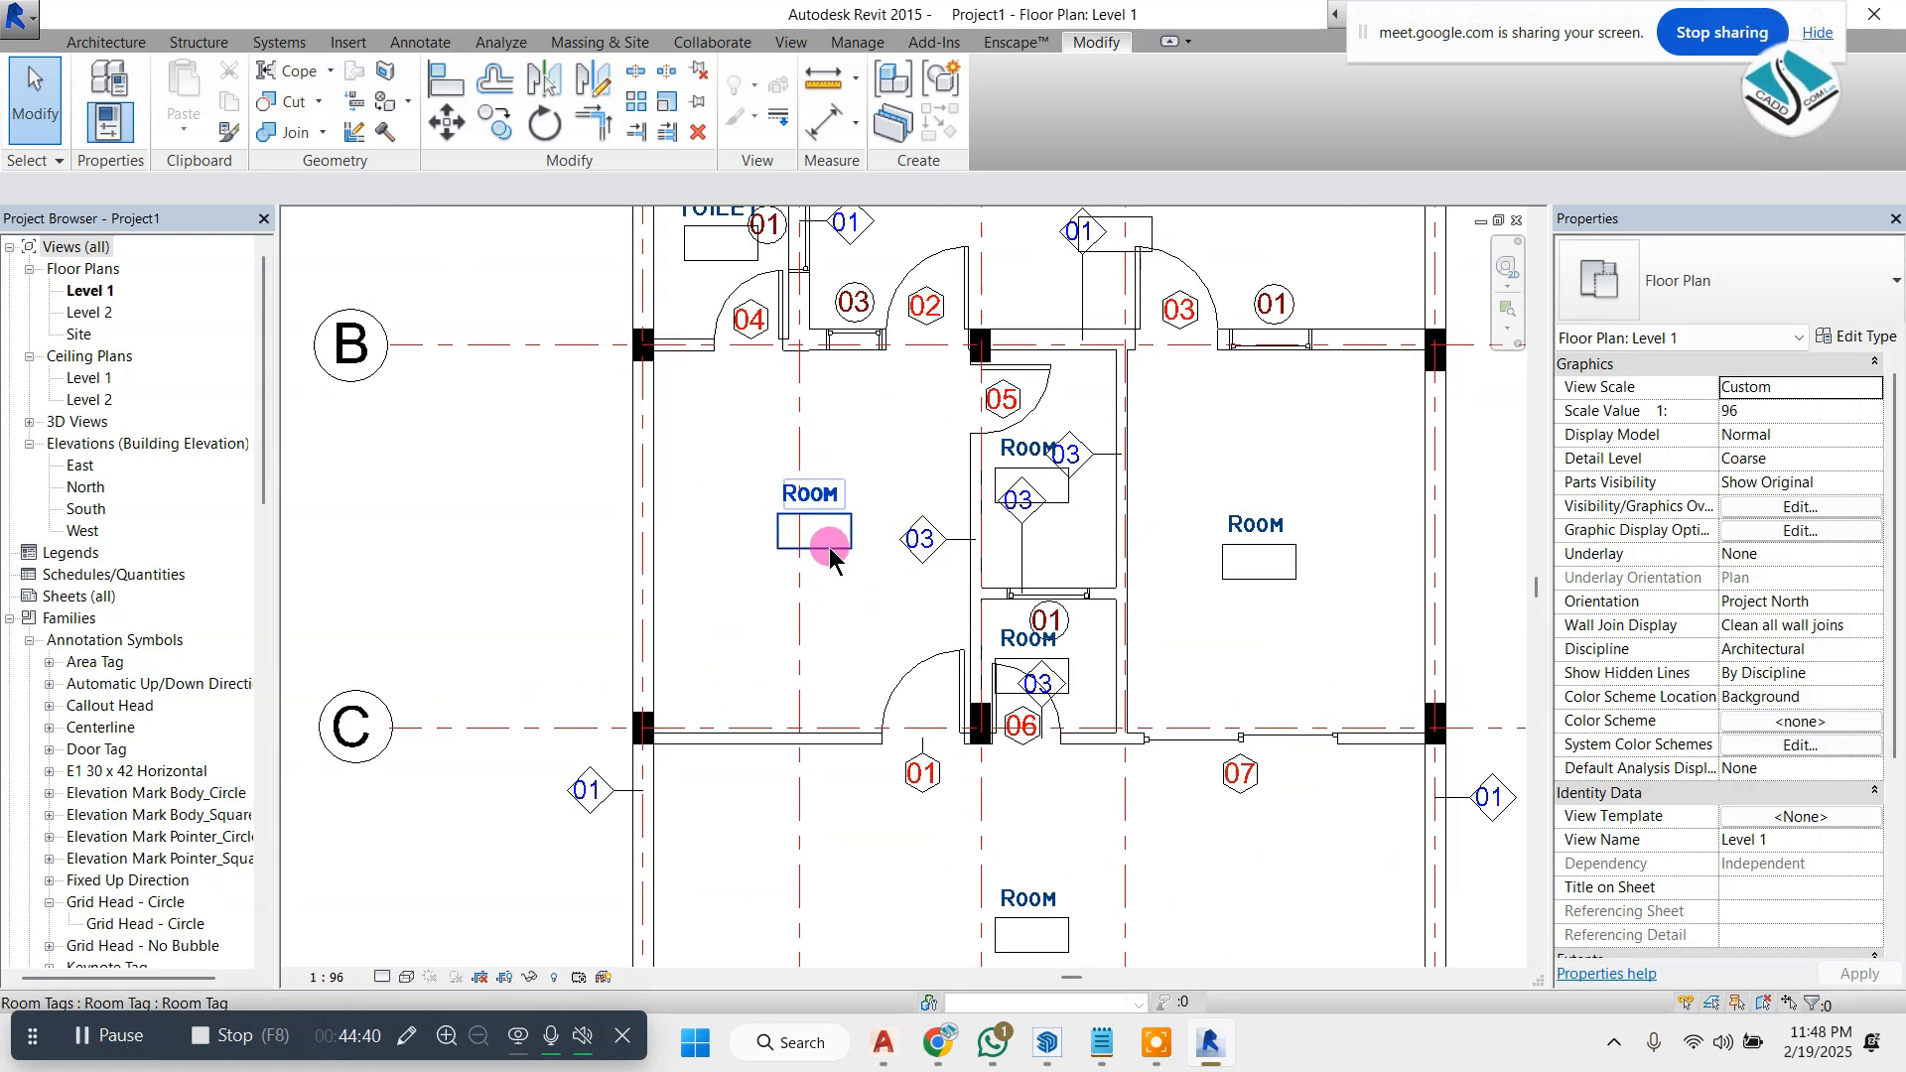
click(829, 558)
scroll(774, 467, down, 2)
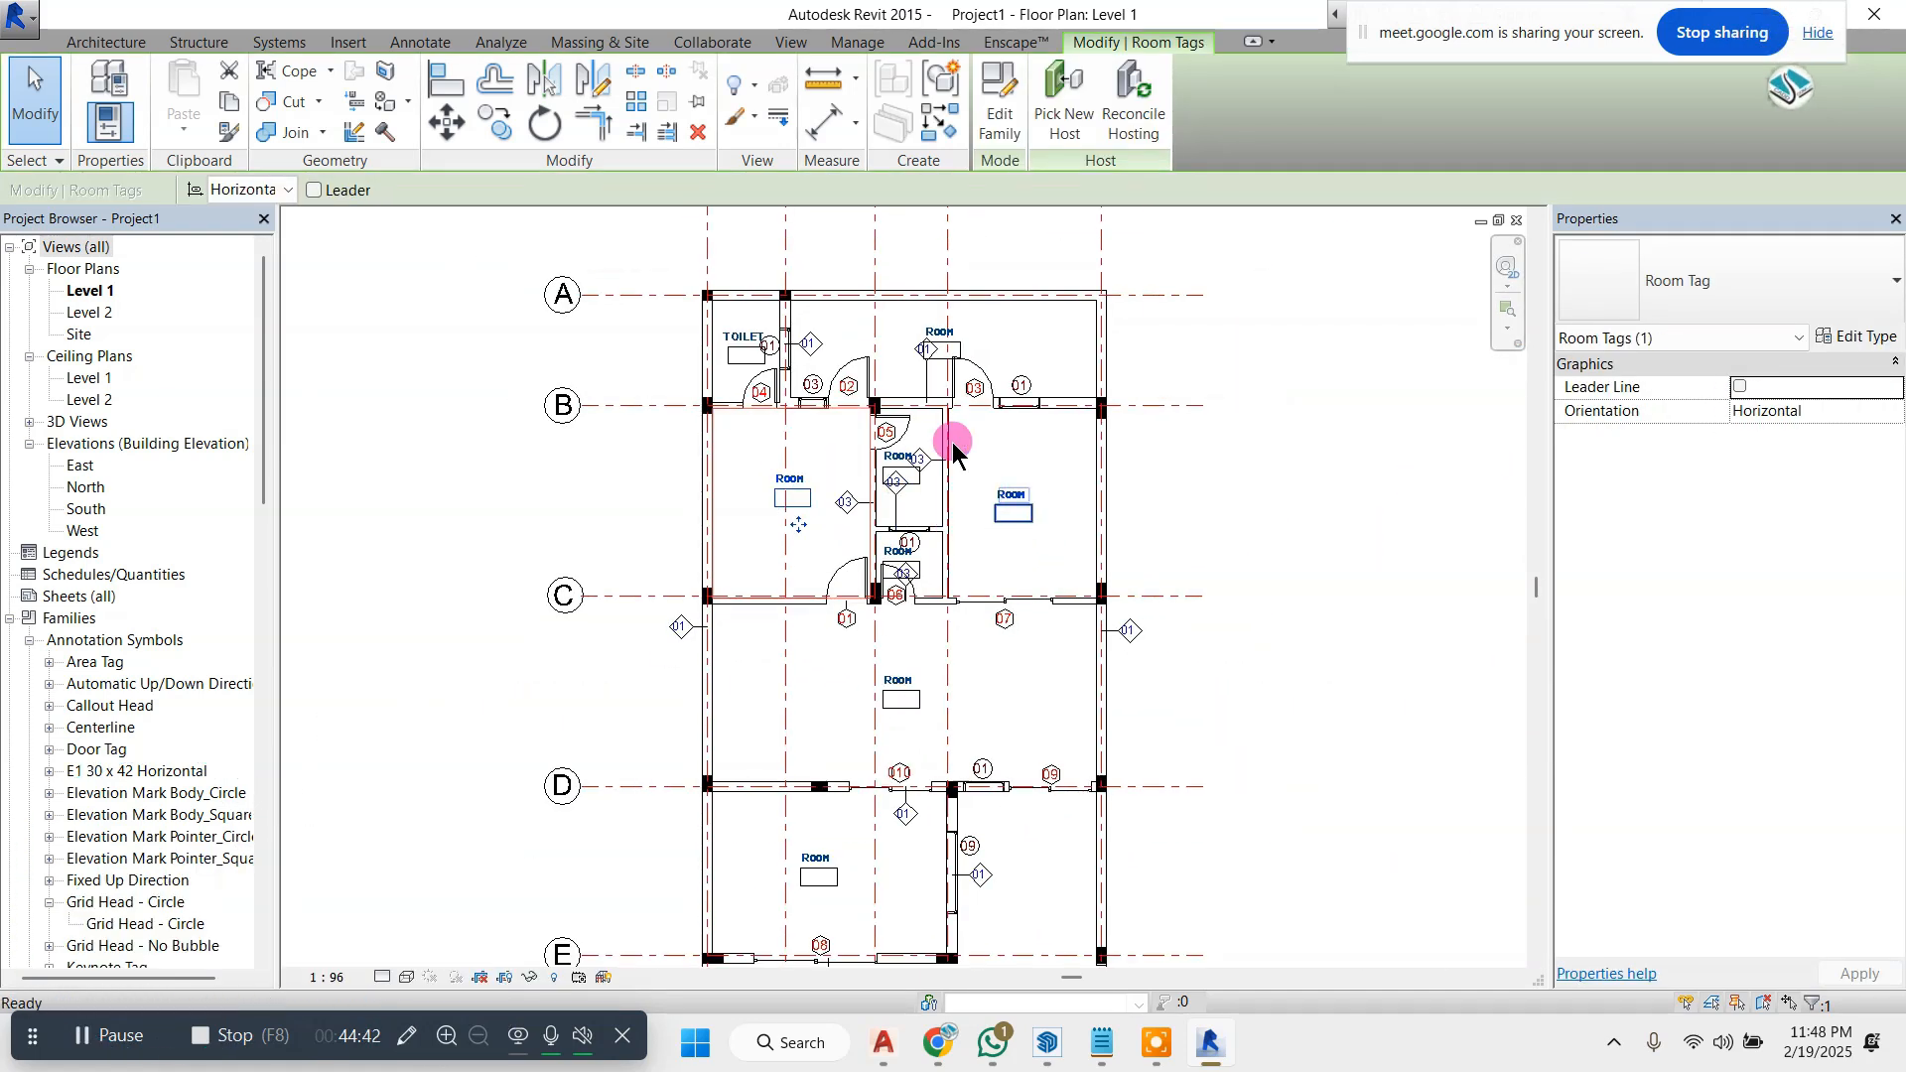
key(Escape)
scroll(859, 435, up, 1)
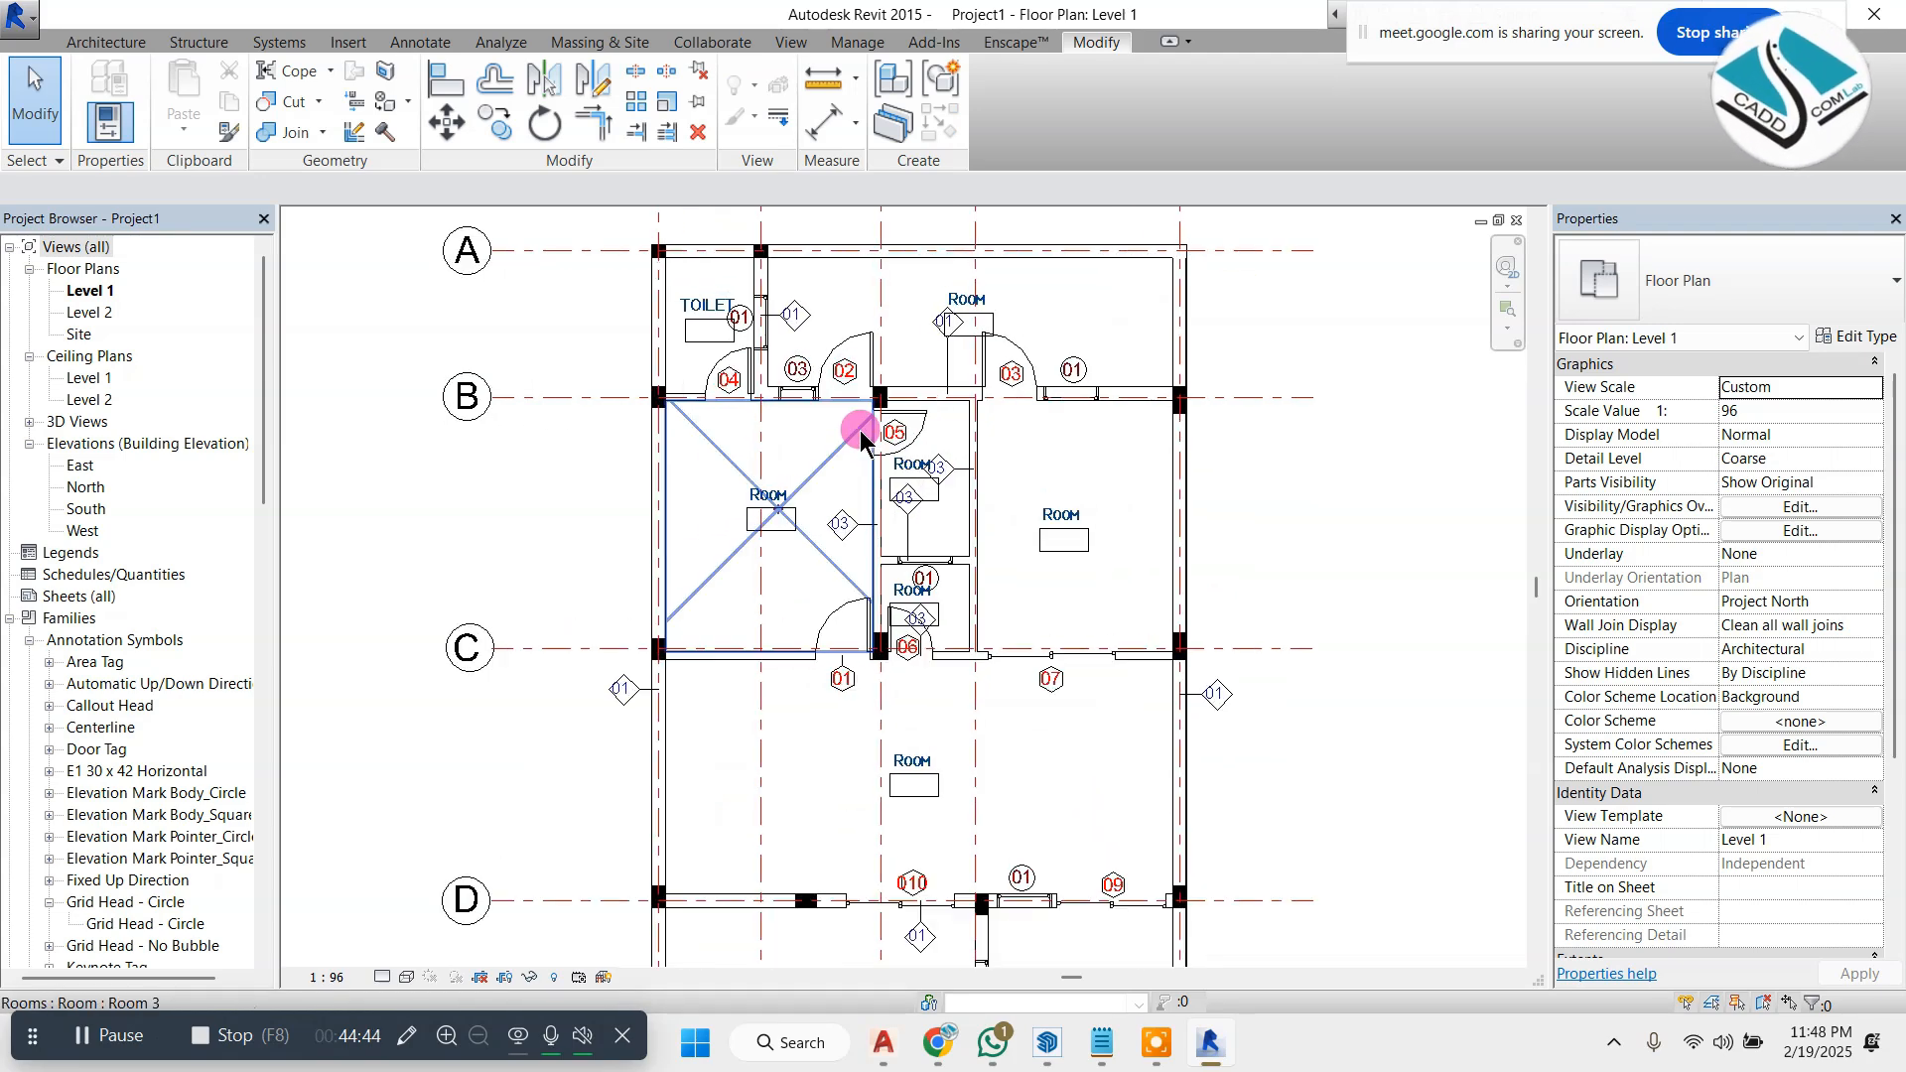
scroll(1174, 460, up, 2)
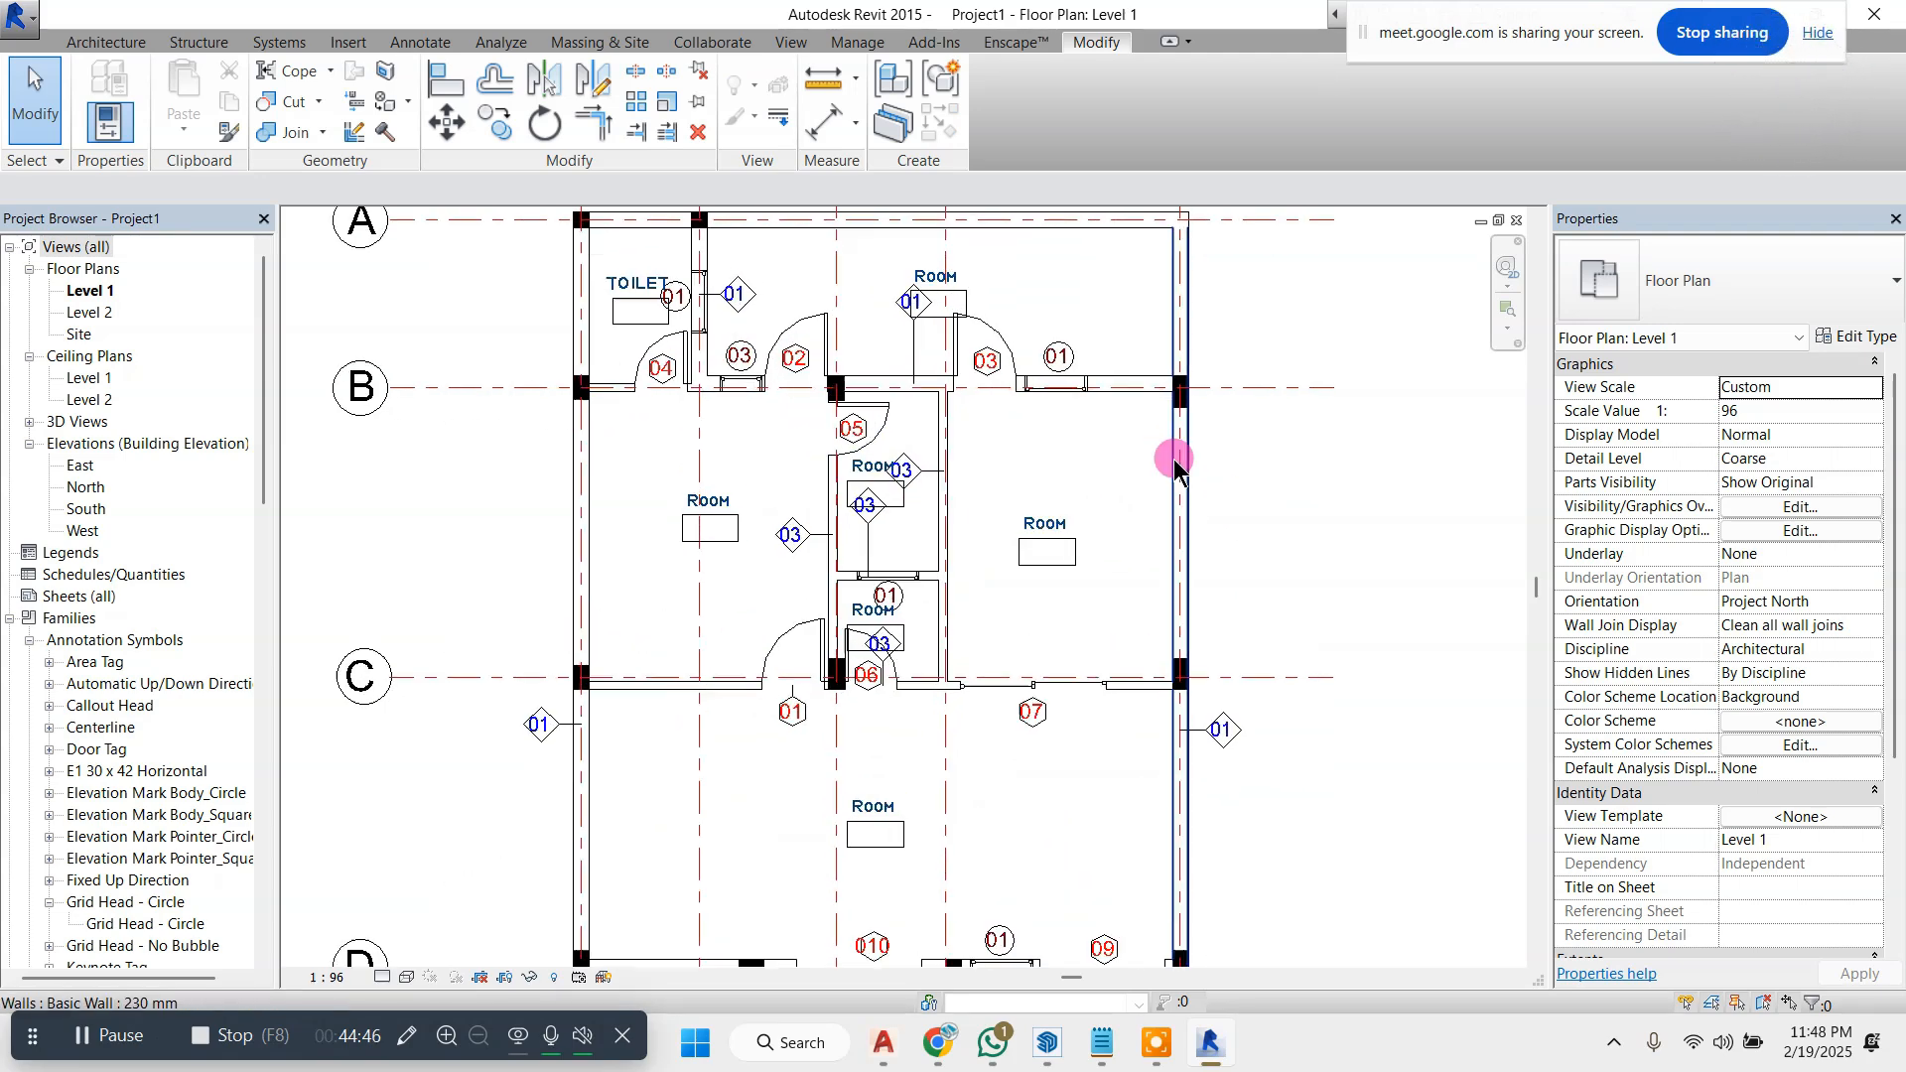
scroll(1174, 459, down, 2)
scroll(724, 297, up, 1)
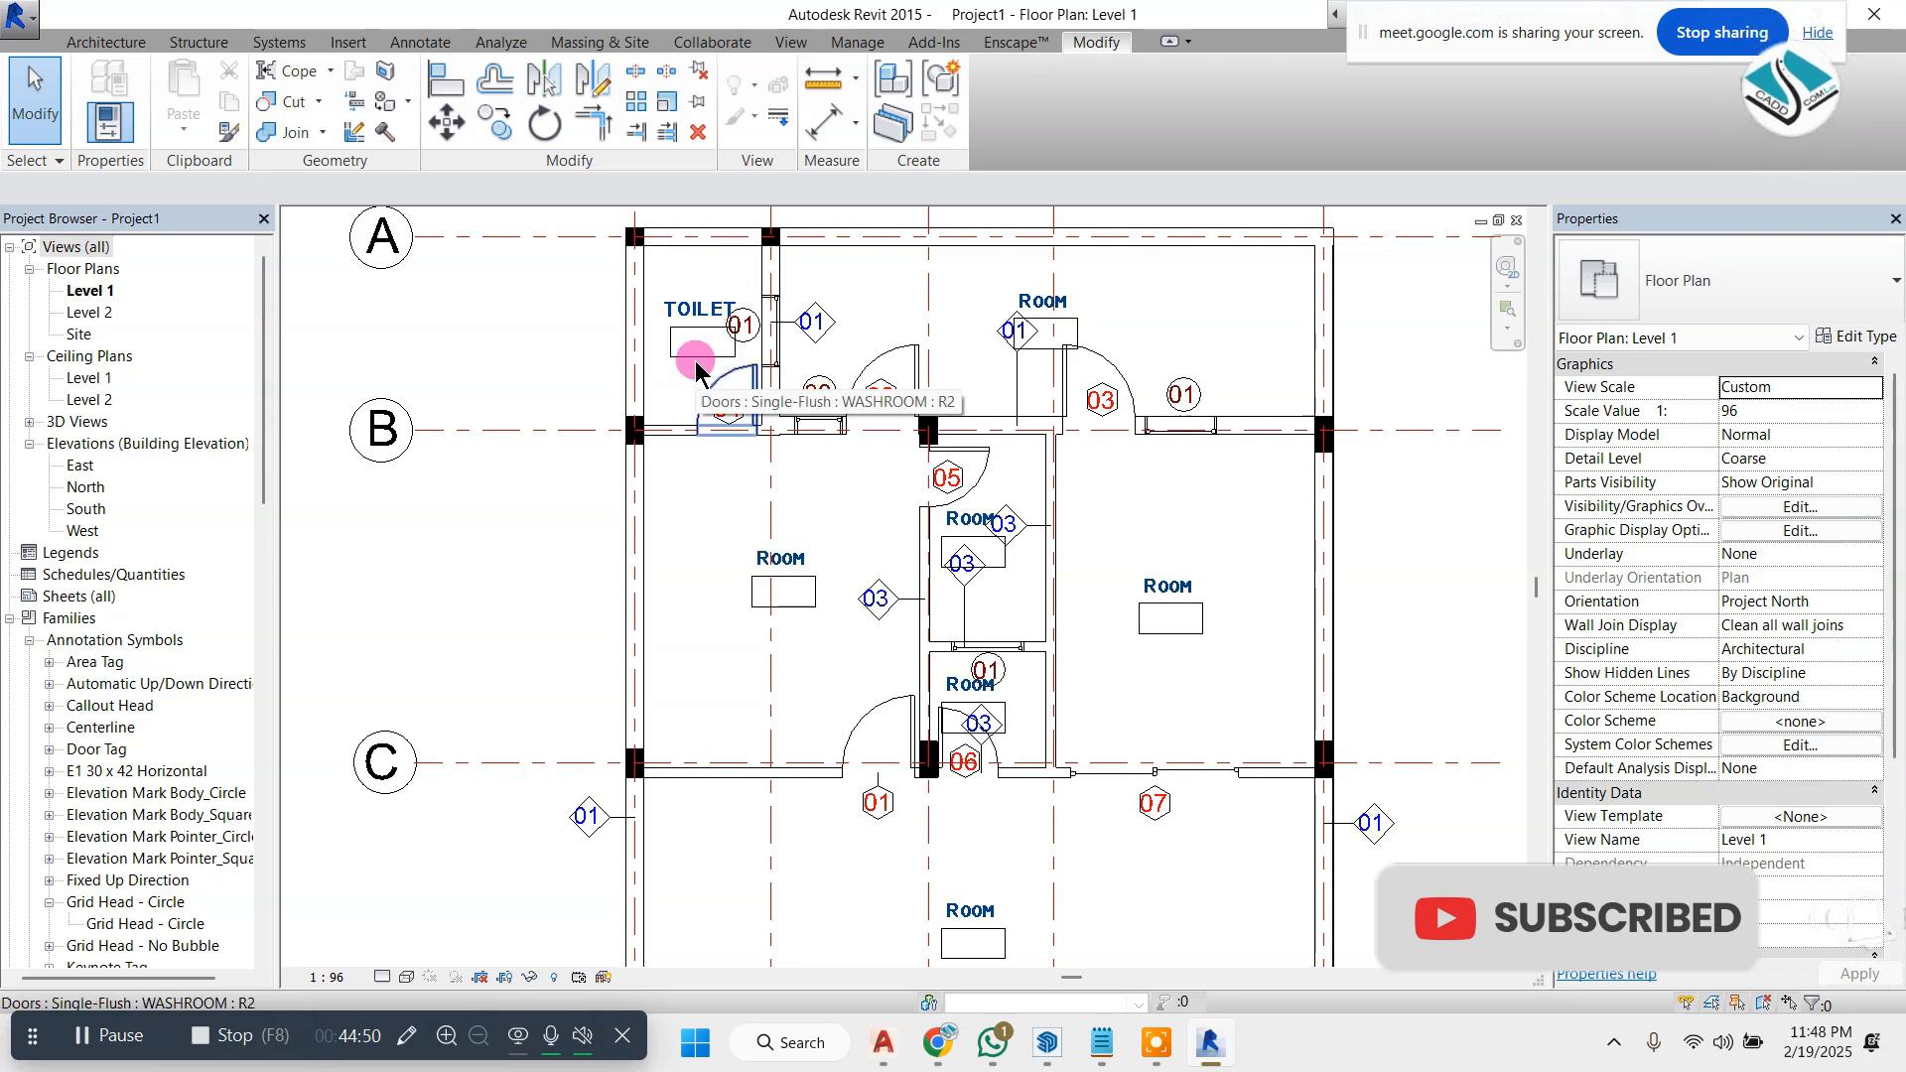
scroll(1012, 521, down, 2)
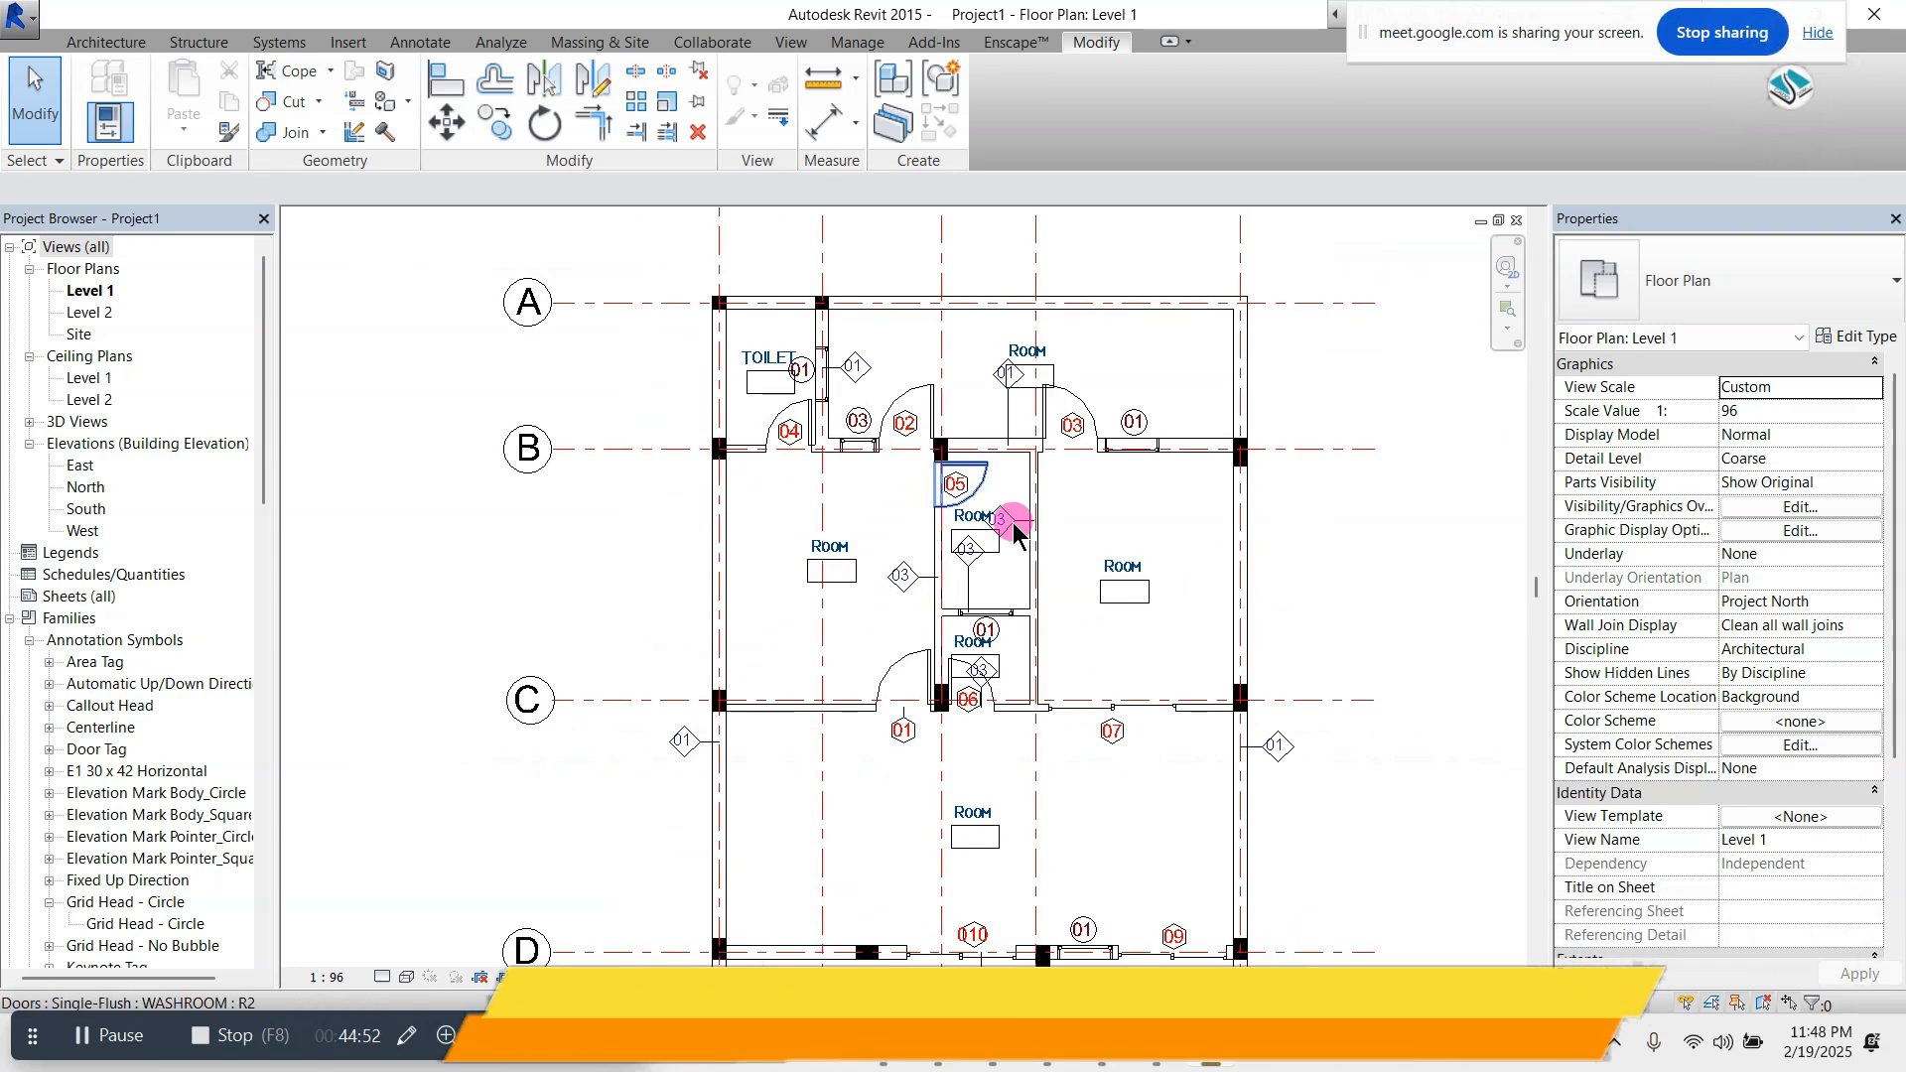
scroll(1132, 608, up, 2)
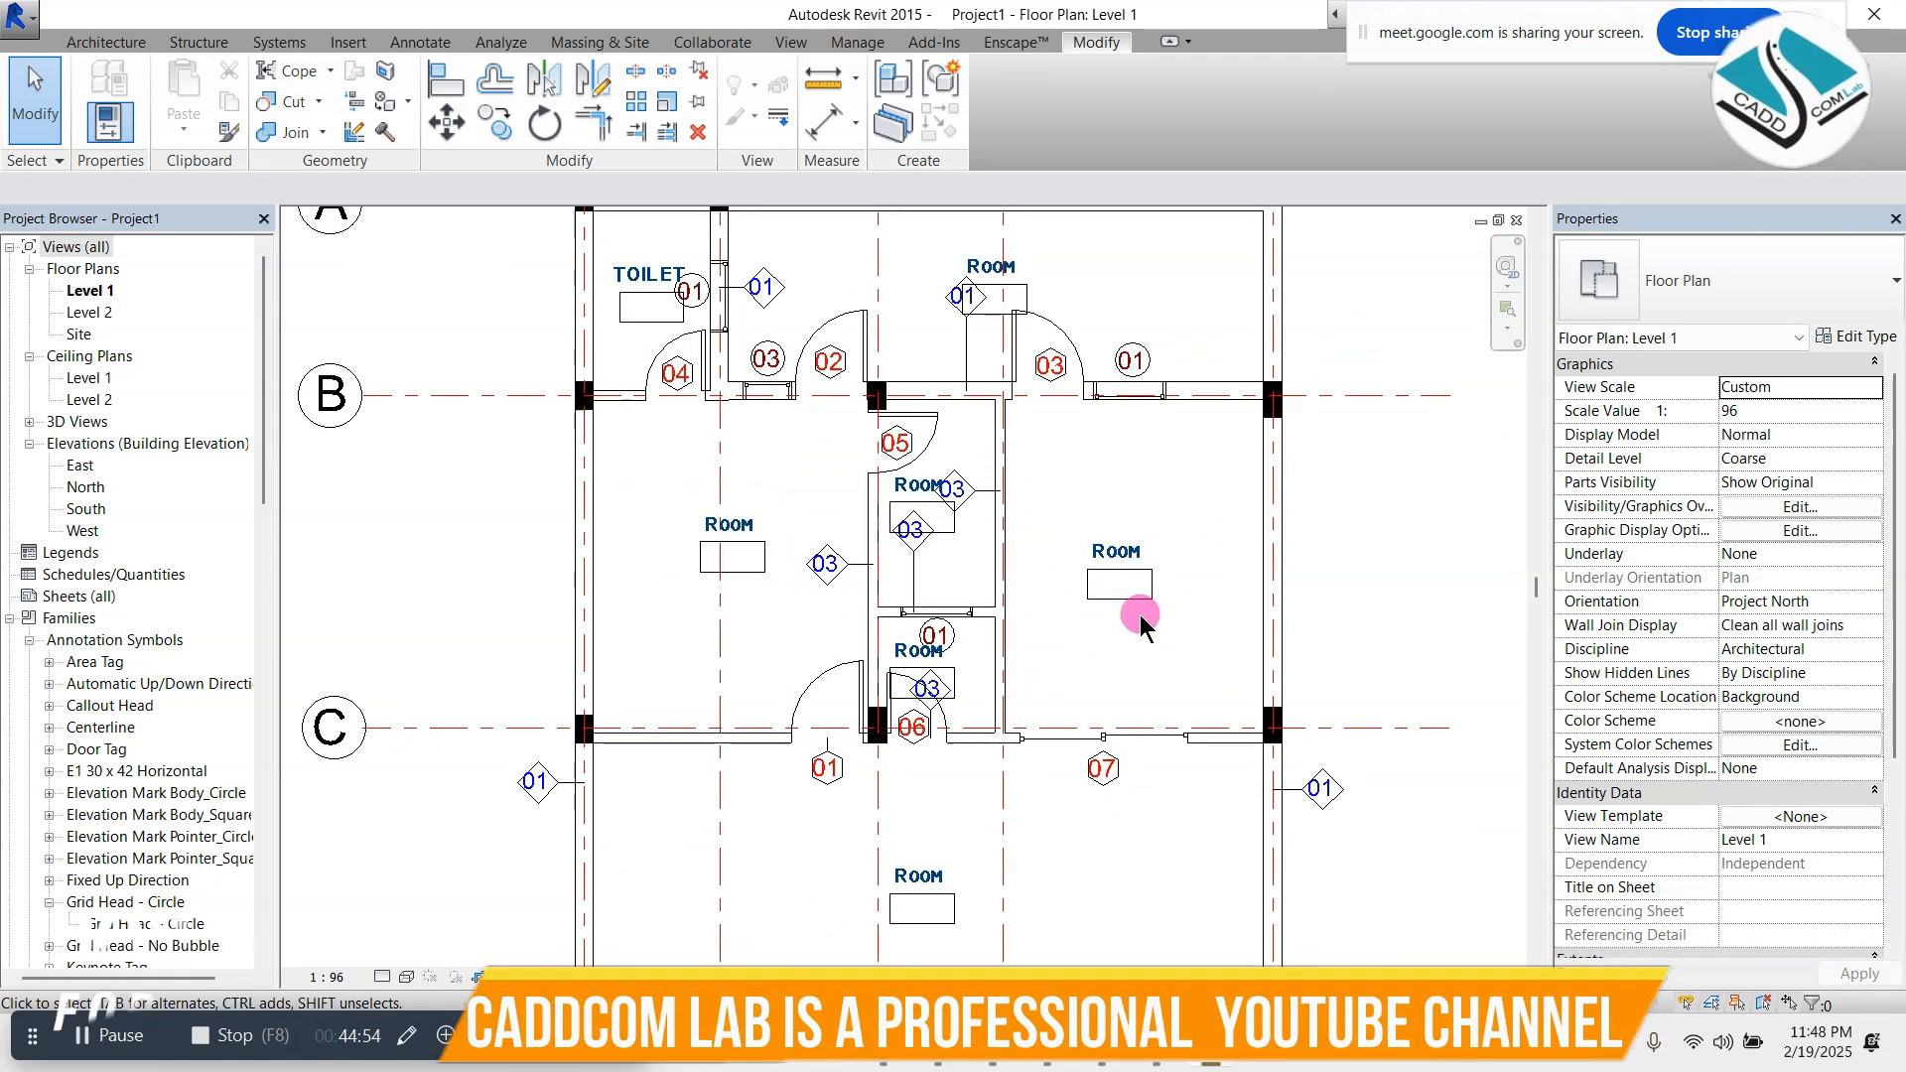